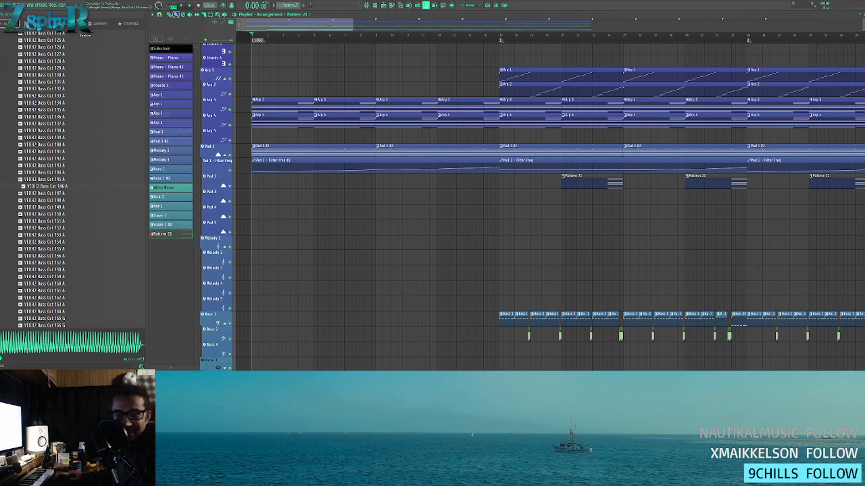
- Save the project and start playback of the arrangement from the beginning
key(ctrl+s)
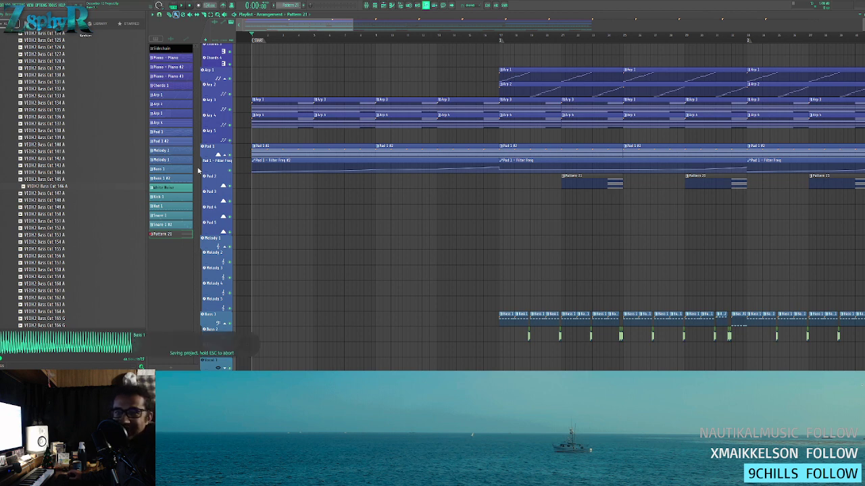
click(185, 5)
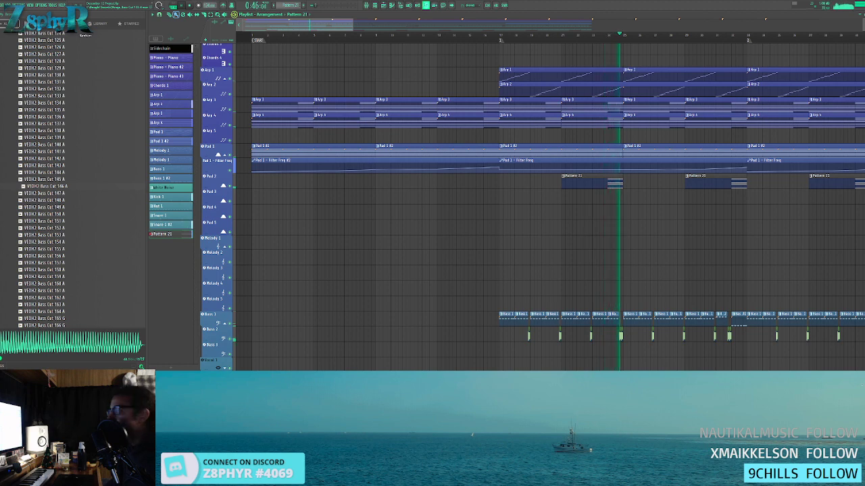
- Inspect the chord notes of the Pattern 21 clip in the piano roll and close it
double_click(586, 185)
scroll(378, 106, up, 3)
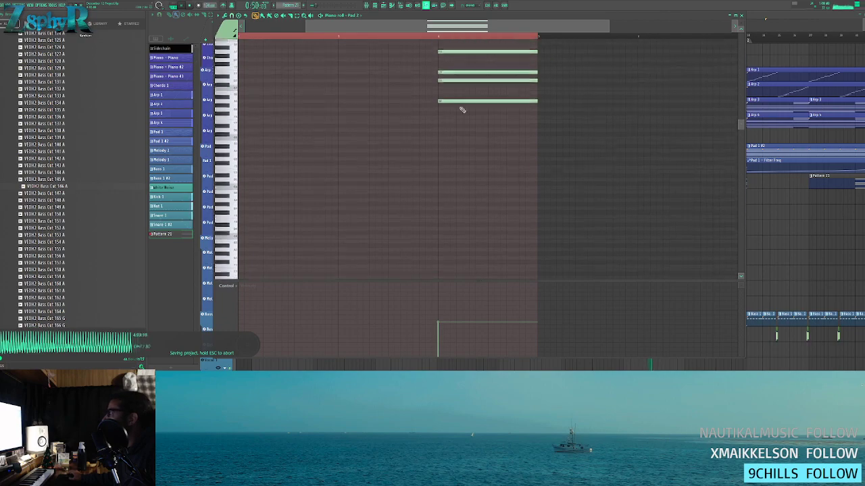
click(741, 16)
- Examine the arrangement's chord, arp, pad, bass and drum tracks during playback, including a brief check of the channel rack
drag(435, 221, 257, 296)
scroll(432, 196, down, 7)
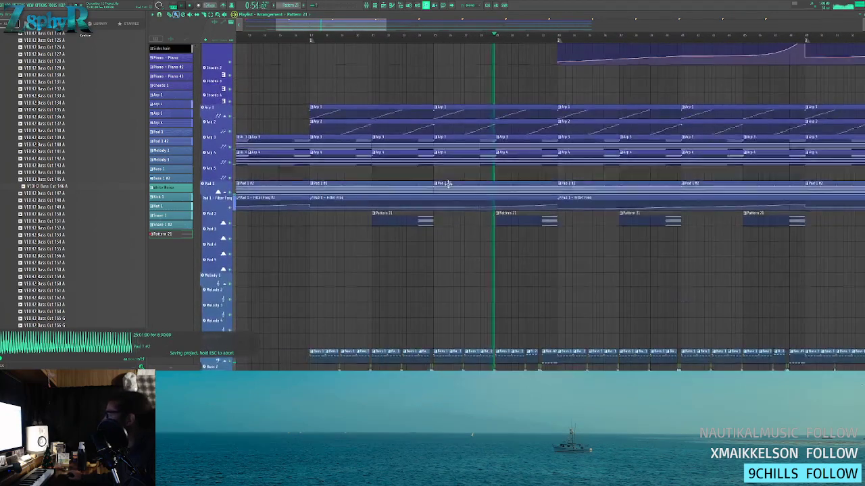
scroll(463, 186, down, 12)
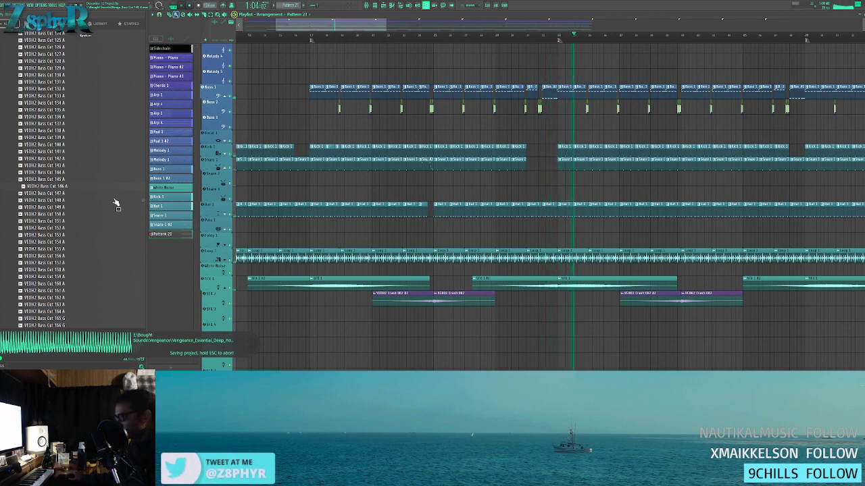
scroll(550, 244, up, 16)
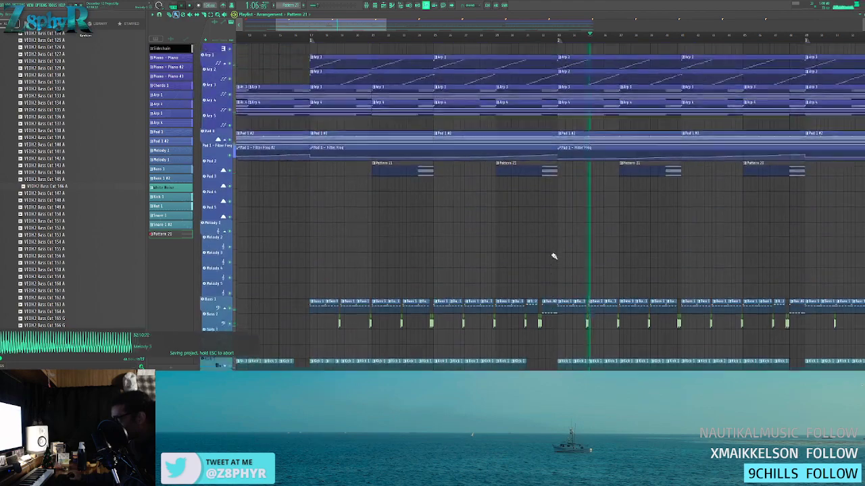
scroll(548, 243, up, 2)
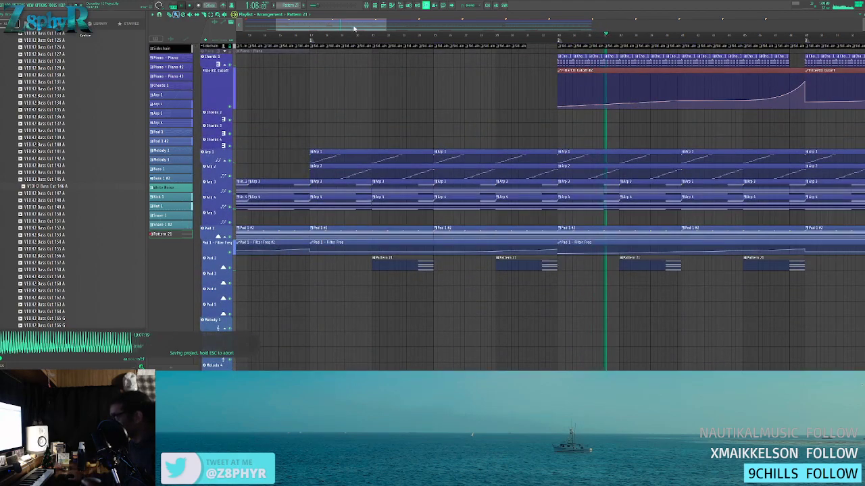
scroll(491, 131, down, 10)
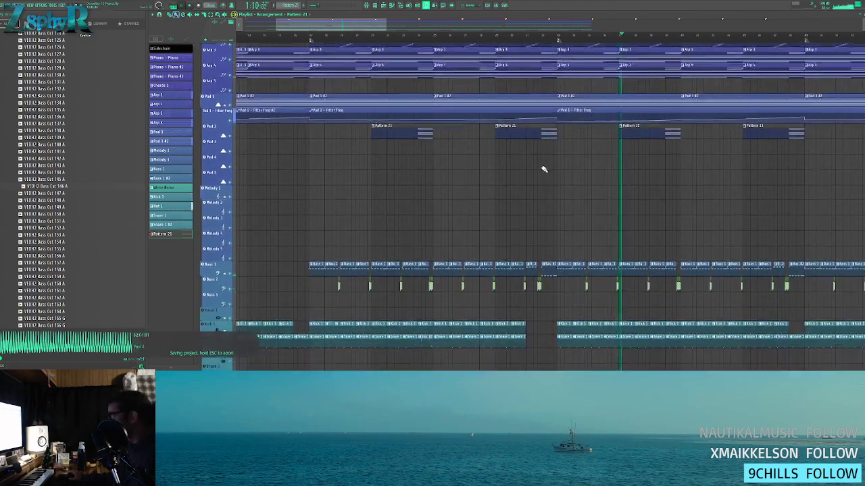
scroll(571, 183, up, 10)
scroll(428, 160, right, 4)
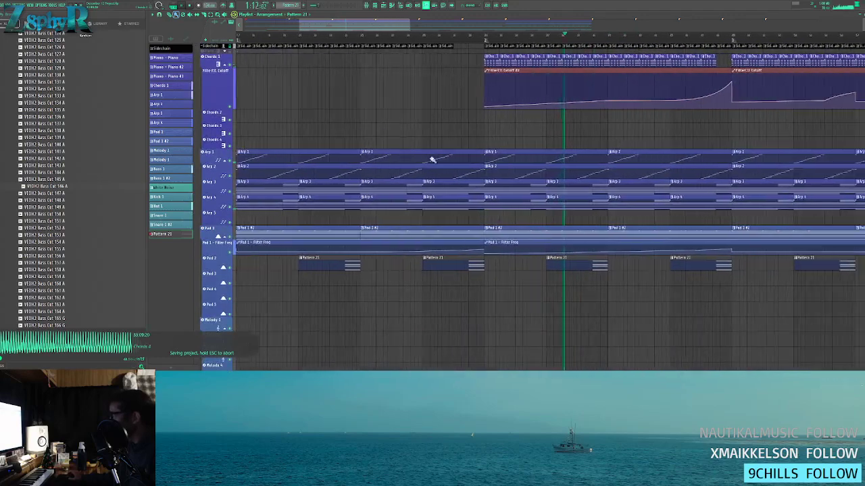
click(377, 8)
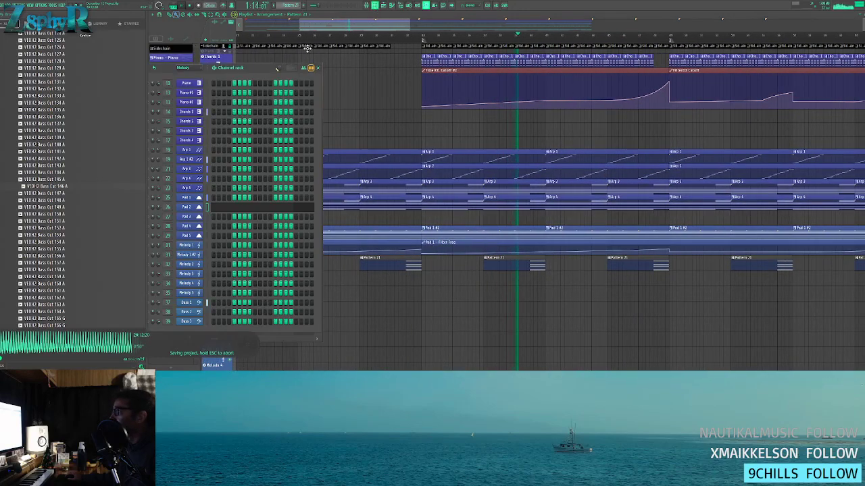
right_click(390, 115)
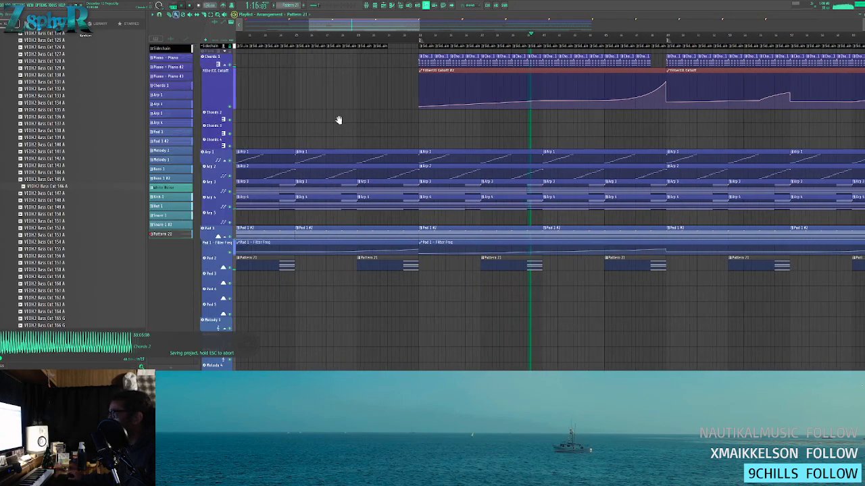
scroll(351, 124, right, 5)
scroll(341, 176, down, 4)
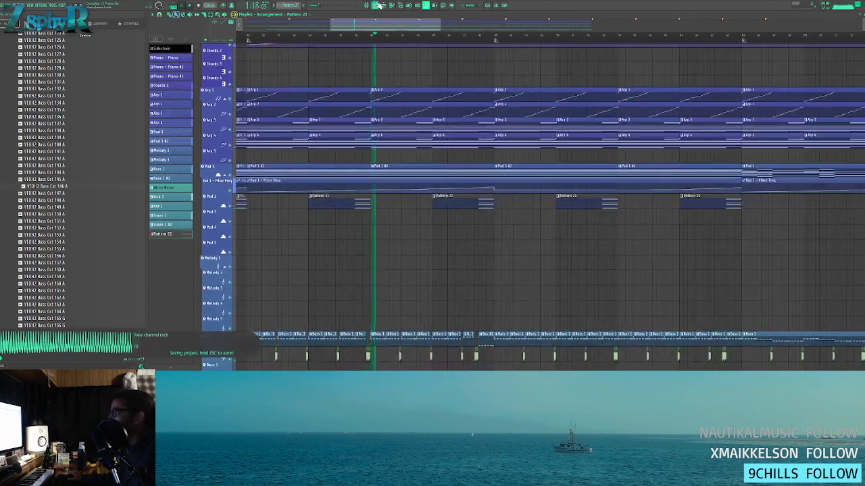
- In the EQ on the Pad 2 mixer track, lower the mid band slightly and raise the high shelf to about 2.2 dB
key(F6)
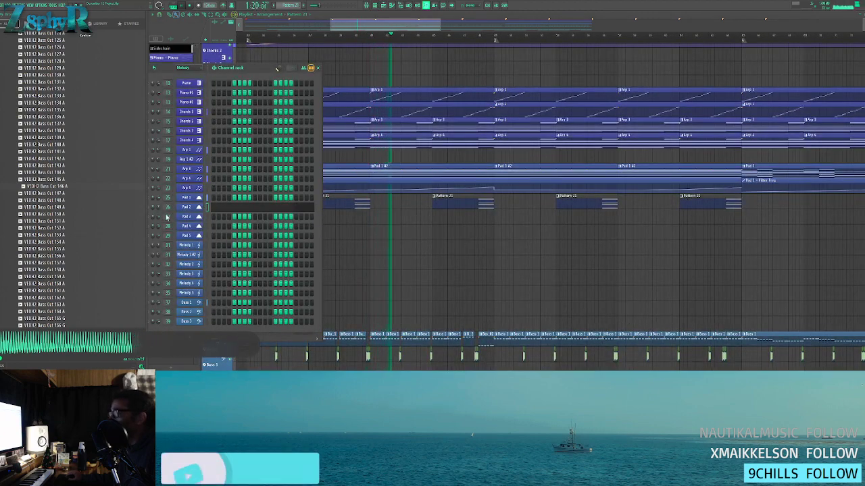
key(ctrl+s)
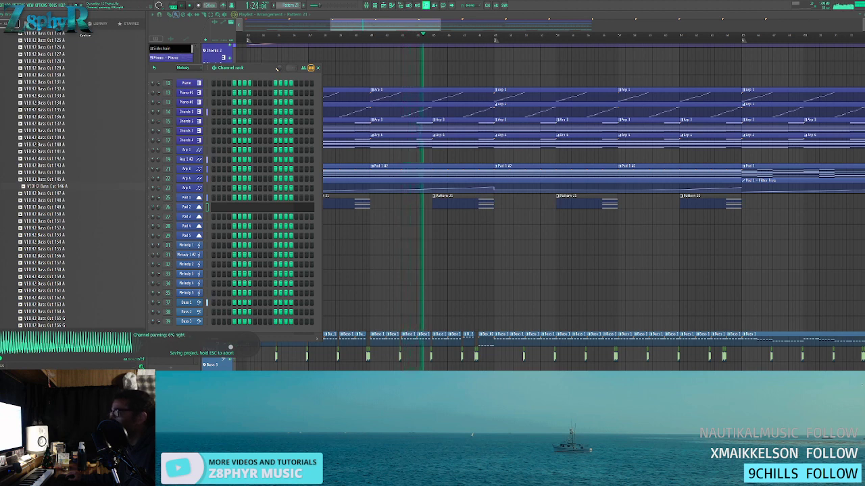
click(168, 208)
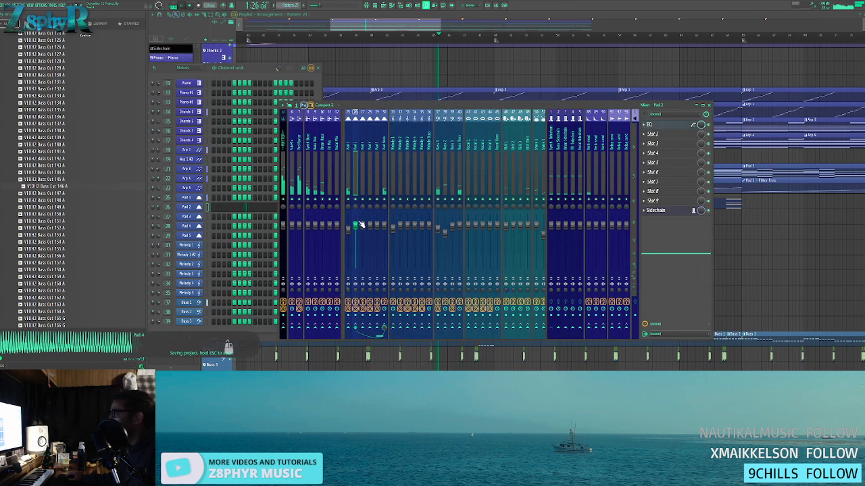
click(681, 125)
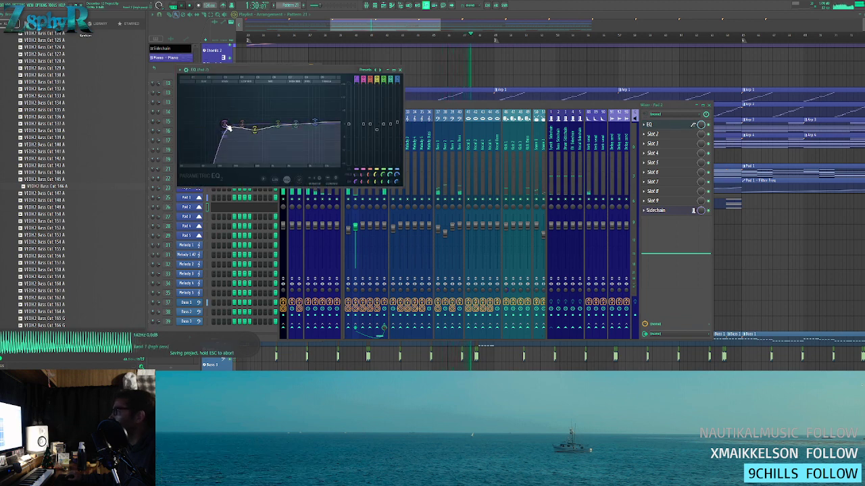
drag(278, 124, 283, 124)
drag(314, 123, 314, 119)
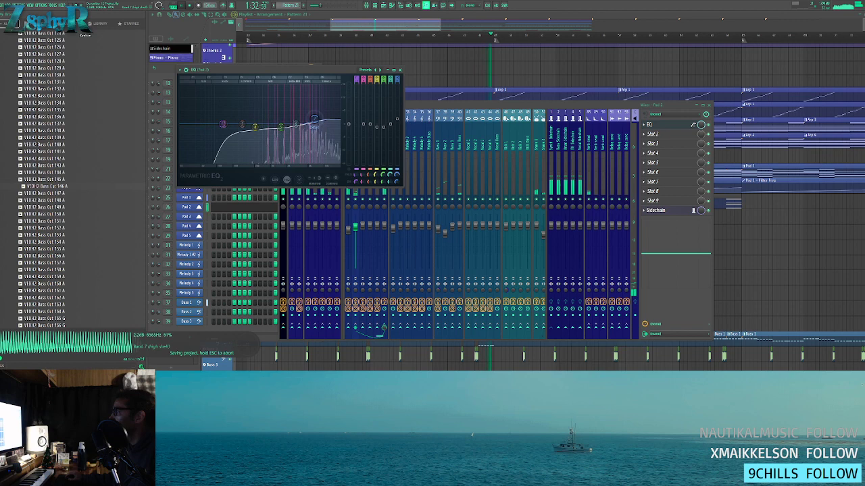
- Add Vintage Phaser to slot 2 of the Pad 2 mixer track, load its "Slow and simple" preset and return to the playlist
click(697, 134)
mouse_move(722, 169)
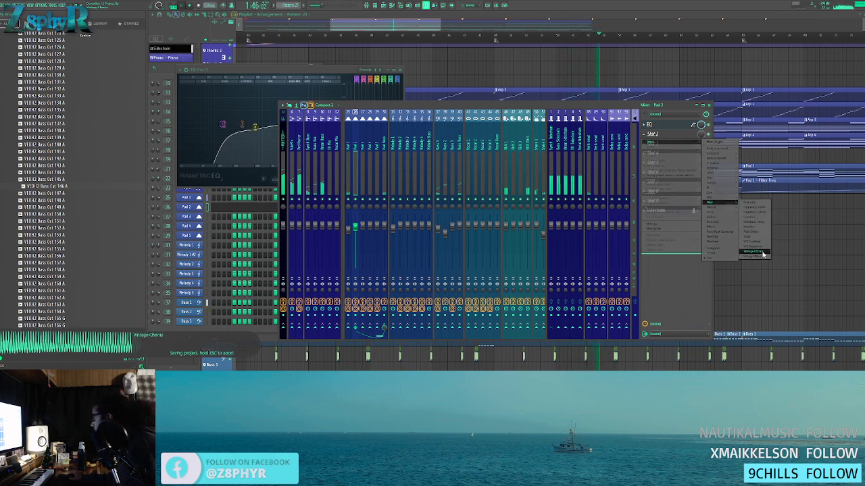
click(763, 254)
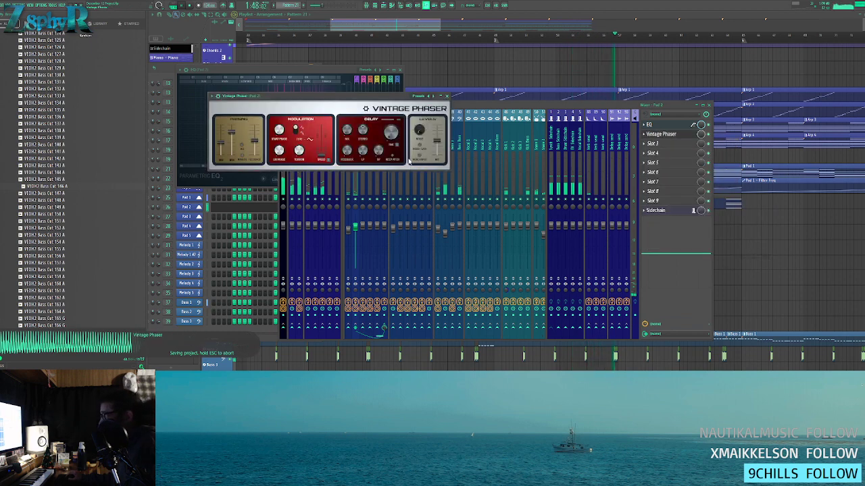
drag(361, 94, 424, 128)
click(492, 130)
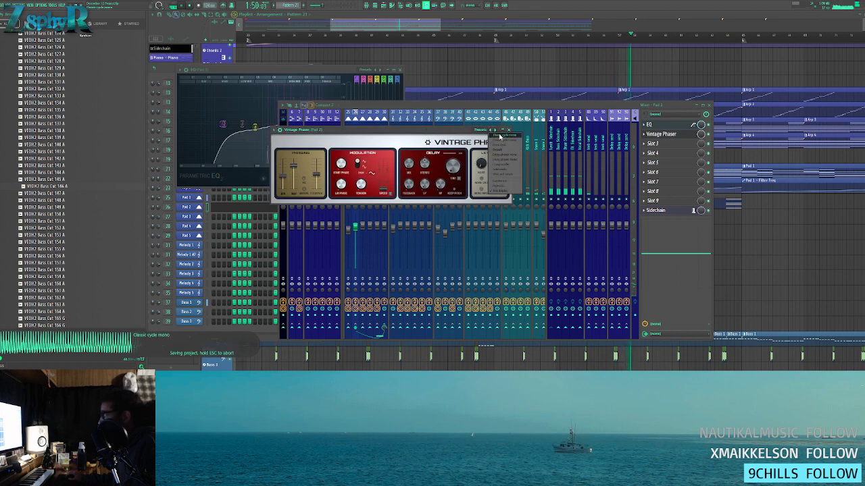
click(514, 175)
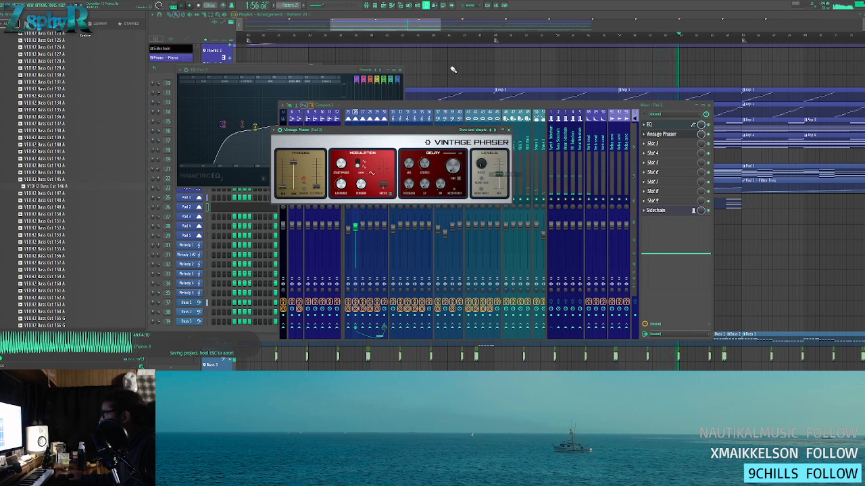
click(427, 26)
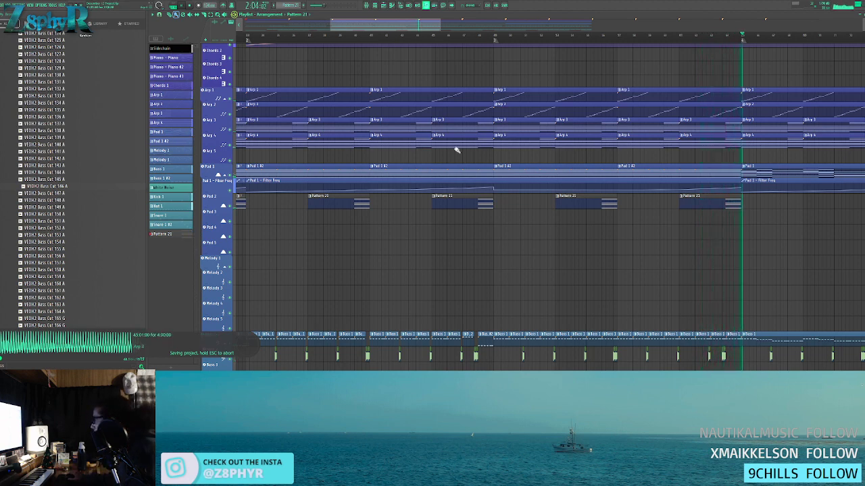
- Delete the Snare 1 clips from bar 65 up to bar 73 in the playlist
drag(623, 239, 372, 104)
mouse_move(564, 270)
mouse_down()
mouse_move(455, 177)
mouse_move(449, 154)
mouse_up()
right_click(496, 189)
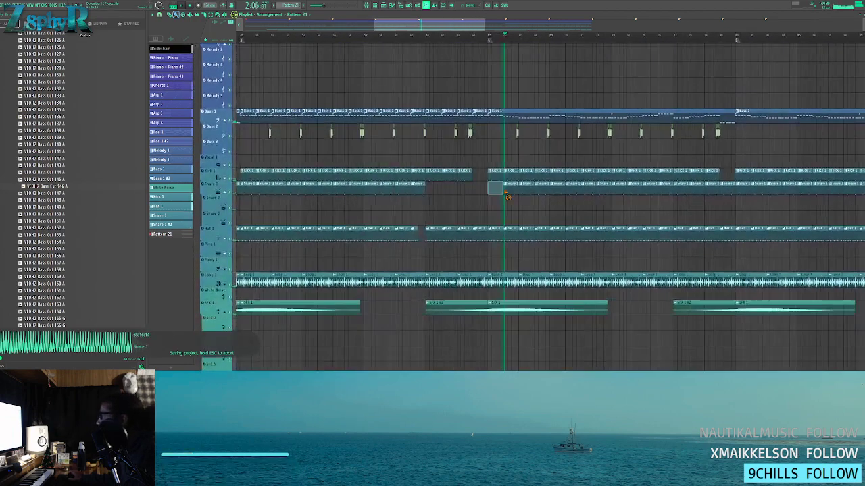
right_click(597, 194)
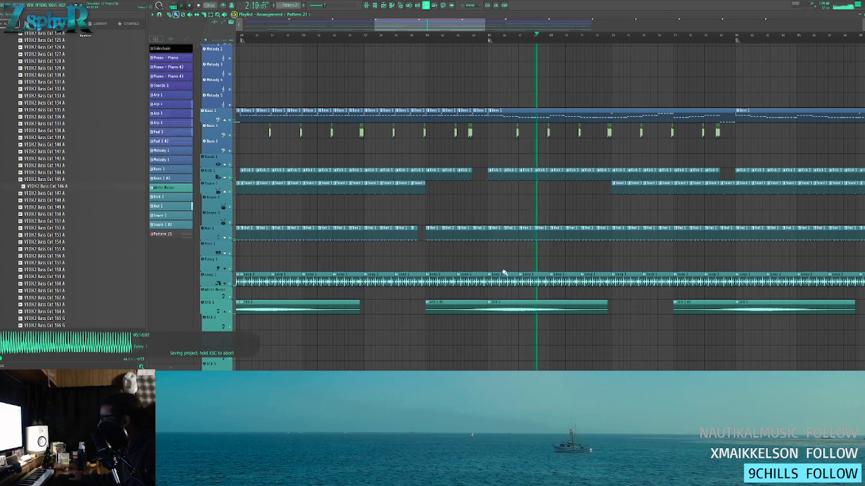
- Remove the Loop 1 clips from bar 65 up to bar 73 and replay the transition from a few bars earlier
drag(499, 262, 414, 255)
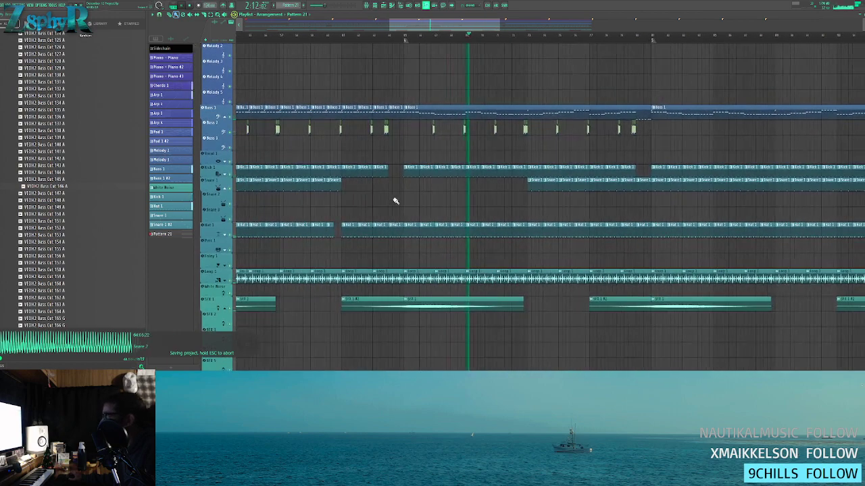
drag(290, 186, 452, 220)
scroll(453, 220, down, 5)
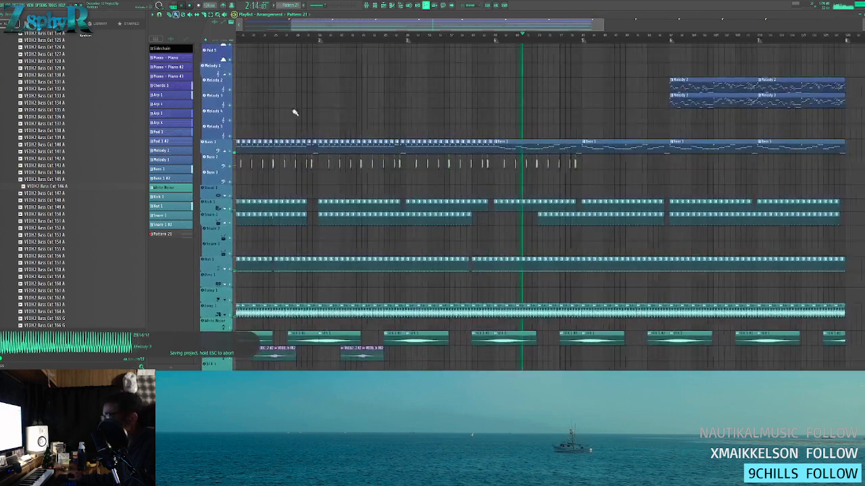
drag(384, 98, 454, 178)
scroll(466, 181, up, 5)
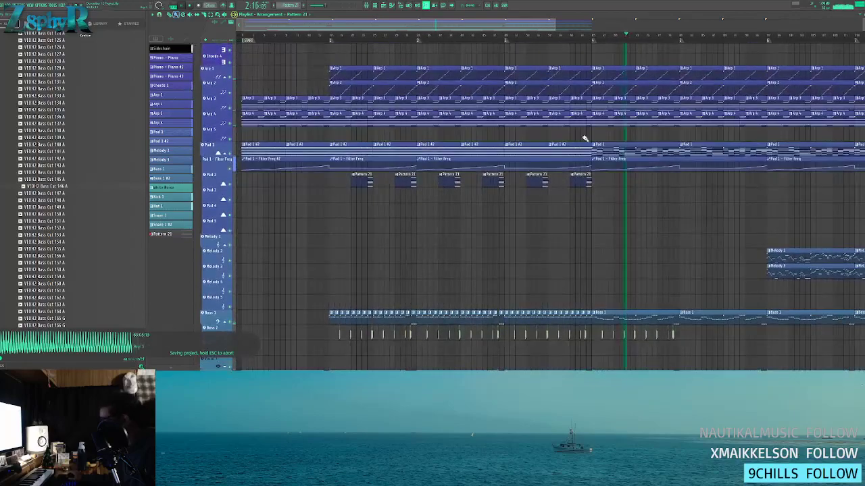
scroll(439, 161, up, 3)
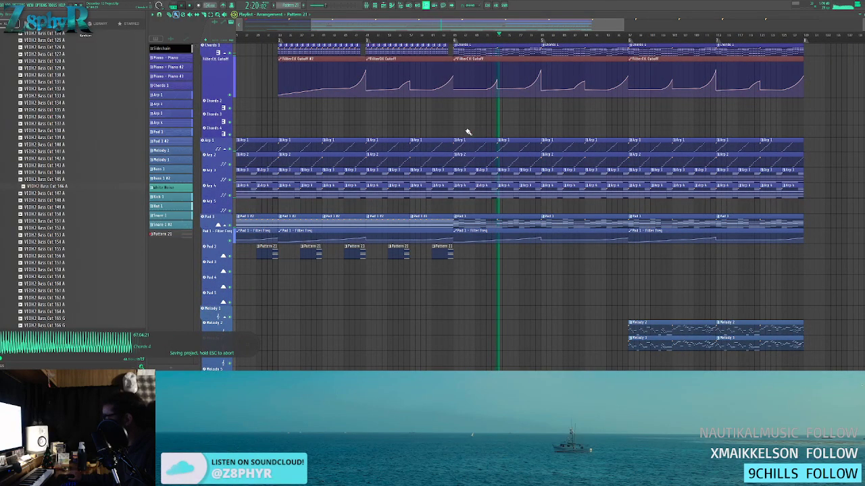
scroll(464, 126, down, 8)
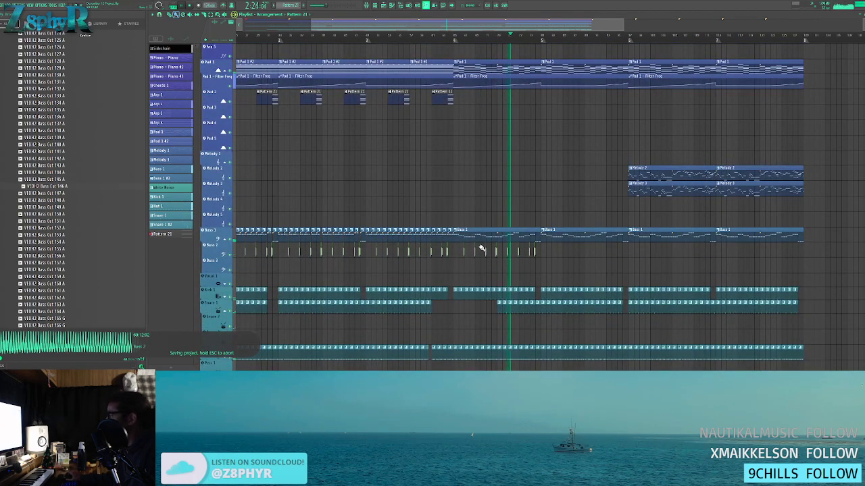
scroll(466, 162, down, 2)
scroll(477, 268, down, 3)
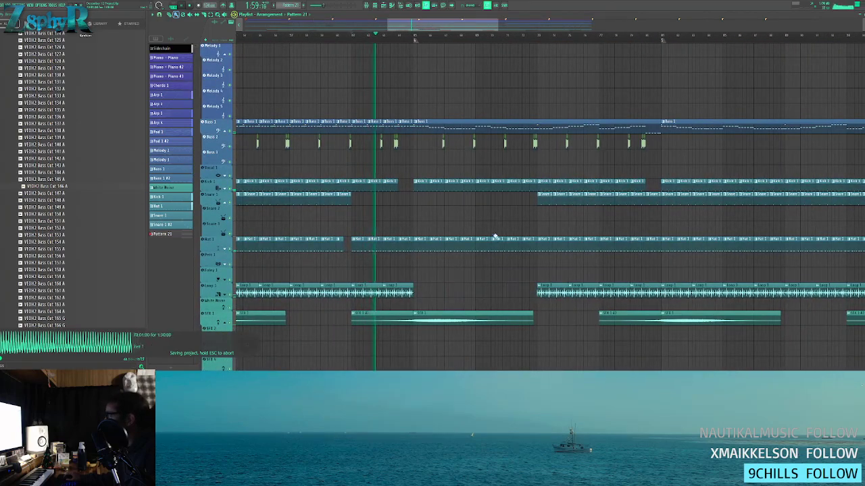
- Listen through the transition at bar 65 while reviewing the pad, melody and chord tracks across the whole arrangement
scroll(410, 197, up, 3)
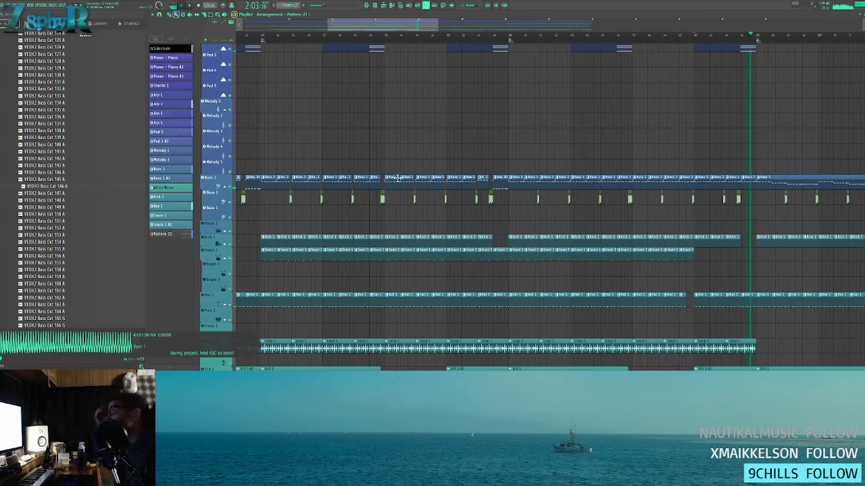
scroll(469, 192, up, 3)
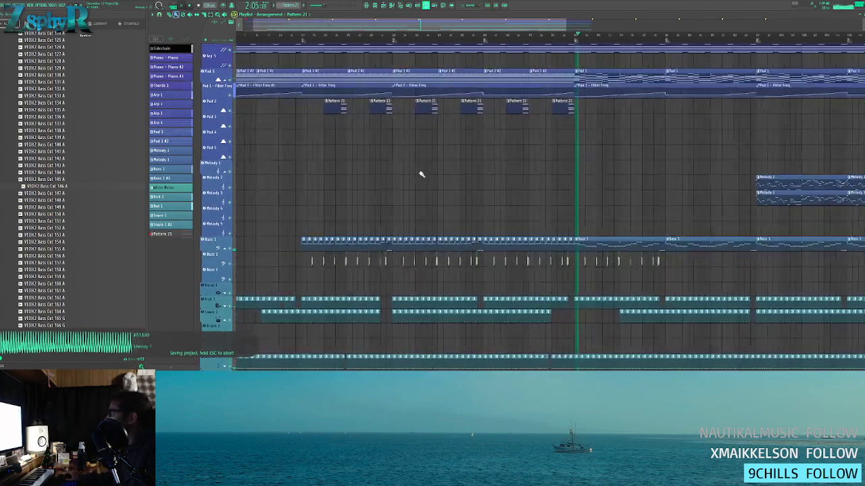
scroll(420, 174, down, 5)
scroll(380, 140, down, 3)
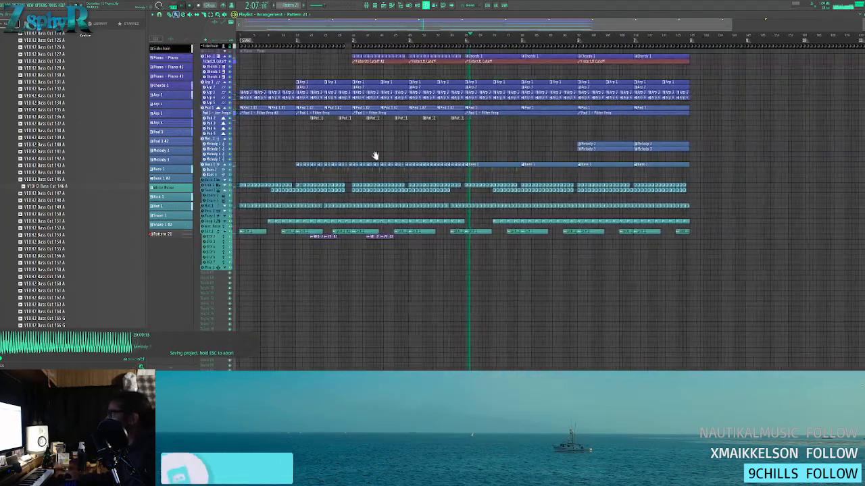
scroll(286, 88, up, 5)
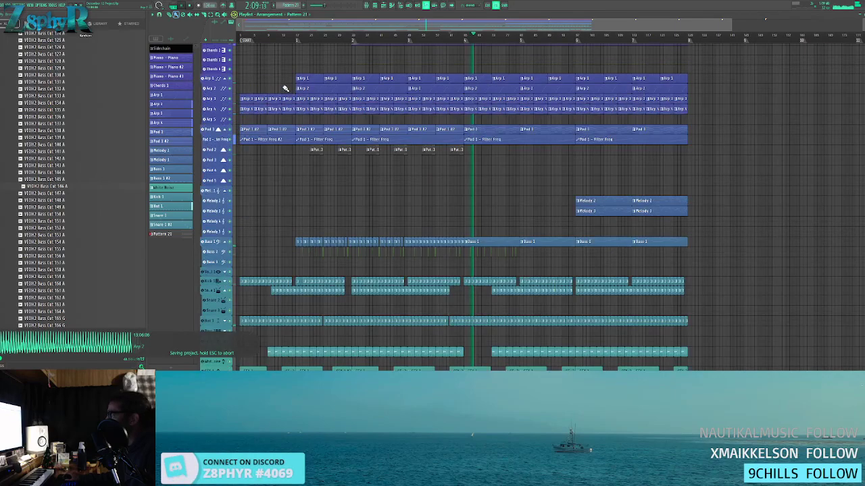
scroll(450, 144, up, 2)
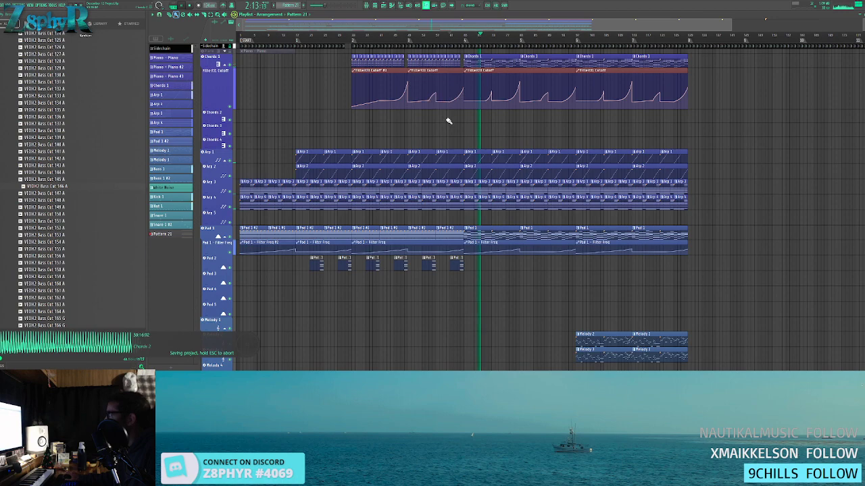
- Rename the time marker at bar 65 in the playlist
scroll(448, 121, down, 3)
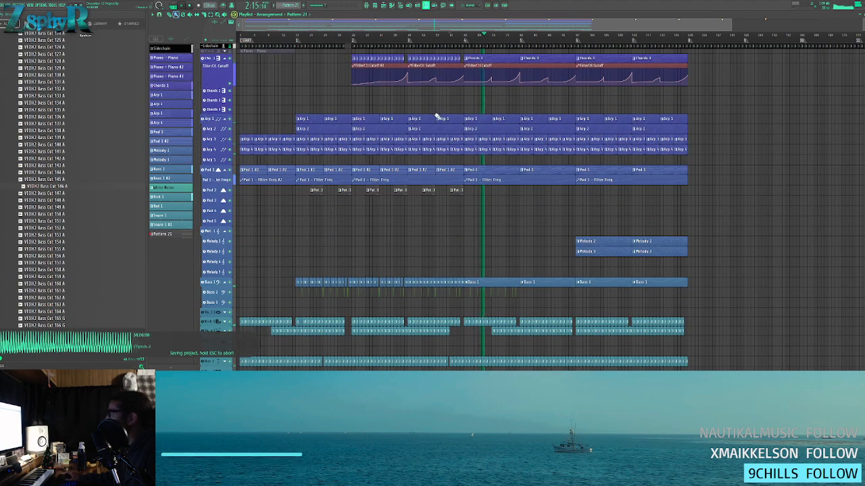
scroll(446, 119, up, 4)
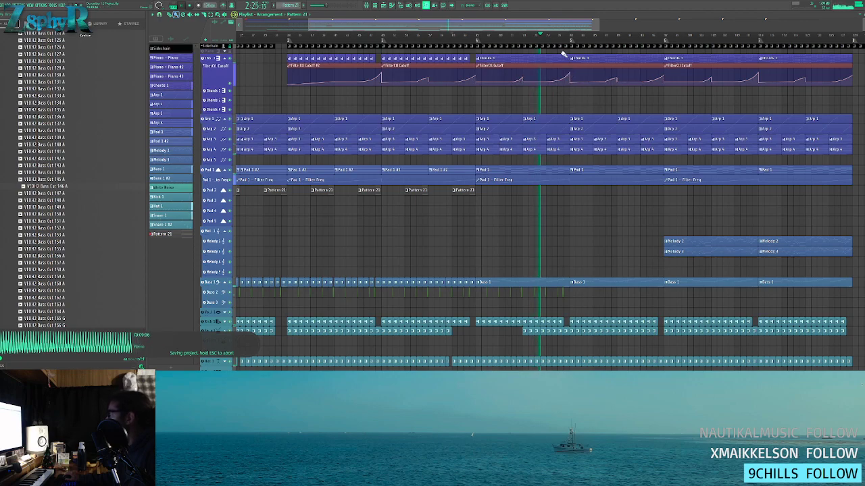
scroll(554, 124, down, 3)
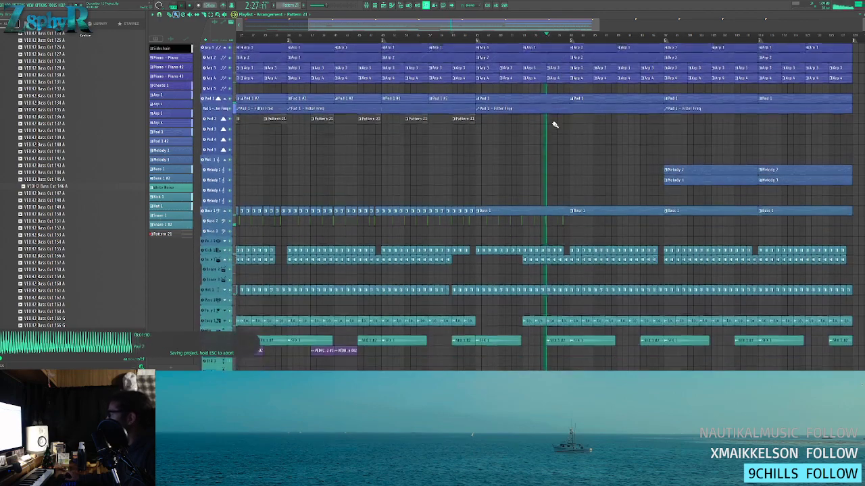
scroll(554, 129, up, 5)
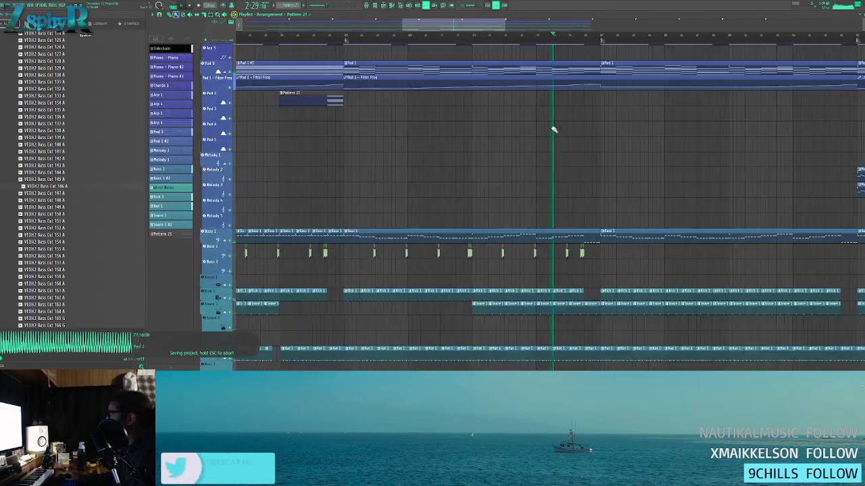
scroll(549, 143, down, 5)
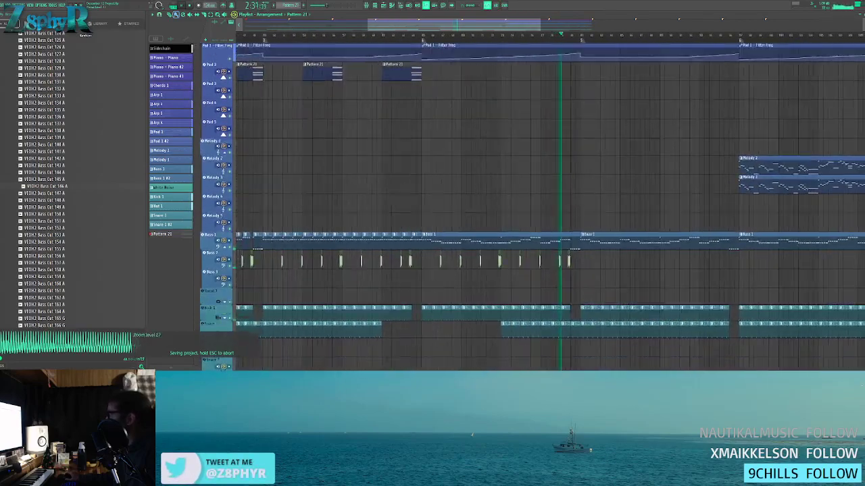
right_click(426, 42)
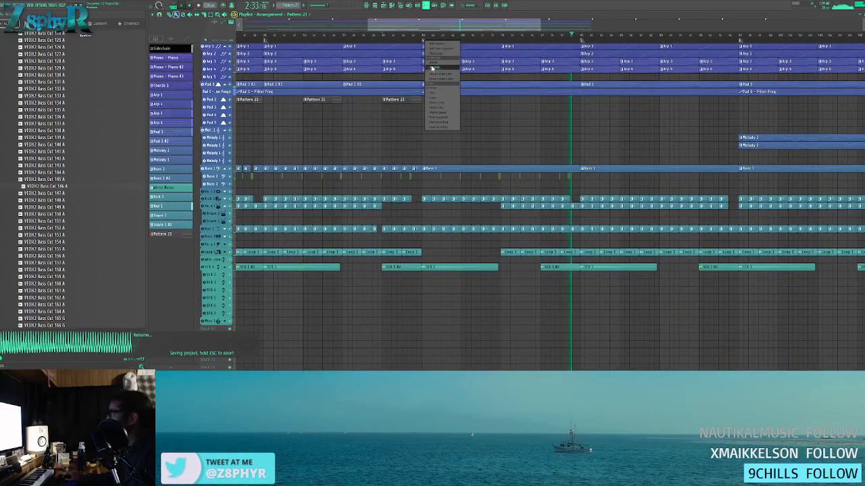
click(433, 68)
text(berrse)
key(Return)
- Replay the song from a few bars before bar 17 and examine the Bass 1 pattern's notes in the piano roll
scroll(473, 125, down, 5)
scroll(542, 154, up, 1)
click(273, 36)
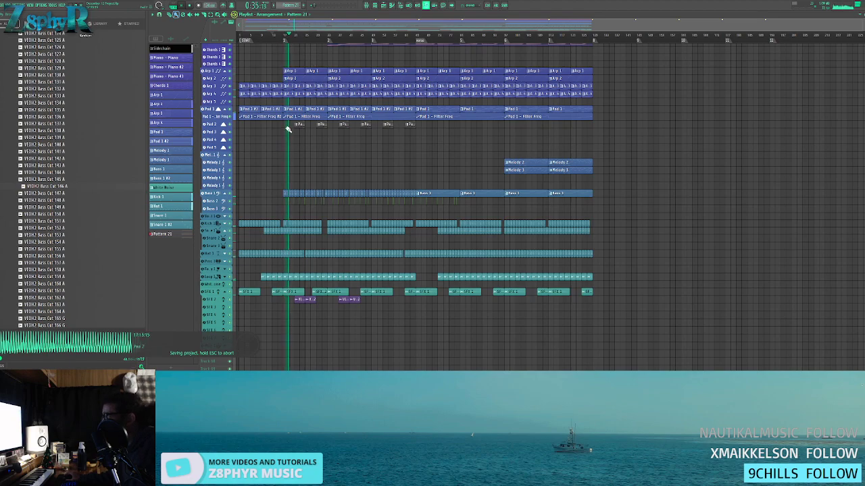
scroll(349, 145, up, 5)
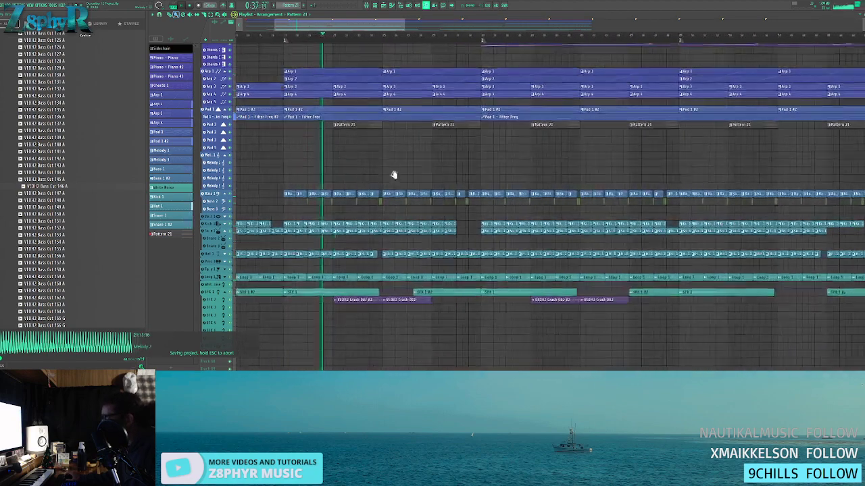
drag(394, 175, 457, 183)
scroll(457, 183, up, 3)
scroll(457, 186, up, 4)
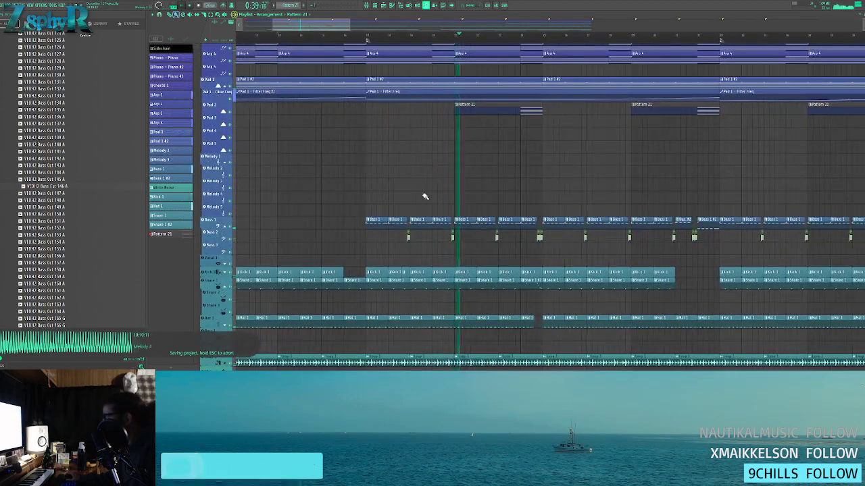
double_click(385, 220)
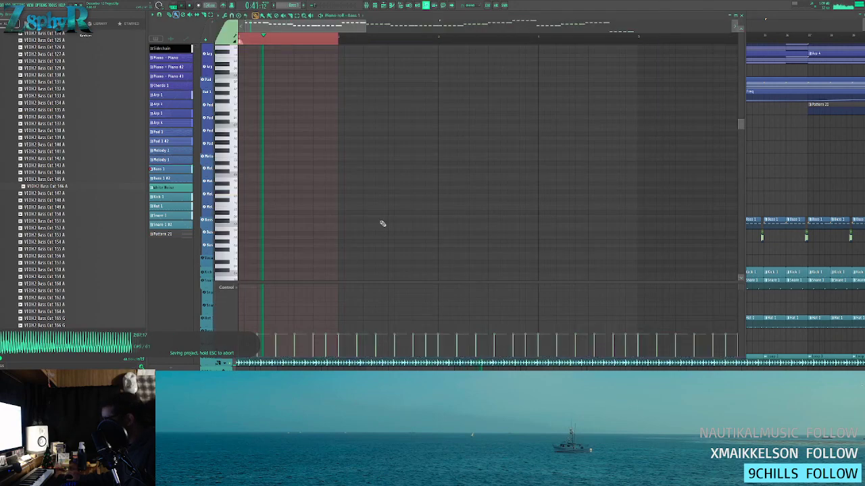
key(Escape)
drag(408, 168, 344, 144)
scroll(350, 144, down, 3)
drag(290, 171, 372, 154)
click(382, 7)
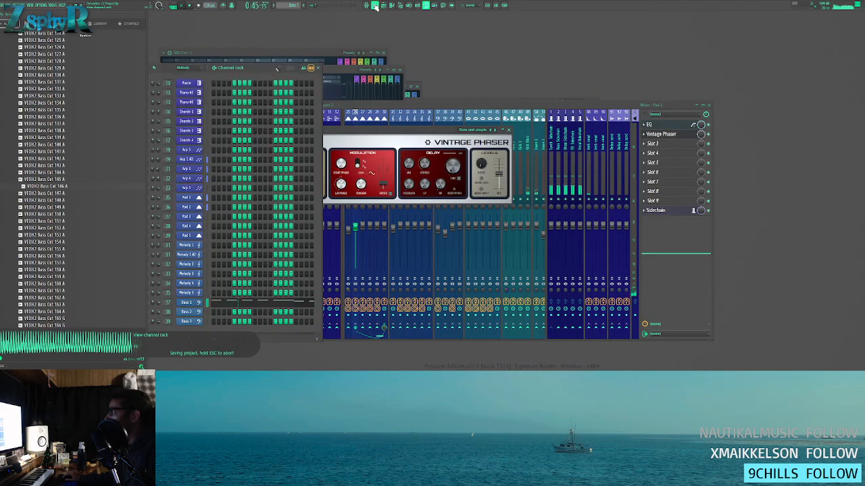
click(385, 6)
click(379, 6)
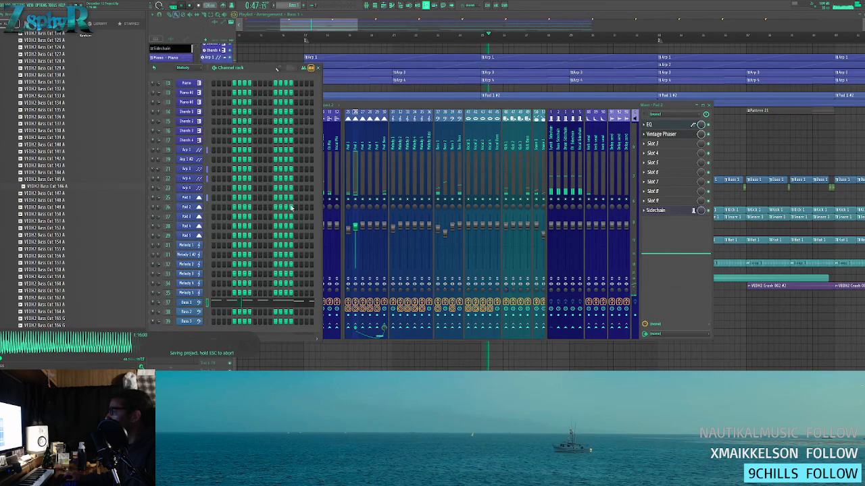
click(412, 90)
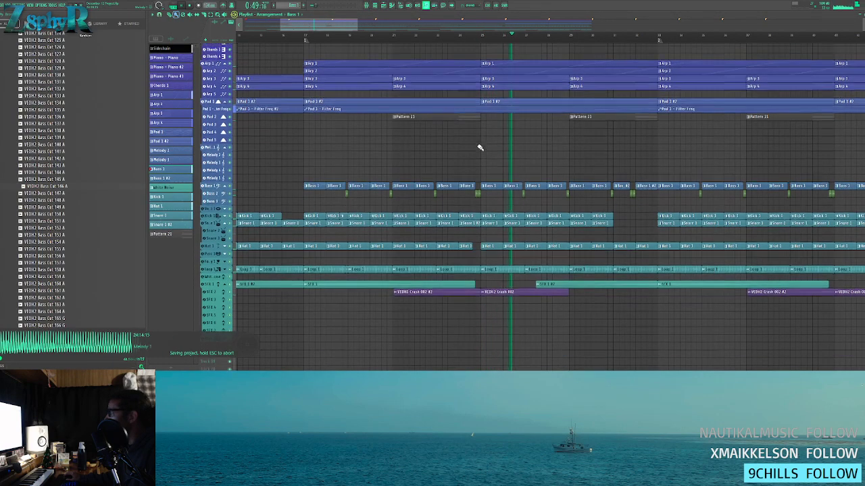
- Examine the kick, snare, bass and crash clips from bar 17 onward while listening to the sections around bar 33
scroll(479, 144, up, 1)
ctrl+click(470, 233)
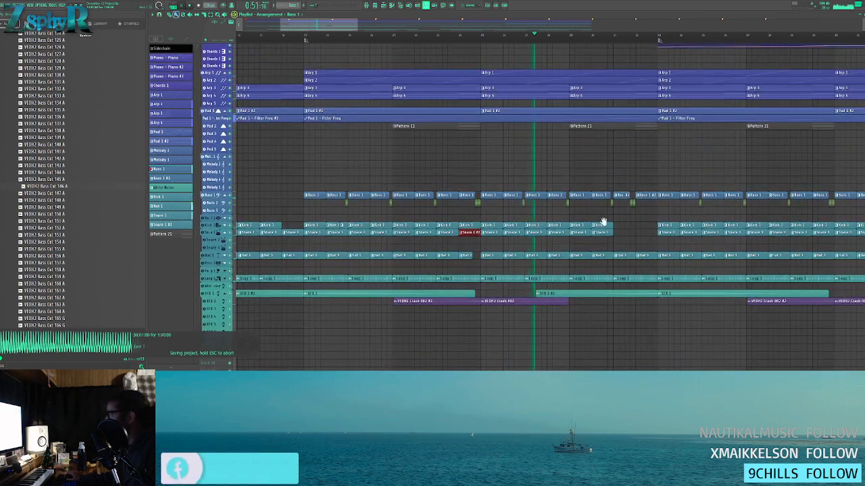
drag(603, 223, 485, 212)
right_click(698, 227)
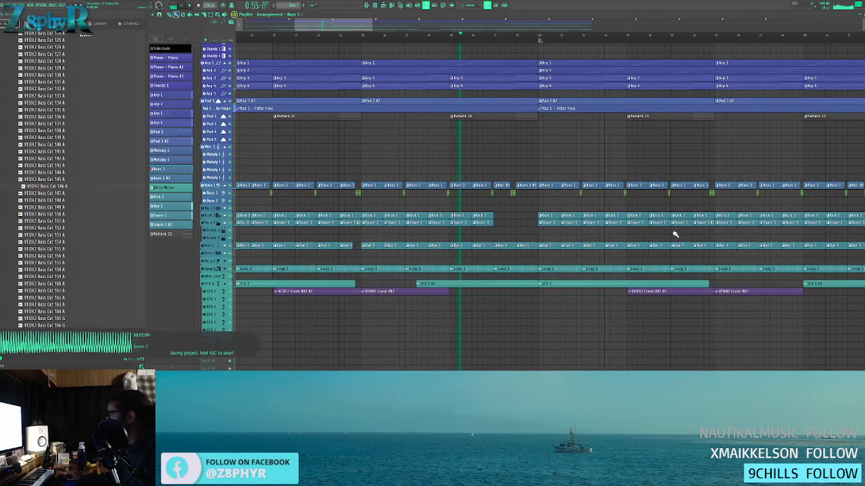
drag(675, 235, 438, 228)
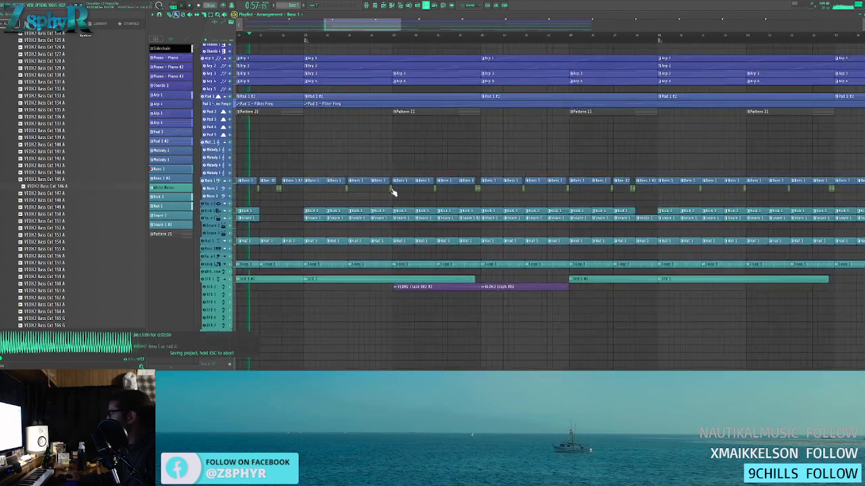
drag(283, 202, 515, 229)
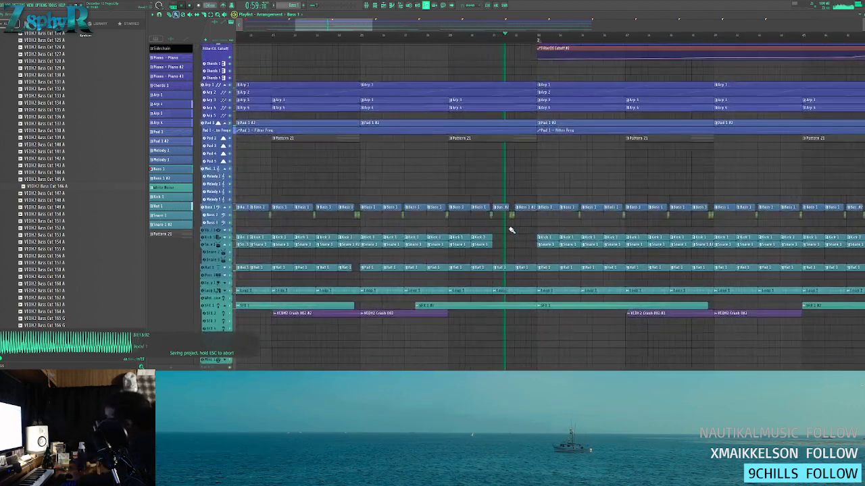
scroll(511, 230, up, 2)
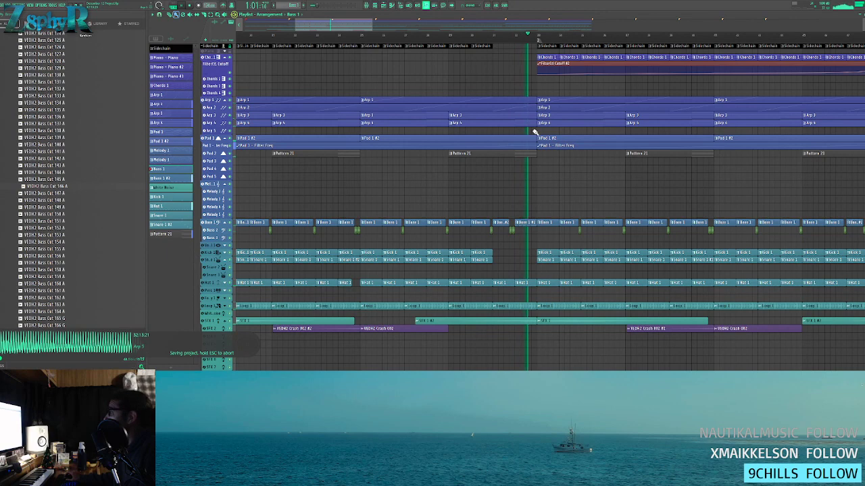
- Thin out the Pad 2 chord in Pattern 21 by removing from its inner notes, and return to the playlist
double_click(506, 149)
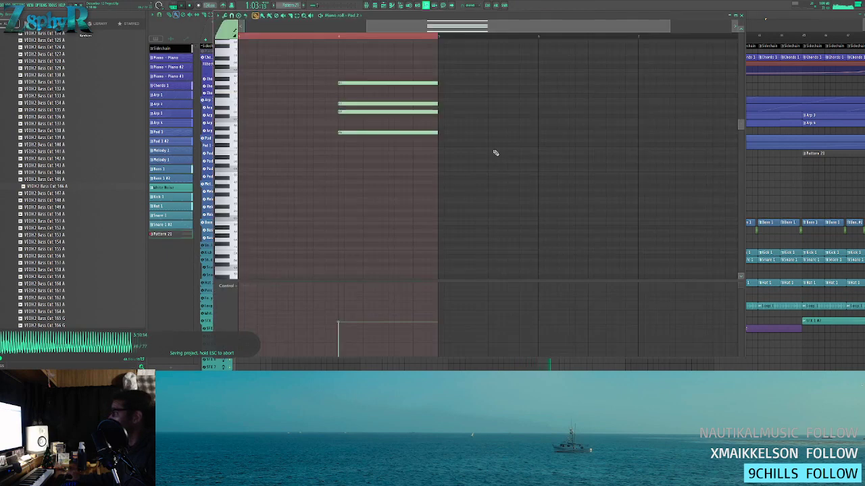
scroll(405, 115, up, 3)
right_click(395, 140)
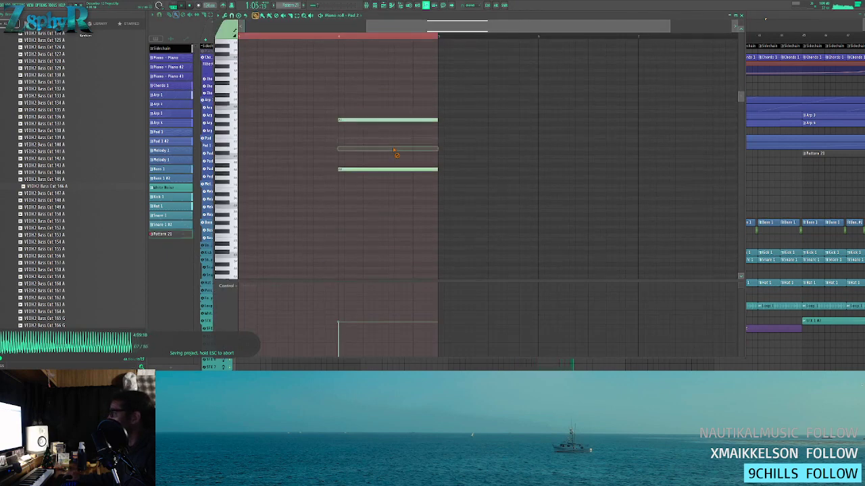
key(ctrl+z)
right_click(414, 149)
click(741, 15)
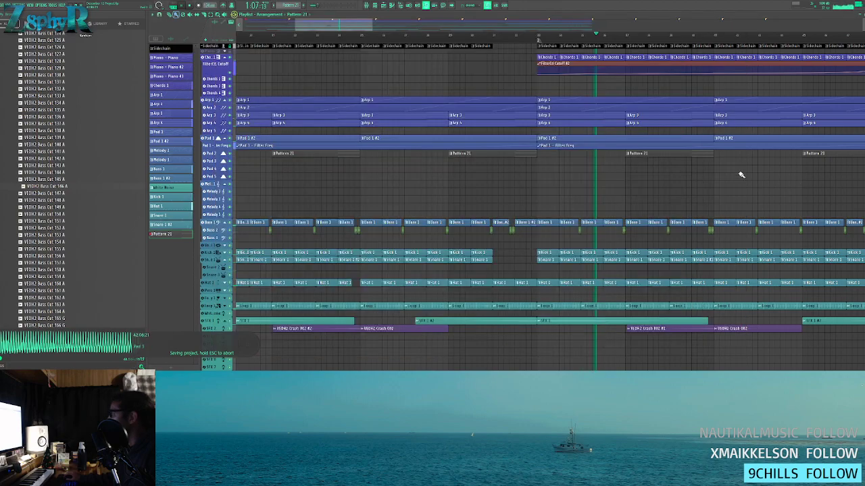
- Solo Arp 4 briefly at the song's start and remove the Arp 3 clips from bar 1 up to bar 9
scroll(480, 167, right, 3)
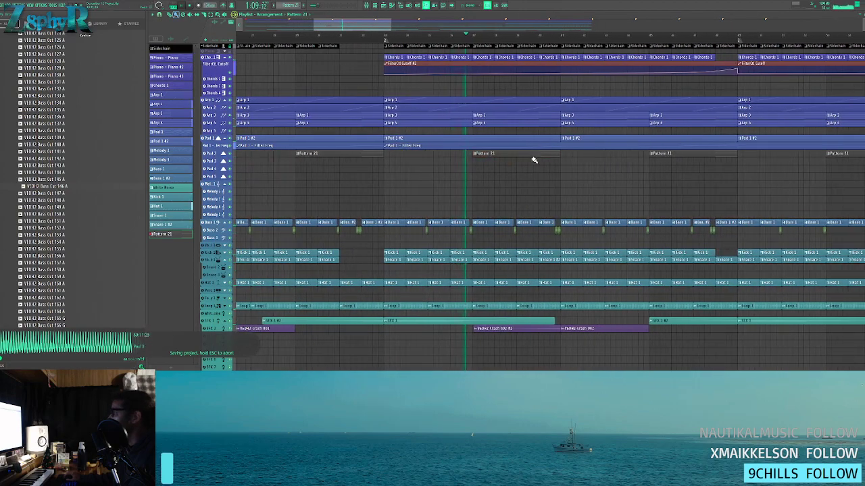
scroll(495, 167, left, 1)
scroll(495, 166, down, 4)
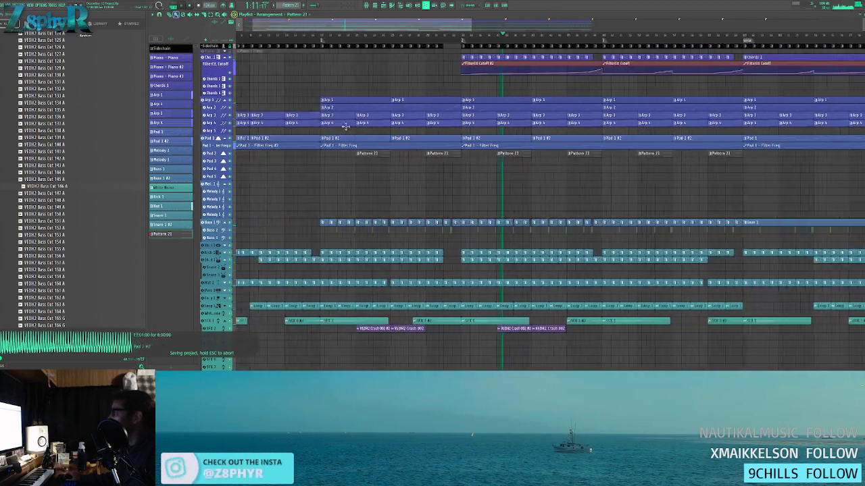
scroll(378, 101, left, 2)
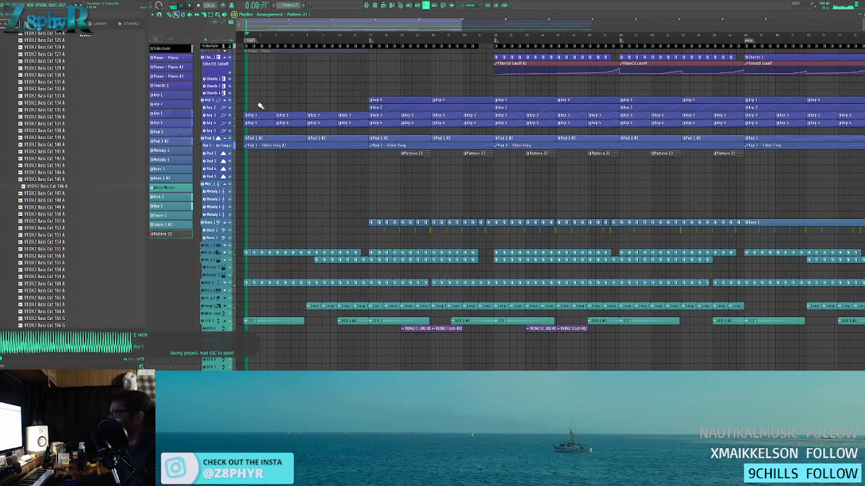
ctrl+click(231, 120)
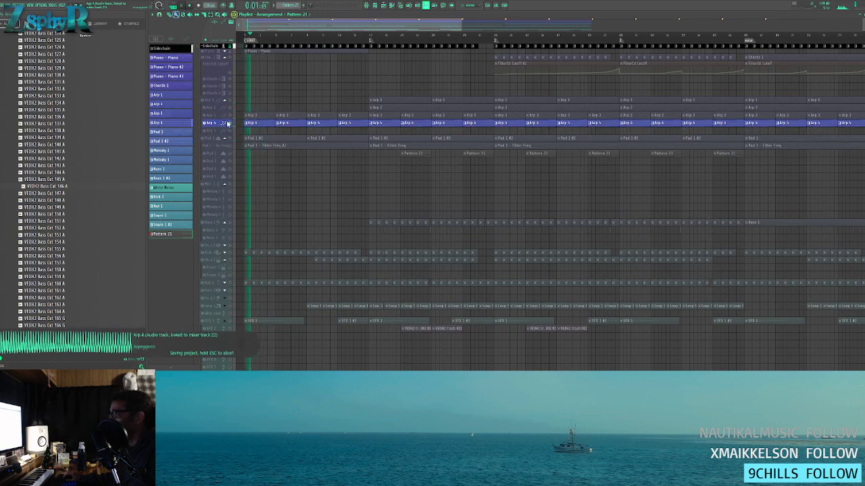
ctrl+click(231, 123)
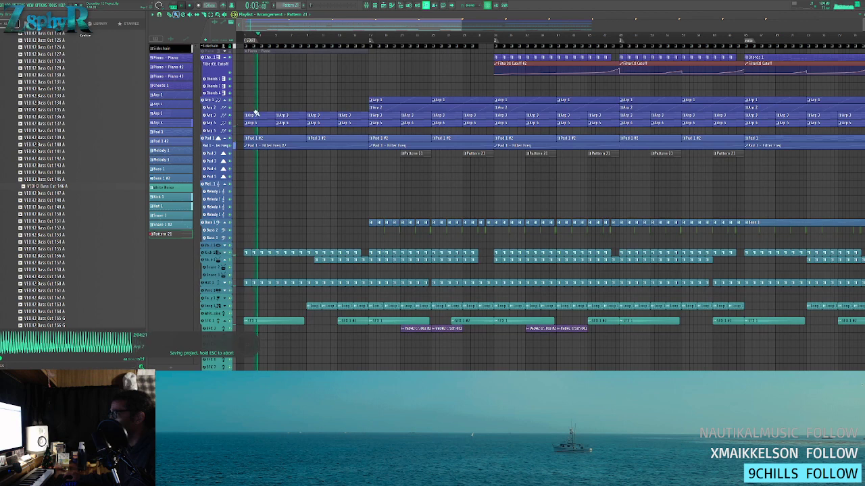
key(space)
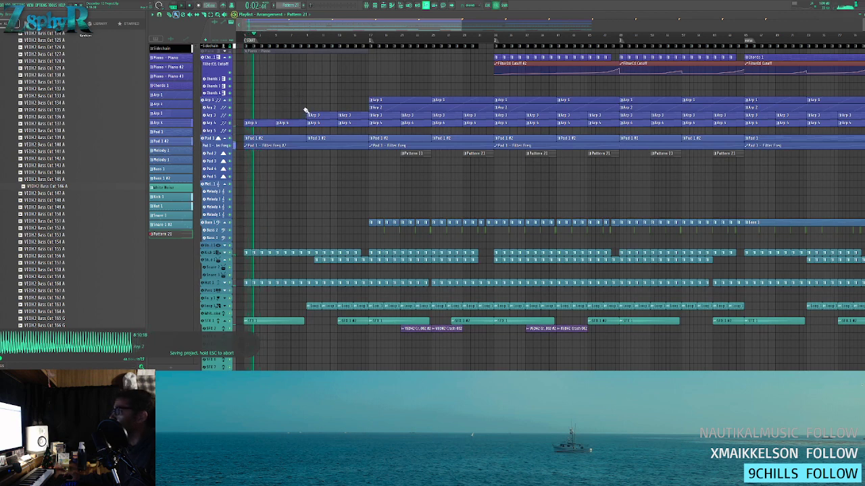
- Select the Arp 4 track in the mixer and open its EQ
scroll(305, 111, up, 3)
click(366, 6)
click(379, 141)
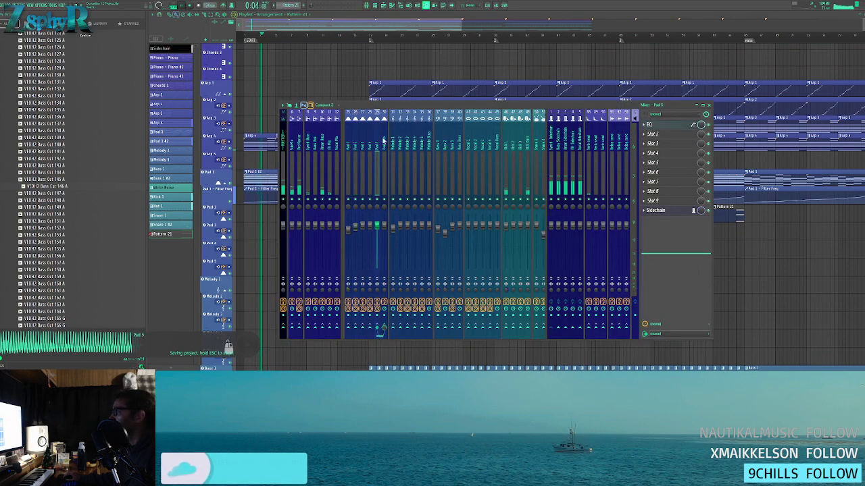
scroll(476, 139, up, 4)
click(398, 141)
click(411, 144)
click(648, 124)
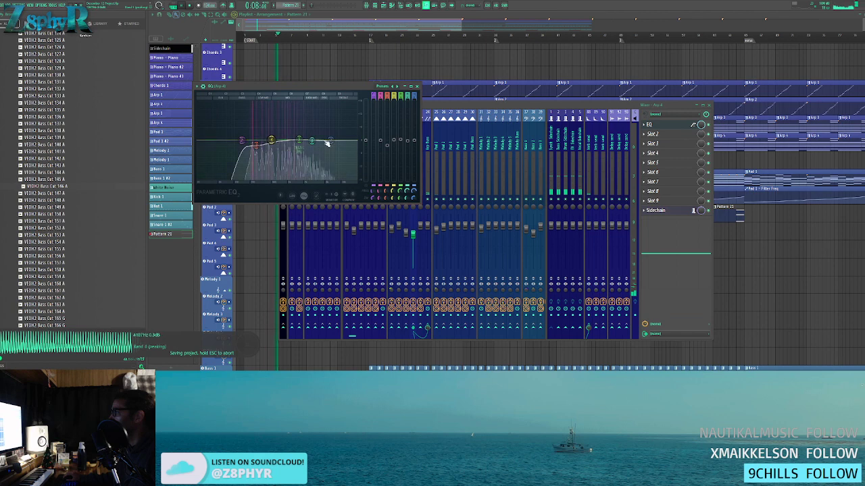
- Add Fruity Love Philter to slot 2 of the Arp 4 mixer track and save the project
click(703, 135)
mouse_move(711, 178)
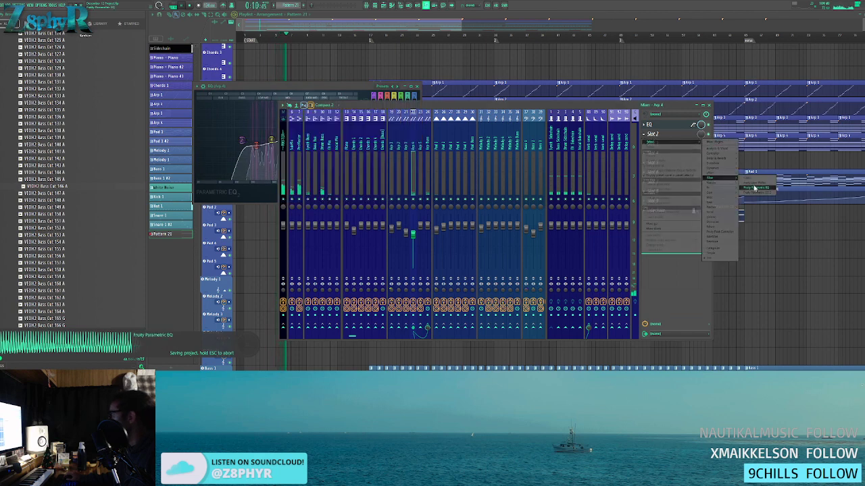
click(756, 188)
key(ctrl+s)
- Load the Simple lowpass preset in Arp 4's Fruity Love Philter and create an automation clip for its Modulation X control
click(426, 118)
mouse_move(461, 146)
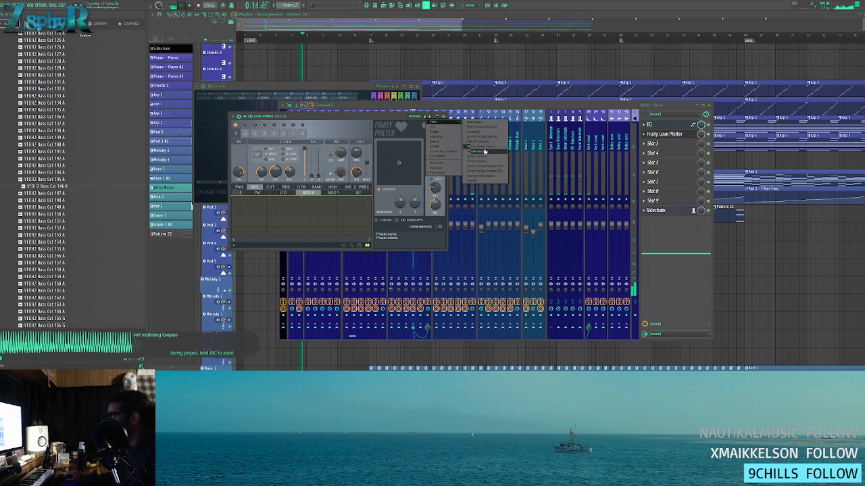
click(488, 162)
right_click(400, 202)
click(422, 244)
click(443, 116)
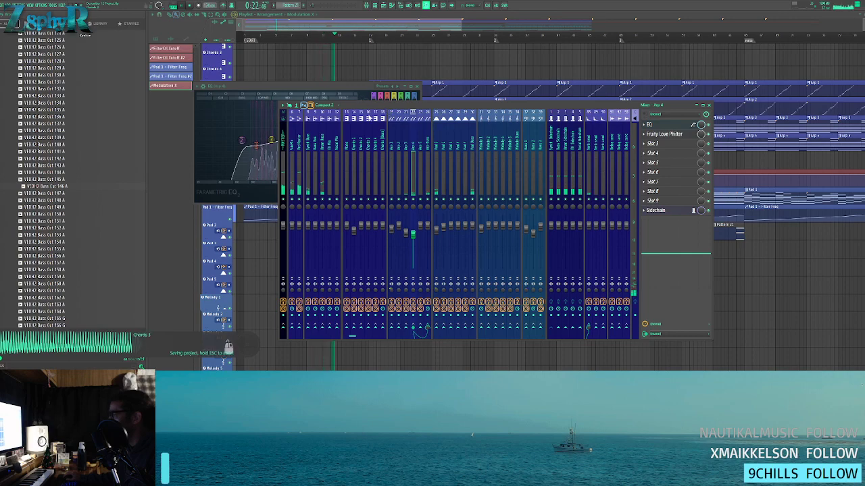
- Recheck Arp 4's Fruity Love Philter settings and close the EQ, plugin and mixer windows to return to the playlist
drag(385, 104, 330, 87)
click(422, 84)
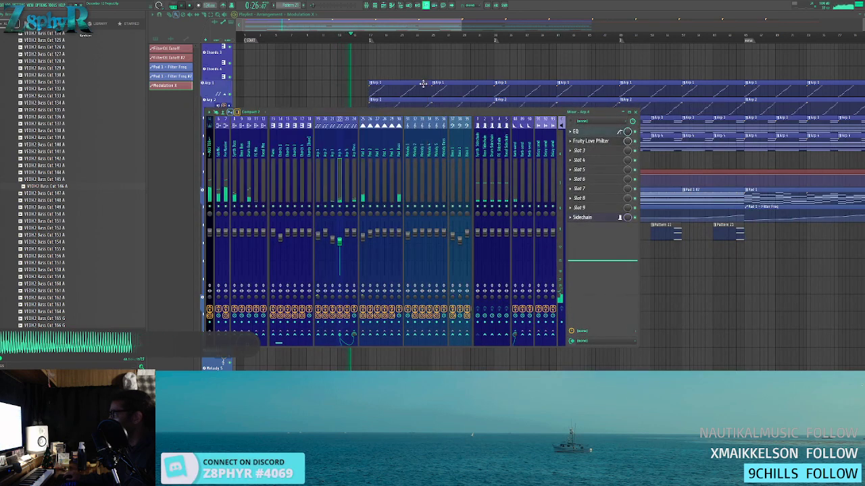
click(590, 140)
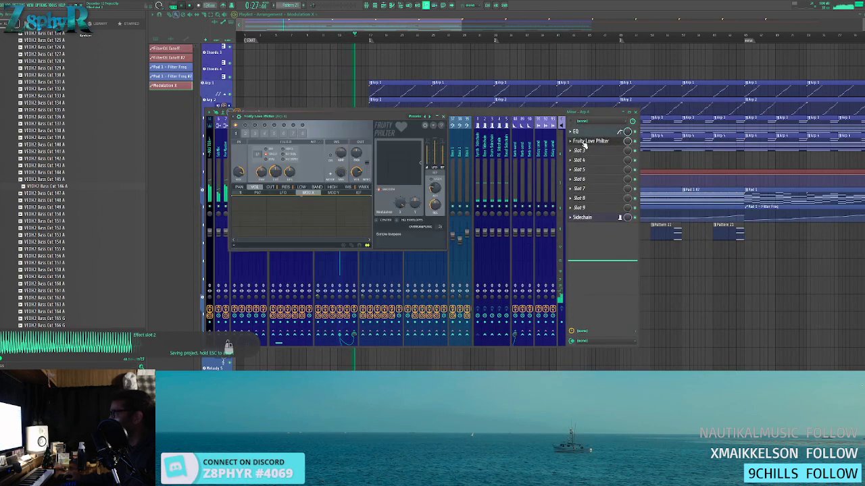
click(444, 117)
key(F9)
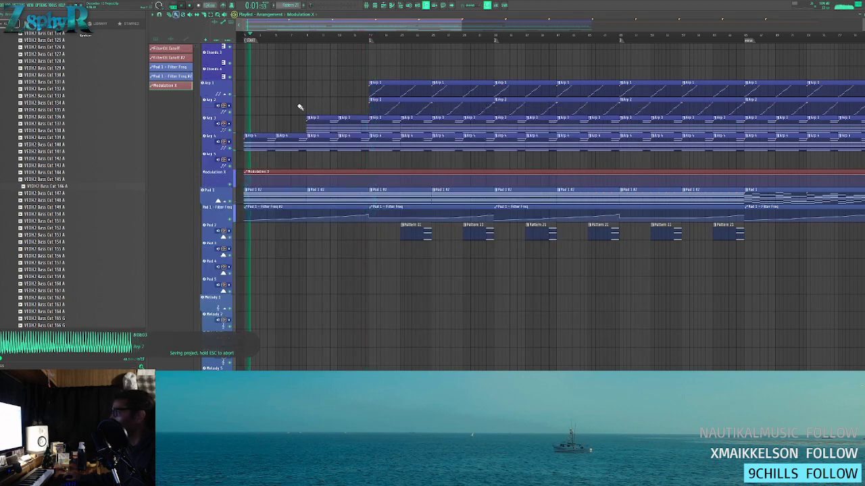
- Place the Modulation X automation track below Arp 4 and make its filter curve rise from minimum across the start of the intro
click(283, 136)
scroll(212, 180, up, 1)
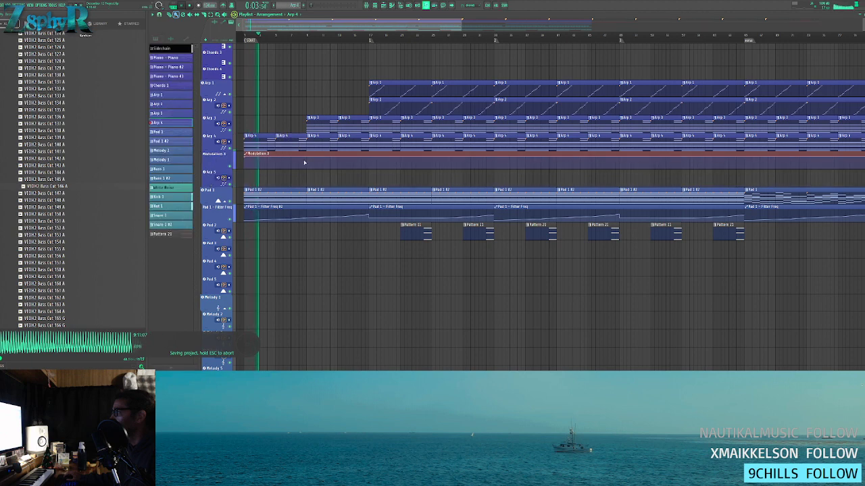
drag(246, 156, 247, 173)
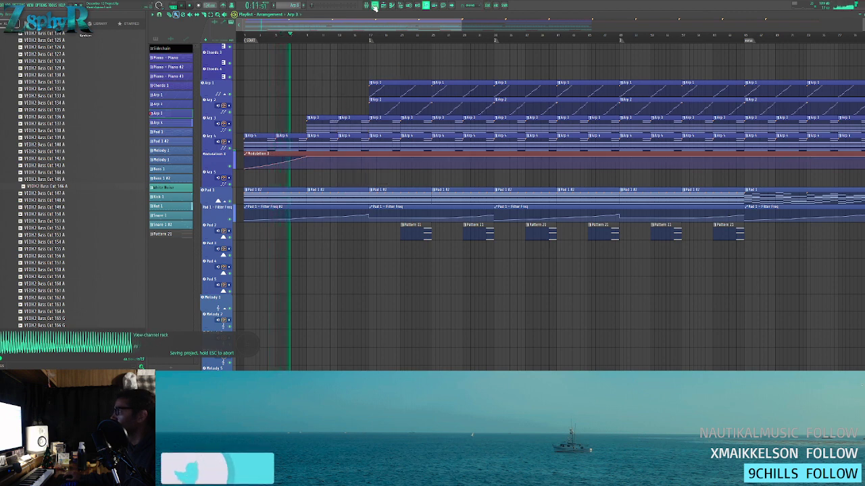
- Select the Pad 1 track in the mixer and open its EQ
key(F9)
click(363, 169)
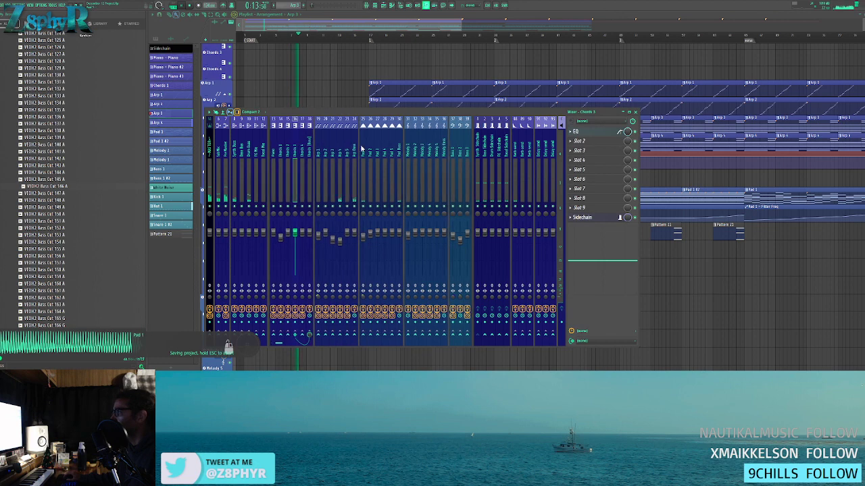
click(612, 133)
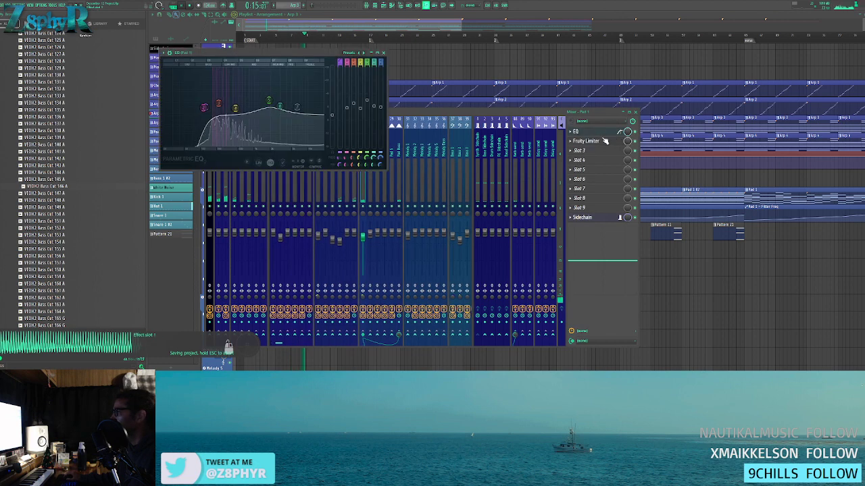
- Add Fruity Parametric EQ 2 to slot 3 of the Pad 1 mixer track, dip a low-mid band, and return to the playlist
click(582, 150)
mouse_move(647, 196)
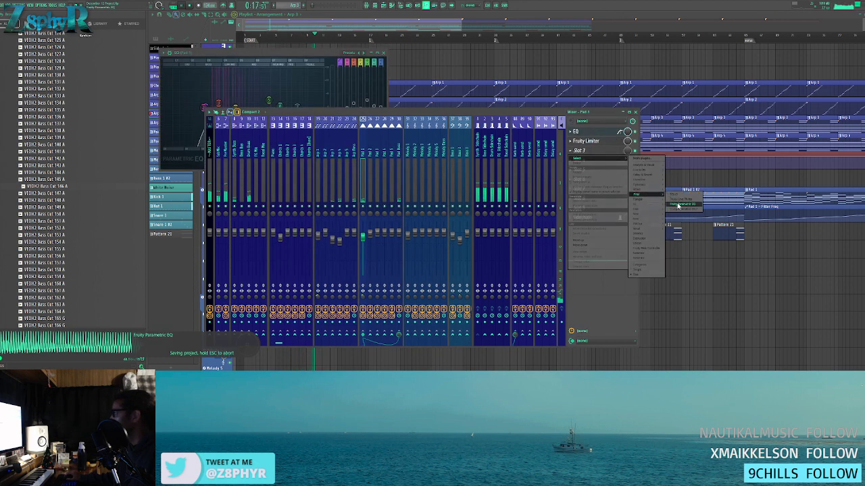
click(681, 210)
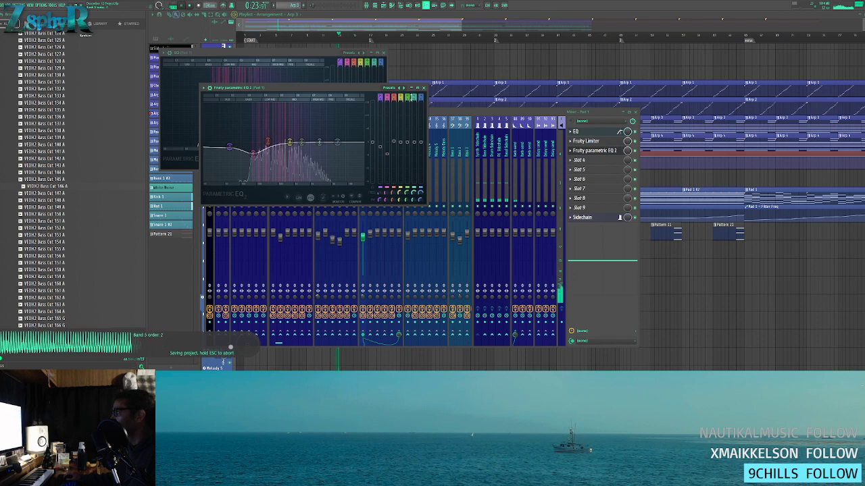
click(424, 87)
click(385, 54)
key(F9)
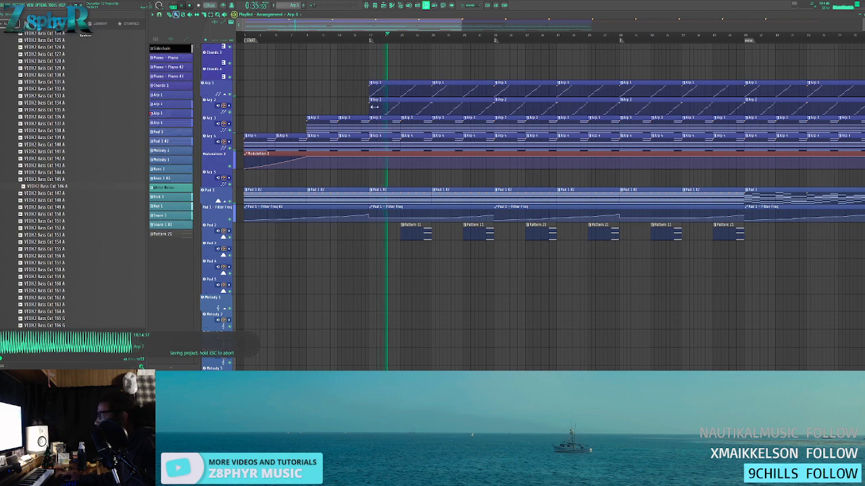
- Play from just before the bass entry with the Bass 1 playlist track muted, and save the project
drag(462, 173, 437, 194)
scroll(424, 201, down, 5)
click(358, 38)
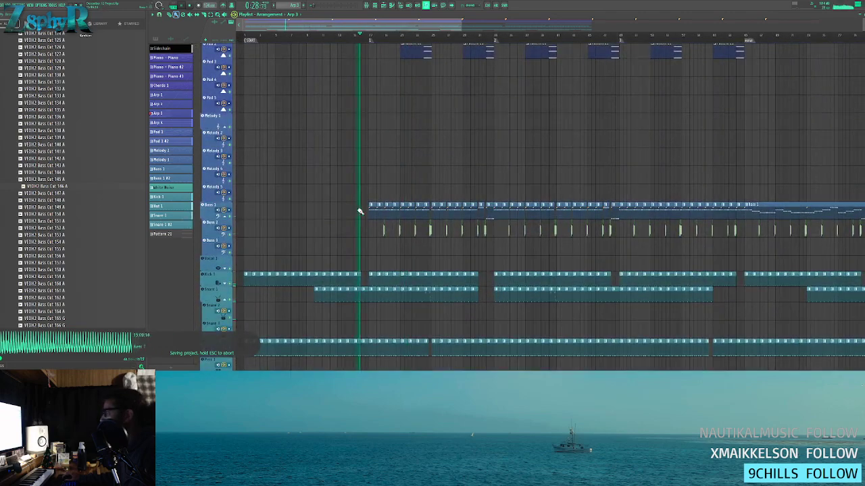
click(230, 217)
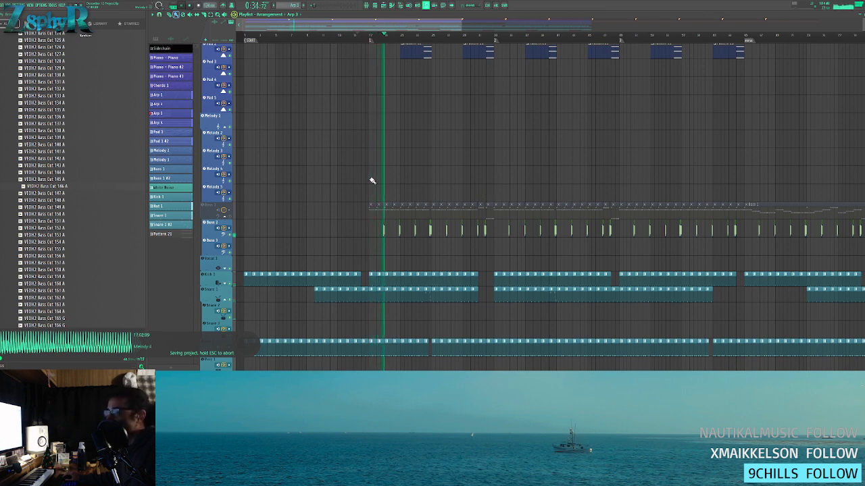
key(ctrl+s)
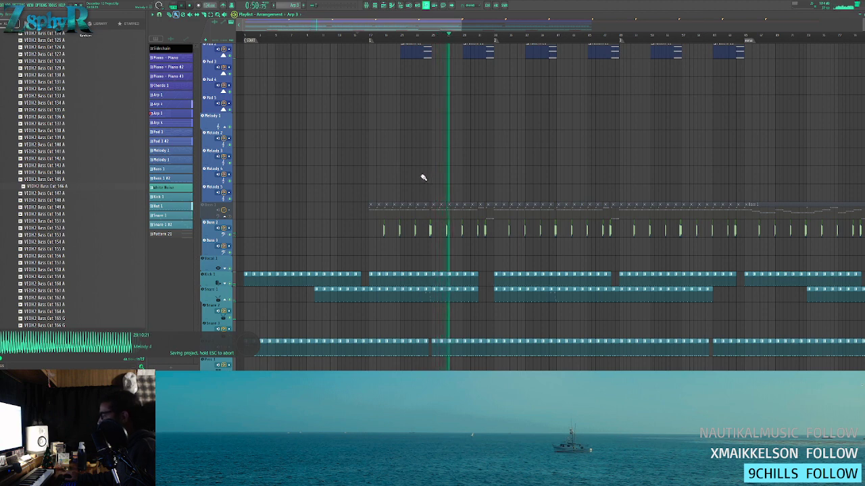
- Solo the Bass 2 playlist track, select Bass 2 in the mixer and open its EQ
click(366, 6)
click(367, 6)
right_click(230, 235)
click(367, 5)
click(459, 168)
click(584, 132)
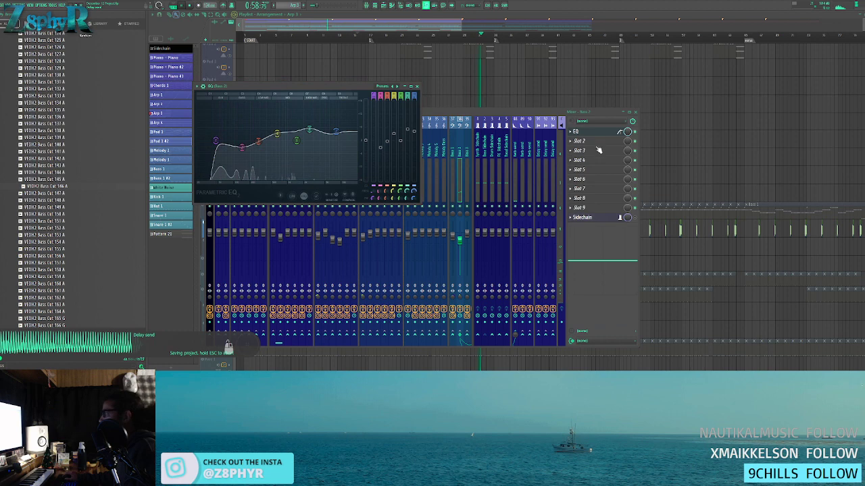
- Add Fruity Love Philter to slot 2 of the Bass 2 mixer track
click(595, 141)
mouse_move(655, 185)
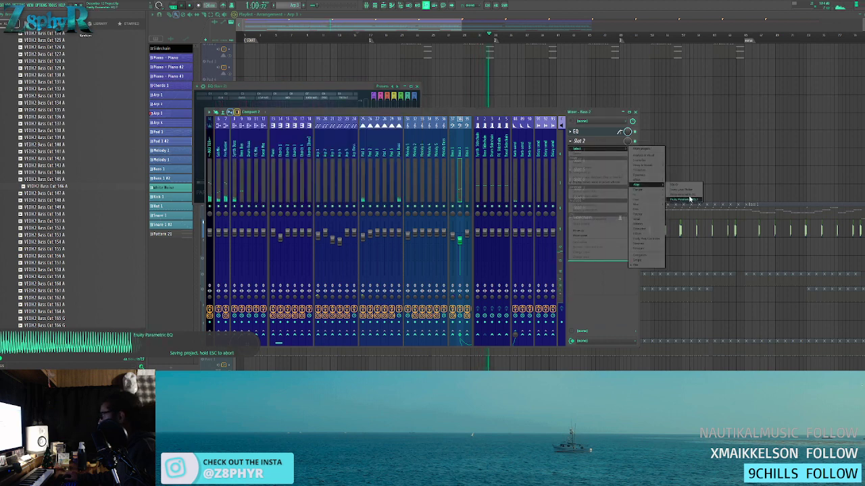
click(687, 190)
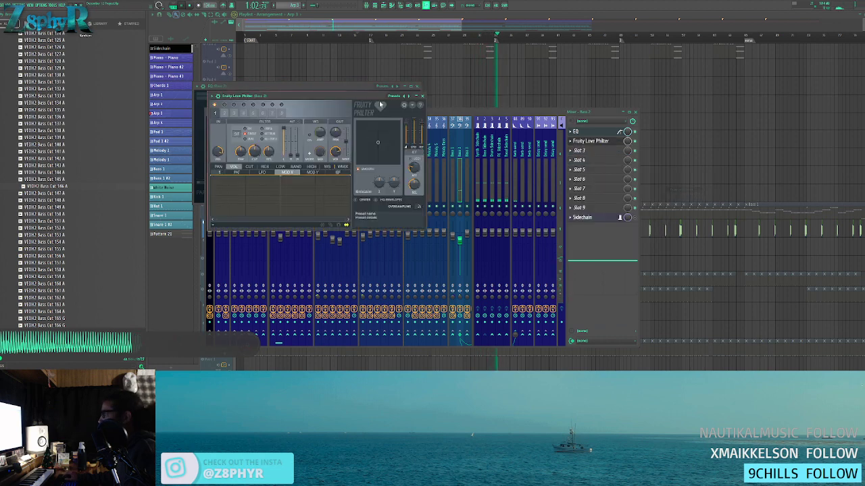
- Load the Simple highpass preset in Bass 2's Fruity Love Philter and create an automation clip for its Modulation X control
click(406, 96)
mouse_move(430, 100)
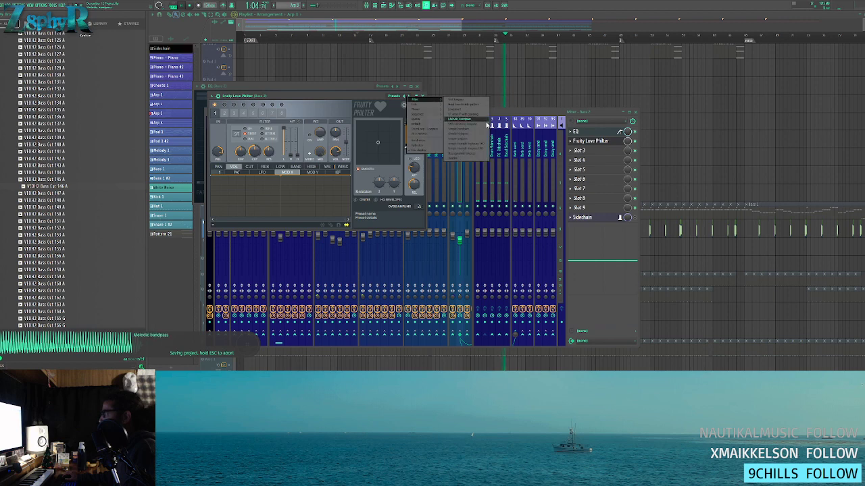
click(480, 135)
drag(349, 100, 392, 108)
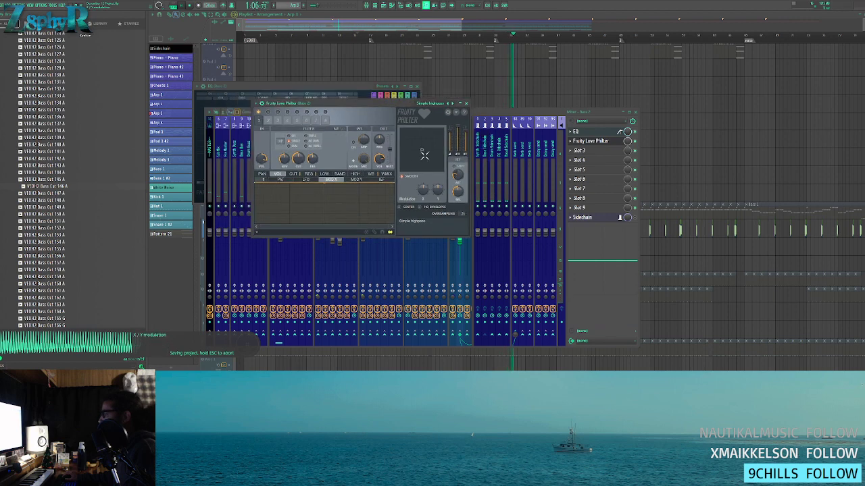
right_click(425, 194)
click(443, 231)
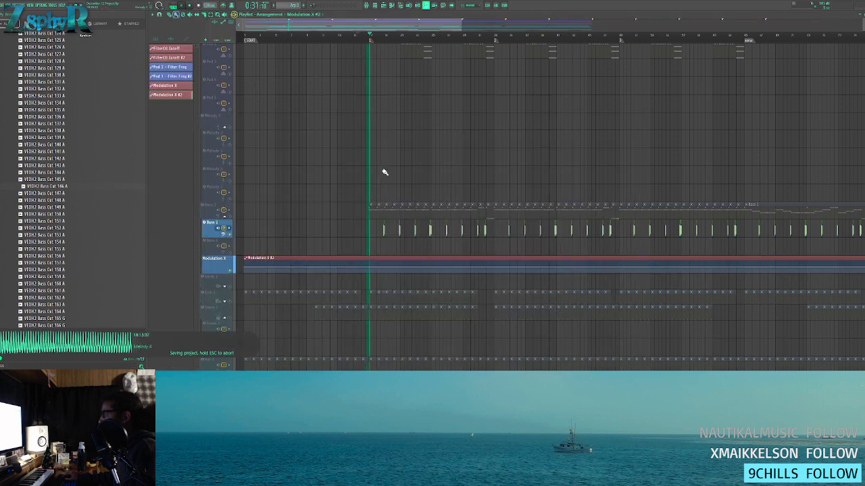
- Shape Bass 2's Modulation X automation to hold level, curve down to minimum at bar 34 and stay at minimum until the clip's end
right_click(244, 270)
click(249, 271)
right_click(378, 270)
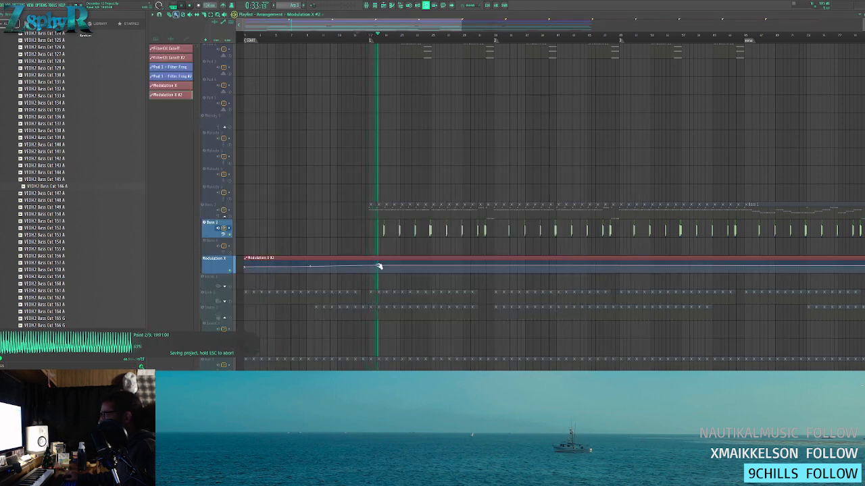
right_click(453, 268)
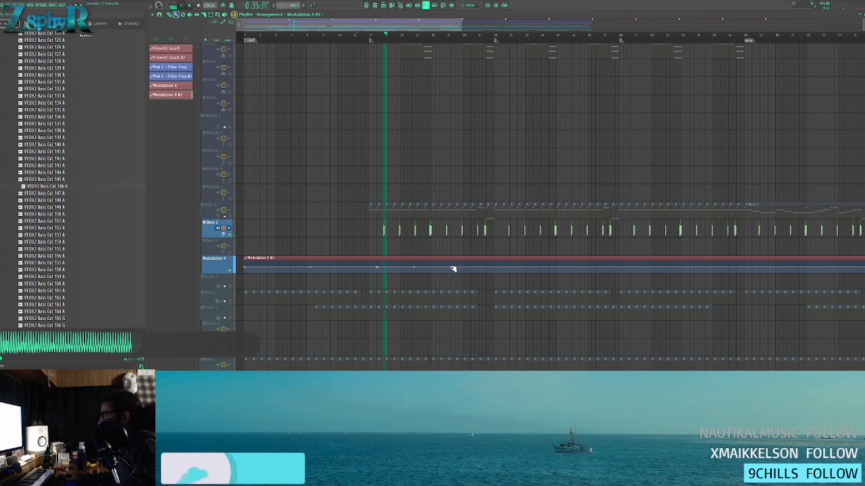
drag(453, 268, 433, 268)
right_click(495, 273)
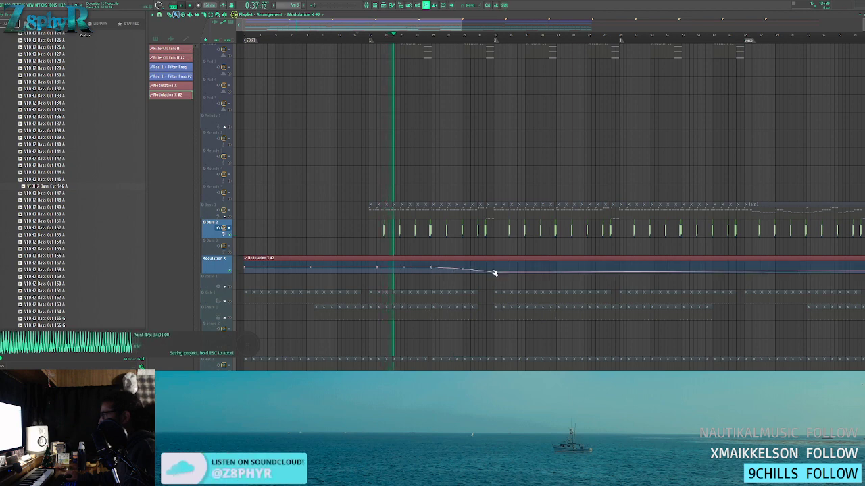
drag(496, 273, 495, 276)
scroll(481, 211, down, 4)
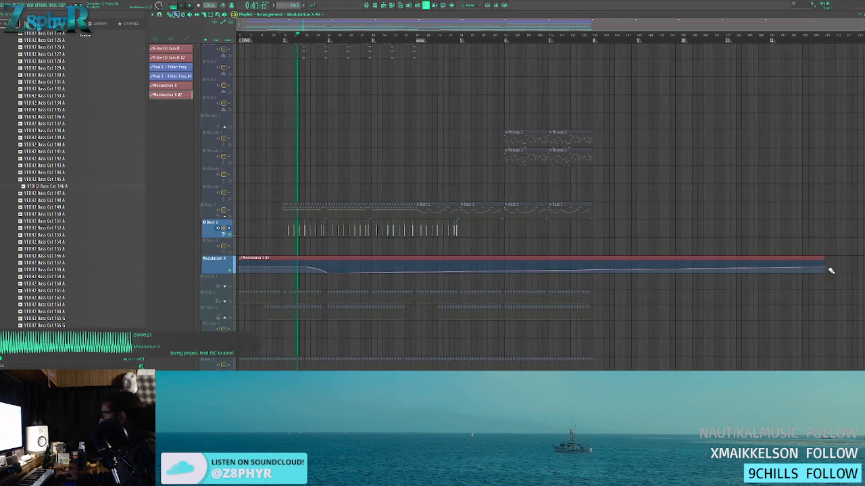
drag(824, 269, 824, 274)
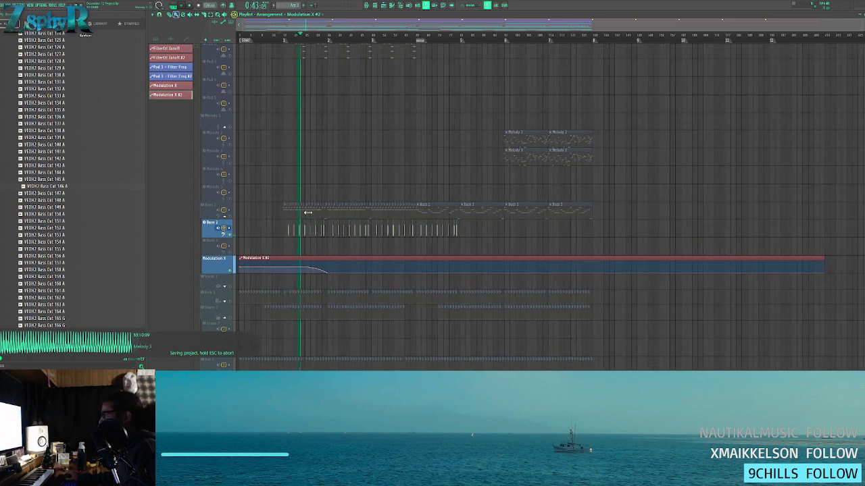
- Unmute the Bass 1 playlist track and add Fruity Love Philter to slot 2 of its mixer track
click(230, 217)
double_click(310, 211)
click(365, 5)
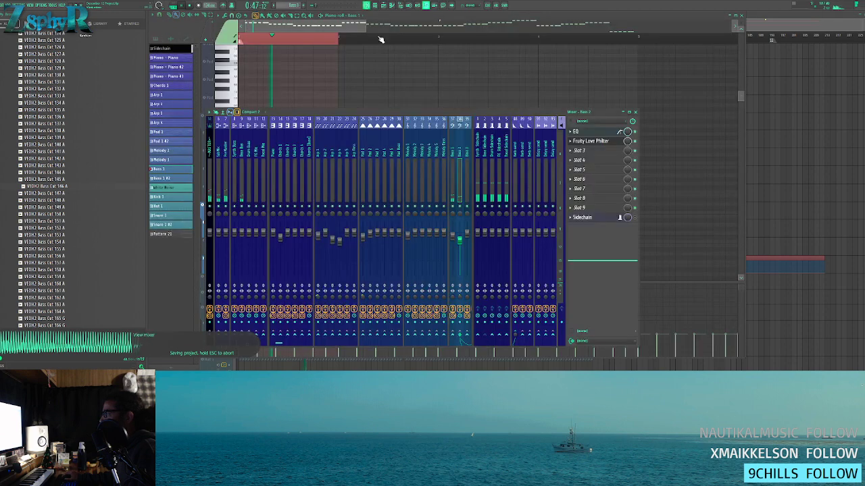
click(454, 147)
click(594, 141)
mouse_move(636, 184)
click(683, 195)
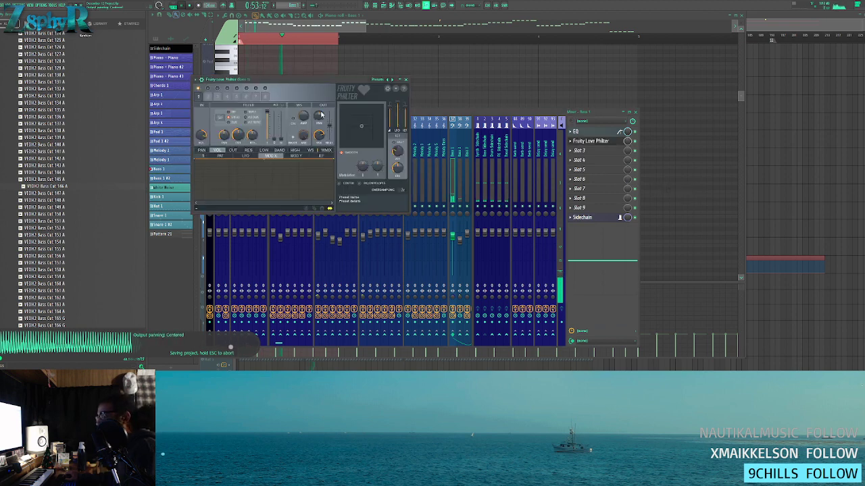
- Load the Simple highpass preset in Bass 1's Fruity Love Philter, create a Modulation X automation clip, and return to the playlist
click(388, 80)
mouse_move(405, 84)
click(446, 118)
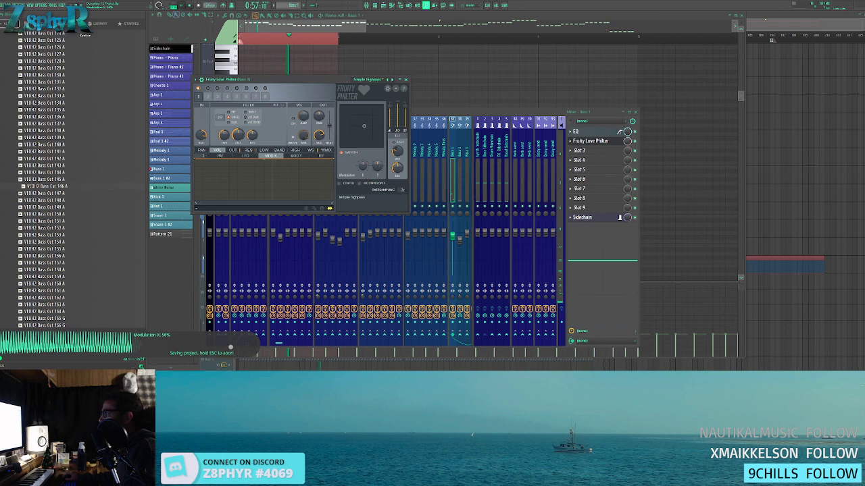
right_click(361, 168)
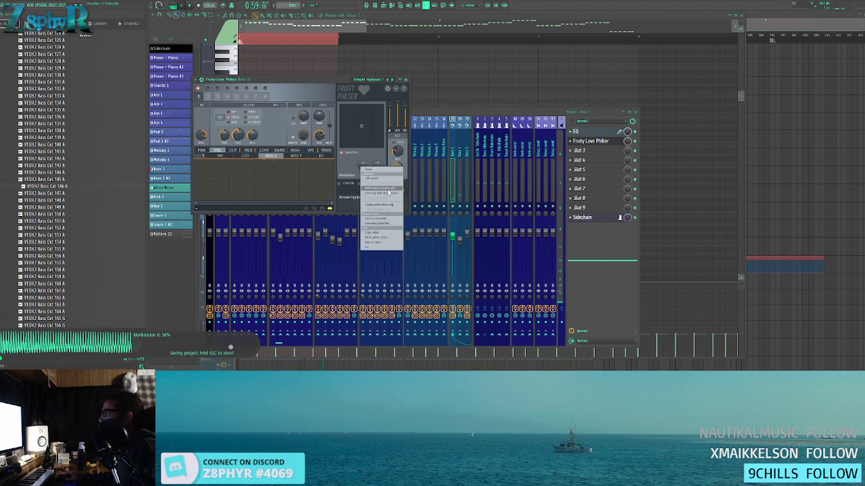
click(384, 206)
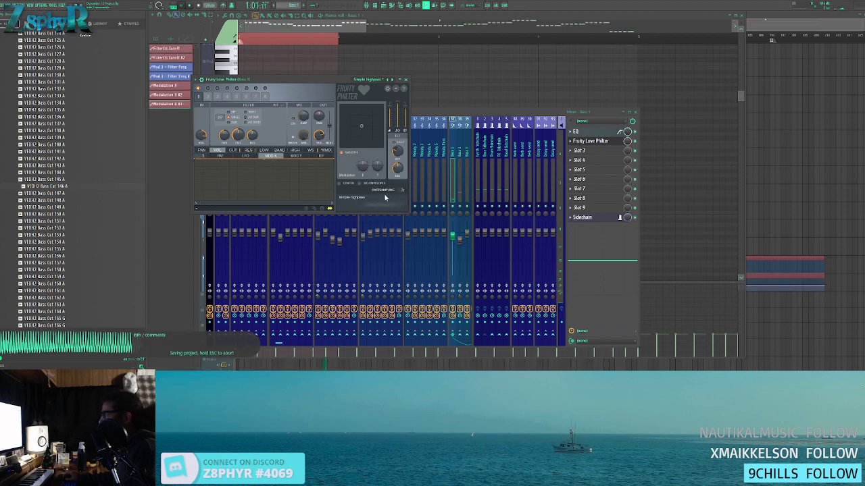
key(Escape)
right_click(768, 162)
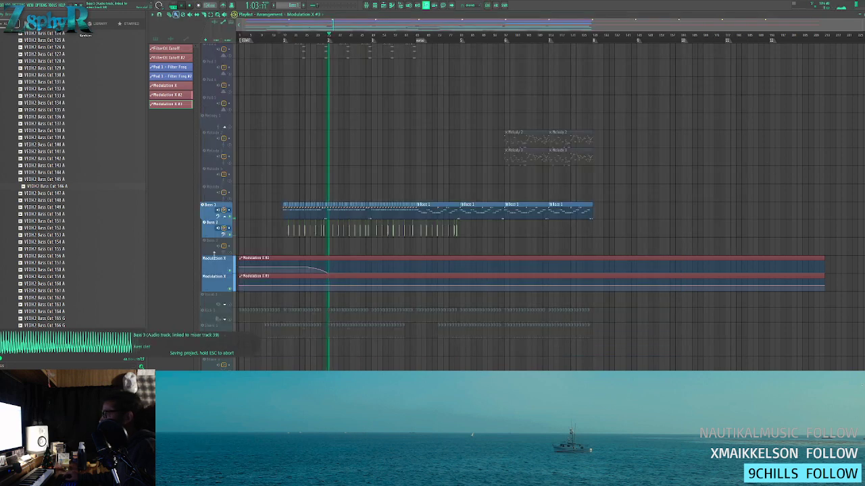
- Move the new Modulation X automation track directly below Bass 1, name the track and its clip Bass 1 - HP, and save the project
drag(217, 290, 217, 226)
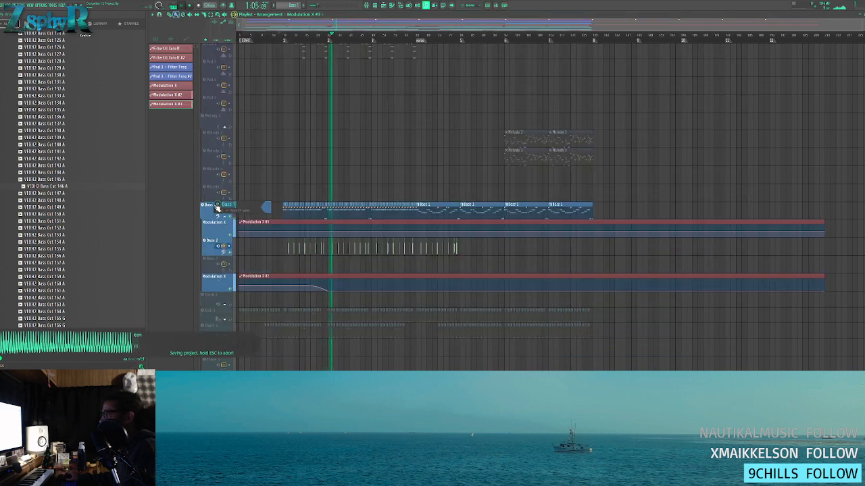
middle_click(212, 226)
click(215, 229)
click(218, 234)
middle_click(220, 229)
key(Right)
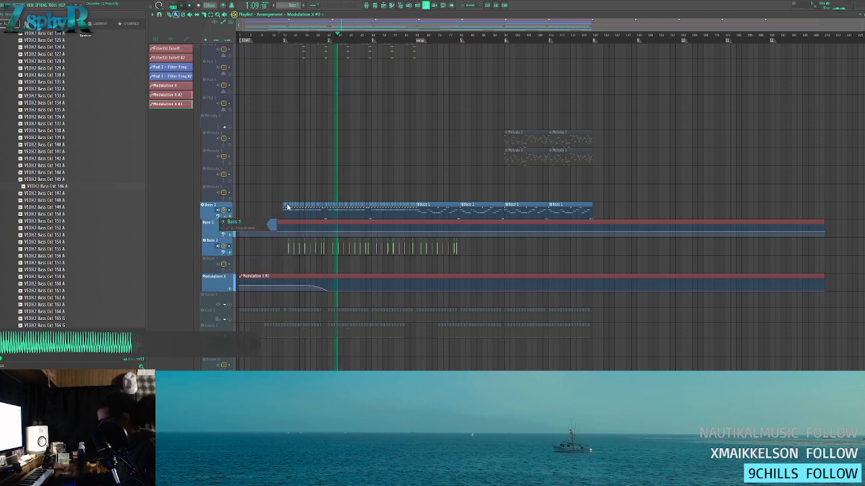
key(Return)
key(ctrl+s)
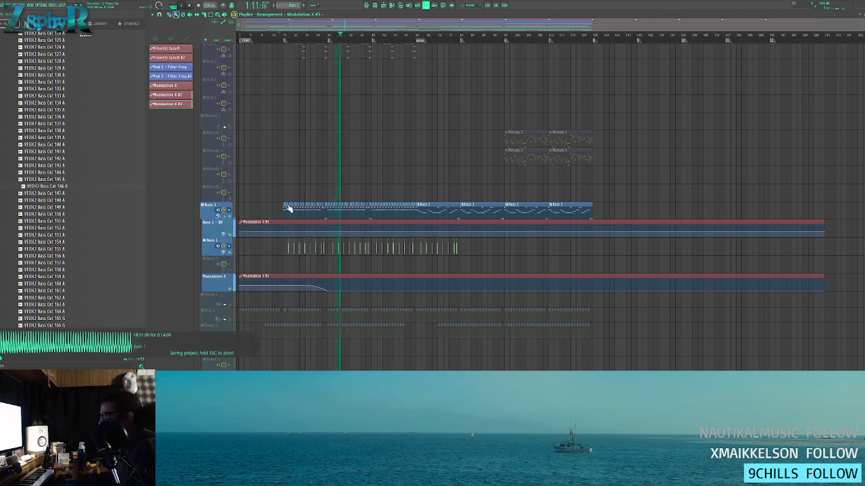
right_click(217, 227)
click(216, 234)
- Move the remaining bass Modulation X automation track directly below Bass 2 and name the track and its clip Bass 2 - HP
scroll(218, 288, up, 1)
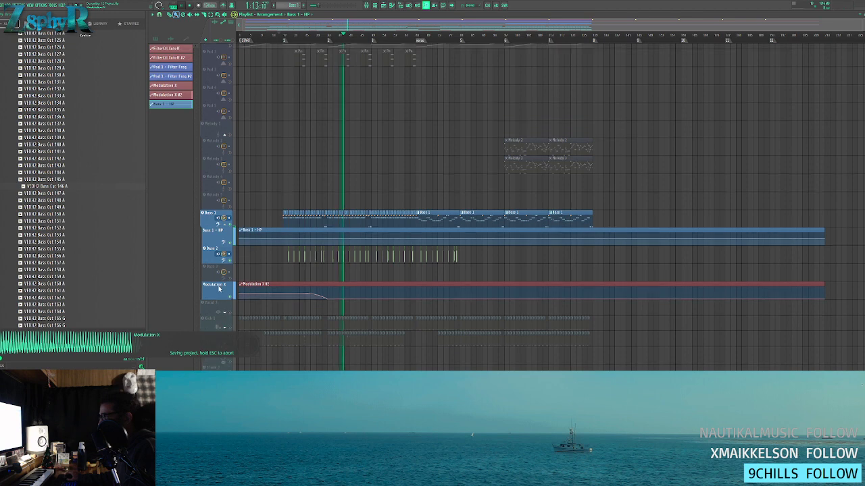
scroll(218, 289, up, 1)
click(218, 265)
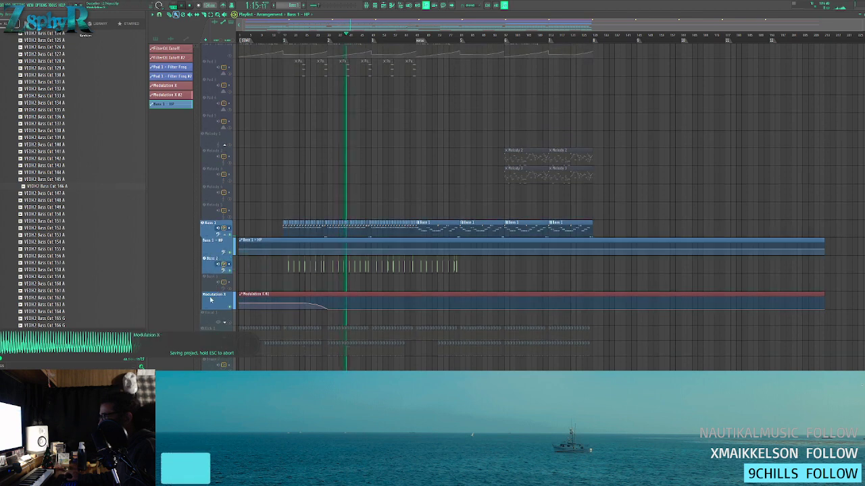
scroll(212, 300, up, 1)
middle_click(212, 285)
click(215, 281)
click(216, 288)
middle_click(214, 285)
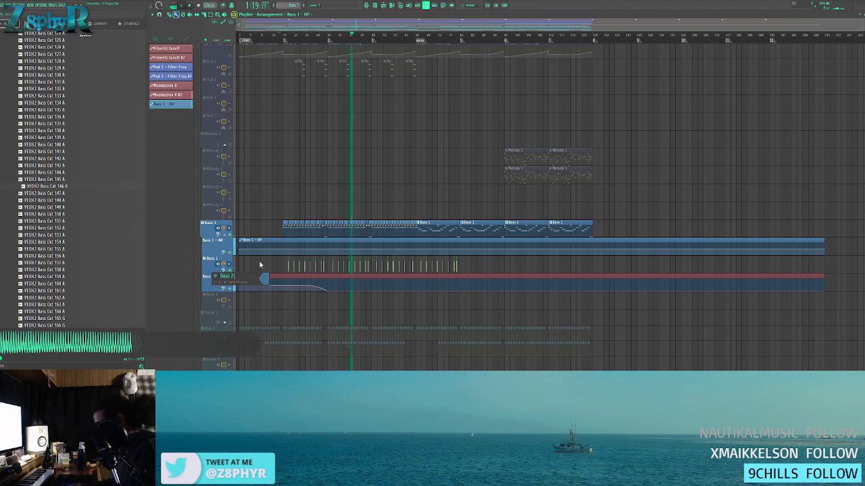
key(Return)
right_click(221, 286)
click(233, 260)
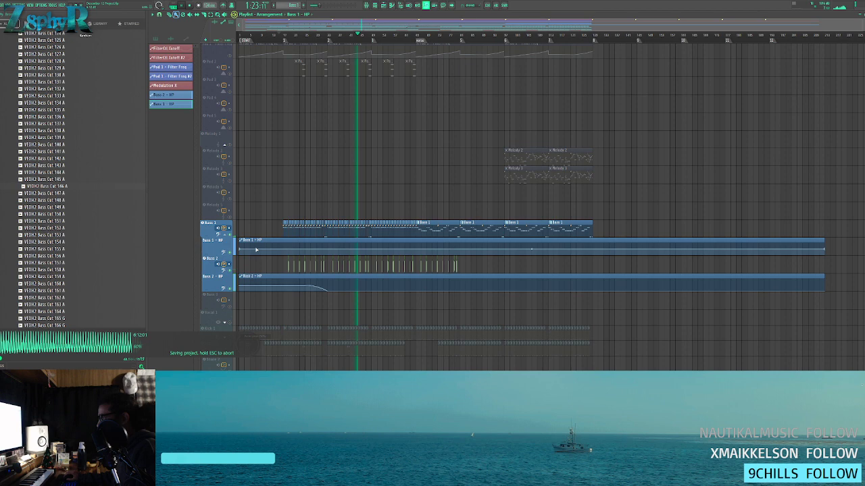
- Shape the Bass 1 - HP automation to hold level, curve down to minimum by bar 33, and stay at minimum until the arrangement's end
right_click(287, 252)
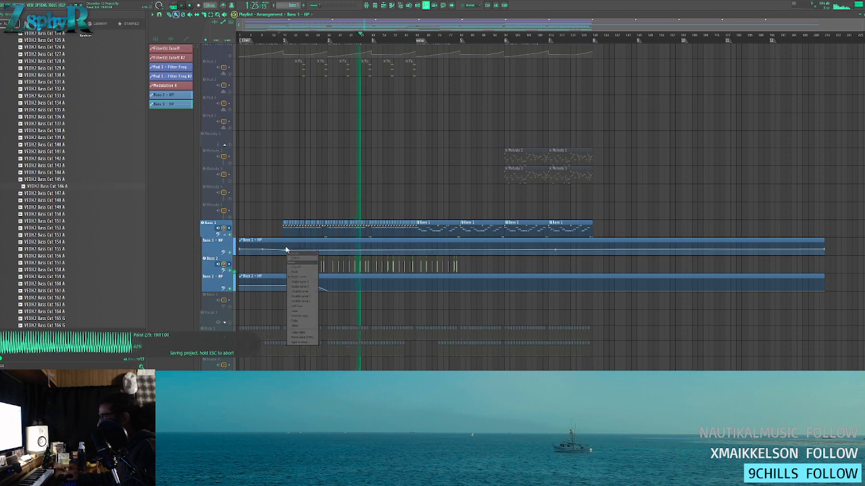
click(287, 250)
right_click(287, 250)
click(302, 337)
drag(331, 249, 332, 254)
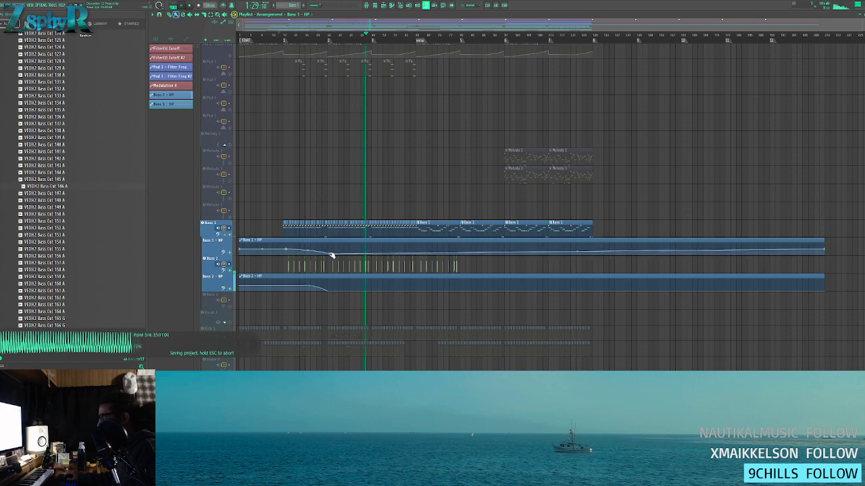
drag(636, 250, 595, 264)
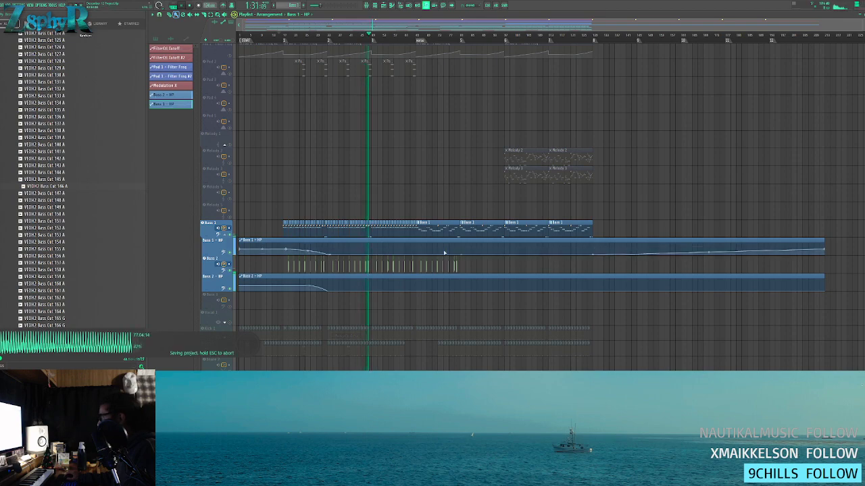
- Fill the gap at the end of the Bass 1 track just before bar 65 with a Bass 1 clip
scroll(383, 241, up, 6)
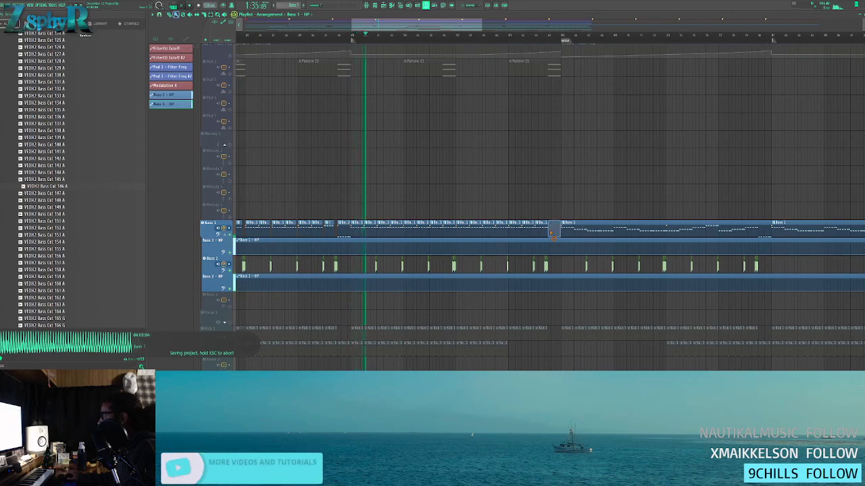
click(545, 228)
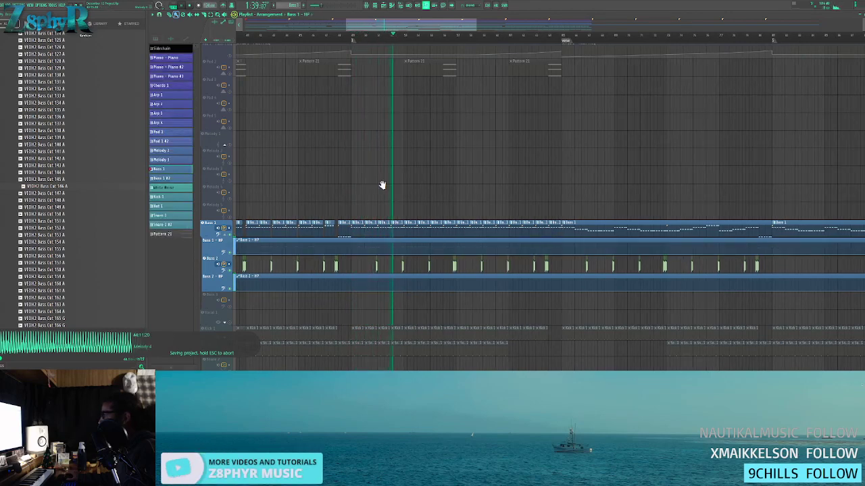
- Add a short curved highpass bump to the Bass 2 - HP automation, rising from bar 48 and falling back just before bar 49
drag(382, 185, 510, 180)
right_click(461, 279)
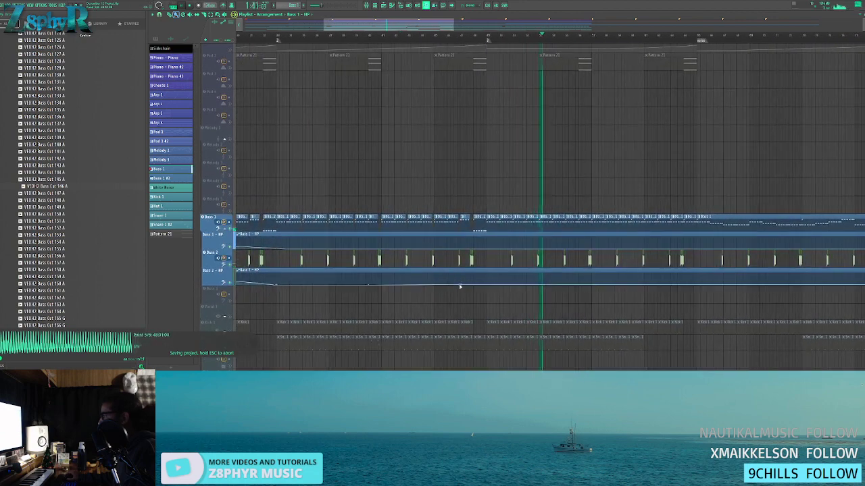
right_click(474, 282)
right_click(484, 284)
drag(473, 281, 475, 280)
- Add a short rise to the Bass 2 - HP automation around bar 64 that drops straight back to minimum before bar 65
drag(547, 255, 481, 252)
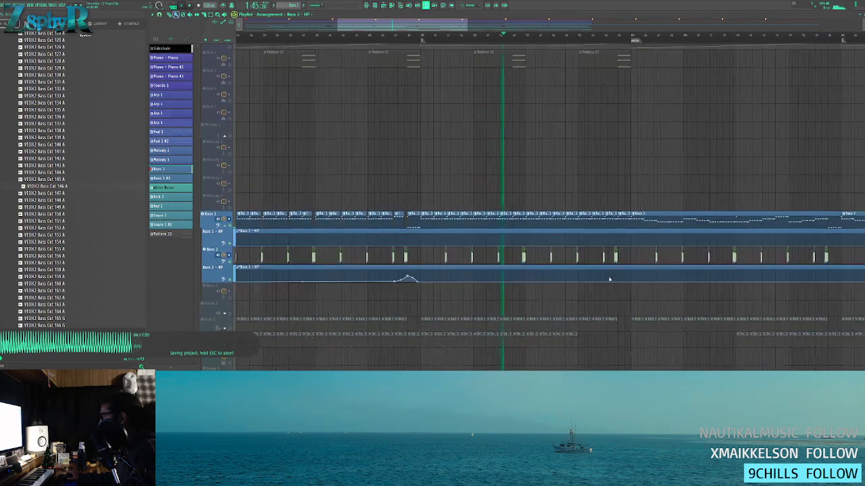
right_click(603, 282)
right_click(617, 275)
right_click(623, 281)
drag(623, 282, 617, 283)
- Add a curved rise to the Bass 1 - HP automation from about bar 61 to bar 65, with an instant drop to minimum there
drag(567, 184, 498, 185)
right_click(544, 246)
right_click(559, 241)
drag(544, 245, 512, 246)
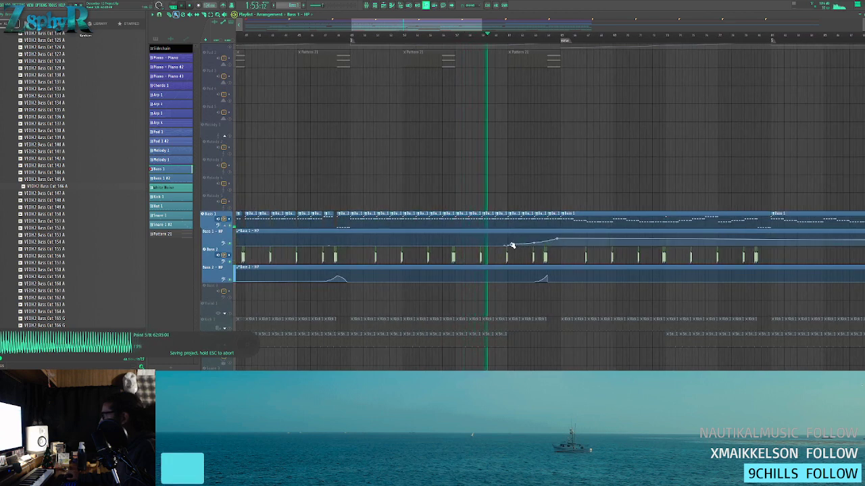
right_click(511, 246)
click(521, 252)
right_click(561, 242)
drag(561, 243, 560, 248)
- Unmute the Pad 1, Pad 1 - Filter Freq and Pad 2 playlist tracks to hear them with the basses
scroll(571, 184, down, 5)
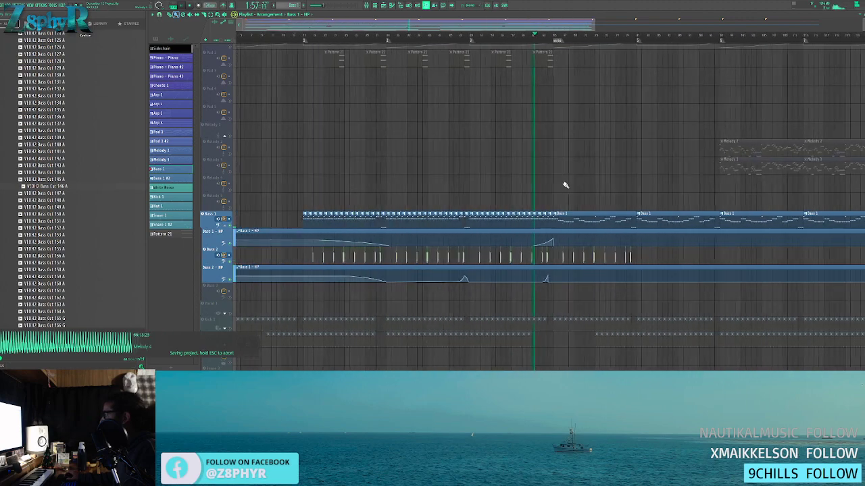
scroll(564, 184, down, 4)
scroll(545, 133, up, 2)
scroll(538, 150, up, 4)
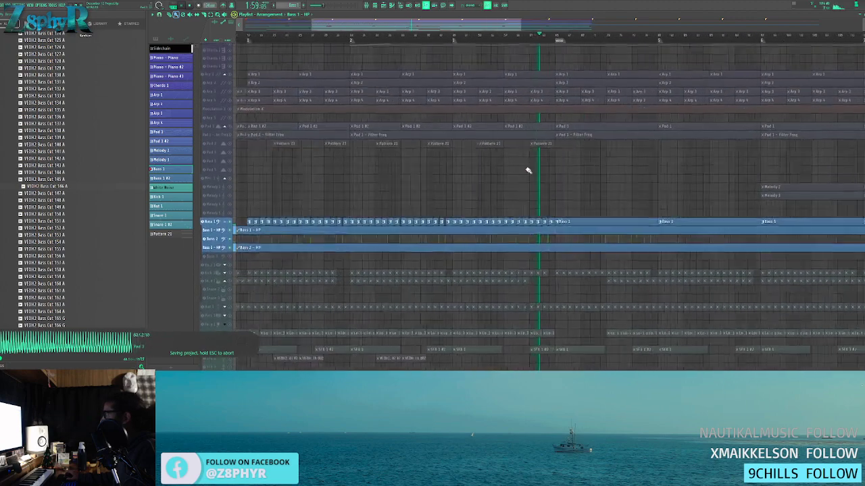
scroll(520, 174, up, 4)
scroll(511, 175, up, 1)
drag(231, 145, 230, 125)
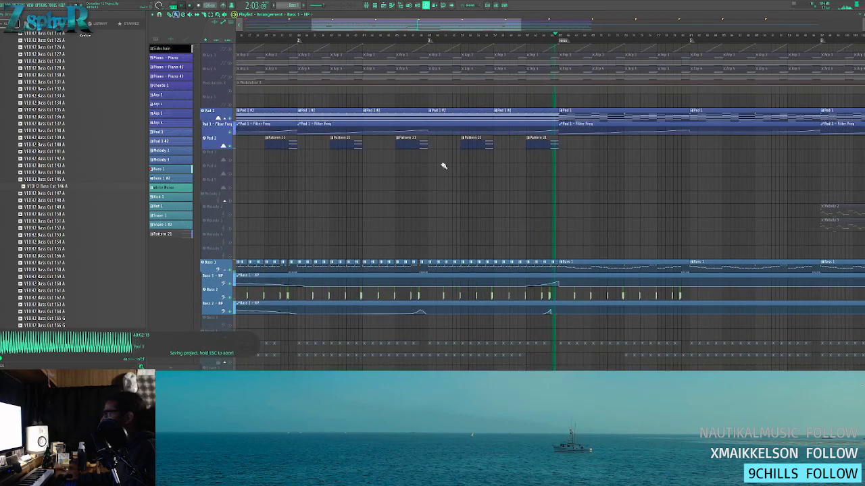
- Check the last Pattern 21 clip on Pad 2 and replay the transition into bar 65
double_click(537, 145)
ctrl+click(752, 176)
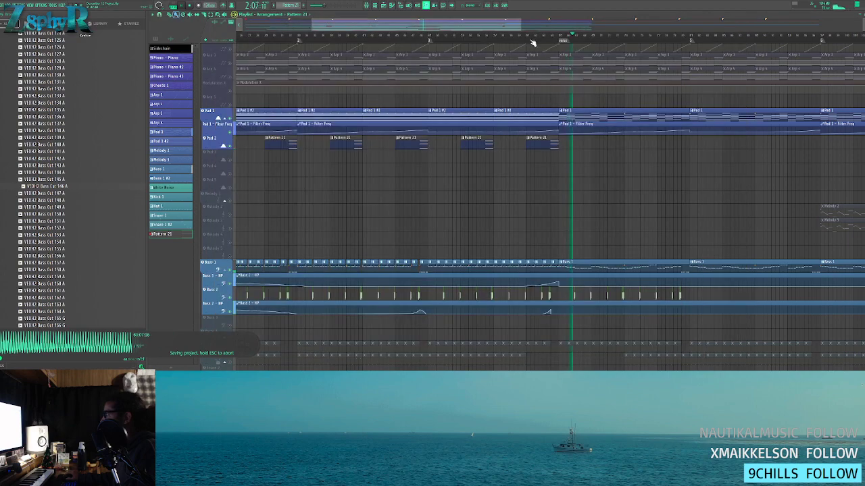
scroll(599, 199, up, 8)
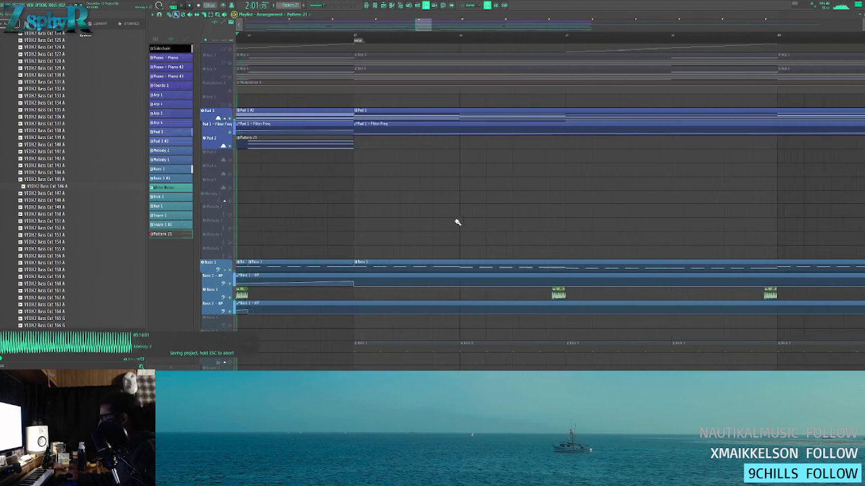
scroll(454, 218, down, 3)
scroll(453, 217, down, 1)
drag(469, 203, 529, 199)
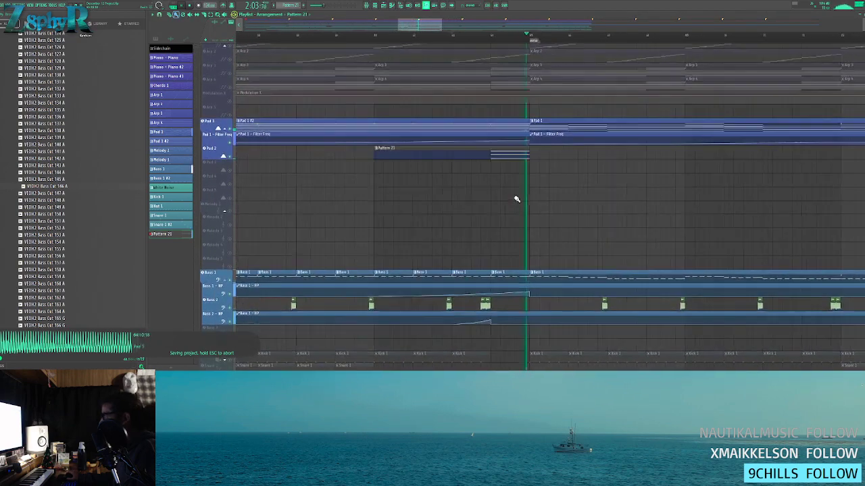
- Delete the Arp 1, Arp 2 and Arp 3 clips between bars 65 and 81 and unmute all playlist tracks
scroll(517, 200, up, 3)
scroll(520, 208, down, 4)
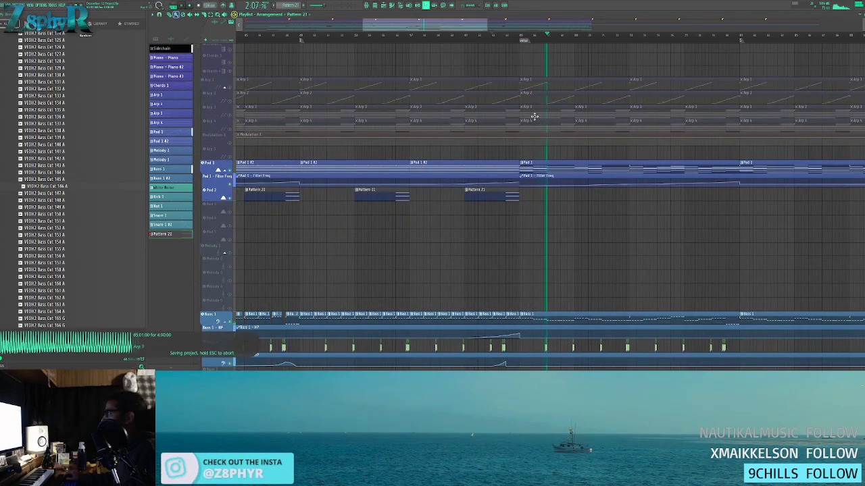
scroll(552, 117, up, 1)
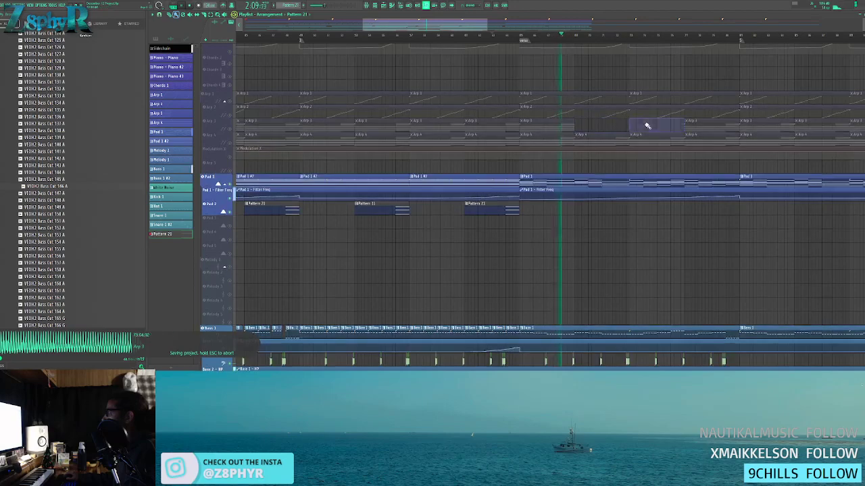
right_click(700, 127)
right_click(576, 99)
right_click(618, 110)
right_click(632, 103)
right_click(230, 101)
- Play back the full arrangement from bar 49 and from the section leading into bar 17
scroll(475, 117, up, 3)
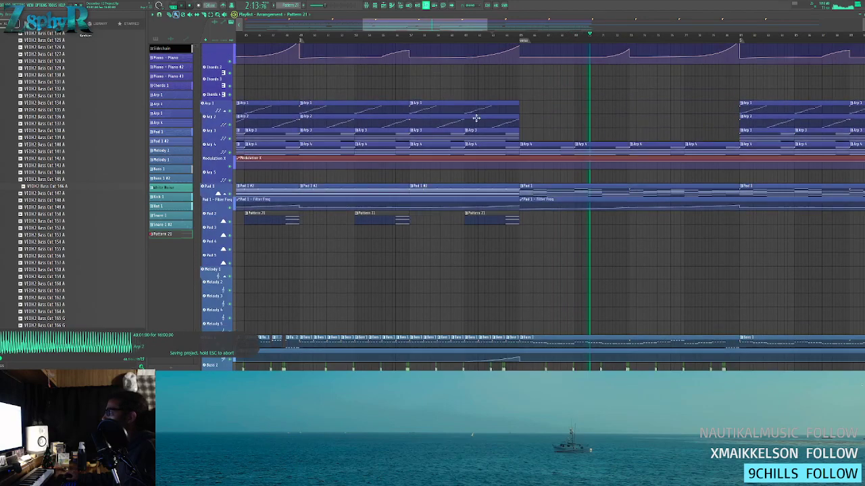
scroll(479, 117, down, 1)
scroll(478, 117, down, 5)
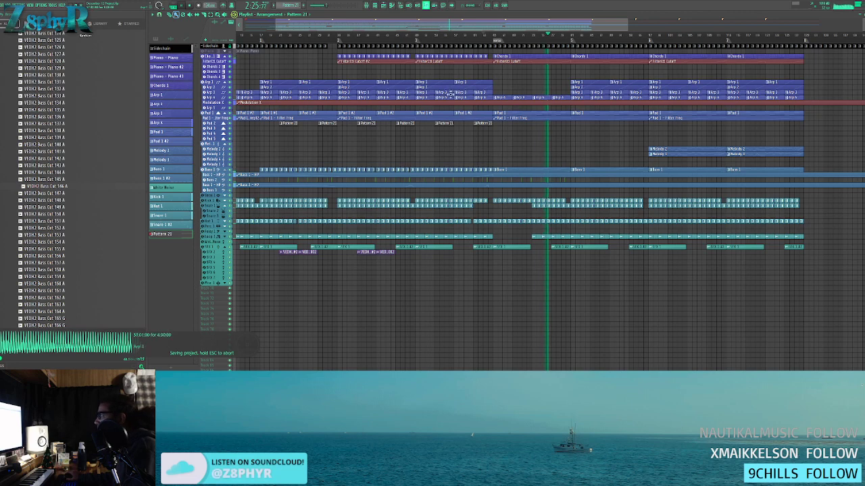
click(417, 37)
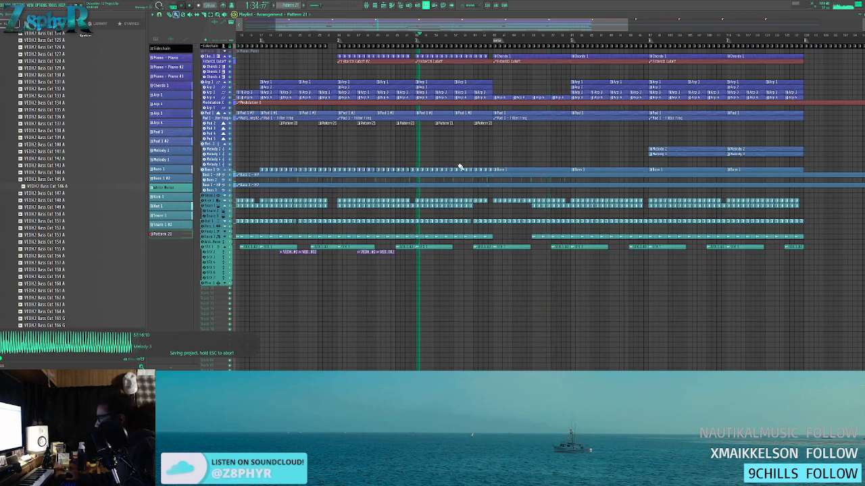
drag(402, 150, 474, 149)
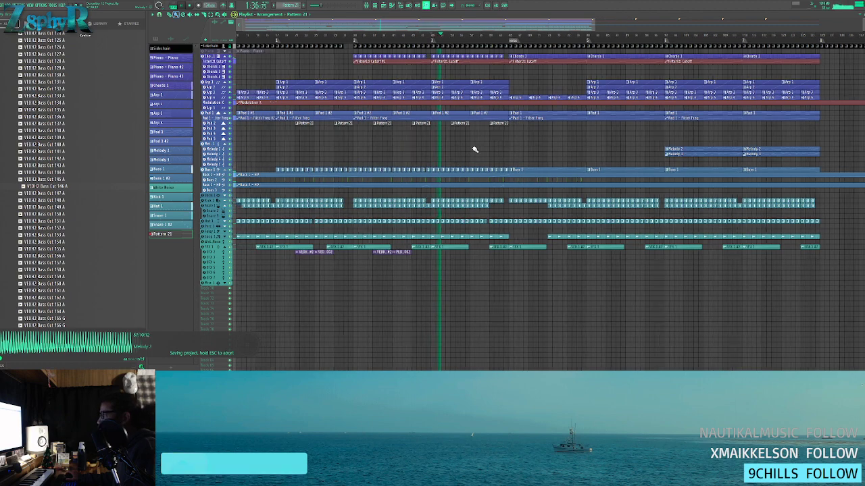
click(316, 36)
scroll(333, 147, up, 3)
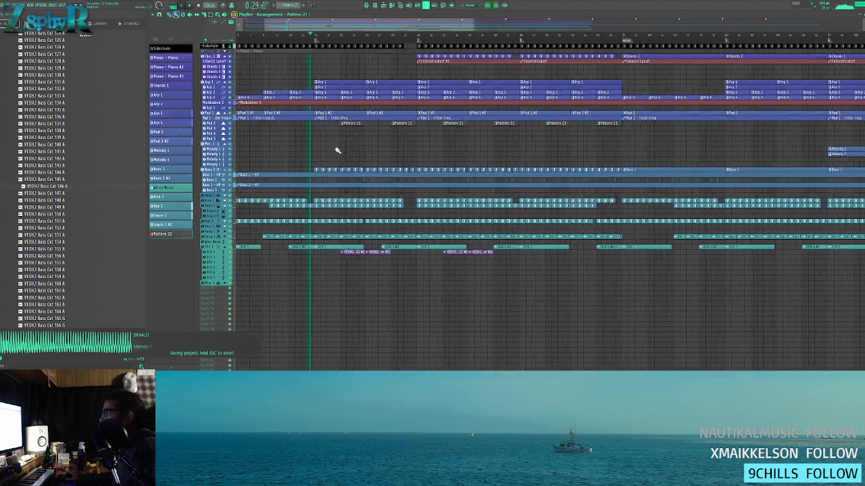
- Review the bass automation, chord, arp, pad, drum and SFX tracks while the section after bar 17 plays
scroll(342, 154, up, 5)
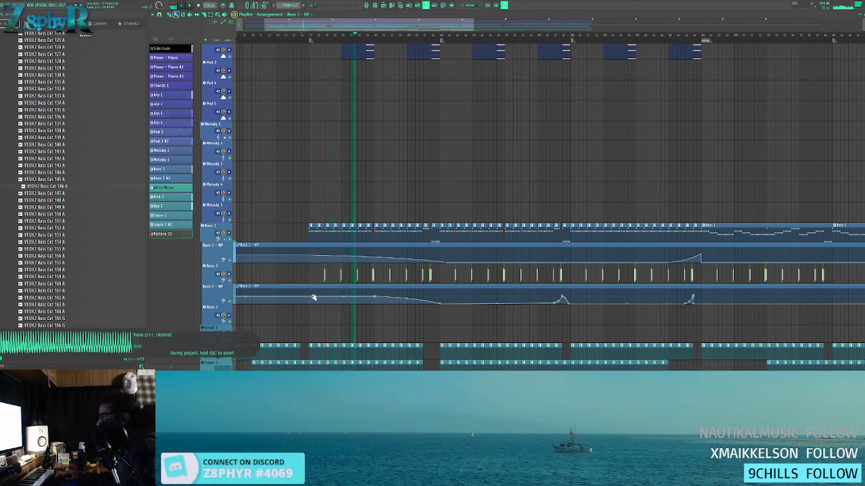
scroll(375, 190, up, 10)
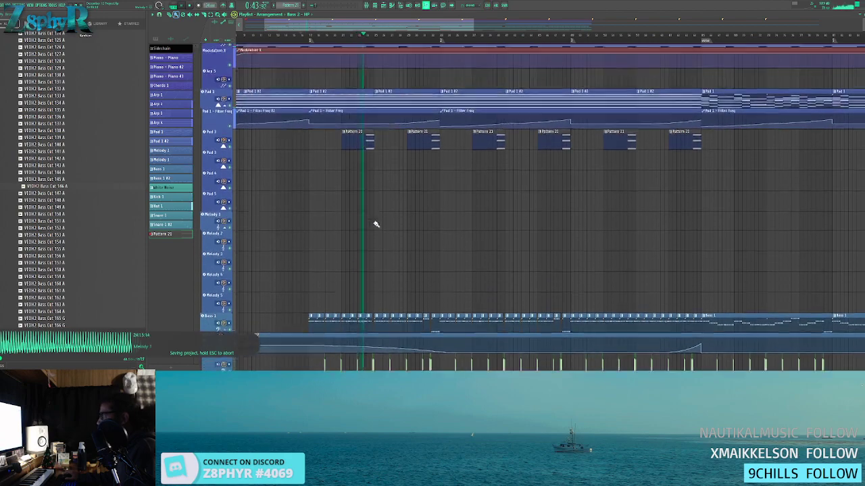
scroll(423, 189, up, 2)
scroll(405, 162, down, 4)
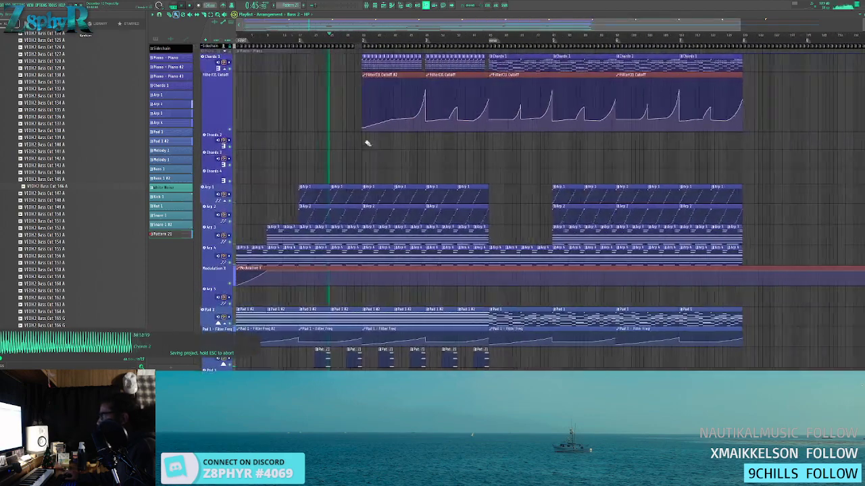
scroll(351, 132, down, 3)
scroll(338, 124, up, 4)
scroll(371, 183, down, 8)
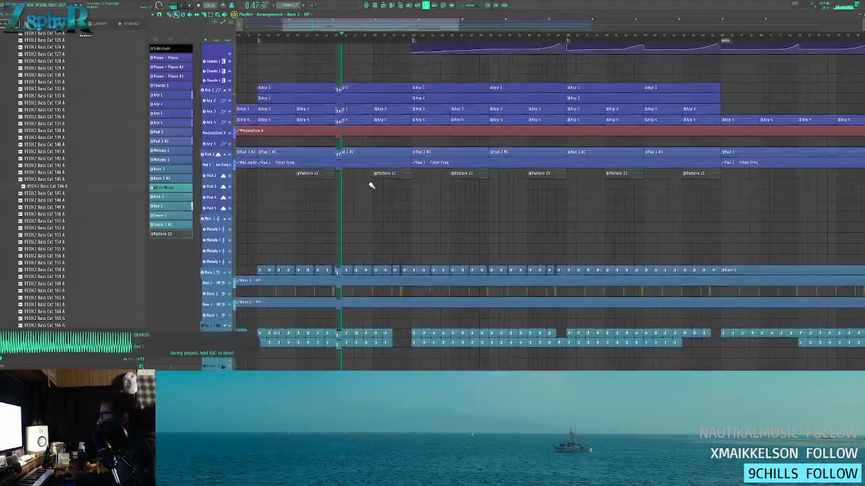
scroll(383, 209, up, 3)
scroll(389, 226, down, 4)
scroll(388, 228, down, 3)
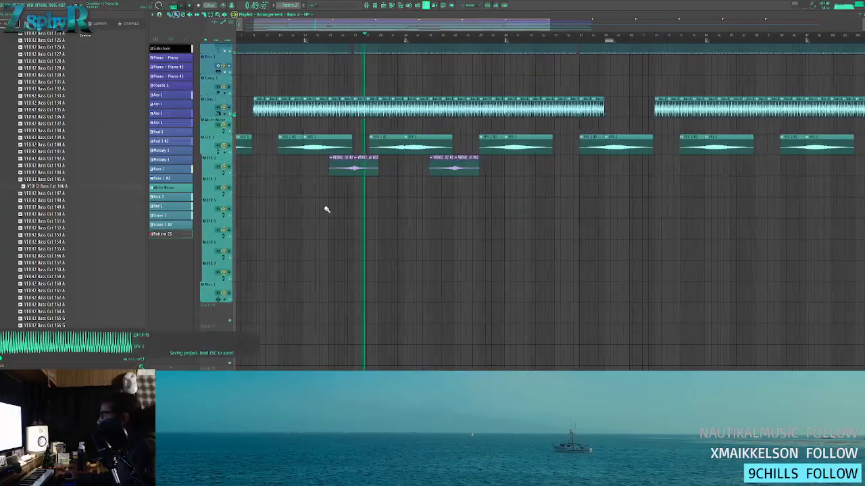
scroll(83, 216, up, 6)
scroll(88, 219, down, 8)
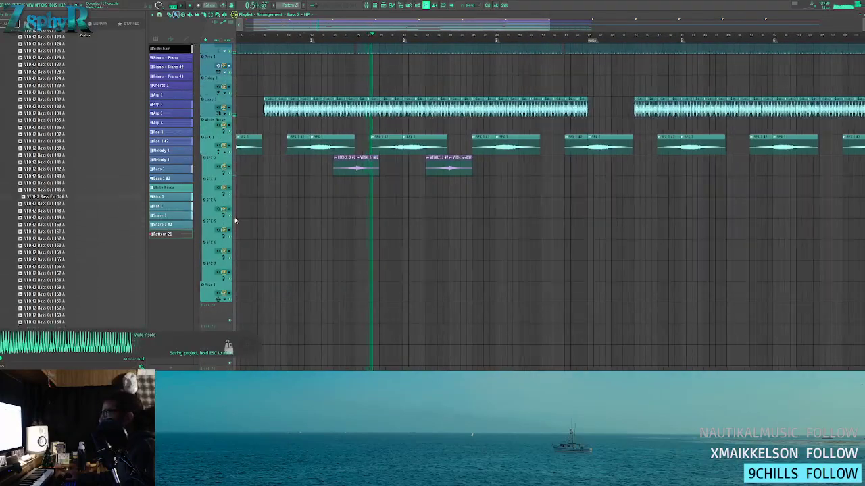
- Audition the VEDH2 bass cut samples from 148 A through 152 A in the browser
click(61, 200)
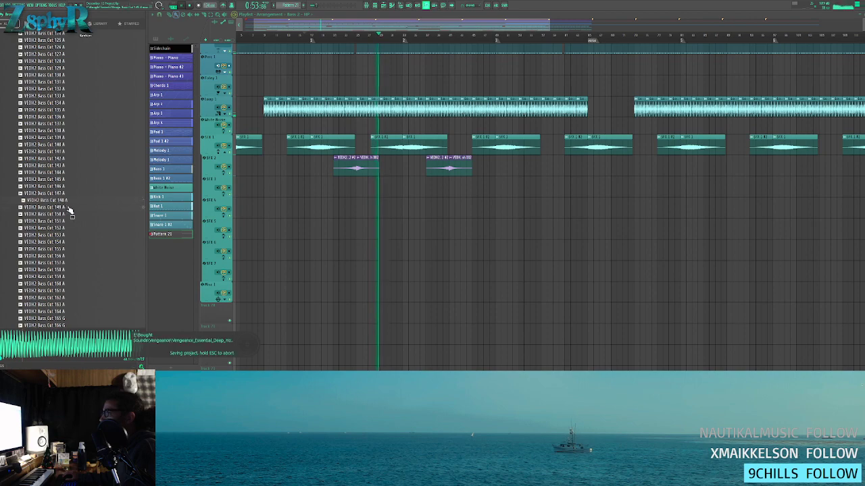
click(68, 208)
scroll(406, 257, up, 12)
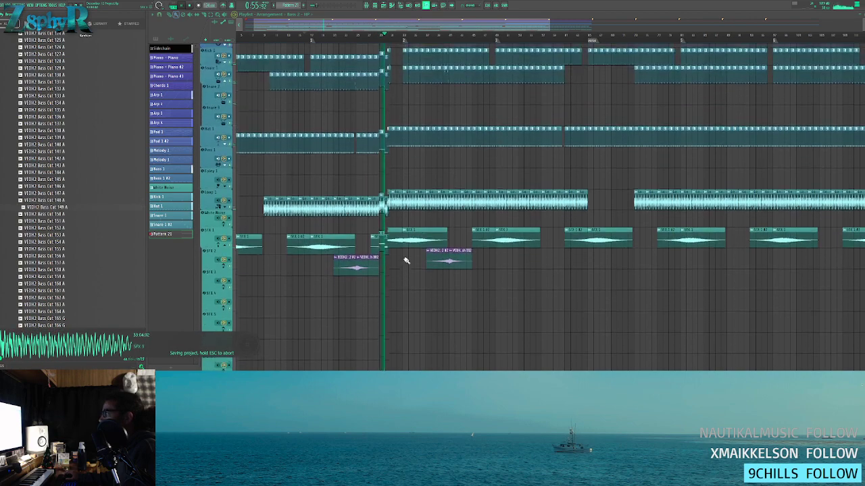
scroll(408, 234, up, 1)
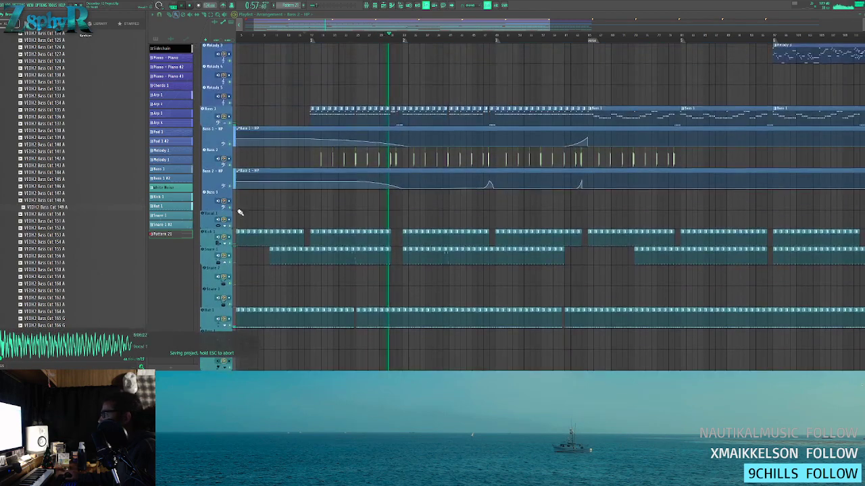
click(58, 214)
click(65, 221)
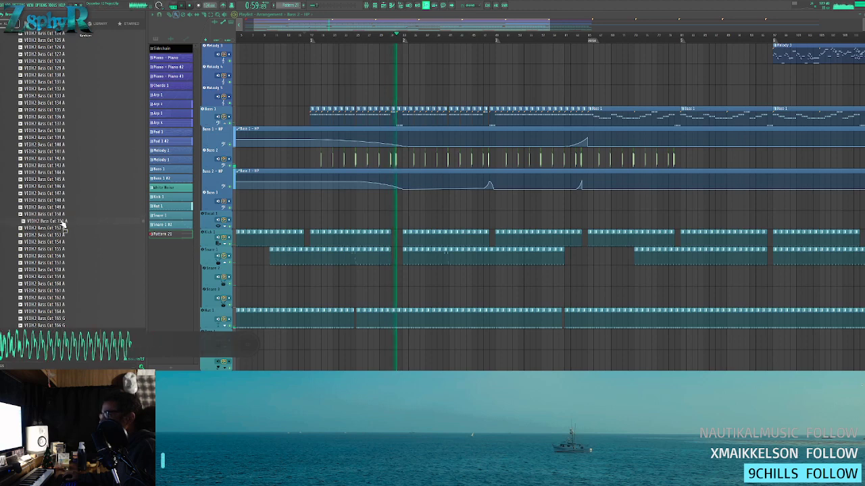
click(67, 228)
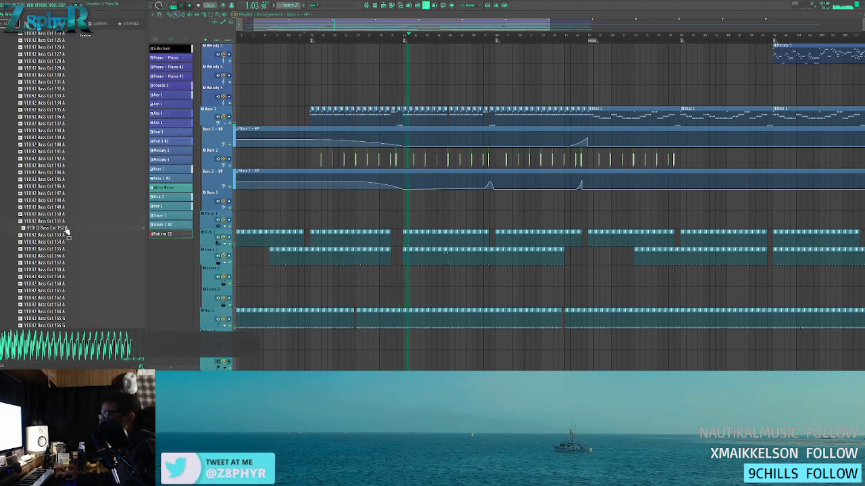
- Place the VEDH2 Bass Cut 152 A sample on the Bass 2 track at bar 34
drag(66, 232, 656, 161)
drag(418, 164, 408, 163)
scroll(408, 161, up, 5)
scroll(410, 161, up, 2)
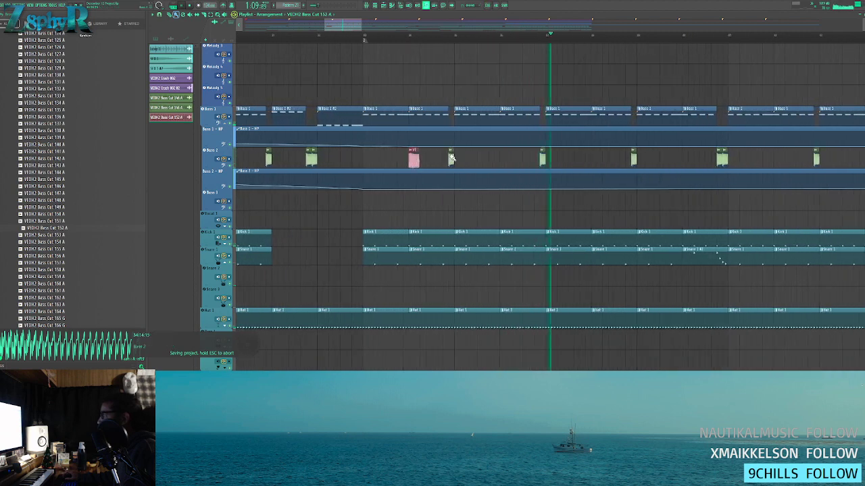
- Copy the channel volume of the VEDH2 Bass Cut 146 A sample onto the VEDH2 Bass Cut 152 A sample
double_click(314, 159)
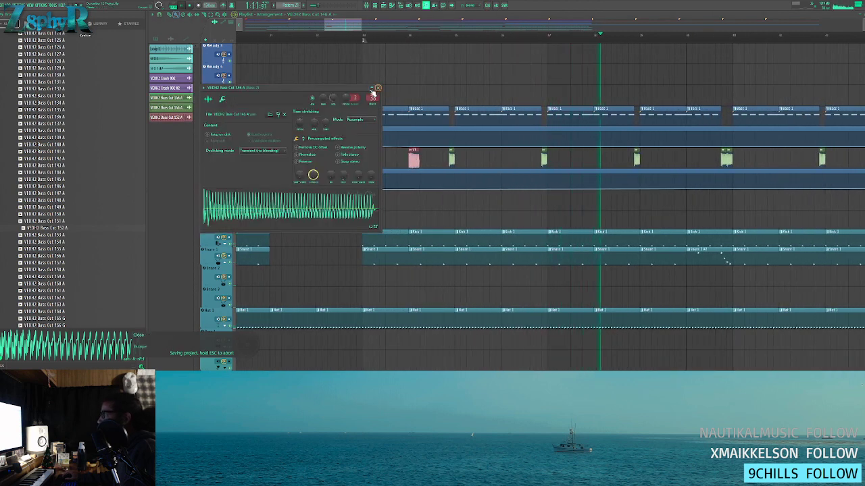
right_click(334, 99)
click(362, 166)
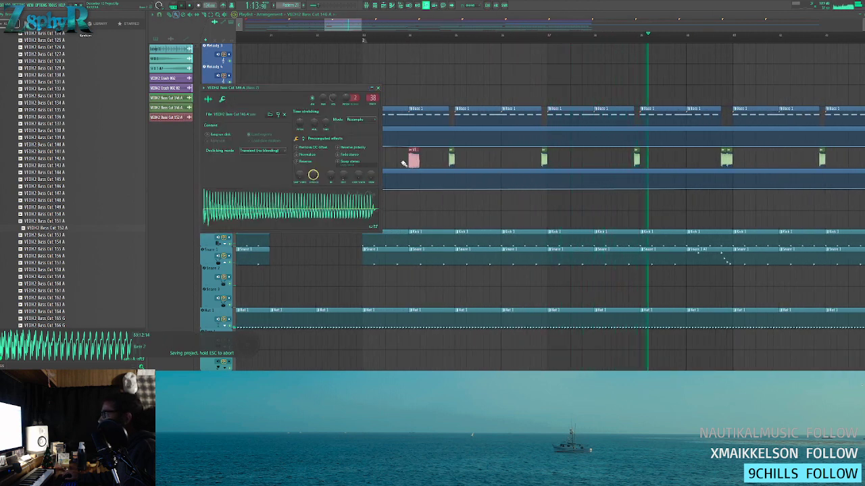
double_click(414, 160)
right_click(317, 79)
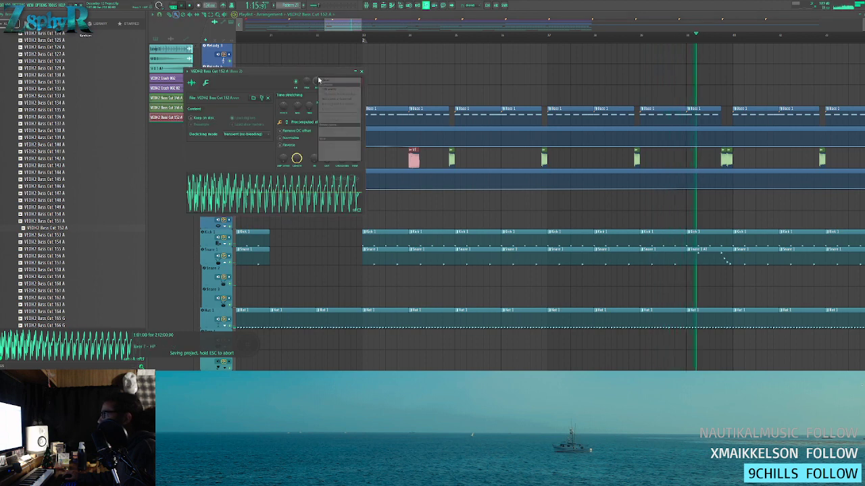
click(348, 151)
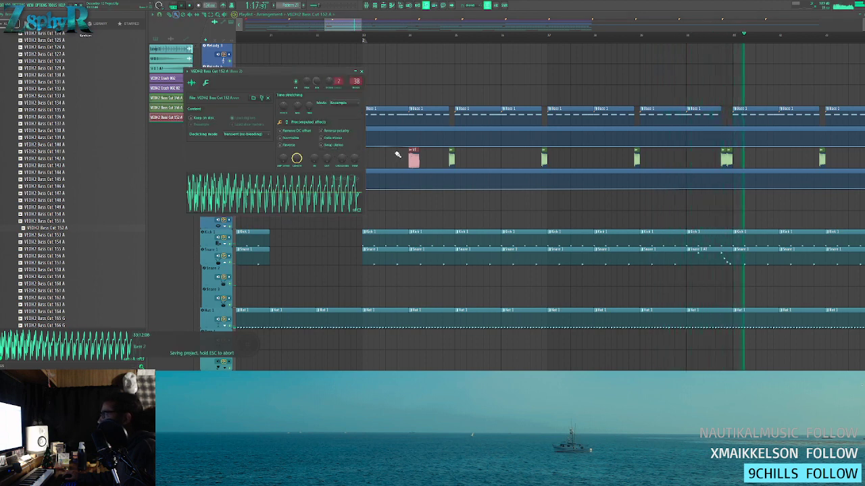
key(Escape)
- Move the VEDH2 Bass Cut 152 A clip to about bar 38 on Bass 2 and select bars 33 to 49 as the time range
drag(415, 154, 606, 156)
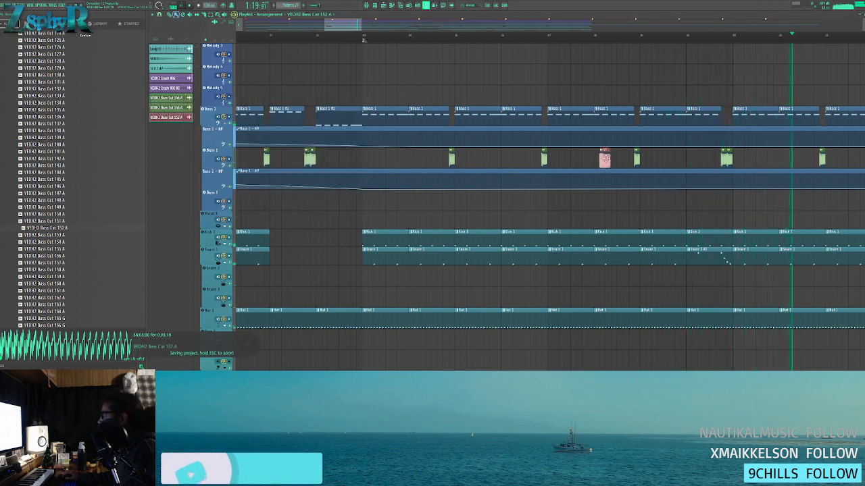
scroll(606, 156, down, 3)
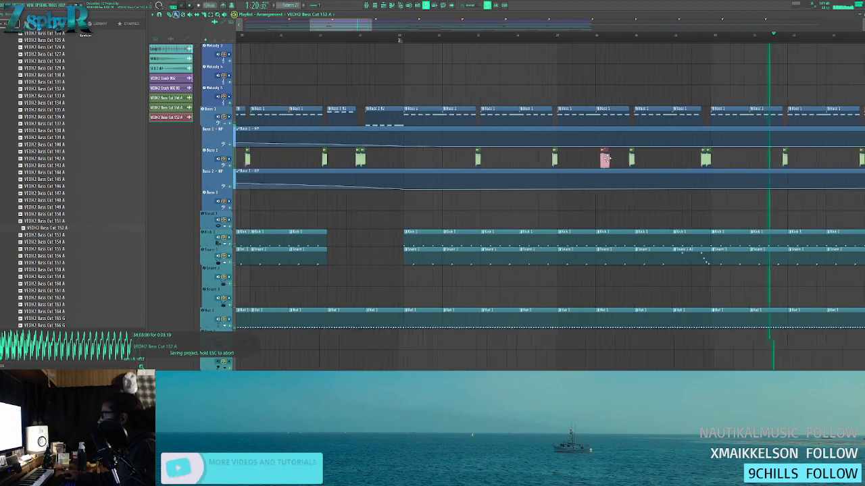
double_click(462, 41)
scroll(477, 76, down, 2)
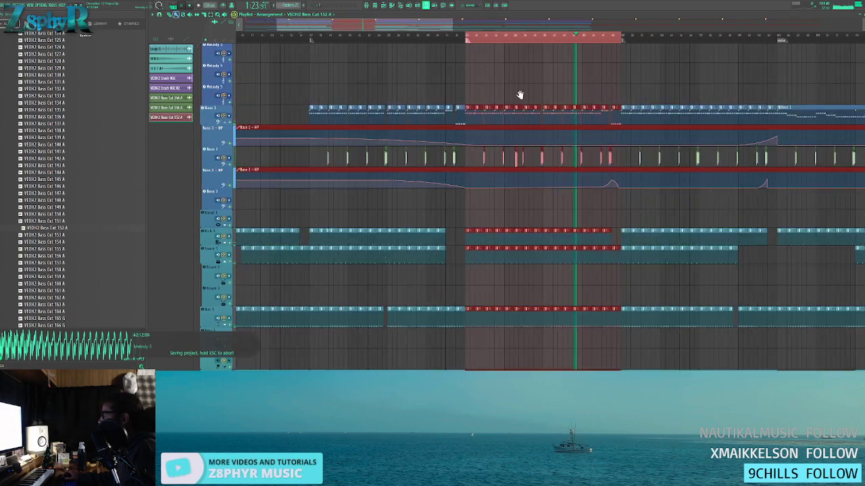
drag(526, 95, 478, 91)
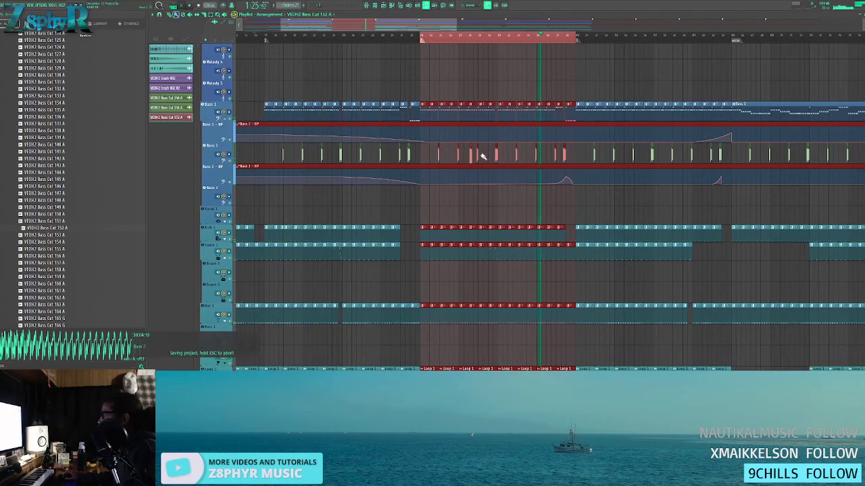
- Move the VEDH2 Bass Cut 152 A clip to the end of bar 48 and shorten it to two steps
key(ctrl+d)
drag(470, 155, 571, 158)
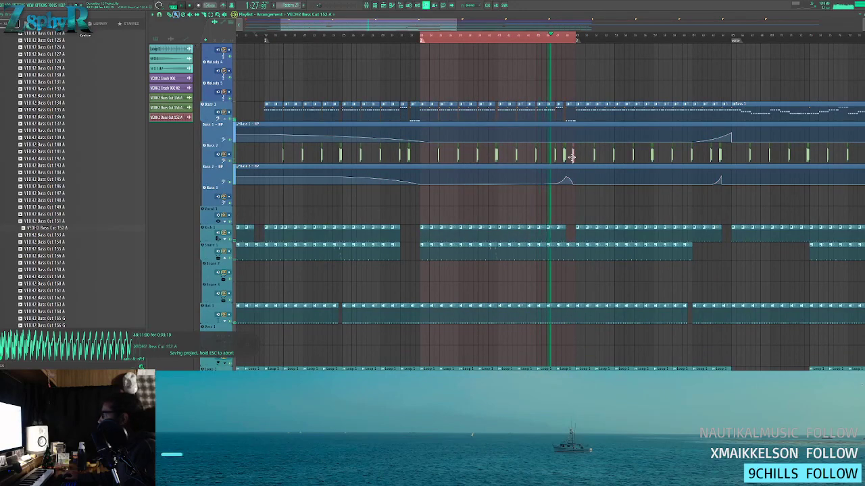
scroll(567, 156, up, 5)
drag(568, 155, 597, 161)
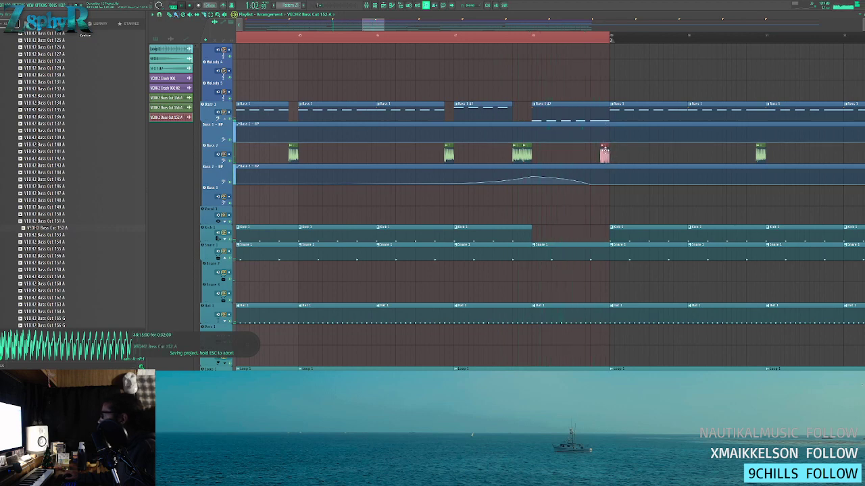
- Move the shortened VEDH2 Bass Cut 152 A clip directly before the green cut leading into bar 37 and remove the Bass 1 slice above it
double_click(604, 150)
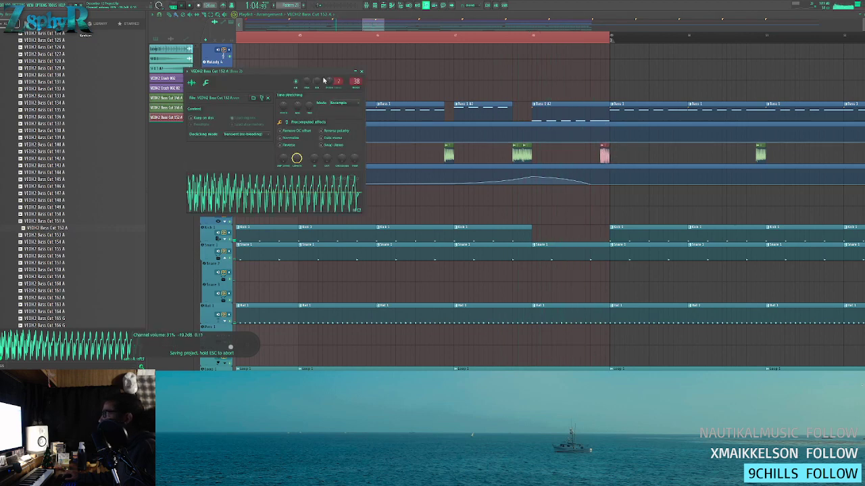
click(361, 71)
scroll(552, 145, down, 5)
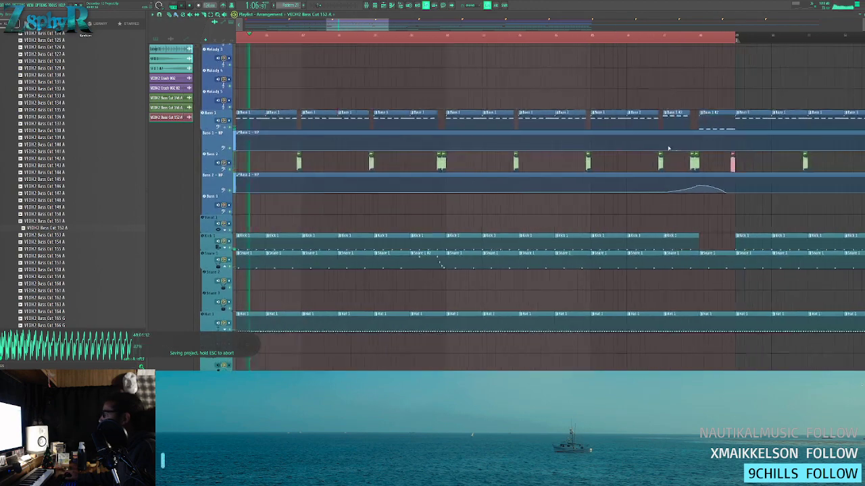
right_click(730, 163)
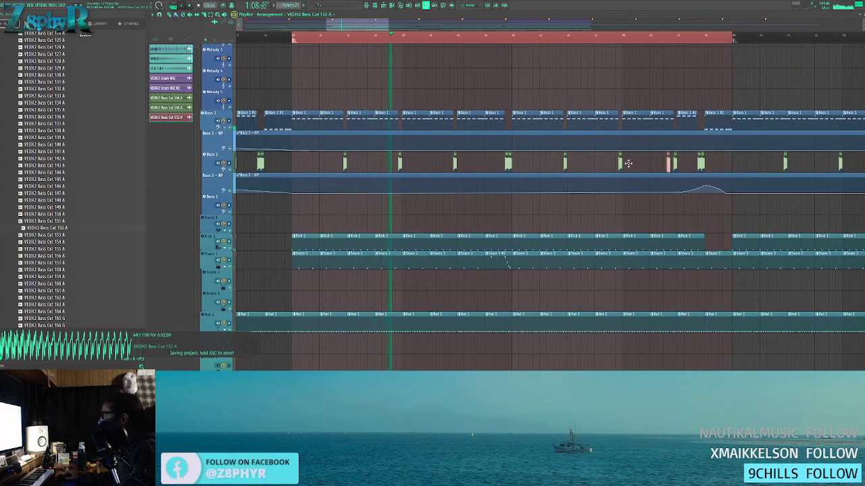
click(409, 156)
scroll(398, 104, up, 5)
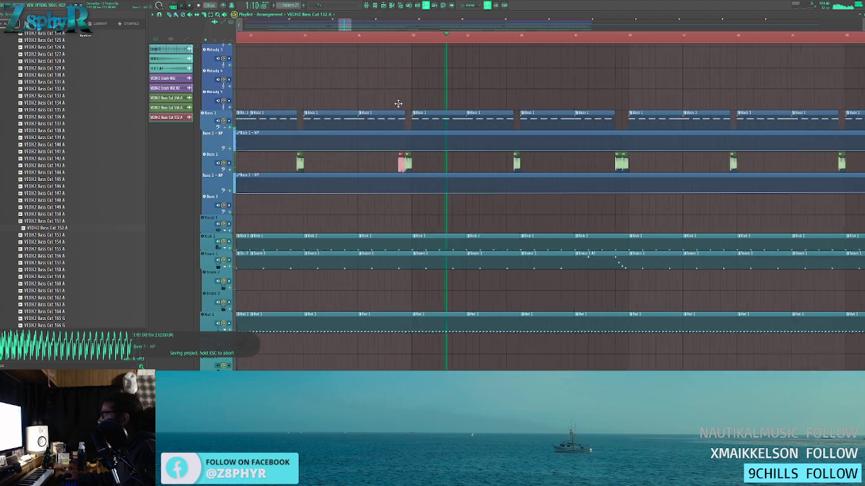
click(411, 120)
right_click(412, 121)
- Check the VEDH2 Bass Cut 152 A sample settings and play back the transition into bar 37
double_click(414, 161)
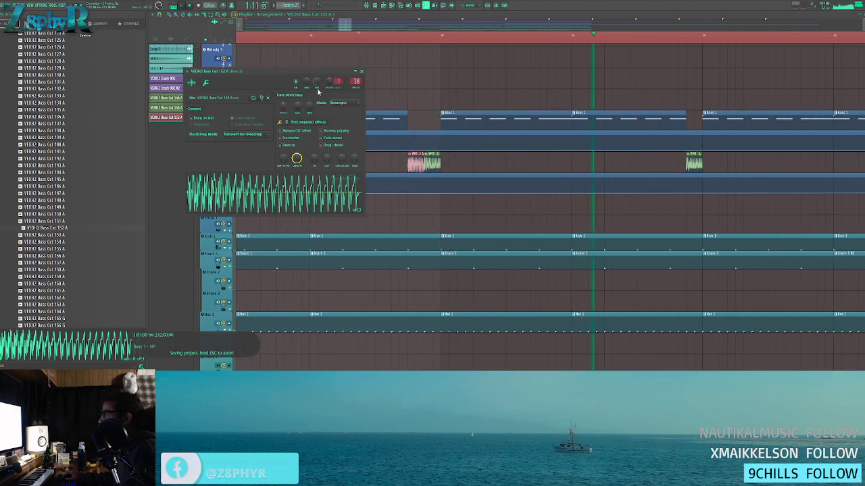
click(356, 82)
click(369, 41)
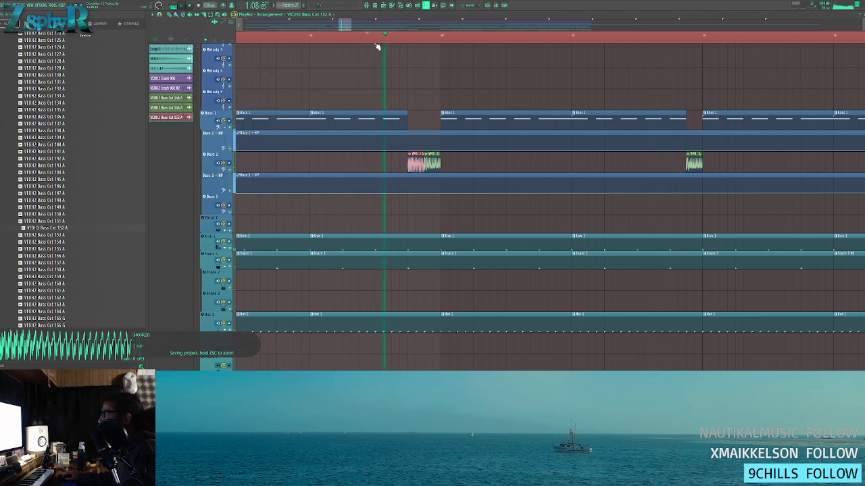
scroll(408, 107, down, 5)
drag(500, 112, 689, 129)
click(395, 37)
drag(466, 94, 416, 82)
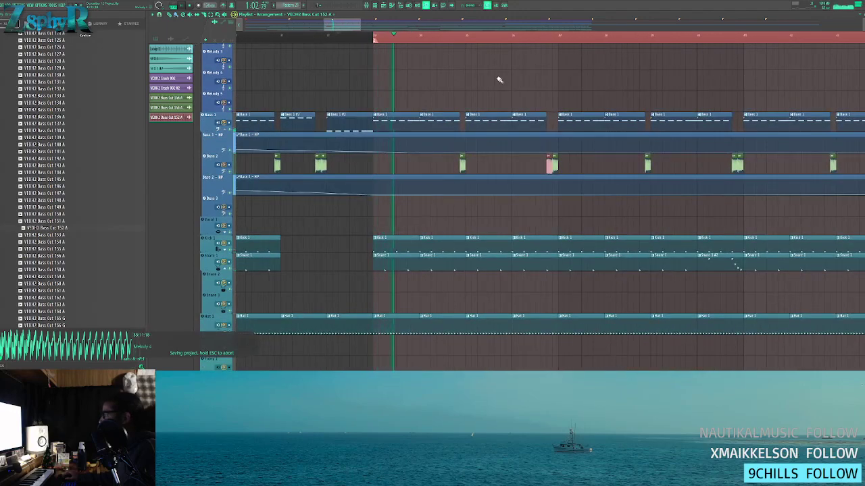
drag(541, 82, 476, 68)
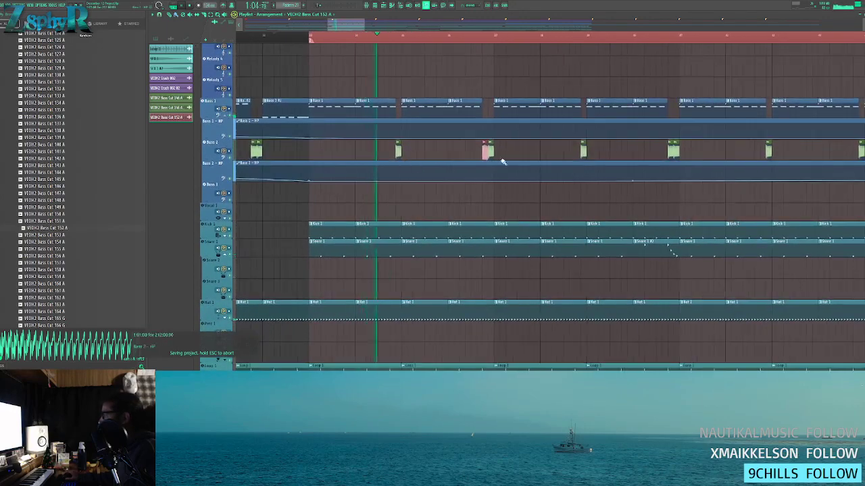
- Cut gaps in the Loop 1, Snare 1 and Hat 1 clips under the bass fill just before bar 37
scroll(504, 152, down, 5)
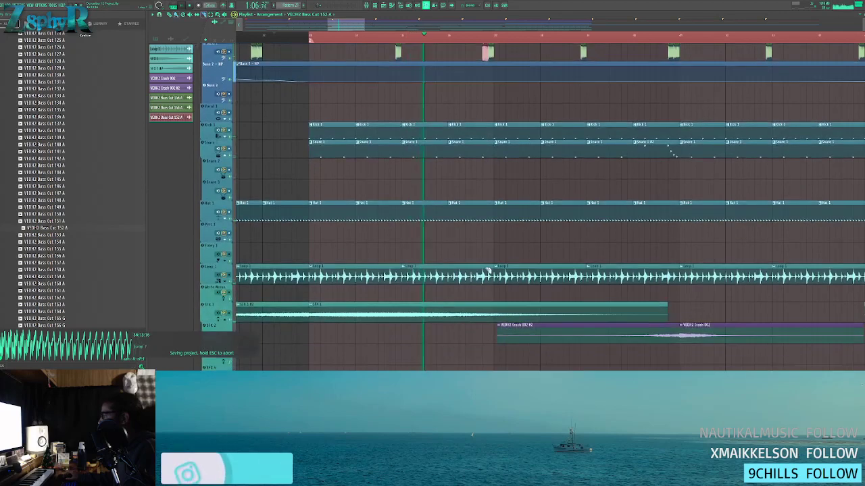
right_click(488, 265)
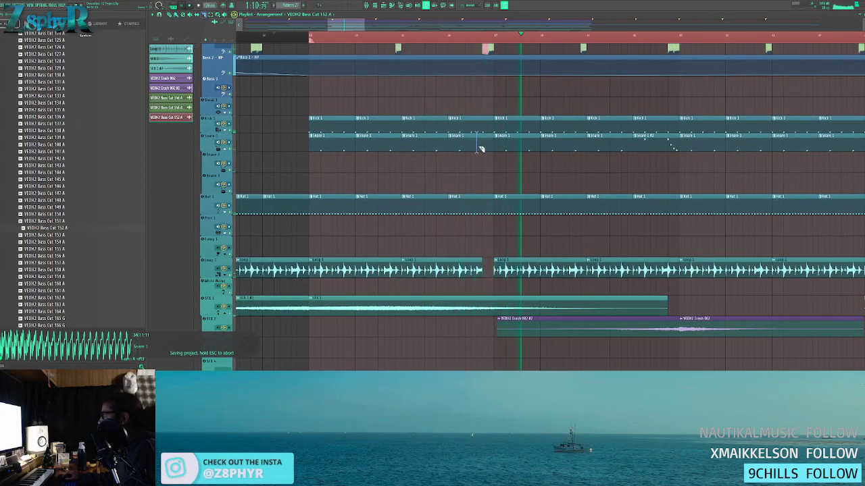
click(458, 33)
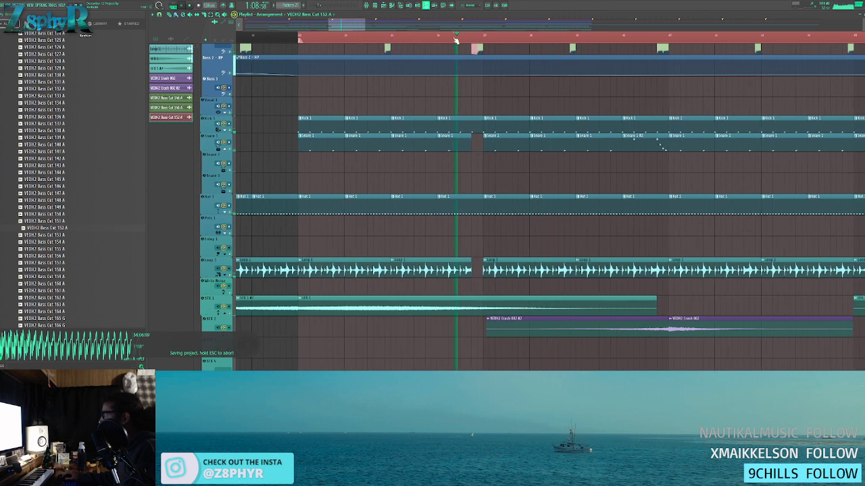
right_click(476, 196)
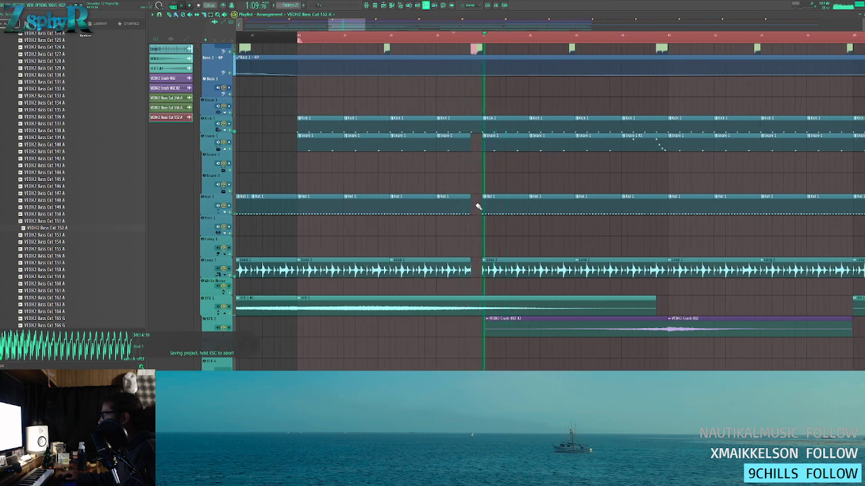
- Apply a strong quick fade-out to the VEDH2 Bass Cut 152 A sample
scroll(481, 145, up, 4)
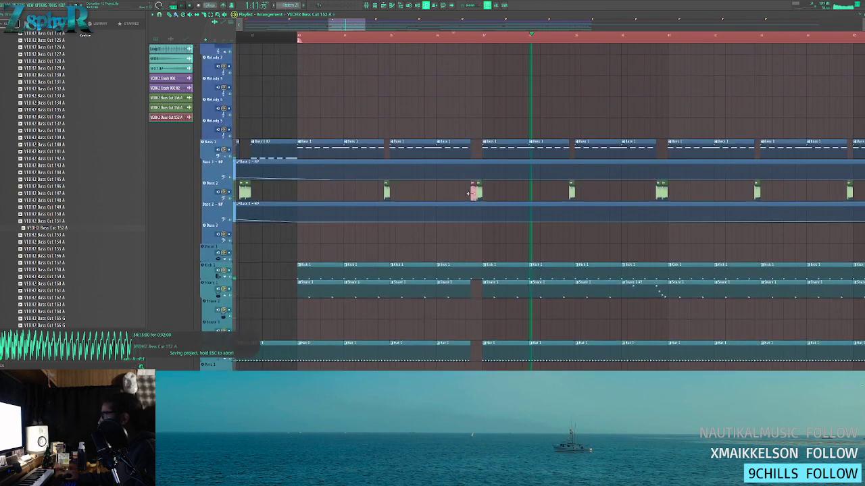
double_click(473, 193)
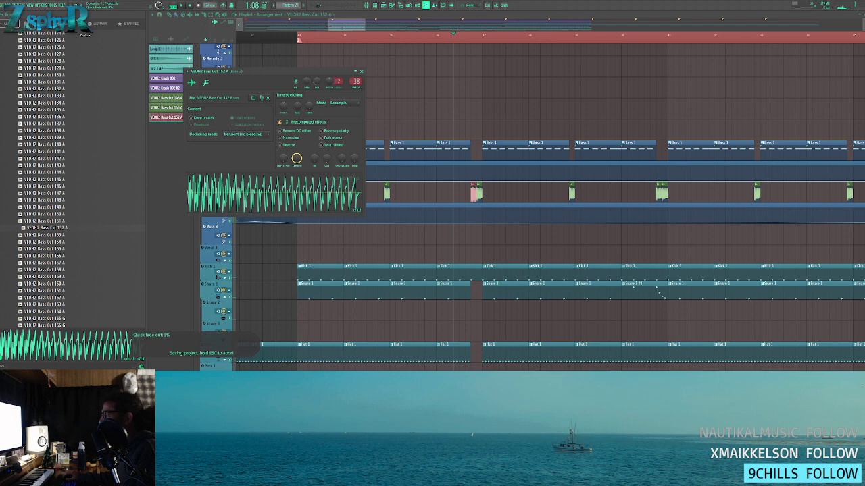
drag(327, 157, 327, 134)
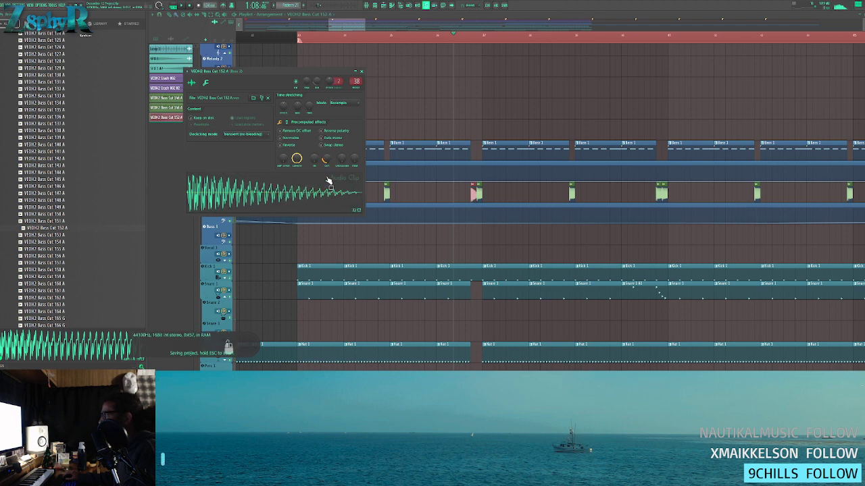
key(Escape)
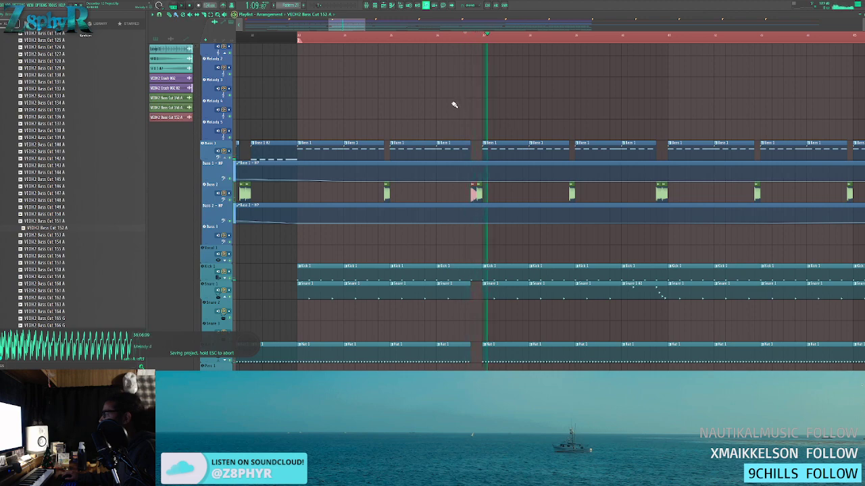
- Audition bass cut samples from VEDH2 Bass Cut 153 A onward and replace the 152 A clip's sample with VEDH2 Bass Cut 157 A
scroll(498, 150, down, 5)
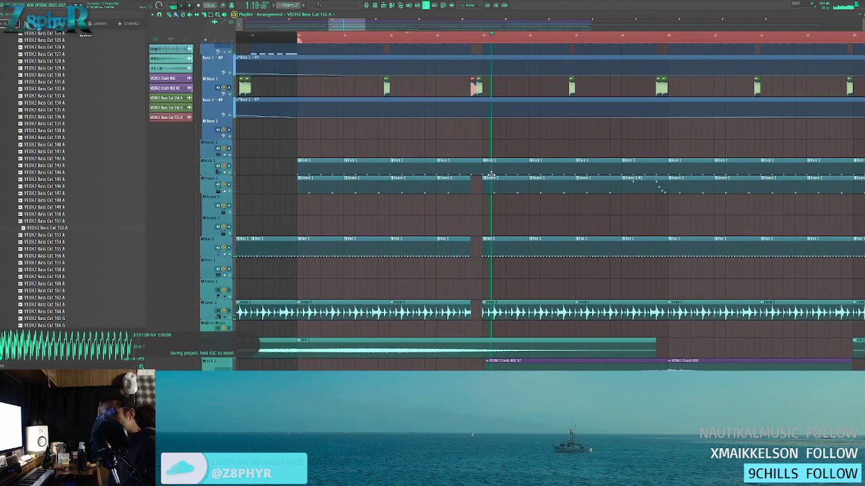
double_click(473, 88)
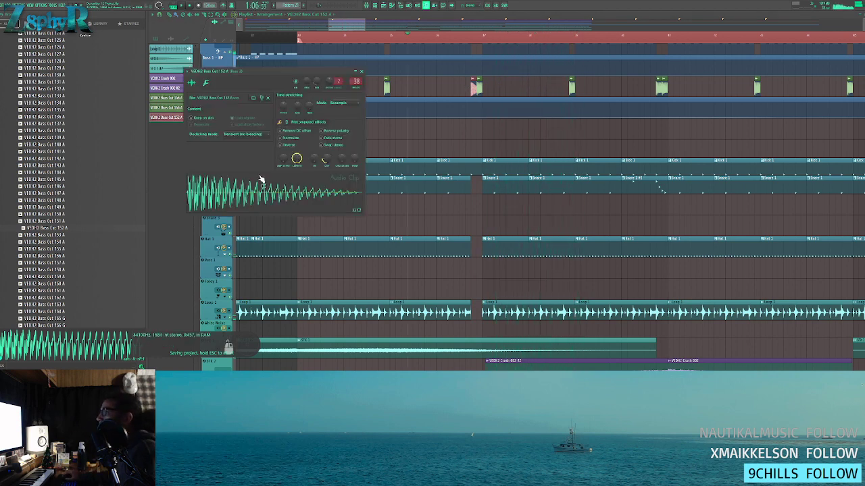
click(116, 235)
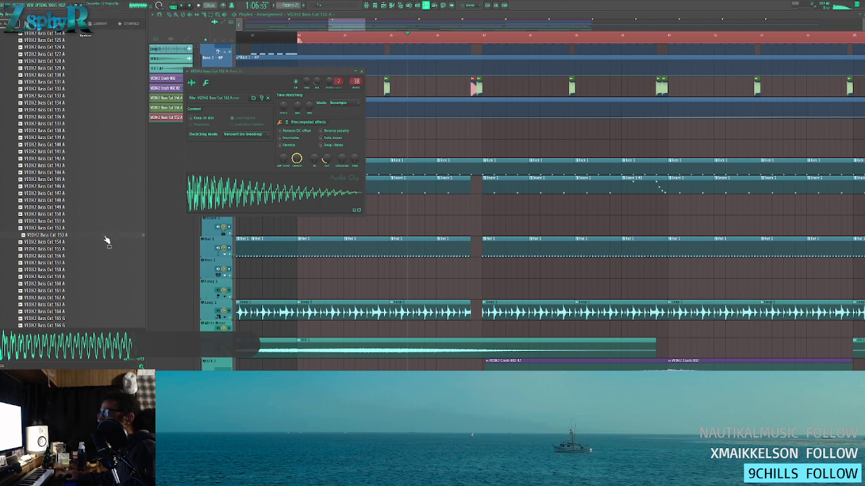
click(101, 243)
click(98, 250)
click(93, 262)
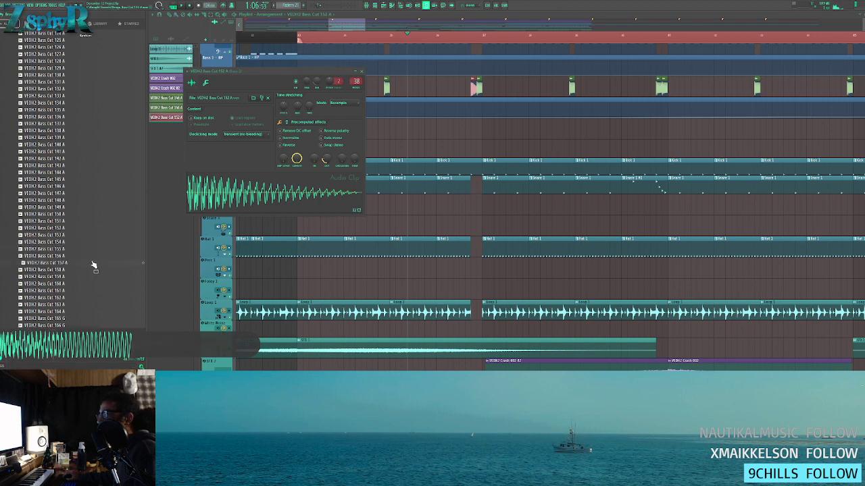
drag(96, 263, 241, 206)
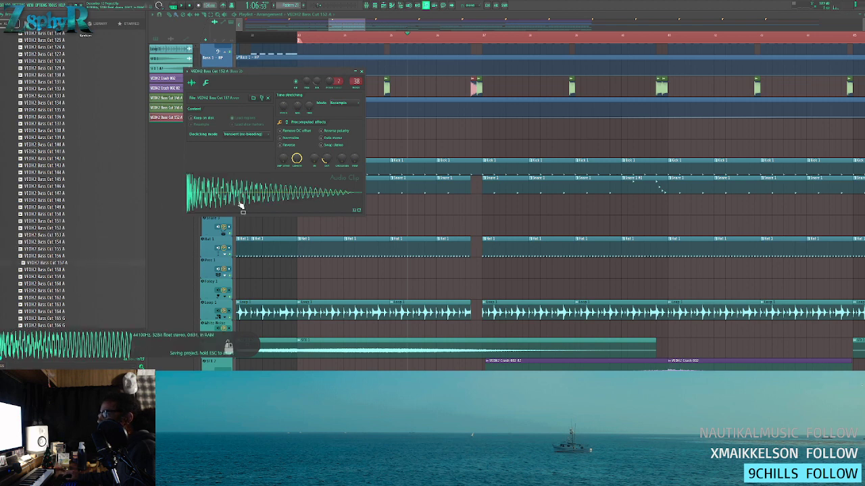
- Play back the transition into bar 37 with the swapped bass cut and reopen that clip's sample settings
right_click(467, 131)
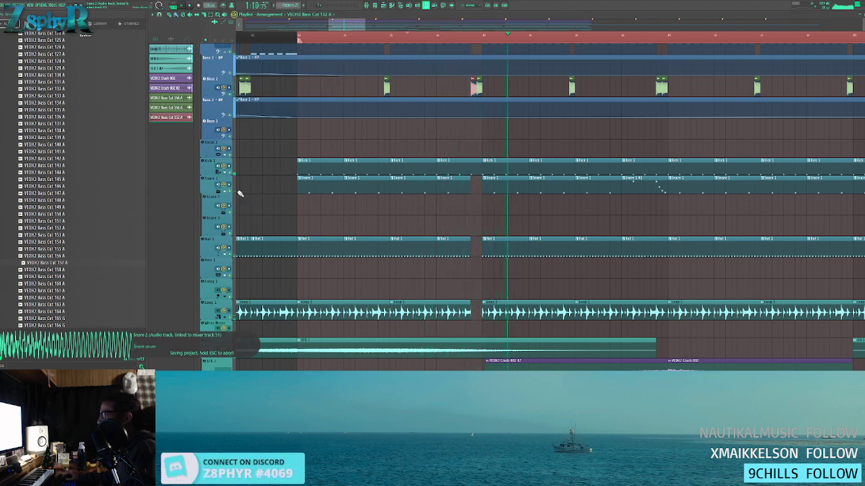
key(space)
double_click(472, 86)
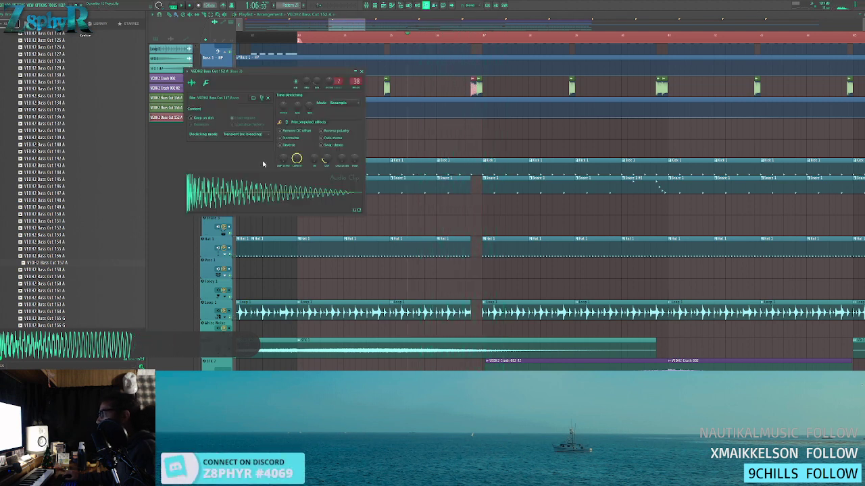
- Audition the bass cut samples following 157 A and replace the clip's sample with VEDH2 Bass Cut 161 A
key(Down)
key(Down)
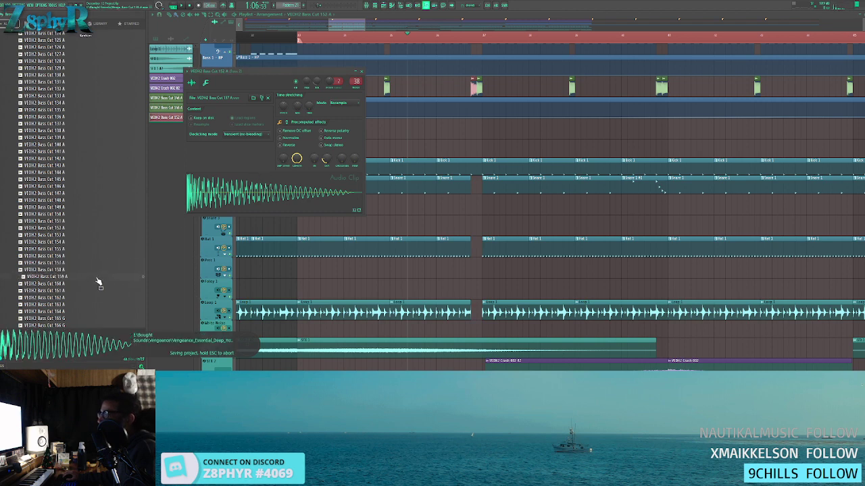
key(Down)
key(Down)
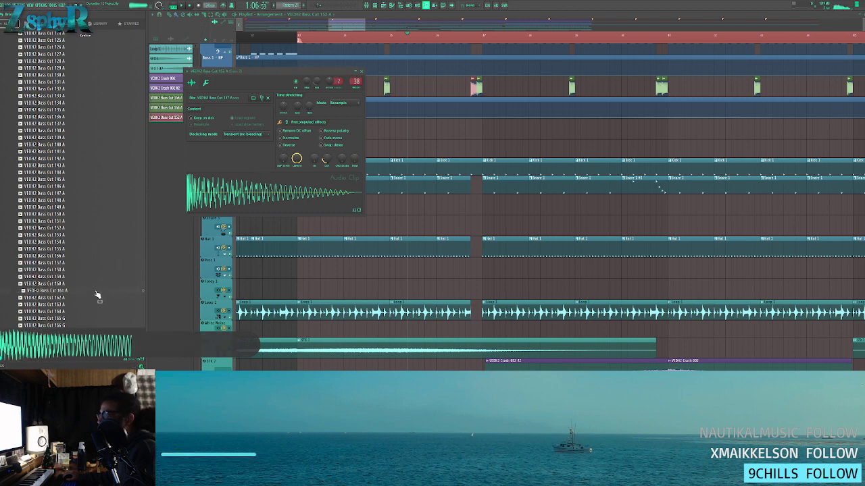
drag(98, 296, 238, 203)
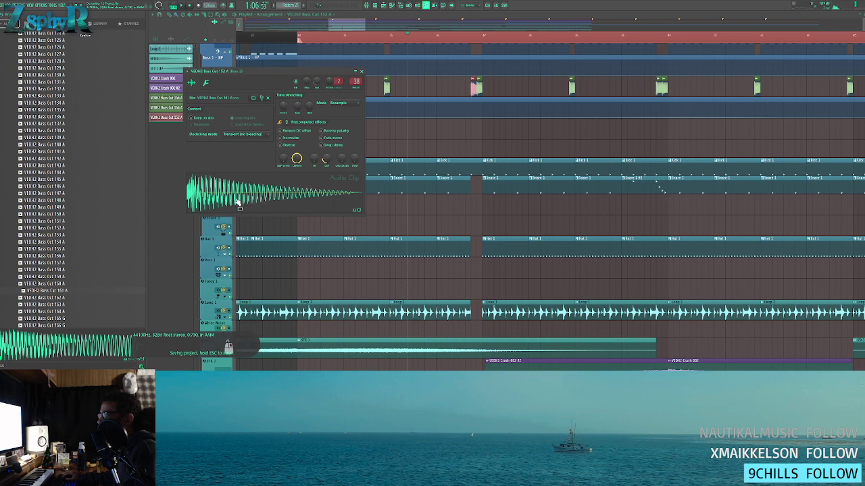
- Audition more bass cuts from VEDH2 Bass Cut 162 A onward and set the clip's sample back to VEDH2 Bass Cut 152 A
click(72, 298)
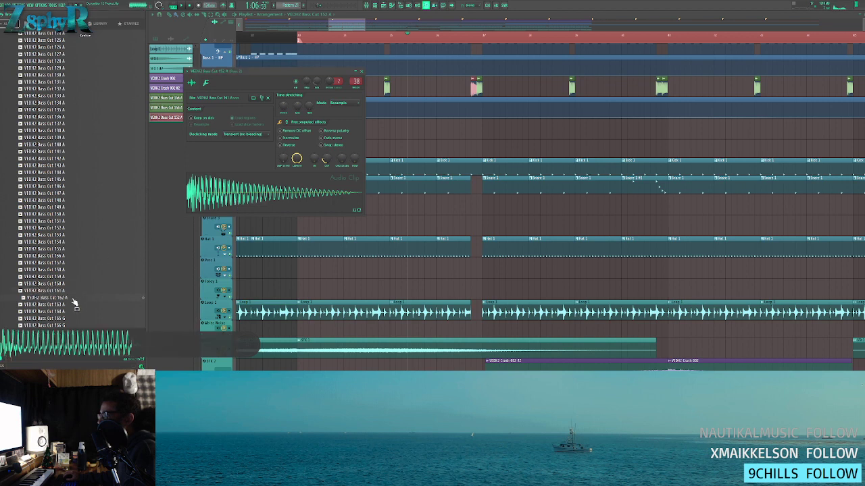
click(75, 305)
click(78, 312)
click(63, 242)
click(67, 234)
click(70, 223)
click(69, 228)
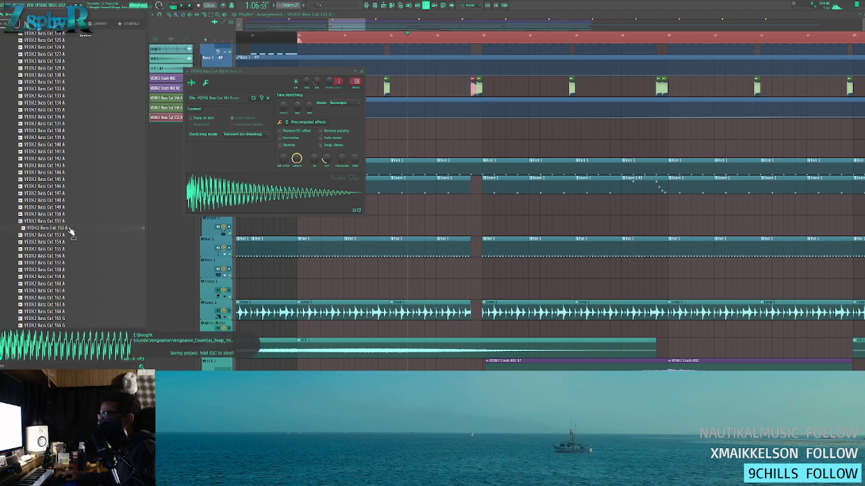
drag(71, 232, 240, 210)
- Play back the transition into bar 37 with the VEDH2 Bass Cut 152 A fill in place
key(space)
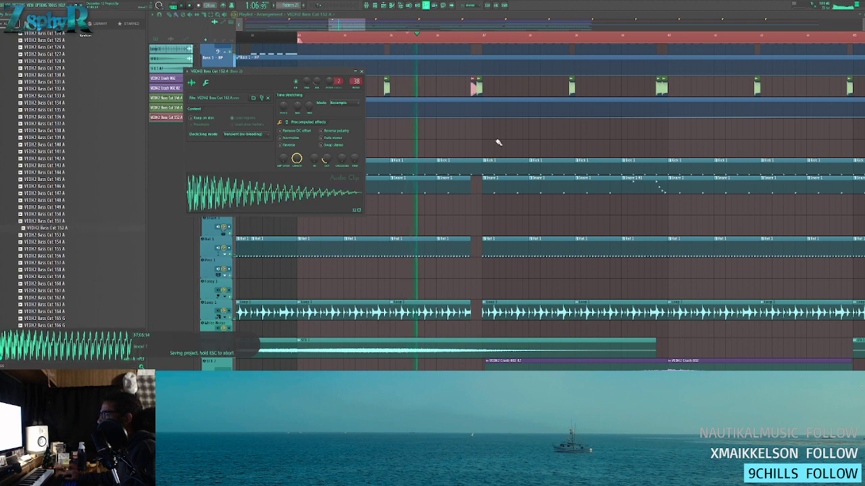
right_click(496, 141)
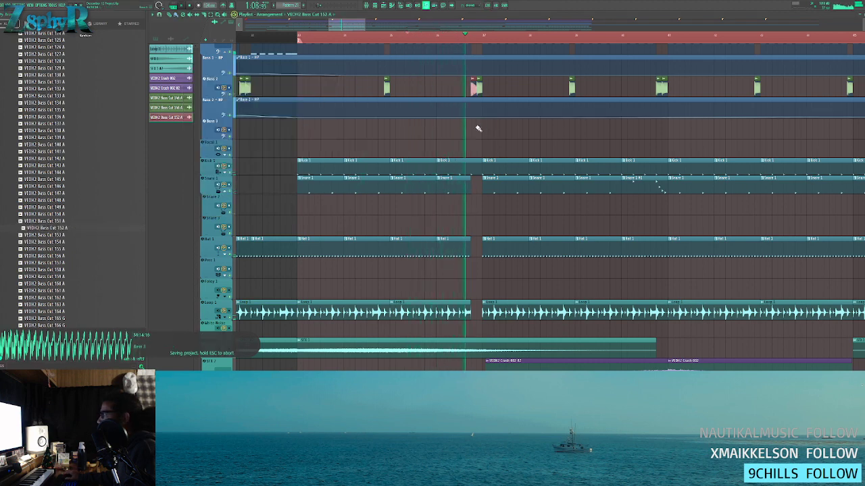
scroll(476, 122, up, 5)
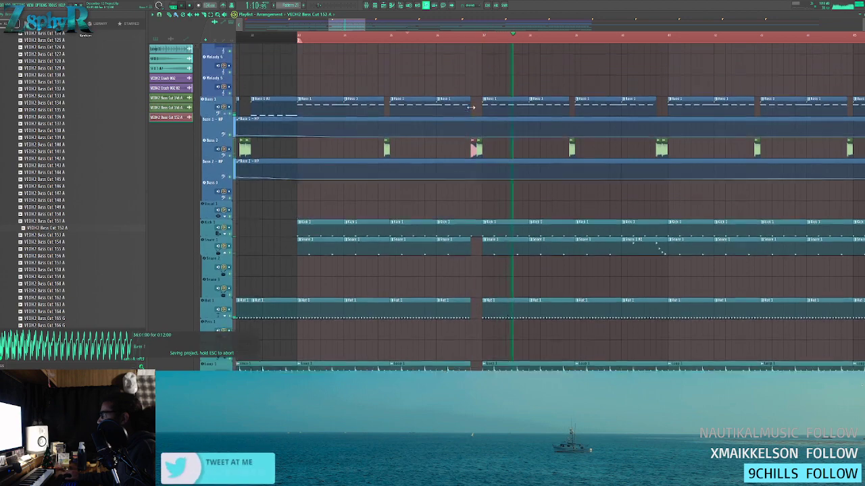
scroll(471, 110, up, 3)
scroll(471, 108, down, 4)
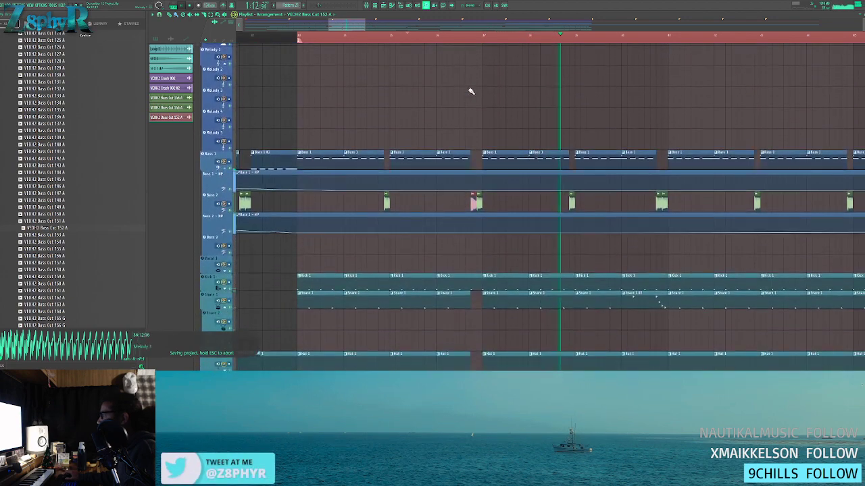
- Replay the transition from bar 36 and refill the Snare 1 and Loop 1 gaps just before bar 37
click(449, 37)
scroll(469, 112, up, 3)
scroll(469, 118, down, 1)
scroll(470, 149, down, 4)
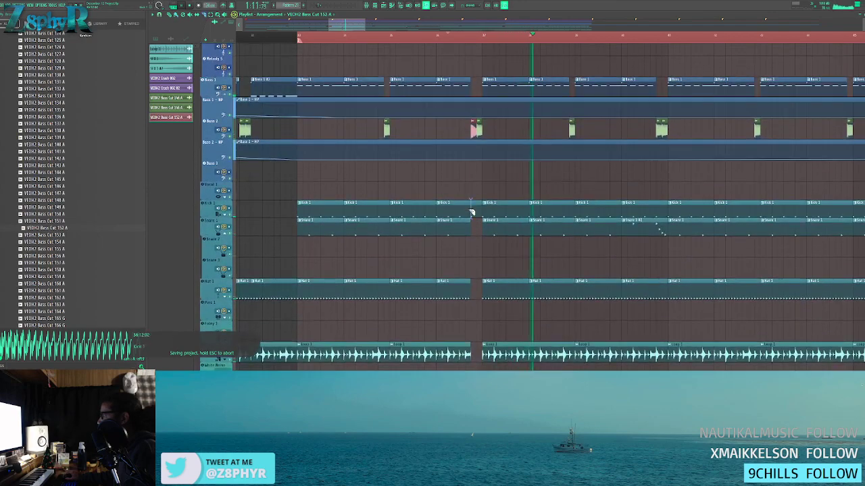
key(space)
key(space)
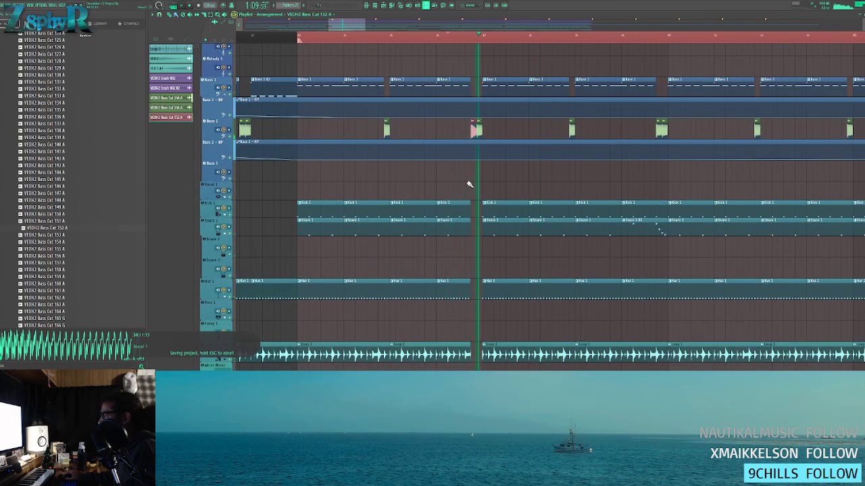
scroll(465, 146, down, 4)
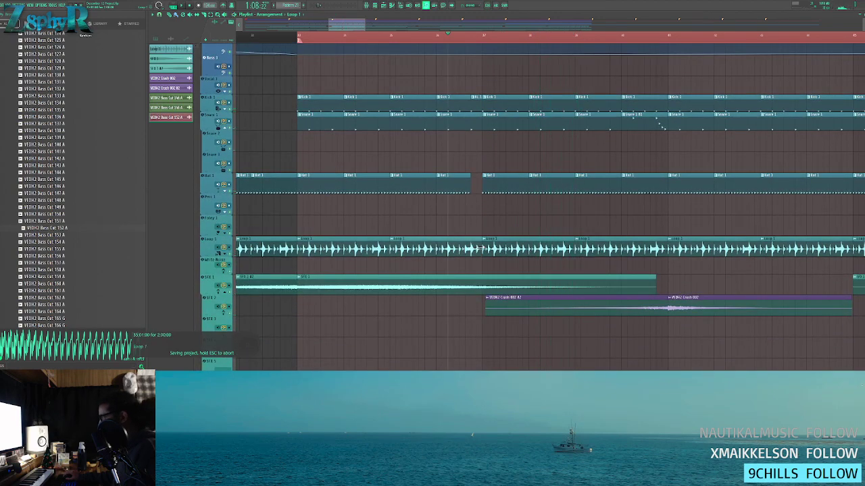
- Make the short Loop 1 slice just before bar 37 unique and reverse its sample
click(472, 242)
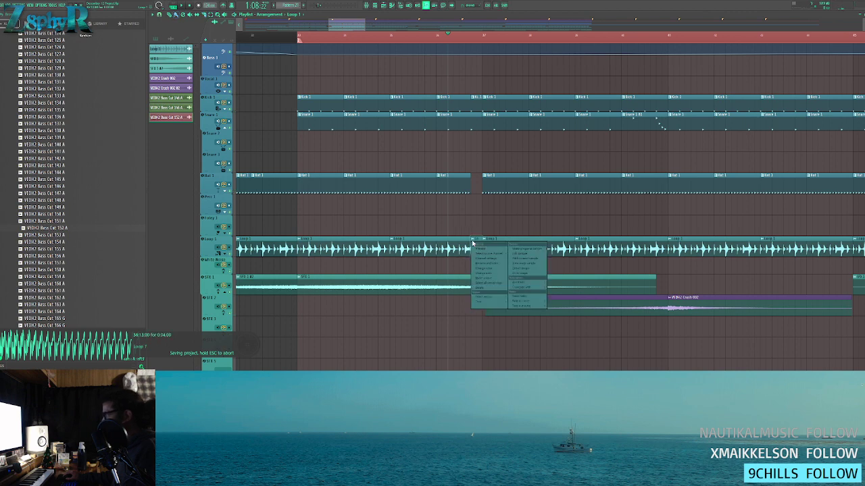
click(493, 285)
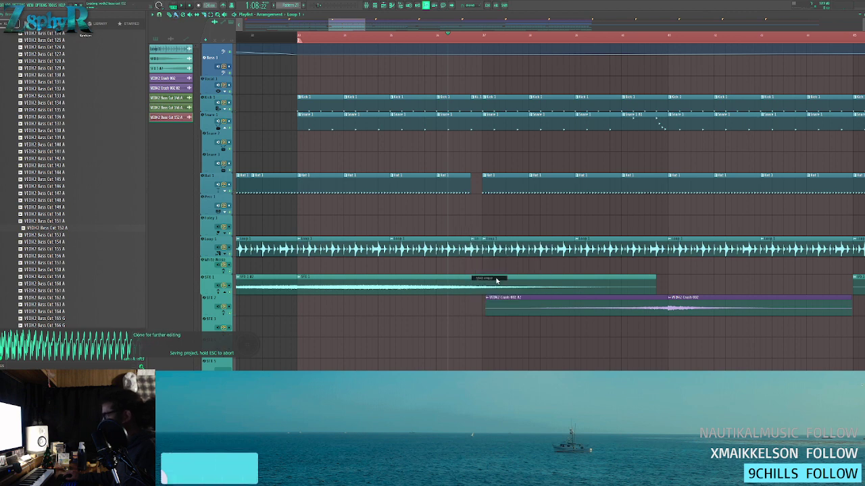
click(298, 155)
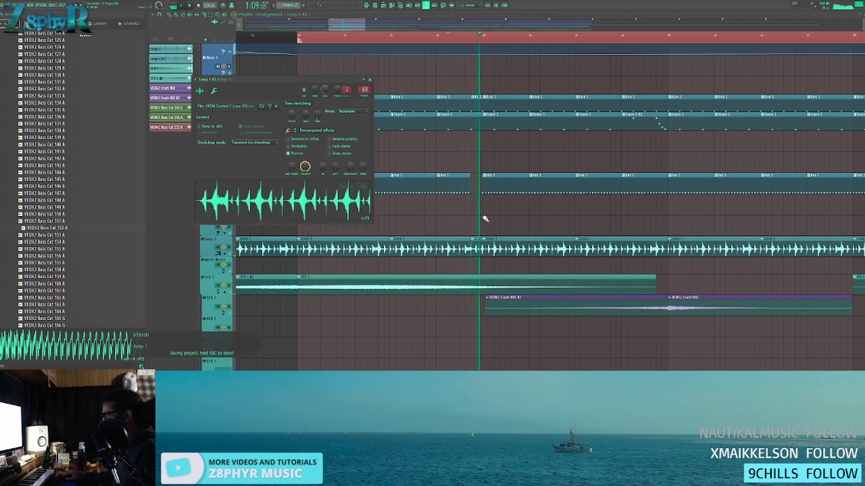
key(Escape)
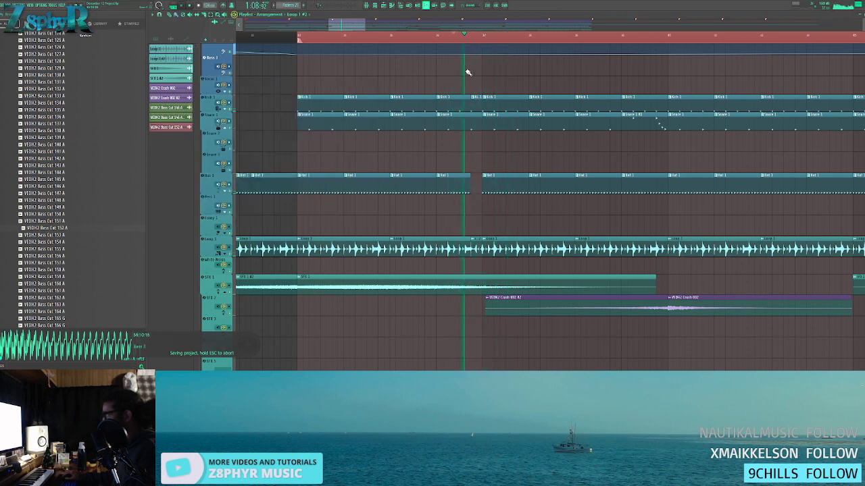
- Play back the transition into bar 37 repeatedly to check the reversed Loop 1 #2 slice and its sample settings
scroll(512, 207, up, 5)
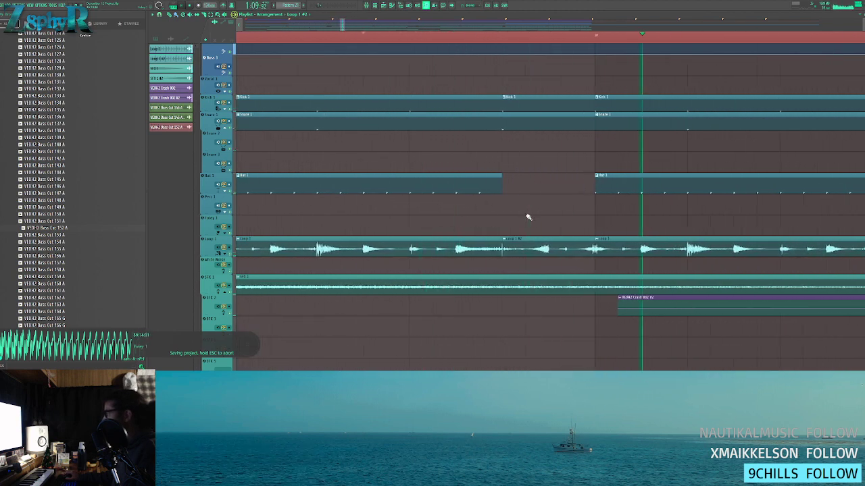
scroll(342, 194, down, 3)
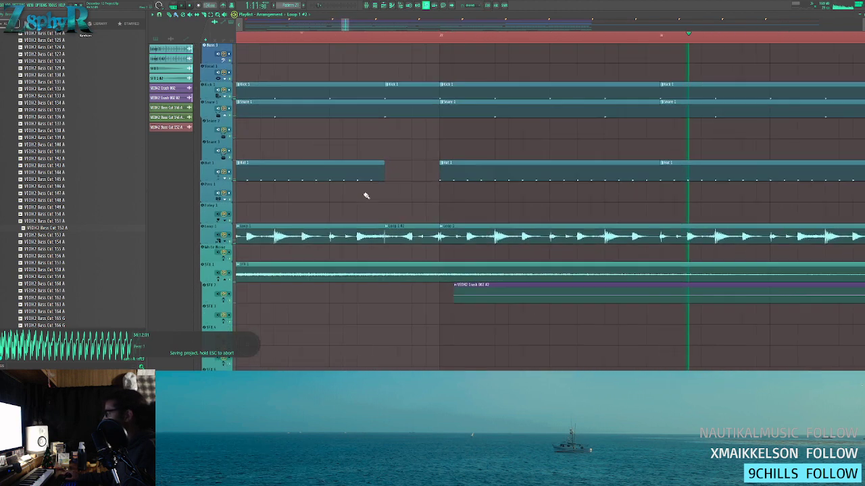
scroll(402, 198, down, 4)
key(space)
key(space)
scroll(397, 192, down, 3)
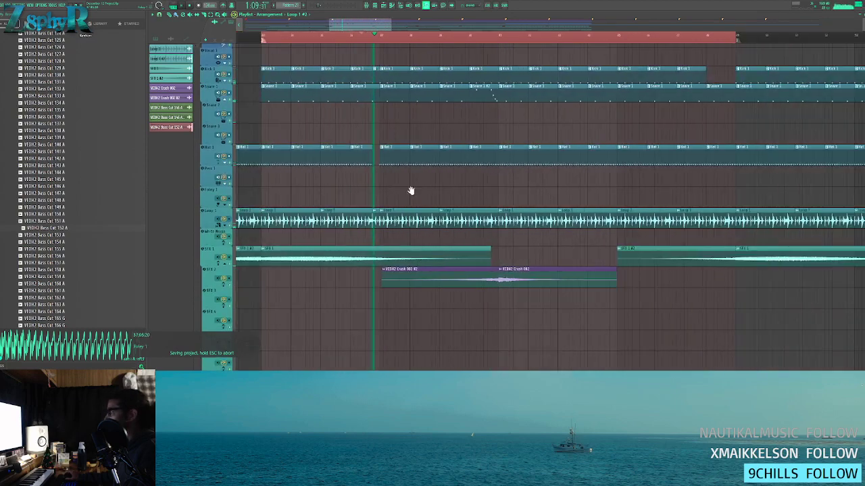
scroll(479, 200, up, 4)
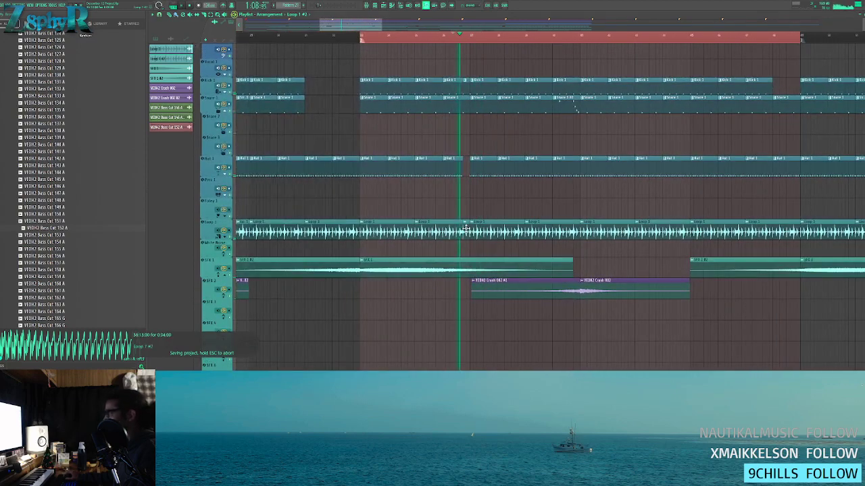
double_click(464, 230)
key(Escape)
key(space)
key(space)
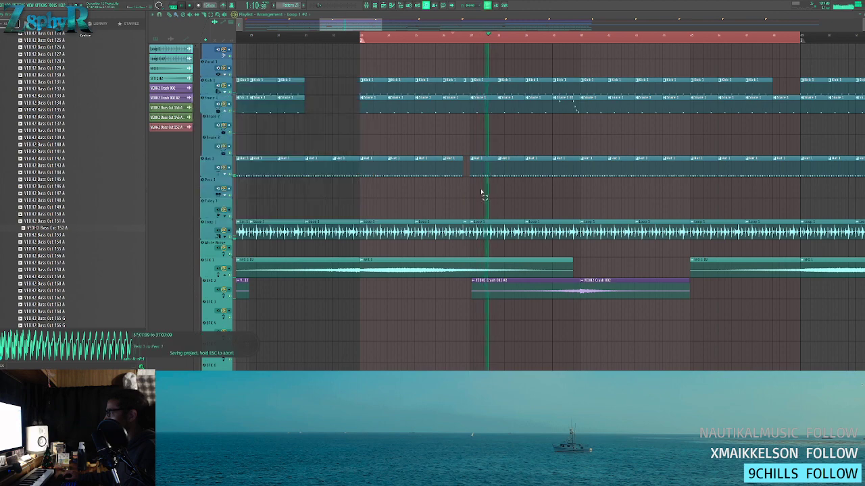
- Move the Loop 1 #2 slice to the empty track above, solo it, trim its start slightly and return it to the loop track
scroll(479, 192, up, 4)
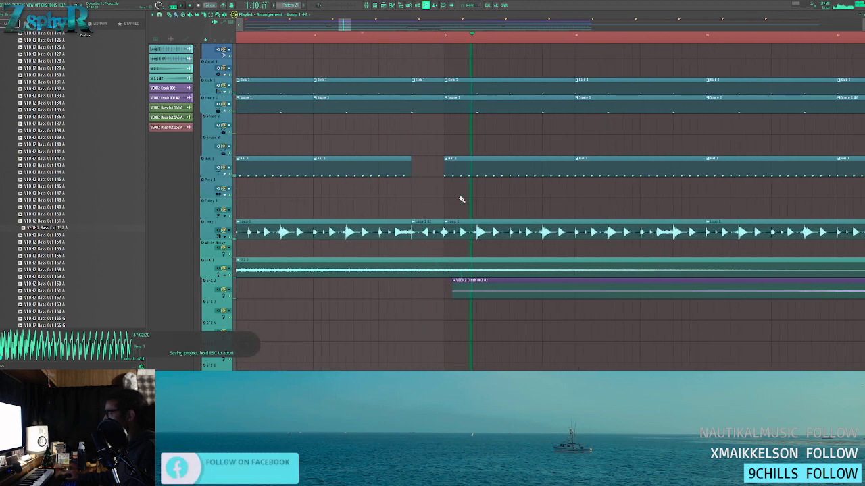
scroll(436, 206, up, 3)
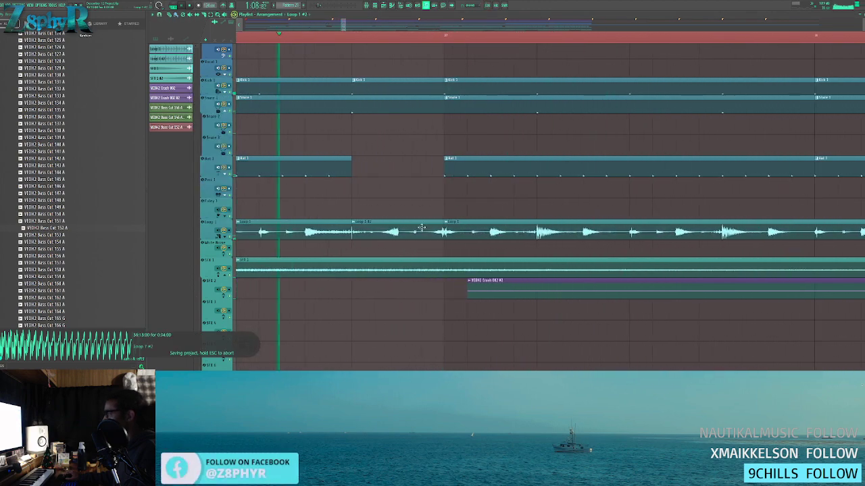
drag(426, 225, 423, 204)
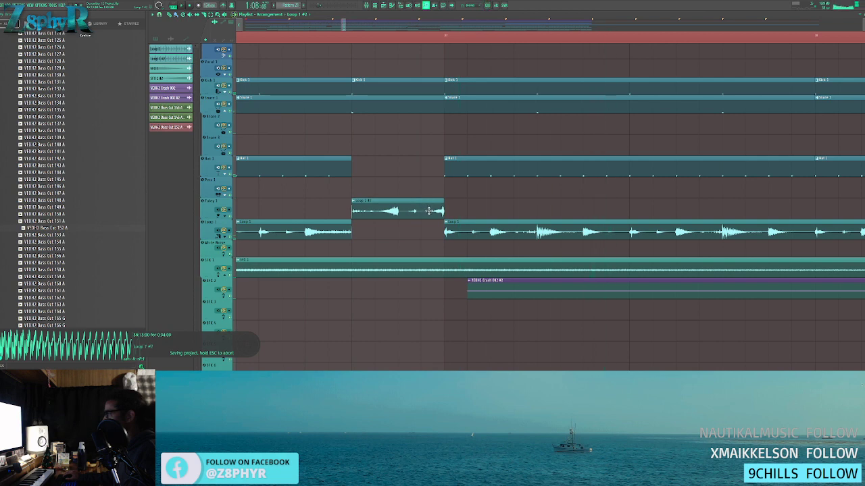
alt+right_click(361, 210)
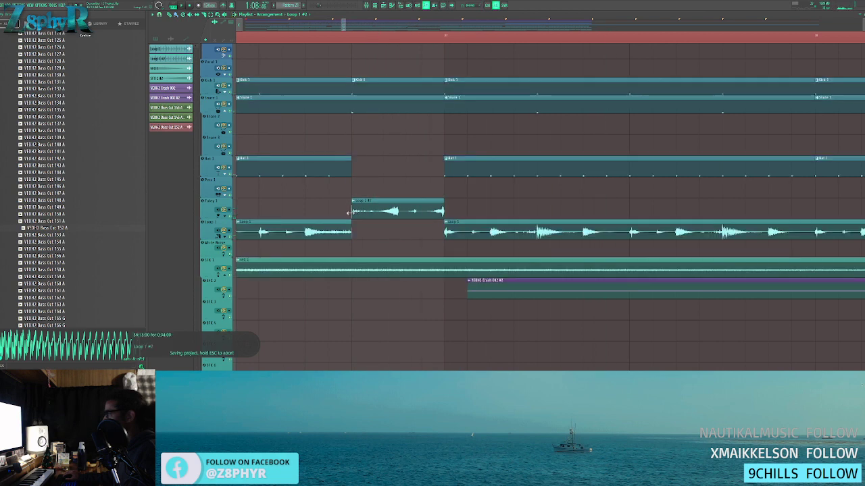
alt+right_click(351, 211)
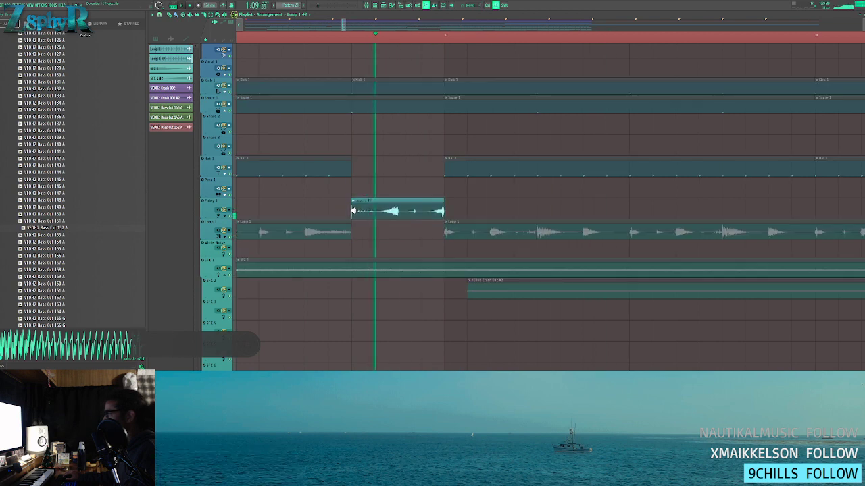
alt+right_click(353, 210)
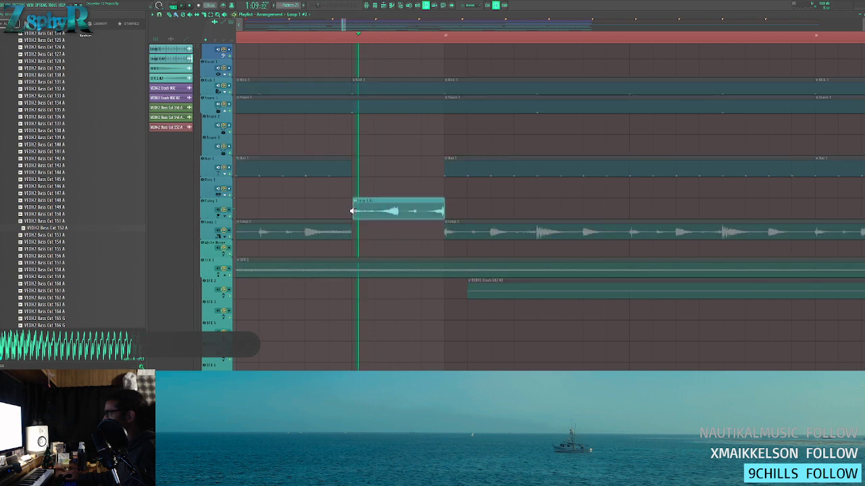
alt+right_click(354, 209)
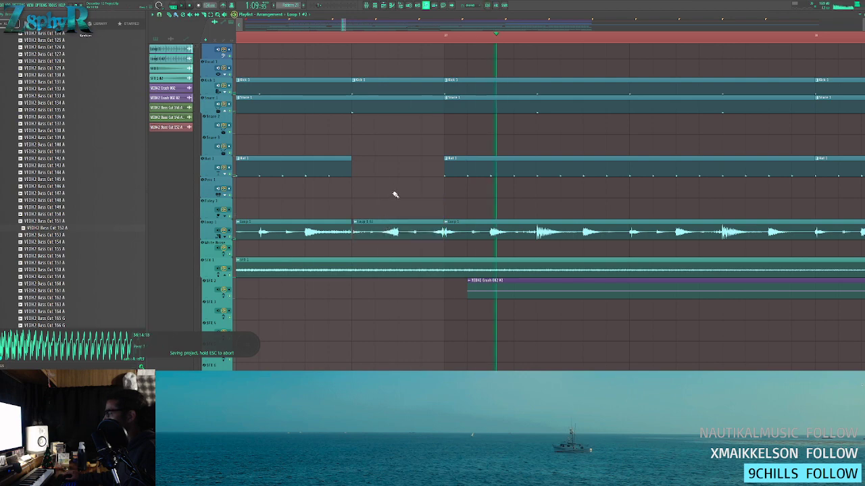
- Listen to the section following bar 37 while viewing the wider arrangement
scroll(397, 196, down, 5)
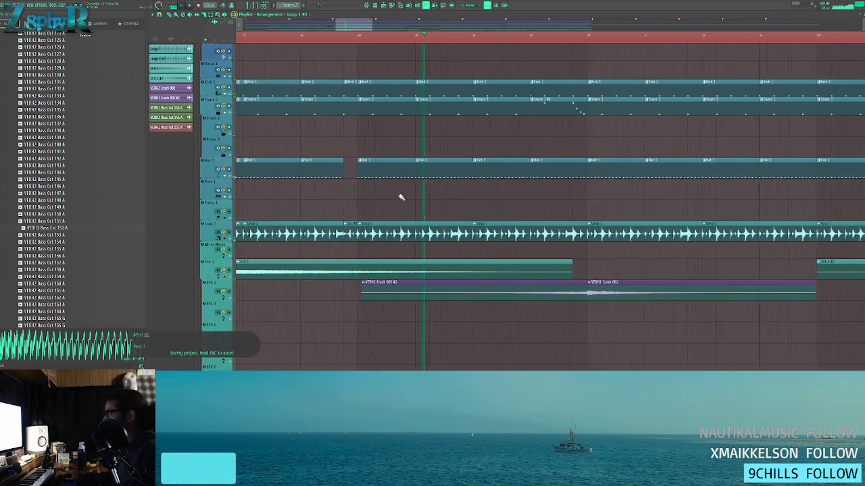
scroll(400, 197, down, 2)
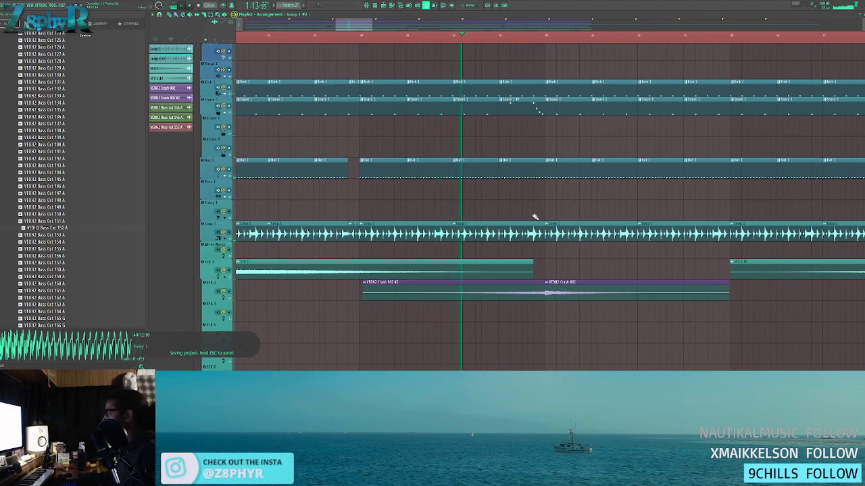
scroll(534, 216, down, 4)
scroll(408, 124, up, 2)
scroll(409, 121, down, 3)
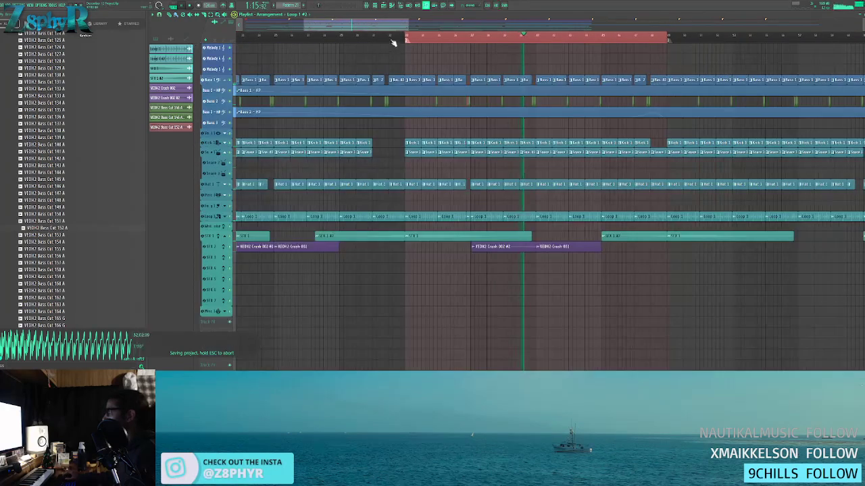
- Play back from shortly before the bar 33 section and inspect the Pad 2 notes in Pattern 21
click(366, 38)
scroll(398, 98, up, 5)
double_click(394, 114)
scroll(475, 148, up, 2)
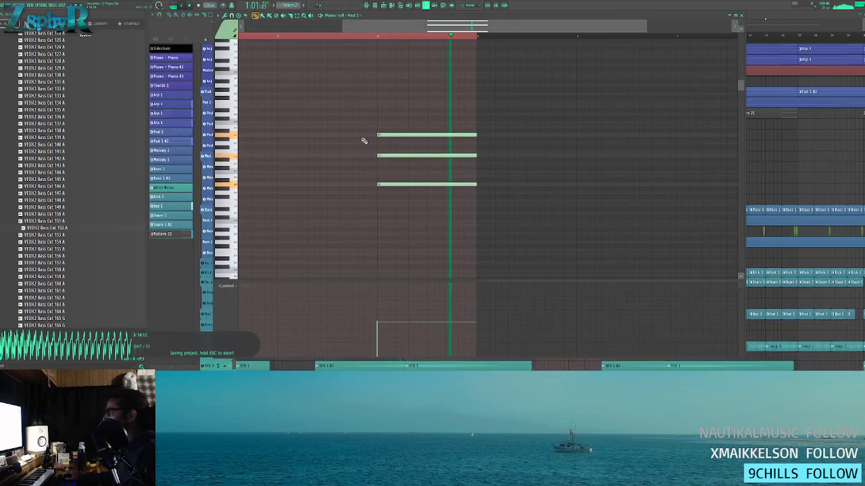
click(775, 138)
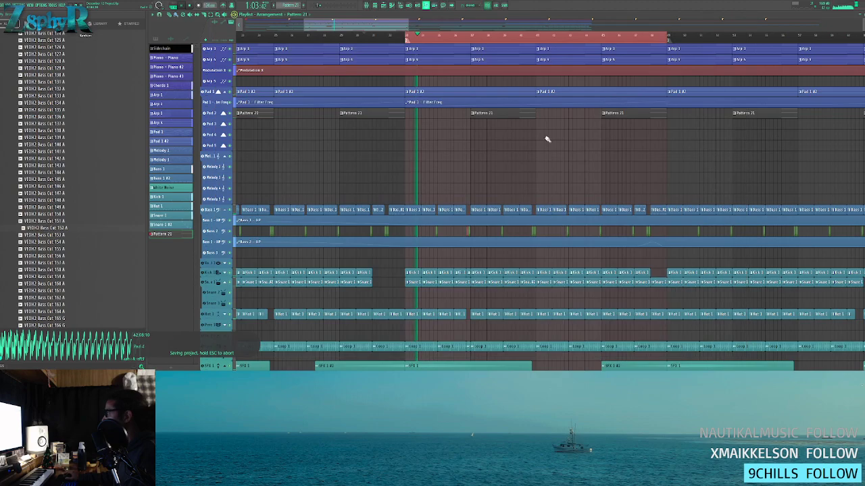
- Play through the section from bar 33, checking the Loop 1 #2 slice at bar 37 and the clips leading to bar 49
scroll(453, 140, down, 3)
ctrl+scroll(443, 128, up, 3)
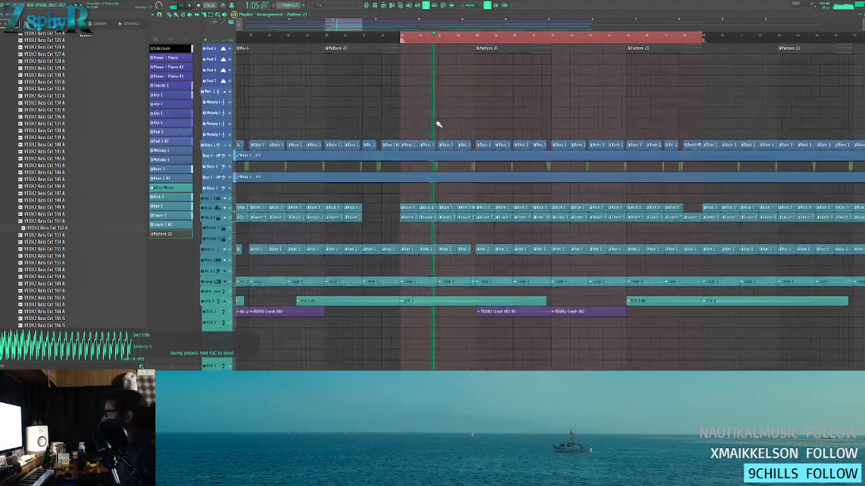
drag(460, 128, 396, 129)
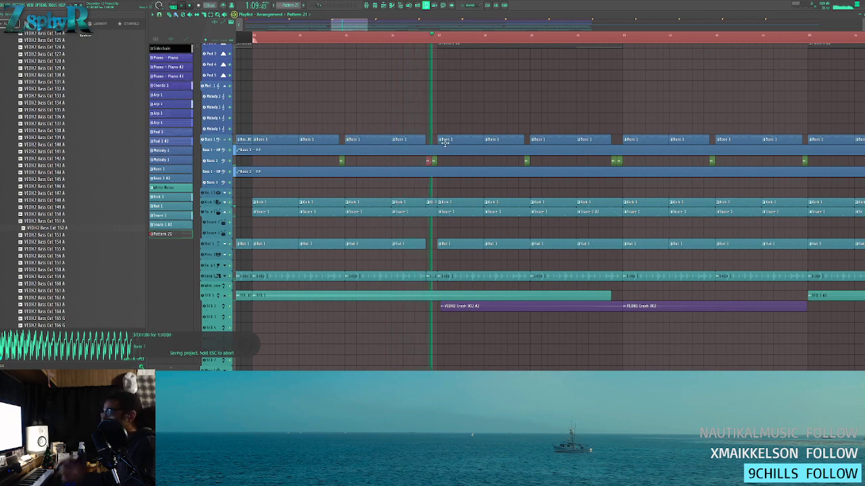
click(397, 35)
scroll(376, 135, down, 3)
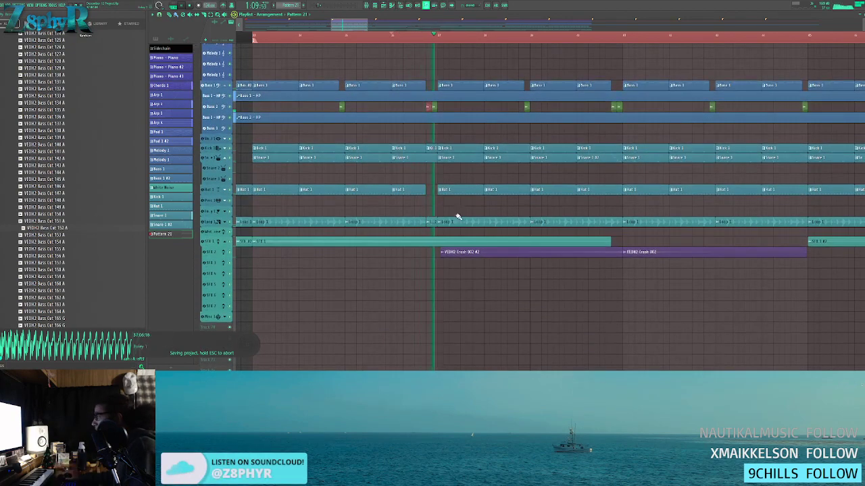
click(427, 220)
scroll(475, 203, right, 3)
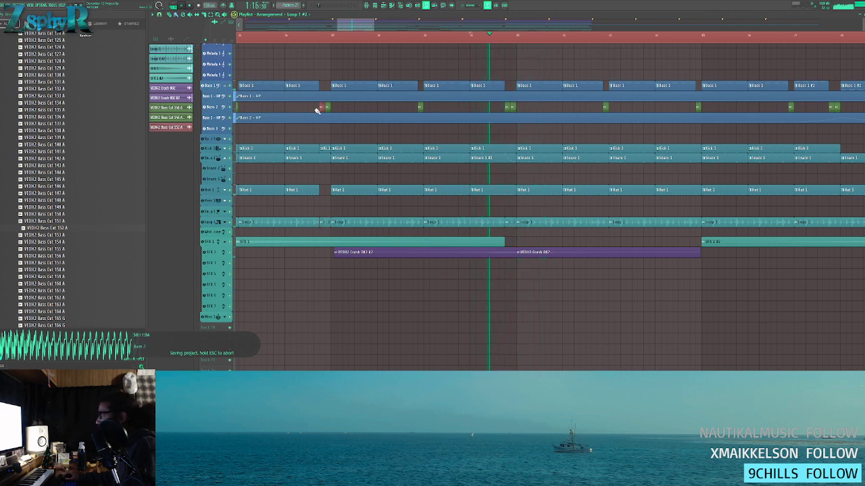
drag(549, 114, 359, 131)
drag(474, 124, 287, 173)
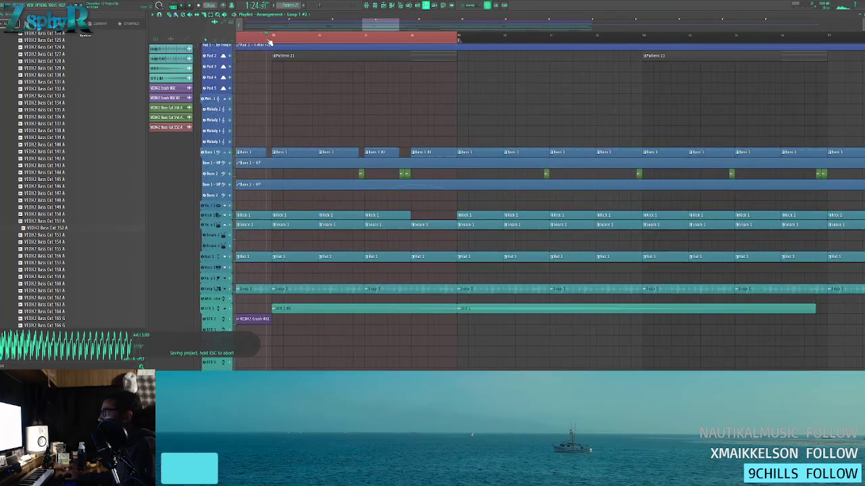
- Play back the section starting at bar 49 and compare its clips with the preceding section
key(ctrl+b)
scroll(392, 108, down, 4)
scroll(414, 114, down, 5)
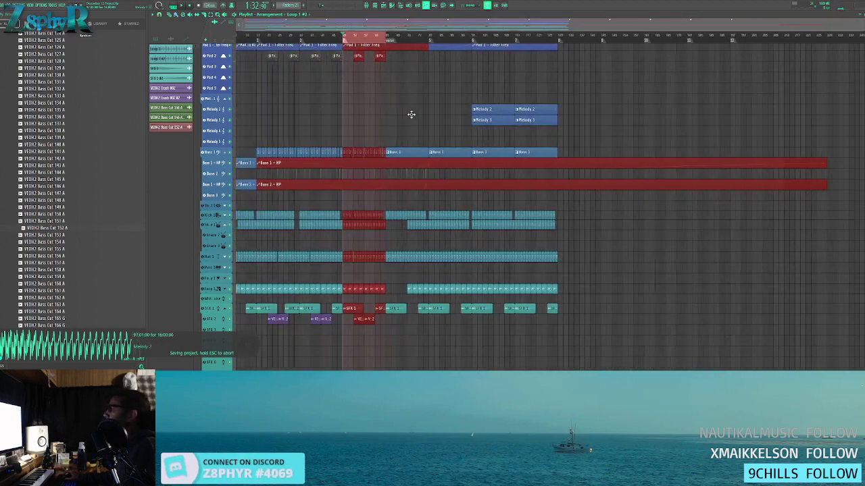
key(ctrl+z)
scroll(352, 135, up, 6)
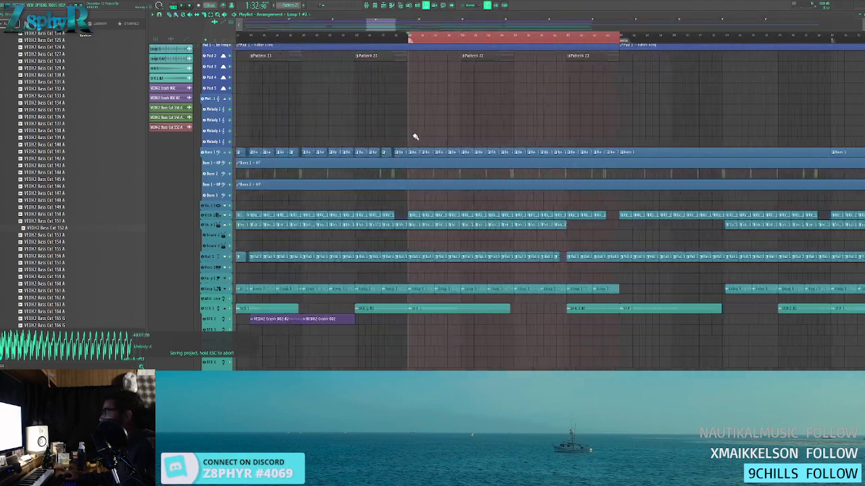
scroll(463, 136, down, 4)
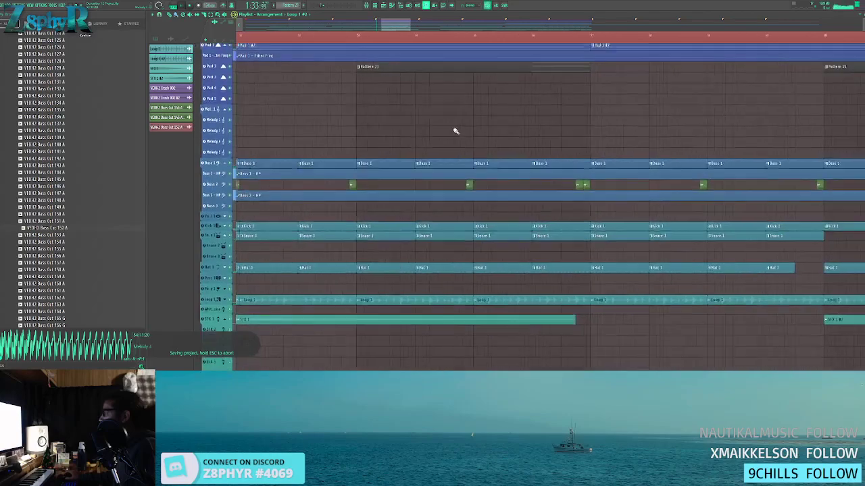
drag(539, 134, 567, 136)
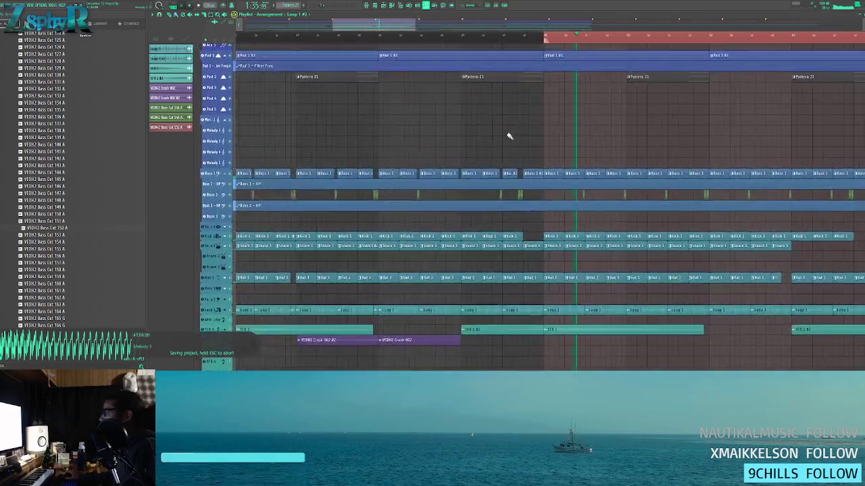
- Return the playback loop to bars 33 to 49 and listen through to the bass gap just before bar 45
right_click(382, 41)
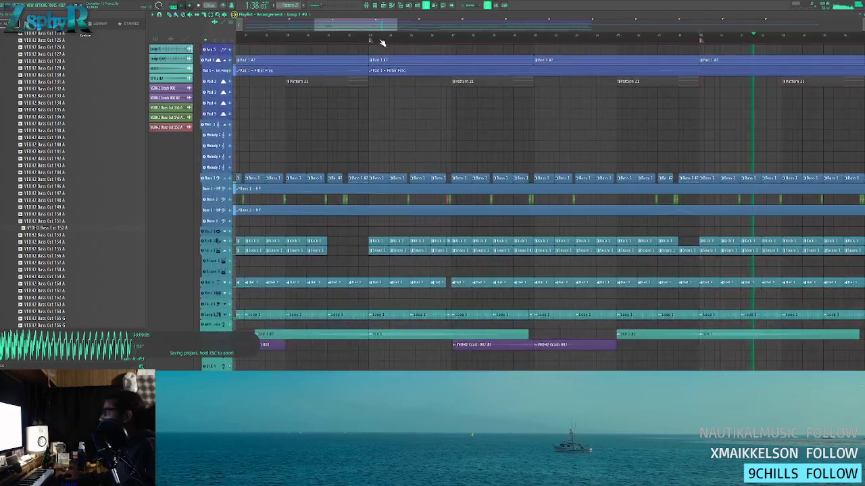
double_click(370, 41)
key(ctrl+d)
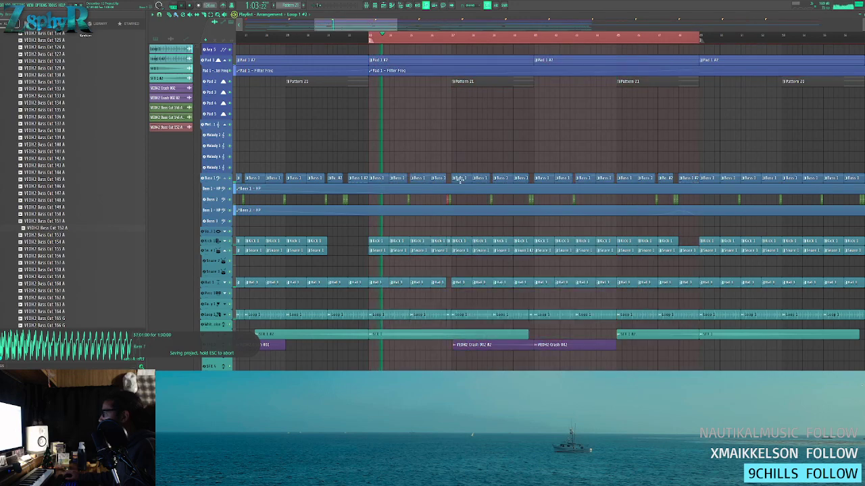
scroll(589, 161, up, 4)
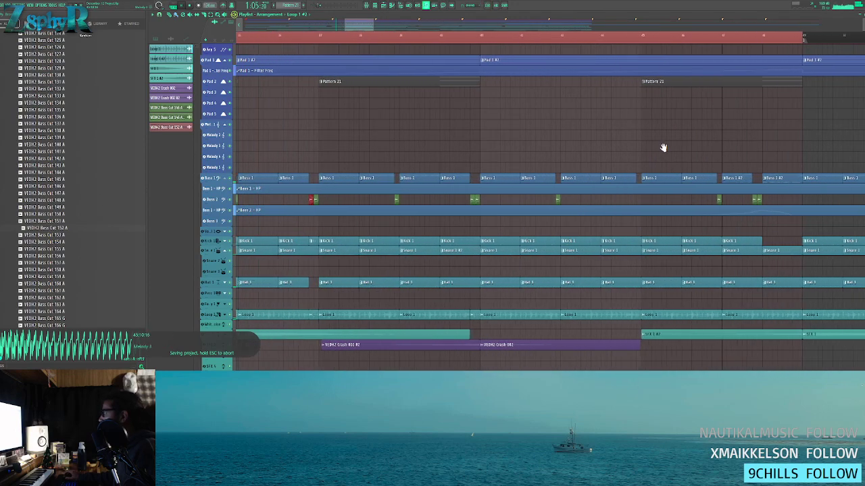
drag(522, 118, 419, 108)
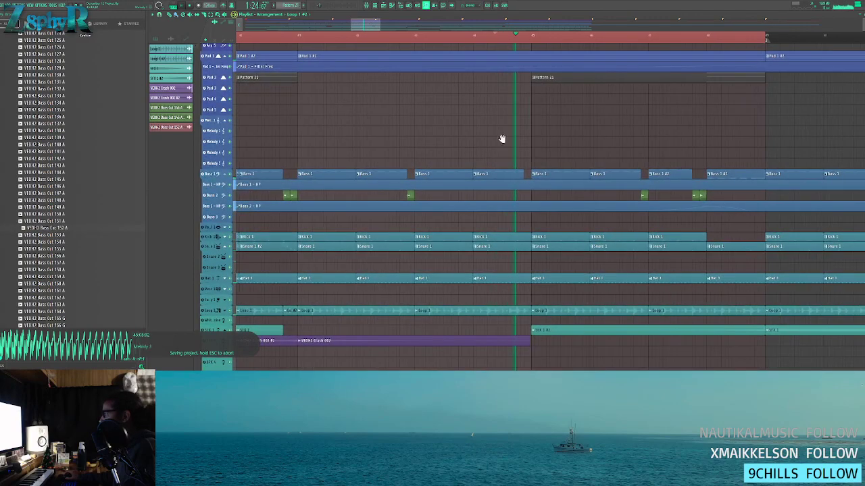
drag(525, 142, 444, 81)
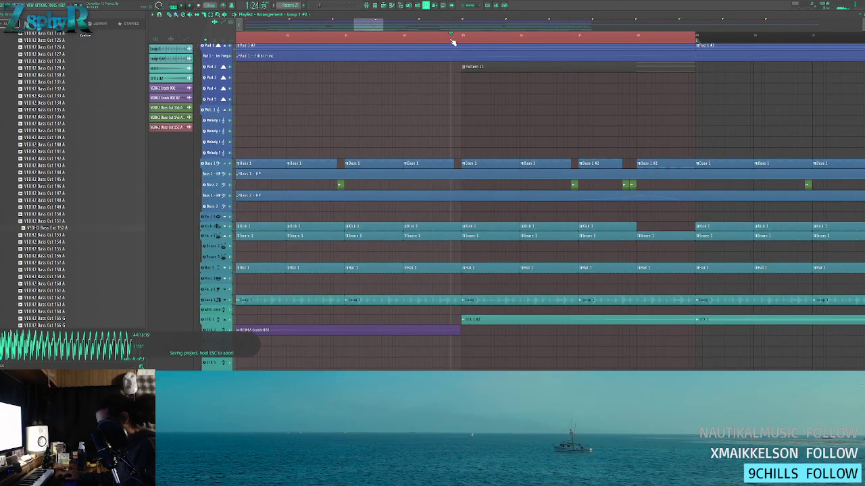
- Place a Bass Cut 152 A clip on Bass 2 in the empty bass gap just before bar 45 and play it back
scroll(464, 140, up, 5)
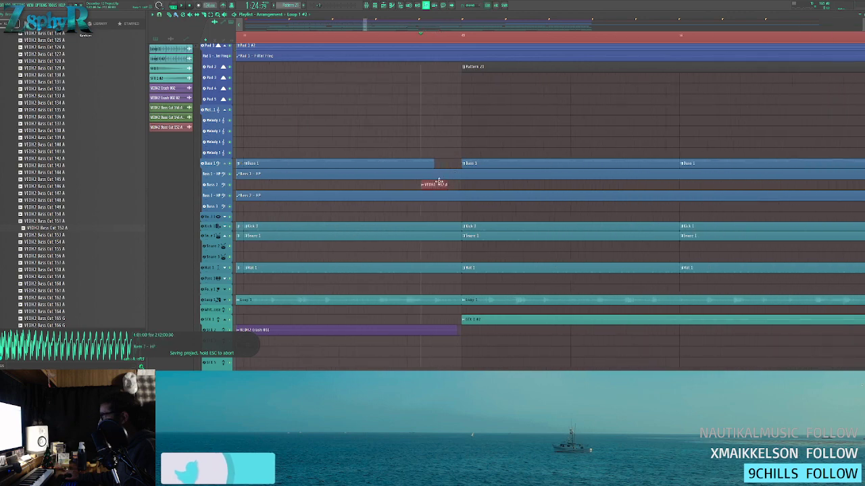
click(419, 184)
scroll(426, 131, down, 4)
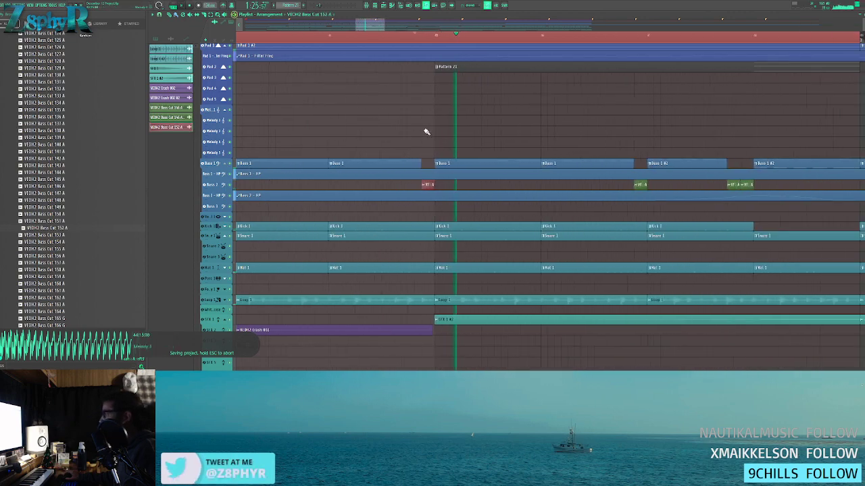
click(370, 40)
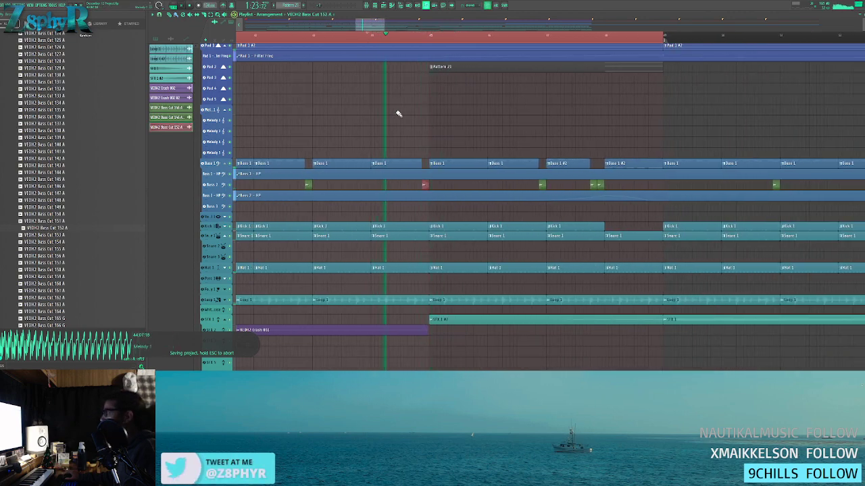
drag(397, 113, 524, 110)
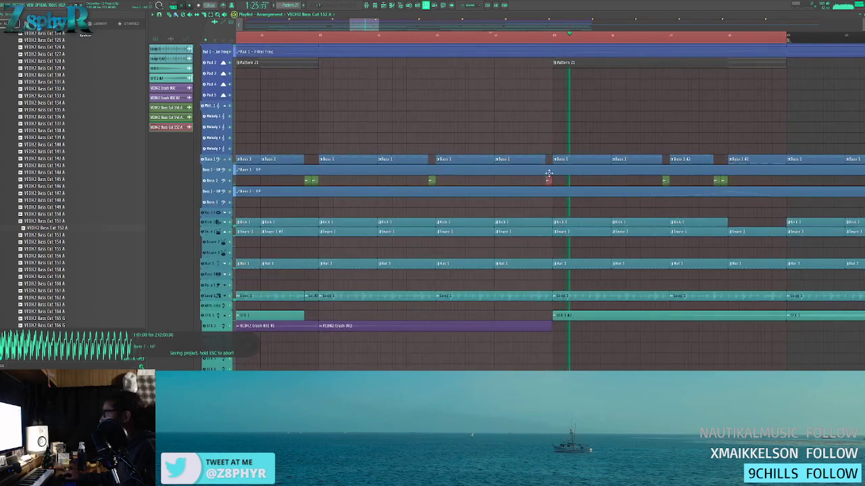
- Copy the Loop 1 #2 slice from before bar 37 to the same spot just before bar 45 on the loop track
scroll(463, 142, down, 5)
click(379, 38)
scroll(431, 105, up, 5)
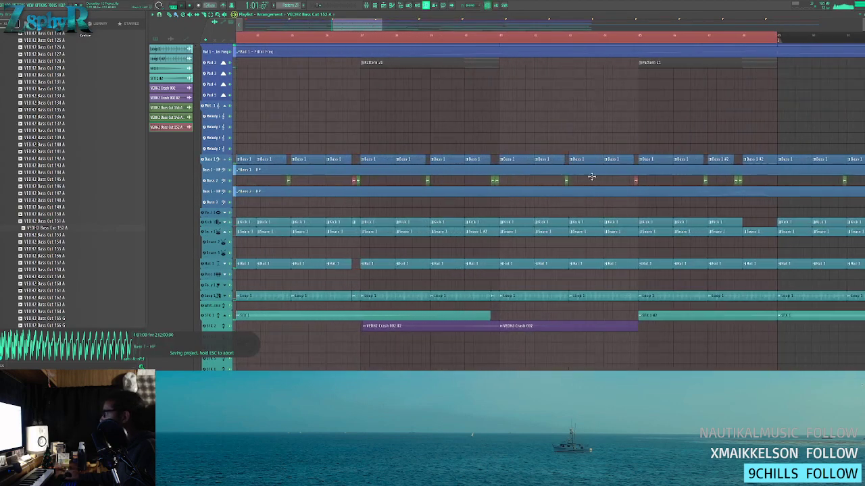
scroll(590, 178, up, 3)
scroll(543, 213, down, 8)
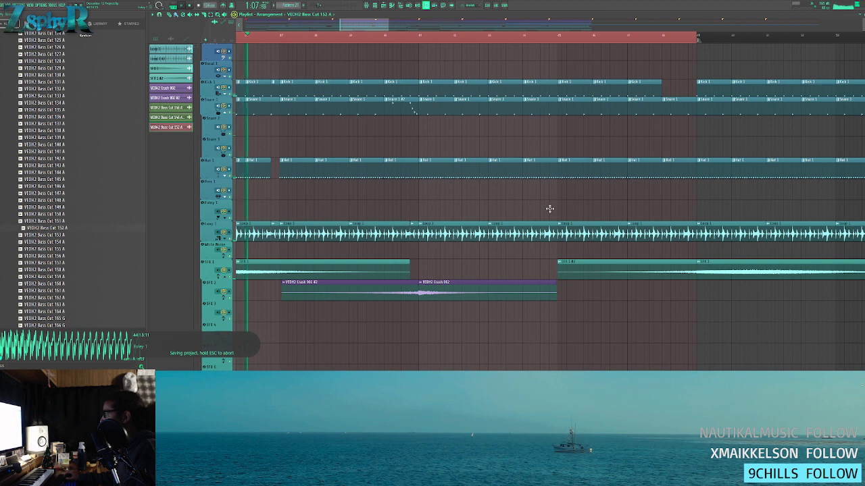
key(ctrl+z)
click(490, 203)
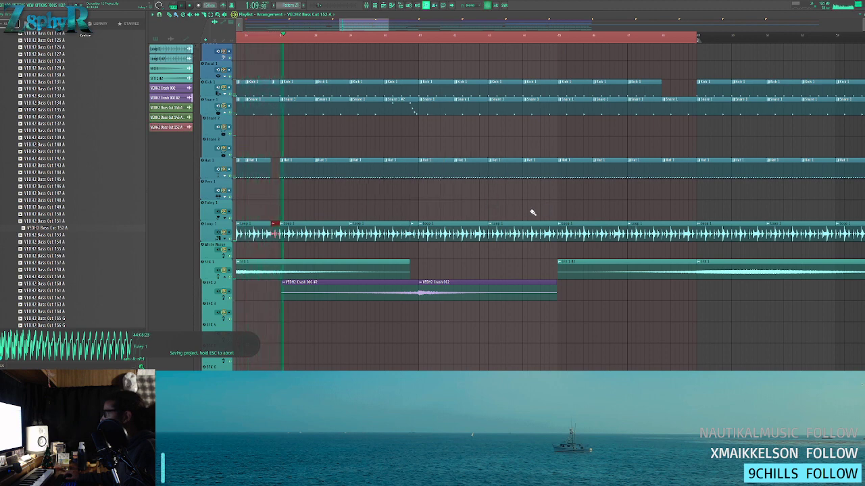
drag(555, 234, 547, 234)
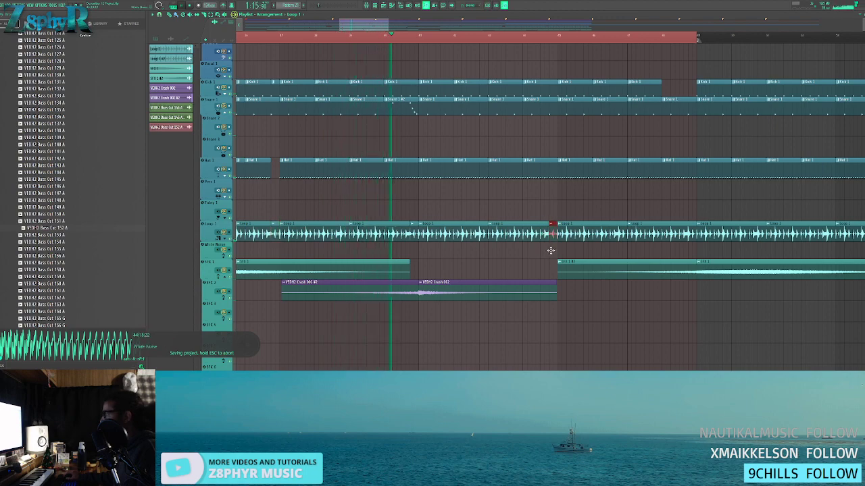
- Listen to the transition into bar 45 and inspect the sample settings of the Bass Cut 152 A clip
scroll(408, 205, down, 4)
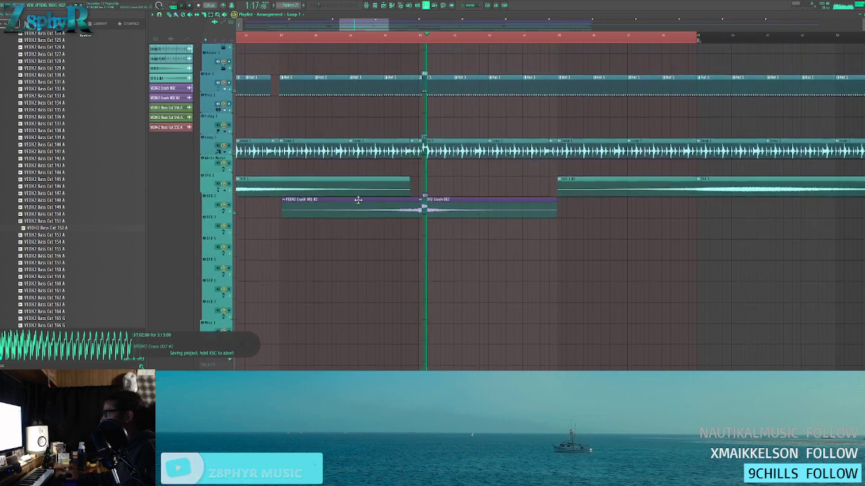
scroll(405, 209, up, 10)
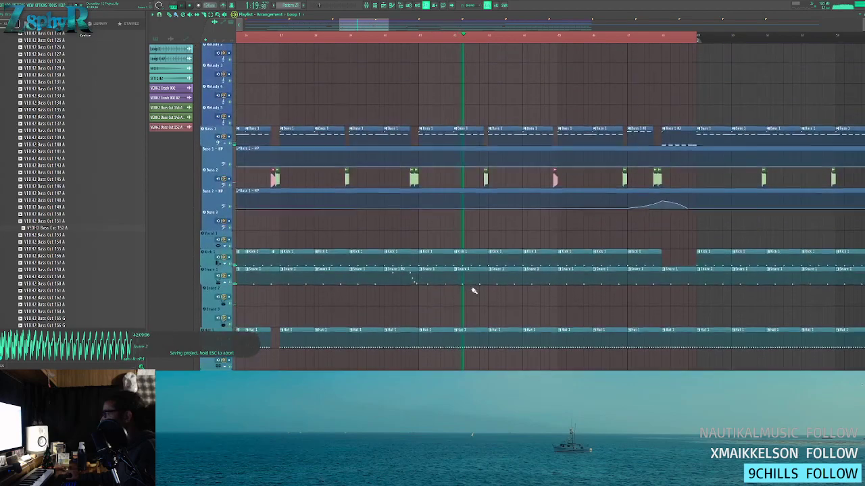
scroll(446, 267, down, 2)
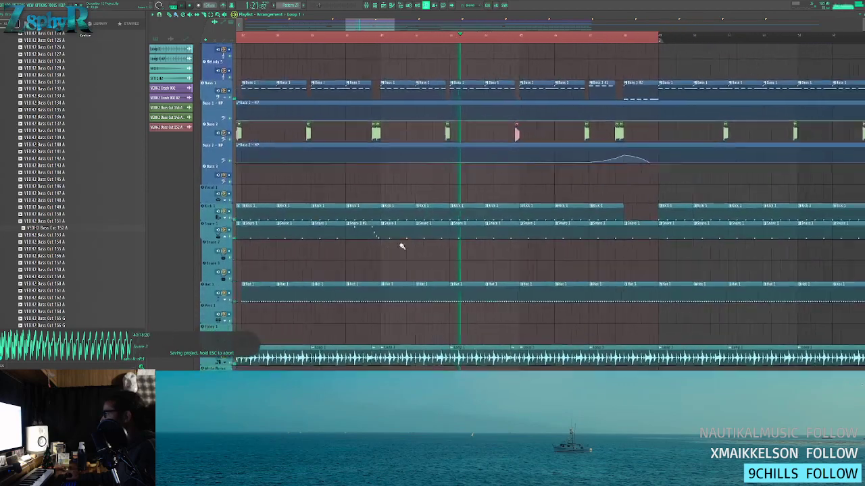
drag(402, 246, 359, 240)
scroll(451, 107, up, 3)
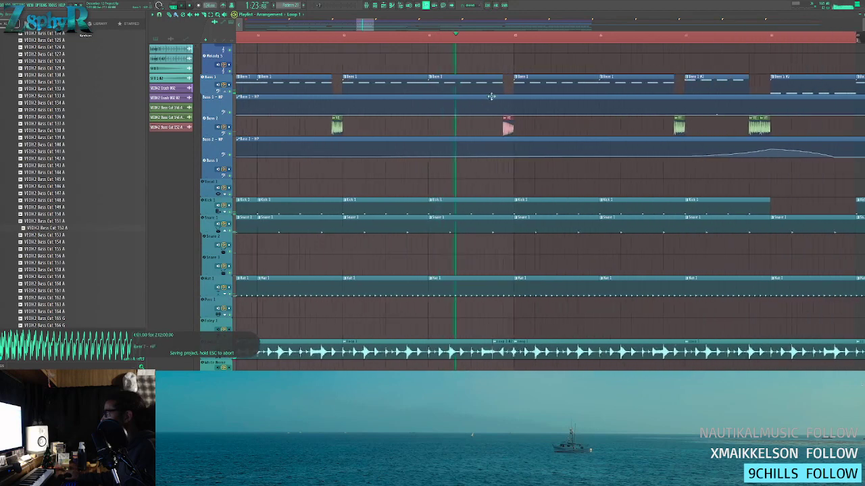
double_click(517, 127)
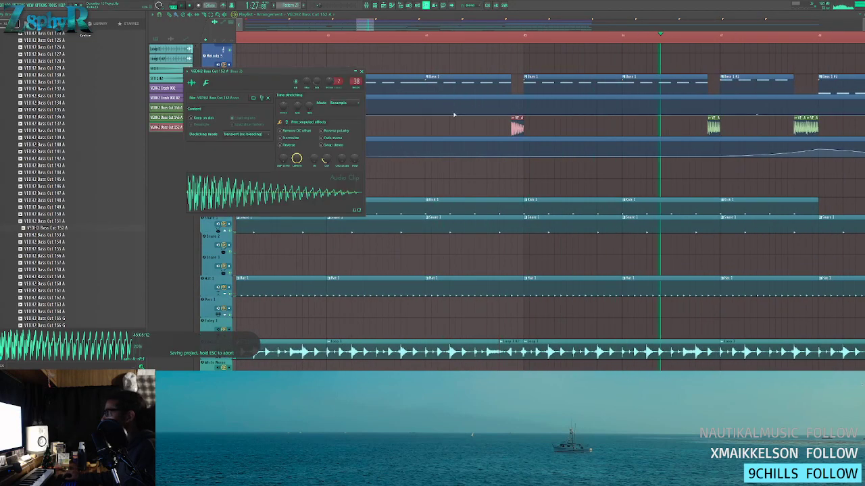
key(Escape)
- Shift the bump in the Bass 2 - HP automation later so that it peaks just before bar 49
scroll(432, 127, down, 3)
drag(336, 129, 419, 131)
drag(280, 55, 399, 70)
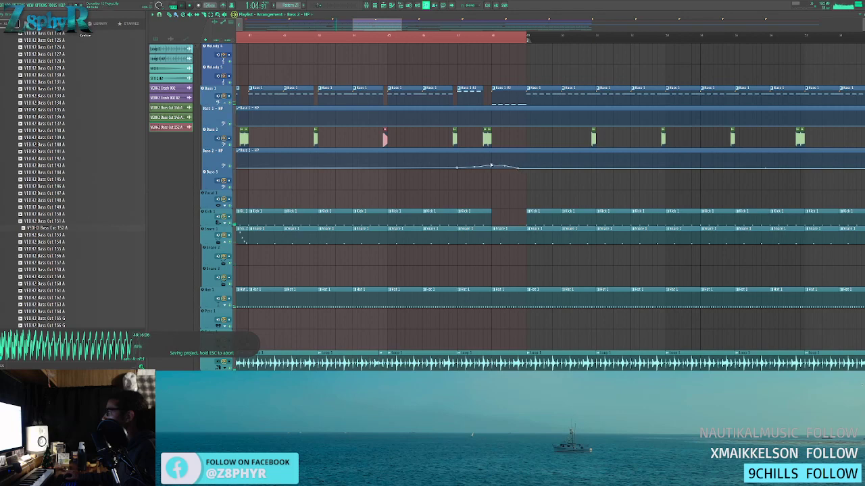
drag(520, 169, 521, 163)
right_click(530, 165)
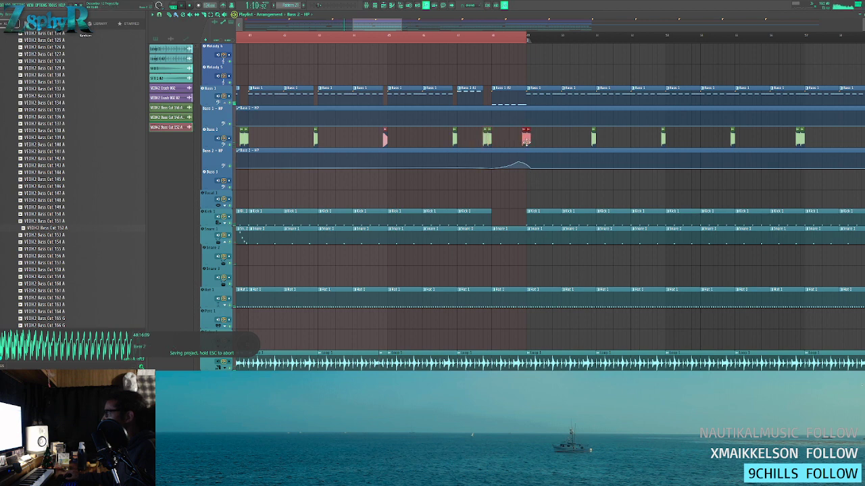
- Copy the pair of bass cut clips before bar 48 on Bass 2 so the copies end exactly at bar 49
scroll(537, 139, up, 5)
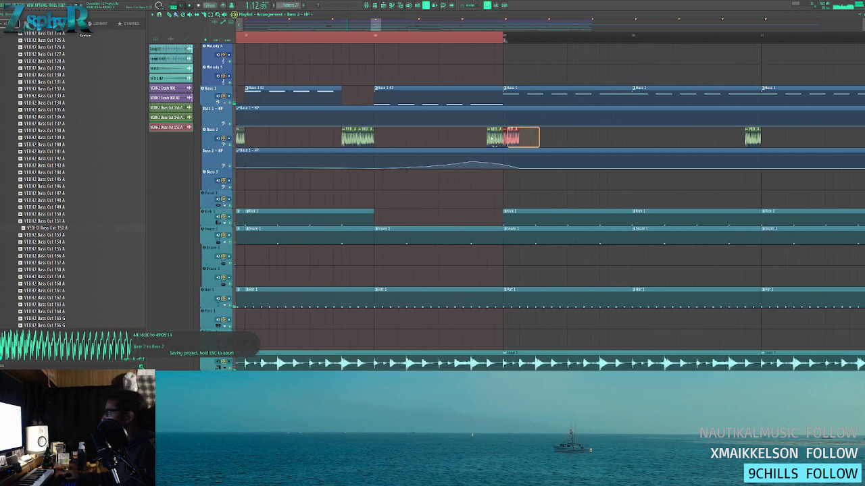
key(ctrl+d)
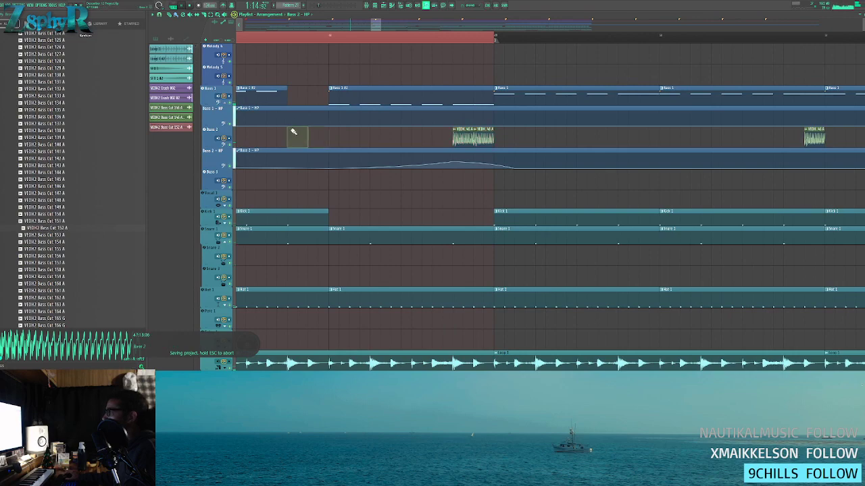
scroll(328, 139, down, 4)
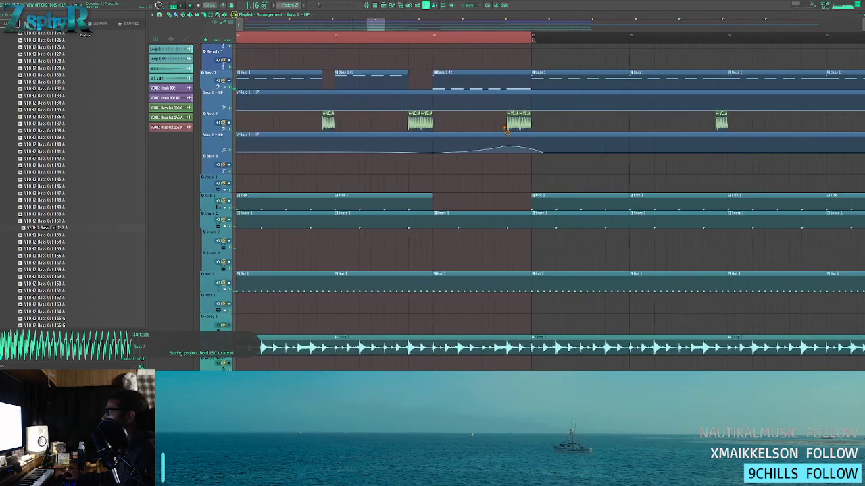
- Replace the first bass cut before bar 49 with a copy of Bass Cut 152 A and split Bass 1 #2 at its start
scroll(357, 120, down, 5)
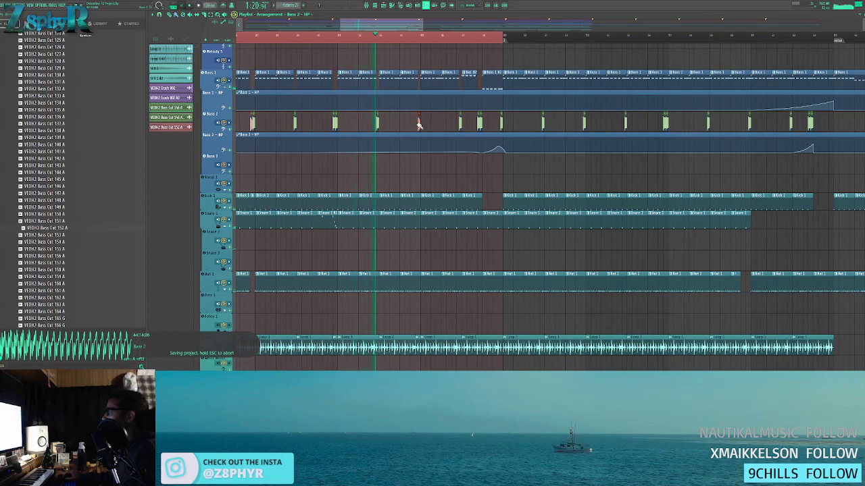
click(451, 127)
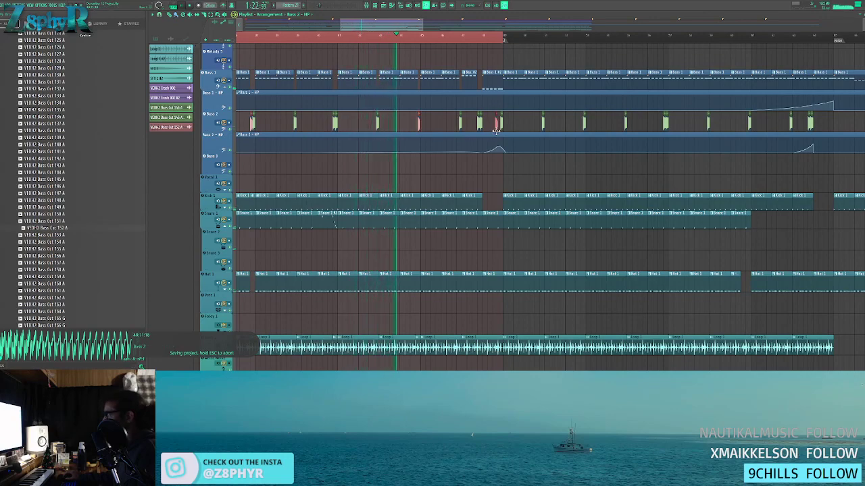
scroll(498, 126, up, 8)
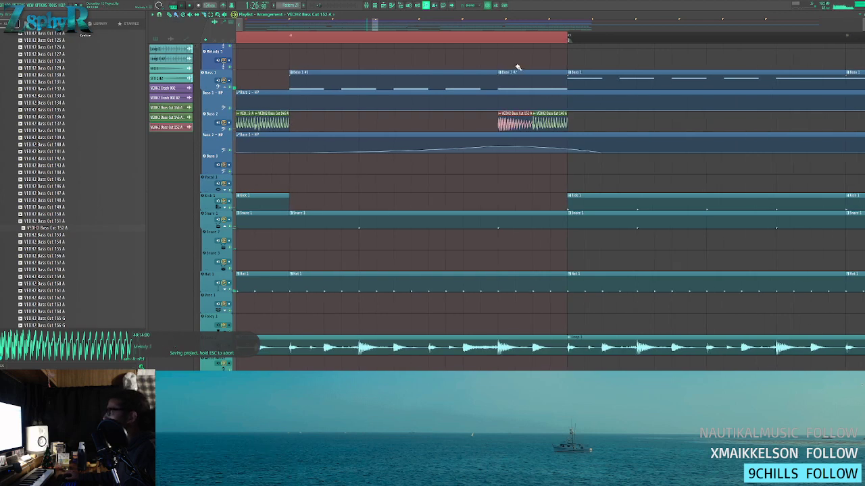
- Add a small bump to the Bass 1 - HP automation that peaks just before bar 49, and listen to the transition
scroll(520, 76, down, 5)
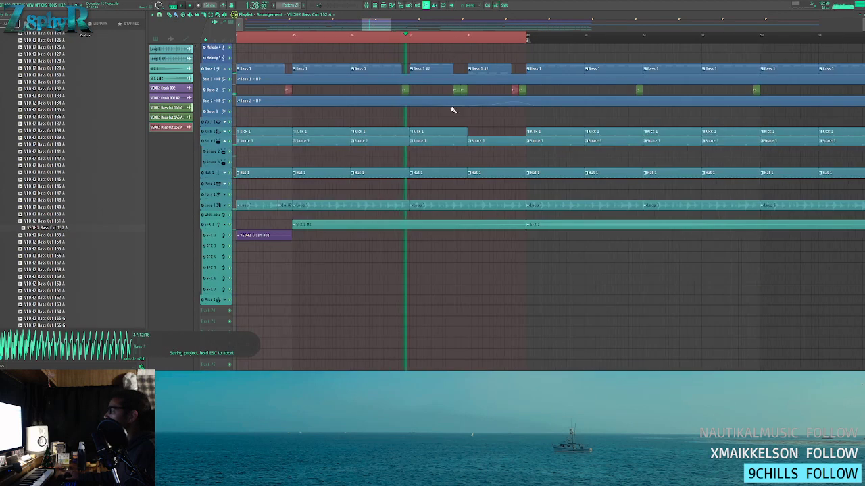
scroll(470, 114, up, 4)
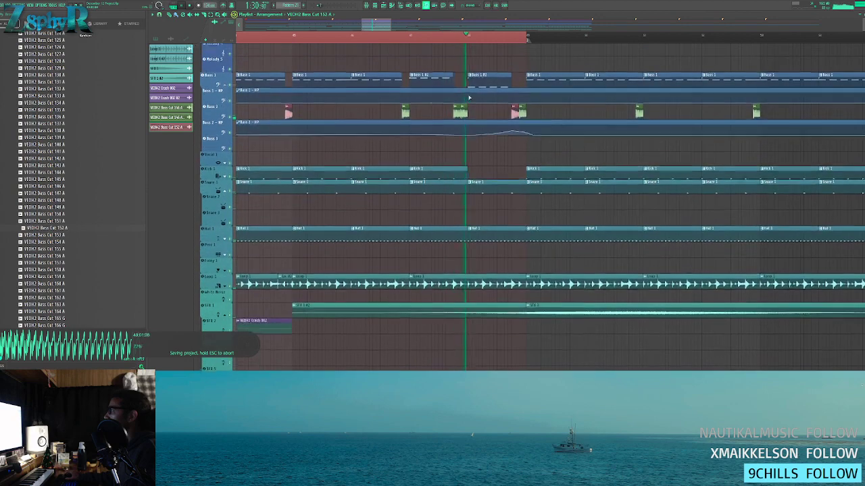
drag(509, 102, 525, 112)
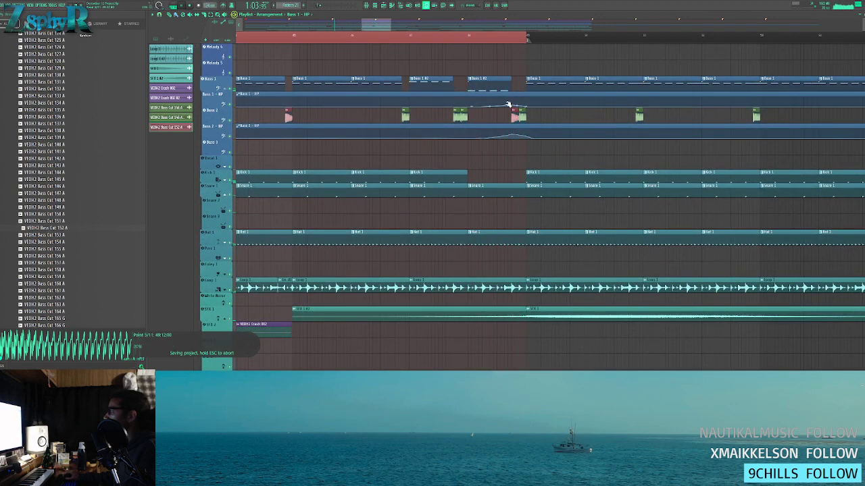
key(space)
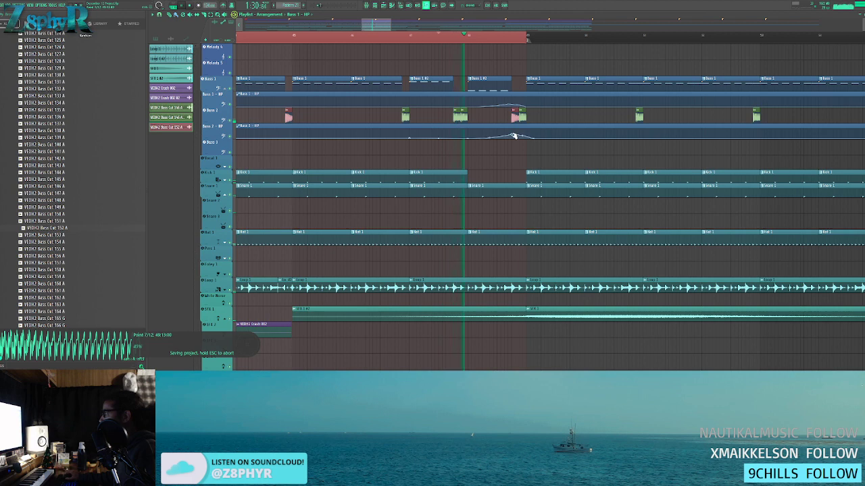
- Enlarge the Bass 1 - HP and Bass 2 - HP tracks and refine both highpass bumps before bar 49
drag(204, 140, 203, 189)
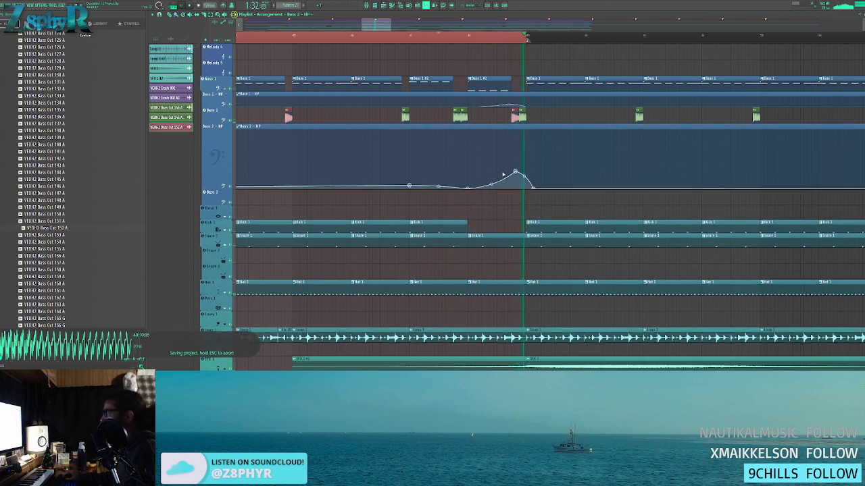
drag(512, 103, 510, 106)
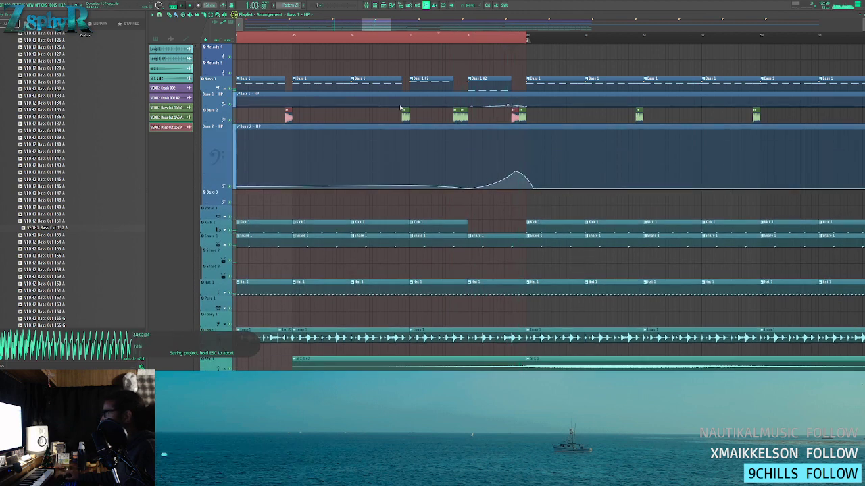
drag(213, 108, 214, 157)
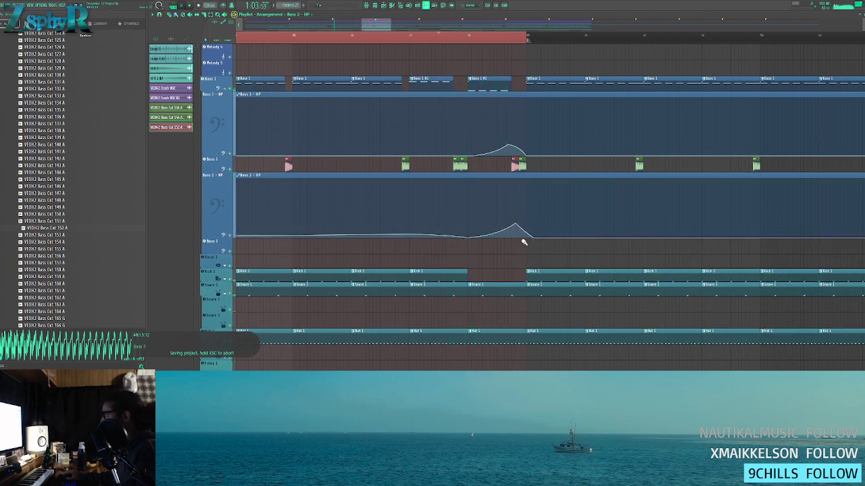
- Slice Loop 1 and Hat 1 near the end of bar 48 and remove the tails, leaving a gap before bar 49
scroll(519, 239, down, 5)
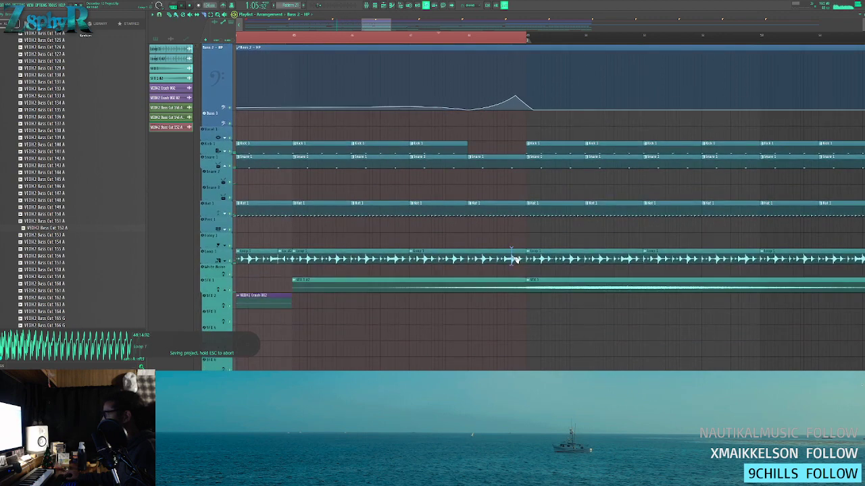
scroll(516, 241, up, 1)
click(461, 35)
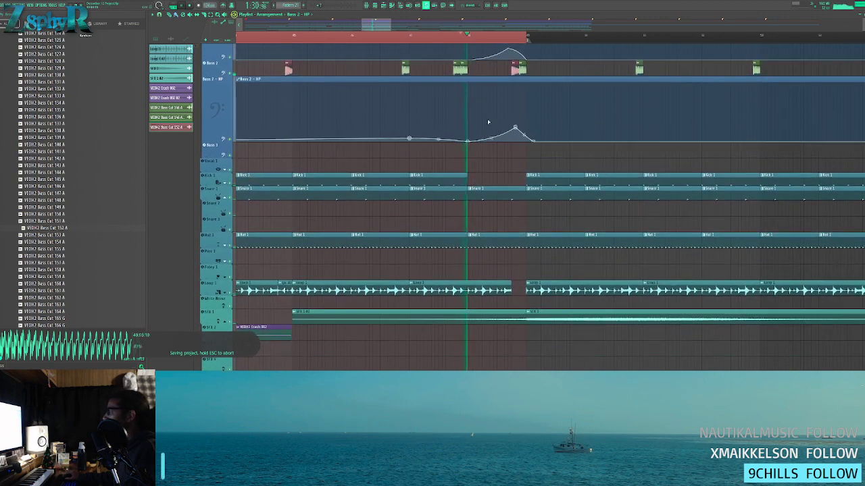
drag(515, 239, 521, 244)
scroll(516, 238, down, 4)
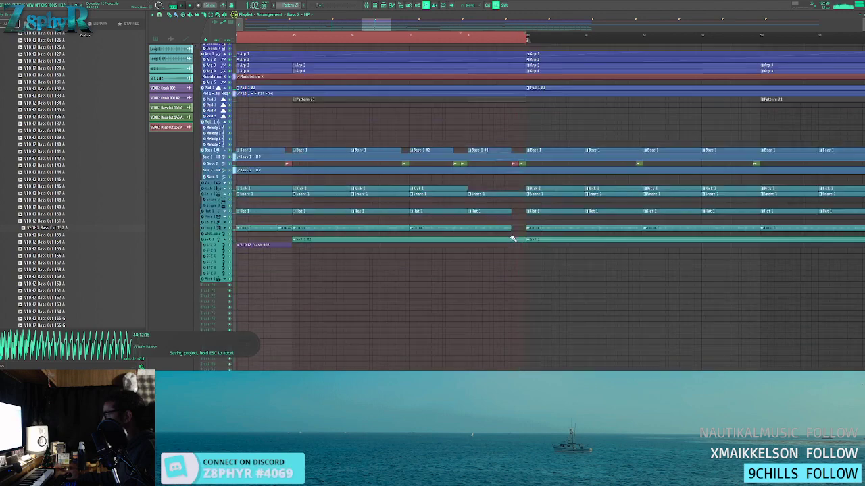
- Check the Fruity Limiter on the Pad 1 mixer track during playback and lower the Pad 1 fader slightly
scroll(499, 148, up, 1)
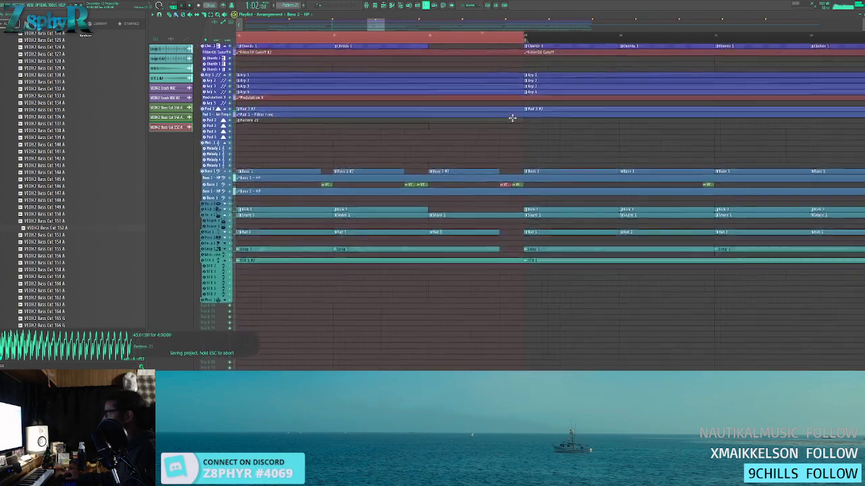
double_click(510, 118)
click(365, 5)
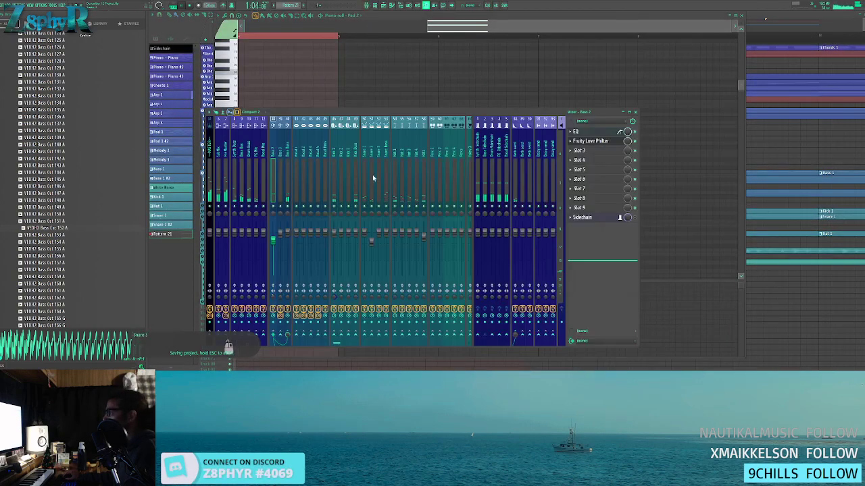
scroll(314, 150, up, 10)
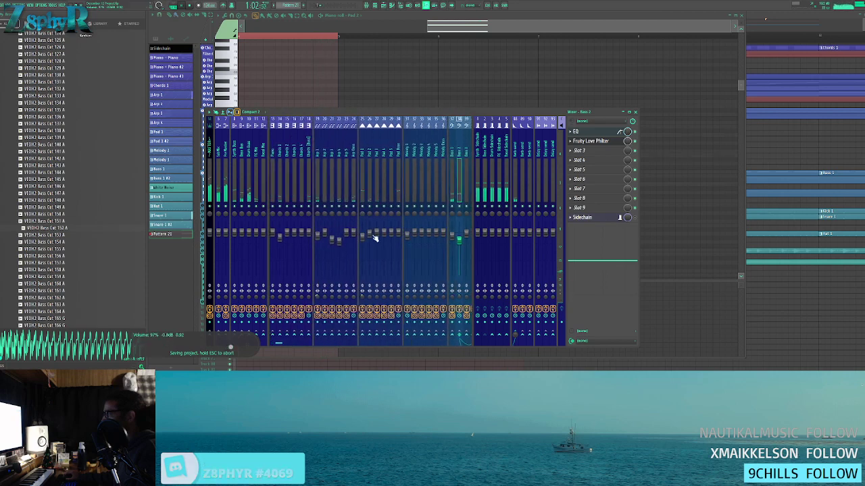
click(364, 244)
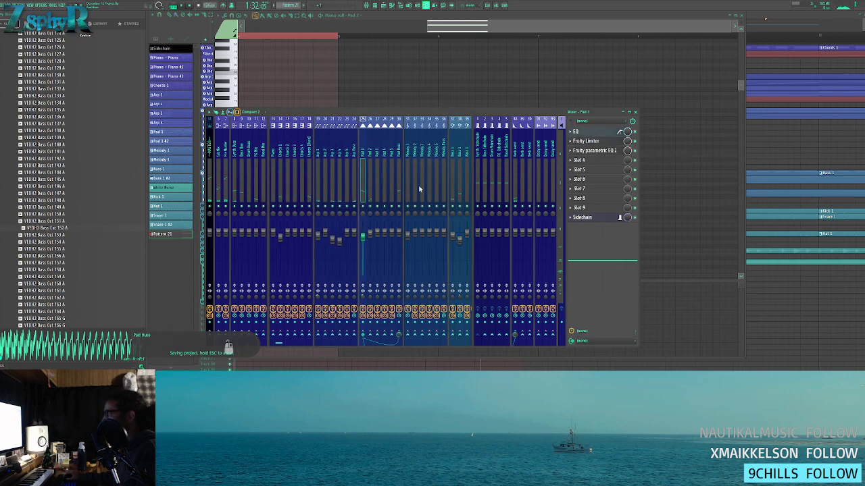
click(586, 141)
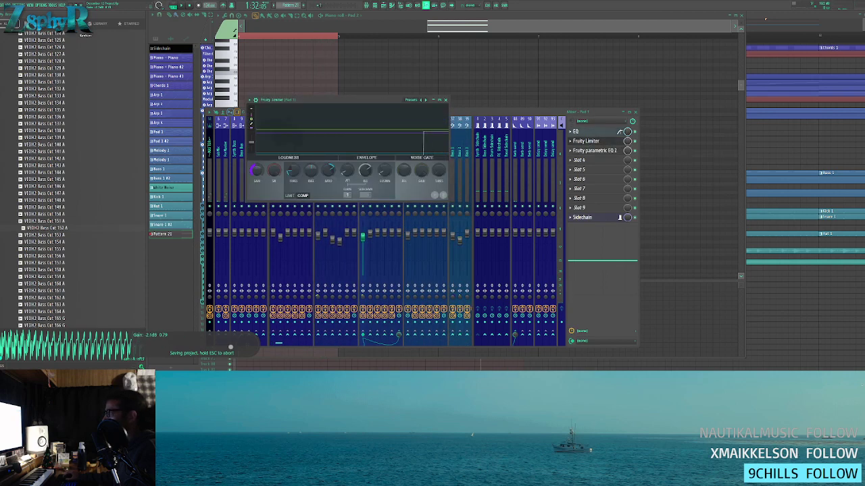
click(499, 121)
click(367, 151)
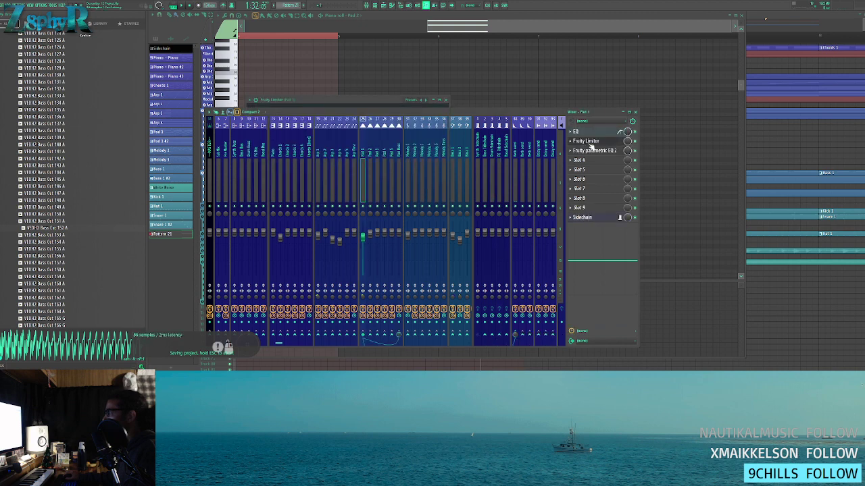
click(587, 141)
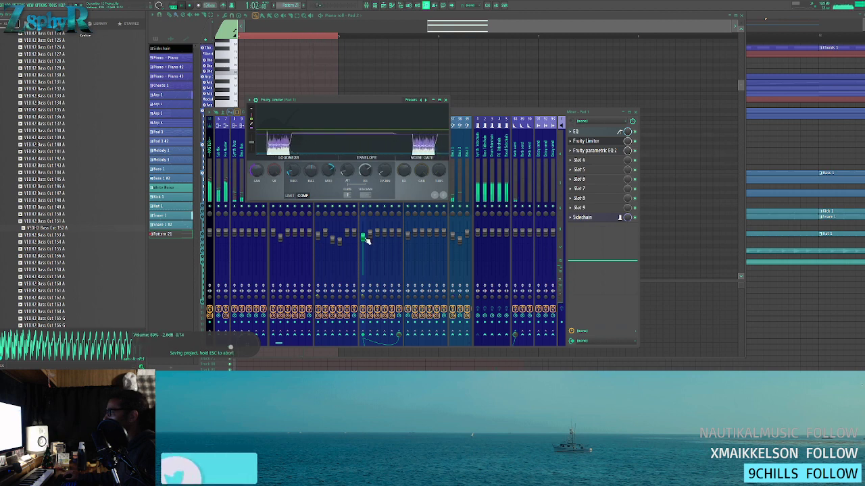
drag(363, 237, 363, 240)
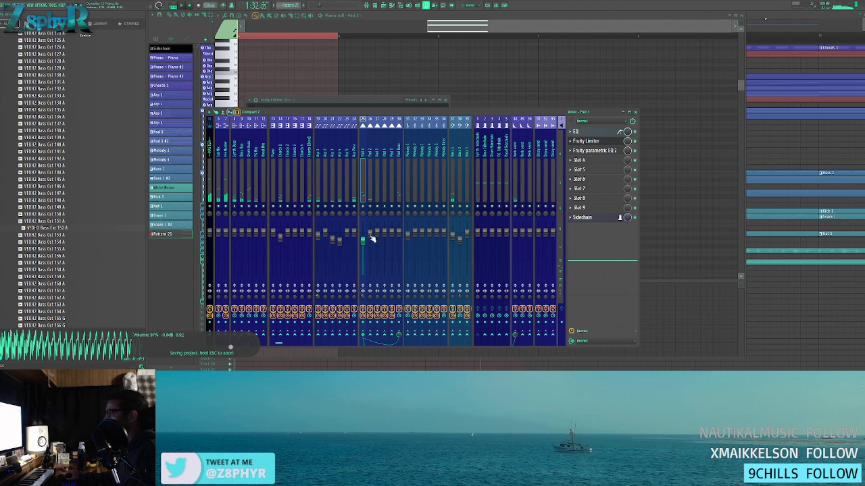
- Check the effects on the Pad 2 mixer track and enable a send from Pad 2 to the Verb send track
click(370, 198)
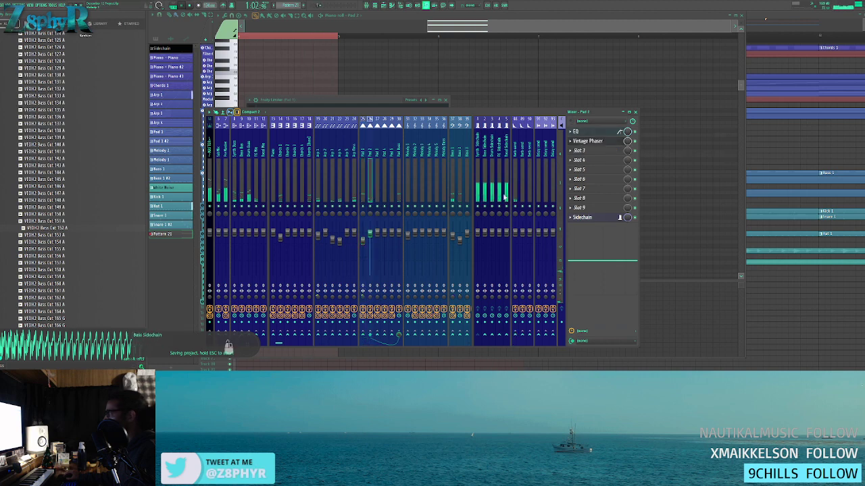
click(597, 143)
click(588, 142)
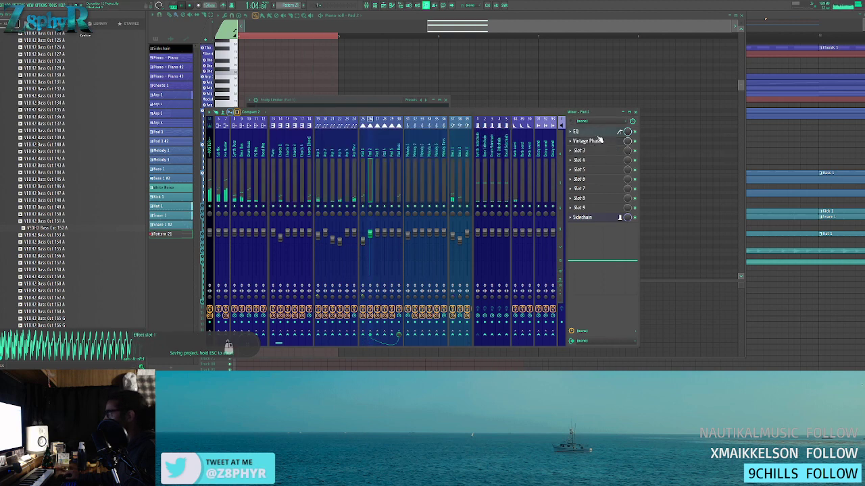
click(585, 131)
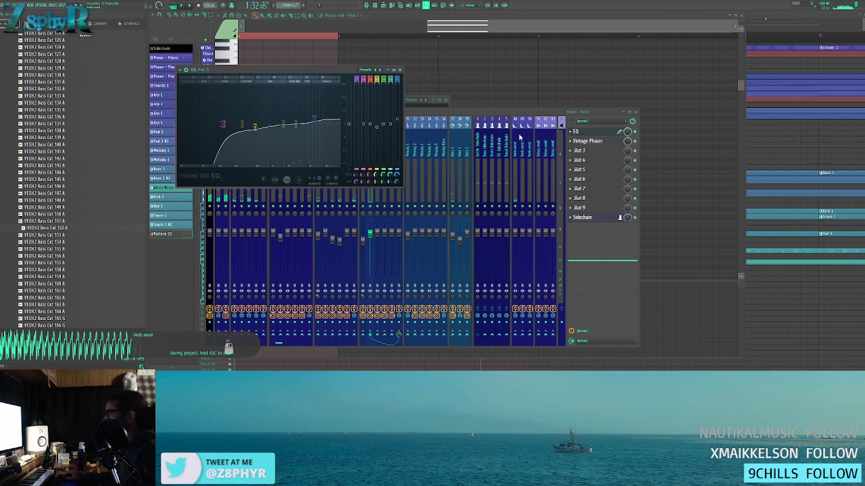
click(517, 333)
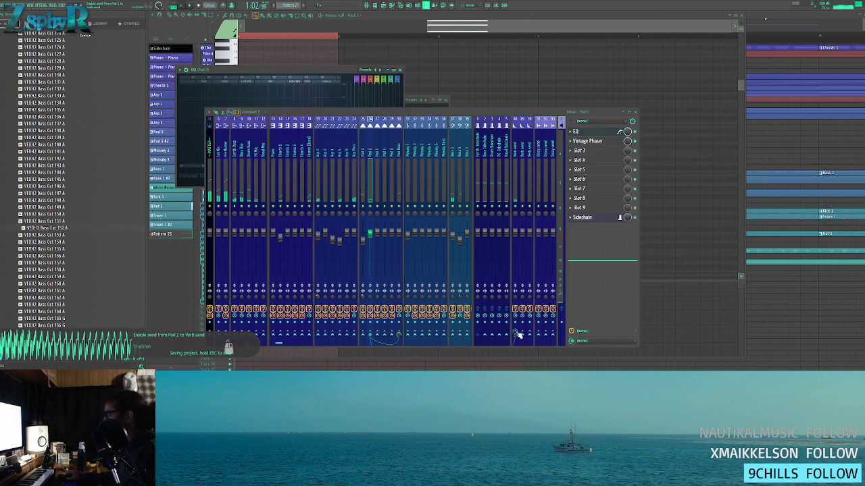
- Return to the playlist and clear the time selection that ends at bar 49
click(781, 129)
scroll(465, 97, down, 4)
ctrl+click(551, 40)
scroll(541, 66, down, 1)
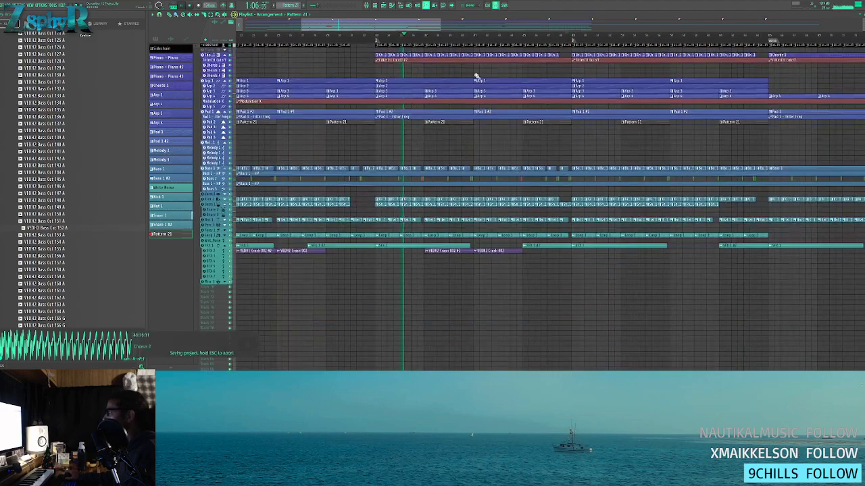
scroll(405, 135, down, 3)
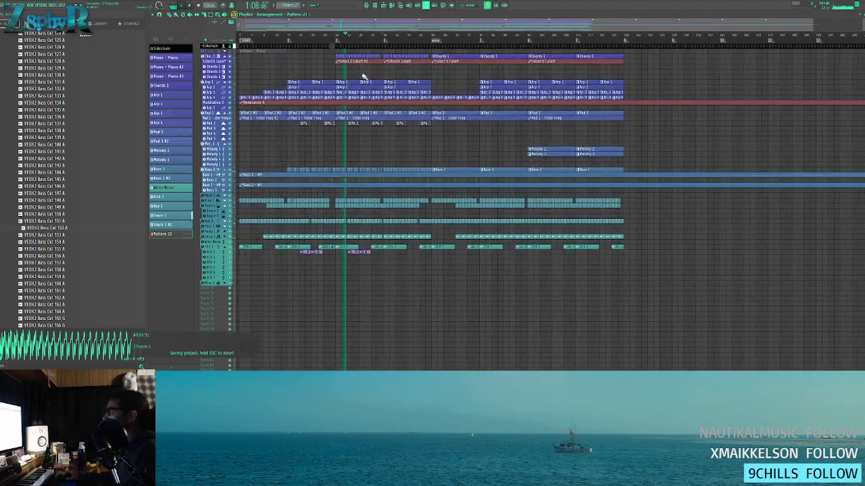
- Turn the two Arp 1 clips between bars 33 and 49 into one separate pattern and open its notes
scroll(363, 79, up, 4)
ctrl+click(358, 84)
scroll(355, 73, up, 1)
mouse_move(419, 92)
mouse_down()
mouse_move(448, 101)
mouse_move(442, 108)
mouse_move(464, 103)
mouse_up()
ctrl+click(465, 96)
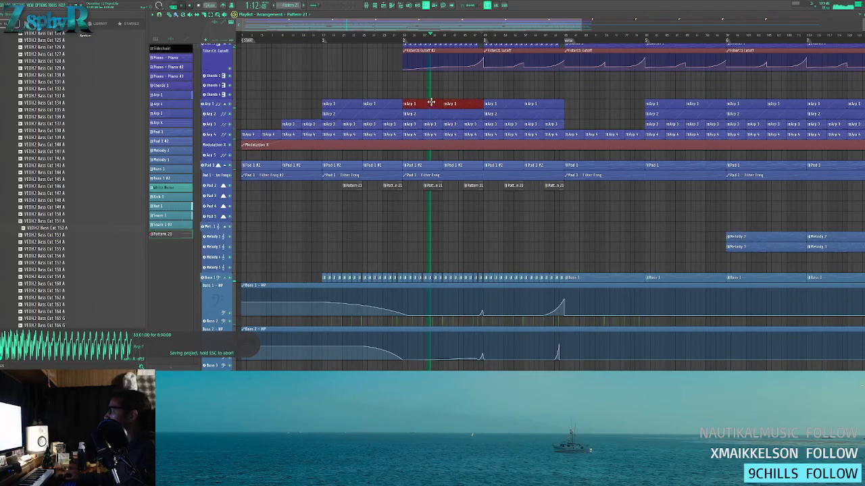
double_click(430, 103)
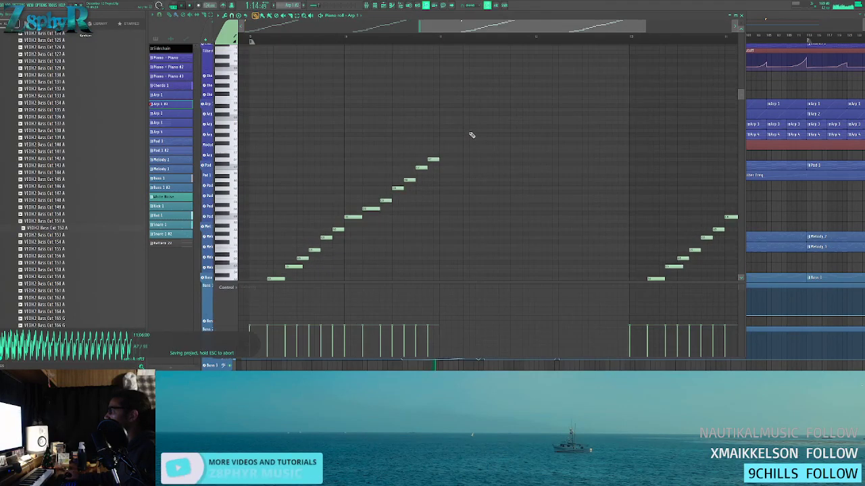
- Play the new Arp 1 pattern on its own and examine its ascending note runs, especially the one starting at bar 5
scroll(472, 135, down, 4)
scroll(374, 138, up, 2)
drag(381, 137, 452, 94)
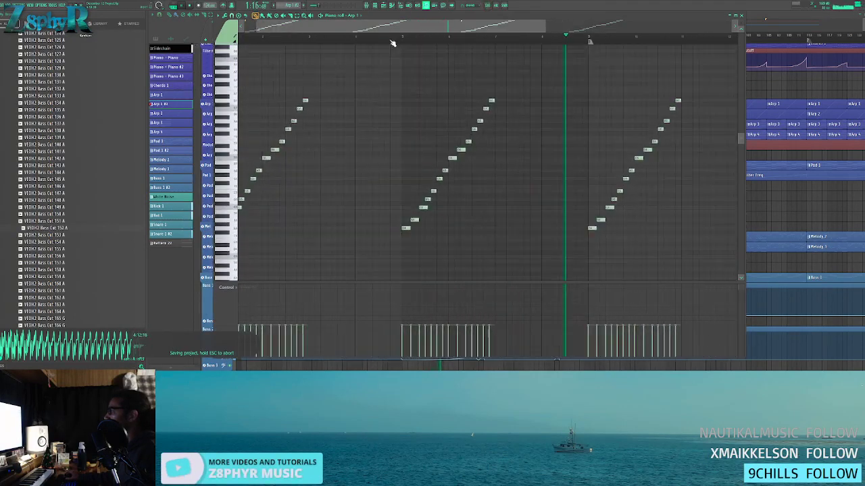
click(393, 39)
drag(409, 117, 413, 151)
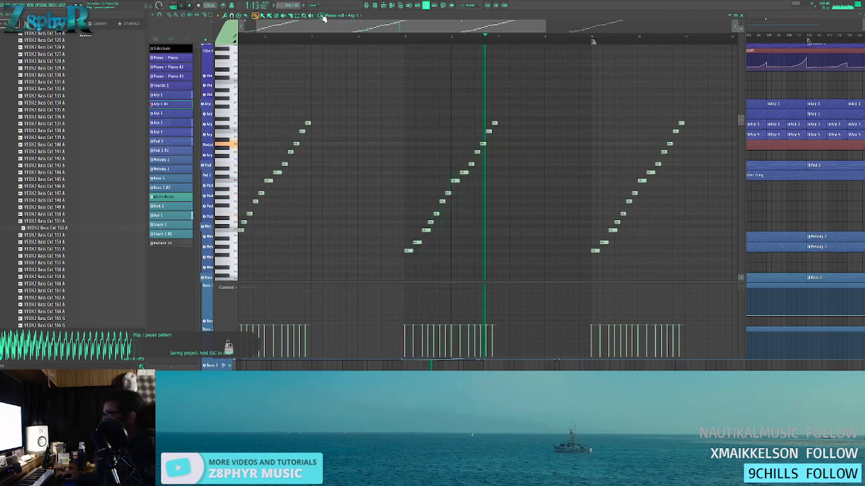
key(space)
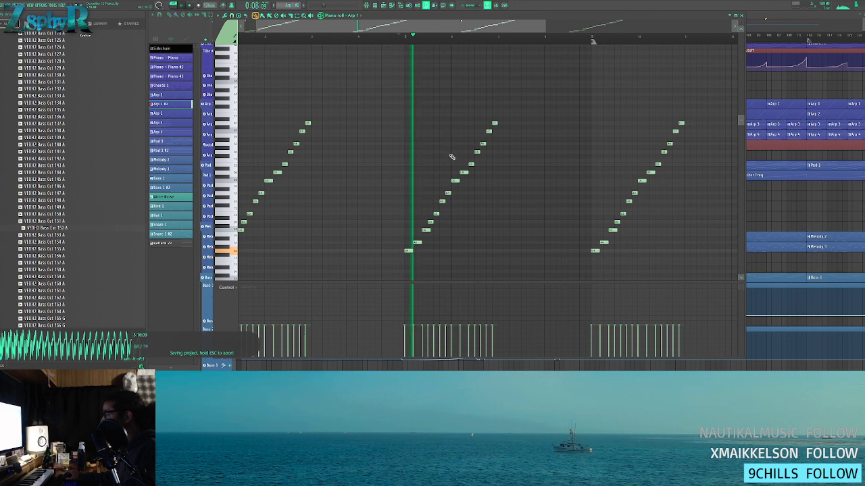
drag(631, 148, 650, 144)
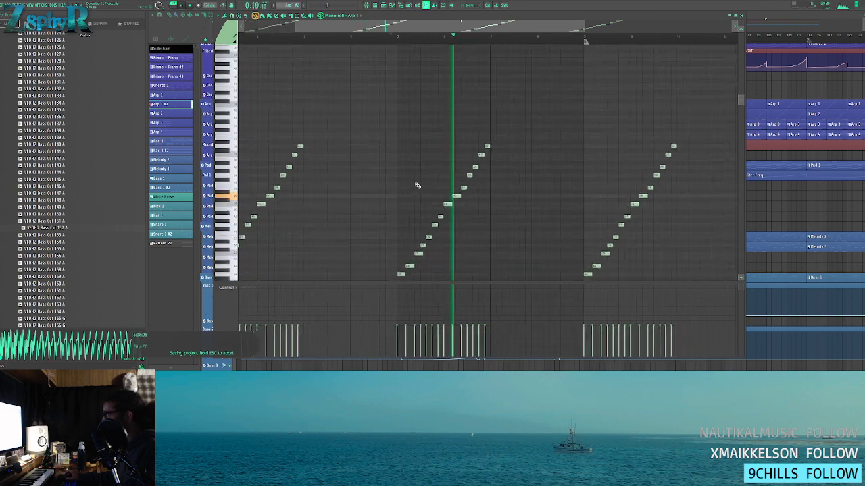
scroll(414, 187, up, 5)
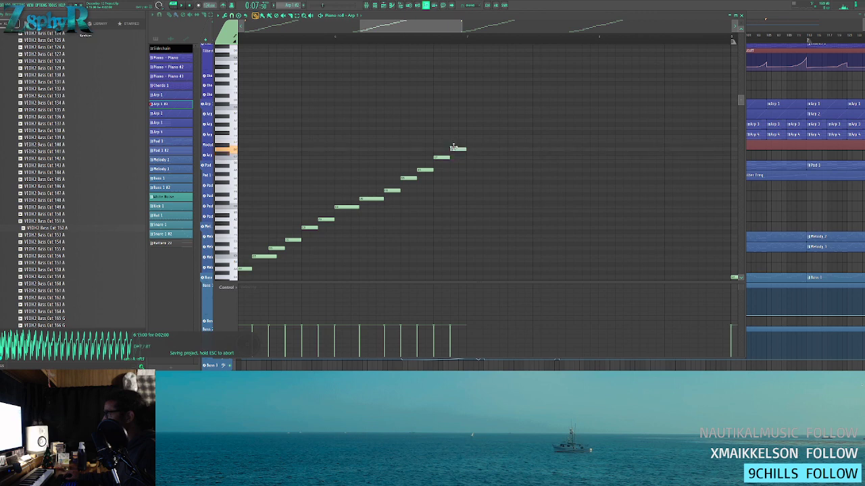
- Rework the Arp 1 run starting at bar 5 so its last four notes descend instead of continuing upward
drag(474, 149, 636, 124)
drag(374, 255, 428, 164)
click(442, 167)
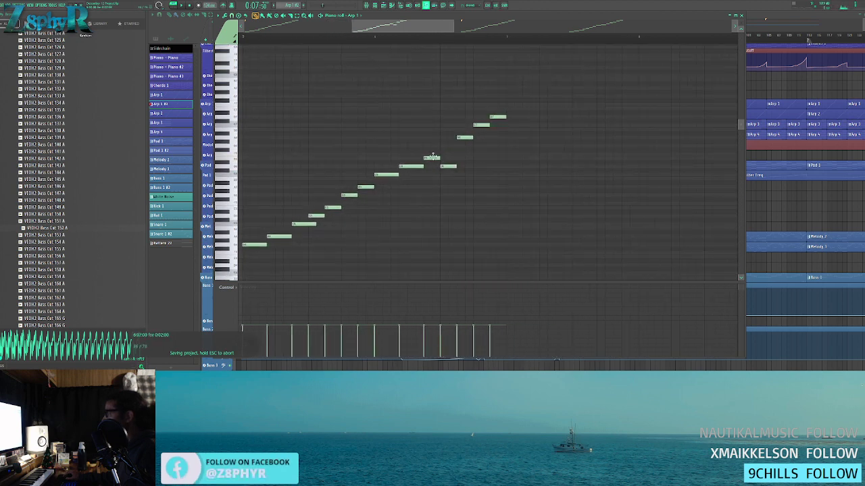
mouse_move(443, 164)
mouse_down()
mouse_move(399, 165)
mouse_move(460, 163)
mouse_up()
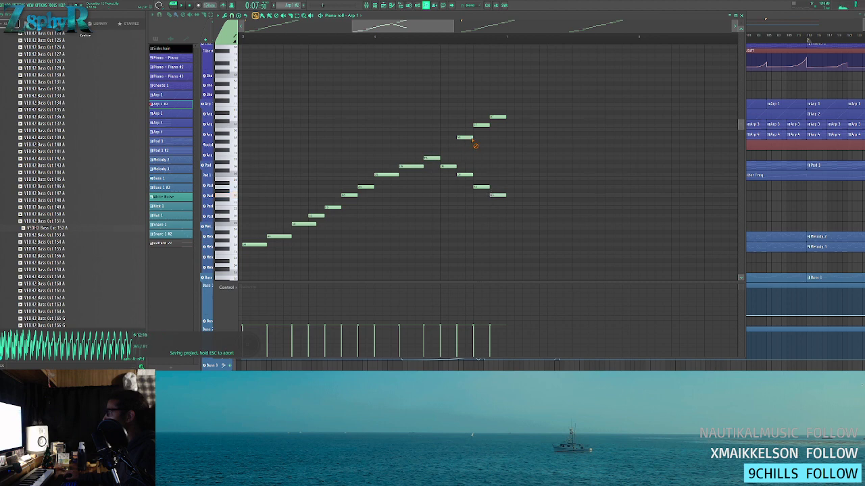
- Return to the playlist and play the arrangement from just before bar 33 to hear the edited arp
scroll(412, 120, down, 6)
key(F7)
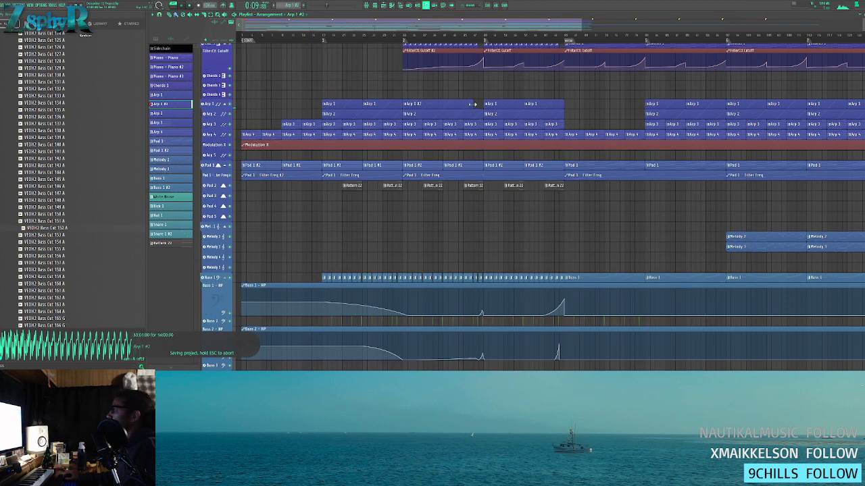
click(397, 37)
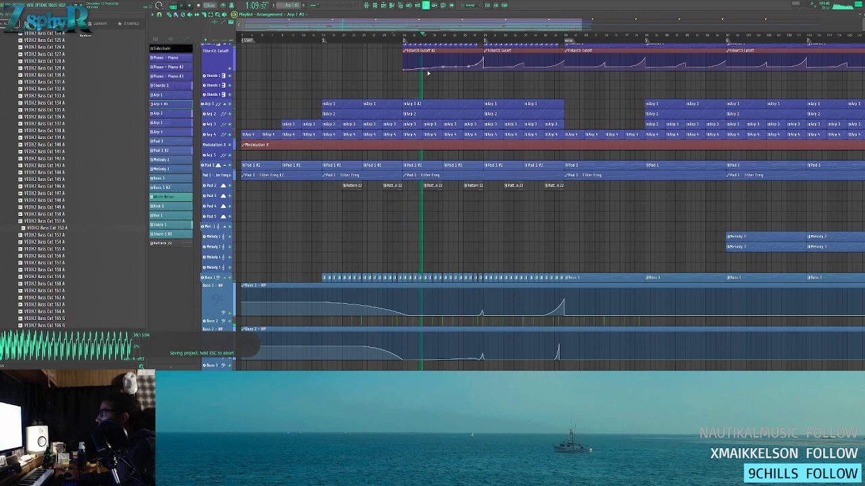
- Examine and compare the notes of the Arp 2 and Arp 1 patterns used from bar 33
scroll(435, 76, up, 4)
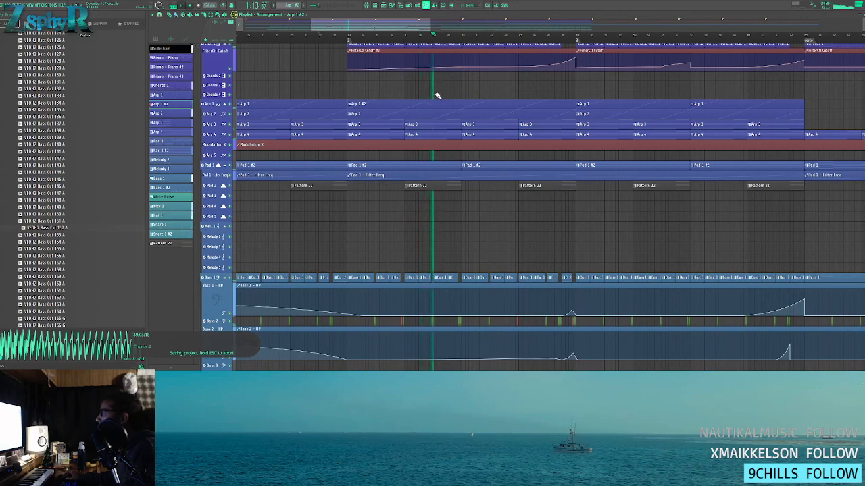
double_click(441, 116)
drag(549, 151, 702, 214)
key(Escape)
double_click(412, 106)
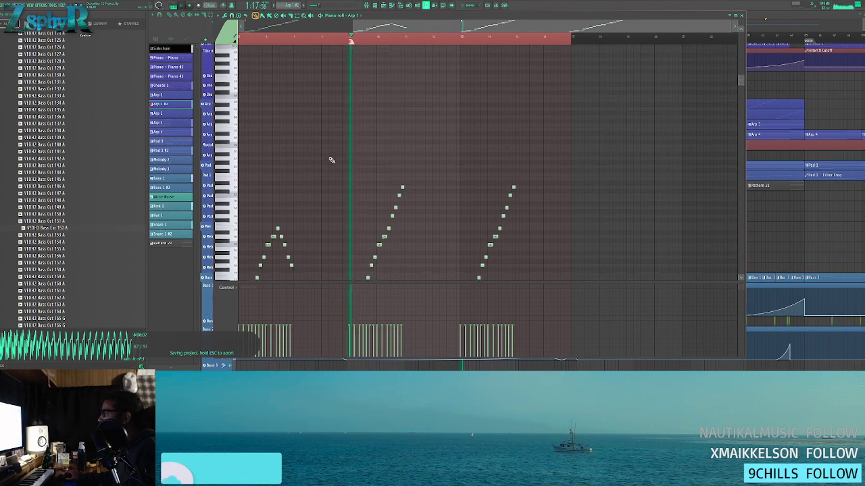
scroll(338, 158, up, 2)
drag(413, 250, 397, 203)
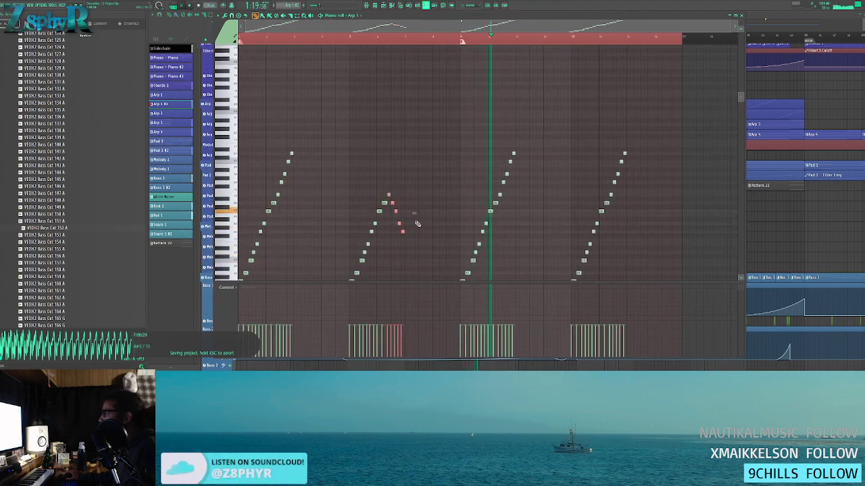
key(Escape)
double_click(442, 111)
drag(521, 136, 488, 138)
key(Escape)
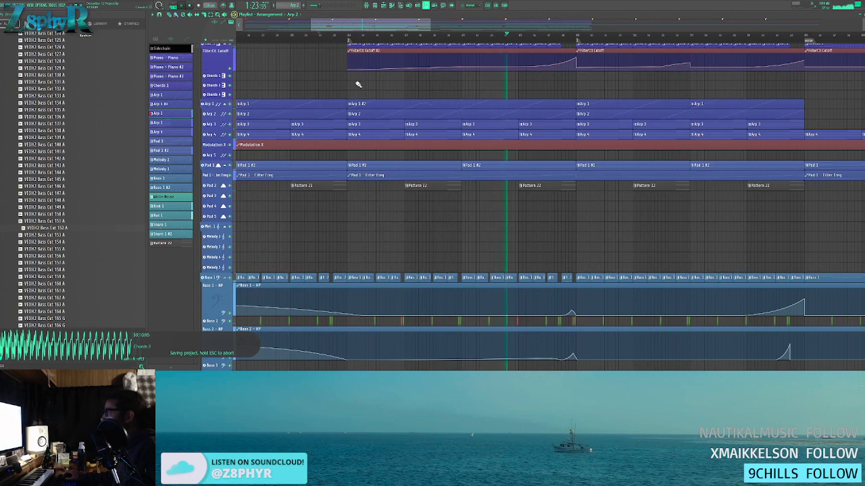
- Turn the Arp 2 clip starting at bar 33 into its own separate pattern and open its notes
click(350, 115)
click(372, 155)
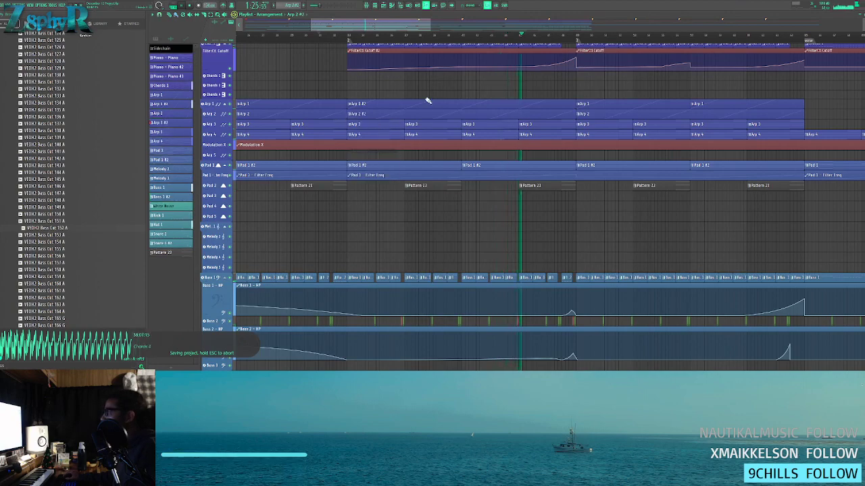
double_click(436, 116)
key(ctrl+b)
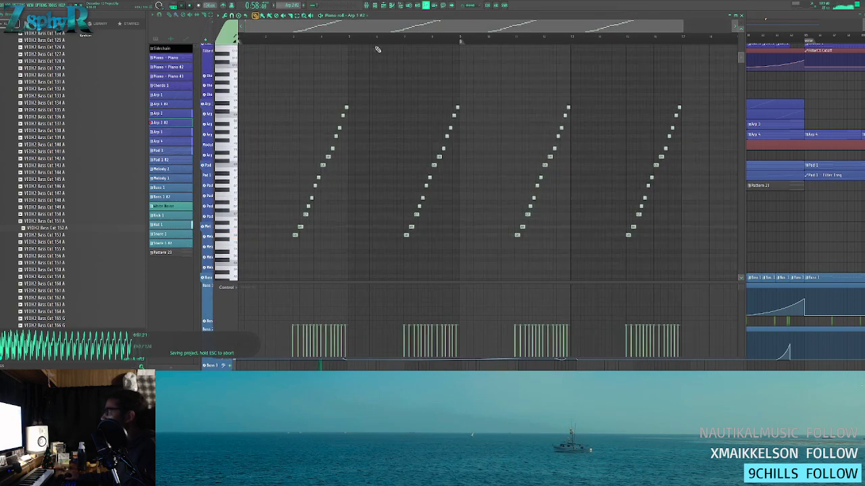
- Duplicate the last five notes of the Arp 2 run starting at bar 7, flipped to descend and raised two octaves near the run's end
scroll(406, 68, up, 2)
drag(468, 120, 435, 178)
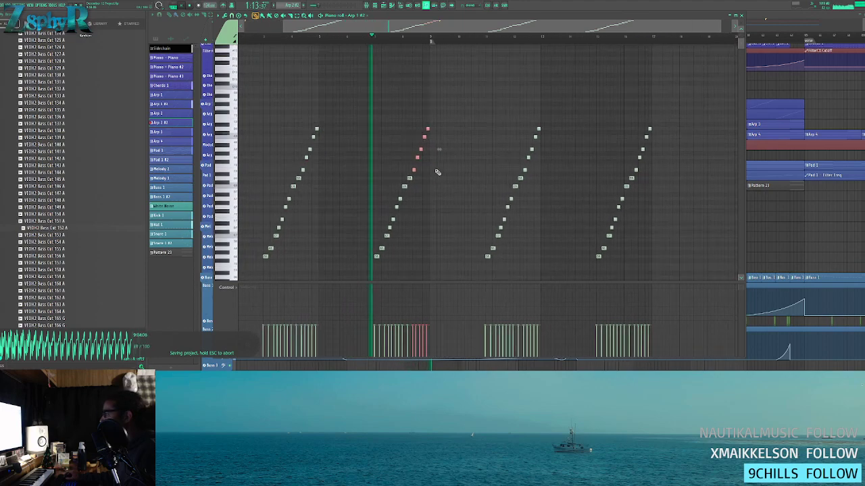
key(ctrl+v)
scroll(414, 188, down, 5)
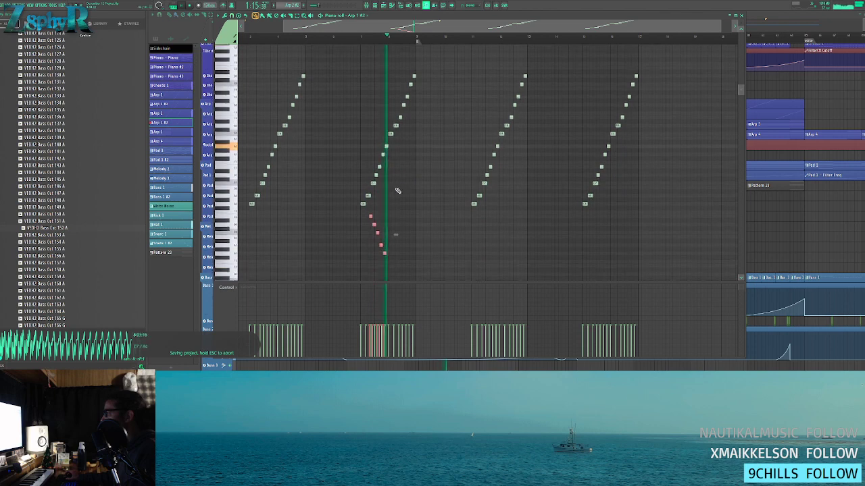
drag(372, 203, 408, 207)
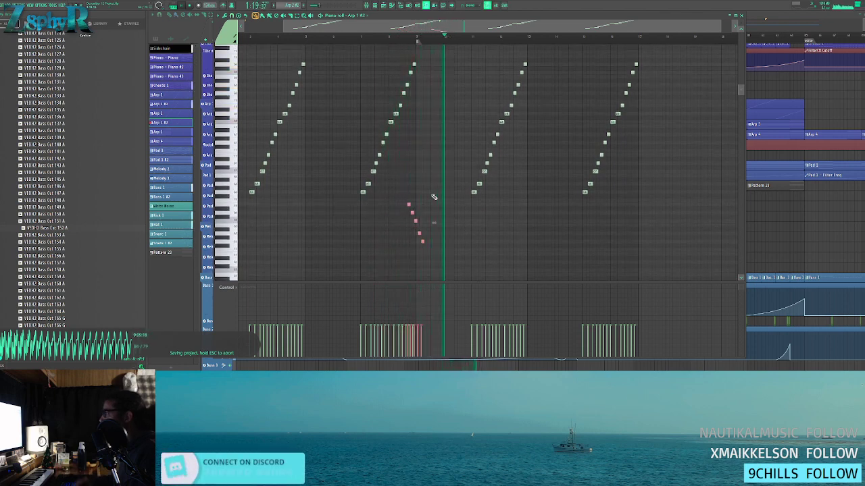
key(ctrl+Up)
key(ctrl+Up)
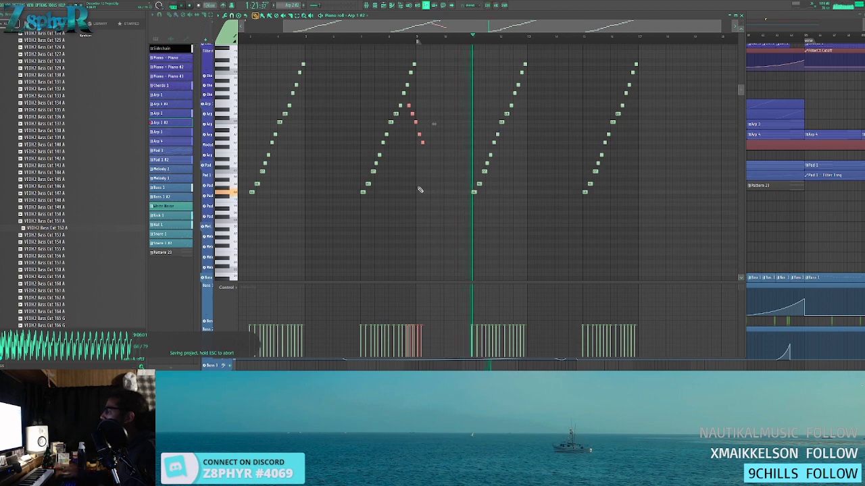
- Delete the run's original five ascending end notes so the descending copy replaces them, and select the descending notes
scroll(433, 196, up, 4)
right_click(431, 92)
right_click(420, 101)
right_click(411, 112)
right_click(401, 122)
right_click(392, 134)
drag(404, 127, 461, 170)
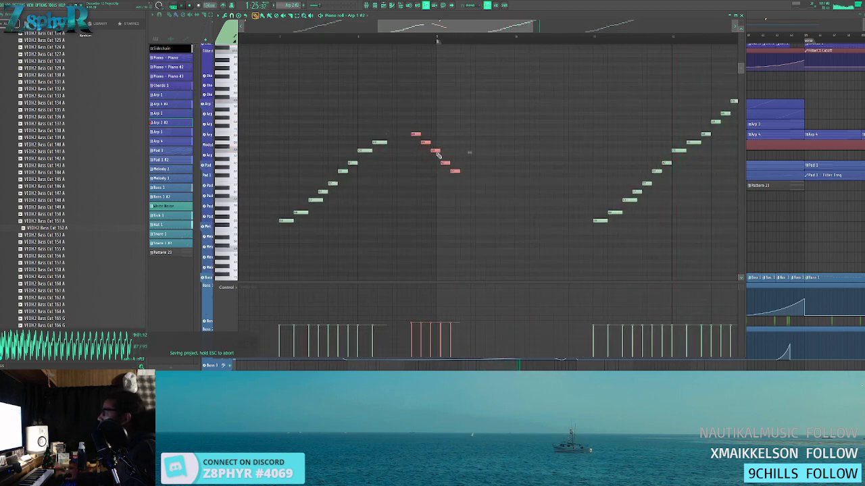
- Return to the playlist and move the point ending the long Bass 1 - HP slope back to the start of bar 33
key(F5)
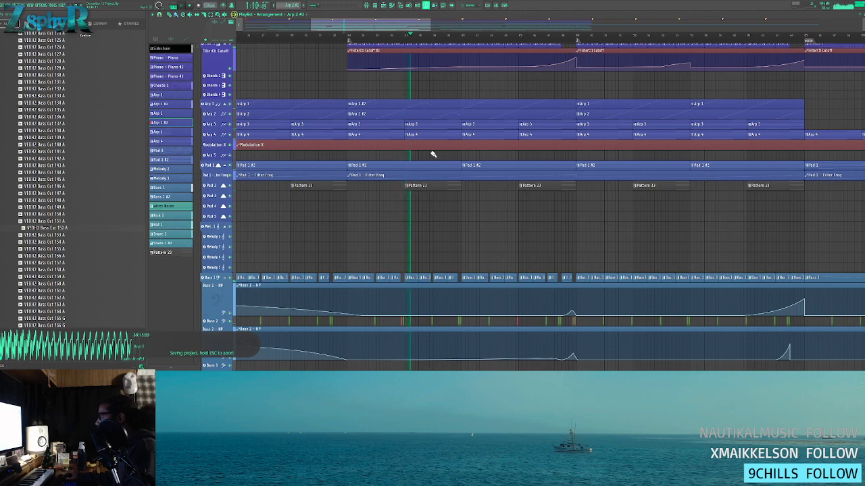
drag(409, 106, 547, 122)
scroll(570, 195, down, 3)
scroll(553, 189, down, 1)
drag(553, 188, 425, 128)
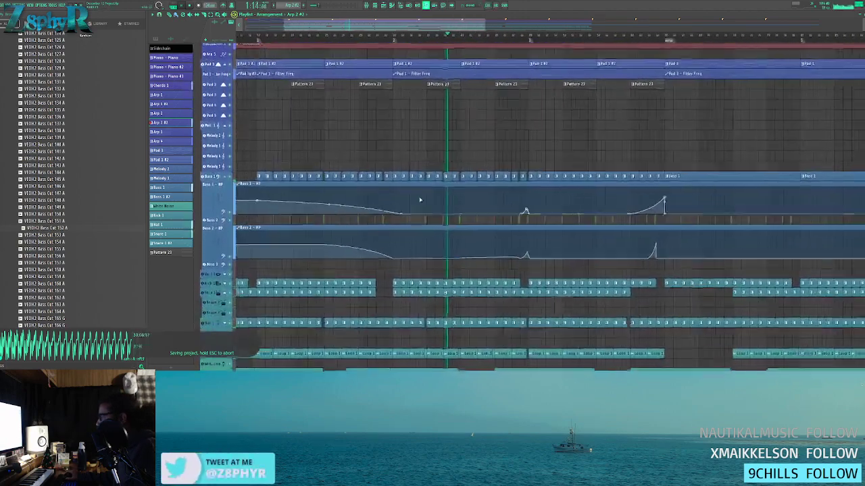
drag(396, 212, 386, 212)
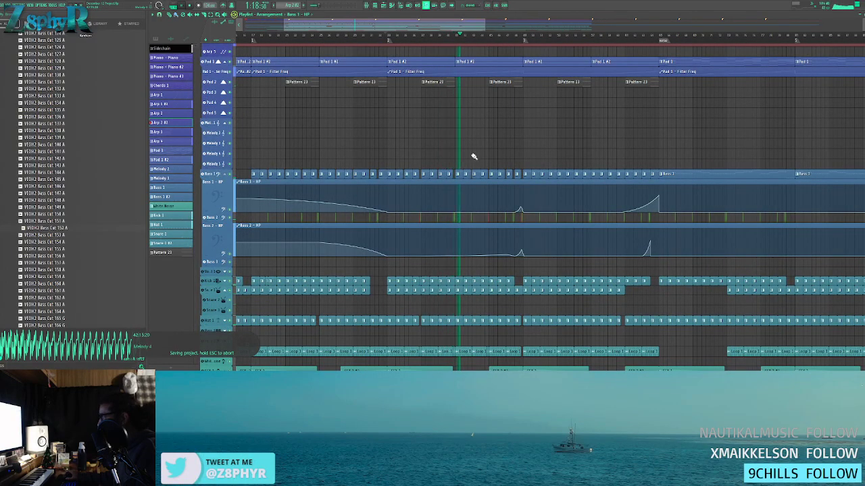
- Raise the low peaking band slightly in the EQ on the Bass 2 mixer track, then close the EQ and mixer
scroll(426, 139, up, 2)
click(367, 6)
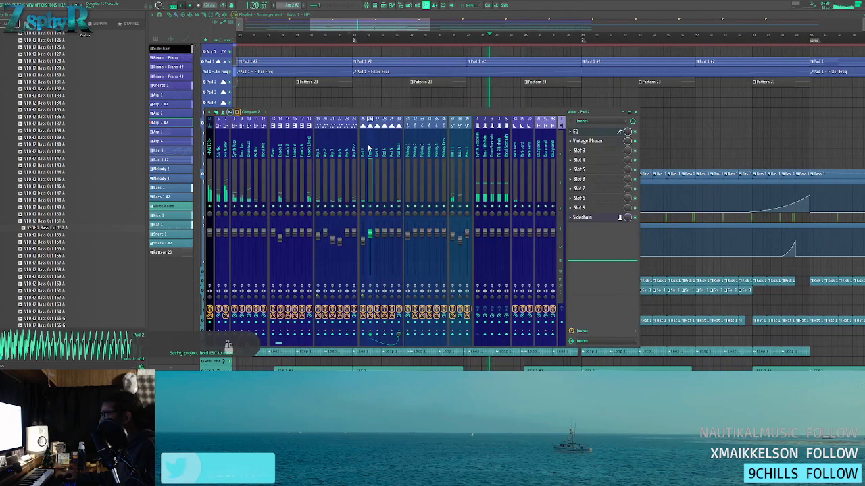
click(495, 142)
click(460, 150)
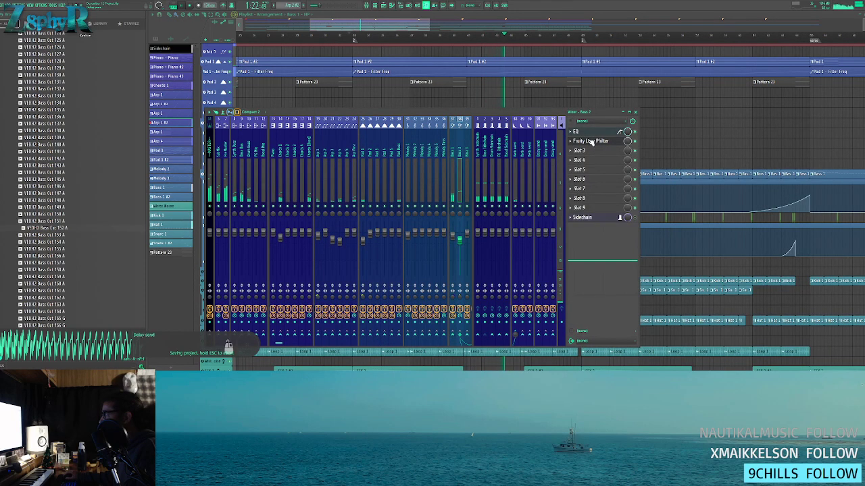
click(599, 132)
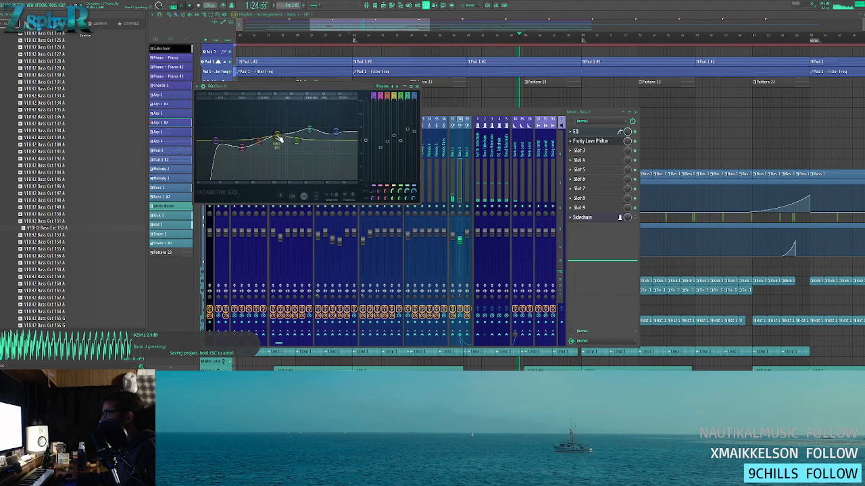
drag(242, 147, 242, 148)
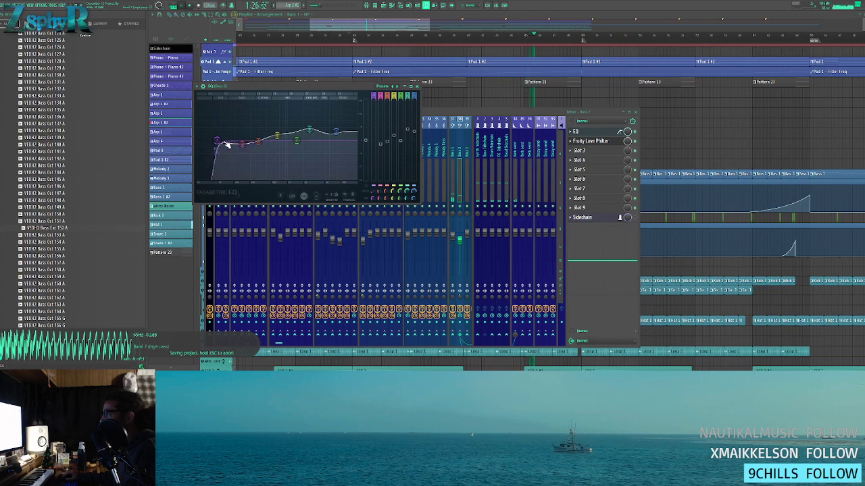
click(417, 88)
key(F9)
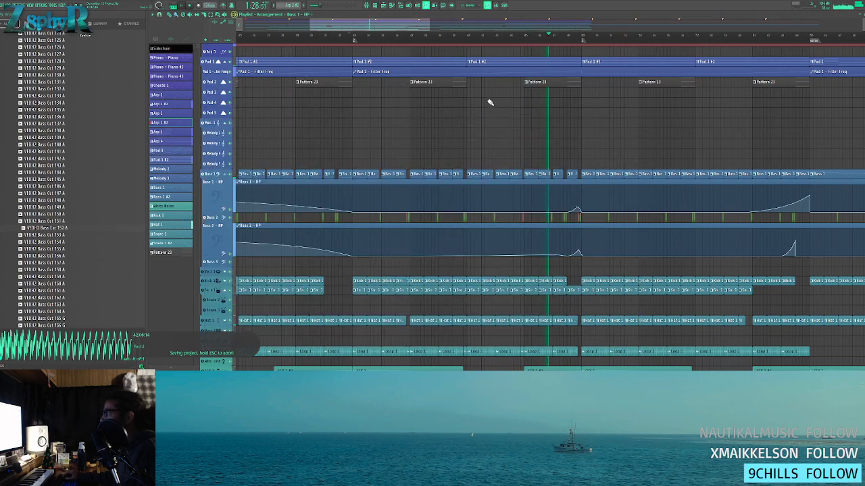
- Lower the Bass 2 - HP automation point ahead of the rise into bar 49
drag(530, 201, 456, 190)
drag(483, 245, 482, 248)
scroll(497, 160, up, 5)
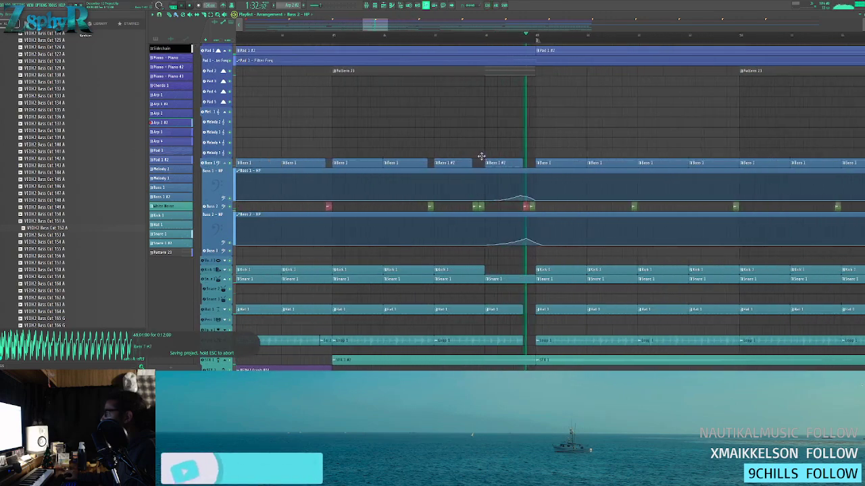
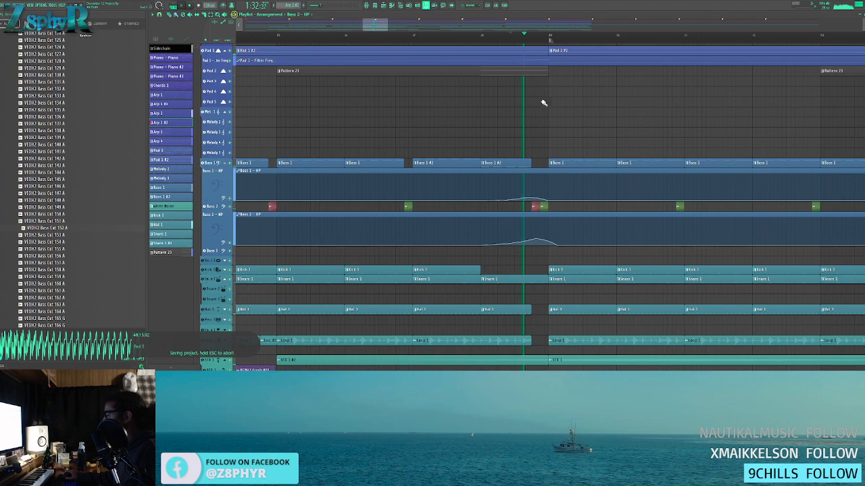
- Copy the two Crash 002 clips on the SFX 2 track from bar 37 to bar 53
drag(553, 118, 459, 110)
scroll(464, 129, down, 4)
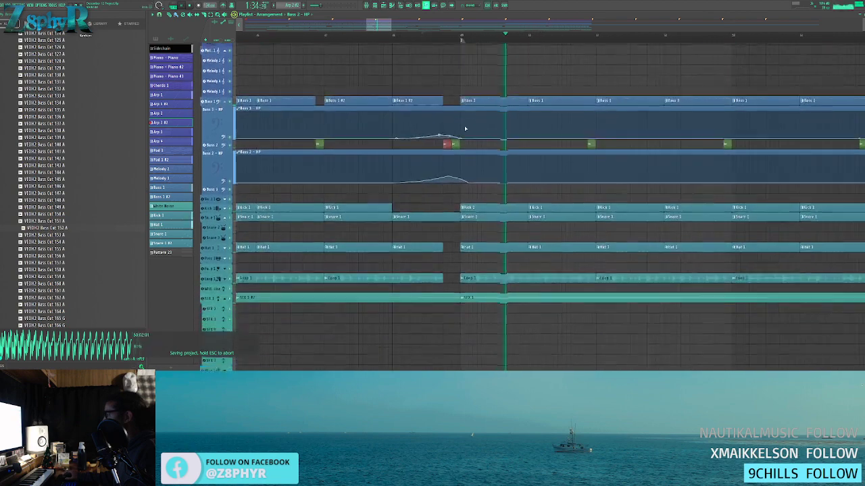
scroll(464, 118, down, 4)
scroll(459, 84, down, 4)
scroll(465, 88, down, 4)
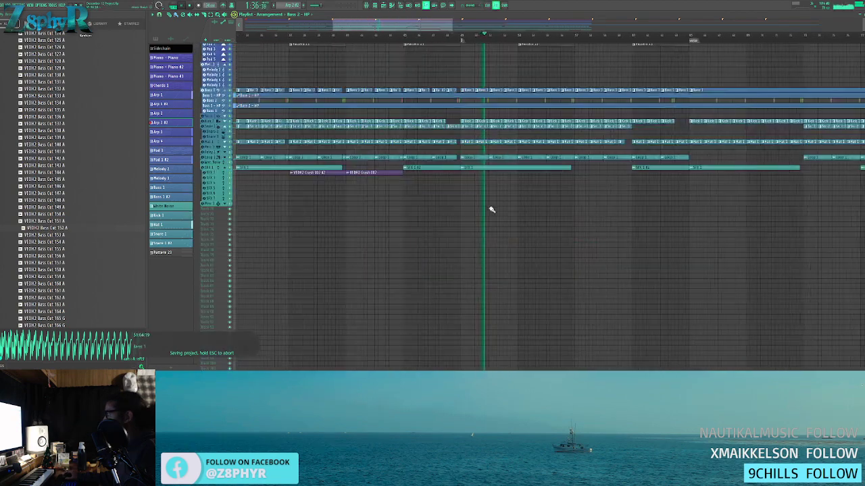
drag(424, 181, 562, 181)
scroll(585, 198, up, 4)
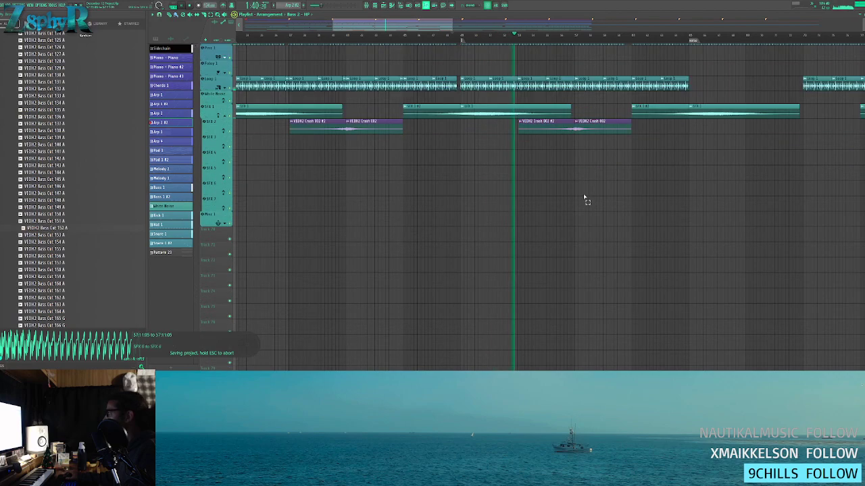
- Leave a gap in the Bass 1 clips just before bar 65 and lower the Bass 1 - HP automation peak there
scroll(585, 193, up, 6)
scroll(499, 184, up, 4)
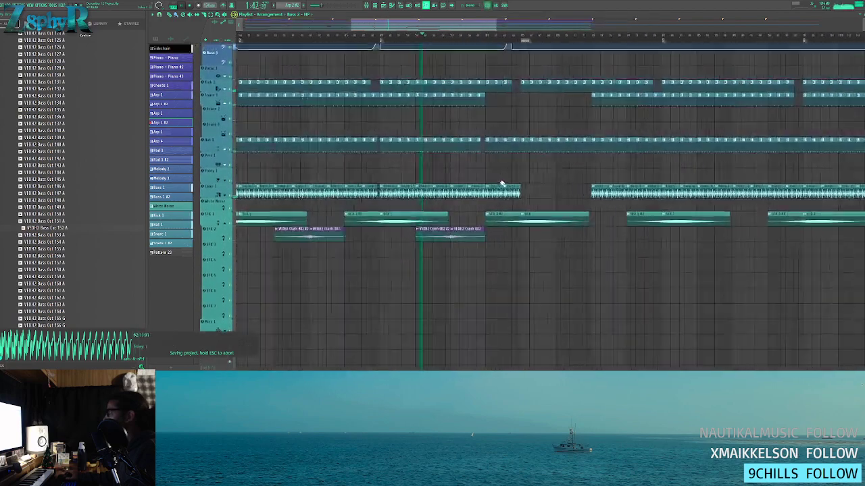
scroll(504, 191, up, 4)
scroll(493, 193, up, 4)
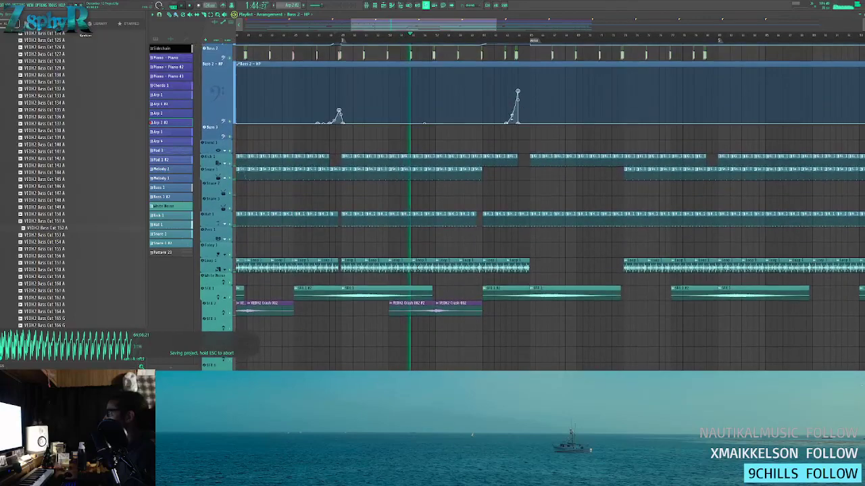
scroll(526, 163, up, 3)
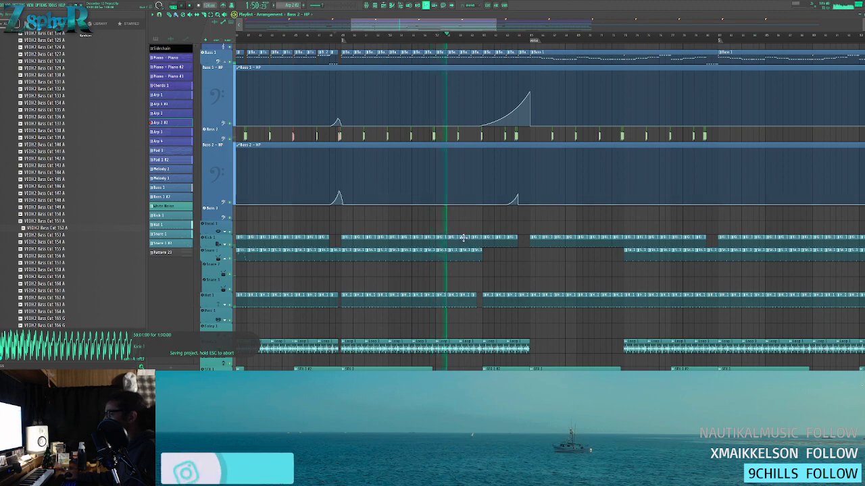
scroll(456, 233, up, 2)
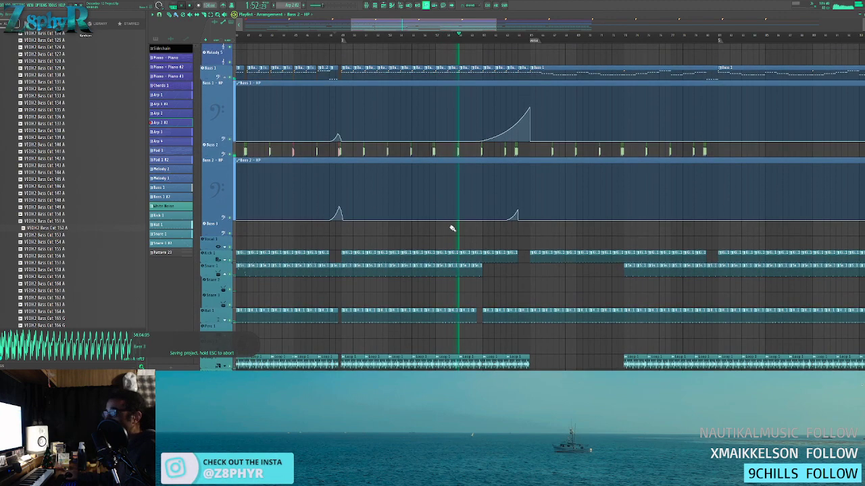
scroll(476, 221, up, 5)
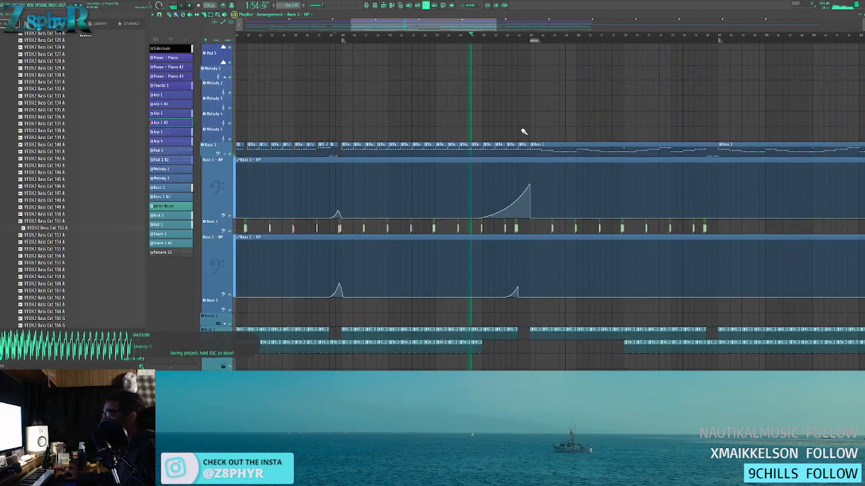
scroll(526, 138, up, 1)
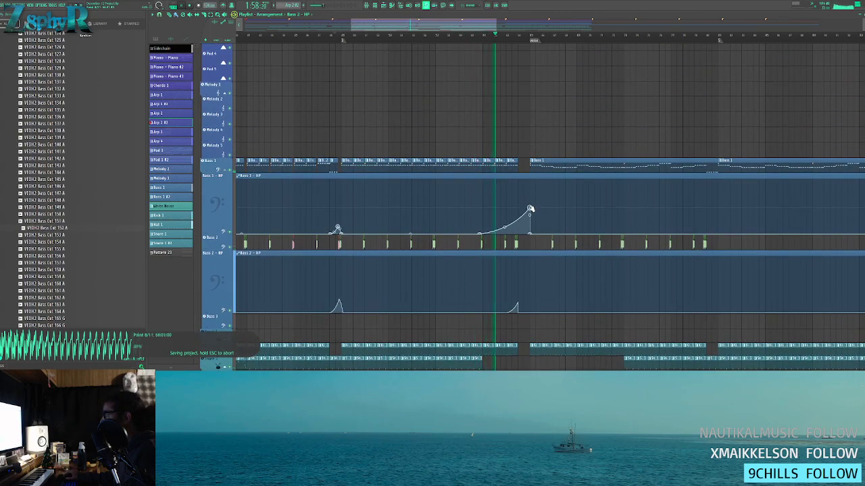
scroll(534, 148, down, 5)
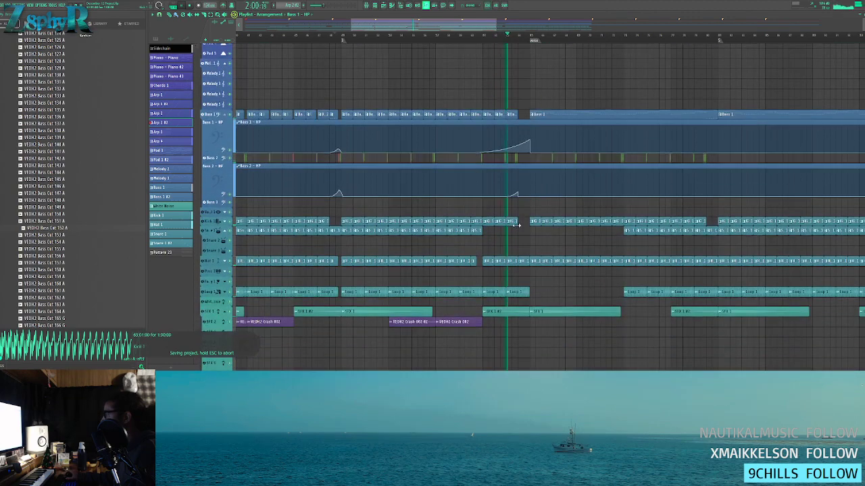
- Unfold the Kick track group and trim the last Loop 1 clip to leave a short gap before bar 65
scroll(519, 226, down, 1)
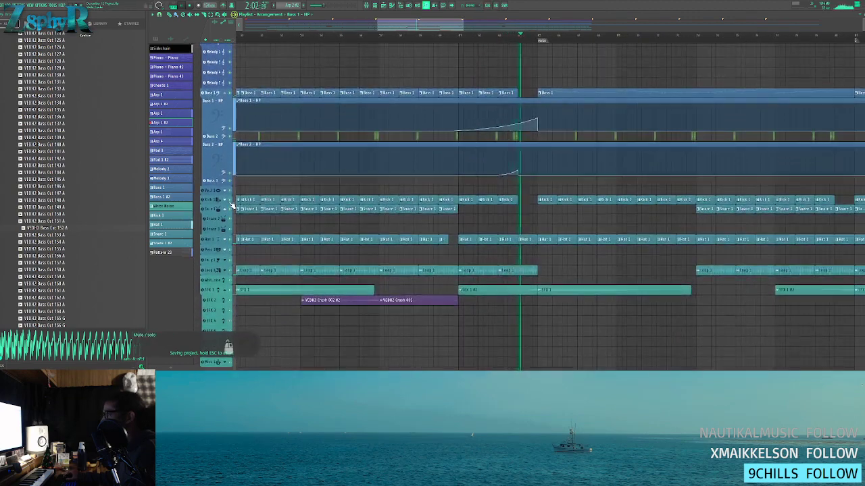
click(230, 200)
click(225, 200)
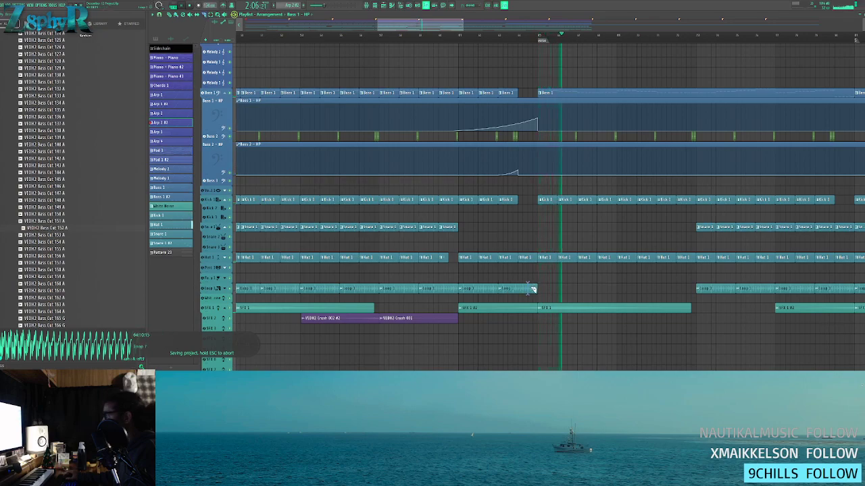
scroll(472, 279, down, 2)
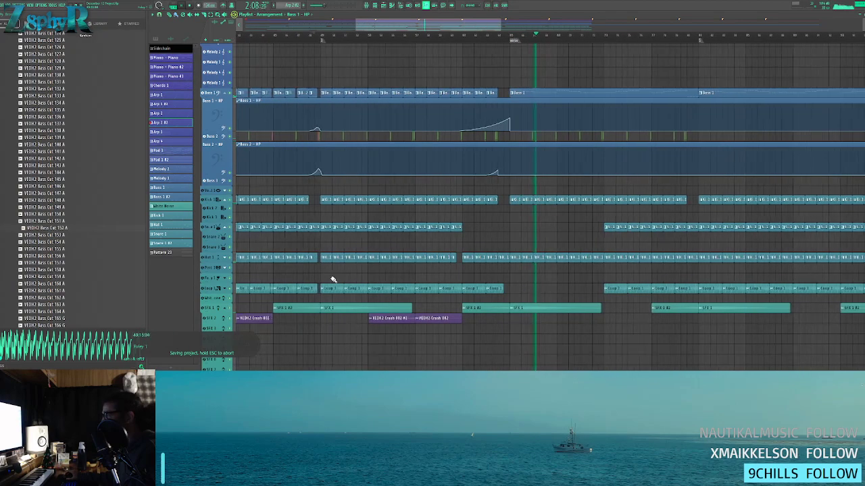
drag(331, 280, 467, 259)
drag(374, 256, 424, 251)
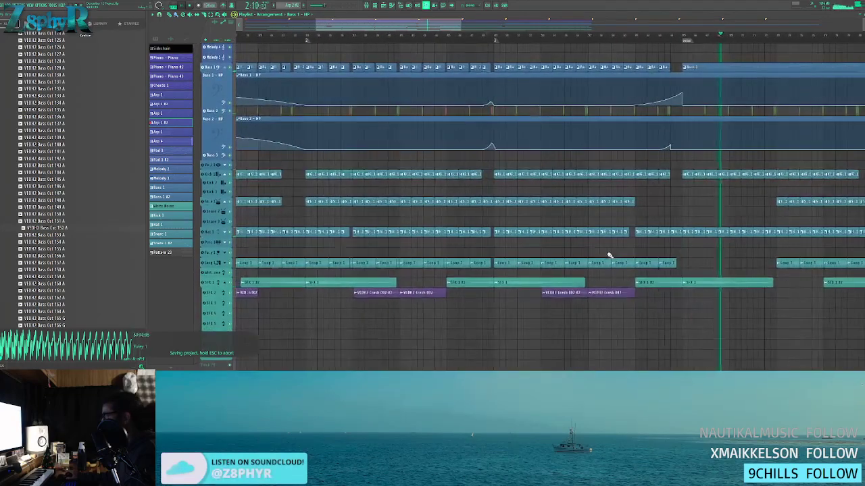
- Rework the Loop 1 clips so they run continuously up to bars 49 and 65, filling the short gaps
drag(558, 248, 616, 245)
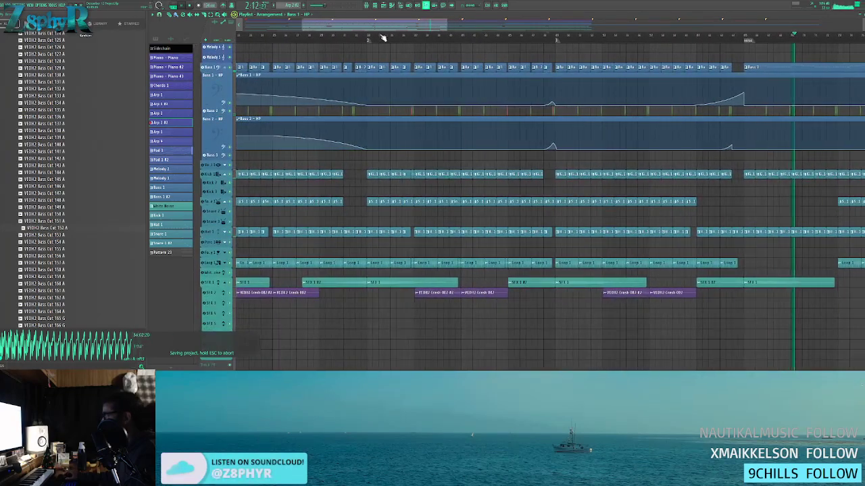
scroll(419, 224, up, 3)
drag(418, 254, 365, 234)
key(ctrl+d)
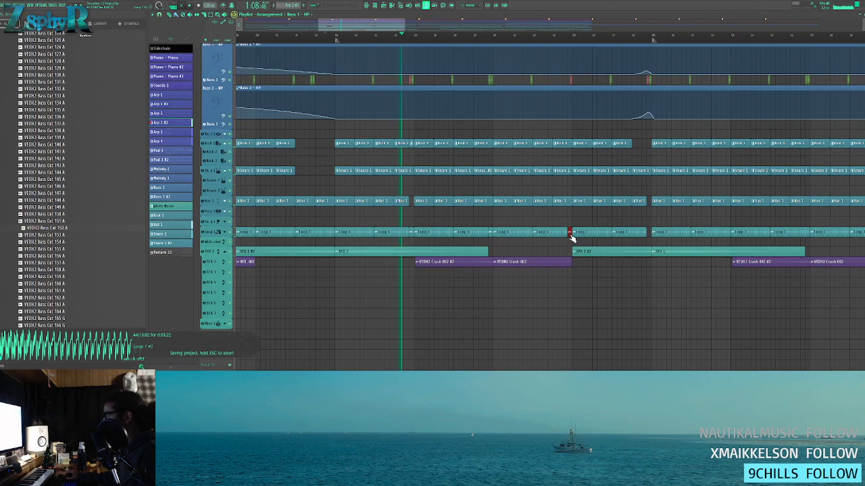
scroll(571, 236, up, 4)
drag(575, 233, 529, 236)
scroll(777, 246, down, 4)
scroll(506, 225, down, 4)
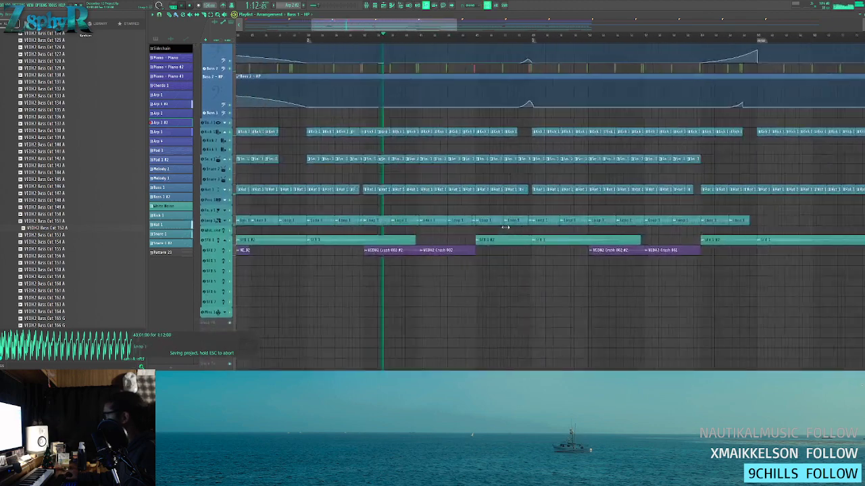
mouse_move(616, 221)
mouse_down()
mouse_move(417, 221)
mouse_move(530, 230)
mouse_move(514, 229)
mouse_up()
ctrl+click(503, 207)
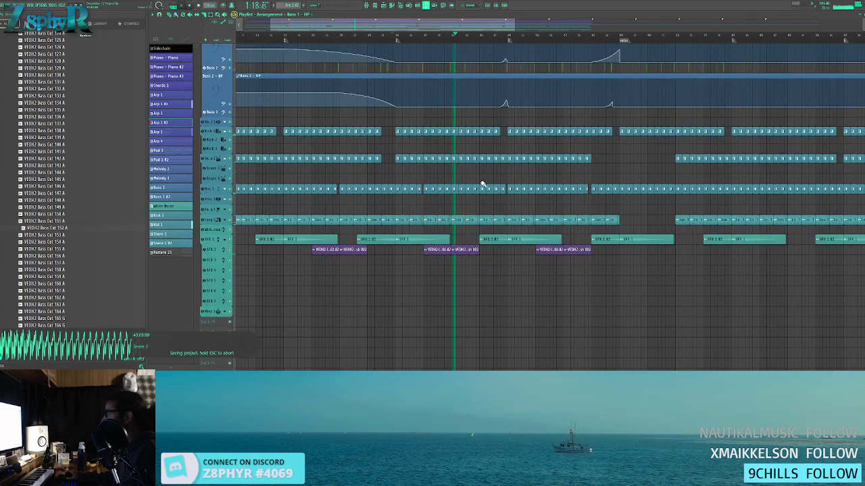
- Replace the Snare 1 clip just before bar 57 with the Snare 1 #2 fill pattern
scroll(479, 182, up, 4)
scroll(477, 181, up, 4)
scroll(475, 180, down, 2)
scroll(455, 172, down, 2)
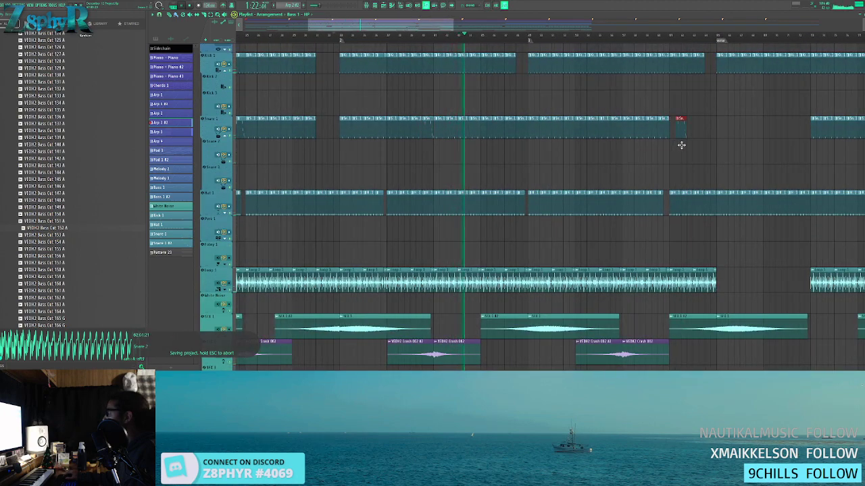
right_click(615, 128)
click(620, 132)
- Add Fruity Love Philter after the EQ in the Kick 1 mixer track's effect chain
click(366, 6)
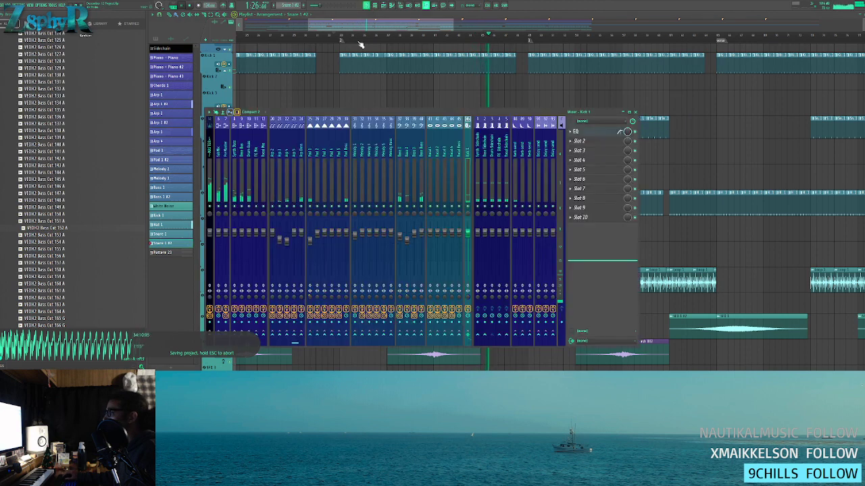
scroll(445, 167, right, 5)
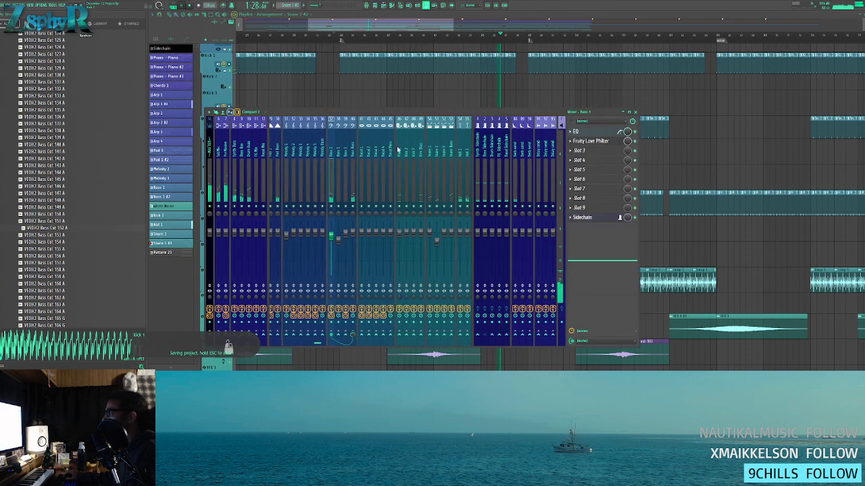
click(618, 131)
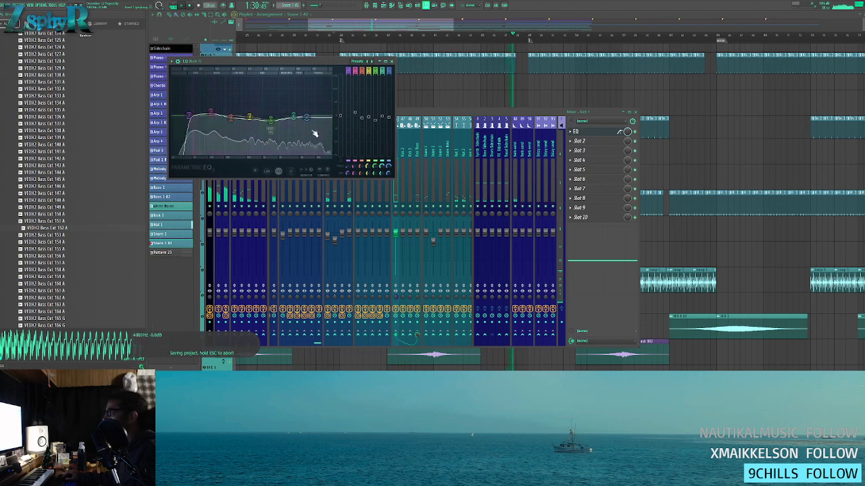
click(589, 142)
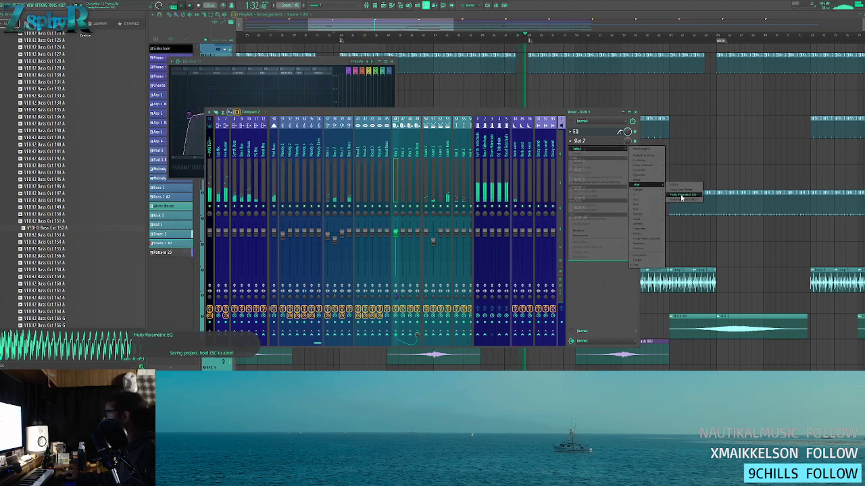
click(680, 196)
drag(654, 162, 591, 140)
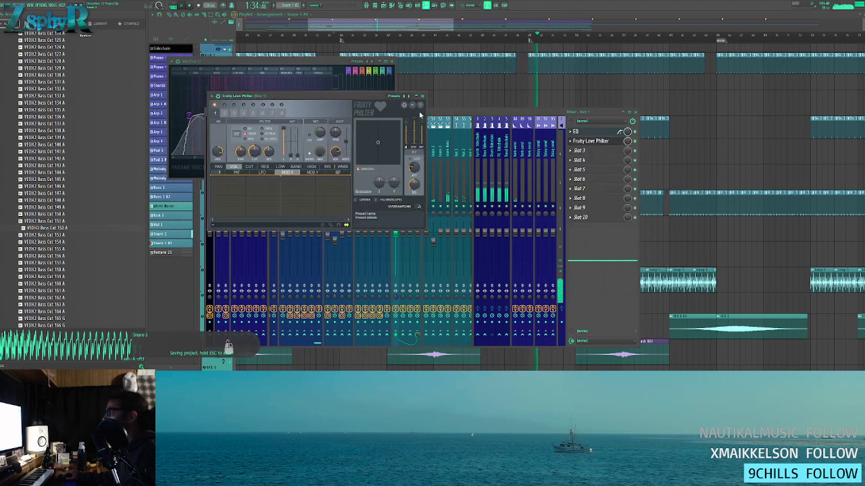
- Load the Simple highpass preset in the Kick 1 Fruity Love Philter
click(408, 99)
mouse_move(415, 102)
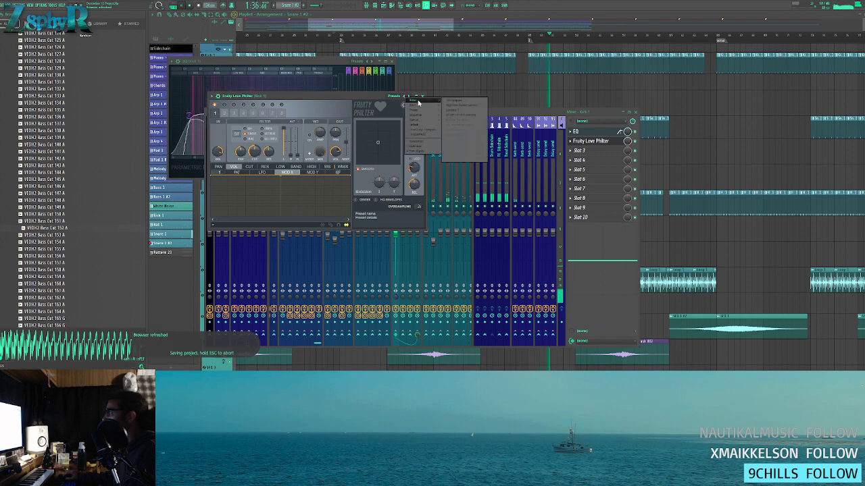
click(475, 144)
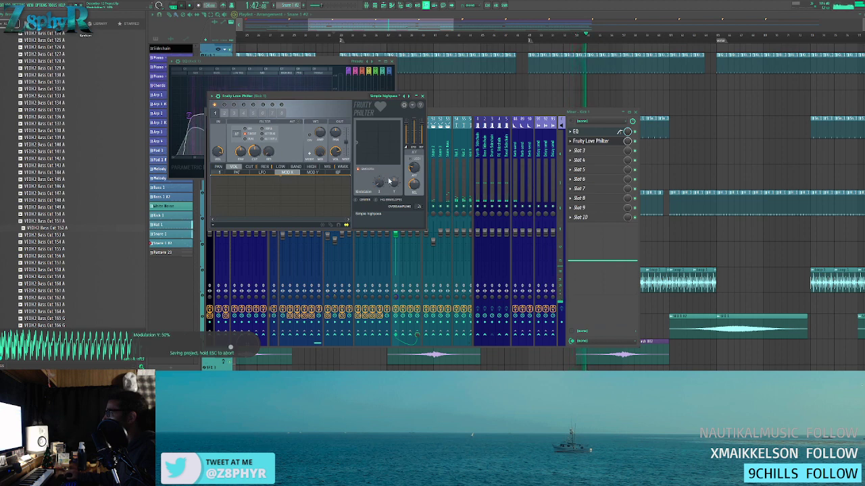
click(632, 139)
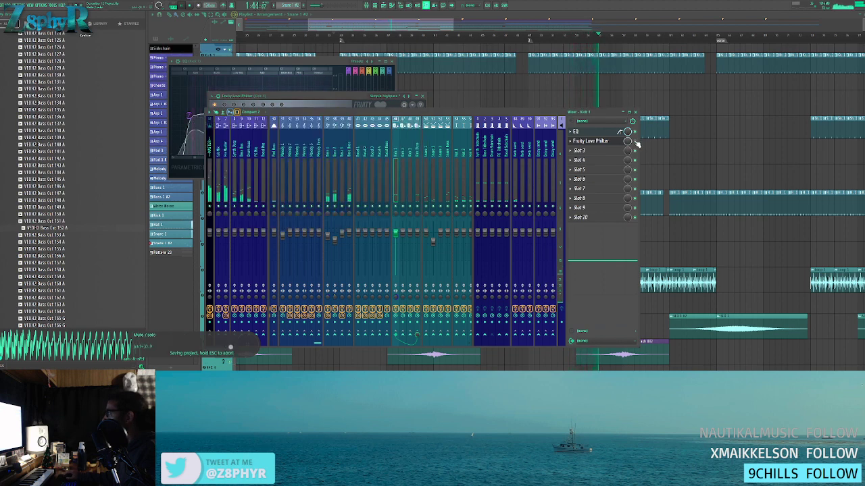
click(319, 94)
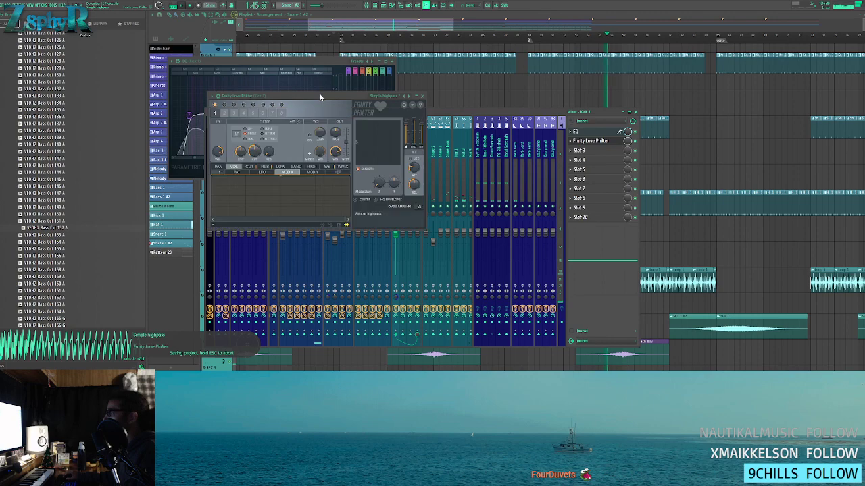
- Create an automation clip for the Kick 1 filter's Modulation X and close the plugin and mixer windows
right_click(376, 182)
click(405, 228)
click(422, 97)
click(421, 96)
click(424, 96)
click(391, 61)
key(F9)
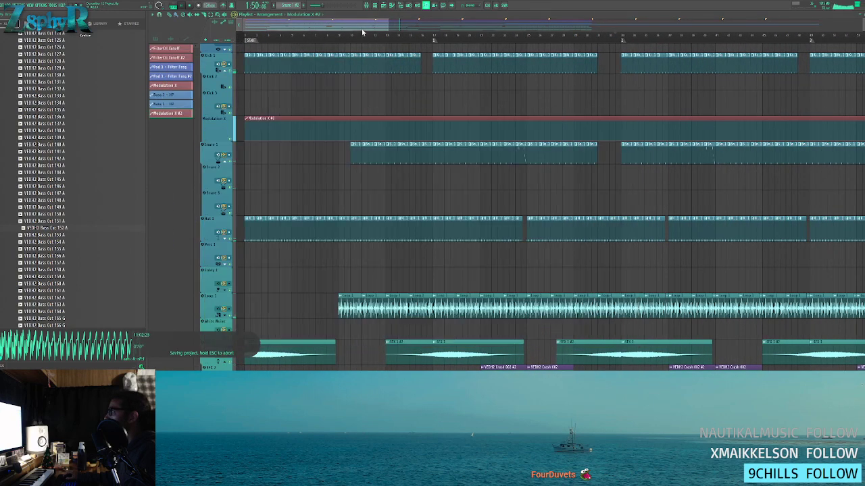
- Rename the new Modulation X automation clip as Kick 1 - HP, give it the kick track's teal colour, and save the project
right_click(225, 126)
click(258, 137)
key(ctrl+s)
- Shape the Kick 1 - HP automation to rise from bar 61, peak around bar 64 and drop back at bar 65
scroll(227, 126, up, 2)
scroll(442, 120, down, 4)
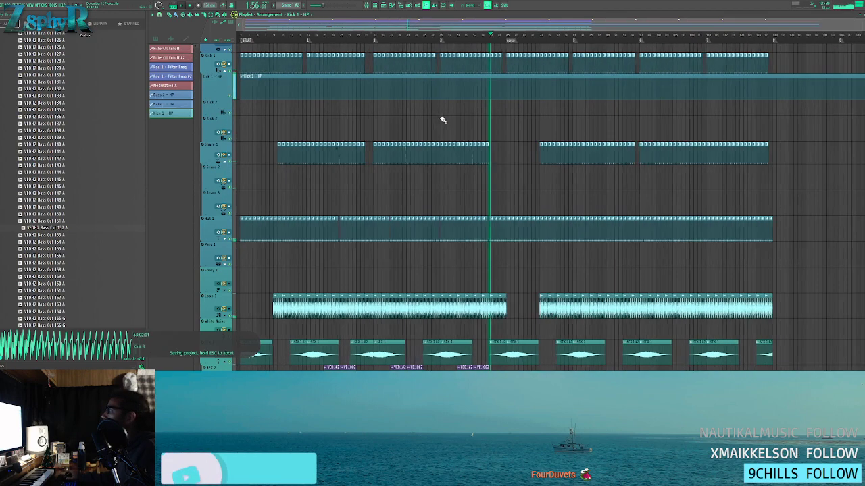
scroll(442, 119, down, 3)
scroll(414, 101, up, 3)
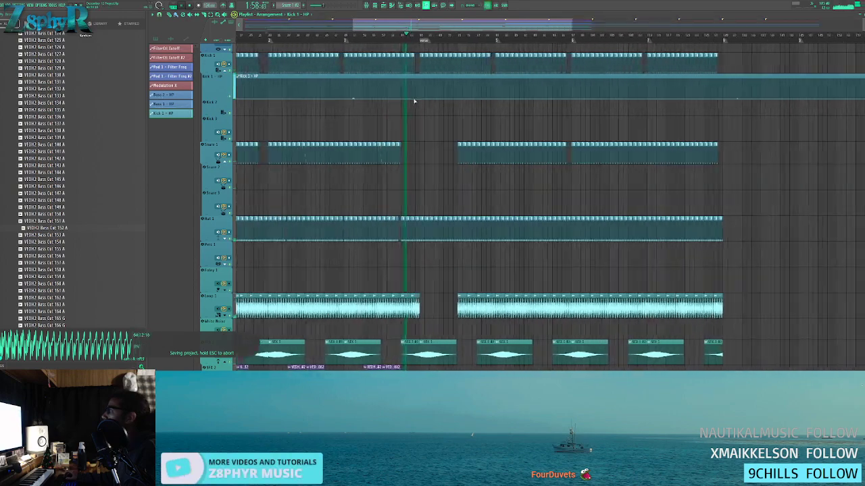
scroll(414, 101, up, 2)
scroll(416, 95, up, 1)
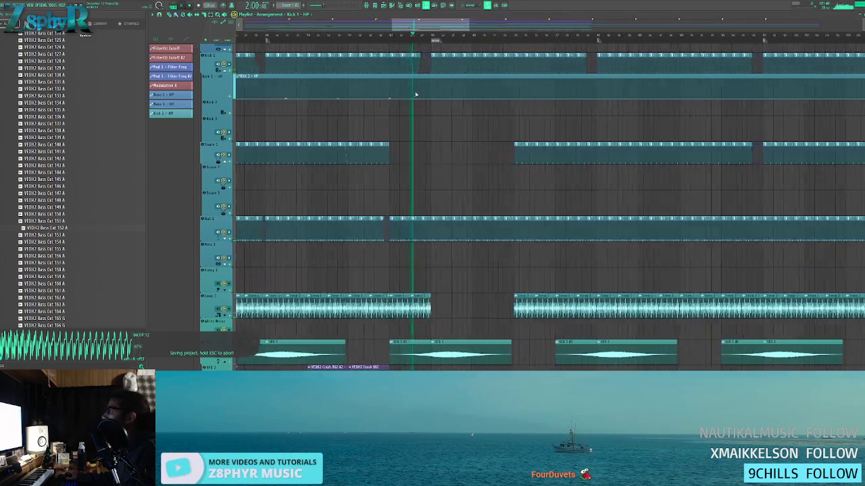
scroll(416, 95, up, 2)
right_click(434, 94)
drag(445, 94, 453, 99)
- Play the arrangement from bar 61 and review the drum, SFX, pad and bass tracks around bar 65
click(367, 40)
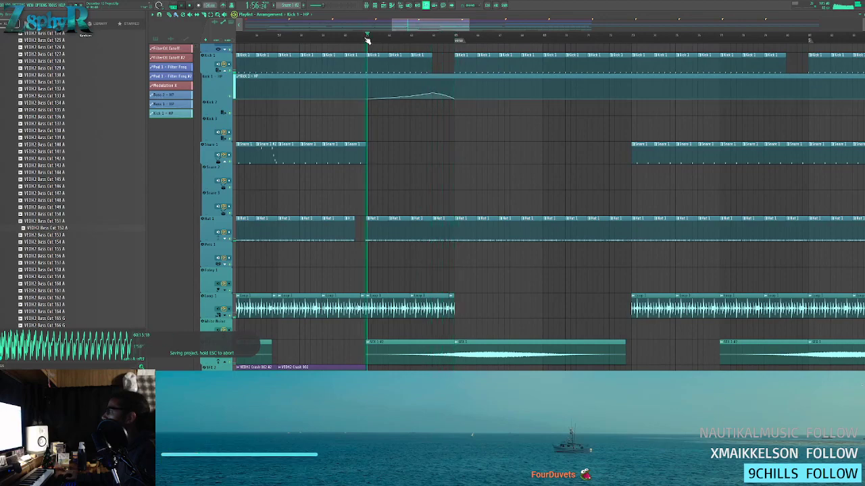
scroll(500, 108, down, 5)
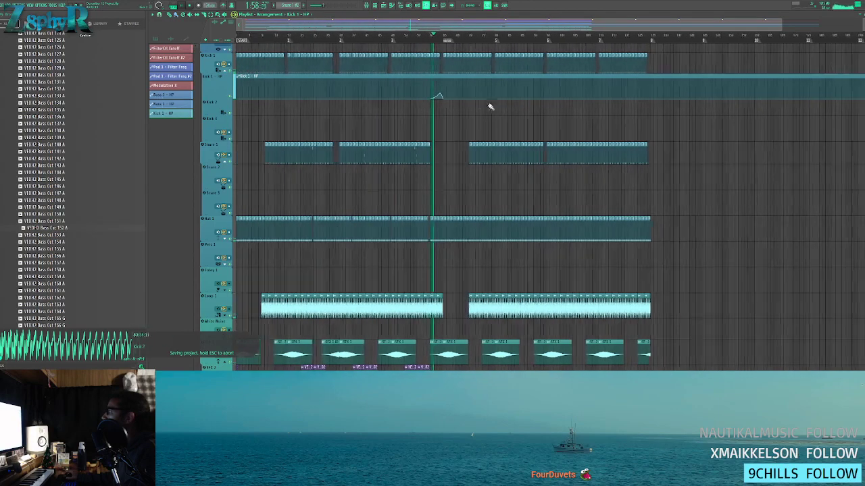
scroll(430, 120, down, 6)
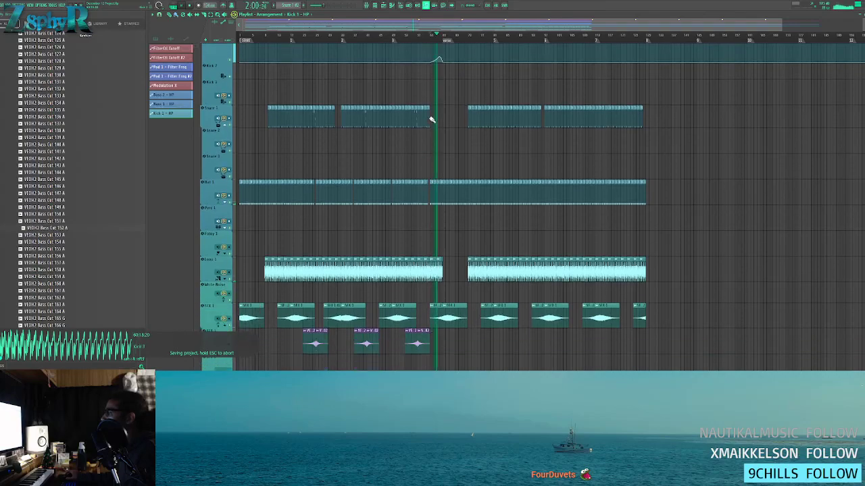
scroll(432, 124, up, 4)
scroll(446, 172, up, 1)
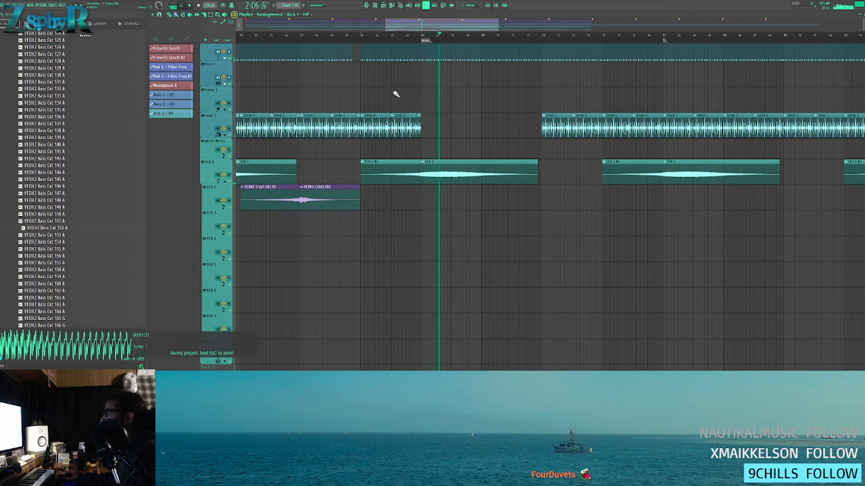
scroll(436, 101, down, 5)
scroll(435, 108, up, 5)
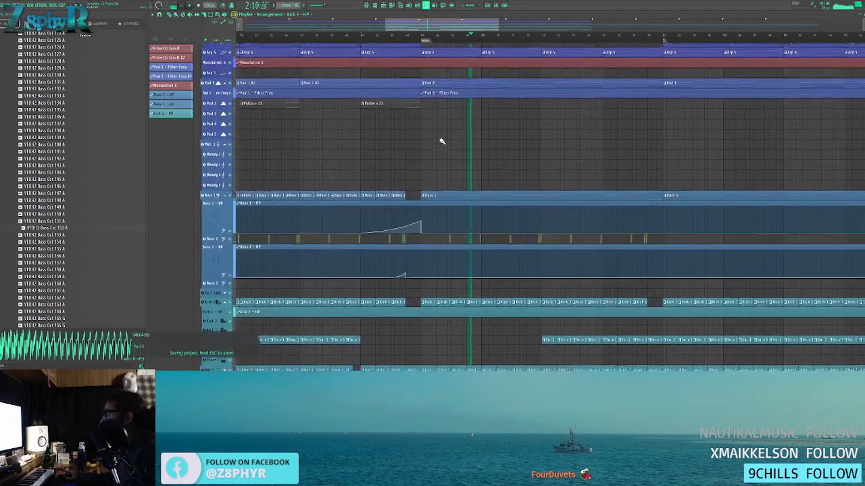
scroll(440, 140, down, 1)
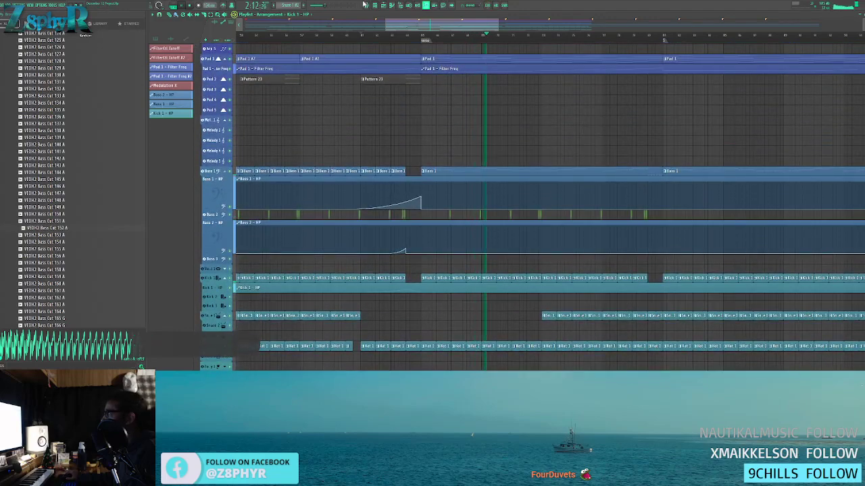
- Set the Bass 2 mixer volume to 70% and check its EQ and Fruity Love Philter settings
click(364, 5)
drag(333, 236, 338, 252)
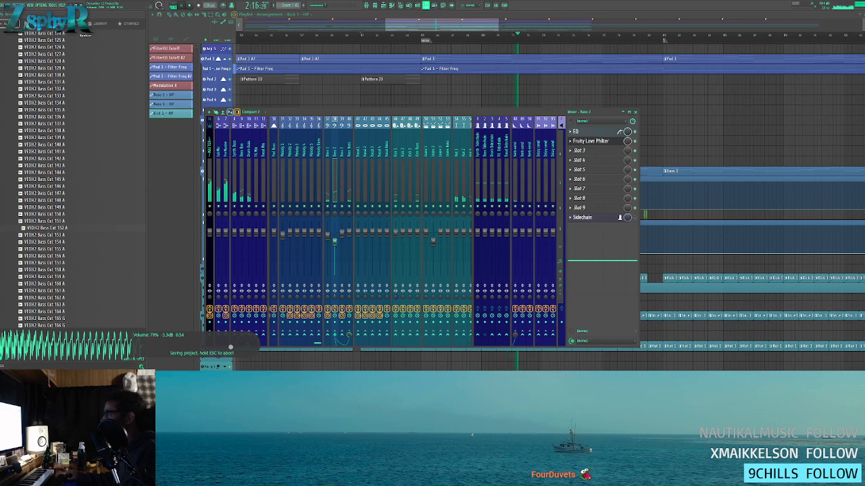
click(599, 135)
click(599, 134)
click(598, 135)
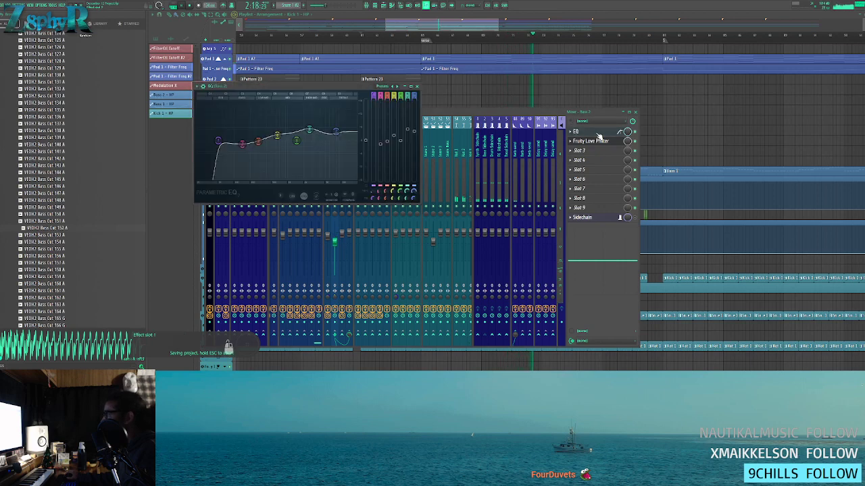
click(598, 134)
click(595, 140)
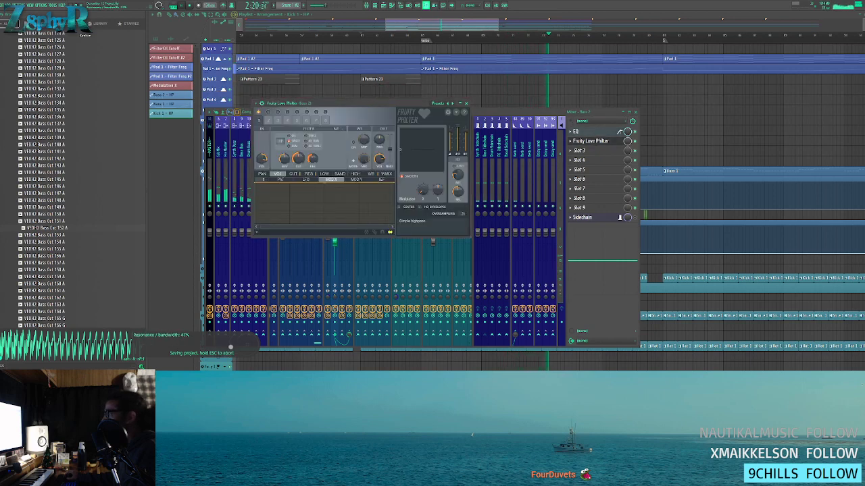
click(466, 103)
click(636, 112)
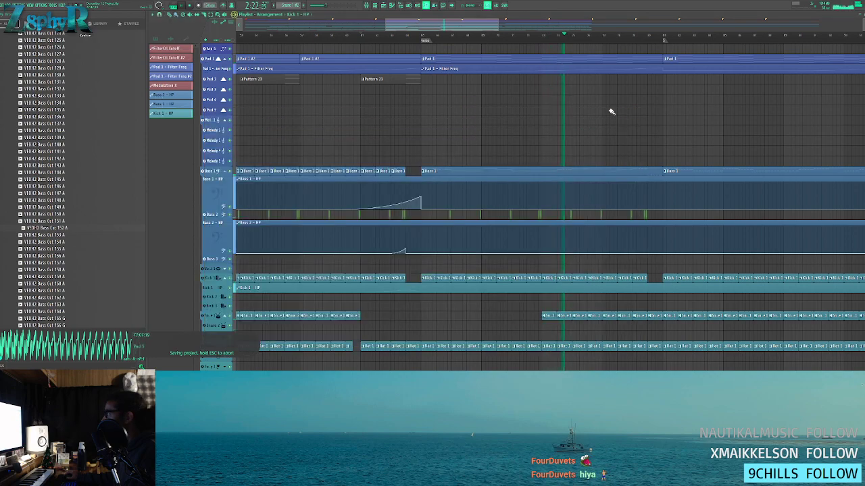
- Rename the Arp 4 playlist track as Arp 4 - LP and save the project
scroll(548, 106, down, 5)
scroll(535, 103, down, 4)
drag(266, 91, 313, 112)
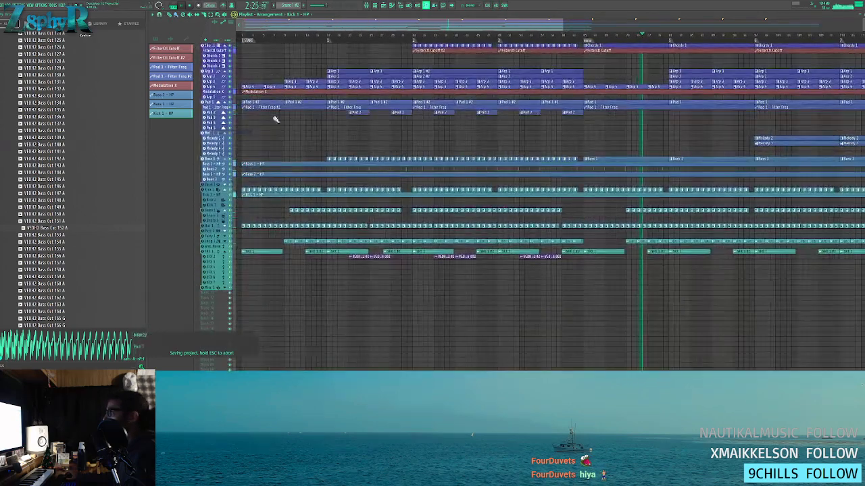
middle_click(216, 92)
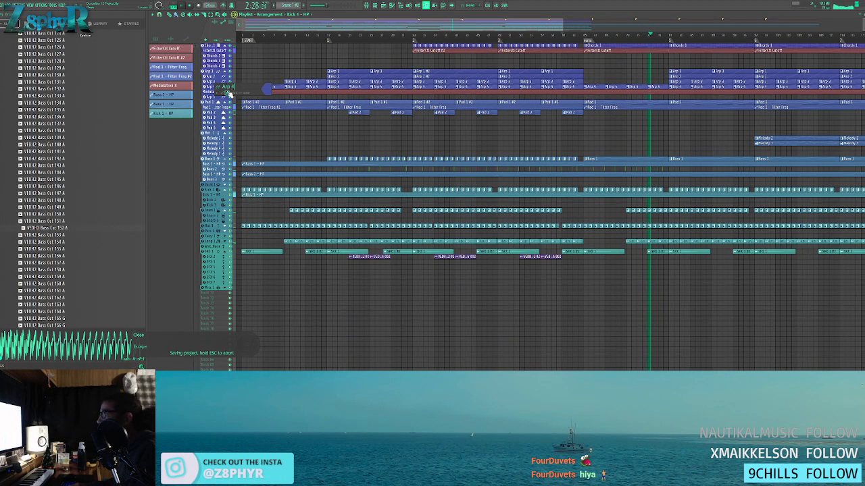
text(Arp 4 - LP)
key(Return)
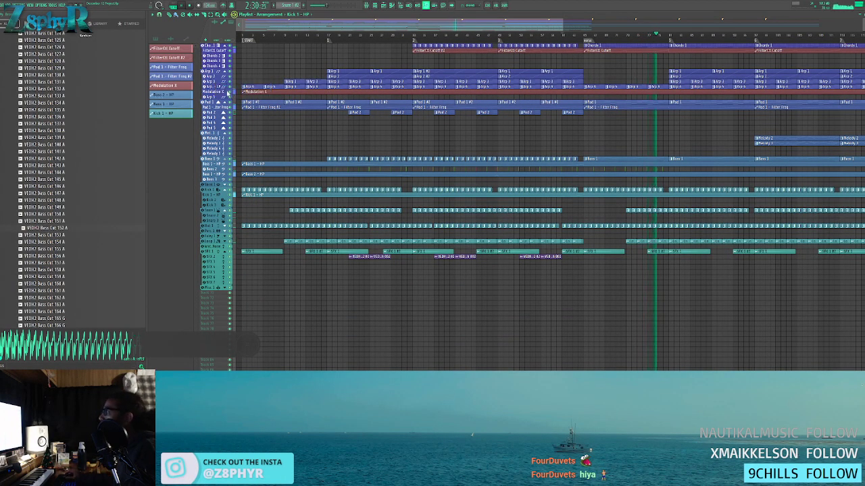
key(ctrl+s)
- Colour the Modulation X clip purple and add an automation dip that bottoms out at bar 65 and recovers by about bar 73
scroll(226, 106, up, 4)
scroll(222, 112, up, 3)
drag(210, 116, 241, 124)
click(552, 38)
right_click(561, 124)
right_click(583, 131)
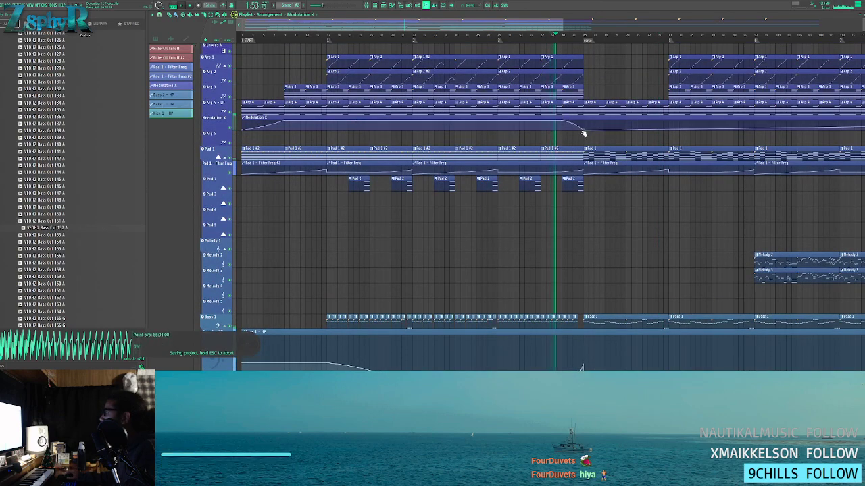
right_click(616, 119)
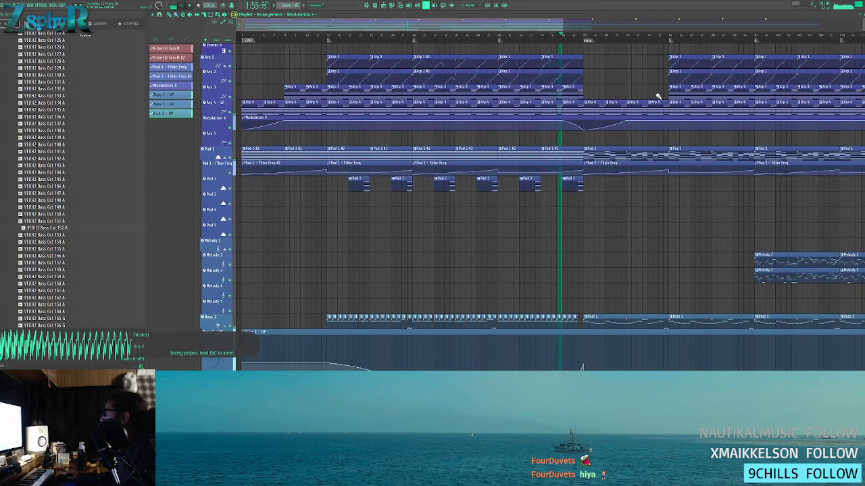
- Split the Bass 1 clip that starts at bar 65 at bar 73
scroll(633, 136, down, 4)
ctrl+scroll(614, 145, down, 2)
drag(613, 145, 521, 94)
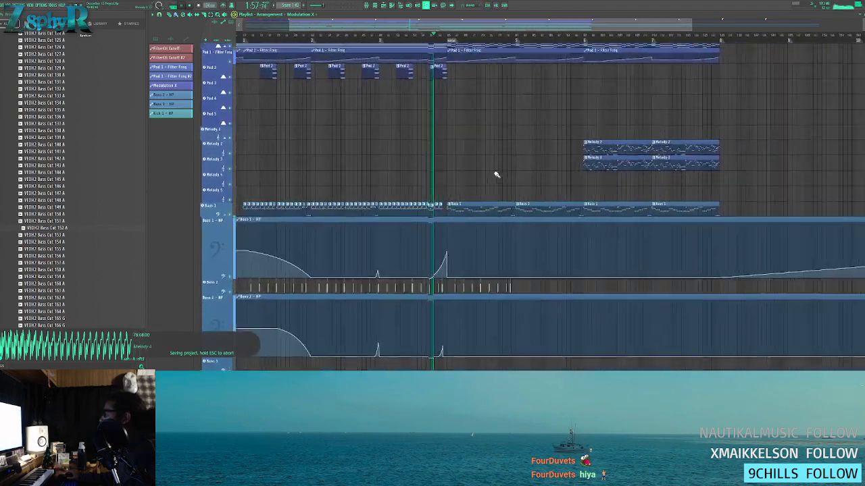
right_click(486, 204)
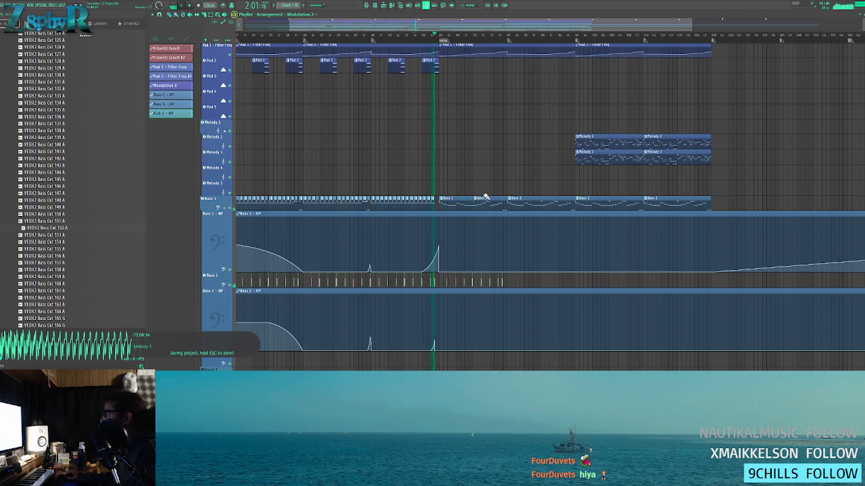
- Select the Bass 1 and Chords 1 clips starting at bar 73, and replay the transition from about bar 65
right_click(486, 197)
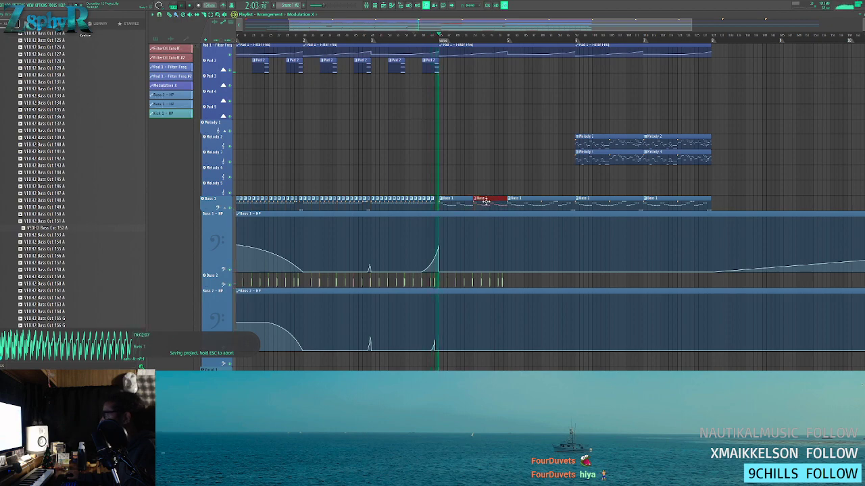
scroll(486, 177, up, 5)
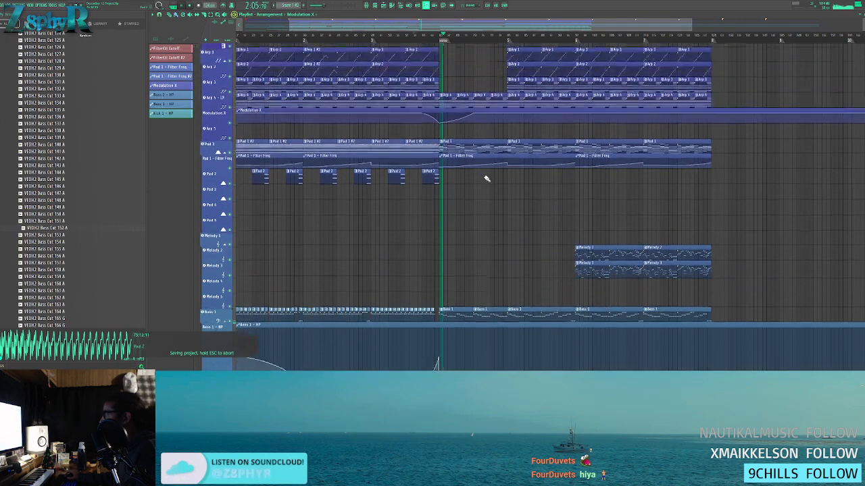
scroll(487, 178, up, 4)
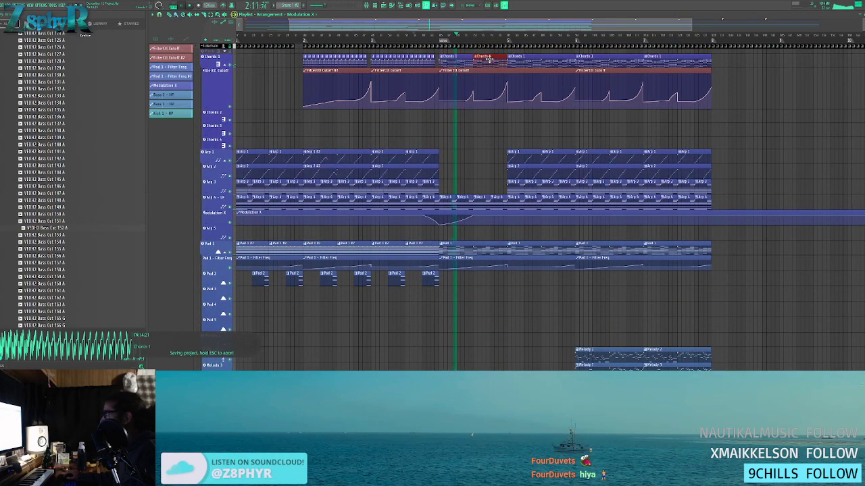
click(439, 34)
- Remove the middle note from the chord in the Pad 2 pattern before bar 65
scroll(477, 133, down, 6)
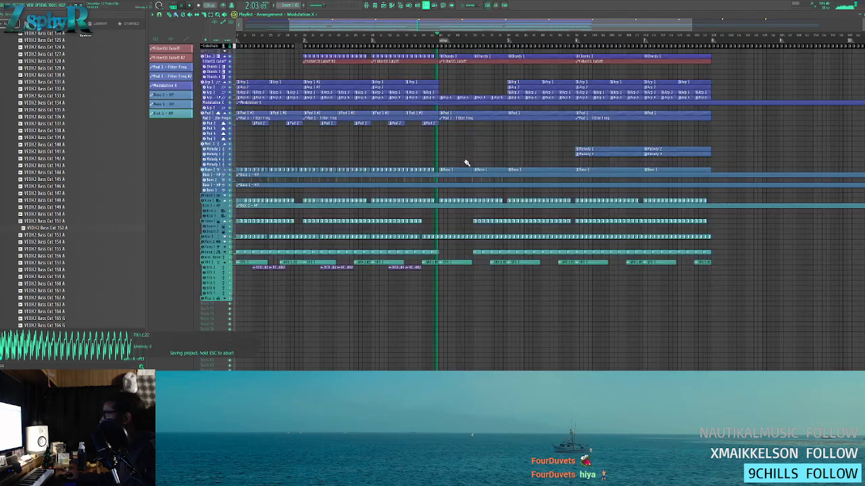
scroll(453, 150, up, 4)
double_click(406, 125)
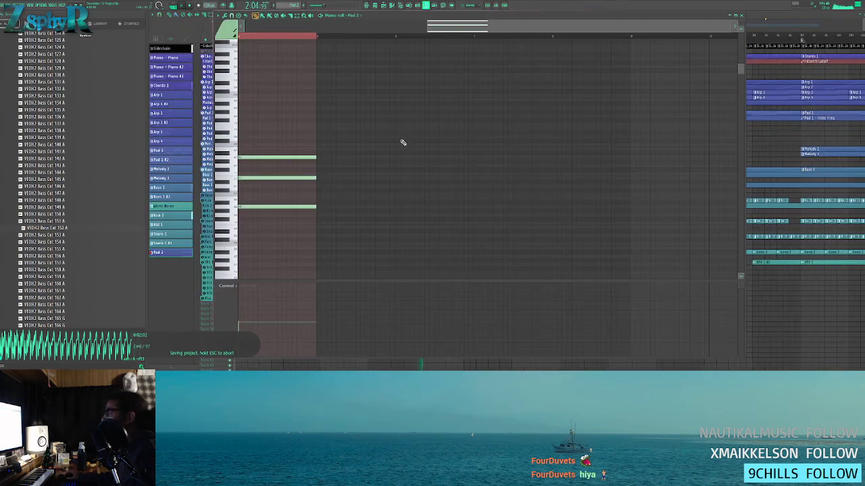
scroll(432, 140, left, 3)
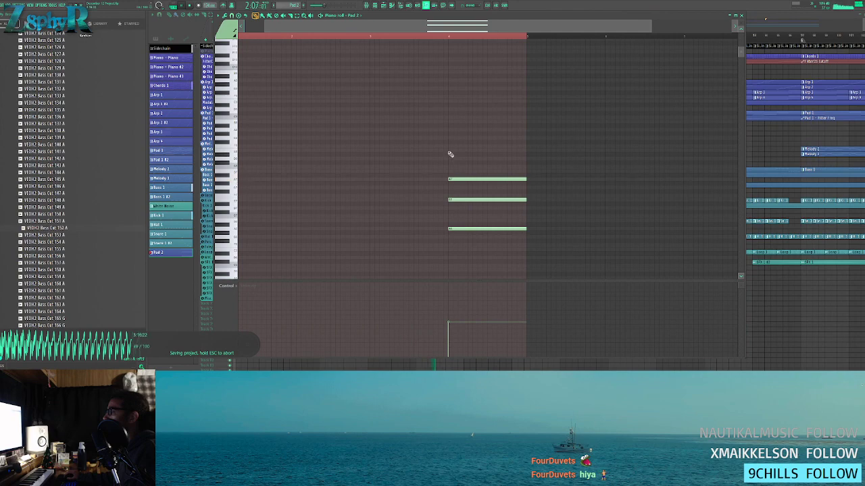
key(Escape)
double_click(404, 124)
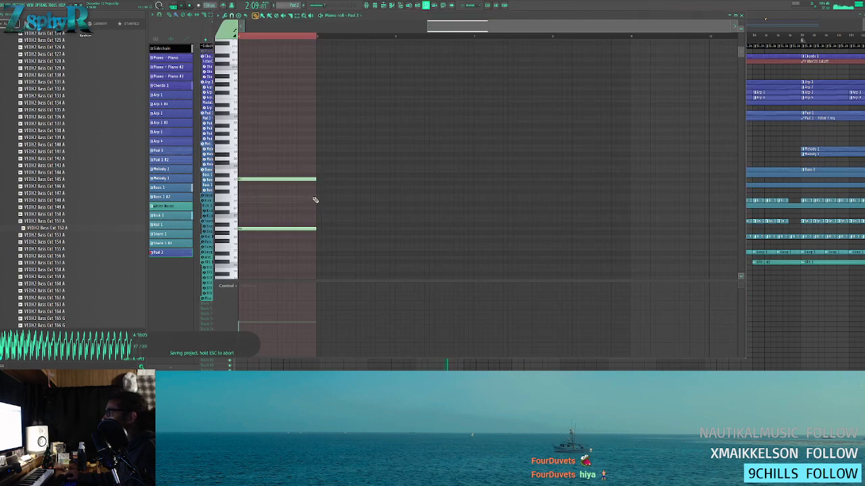
key(Escape)
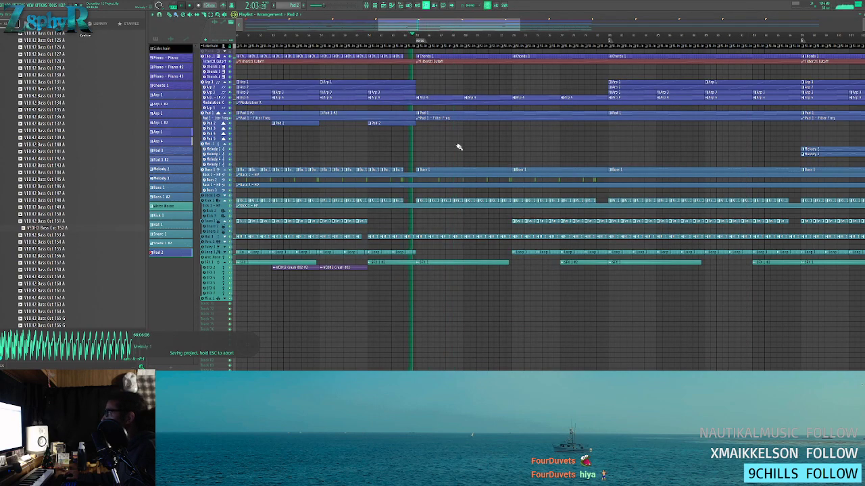
- Merge the two Chords 1 clips starting at bars 65 and 73 into one 16-bar pattern clip
scroll(446, 98, down, 4)
scroll(437, 166, up, 2)
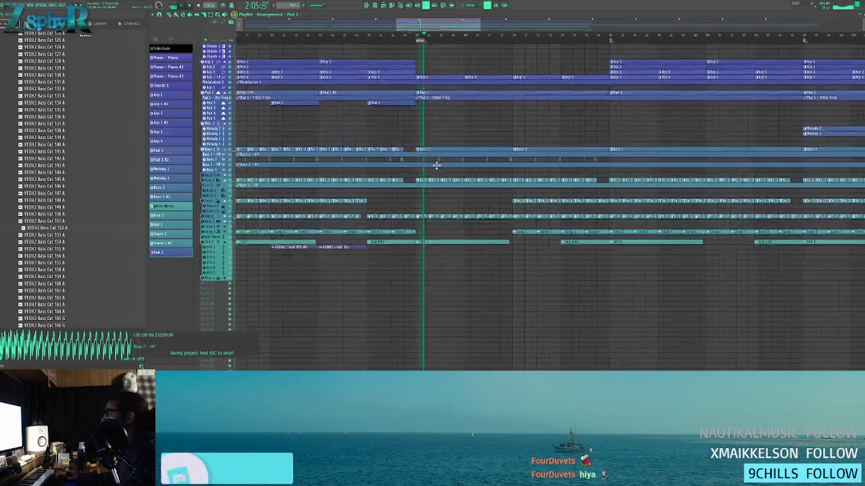
scroll(434, 188, up, 2)
scroll(432, 214, down, 1)
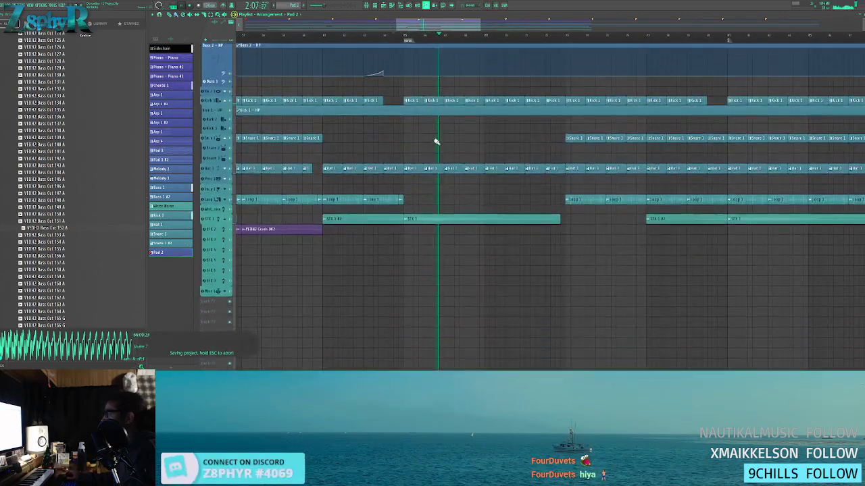
scroll(440, 136, up, 2)
scroll(442, 122, up, 6)
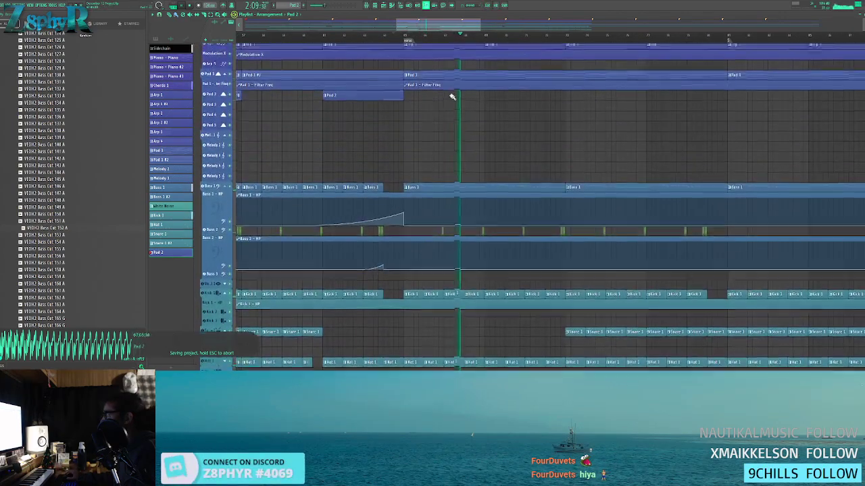
scroll(459, 102, up, 1)
scroll(460, 102, down, 2)
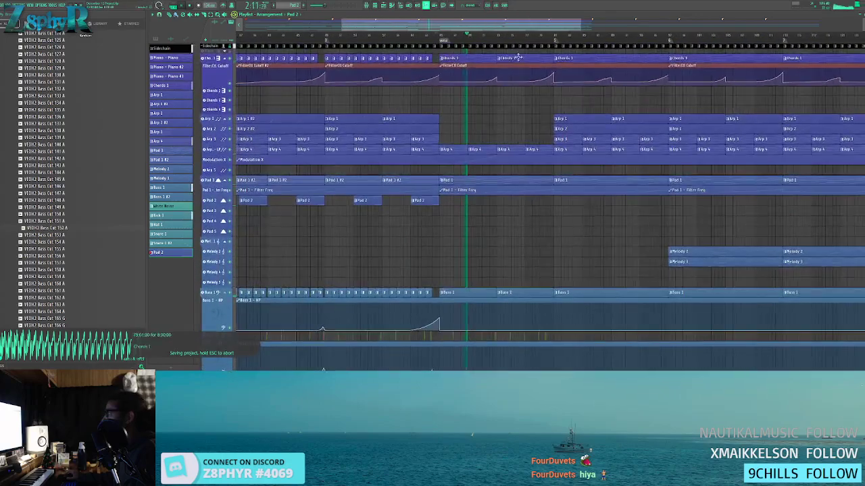
drag(528, 59, 464, 61)
key(ctrl+g)
click(452, 55)
right_click(461, 52)
right_click(462, 52)
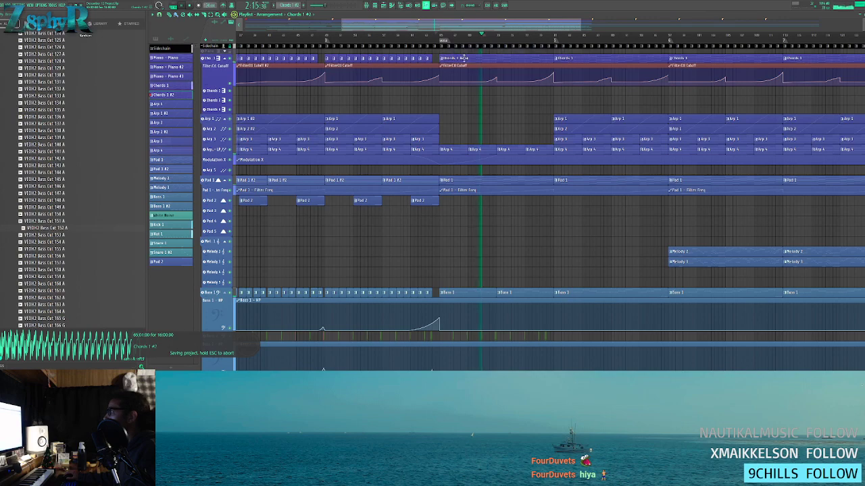
- Open the merged chords pattern at bar 65 in the piano roll
double_click(464, 59)
scroll(344, 158, down, 8)
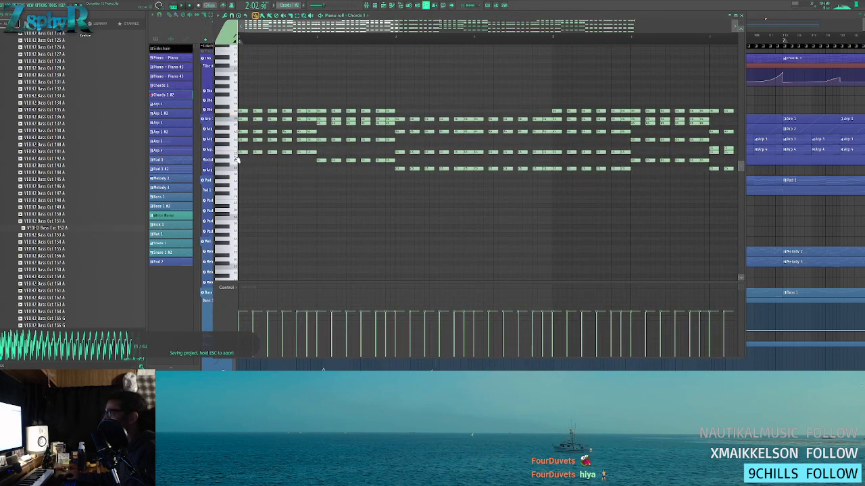
- Delete the highest row of notes from the Chords 1 #2 pattern and return to the playlist
ctrl+click(233, 112)
key(Delete)
click(772, 95)
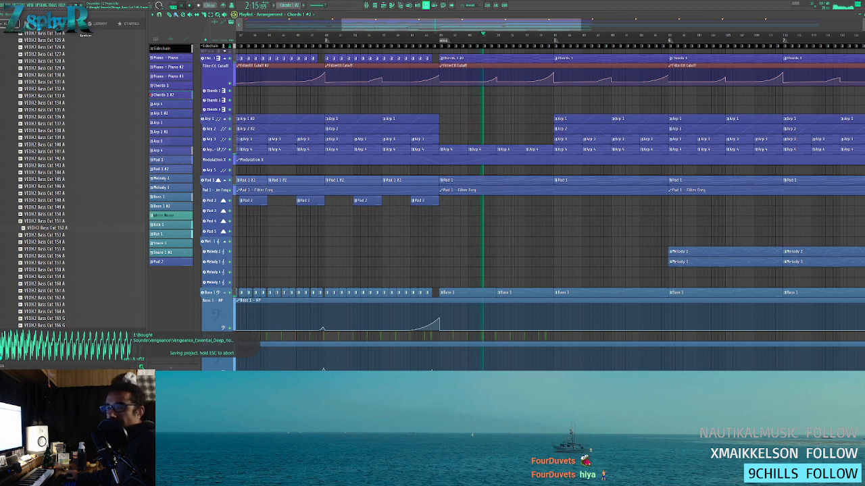
- Play the section from bar 65 and review the edited Chords 1 #2 notes against the playlist arrangement
key(space)
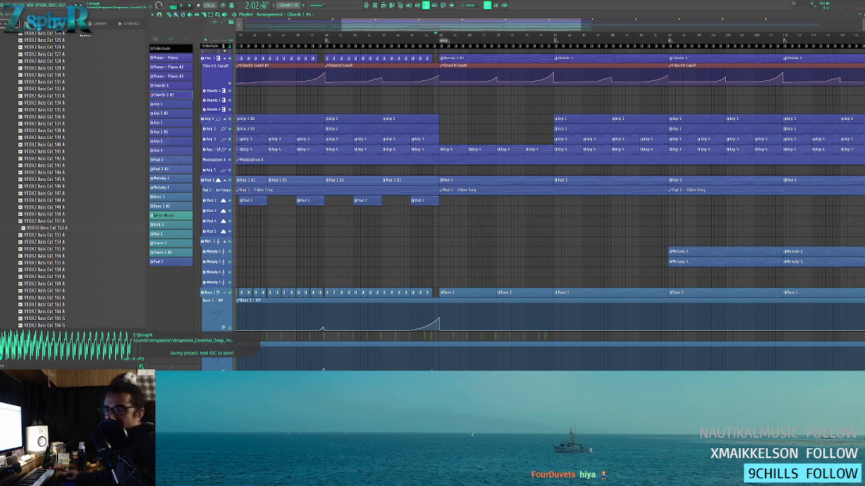
key(space)
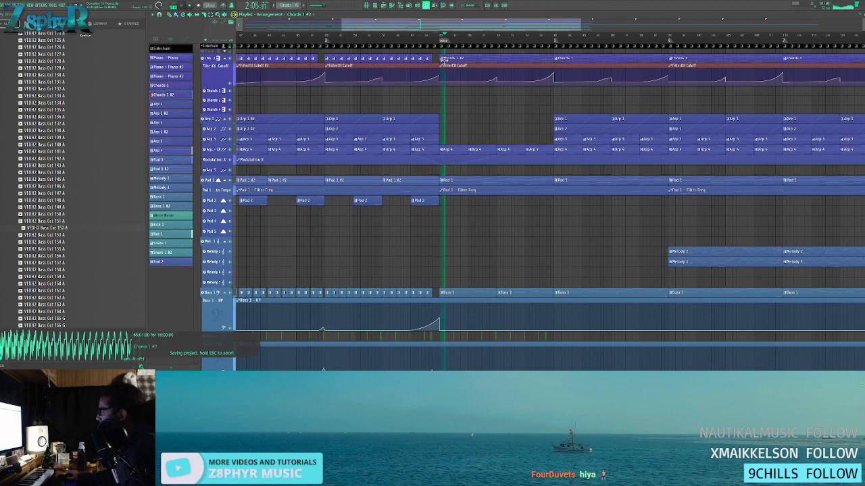
scroll(498, 115, down, 2)
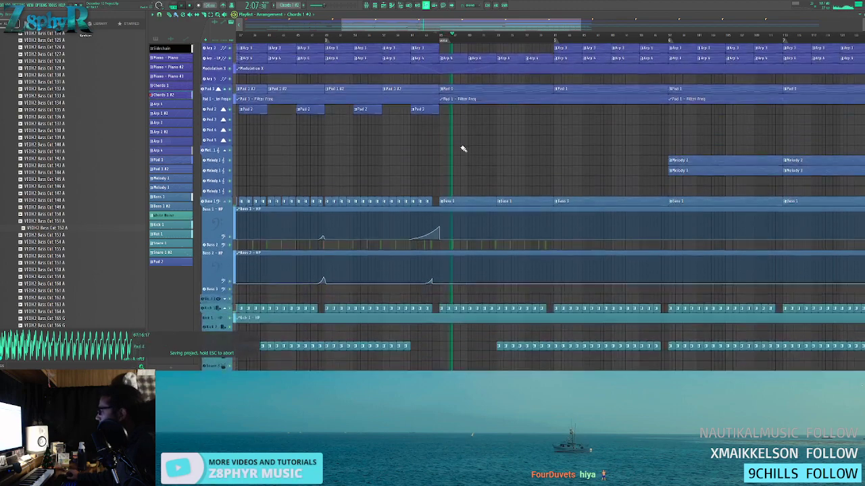
scroll(457, 90, up, 1)
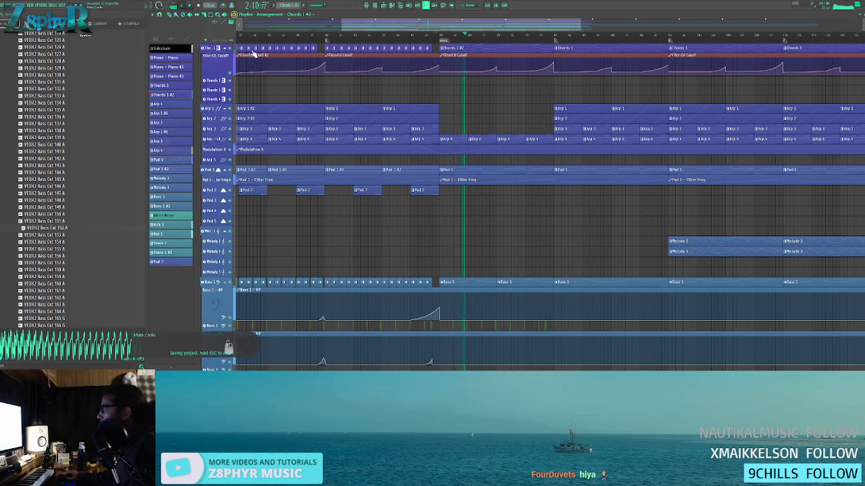
double_click(458, 49)
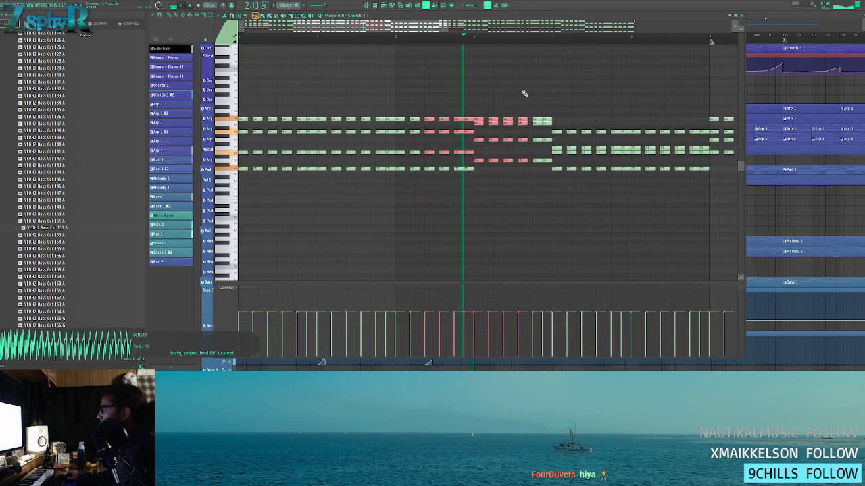
drag(555, 170, 390, 186)
ctrl+click(523, 193)
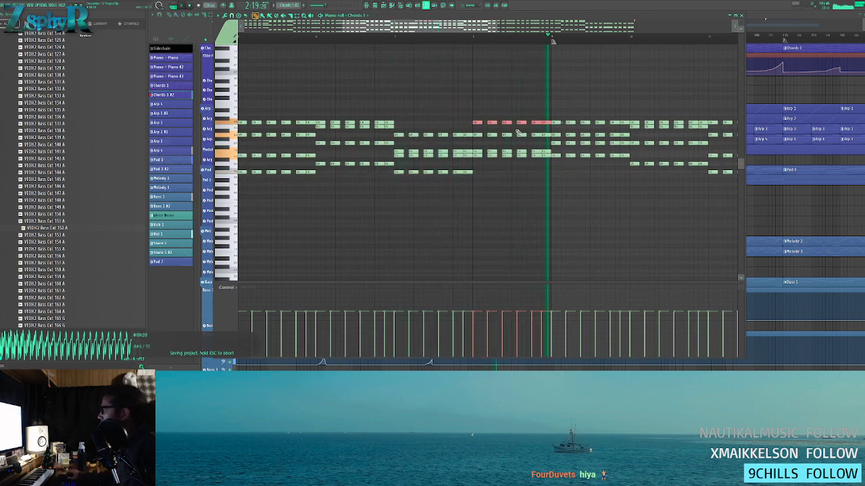
scroll(553, 182, down, 3)
right_click(766, 90)
drag(467, 65, 345, 72)
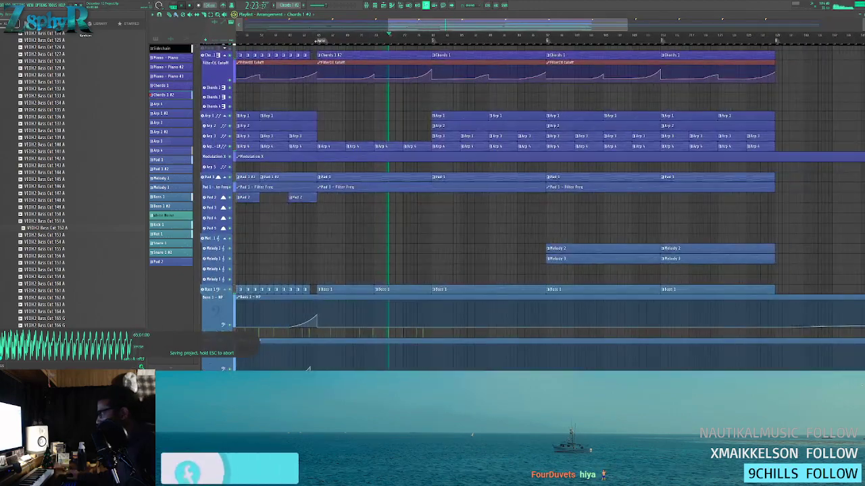
- Mark the section from bar 65 to 81 and cover it with two eight-bar Pad 1 clips instead of one long clip
double_click(320, 41)
key(ctrl+d)
drag(407, 173, 405, 84)
drag(352, 175, 448, 194)
drag(594, 183, 450, 204)
scroll(588, 192, up, 2)
drag(638, 170, 639, 210)
key(space)
drag(596, 174, 548, 183)
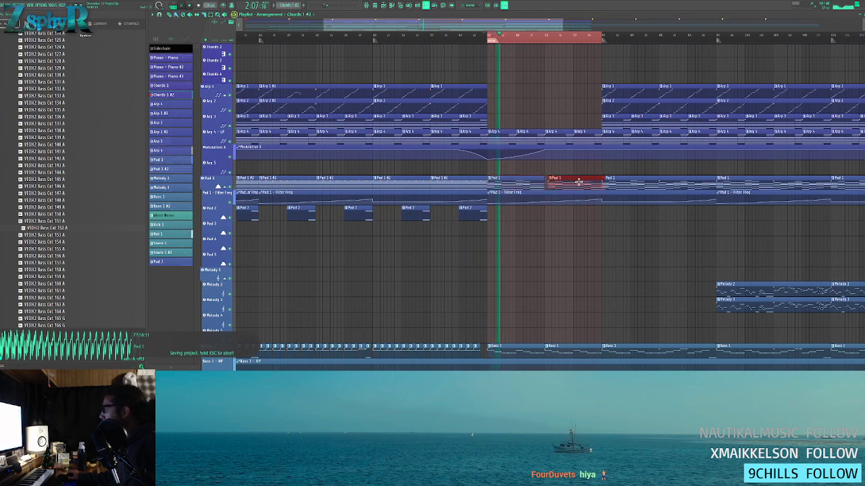
- Copy two Pad 2 clips into the marked section, starting at bars 69 and 77
scroll(519, 201, down, 2)
scroll(511, 201, down, 3)
mouse_move(521, 177)
mouse_down()
mouse_move(449, 191)
mouse_move(508, 185)
mouse_up()
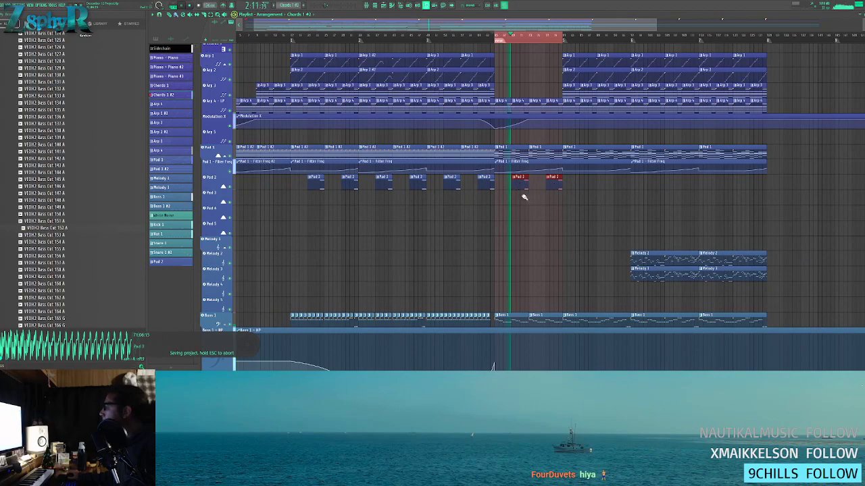
key(ctrl+d)
- Shape the Bass 2 - HP automation after bar 65 into a slight rise with a gentle fall across the section, and replay from bar 65
scroll(538, 200, down, 3)
scroll(538, 197, down, 2)
scroll(529, 222, down, 1)
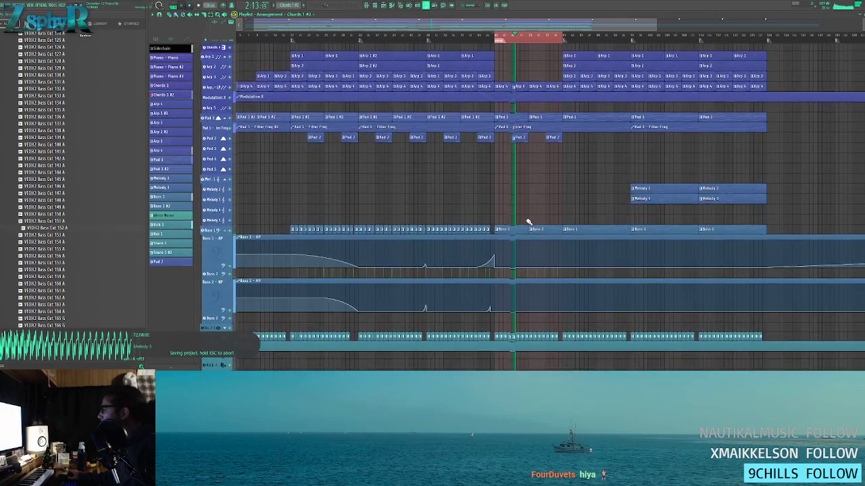
scroll(529, 222, down, 2)
scroll(518, 228, up, 5)
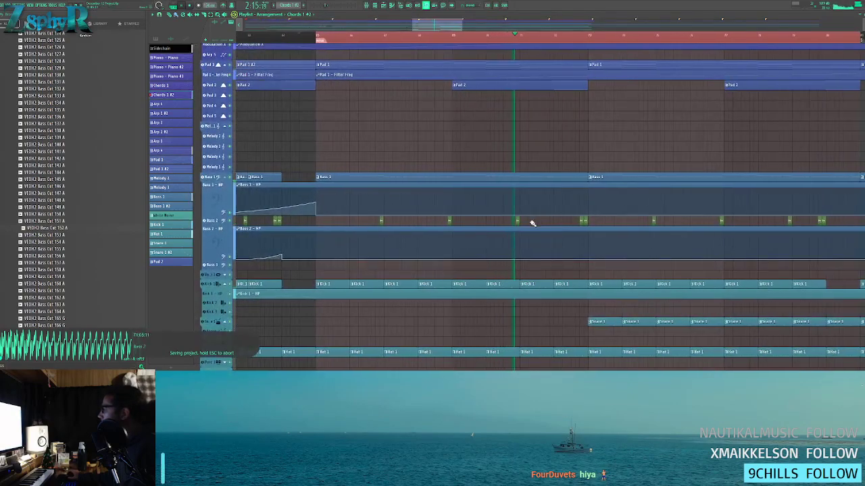
scroll(520, 222, down, 3)
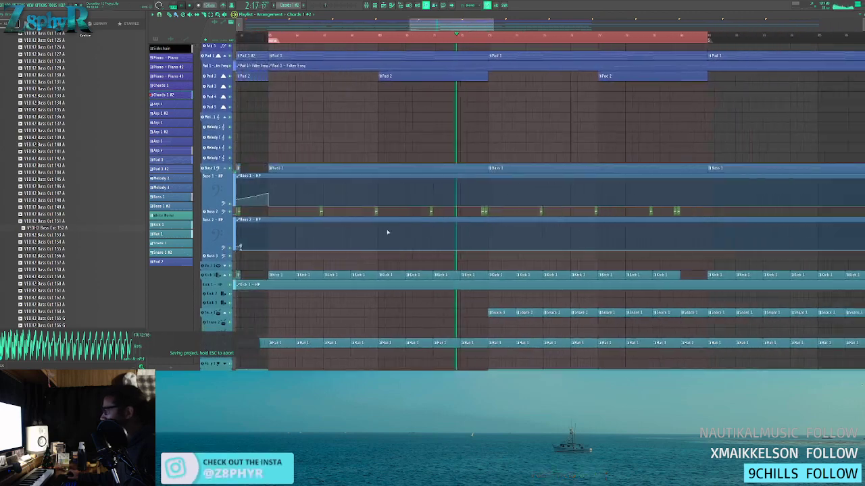
scroll(400, 222, down, 2)
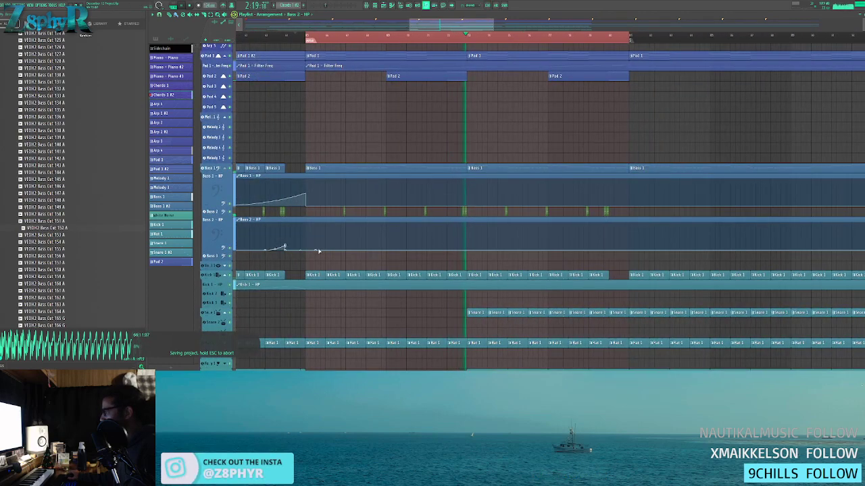
drag(318, 250, 317, 250)
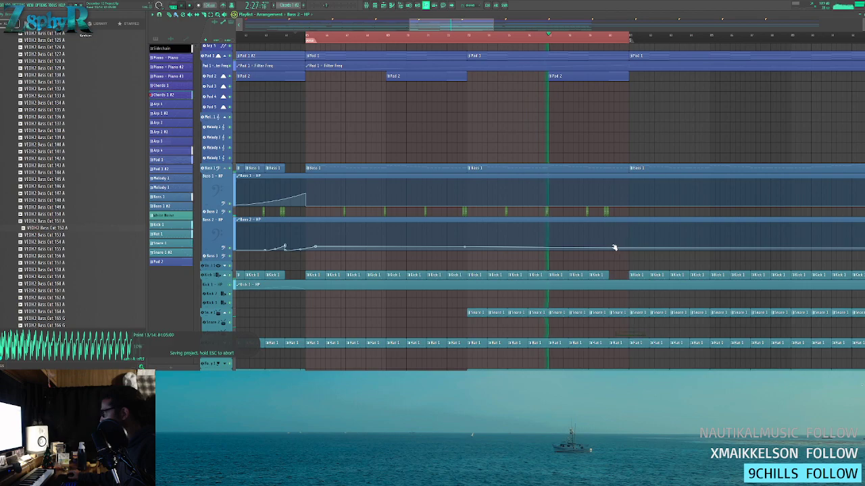
click(303, 38)
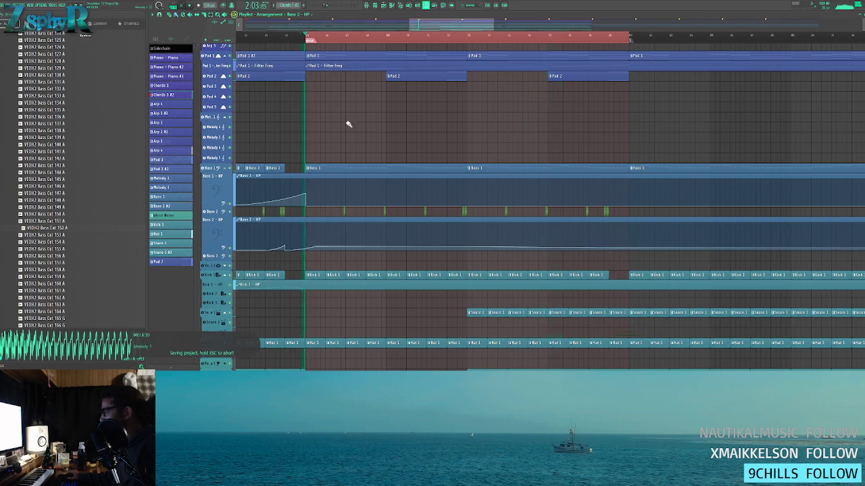
- Stop playback and change the playlist time selection to run from bar 1 to bar 65, leaving no clips selected
drag(347, 123, 430, 118)
scroll(473, 122, down, 5)
key(space)
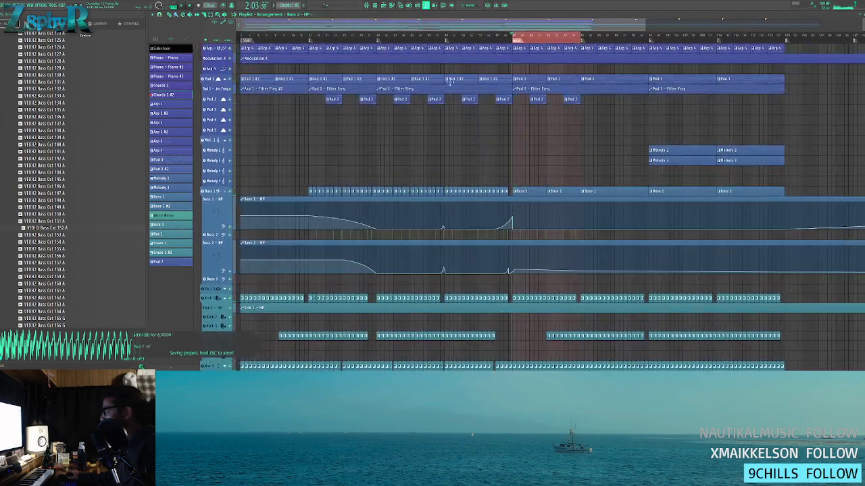
scroll(337, 68, up, 3)
mouse_move(246, 38)
mouse_down()
mouse_move(293, 39)
mouse_move(242, 47)
mouse_up()
drag(579, 40, 512, 39)
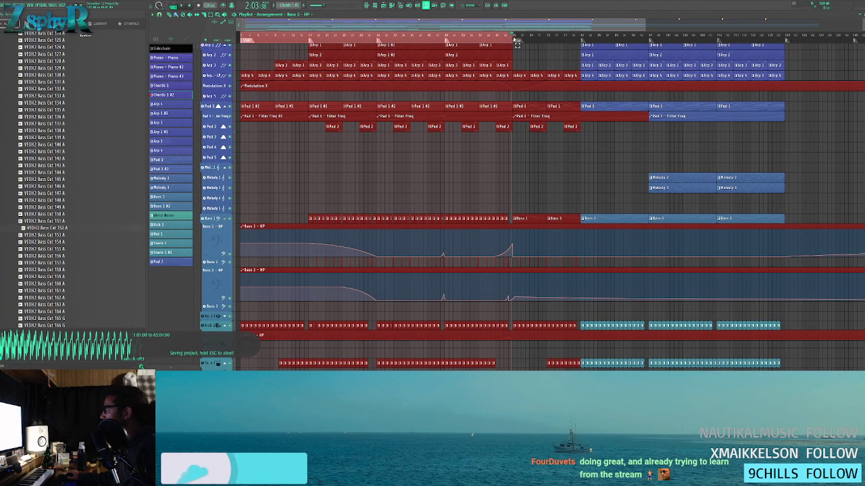
ctrl+click(465, 160)
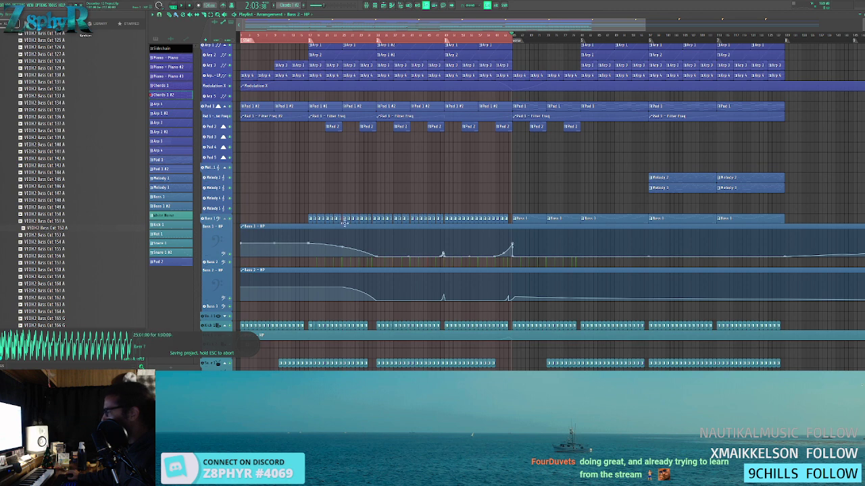
- Make the Bass 2 playlist track taller and play the arrangement from the beginning
drag(213, 267, 214, 286)
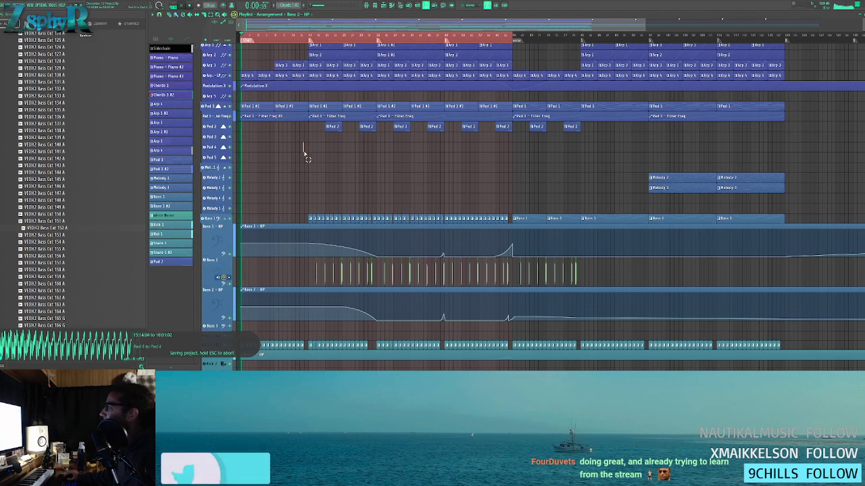
scroll(290, 99, up, 3)
scroll(287, 98, up, 3)
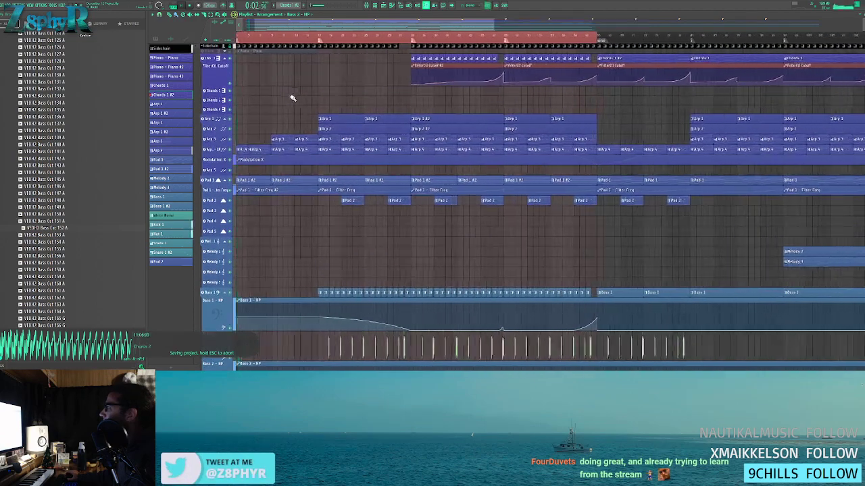
scroll(302, 79, down, 2)
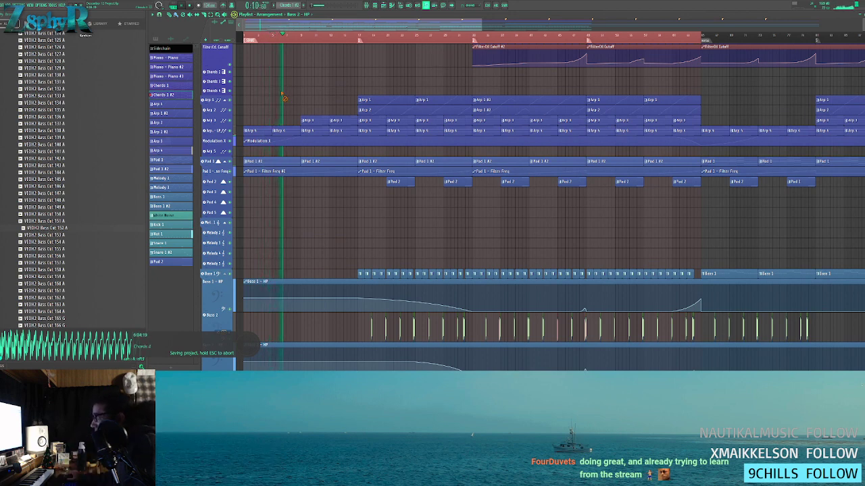
- Check the effects loaded on the Arp 4 - LP mixer track
key(F9)
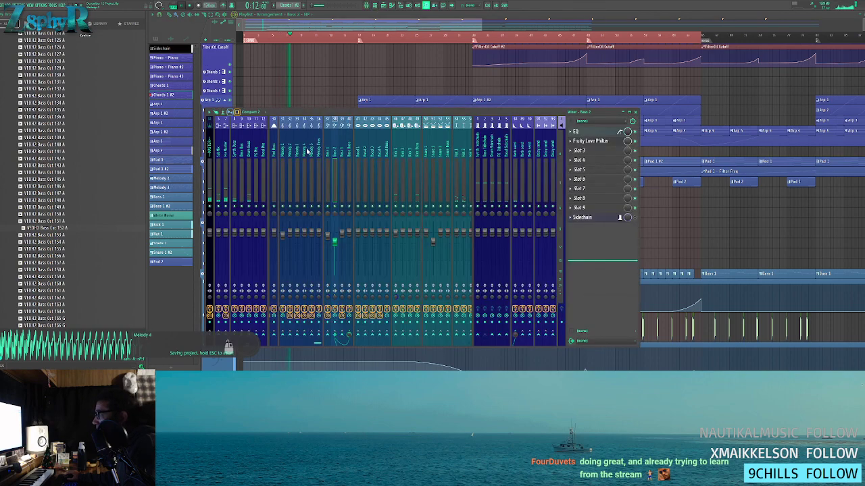
scroll(305, 153, up, 9)
click(341, 150)
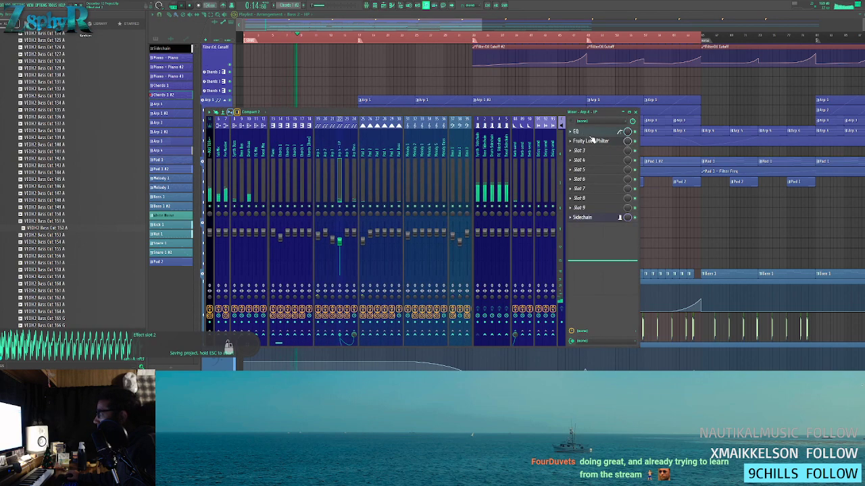
key(F9)
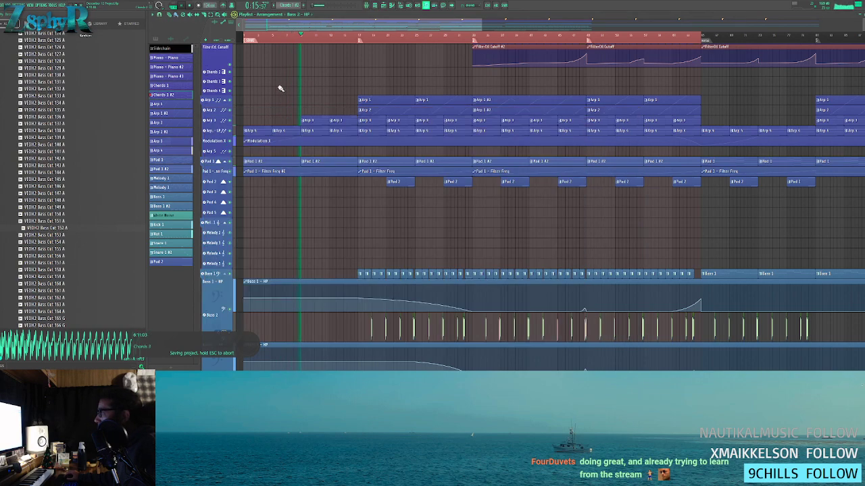
- Save the project and rename the Modulation X automation track as Arp 4 - LP
key(Escape)
key(ctrl+s)
middle_click(218, 142)
click(215, 145)
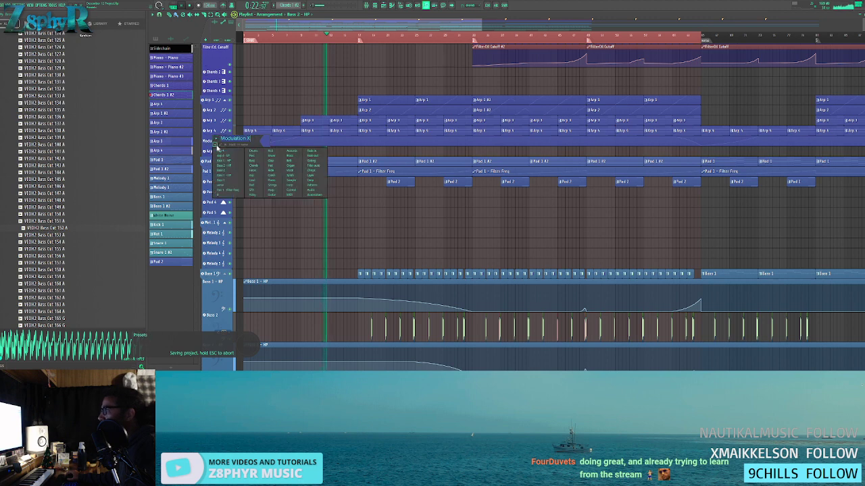
click(225, 159)
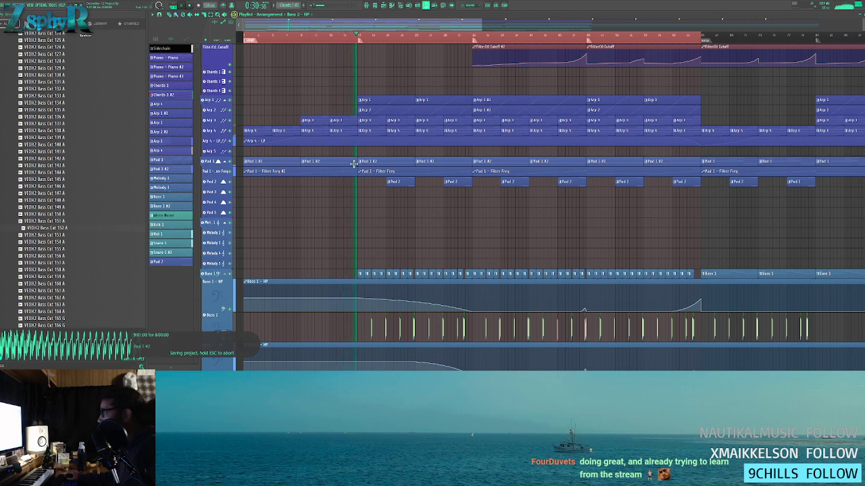
- Move the playback position back to bar 13, locate the Loop 1 clips in the playlist and open the mixer
click(330, 37)
scroll(360, 187, down, 8)
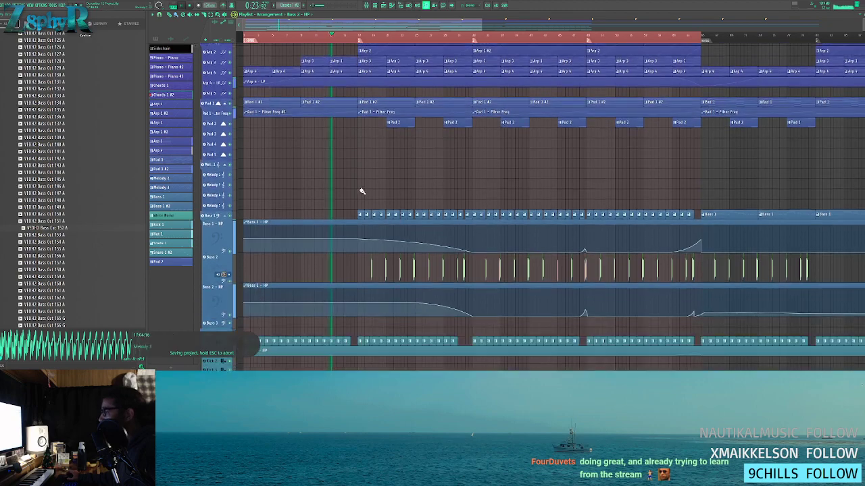
scroll(331, 272, down, 9)
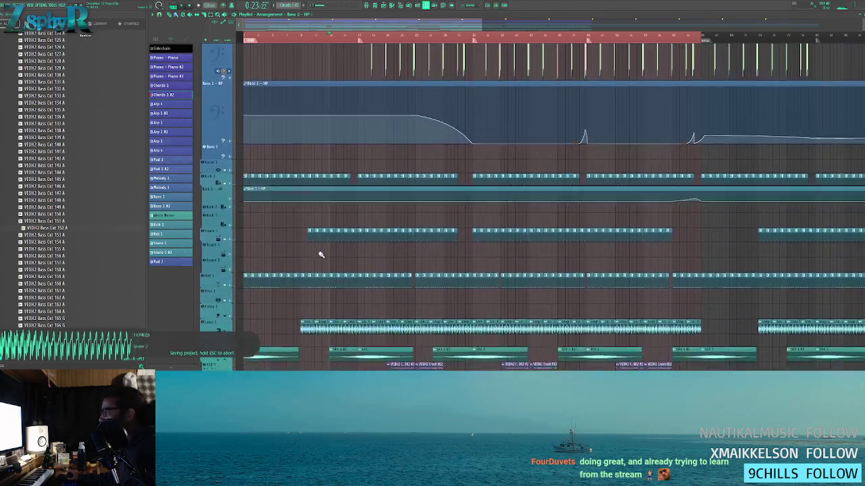
double_click(307, 233)
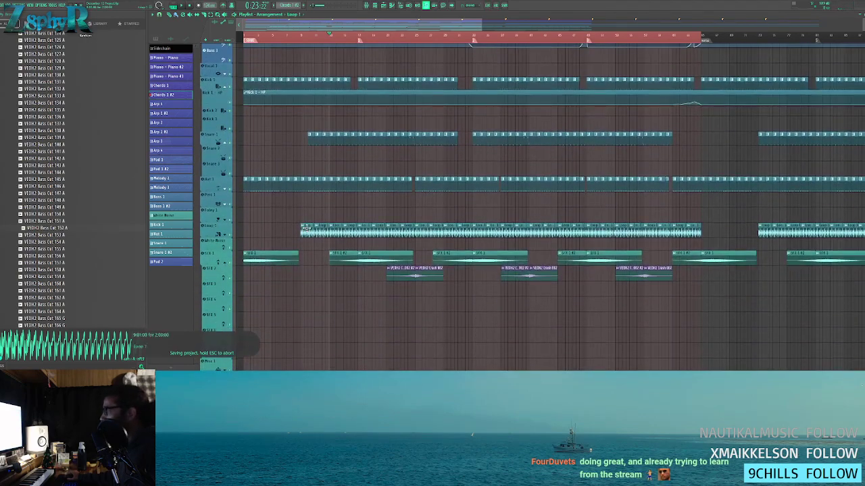
click(362, 71)
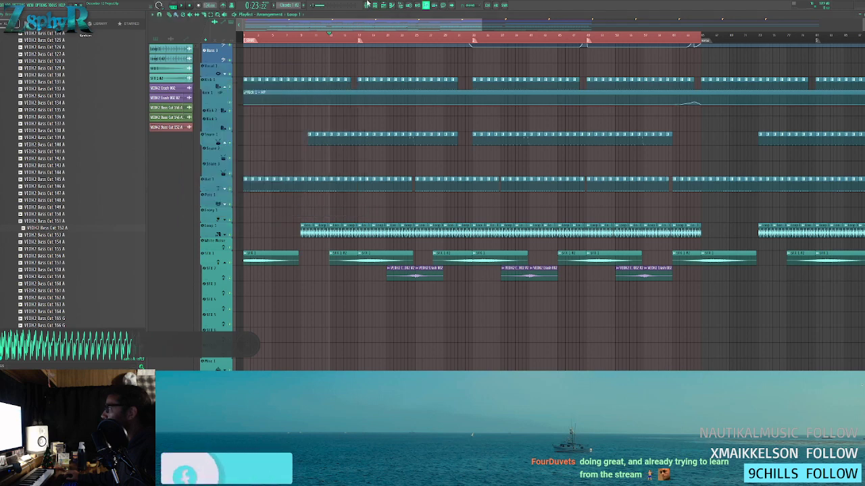
key(F9)
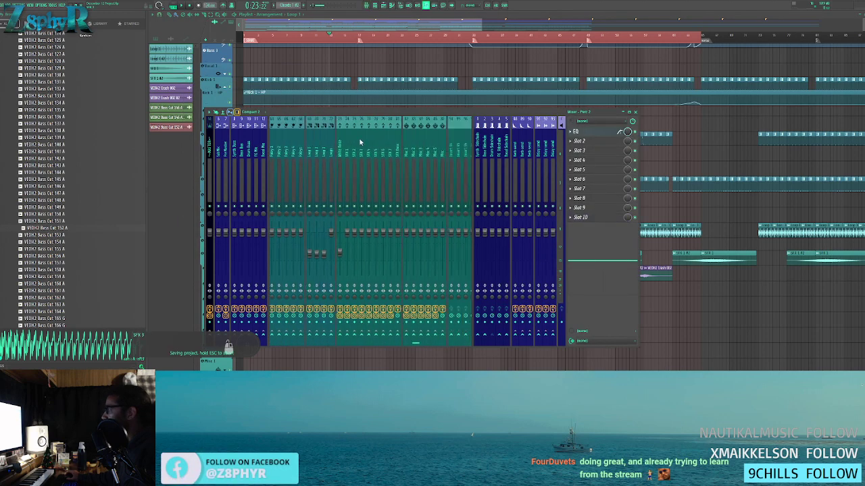
- Add Fruity Love Philter to slot 2 of the Loop 1 mixer track and load its Simple Highpass preset
click(579, 132)
click(591, 143)
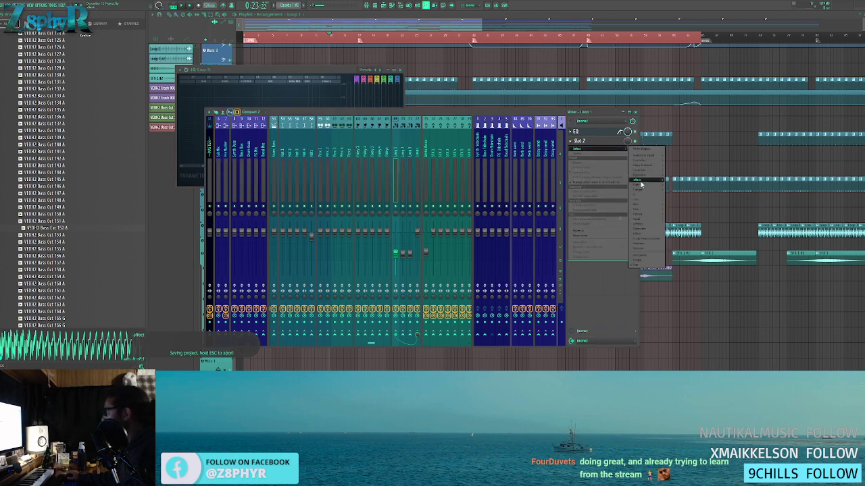
mouse_move(641, 184)
click(674, 189)
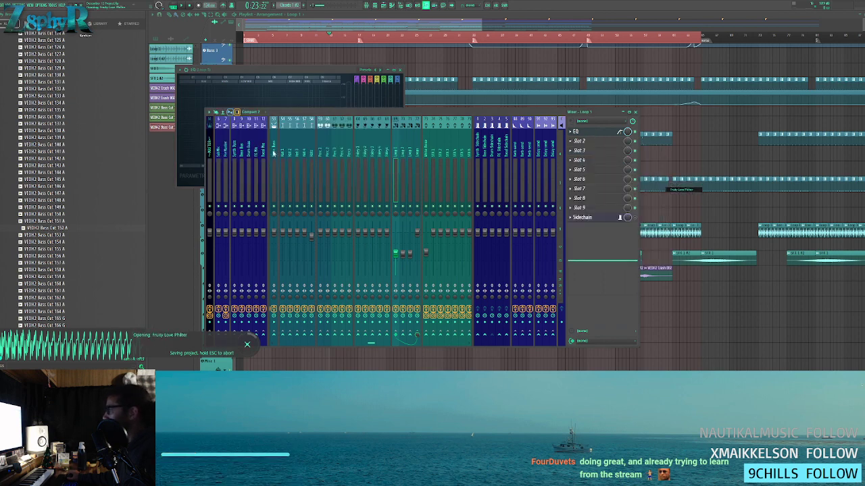
click(391, 82)
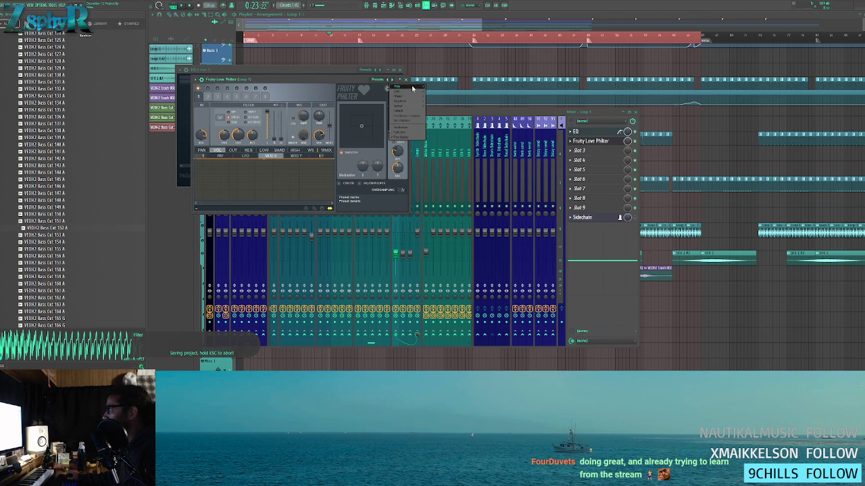
mouse_move(412, 88)
click(452, 122)
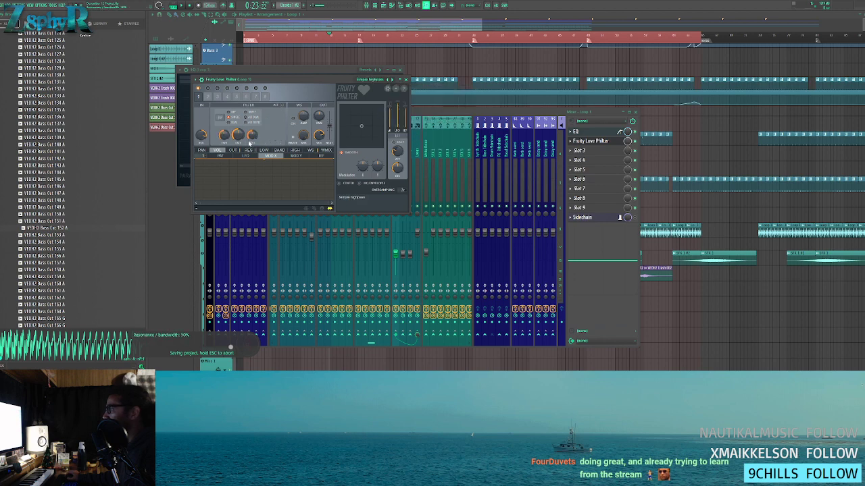
- Create an automation clip for the filter's cutoff frequency on Loop 1, and close the plugin and mixer
right_click(242, 141)
click(273, 179)
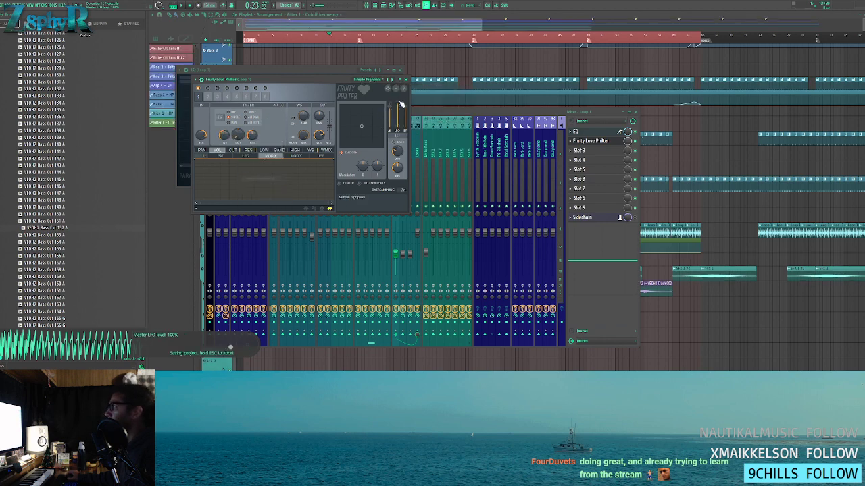
click(405, 80)
key(F9)
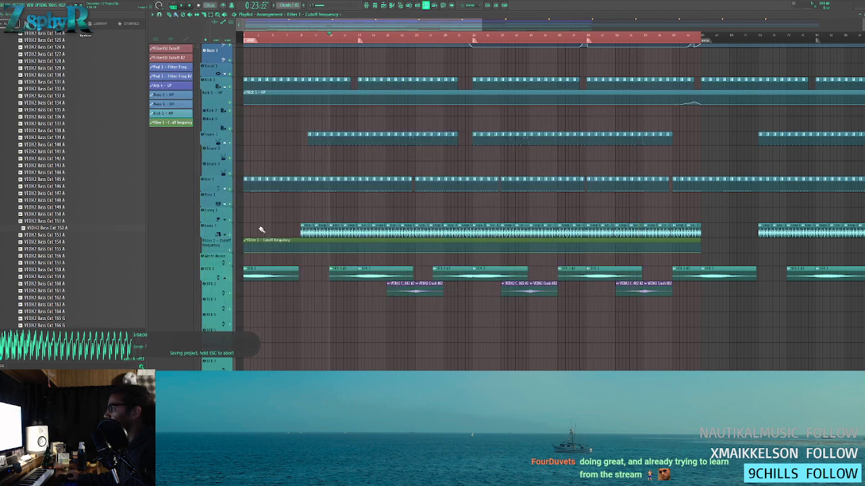
- Rename the new cutoff automation track as Loop 1 - HP
middle_click(221, 248)
text(lOOP)
key(BackSpace)
key(BackSpace)
key(BackSpace)
key(BackSpace)
text(Loop 1 - HP)
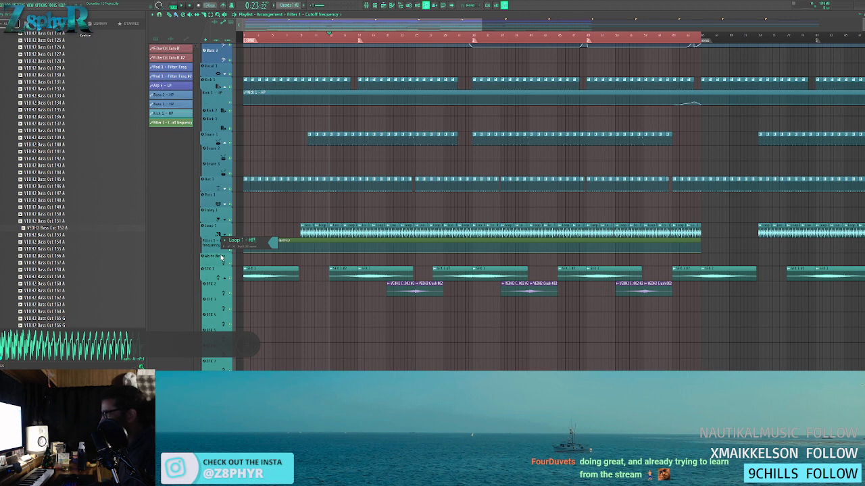
key(Return)
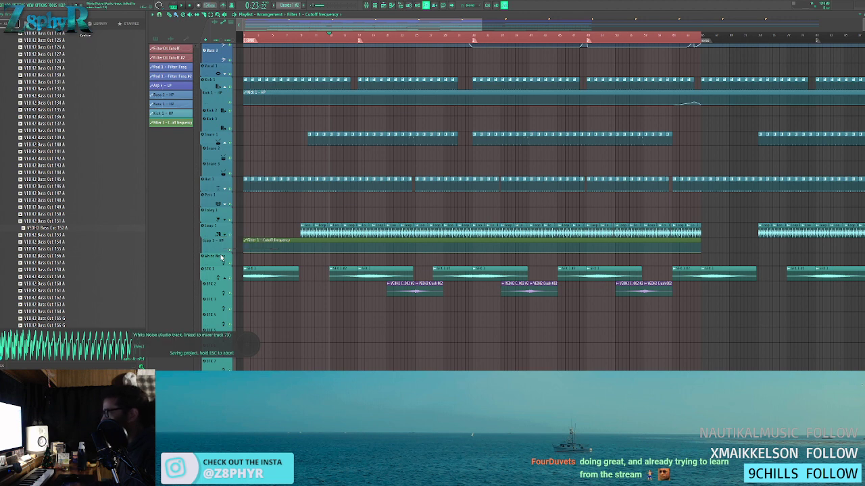
- Apply the Loop 1 - HP track's name and color to its automation clip and expand the grouped loop tracks
right_click(210, 245)
click(214, 245)
click(228, 241)
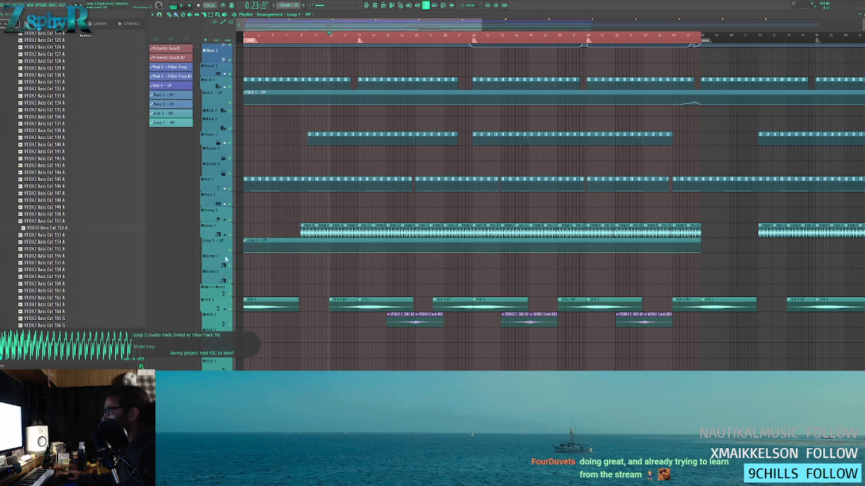
- Shape the Loop 1 - HP automation to rise until bar 9 and fall to zero by bar 17, checking it in playback
drag(292, 241, 303, 249)
drag(356, 251, 358, 255)
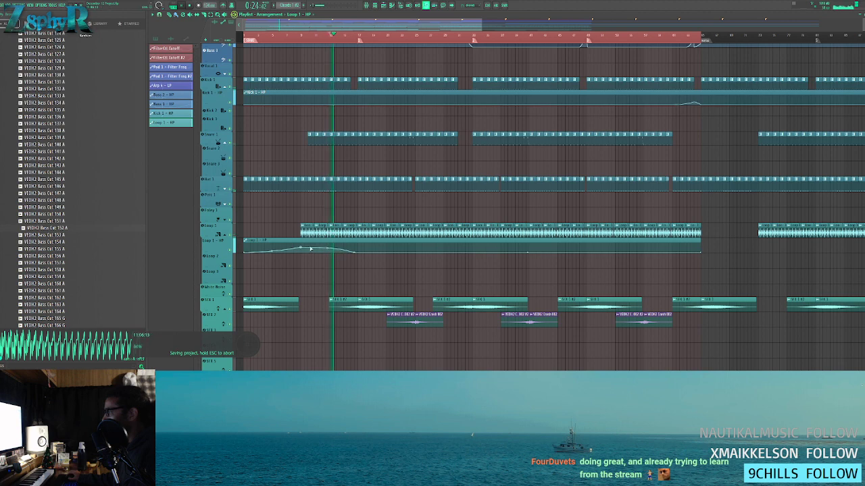
key(space)
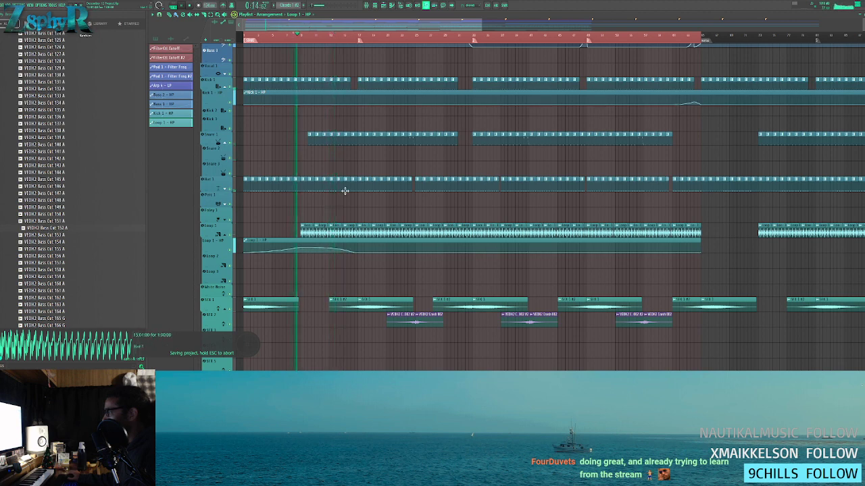
drag(300, 248, 300, 242)
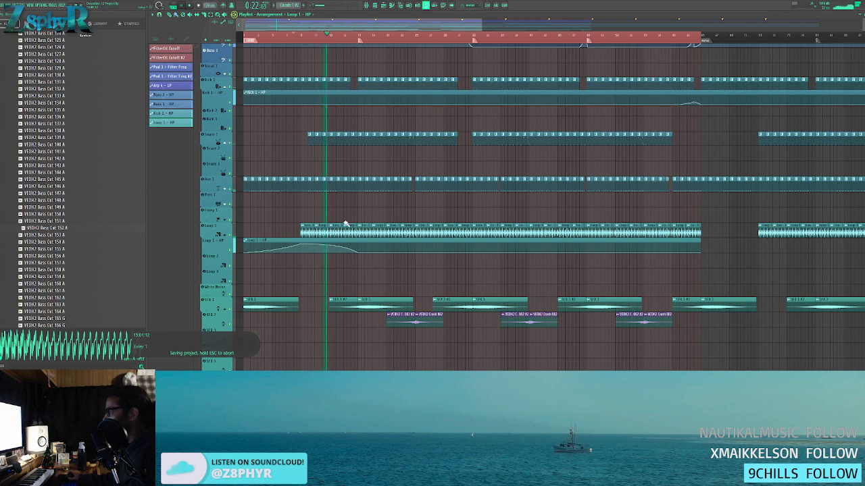
- Raise the start of the Kick 1 - HP automation and bring it back down to zero by bar 5
scroll(341, 214, up, 4)
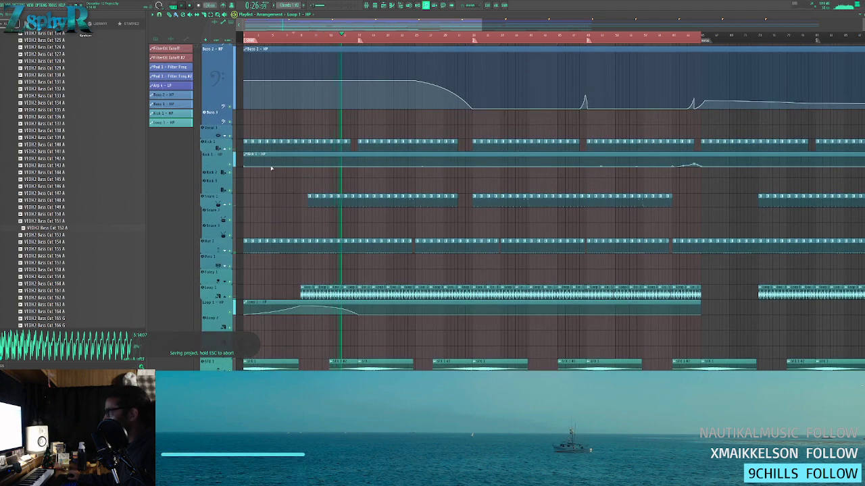
scroll(682, 164, down, 4)
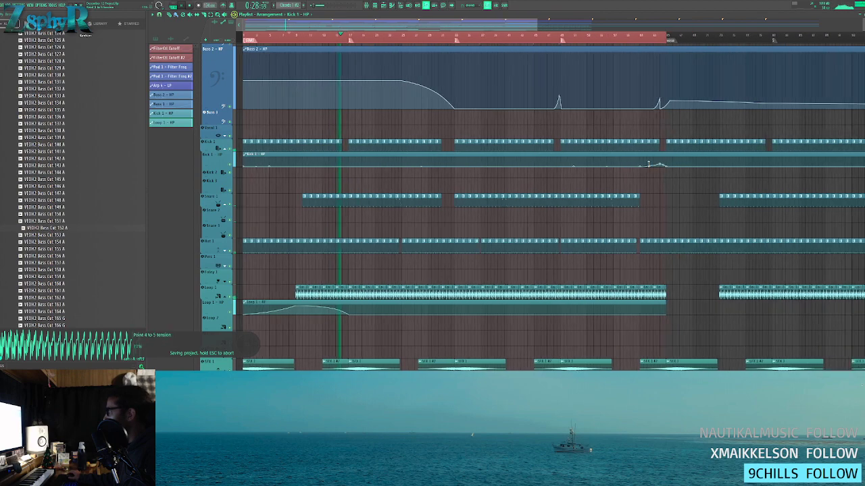
right_click(609, 166)
click(485, 166)
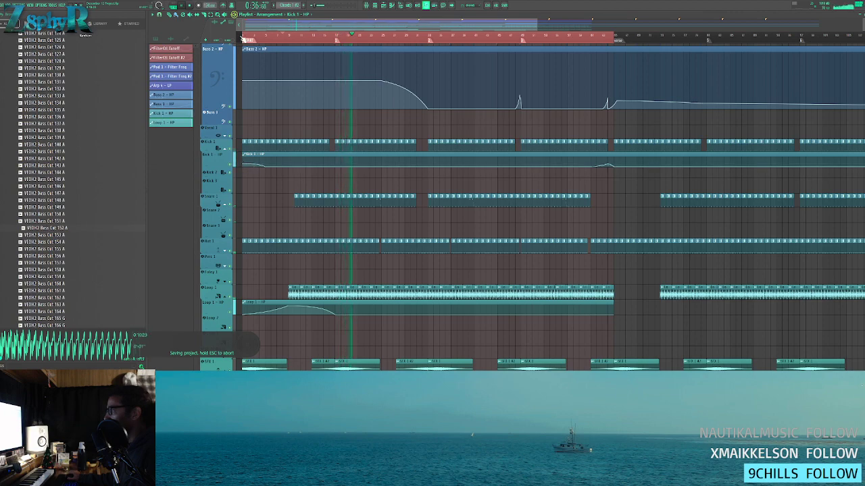
- Make the Kick 1 - HP track taller, hold its opening level flat until just before bar 5, and play from the beginning
scroll(264, 115, up, 4)
drag(339, 122, 392, 135)
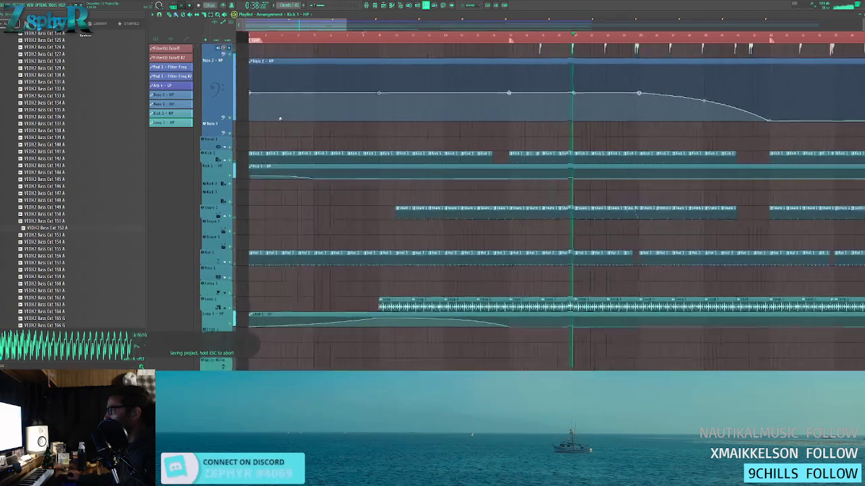
click(250, 41)
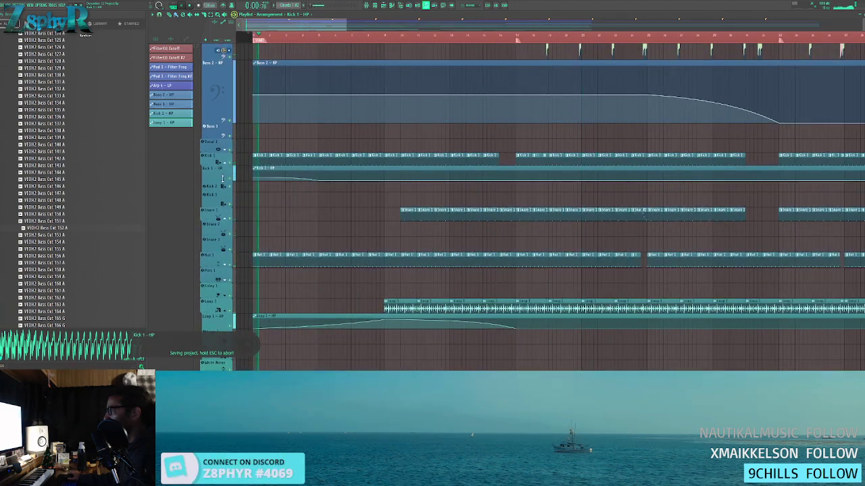
drag(223, 178, 222, 209)
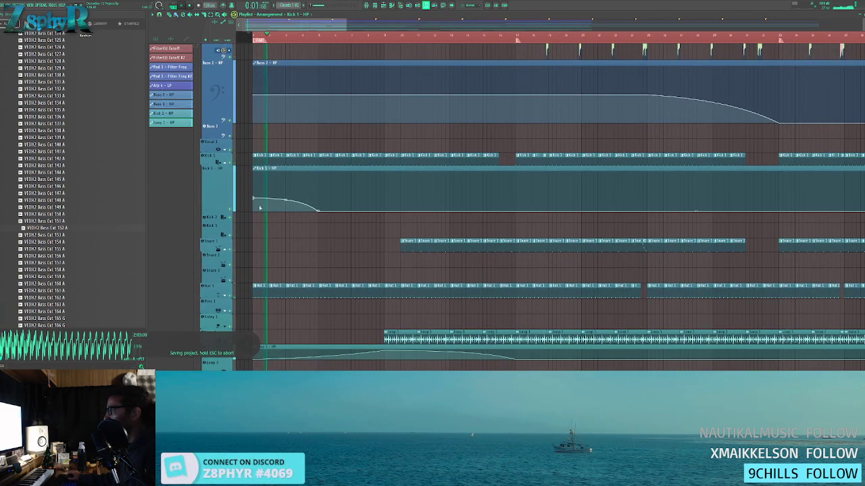
right_click(310, 199)
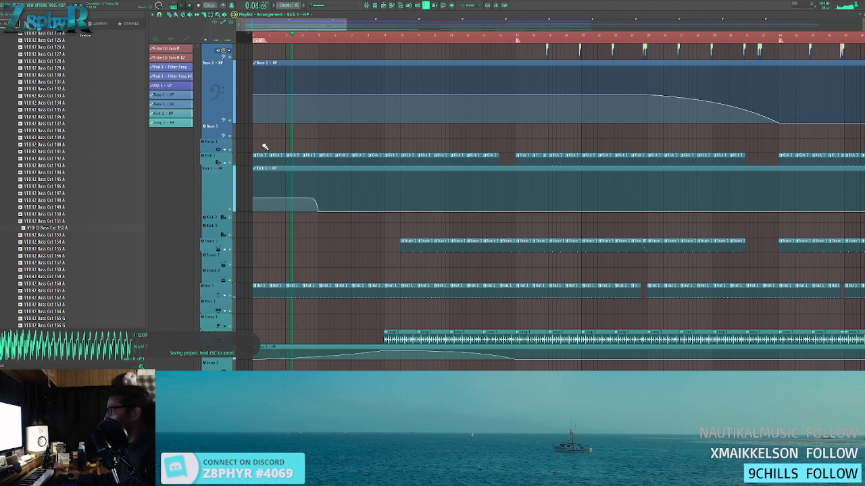
click(246, 37)
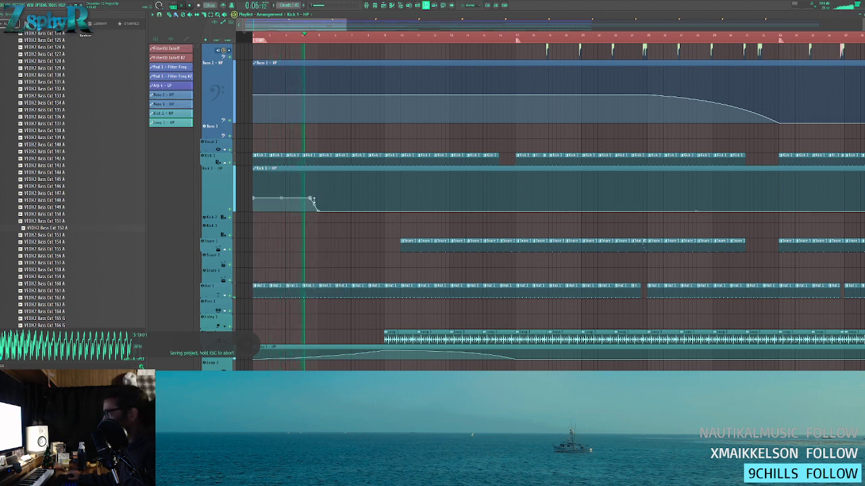
scroll(307, 163, up, 5)
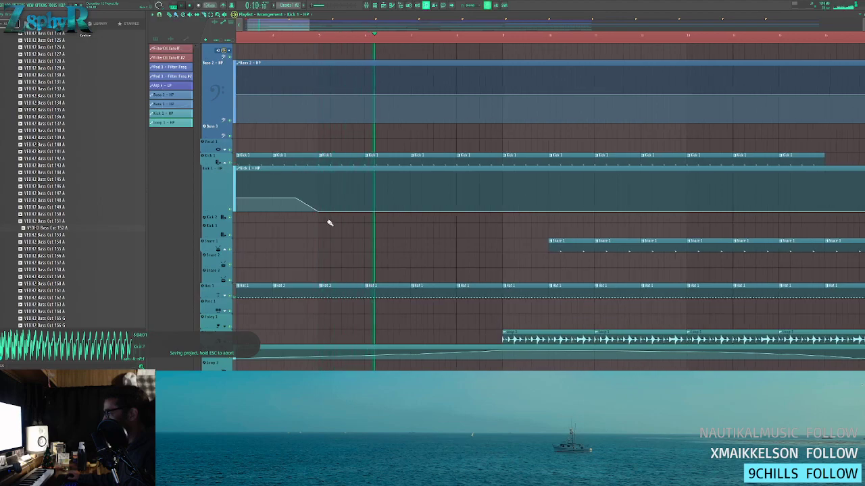
scroll(321, 220, down, 4)
scroll(305, 211, down, 1)
scroll(304, 209, down, 4)
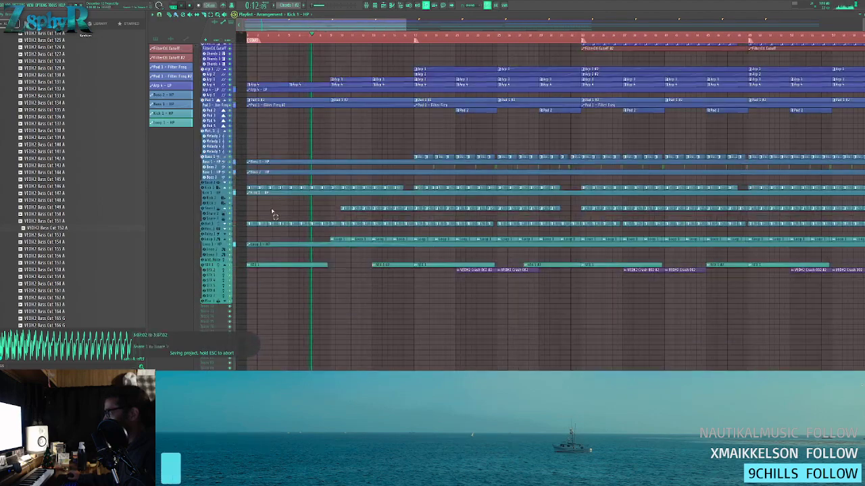
scroll(276, 215, up, 3)
scroll(277, 215, up, 4)
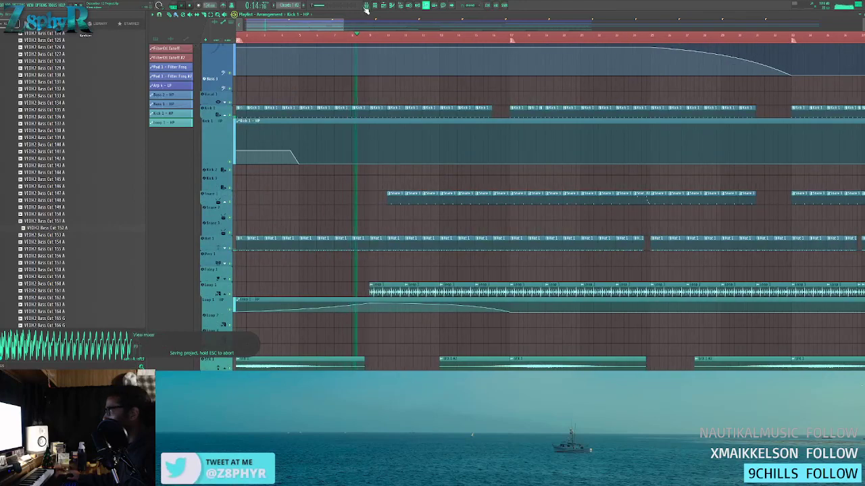
- Add Fruity Send to slot 2 of the Hats mixer track
key(F9)
scroll(328, 151, up, 10)
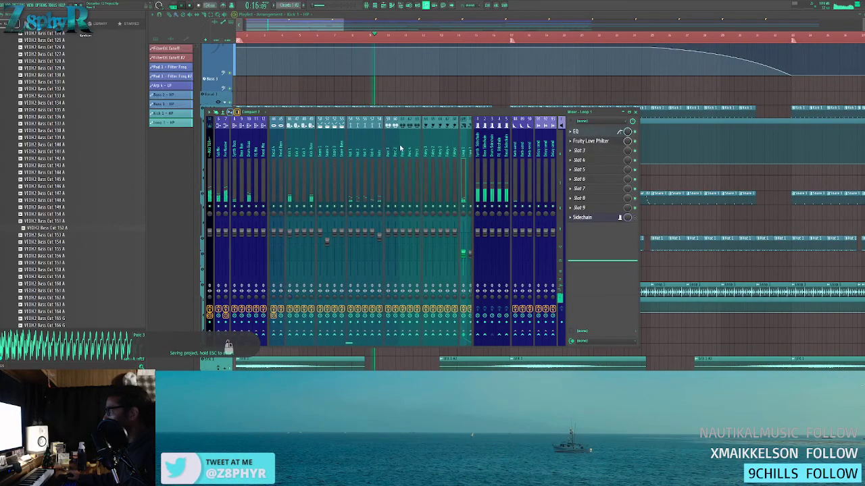
click(383, 144)
click(579, 140)
mouse_move(615, 148)
mouse_move(647, 184)
mouse_move(651, 202)
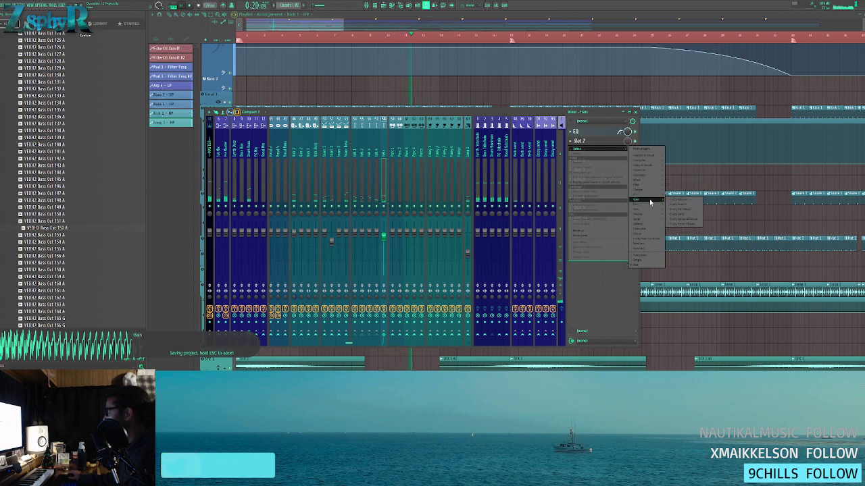
click(678, 215)
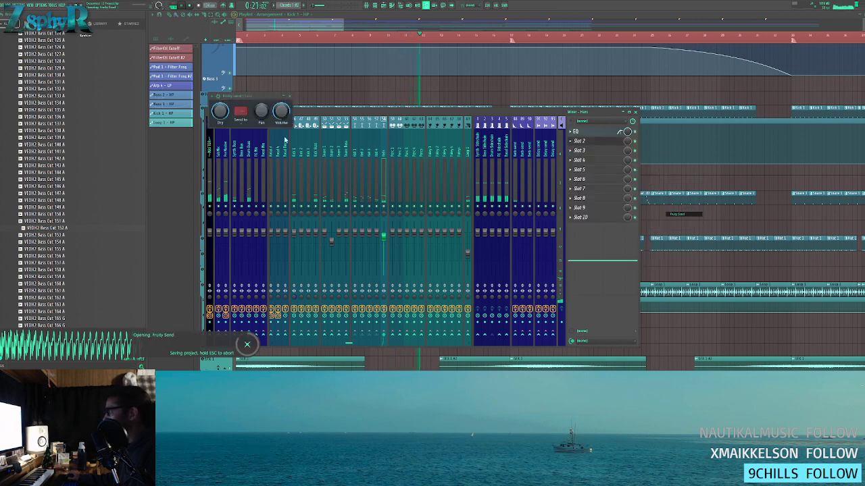
- Create an automation clip for the Fruity Send's dry level and return to the playlist
right_click(223, 108)
click(237, 146)
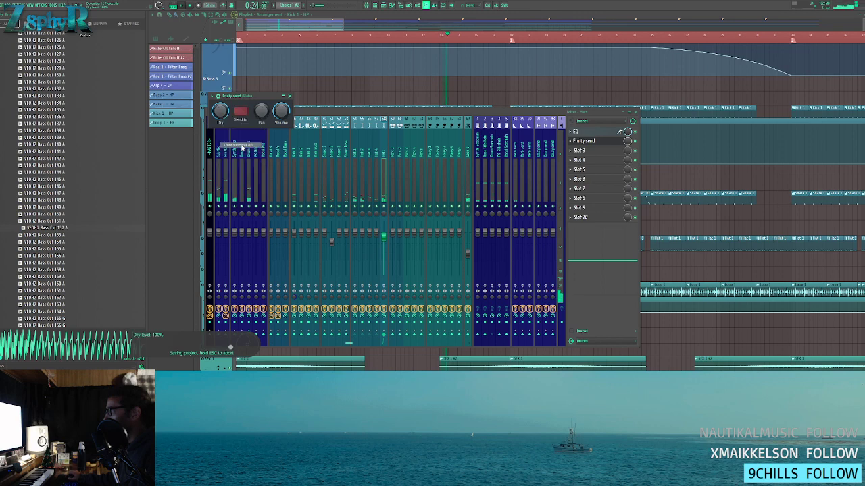
drag(272, 80, 248, 251)
- Insert a playlist track directly below Hat 1 and move the Send - Hats - Dry level clip onto it
right_click(216, 259)
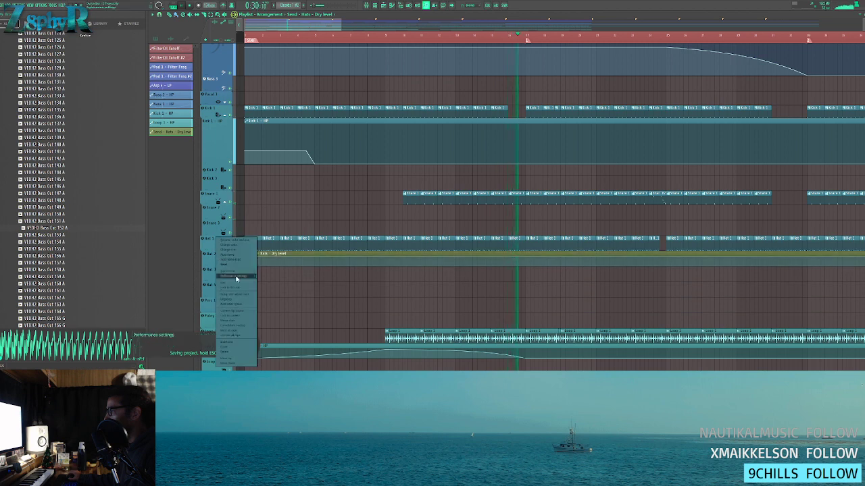
click(249, 341)
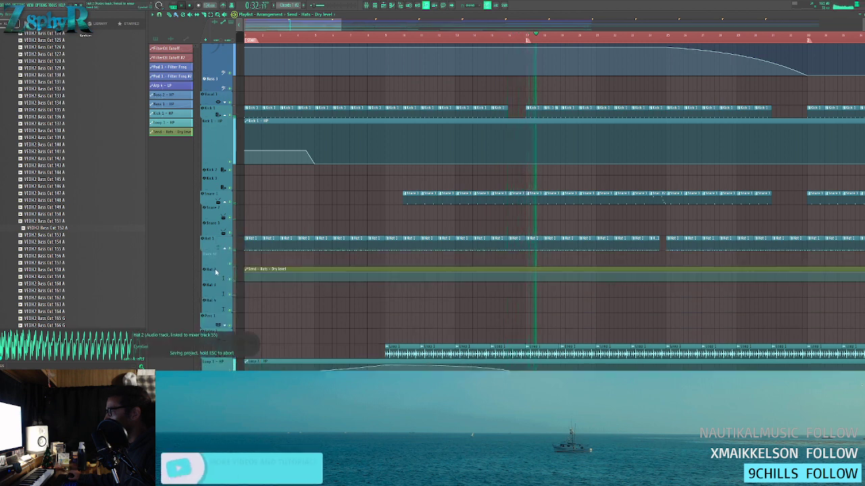
drag(257, 269, 256, 252)
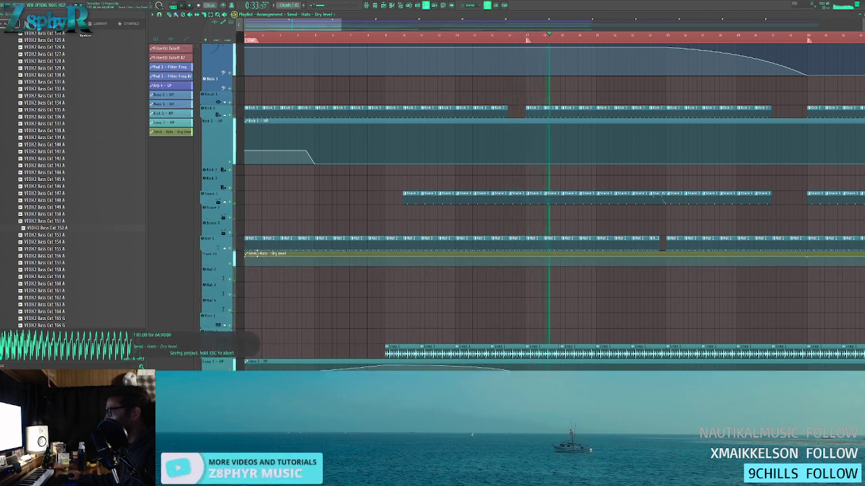
- Rename the inserted track as Hat - VOL and apply its name and color to the automation clip
key(Return)
right_click(210, 258)
click(222, 265)
- Shape the Hat - VOL automation to fade in from zero over about the first four bars, and restart playback from the beginning
drag(247, 256, 247, 261)
key(space)
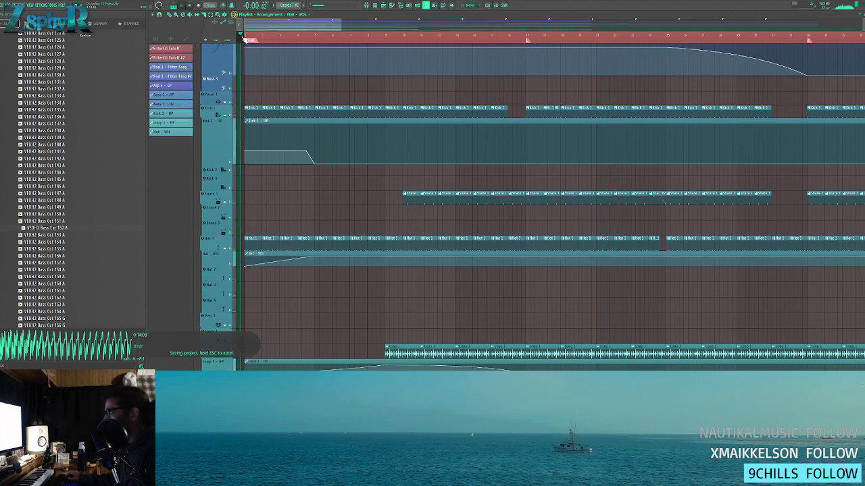
key(space)
- Review the bass, kick, hat and loop automation during playback and replay the intro from the start
scroll(302, 154, up, 4)
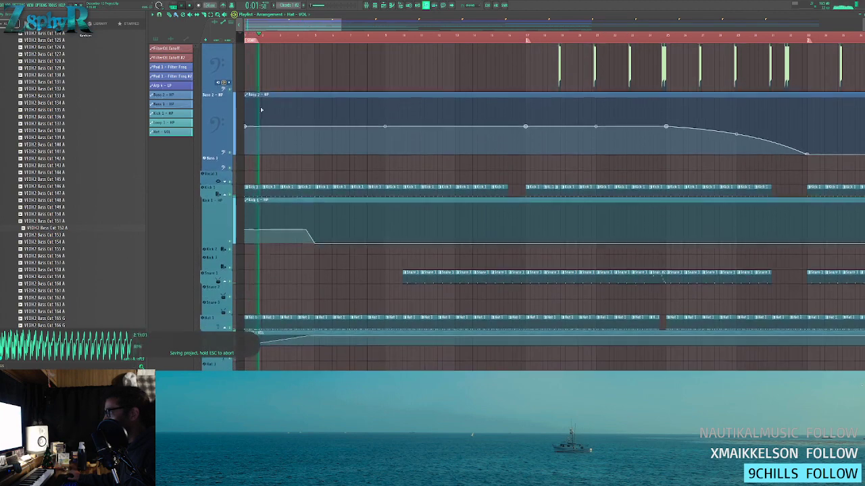
drag(424, 173, 432, 183)
scroll(264, 218, down, 2)
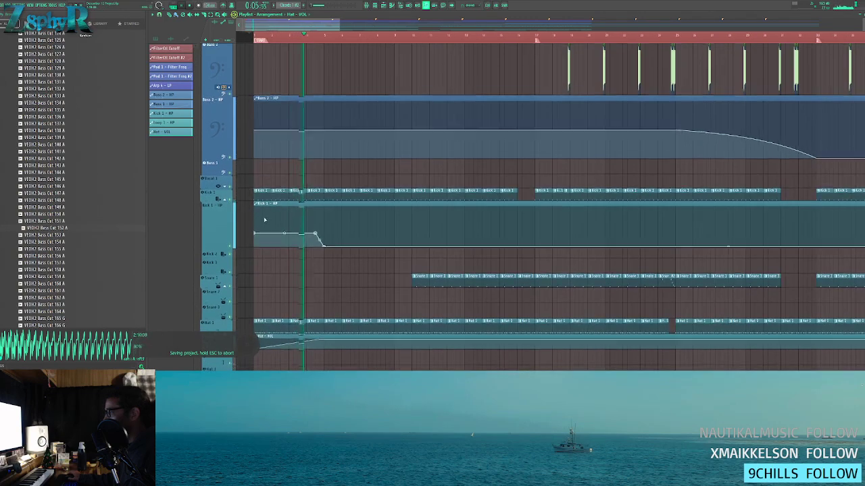
scroll(325, 279, down, 3)
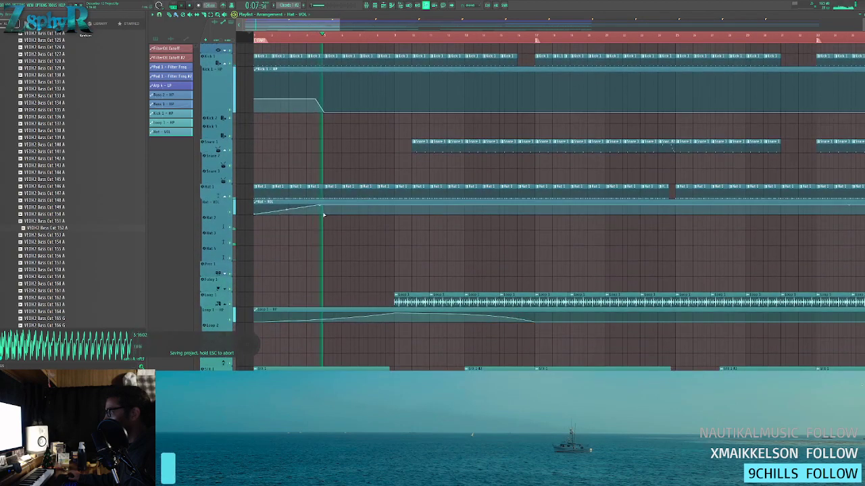
click(249, 39)
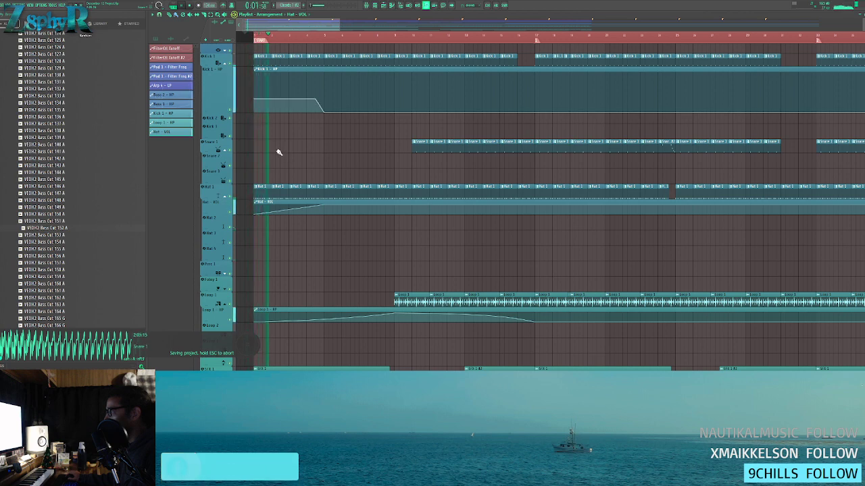
- Extend the intro level of the Kick 1 - HP automation to about bar 7, with its ramp reaching zero at bar 9
scroll(278, 149, up, 1)
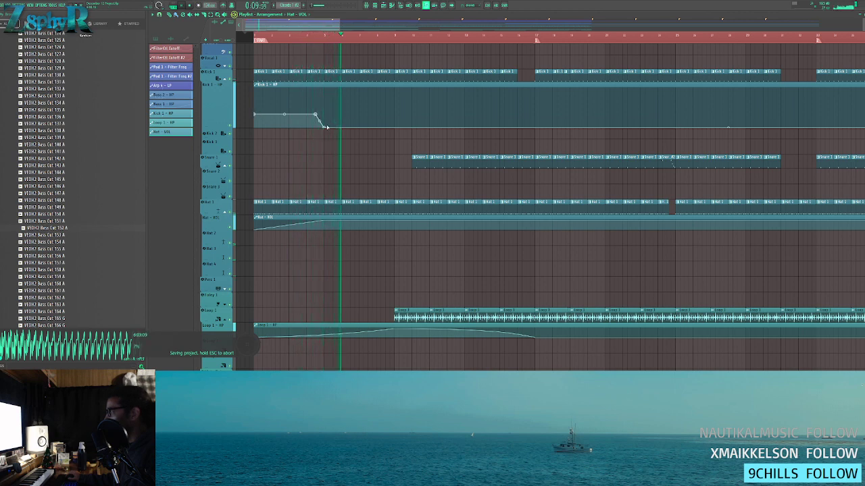
drag(324, 127, 390, 127)
drag(316, 115, 360, 117)
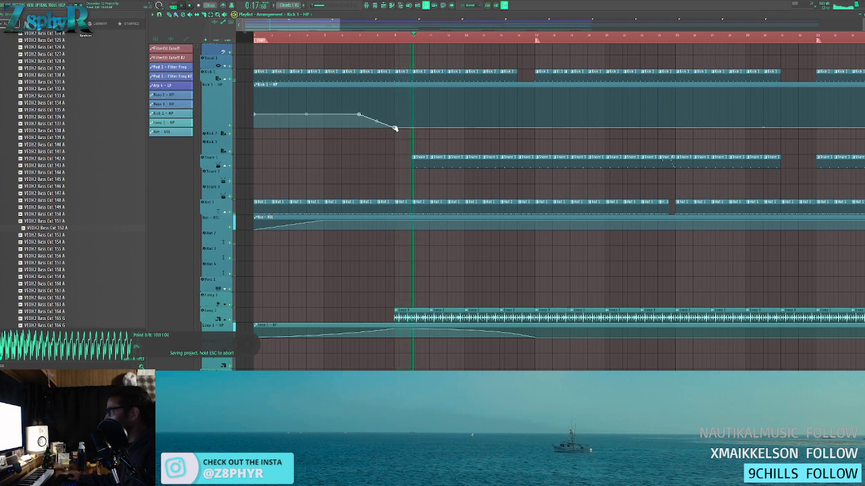
- Extend the Snare 1 clips back to start at bar 9 and cut the Loop 1 clips to start at bar 13
drag(403, 152, 385, 160)
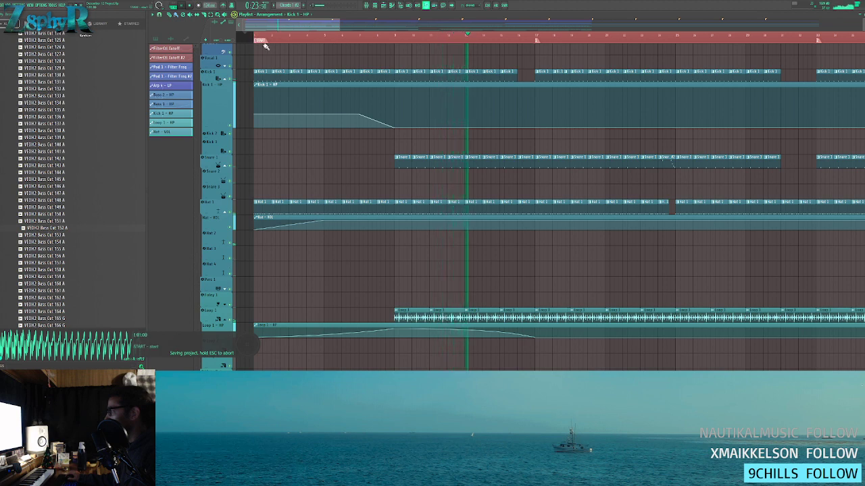
drag(395, 314, 464, 317)
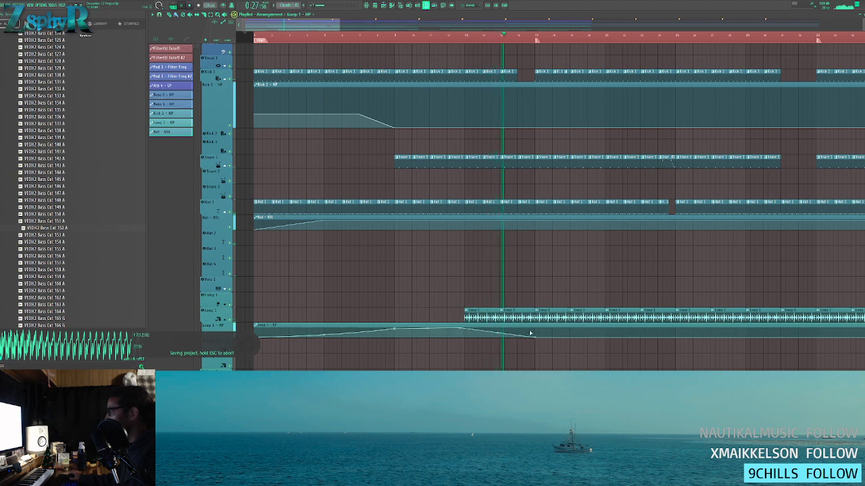
- Replay the intro from the start and review the drum, bass, pad and arp tracks against their automation
key(space)
key(space)
scroll(340, 160, down, 3)
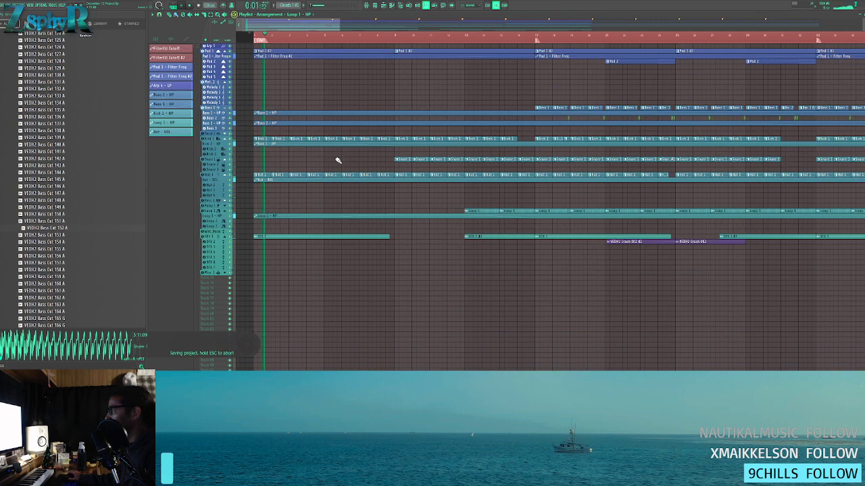
scroll(280, 135, up, 5)
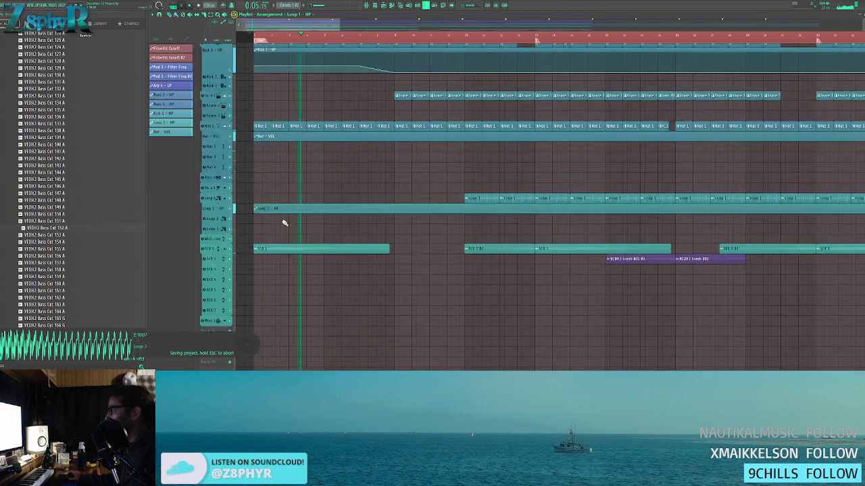
scroll(299, 240, up, 5)
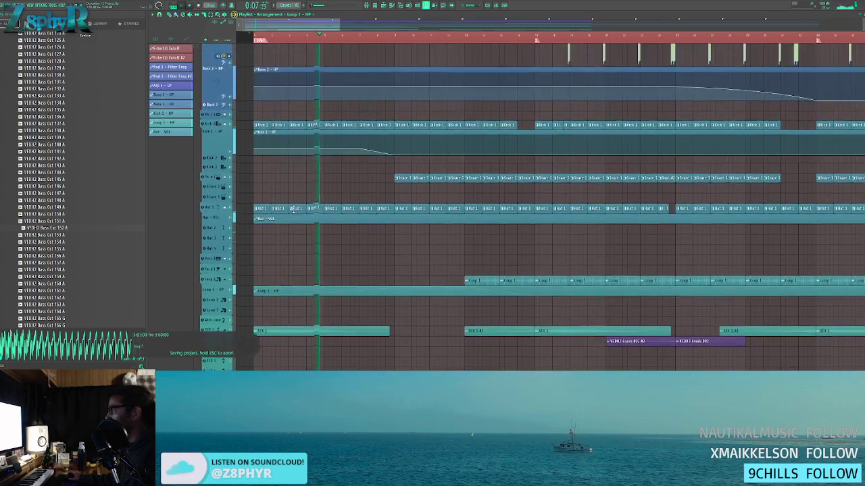
scroll(297, 157, up, 3)
scroll(310, 146, down, 4)
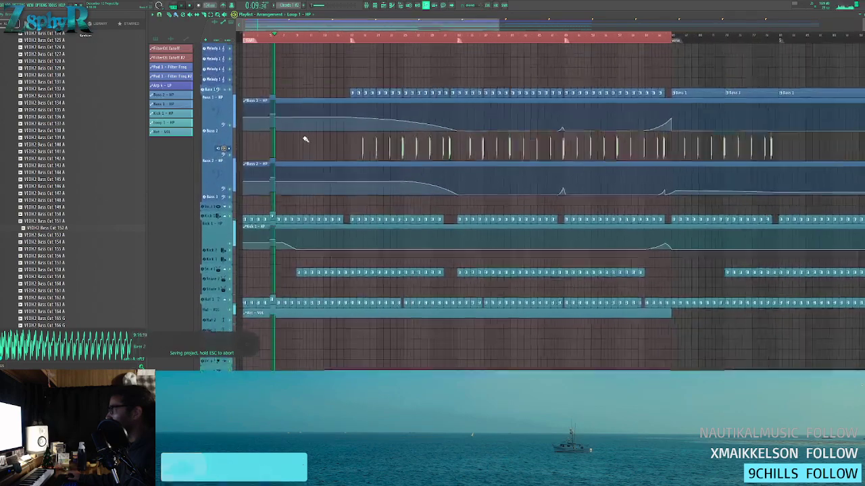
scroll(309, 81, up, 5)
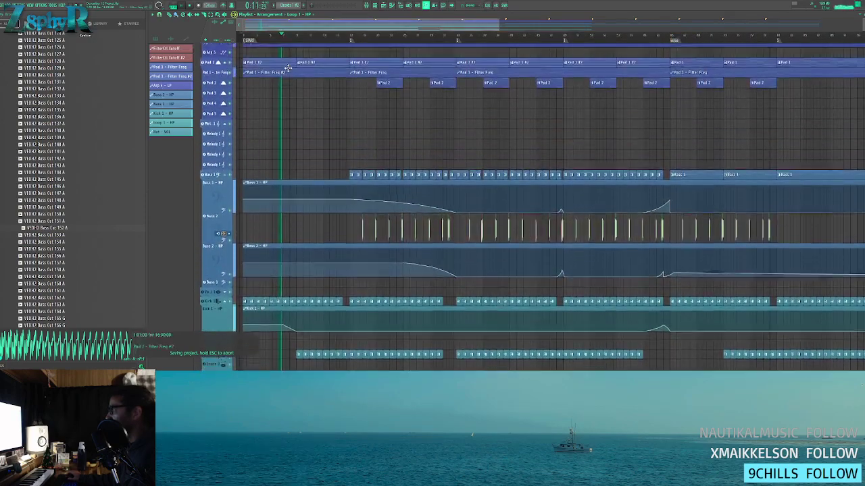
scroll(283, 102, up, 3)
scroll(278, 120, up, 4)
scroll(290, 118, up, 3)
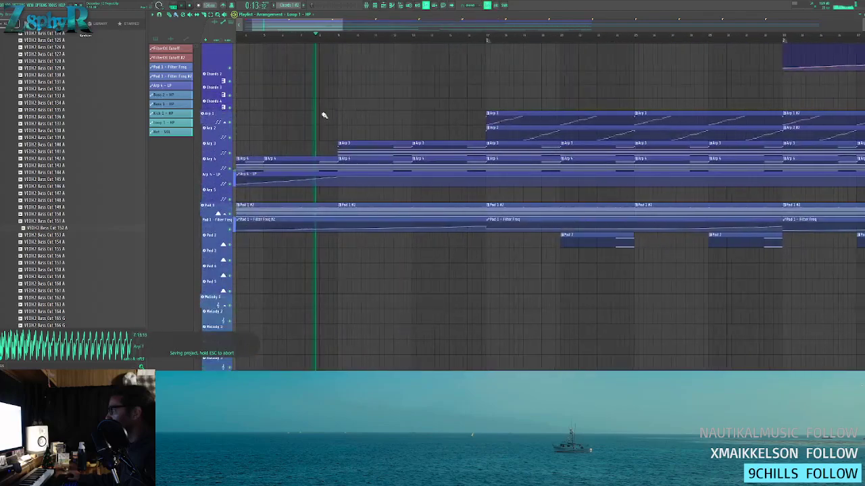
drag(322, 113, 274, 147)
scroll(322, 142, down, 1)
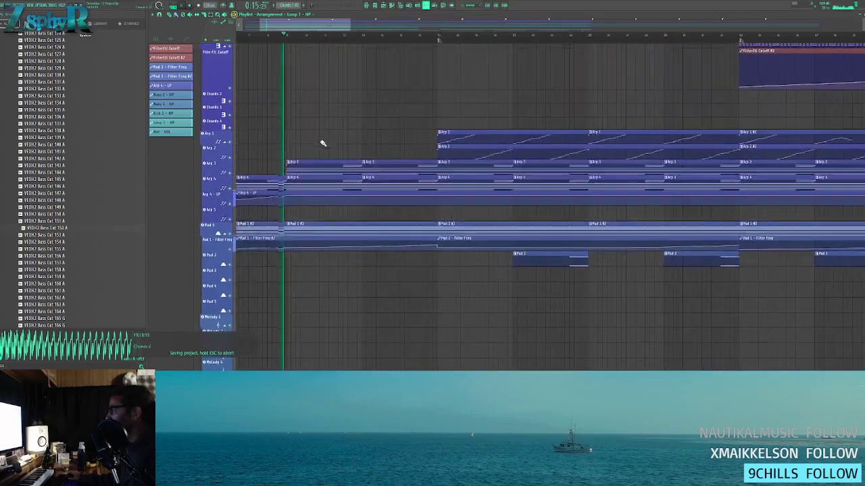
- Reshape the EQ on the Arp 3 mixer track with a higher low cut, reduced low mids and slightly boosted highs
click(373, 6)
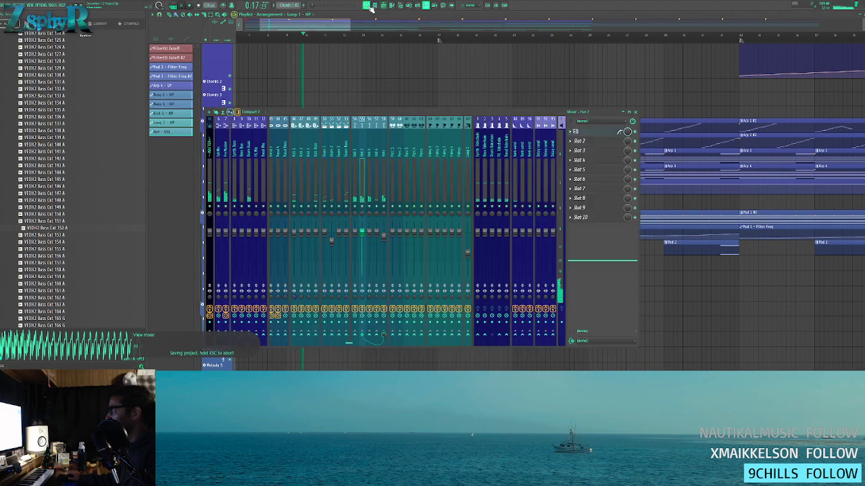
click(340, 146)
scroll(339, 150, up, 6)
click(368, 152)
click(363, 153)
click(332, 153)
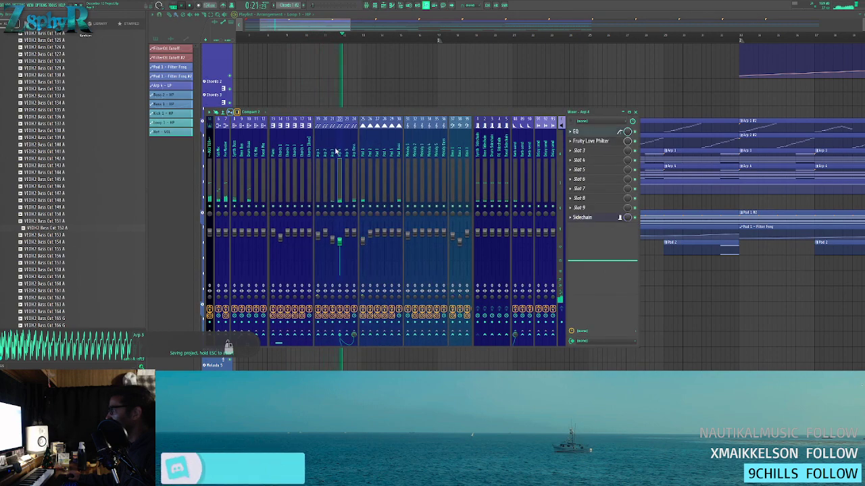
click(598, 133)
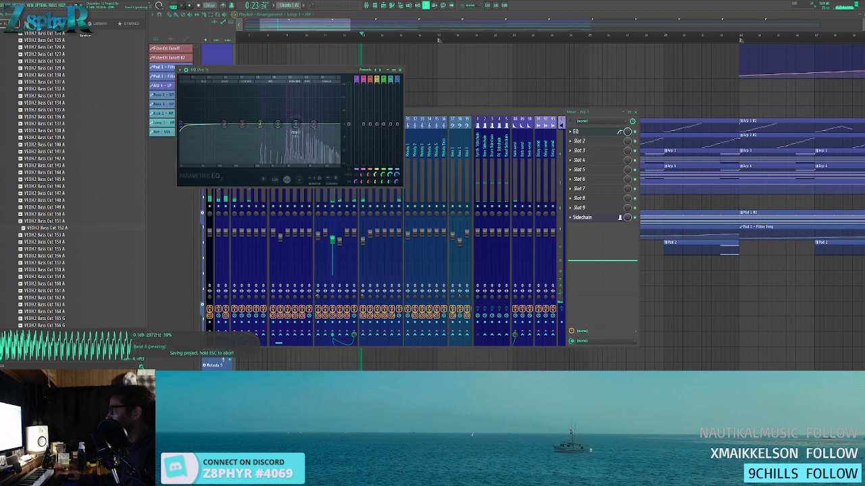
drag(314, 125, 314, 121)
drag(181, 124, 234, 124)
drag(260, 124, 259, 126)
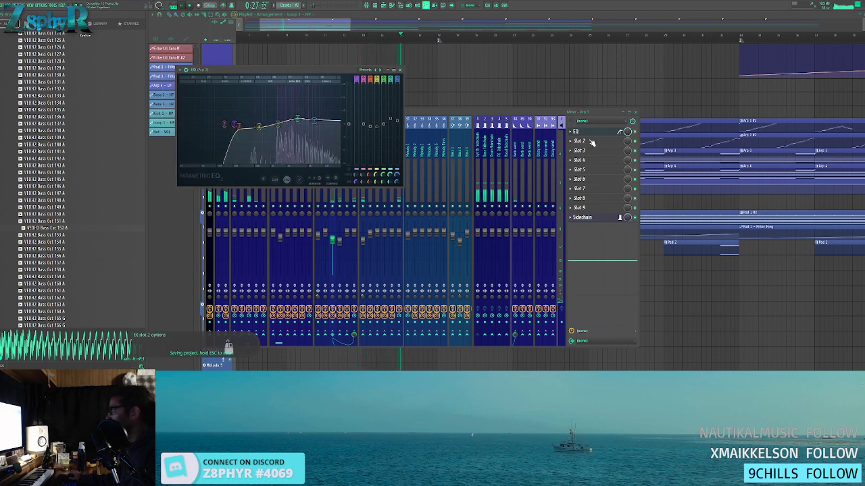
- Load Fruity Love Philter in the second effect slot of the Arp 3 mixer track with the Simple highpass preset
click(628, 141)
mouse_move(654, 185)
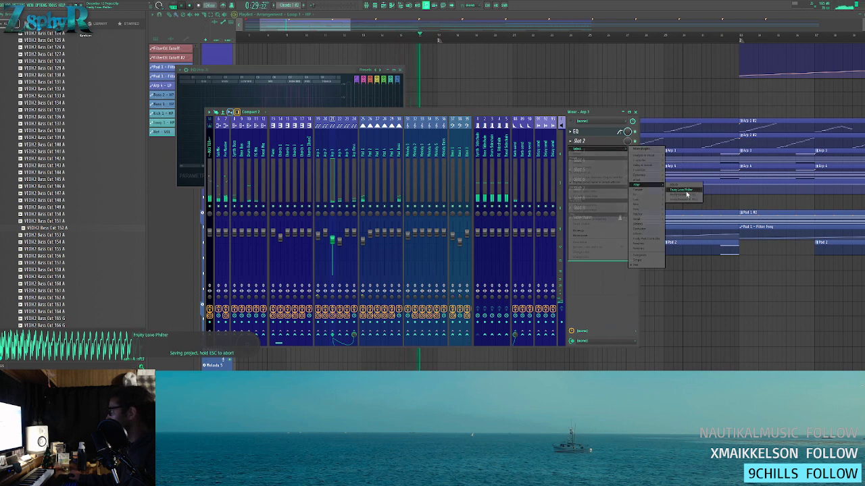
click(685, 190)
click(388, 79)
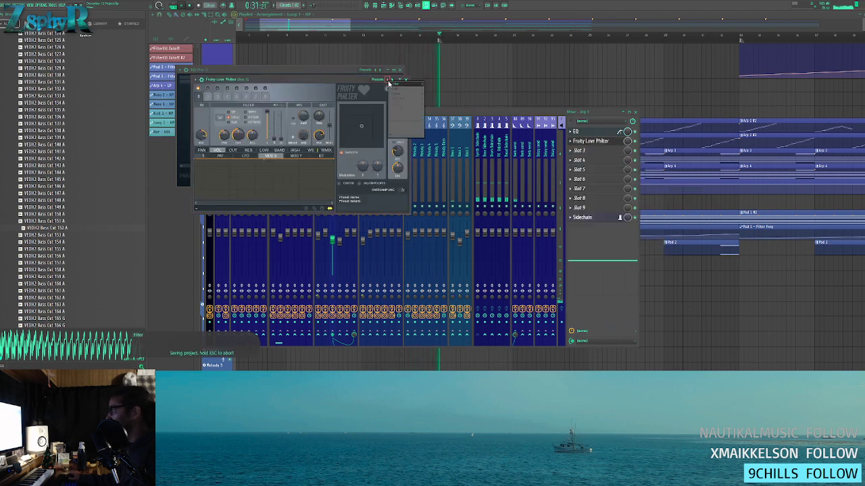
mouse_move(405, 84)
click(446, 121)
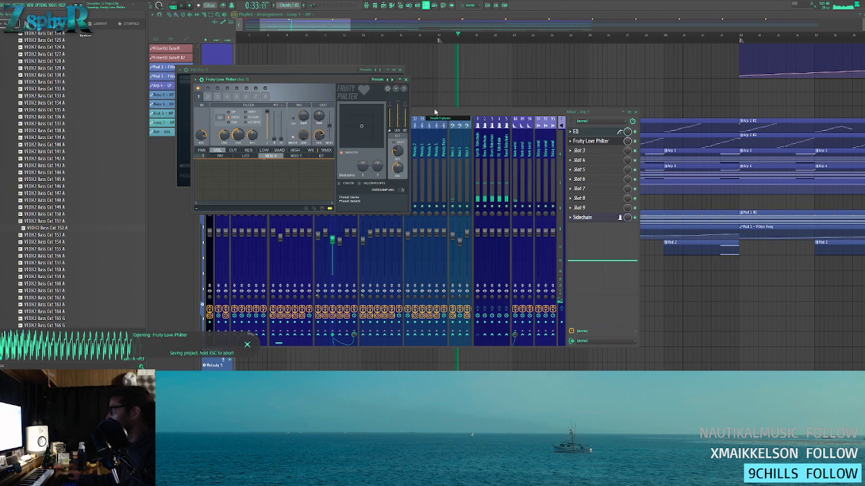
click(590, 140)
click(576, 131)
click(591, 140)
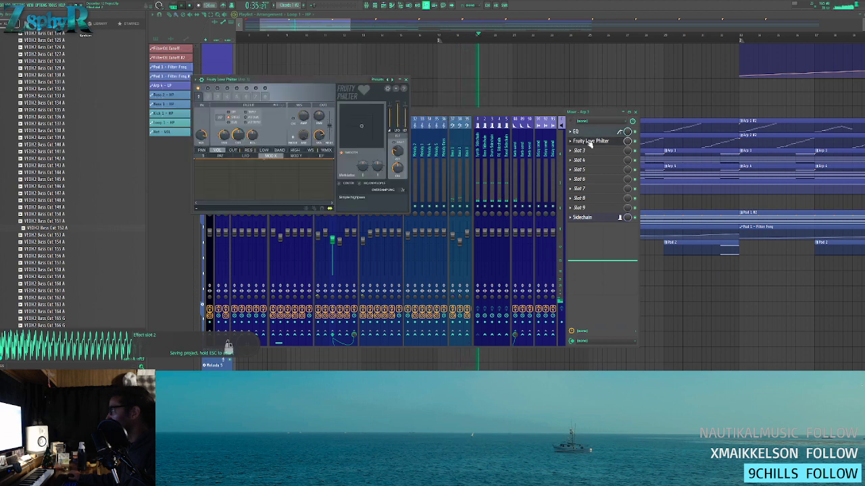
- Create an automation clip for the first modulation knob of the Arp 3 Fruity Love Philter and close the plugin
right_click(363, 170)
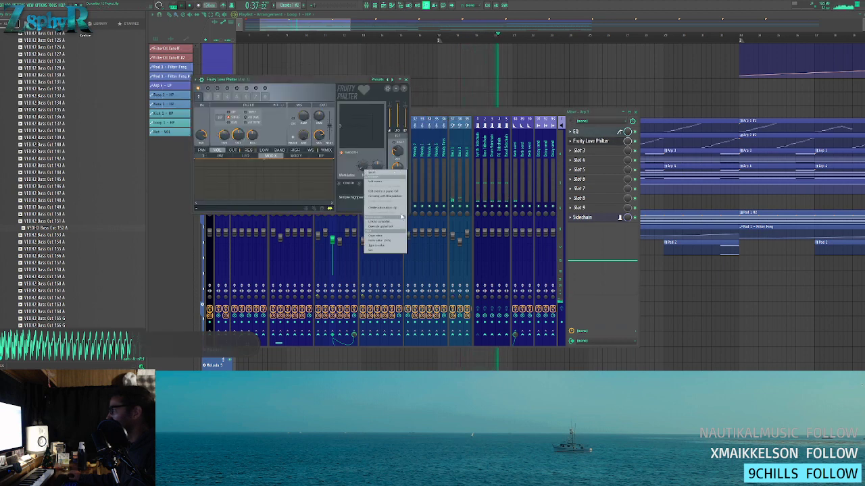
click(382, 210)
click(406, 79)
- Place the automation track directly below Arp 3, name it Arp 3 - HP, save, and apply its name and color to the clip
drag(215, 212, 222, 172)
text(Arp 3 - HP)
key(Return)
key(ctrl+s)
right_click(214, 168)
click(233, 193)
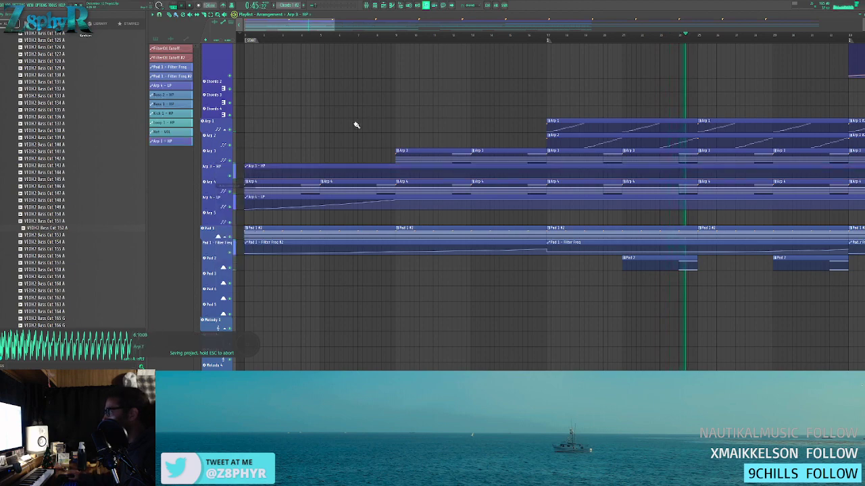
- Shape the Arp 3 - HP automation with peaks at bar 9, bar 65 and the end of the last Arp 3 clips, falling to zero after each
right_click(387, 177)
right_click(397, 175)
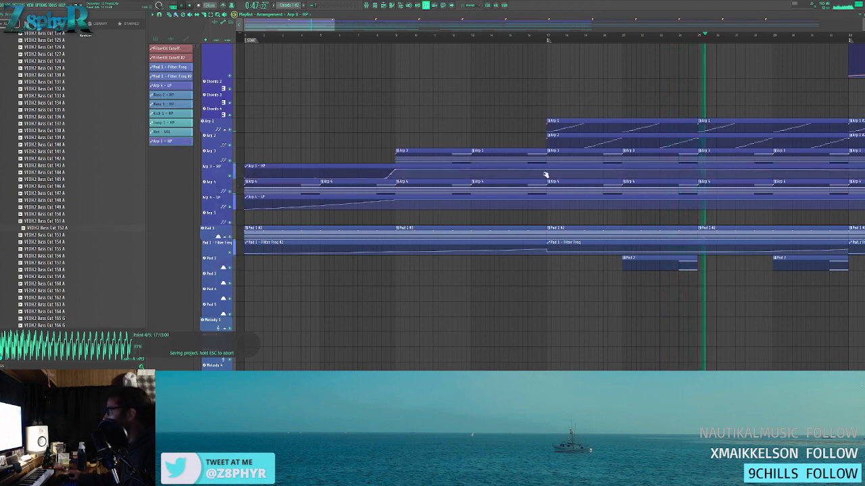
ctrl+scroll(513, 116, down, 4)
ctrl+scroll(538, 120, down, 3)
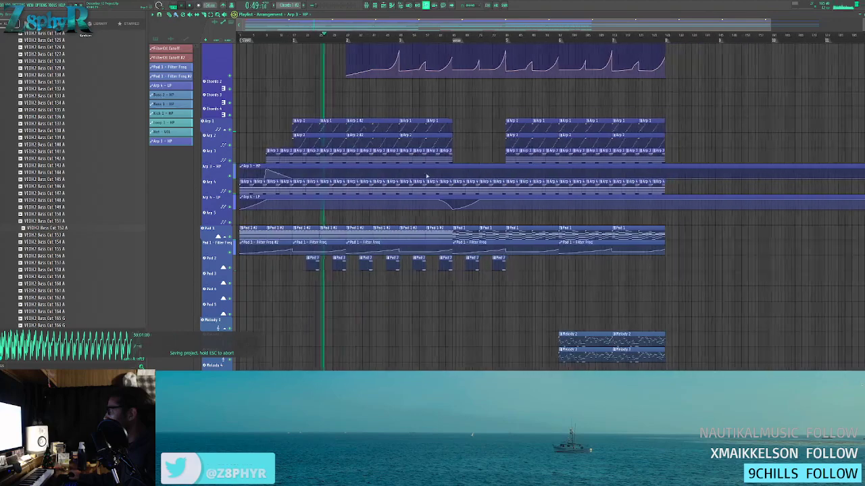
drag(448, 167, 457, 183)
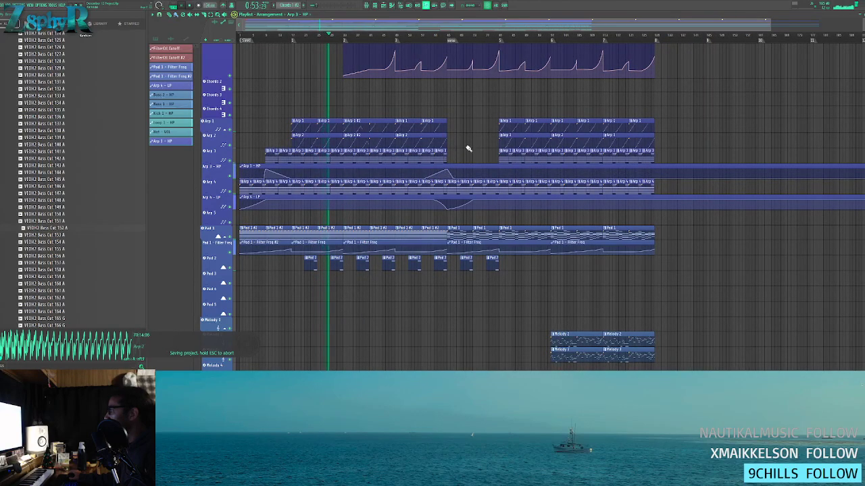
ctrl+scroll(465, 145, up, 3)
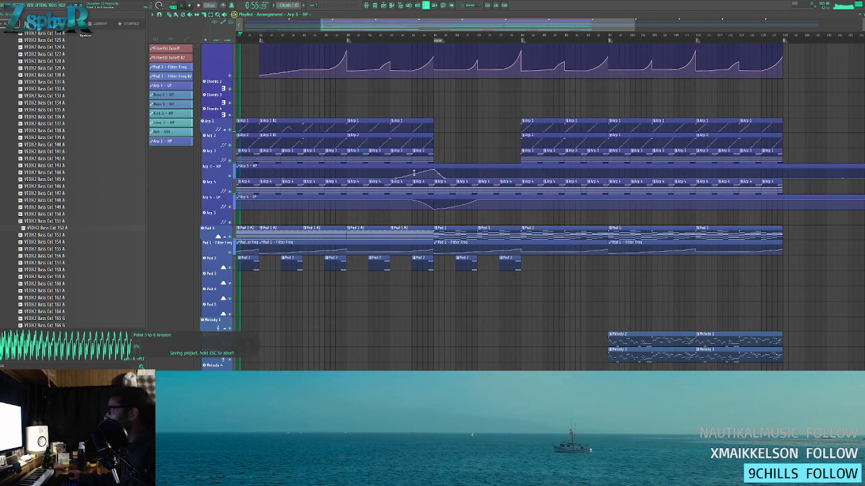
right_click(778, 169)
right_click(807, 178)
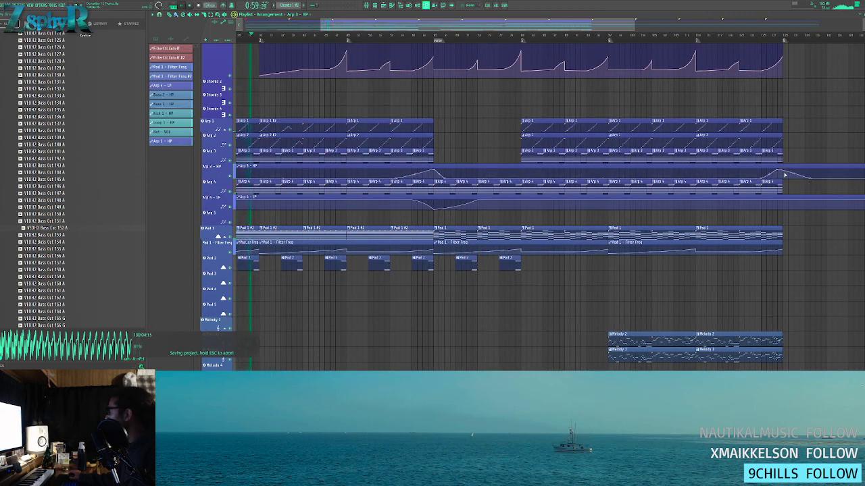
drag(778, 170, 782, 169)
- Add Fruity Parametric EQ 2 to the third effect slot of the Chords 1 mixer track and shape a low cut with a gentle midrange boost
drag(575, 155, 652, 137)
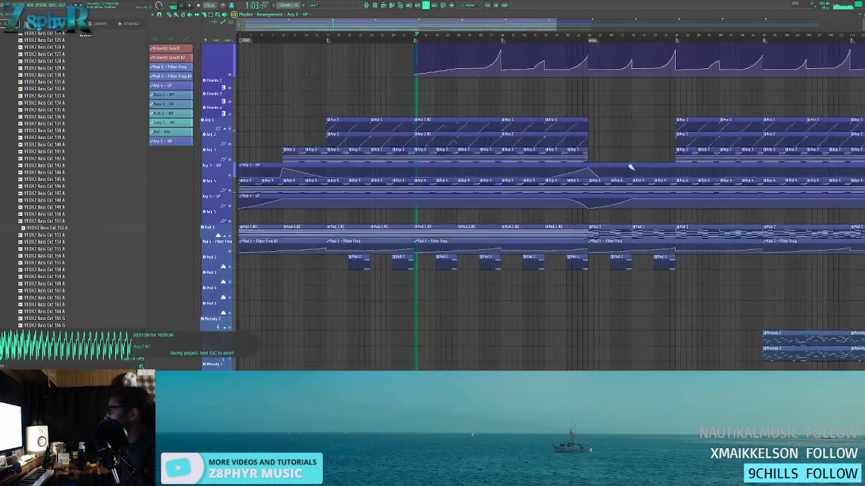
drag(630, 166, 633, 198)
scroll(390, 100, down, 3)
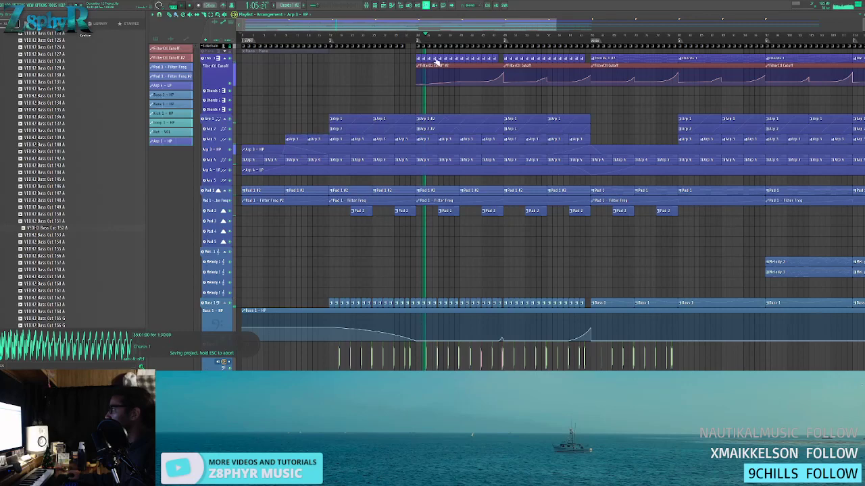
key(F9)
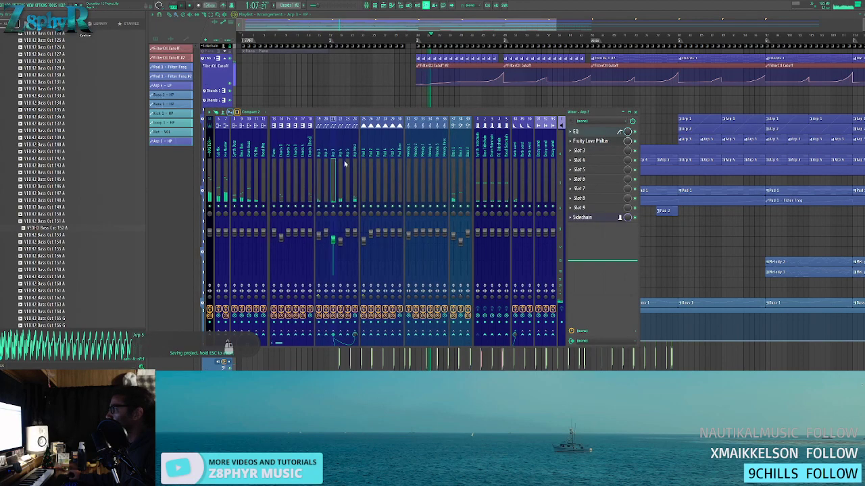
click(606, 132)
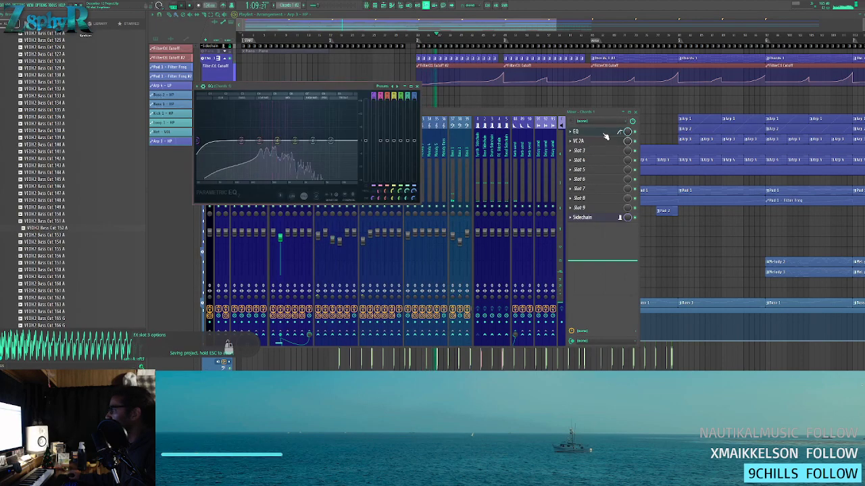
click(596, 154)
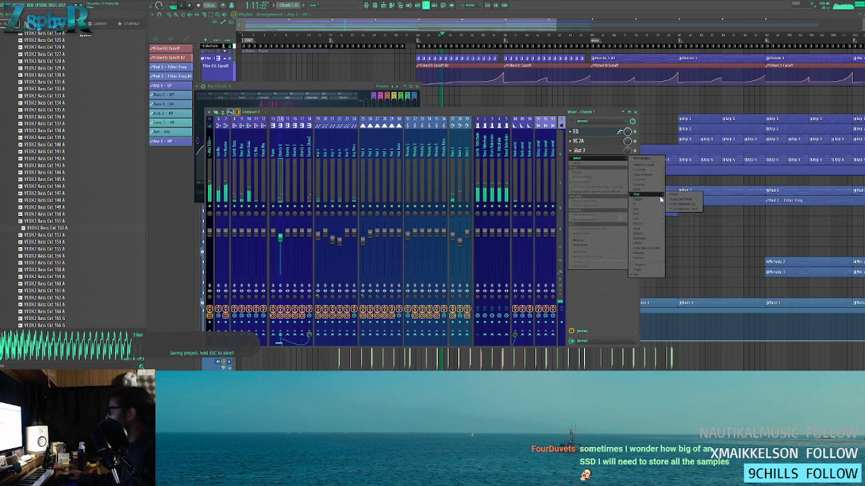
click(674, 207)
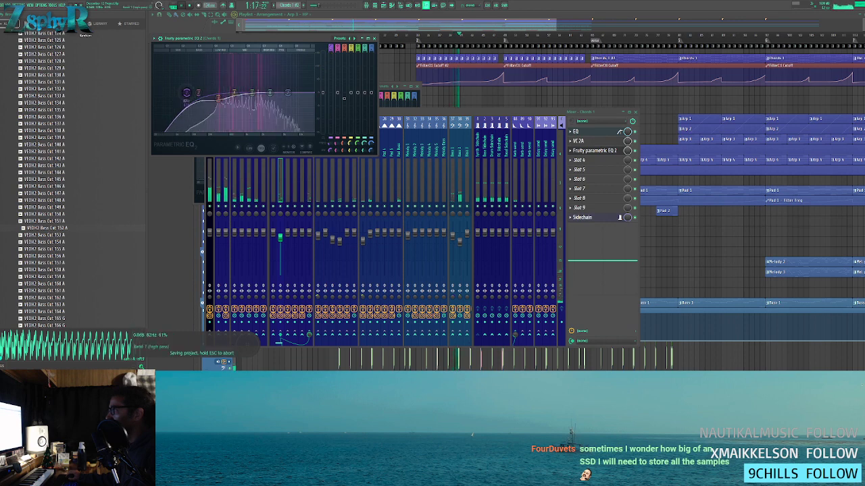
drag(205, 93, 233, 90)
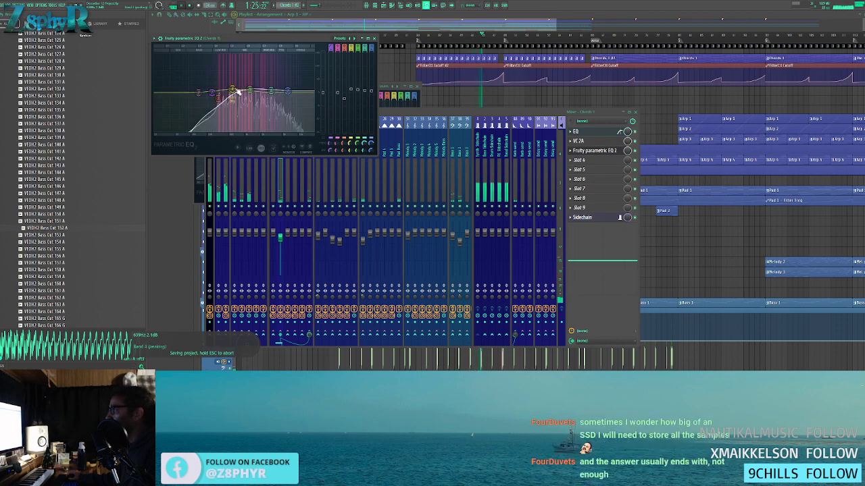
click(380, 44)
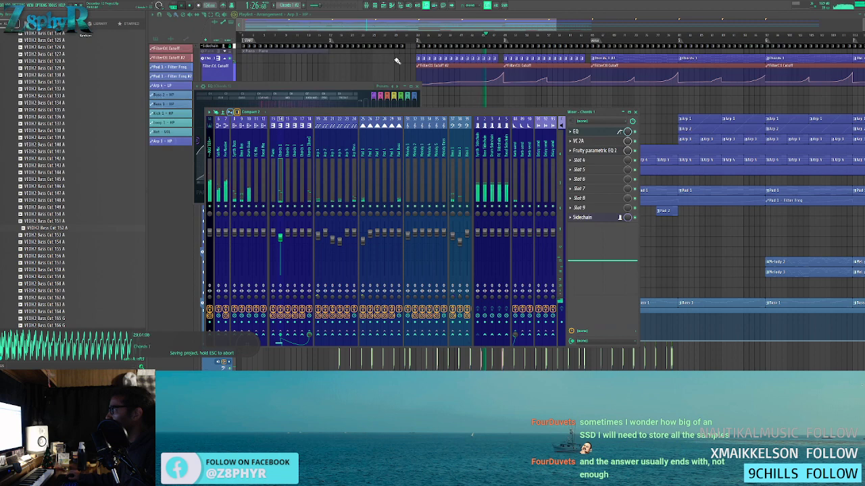
- Add Fruity Love Philter to the fourth effect slot of the Chords 1 mixer track and load the Simple highpass preset
click(588, 161)
mouse_move(645, 204)
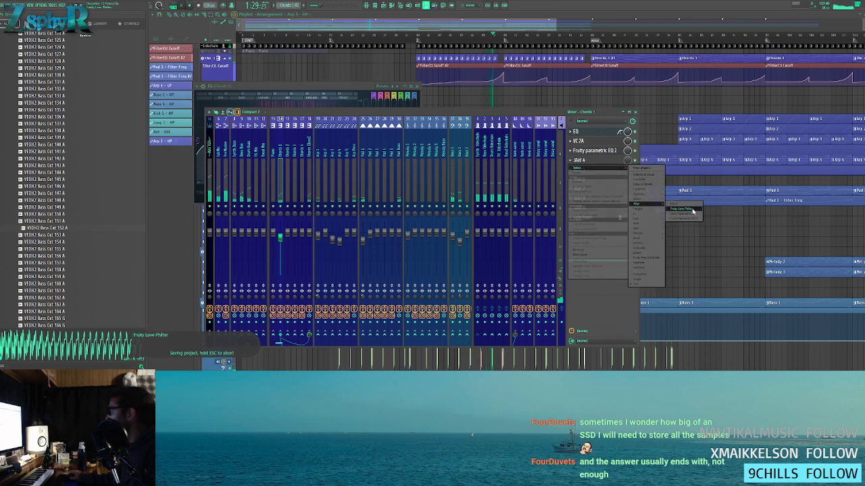
click(692, 211)
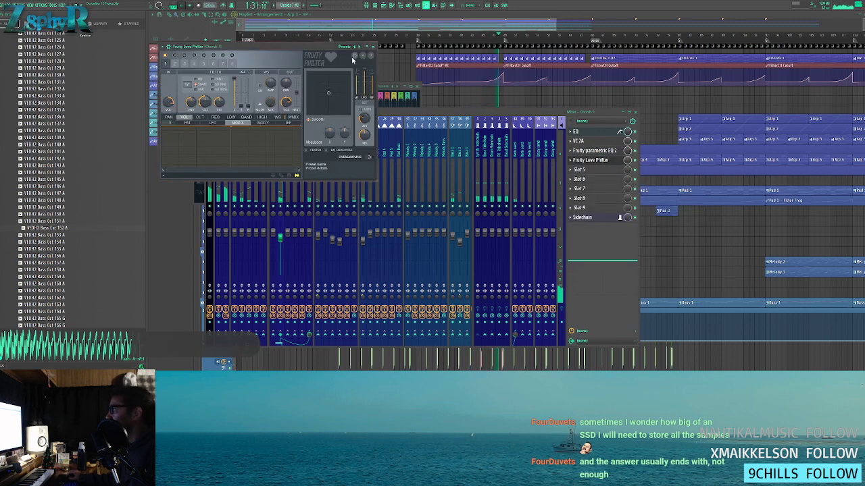
click(355, 48)
mouse_move(365, 50)
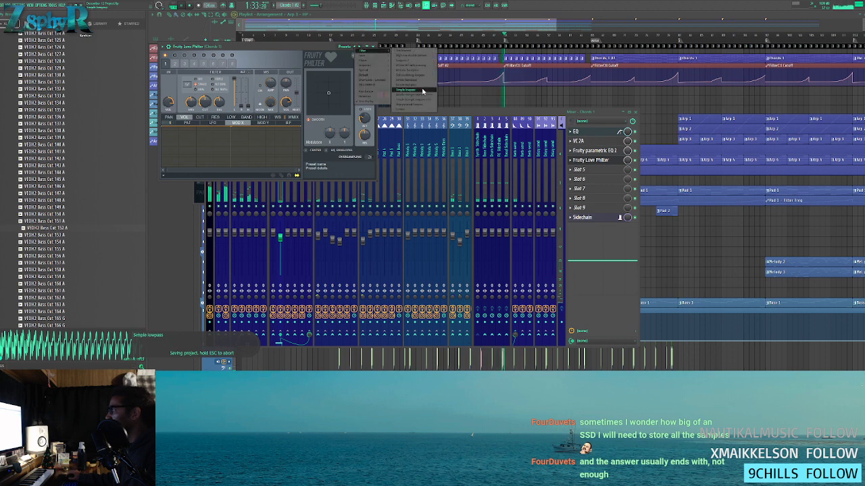
click(424, 89)
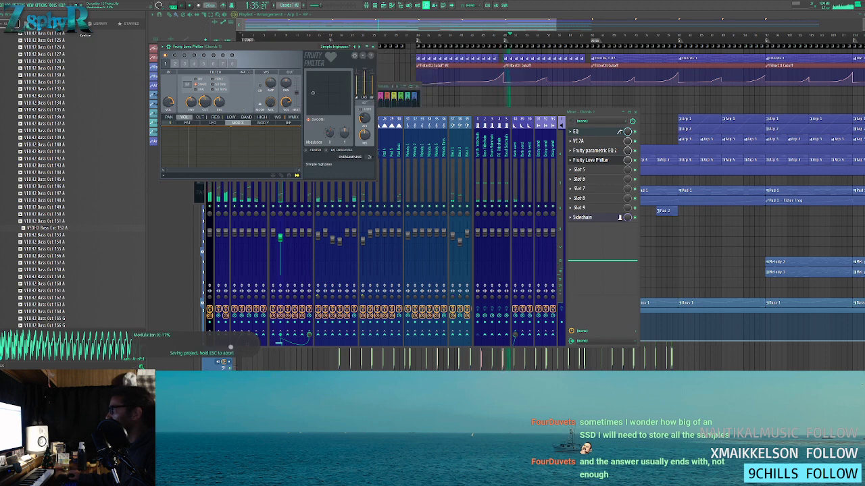
- Create an automation clip for the Love Philter's Modulation X knob and close the plugin, EQ and mixer windows
right_click(331, 134)
click(362, 172)
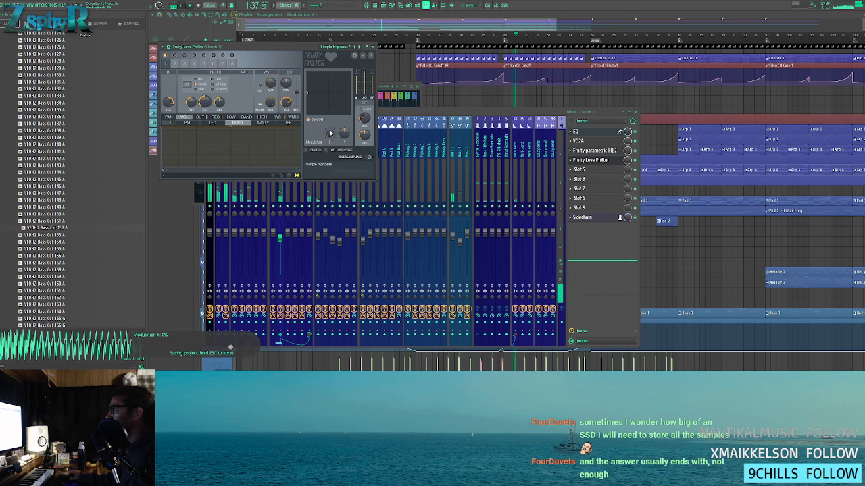
click(372, 48)
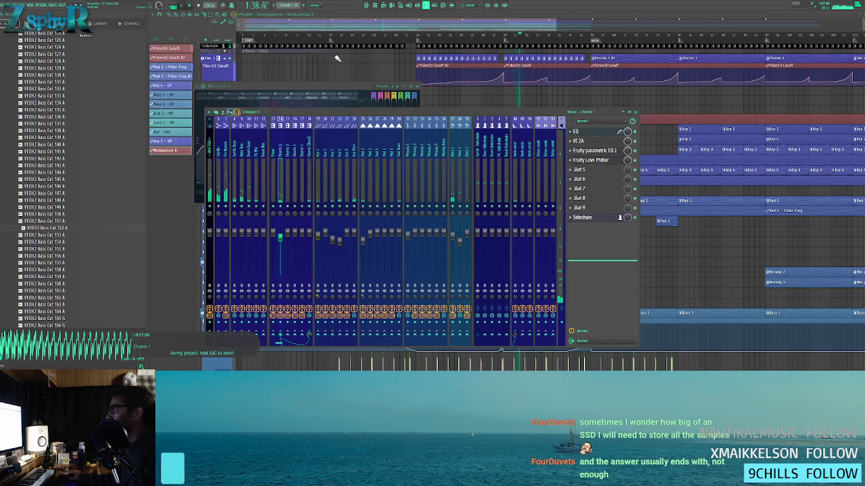
click(417, 87)
key(F9)
- Place the Modulation X track below the FilterEQ Cutoff track, and rename the latter and its clips Chords 1 - Filter Freq
drag(220, 118, 223, 90)
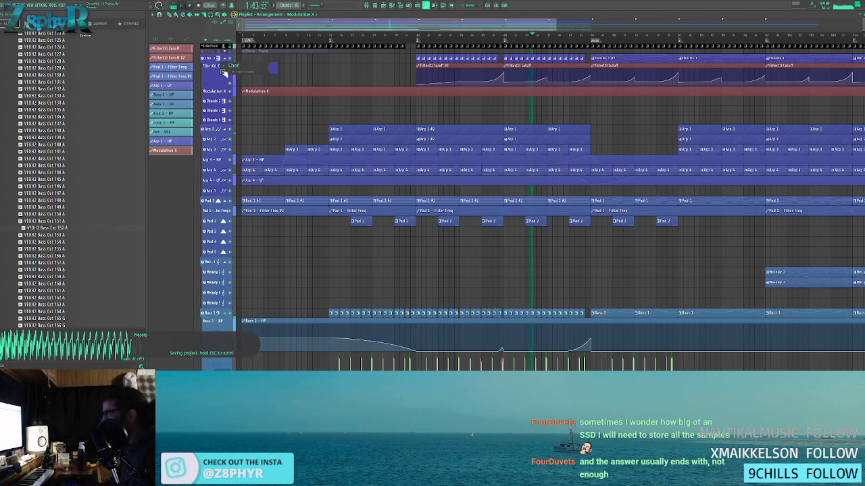
text(eq)
key(Return)
click(223, 84)
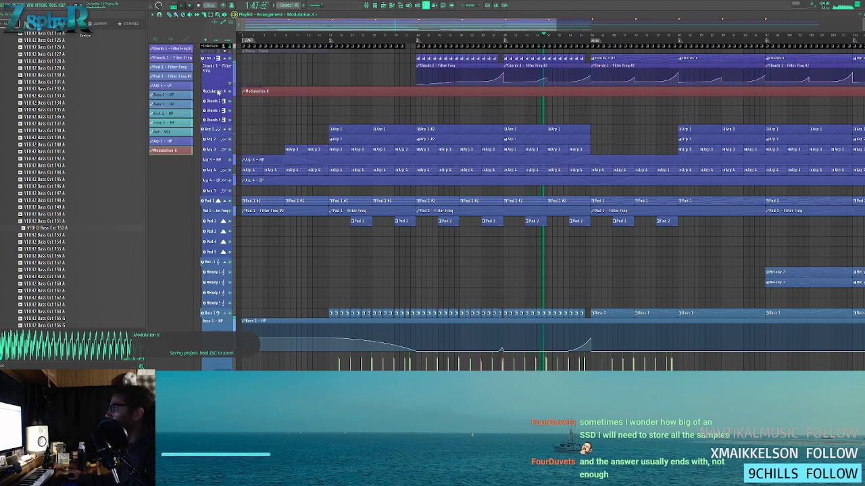
- Rename the Modulation X automation track Chords 1 - HP and apply its name and color to the clip
middle_click(218, 93)
text(Chords 1 - HP)
key(Return)
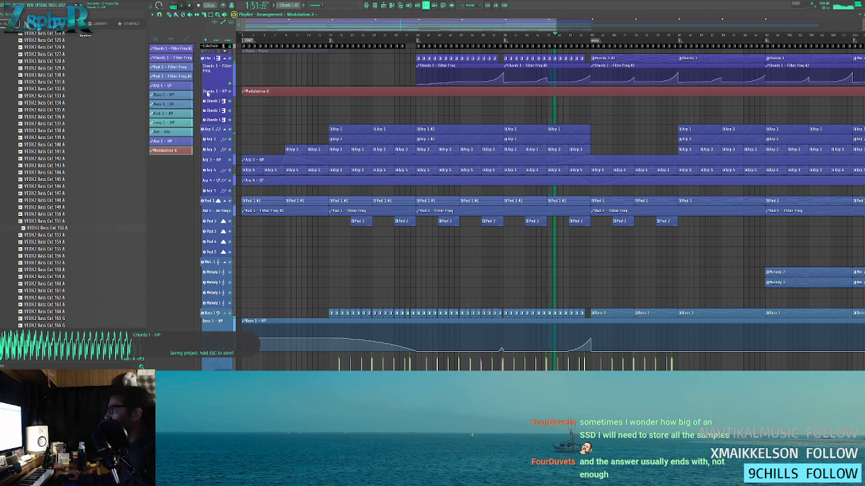
- Shape the Chords 1 - HP automation with a low peak at bar 33 that falls back to zero over about eight bars
alt+scroll(412, 100, up, 3)
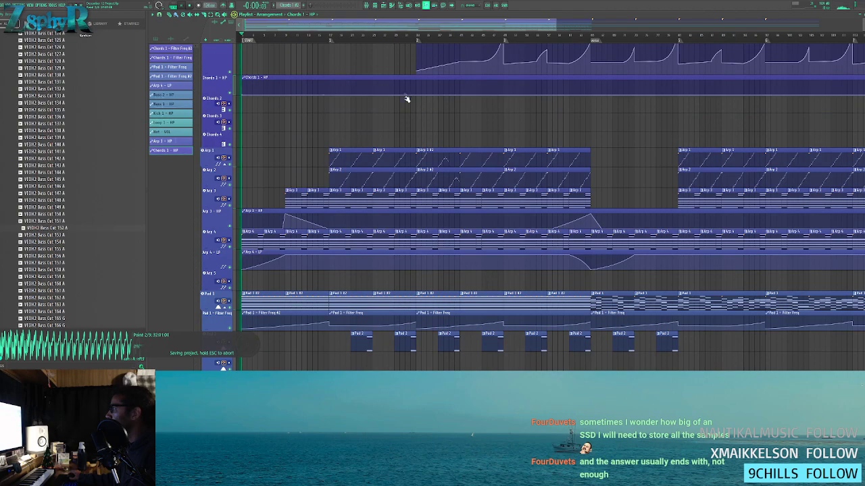
drag(405, 98, 419, 89)
right_click(460, 94)
scroll(454, 85, up, 2)
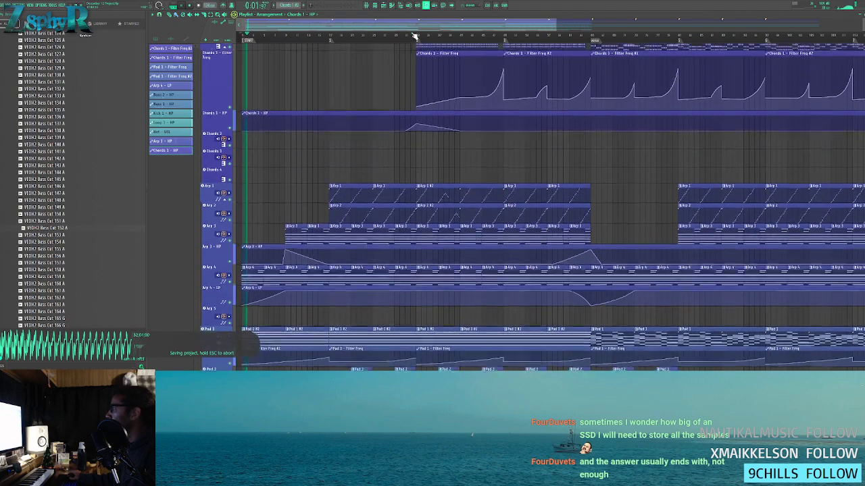
- Add a rise over the two bars before bar 33 to the Loop 1 - HP automation, dropping to zero at bar 33
click(414, 35)
scroll(416, 101, down, 10)
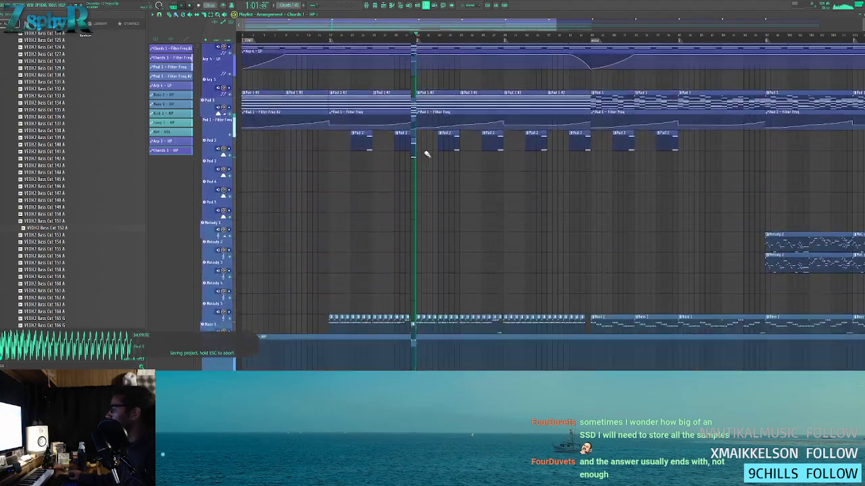
scroll(417, 177, down, 10)
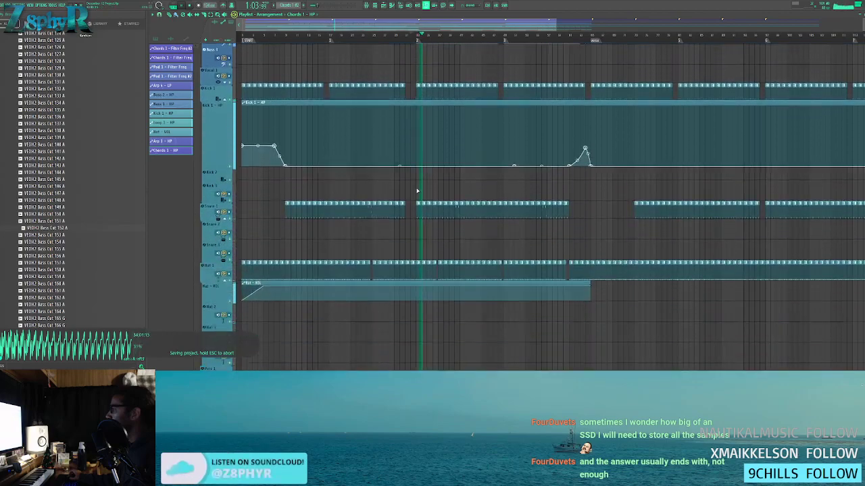
scroll(412, 223, down, 10)
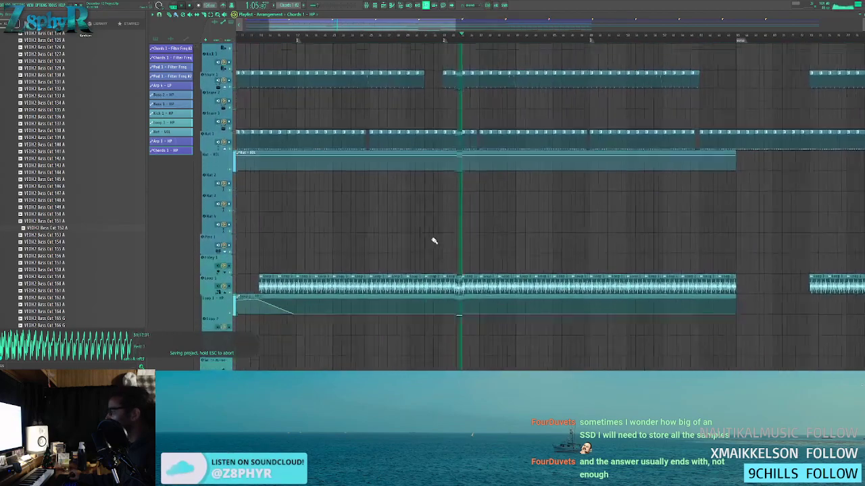
right_click(443, 282)
right_click(473, 270)
right_click(474, 281)
- Play back the Loop 1 - HP rise and reshape it to peak about half a bar early and hold until bar 33
click(424, 35)
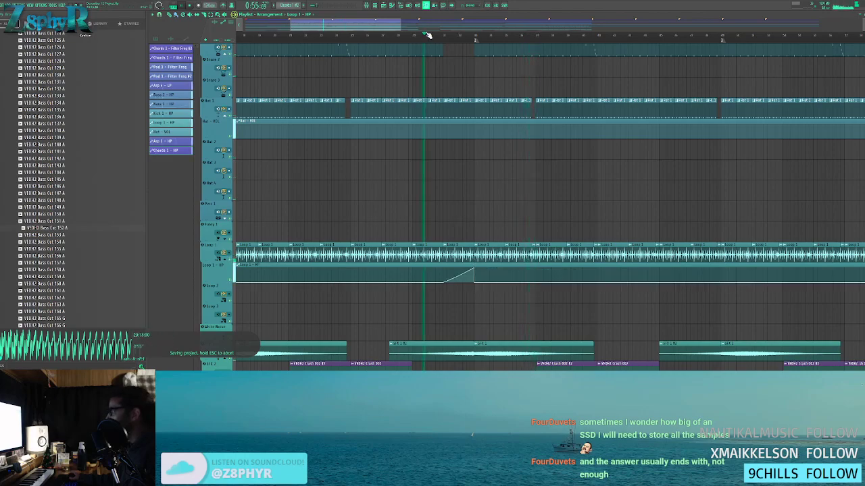
scroll(474, 189, down, 3)
scroll(463, 203, down, 2)
scroll(459, 202, down, 3)
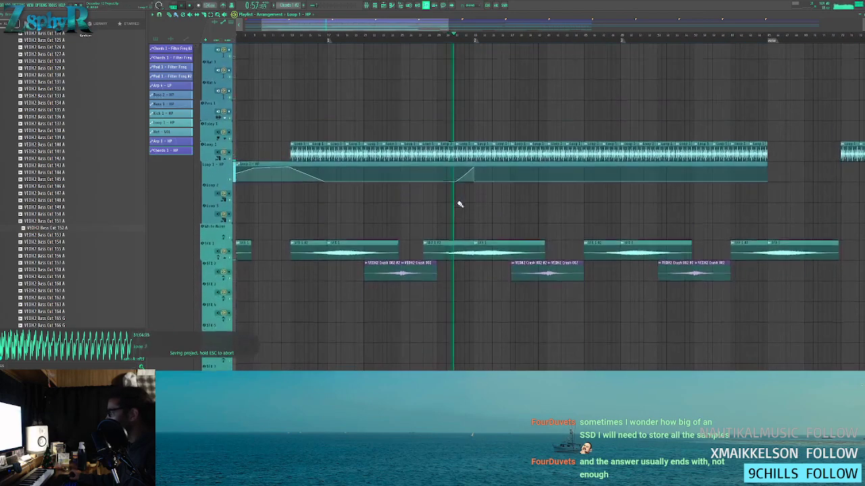
scroll(482, 170, up, 5)
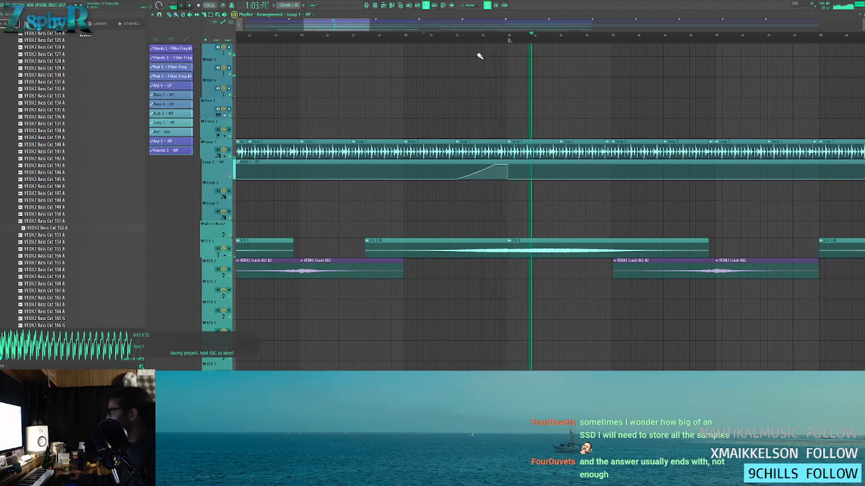
- Try cutting the Hat 1 clip's last half bar before bar 33 while playing the transition, and undo the cut
click(439, 38)
scroll(498, 112, up, 6)
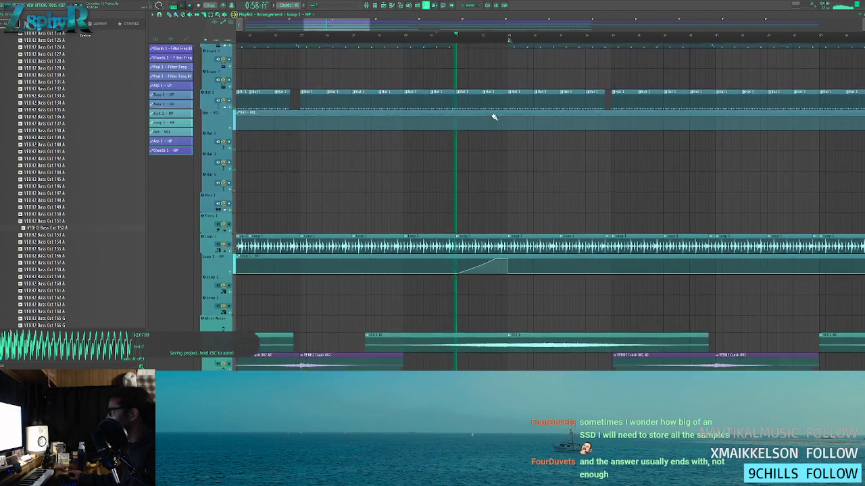
drag(506, 129, 494, 129)
scroll(500, 101, up, 1)
scroll(499, 100, up, 2)
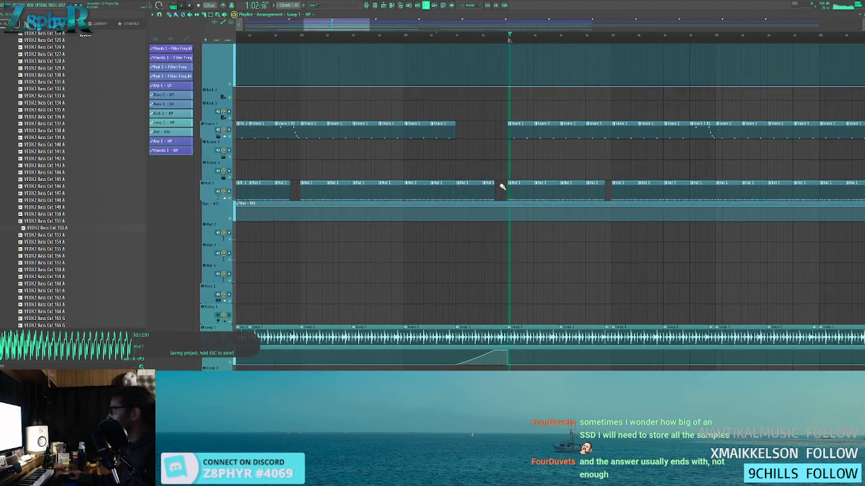
scroll(501, 183, down, 1)
key(ctrl+z)
- Stop playback and examine the Hat 1 pattern's notes in the piano roll
click(502, 169)
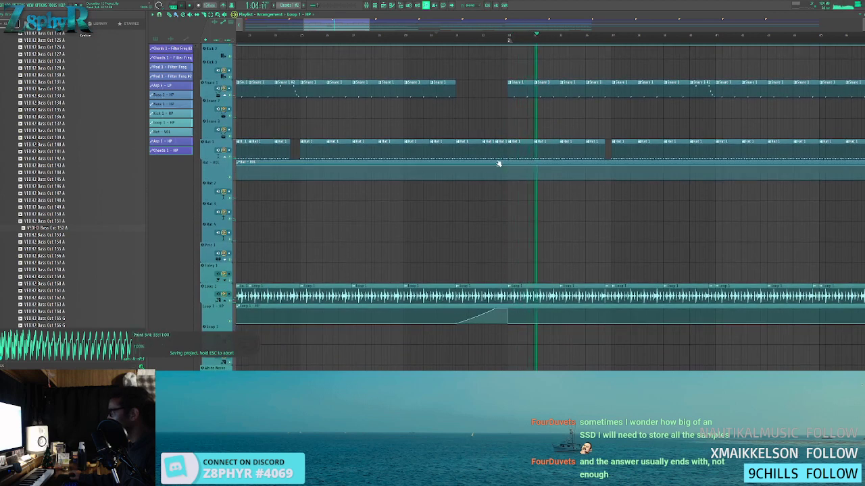
click(500, 143)
key(space)
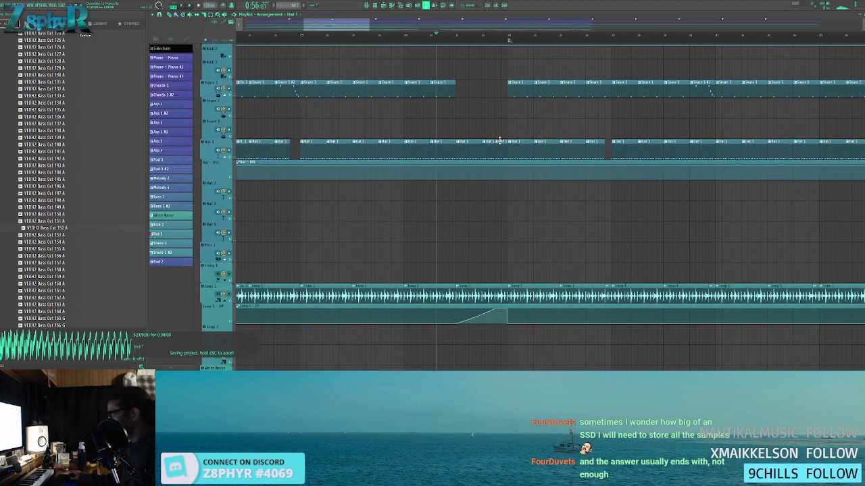
key(F7)
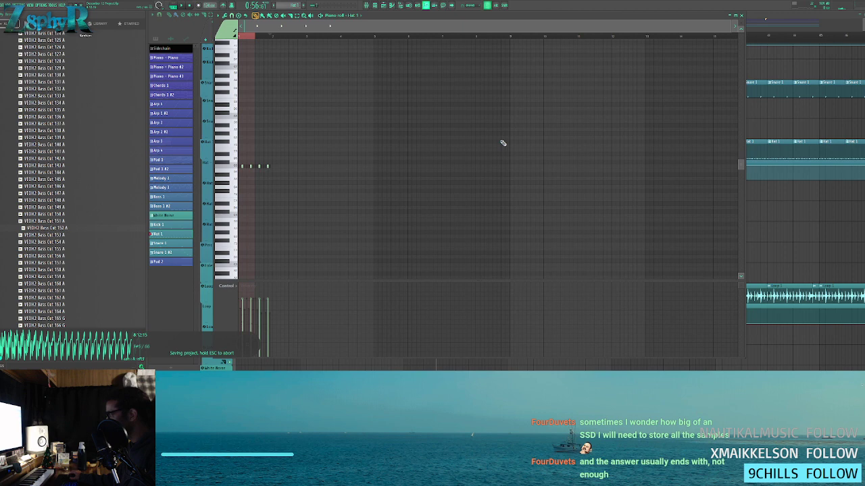
key(F7)
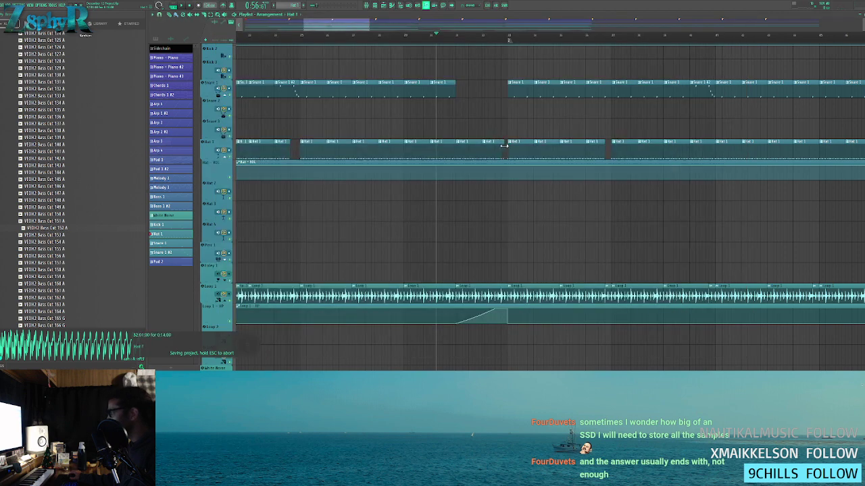
- Open the channel rack with the drum channels and save the project
click(376, 5)
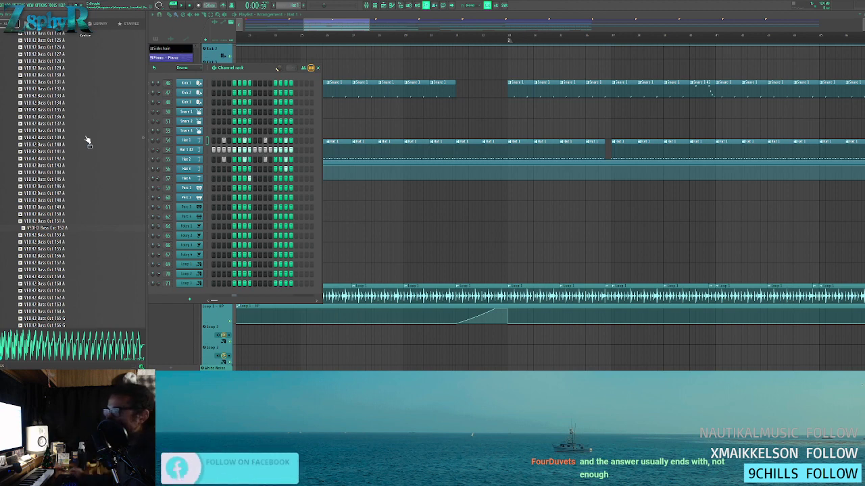
key(ctrl+s)
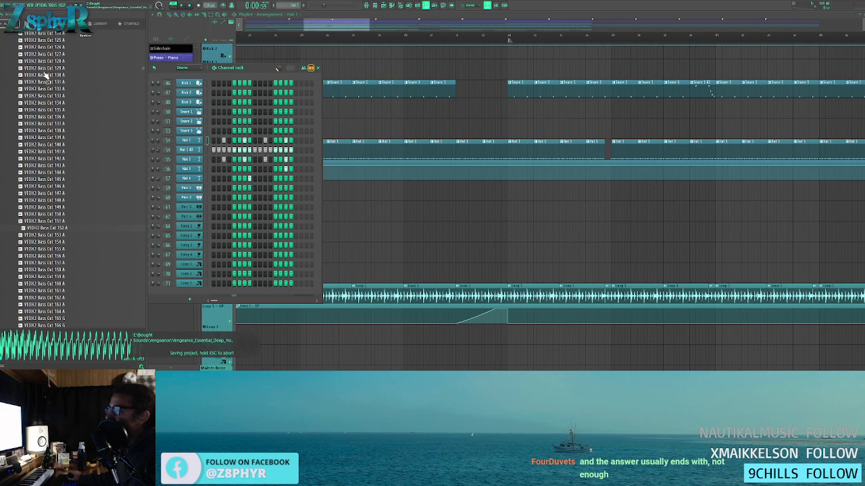
- Check the disk size of the Vengeance_Essential_Deep_House_2 sample folder in its Windows properties and close them
scroll(42, 155, up, 20)
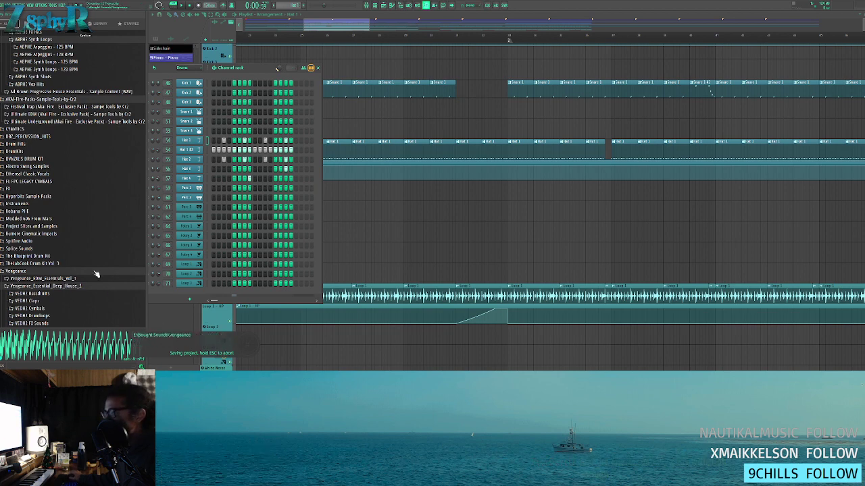
right_click(60, 287)
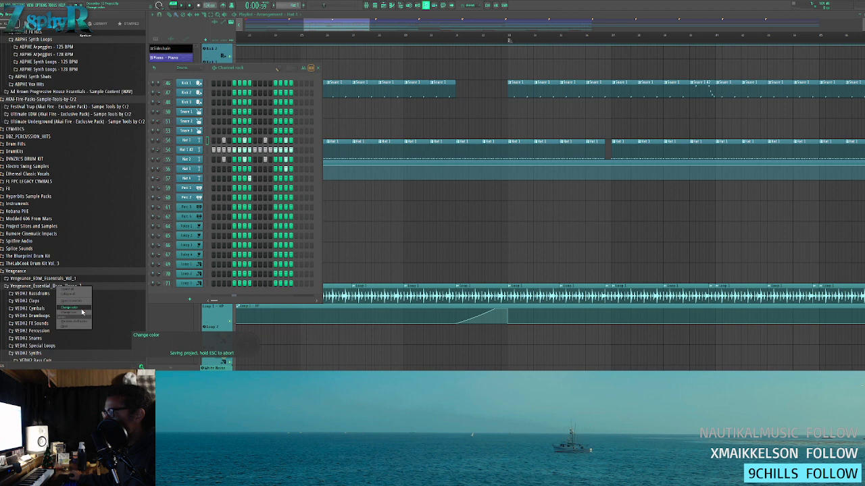
click(73, 322)
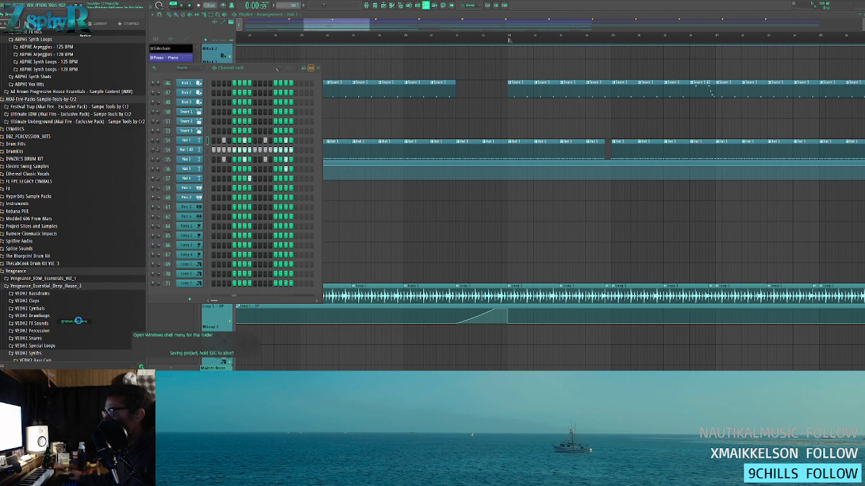
click(85, 316)
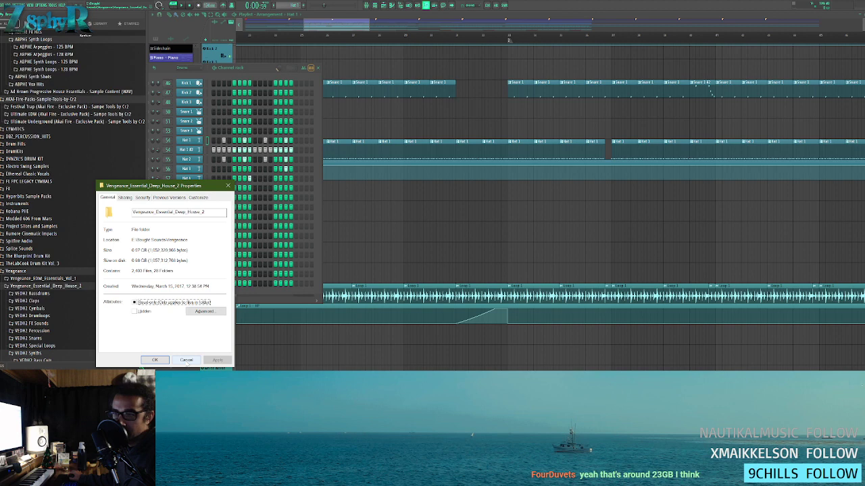
click(186, 360)
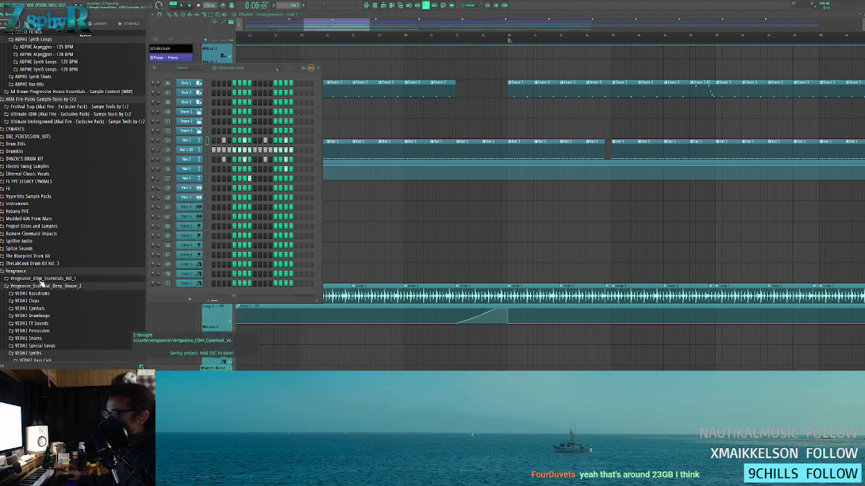
- Collapse the Deep House folder, check the whole Vengeance folder's size in its Windows properties, and close them
click(30, 286)
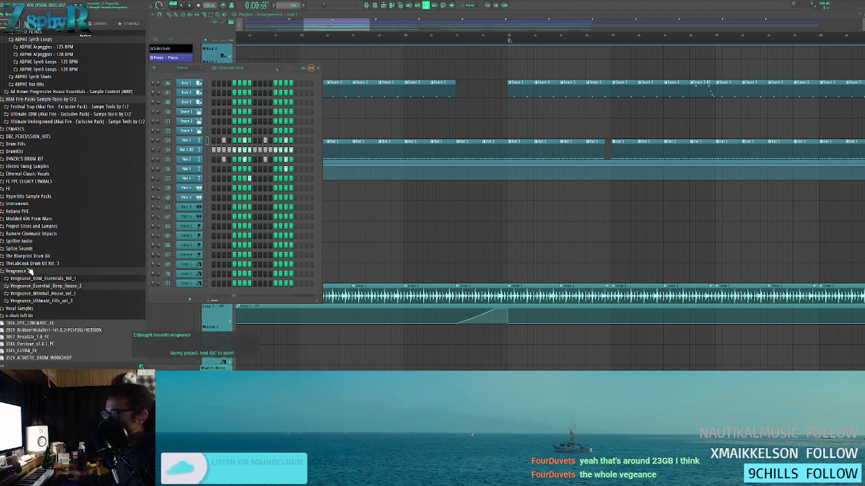
right_click(30, 271)
click(81, 309)
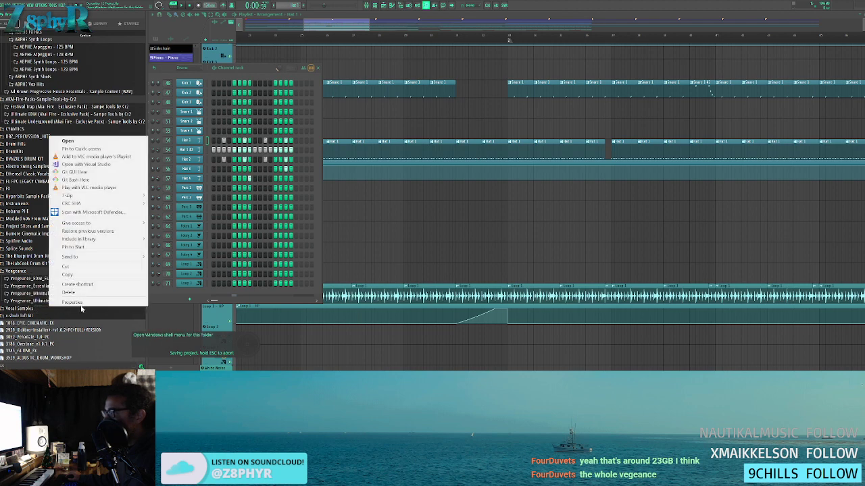
click(81, 302)
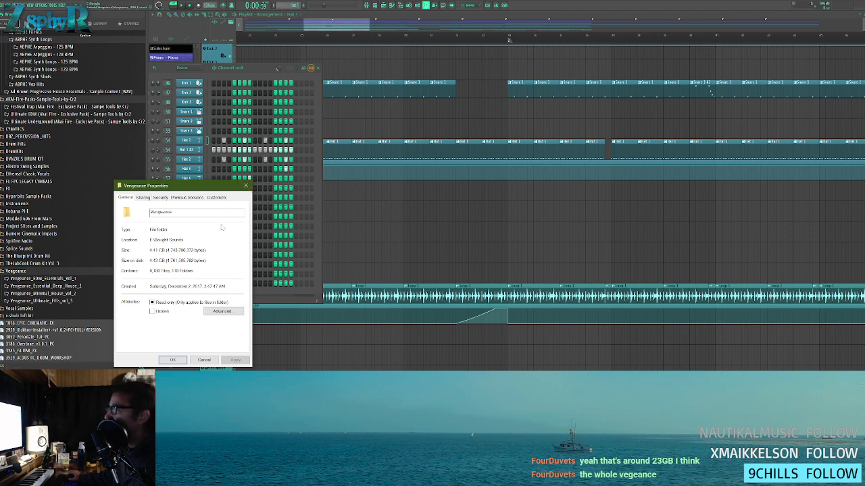
click(246, 187)
- Collapse the Ad Brown Progressive House Essentials folder and check the Bought Sounds folder's size in its Windows properties
scroll(45, 190, up, 12)
scroll(46, 190, up, 2)
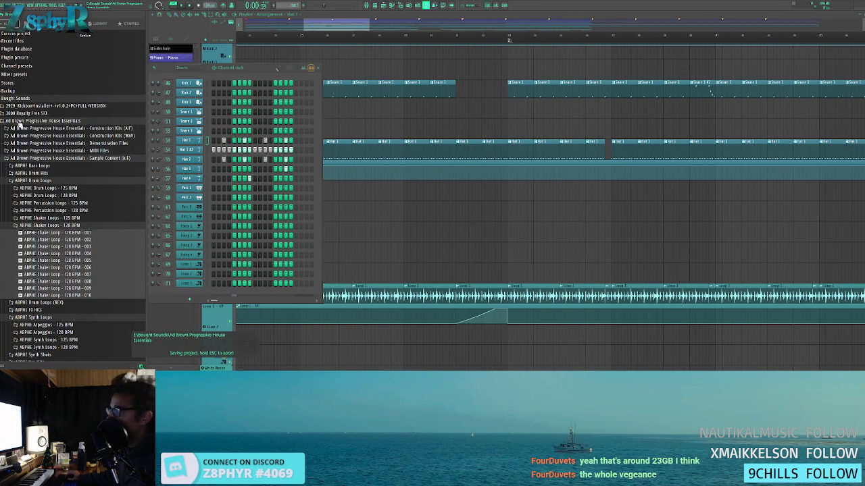
click(21, 122)
click(41, 133)
click(104, 301)
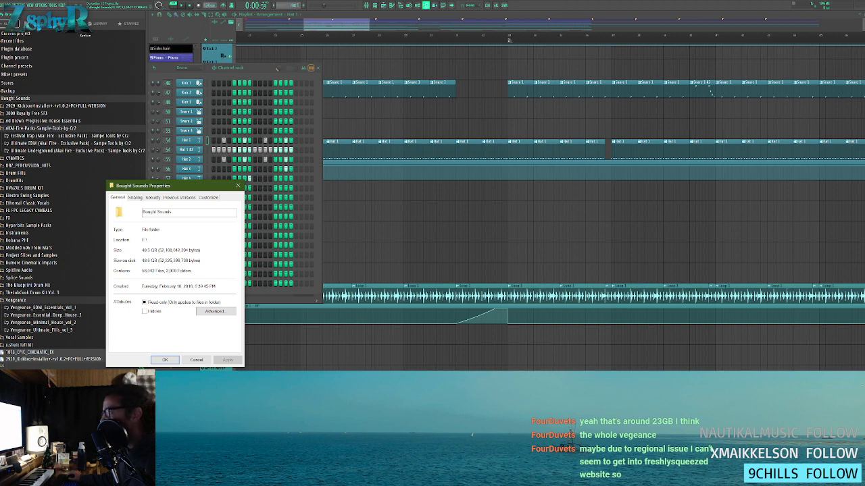
- Close the Bought Sounds folder properties and save the project
click(237, 185)
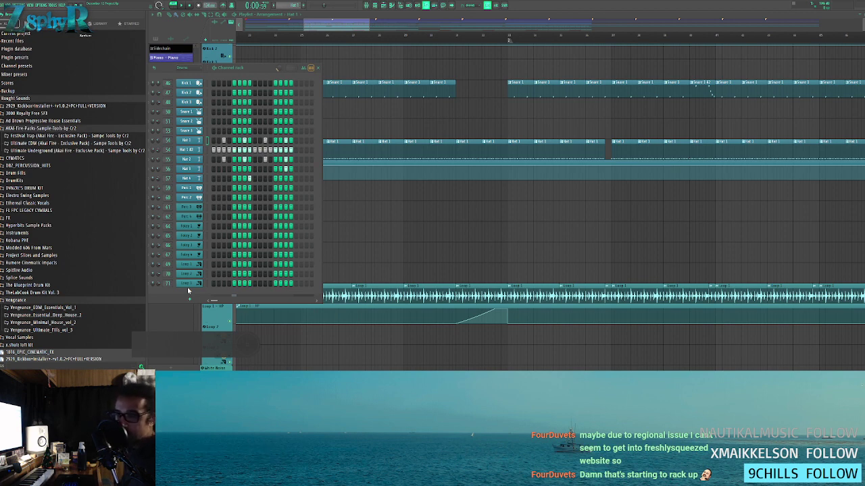
key(ctrl+s)
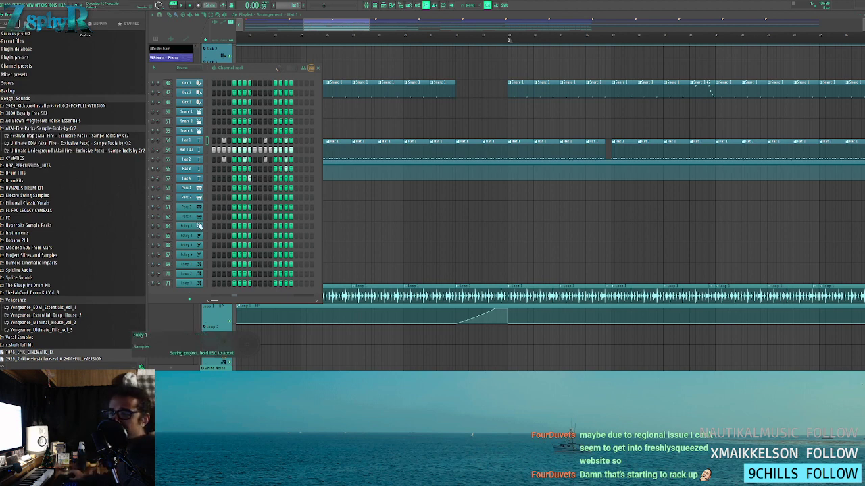
key(ctrl+s)
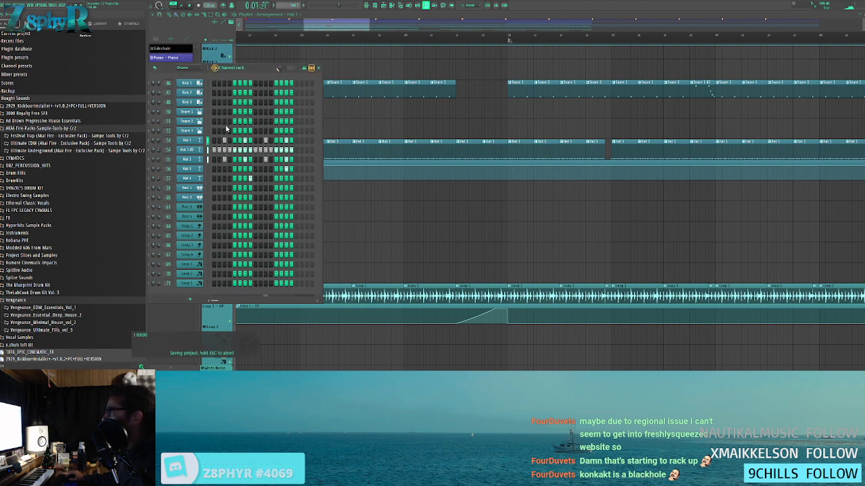
key(ctrl+s)
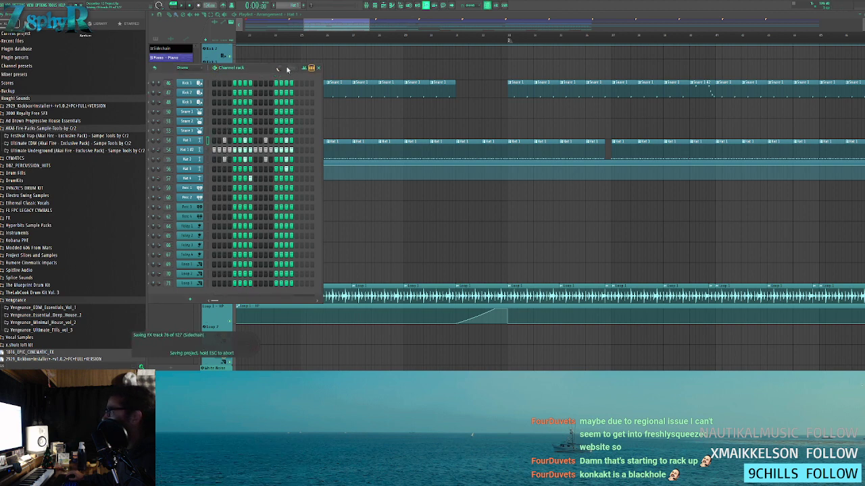
ctrl+click(477, 209)
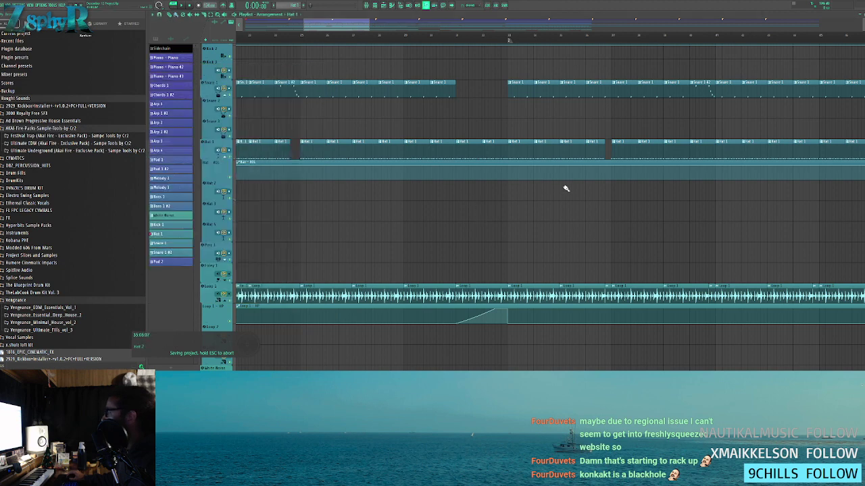
click(486, 141)
click(500, 178)
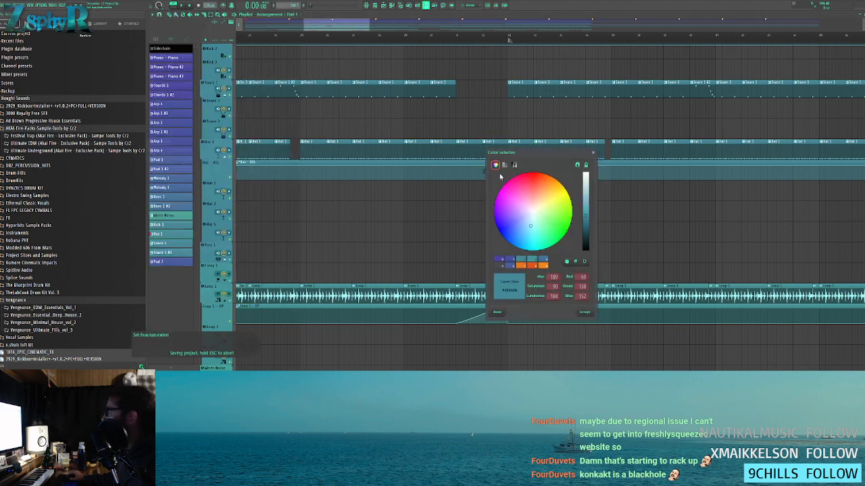
click(593, 154)
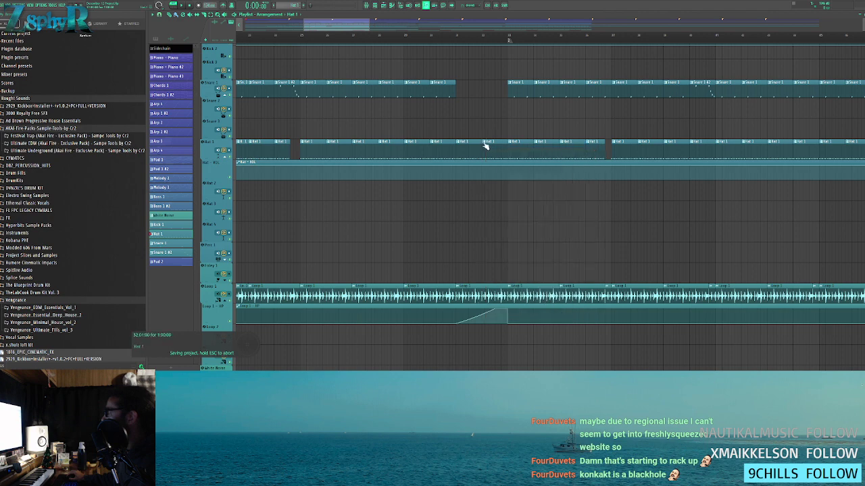
- Make the Hat 1 clip at bar 32 a unique pattern and open it in the piano roll and channel rack
click(485, 142)
click(503, 176)
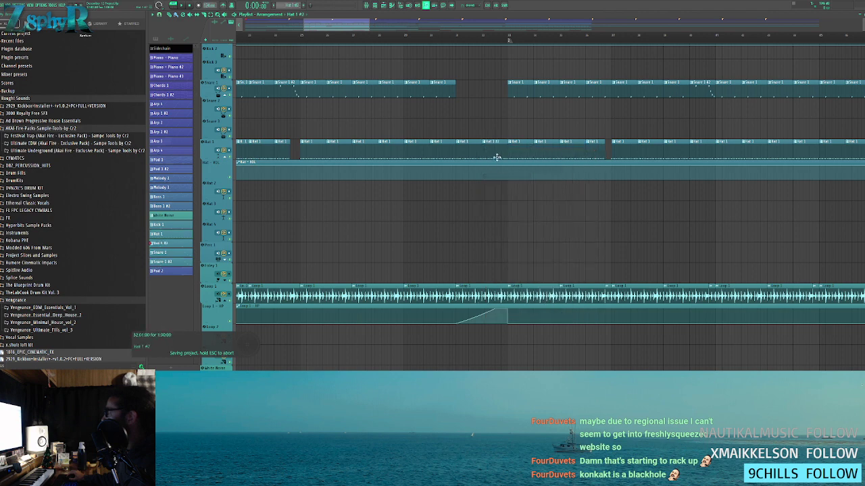
double_click(496, 156)
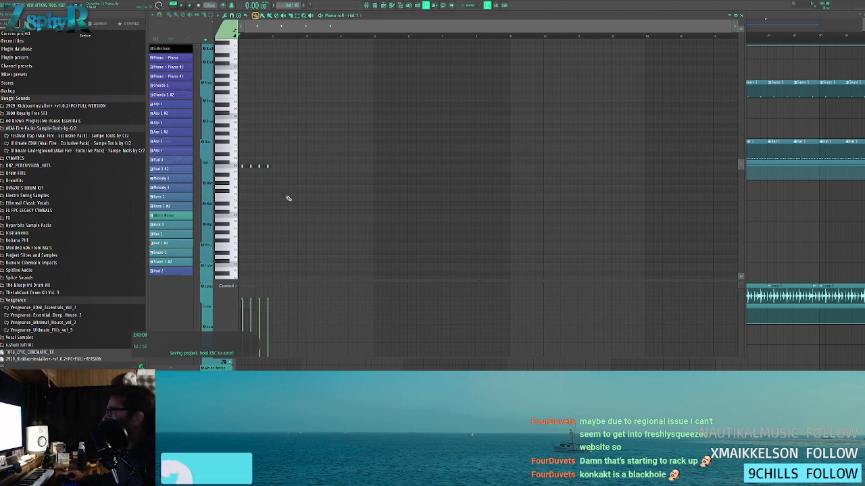
click(742, 16)
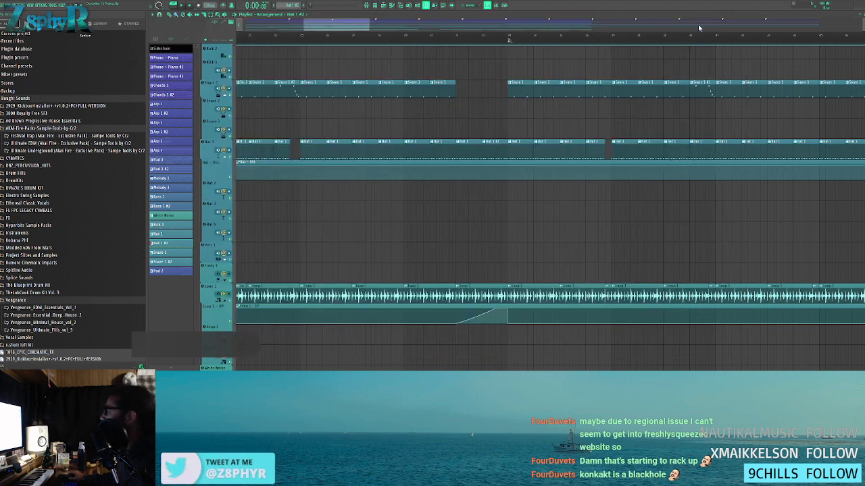
double_click(493, 146)
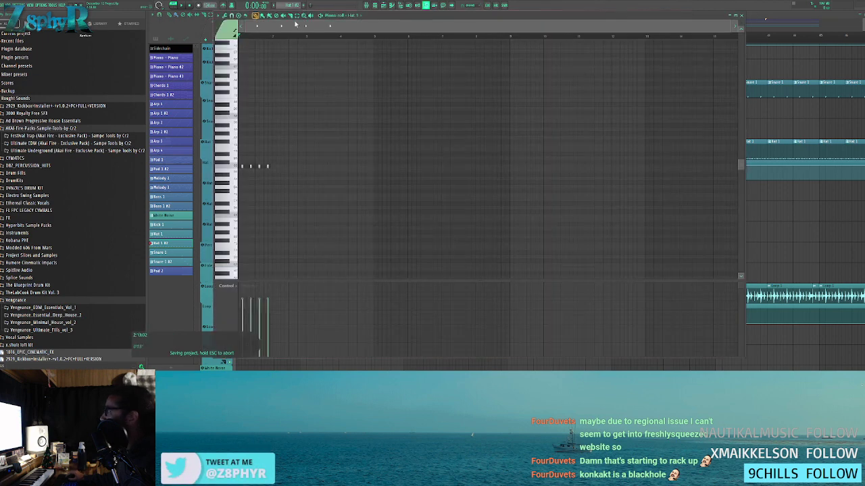
key(F6)
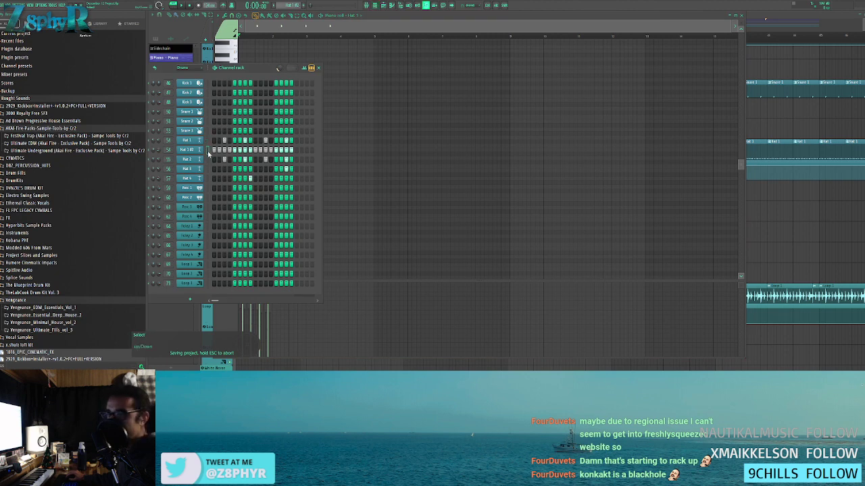
key(ctrl+s)
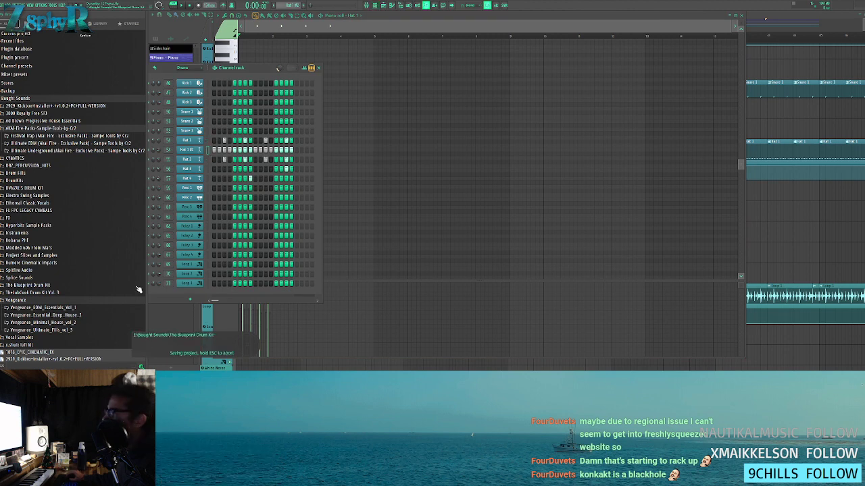
- Using the graph editor, give the Hat 1 #2, Hat 1 and Hat 2 channels note pitches that fall toward the pattern's end
click(307, 69)
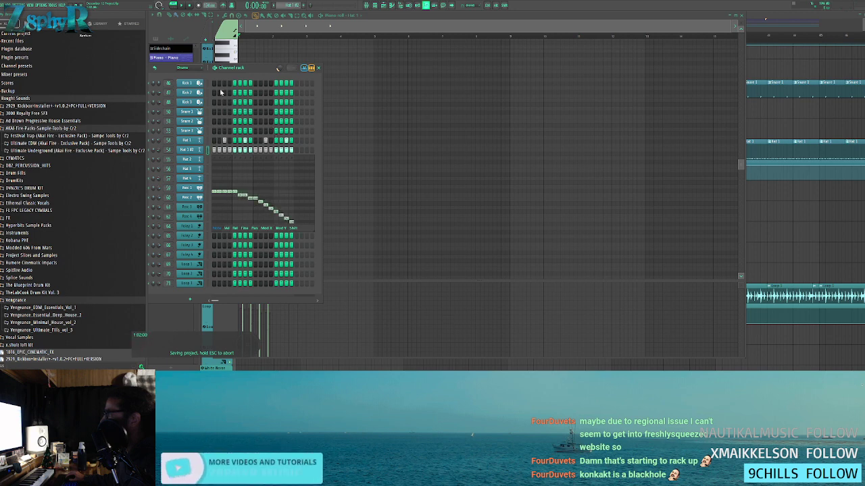
key(space)
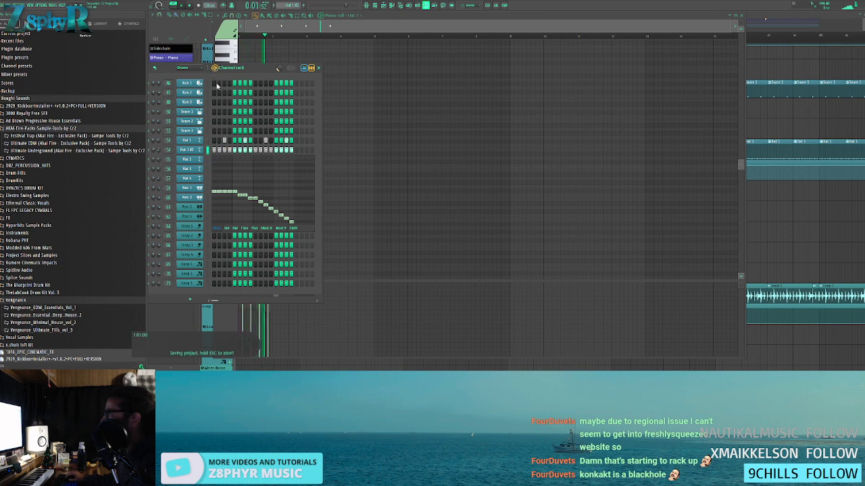
click(207, 141)
mouse_move(268, 193)
mouse_down()
mouse_move(279, 204)
mouse_move(286, 198)
mouse_up()
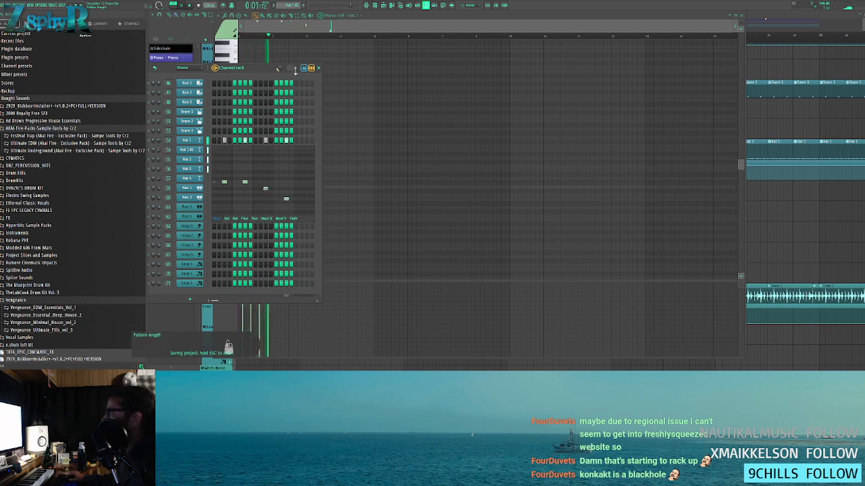
click(208, 159)
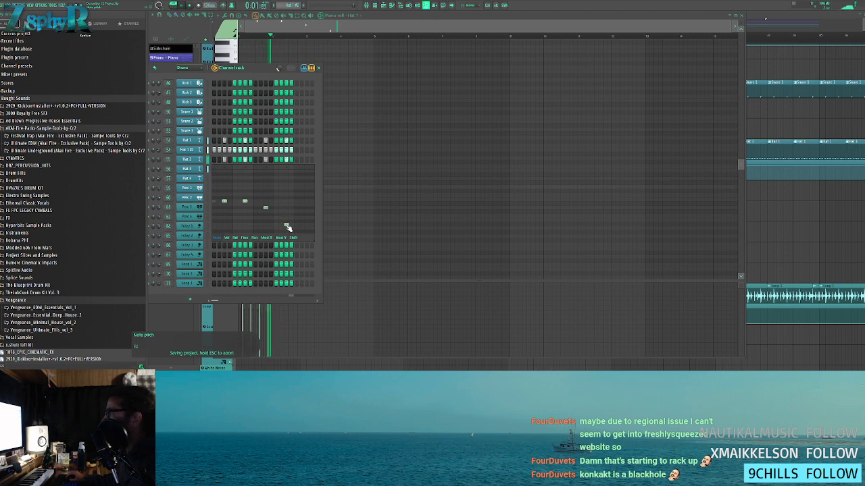
click(209, 179)
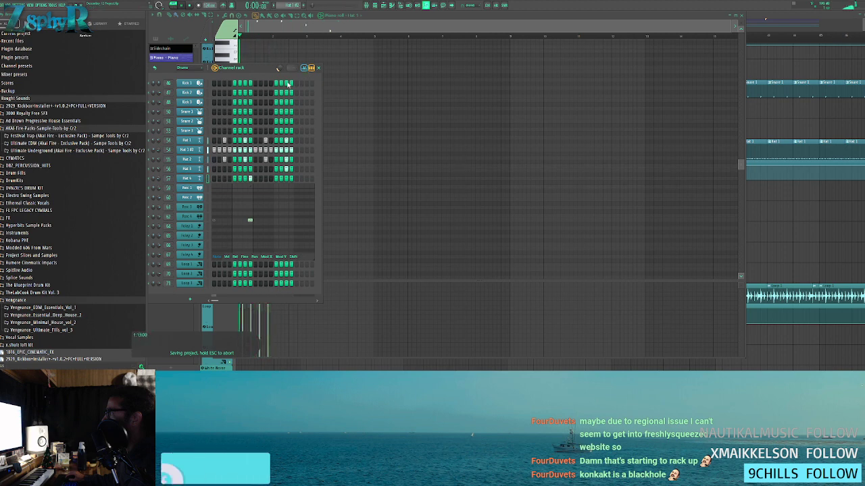
- Adjust the shift values of the last Hat 1 #2 channel steps during playback, then close the graph editor
click(208, 149)
click(292, 228)
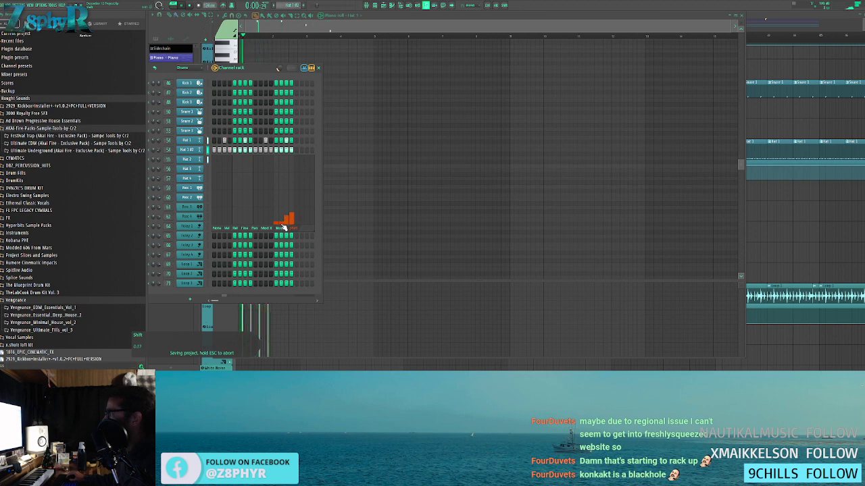
drag(278, 226, 283, 229)
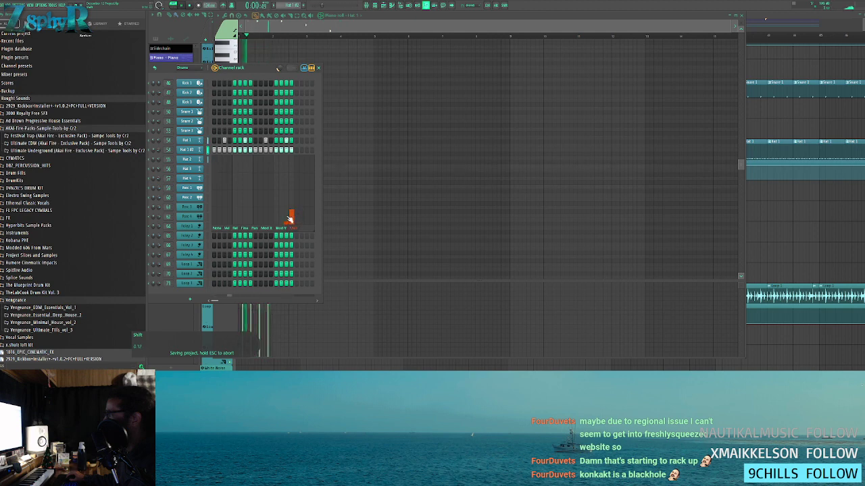
drag(296, 214, 289, 196)
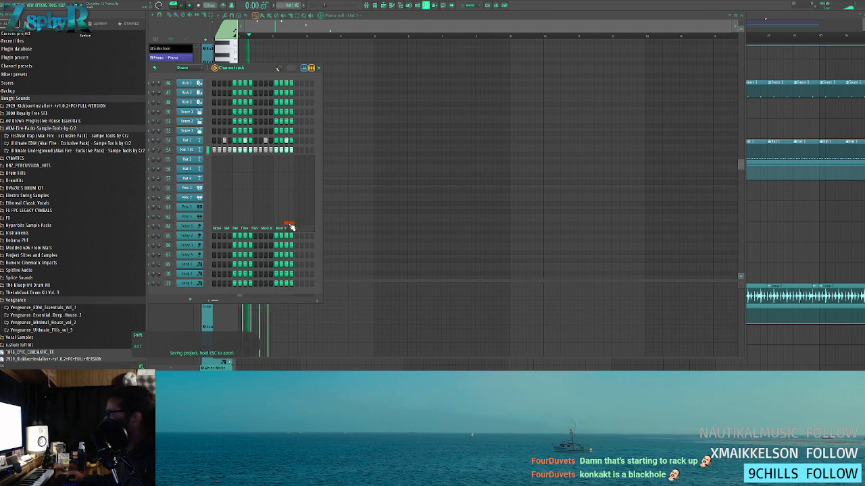
key(space)
click(310, 68)
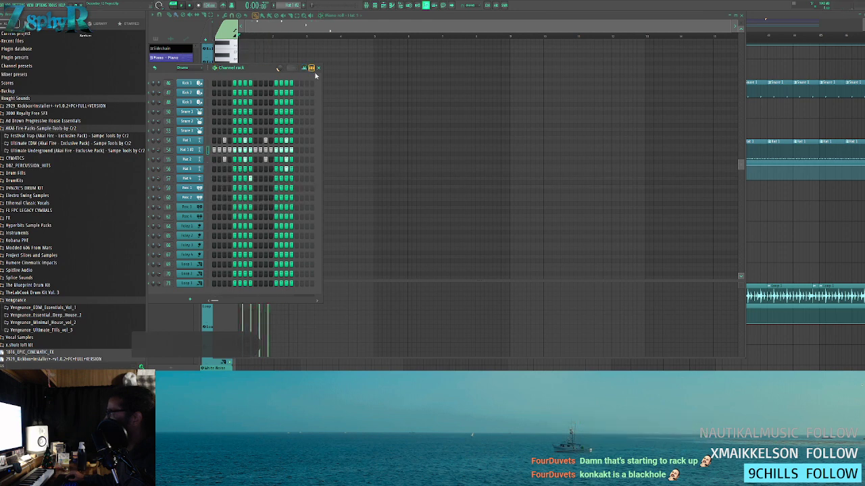
- Play the arrangement from just before bar 32 to check the falling hat fill in the transition
key(F5)
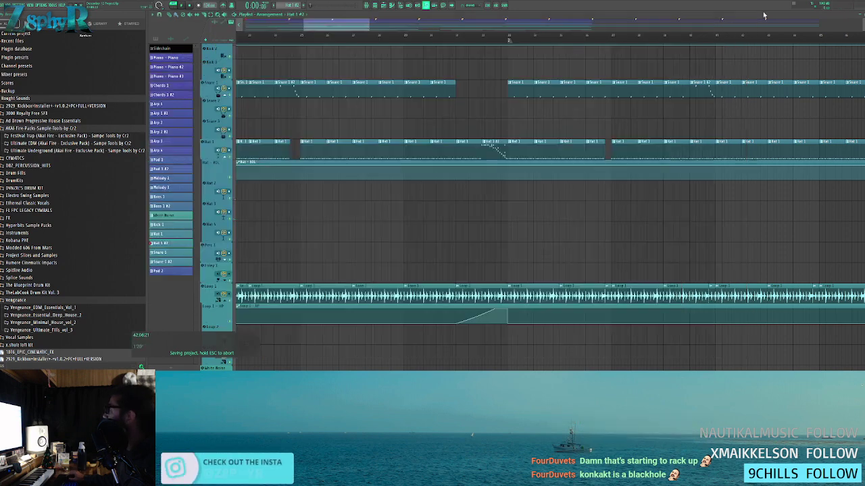
click(477, 42)
key(space)
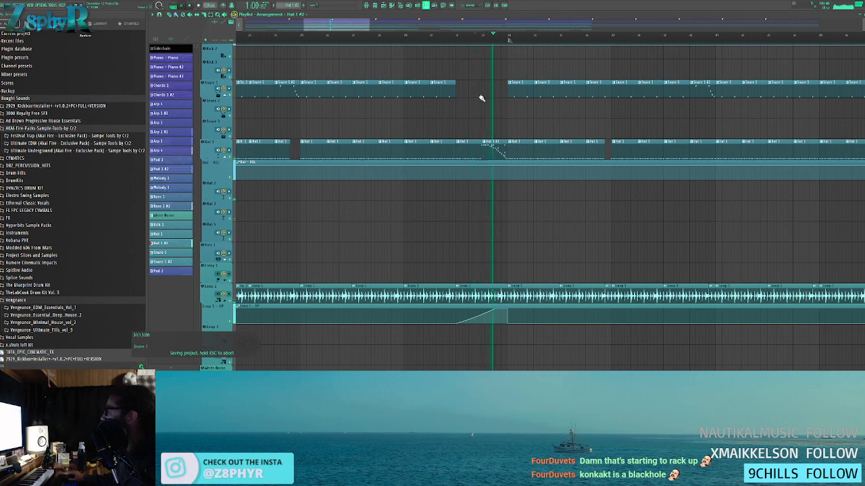
scroll(474, 115, down, 4)
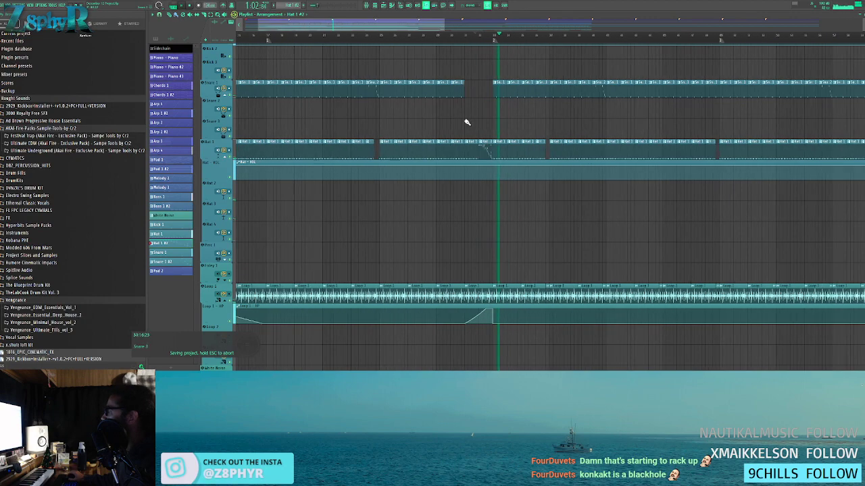
key(space)
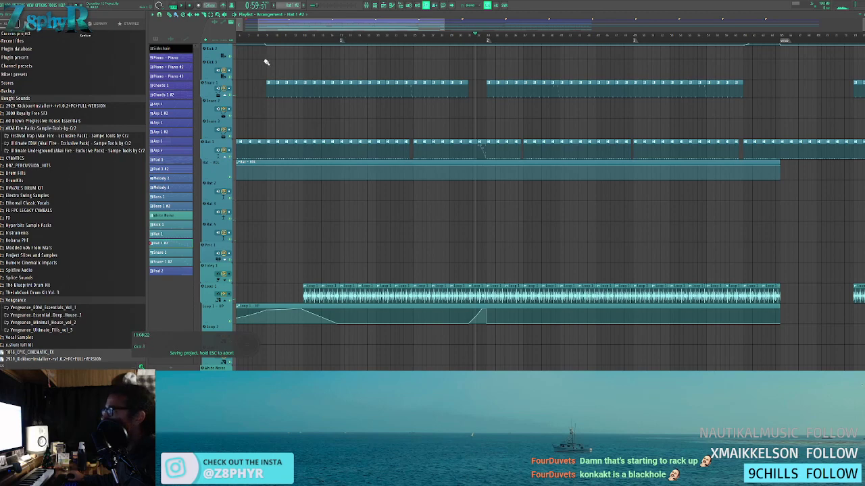
key(space)
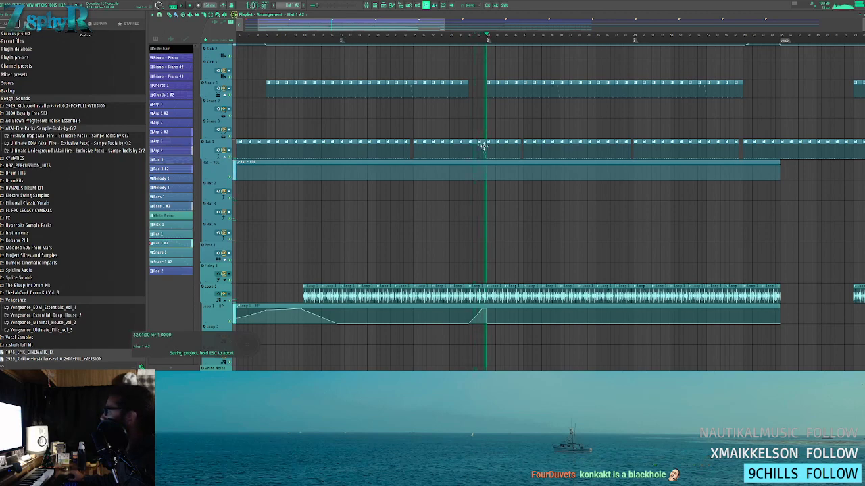
- Extend the Hat - VOL automation clip across the break and into the second snare section
scroll(446, 119, down, 3)
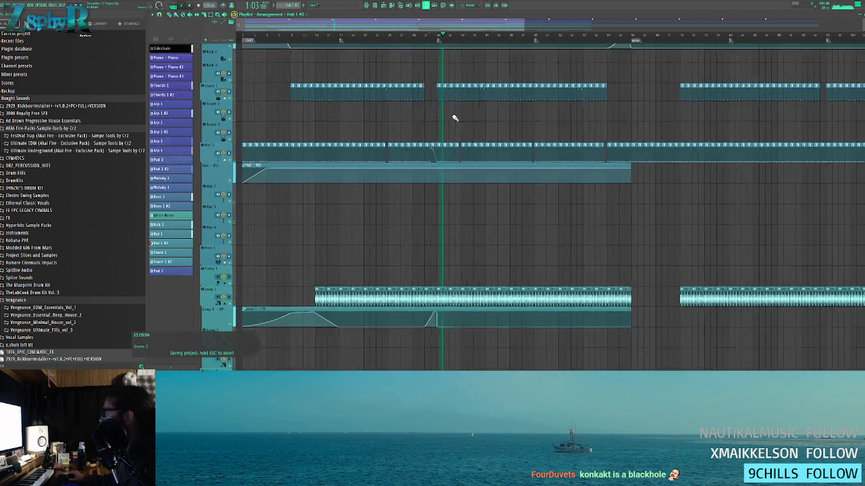
scroll(451, 125, down, 2)
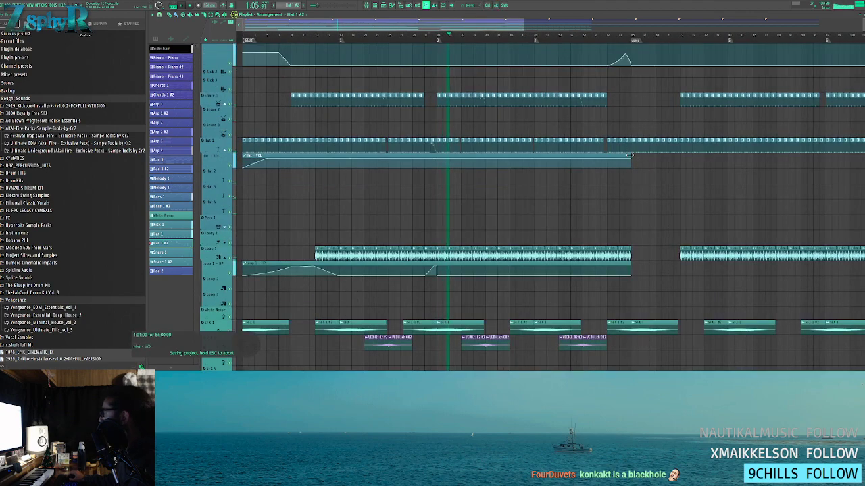
drag(630, 155, 807, 156)
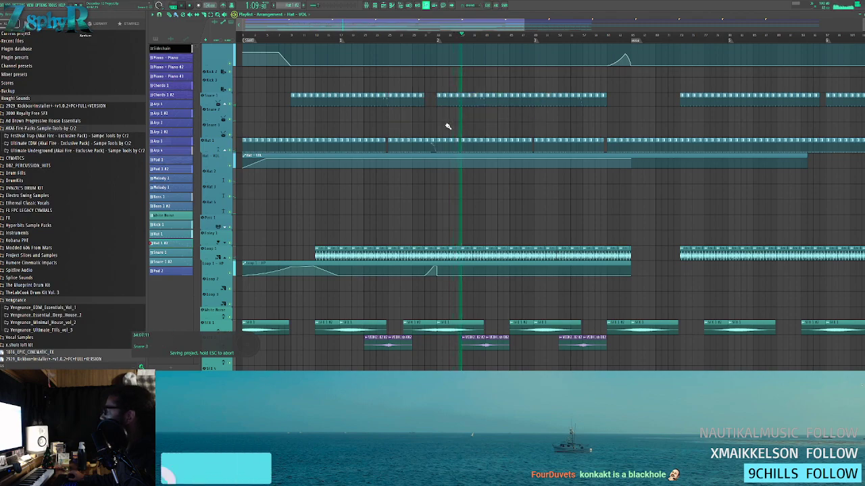
- Set the Bass 2 mixer track's volume to about 74% while the arrangement plays, and close the mixer
scroll(447, 127, down, 2)
ctrl+scroll(448, 128, up, 3)
drag(480, 169, 452, 139)
ctrl+scroll(455, 151, up, 4)
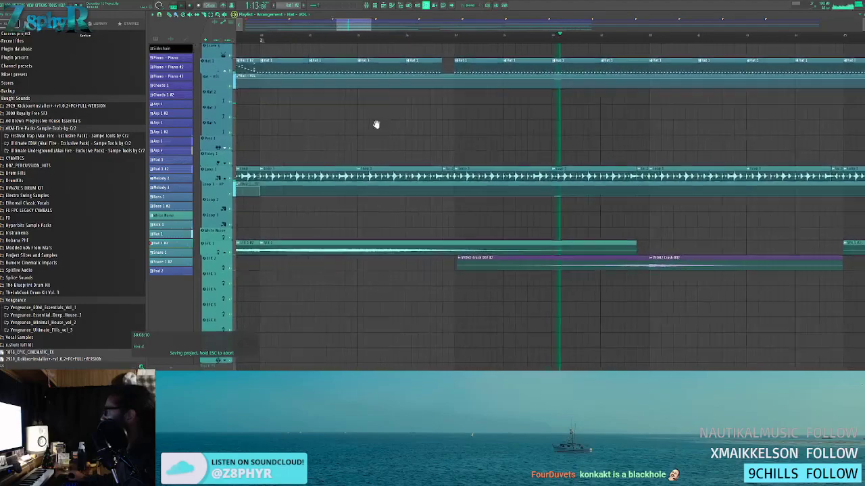
scroll(449, 127, up, 6)
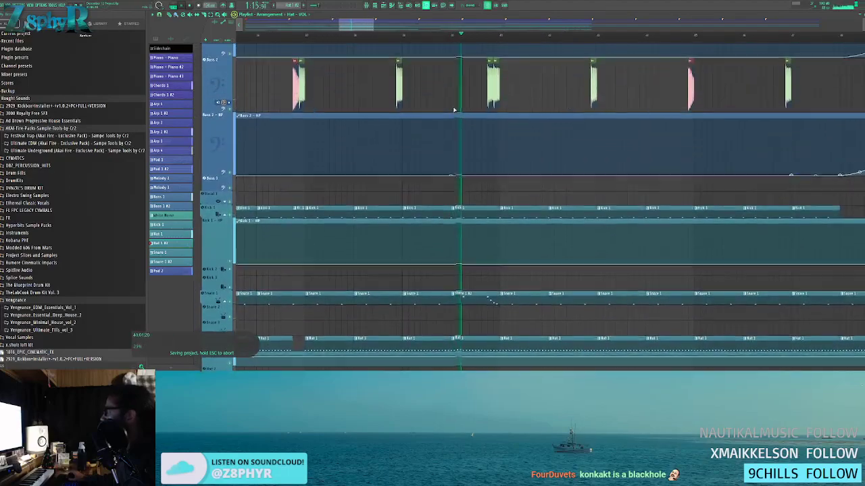
scroll(453, 110, up, 1)
ctrl+scroll(453, 109, down, 3)
alt+scroll(452, 109, down, 5)
scroll(345, 148, up, 1)
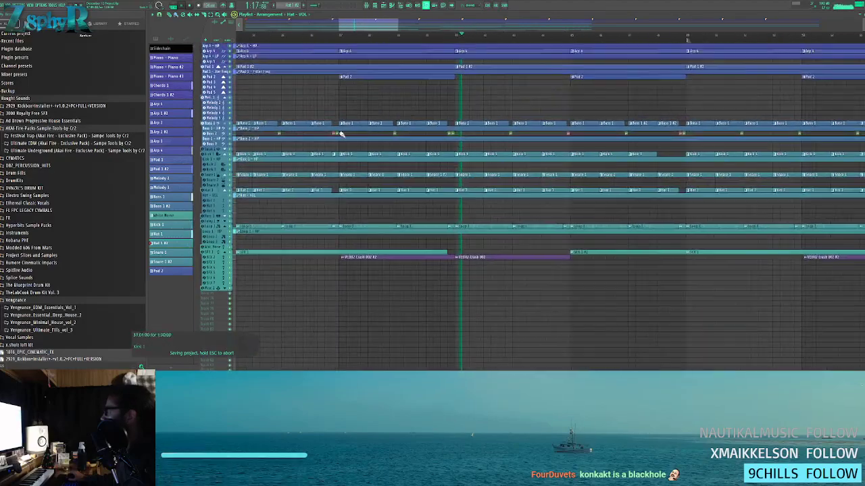
drag(344, 148, 282, 192)
click(366, 5)
click(363, 141)
click(288, 144)
click(456, 169)
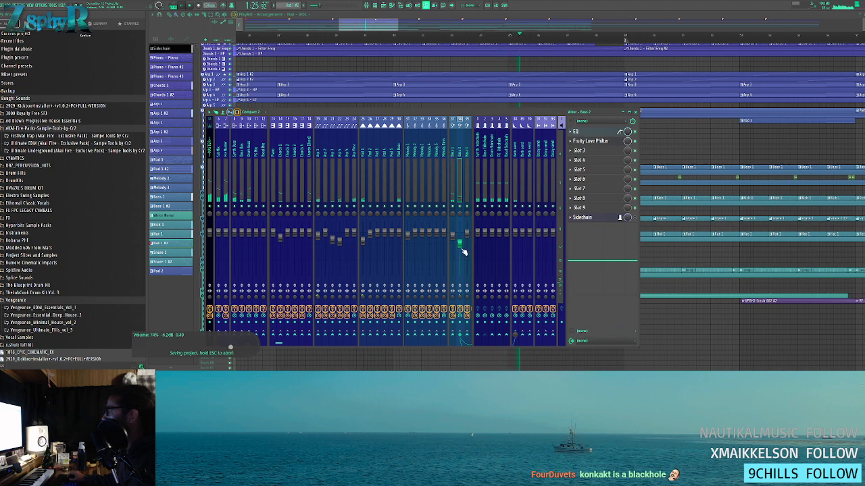
click(400, 14)
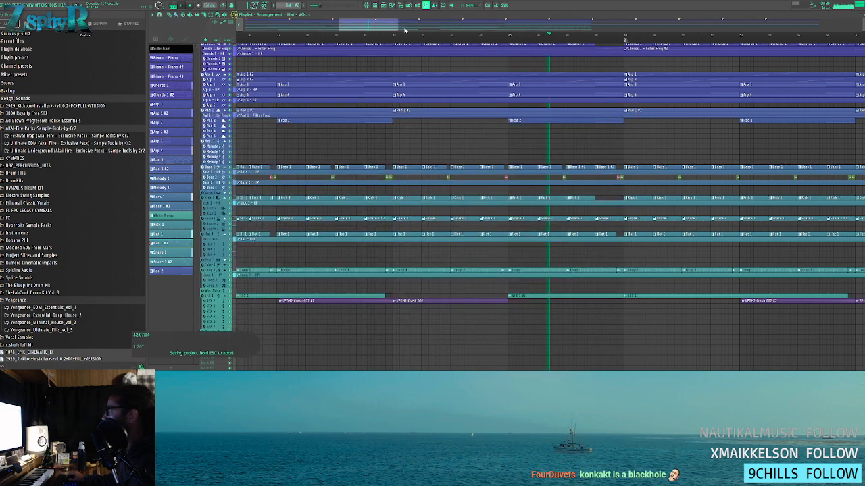
- Open the channel settings of the VEDH2 Bass Cut clip on the Bass 2 track, then play the section containing the bass cuts
scroll(543, 131, up, 3)
drag(499, 114, 458, 60)
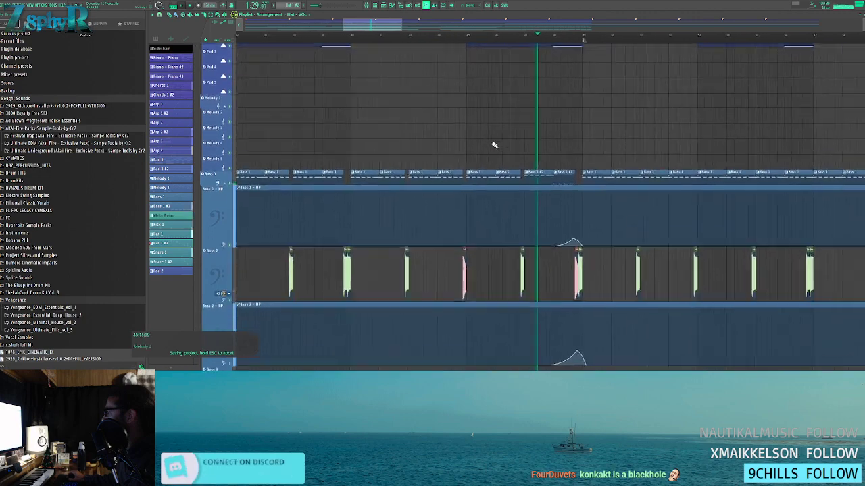
double_click(462, 248)
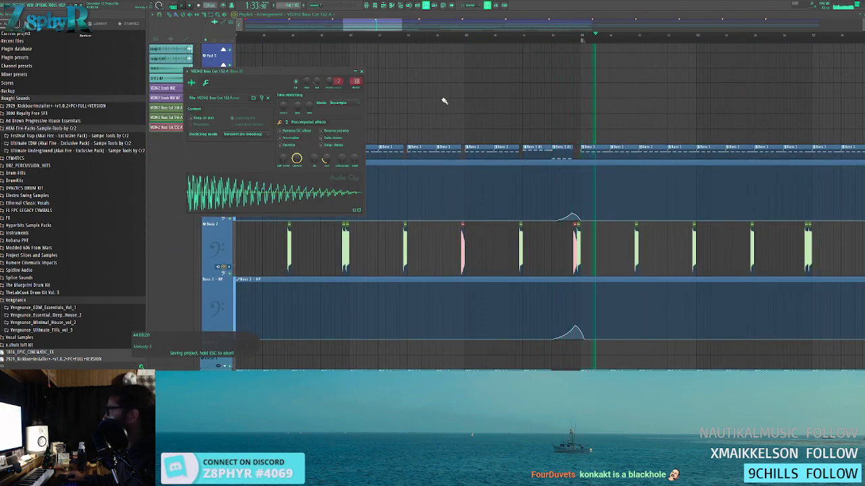
click(448, 14)
click(450, 36)
mouse_move(424, 75)
mouse_down()
mouse_move(391, 72)
mouse_move(641, 75)
mouse_up()
drag(466, 91, 595, 100)
click(507, 39)
drag(381, 49, 238, 28)
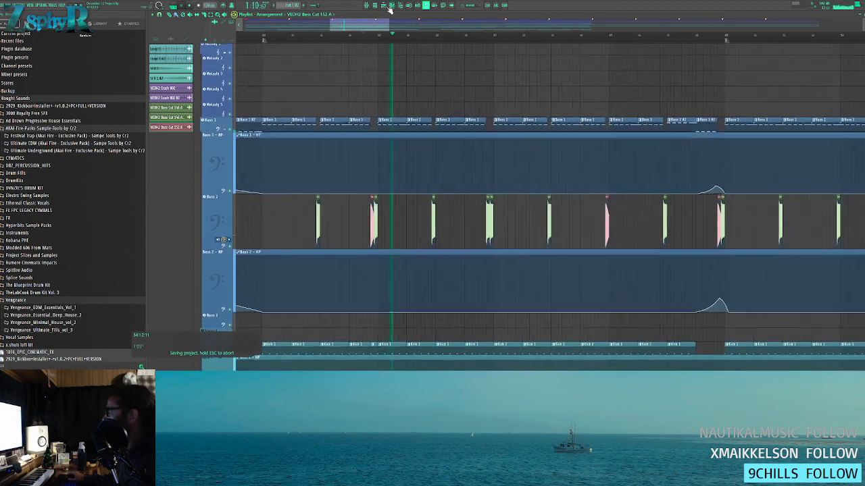
- Examine the EQ curve on the Bass 2 mixer track during playback, then close the EQ and the mixer
click(374, 5)
click(578, 132)
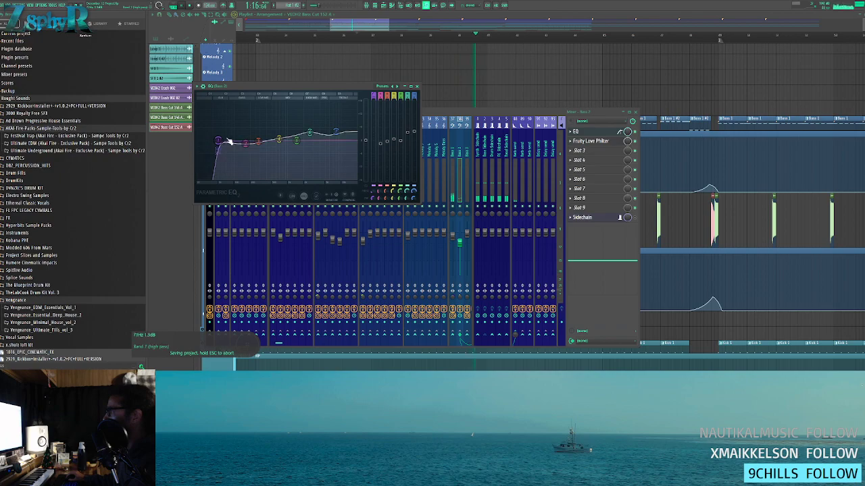
click(417, 87)
drag(421, 88, 281, 101)
scroll(401, 102, down, 5)
drag(394, 98, 383, 87)
scroll(384, 91, up, 5)
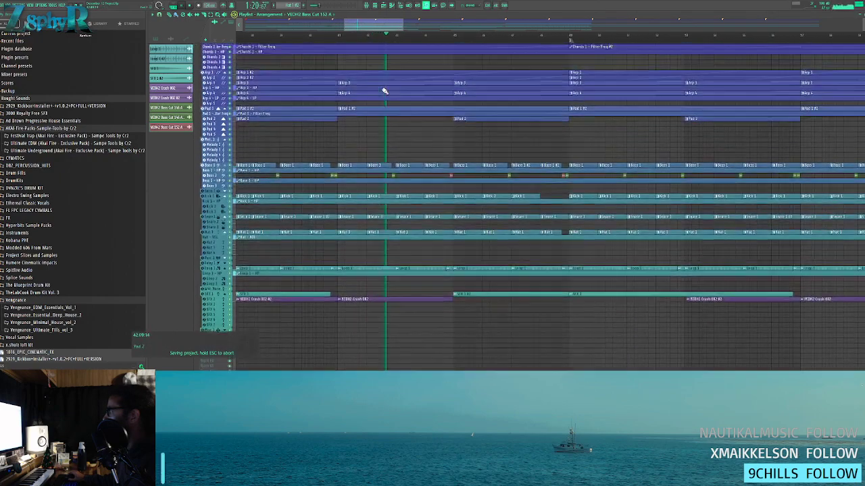
- Play the arrangement from bar 33 to check how the Chords 1 part enters with its high-pass automation
scroll(384, 90, up, 6)
drag(351, 117, 473, 154)
click(404, 38)
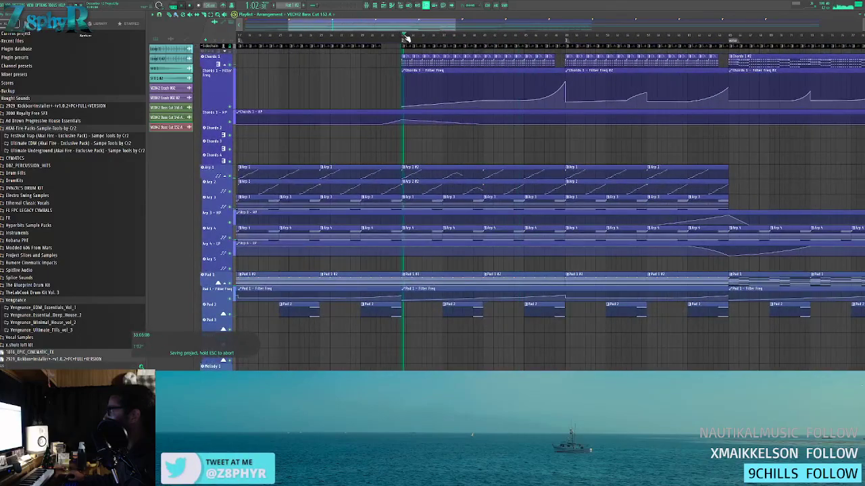
click(392, 122)
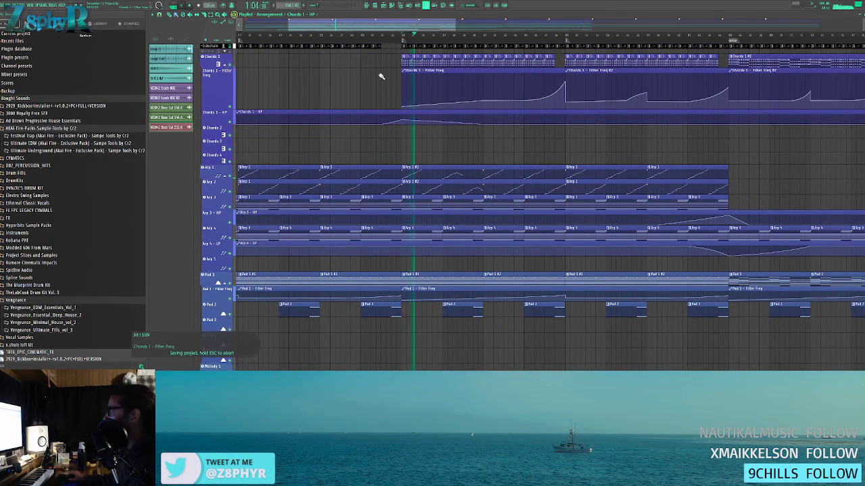
- Raise the end point of the Mod X resonance envelope in the Chords 1 track's Fruity Love Philter, then replay the chord entry
click(383, 5)
click(366, 6)
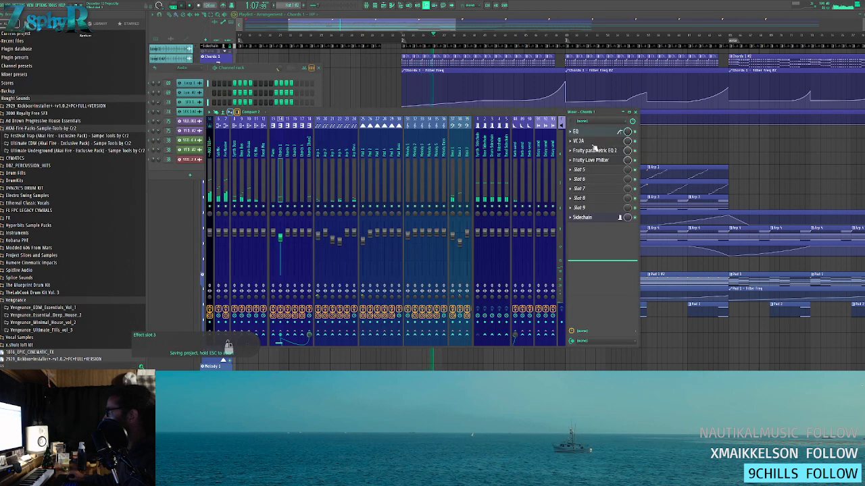
click(593, 141)
click(432, 119)
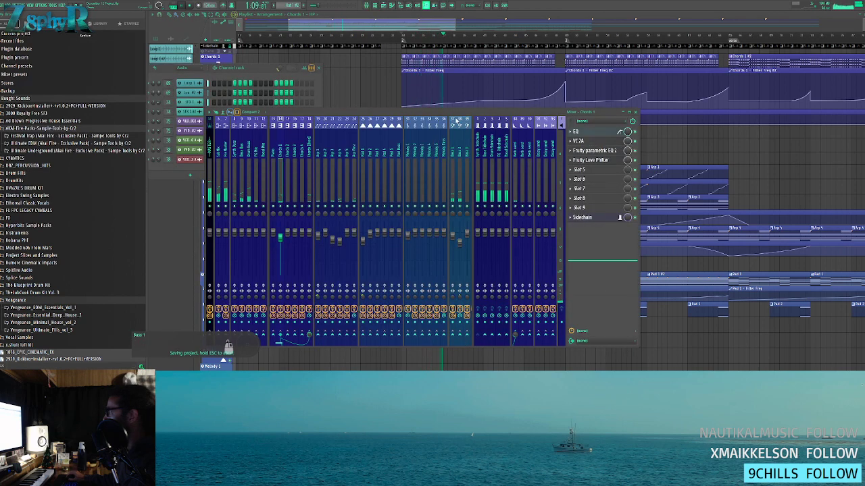
click(589, 160)
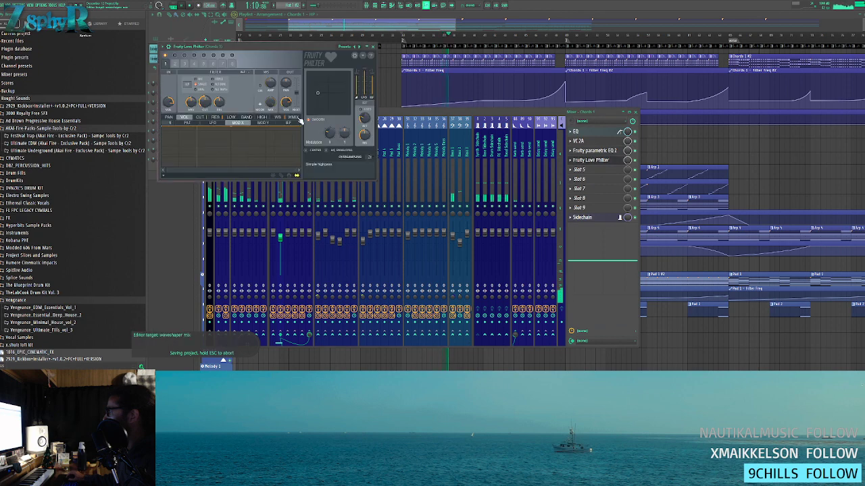
click(216, 118)
drag(302, 148, 302, 138)
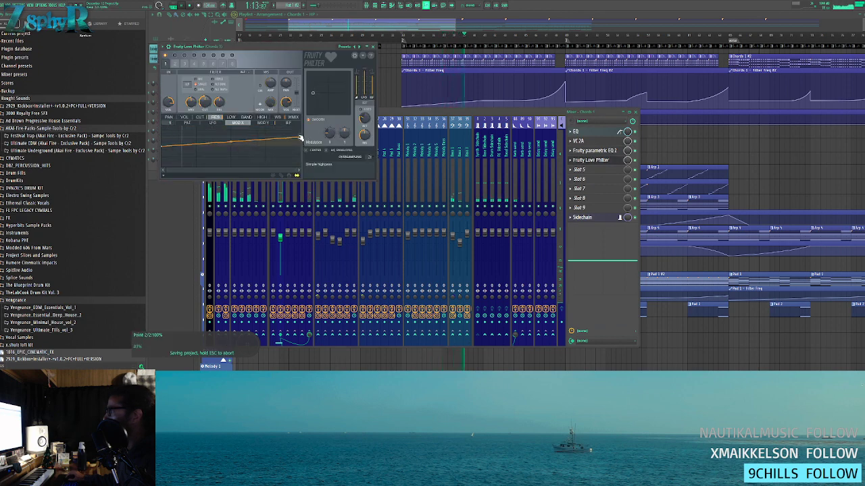
click(228, 350)
click(398, 36)
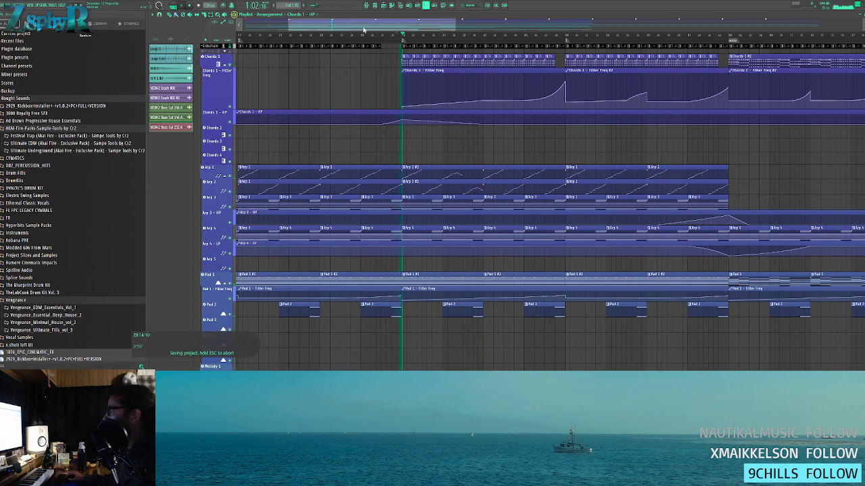
- Add a rise to the Chords 1 - HP automation that peaks at bar 129, where the last chord clip ends
key(F9)
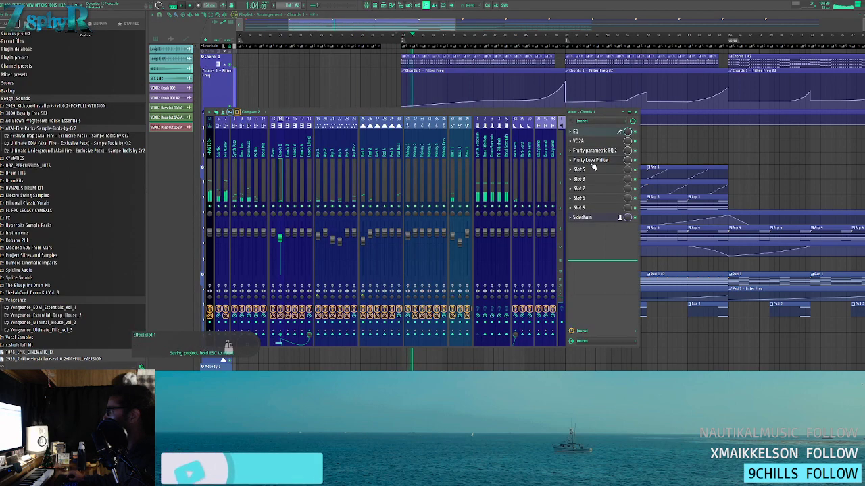
click(591, 161)
scroll(388, 38, up, 5)
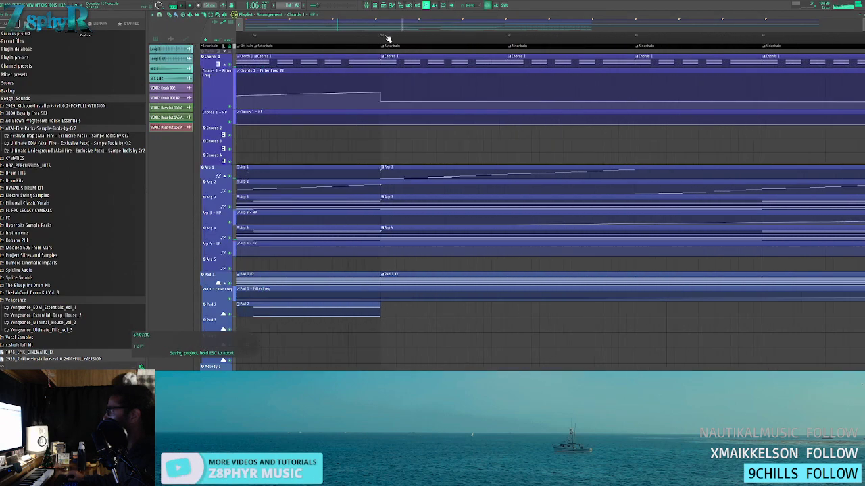
scroll(381, 44, down, 5)
scroll(381, 44, down, 6)
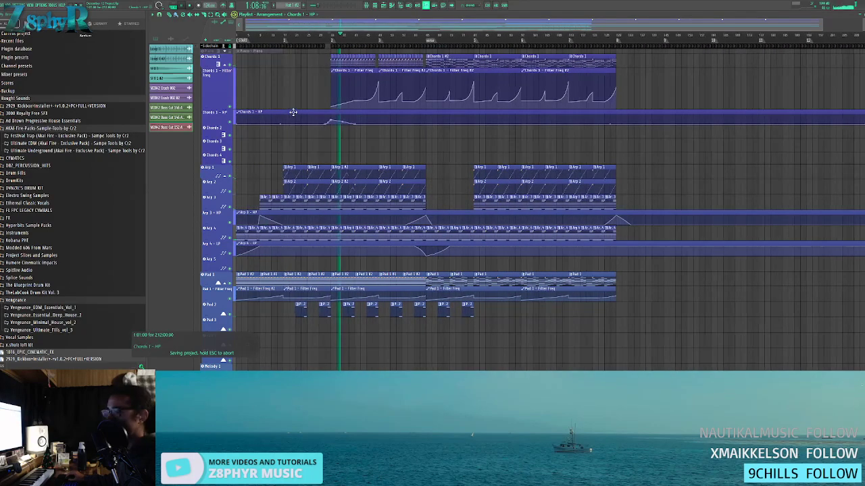
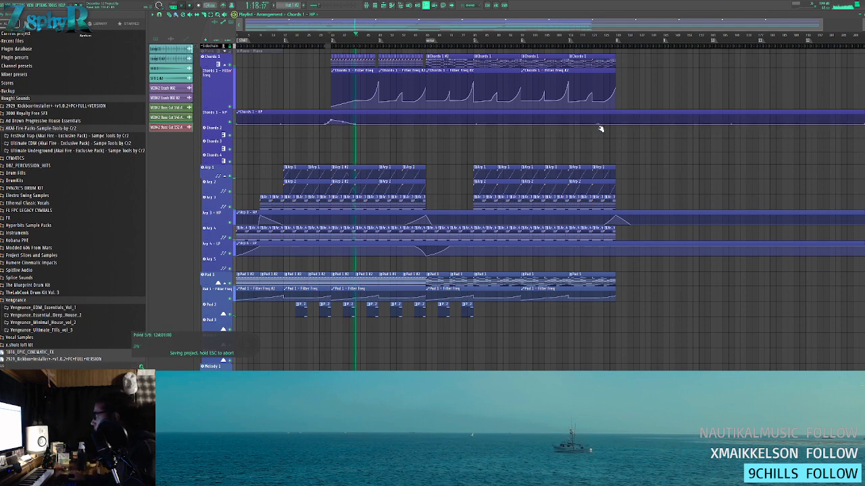
drag(611, 125, 616, 120)
scroll(376, 124, left, 1)
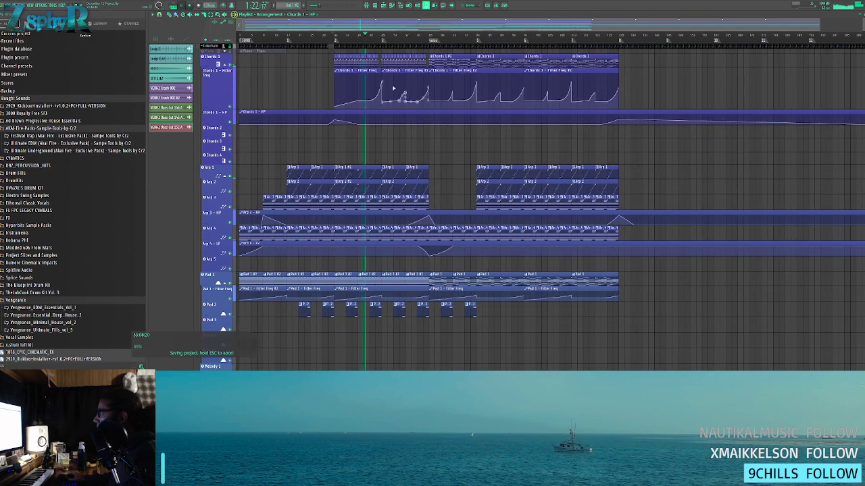
- Shape a short curved rise in the Chords 1 - HP automation that drops sharply at bar 49
scroll(336, 133, down, 4)
scroll(336, 133, up, 2)
scroll(338, 132, up, 2)
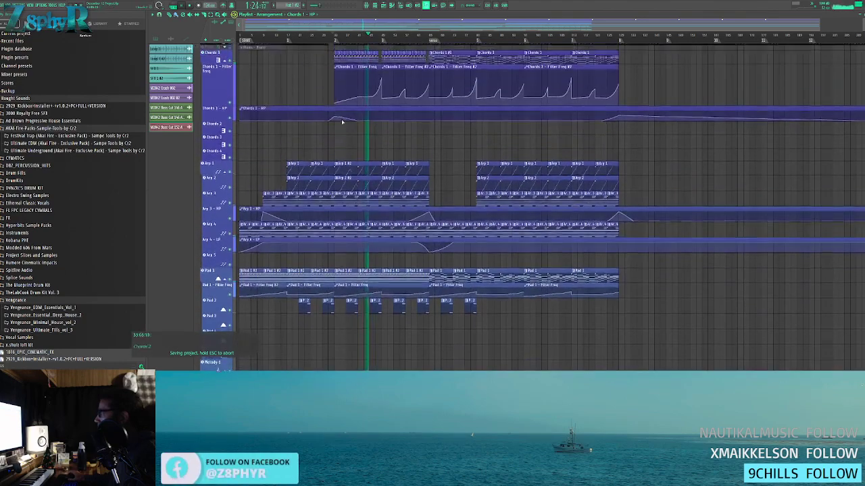
scroll(341, 115, down, 1)
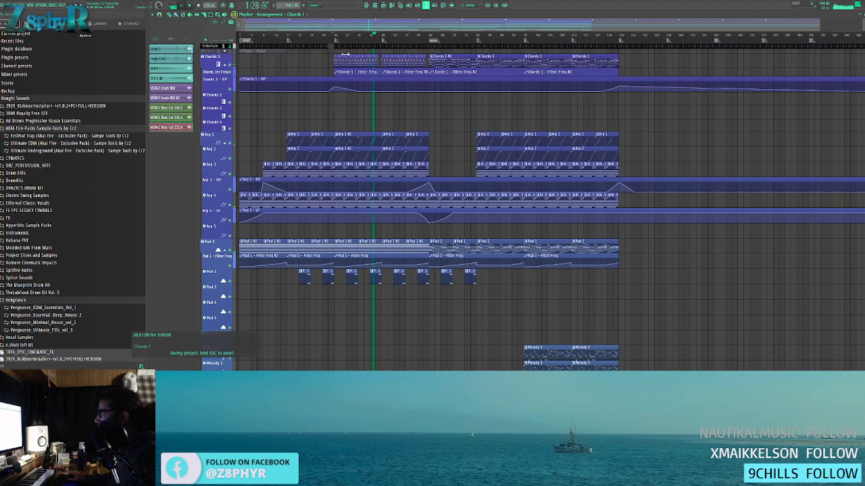
scroll(346, 59, up, 4)
scroll(413, 88, up, 2)
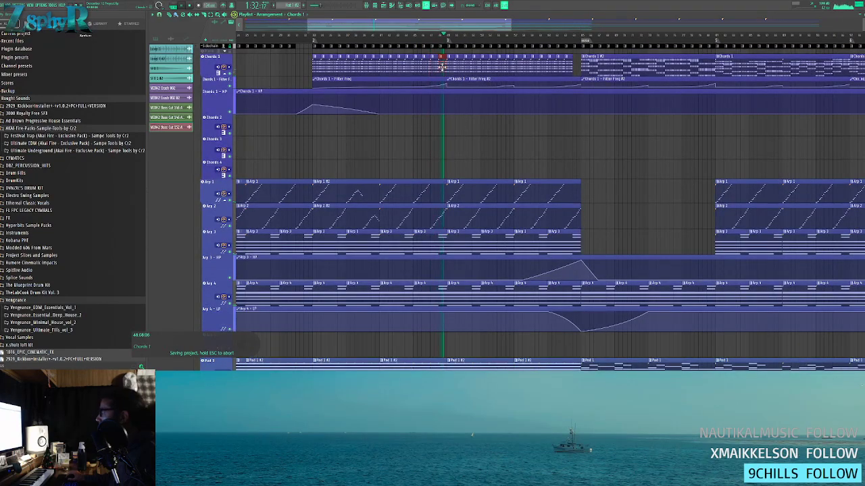
scroll(438, 112, up, 3)
mouse_move(463, 112)
mouse_down()
mouse_move(463, 100)
mouse_move(464, 114)
mouse_up()
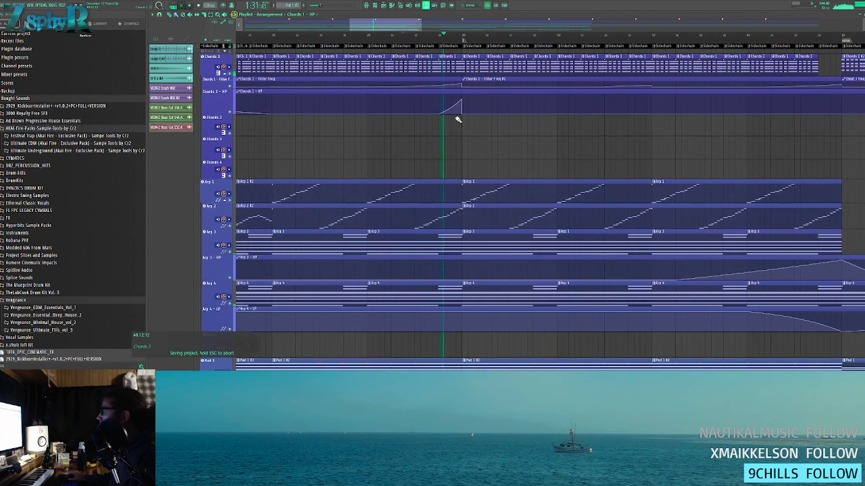
- Merge the Chords 1 - Filter Freq and Filter Freq #2 clips starting at bars 33 and 49 into one clip, and raise its starting point
scroll(450, 125, down, 4)
drag(450, 126, 604, 155)
drag(489, 129, 442, 107)
scroll(442, 103, up, 3)
key(space)
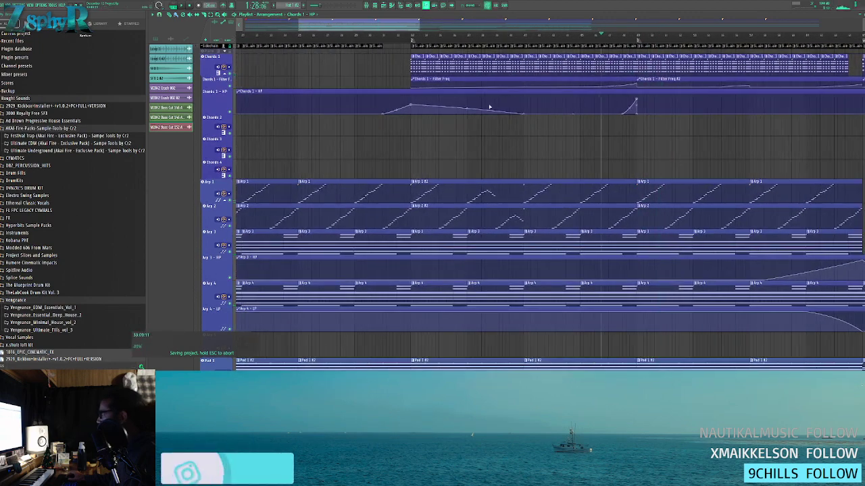
scroll(490, 106, down, 2)
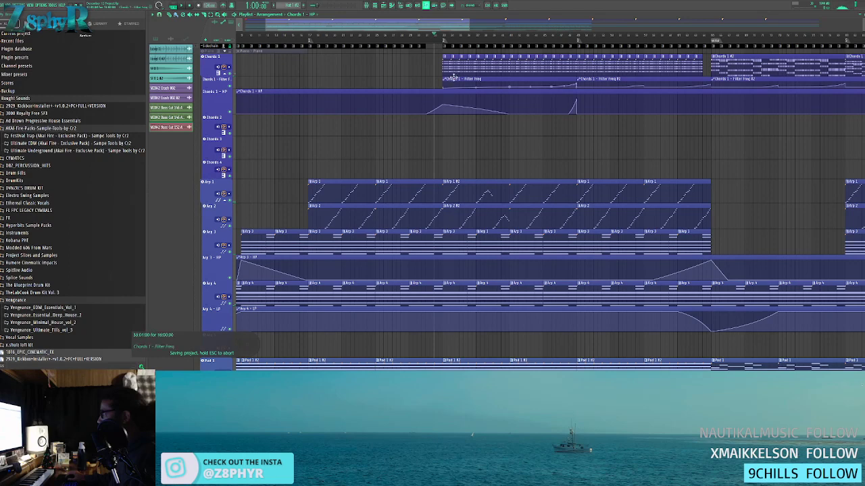
ctrl+drag(446, 84, 523, 80)
ctrl+click(612, 134)
key(ctrl+g)
ctrl+click(535, 136)
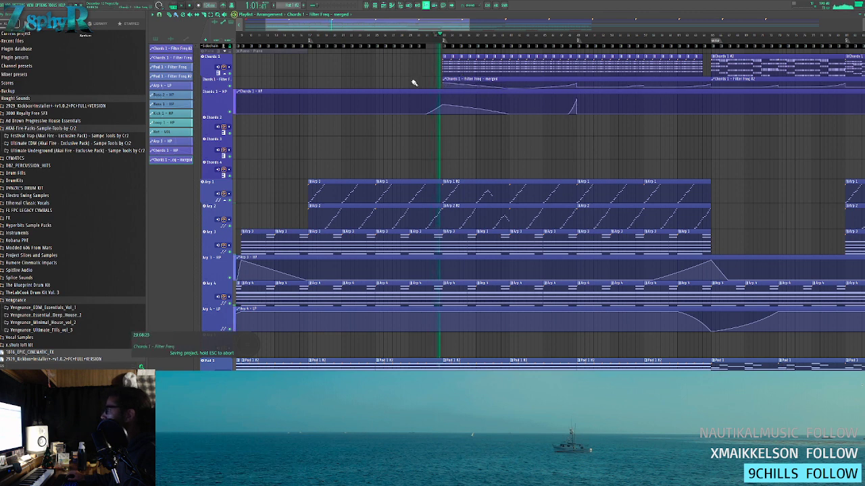
- Raise the Chords 1 - HP peak at bar 33 and curve its decline, then replay the transition into the chords
drag(218, 88, 218, 111)
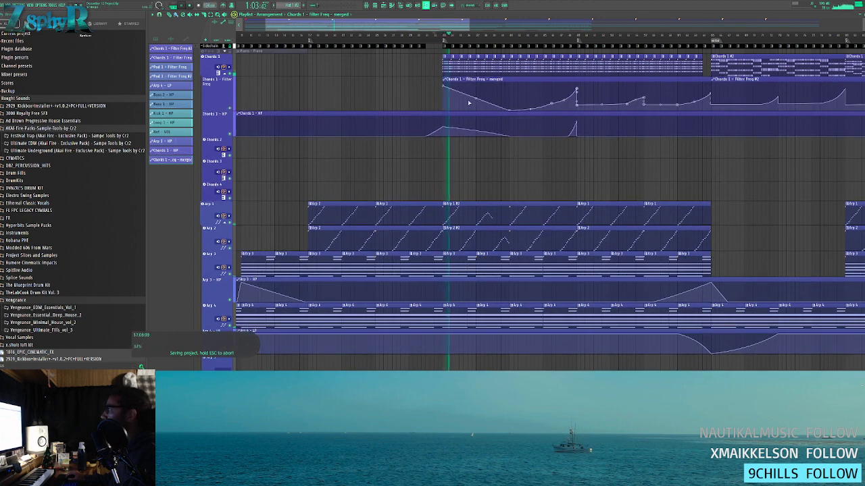
drag(442, 127, 476, 130)
click(434, 35)
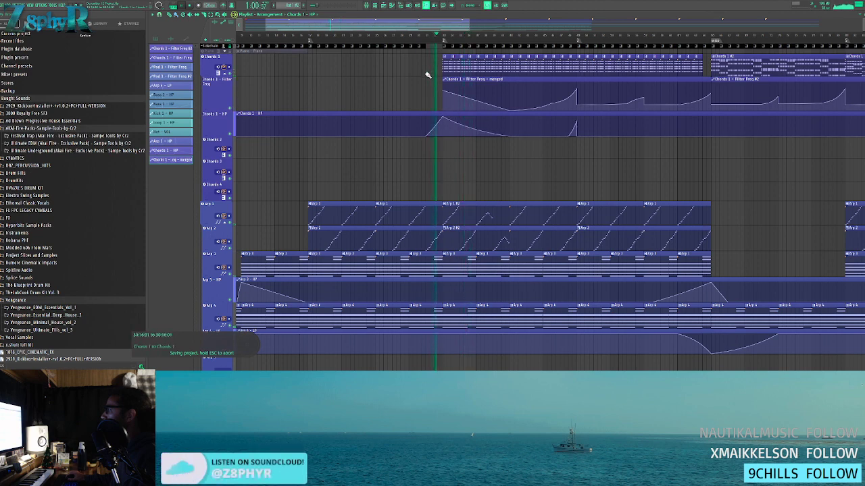
- Fine-tune the starting point and the first segment's tension in the merged Chords 1 filter frequency automation
click(369, 8)
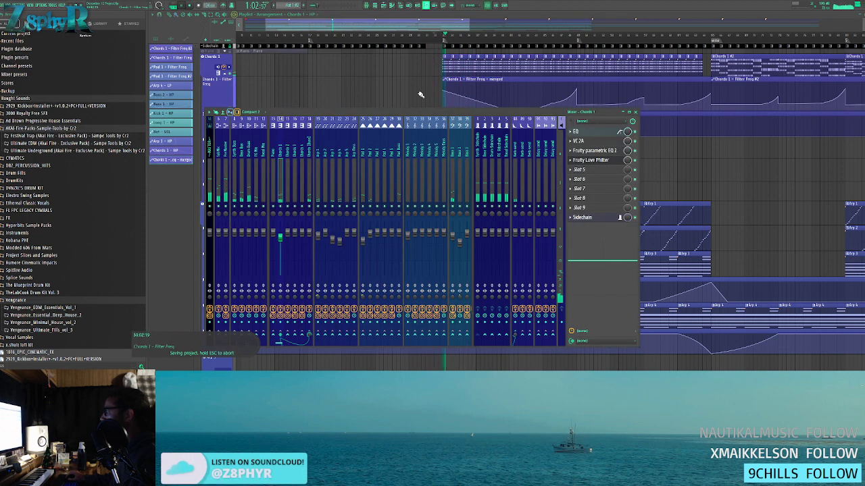
click(444, 90)
click(476, 102)
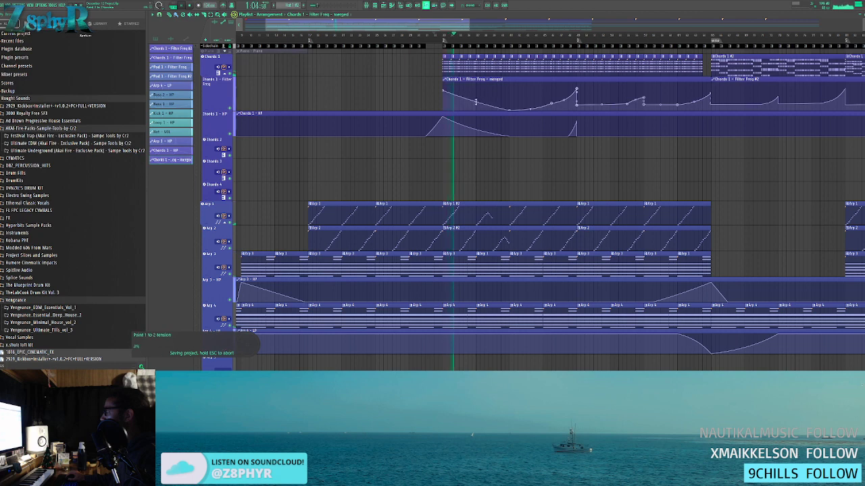
- Lower the end point of the Mod X resonance envelope in the Chords 1 Fruity Love Philter, and replay from around bar 33
click(369, 8)
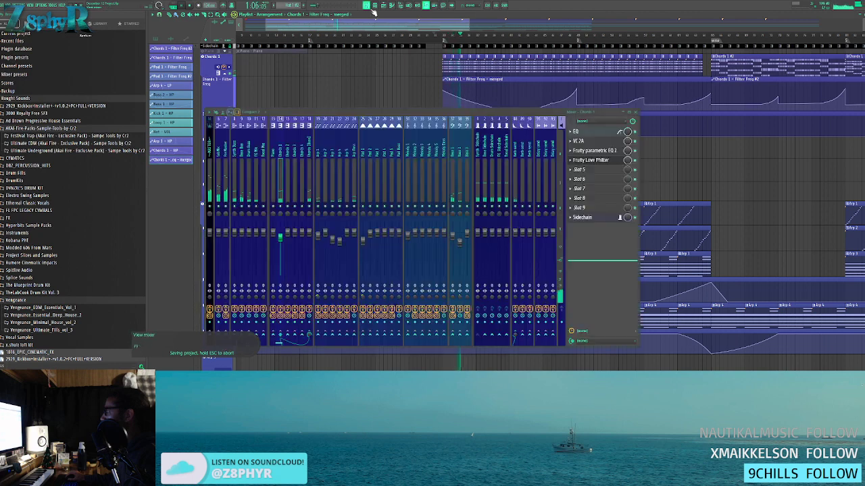
click(579, 160)
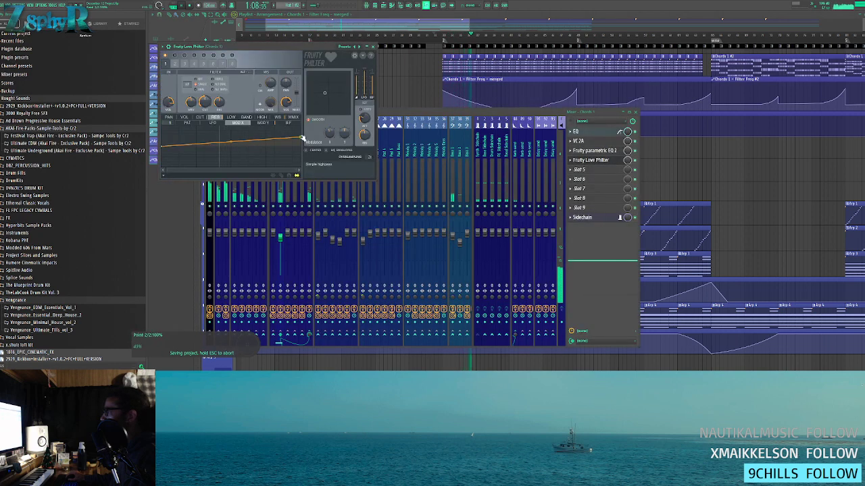
drag(301, 140, 303, 143)
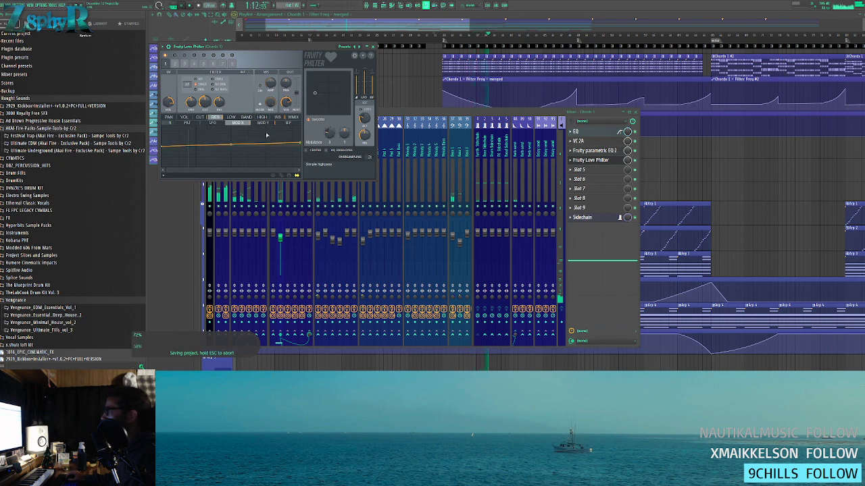
click(397, 101)
click(438, 36)
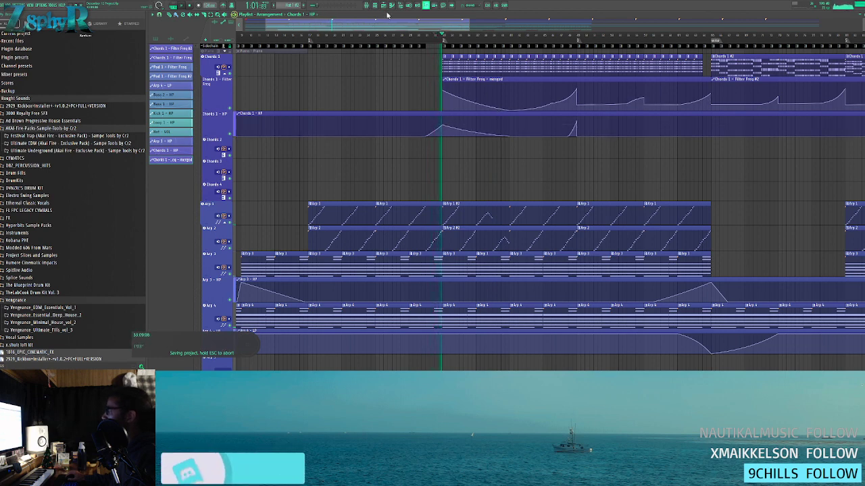
click(438, 35)
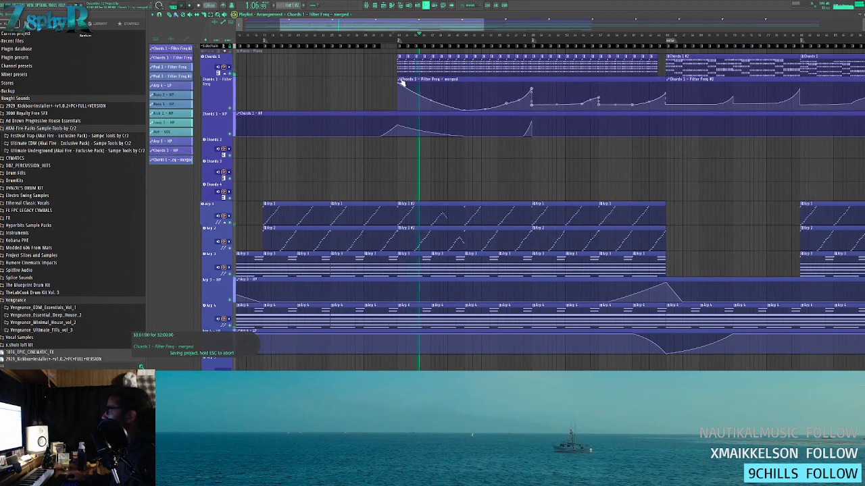
- Raise the Chords 1 - HP automation peak where the chords start, and play the arrangement from there
click(399, 37)
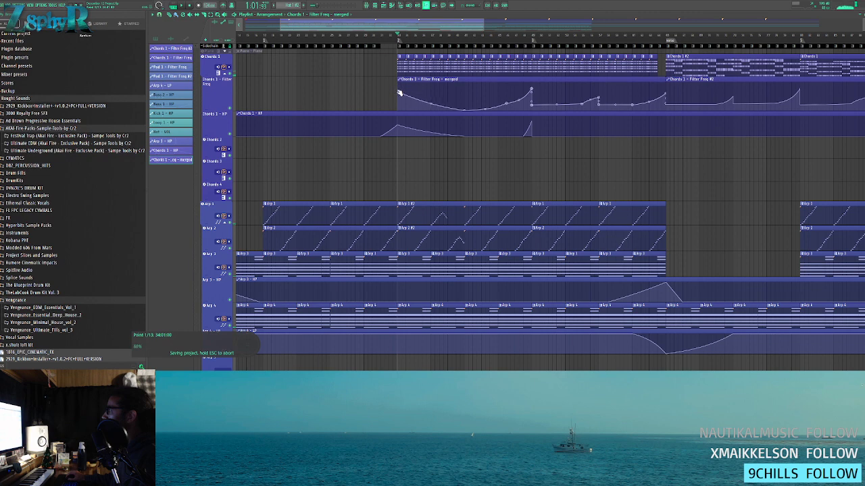
drag(398, 126, 399, 100)
key(space)
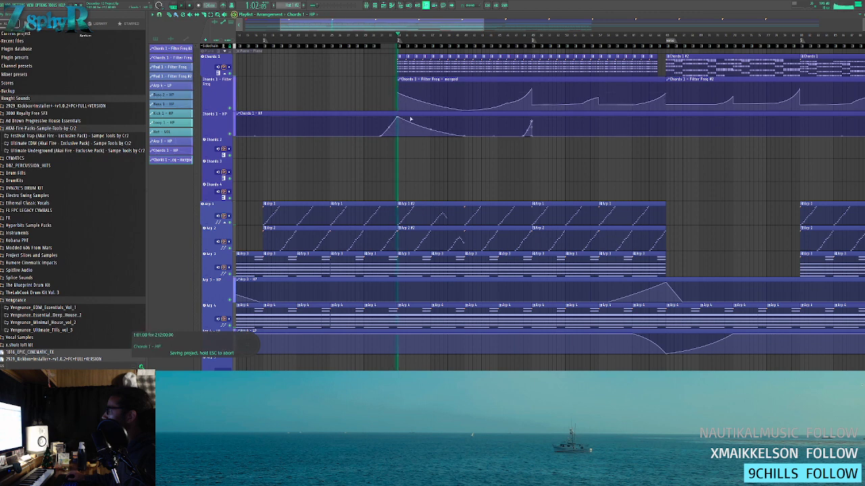
- Shape the Mod X volume envelope in the Chords 1 Fruity Love Philter into a downward slope by lowering its end point
click(365, 6)
click(601, 162)
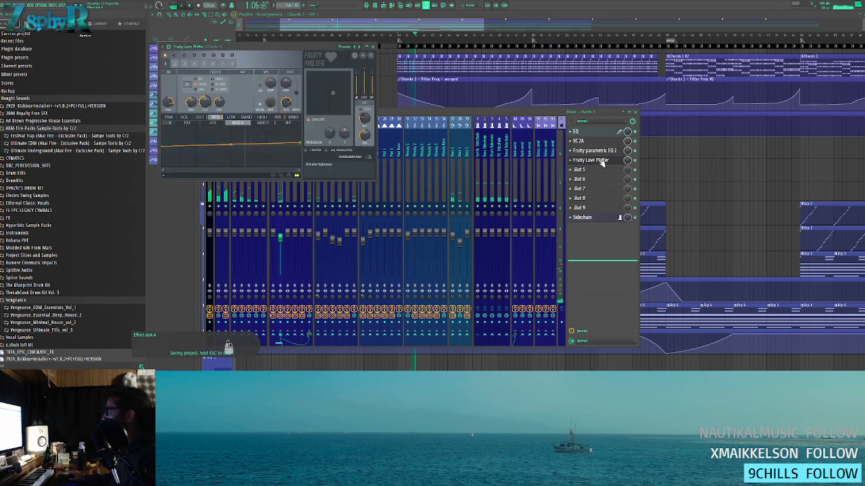
click(187, 119)
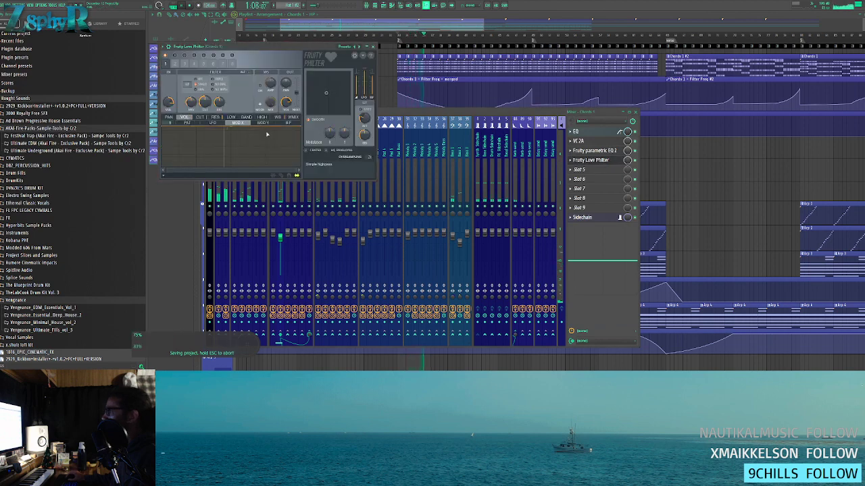
drag(302, 127, 302, 146)
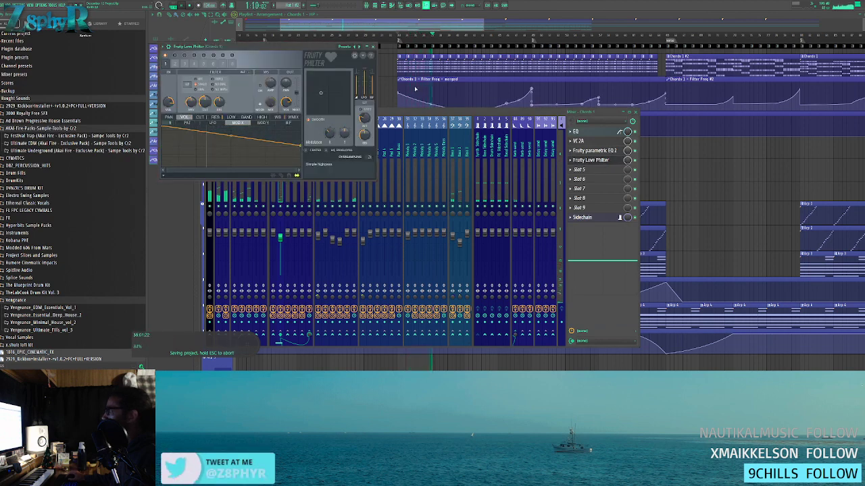
- Lower the start and reset the first segment's tension in the merged Chords 1 filter frequency automation, then replay from bar 33
right_click(394, 88)
click(401, 37)
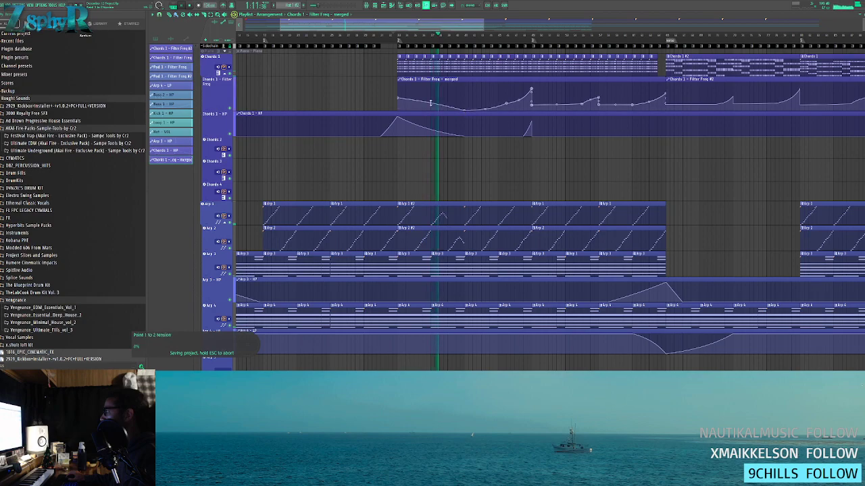
scroll(412, 88, down, 3)
scroll(425, 121, up, 3)
- Copy the pair of adjacent Bass 2 fill clips to just before bar 33
scroll(422, 129, down, 8)
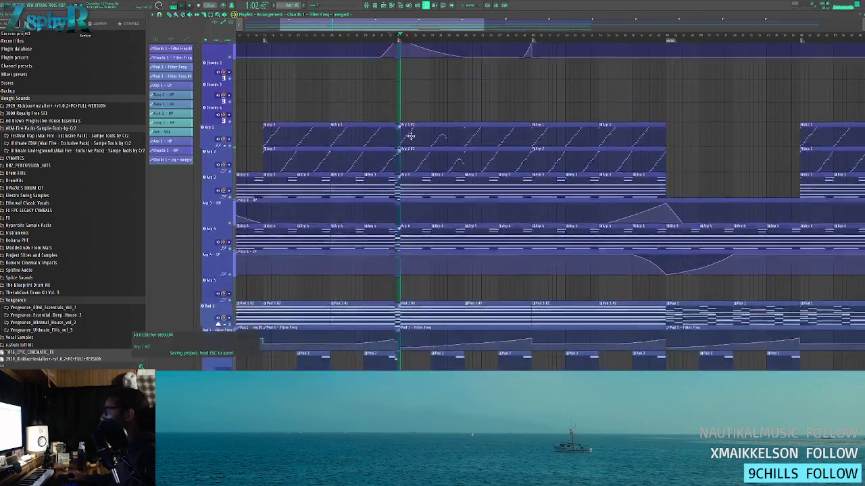
scroll(402, 134, down, 3)
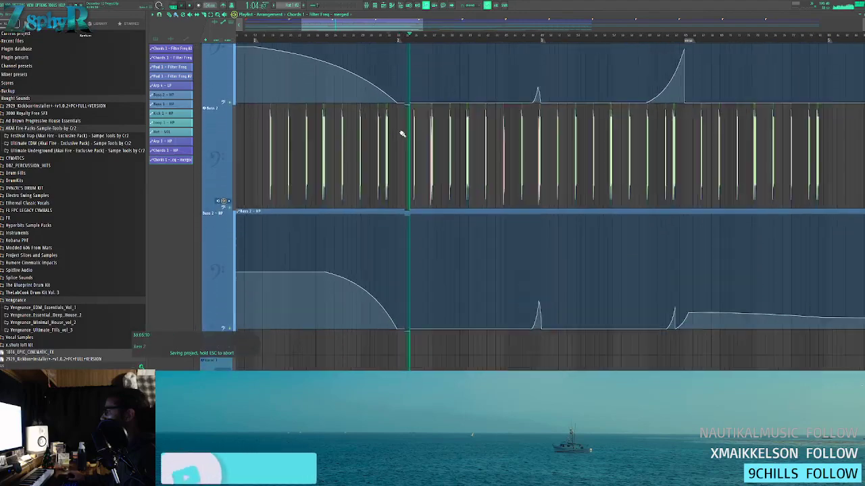
scroll(401, 133, down, 4)
scroll(399, 136, up, 6)
scroll(379, 140, up, 3)
scroll(378, 140, up, 3)
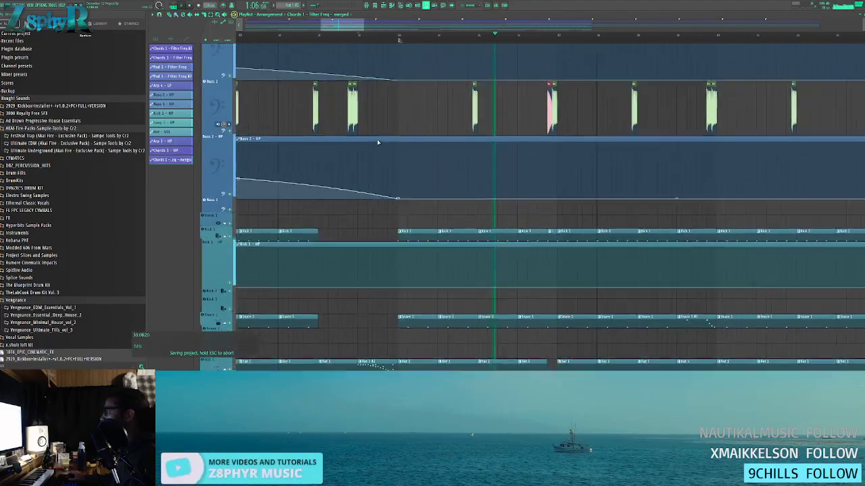
drag(554, 130, 392, 129)
scroll(402, 108, up, 2)
- Slice off and delete the end of the Bass 1 pattern beneath the copied fill before bar 33, and replay the transition
drag(390, 84, 390, 73)
right_click(390, 67)
click(379, 53)
right_click(394, 70)
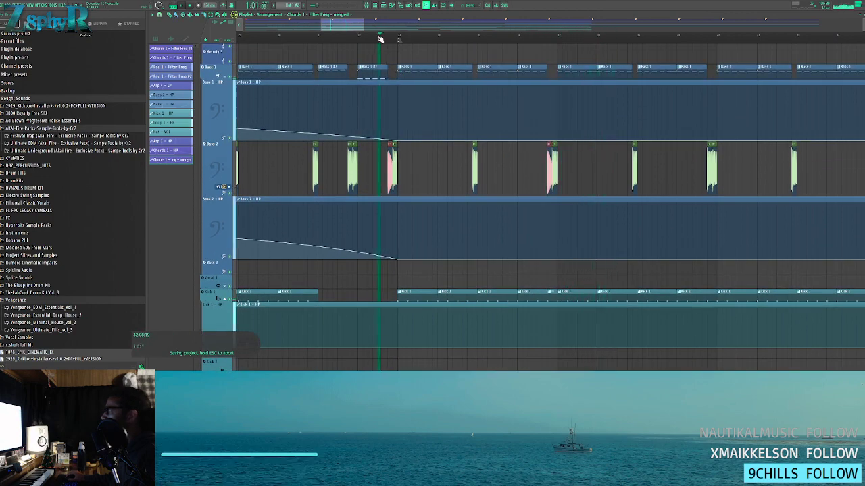
- End the Bass 2 - HP automation decline earlier, ahead of the new fill before bar 33, and replay from there
scroll(398, 135, down, 2)
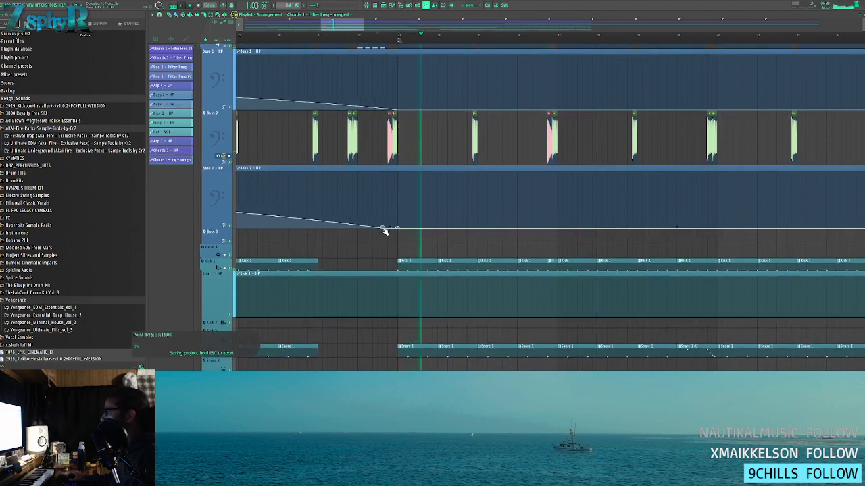
scroll(418, 104, down, 5)
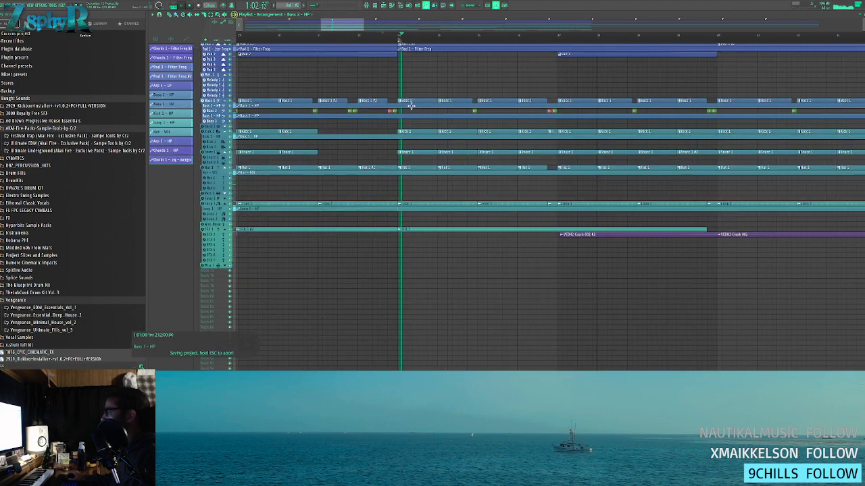
scroll(392, 89, up, 5)
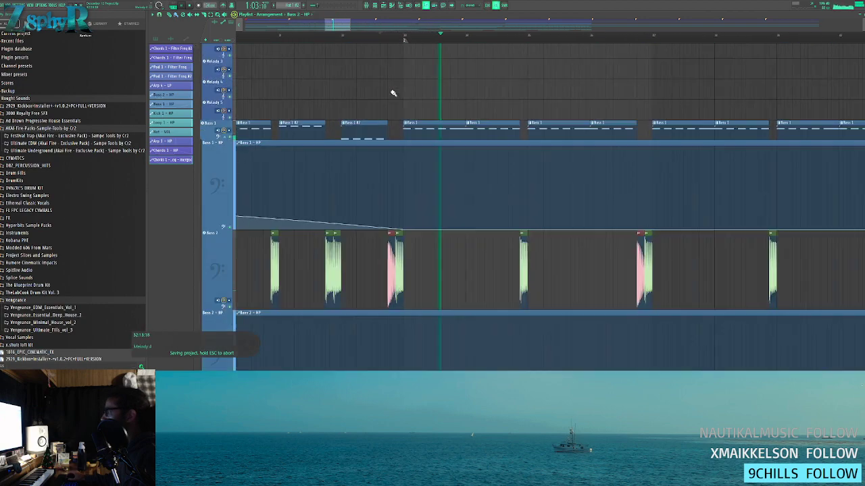
- Review the bass, drum, loop and SFX tracks around bars 33 to 37 during playback, then stop playback
click(372, 7)
key(F9)
scroll(427, 81, down, 10)
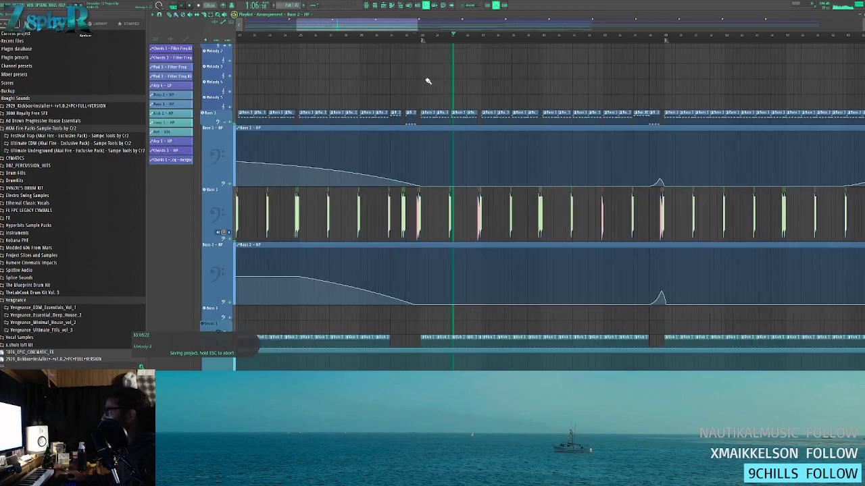
scroll(427, 81, up, 8)
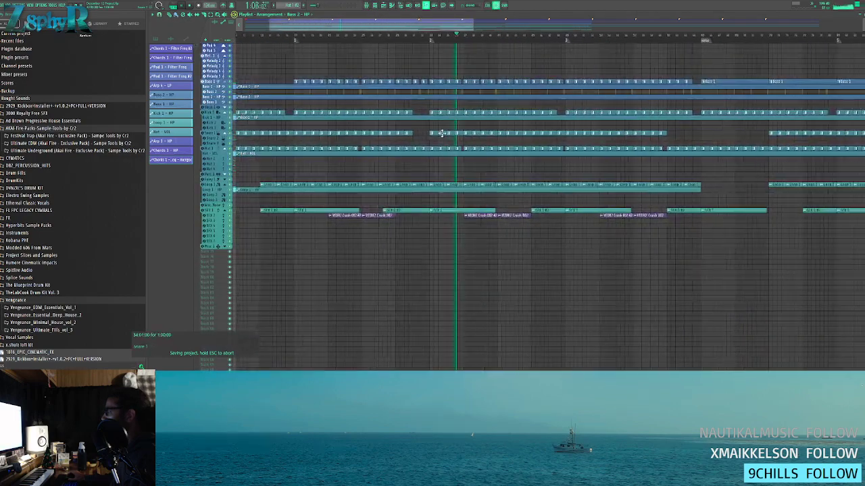
drag(457, 151, 349, 155)
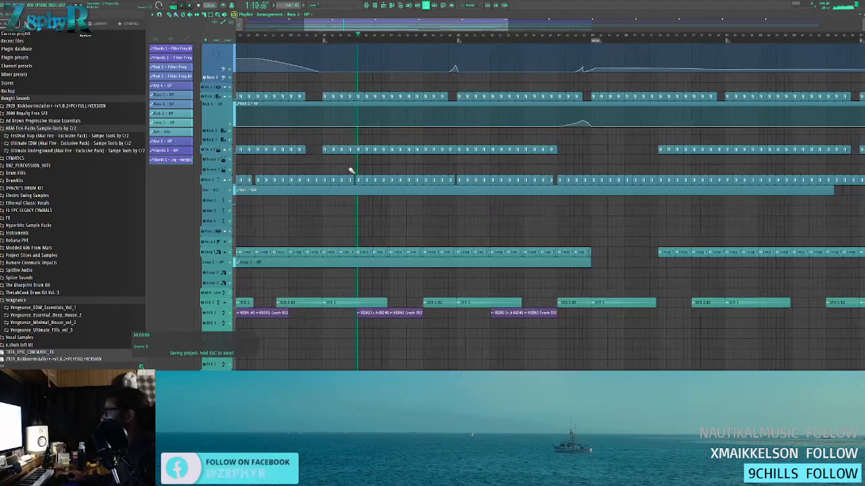
scroll(351, 175, down, 4)
key(space)
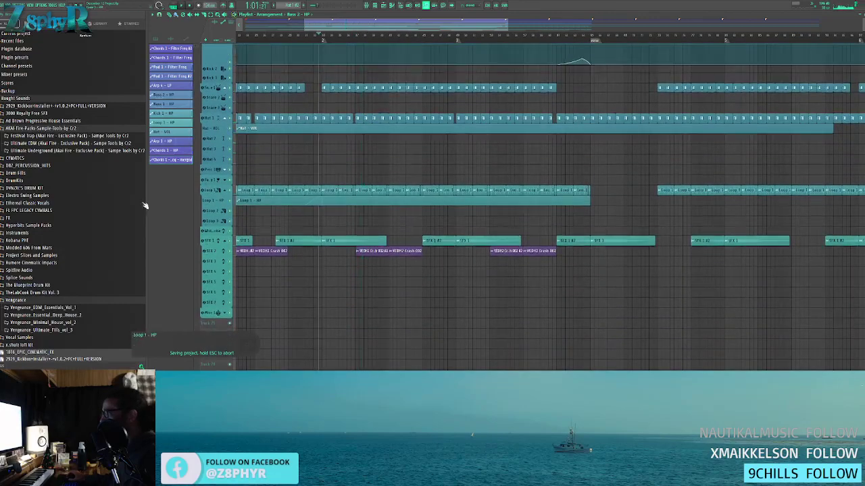
- Browse the crash and ride samples in the Vengeance_Essential_Deep_House_2 cymbals folder
scroll(47, 280, down, 6)
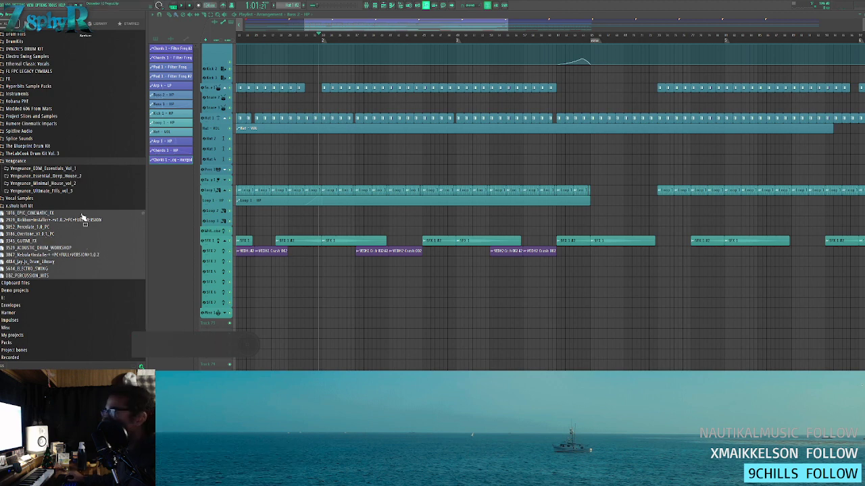
click(55, 176)
click(40, 198)
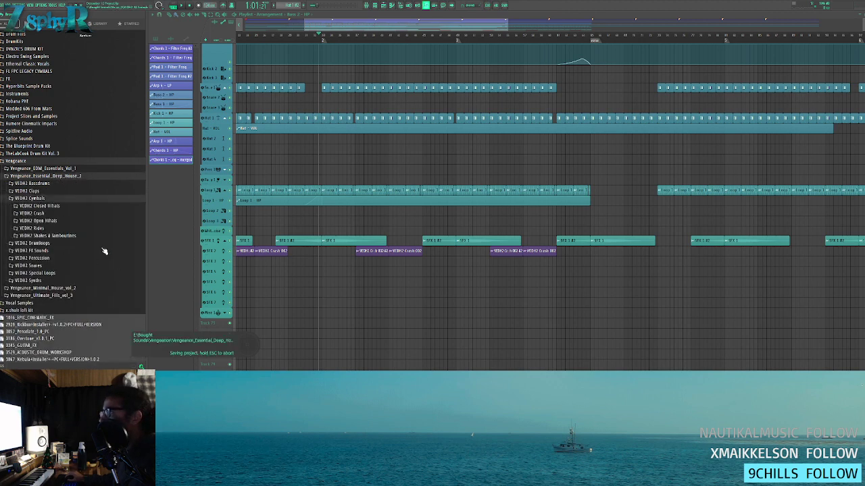
click(54, 213)
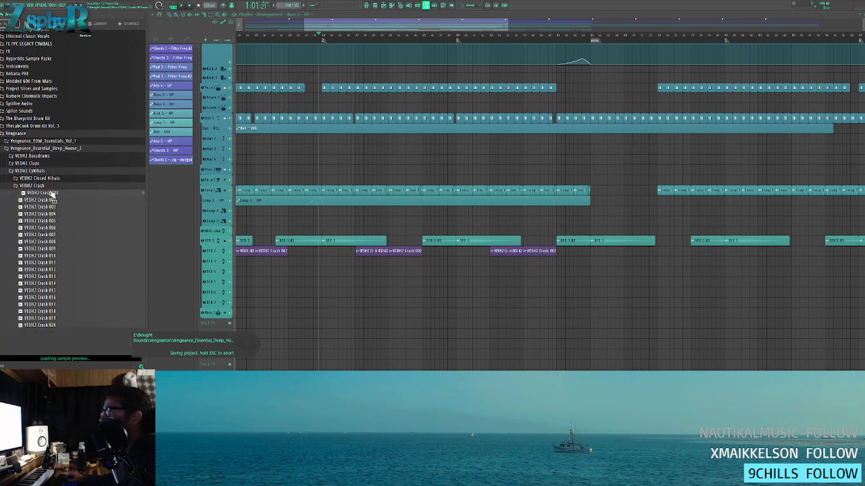
click(54, 186)
click(58, 201)
click(58, 221)
- Audition ride samples and place VEDH2 Ride 012 on the SFX 3 track at bar 37
click(59, 222)
click(64, 233)
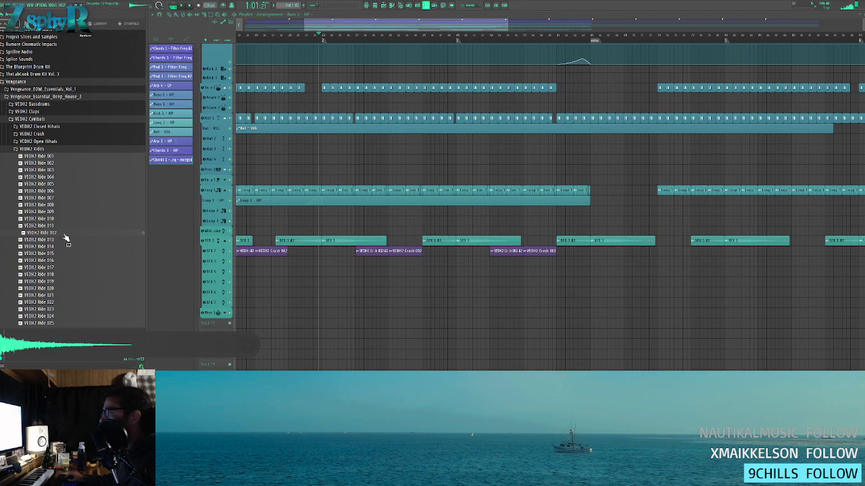
mouse_move(347, 272)
mouse_down()
mouse_move(357, 274)
mouse_move(357, 263)
mouse_up()
scroll(355, 266, up, 6)
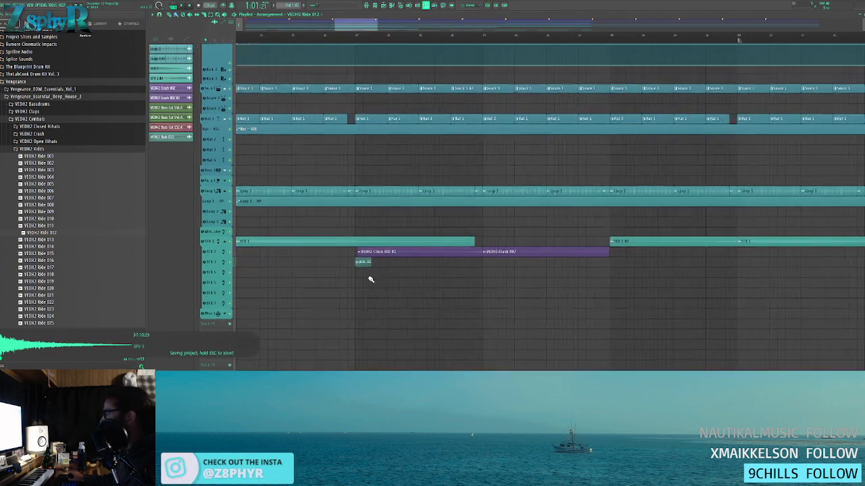
- Lower the mixer level of the ride's SFX 3 track and enable its send to the Verb send
double_click(351, 258)
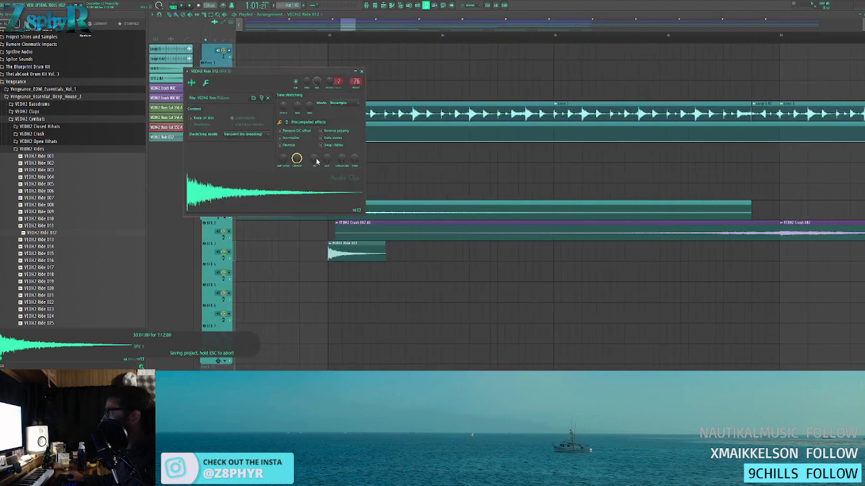
double_click(351, 81)
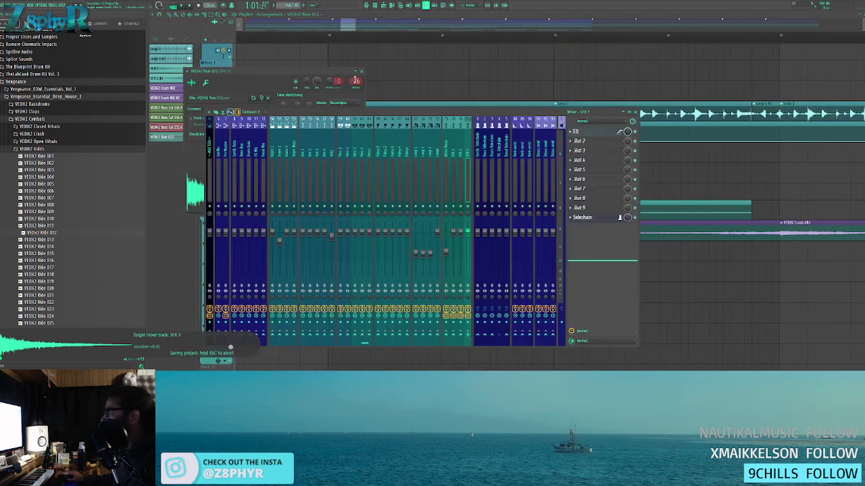
scroll(473, 234, down, 3)
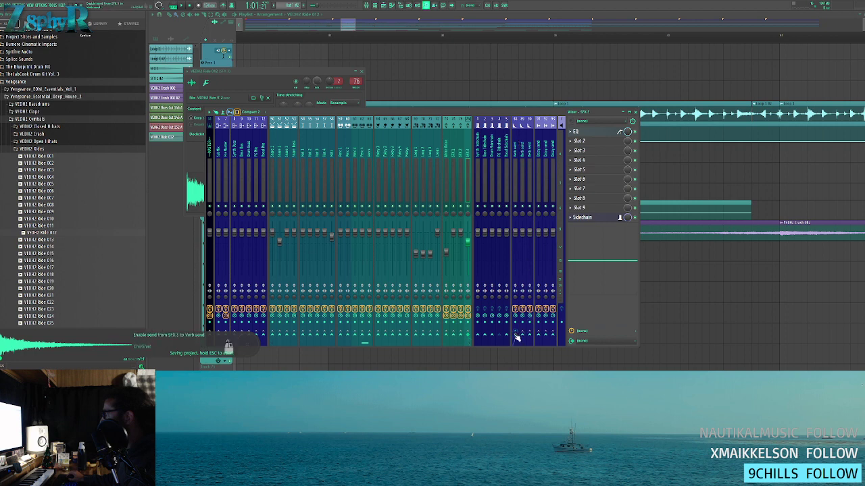
scroll(465, 234, down, 1)
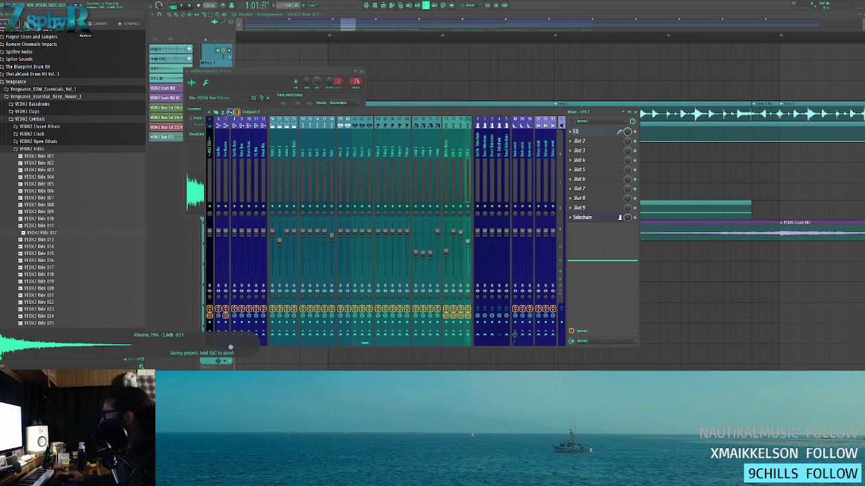
click(435, 81)
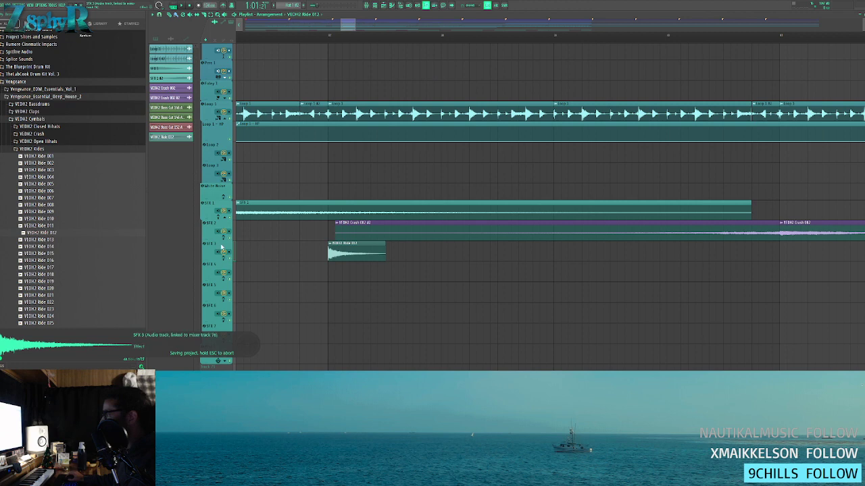
- Lower the VEDH2 Ride 012 channel volume to about 34%, raise its IN and OUT fades, and play it back briefly
double_click(347, 254)
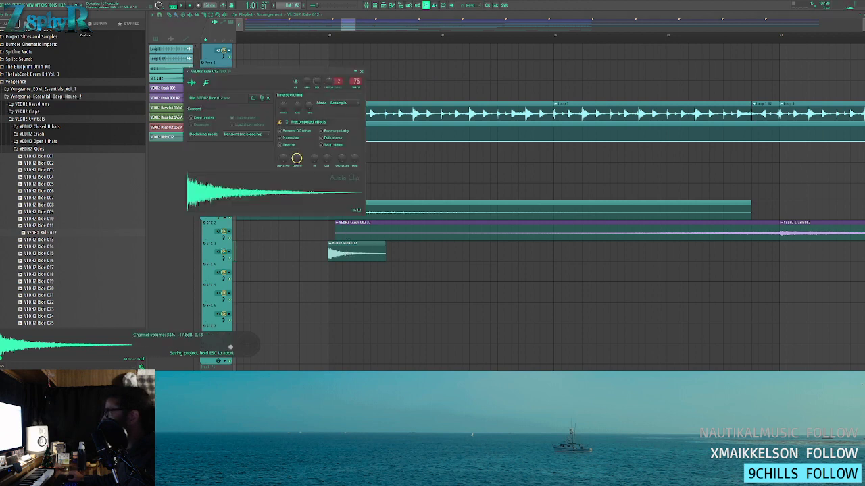
scroll(315, 160, up, 2)
scroll(327, 161, up, 2)
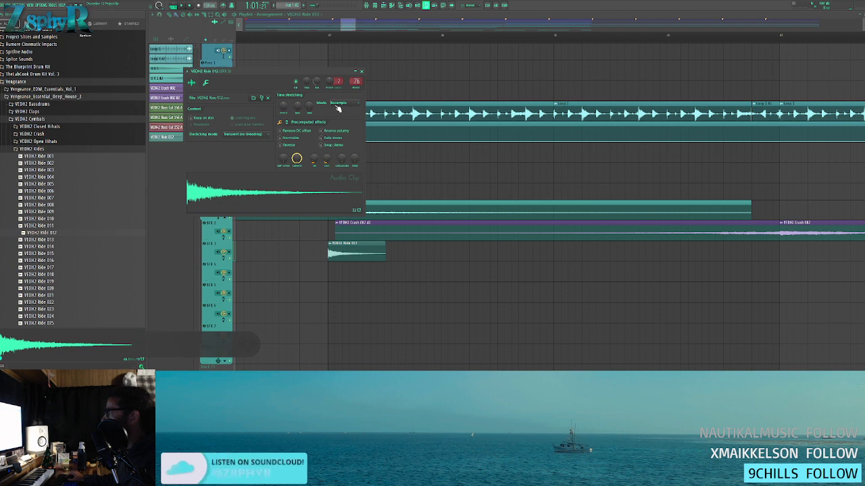
key(Escape)
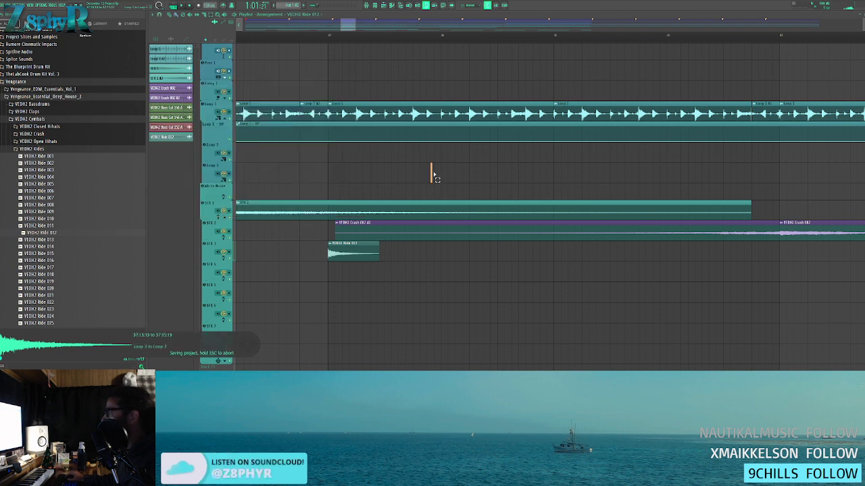
key(space)
key(space)
- Set the ride's channel volume to about 40% and load Fruity Reverb 2 in the second effect slot of SFX 3
double_click(353, 248)
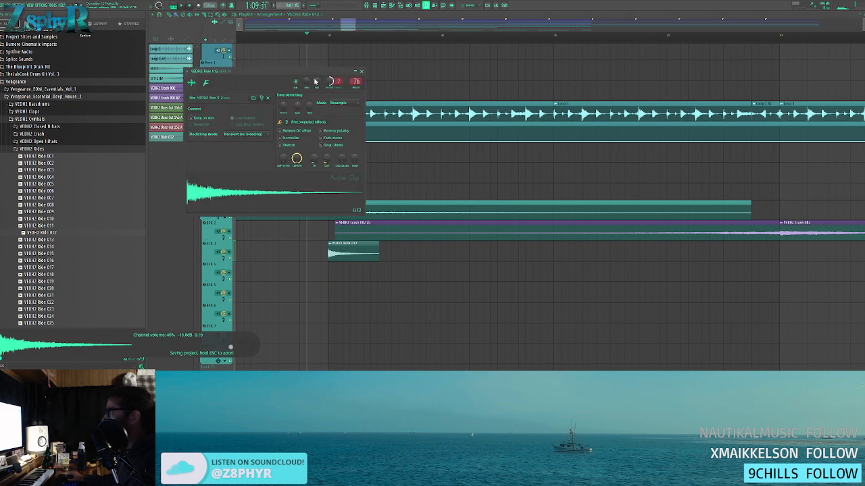
key(F9)
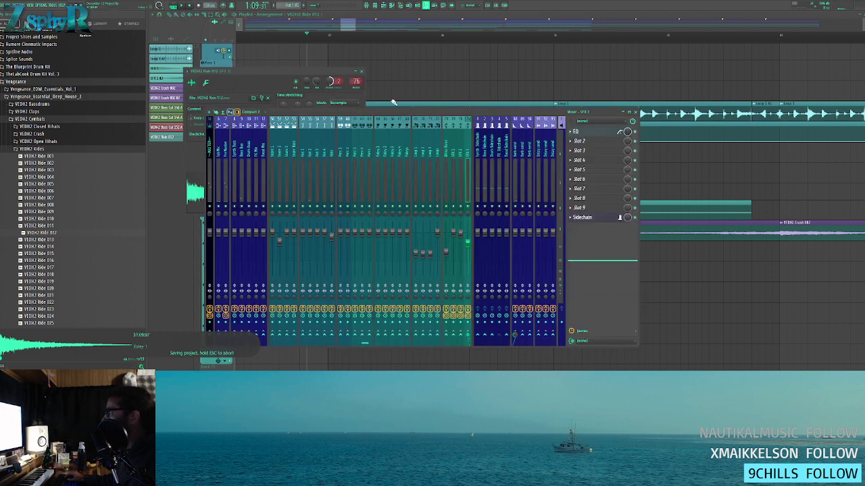
click(579, 141)
mouse_move(665, 166)
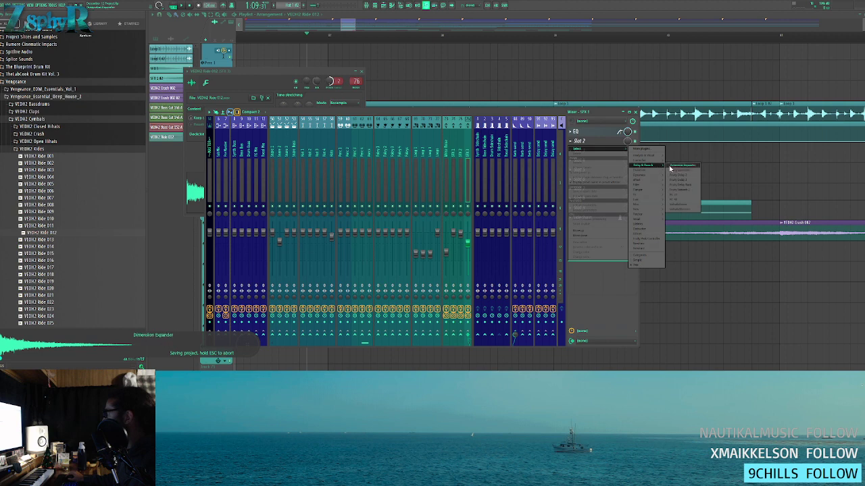
click(682, 190)
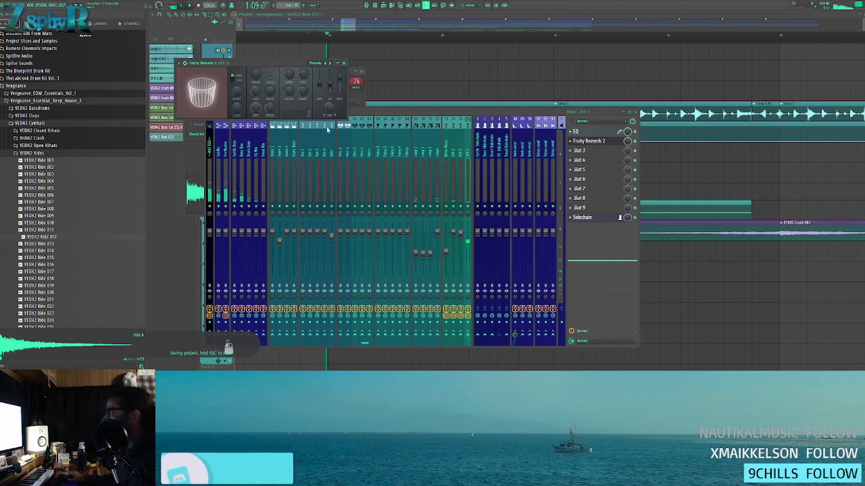
- Raise the SFX 3 mixer level slightly, play the ride in context from before bar 37, and save the project
key(ctrl+s)
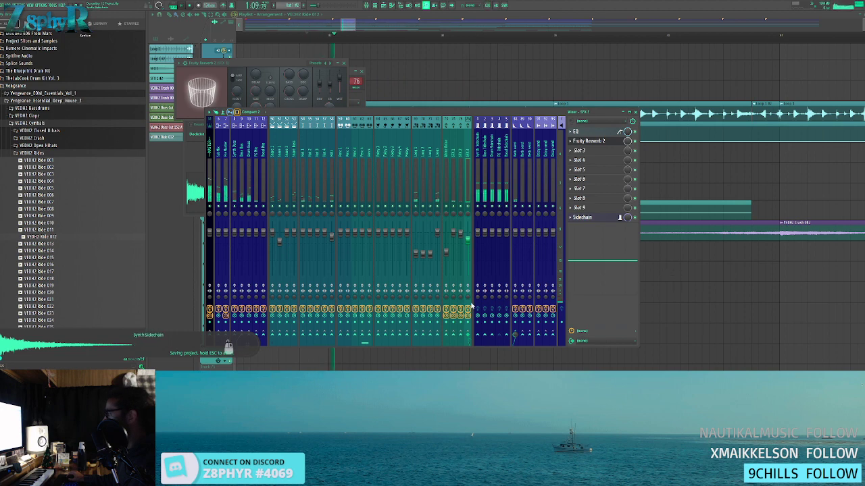
right_click(664, 288)
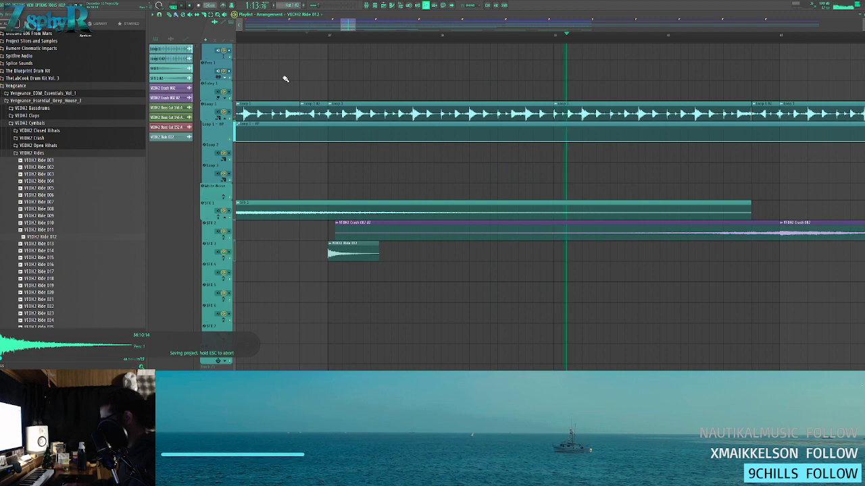
key(F5)
key(F5)
key(ctrl+s)
scroll(379, 170, down, 4)
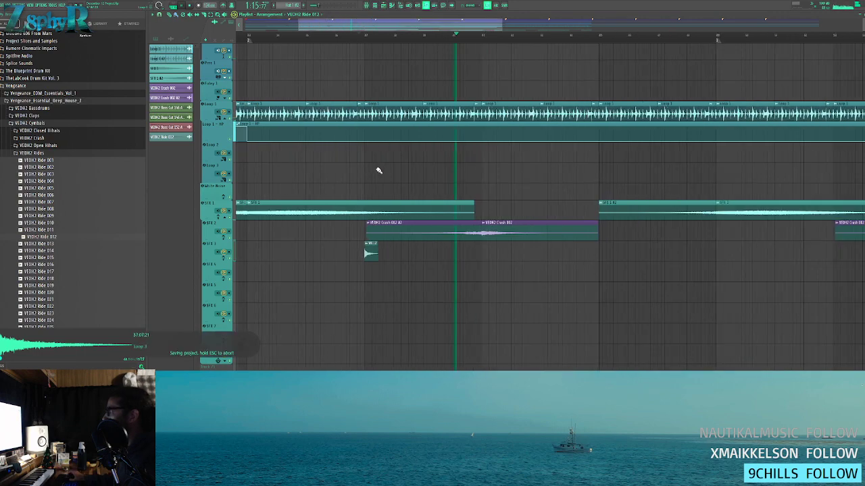
- Duplicate the VEDH2 Ride 012 clip on the SFX 3 track to bar 45, where the crash pair ends
scroll(343, 172, down, 3)
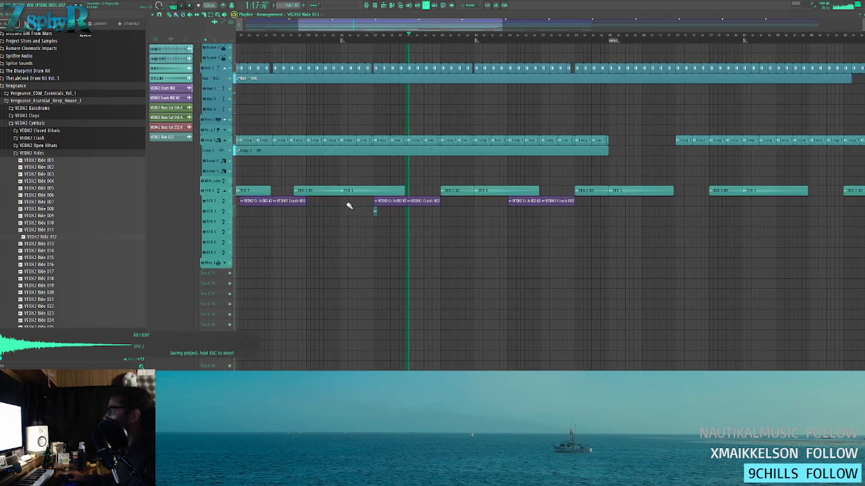
scroll(378, 214, up, 3)
scroll(388, 225, up, 5)
drag(564, 202, 316, 209)
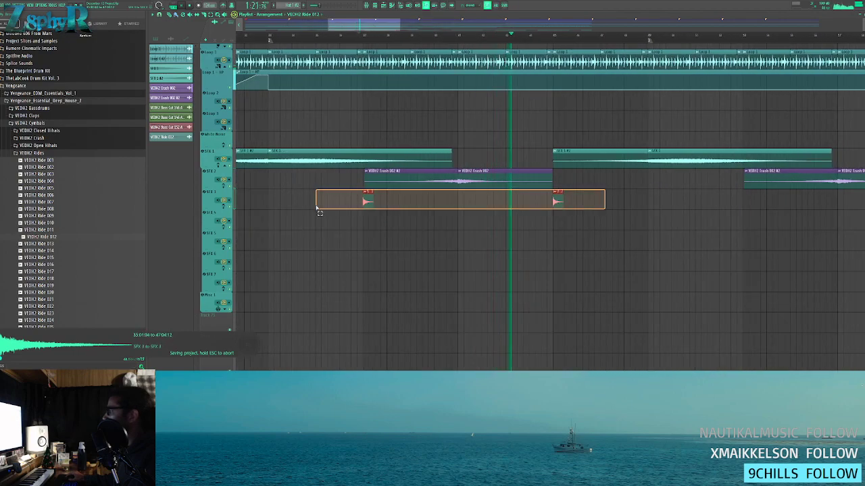
scroll(452, 211, up, 5)
scroll(455, 208, down, 5)
scroll(447, 198, down, 3)
scroll(446, 196, down, 1)
scroll(453, 301, down, 1)
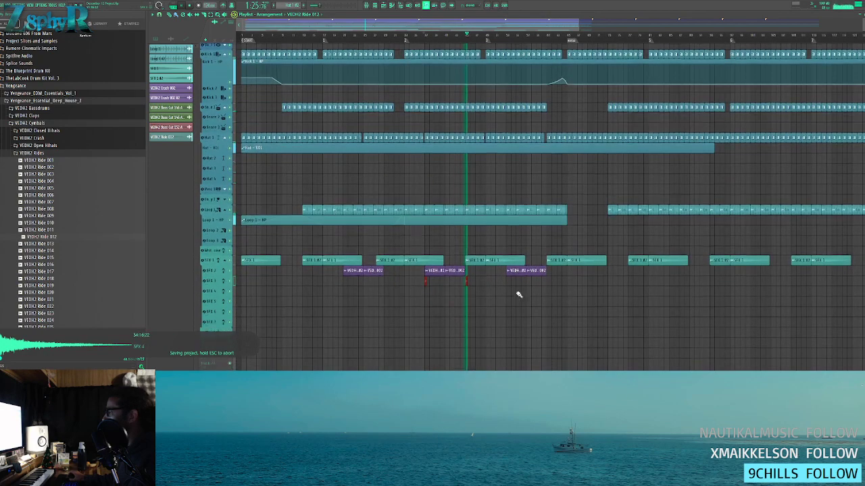
scroll(517, 293, up, 6)
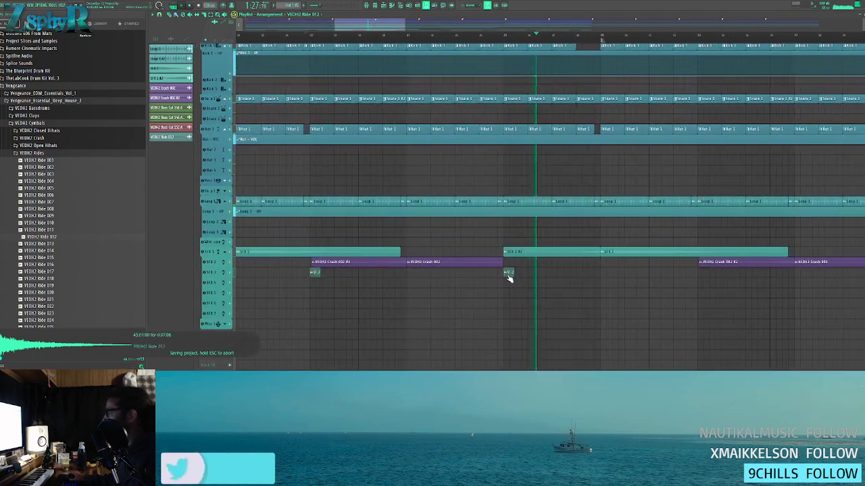
- Audition the VEDH2 ride samples and replace the bar 45 clip on SFX 3 with VEDH2 Ride 020
click(89, 245)
click(87, 251)
click(87, 245)
click(87, 258)
click(86, 265)
click(82, 273)
click(79, 280)
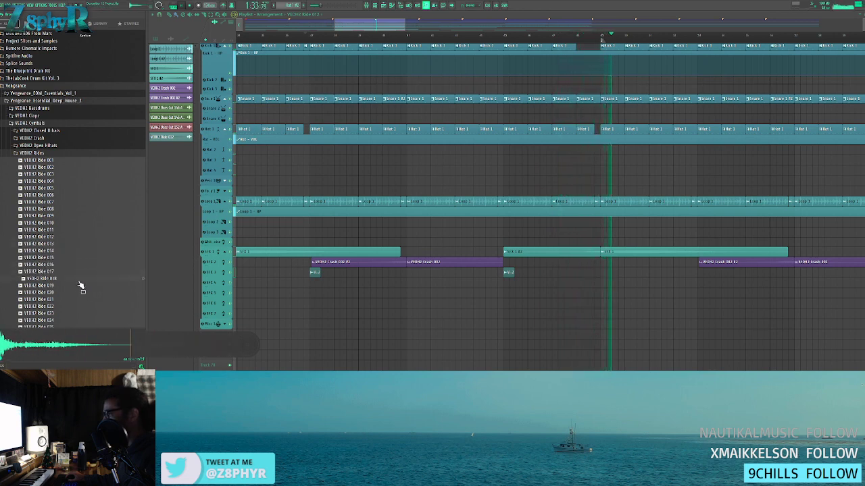
click(80, 291)
drag(79, 295, 515, 271)
right_click(510, 273)
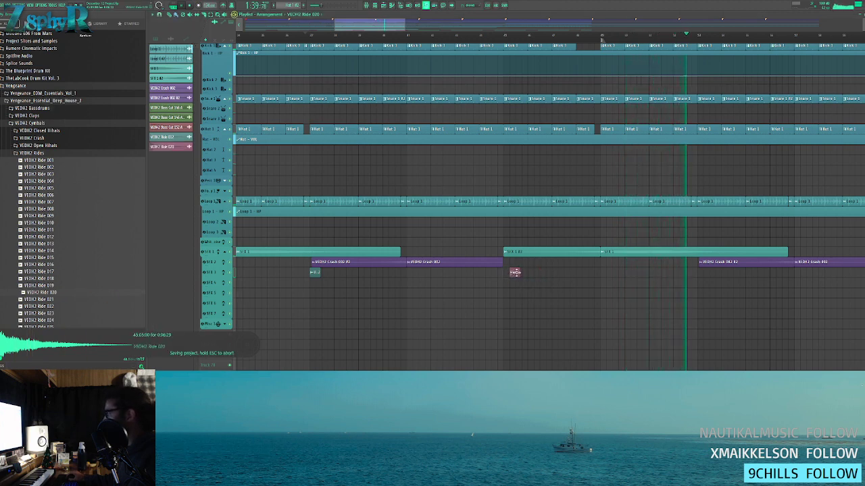
- Compare the channel settings of both rides and lower the VEDH2 Ride 020 channel volume to about 36%
double_click(510, 269)
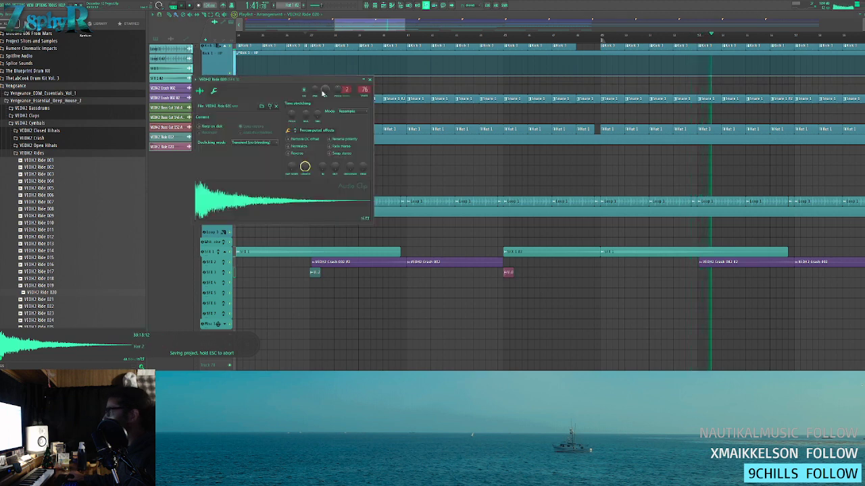
key(Escape)
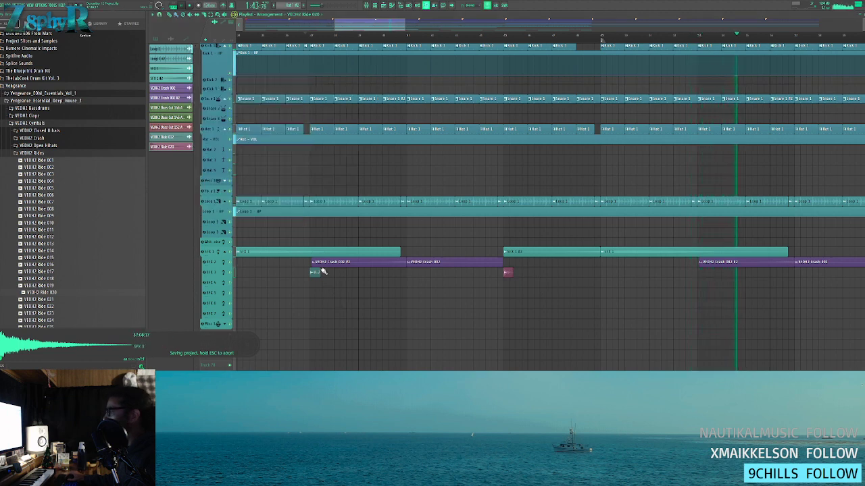
double_click(316, 272)
key(Escape)
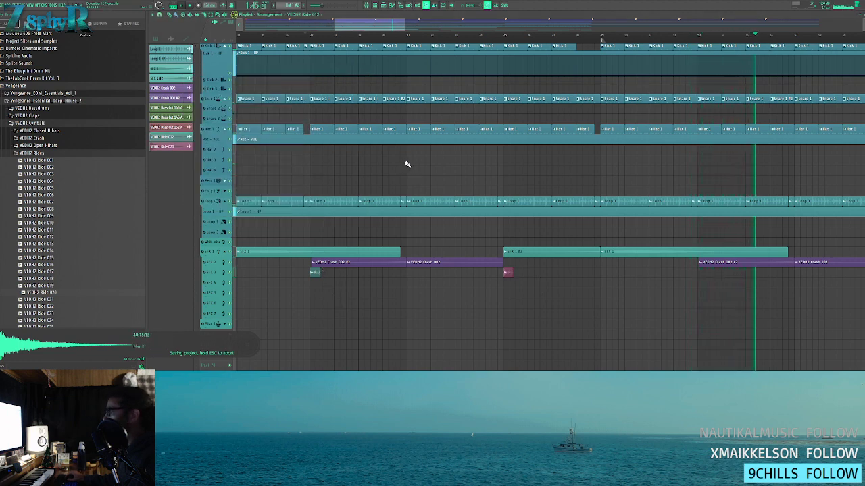
double_click(507, 272)
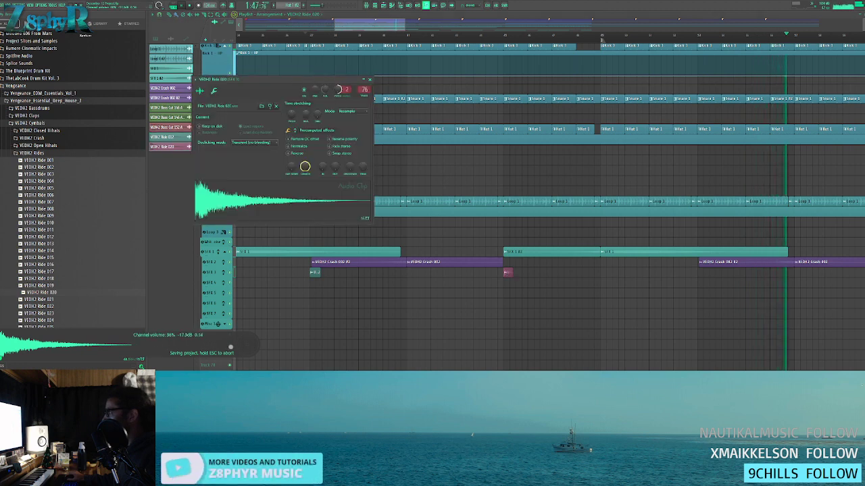
key(Escape)
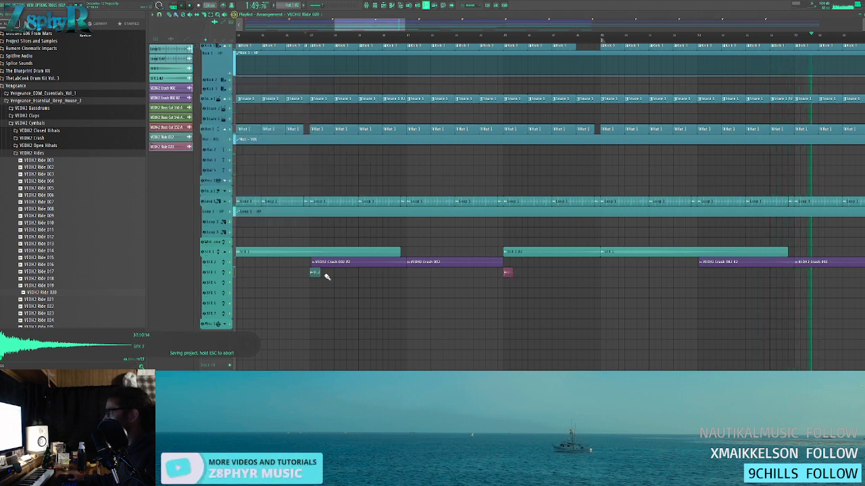
double_click(315, 272)
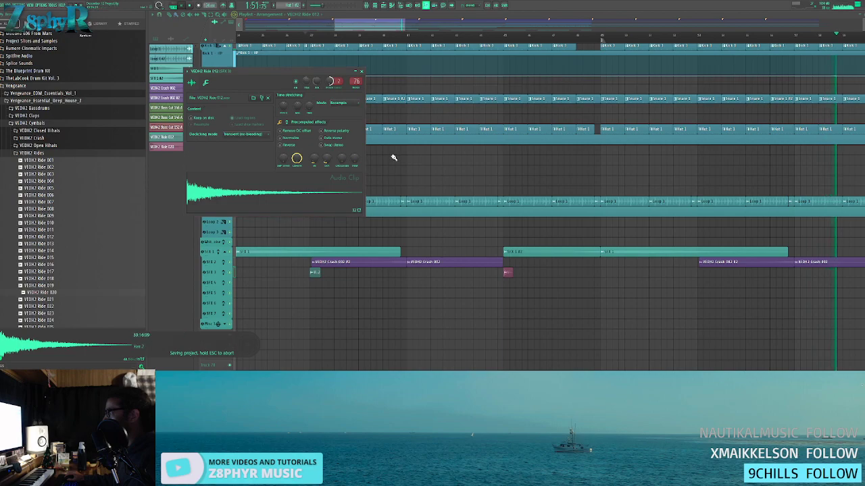
key(Escape)
- Duplicate both ride clips on SFX 3 around the earlier crash pair, placing them at bars 21 and 29
scroll(402, 160, down, 5)
click(401, 37)
scroll(486, 189, down, 2)
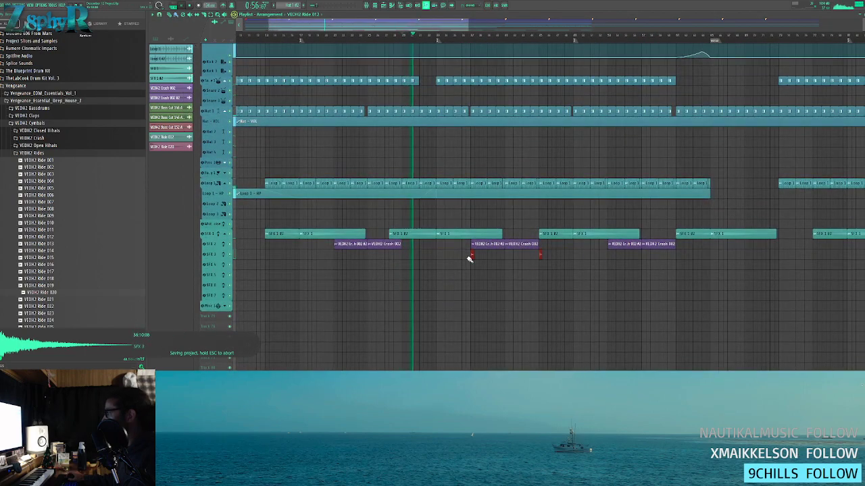
scroll(357, 106, left, 3)
click(383, 38)
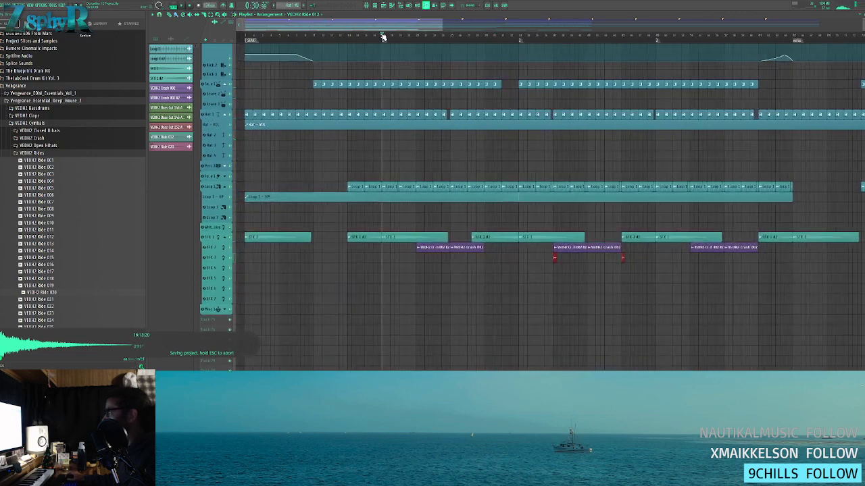
scroll(387, 261, up, 3)
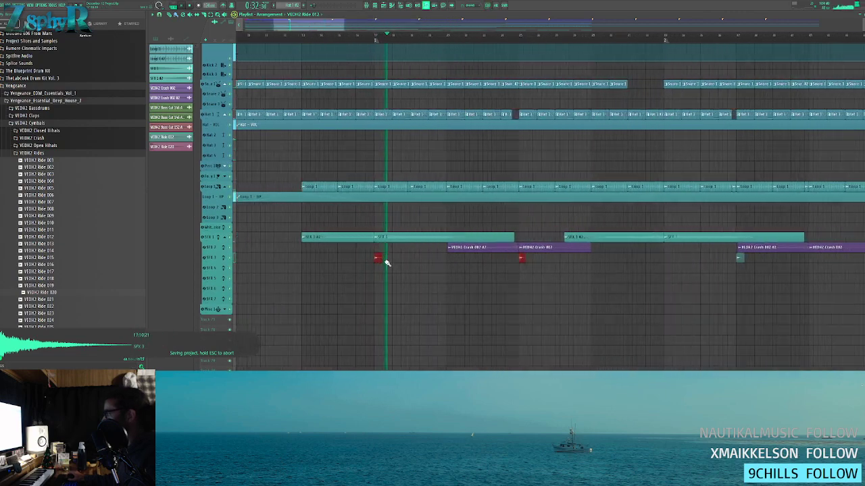
scroll(386, 262, up, 3)
drag(378, 258, 433, 259)
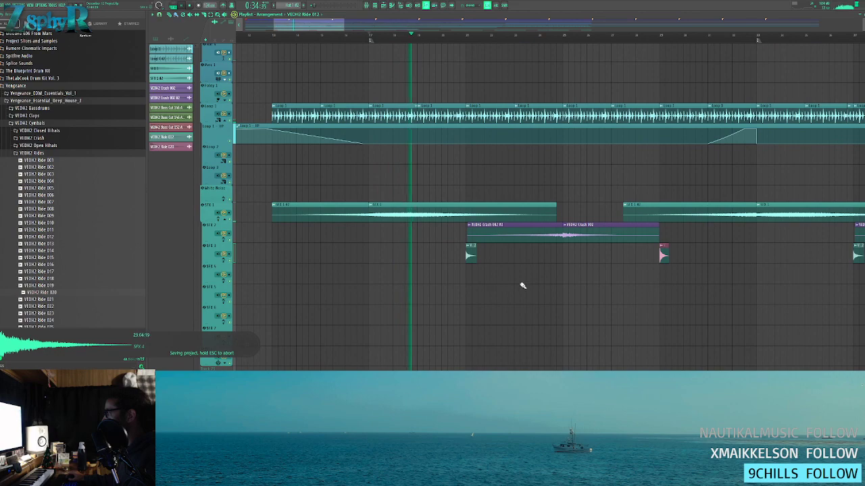
- Slice the Loop 1 clips and remove the short ends just before bars 21 and 25 to create brief gaps
scroll(521, 280, down, 2)
scroll(465, 244, up, 2)
scroll(463, 244, up, 1)
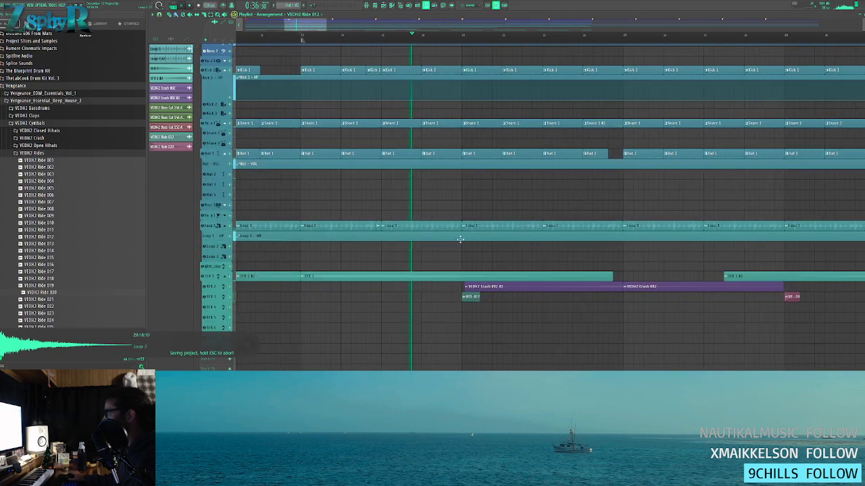
click(461, 226)
right_click(461, 222)
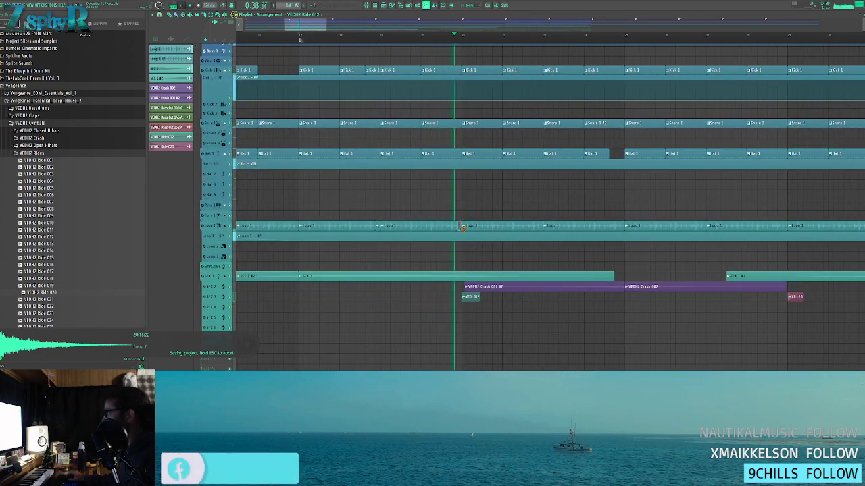
drag(488, 203, 304, 221)
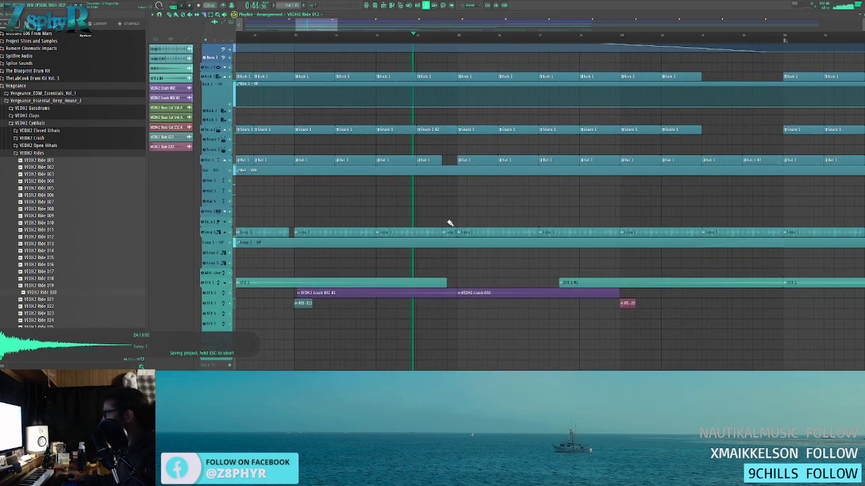
scroll(520, 215, down, 5)
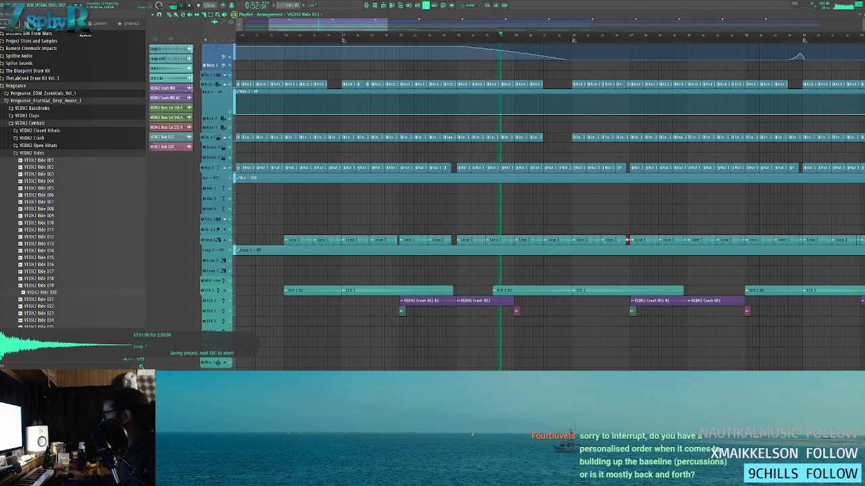
scroll(628, 241, up, 1)
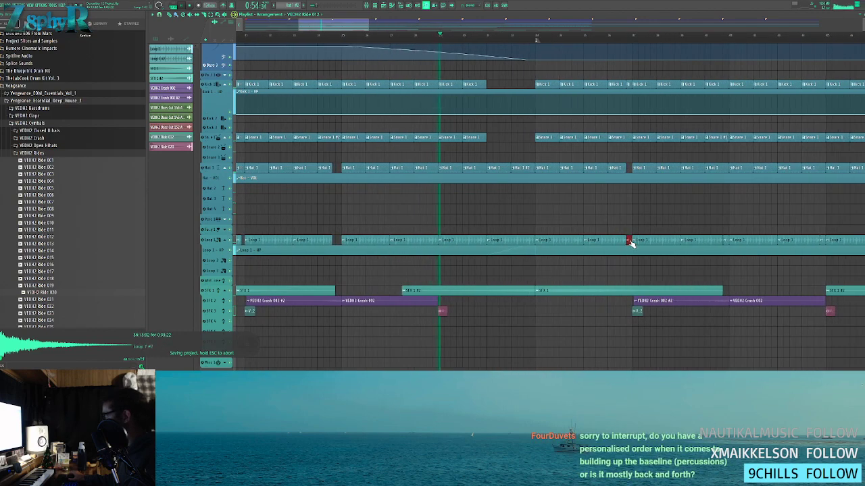
- Try a +200 cents pitch on the VEDH2 Ride 020 channel and swap its sample for VEDH2 Ride 021 and 027
double_click(442, 310)
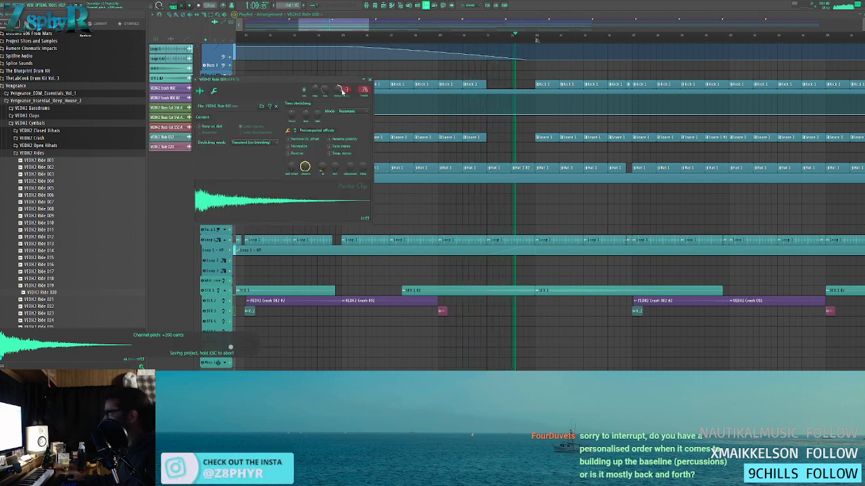
click(38, 299)
drag(38, 293, 227, 201)
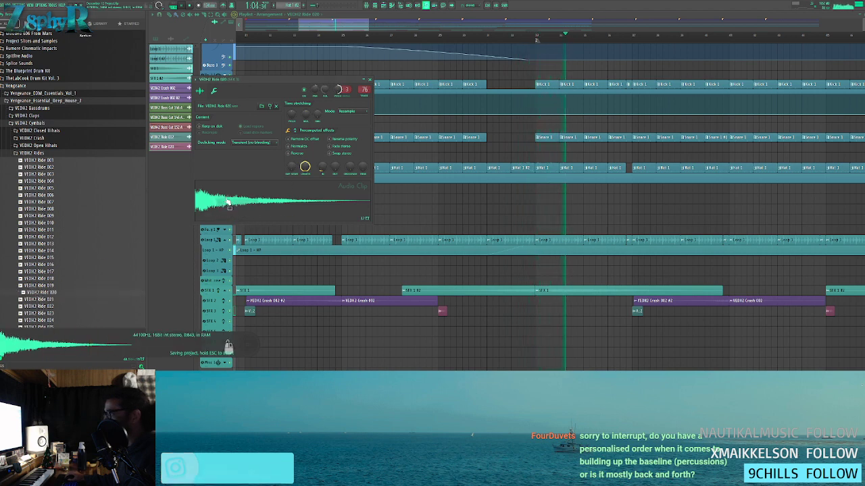
drag(38, 300, 223, 216)
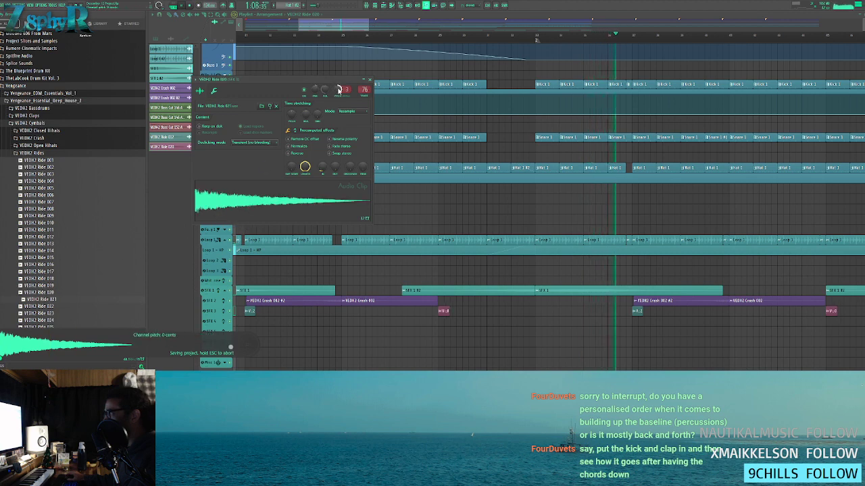
click(64, 307)
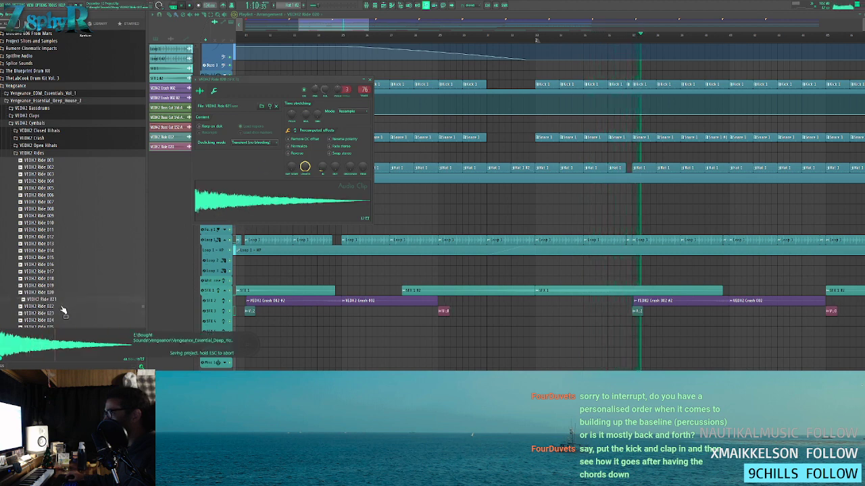
scroll(67, 312, down, 4)
drag(73, 208, 248, 205)
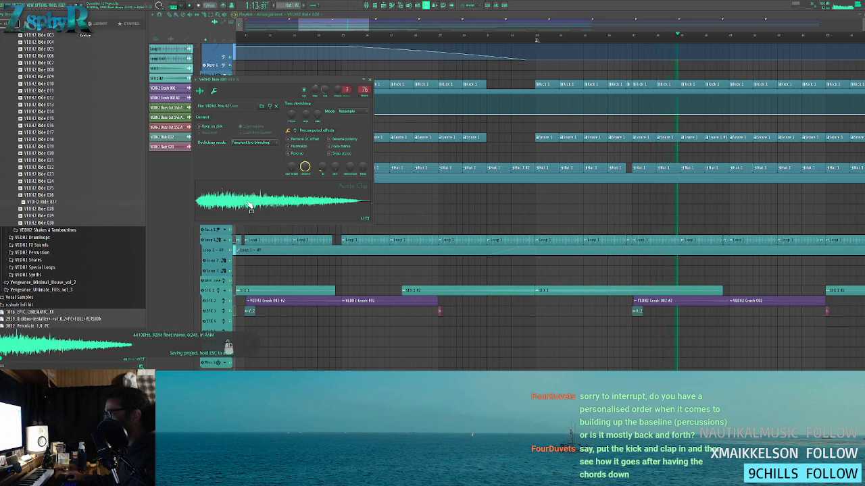
- Audition the remaining rides and replace the bar 29 ride channel's sample with VEDH2 Ride 026
click(58, 216)
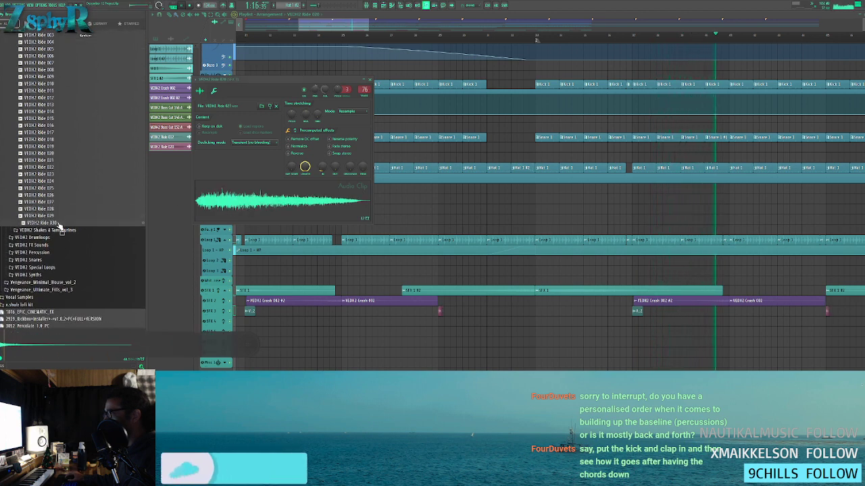
click(58, 195)
drag(58, 197, 238, 205)
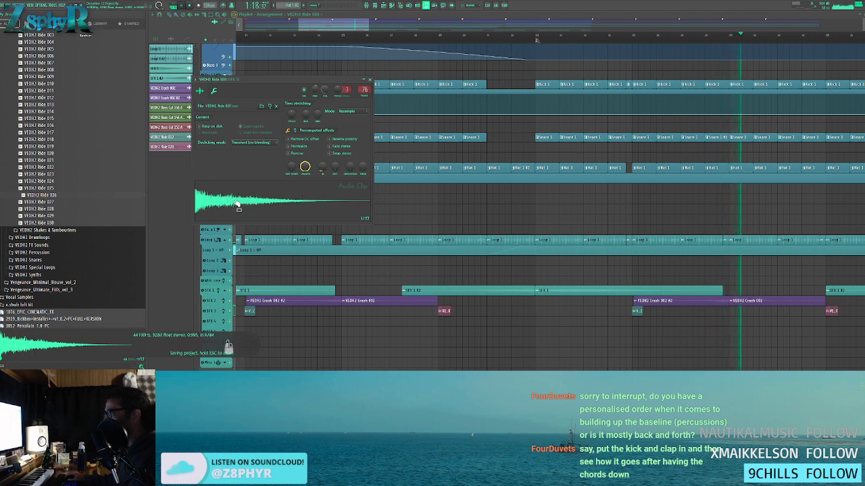
key(Escape)
- Play the replaced ride in context from just before bar 29 and save the project
click(420, 36)
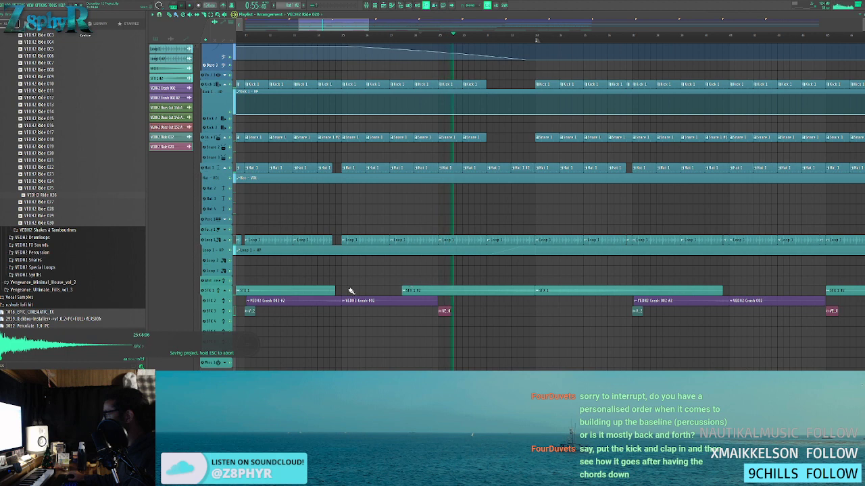
key(space)
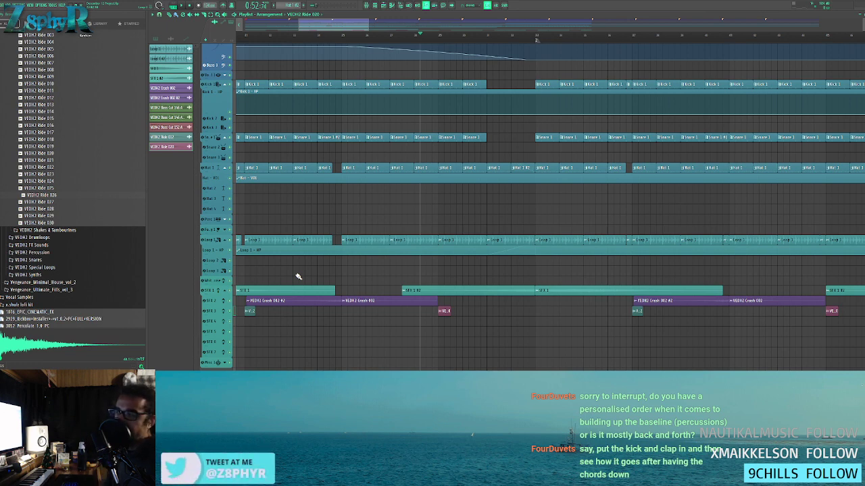
key(ctrl+s)
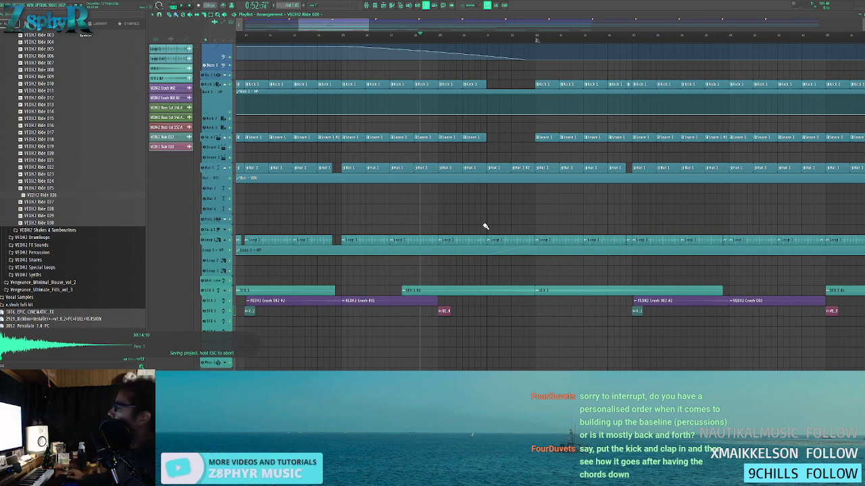
- Look over the whole arrangement and play it from the Chords 1 entry at bar 33
scroll(428, 193, up, 8)
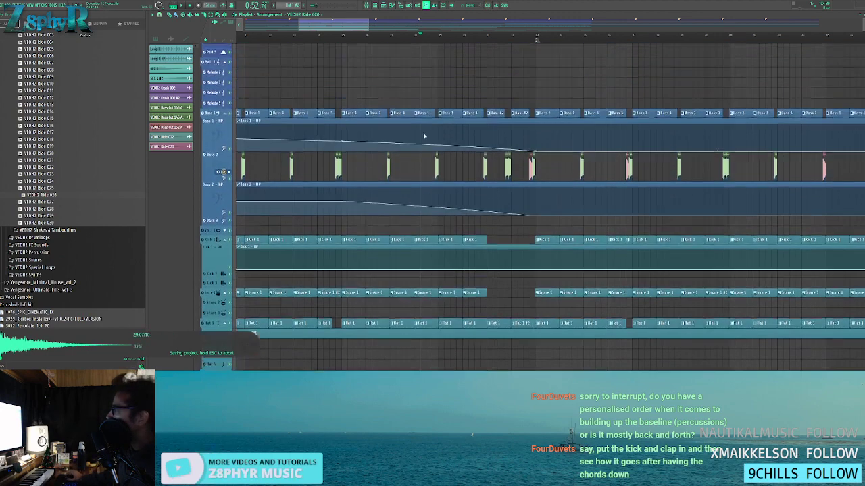
scroll(366, 160, down, 3)
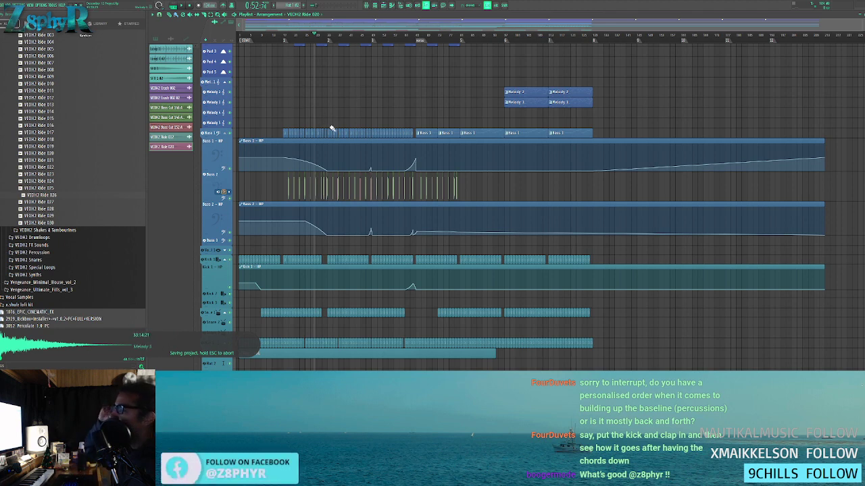
scroll(338, 122, up, 5)
scroll(344, 108, up, 1)
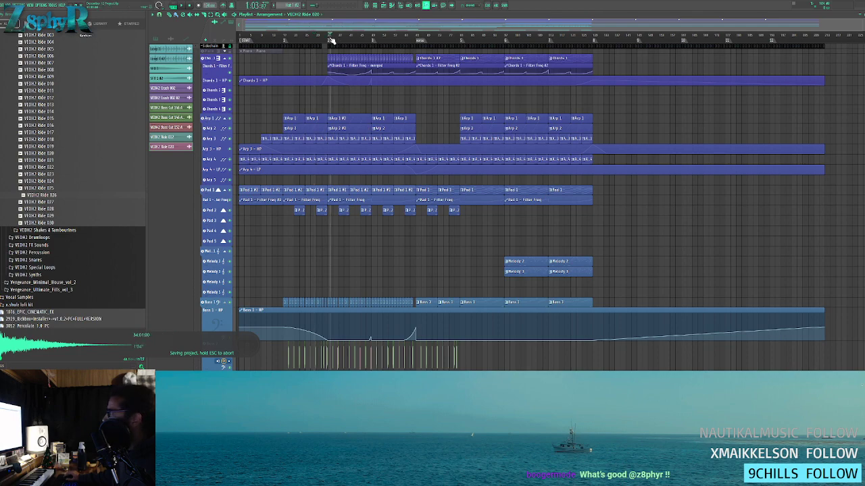
scroll(325, 155, down, 6)
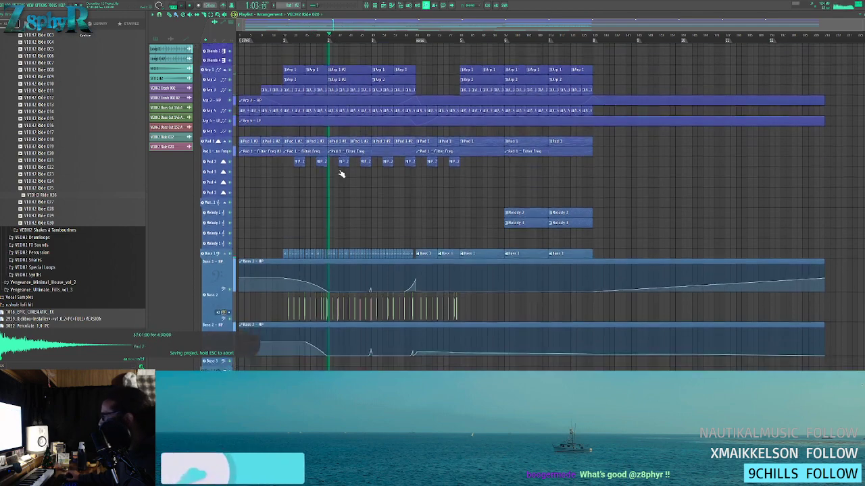
- Look over the bass, kick, snare, hat and crash tracks around bars 33 to 65 while the arrangement plays
scroll(317, 152, down, 1)
scroll(466, 194, down, 4)
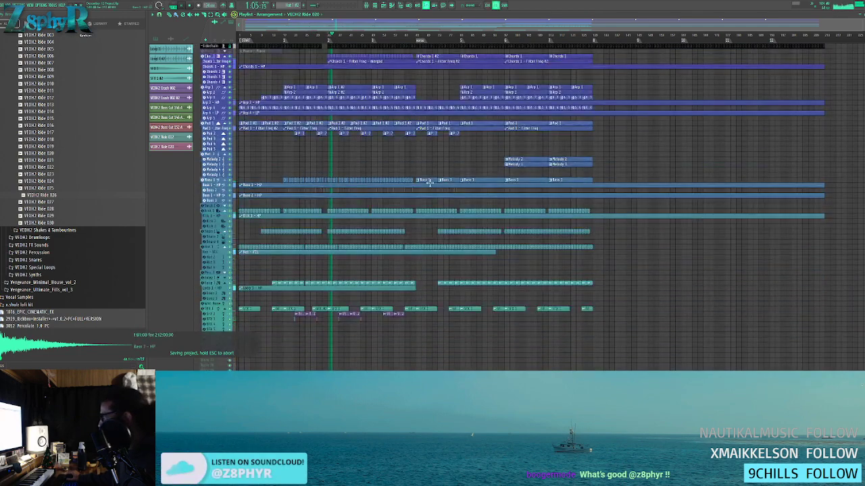
scroll(334, 149, up, 2)
scroll(333, 149, up, 2)
scroll(347, 159, up, 3)
scroll(353, 164, down, 4)
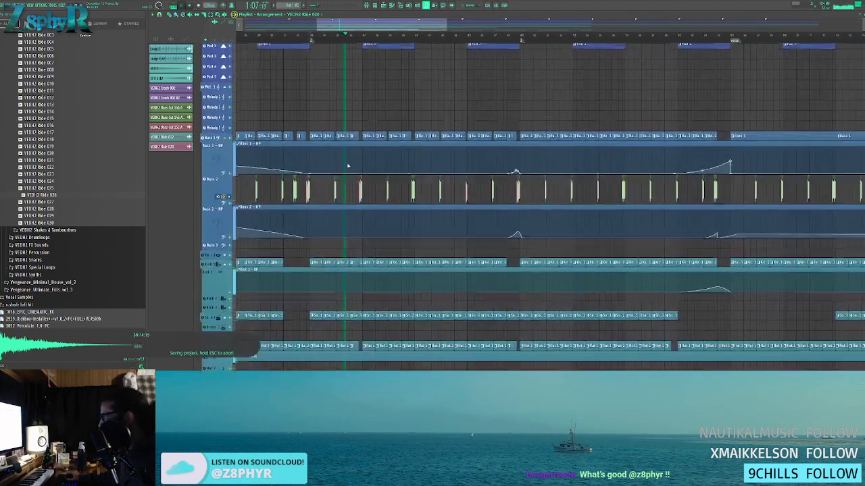
scroll(358, 199, down, 2)
scroll(344, 164, up, 2)
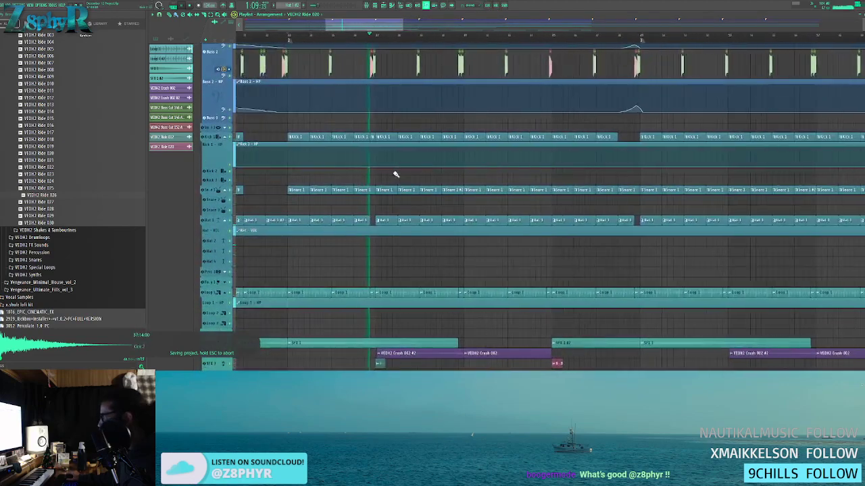
- Delete the short Kick 1 clip on the last beat of bar 40 and extend the preceding Kick 1 clip to bar 41
drag(389, 164, 350, 157)
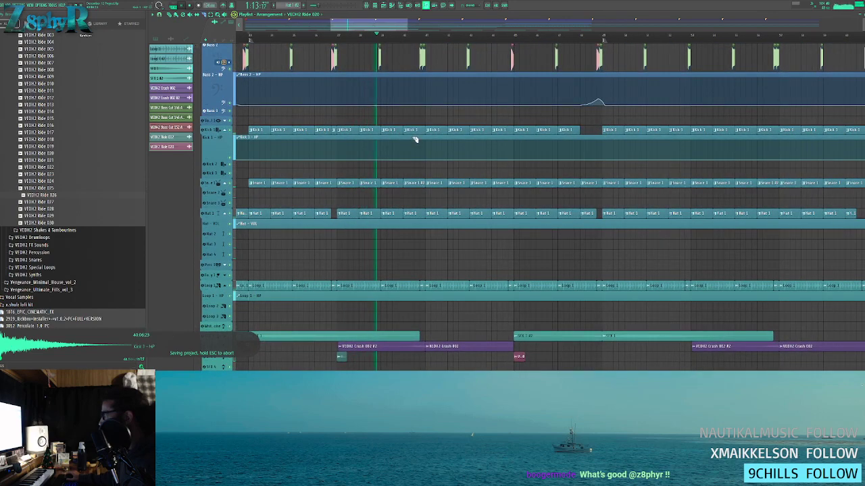
scroll(424, 129, up, 3)
scroll(425, 122, up, 2)
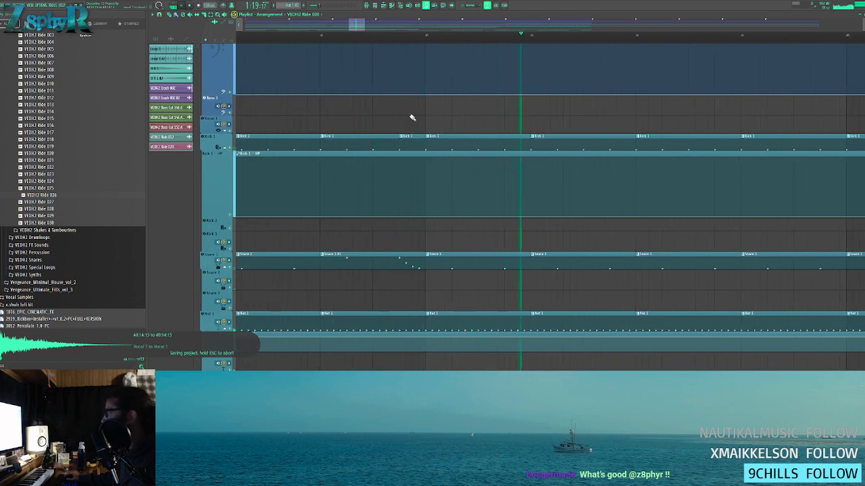
right_click(407, 137)
drag(397, 137, 421, 136)
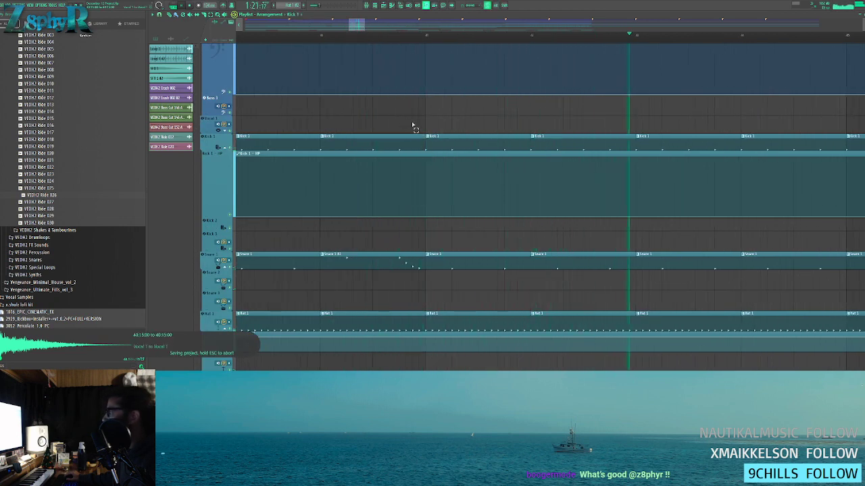
- Make the bar 40 Kick 1 clip a unique pattern and edit the kick steps near its end
click(324, 137)
click(342, 177)
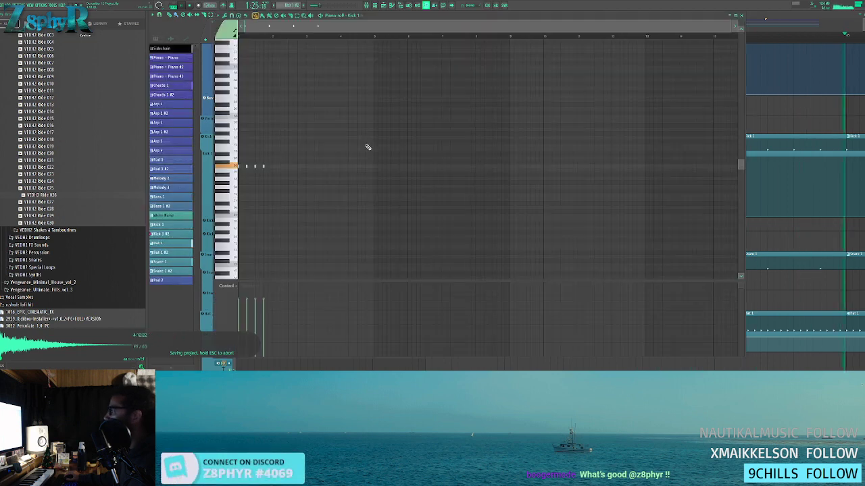
key(F7)
click(375, 6)
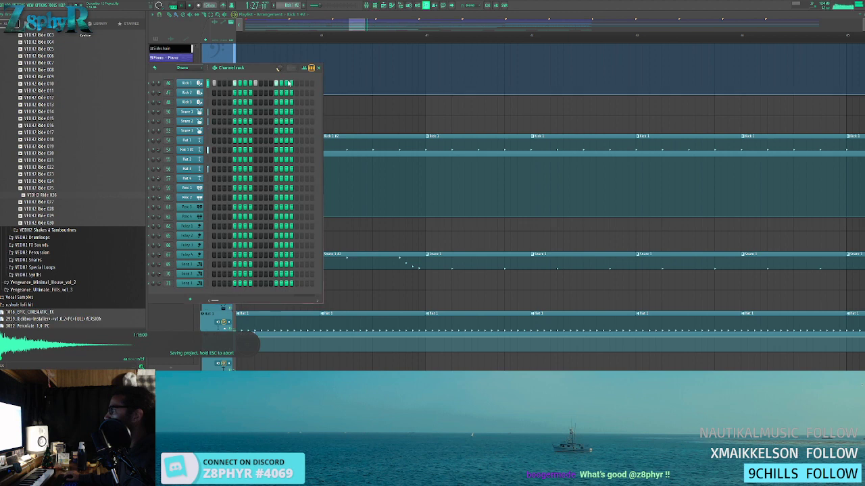
key(F6)
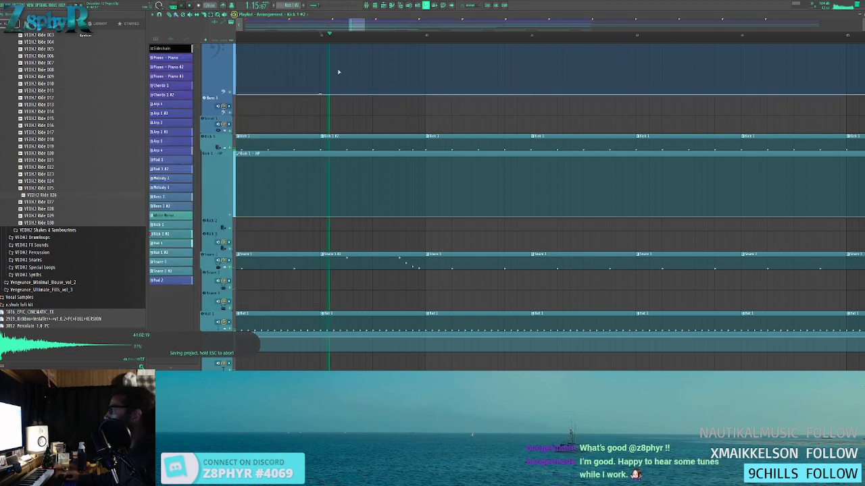
- Follow playback through the section change at bar 49, checking the mixer levels and the clips on all tracks
scroll(417, 126, down, 5)
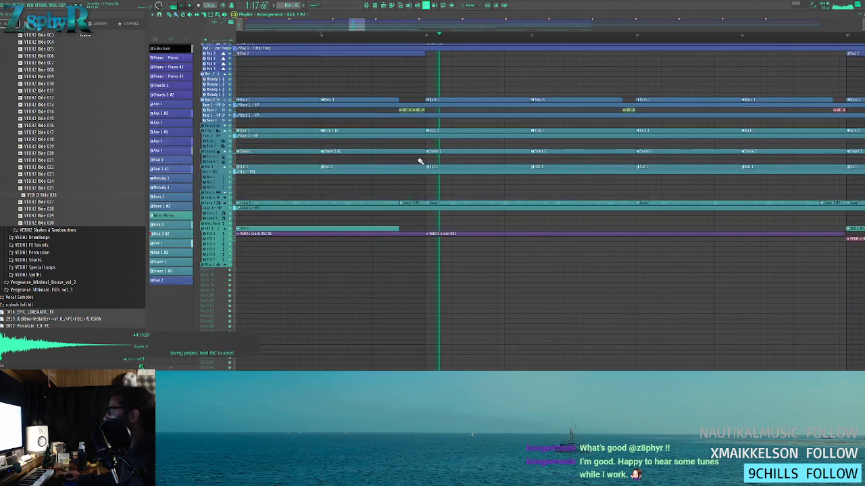
scroll(416, 164, down, 4)
scroll(416, 164, up, 4)
scroll(420, 162, up, 2)
click(369, 9)
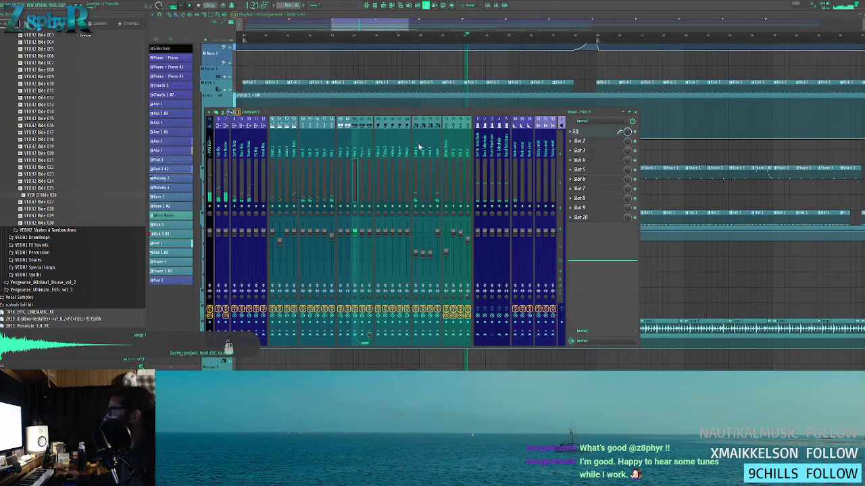
right_click(361, 77)
scroll(443, 120, down, 4)
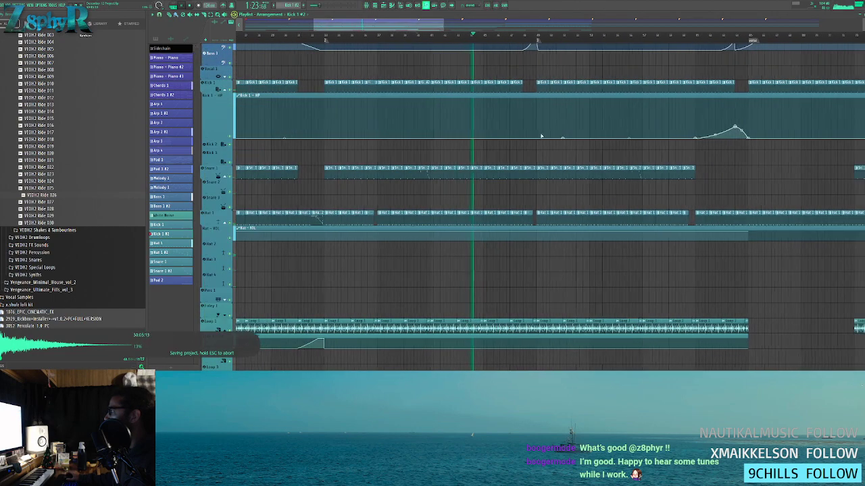
drag(508, 126, 425, 142)
scroll(424, 142, down, 8)
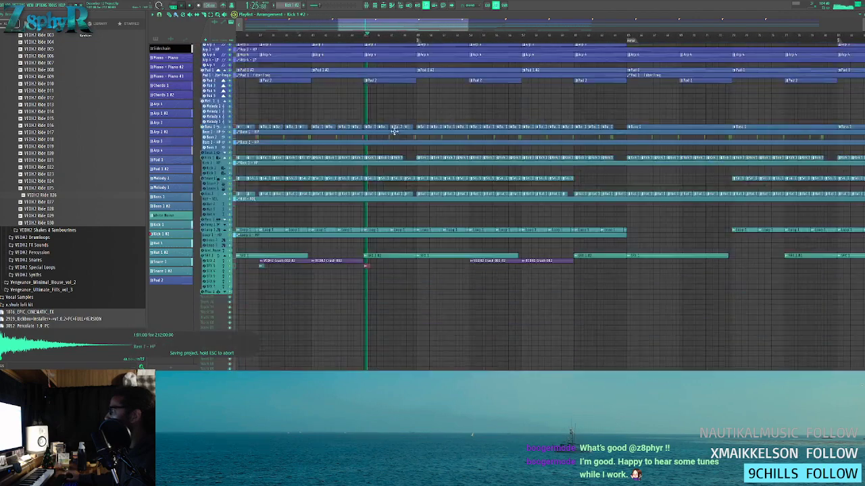
scroll(390, 113, up, 6)
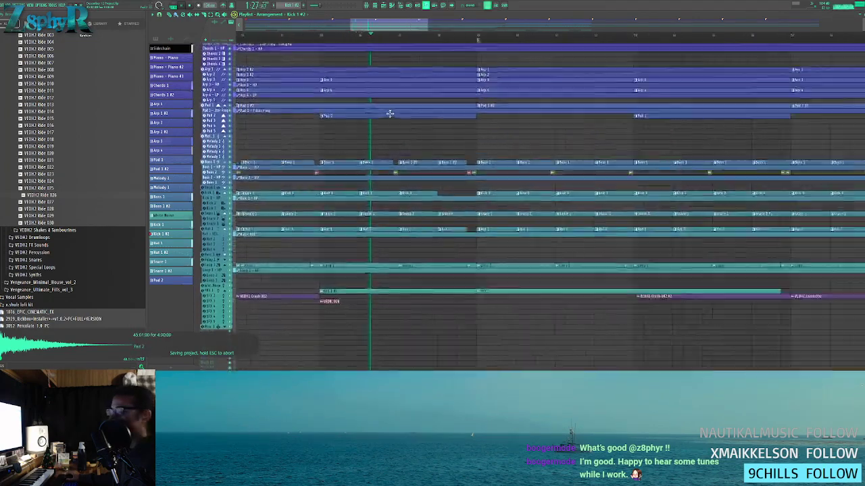
scroll(395, 121, down, 1)
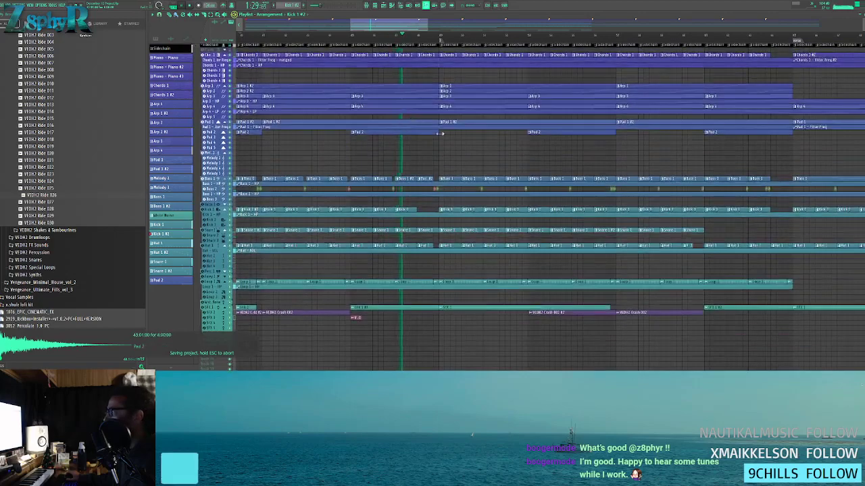
scroll(445, 138, up, 4)
scroll(428, 90, up, 2)
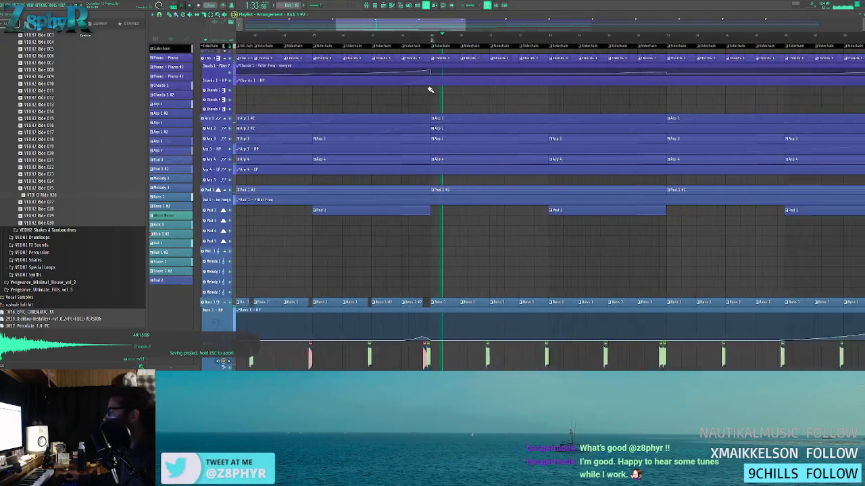
scroll(428, 88, down, 5)
scroll(456, 143, down, 2)
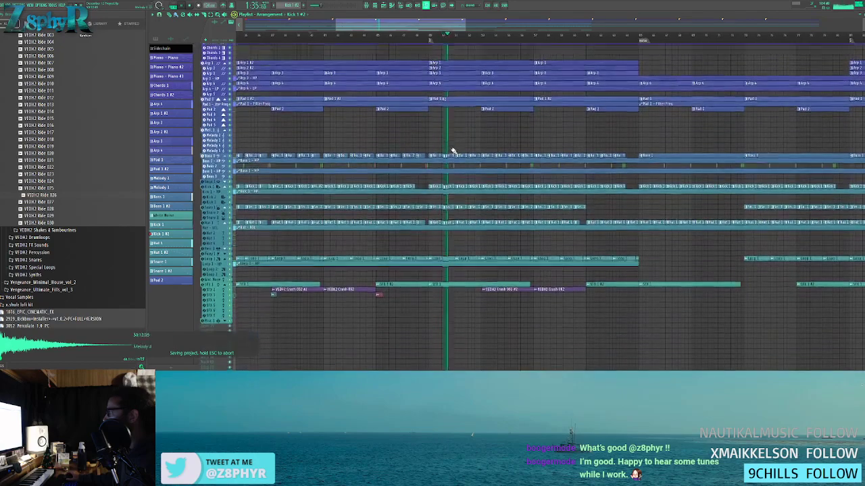
scroll(395, 304, up, 3)
- Copy the crash and ride clips of bars 37 to 45 so they also play at bars 53 and 61
drag(394, 295, 456, 270)
ctrl+shift+click(289, 270)
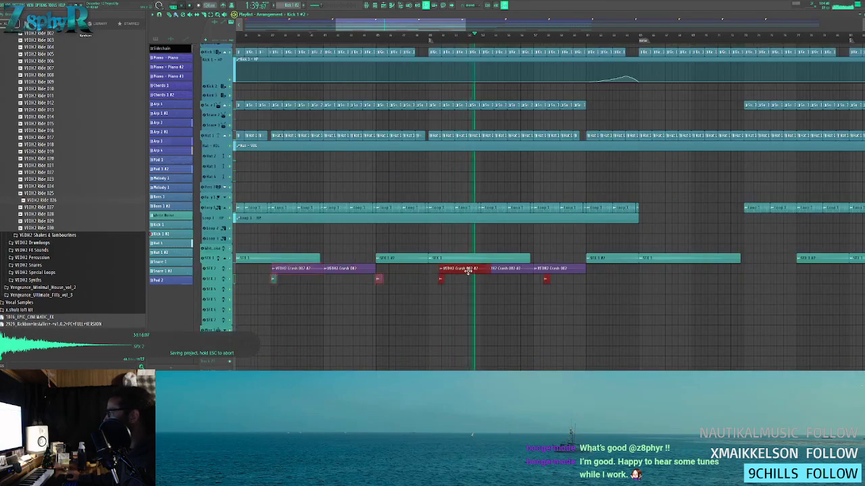
drag(624, 274, 601, 284)
scroll(502, 285, up, 2)
ctrl+click(495, 262)
drag(562, 255, 581, 271)
drag(532, 269, 442, 271)
- Duplicate the bar 53 crash and ride group to bars 69 and 77, and remove the stray Loop 1 copy
ctrl+shift+click(351, 172)
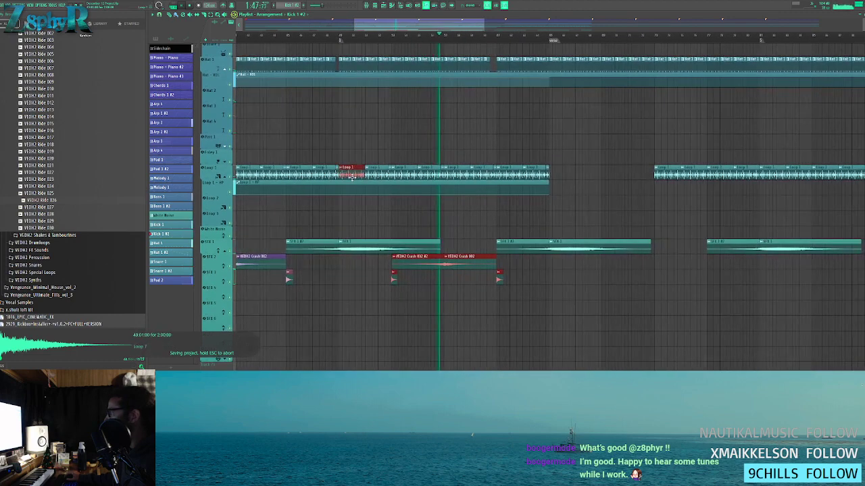
key(ctrl+b)
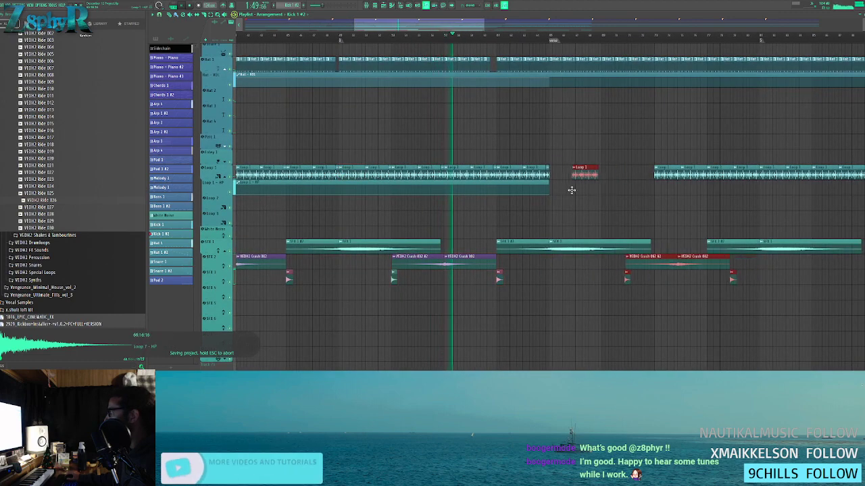
right_click(560, 174)
key(ctrl+d)
scroll(492, 144, up, 3)
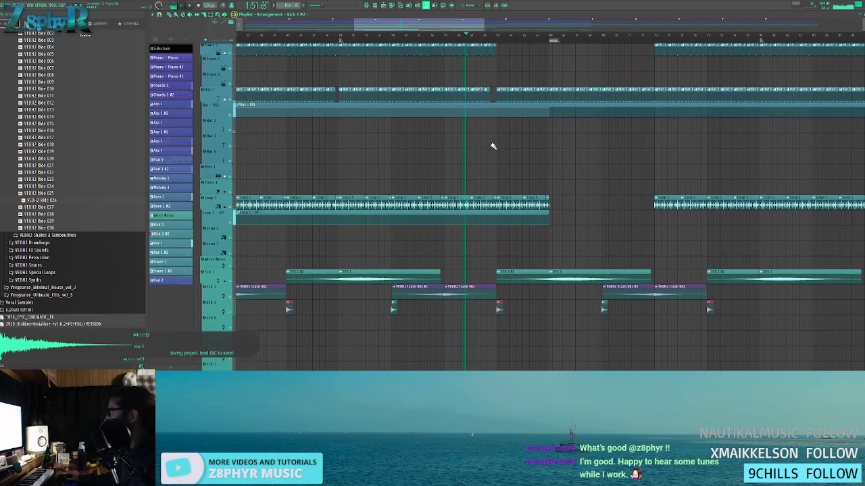
- Shape a rising curve in the Loop 1 - HP automation from just before bar 61 to bar 65
scroll(498, 162, down, 1)
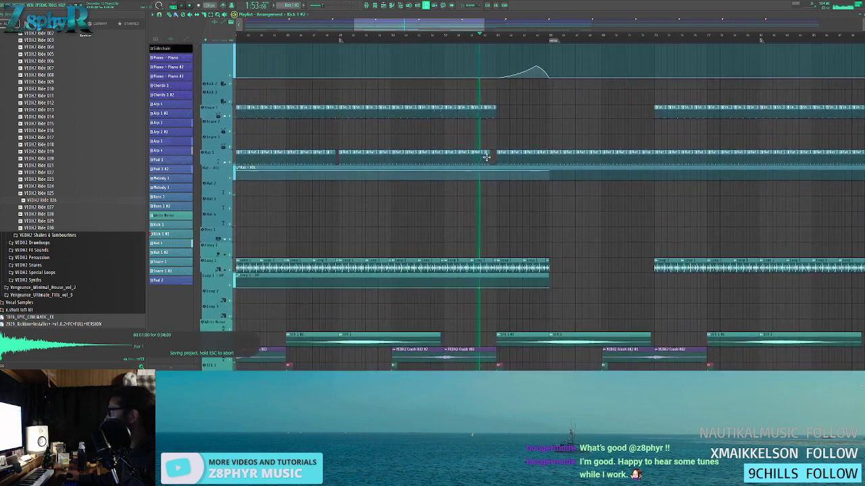
scroll(493, 145, up, 4)
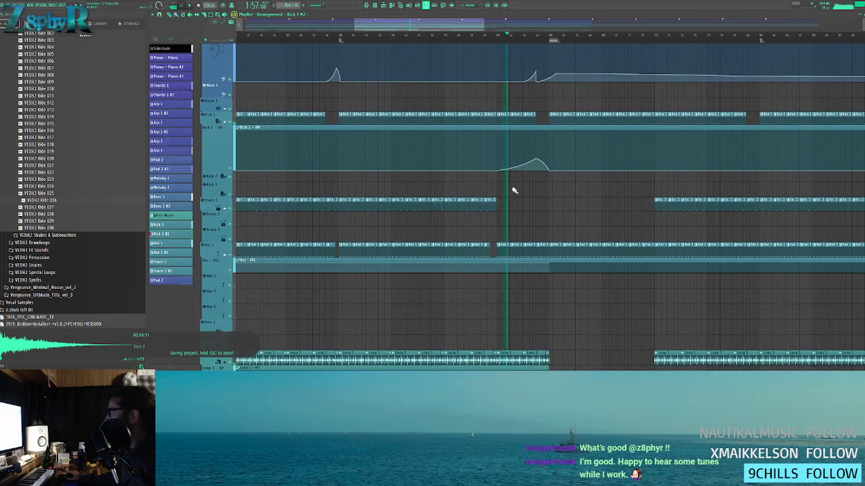
scroll(520, 233, down, 5)
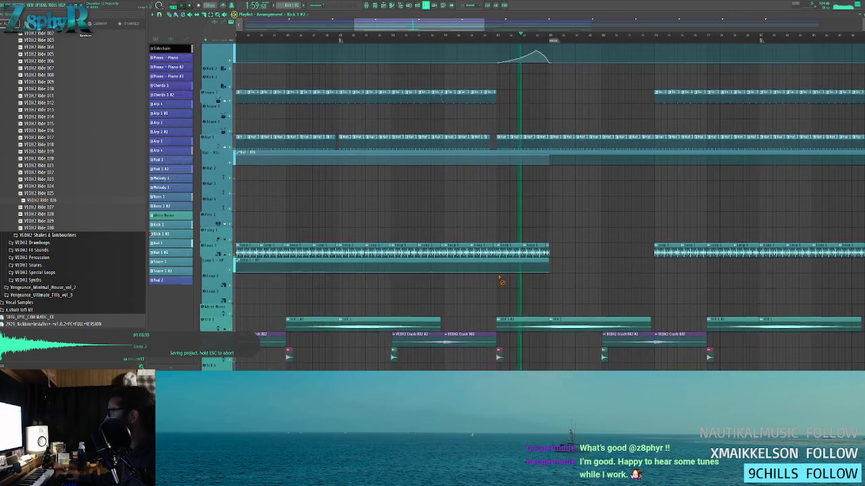
click(550, 273)
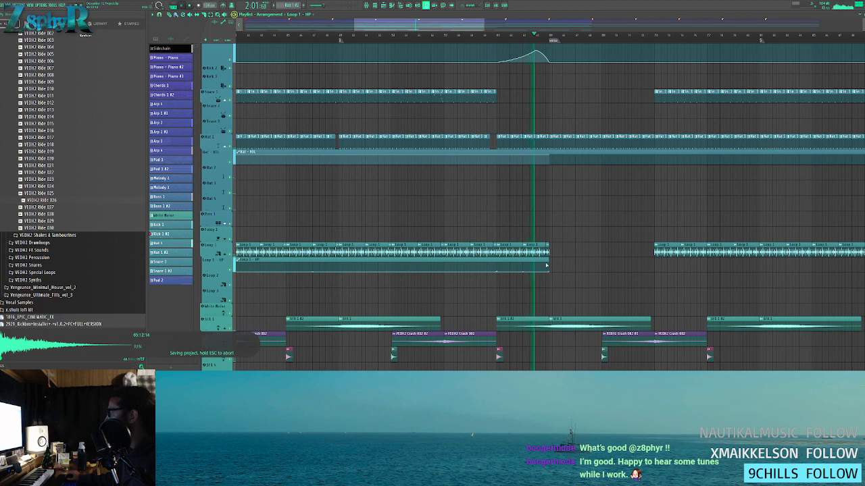
drag(550, 272, 504, 272)
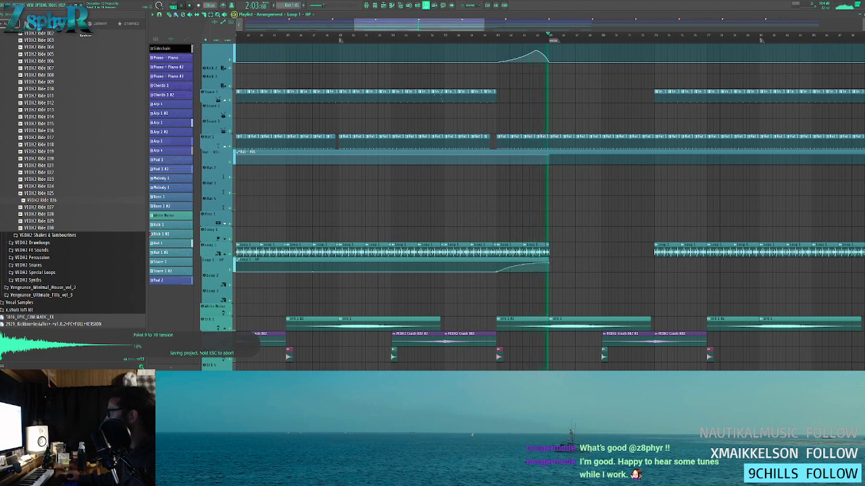
drag(497, 273, 493, 273)
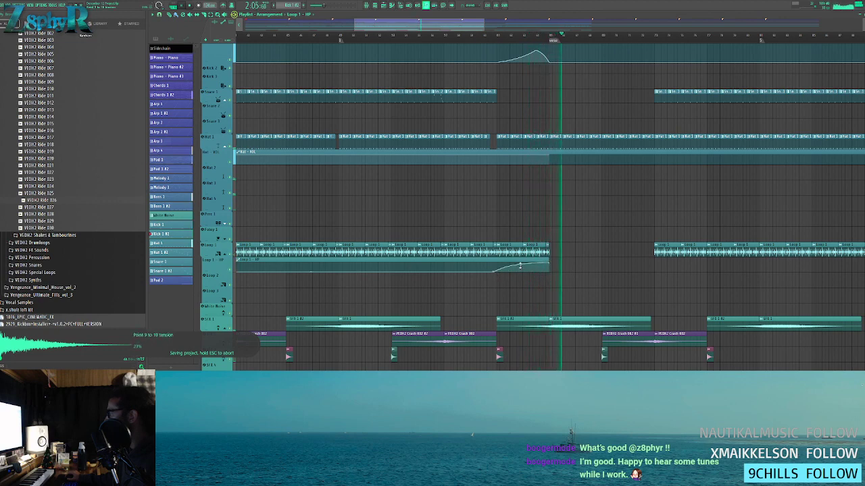
- Stop playback and save the project
key(space)
scroll(536, 223, up, 8)
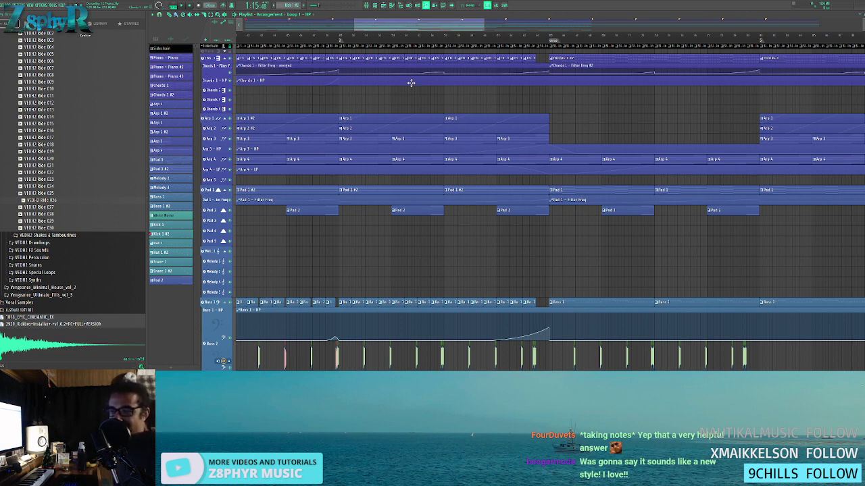
key(ctrl+s)
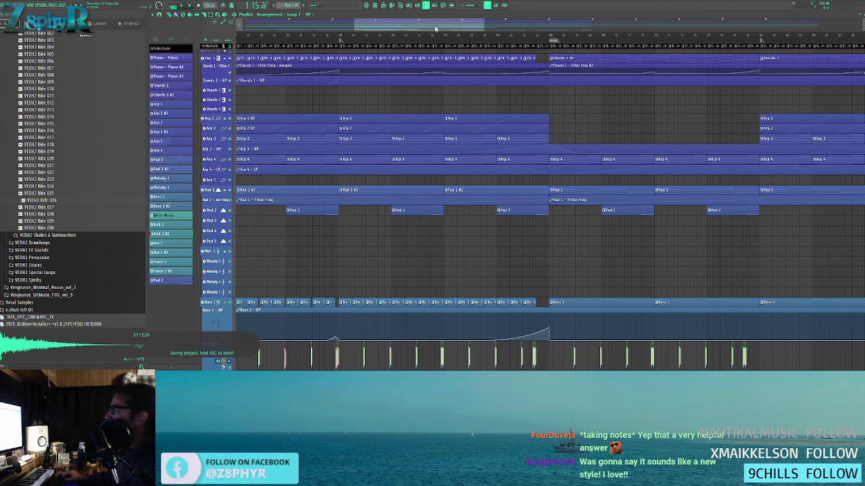
- Mark out bars 1 to 65 and then bars 65 to 129 in the timeline to compare the track's two halves
scroll(481, 95, down, 6)
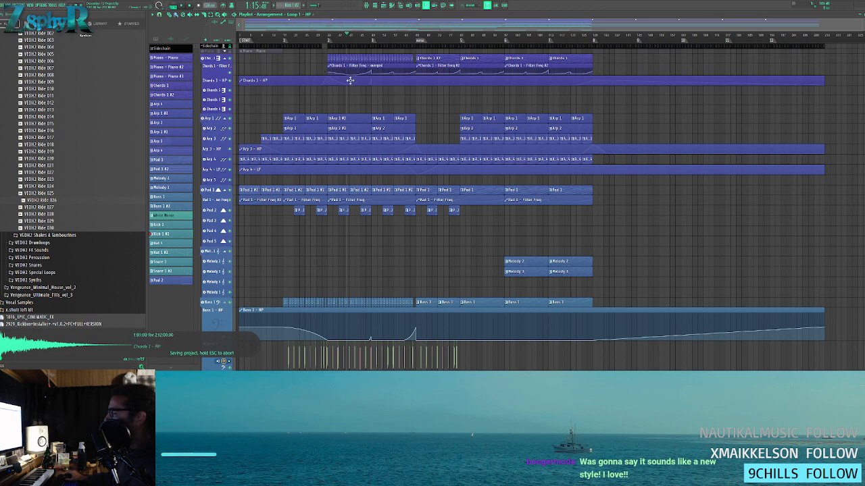
mouse_move(419, 39)
mouse_down()
mouse_move(241, 40)
mouse_move(415, 47)
mouse_up()
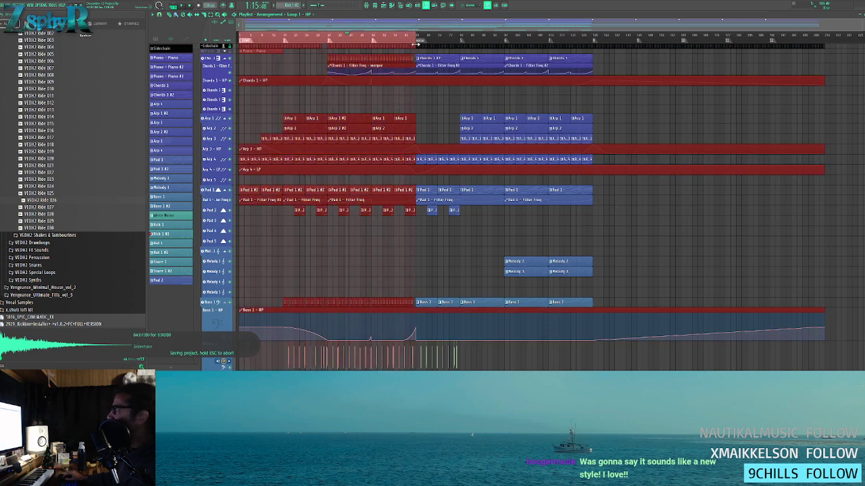
click(308, 112)
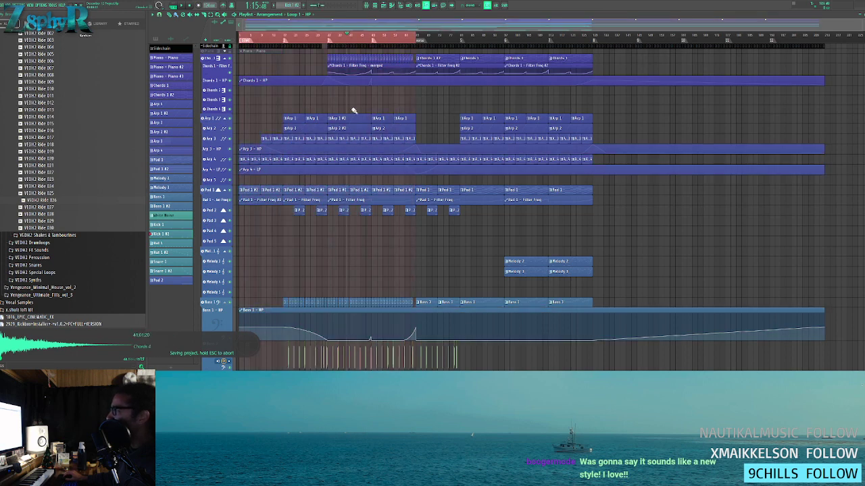
drag(417, 39, 595, 36)
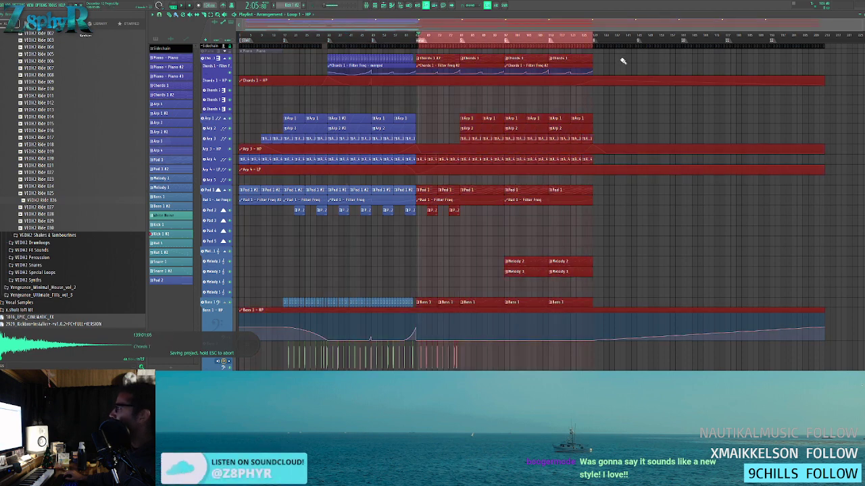
ctrl+click(570, 38)
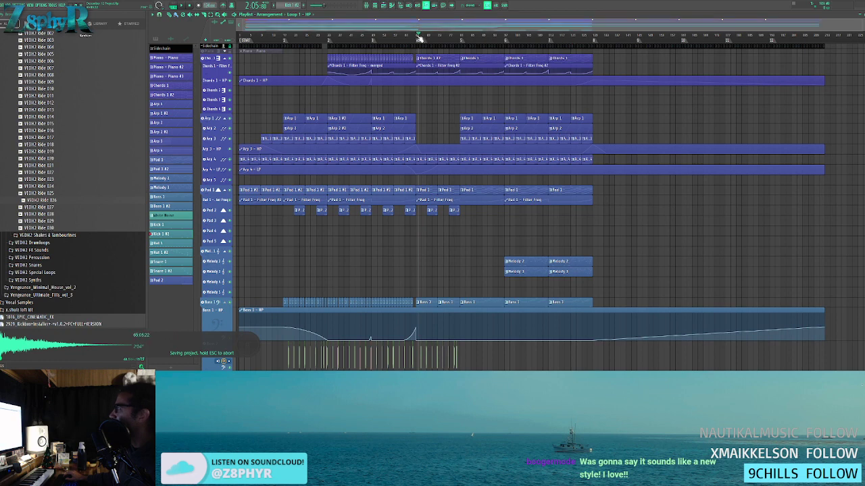
drag(419, 38, 455, 37)
click(594, 36)
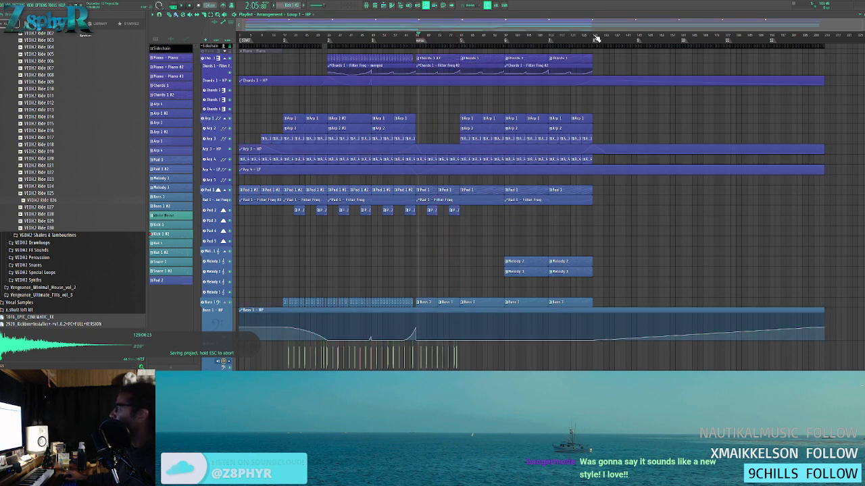
- Mark out the empty timeline from bar 129 onward and bars 1 to 65 to compare section lengths, and clear the selection
drag(595, 36, 727, 38)
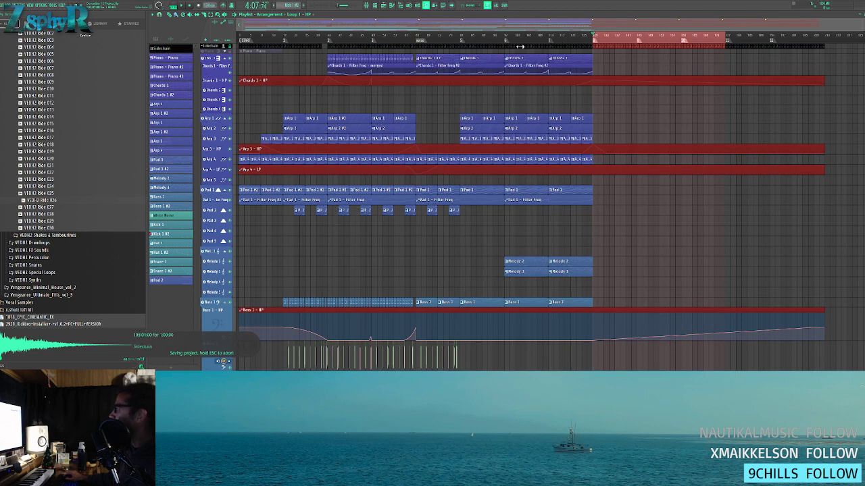
click(682, 67)
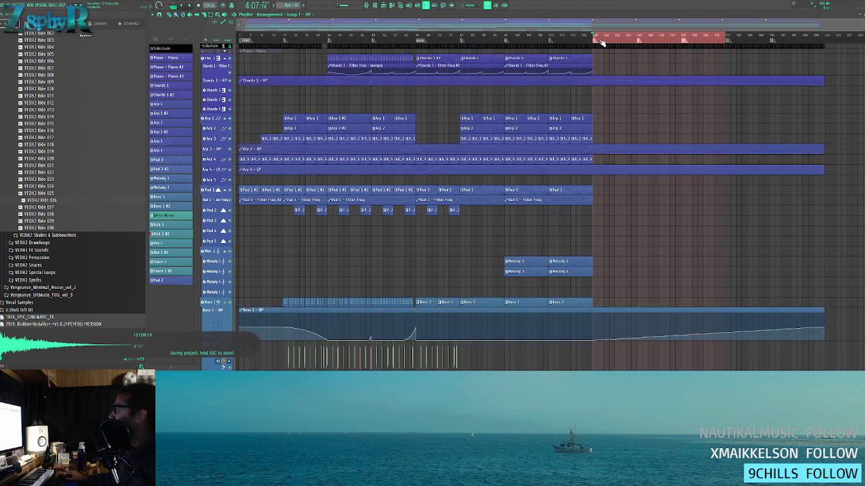
drag(419, 39, 801, 44)
click(649, 57)
click(735, 55)
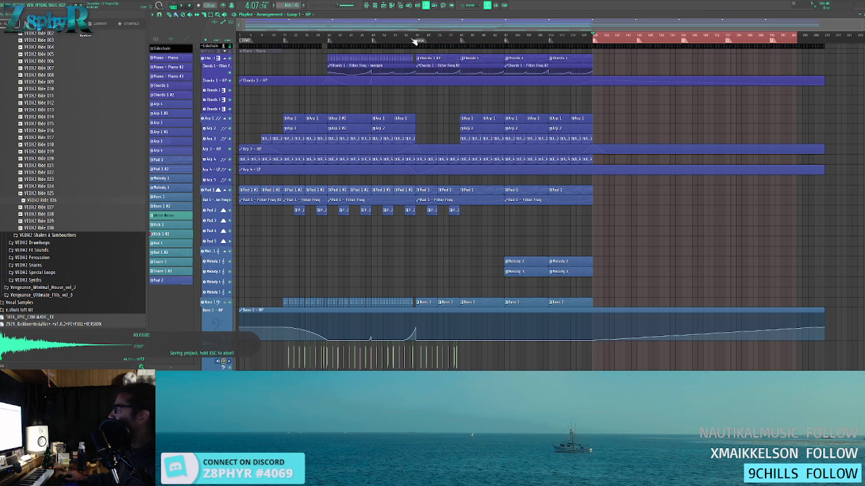
drag(417, 40, 257, 46)
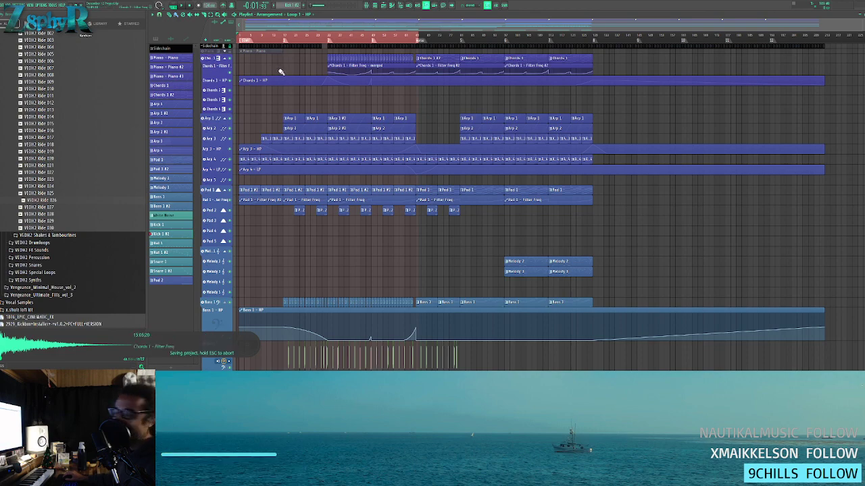
click(242, 37)
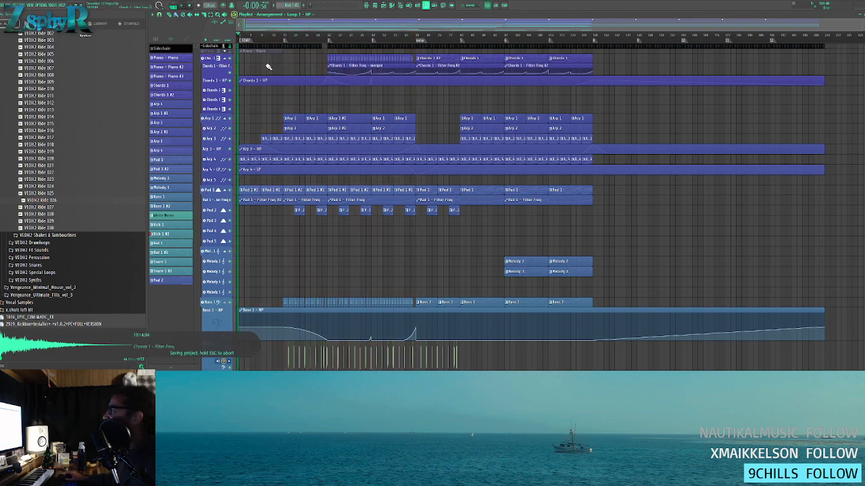
- Play the arrangement from the start and save the project
scroll(264, 66, down, 3)
scroll(256, 92, up, 5)
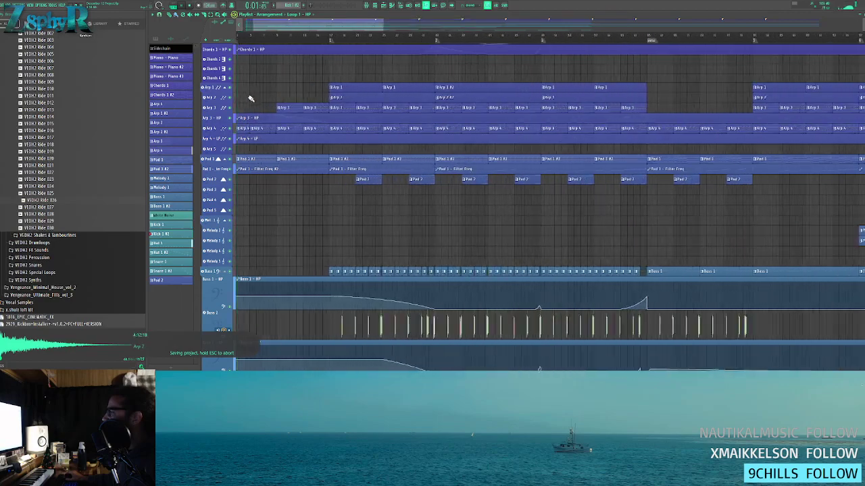
scroll(283, 203, down, 5)
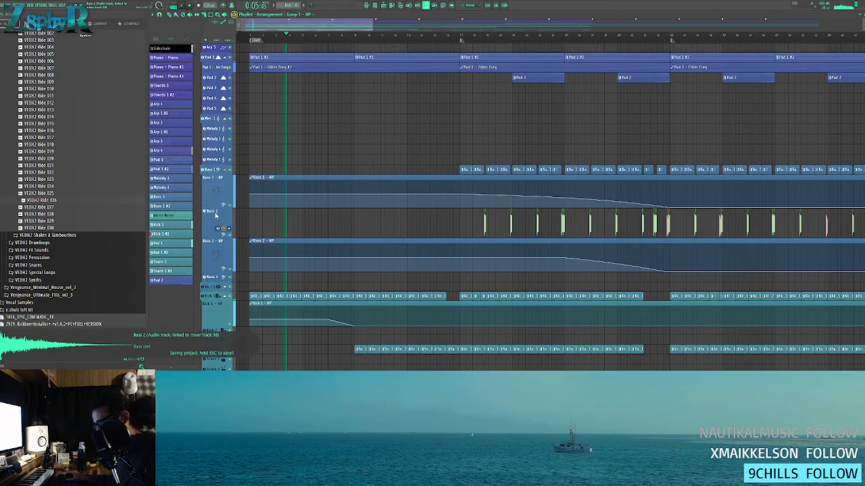
key(space)
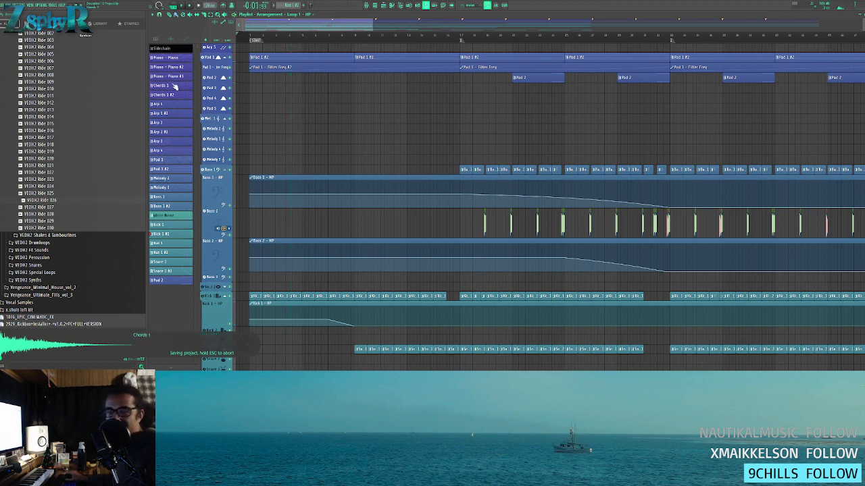
key(ctrl+s)
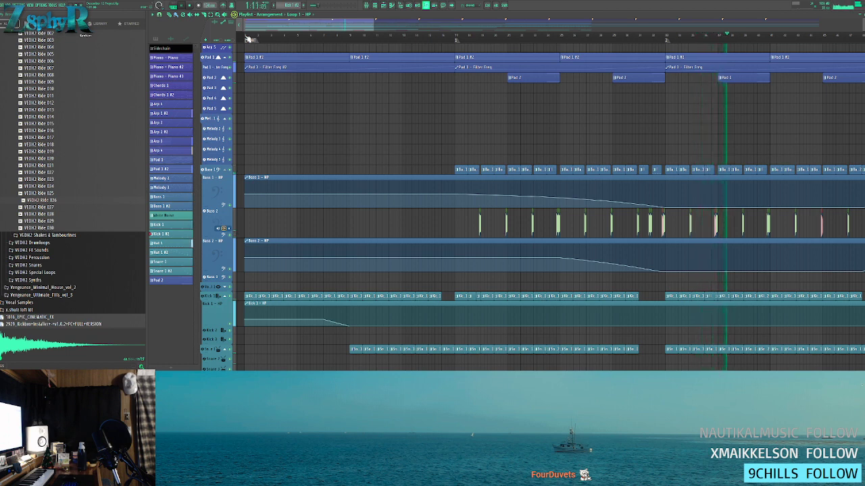
key(ctrl+s)
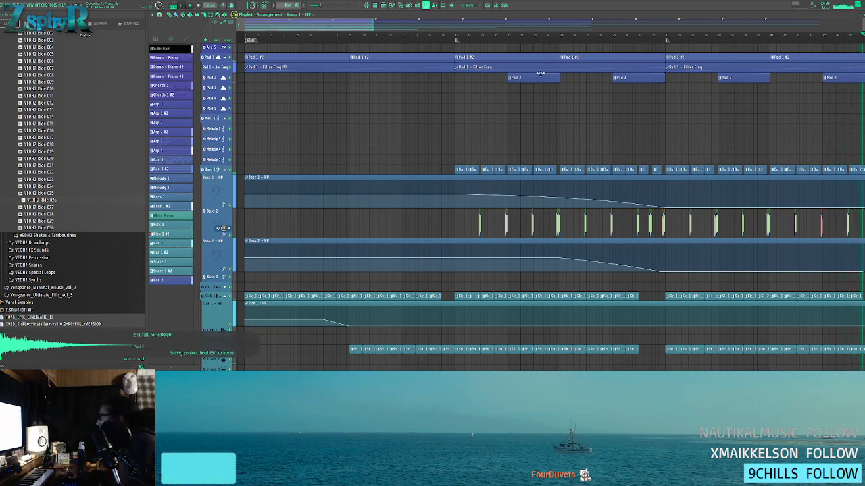
- Lower the Bass 2 - HP automation bump just before bar 49 and replay that transition
ctrl+scroll(527, 163, down, 3)
ctrl+scroll(518, 164, down, 2)
alt+scroll(513, 166, down, 3)
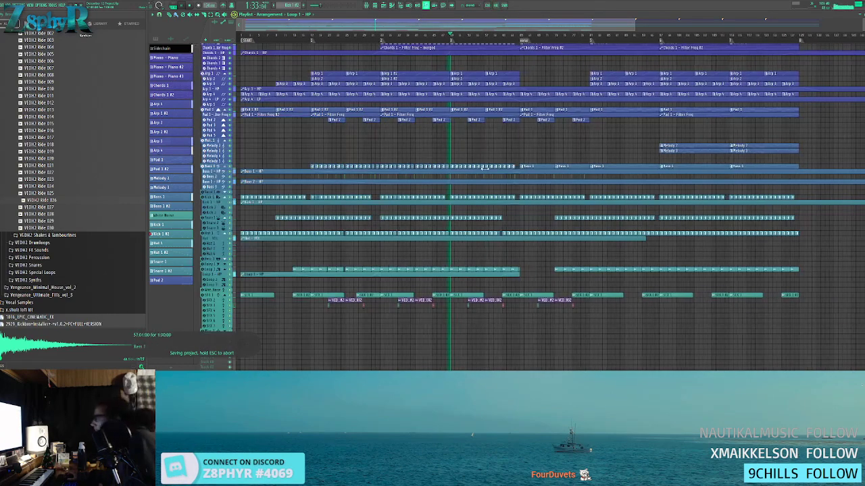
ctrl+scroll(475, 176, up, 3)
alt+scroll(440, 166, up, 3)
drag(374, 152, 457, 147)
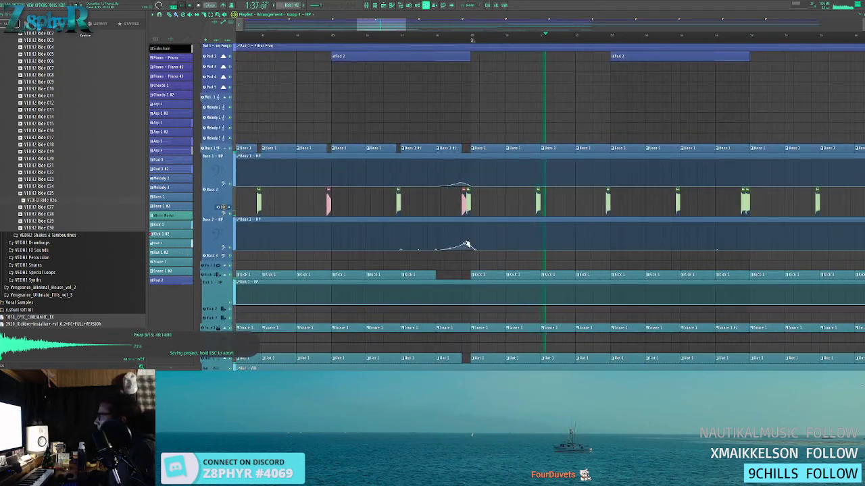
click(444, 35)
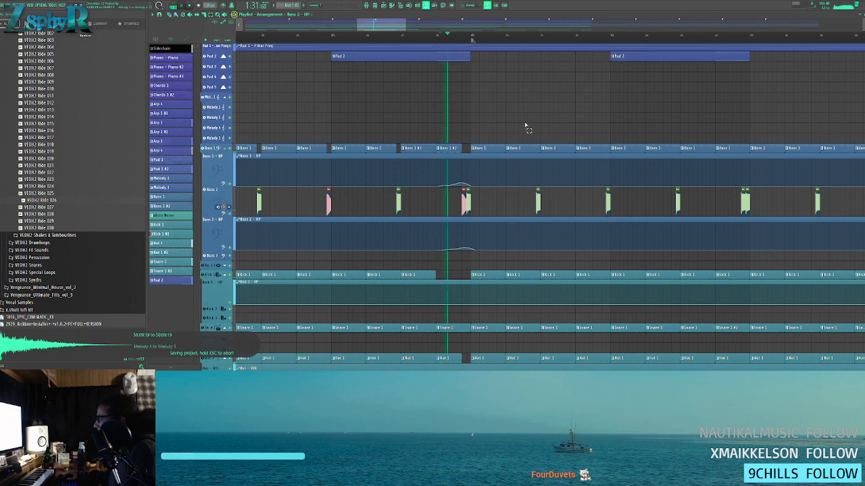
- Enlarge the Bass 2 - HP automation track, reshape its bump to drop off at bar 49, and replay the transition
scroll(483, 162, down, 3)
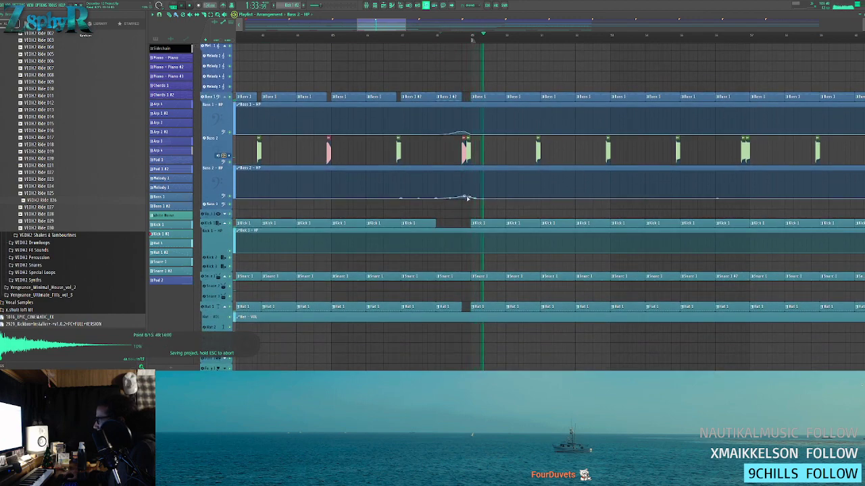
drag(213, 199, 214, 170)
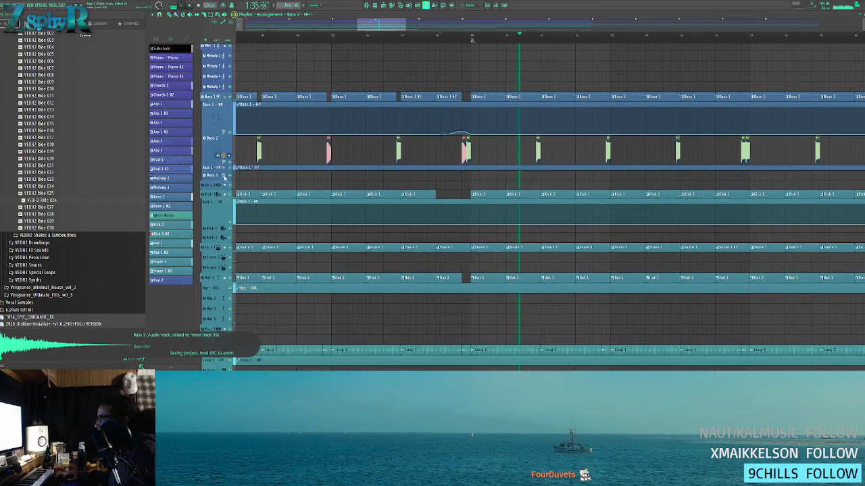
drag(219, 172, 212, 238)
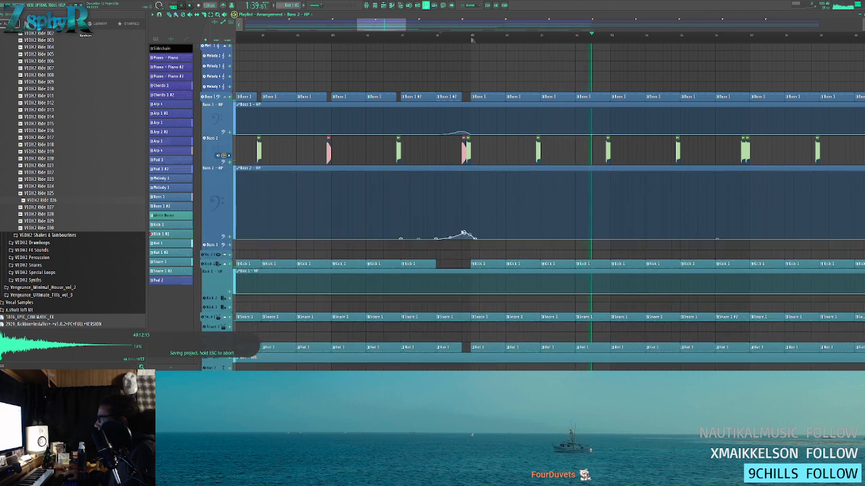
scroll(473, 231, up, 1)
scroll(473, 231, up, 4)
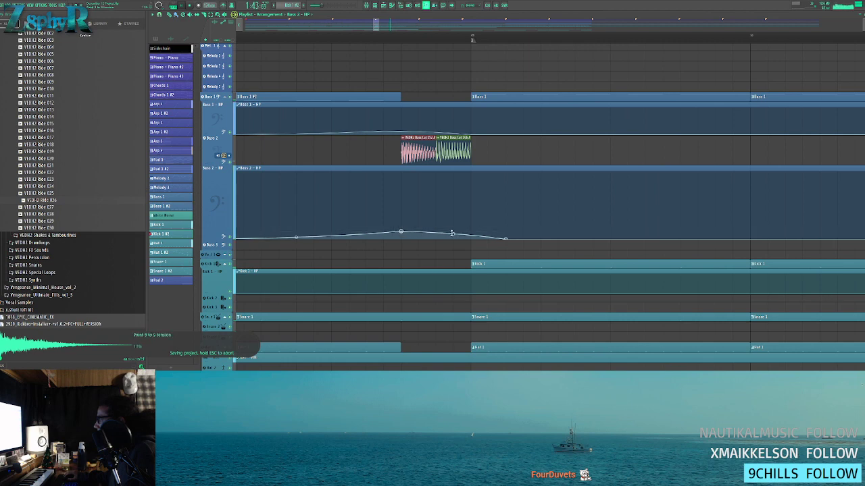
right_click(471, 238)
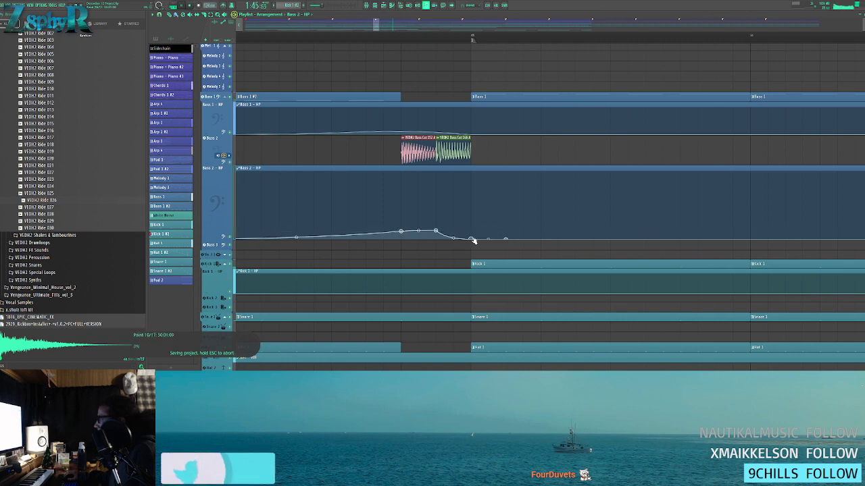
drag(454, 235, 453, 231)
scroll(434, 198, down, 5)
scroll(434, 165, down, 3)
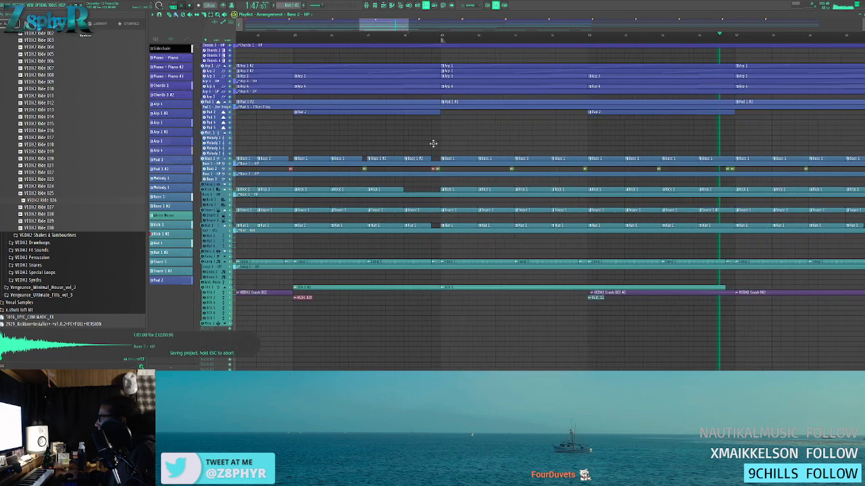
click(433, 36)
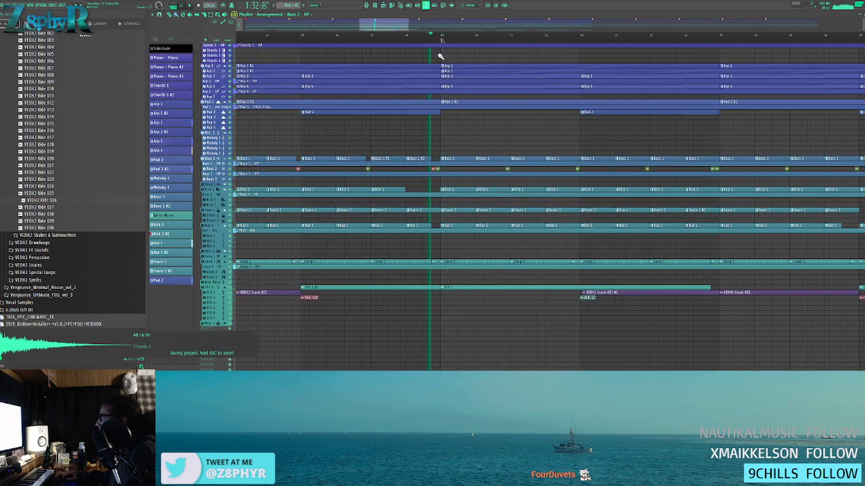
- Shape a rise in the Chords 1 - HP automation that peaks at bar 65
scroll(488, 155, up, 2)
scroll(492, 164, up, 5)
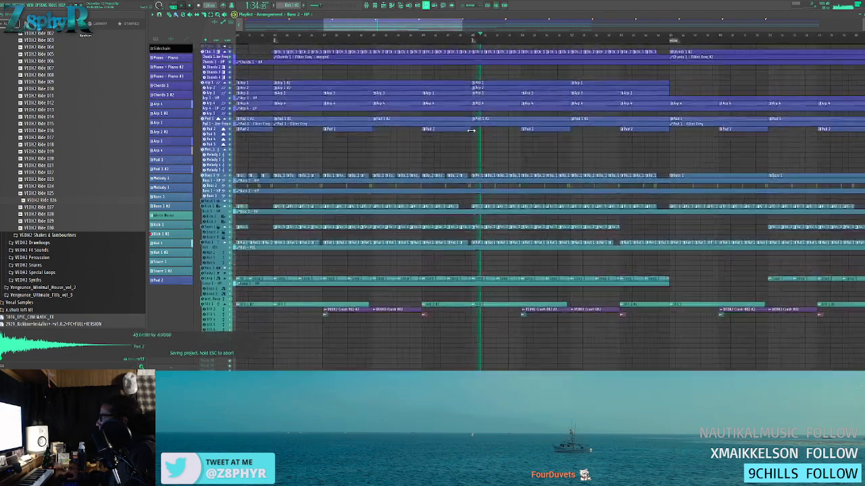
scroll(493, 155, up, 3)
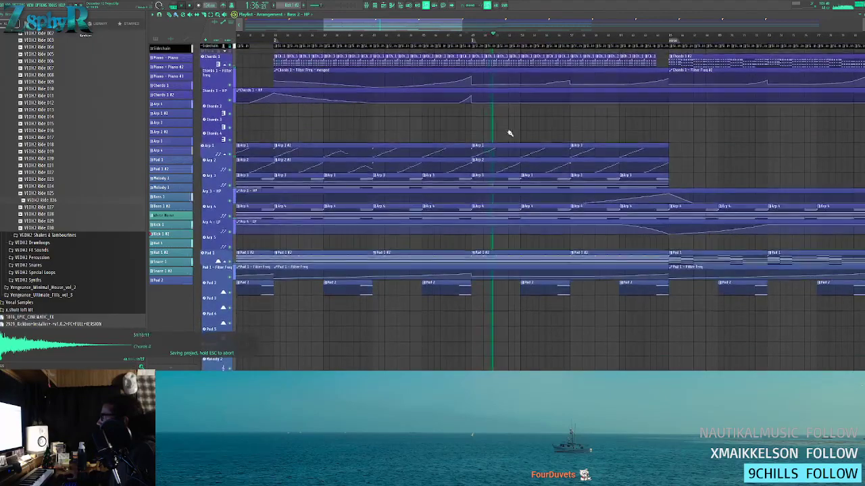
click(459, 35)
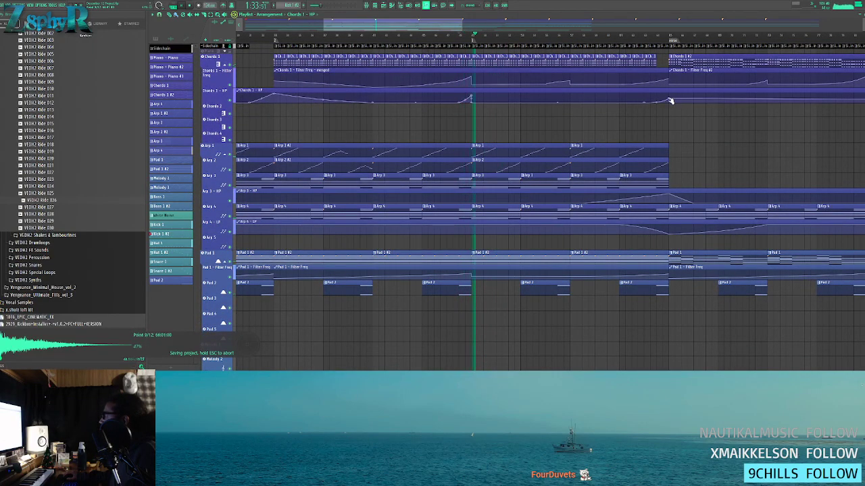
scroll(673, 129, up, 3)
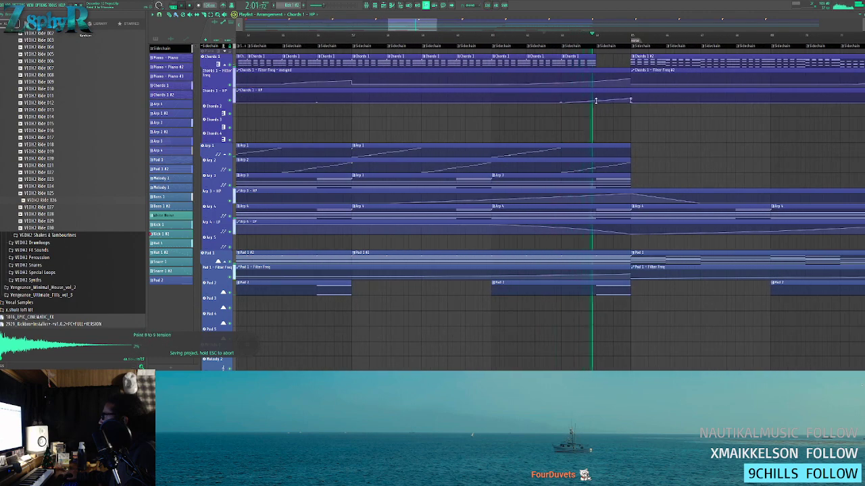
- Copy the Chords 1 pattern into the empty bar just before bar 65 and play the lead-in
mouse_move(570, 59)
mouse_down()
mouse_move(617, 60)
mouse_move(604, 61)
mouse_up()
ctrl+click(601, 116)
click(544, 36)
- Try the lead-in without the Sidechain clips in the two bars before bar 65, and put the clips back
right_click(571, 39)
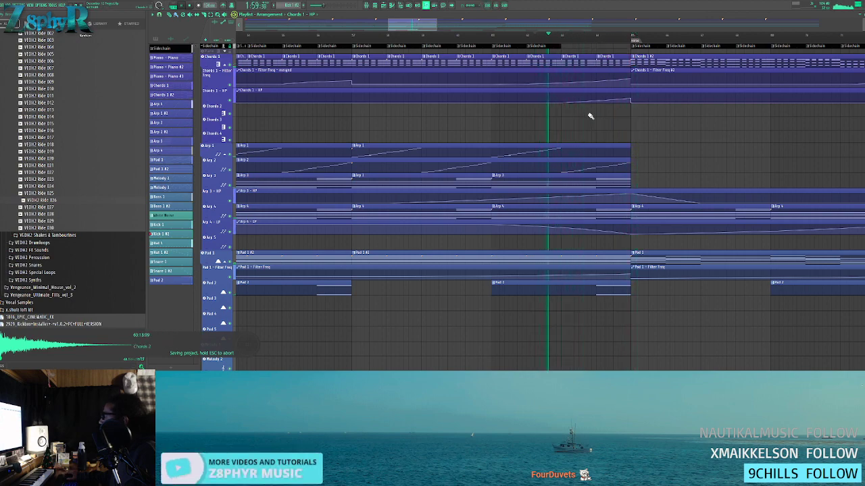
scroll(588, 82, down, 10)
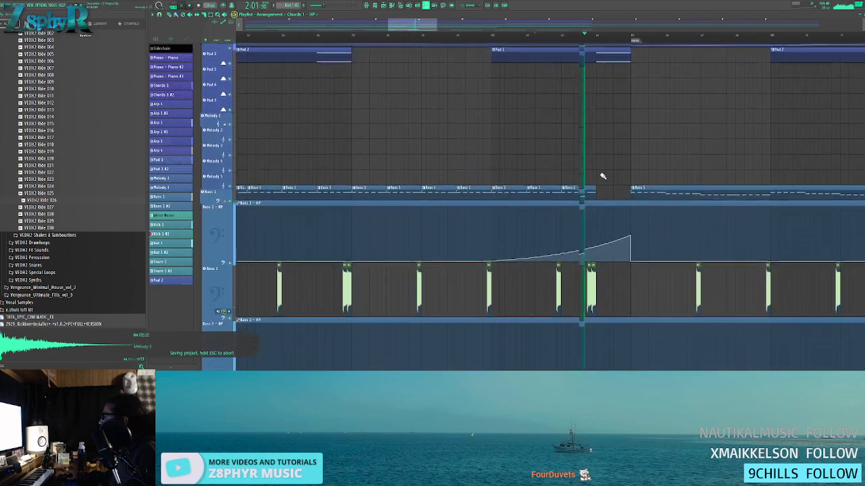
scroll(599, 174, down, 3)
scroll(604, 173, up, 7)
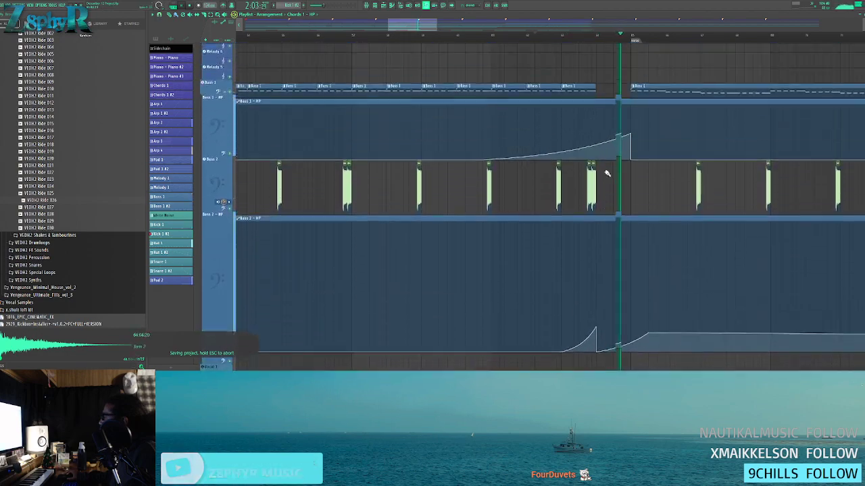
scroll(614, 174, up, 8)
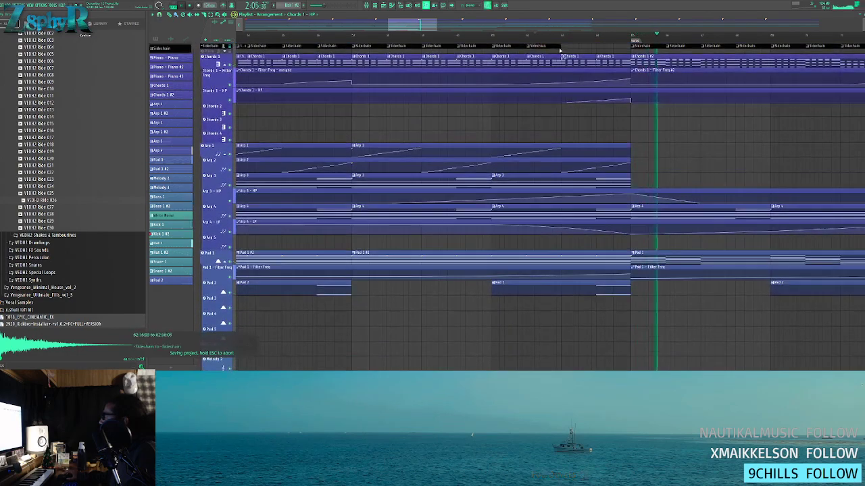
click(556, 44)
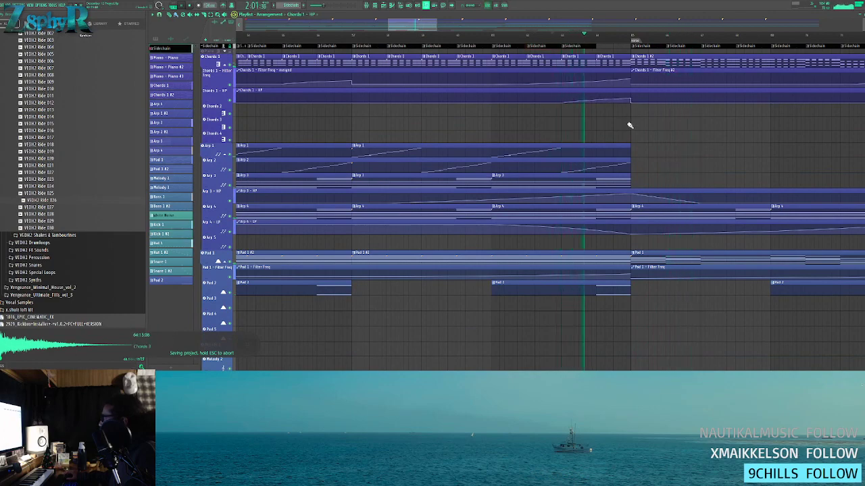
- Make the Pad 2 clip at bar 61 a unique pattern and open its notes
scroll(630, 134, down, 3)
drag(629, 135, 481, 120)
scroll(546, 139, down, 1)
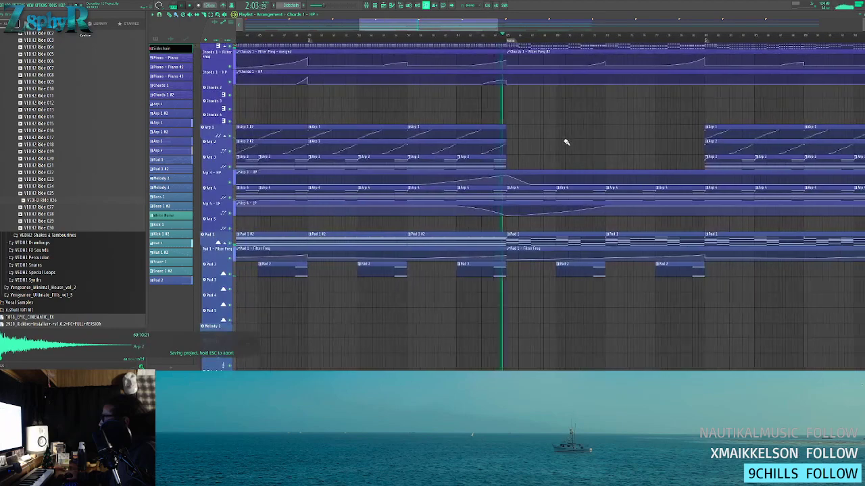
scroll(550, 158, down, 3)
click(462, 220)
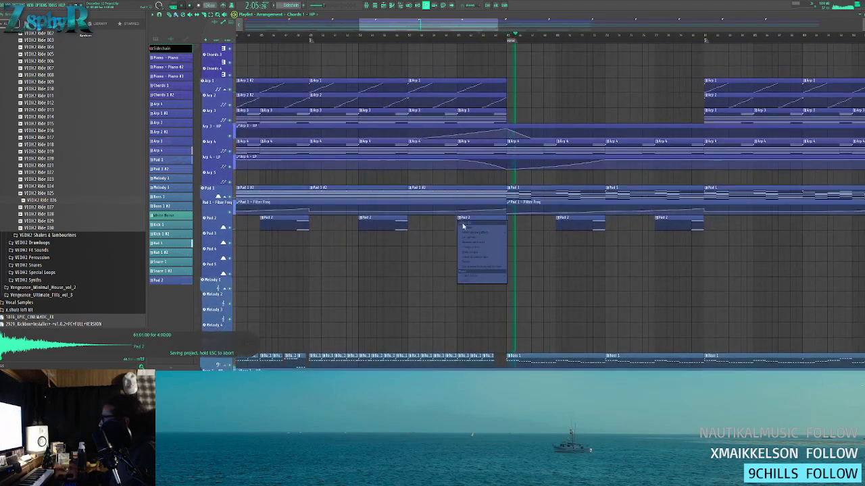
click(484, 255)
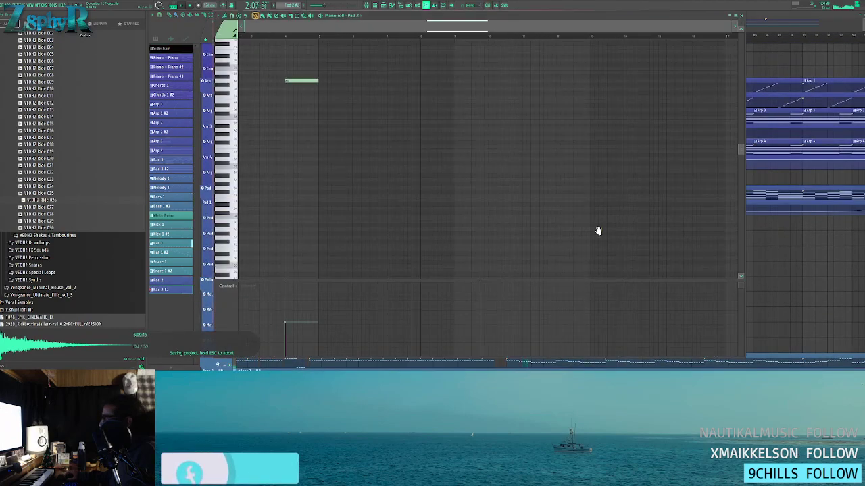
- Add a note above the existing bar 4 notes of the Pad 2 #2 pattern, delete the lowest one, and replay the transition
scroll(325, 149, up, 4)
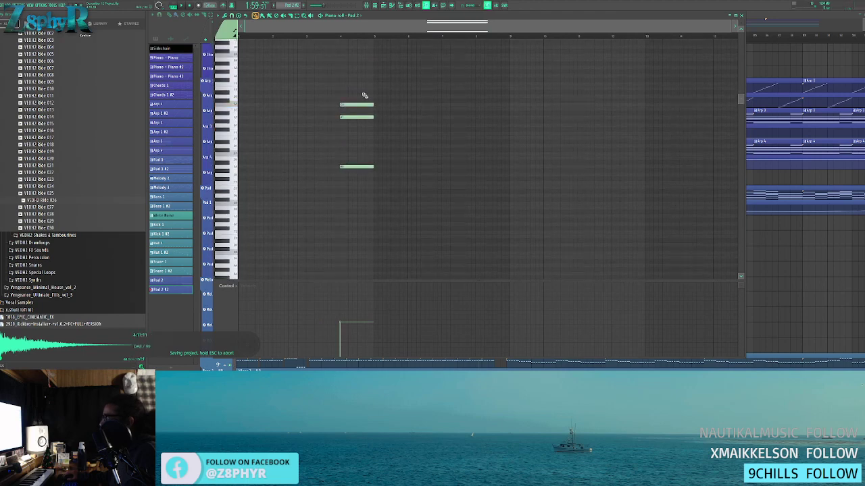
click(354, 106)
right_click(361, 166)
key(F7)
key(space)
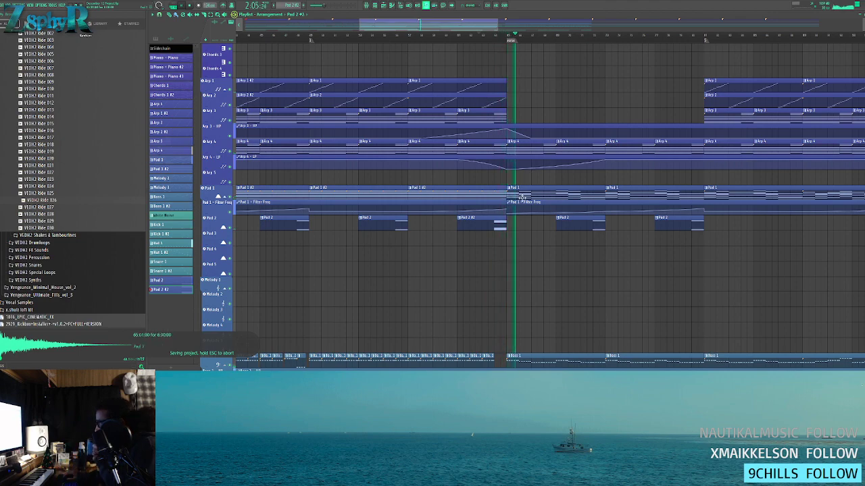
drag(552, 179, 489, 244)
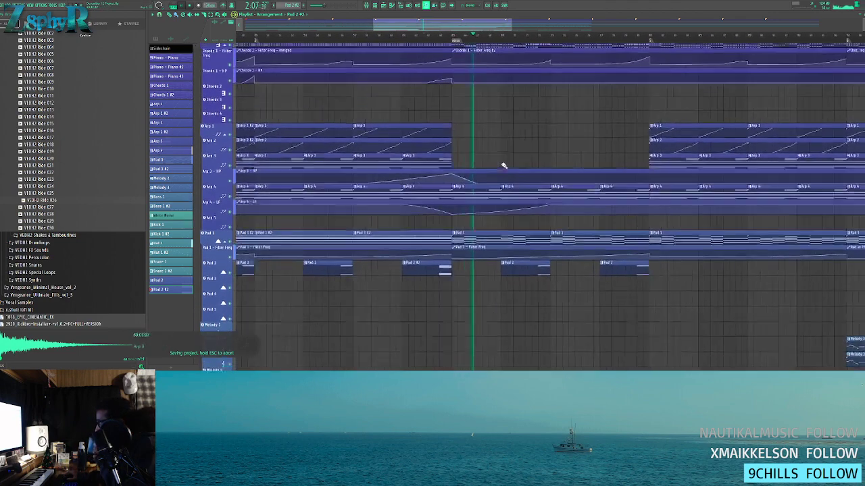
- Check the notes of the Chords 1 #2 pattern at bar 65, view the channel list, and return to the arrangement
click(453, 59)
click(453, 59)
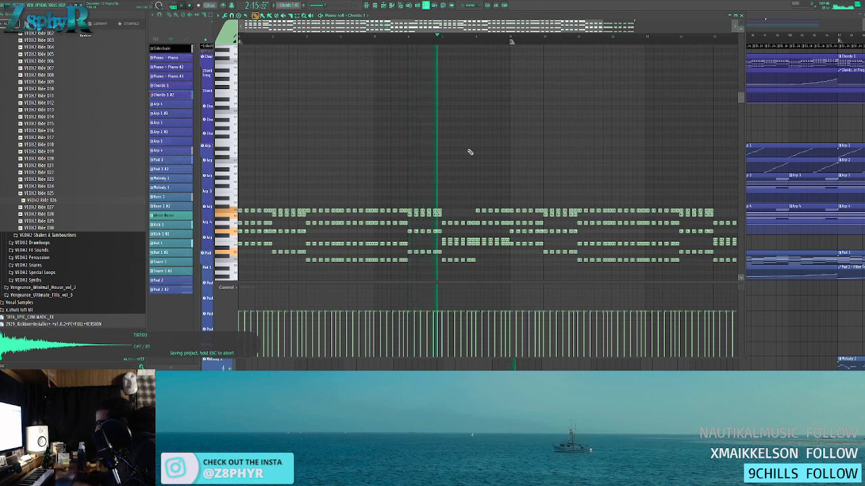
key(F6)
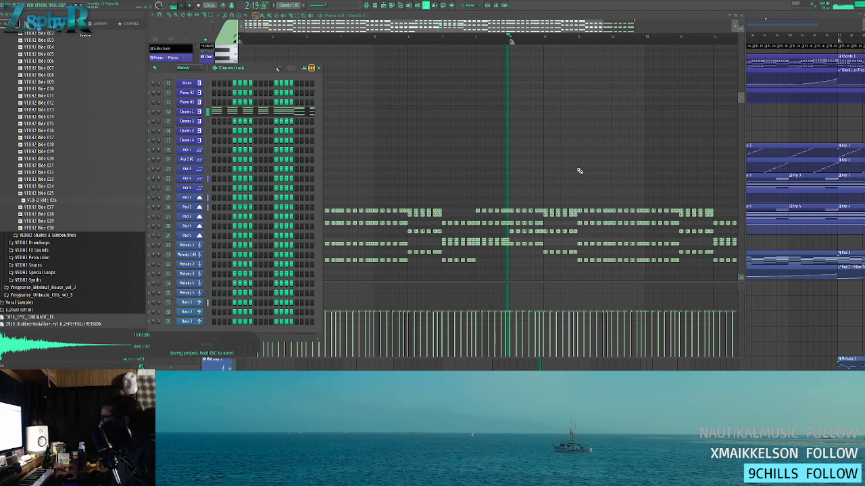
key(F5)
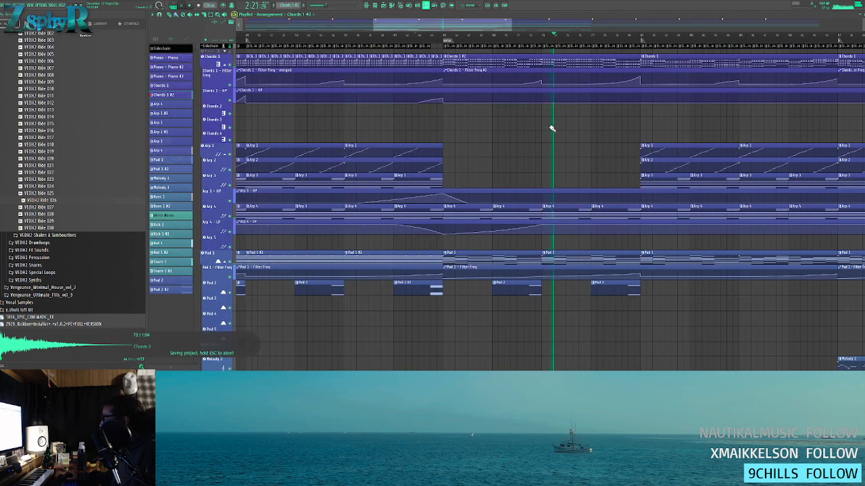
- Delete the Pad 2 clip at bar 69
scroll(552, 127, down, 4)
click(506, 212)
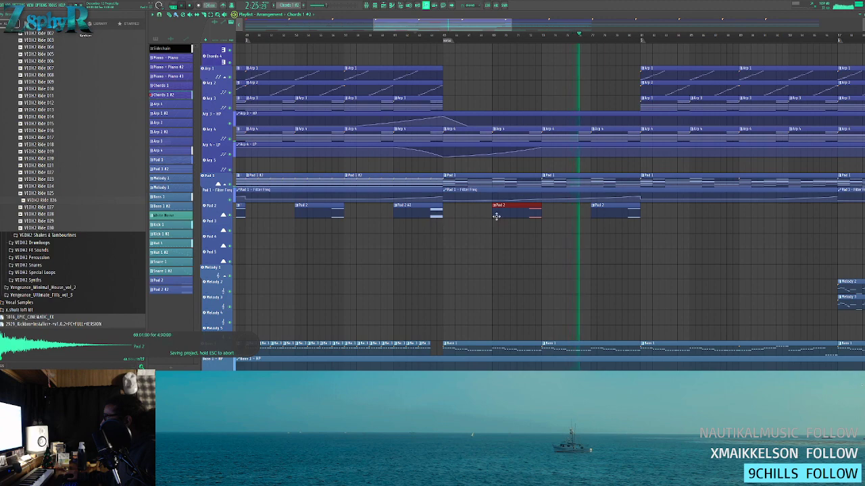
ctrl+click(500, 230)
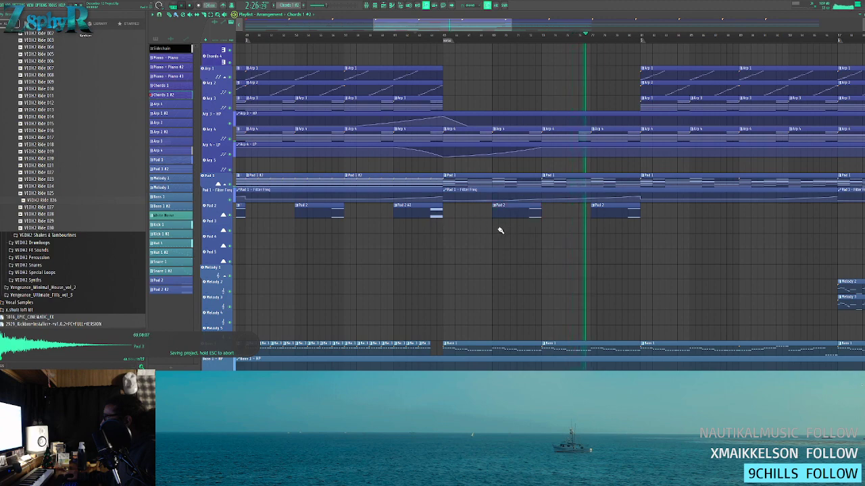
right_click(535, 214)
drag(548, 227, 413, 270)
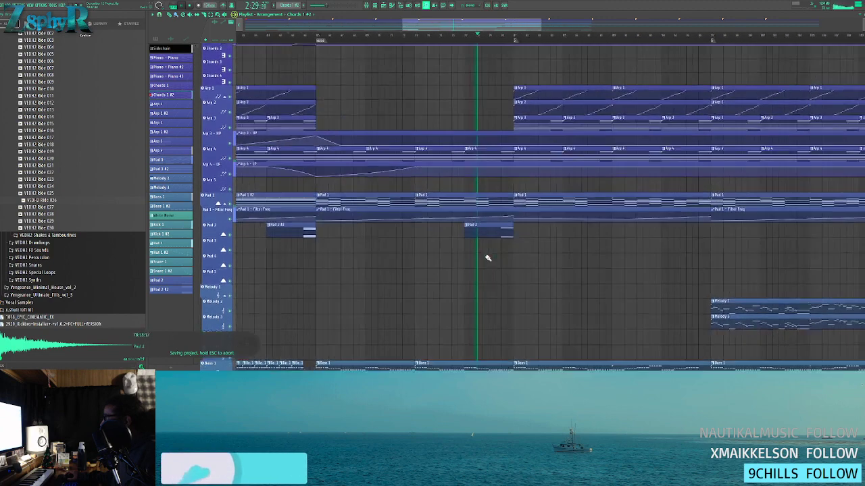
- Restart playback just before bar 65 and select the Bass 2 audio clips between bars 65 and 81
scroll(503, 241, up, 1)
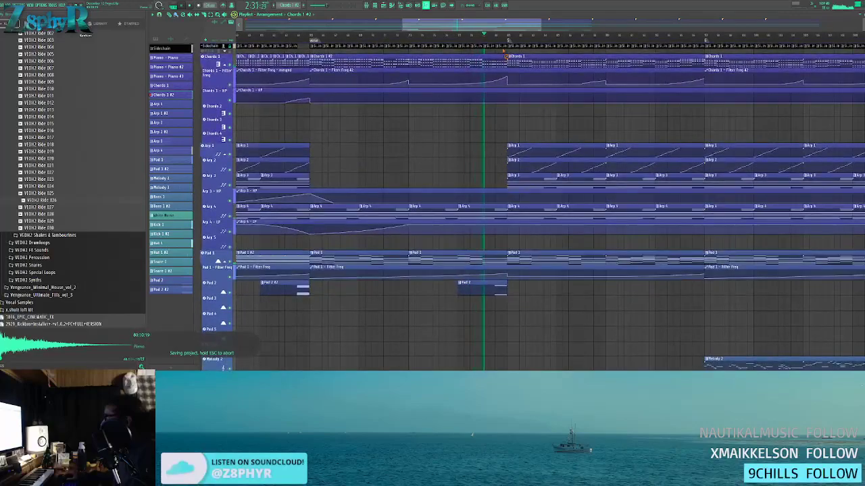
scroll(503, 115, down, 4)
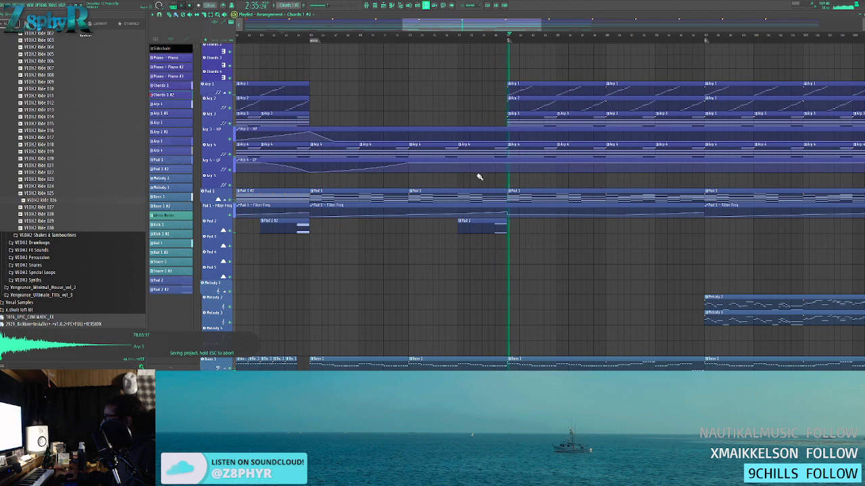
scroll(510, 201, down, 13)
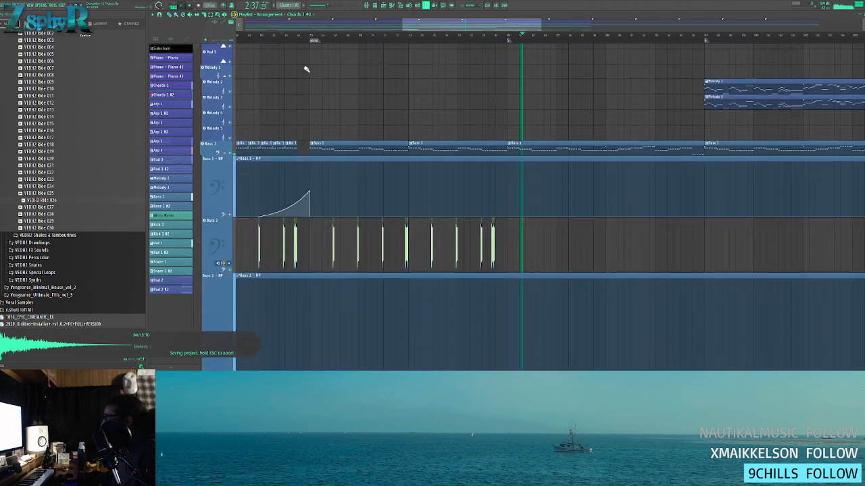
click(302, 35)
drag(558, 247, 327, 241)
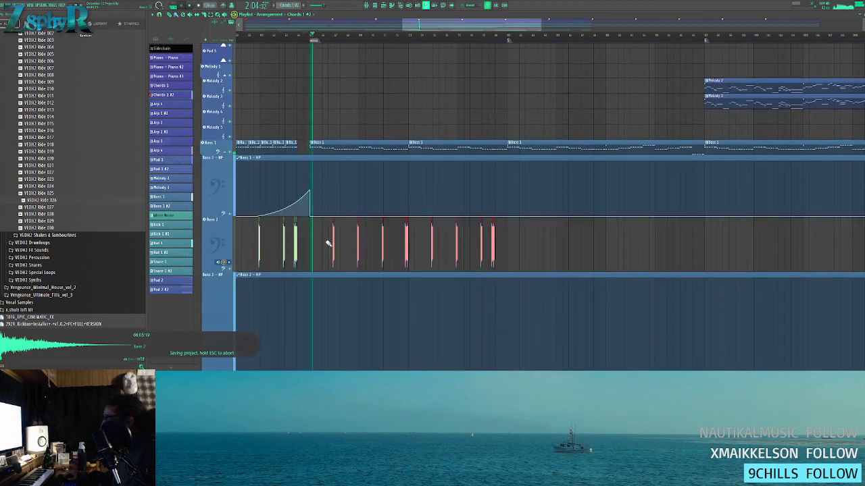
- Raise the two Bass 2 - HP automation points after the bar 65 marker to a level line, placing the second at bar 81
scroll(334, 243, down, 4)
scroll(337, 235, up, 3)
scroll(334, 232, up, 4)
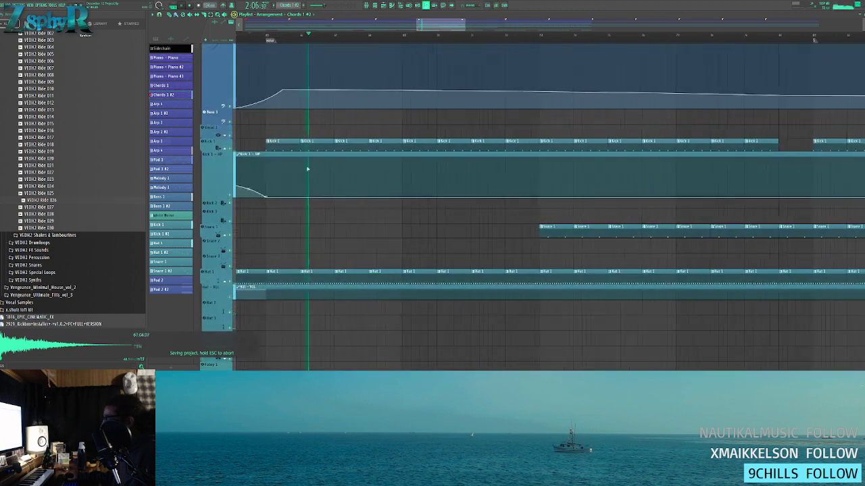
scroll(318, 174, up, 2)
scroll(320, 175, up, 10)
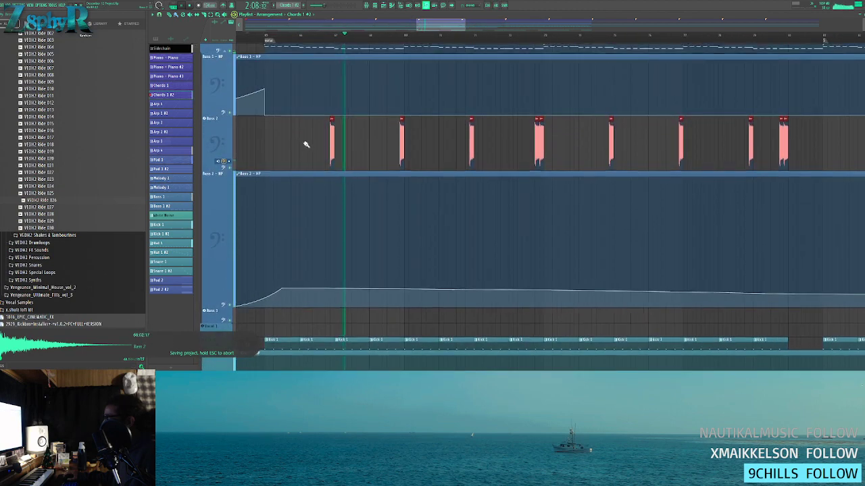
scroll(313, 159, down, 2)
drag(309, 172, 635, 120)
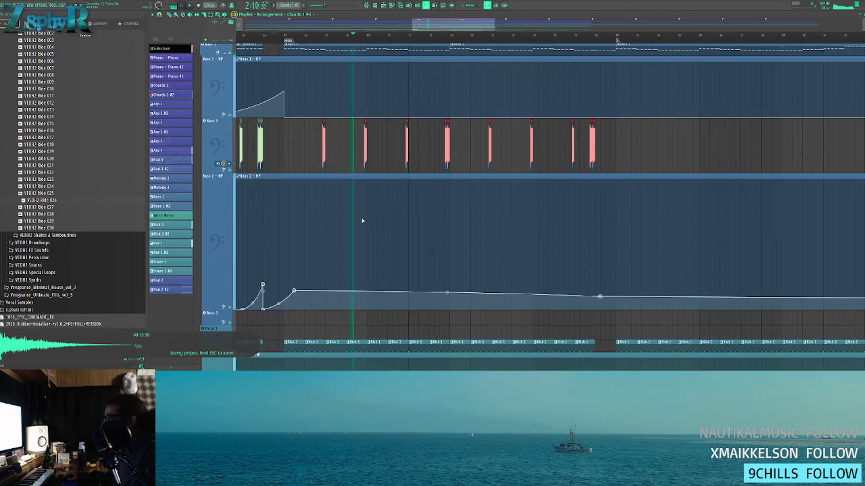
mouse_move(294, 291)
mouse_down()
mouse_move(295, 270)
mouse_move(289, 279)
mouse_up()
drag(600, 296, 595, 279)
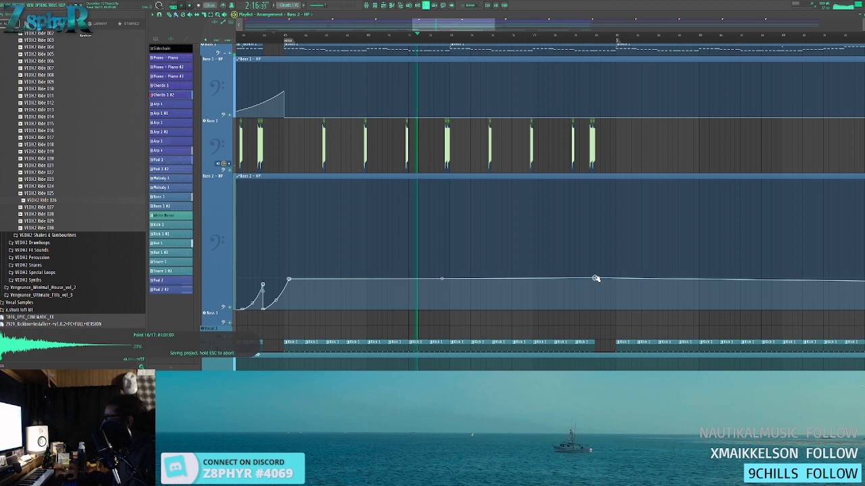
- Mute the Bass 2 clips between bars 65 and 81 and play the arrangement from the bar 65 marker
drag(295, 155, 676, 154)
click(284, 38)
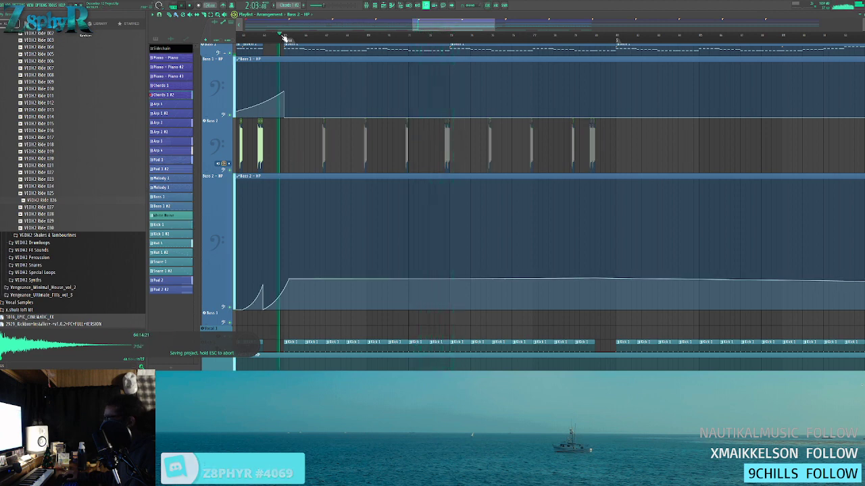
scroll(303, 141, up, 2)
scroll(302, 142, up, 1)
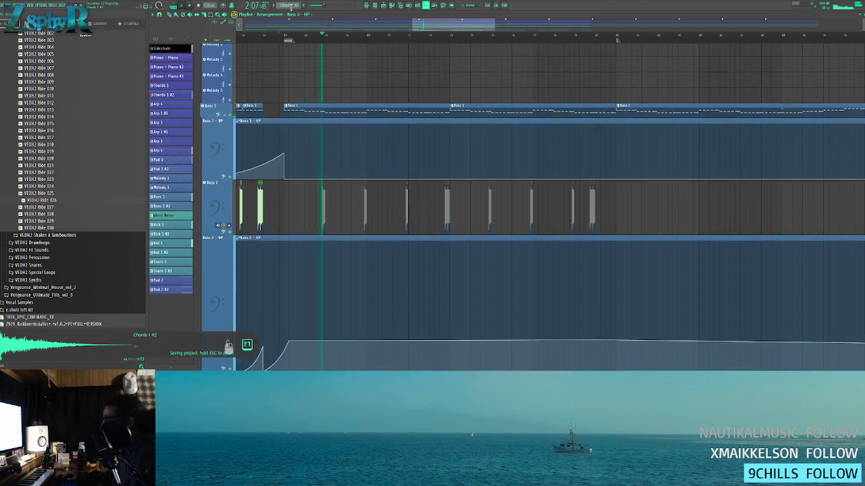
click(375, 7)
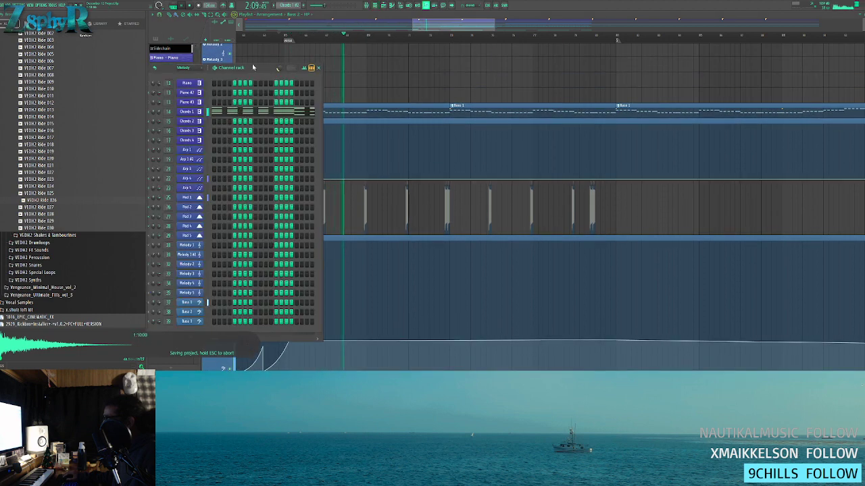
key(F6)
- Place a short Snare 1 slice on the Snare 1 track just before bar 69 and play back from bar 68
scroll(377, 109, down, 9)
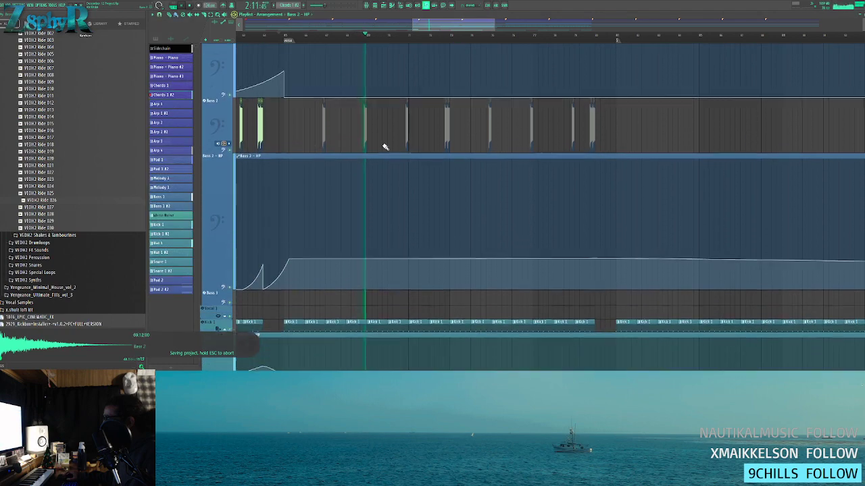
scroll(389, 189, down, 5)
drag(459, 235, 360, 232)
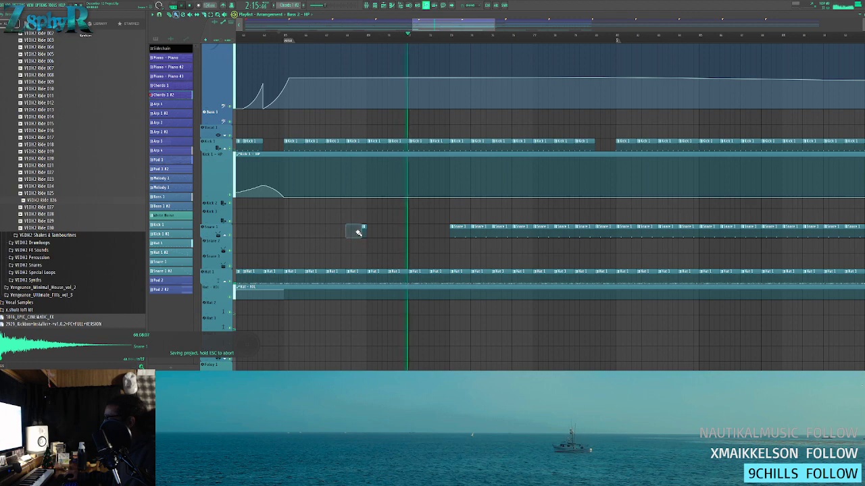
click(353, 35)
scroll(389, 183, down, 4)
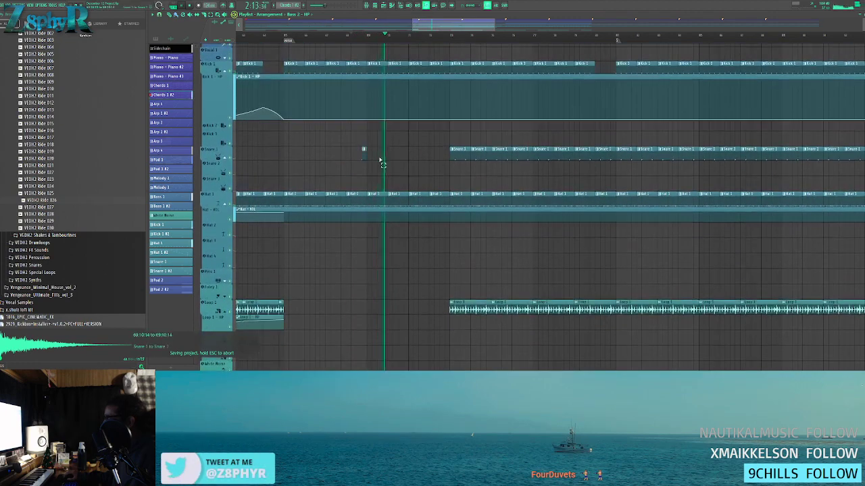
- Make the short Snare 1 slice before bar 69 a unique pattern and clear the Snare 3 hit at its start
click(364, 149)
click(379, 185)
double_click(363, 151)
key(Escape)
key(F6)
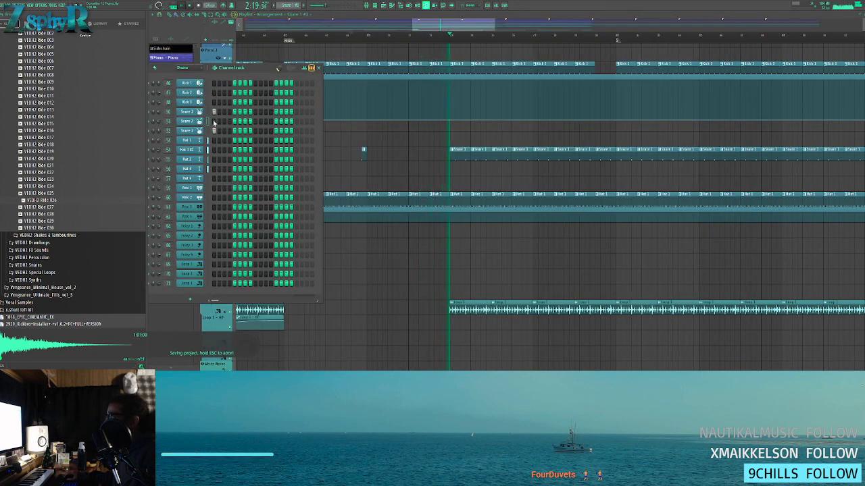
key(F6)
click(355, 36)
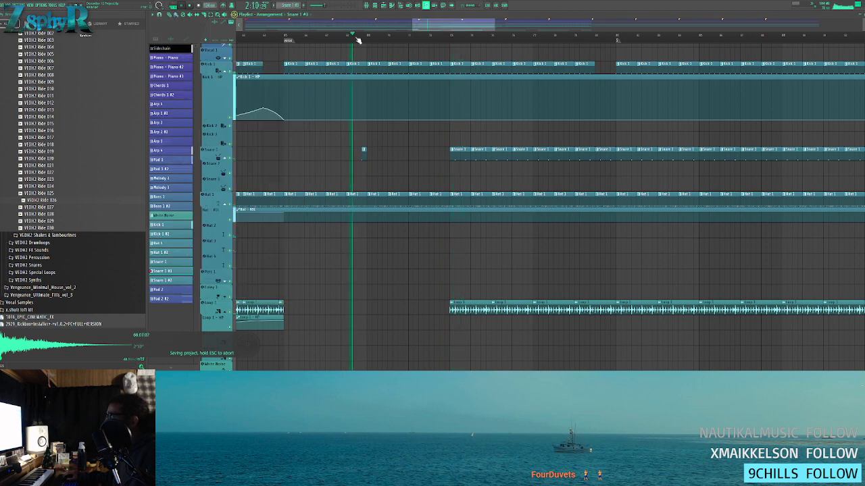
double_click(364, 154)
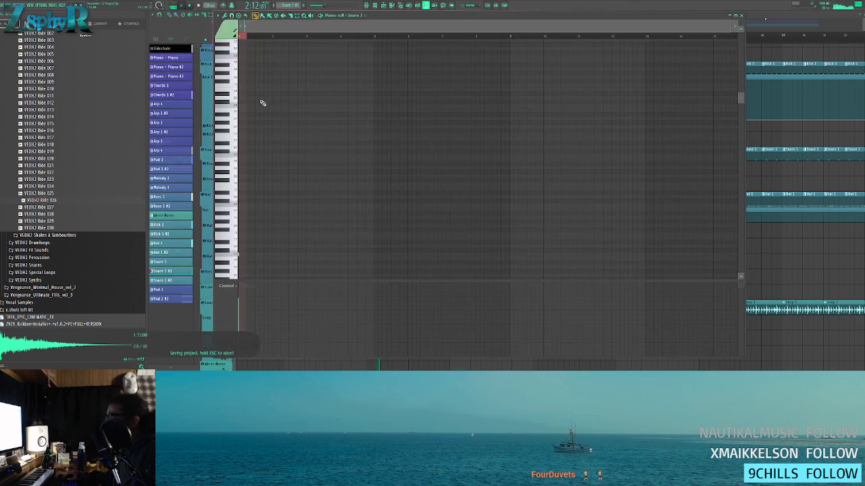
click(379, 5)
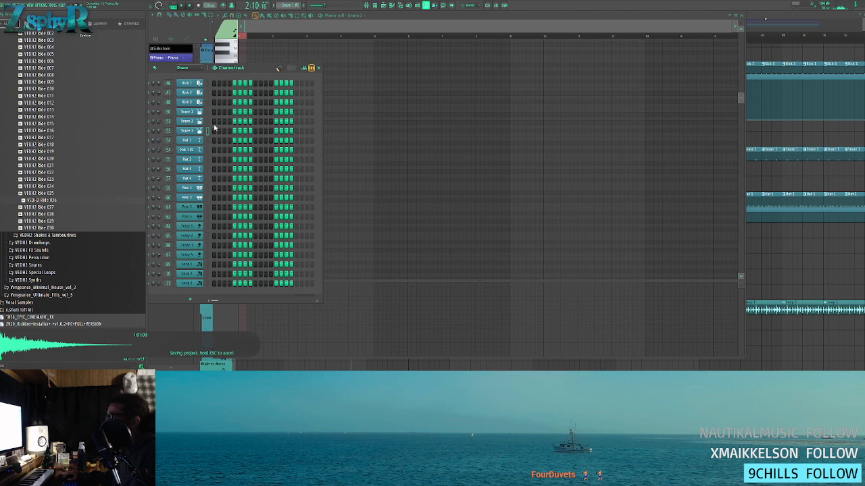
- Copy the short snare slice to just before bar 73 and cut the Hat 1 clip out at that spot
key(F5)
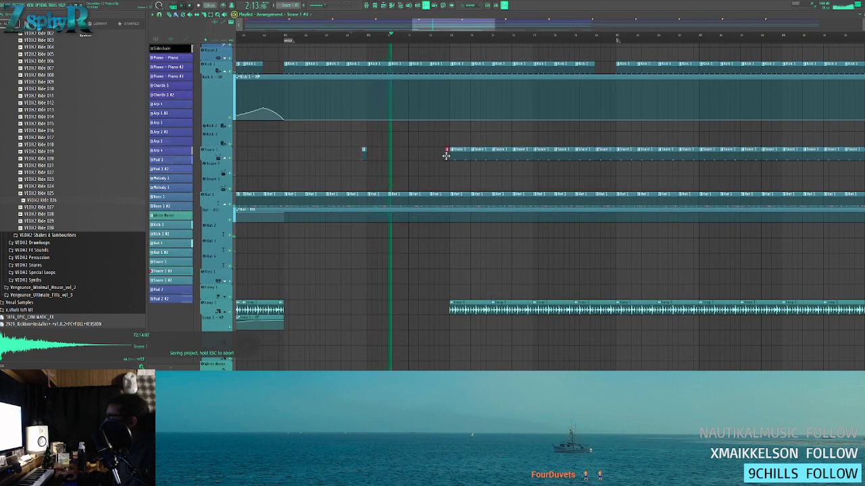
scroll(453, 176, down, 2)
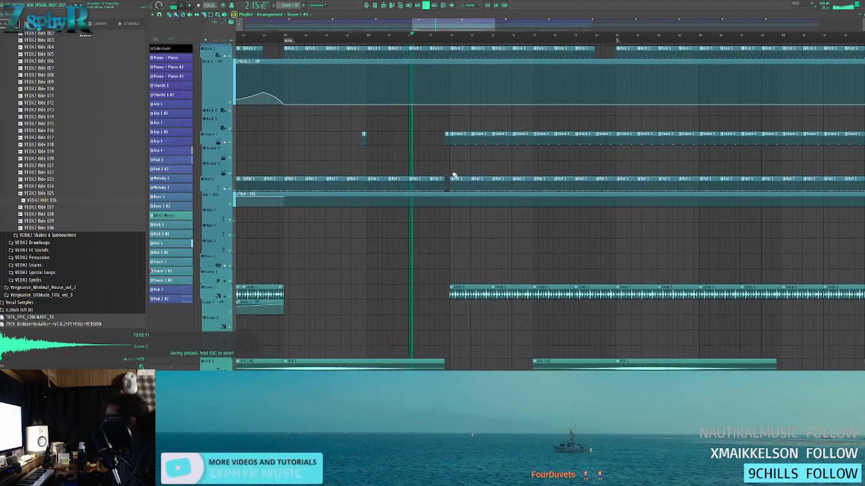
- Copy the short Loop 1 slice that ends at bar 65 to just before bar 73
ctrl+click(583, 286)
scroll(527, 253, left, 4)
drag(471, 281, 480, 300)
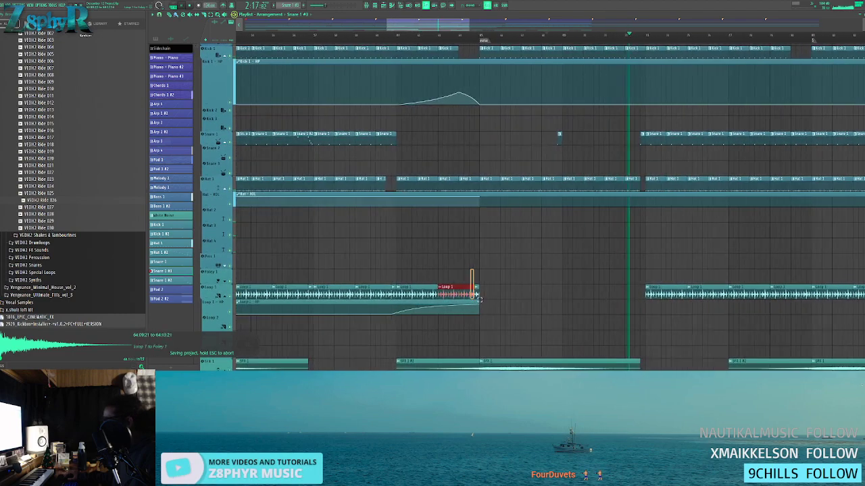
click(478, 297)
click(643, 300)
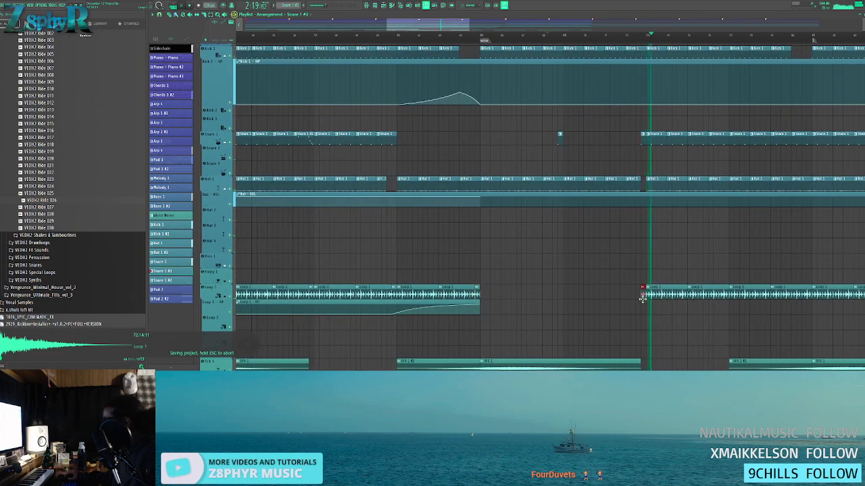
- Look over the loop, effects and drum tracks in the section after bar 73
drag(615, 251, 523, 245)
drag(424, 224, 419, 222)
scroll(479, 249, down, 5)
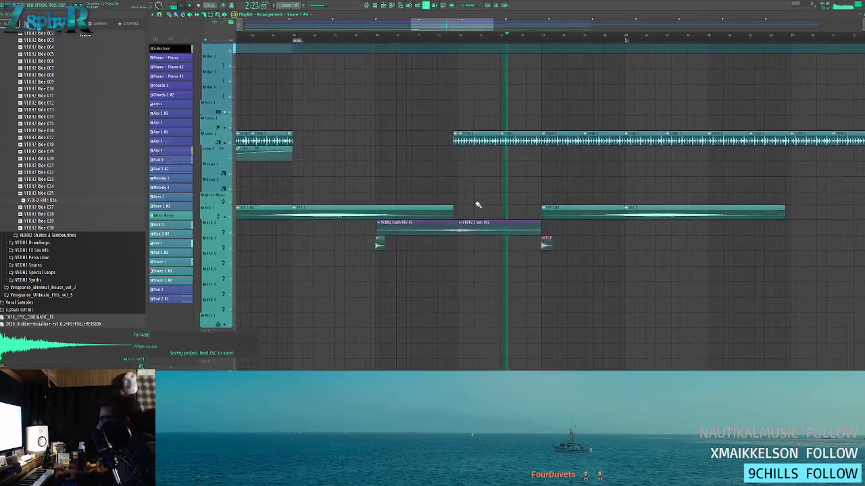
drag(441, 232, 413, 264)
scroll(429, 229, up, 6)
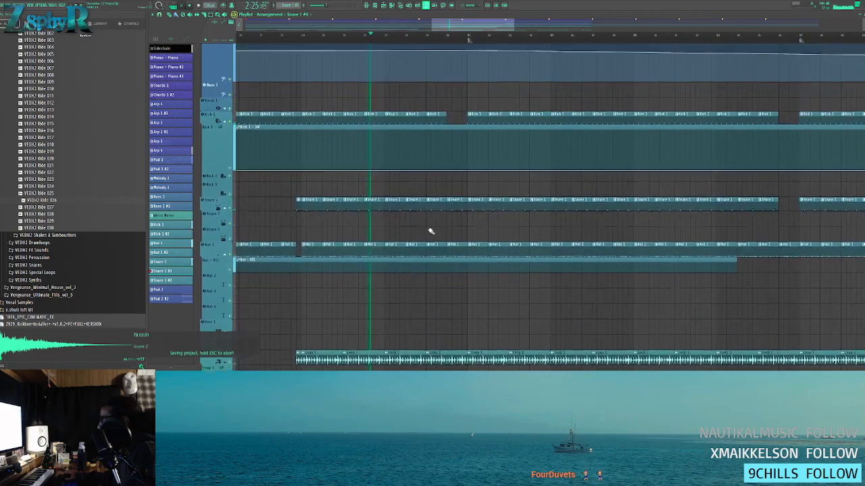
scroll(421, 230, up, 1)
scroll(412, 228, down, 2)
- Try to fill the Kick 1 gap at bar 80 with a one-bar kick clip, picking the Kick 1 #2 pattern
drag(501, 178, 589, 180)
key(c)
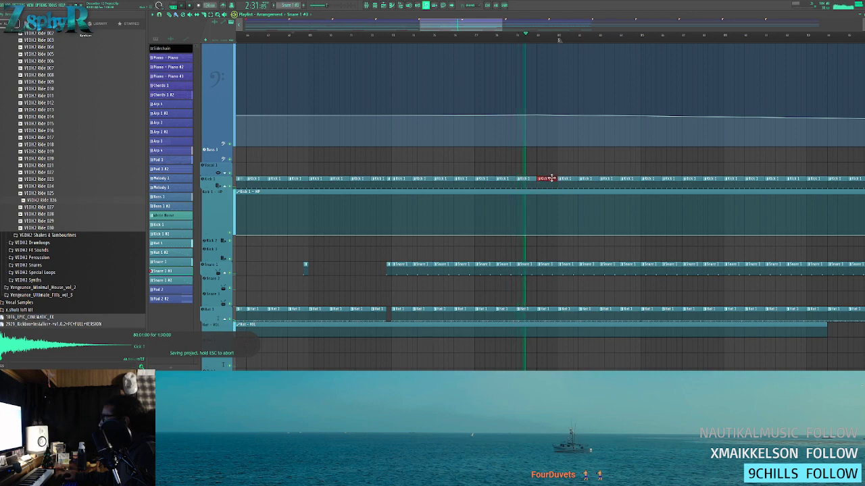
click(177, 235)
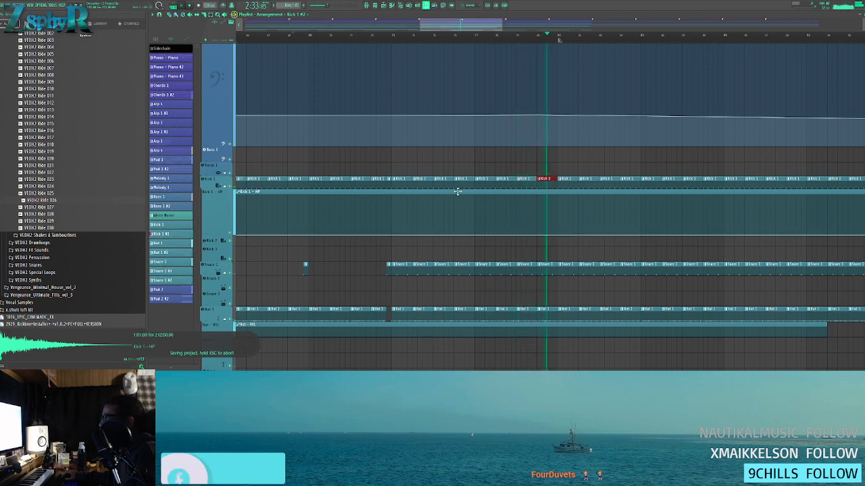
- Slice the Bass 1, Pad 1, Arp 4 - LP and Chords 1 clips at bar 93
scroll(452, 229, up, 8)
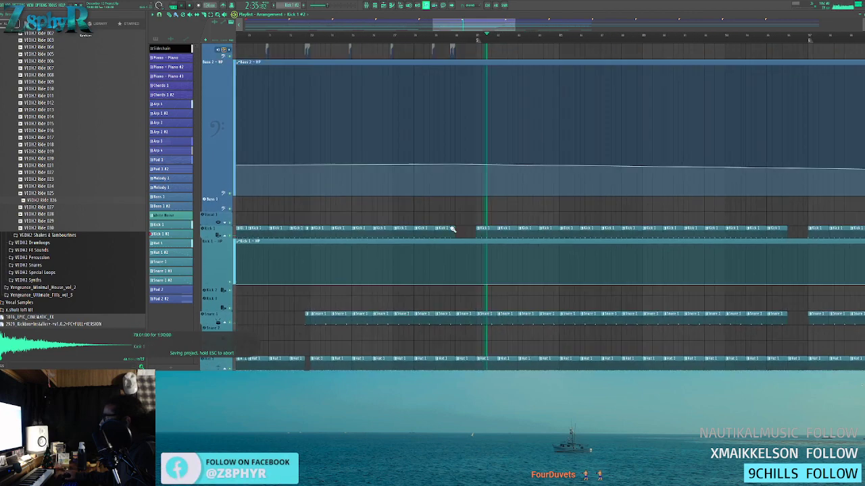
scroll(461, 233, up, 6)
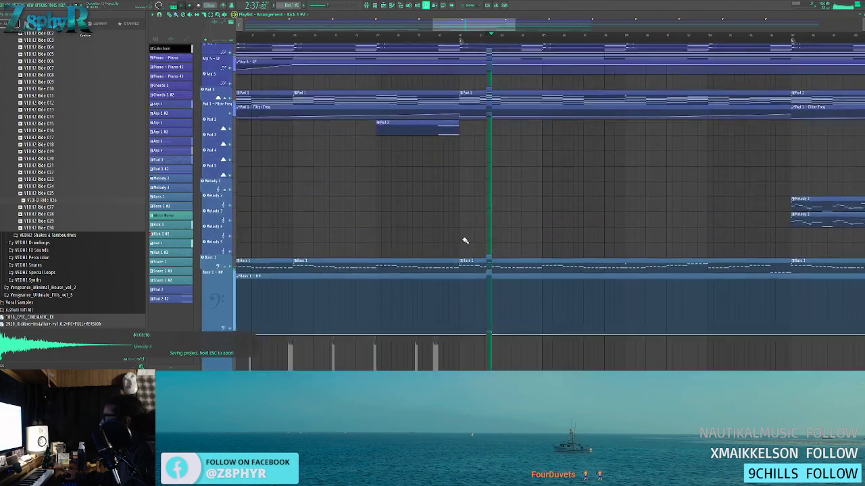
scroll(488, 230, up, 1)
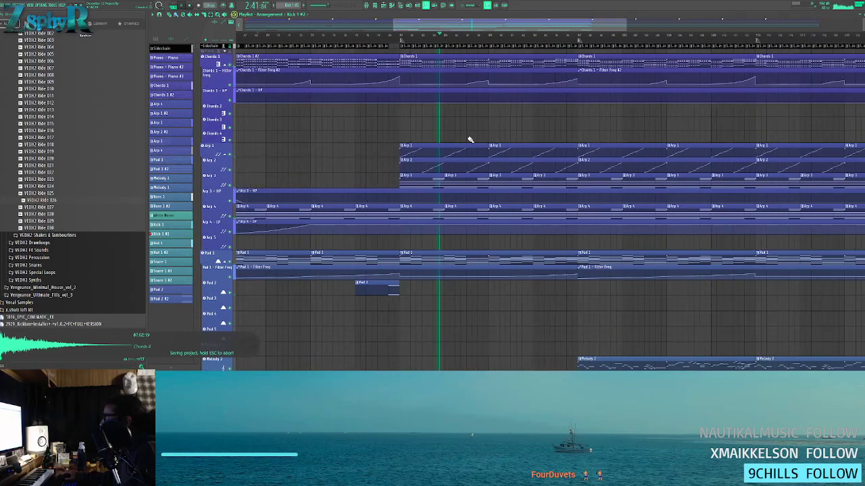
scroll(490, 105, down, 1)
scroll(500, 121, down, 10)
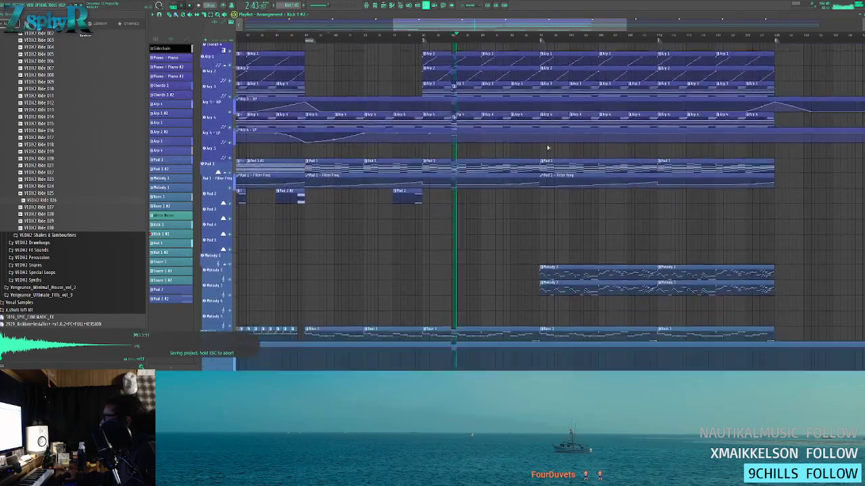
scroll(525, 193, down, 3)
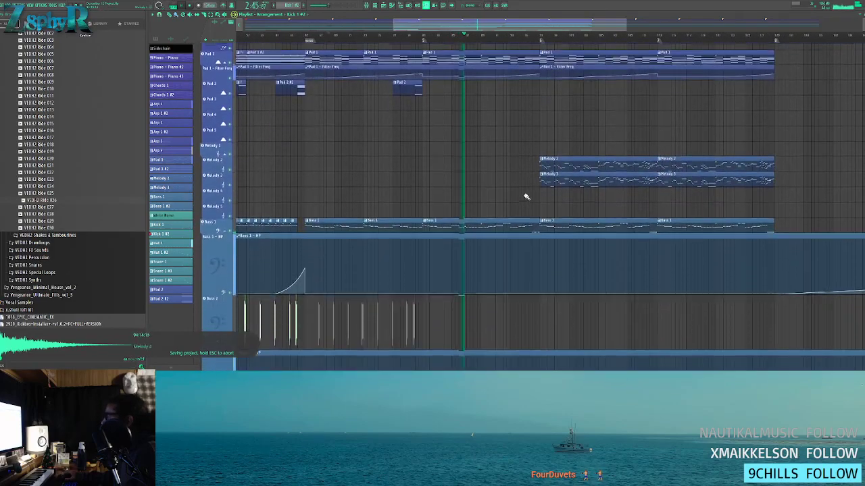
scroll(483, 183, up, 1)
scroll(517, 217, up, 1)
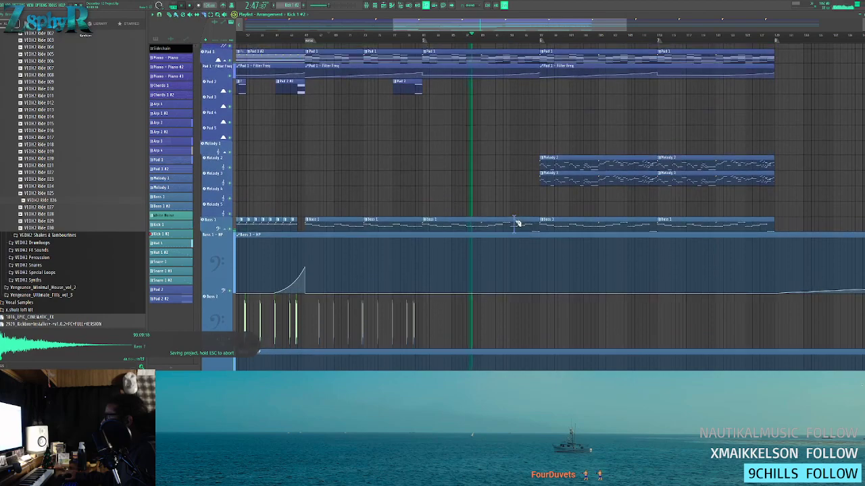
scroll(517, 203, up, 6)
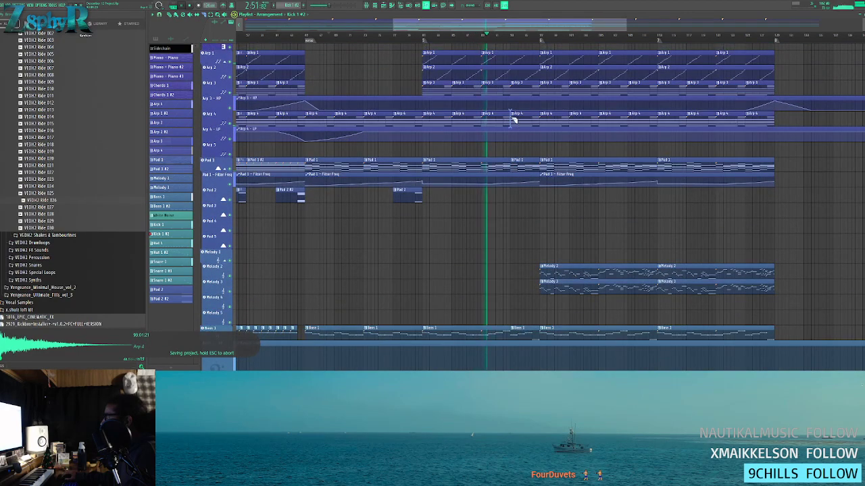
scroll(515, 155, up, 5)
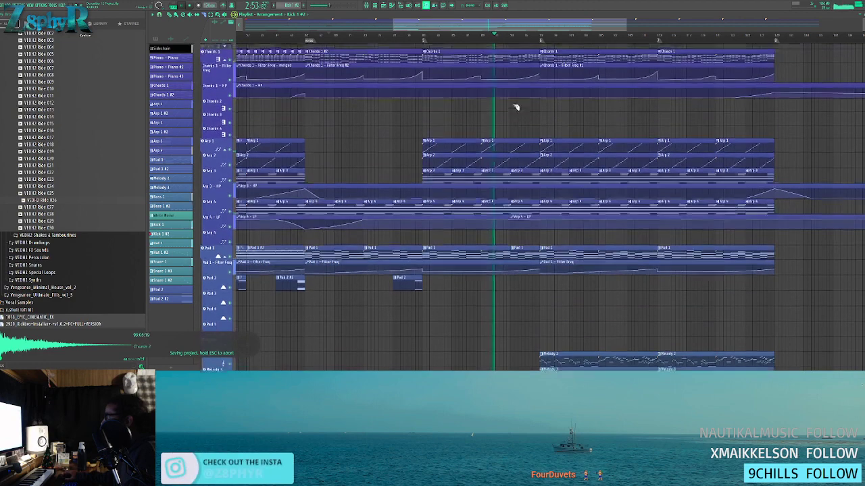
drag(512, 65, 514, 62)
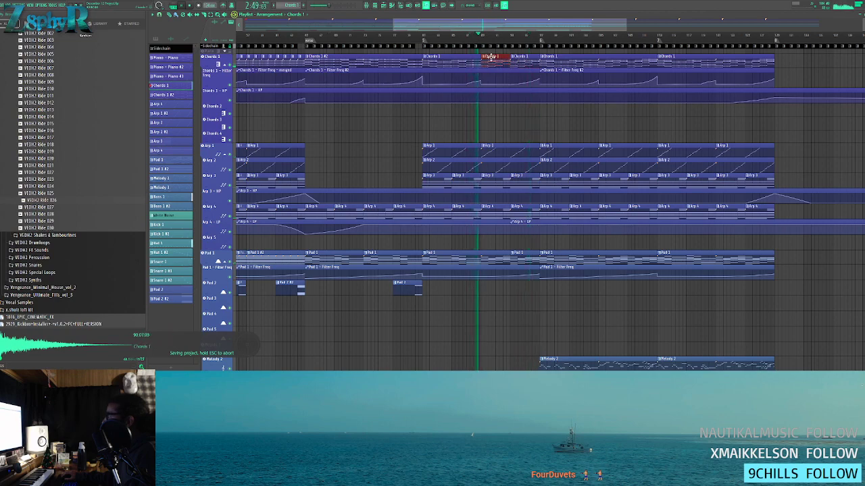
- Try removing the Bass 1 slice between bars 93 and 97, and undo the removal
scroll(507, 135, down, 10)
right_click(529, 239)
scroll(527, 235, up, 3)
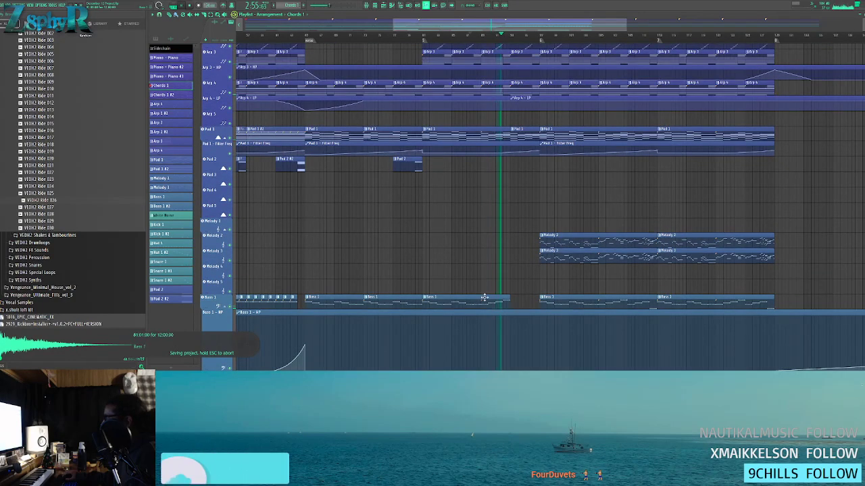
key(ctrl+z)
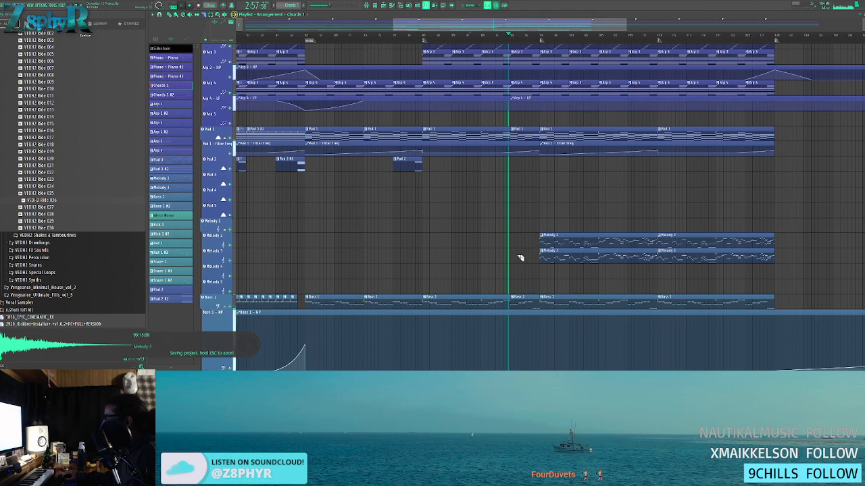
- Play the arrangement from about bar 62 to check the transition into the section at bar 65
scroll(516, 257, up, 6)
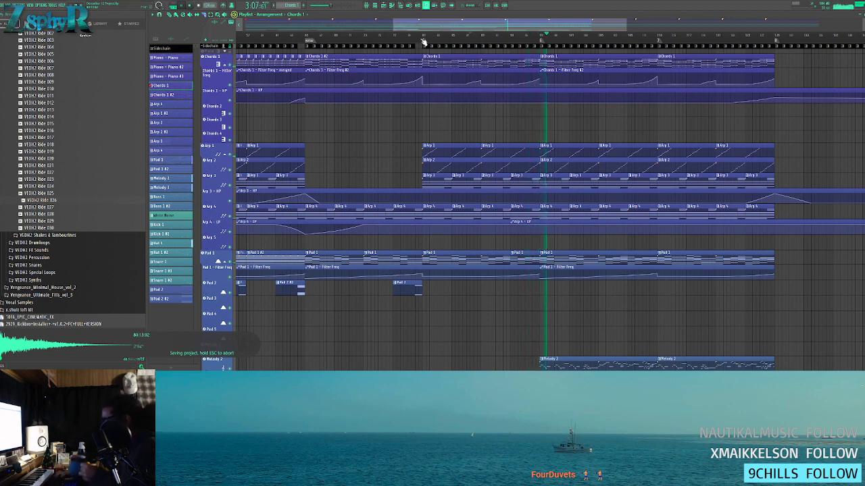
scroll(502, 139, down, 5)
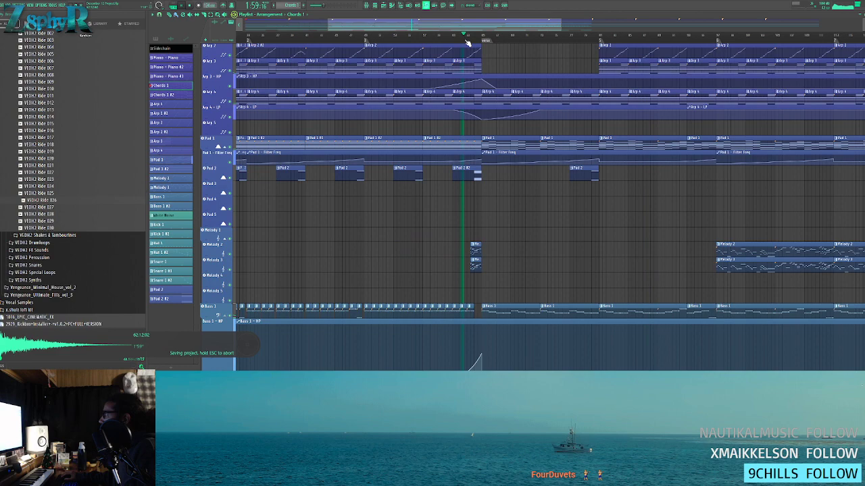
- Copy the 16-bar clips on the Melody 2 and Melody 3 tracks from bar 97 to bar 1
scroll(507, 226, down, 3)
scroll(526, 148, up, 3)
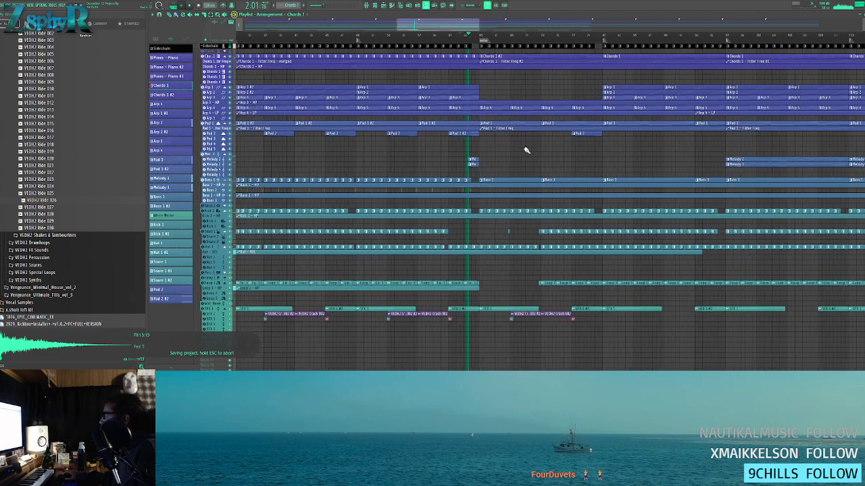
scroll(515, 150, up, 3)
drag(425, 170, 357, 181)
scroll(588, 189, down, 6)
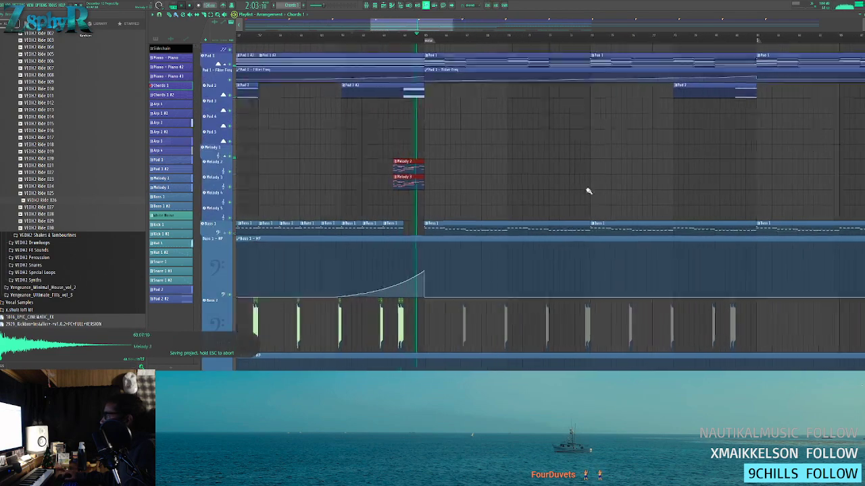
scroll(712, 192, right, 2)
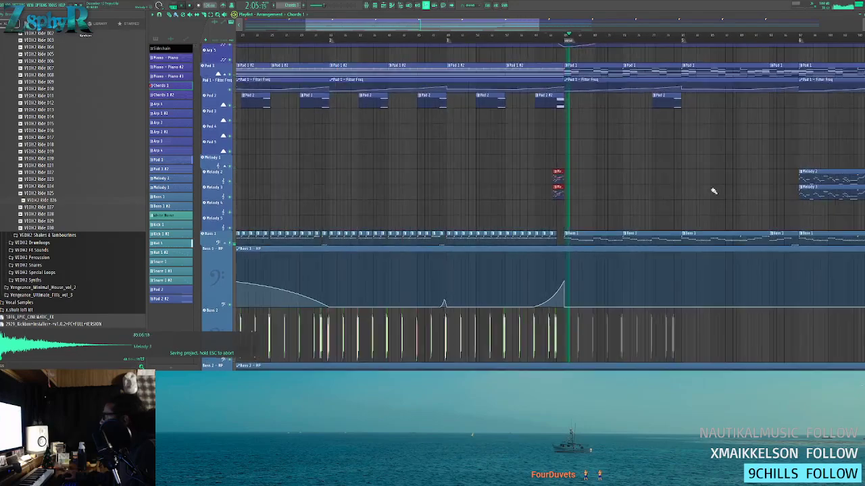
drag(804, 170, 832, 199)
drag(784, 186, 274, 187)
scroll(708, 193, left, 2)
scroll(708, 193, left, 2)
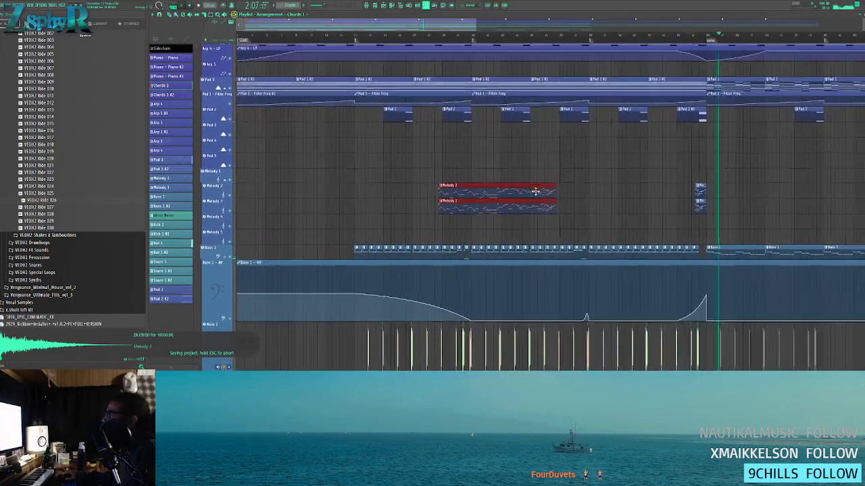
key(space)
drag(507, 206, 307, 205)
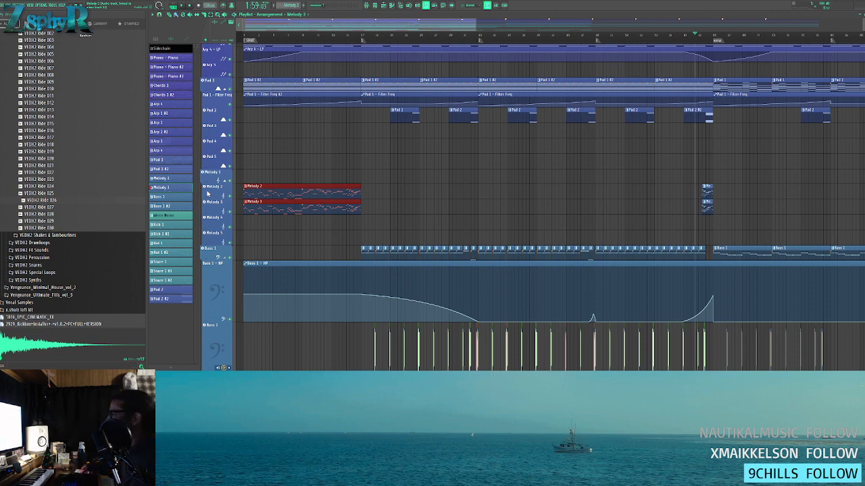
- Mute the Melody 3 track and play the arrangement from bar 1
key(ctrl+s)
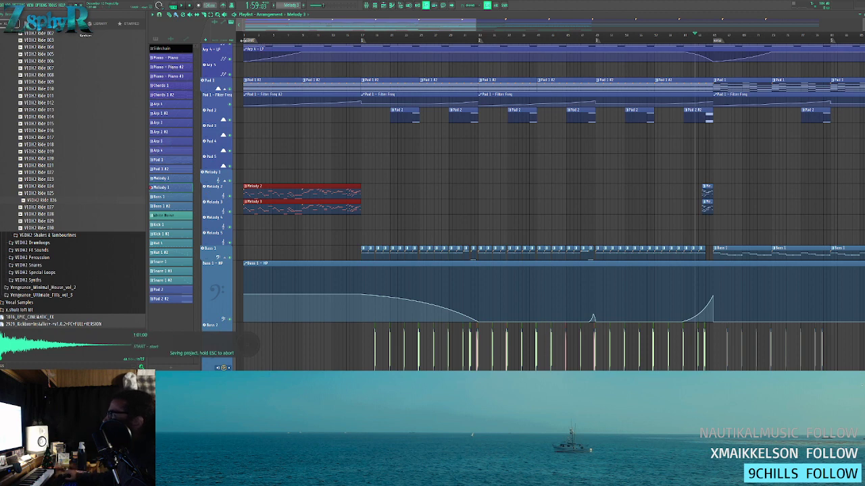
click(247, 38)
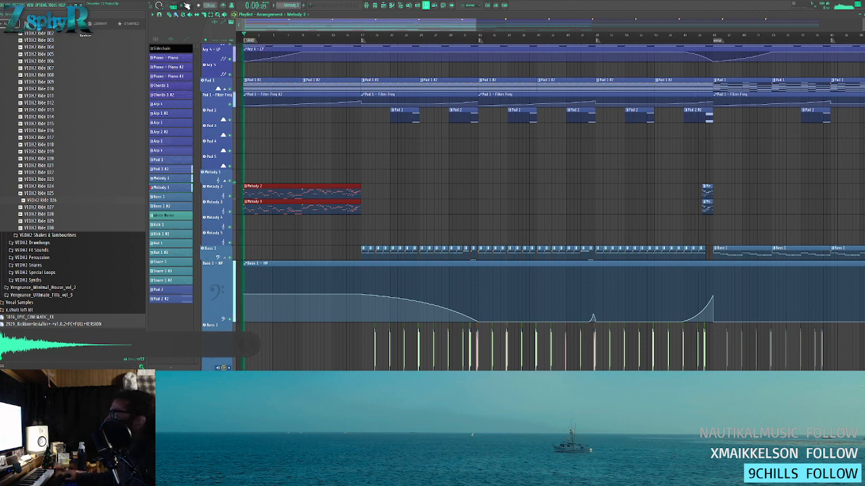
click(231, 200)
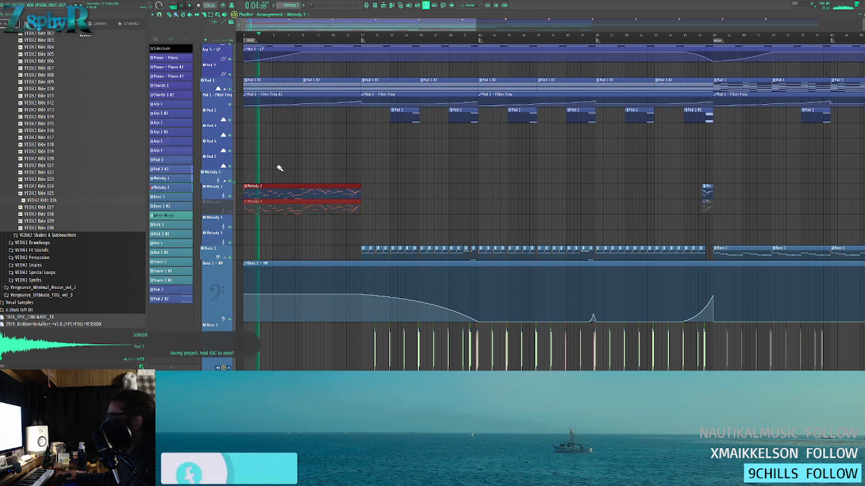
- Examine the melody notes in the piano roll and the melody channels in the channel rack during playback, and return to the playlist
click(375, 5)
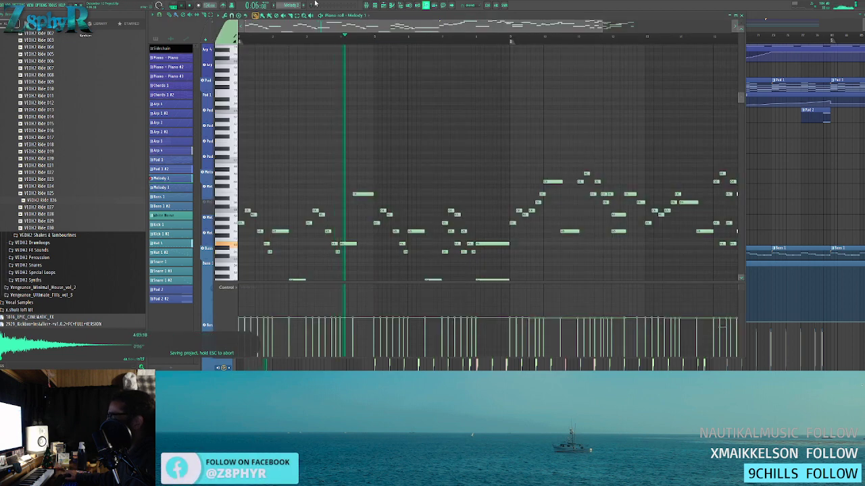
click(379, 9)
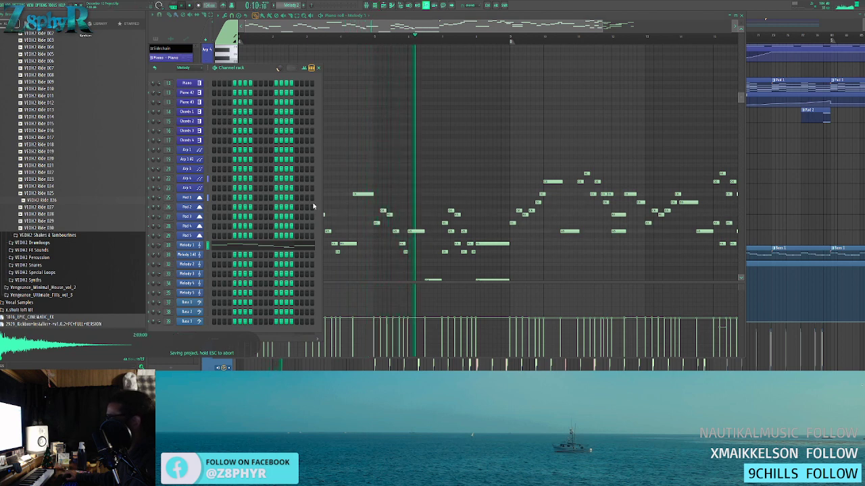
scroll(554, 133, down, 1)
scroll(554, 133, down, 2)
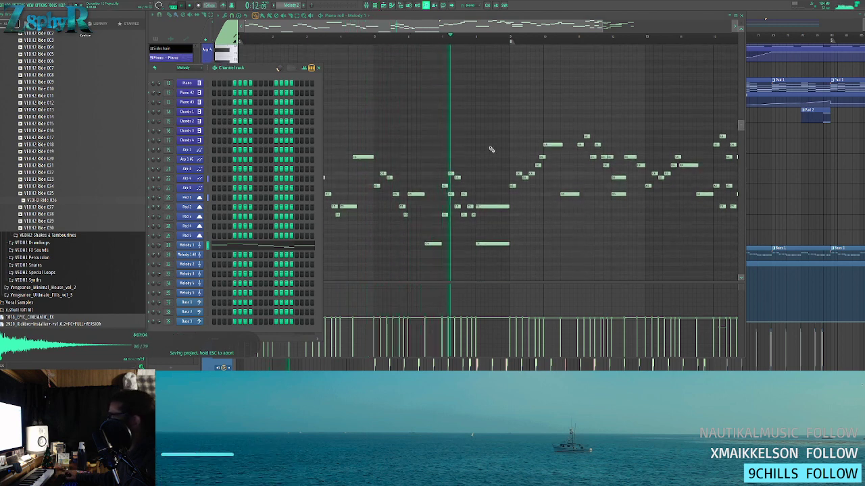
click(318, 67)
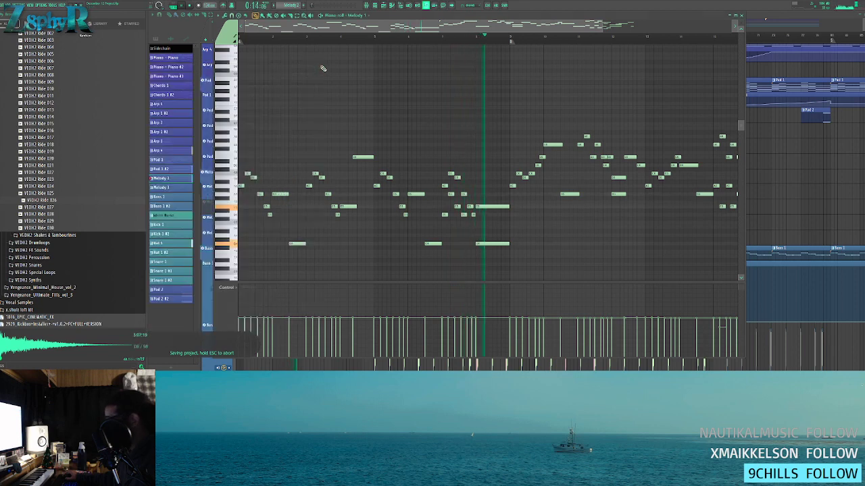
key(F5)
key(space)
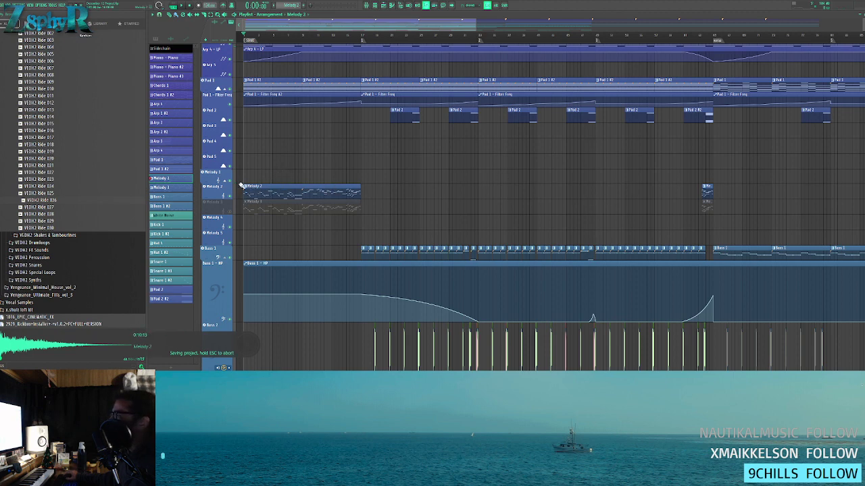
- Solo the Piano track and unmute Track 3 and Track 4 so only the three piano clips sound
ctrl+scroll(420, 181, down, 2)
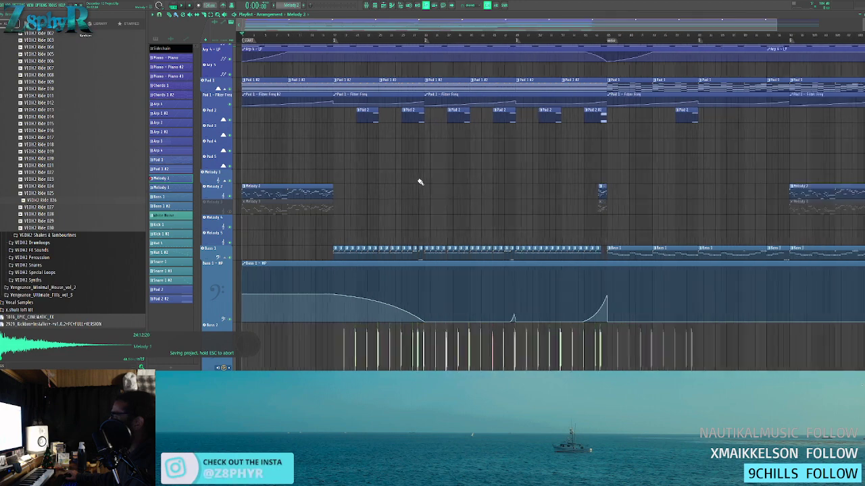
ctrl+scroll(416, 184, down, 3)
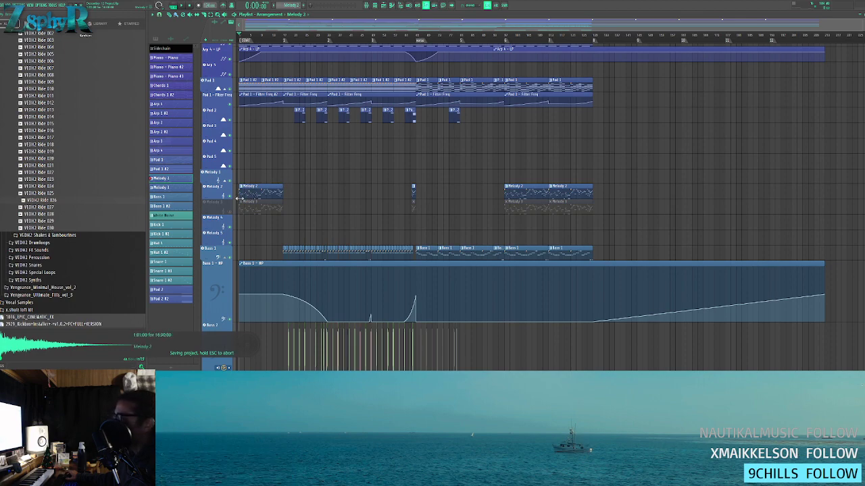
scroll(263, 211, up, 10)
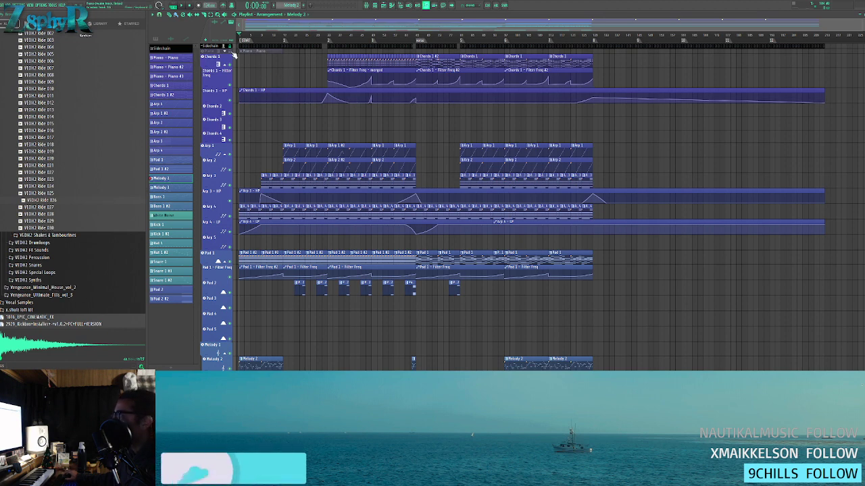
scroll(229, 58, up, 2)
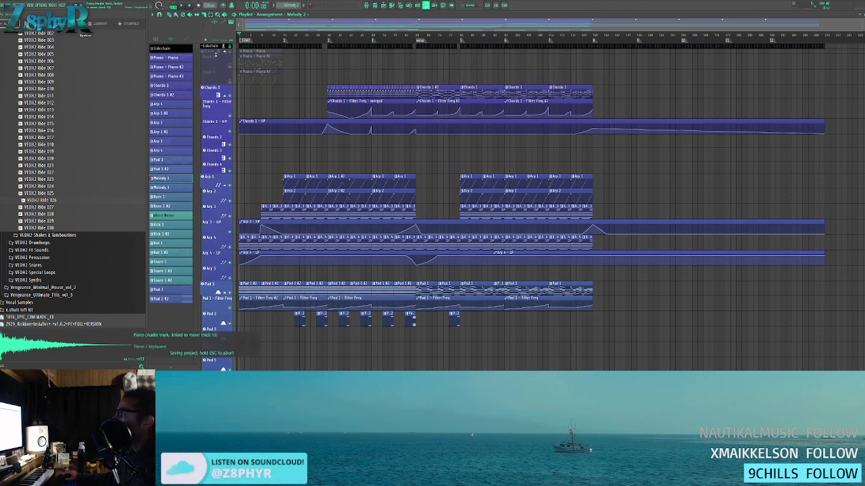
scroll(210, 74, up, 1)
click(230, 62)
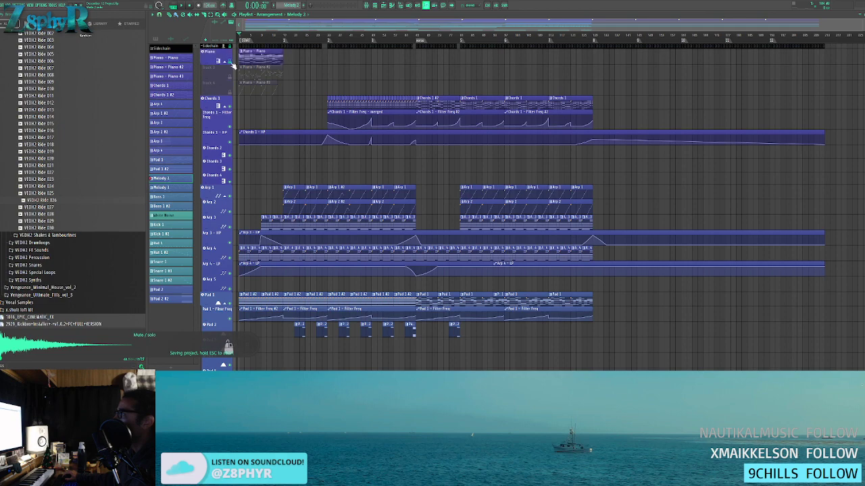
right_click(231, 61)
click(231, 77)
click(231, 91)
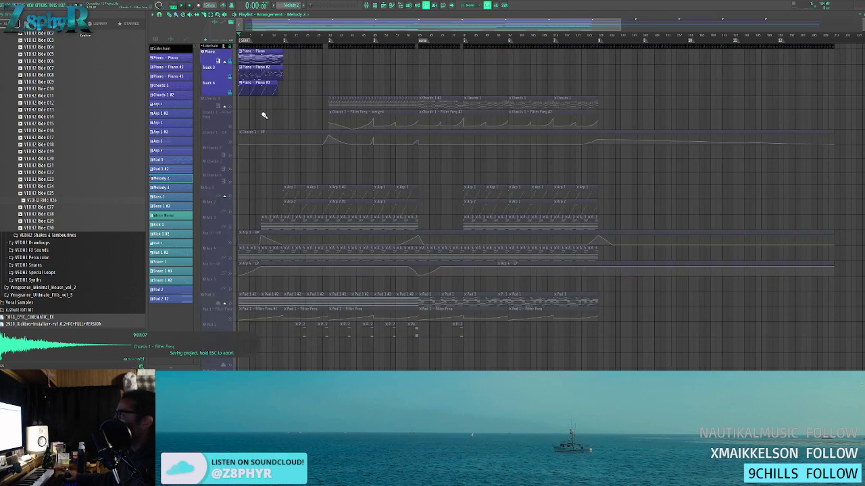
- Open the Piano clip in the piano roll and look over the range of its chord notes
scroll(264, 115, up, 4)
drag(489, 147, 547, 146)
double_click(288, 61)
drag(446, 96, 510, 99)
scroll(411, 126, down, 2)
scroll(563, 258, down, 1)
scroll(563, 258, down, 3)
drag(513, 282, 519, 334)
drag(527, 265, 677, 303)
drag(680, 308, 247, 93)
ctrl+click(343, 79)
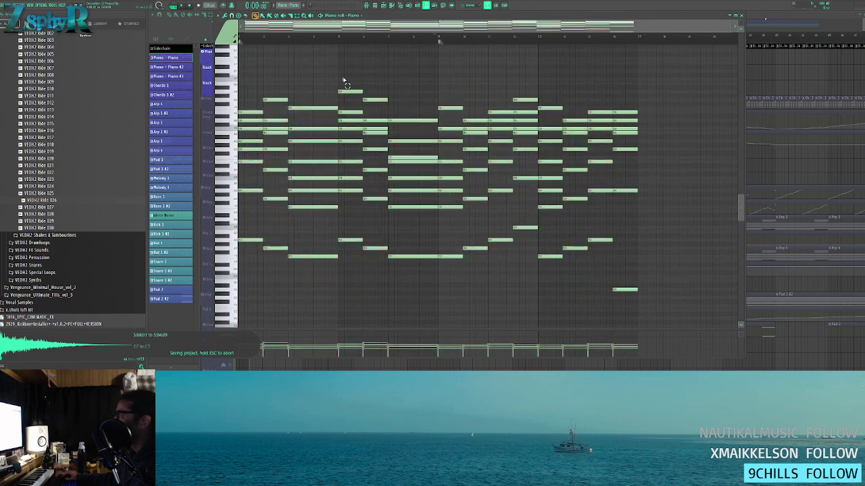
mouse_move(663, 308)
mouse_down()
mouse_move(243, 69)
mouse_move(628, 266)
mouse_move(673, 312)
mouse_up()
ctrl+click(245, 70)
ctrl+click(669, 303)
- Check the piano channels in the channel rack and play the soloed piano clips from bar 1 in the playlist
click(375, 5)
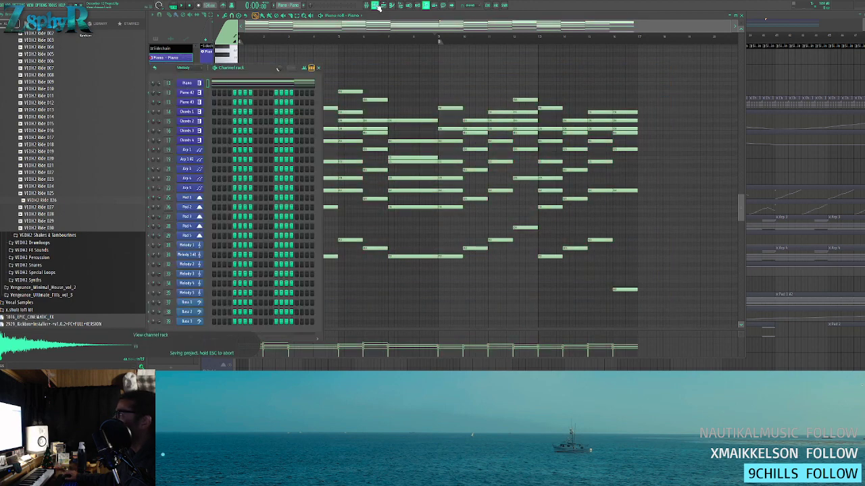
key(ctrl+s)
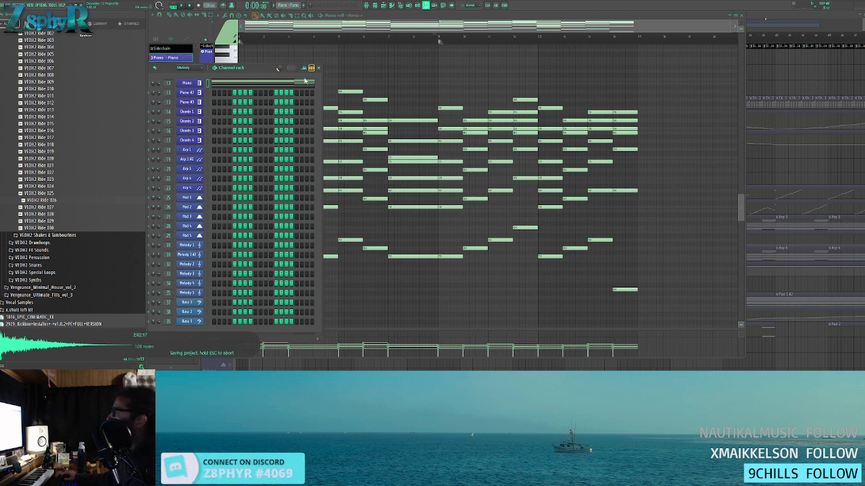
click(375, 5)
key(space)
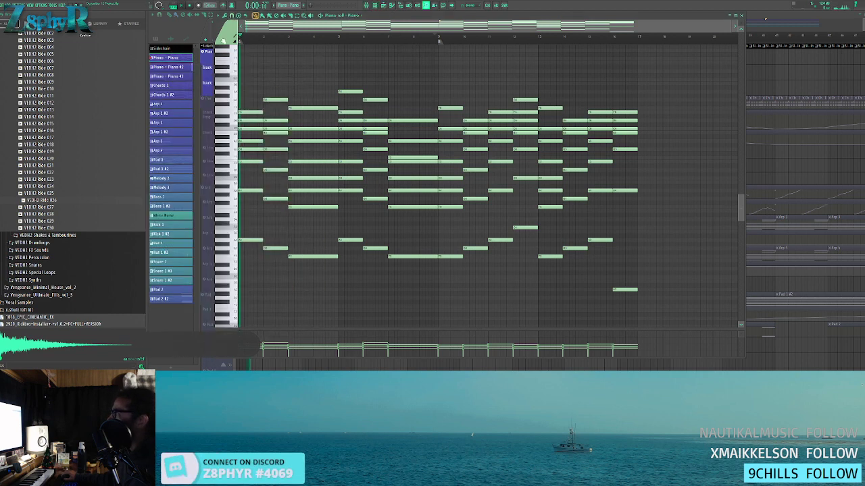
click(204, 32)
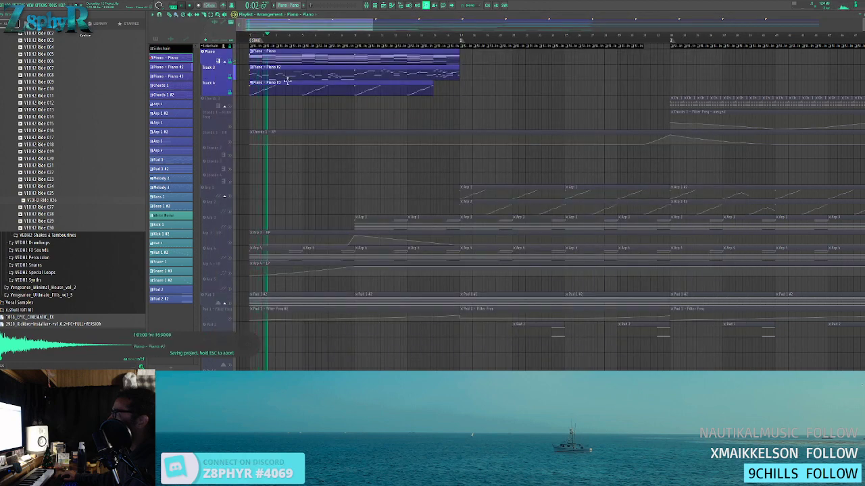
- Mute the Sidechain track and listen to the piano clips up to bar 17 without it
click(375, 5)
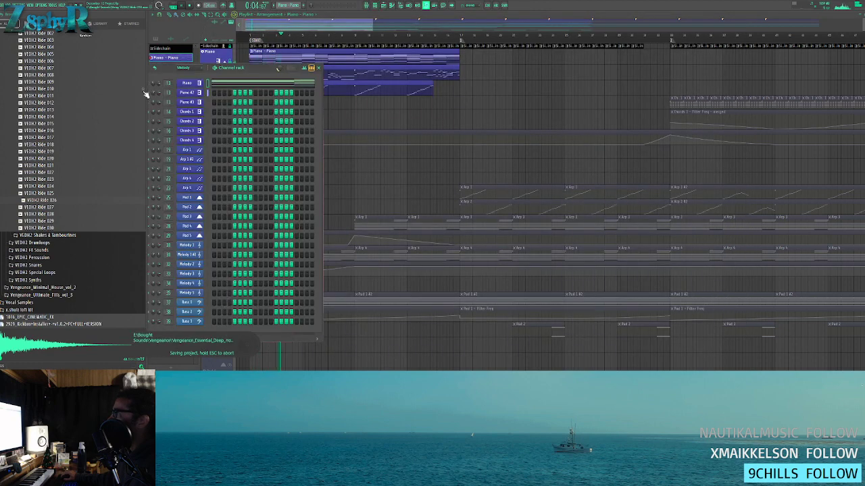
drag(247, 69, 259, 70)
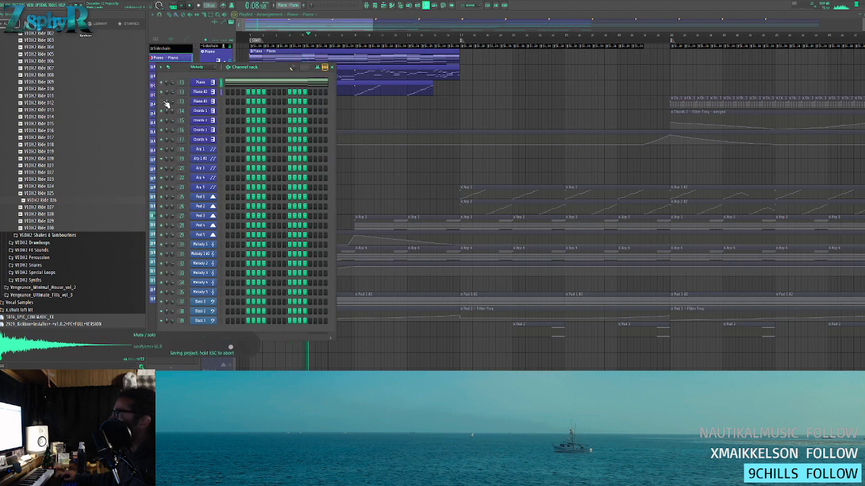
click(230, 46)
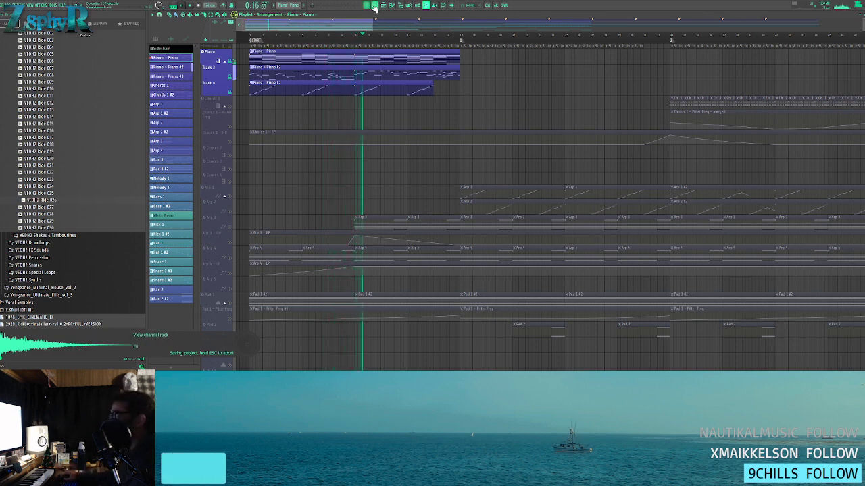
key(F6)
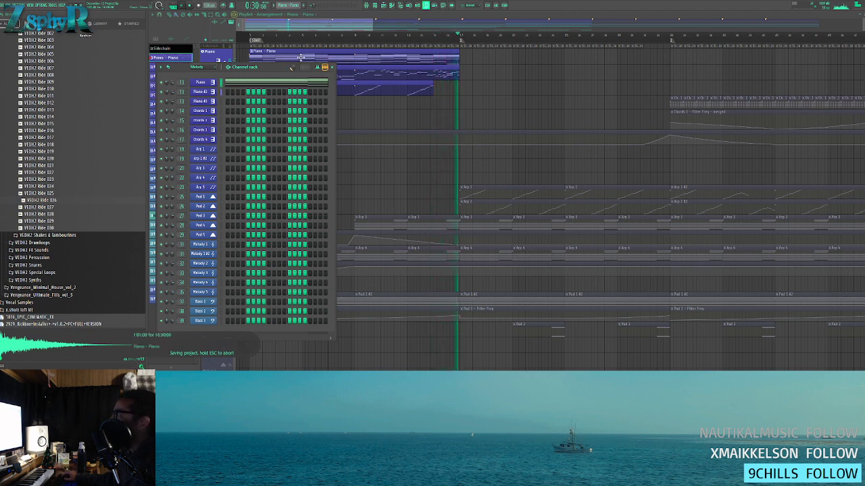
key(space)
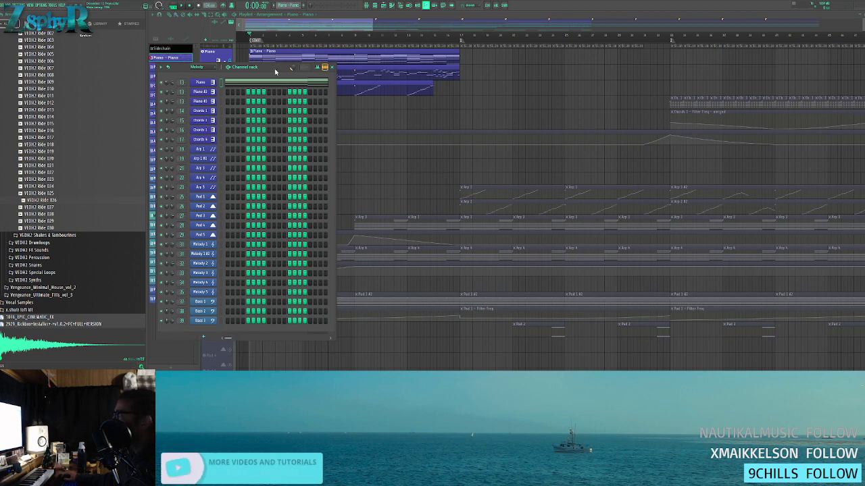
- Close the channel rack, mute the three piano tracks and unmute all the other tracks
key(ctrl+s)
click(332, 67)
drag(234, 65, 231, 91)
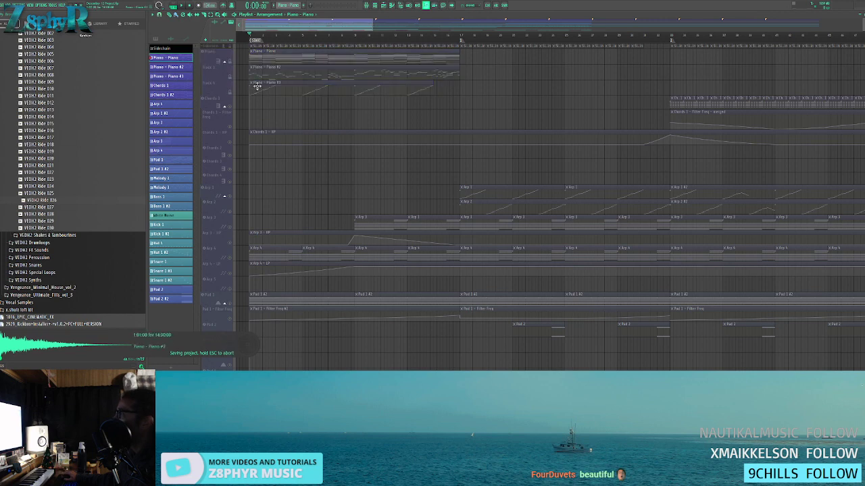
scroll(284, 120, down, 5)
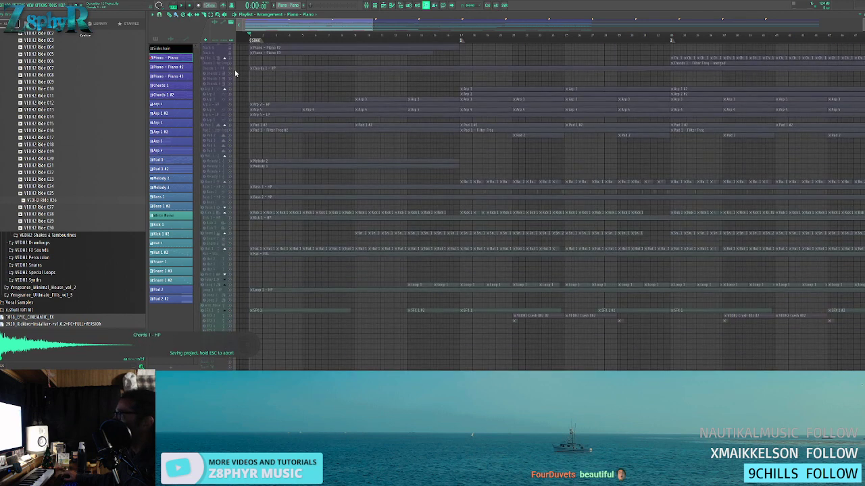
right_click(234, 73)
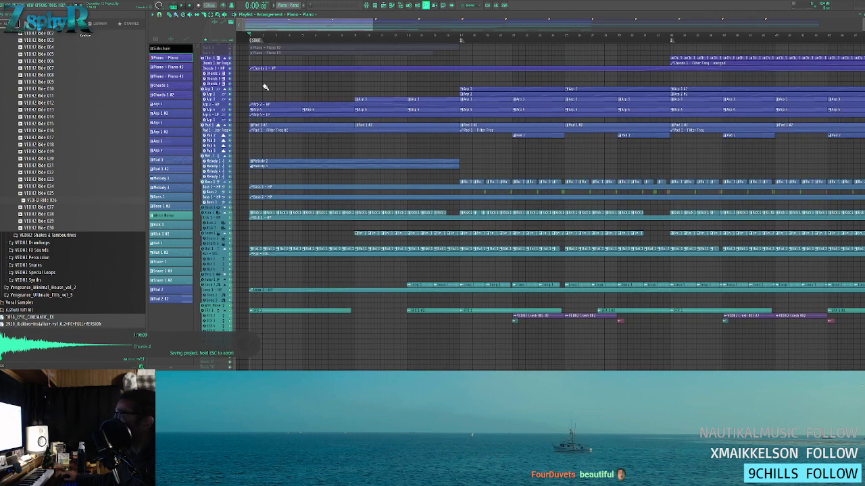
- Select the Piano #2 and Piano #3 clips at bar 1 and collapse the Piano track group
scroll(247, 55, up, 1)
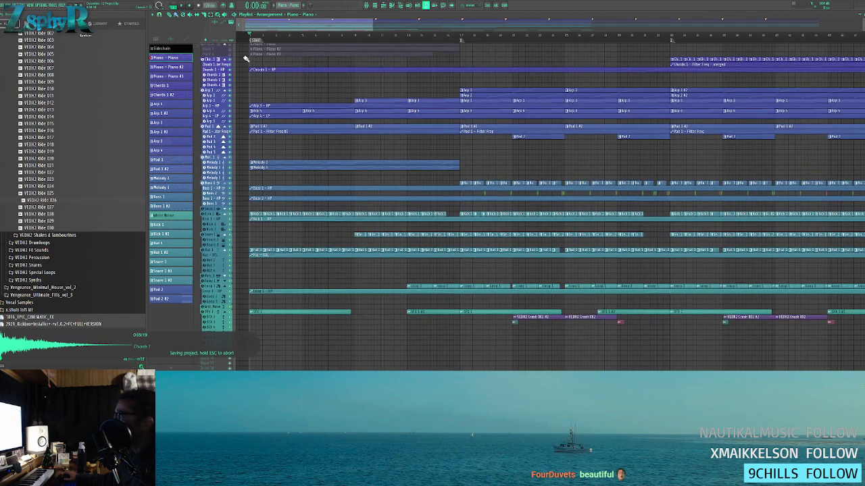
drag(460, 62, 260, 61)
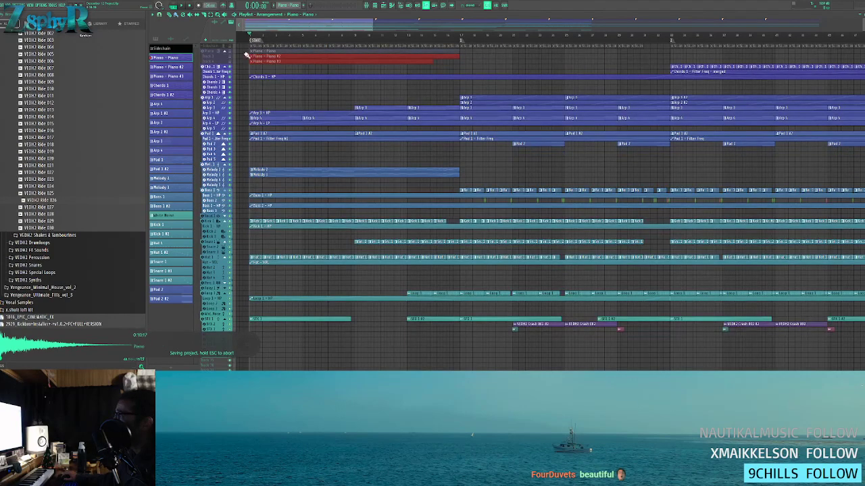
scroll(229, 57, down, 1)
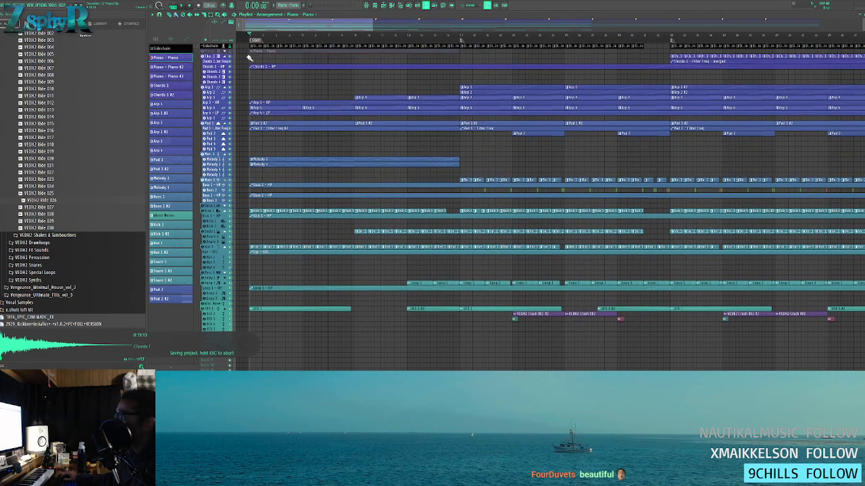
- Clear the selection of the piano clips at the start of the arrangement and save the project
scroll(313, 66, down, 4)
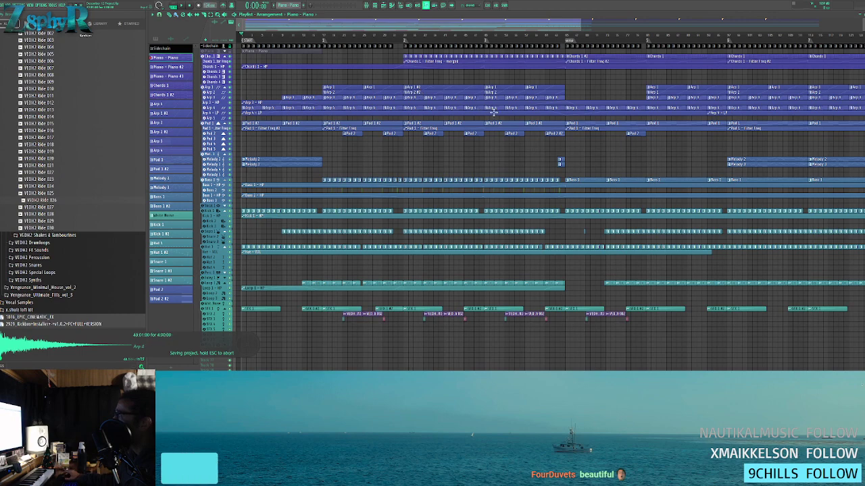
scroll(489, 162, down, 3)
drag(592, 62, 322, 61)
key(ctrl+d)
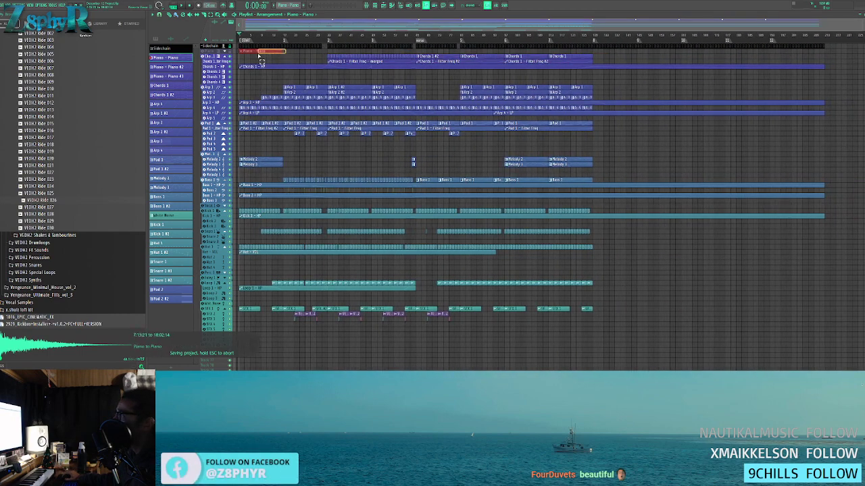
drag(282, 62, 284, 63)
ctrl+click(307, 71)
click(257, 53)
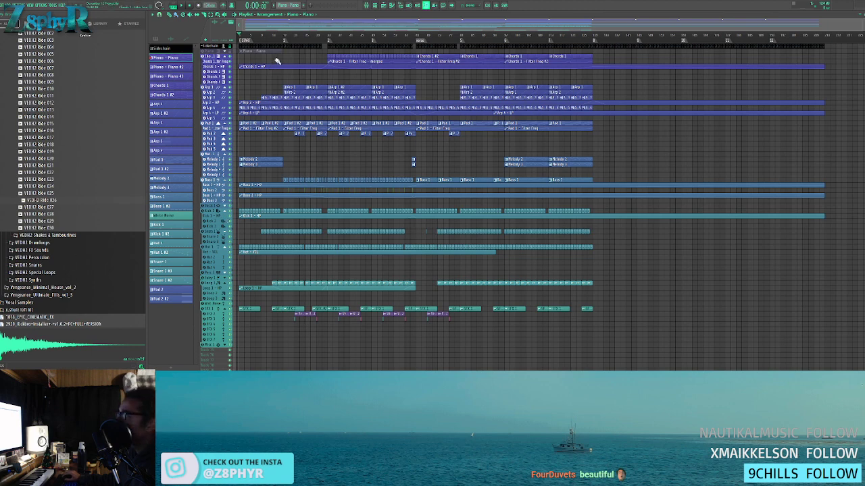
key(ctrl+s)
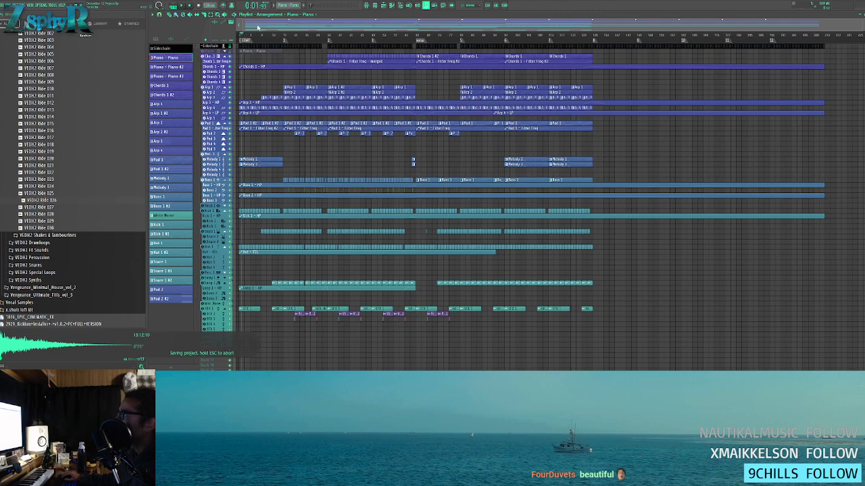
- Open the piano clip in the piano roll, inspect its notes and the channel rack, and return to the playlist
double_click(250, 54)
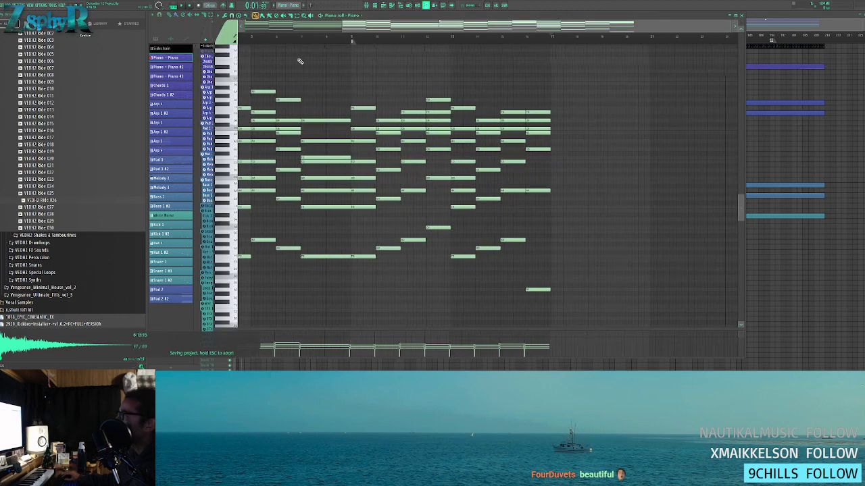
scroll(680, 199, down, 1)
drag(651, 281, 239, 54)
ctrl+click(258, 53)
drag(651, 57, 162, 291)
ctrl+click(324, 263)
drag(684, 288, 238, 53)
ctrl+click(295, 65)
click(379, 5)
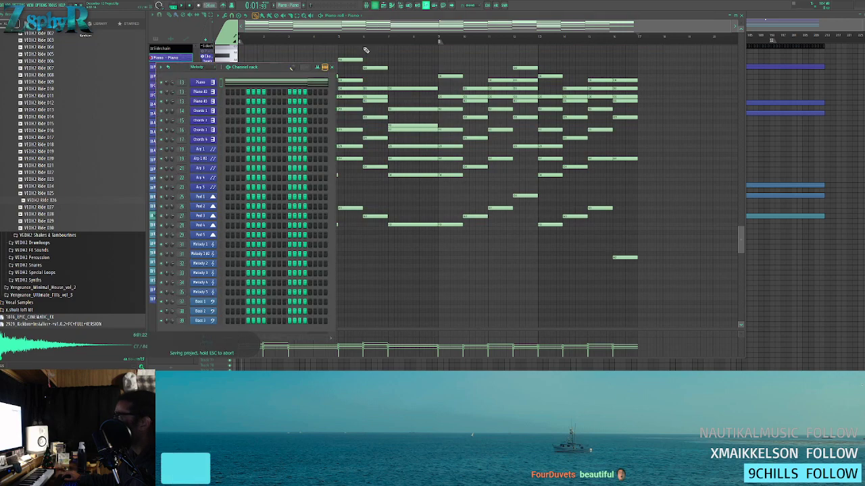
key(F5)
key(ctrl+s)
- Examine the whole arrangement in the playlist, from the piano, chord and arp tracks to the pad, melody and bass tracks
scroll(281, 45, up, 4)
scroll(309, 98, up, 4)
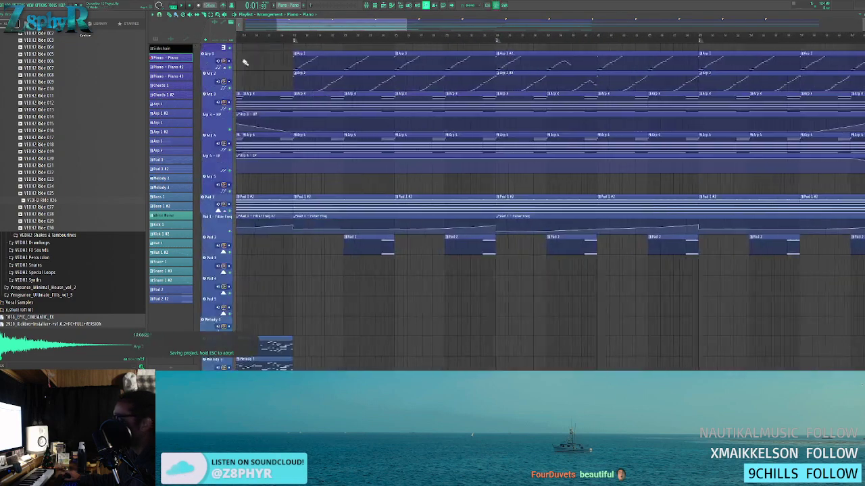
scroll(275, 87, down, 1)
scroll(275, 78, down, 5)
drag(263, 51, 424, 90)
ctrl+click(424, 90)
scroll(304, 108, up, 4)
scroll(303, 112, up, 2)
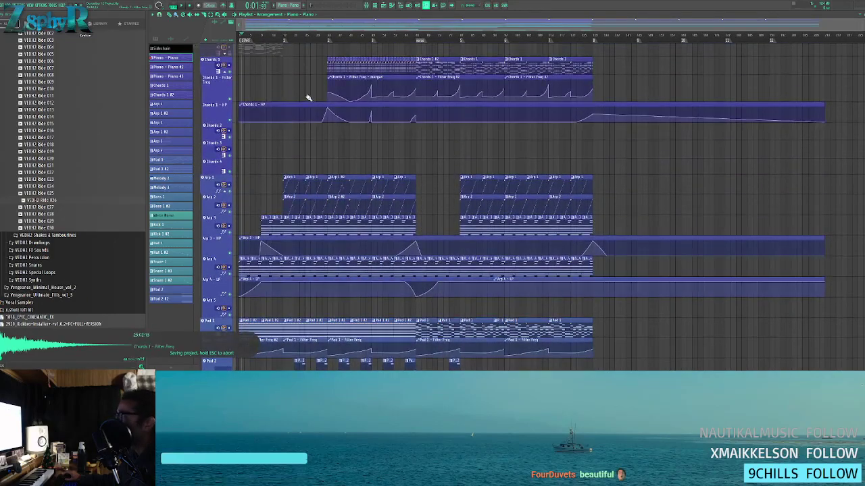
scroll(324, 67, down, 5)
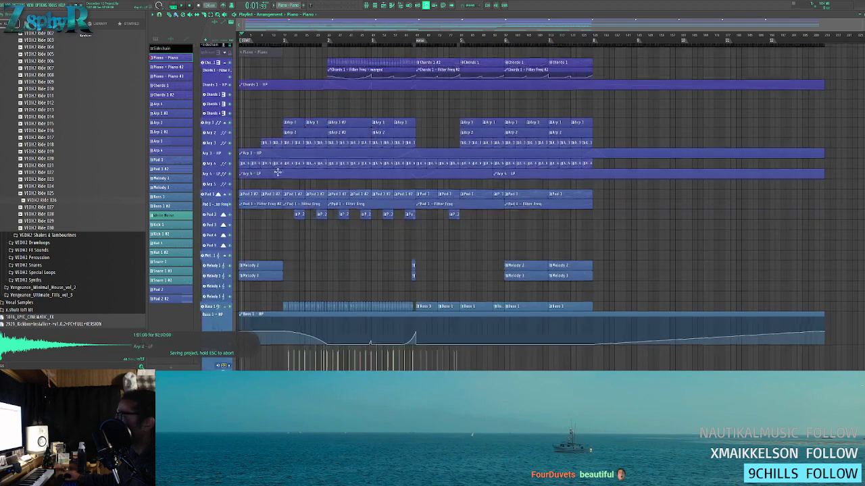
drag(286, 193, 473, 207)
ctrl+click(473, 207)
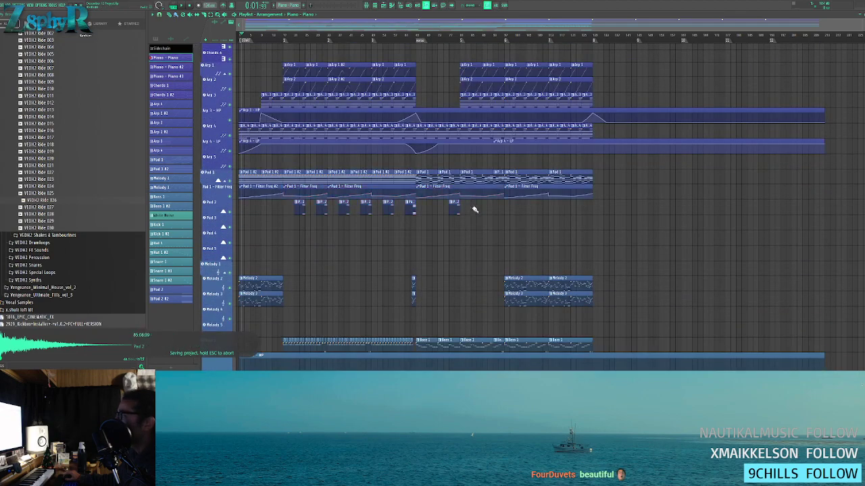
scroll(298, 237, down, 6)
scroll(302, 226, down, 5)
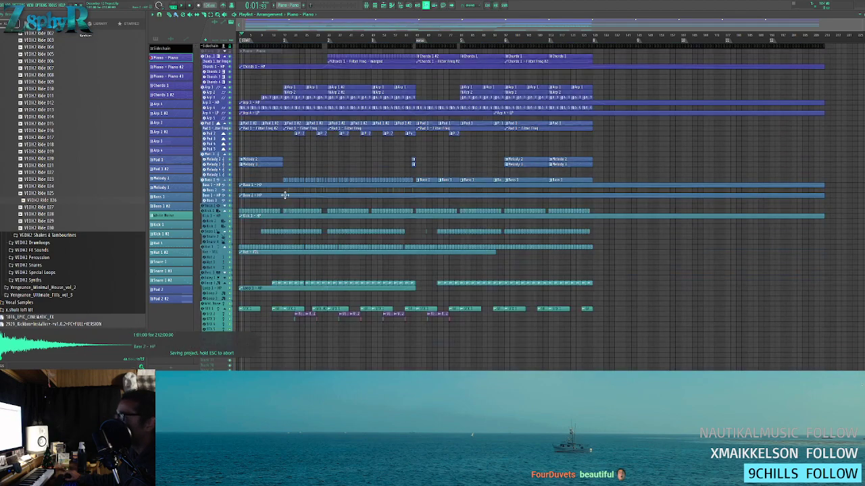
scroll(285, 193, up, 3)
scroll(422, 194, up, 3)
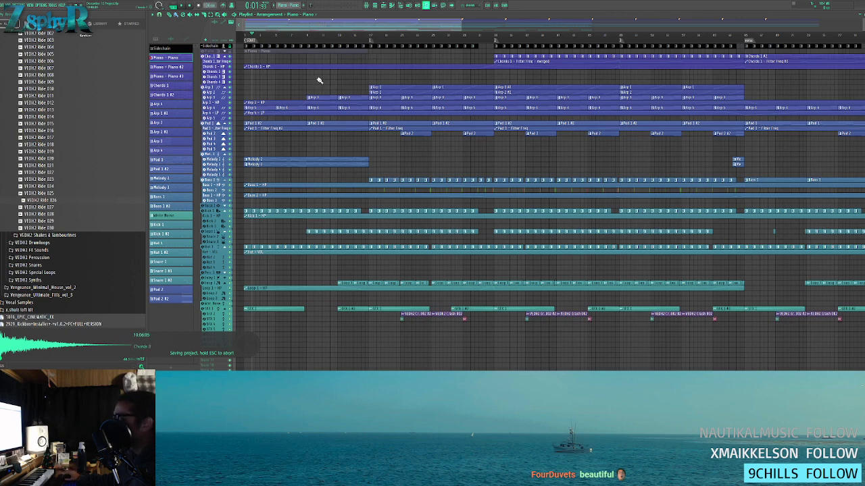
scroll(316, 83, down, 5)
scroll(349, 159, up, 4)
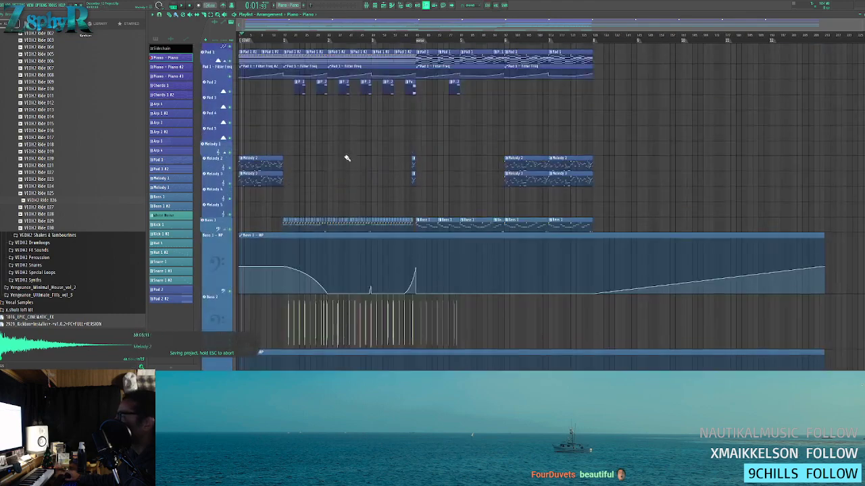
scroll(337, 156, up, 4)
scroll(259, 193, up, 4)
scroll(338, 135, up, 3)
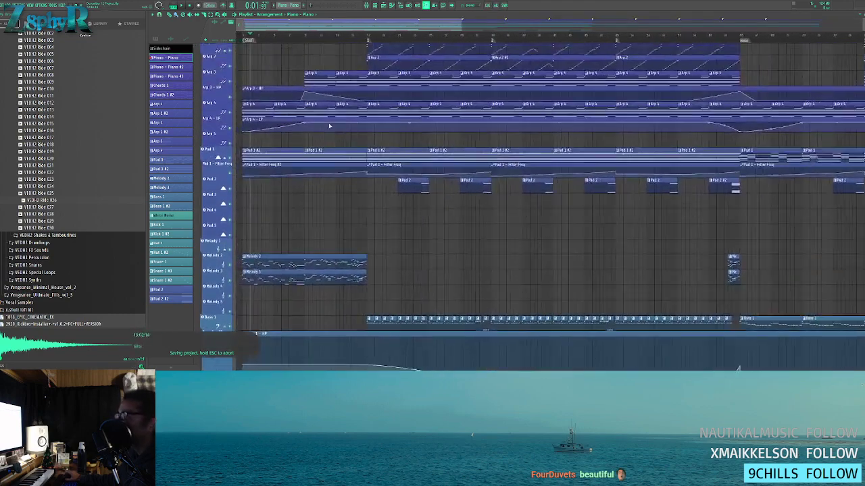
scroll(330, 126, up, 4)
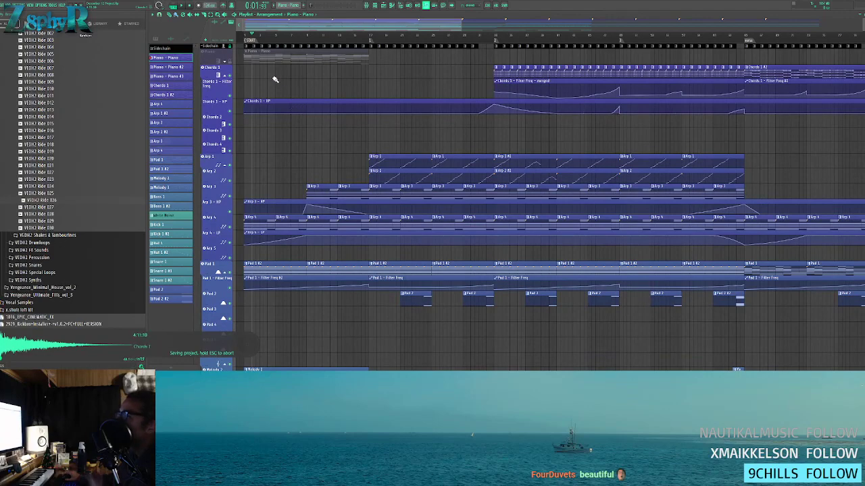
scroll(211, 62, down, 5)
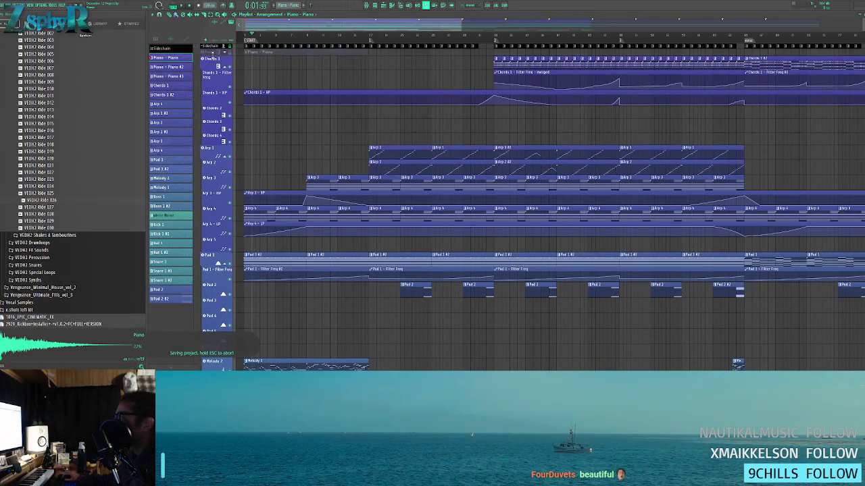
scroll(281, 167, down, 8)
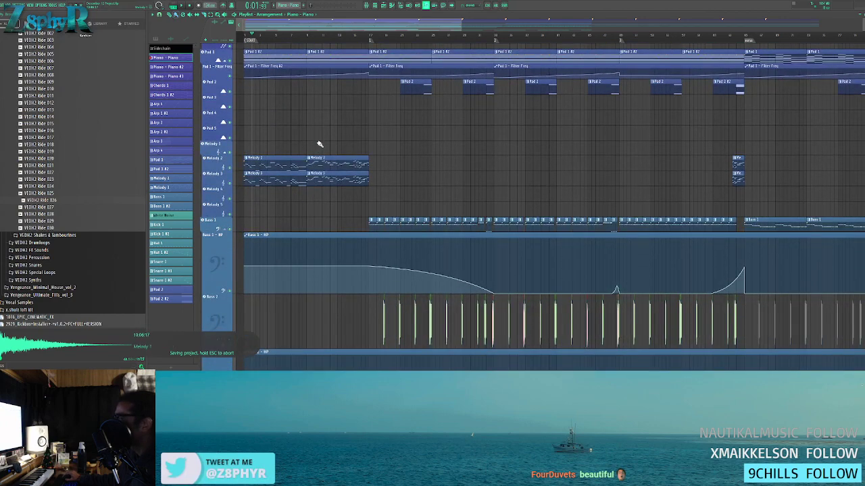
- Move the intro's Melody 2 and Melody 3 clips to bar 17 and copy the first pair back to about bar 4
drag(322, 145, 383, 186)
drag(267, 180, 393, 180)
click(352, 132)
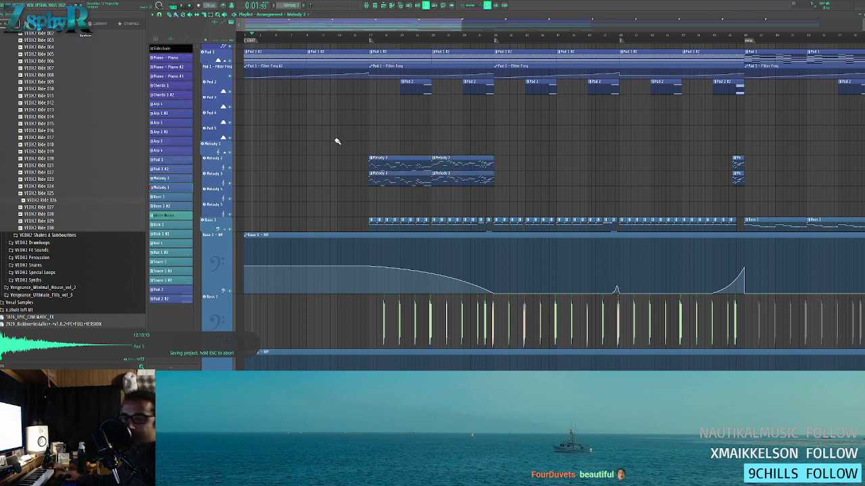
drag(408, 185, 304, 180)
key(space)
ctrl+click(302, 151)
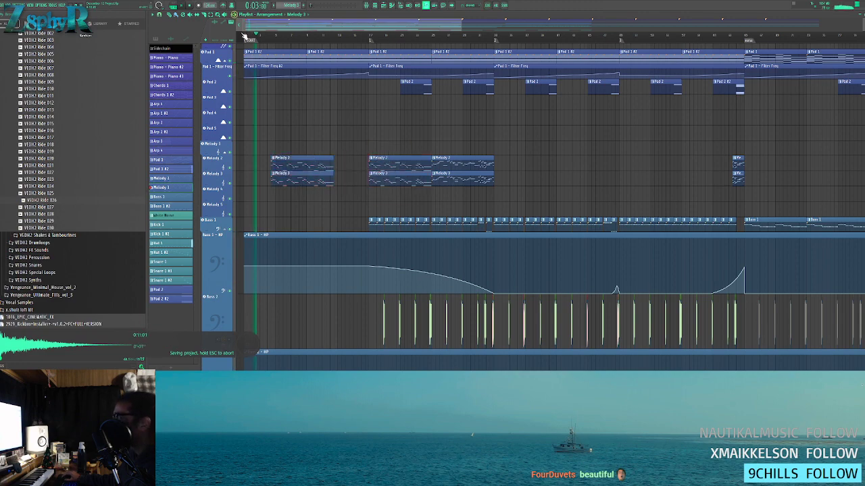
- Mute the Melody 2 and Melody 3 tracks, play the intro and unmute Melody 2
ctrl+scroll(290, 135, up, 4)
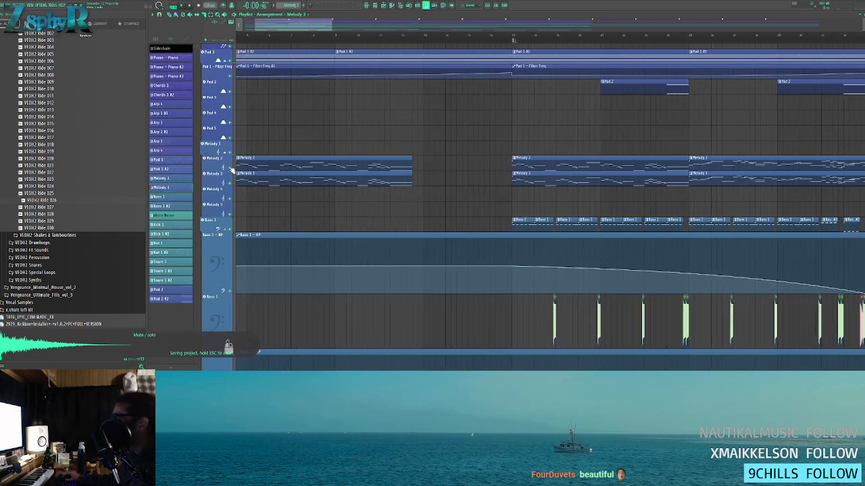
click(230, 168)
click(230, 183)
drag(408, 139, 508, 134)
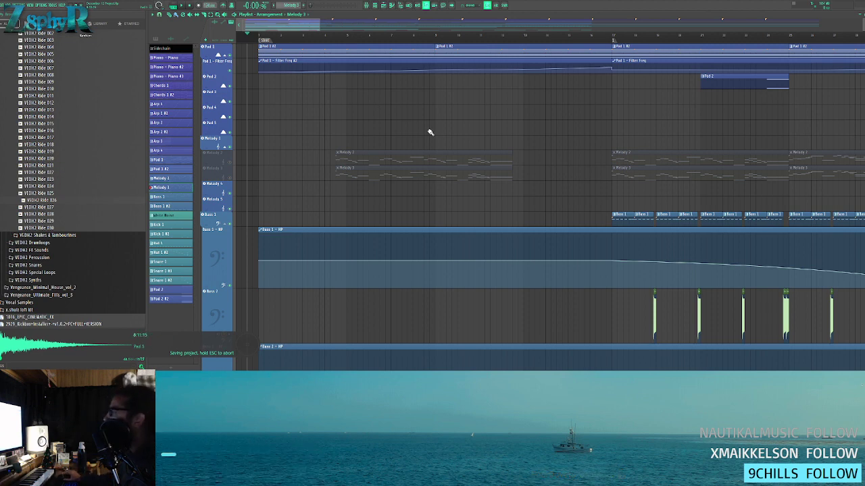
scroll(499, 145, down, 6)
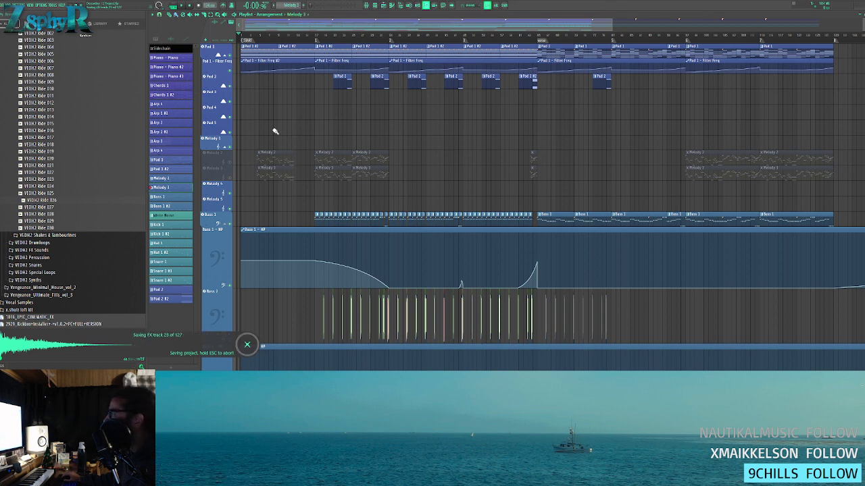
scroll(270, 145, up, 2)
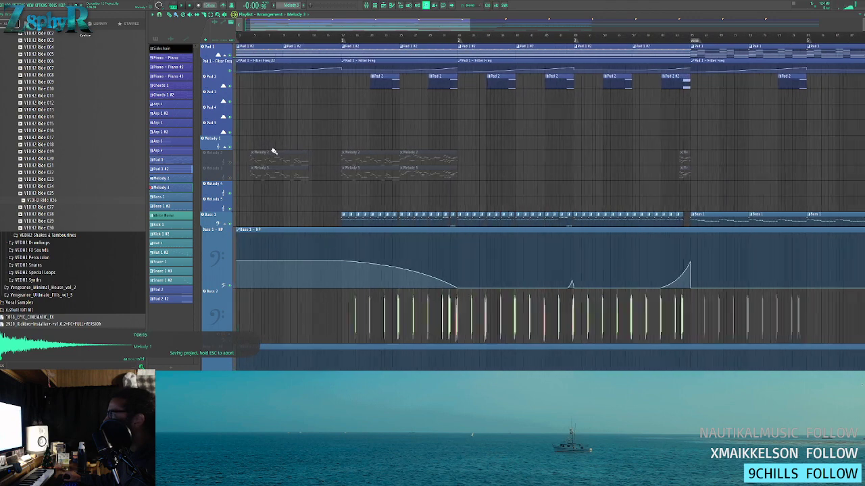
scroll(273, 152, up, 1)
click(231, 160)
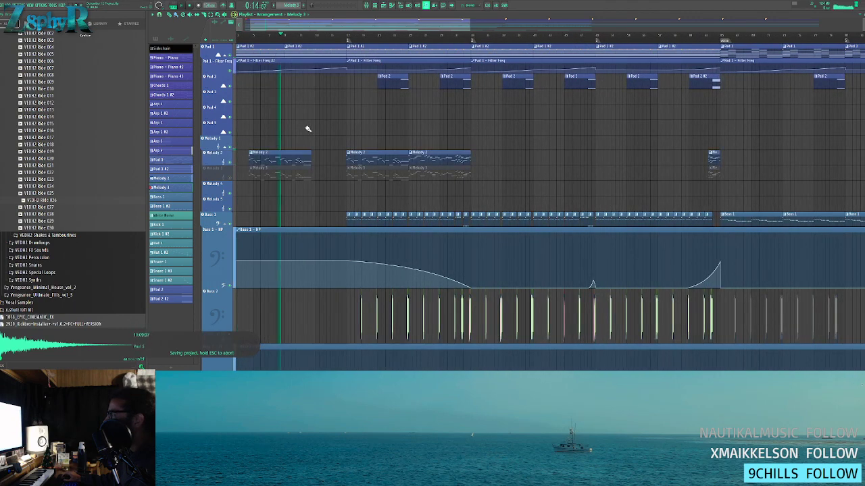
scroll(302, 122, up, 3)
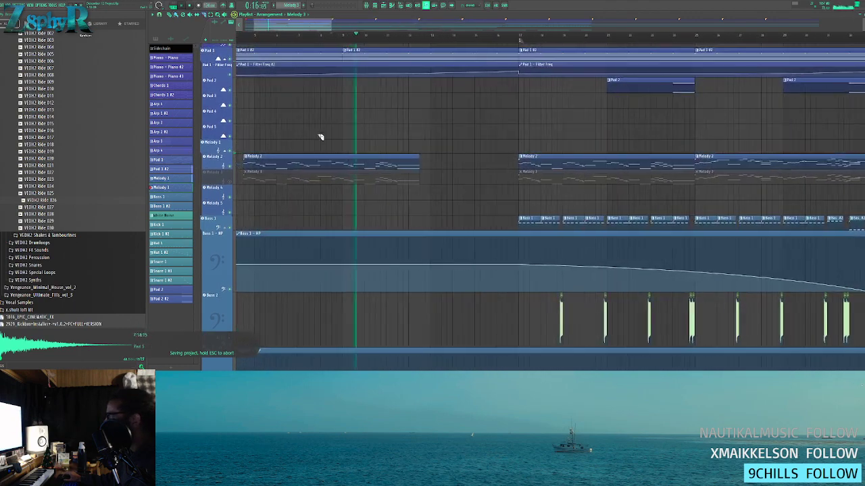
- Move the copied Melody 2 and Melody 3 clips to bar 5 and slice them into one-bar pieces
drag(274, 139, 331, 203)
key(space)
drag(290, 180, 301, 178)
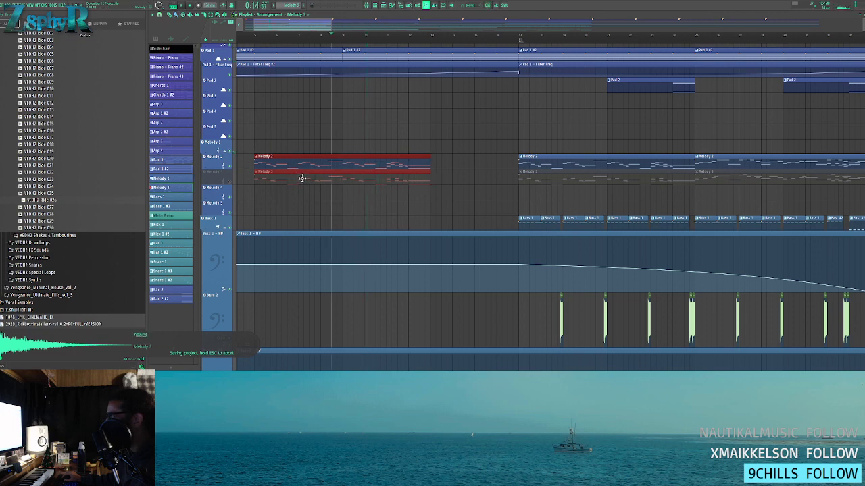
drag(276, 143, 280, 192)
drag(299, 132, 302, 196)
drag(322, 132, 324, 193)
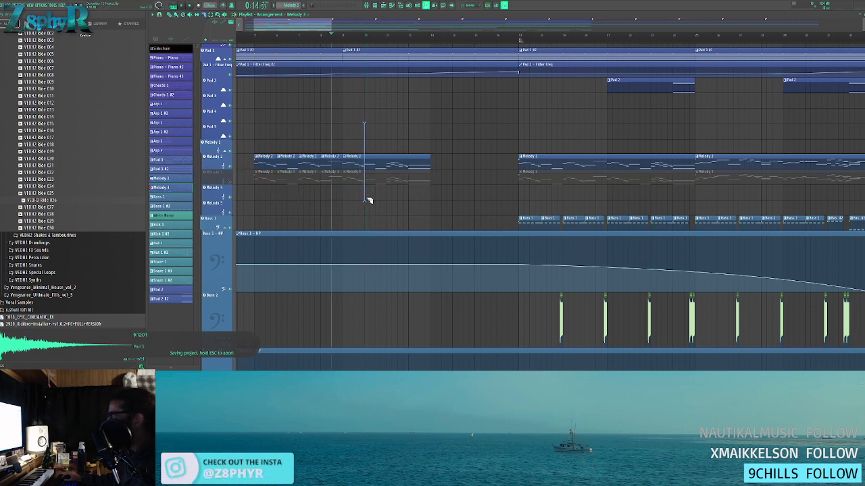
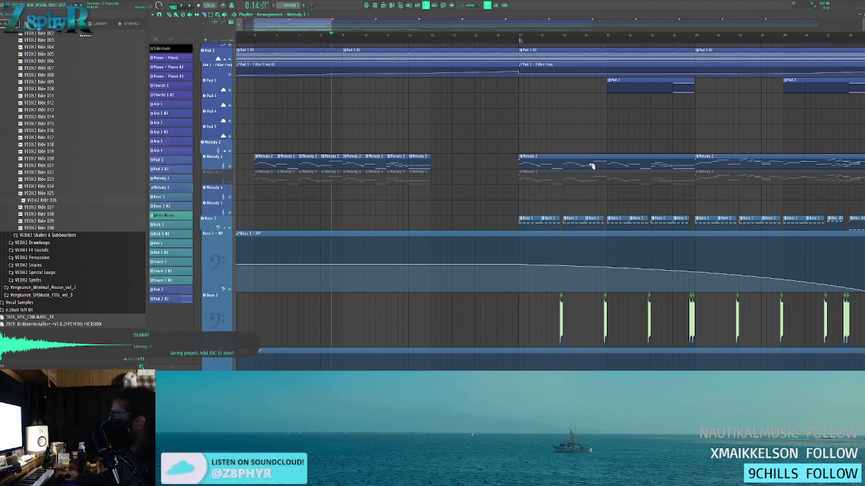
- Play the intro from about bar 4 and mute the sliced melody pieces except those at bars 5 and 7
scroll(483, 133, down, 6)
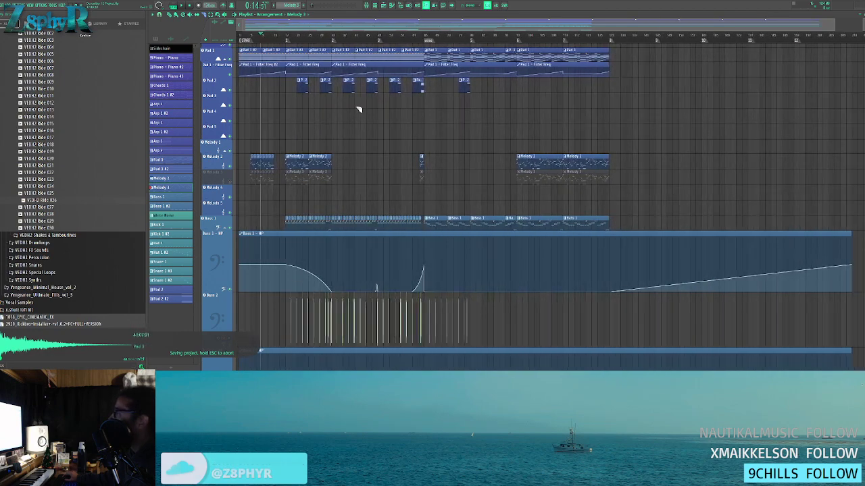
scroll(290, 162, up, 5)
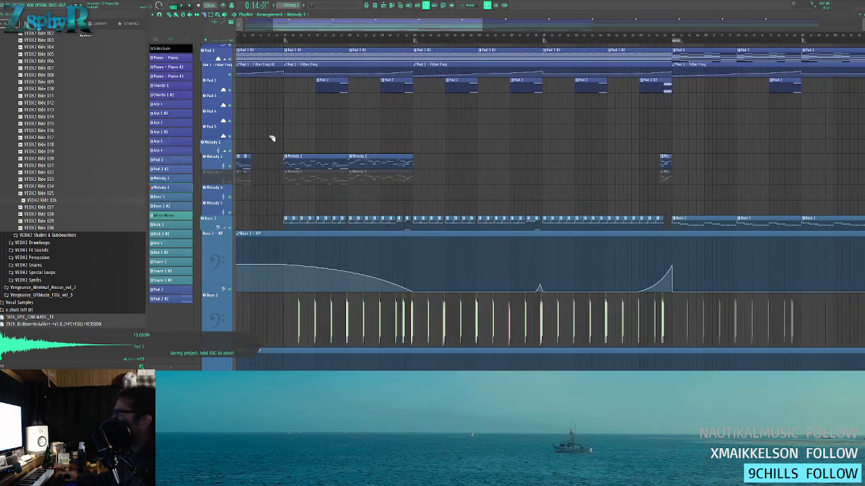
drag(515, 163, 606, 194)
click(268, 36)
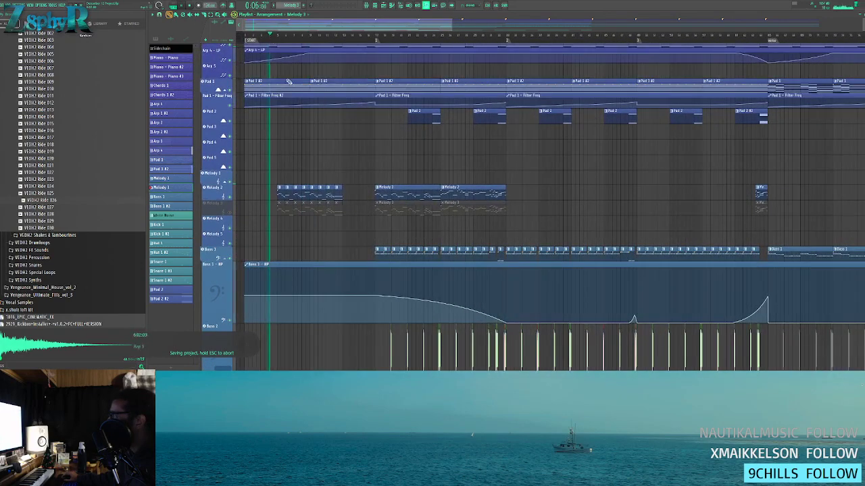
scroll(295, 164, up, 4)
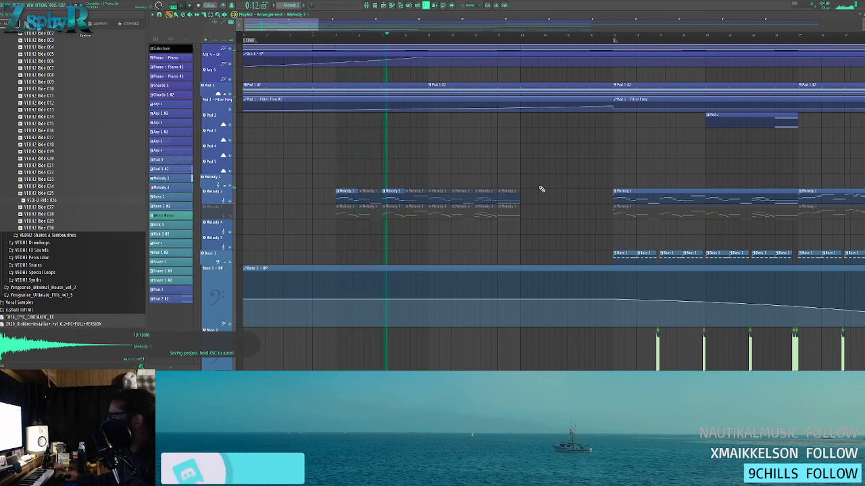
- Try shifting the sliced melody pieces from bar 7 onward two bars later, to bar 9
drag(544, 190, 385, 233)
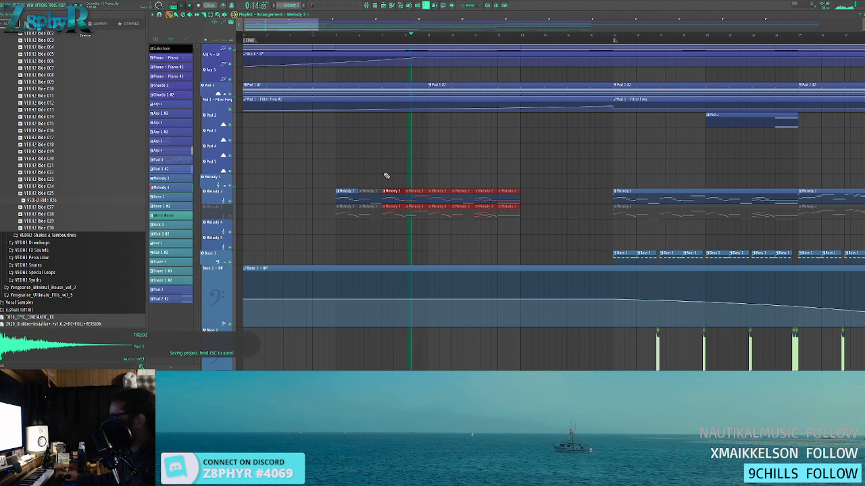
drag(392, 195, 440, 194)
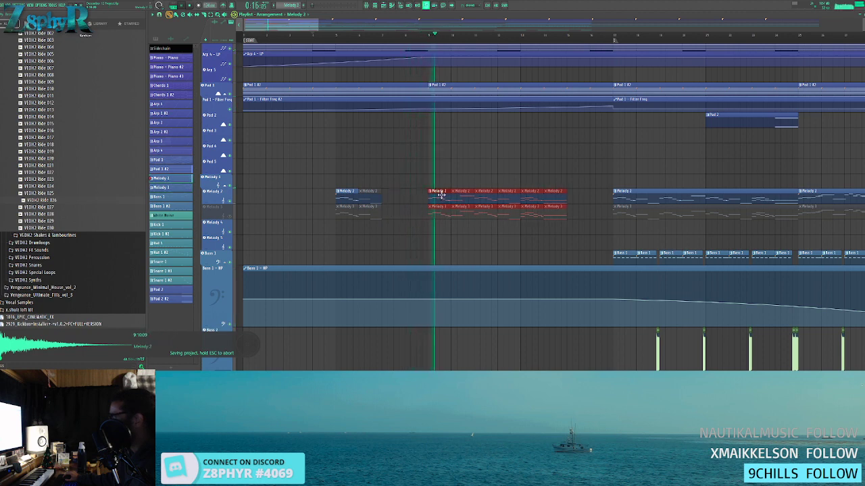
ctrl+click(459, 178)
drag(571, 194, 383, 211)
ctrl+click(564, 189)
- Slice the Melody 2 and Melody 3 clips between bars 17 and 33 to separate one-bar pieces every four bars
scroll(557, 188, down, 3)
mouse_move(461, 173)
mouse_down()
mouse_move(461, 226)
mouse_move(469, 229)
mouse_move(461, 228)
mouse_move(489, 218)
mouse_move(493, 225)
mouse_up()
drag(498, 175, 506, 224)
drag(554, 175, 557, 219)
mouse_move(589, 174)
mouse_down()
mouse_move(596, 216)
mouse_move(598, 198)
mouse_up()
- Delete the longer melody pieces after bar 17, keeping only the one-bar pieces at bars 17, 21, 25 and 29
right_click(574, 212)
right_click(620, 210)
right_click(472, 210)
right_click(523, 199)
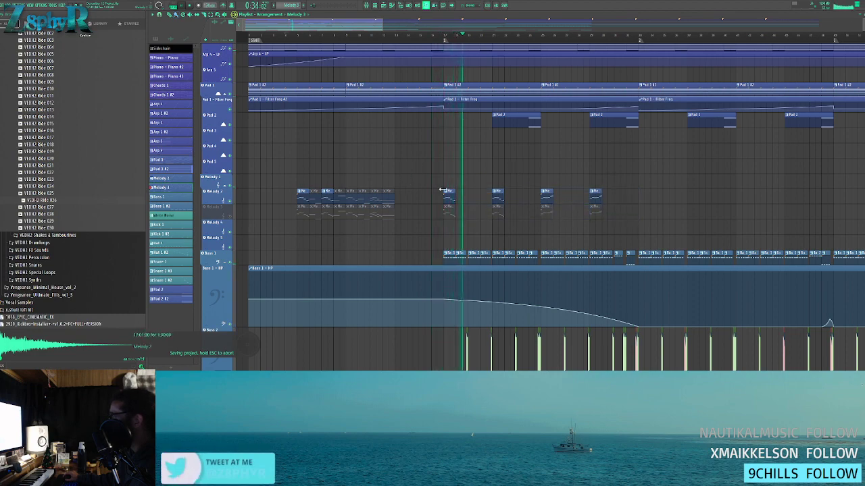
- Cut the bar 17 Melody 3 piece short, keep only the later part of the Melody 2 piece, and audition from bar 17
scroll(442, 190, up, 5)
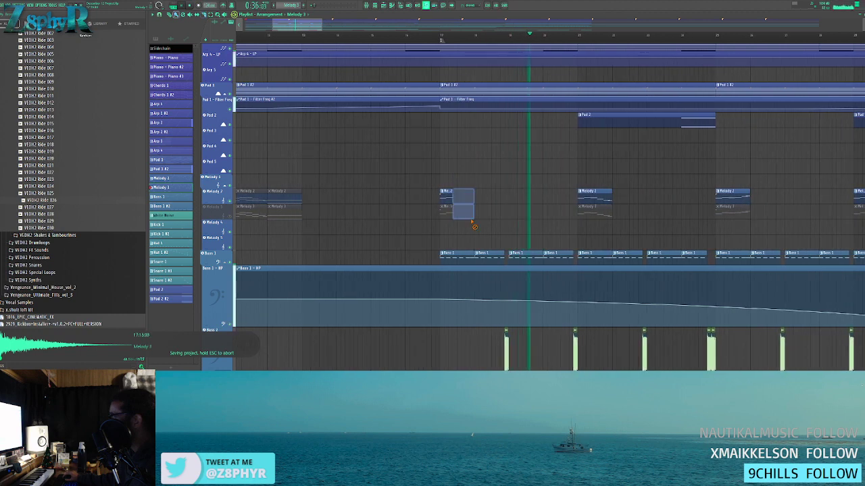
click(424, 38)
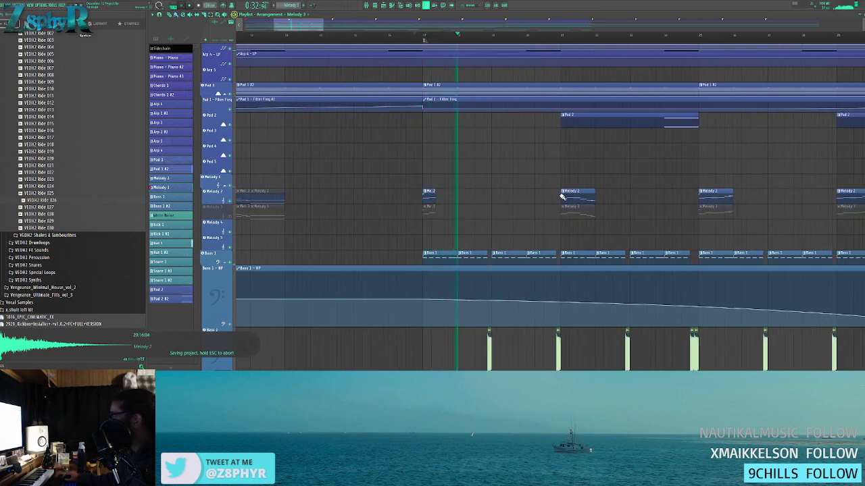
mouse_move(438, 190)
mouse_down()
mouse_move(380, 193)
mouse_move(446, 184)
mouse_up()
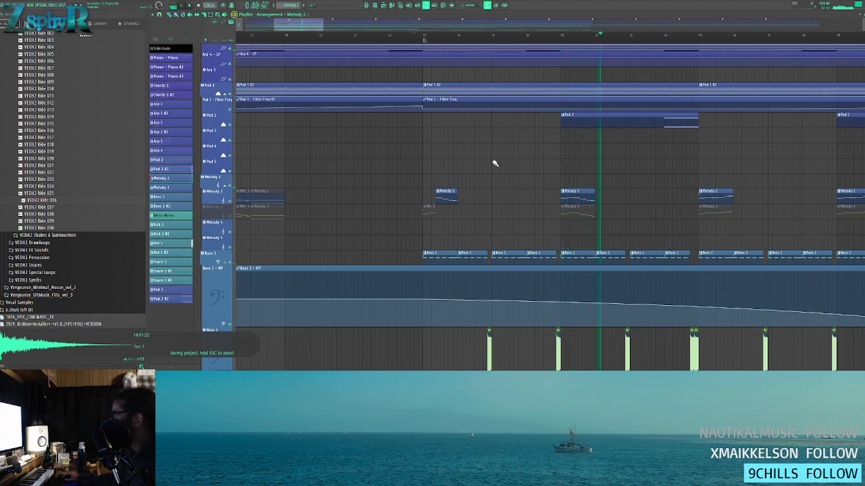
click(411, 36)
drag(484, 167, 479, 183)
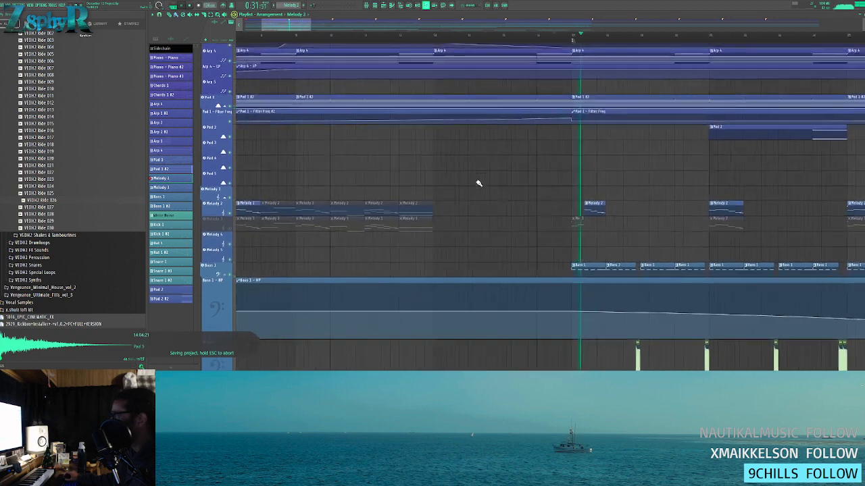
- Stop playback and move the 16-bar Melody 2 clip from bar 97 towards the intro
drag(633, 208, 523, 189)
scroll(739, 190, down, 2)
scroll(740, 189, down, 3)
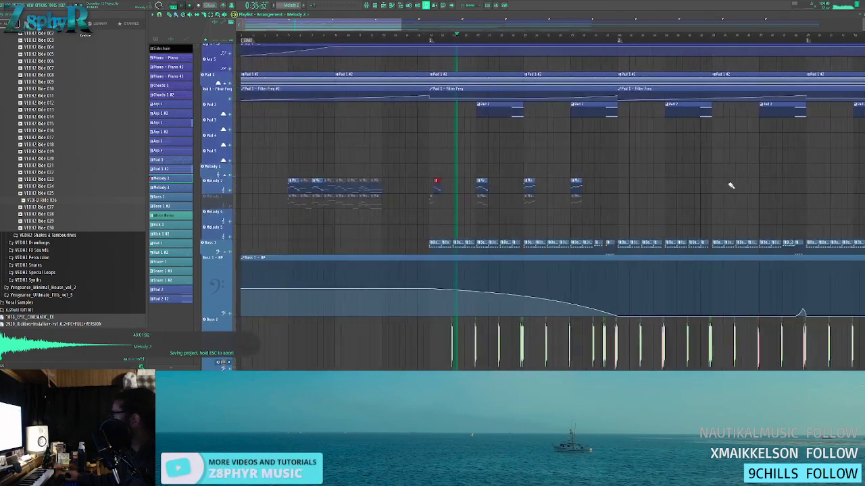
drag(713, 193, 412, 183)
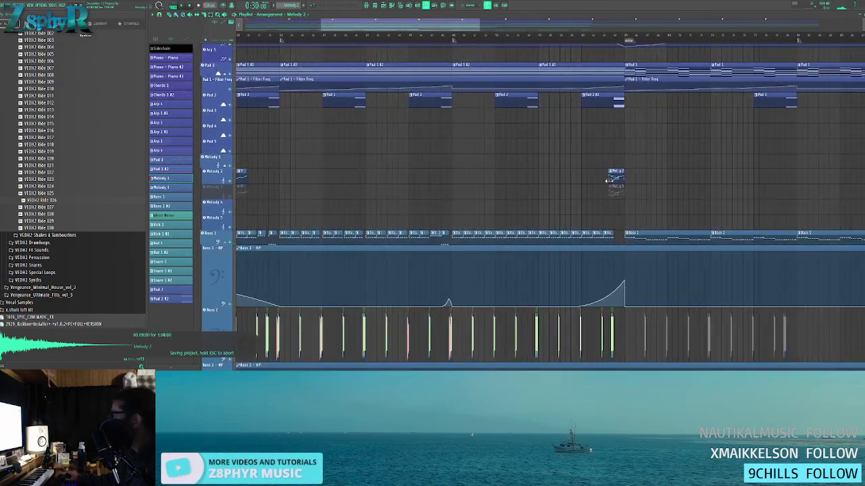
key(space)
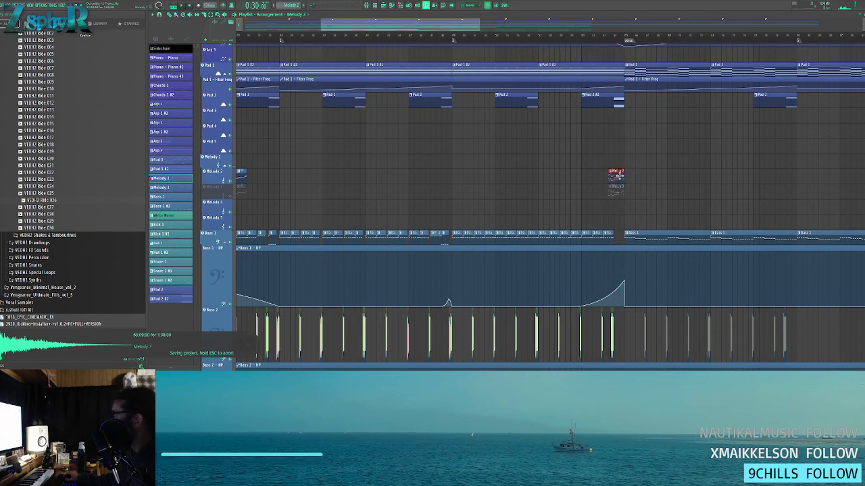
key(space)
key(ctrl+s)
scroll(367, 158, right, 1)
scroll(600, 174, down, 4)
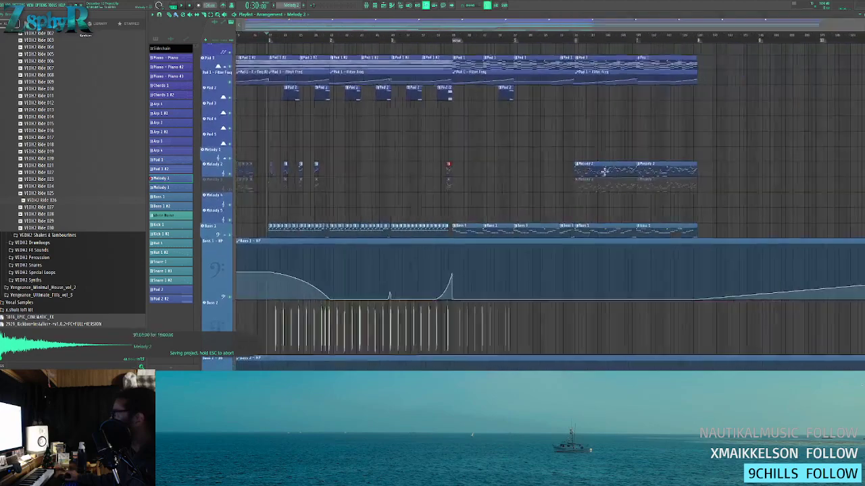
drag(566, 178, 546, 162)
ctrl+click(529, 168)
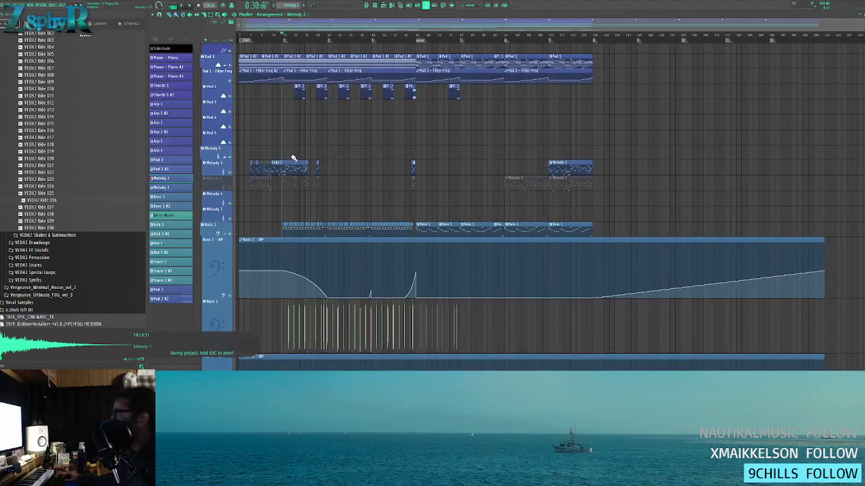
- Clear the sliced Melody 2 pieces from the intro and after bar 17, and place the 16-bar clip at bar 1
scroll(291, 158, up, 1)
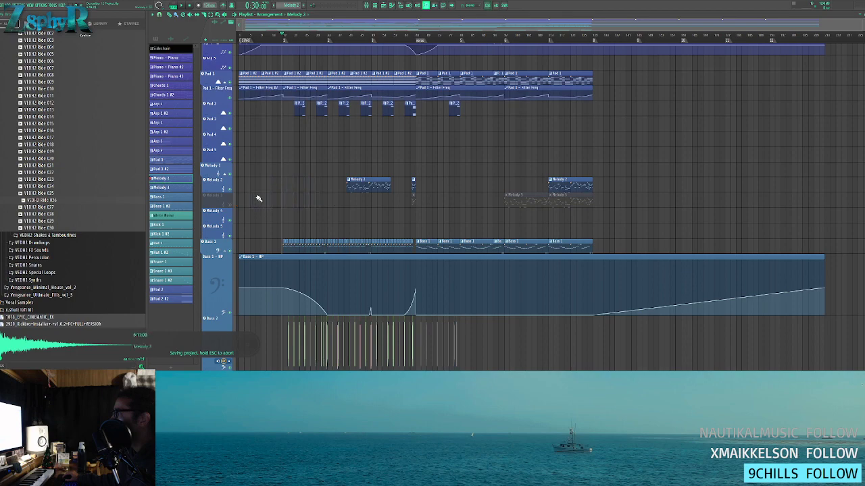
drag(374, 194, 281, 187)
scroll(277, 174, up, 5)
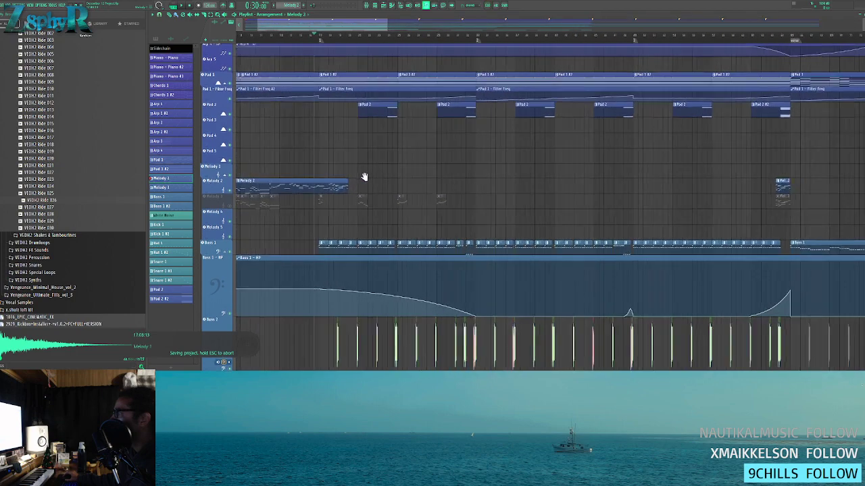
drag(401, 196, 453, 172)
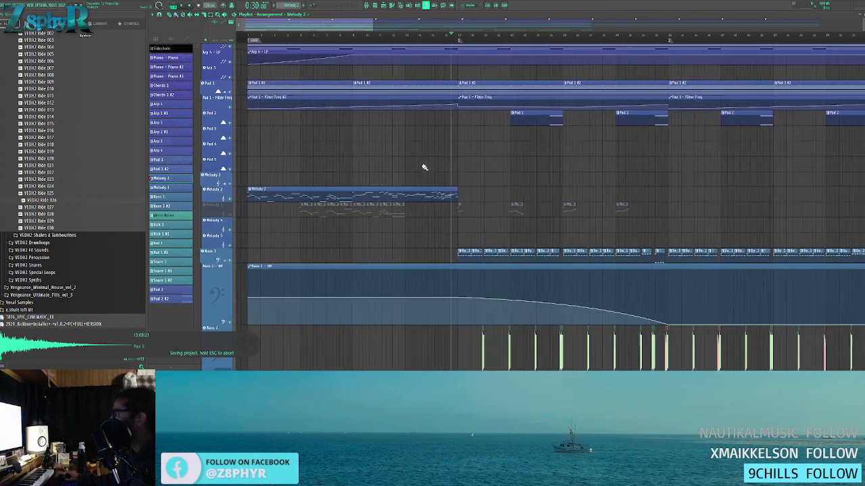
- Slice the intro's Melody 2 clip and delete everything except the two-bar pieces at bars 7 and 15
right_click(385, 189)
click(360, 192)
key(e)
right_click(366, 190)
right_click(326, 188)
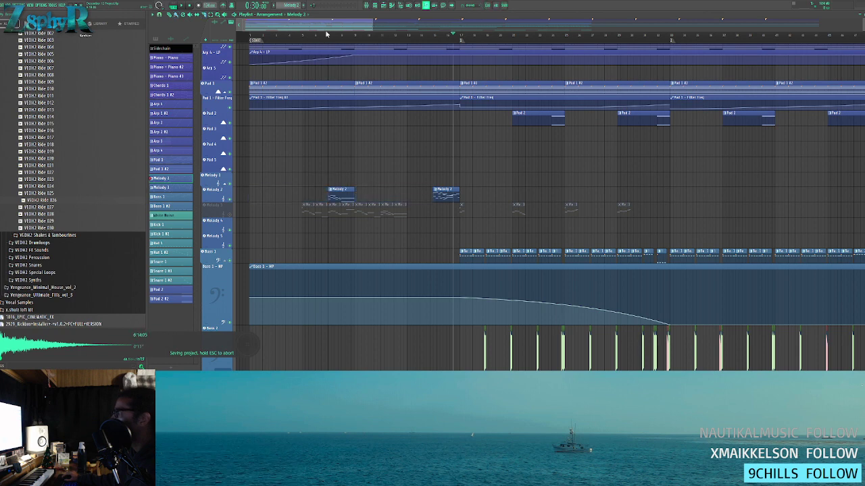
- Audition the intro around the Melody 2 piece at bar 7 and inspect its notes in the piano roll
click(327, 34)
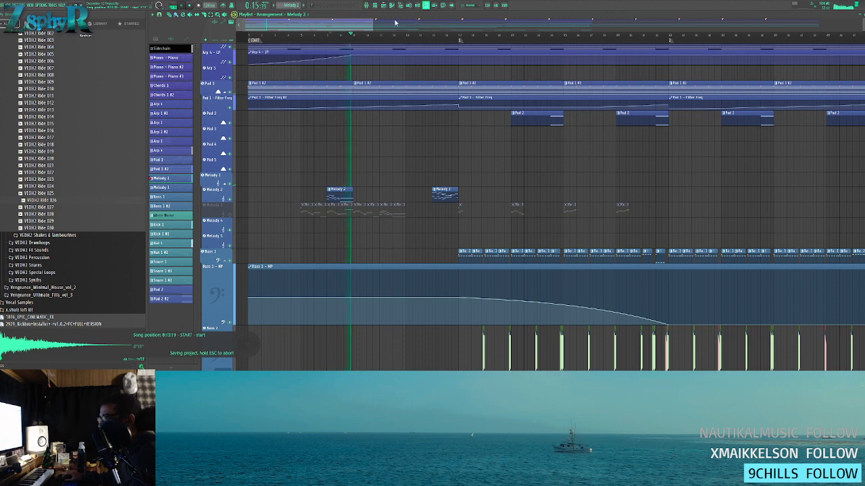
click(315, 34)
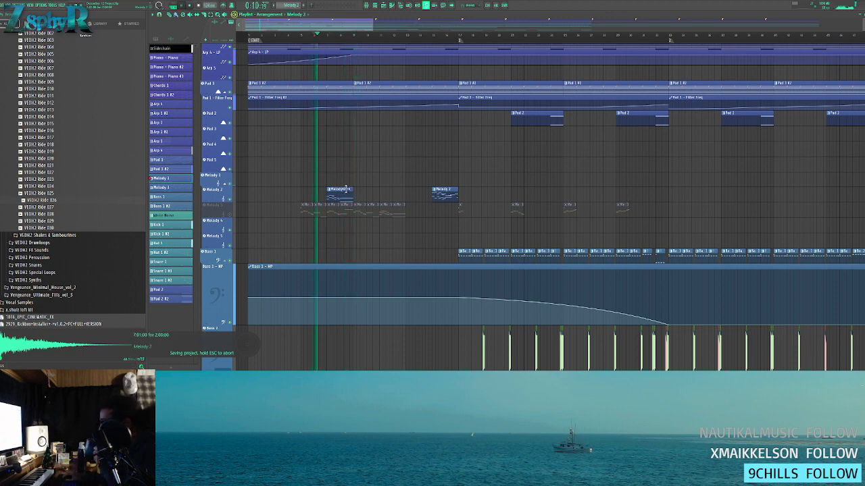
drag(348, 195, 358, 192)
double_click(355, 192)
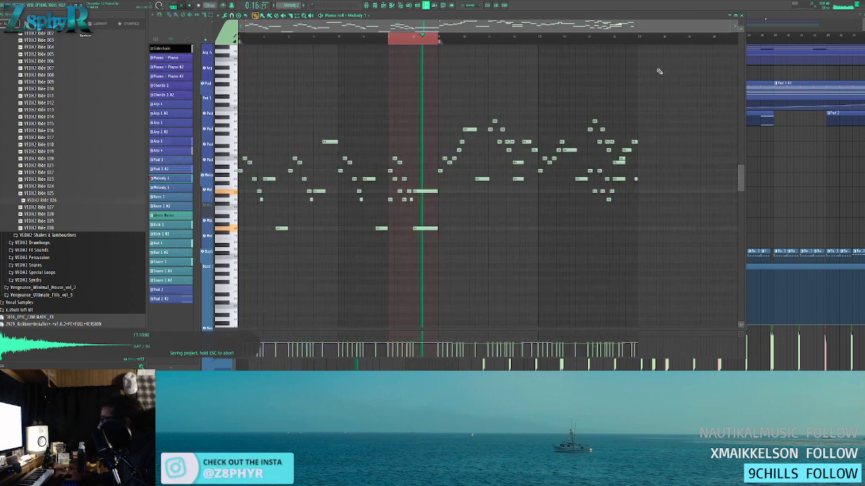
click(744, 15)
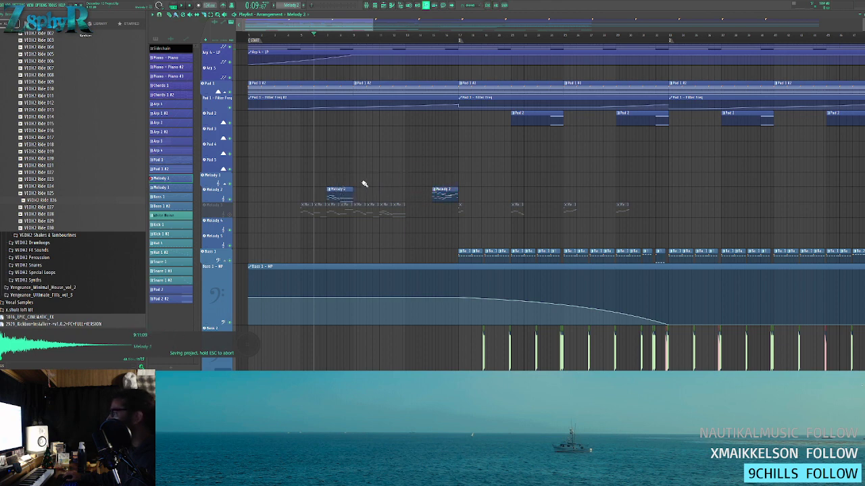
- Copy the two-bar Melody 2 piece from bar 7 to bar 0 and audition it from the start
click(243, 39)
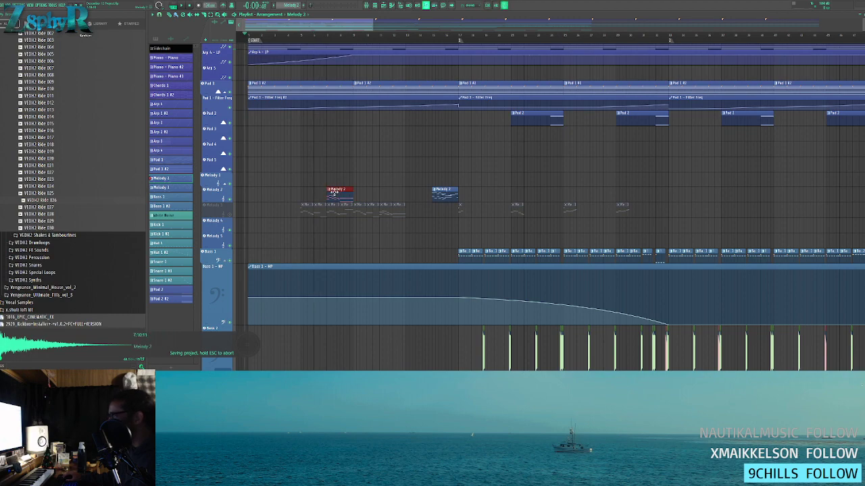
key(space)
scroll(247, 173, up, 5)
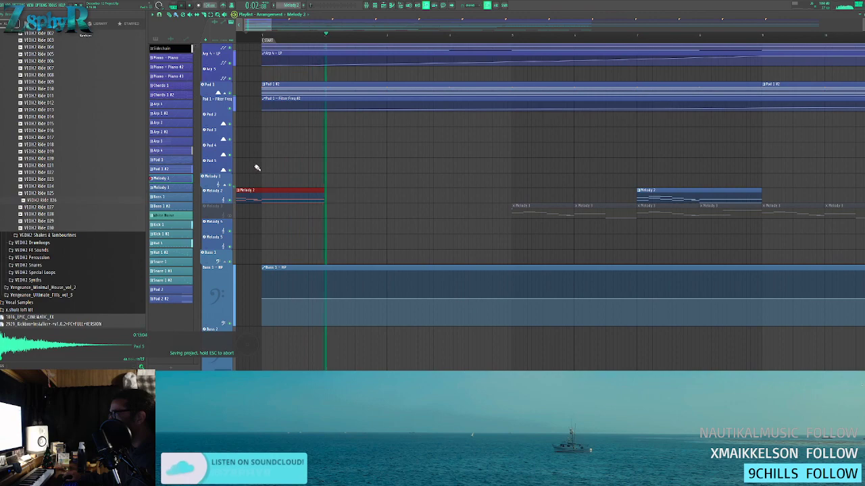
key(space)
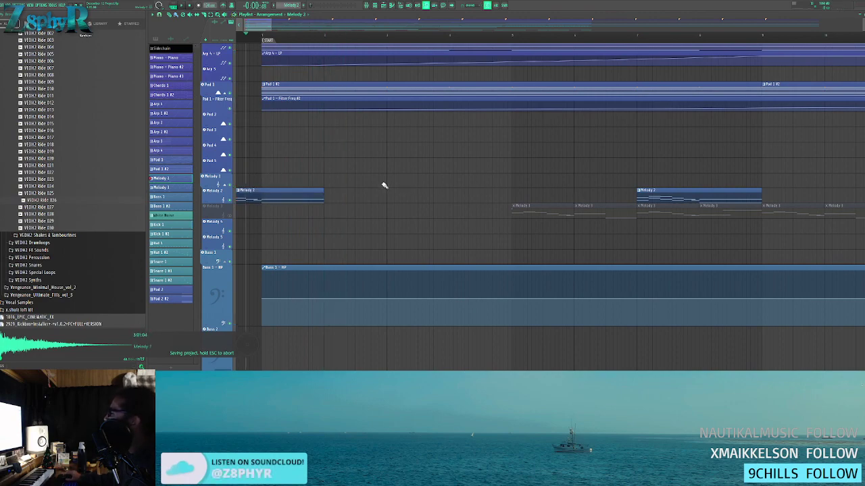
- Copy the 16-bar Melody 3 clip from bar 97 to bar 0, replacing the sliced Melody 3 pieces in the intro
scroll(383, 185, down, 6)
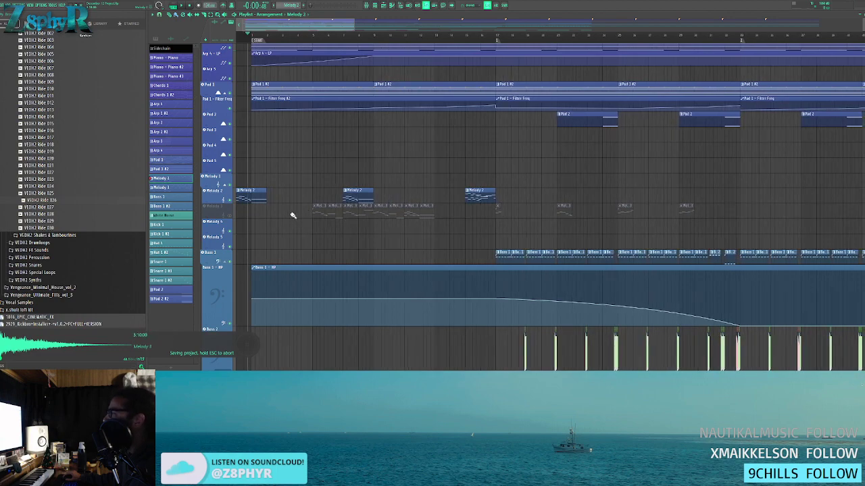
scroll(547, 214, down, 4)
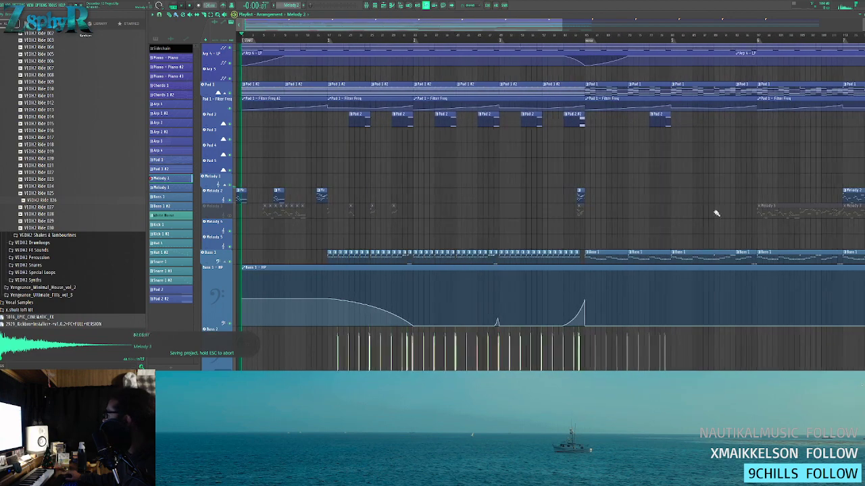
drag(761, 210, 516, 202)
ctrl+click(683, 209)
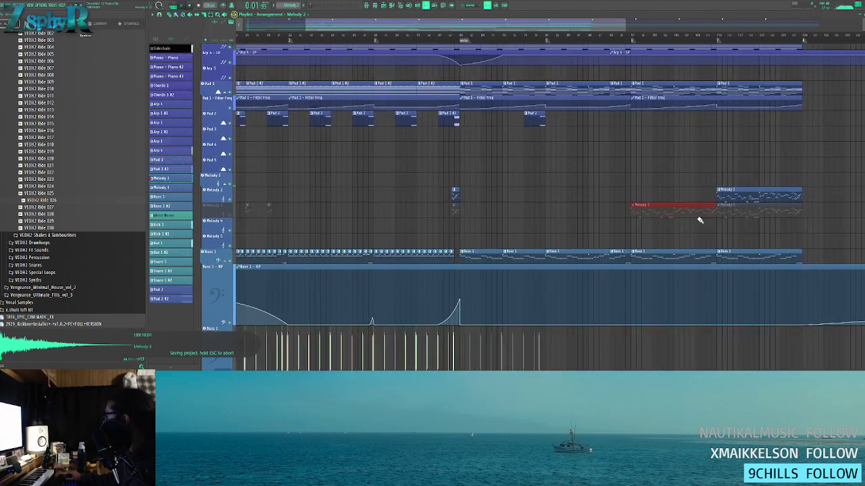
drag(742, 207, 260, 212)
drag(270, 214, 541, 230)
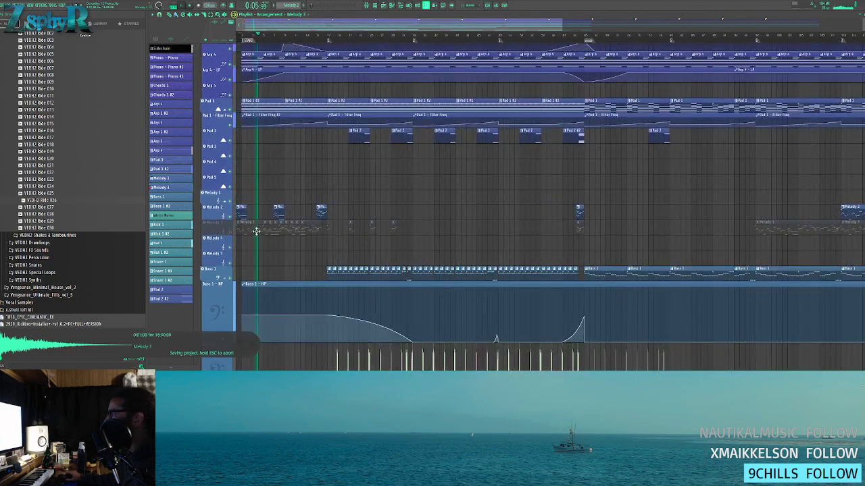
scroll(273, 238, up, 4)
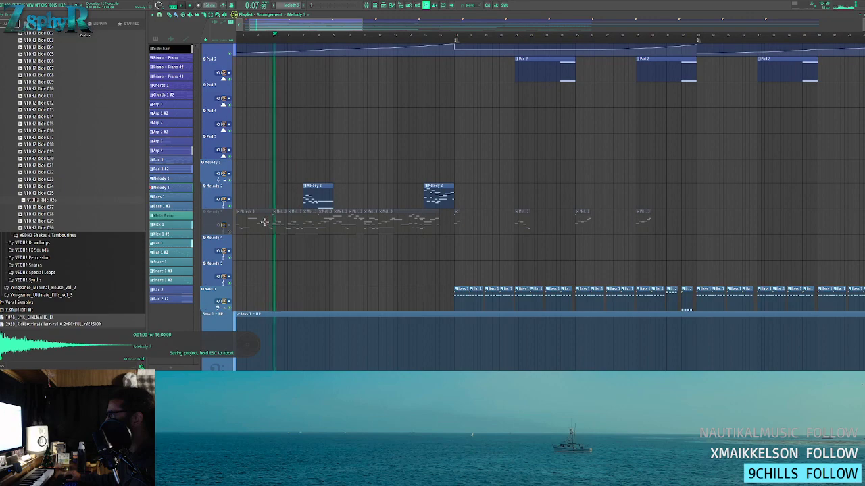
drag(265, 222, 265, 247)
drag(281, 218, 529, 218)
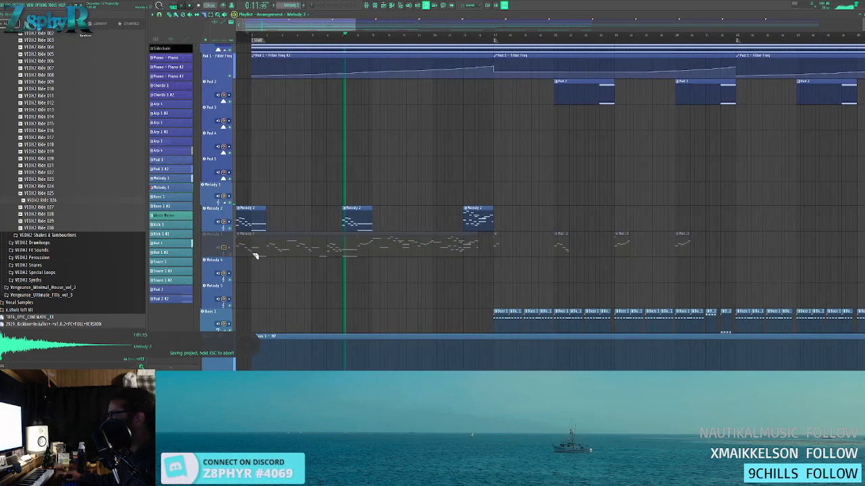
- Slice the intro's Melody 3 clip and delete everything except the two-bar piece at bar 0
drag(358, 254, 356, 253)
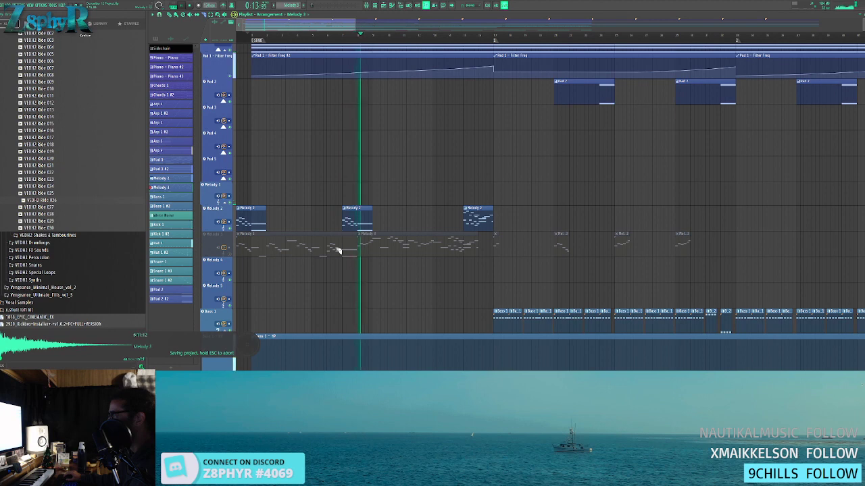
click(328, 254)
right_click(318, 251)
right_click(366, 251)
drag(344, 250, 253, 245)
ctrl+click(295, 253)
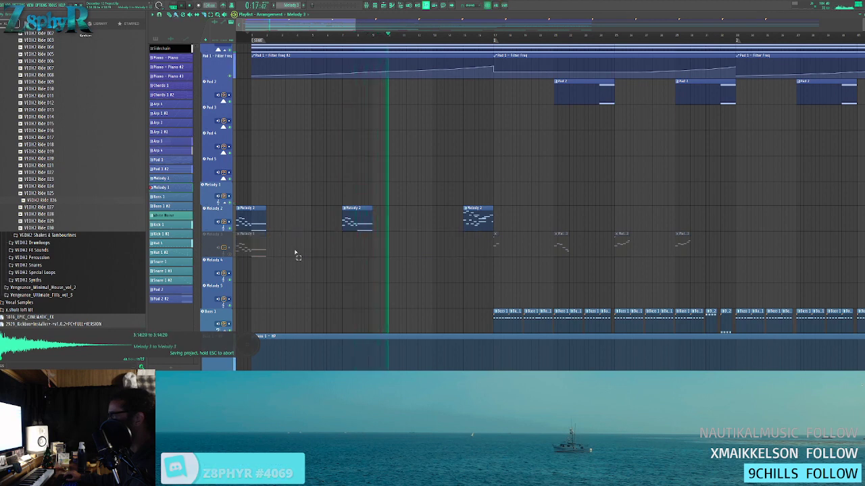
- Unmute the Melody 3 track and play the arrangement from the start
click(230, 255)
drag(277, 224, 245, 248)
key(ctrl+d)
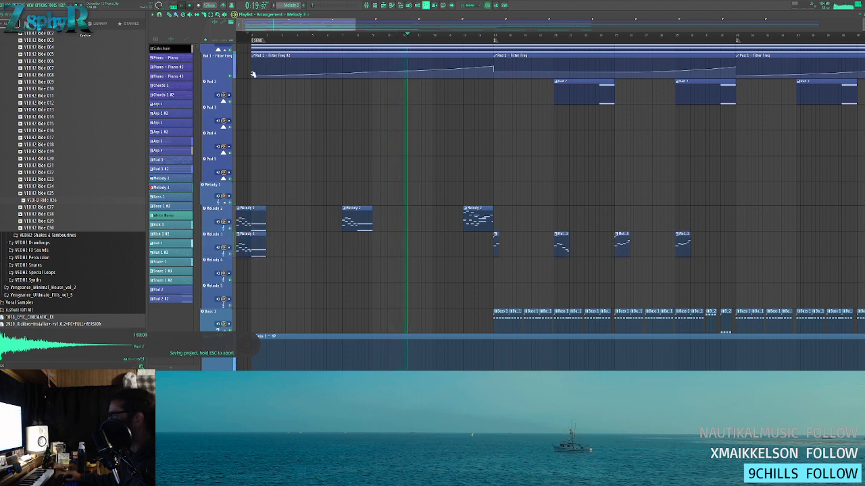
drag(249, 35, 237, 36)
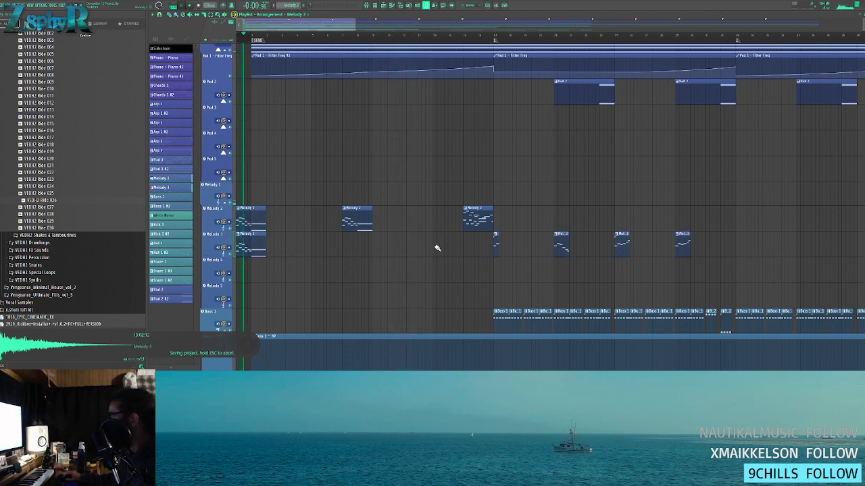
- Make the Melody 2 piece at bar 0 unique and check its notes in the piano roll
click(238, 208)
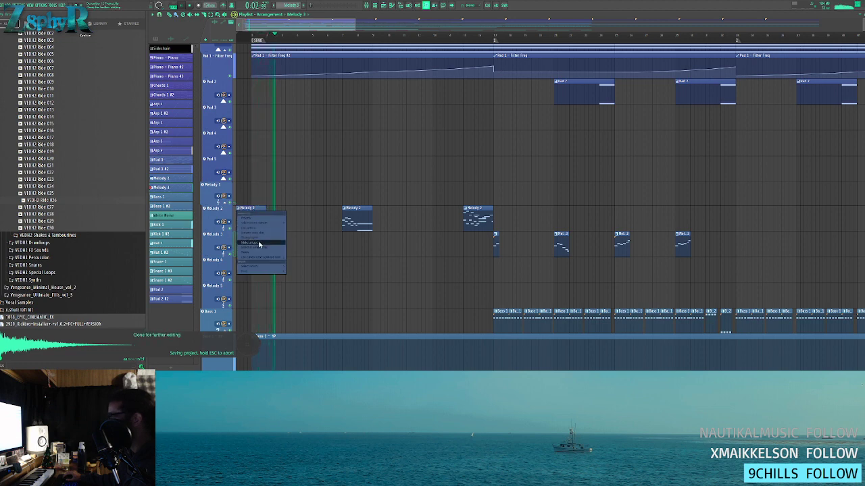
click(261, 243)
double_click(258, 221)
drag(309, 220, 334, 256)
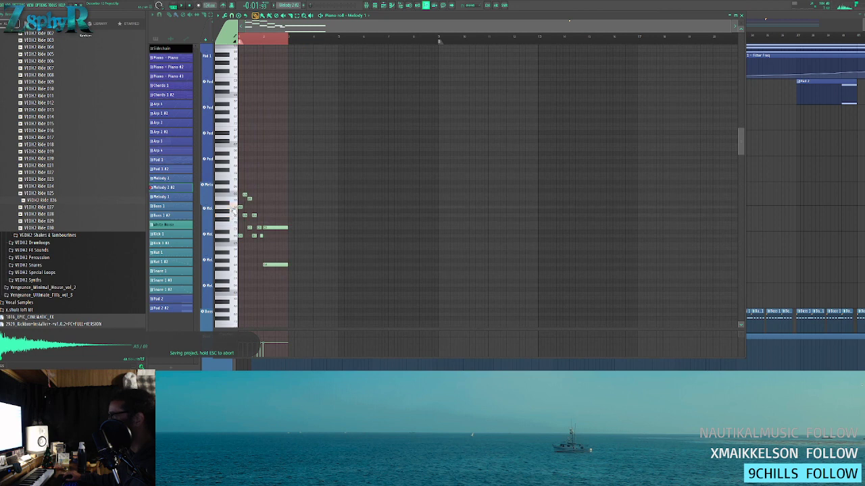
drag(285, 264, 279, 253)
key(Escape)
- Delete the Melody 3 piece at bar 0 and trim the start of the Melody 2 #2 piece to bar 1
key(space)
right_click(267, 245)
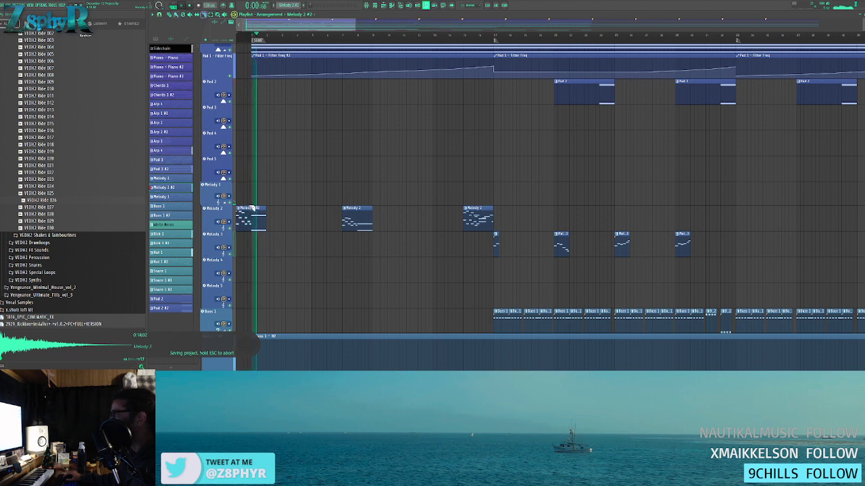
drag(238, 214, 254, 214)
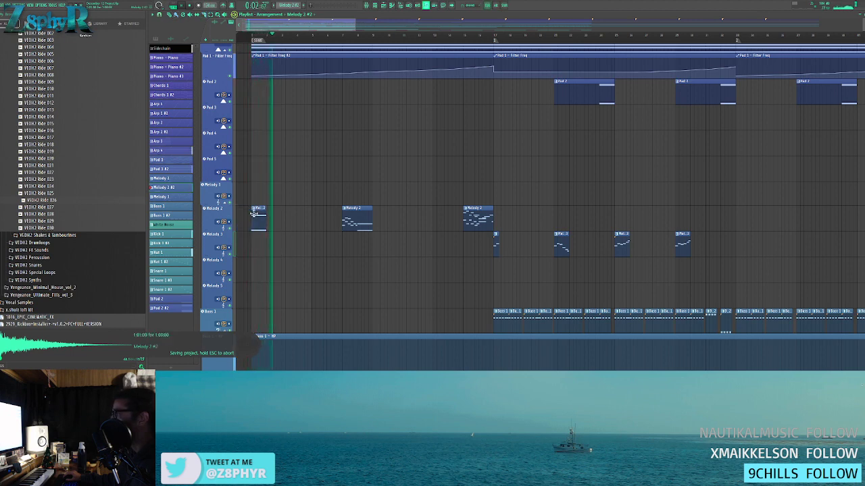
- Open the Melody 2 #2 piece in the piano roll and bring up the EQ on the Melody 1 mixer track
double_click(254, 213)
key(F9)
key(Left)
key(Left)
key(Right)
click(593, 132)
click(594, 132)
key(ctrl+s)
click(588, 134)
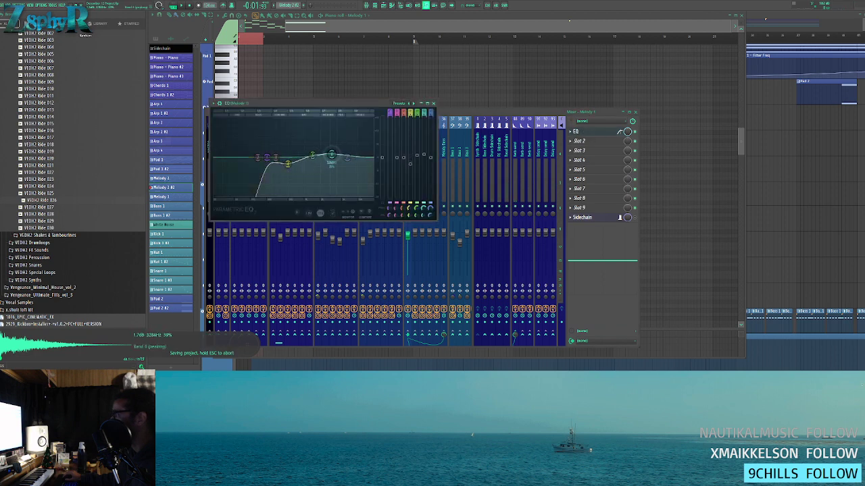
- Flatten the low-mid dip in the Melody 1 EQ curve and play the arrangement
drag(287, 164, 283, 158)
drag(267, 157, 264, 158)
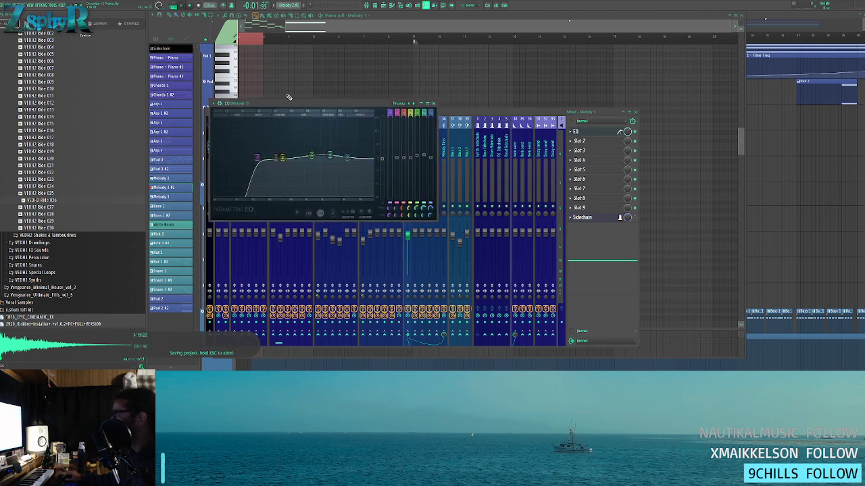
drag(331, 154, 296, 160)
key(space)
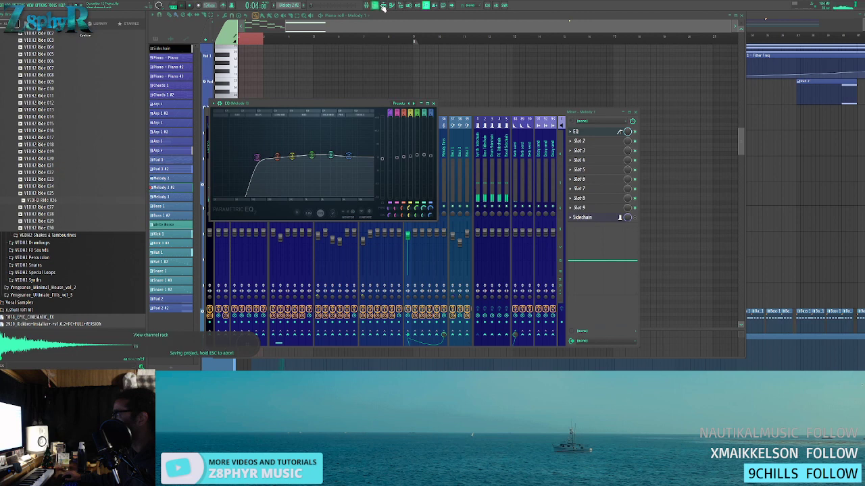
- Open the Melody 1 channel's Xpand!2 synth and check its release setting
click(382, 6)
click(377, 5)
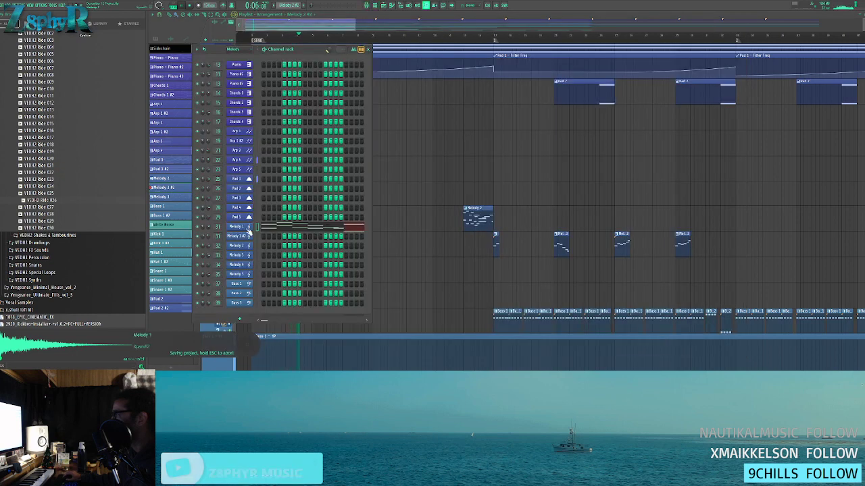
click(249, 227)
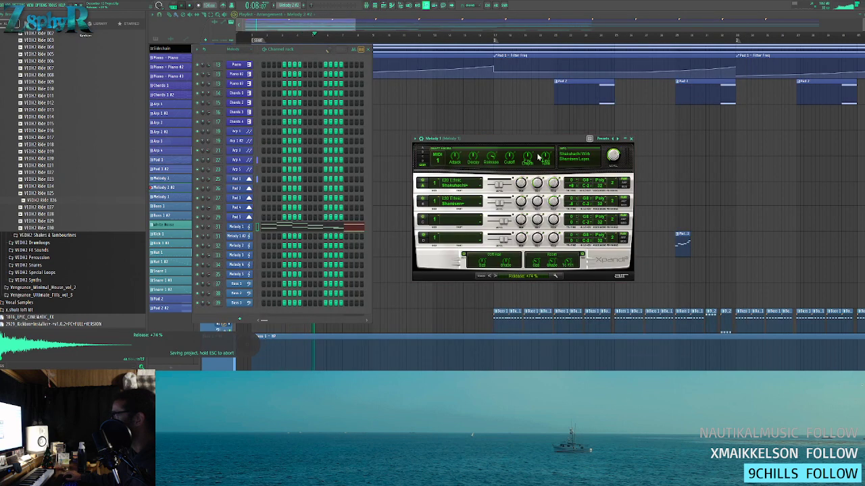
- Add Fruity Reverb 2 to the second effect slot of the Melody 1 mixer track and close the open windows
double_click(217, 228)
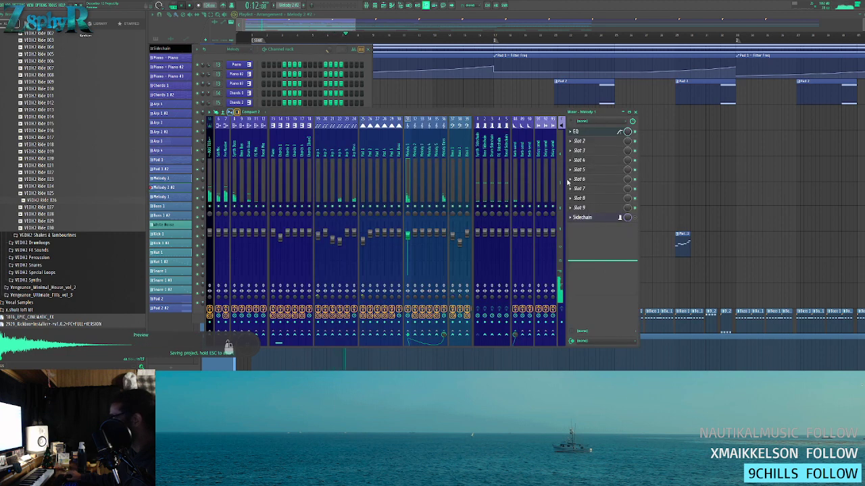
click(580, 142)
mouse_move(653, 166)
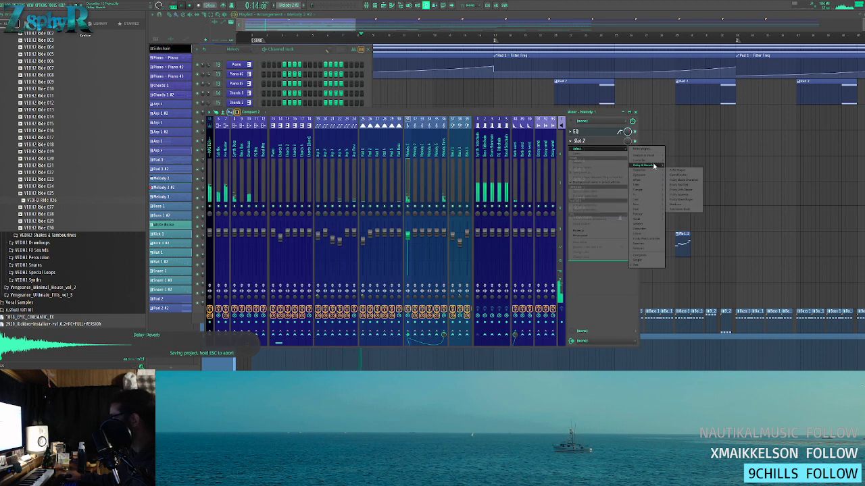
click(670, 190)
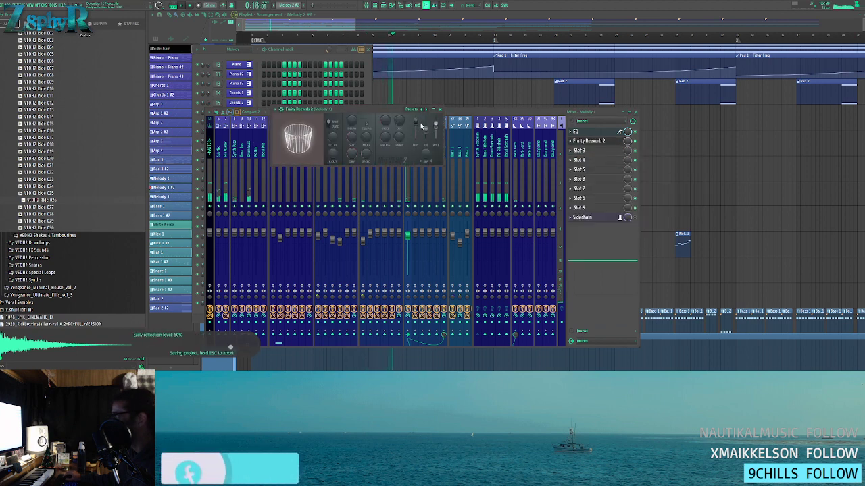
key(F12)
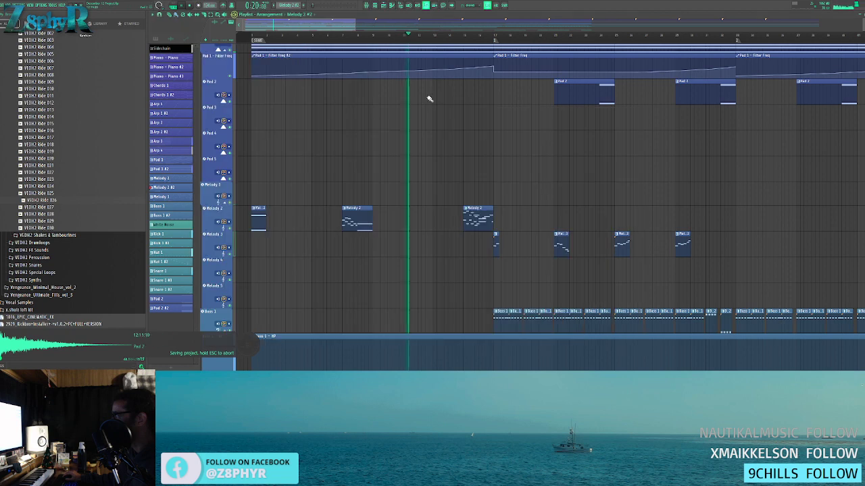
- Delete the Melody 2 piece at bar 7, copy the opening Melody 2 #2 piece to bar 9, and restart playback
key(space)
right_click(350, 209)
drag(292, 209, 262, 229)
drag(261, 224, 380, 223)
ctrl+click(324, 40)
scroll(320, 145, down, 2)
key(space)
- Bring up Fruity Reverb 2 on the Melody 1 mixer track and set the track's volume to 90% (-2.4 dB)
click(375, 7)
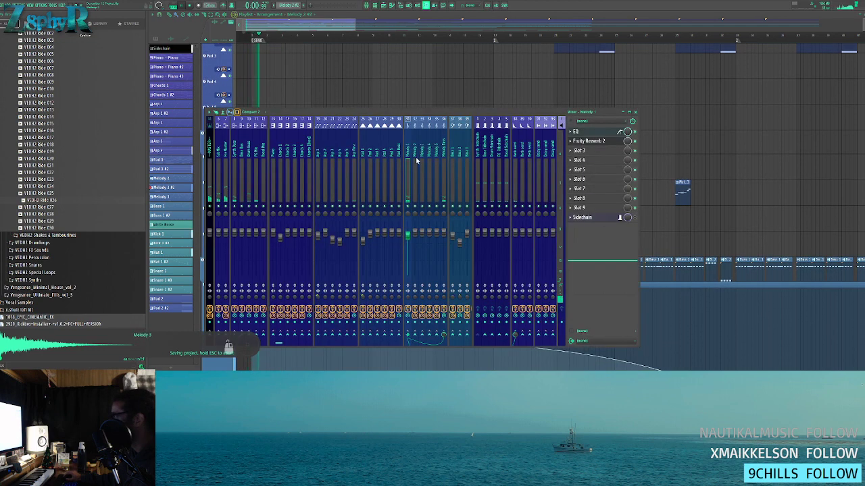
click(589, 142)
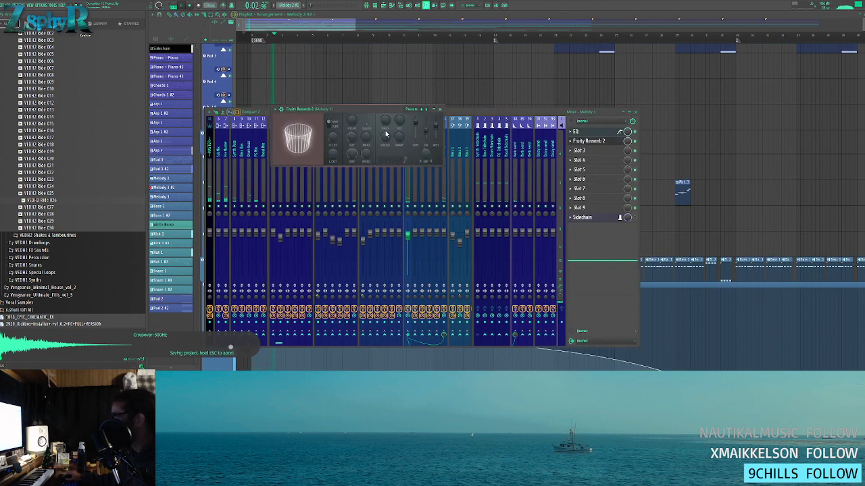
drag(409, 237, 409, 238)
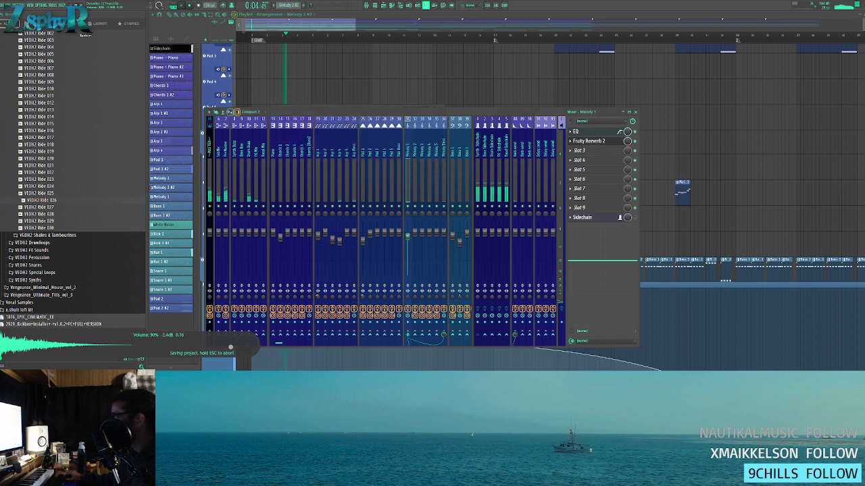
- Examine the notes of the intro's first and last Melody 2 pieces in the piano roll
right_click(388, 97)
double_click(259, 173)
mouse_move(288, 139)
mouse_down()
mouse_move(573, 144)
mouse_move(493, 182)
mouse_up()
right_click(762, 168)
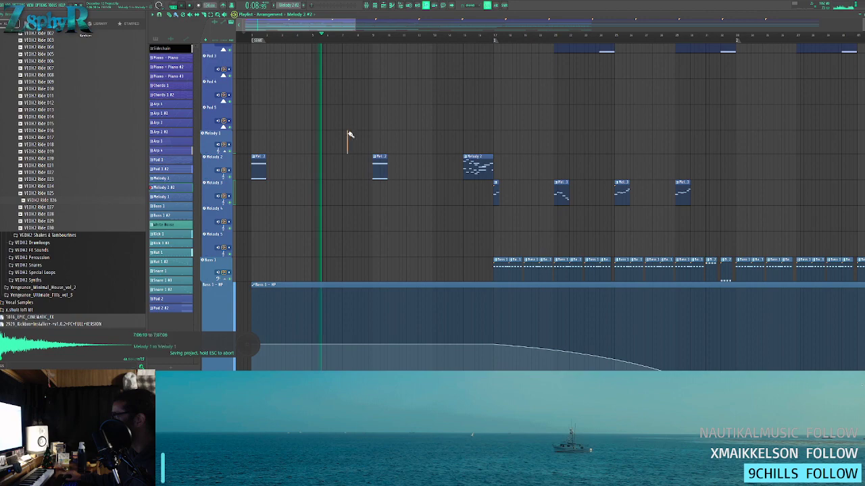
double_click(470, 162)
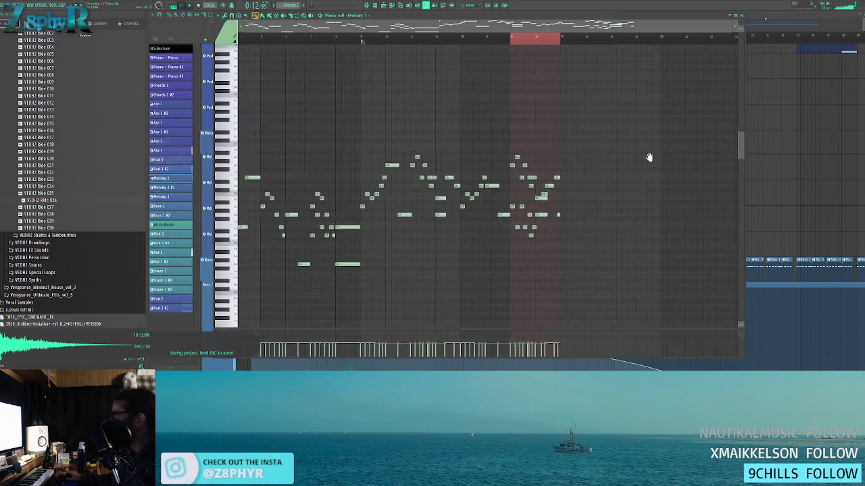
right_click(813, 146)
- Delete the Melody 2 piece at the end of the intro, just before bar 17
drag(317, 133, 417, 180)
ctrl+click(416, 180)
drag(416, 146, 395, 149)
right_click(449, 166)
drag(338, 162, 427, 180)
ctrl+click(430, 179)
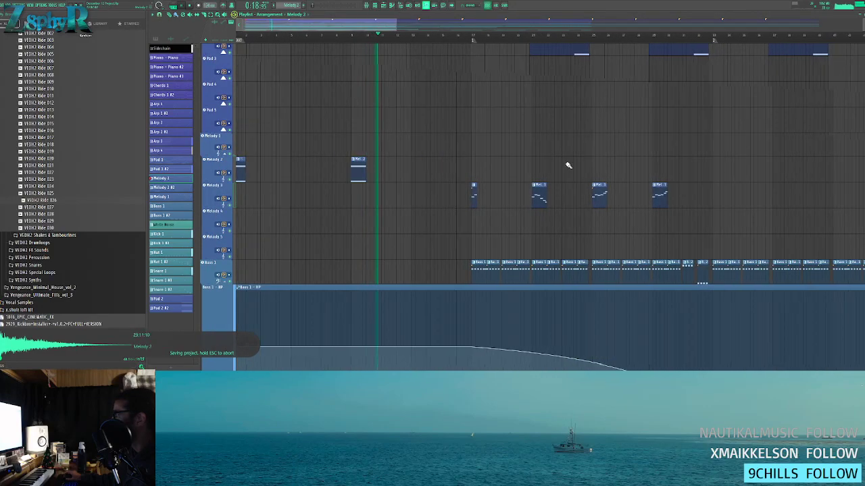
- Copy the Melody 2 and Melody 3 pieces that end at bar 65 so the copies end at bar 49
scroll(554, 177, down, 3)
ctrl+click(750, 175)
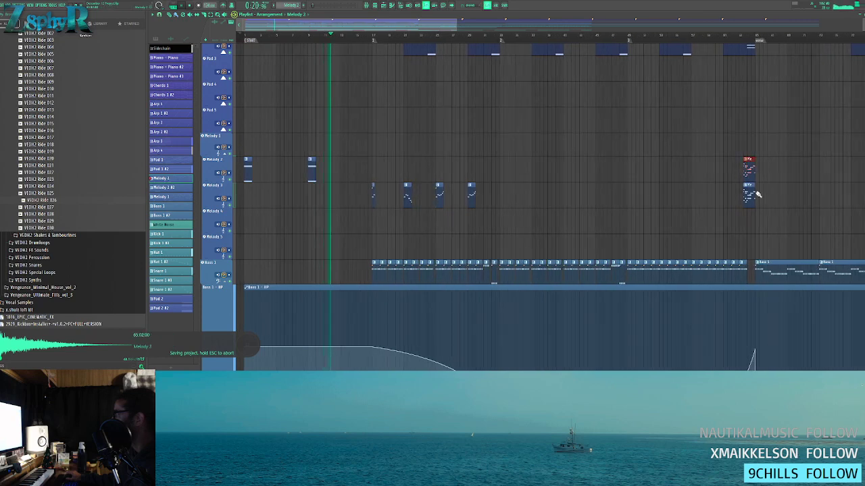
drag(750, 203, 627, 195)
ctrl+click(563, 161)
- Try copying the two intro Melody 2 #2 pieces to bars 17 and 25, and delete the bar 17 copy
ctrl+click(382, 150)
drag(325, 176, 247, 178)
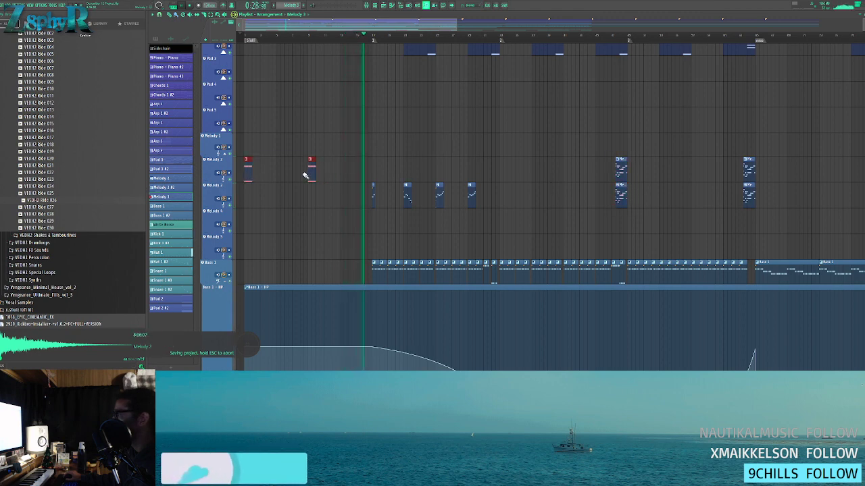
shift+drag(304, 174, 462, 176)
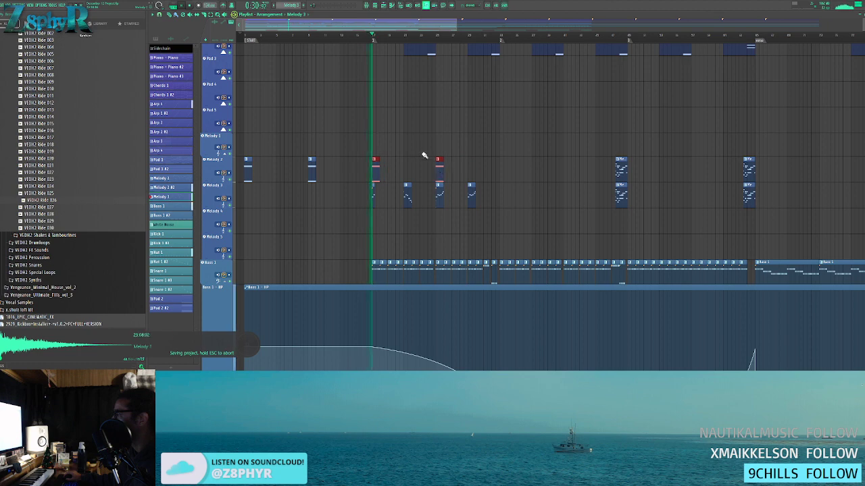
right_click(377, 173)
- Play from bar 17 and lengthen the Melody 3 piece there to one bar
click(371, 35)
scroll(392, 162, up, 4)
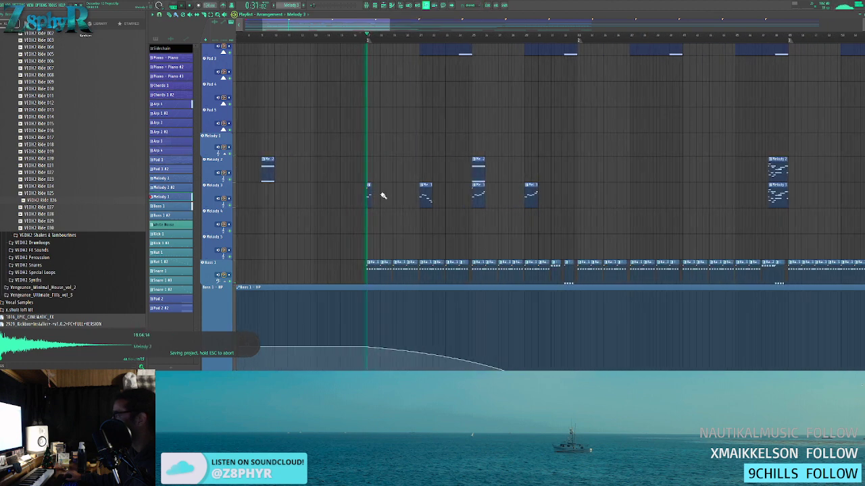
ctrl+drag(362, 185, 543, 212)
ctrl+click(381, 164)
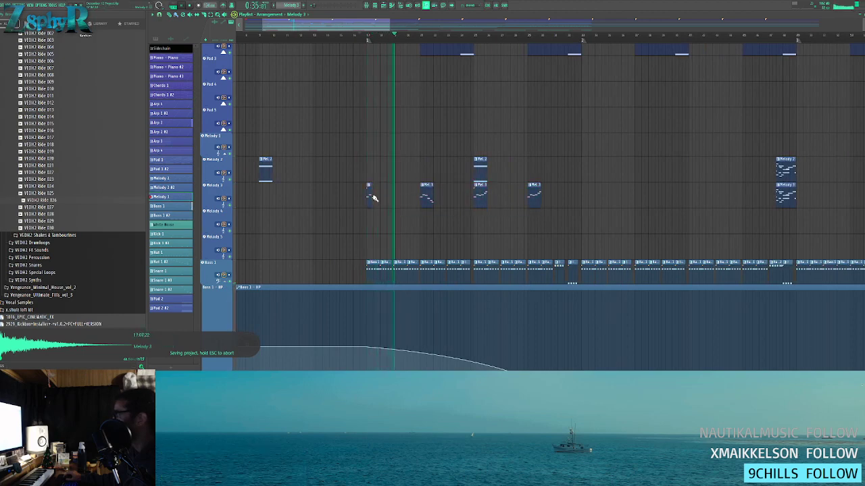
drag(373, 199, 378, 197)
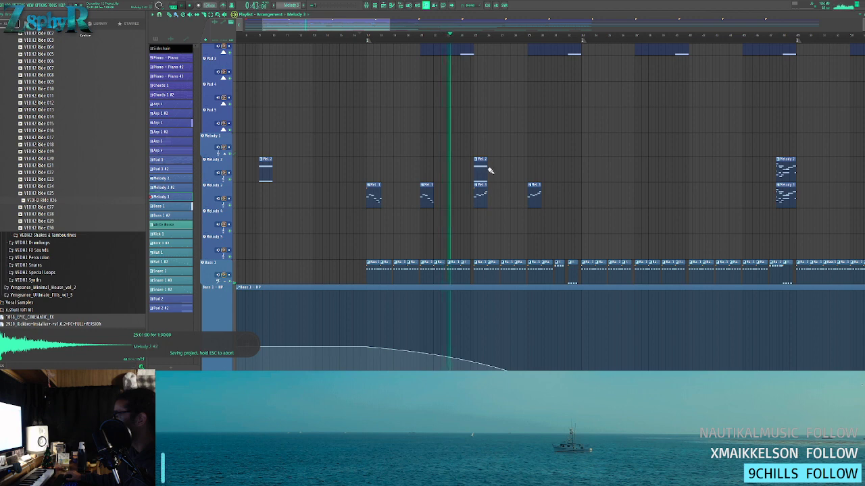
- Delete the Melody 2 #2 piece at bar 25 and duplicate the four Melody 3 pieces to bar 33
ctrl+drag(590, 181, 370, 198)
key(ctrl+b)
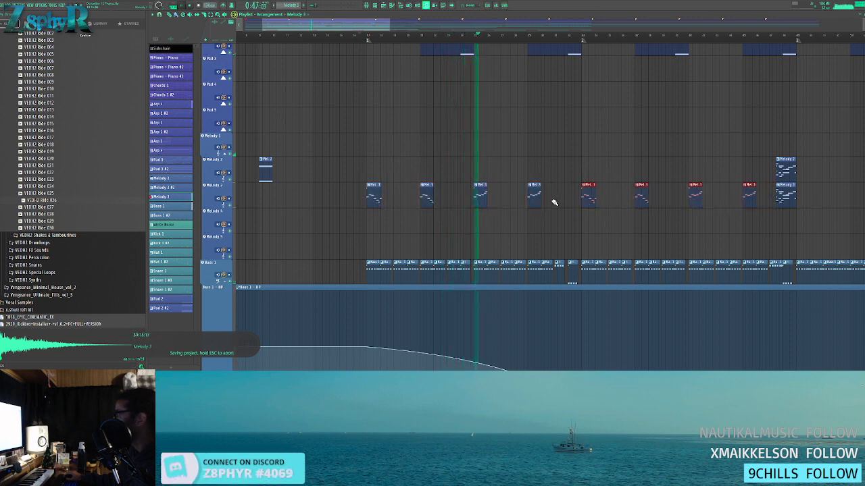
- Merge the four copied Melody 3 pieces starting at bar 33 into one clip
drag(554, 202, 331, 198)
drag(498, 169, 321, 177)
mouse_move(609, 164)
ctrl+mouse_down()
mouse_move(572, 208)
mouse_move(382, 201)
ctrl+mouse_up()
key(ctrl+g)
ctrl+click(418, 198)
click(417, 197)
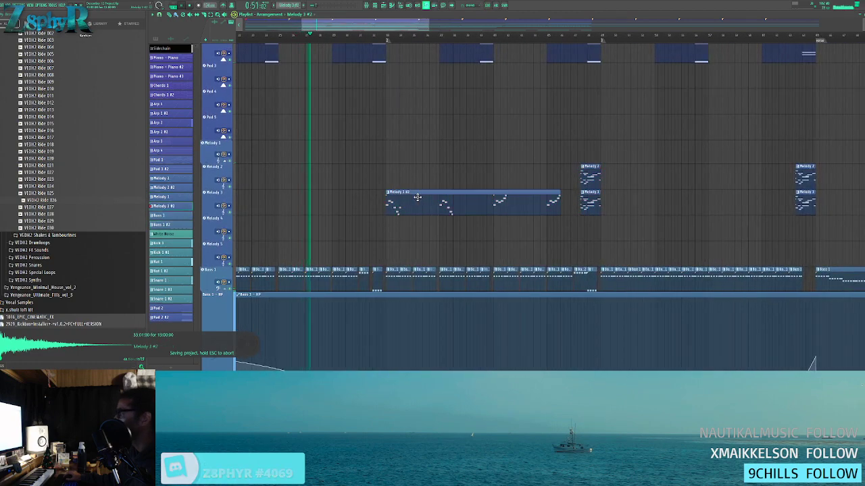
- In the merged Melody 3 #2 clip, transpose the first phrase's notes after the third note up one octave
double_click(417, 197)
scroll(463, 188, up, 5)
ctrl+drag(386, 282, 238, 205)
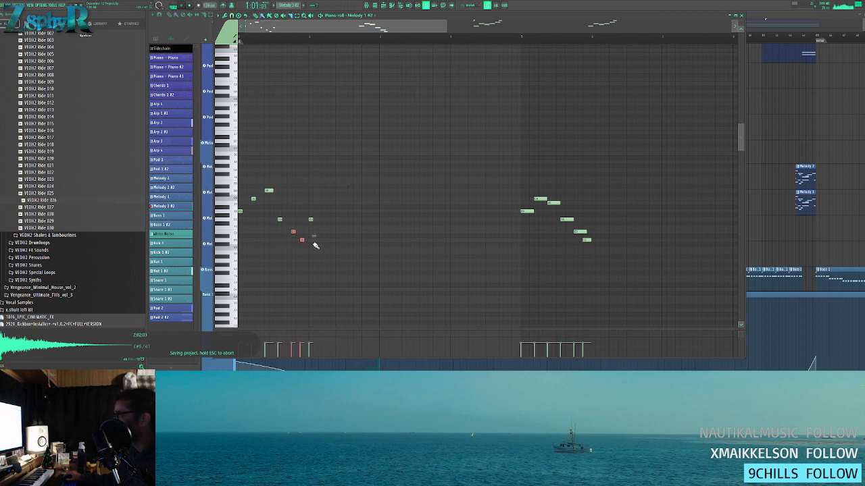
key(space)
key(ctrl+Up)
key(ctrl+Up)
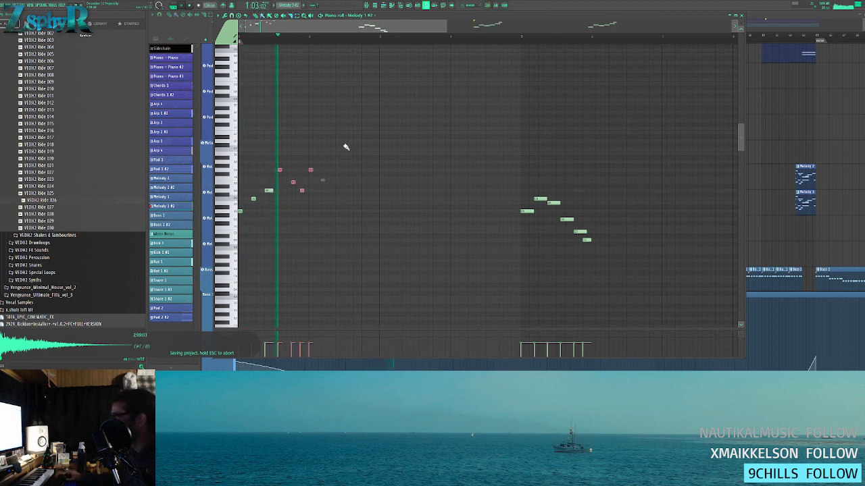
- Rearrange the ending notes of the clip's first phrase into a rising line and play it back
ctrl+click(311, 147)
scroll(289, 151, up, 3)
scroll(405, 185, up, 1)
key(space)
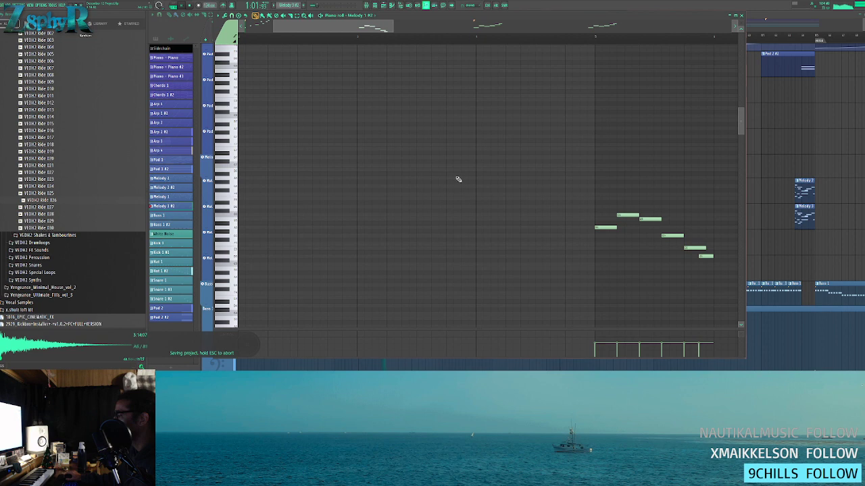
key(space)
scroll(325, 177, left, 2)
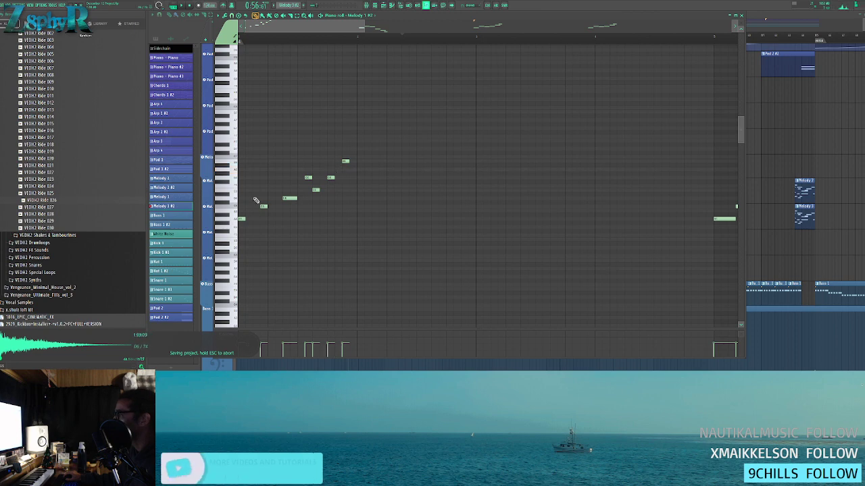
- Lower the first phrase's last note and add two higher notes after it, ending on C7 at bar 2
key(space)
key(space)
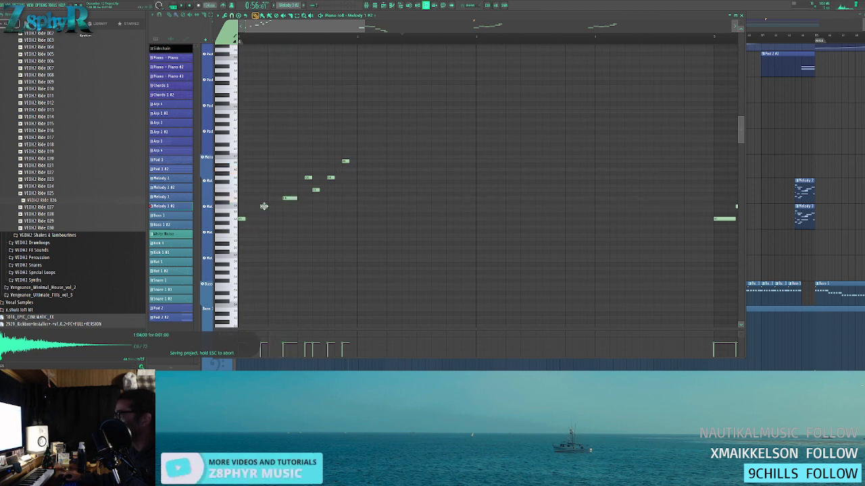
key(space)
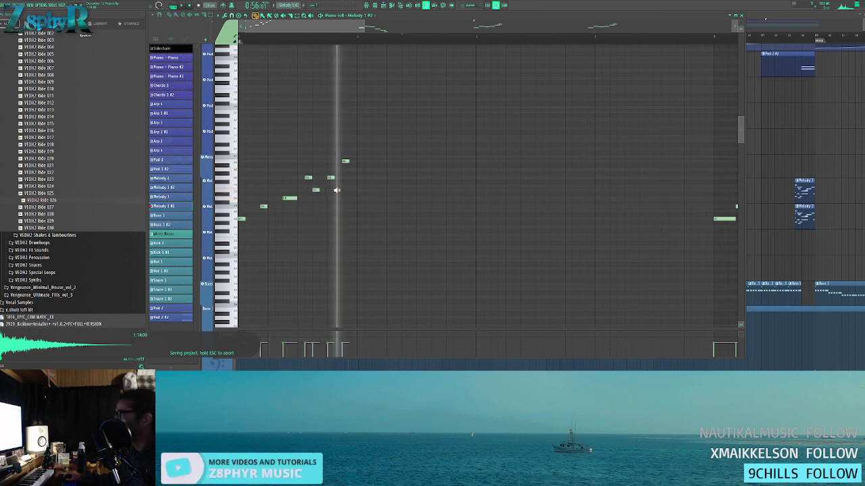
key(space)
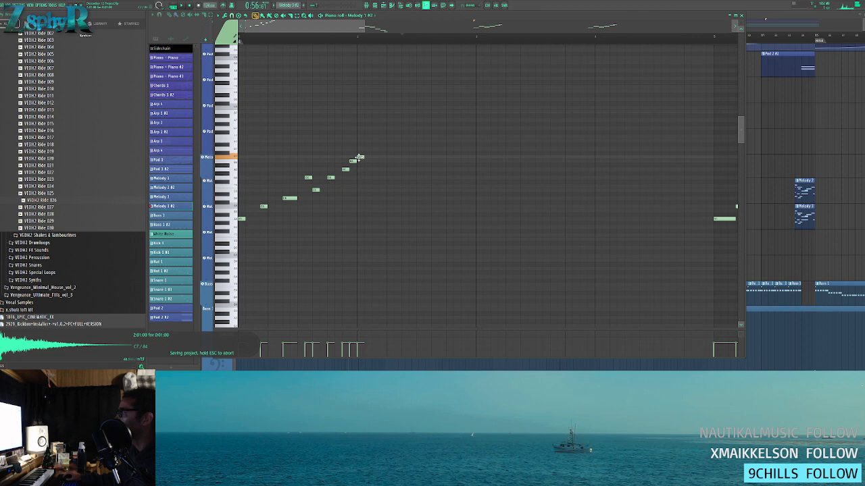
- Play the arrangement in the playlist, try cutting off the later phrases of the Melody 3 #2 clip, and undo the cut
key(F5)
key(space)
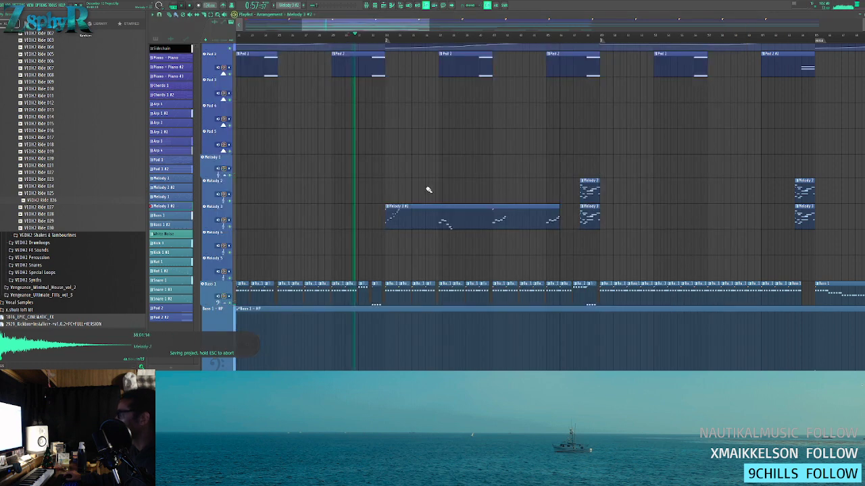
right_click(442, 210)
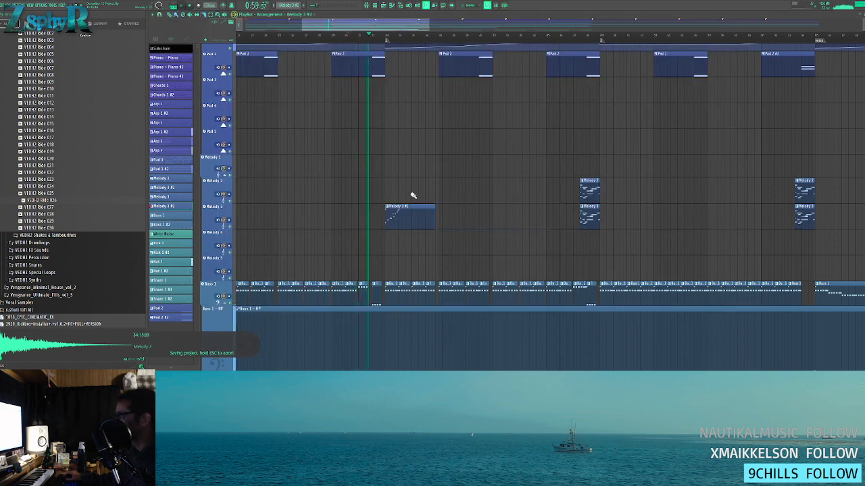
key(ctrl+z)
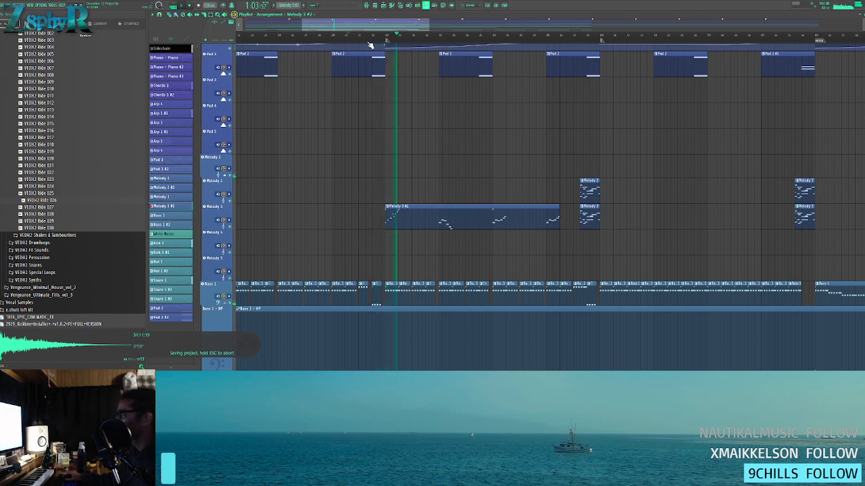
- Check the Melody 3 #2 clip's notes in the piano roll and bring up the mixer during playback
click(374, 6)
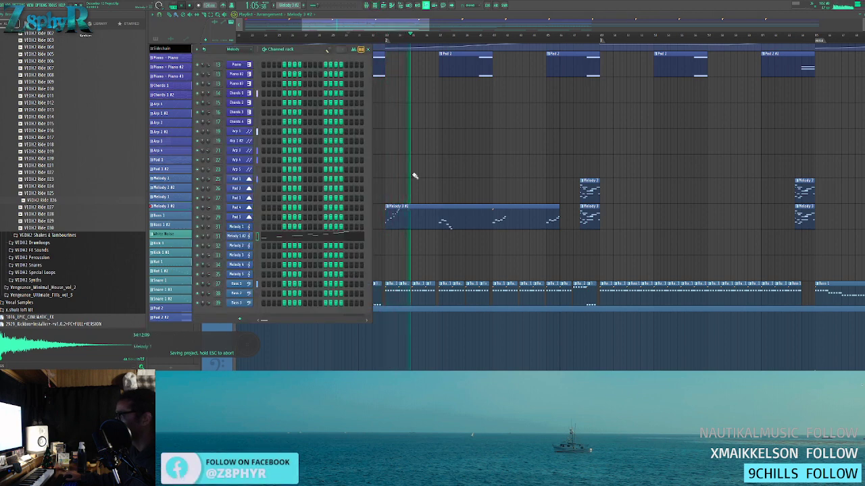
right_click(377, 187)
double_click(411, 222)
click(741, 14)
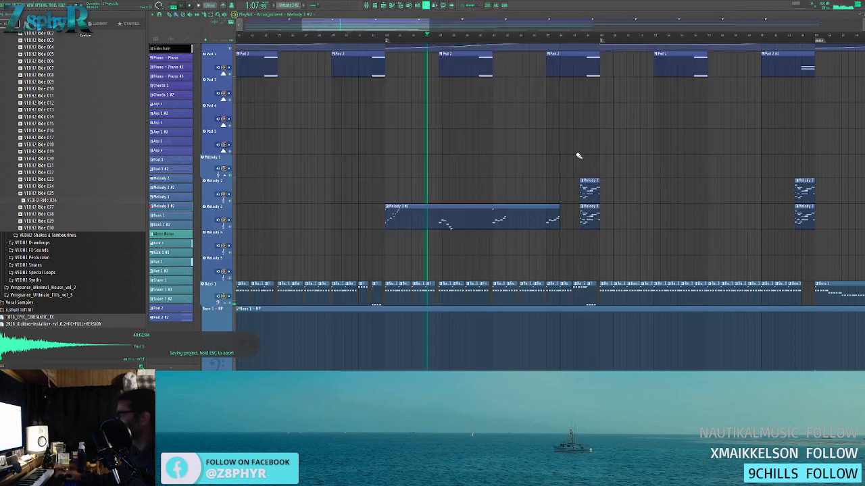
click(366, 6)
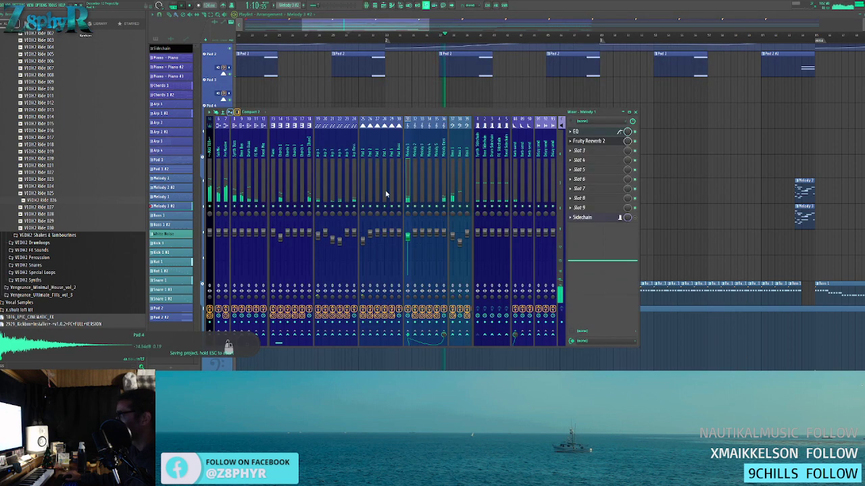
- Check the Melody 1 mixer track's EQ and volume during playback and put the mixer away
click(575, 131)
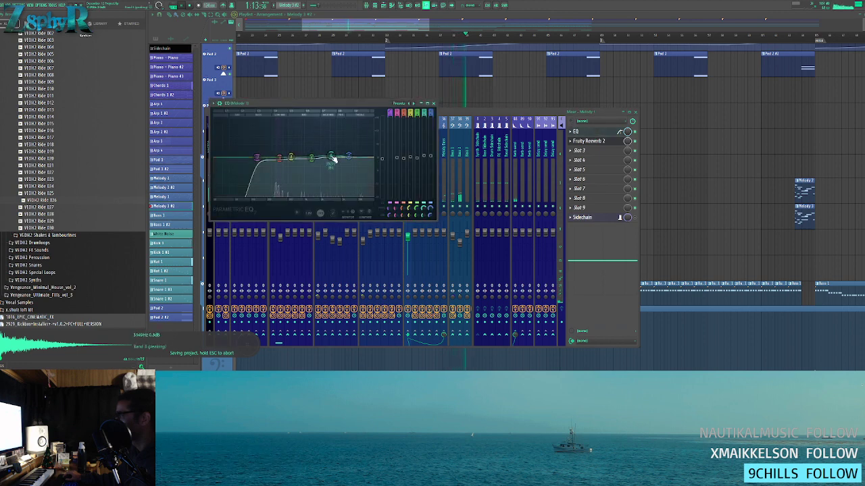
click(517, 336)
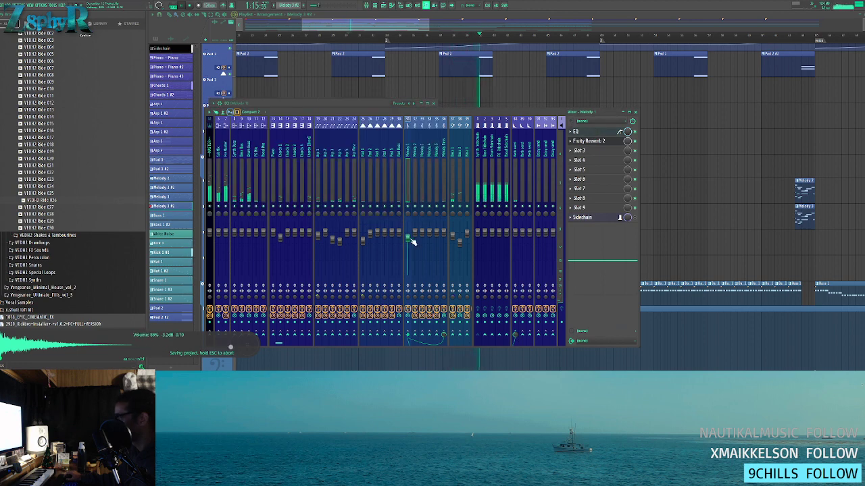
click(693, 202)
- Slice the long Melody 3 #2 clip in the playlist at bars 37 and 41
drag(483, 219, 492, 222)
key(c)
drag(492, 192, 493, 240)
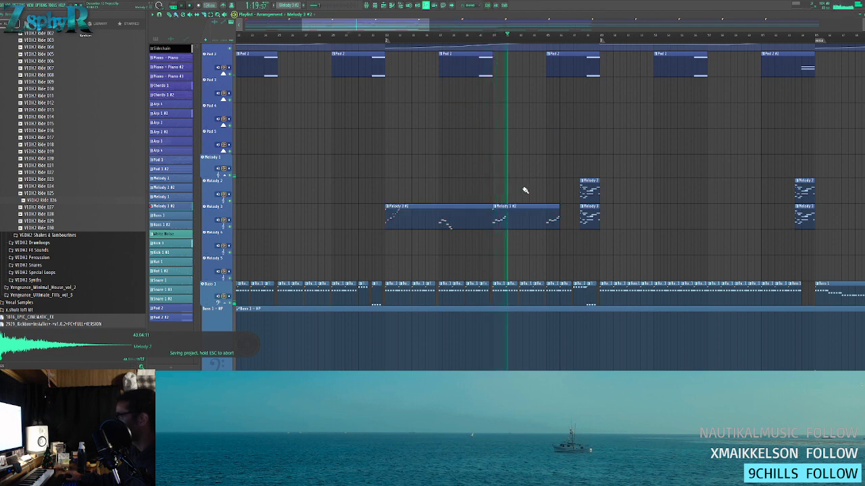
drag(525, 190, 460, 193)
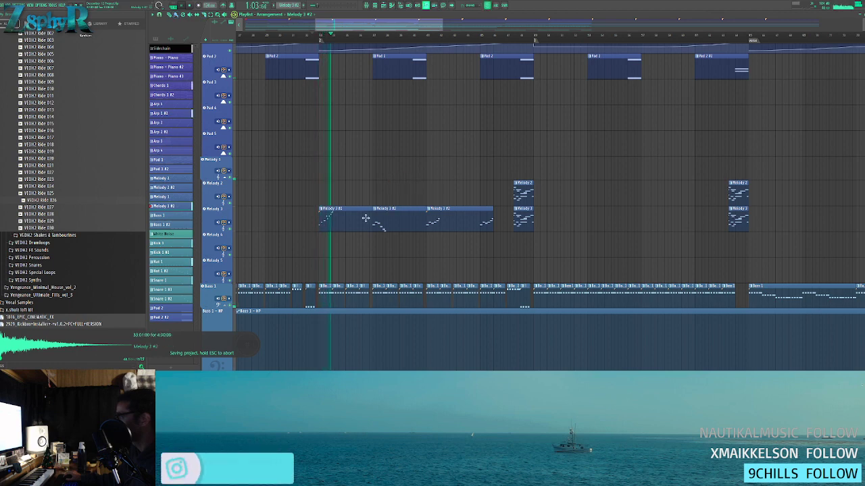
- Examine the phrases of the Melody 3 #2 pattern in the piano roll and playlist while the section plays
double_click(340, 221)
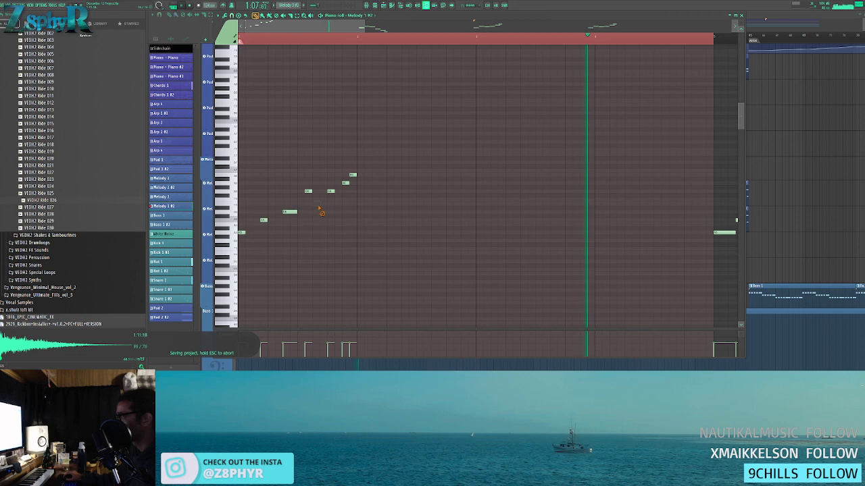
scroll(329, 194, down, 4)
scroll(473, 189, down, 2)
scroll(505, 193, down, 2)
scroll(531, 212, down, 3)
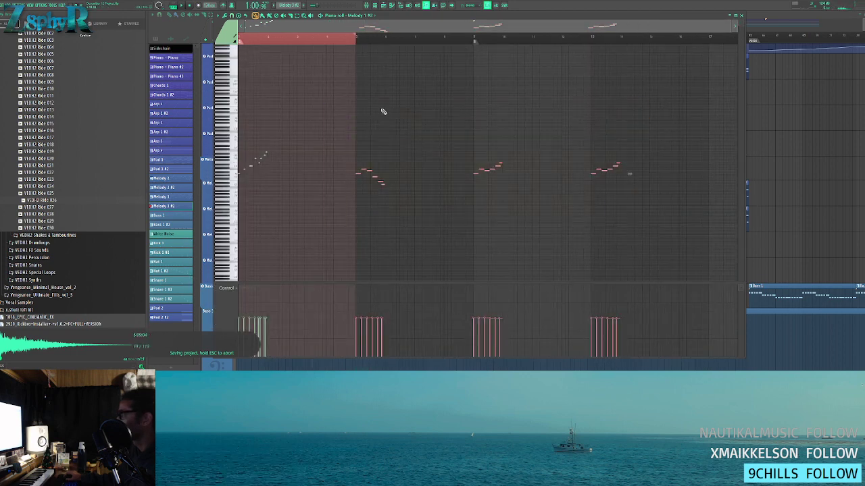
key(Escape)
drag(495, 223, 376, 187)
ctrl+click(361, 191)
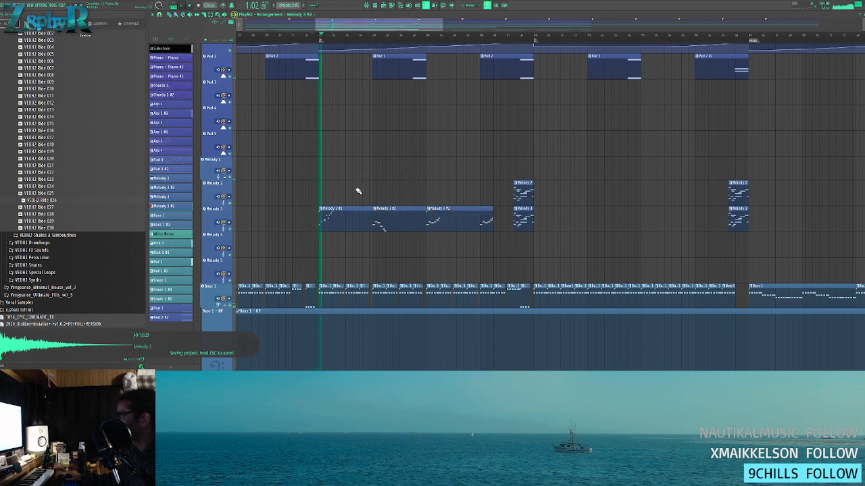
click(366, 7)
key(Escape)
scroll(334, 202, up, 4)
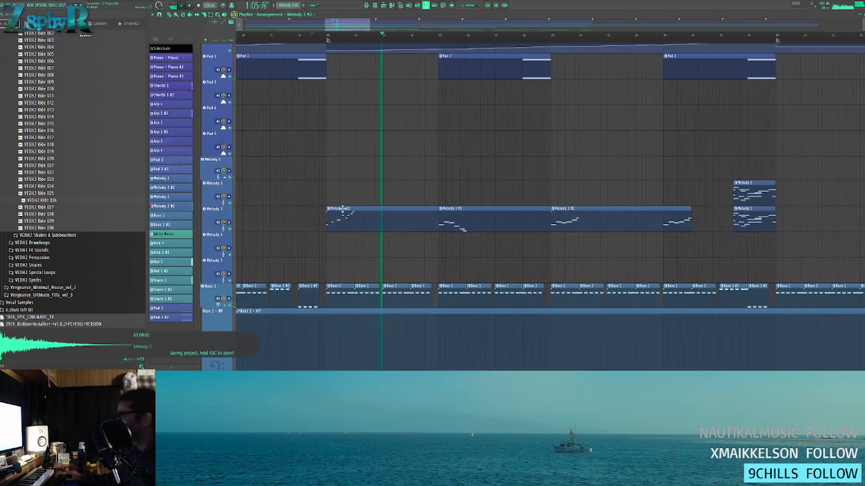
- Delete the ending notes of all four Melody 3 #2 phrases, keeping only the first three notes of each
double_click(349, 213)
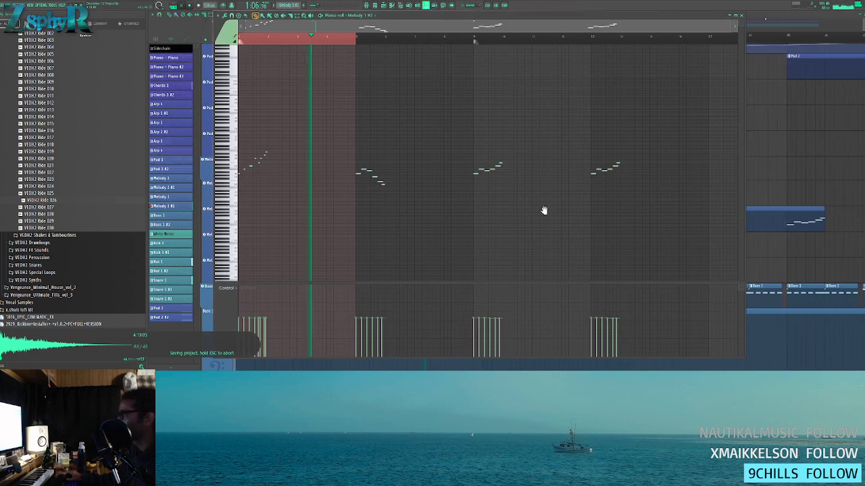
right_click(265, 157)
right_click(370, 171)
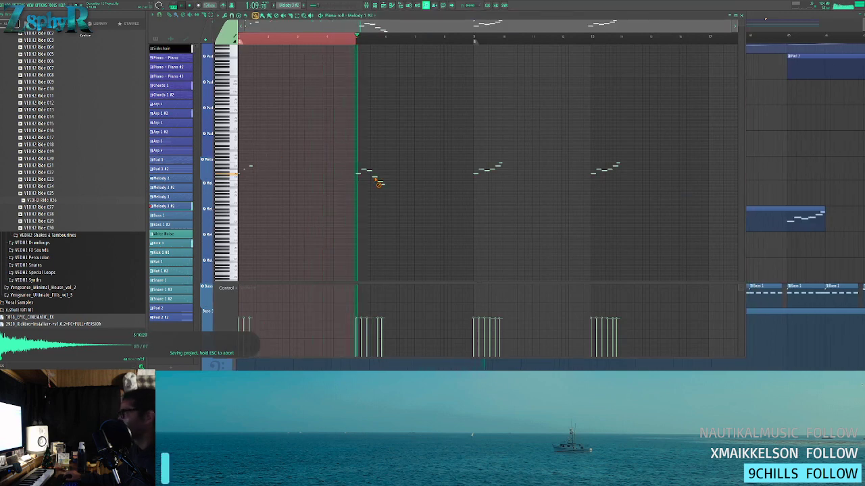
right_click(382, 186)
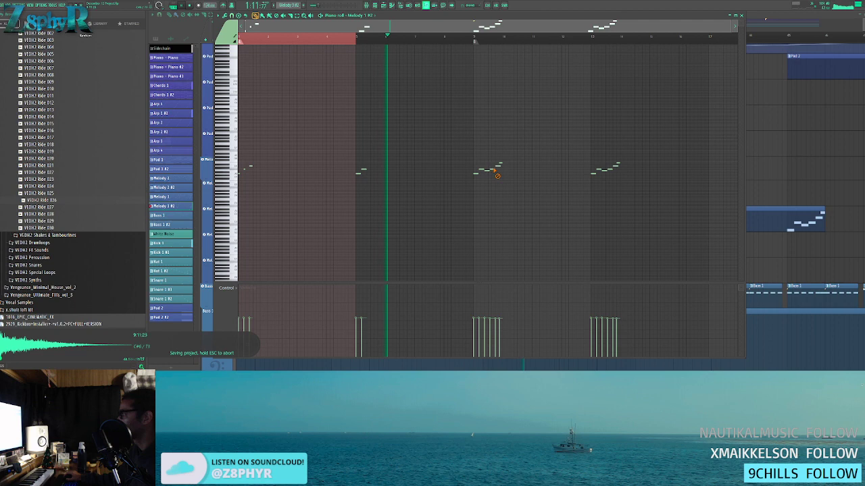
key(ctrl+z)
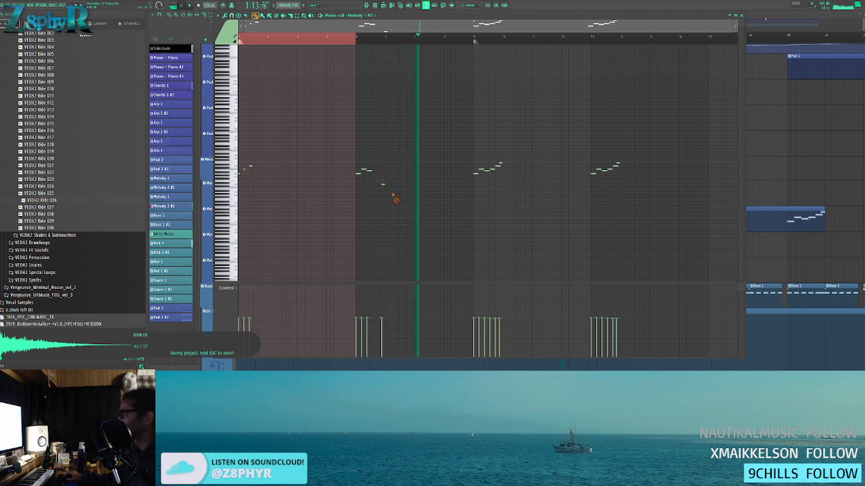
right_click(382, 185)
right_click(499, 164)
right_click(610, 170)
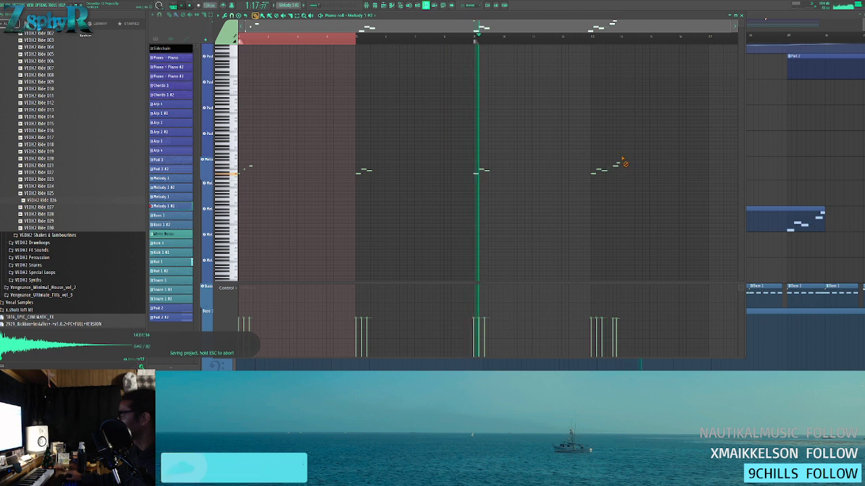
- Play the shortened phrases from bar 33 and check their notes in the piano roll
key(F5)
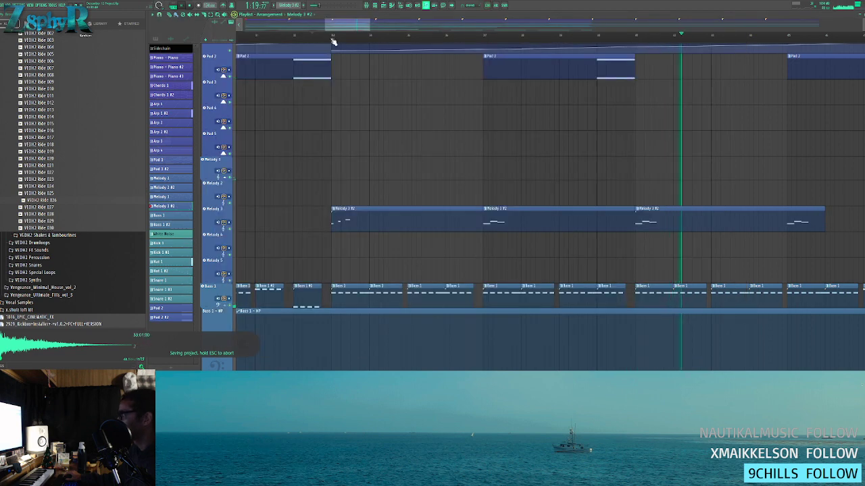
key(F7)
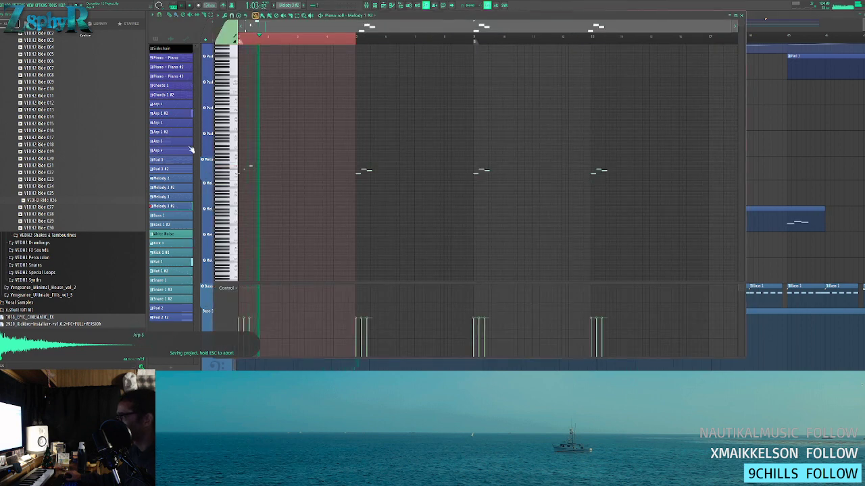
scroll(281, 163, up, 4)
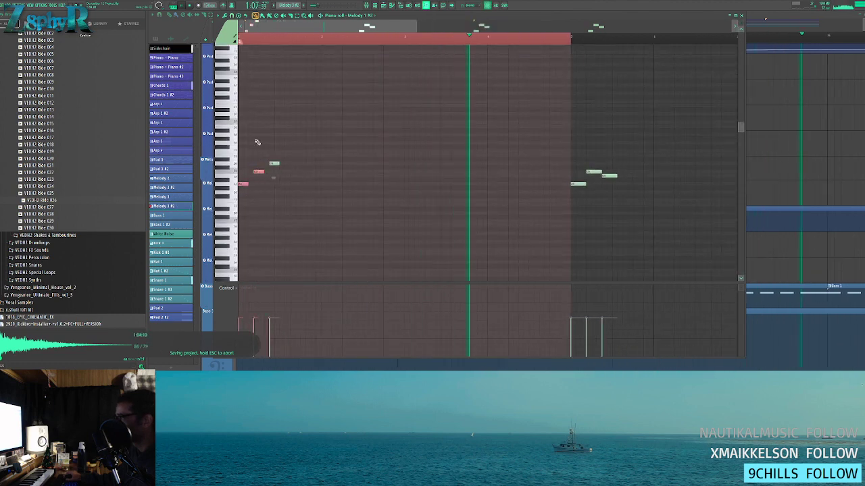
key(F5)
- Add Fruity Delay 2 to effect slot 3 of the Melody 1 mixer track, with ping-pong feedback
click(366, 7)
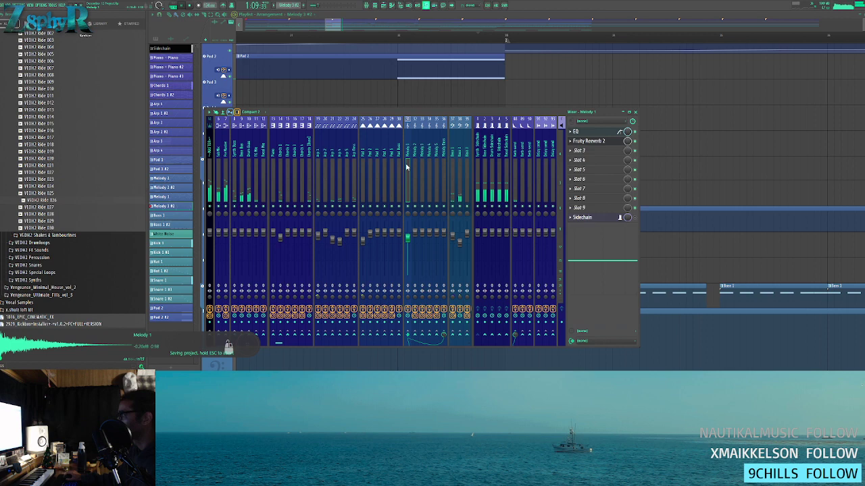
click(593, 150)
click(594, 151)
click(604, 151)
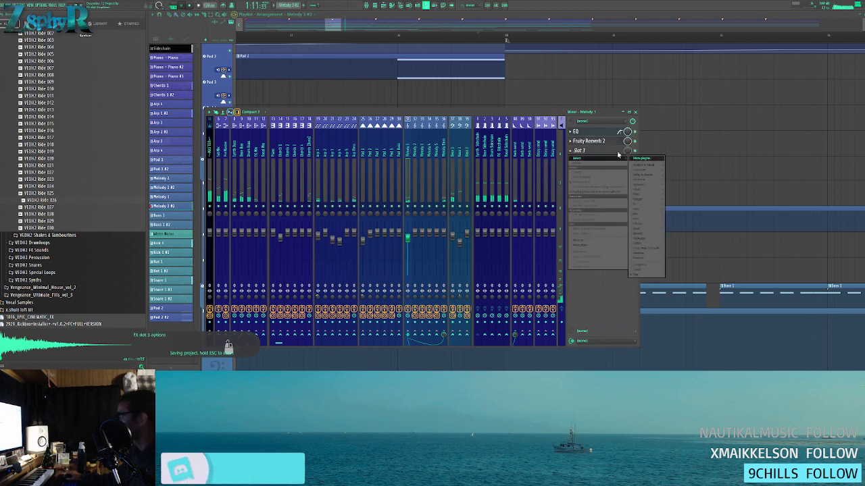
mouse_move(657, 183)
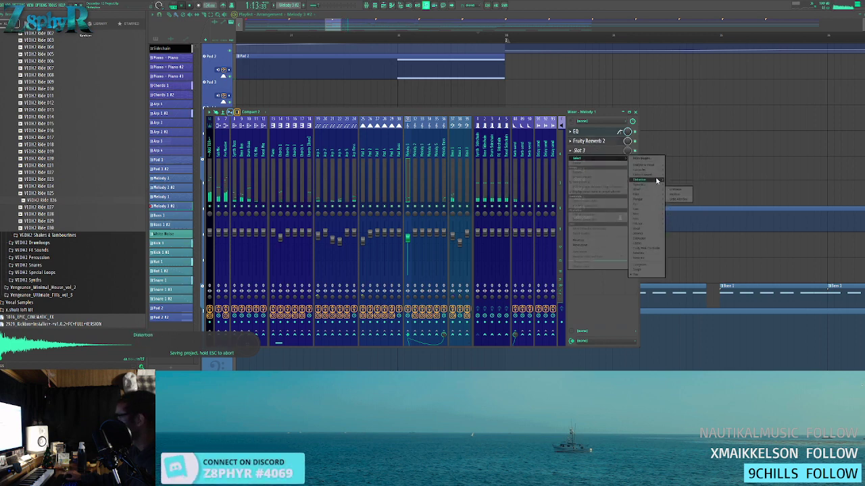
click(679, 185)
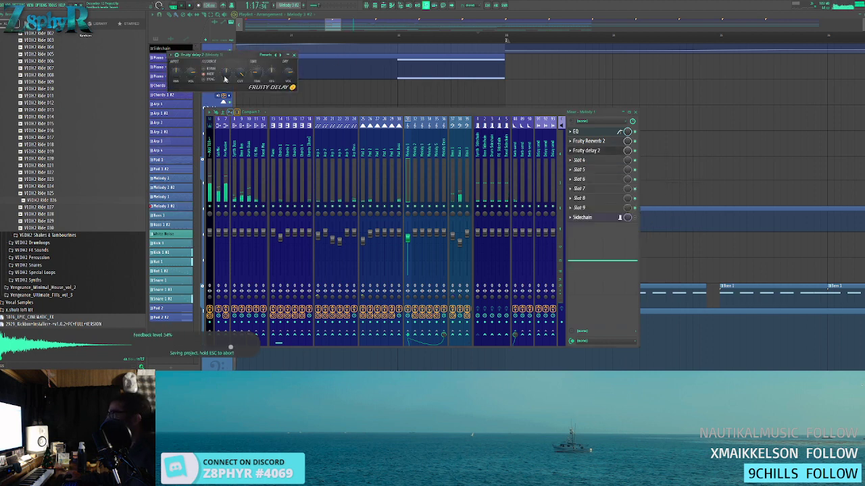
click(206, 80)
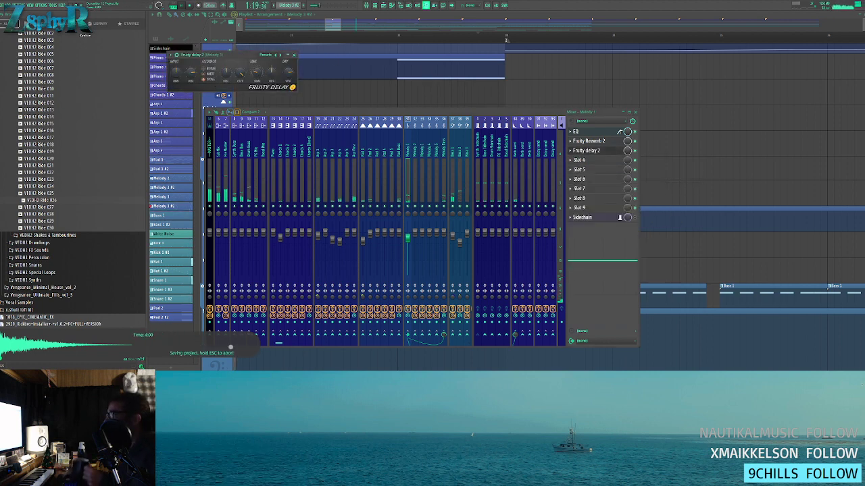
- Replay the section from bar 33 and set the delay's feedback level to 41%
right_click(531, 64)
click(371, 36)
drag(562, 103, 324, 108)
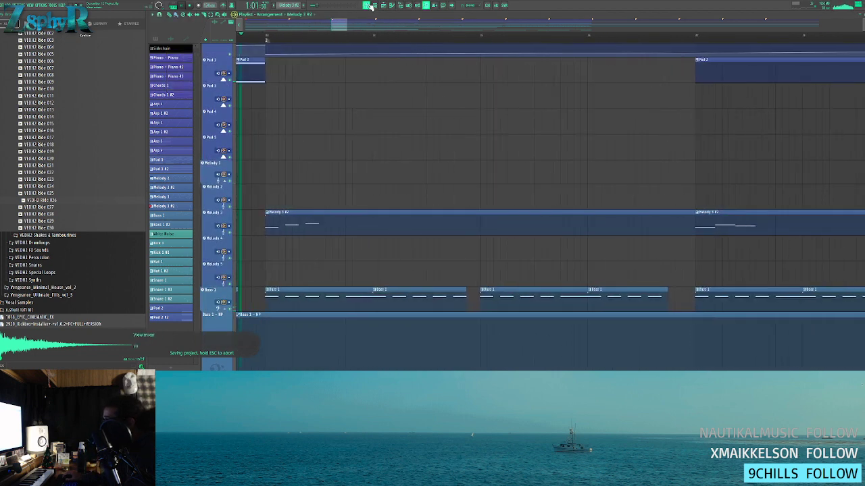
key(F9)
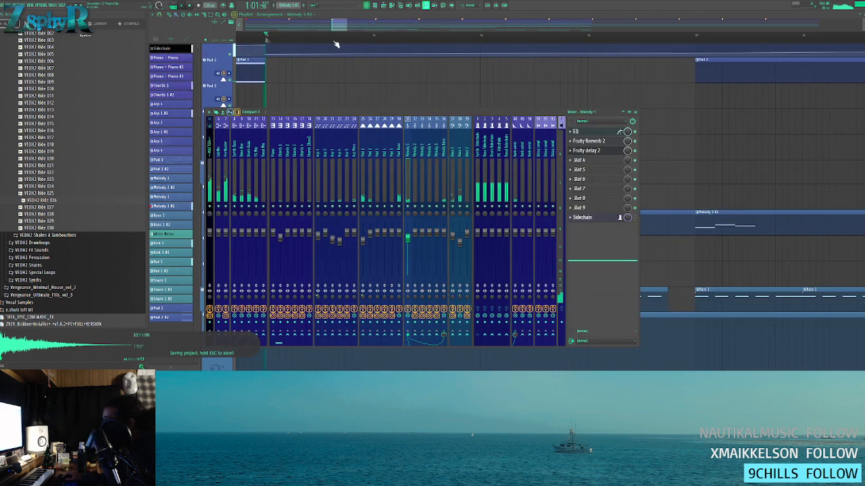
click(595, 151)
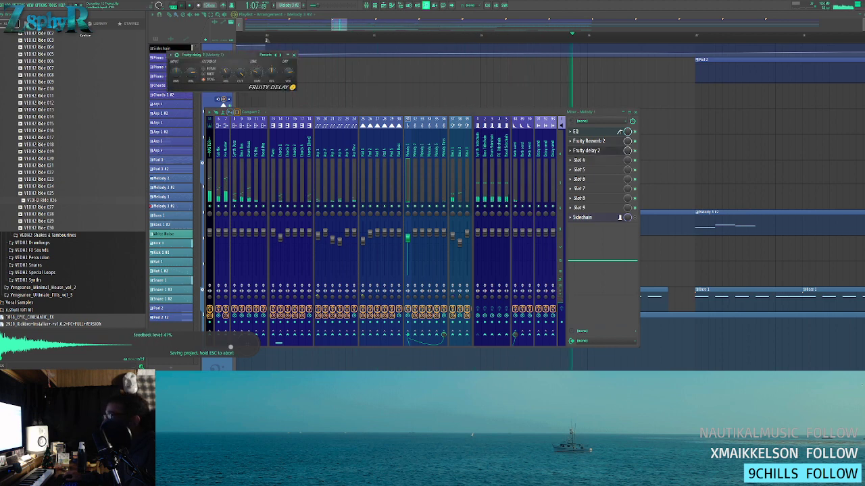
right_click(323, 67)
- Review the first phrase of the Melody 3 #2 clip in the piano roll
scroll(439, 120, down, 3)
double_click(392, 227)
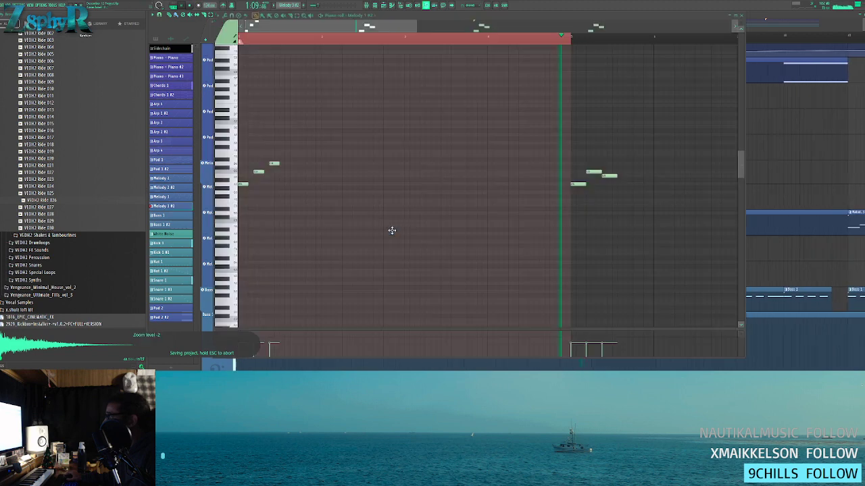
scroll(367, 180, down, 1)
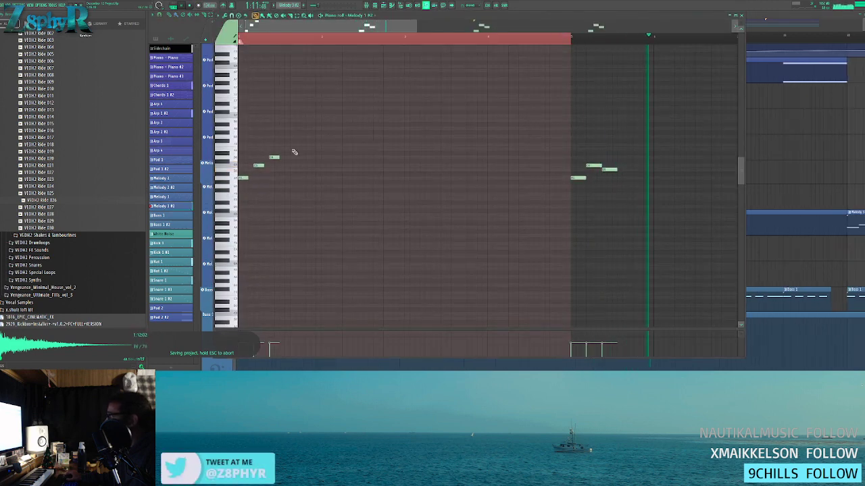
key(Escape)
- Set the delay's dry level to 78% and cut the green mid-frequency band in the Melody 1 track's EQ
click(366, 6)
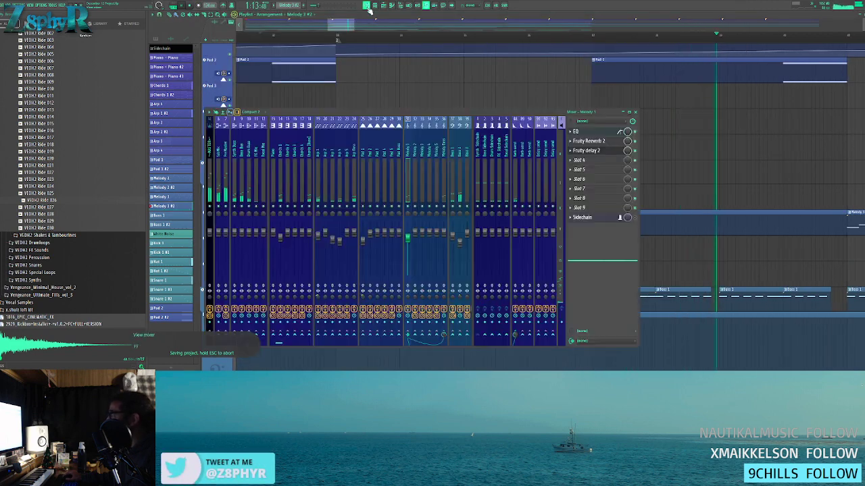
click(594, 151)
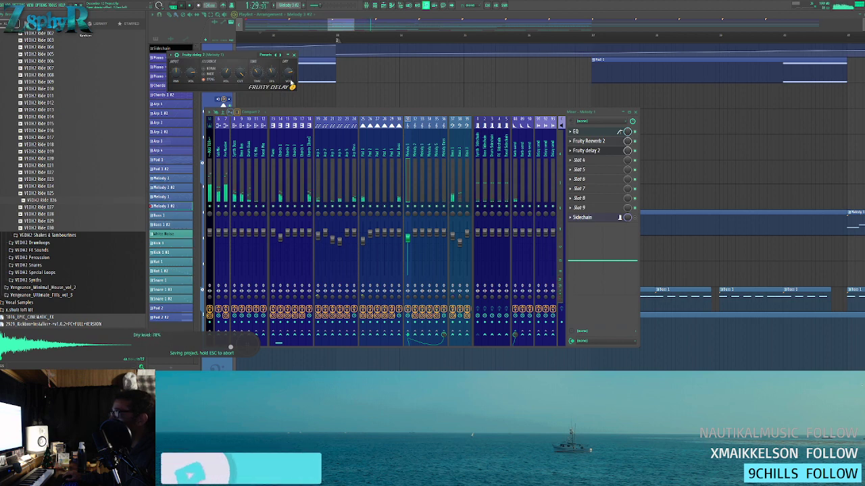
click(591, 132)
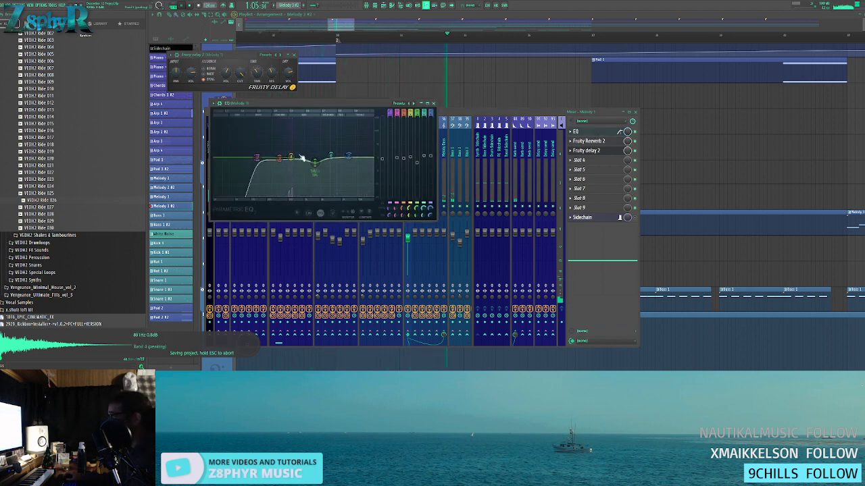
click(421, 94)
- Try shortening the notes of the Melody 3 #2 phrases in the piano roll
scroll(417, 192, down, 2)
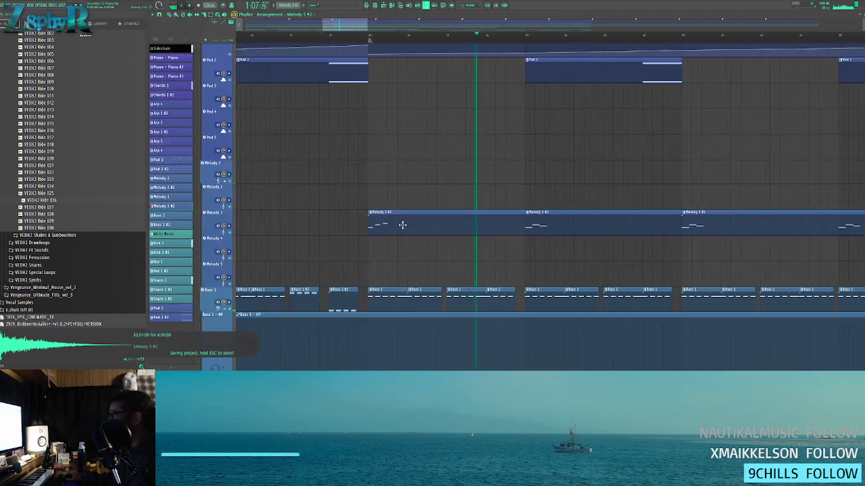
double_click(401, 225)
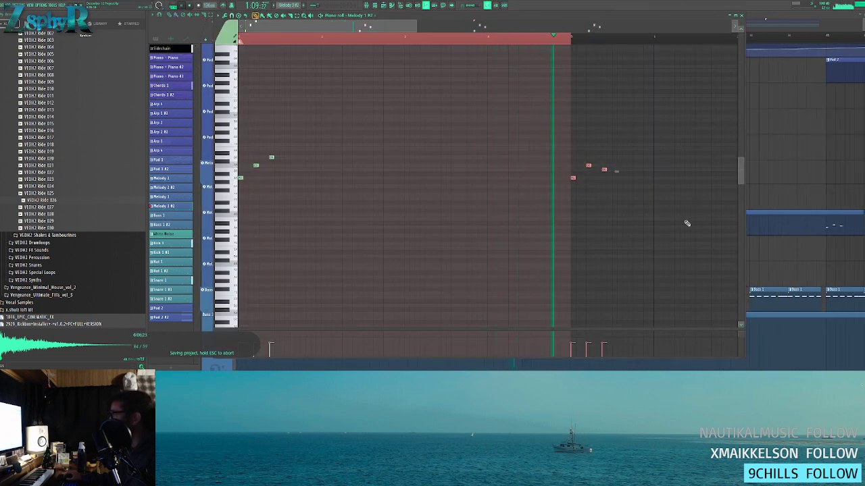
drag(621, 223, 498, 228)
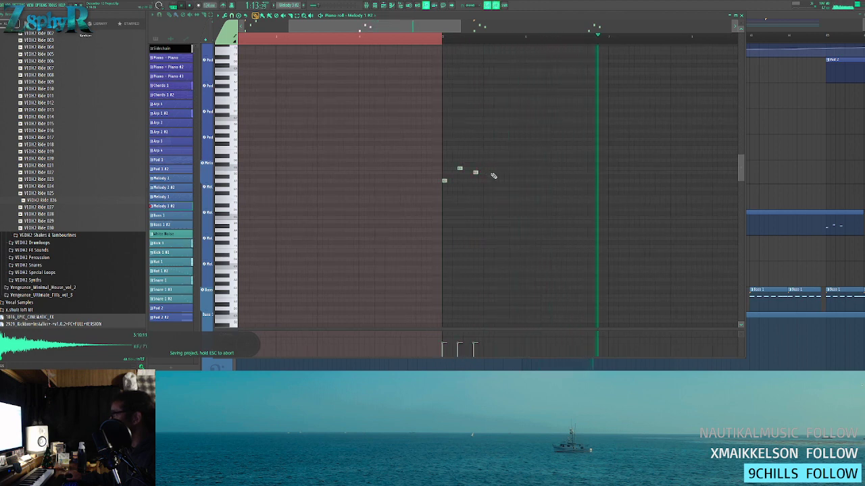
- Select the notes of the three later phrases and lengthen them so each note runs into the next
scroll(458, 169, down, 3)
drag(406, 193, 332, 166)
drag(466, 159, 526, 186)
drag(593, 158, 649, 196)
drag(333, 158, 416, 215)
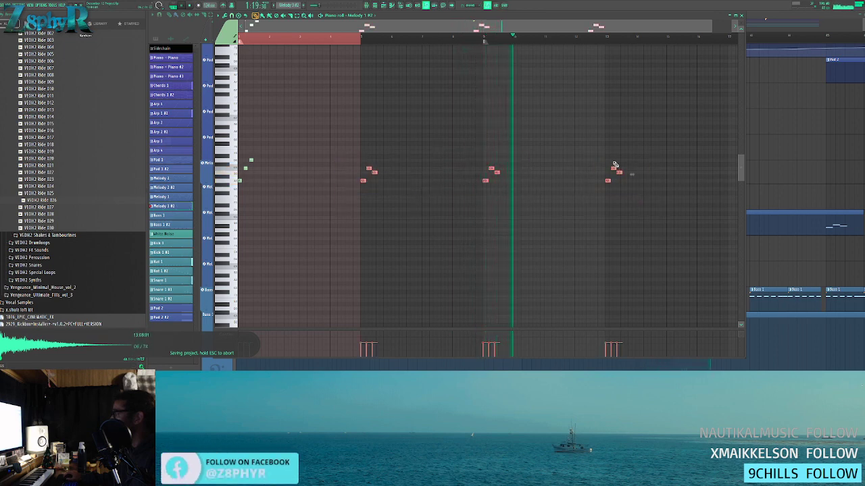
- Try a pickup note just before the fourth phrase, delete it, and stop playback
click(582, 153)
click(581, 152)
right_click(583, 154)
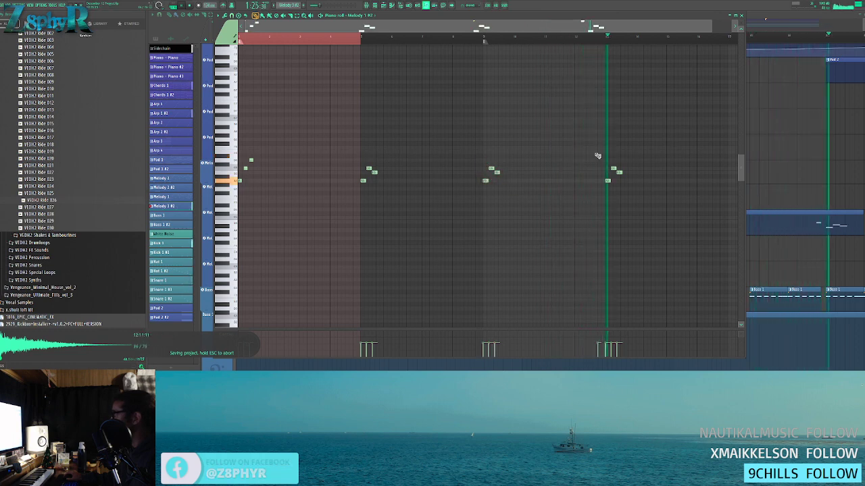
key(space)
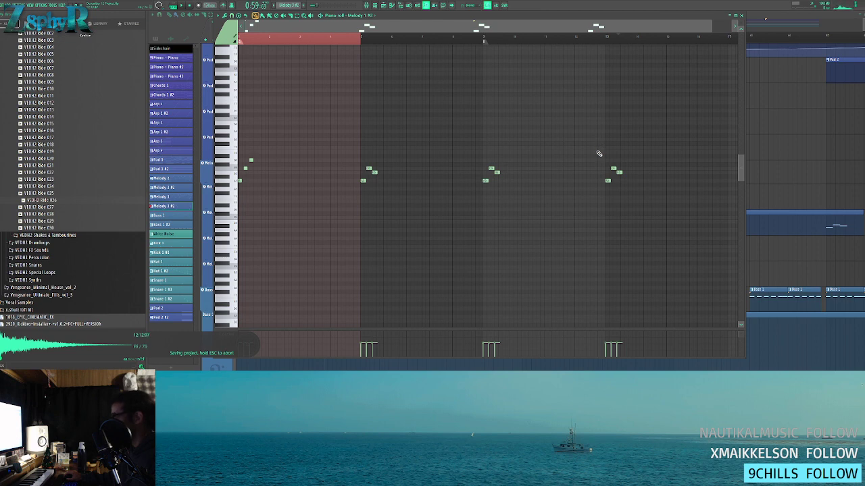
- Add a high pickup note before the fourth phrase at 12:13:00, lasting 0:02:00, and close the piano roll
scroll(601, 156, up, 4)
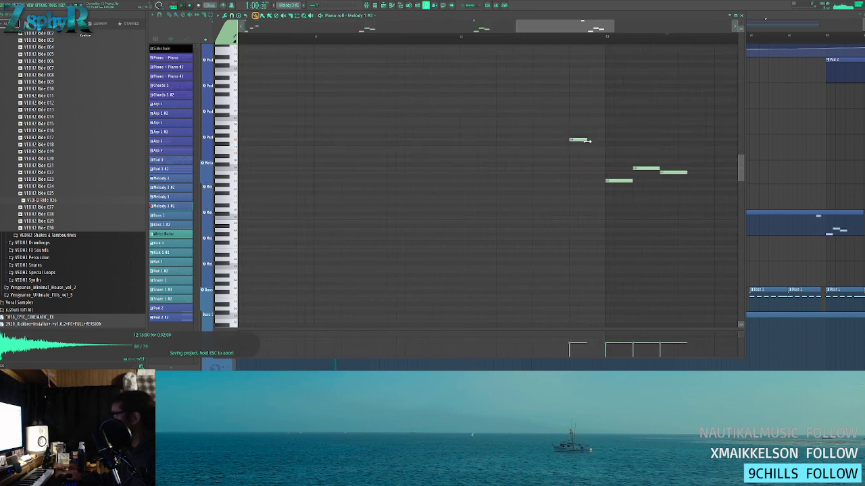
scroll(656, 112, down, 4)
right_click(795, 145)
- Load a Vintage Phaser into effect slot 4 of the Melody 1 mixer track
click(366, 5)
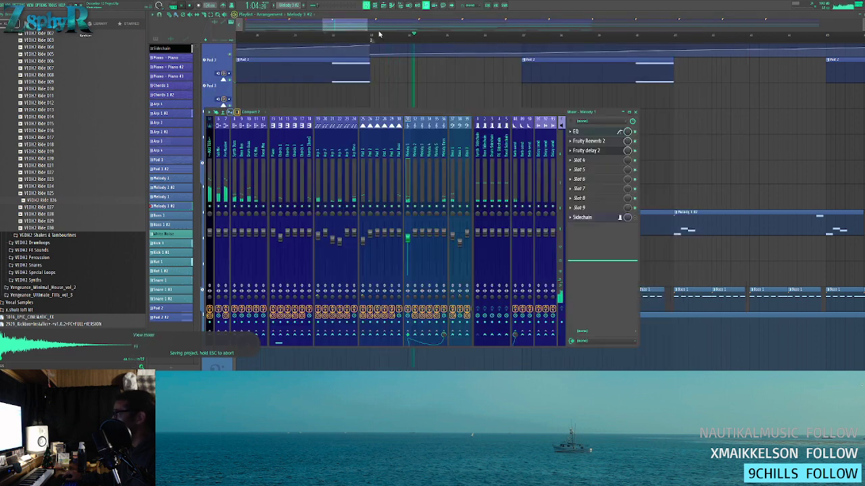
click(595, 153)
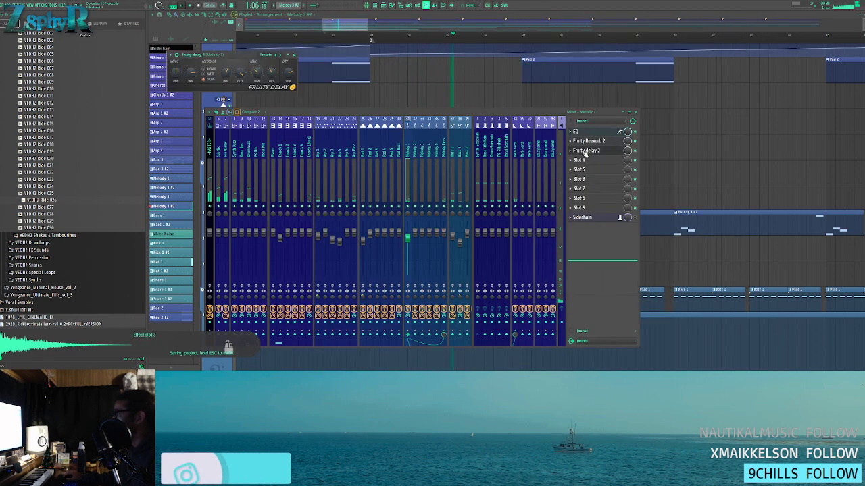
click(591, 160)
mouse_move(648, 205)
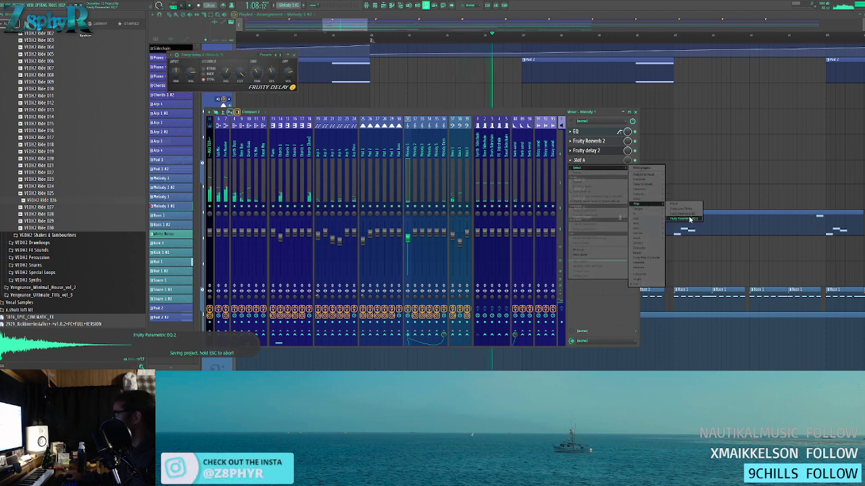
mouse_move(651, 221)
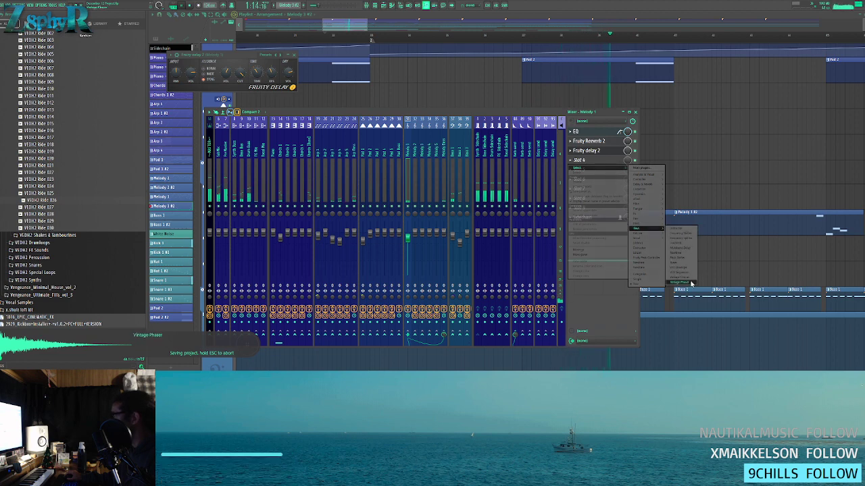
click(690, 283)
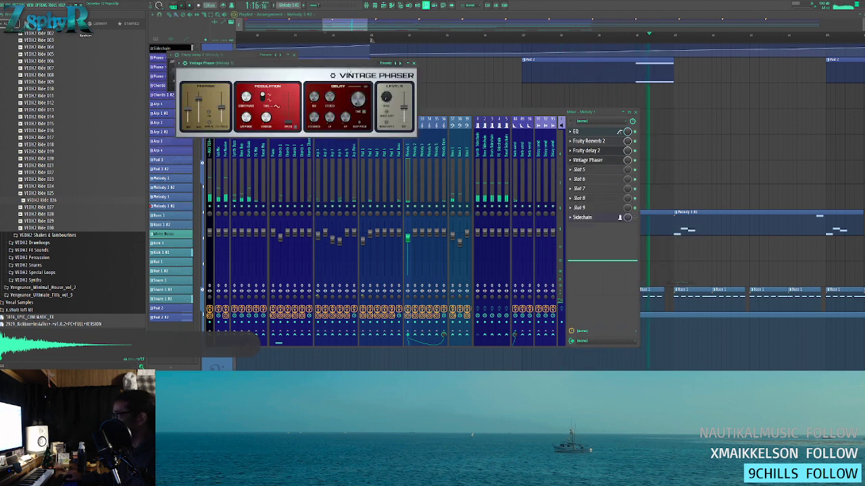
- Choose the phaser's Classic cycle stereo preset, place the phaser before Fruity delay 2 in the chain, and close the plugin windows
drag(290, 63, 373, 103)
click(481, 106)
click(495, 112)
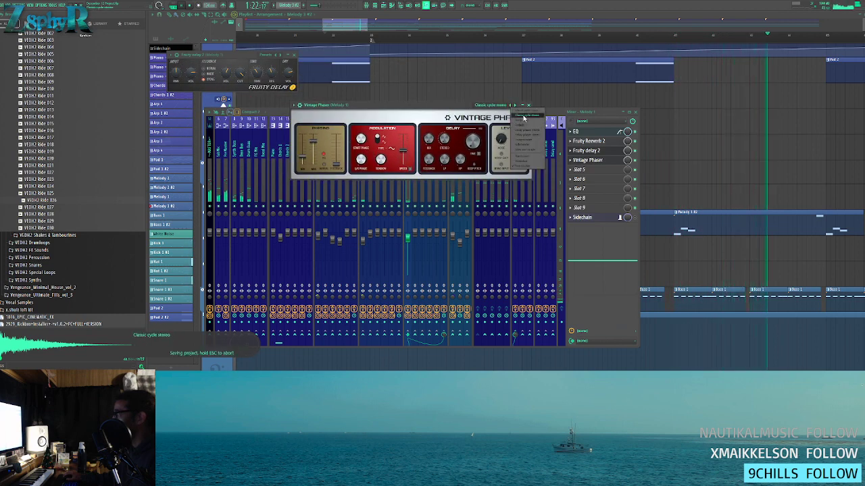
click(512, 104)
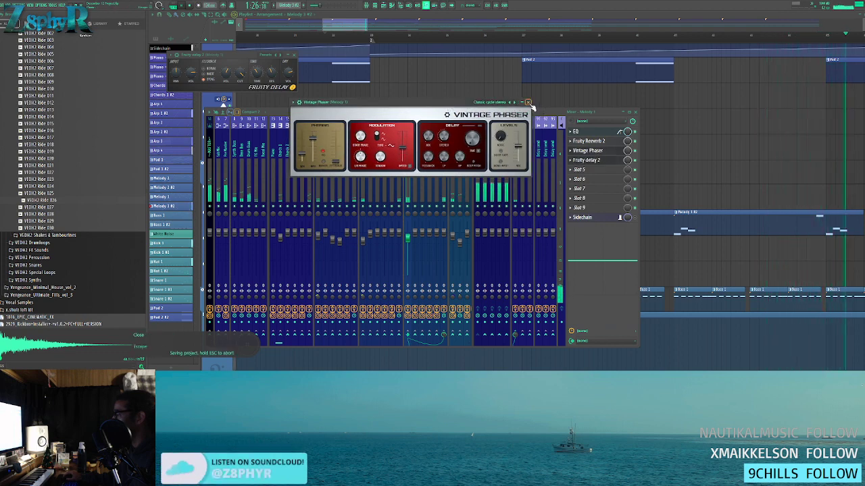
click(528, 103)
click(294, 54)
click(328, 28)
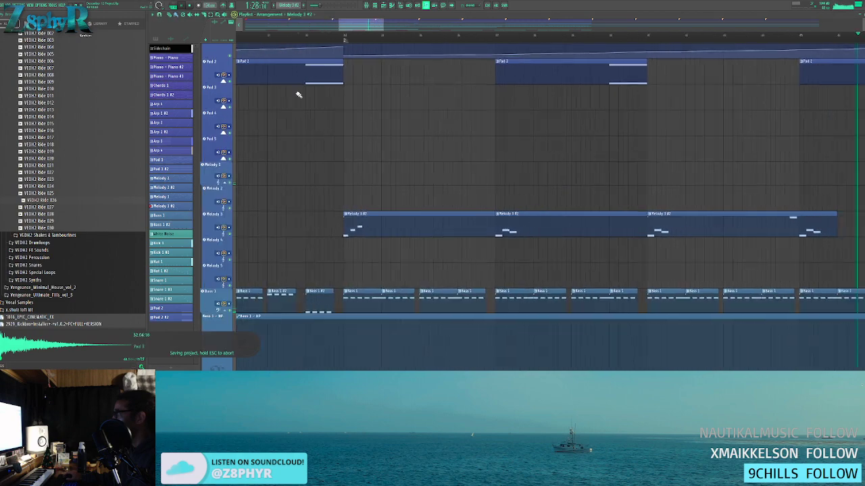
scroll(378, 108, down, 5)
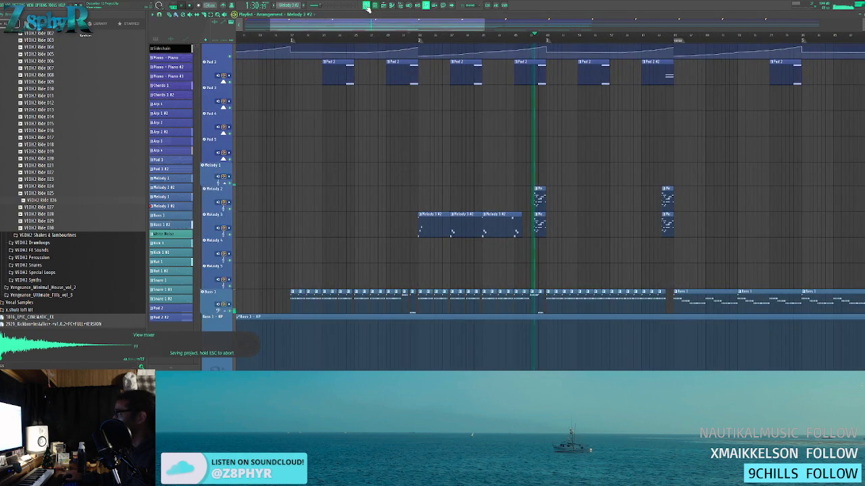
key(F9)
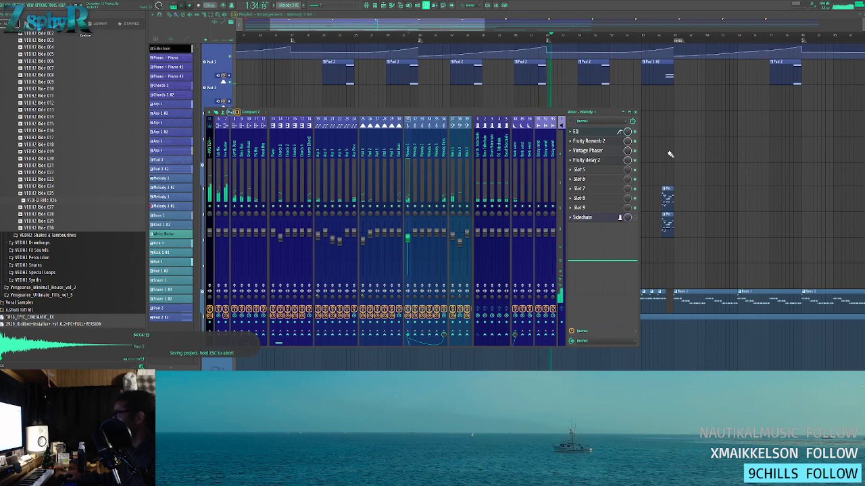
key(F9)
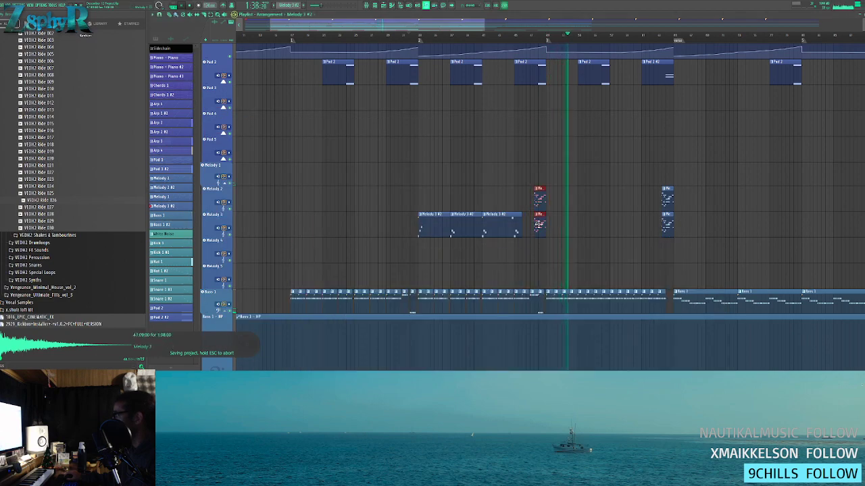
ctrl+click(604, 202)
scroll(649, 195, down, 5)
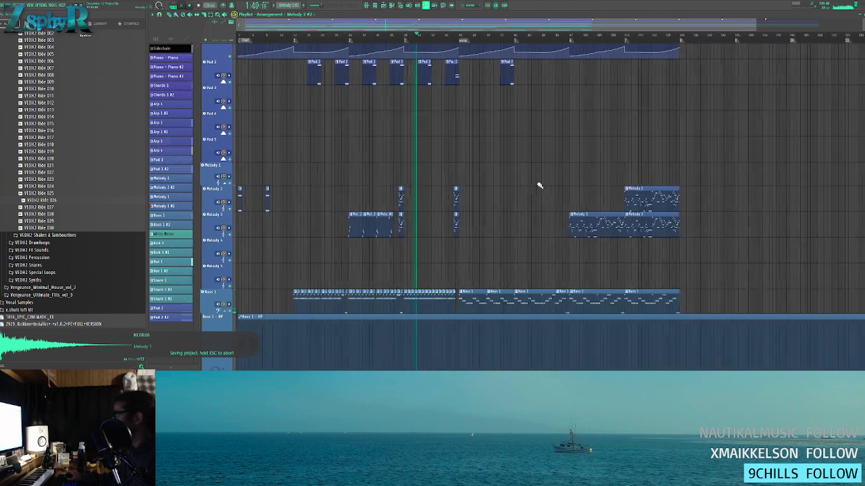
scroll(543, 185, down, 2)
click(368, 8)
key(F9)
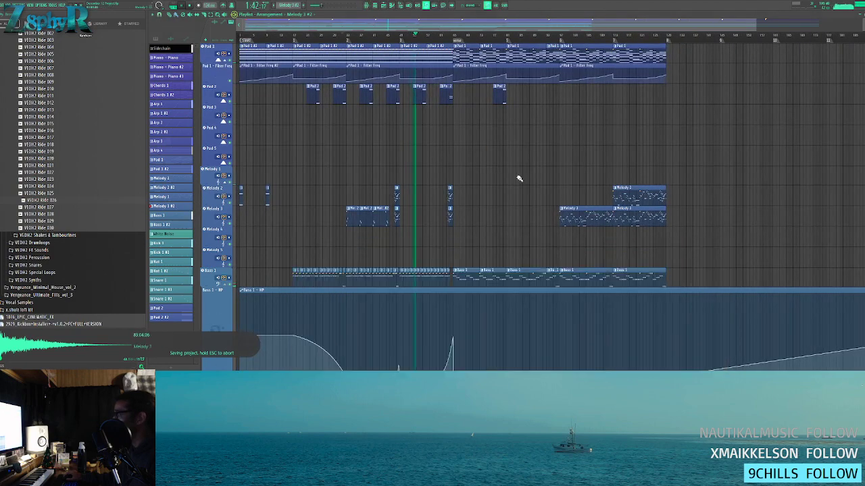
- Create an automation clip for the mute/solo state of Fruity delay 2 on Melody 1 and place its track under Melody 3
click(370, 8)
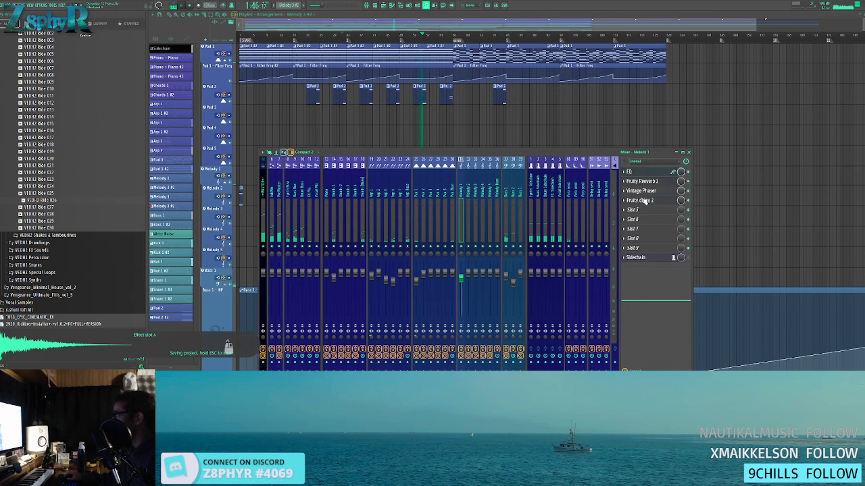
click(649, 200)
click(659, 192)
click(666, 201)
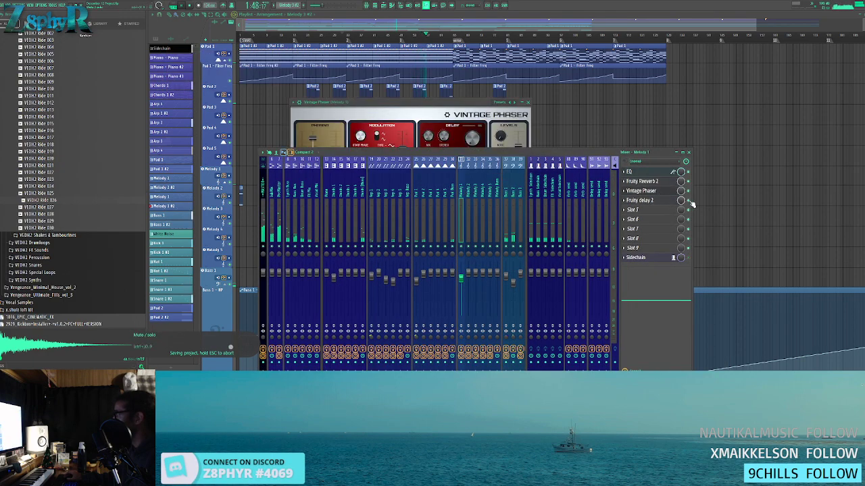
right_click(689, 202)
click(719, 246)
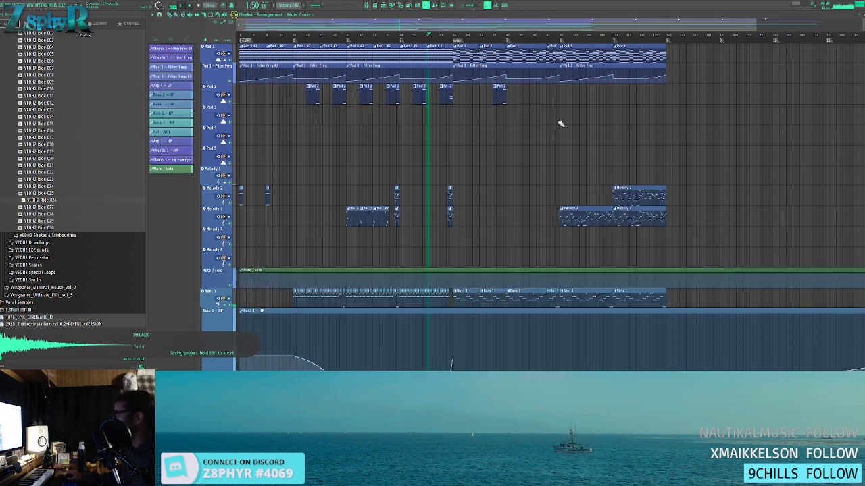
drag(235, 277, 280, 279)
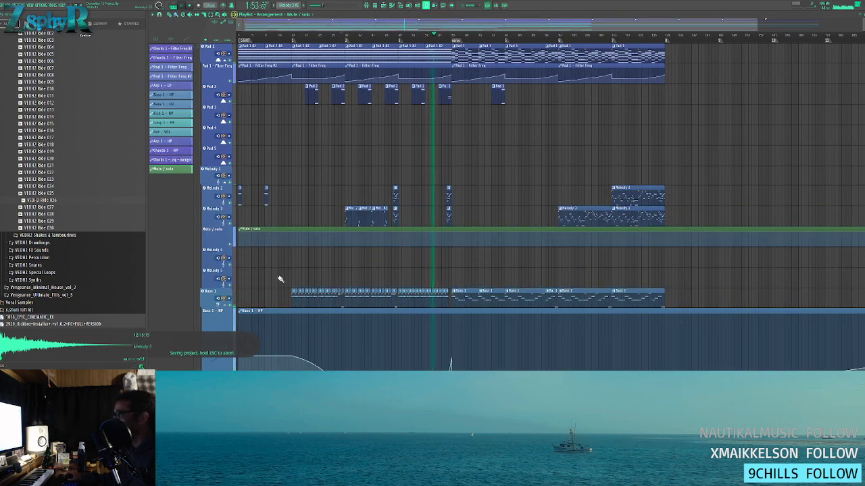
- Shape the Mute / solo automation to drop abruptly to off at the two short melody fills before bars 49 and 65
right_click(397, 251)
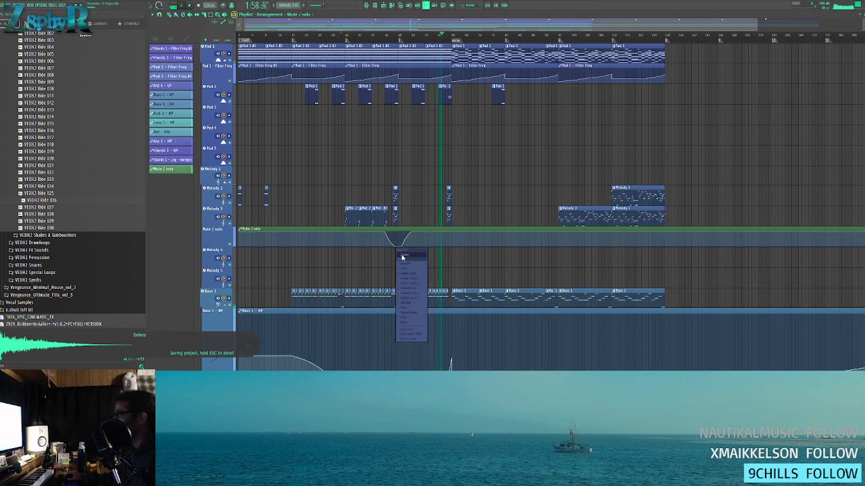
click(414, 264)
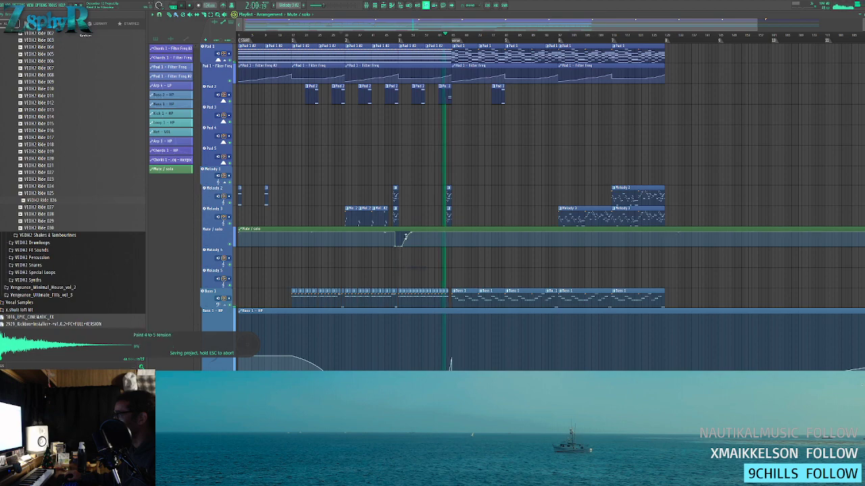
scroll(404, 238, up, 5)
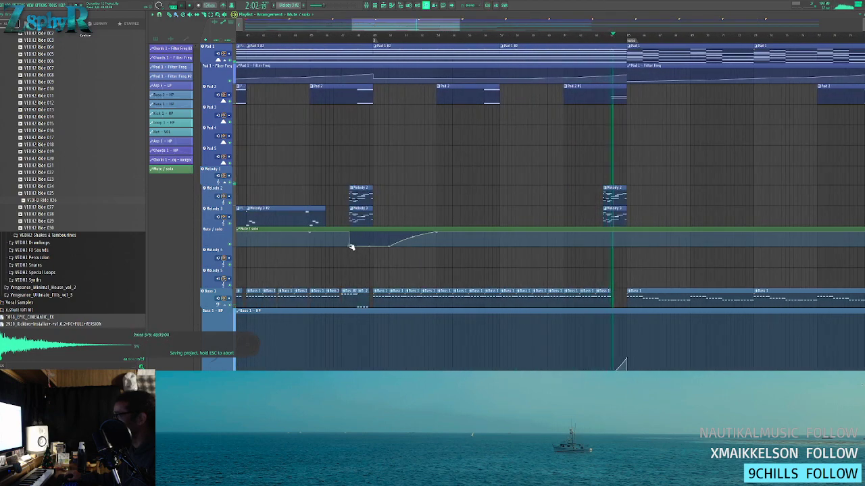
click(612, 245)
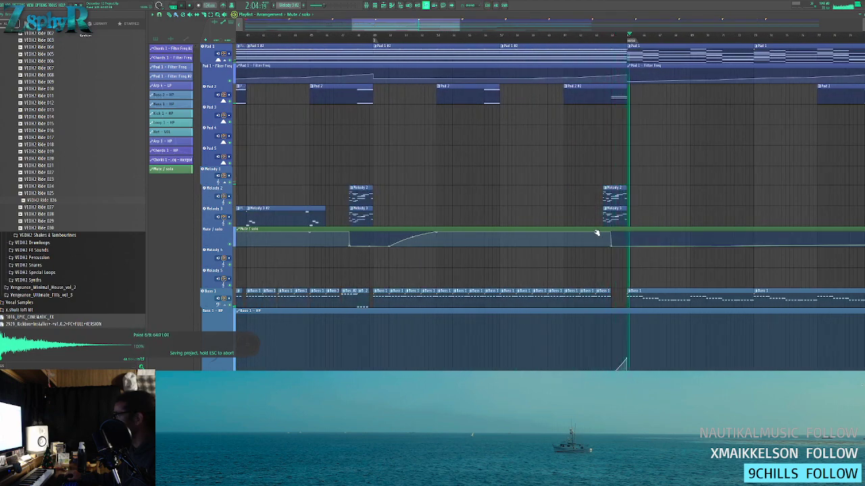
drag(613, 244, 638, 227)
right_click(631, 246)
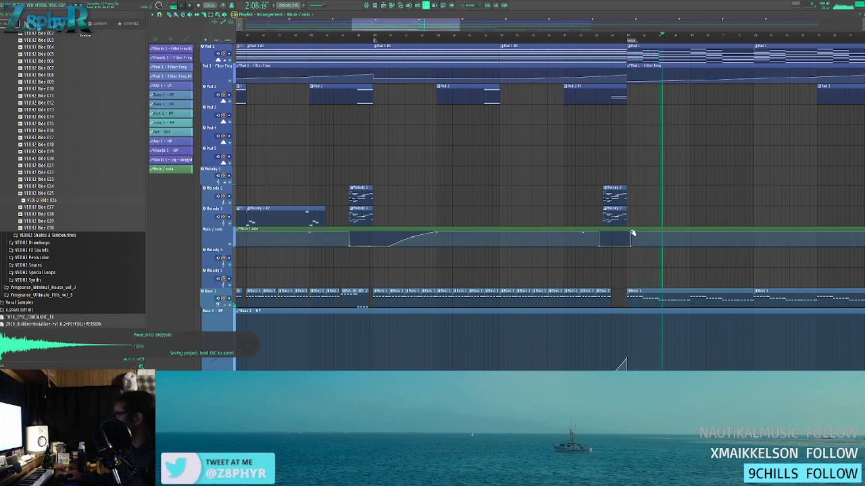
right_click(632, 233)
- Place a copy of the 16-bar Melody 3 clip on the Melody 3 track starting at bar 65
scroll(460, 216, right, 4)
scroll(463, 212, down, 3)
scroll(463, 210, down, 3)
scroll(465, 211, down, 1)
click(237, 35)
drag(650, 245, 477, 243)
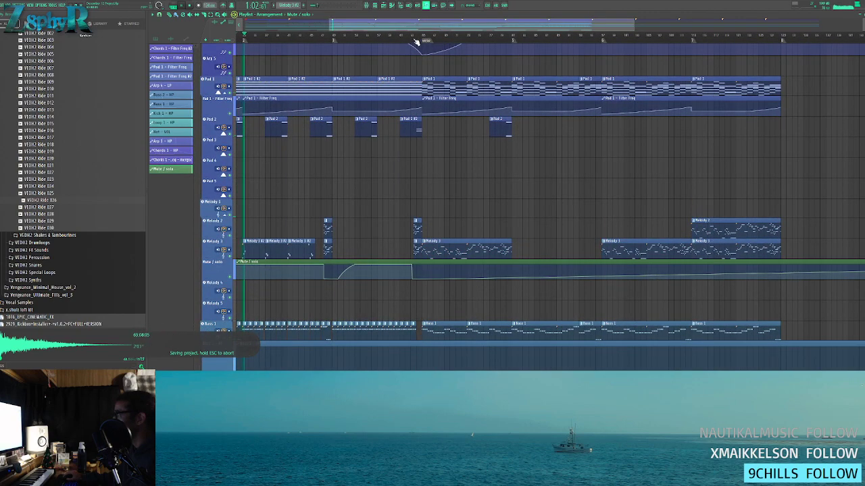
- Delete the short Melody 2 and Melody 3 fill clips just before bar 65
scroll(482, 168, up, 3)
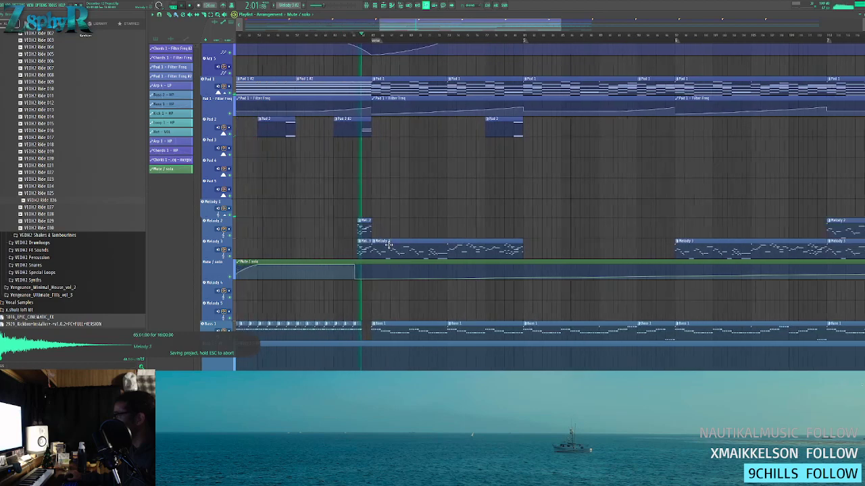
drag(400, 218, 415, 256)
drag(413, 252, 387, 251)
right_click(368, 245)
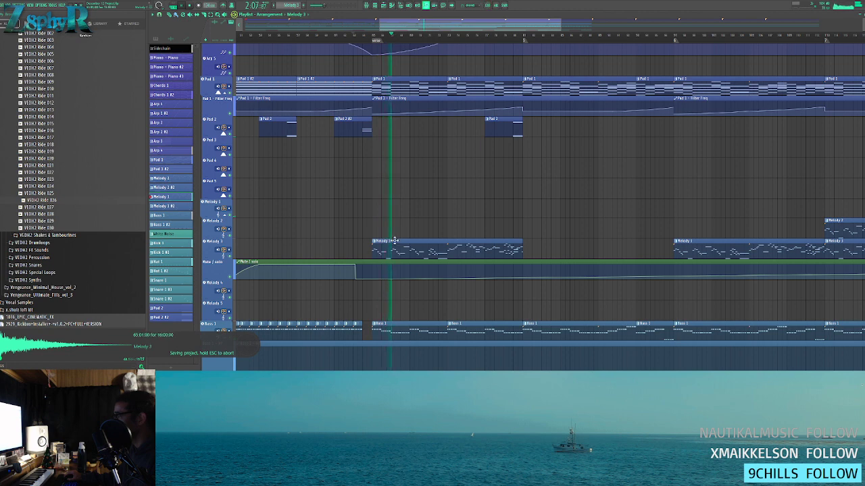
- Slice the Melody 3 clip from bar 65 into two-bar pieces and delete every second piece
click(395, 255)
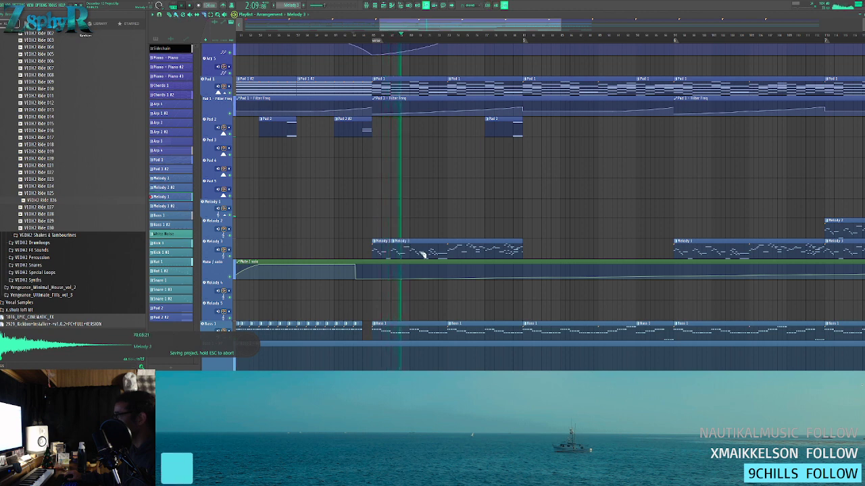
click(411, 255)
key(b)
right_click(403, 252)
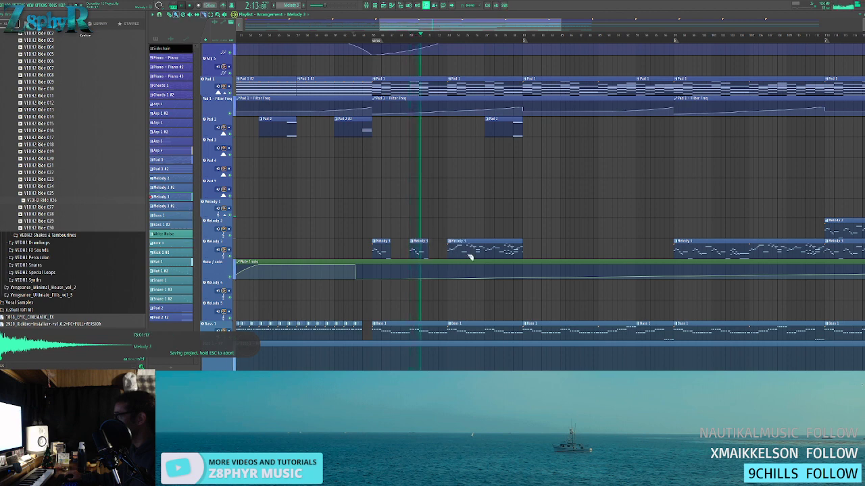
- Duplicate the four Melody 3 pieces to start at bar 81 and delete the originals from bar 65
drag(474, 256, 376, 238)
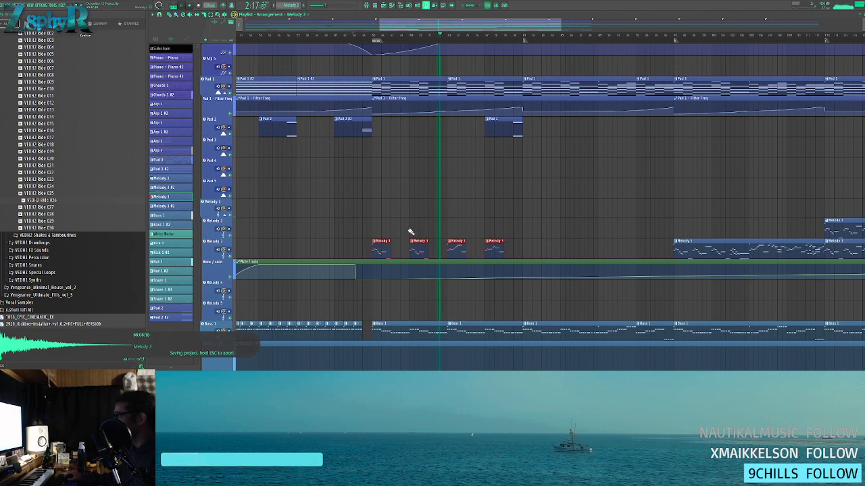
key(ctrl+b)
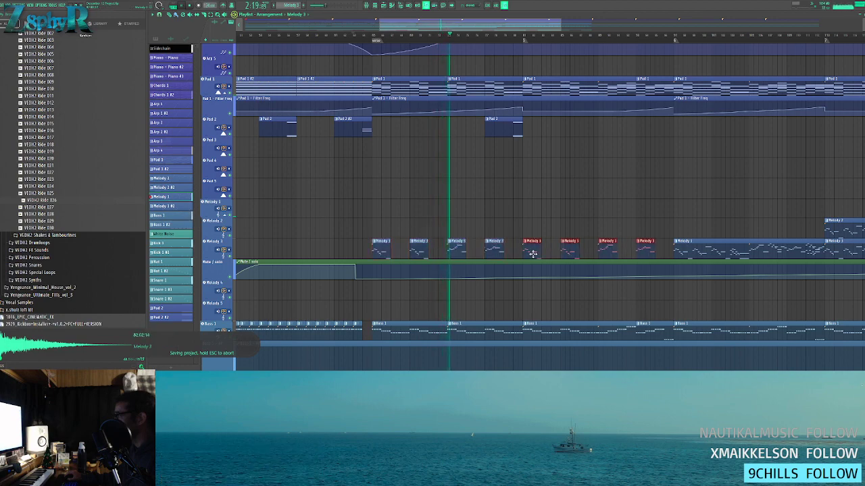
click(524, 216)
drag(499, 250, 379, 250)
- Add Mute / solo automation points that switch the delay on over the second half of the first two Melody 3 pieces from bar 81
drag(433, 213, 336, 191)
right_click(418, 253)
drag(420, 254, 438, 243)
right_click(565, 256)
right_click(435, 257)
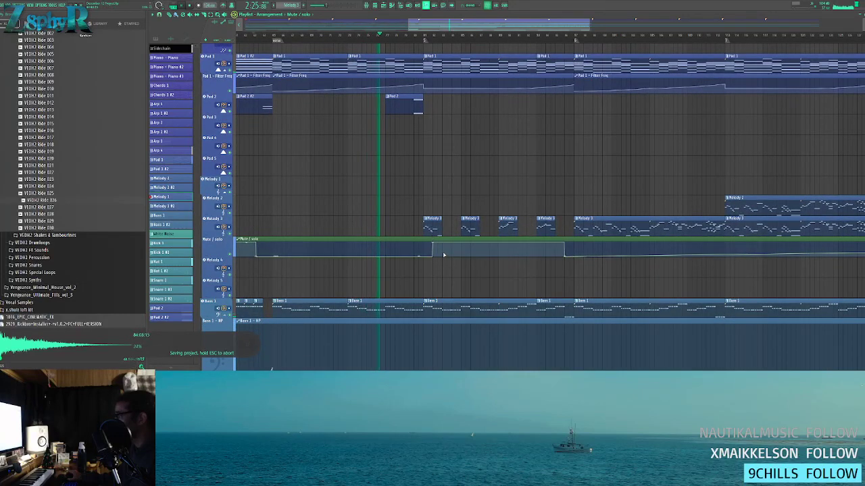
ctrl+scroll(439, 243, up, 4)
right_click(445, 258)
right_click(506, 258)
drag(505, 258, 560, 263)
right_click(553, 242)
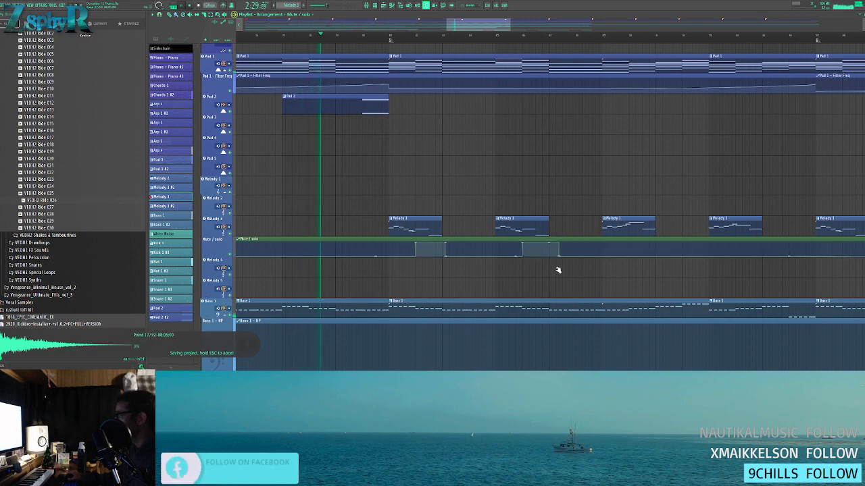
- Add matching on-blocks to the Mute / solo automation over the second half of the third and fourth Melody 3 pieces
drag(617, 256, 565, 258)
right_click(543, 254)
right_click(561, 242)
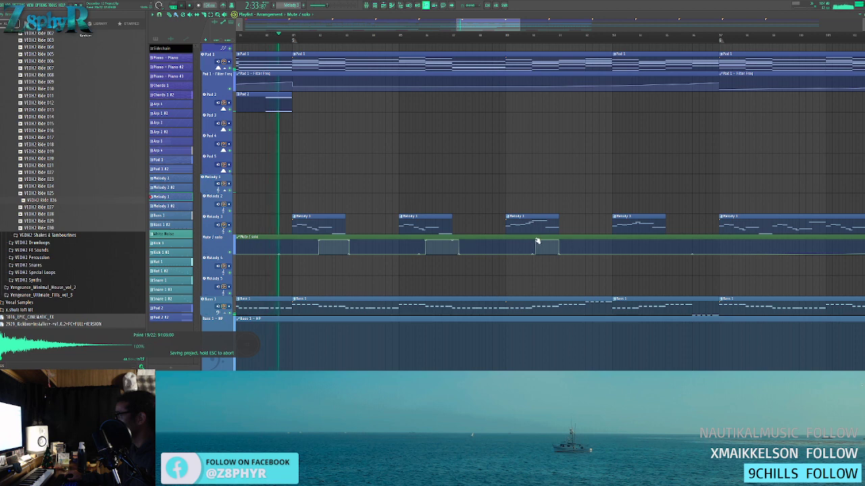
right_click(639, 255)
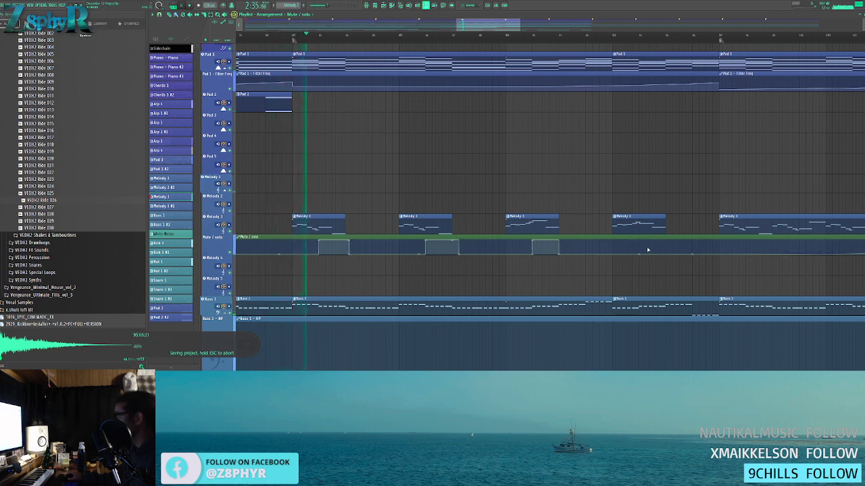
right_click(636, 251)
mouse_move(636, 251)
mouse_down()
mouse_move(636, 237)
mouse_move(632, 260)
mouse_move(637, 239)
mouse_up()
right_click(639, 254)
right_click(669, 255)
scroll(356, 176, down, 3)
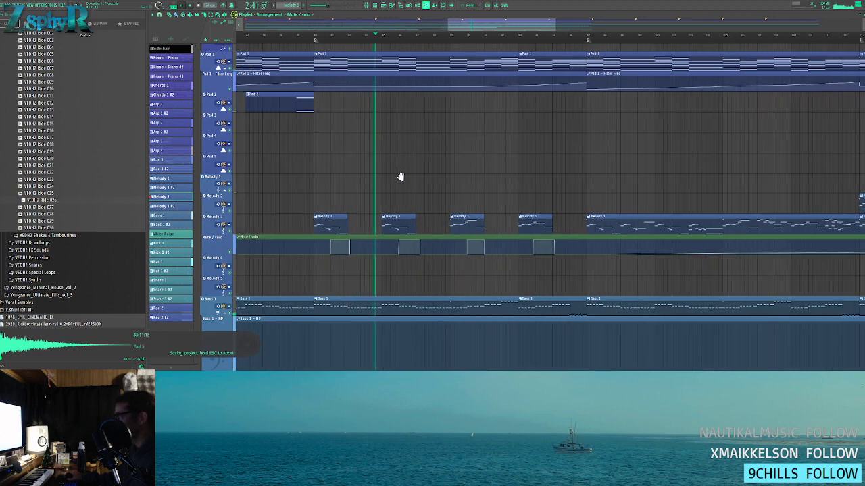
- Copy the Melody 2 clip from bar 113 so that it starts at bar 81 above the Melody 3 pieces
drag(400, 177, 643, 189)
scroll(648, 193, down, 5)
drag(809, 217, 629, 216)
scroll(575, 215, up, 3)
- Slice the copied Melody 2 clip into two-bar pieces and delete those overlapping Melody 3, so the two melodies alternate
drag(561, 217, 554, 217)
drag(587, 216, 589, 216)
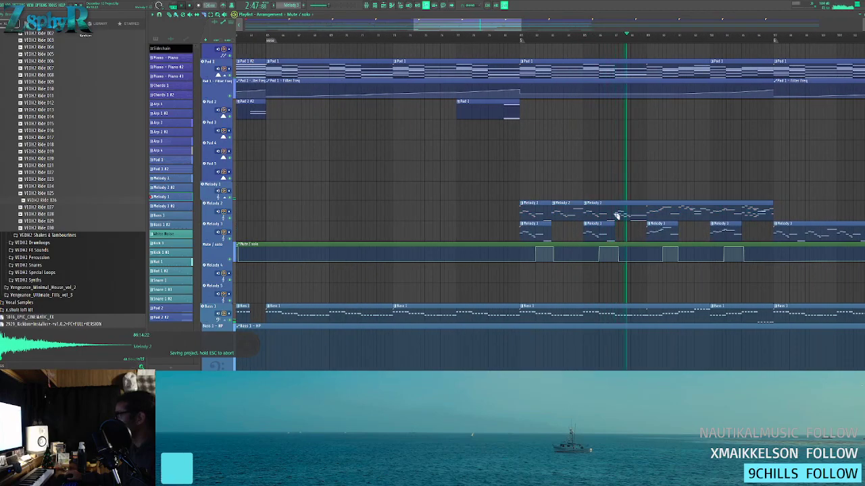
click(616, 216)
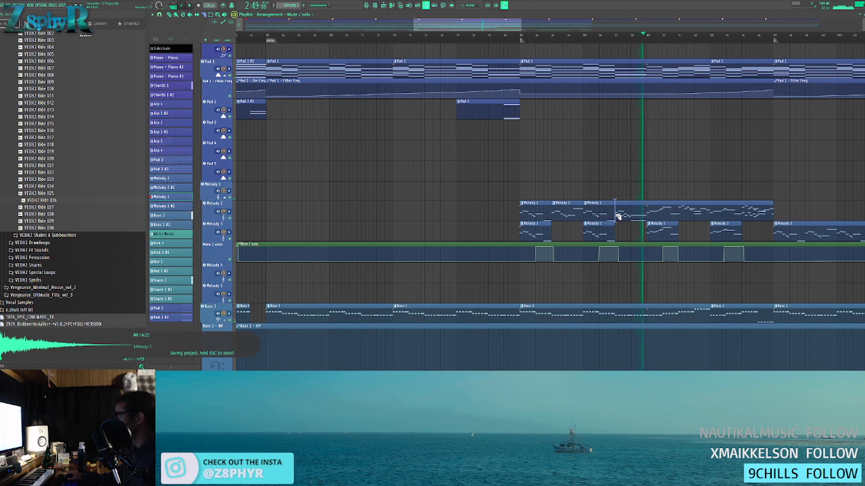
drag(650, 219, 649, 217)
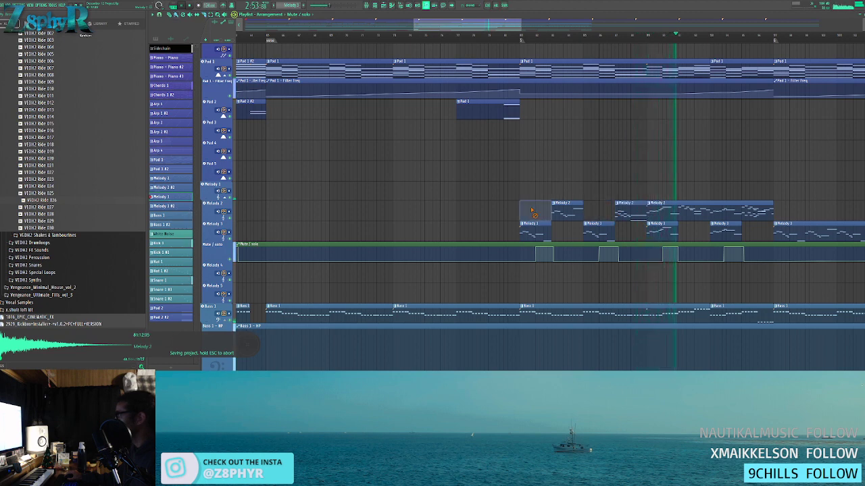
drag(689, 190, 613, 193)
click(612, 214)
key(b)
right_click(592, 214)
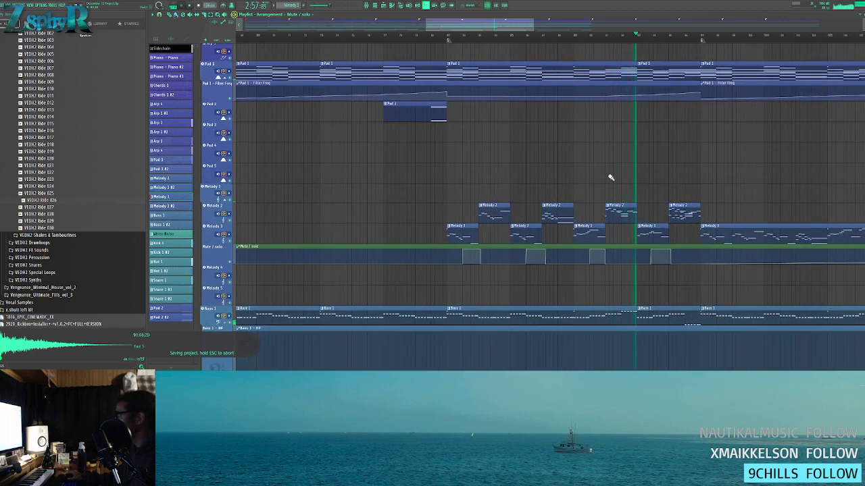
- Add a short on-block to the Mute / solo automation just before bar 97 and delete the Melody 3 clip from bar 97
scroll(611, 175, down, 3)
scroll(622, 172, down, 2)
drag(658, 175, 373, 193)
scroll(473, 177, up, 2)
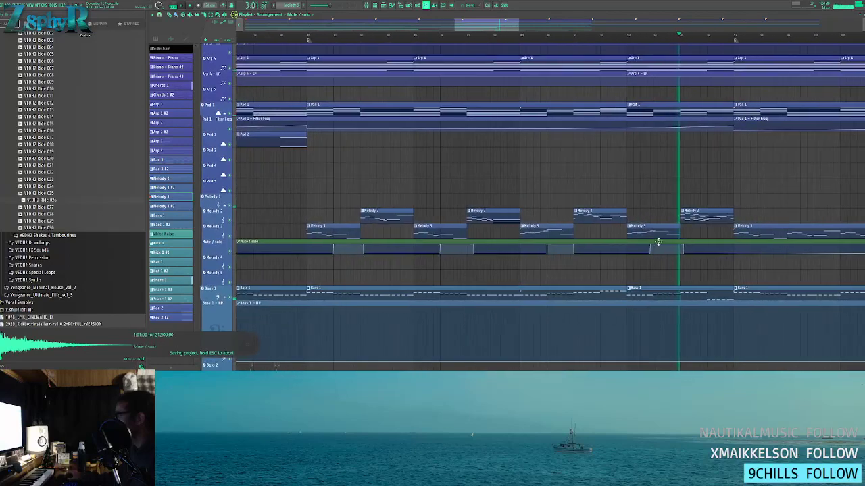
drag(669, 200, 486, 193)
right_click(547, 245)
right_click(559, 250)
drag(559, 249, 563, 257)
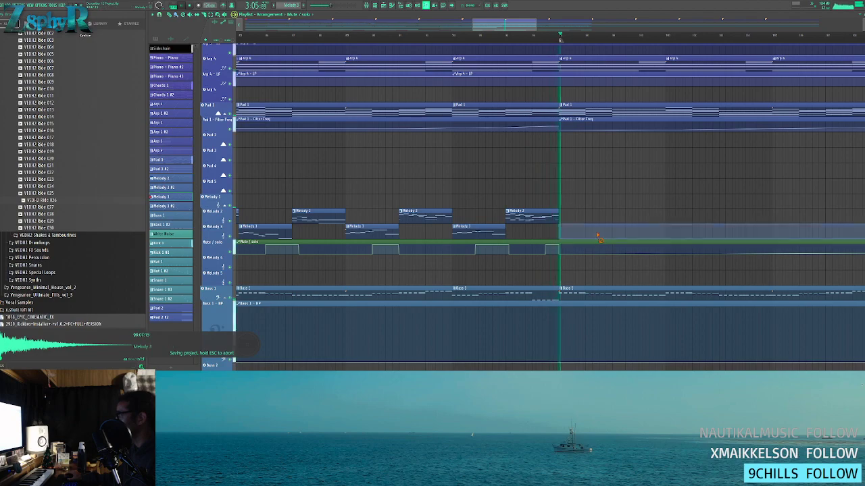
scroll(587, 219, down, 5)
- Merge the Chords 1 - Filter Freq #2 automation clips from bar 65 onward and lower the merged curve's peaks at bars 89 and 97
click(485, 36)
drag(507, 137, 507, 139)
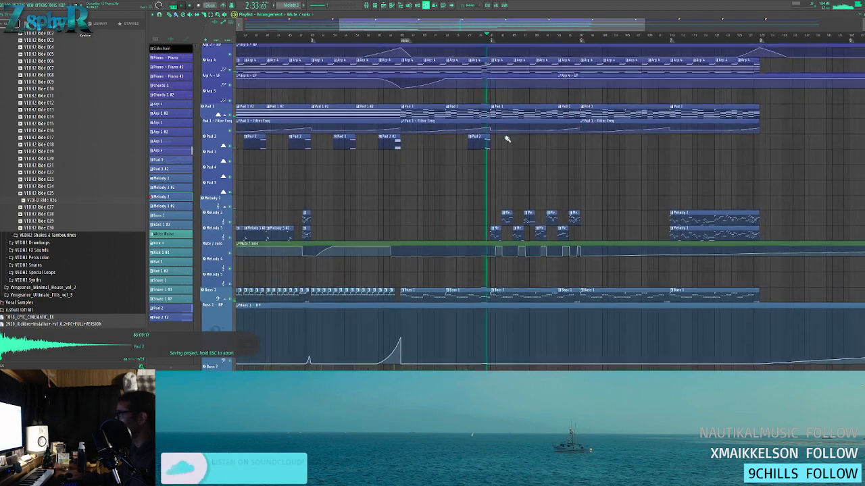
scroll(506, 139, down, 3)
scroll(570, 129, up, 4)
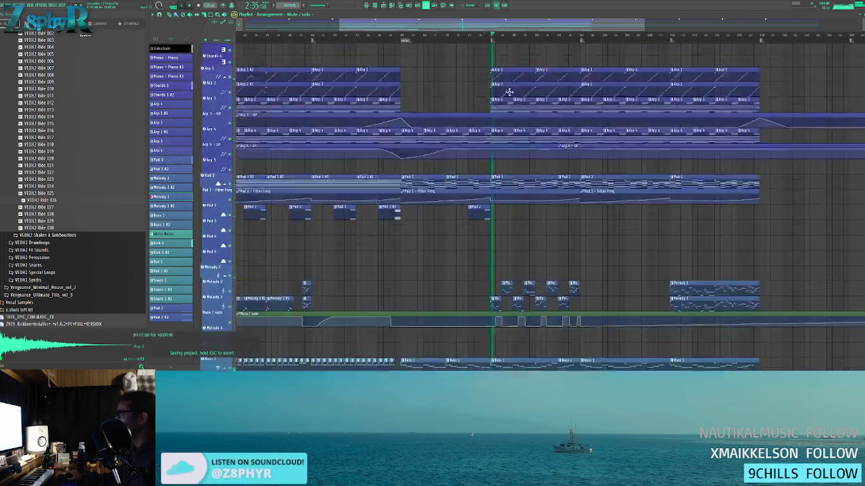
click(403, 71)
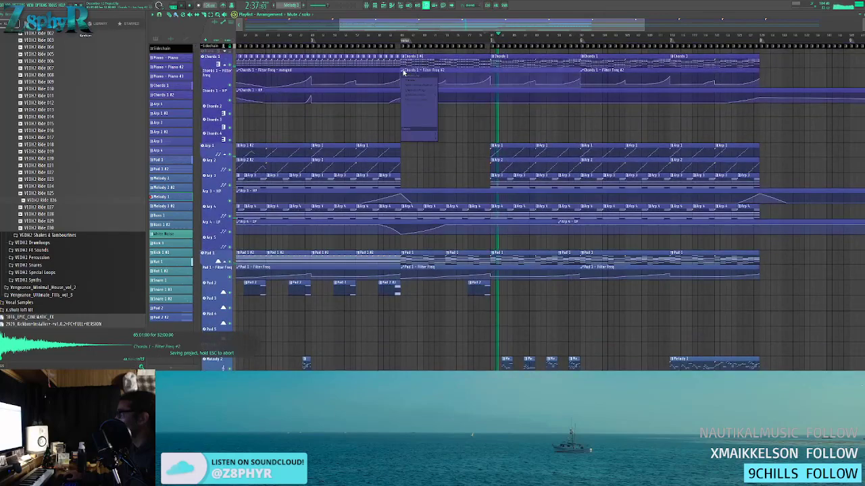
click(510, 121)
drag(617, 81, 464, 111)
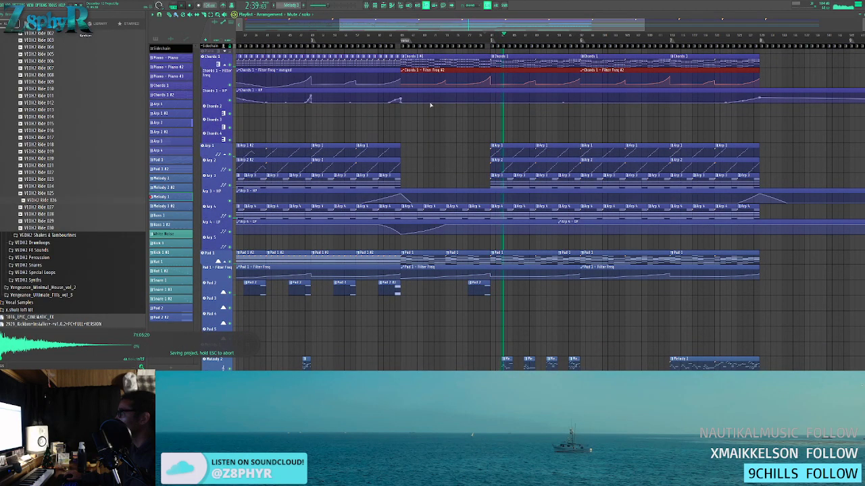
key(ctrl+g)
scroll(534, 85, up, 2)
scroll(533, 78, up, 3)
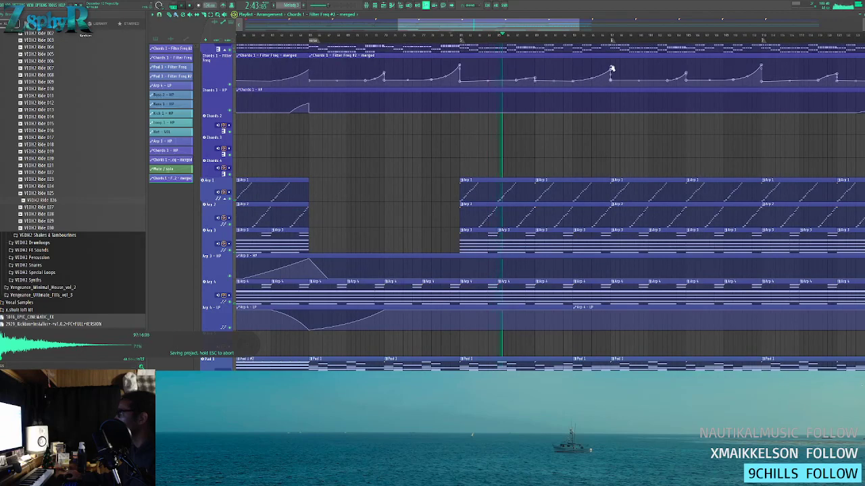
- Add short curved rises to the Chords 1 - HP automation leading into bars 89 and 97, dropping back after each
right_click(534, 108)
click(556, 140)
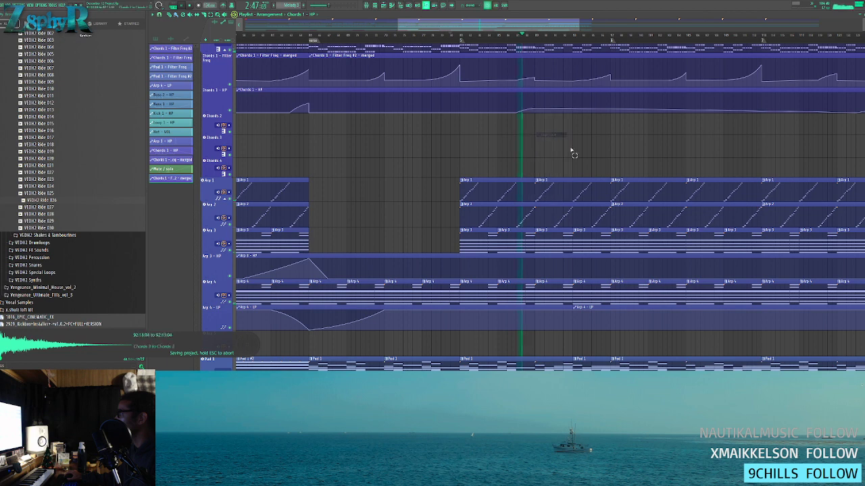
right_click(518, 112)
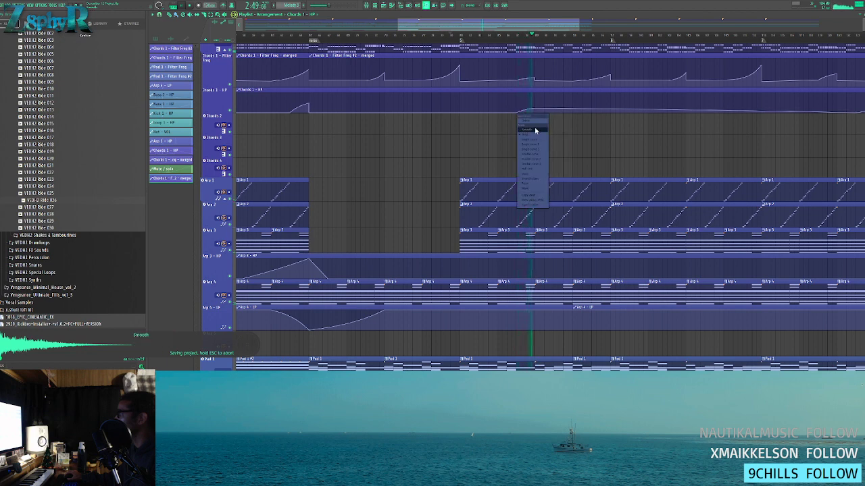
click(541, 144)
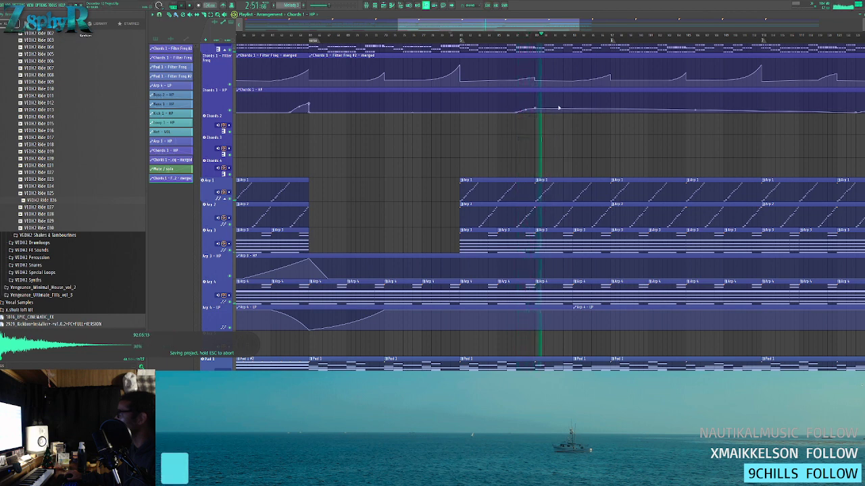
right_click(592, 112)
right_click(604, 107)
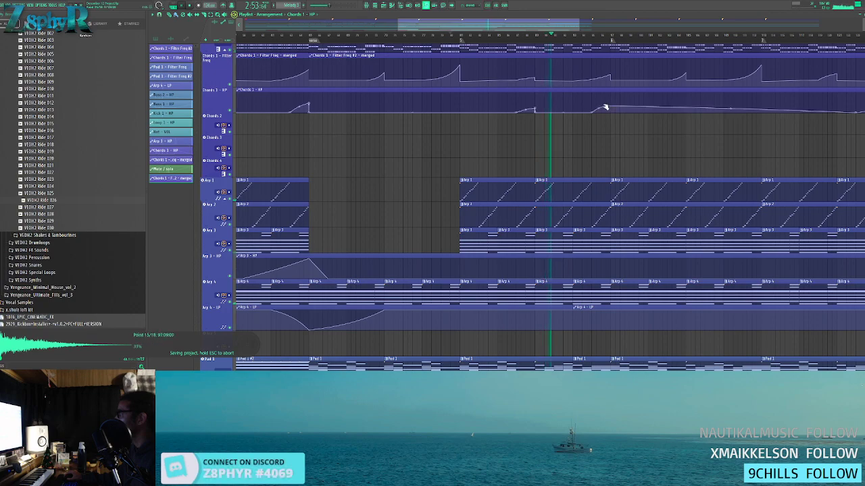
right_click(611, 110)
- Play from bar 81, open the Melody 1 instrument and set its Master Level to +3.2 dB
scroll(613, 143, down, 5)
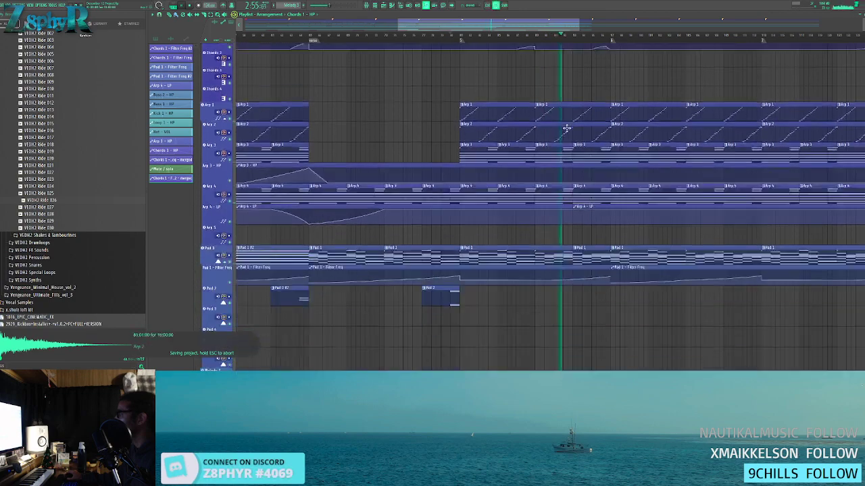
scroll(515, 196, down, 3)
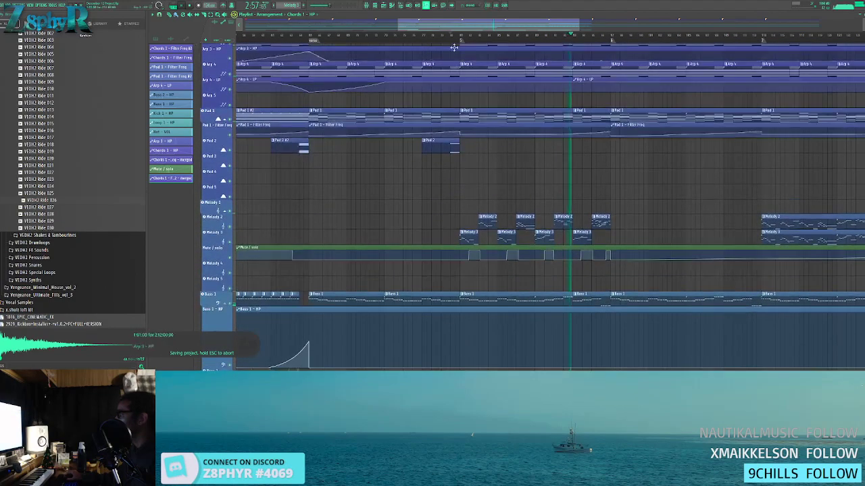
click(487, 223)
click(469, 234)
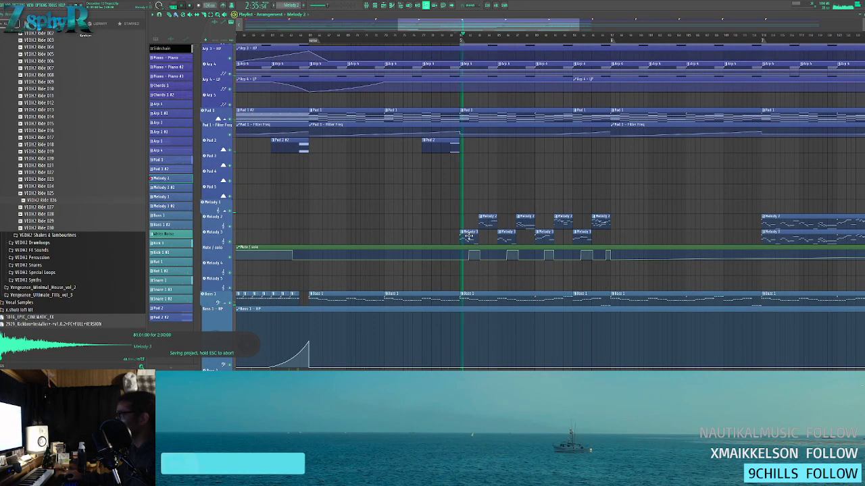
click(377, 5)
key(F6)
double_click(470, 238)
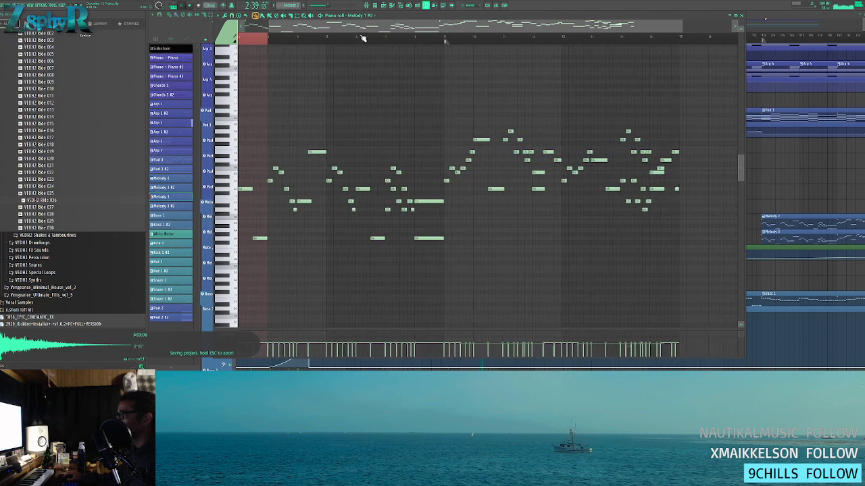
click(370, 9)
click(376, 9)
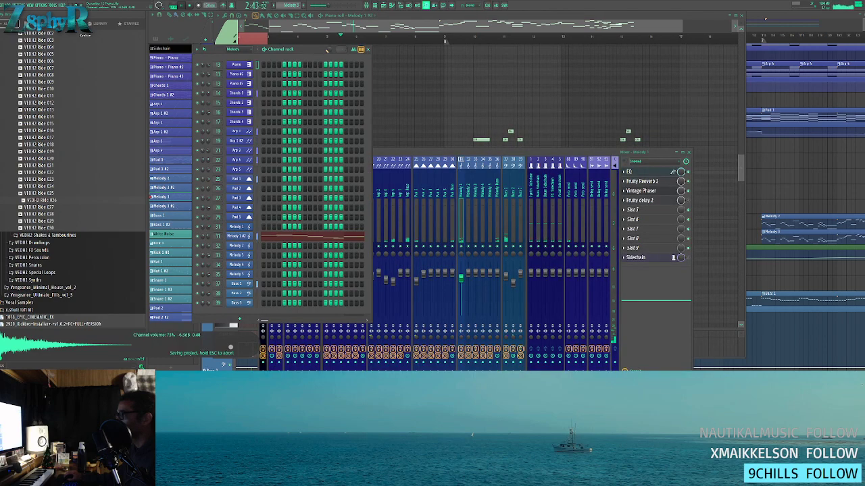
click(238, 227)
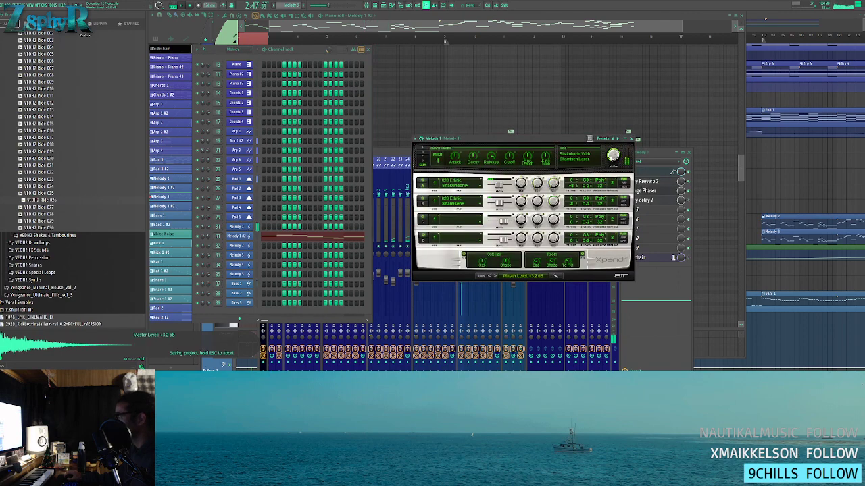
click(767, 164)
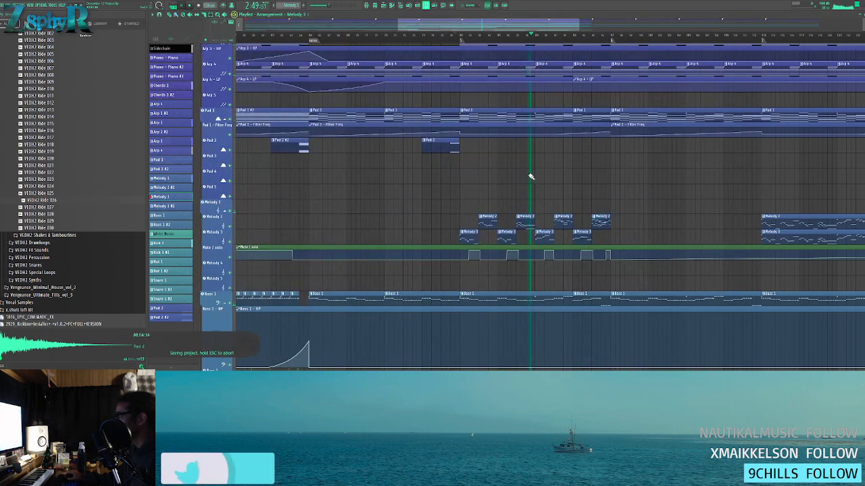
- Review the Vintage Phaser settings on the Melody 1 mixer track and save the project
scroll(538, 177, up, 2)
scroll(539, 177, down, 1)
scroll(427, 78, down, 1)
key(F9)
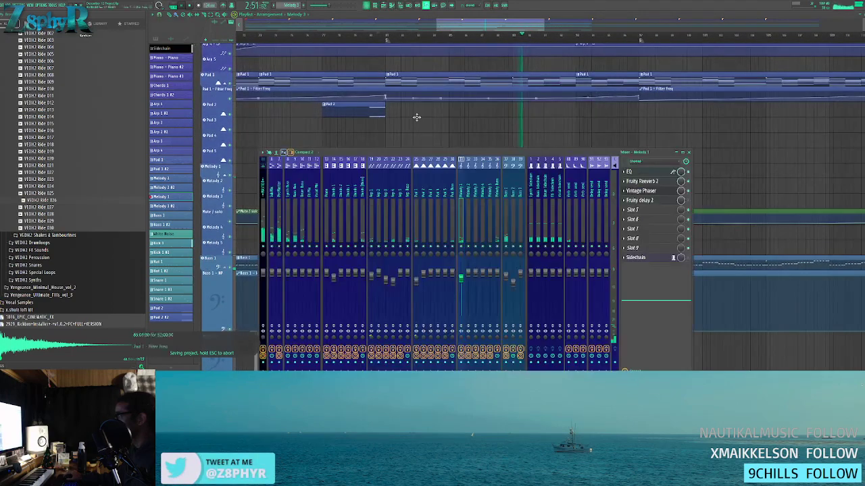
click(628, 192)
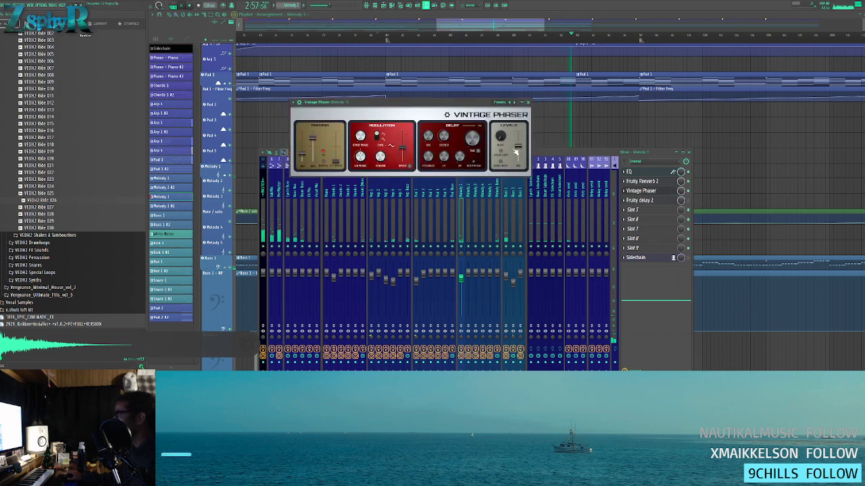
key(ctrl+s)
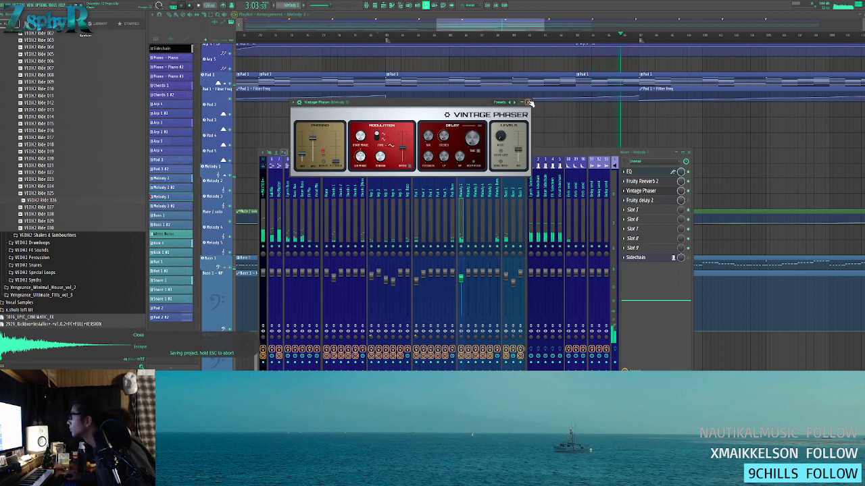
click(528, 103)
key(F9)
- Listen to the alternating Melody 2 and Melody 3 phrases from just before bar 81
scroll(644, 165, down, 1)
drag(662, 160, 631, 181)
ctrl+click(375, 165)
click(389, 36)
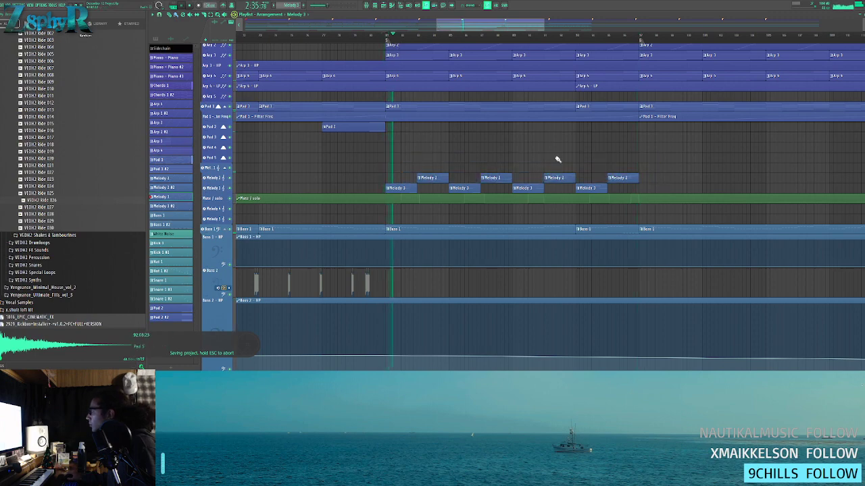
scroll(466, 156, up, 3)
scroll(426, 124, down, 2)
drag(385, 187, 628, 211)
scroll(395, 185, down, 2)
click(375, 37)
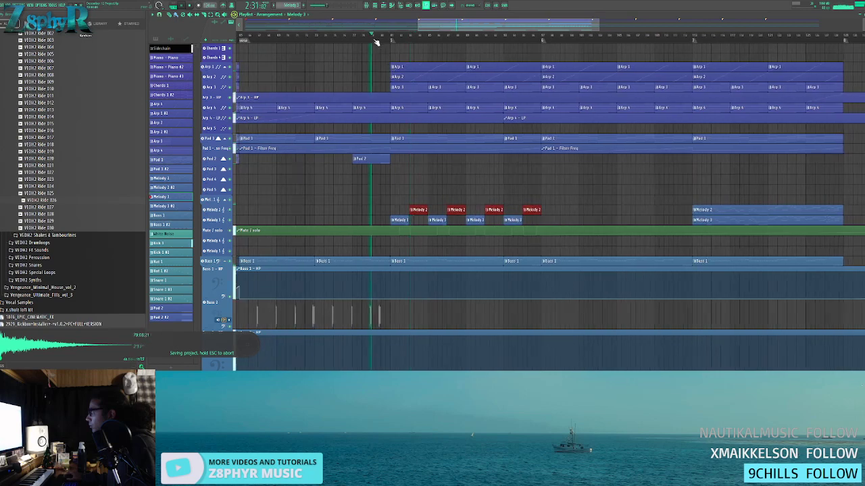
ctrl+click(414, 196)
- Shift the effects below EQ down one slot on the Melody 1 mixer track and insert Fruity Limiter in slot 2
click(366, 5)
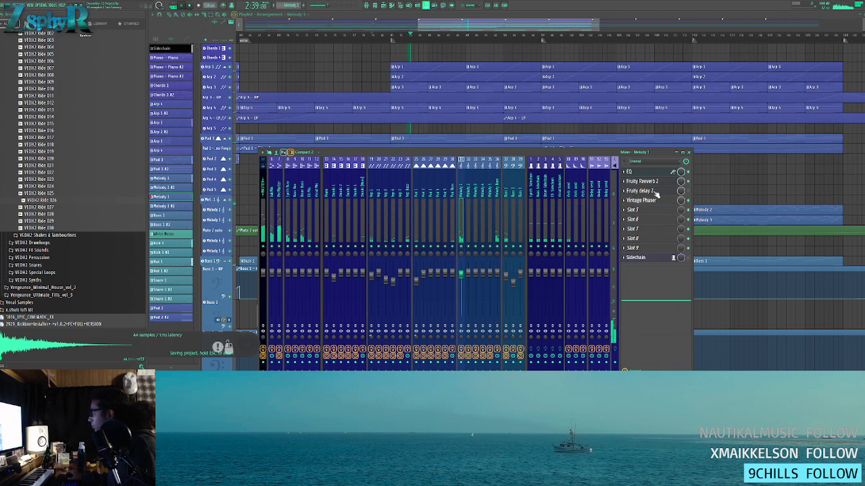
drag(655, 201, 656, 211)
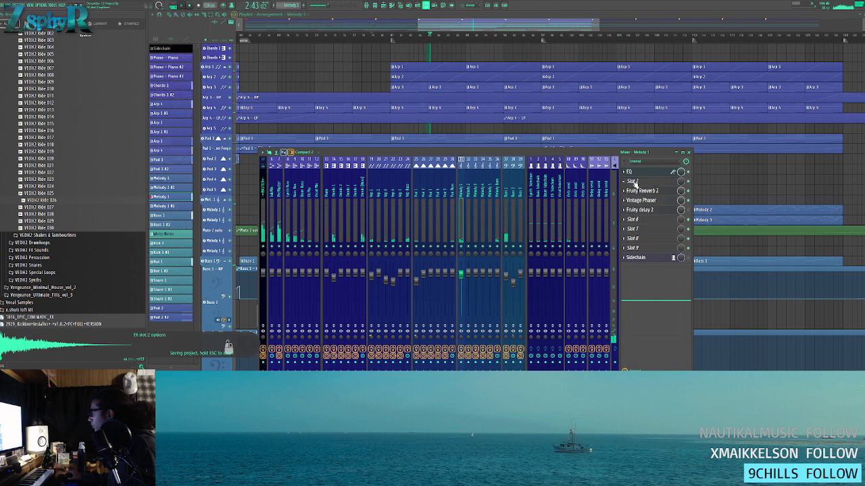
click(633, 182)
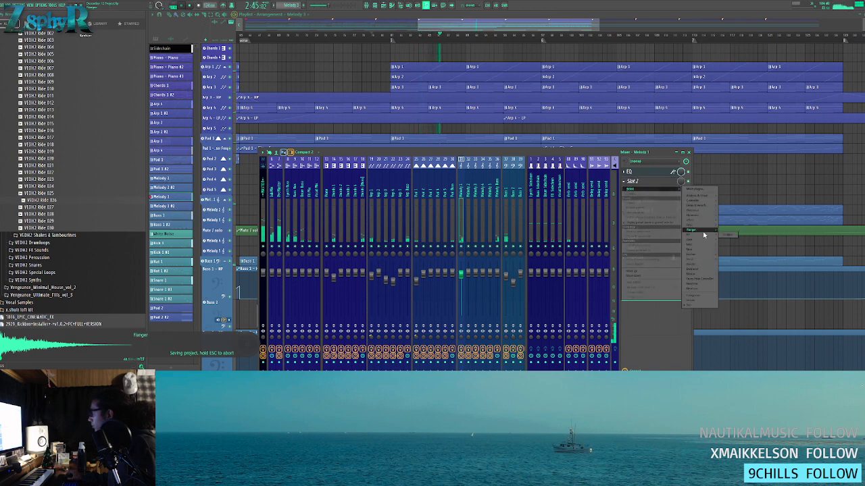
mouse_move(702, 215)
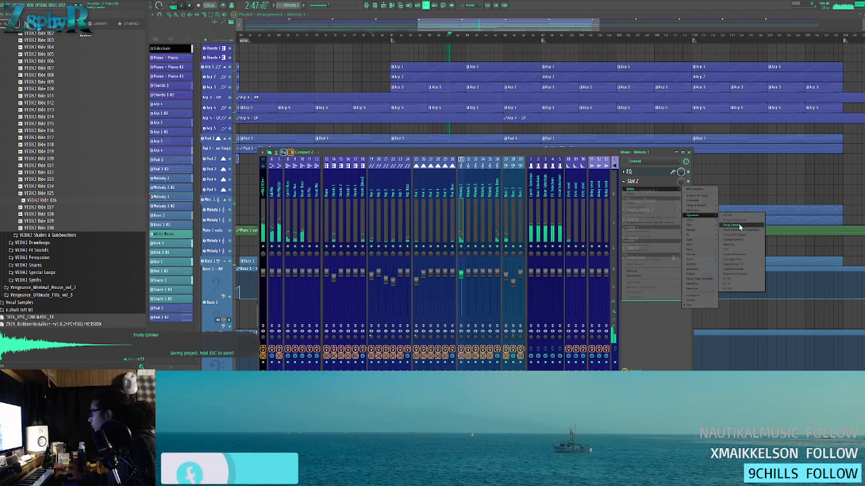
click(739, 227)
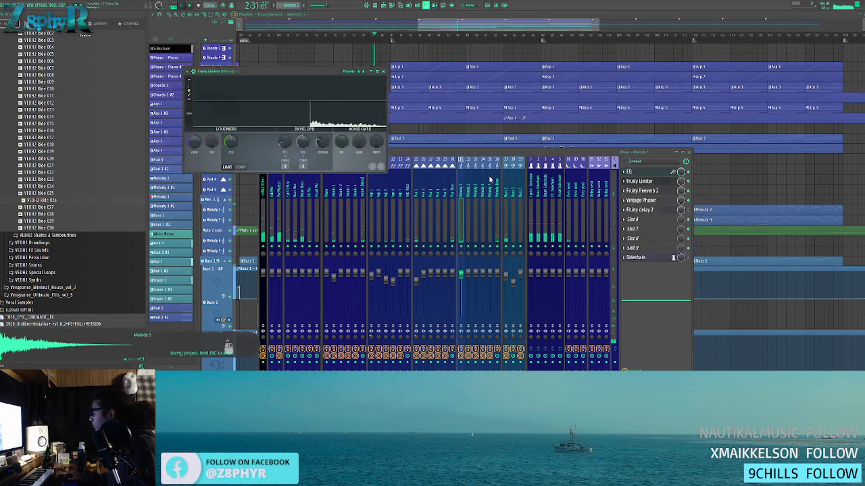
- Set up Fruity Limiter on Melody 1 in compressor mode with about -26 dB threshold, 2 ms attack and 3.9 dB gain
drag(508, 157, 614, 141)
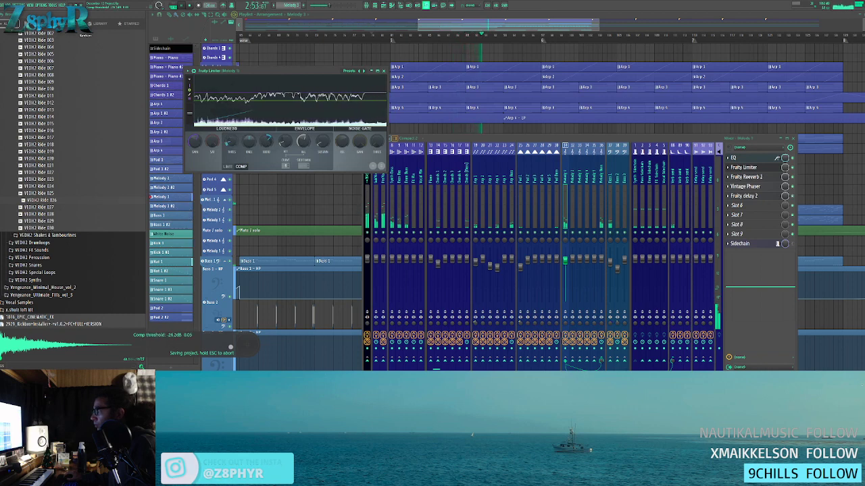
drag(231, 141, 226, 144)
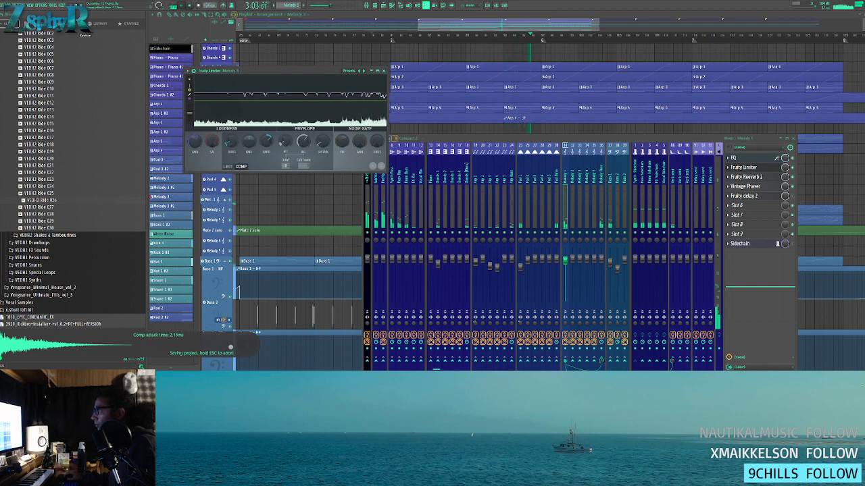
drag(285, 141, 285, 138)
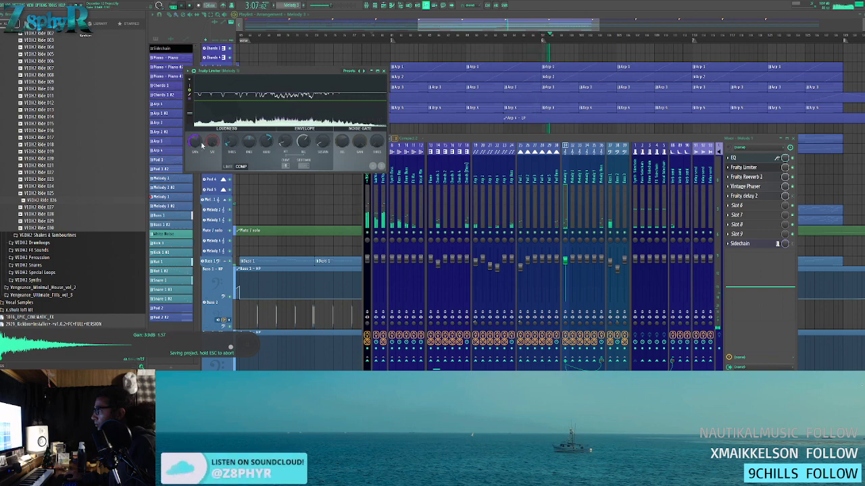
- Listen to the alternating melody phrases from just before bar 81 and compare them with the Mute / solo automation
right_click(457, 129)
click(385, 40)
scroll(432, 122, up, 2)
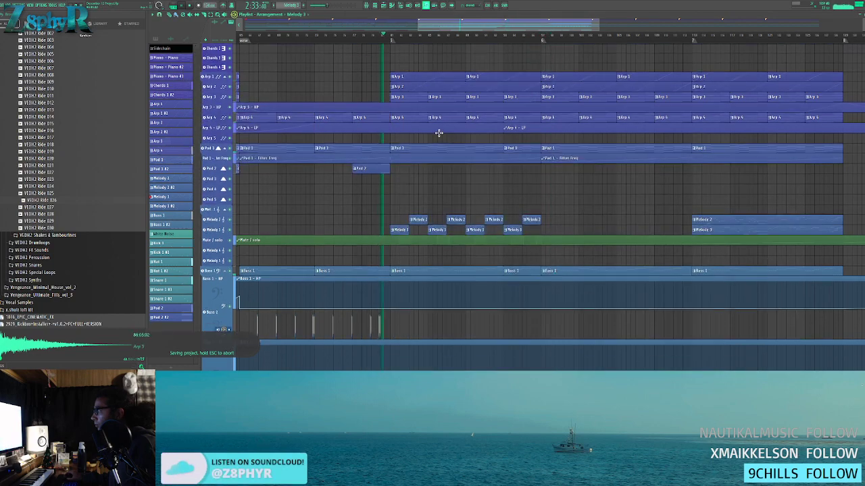
scroll(387, 182, down, 5)
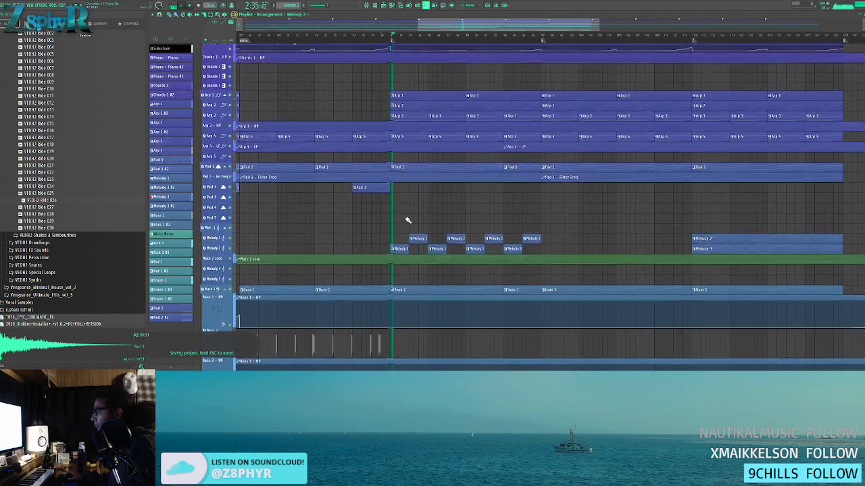
click(375, 5)
right_click(392, 137)
scroll(403, 164, up, 4)
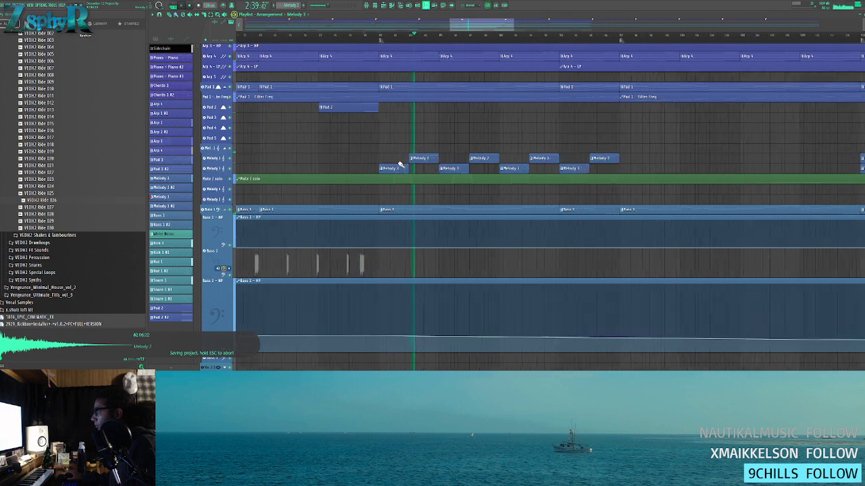
scroll(403, 167, up, 2)
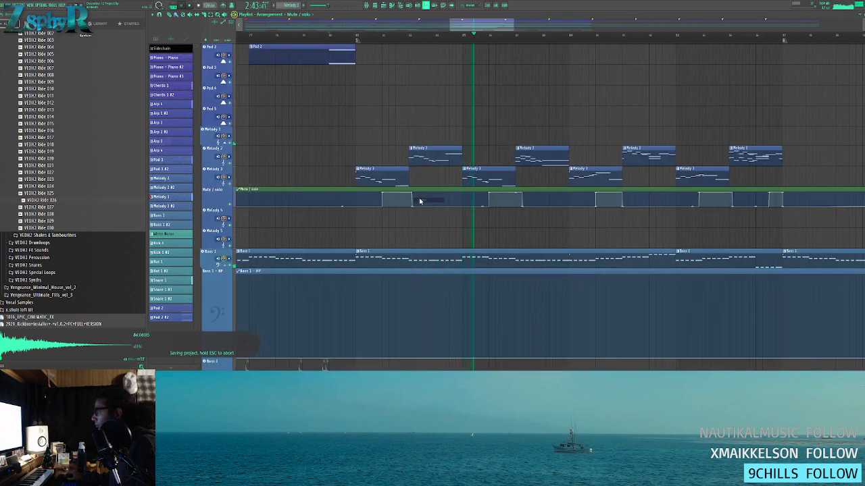
- Shift the first three raised blocks of the Mute / solo automation to the starts of the Melody 2 phrases
right_click(517, 209)
click(524, 215)
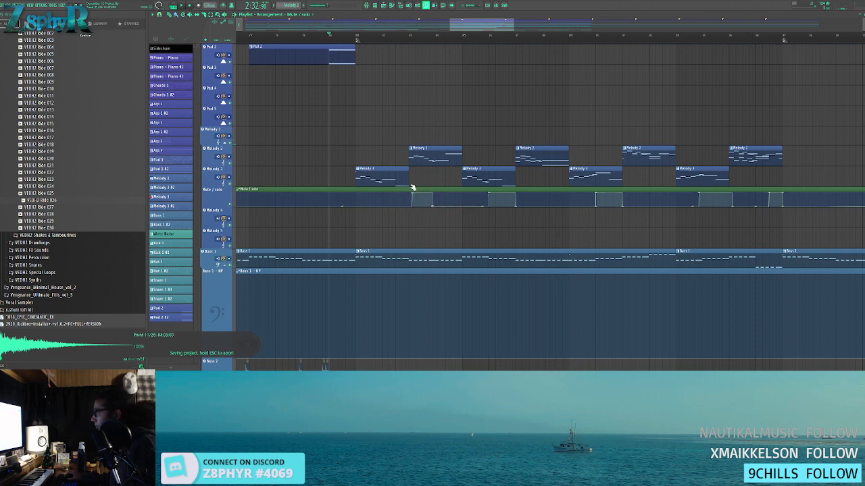
right_click(485, 207)
click(489, 214)
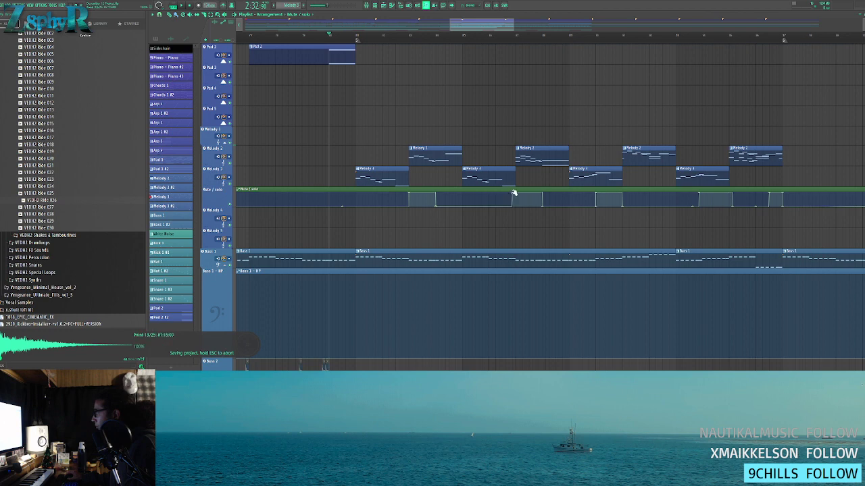
click(544, 209)
right_click(544, 209)
click(544, 210)
right_click(543, 210)
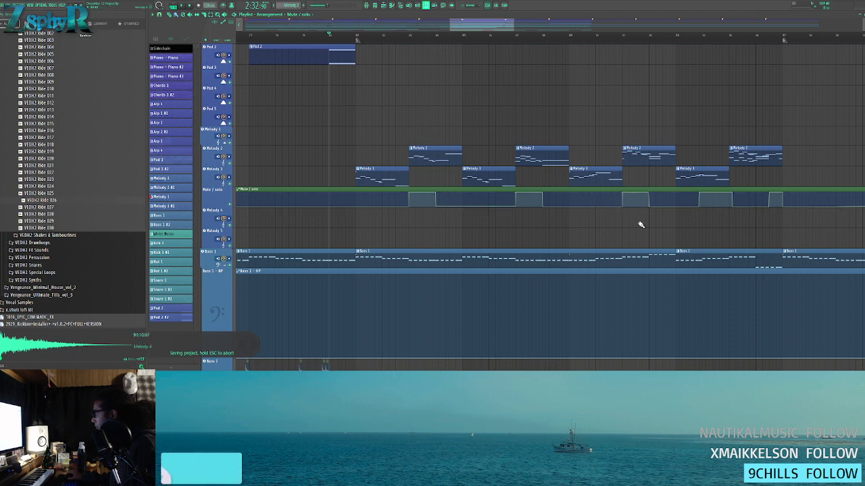
- Remove the short raised block at the end of the last Melody 2 phrase from the Mute / solo automation
drag(706, 224, 558, 214)
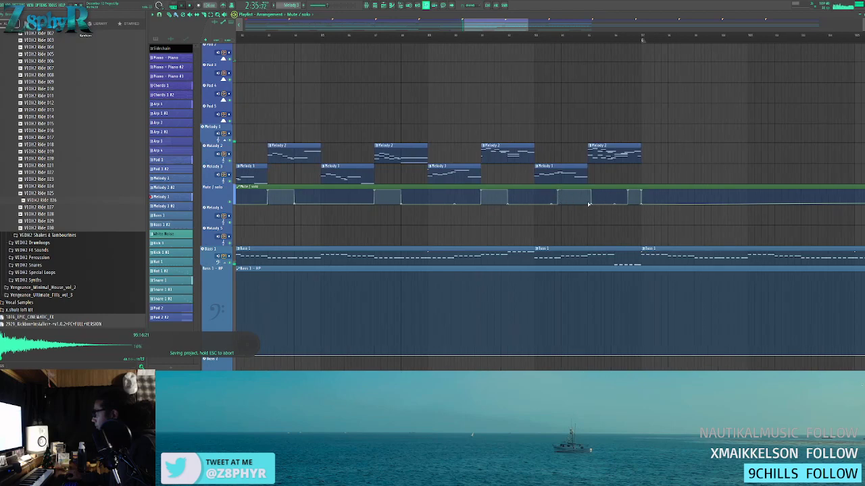
right_click(630, 193)
right_click(629, 188)
key(ctrl+z)
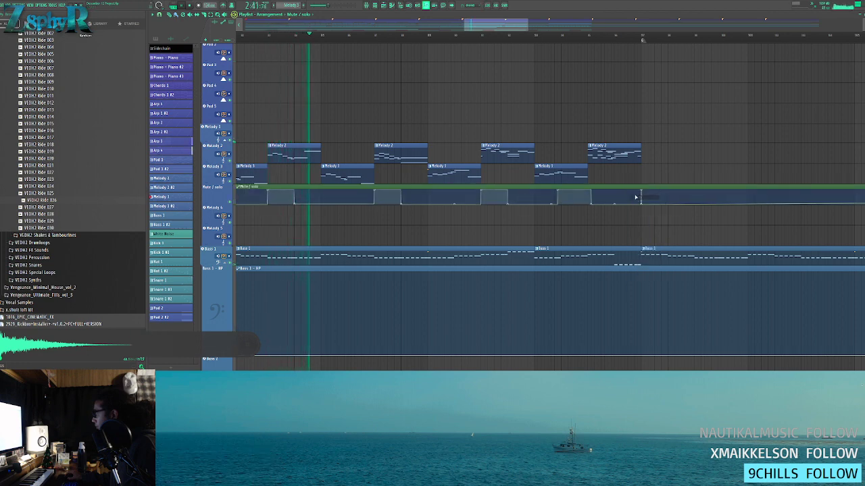
right_click(642, 192)
click(646, 197)
key(space)
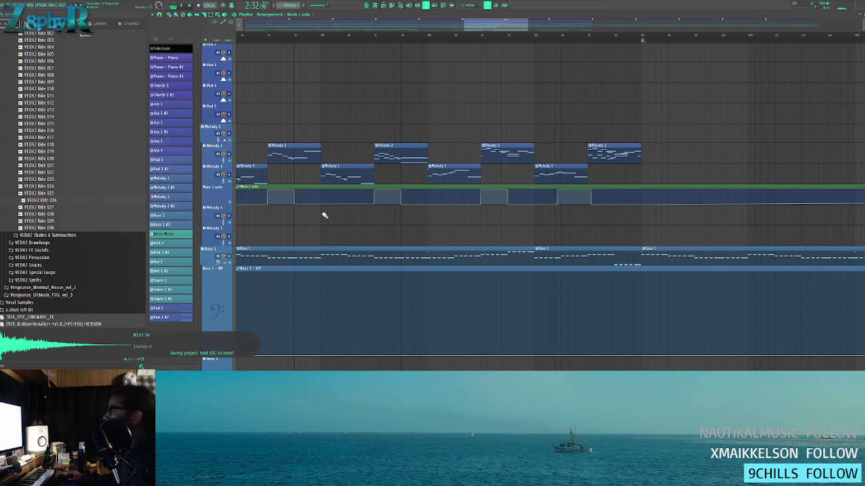
- Delete the Mute / solo automation clip from the project
click(293, 185)
right_click(183, 177)
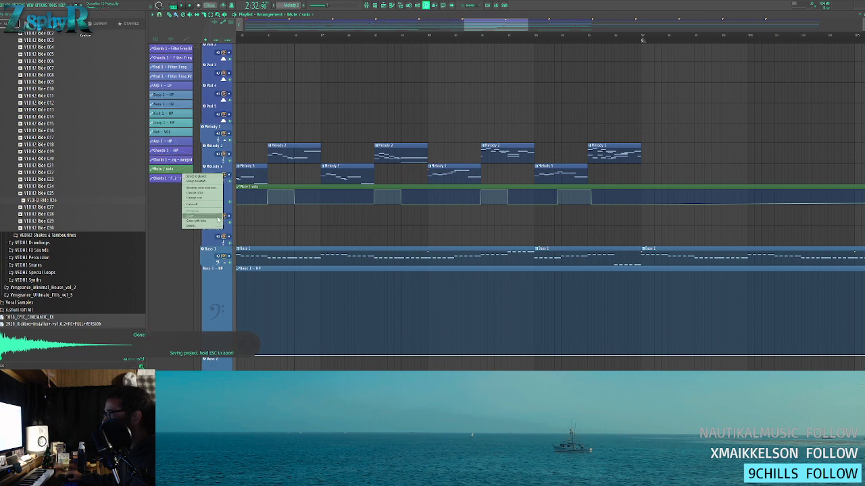
click(214, 227)
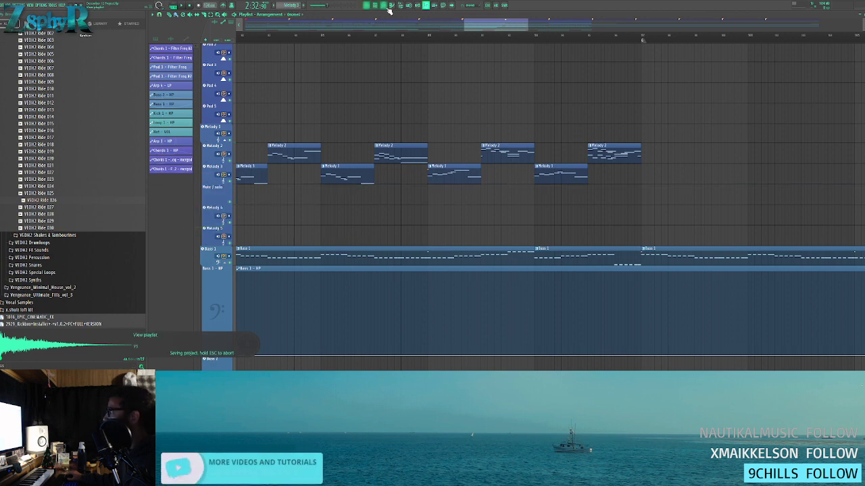
- Create an automation clip for the Melody 1 Fruity delay 2 input volume and place its track directly below Melody 3
click(366, 6)
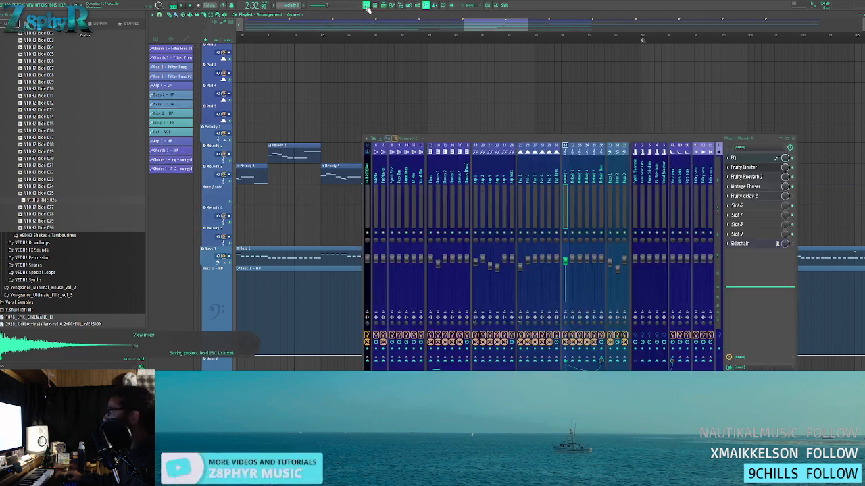
click(761, 198)
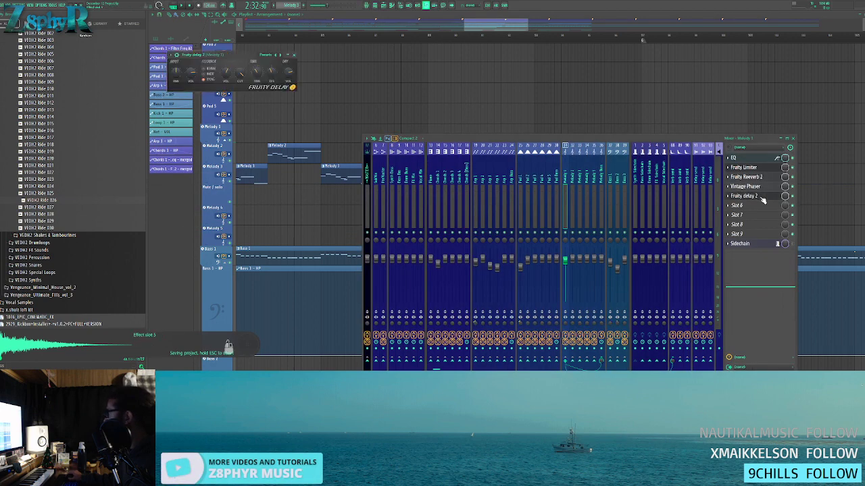
right_click(191, 73)
click(225, 109)
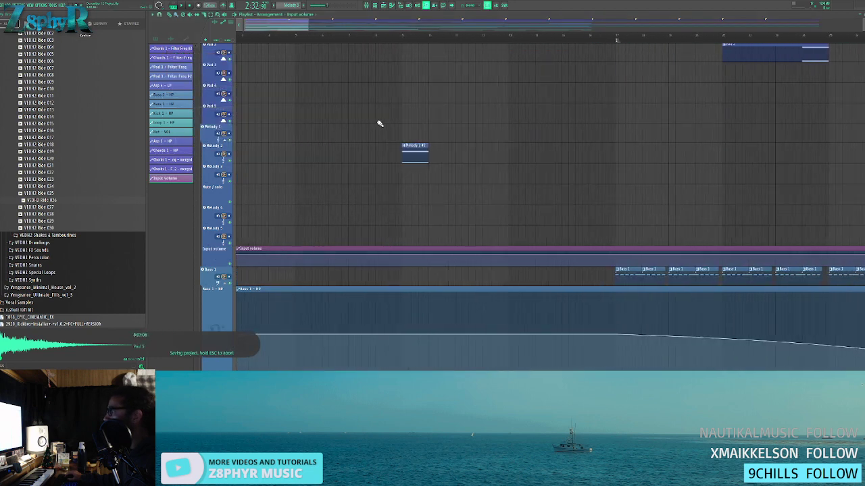
drag(207, 197, 206, 176)
scroll(206, 176, down, 1)
scroll(470, 229, down, 8)
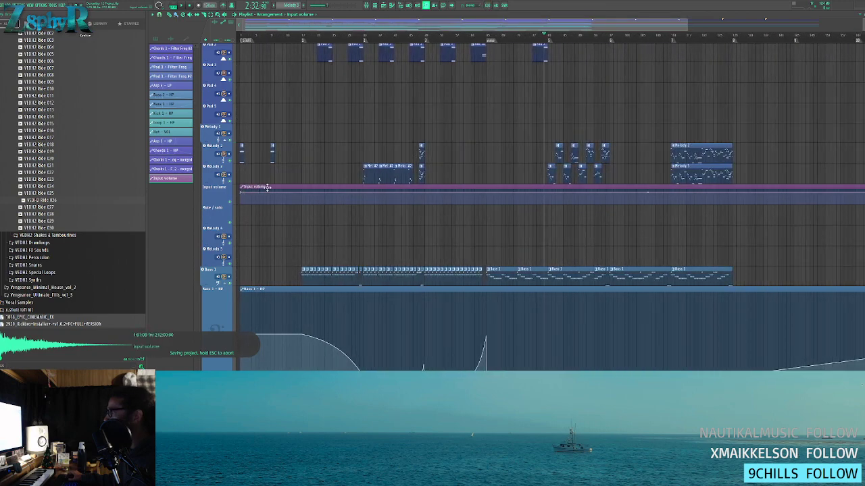
- Copy the Input volume automation's starting value and paste it as the clip's output max level of 81%
right_click(242, 194)
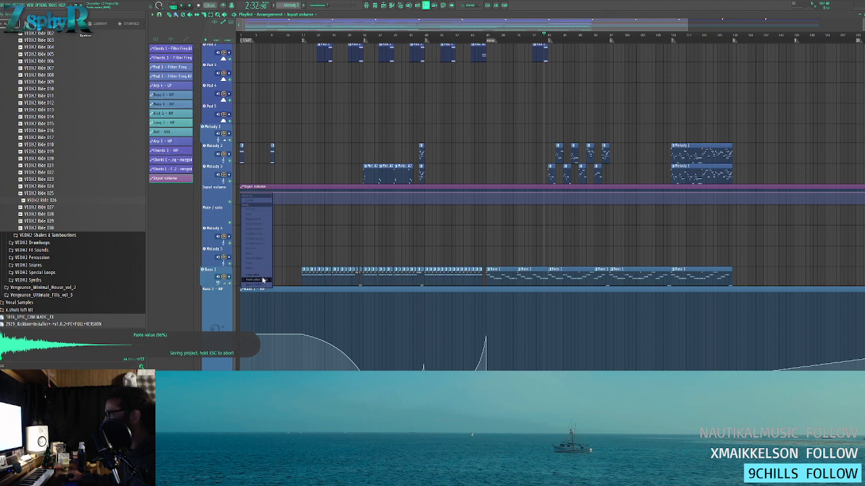
click(264, 279)
double_click(360, 188)
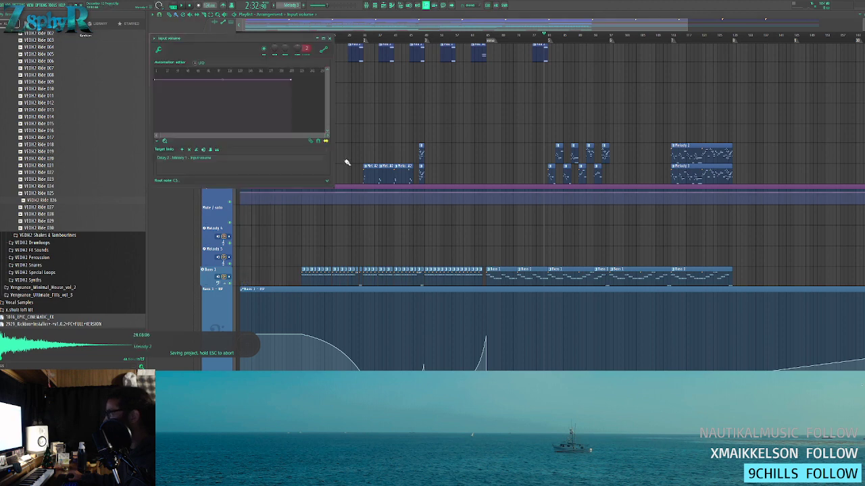
right_click(286, 56)
click(310, 124)
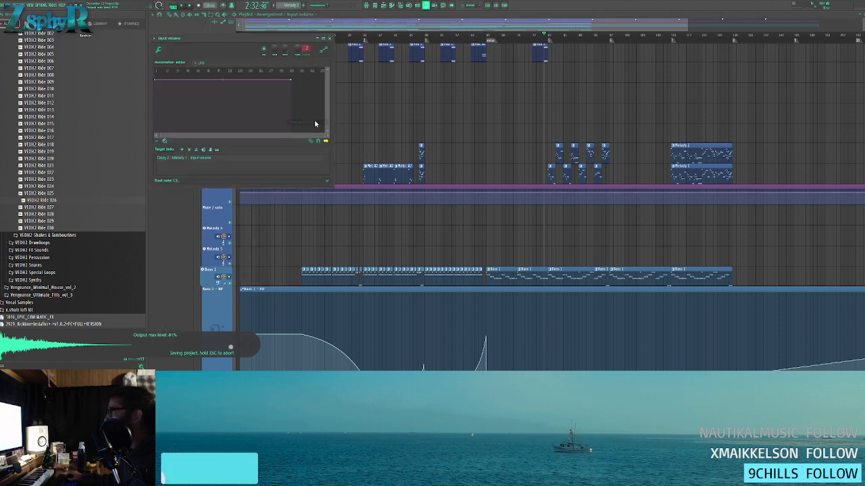
key(Escape)
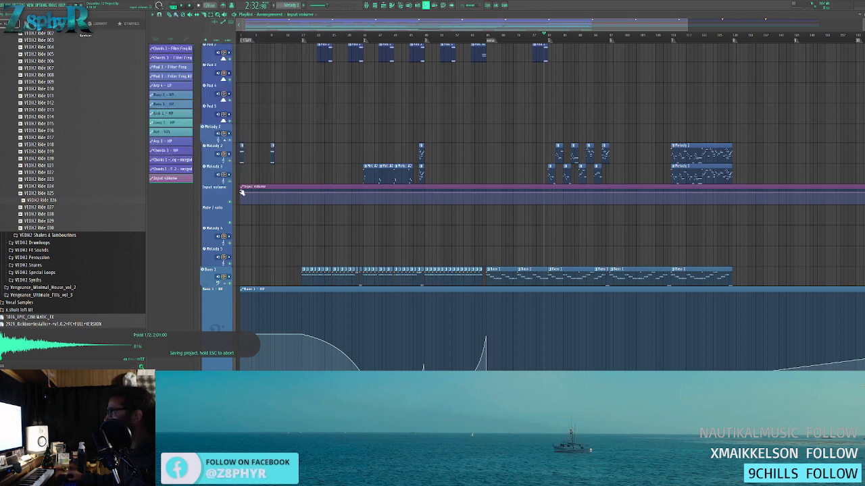
- Raise the start and end points of the Input volume automation to the maximum
drag(242, 193, 242, 190)
scroll(770, 192, down, 2)
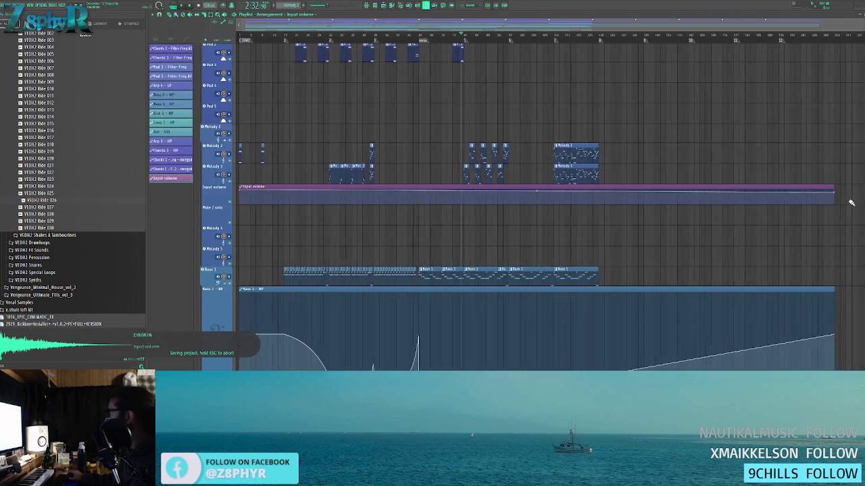
click(826, 192)
right_click(828, 192)
drag(825, 193, 825, 190)
- Flatten the Input volume automation to its minimum up to bar 81 and lower its end point to the minimum
scroll(509, 162, up, 4)
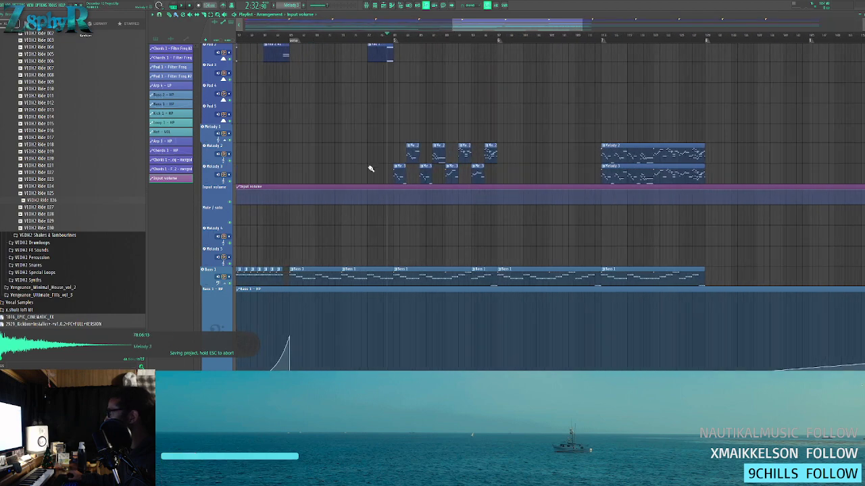
drag(283, 192, 293, 208)
scroll(314, 196, down, 5)
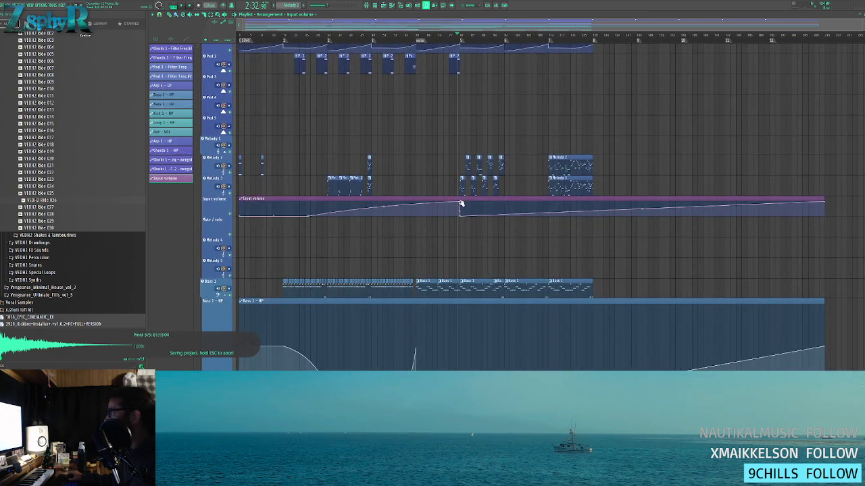
drag(461, 204, 462, 221)
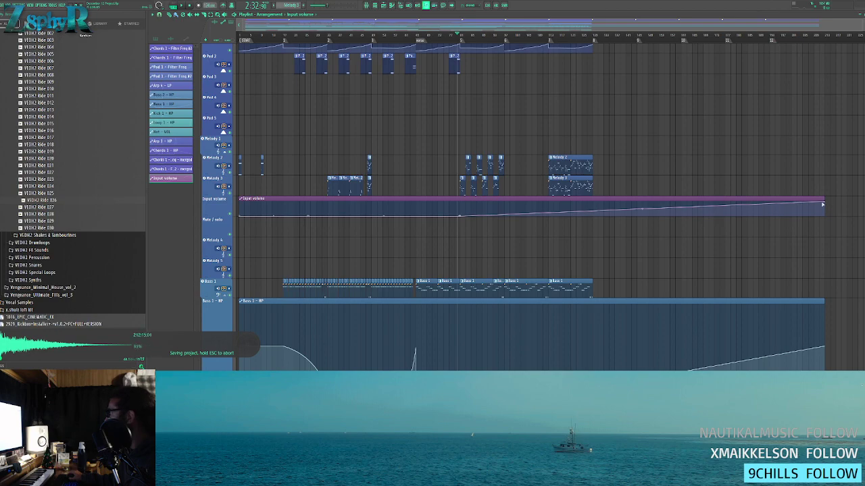
drag(824, 202, 818, 219)
- Draw Input volume curves rising to 100% over the first bar of each of the first four phrases, dropping to minimum after each
scroll(421, 166, up, 6)
scroll(601, 212, up, 2)
drag(623, 208, 398, 193)
right_click(409, 204)
right_click(396, 207)
right_click(419, 204)
right_click(440, 196)
right_click(442, 207)
right_click(466, 202)
right_click(481, 197)
drag(482, 197, 528, 190)
right_click(490, 202)
right_click(516, 196)
right_click(527, 201)
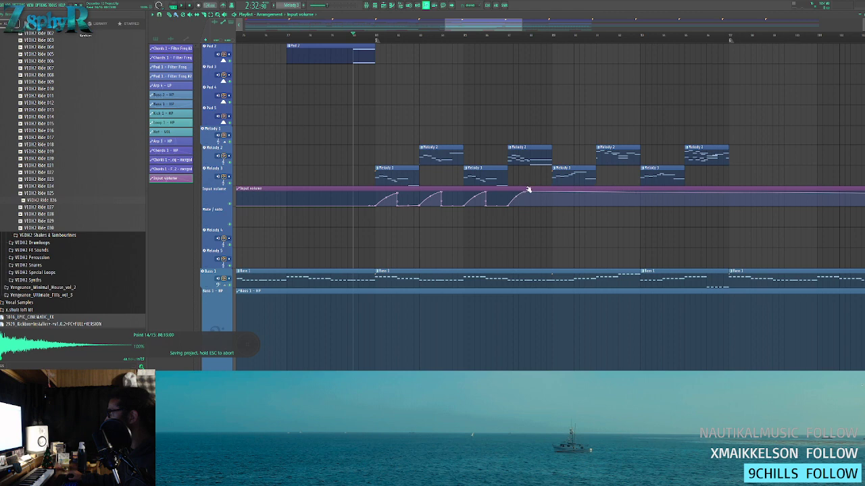
right_click(531, 205)
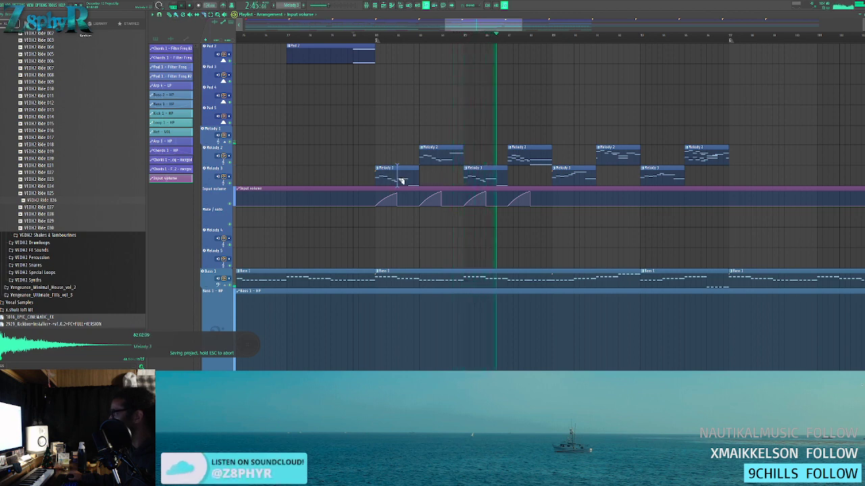
- Slice the first four Melody 2 and Melody 3 phrases from bar 81 in half and delete their second halves
drag(485, 164, 485, 176)
key(b)
right_click(497, 173)
right_click(452, 152)
right_click(408, 175)
key(c)
key(b)
right_click(537, 153)
- Slice the fifth phrase, on the Melody 3 track, in half and delete its first bar
drag(530, 144, 575, 178)
click(369, 35)
key(c)
key(b)
right_click(572, 171)
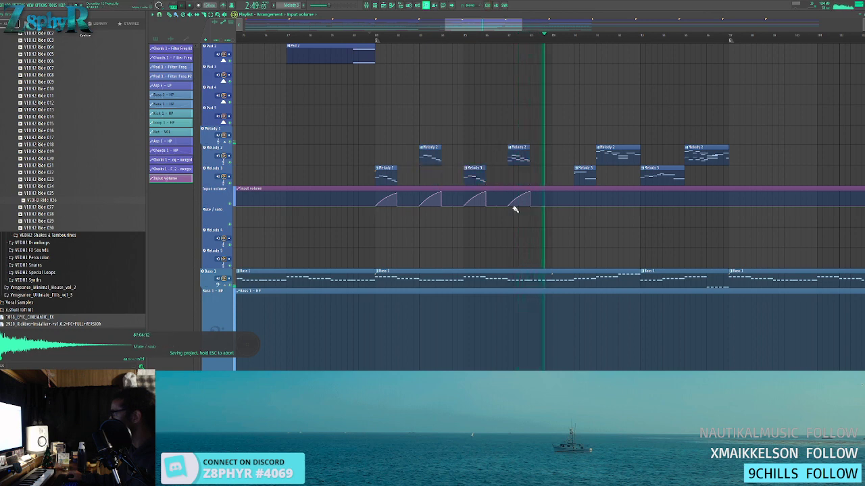
- Listen to the shortened melody phrases with the delay automation from just before bar 81
click(363, 35)
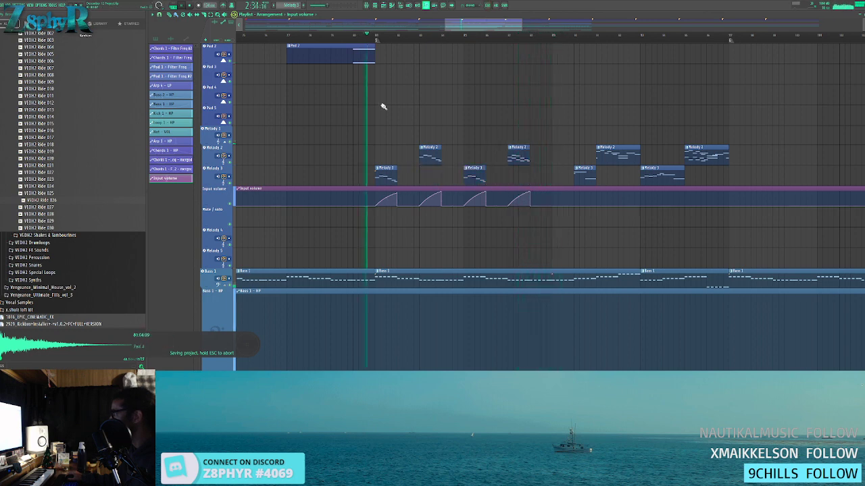
scroll(500, 143, down, 3)
scroll(449, 128, down, 3)
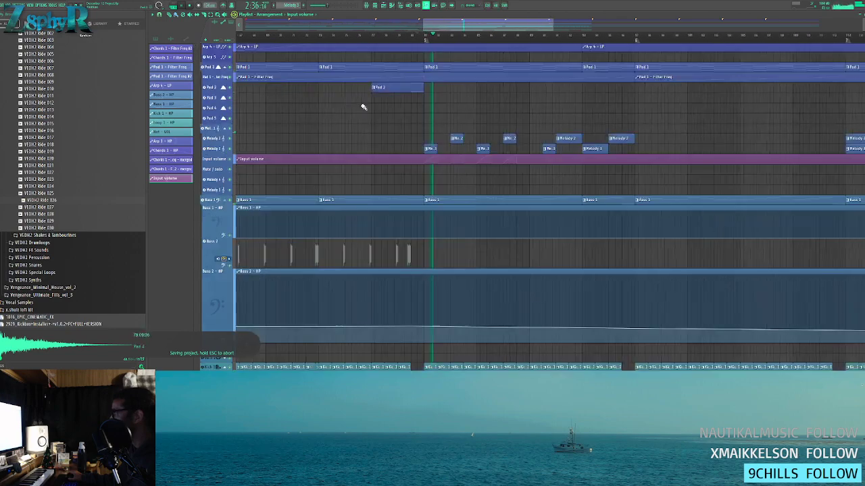
scroll(354, 116, down, 3)
scroll(315, 106, up, 3)
key(space)
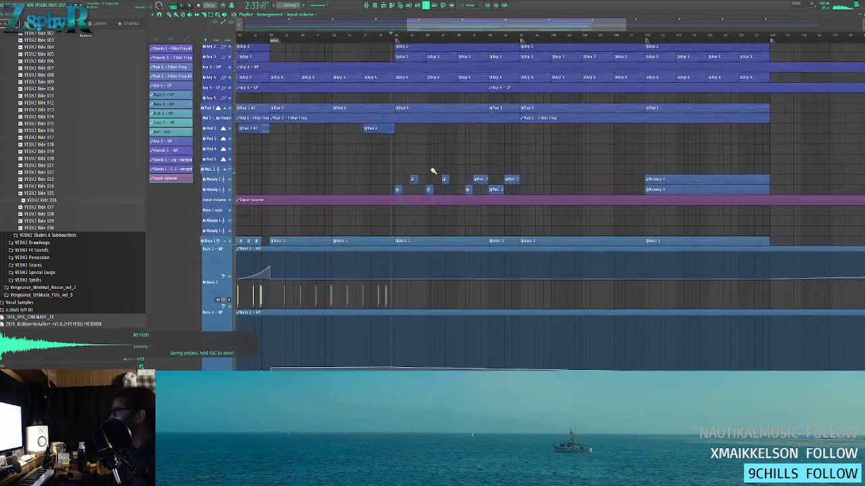
- Shorten the first two melody phrases to three quarters of a bar and reshape their Input volume curves to rise quickly, hold at 100% and fade out
scroll(434, 169, up, 5)
scroll(500, 180, up, 4)
scroll(421, 211, up, 3)
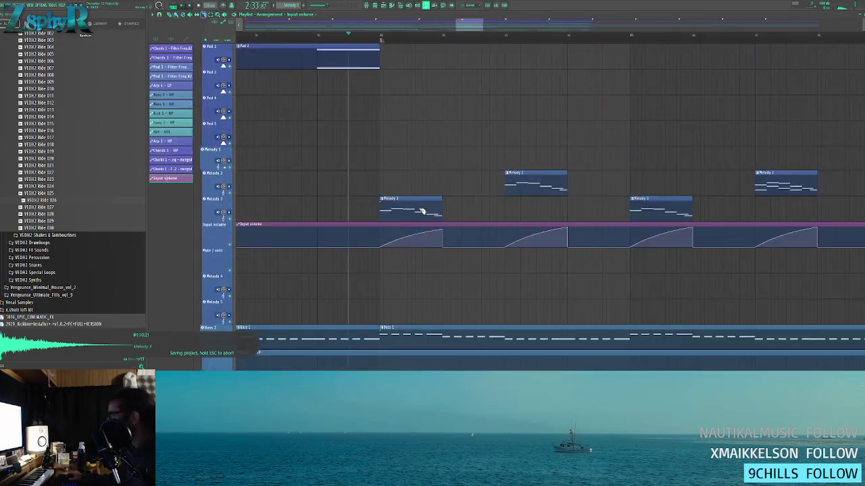
right_click(556, 187)
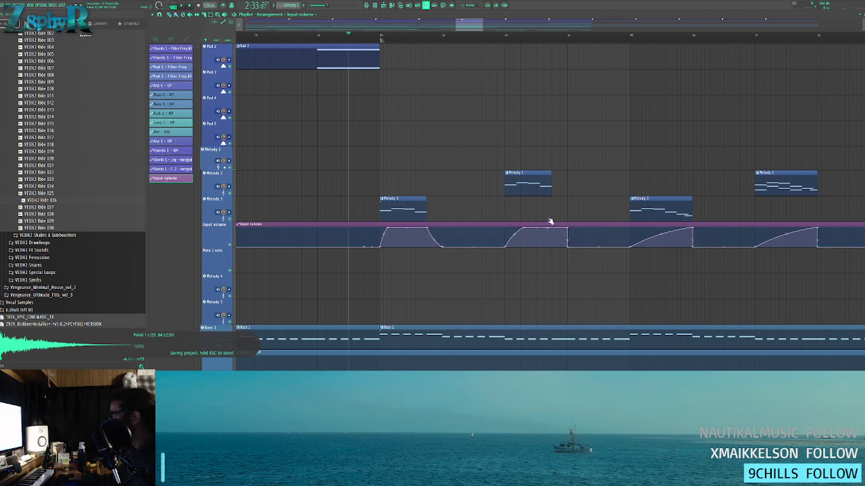
drag(566, 227, 564, 247)
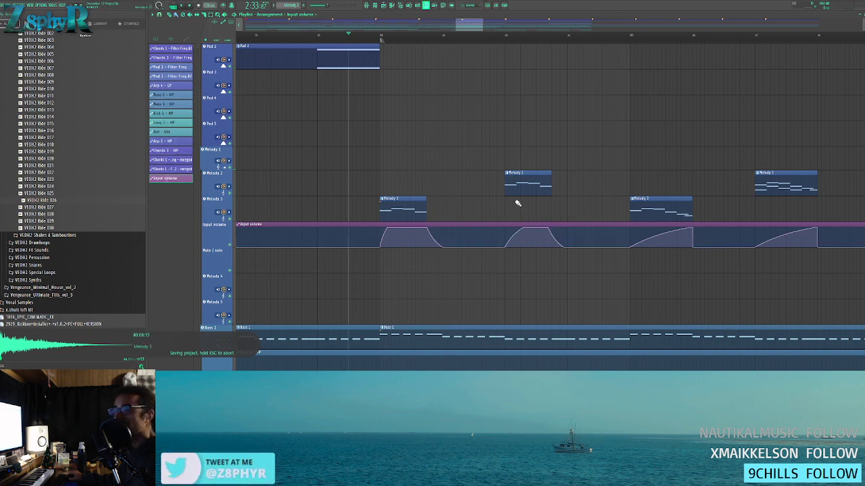
- Reshape the third phrase's Input volume curve to peak halfway through the bar and fall back to minimum by its end
drag(488, 177, 272, 167)
scroll(271, 167, down, 1)
right_click(443, 212)
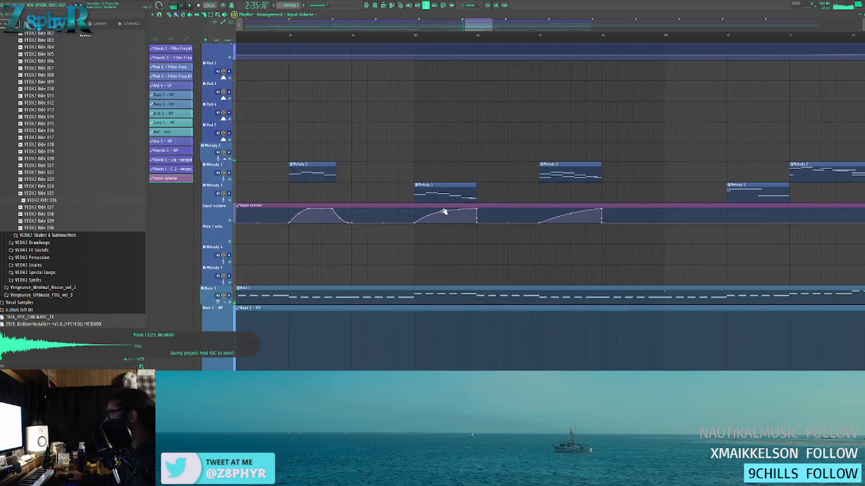
drag(478, 211, 459, 182)
scroll(342, 156, down, 3)
drag(319, 174, 430, 193)
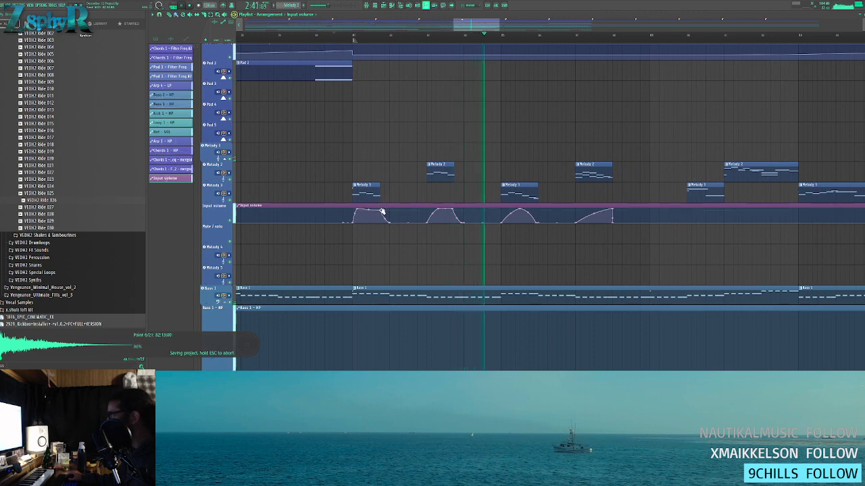
- Give the fourth phrase's Input volume curve an early peak with a gradual decay, and trim the third phrase to three quarters of a bar
drag(497, 187, 332, 180)
right_click(413, 204)
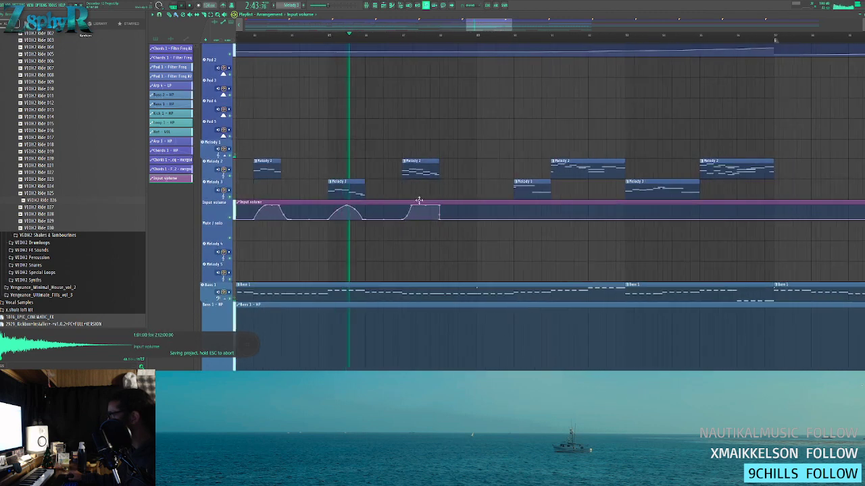
drag(439, 206, 439, 217)
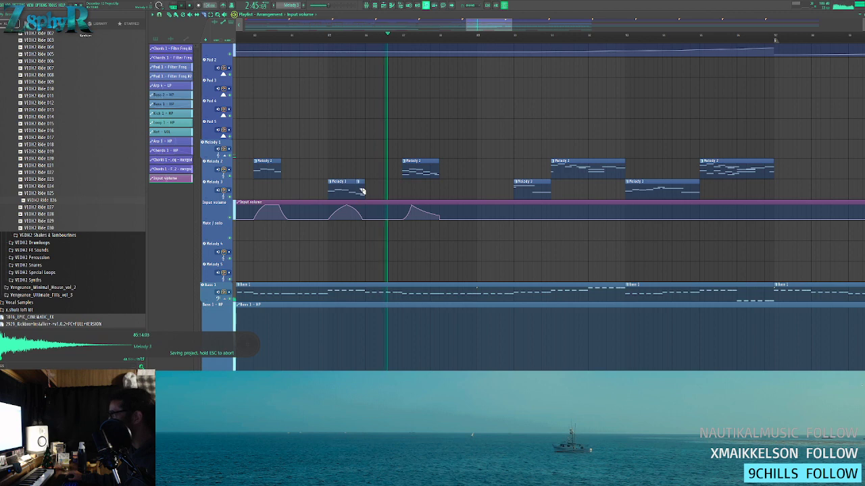
drag(363, 189, 356, 189)
key(space)
- Remove the hold points from the first and second Input volume curves so each fades in a rounded curve from its early peak to minimum
drag(445, 188, 658, 188)
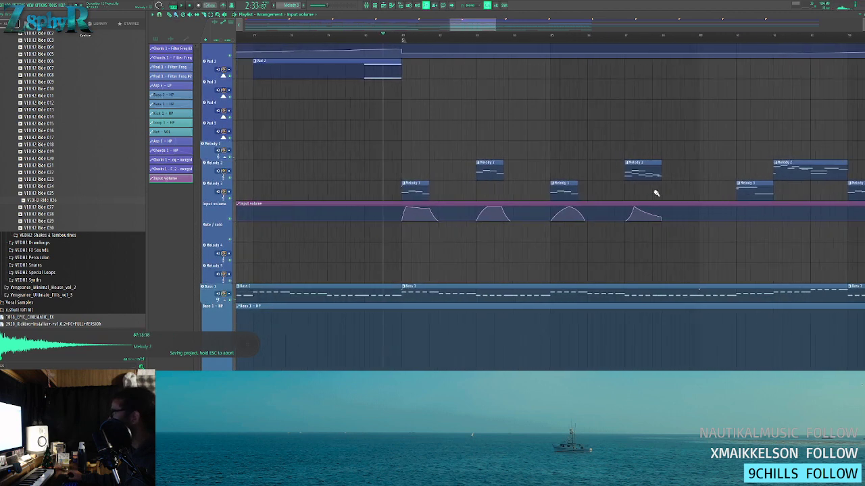
right_click(429, 210)
click(440, 221)
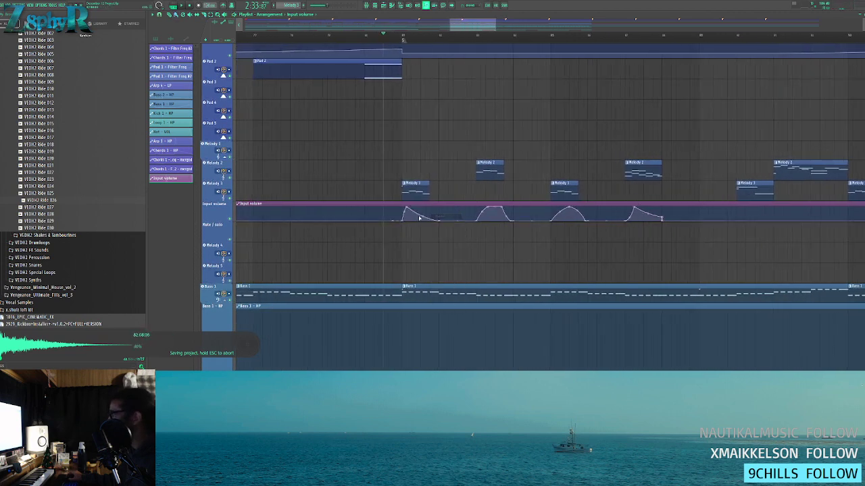
right_click(490, 210)
click(510, 219)
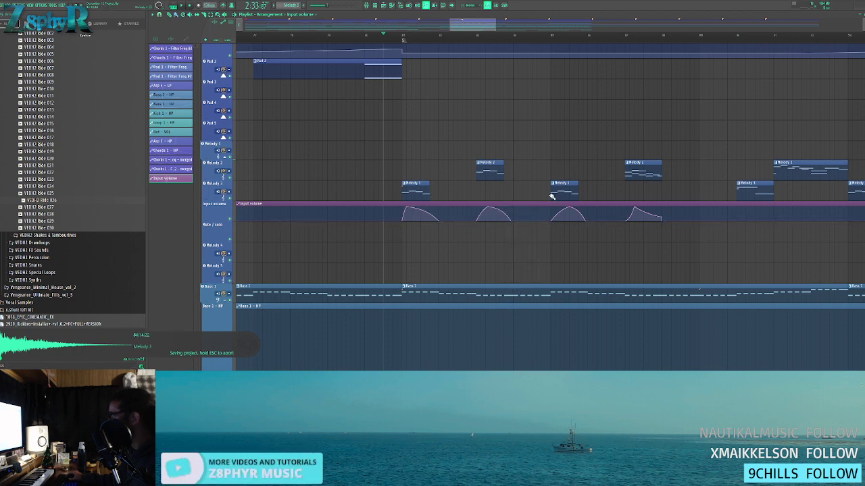
- Slice the Input volume clip around the first three curves, delete the gaps between them, and trim the fourth phrase to three quarters of a bar
key(space)
drag(404, 195, 440, 213)
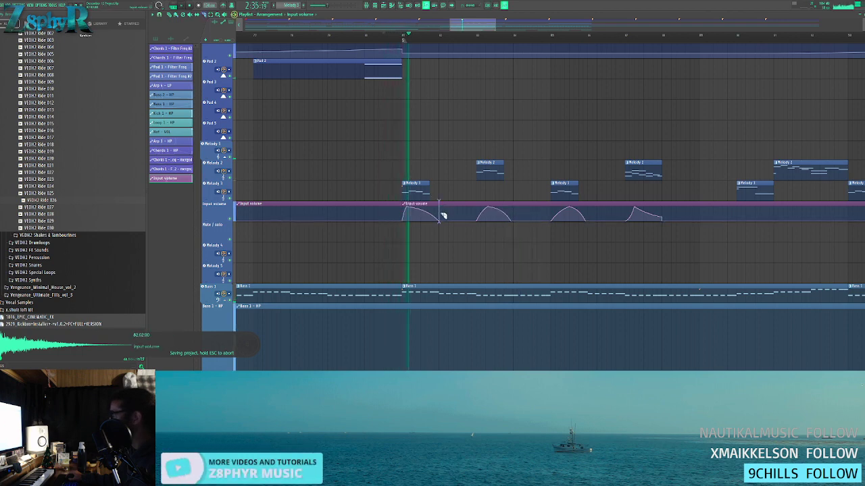
drag(477, 200, 422, 222)
right_click(467, 204)
right_click(440, 206)
right_click(508, 208)
drag(469, 184, 469, 189)
right_click(470, 189)
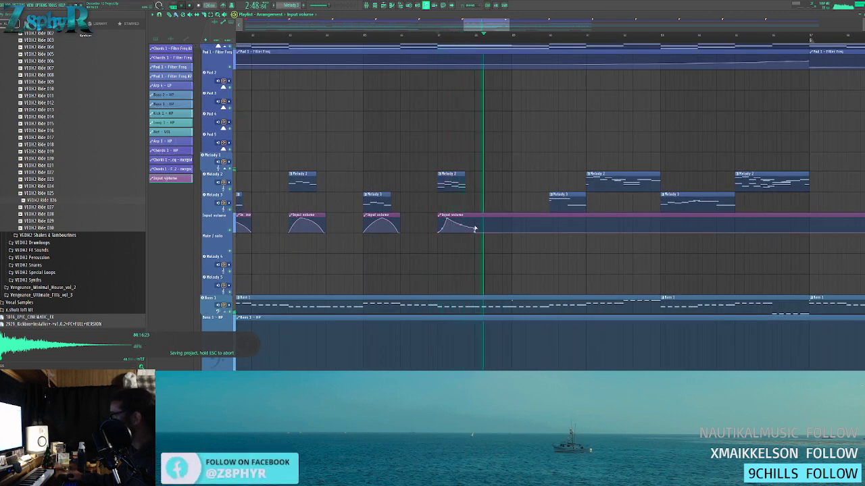
- Try repeating the fourth phrase directly after itself on the Melody 2 track
click(451, 185)
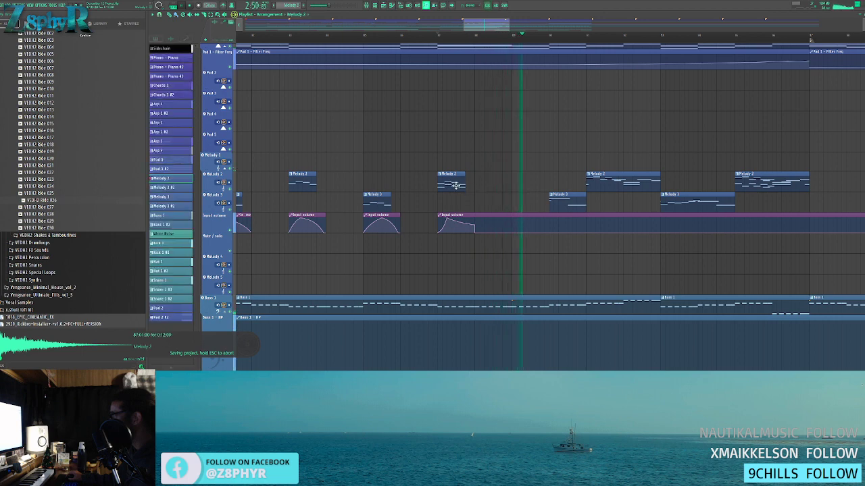
right_click(463, 182)
click(463, 181)
ctrl+click(463, 182)
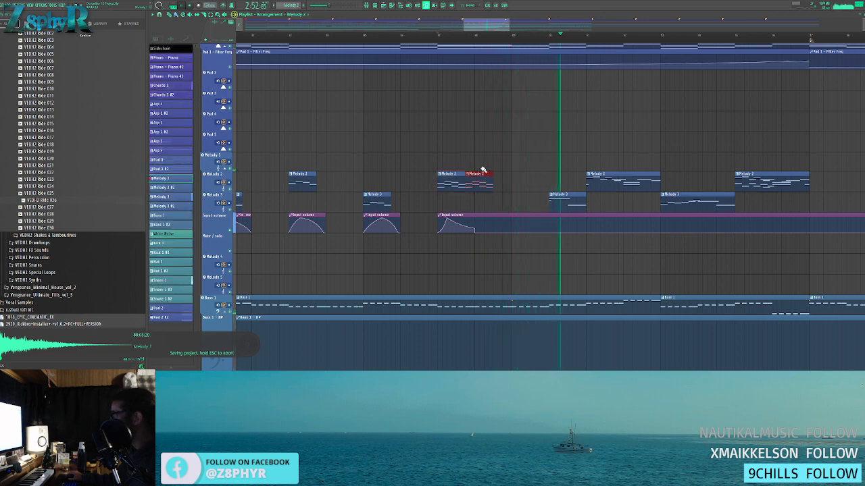
click(516, 179)
- Move the fifth phrase on the Melody 3 track one bar earlier to bar 89 and extend its start back to 88:11
key(space)
click(518, 198)
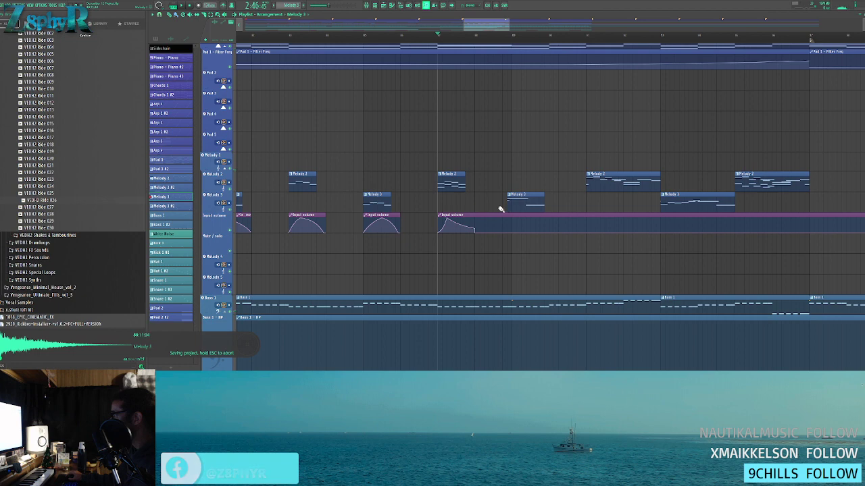
alt+right_click(508, 204)
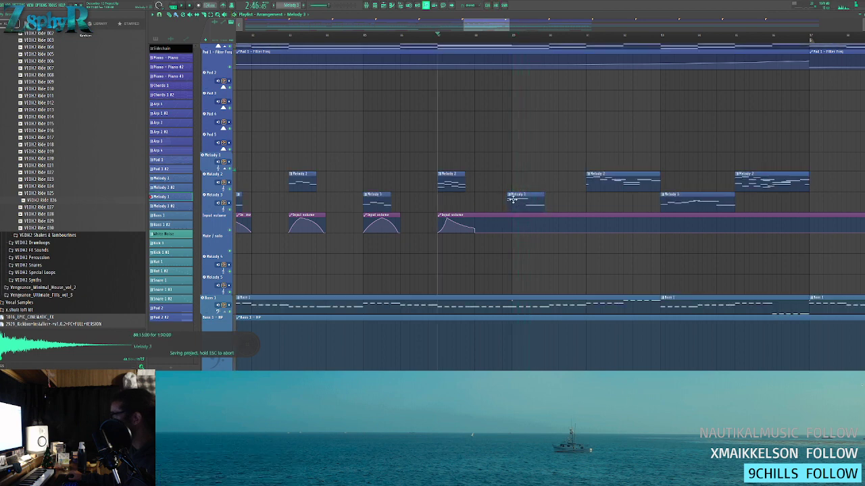
key(space)
drag(531, 200, 527, 201)
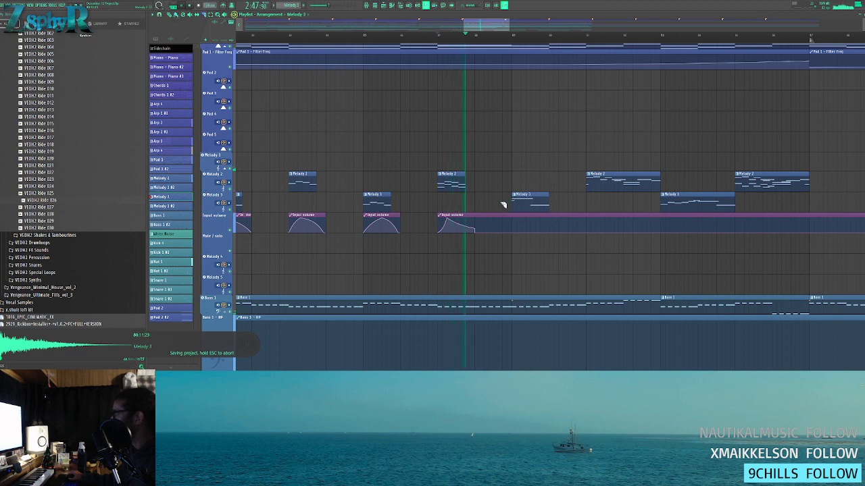
drag(512, 201, 484, 197)
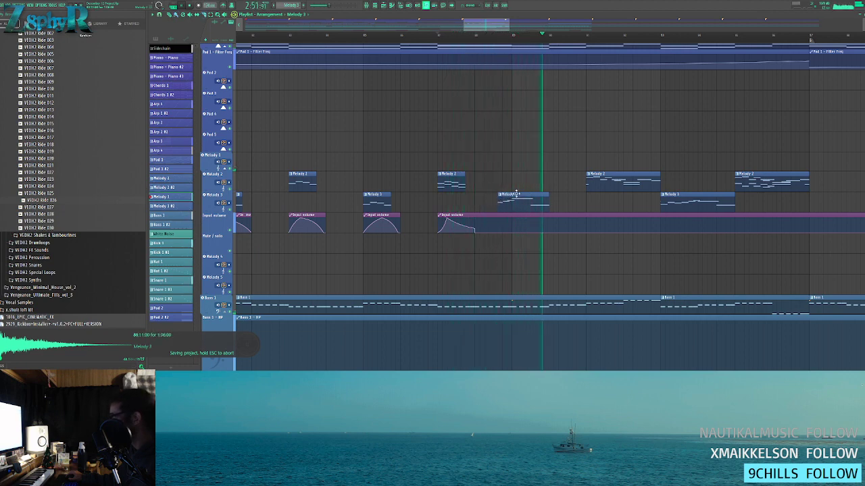
scroll(510, 195, right, 3)
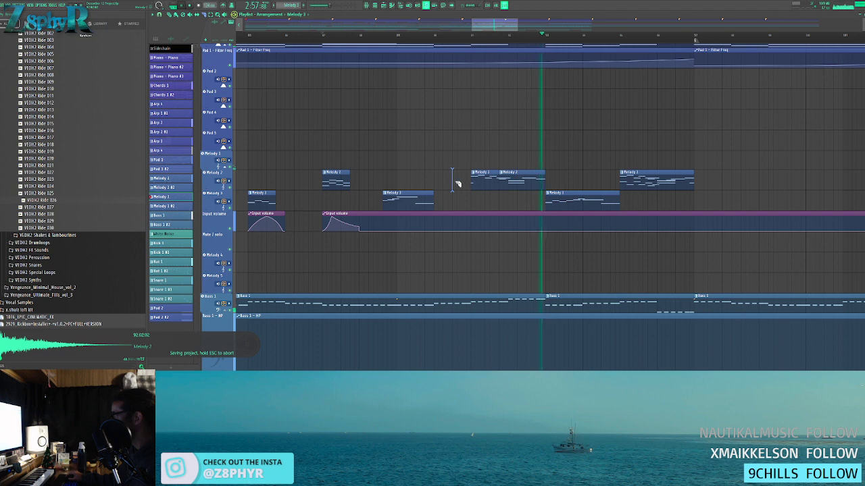
- Reshape the Melody 1 mixer track's EQ during playback, lowering the low-mid bands with a cut on band 4 around 600 Hz
click(375, 36)
scroll(429, 81, down, 4)
key(F9)
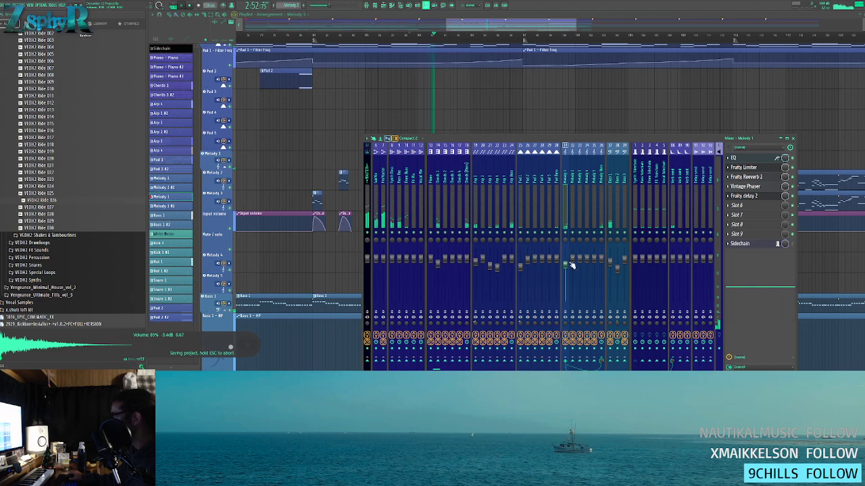
click(733, 159)
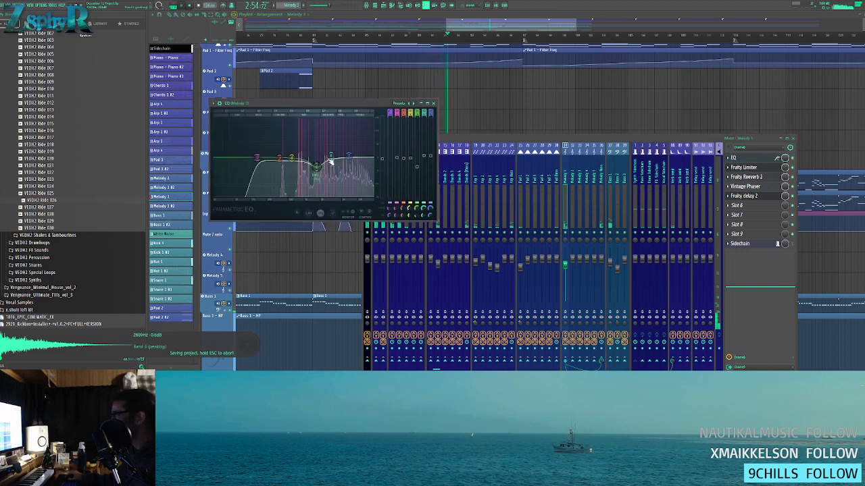
drag(290, 159, 260, 162)
drag(288, 162, 291, 164)
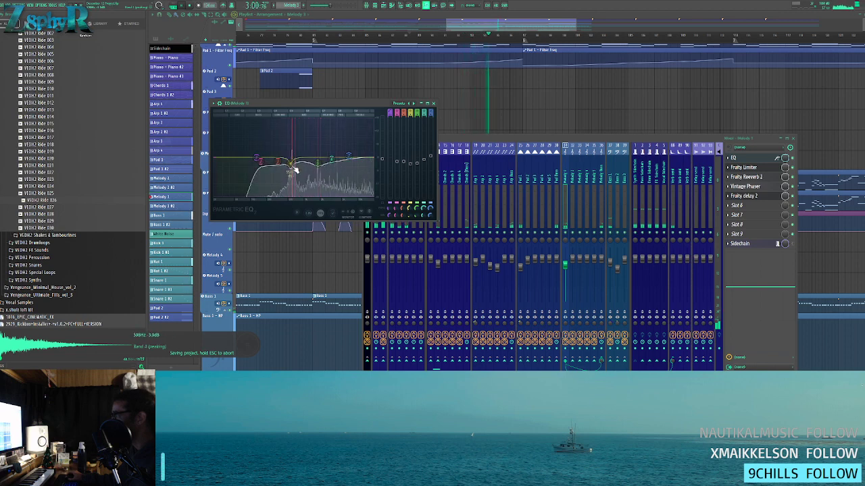
drag(292, 162, 291, 164)
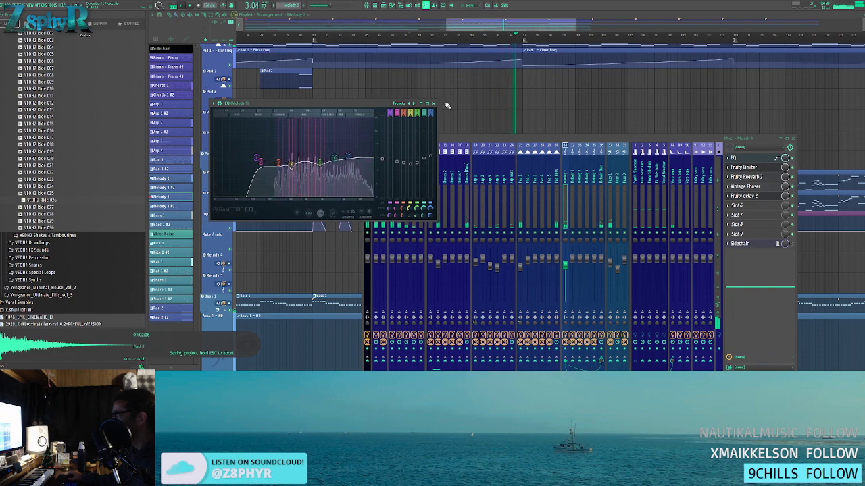
click(434, 104)
right_click(539, 128)
- Add a control point to the last Input volume clip near bar 95 and lower it to the minimum
right_click(506, 225)
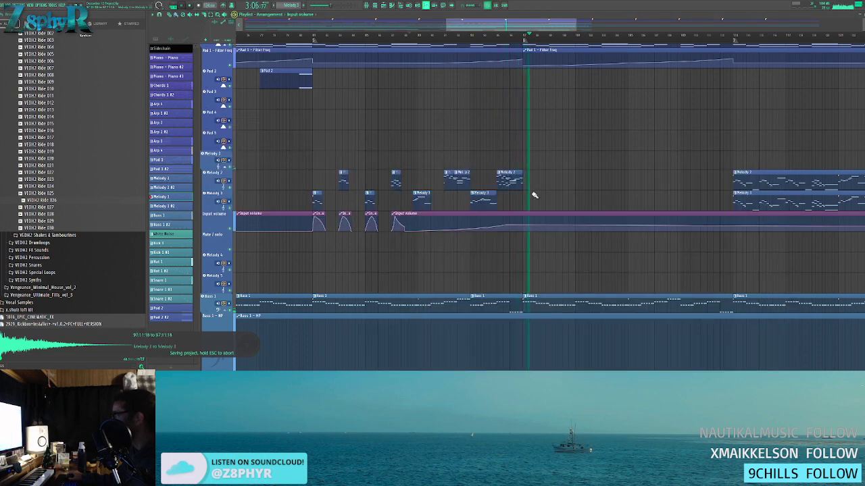
scroll(521, 187, down, 1)
scroll(511, 179, down, 1)
drag(515, 225, 516, 234)
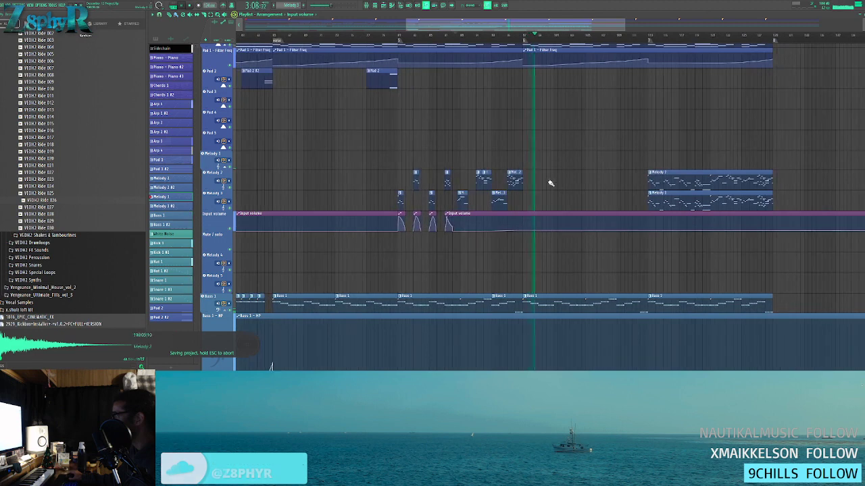
- Start playback just before bar 65 with the whole timeline selected, and save the project
drag(543, 177, 391, 203)
click(267, 34)
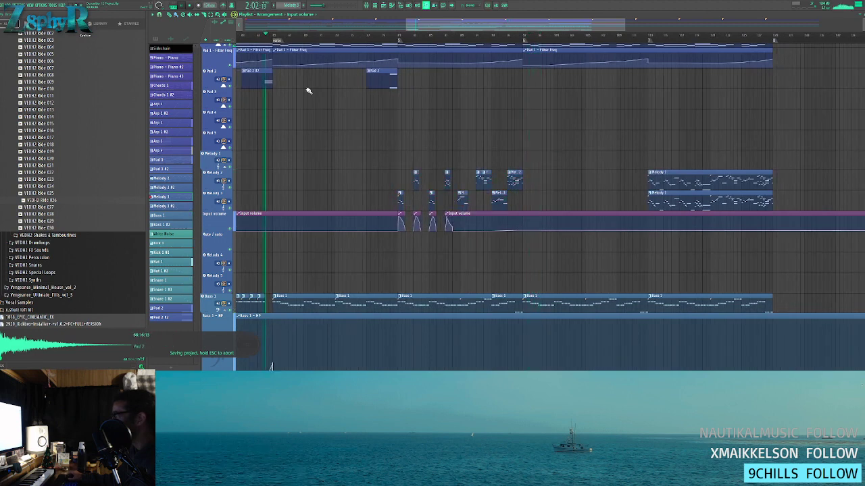
key(ctrl+a)
key(ctrl+d)
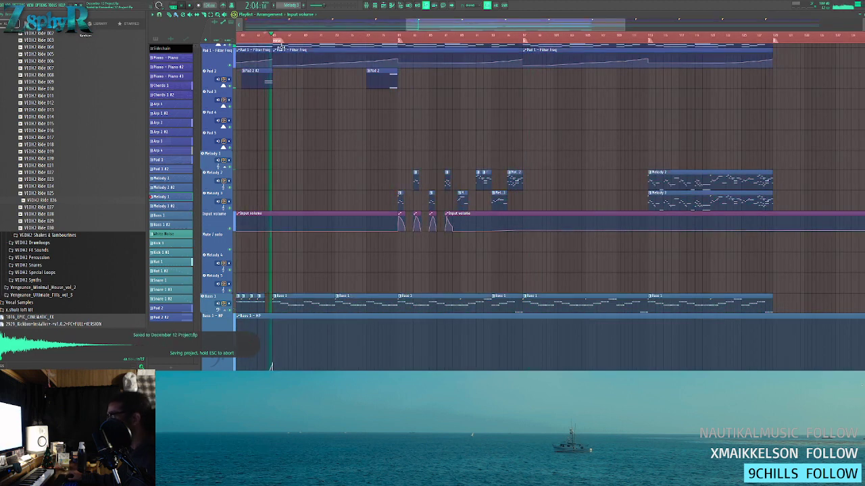
- Examine the melody, bass, kick and drum tracks around bars 65 to 81 while the arrangement plays
scroll(550, 97, up, 5)
scroll(498, 96, down, 10)
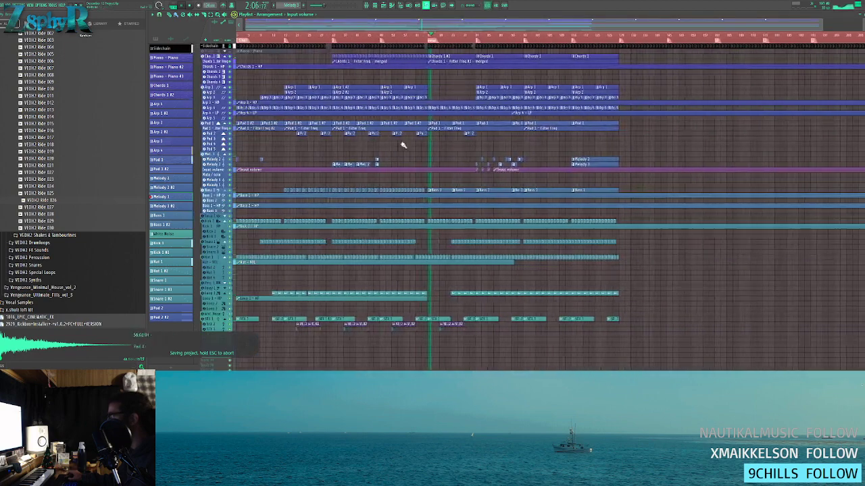
scroll(443, 161, up, 3)
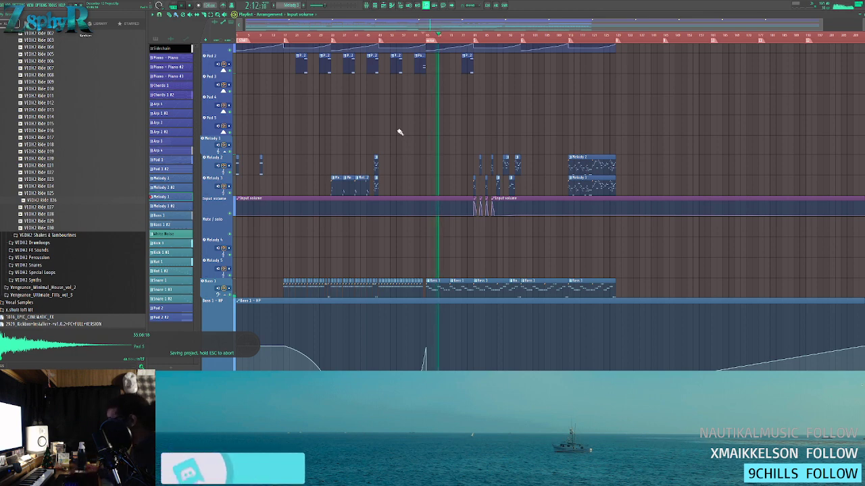
scroll(447, 210, down, 10)
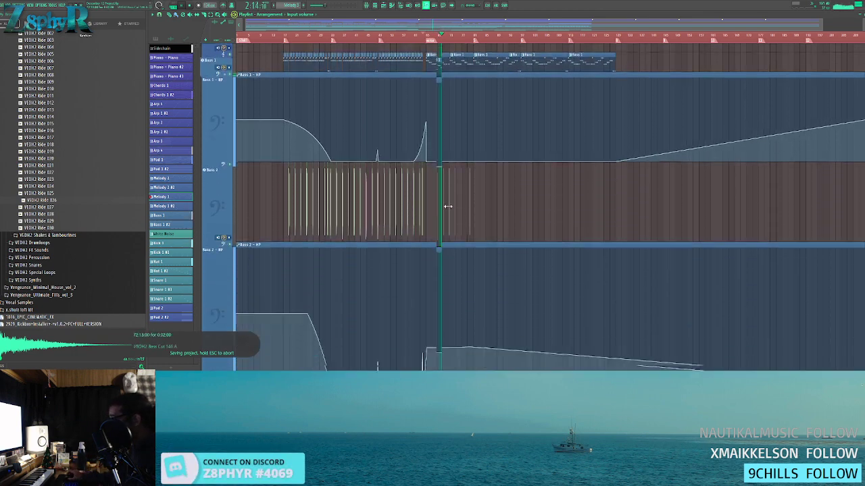
scroll(459, 129, up, 2)
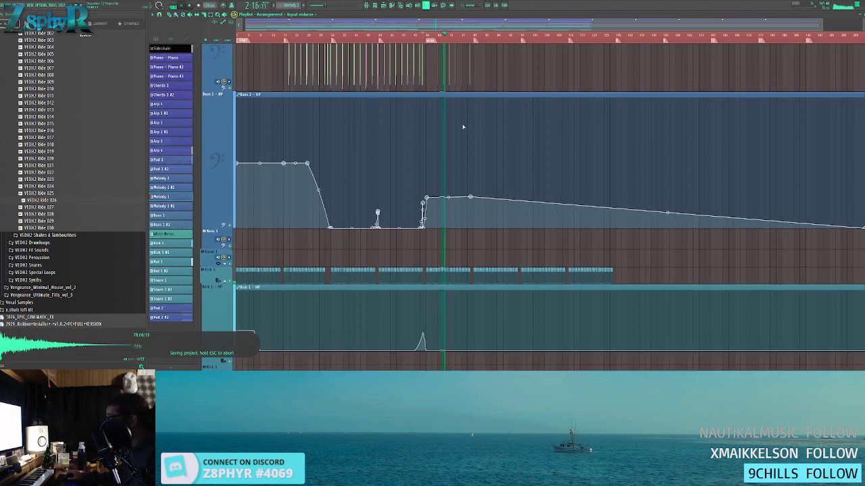
scroll(461, 138, up, 3)
scroll(467, 168, up, 4)
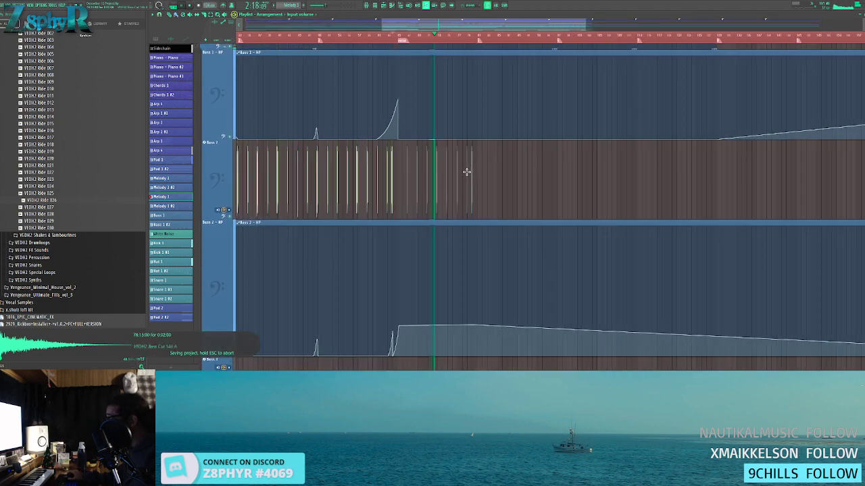
scroll(472, 173, down, 4)
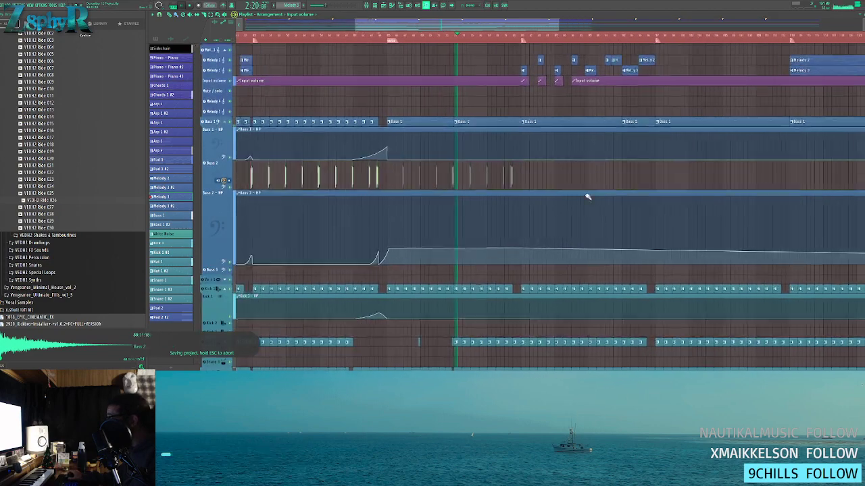
scroll(525, 245, down, 3)
scroll(500, 256, down, 1)
scroll(501, 255, up, 5)
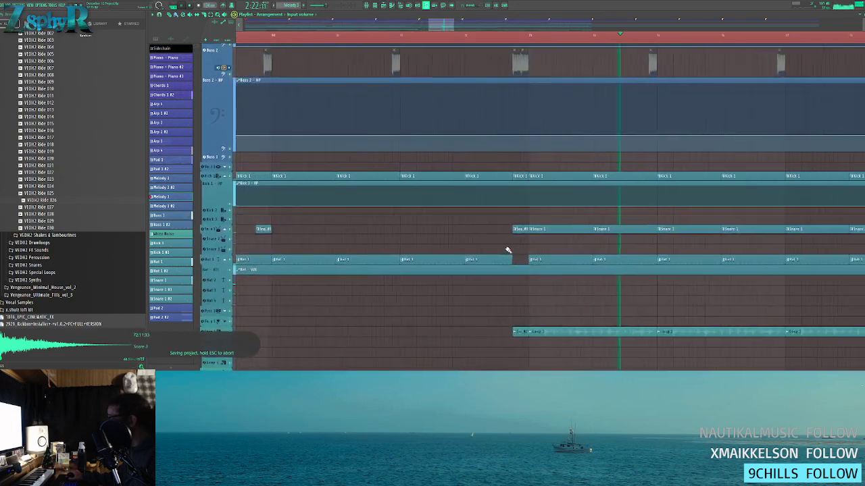
scroll(511, 246, down, 4)
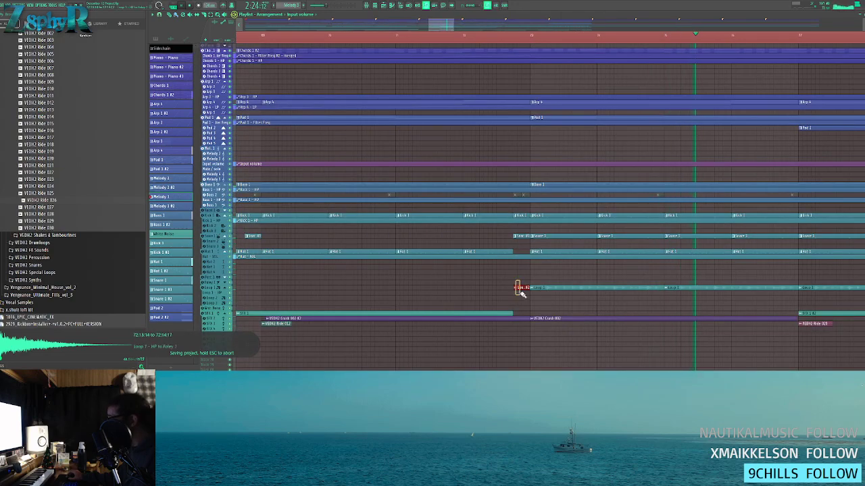
- Make the Hat 1 pattern clip at bar 65 unique
scroll(475, 282, up, 4)
scroll(427, 257, down, 2)
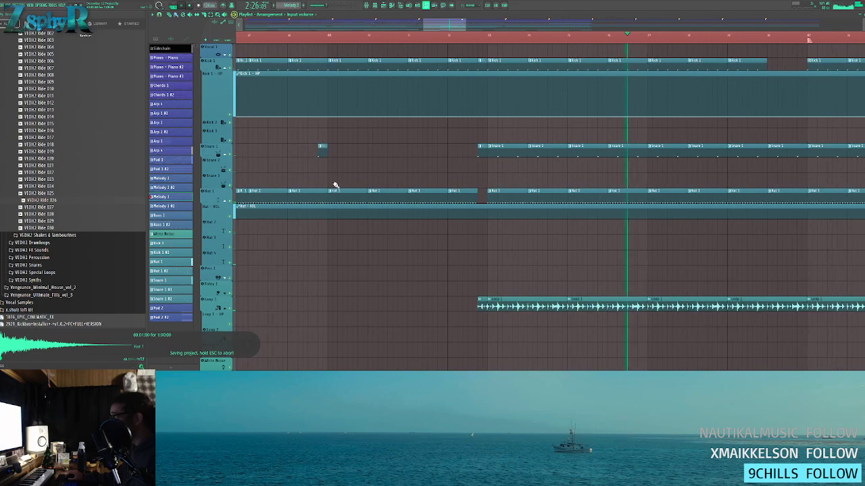
drag(345, 174, 501, 183)
click(325, 201)
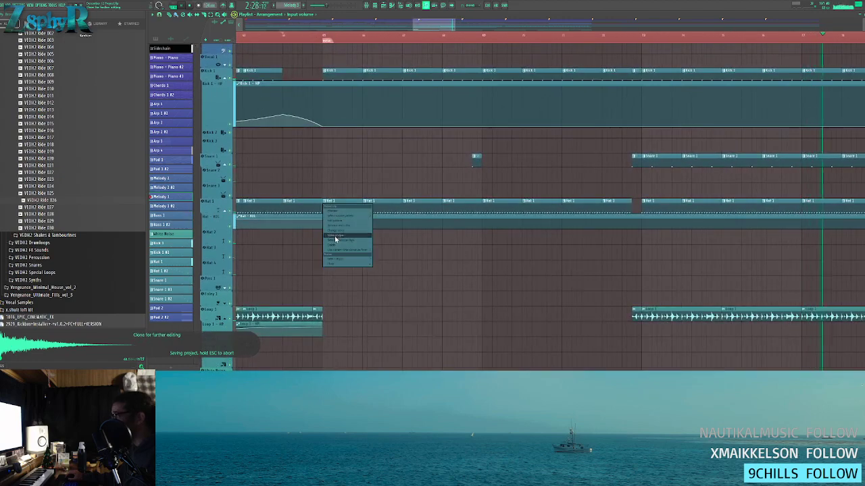
click(337, 236)
- Replace the following Hat 1 clips up to bar 73 with the unique hat pattern, leaving the last half bar before bar 73 empty
drag(382, 206, 614, 206)
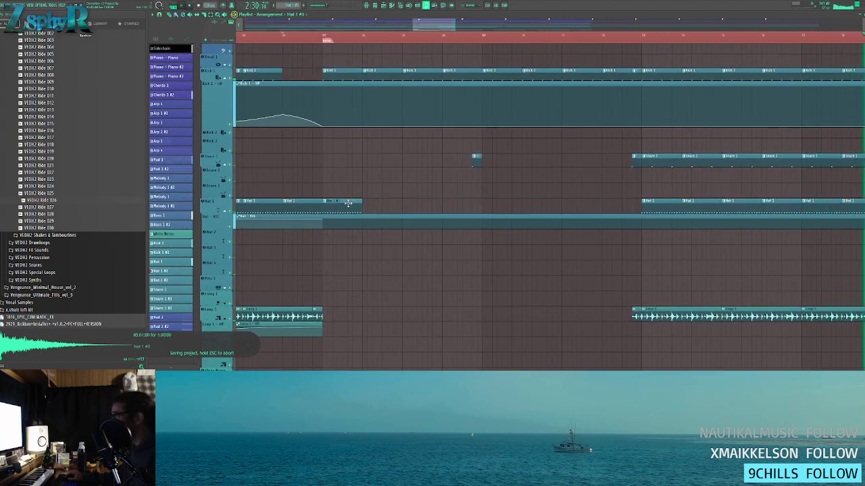
mouse_move(367, 206)
mouse_down()
mouse_move(624, 203)
mouse_move(587, 206)
mouse_up()
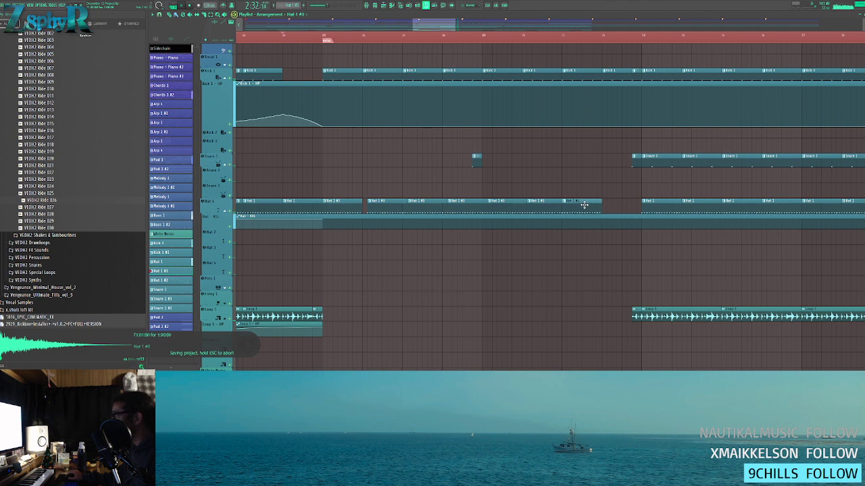
drag(613, 208, 376, 207)
key(ctrl+d)
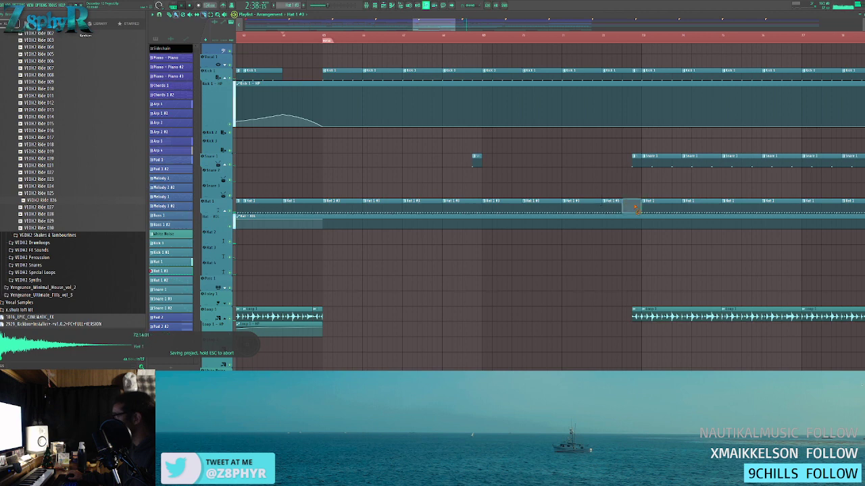
- Inspect the unique hat pattern's notes and the drum steps in the channel rack, and save the project
double_click(343, 204)
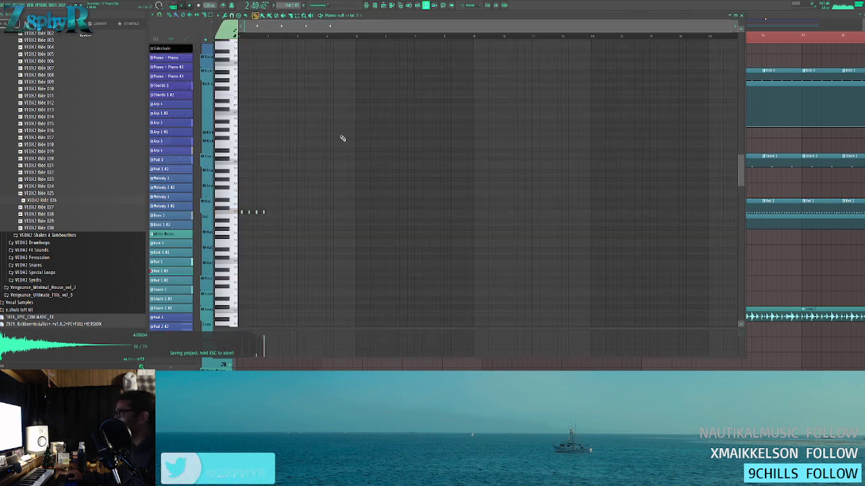
click(375, 5)
key(ctrl+s)
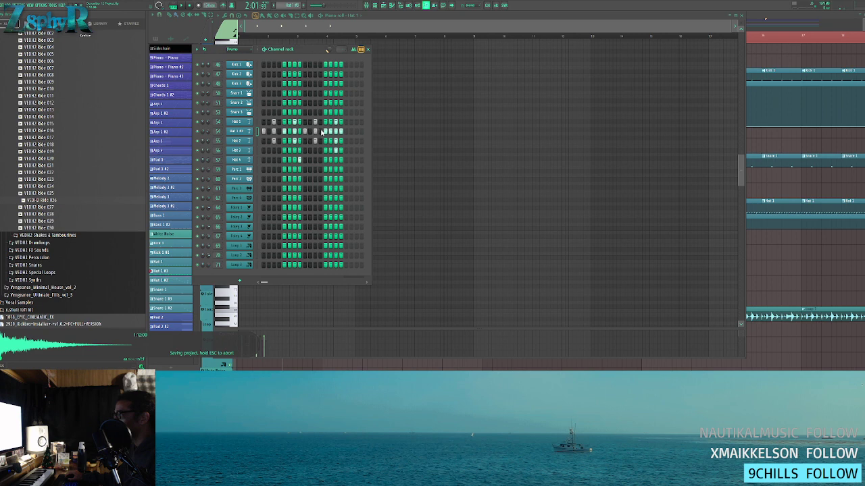
click(368, 49)
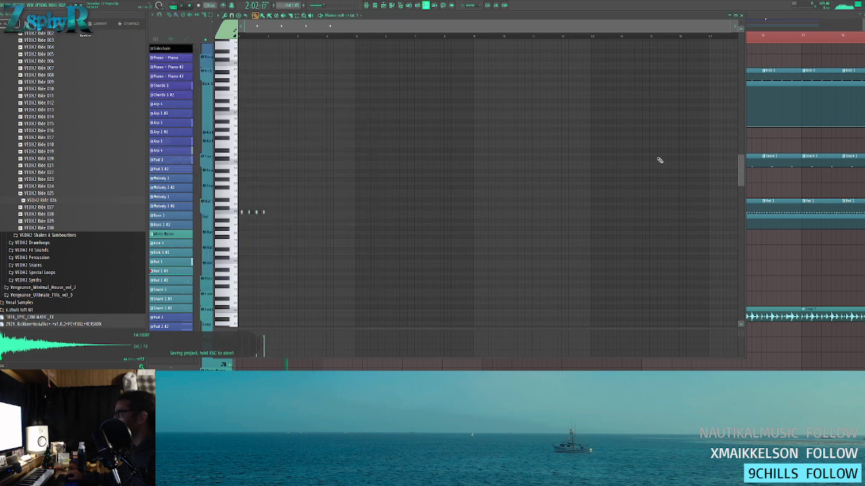
click(742, 15)
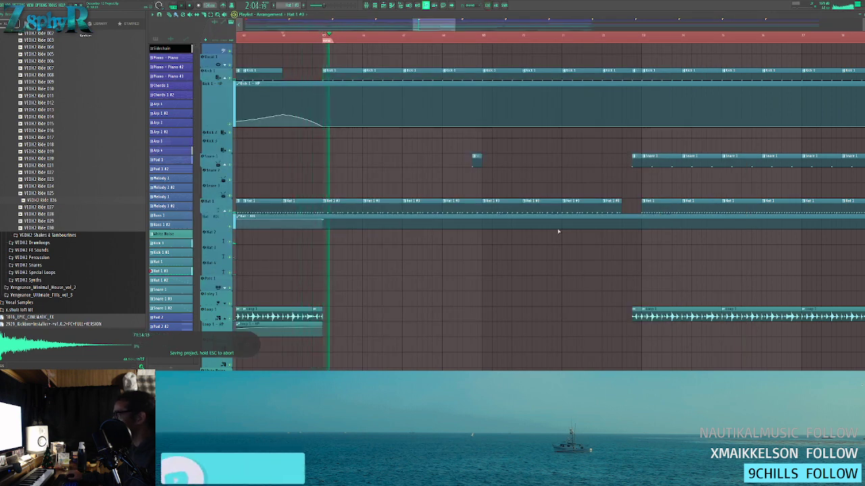
- Add a control point to the Hat volume automation near bar 72 and cut the last beat of hats before bar 69
right_click(602, 220)
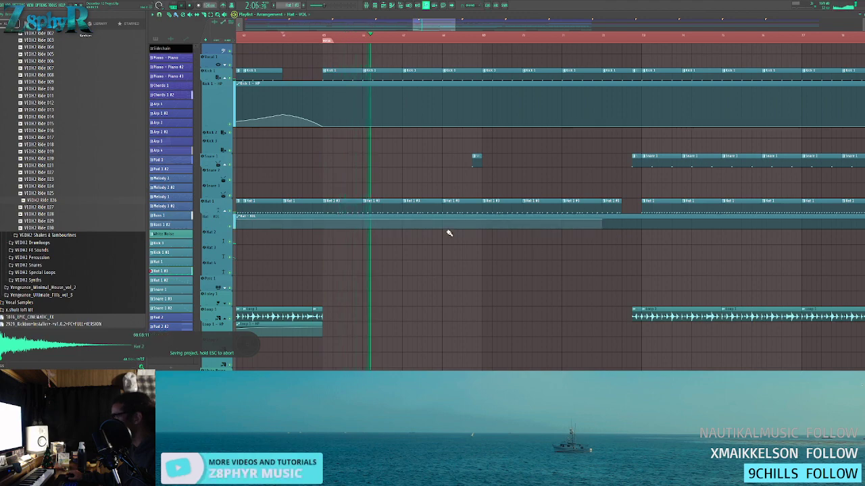
drag(445, 221, 439, 199)
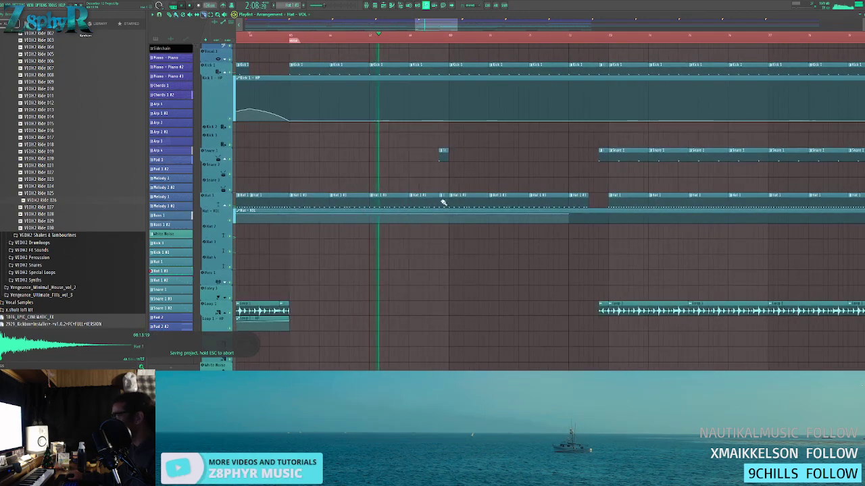
scroll(466, 183, down, 5)
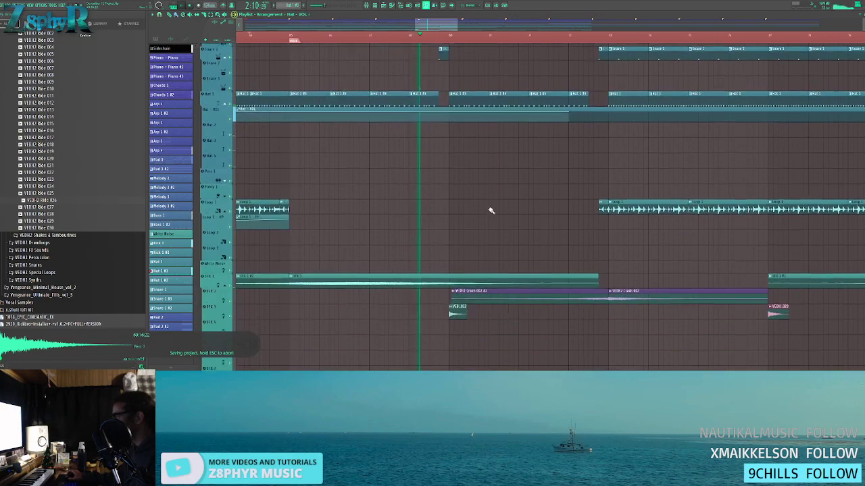
- Open the short snare pattern just before bar 69 to inspect its notes, and return to the playlist
scroll(489, 206, up, 7)
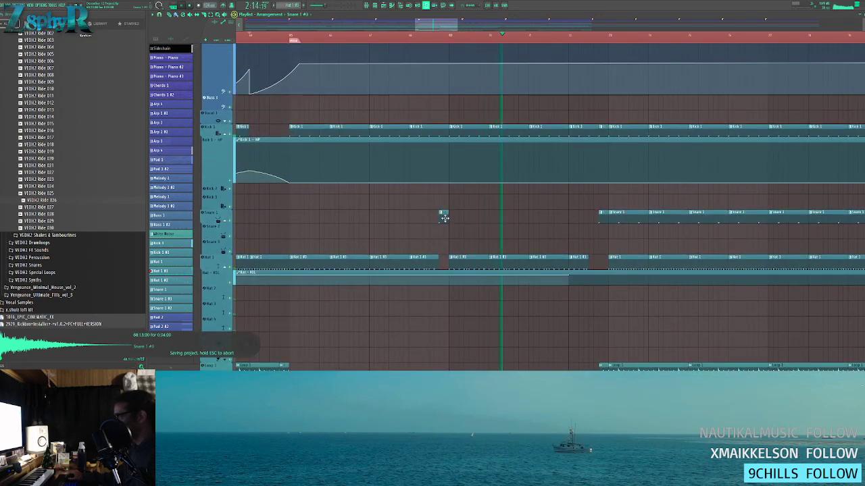
double_click(443, 213)
click(378, 6)
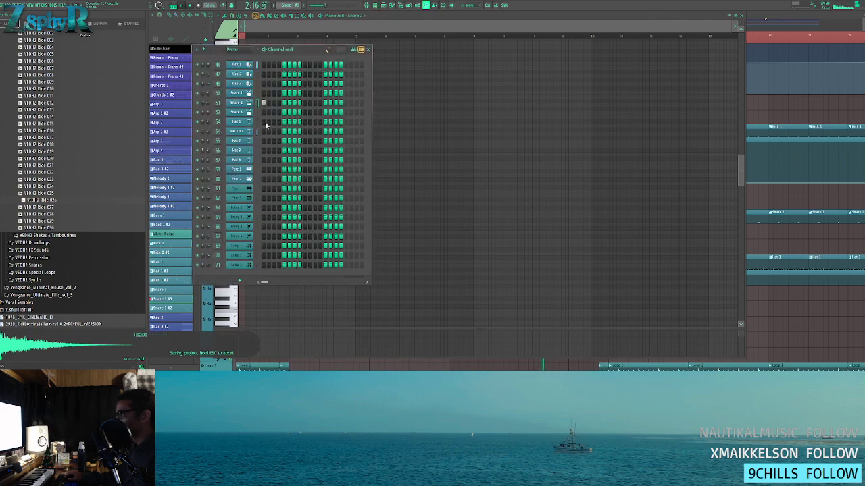
key(F5)
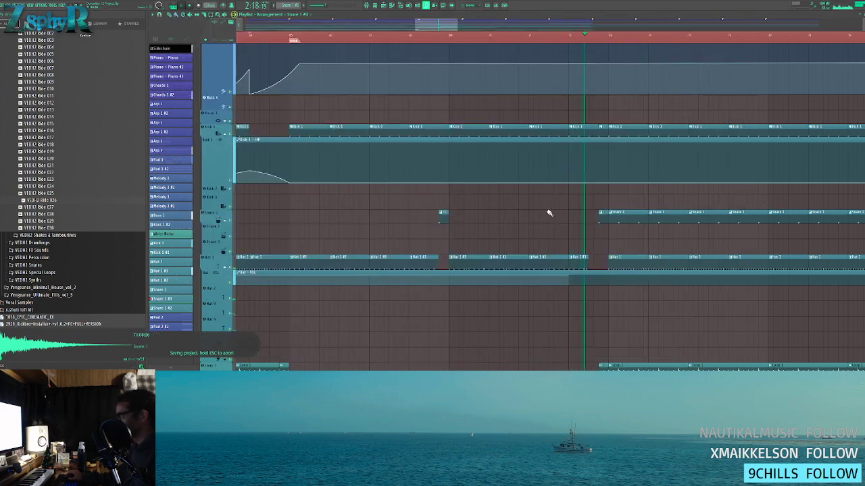
- Extend the hat clip at bar 72 to 12 steps so it reaches the loop's entry, and play from there
scroll(545, 209, down, 2)
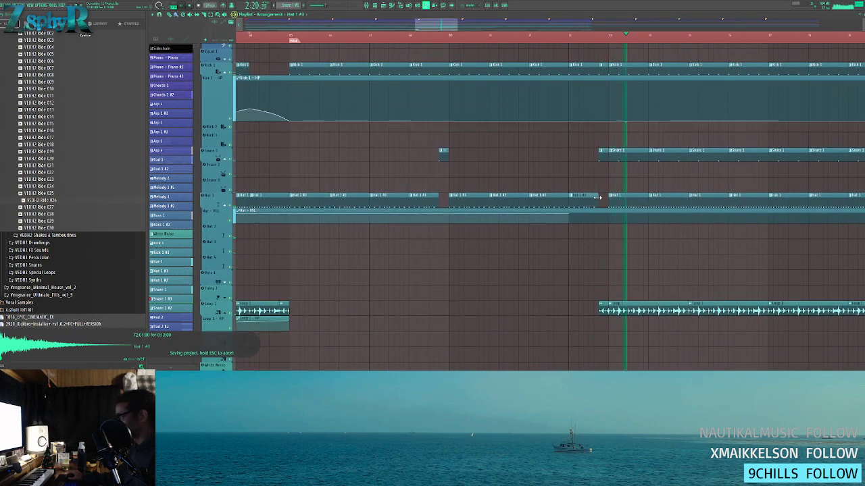
scroll(585, 203, down, 2)
scroll(585, 220, down, 2)
click(593, 40)
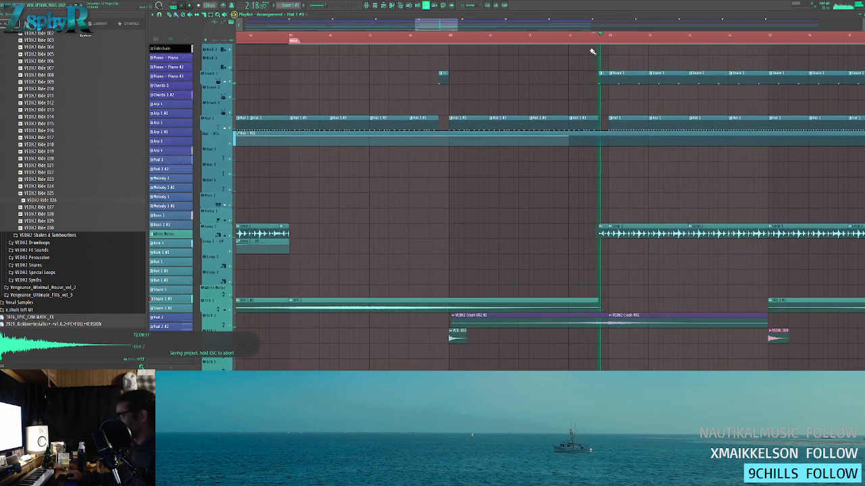
- Show the fade editing controls for the audio clips and check the short Loop 1 #2 clip before bar 73
click(600, 234)
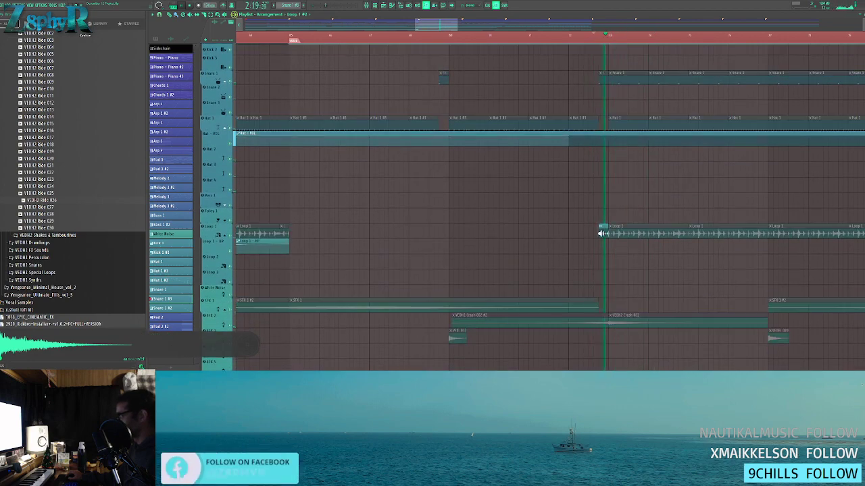
key(ctrl+s)
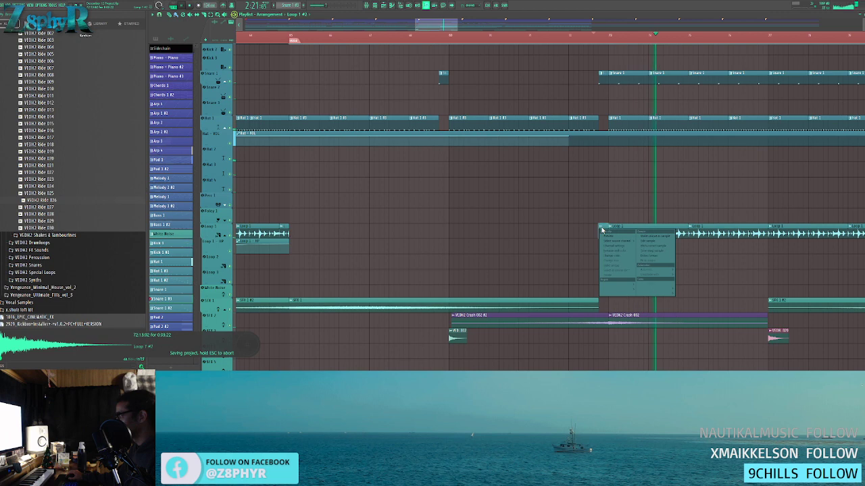
click(170, 39)
key(space)
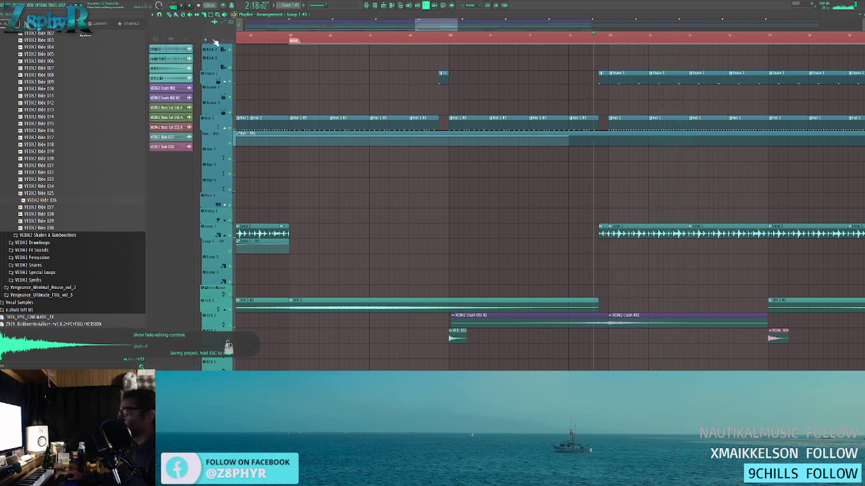
scroll(576, 176, up, 4)
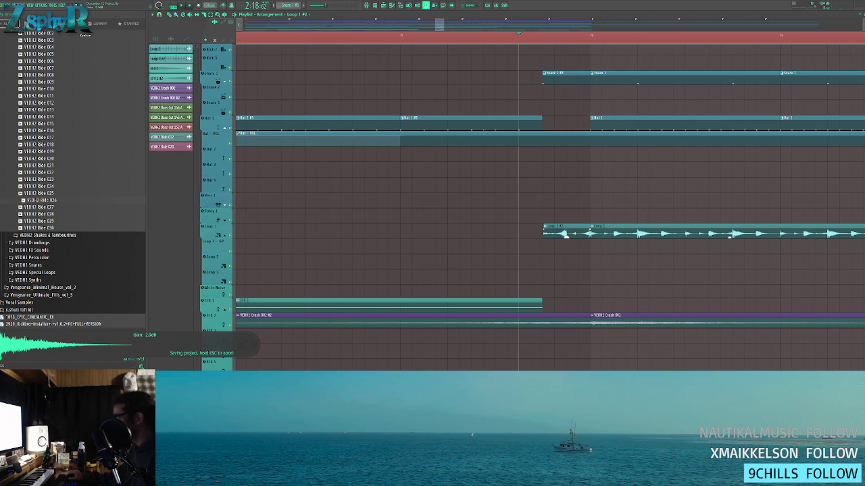
scroll(540, 205, down, 5)
drag(594, 214, 401, 233)
scroll(511, 229, up, 5)
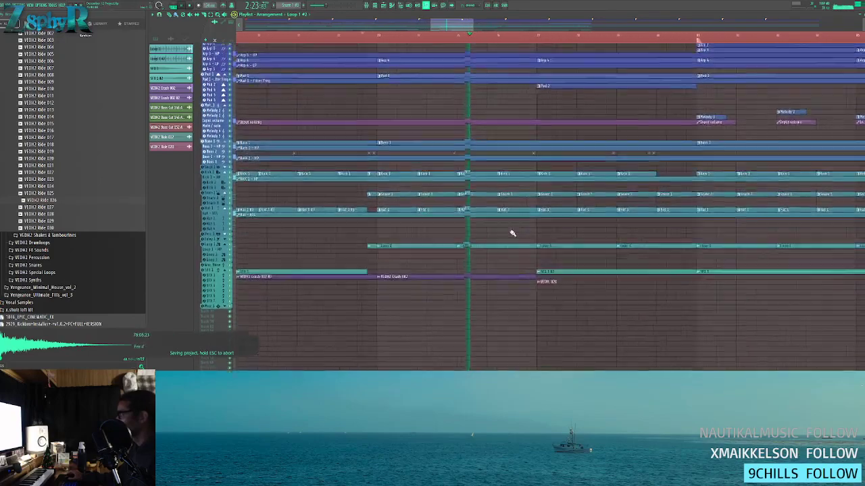
- Remove the Input volume segment before bar 81 and move the short melody clips and Input volume curves from bar 81 to bar 97
scroll(515, 213, up, 6)
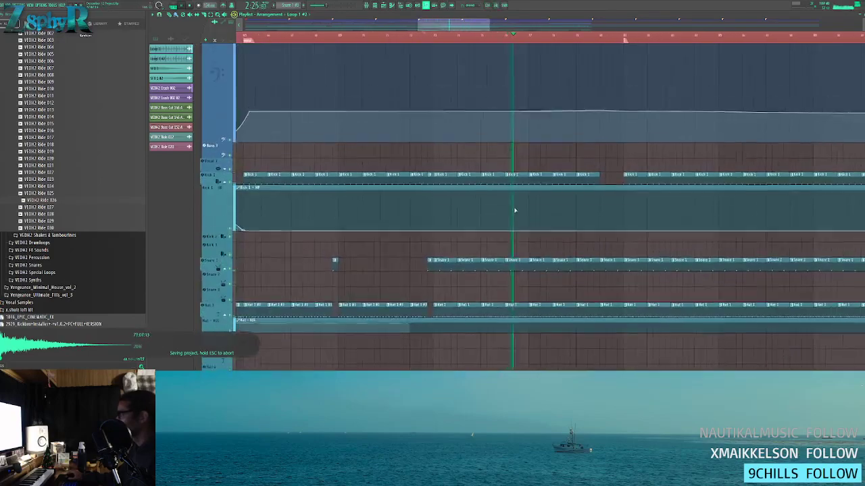
scroll(517, 199, down, 6)
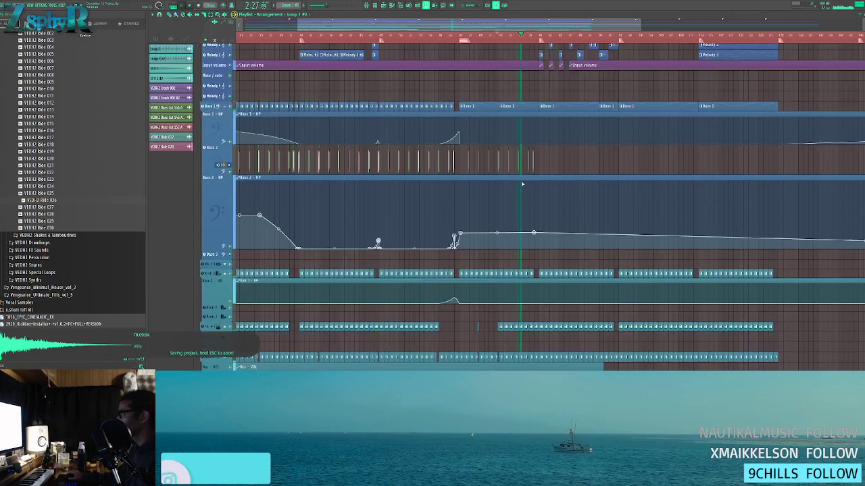
scroll(550, 164, up, 3)
scroll(550, 164, up, 4)
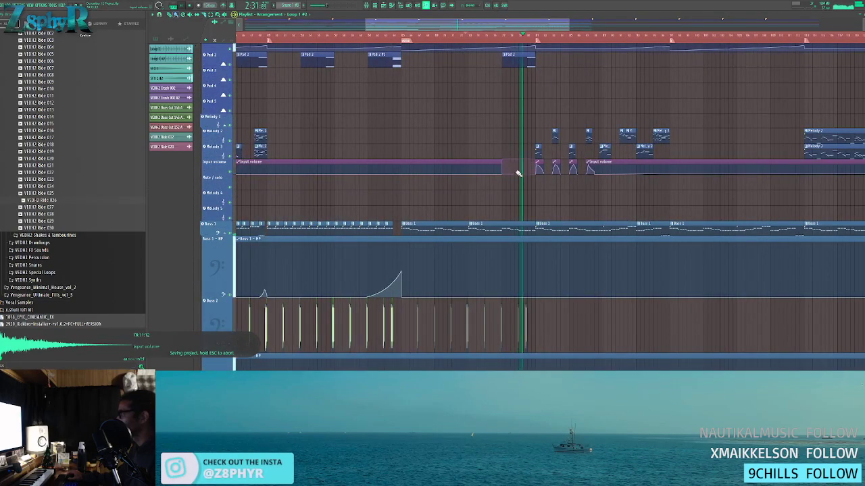
drag(492, 174, 432, 197)
scroll(466, 144, up, 3)
ctrl+drag(471, 229, 594, 262)
drag(502, 255, 637, 255)
ctrl+click(643, 207)
drag(501, 210, 503, 257)
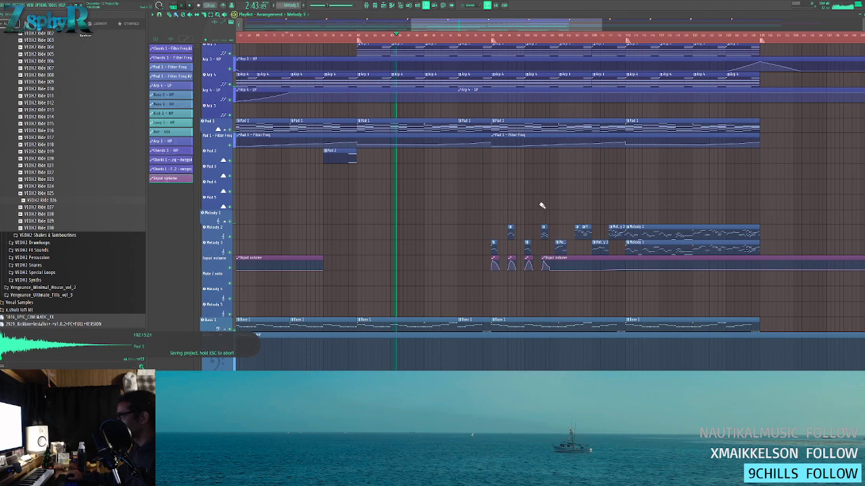
- Open the Chords 1 pattern in the piano roll to examine its notes, and return to the playlist
scroll(442, 183, up, 6)
drag(459, 29, 529, 126)
ctrl+right_click(489, 114)
scroll(489, 114, down, 1)
scroll(500, 107, up, 8)
scroll(454, 86, down, 1)
scroll(454, 87, up, 6)
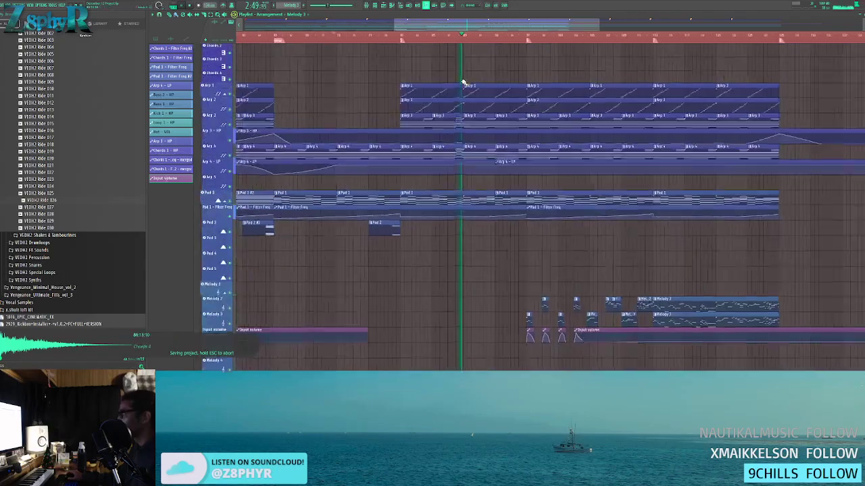
double_click(421, 59)
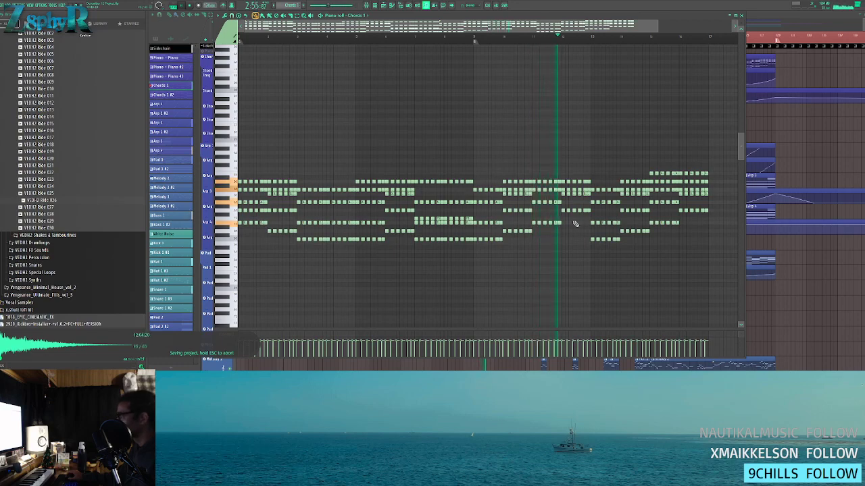
click(772, 133)
- Add points to the Bass 1 - HP automation to form a rising sweep through bar 96 that drops back at bar 97
drag(533, 128, 448, 120)
drag(421, 208, 415, 162)
scroll(416, 176, up, 4)
drag(506, 195, 451, 180)
drag(425, 250, 414, 202)
right_click(394, 231)
right_click(415, 214)
right_click(415, 231)
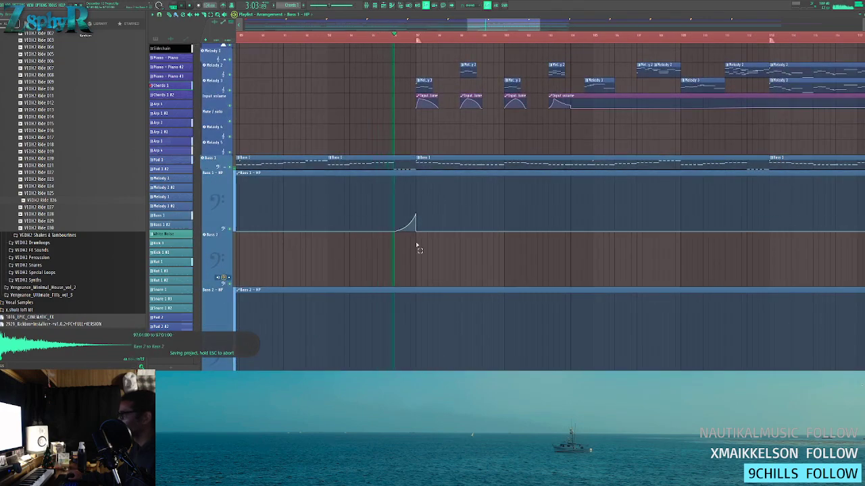
- Increase the height of the Chords 1 - HP automation track
scroll(413, 216, up, 5)
scroll(413, 211, up, 3)
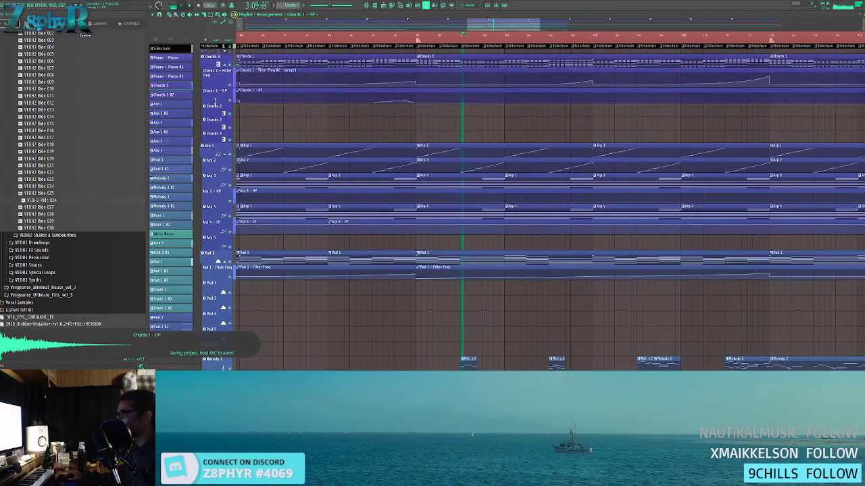
drag(214, 102, 217, 119)
scroll(412, 209, down, 6)
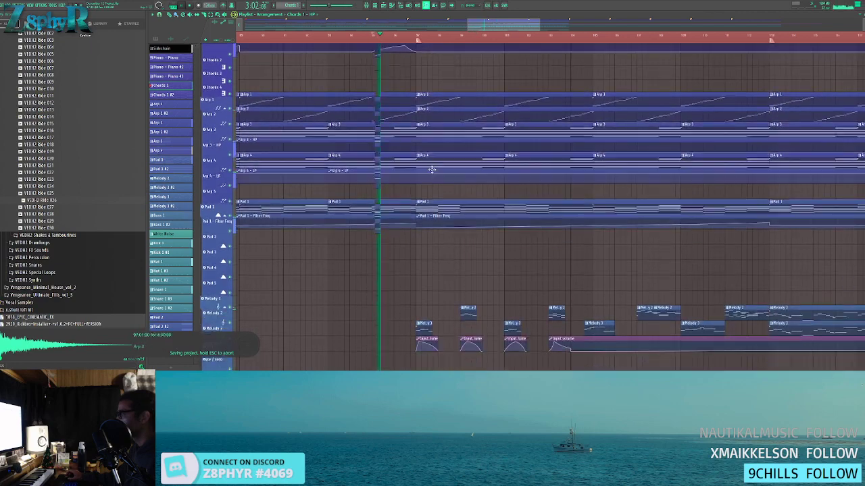
- Copy the long Melody 2 clip to fill bars 81 to 97, and play from bar 81
click(608, 239)
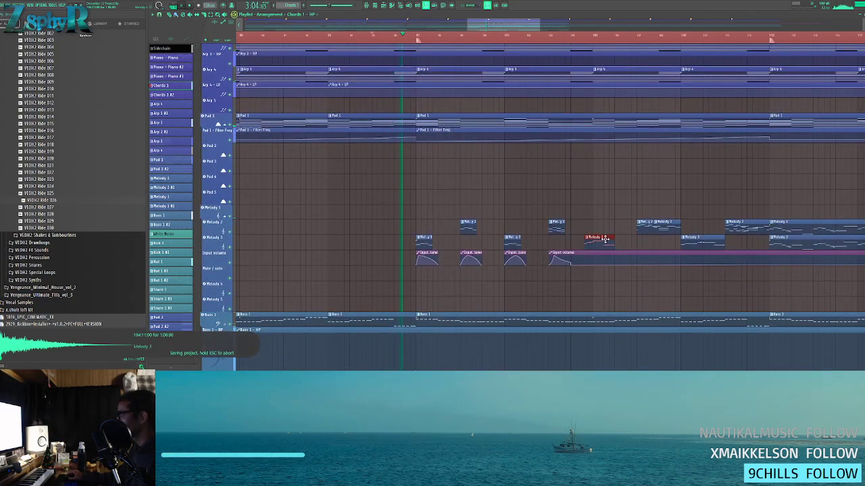
scroll(614, 214, down, 4)
drag(708, 229, 460, 223)
scroll(544, 205, up, 4)
scroll(559, 182, down, 2)
click(380, 35)
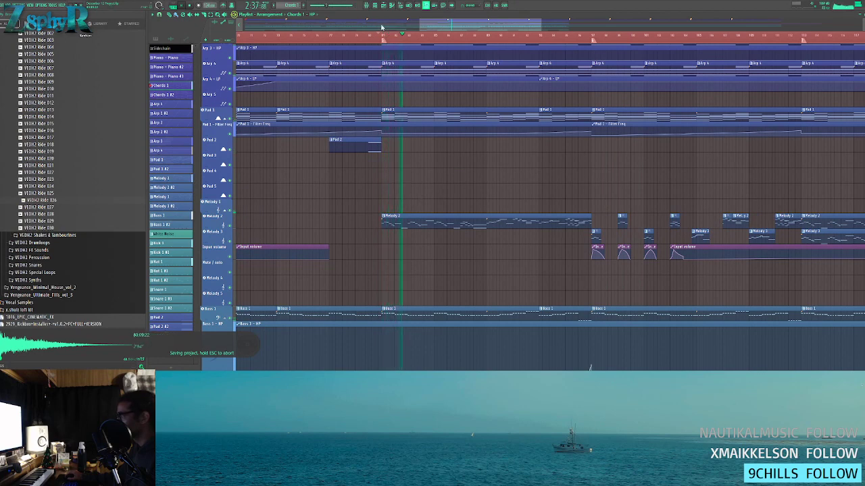
- Examine the Melody 1 mixer track and its effect chain, including Fruity delay 2, during playback
click(375, 7)
click(367, 7)
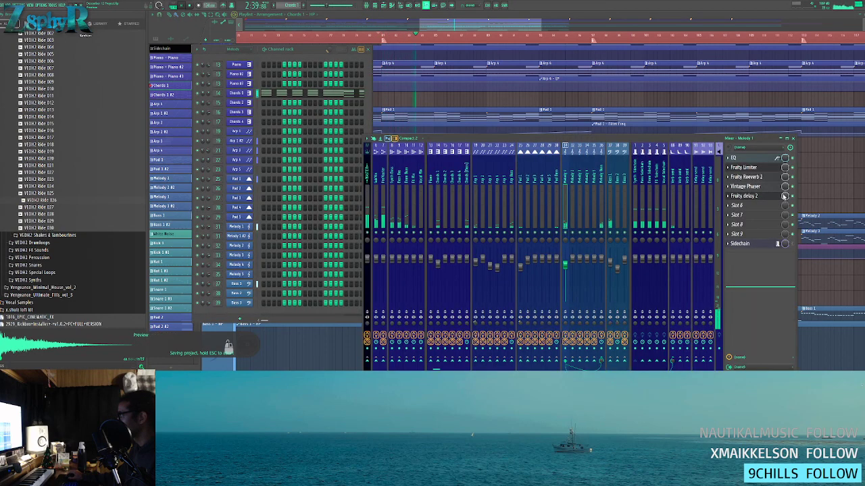
right_click(802, 198)
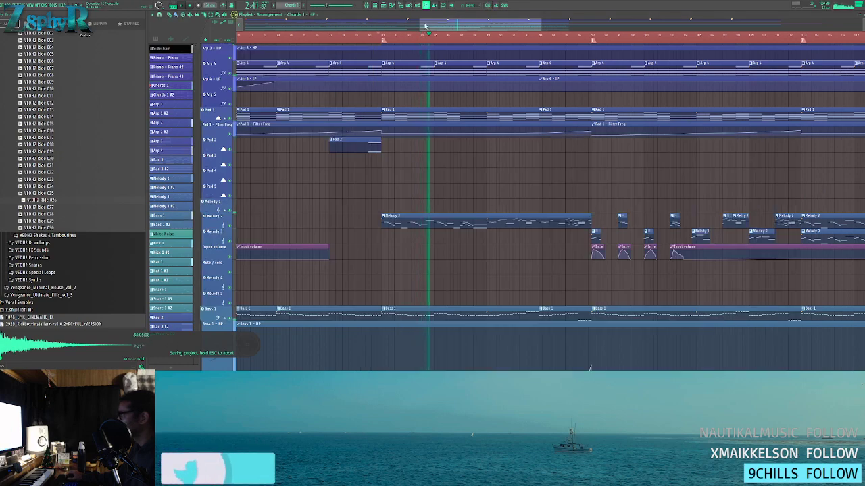
click(367, 6)
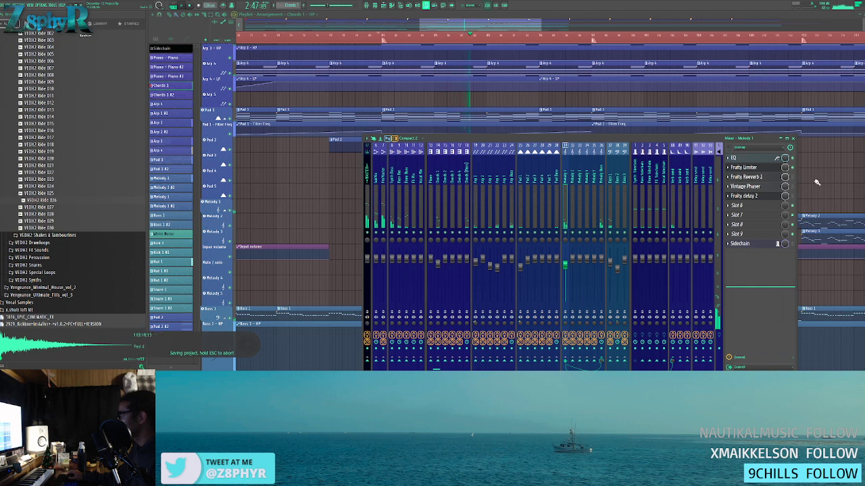
right_click(816, 181)
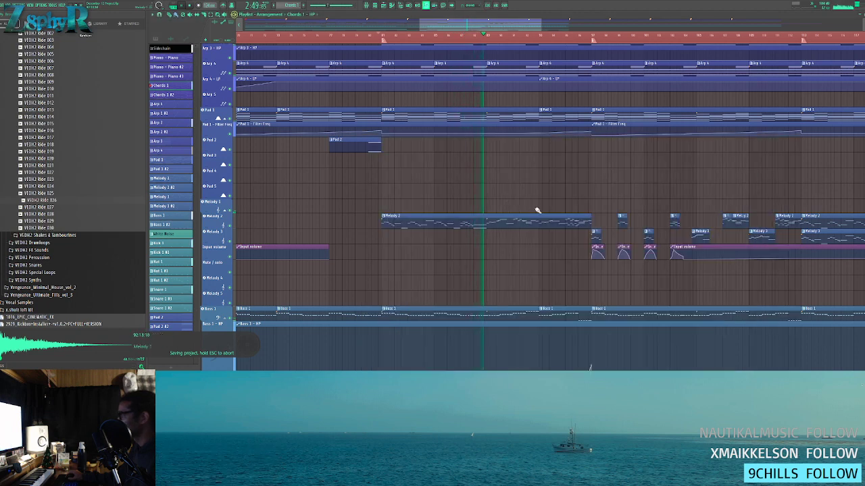
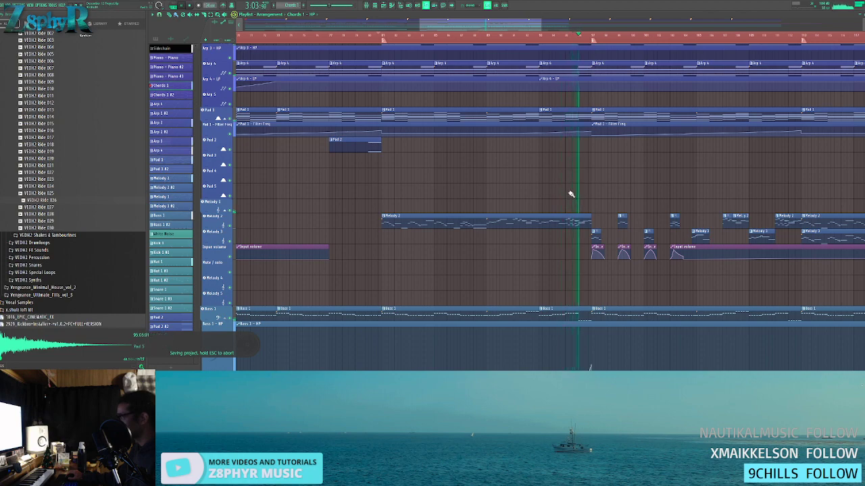
- Replay from just before bar 81, mute the copied Melody 2 clip, and slice it into two-bar pieces
scroll(552, 193, down, 5)
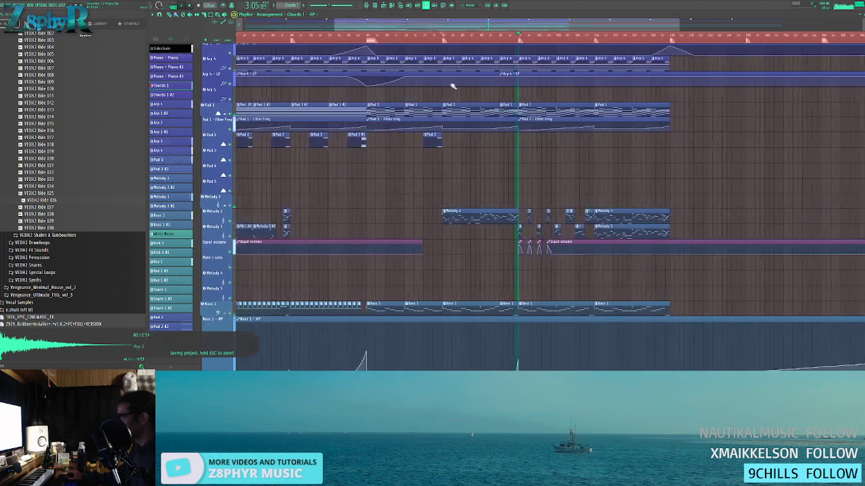
click(434, 35)
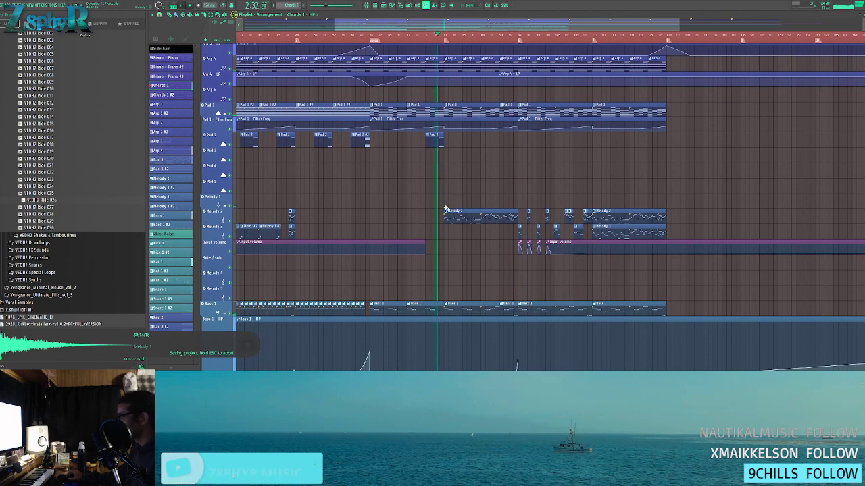
click(496, 218)
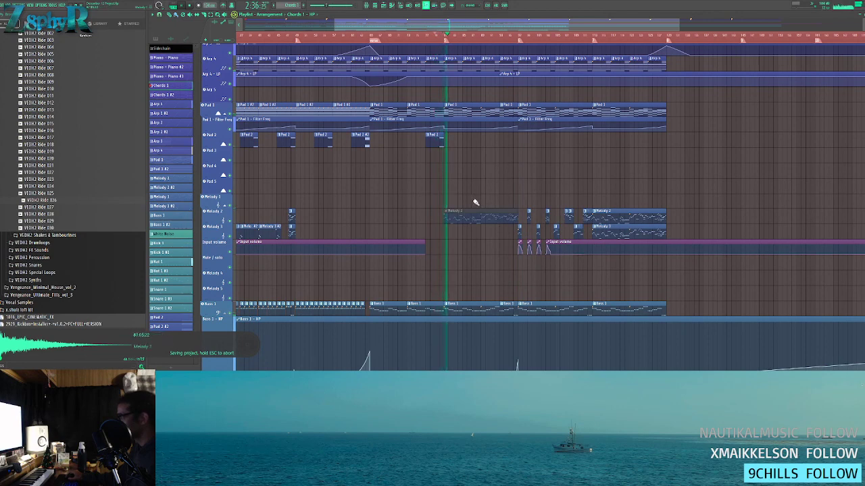
scroll(474, 202, up, 5)
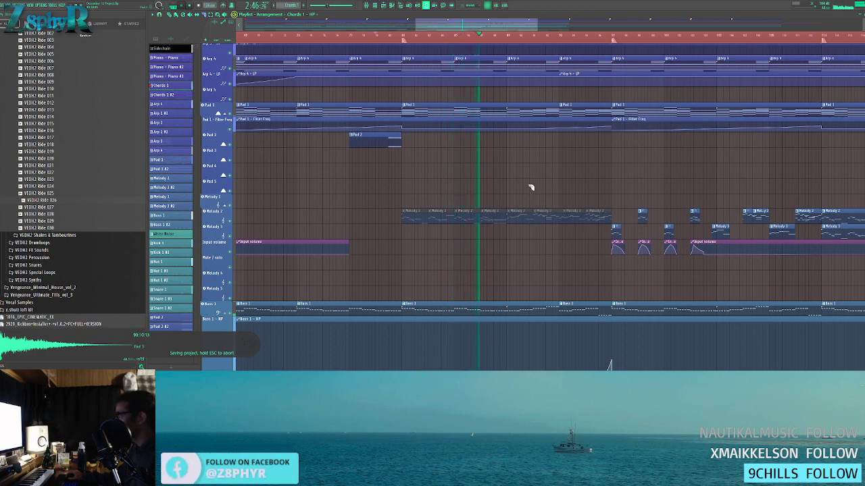
- Delete all the Input volume automation clips from the playlist
scroll(558, 194, down, 4)
drag(540, 251, 457, 244)
drag(457, 244, 540, 250)
key(b)
right_click(386, 241)
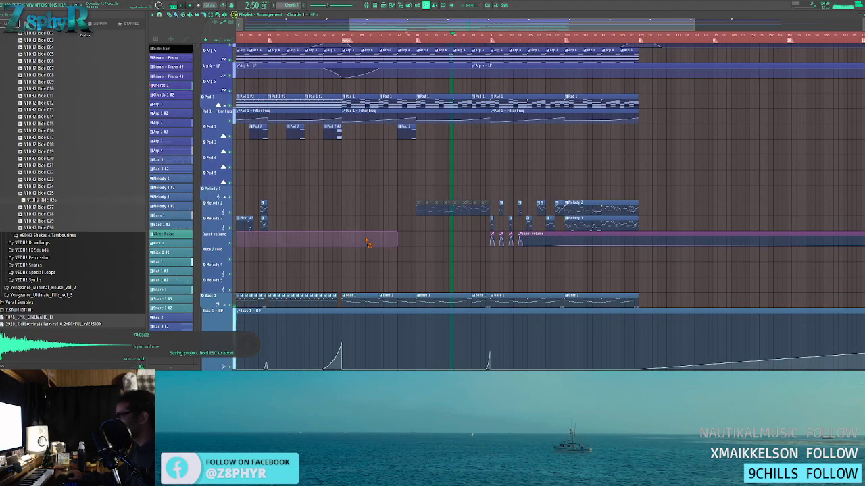
right_click(564, 243)
scroll(466, 193, down, 1)
scroll(466, 193, down, 3)
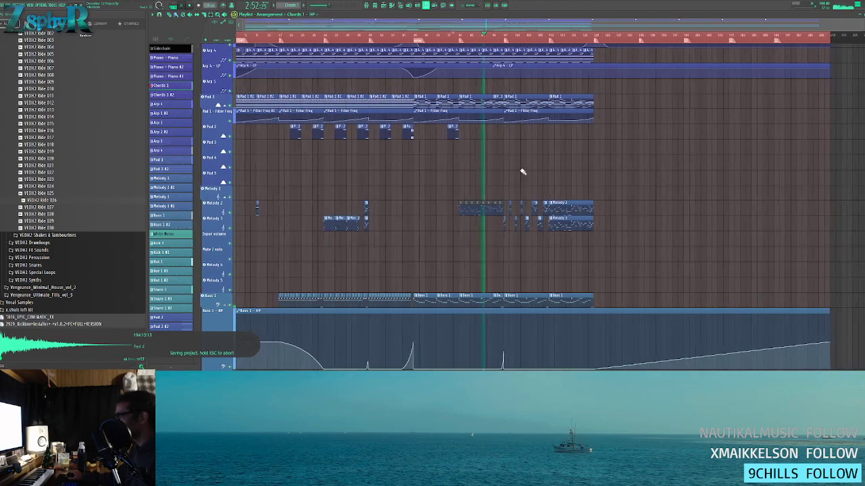
- Review the chord, arp, pad and melody tracks from bar 81 onward, including the Chords 1 - HP automation near bar 97
drag(530, 170, 456, 170)
scroll(454, 173, up, 5)
drag(560, 195, 471, 253)
drag(543, 193, 694, 185)
scroll(518, 181, up, 5)
scroll(499, 165, up, 3)
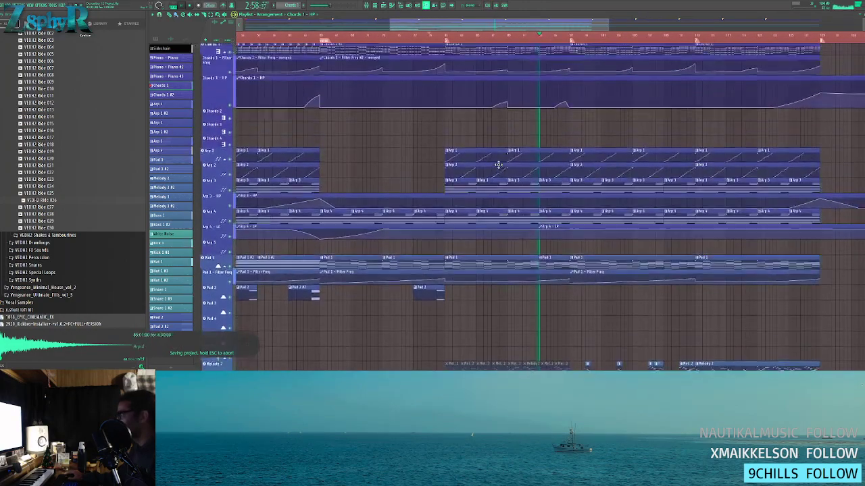
scroll(535, 196, down, 5)
drag(578, 254, 452, 225)
drag(443, 233, 325, 251)
ctrl+click(471, 240)
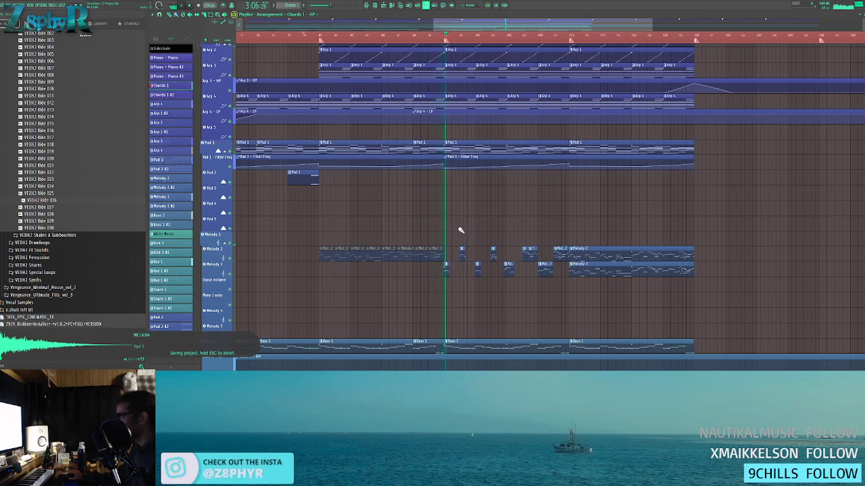
scroll(464, 229, up, 5)
scroll(438, 136, up, 3)
scroll(438, 133, up, 3)
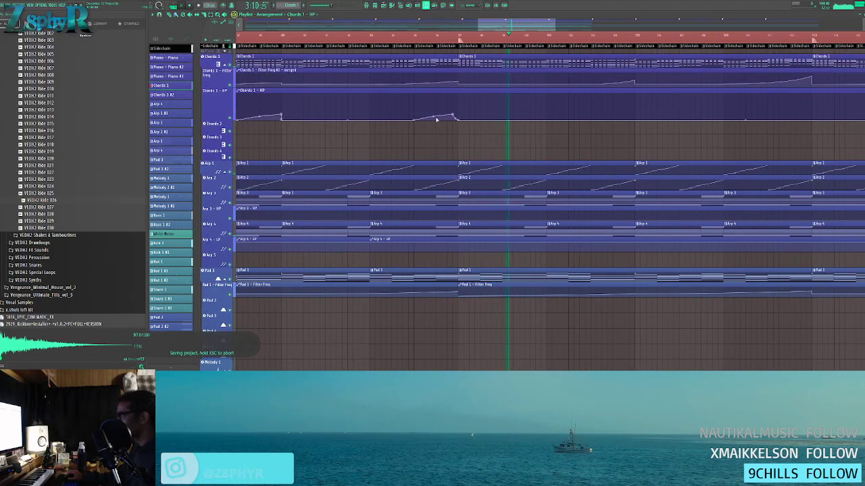
- Raise the gain of the Fruity Limiter on the Melody 1 mixer track
scroll(502, 214, down, 3)
scroll(501, 214, down, 3)
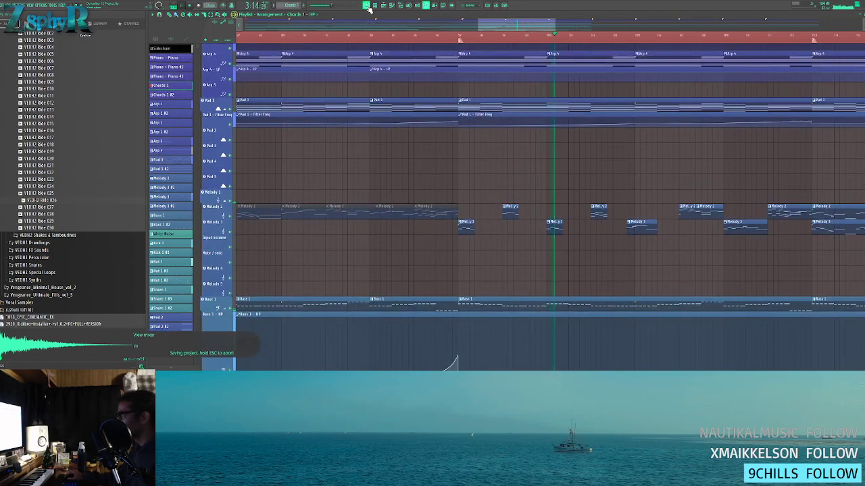
click(368, 6)
click(755, 168)
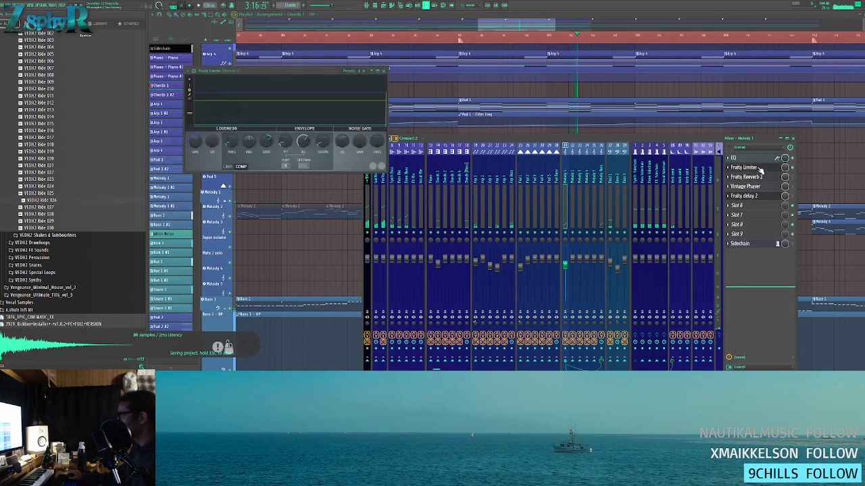
drag(194, 141, 194, 128)
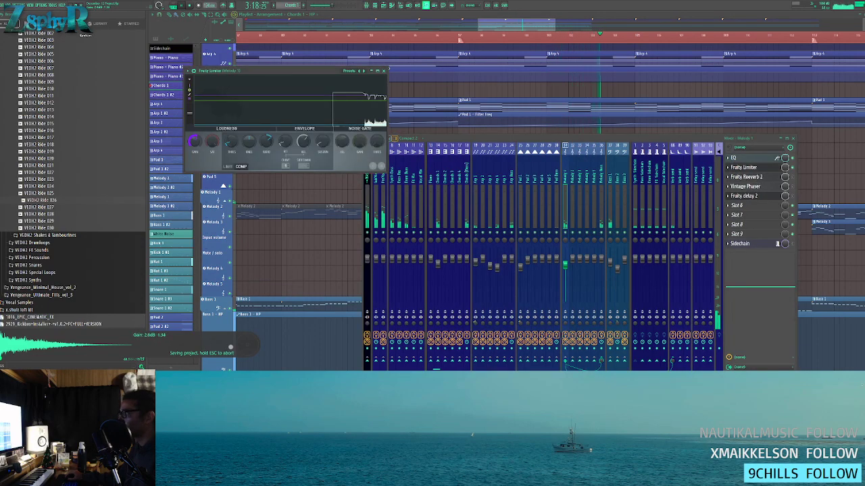
key(F5)
- Play back the Melody 3 clips from just before bar 97 and again from just before bar 105
drag(546, 174, 439, 150)
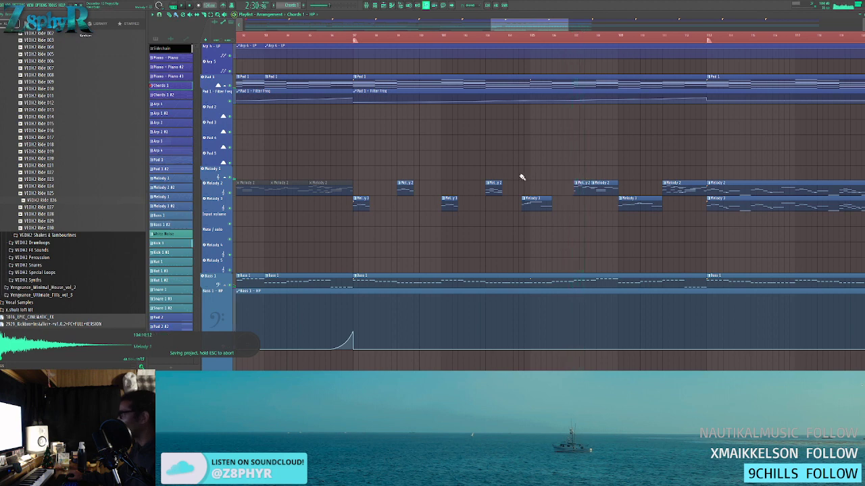
key(space)
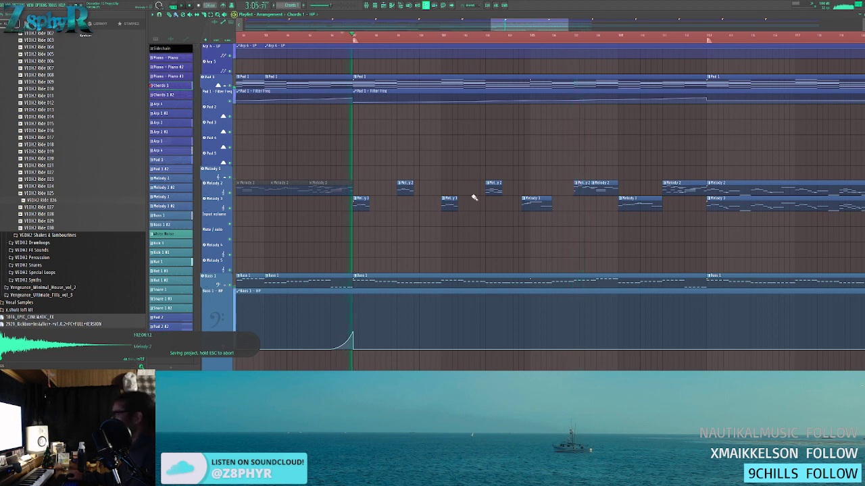
key(space)
click(361, 204)
key(space)
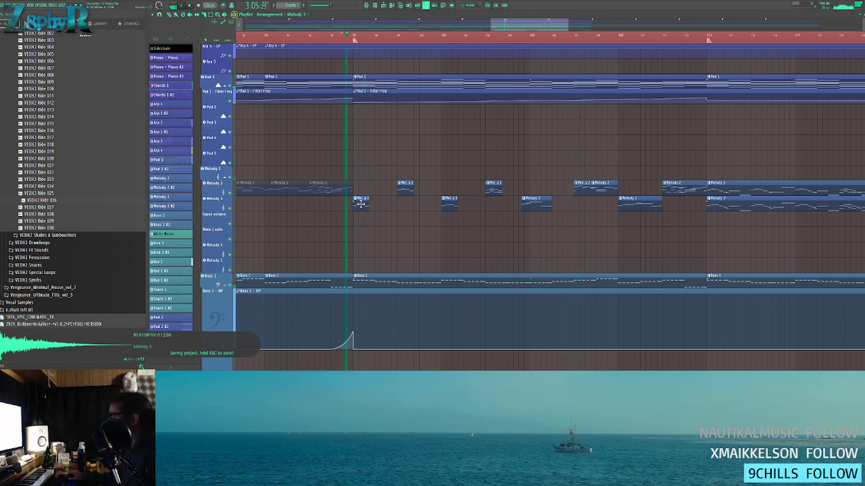
double_click(361, 204)
key(F7)
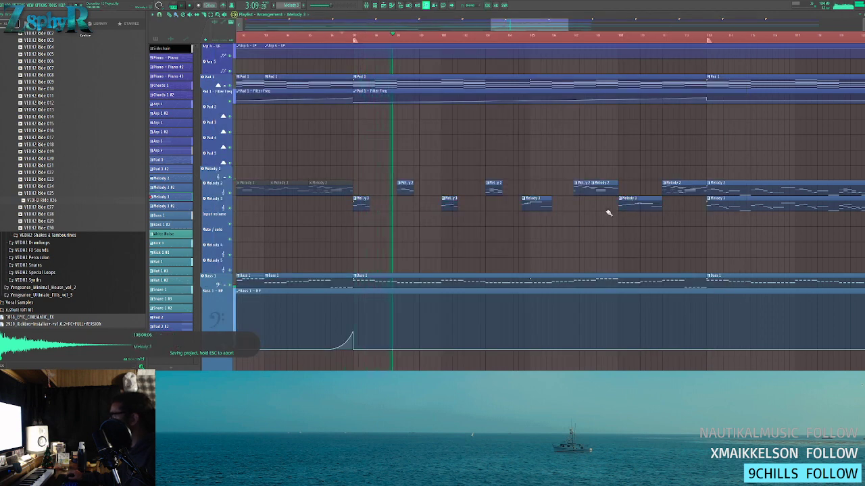
click(520, 35)
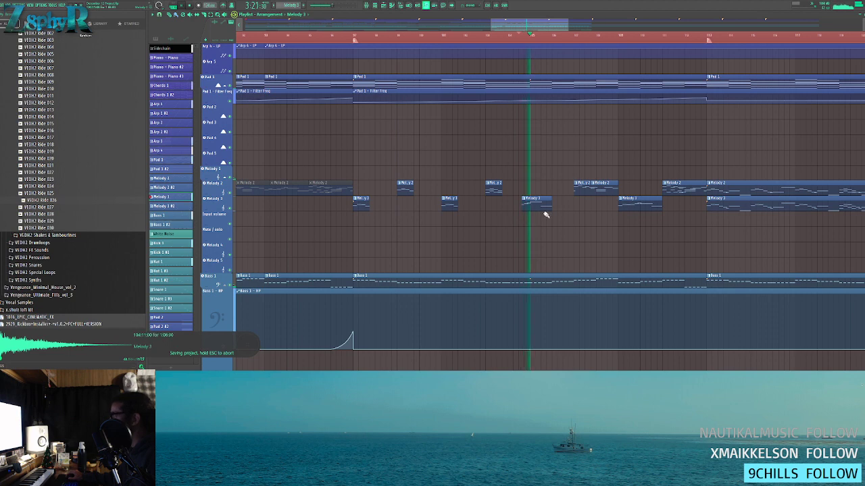
key(space)
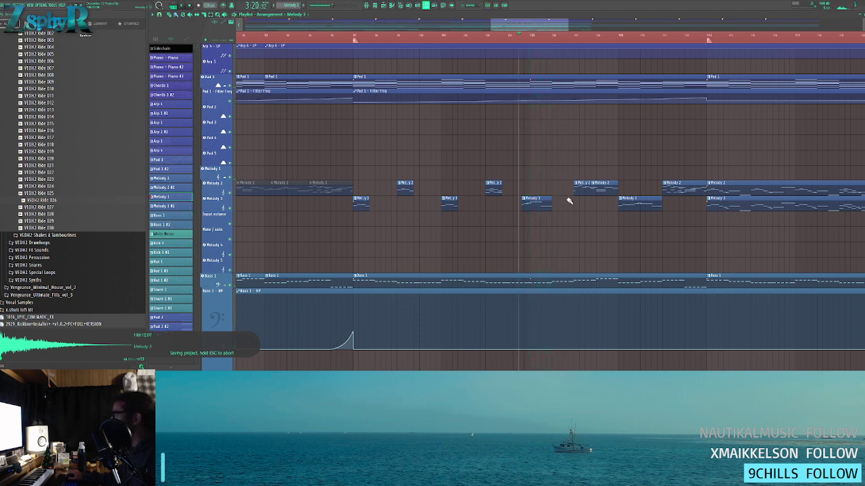
- Make the Melody 3 clip starting in bar 104 unique and extend it to about two and a half bars
click(523, 199)
click(549, 232)
drag(551, 208, 579, 208)
- Add four short notes after the long low note in the extended Melody 3 clip, ending on a lower pitch
double_click(566, 196)
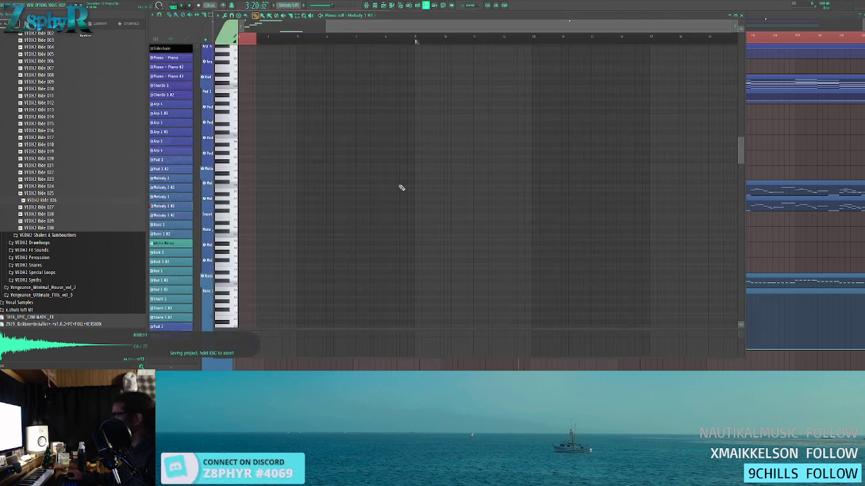
drag(268, 162, 306, 216)
click(320, 247)
ctrl+click(346, 225)
drag(341, 202, 341, 196)
scroll(342, 197, up, 2)
click(359, 189)
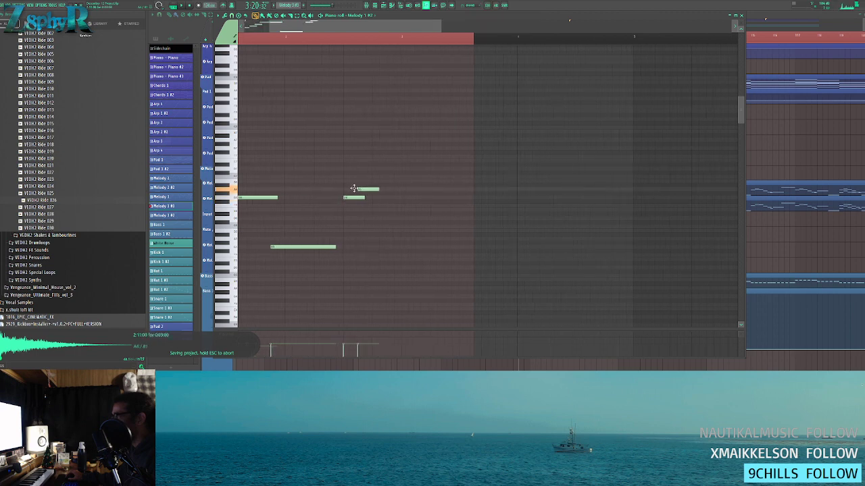
click(371, 201)
drag(371, 202, 391, 218)
- Retime the added notes during playback by starting the run earlier and lengthening its third note, and add two closing notes
key(space)
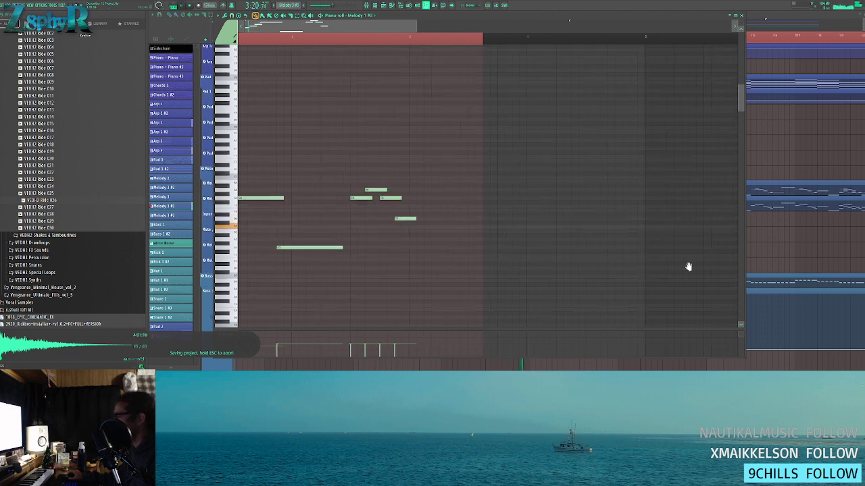
drag(540, 273, 387, 170)
ctrl+click(389, 171)
drag(525, 252, 484, 236)
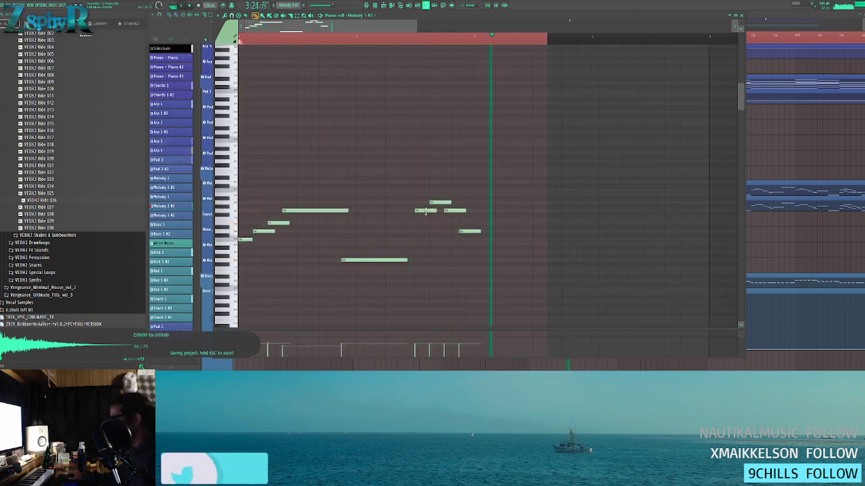
drag(424, 211, 411, 211)
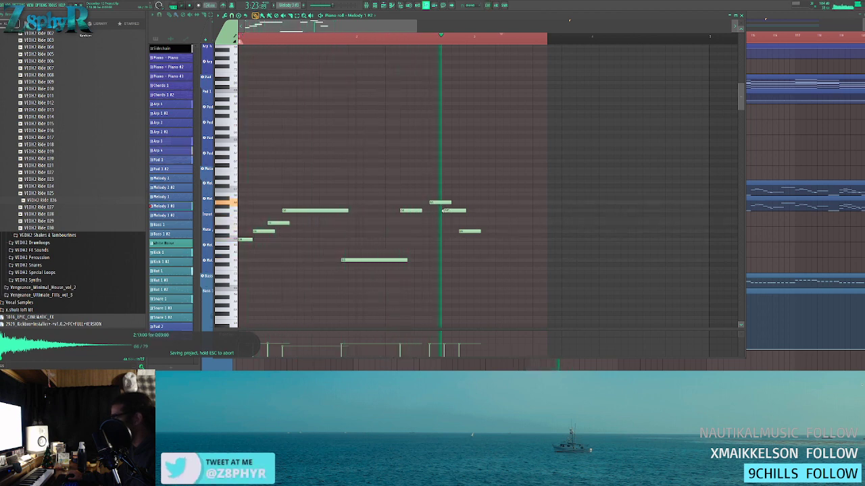
mouse_move(467, 230)
mouse_down()
mouse_move(479, 231)
mouse_move(473, 210)
mouse_move(475, 230)
mouse_up()
click(495, 239)
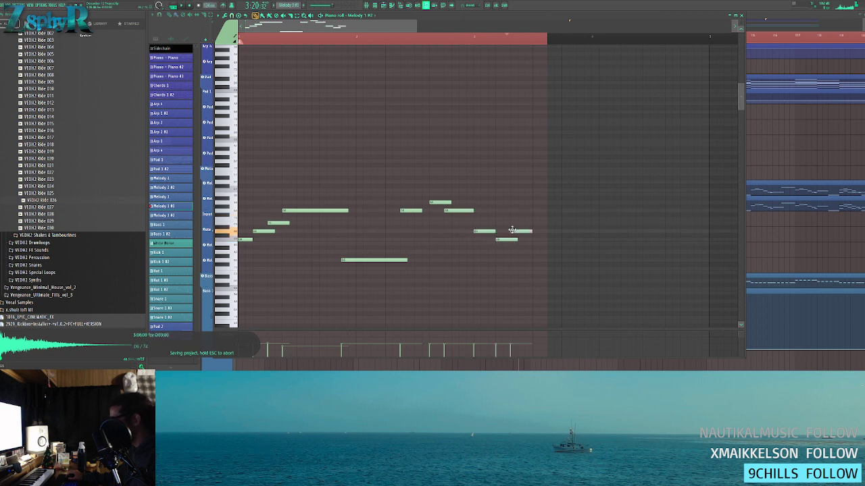
key(F5)
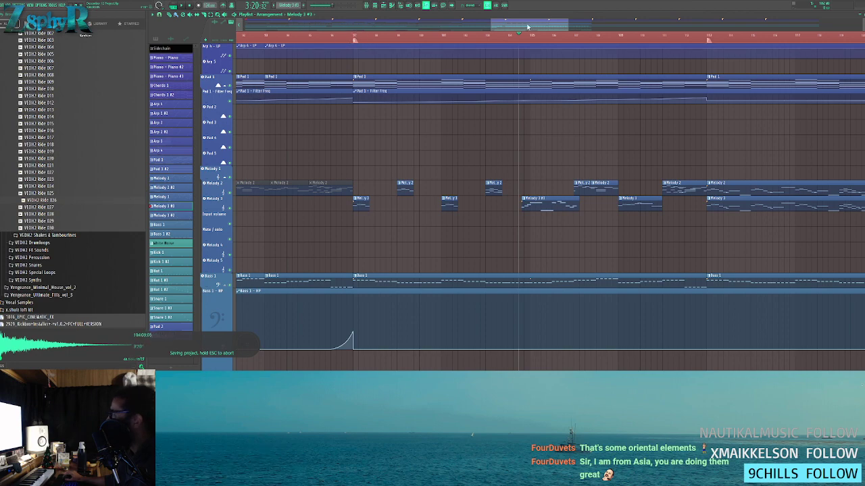
- Review the whole arrangement and the channel rack, then replay the melody section around bar 105
scroll(530, 25, up, 5)
ctrl+right_click(480, 78)
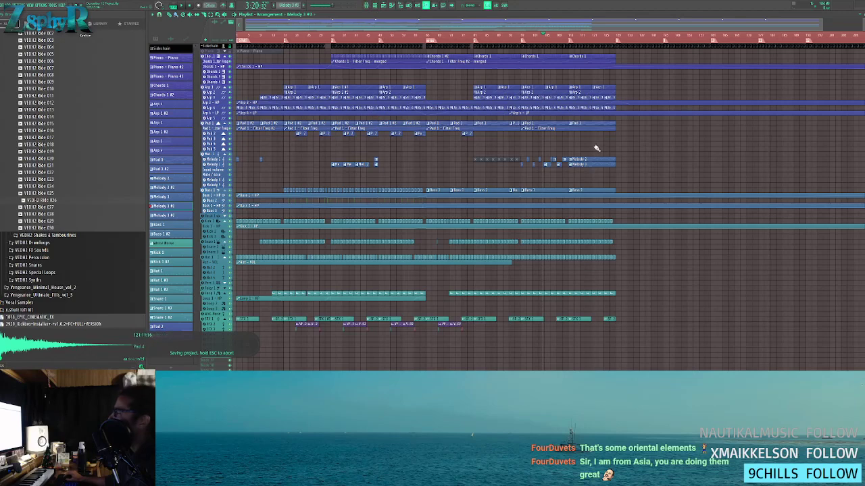
click(375, 6)
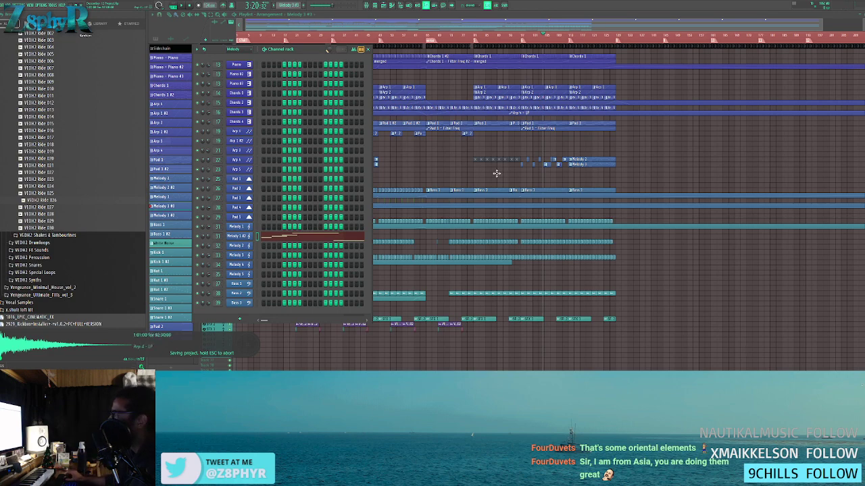
scroll(513, 193, up, 3)
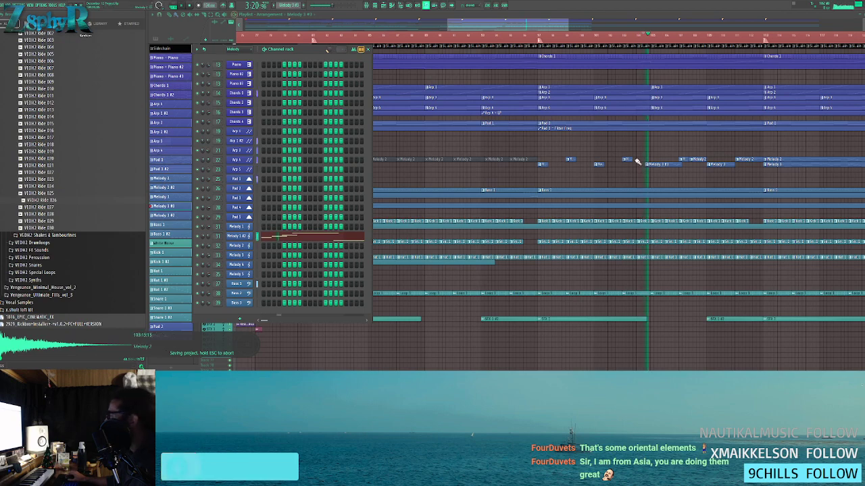
scroll(672, 183, up, 3)
- Delete the last note of the phrase in the unique Melody 3 clip starting in bar 104
click(345, 237)
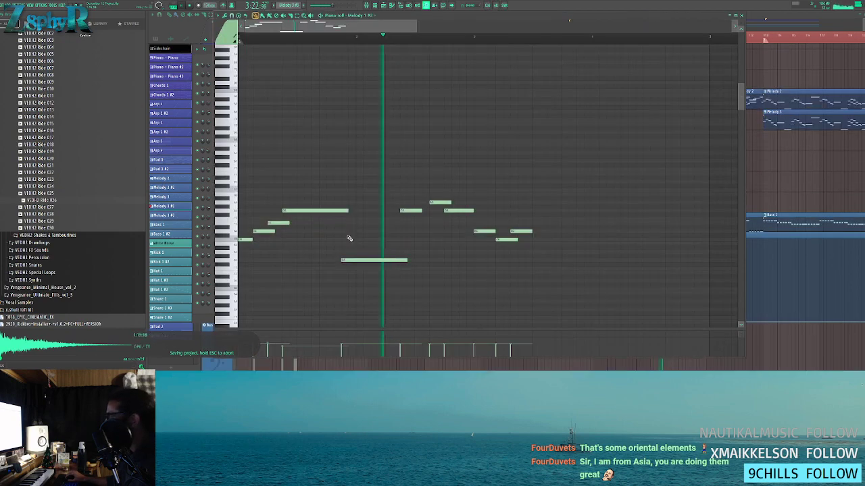
drag(497, 197, 505, 227)
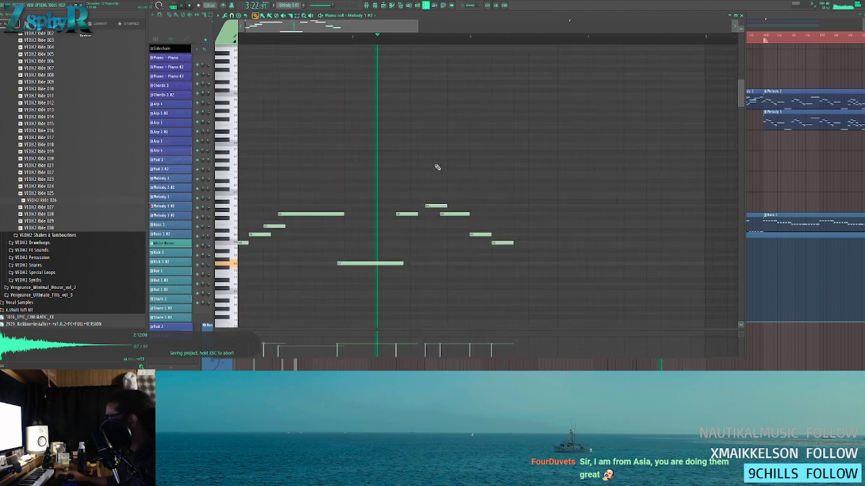
scroll(437, 166, up, 4)
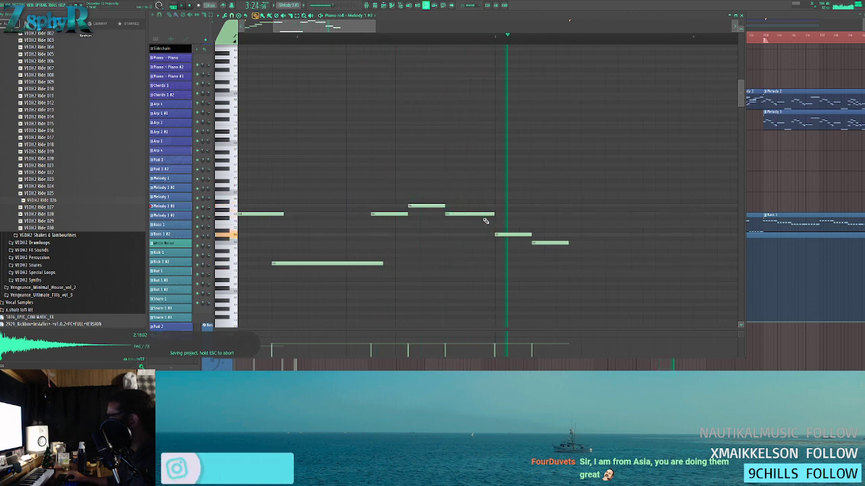
scroll(545, 238, down, 2)
scroll(546, 237, down, 1)
drag(533, 242, 470, 246)
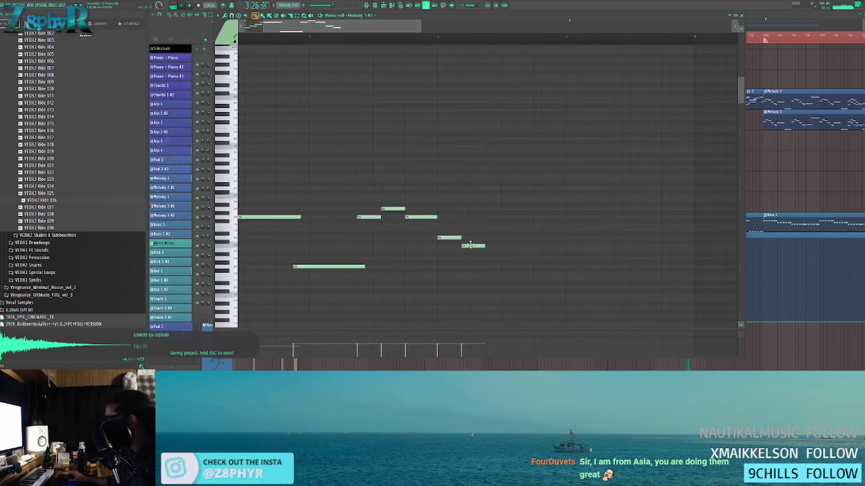
scroll(572, 224, down, 5)
key(F7)
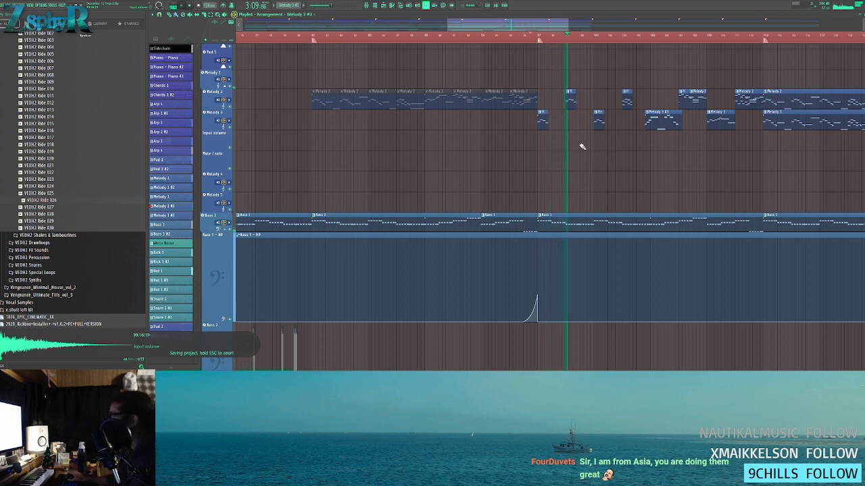
- Examine the notes of the Melody 2 clip near bar 99
double_click(571, 104)
scroll(382, 166, down, 3)
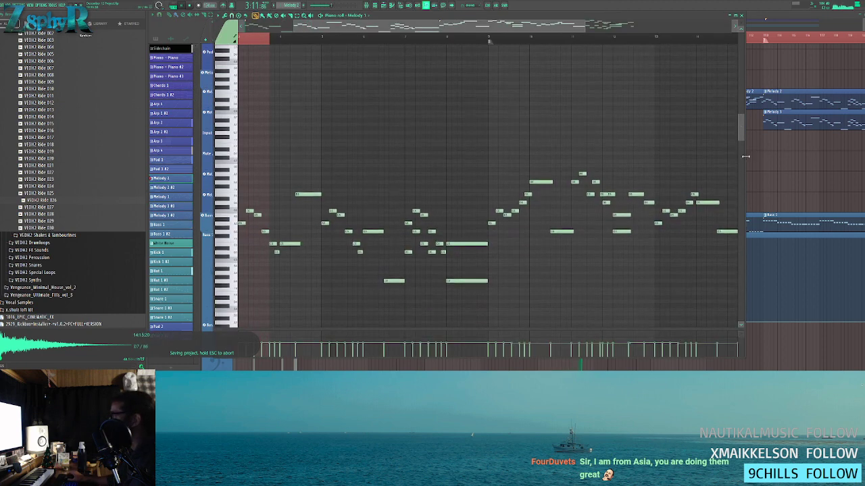
click(740, 15)
- Merge the Melody 3 clips between bars 97 and 111 into a single clip
drag(649, 153, 634, 172)
scroll(540, 174, up, 3)
drag(589, 142, 374, 141)
drag(501, 143, 331, 143)
drag(670, 141, 307, 137)
key(ctrl+g)
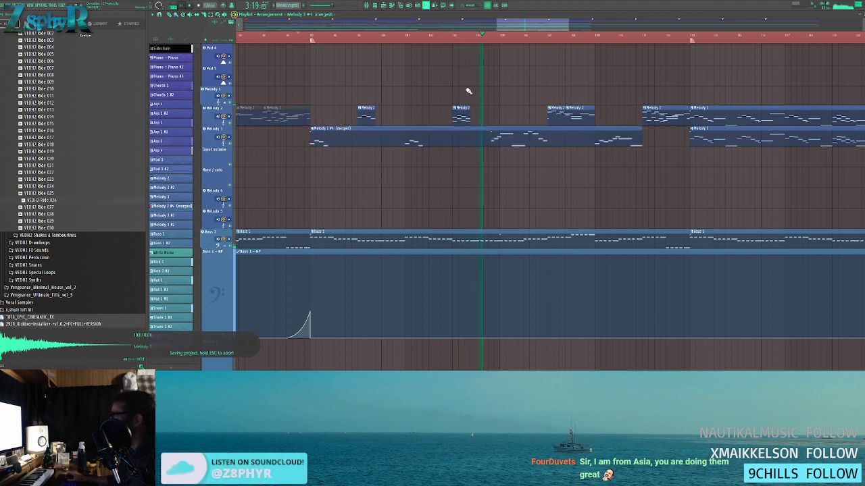
- Rework the five-note run near bar 105 in the merged Melody 3 clip, replacing its two closing descending notes
double_click(494, 130)
drag(498, 142, 627, 156)
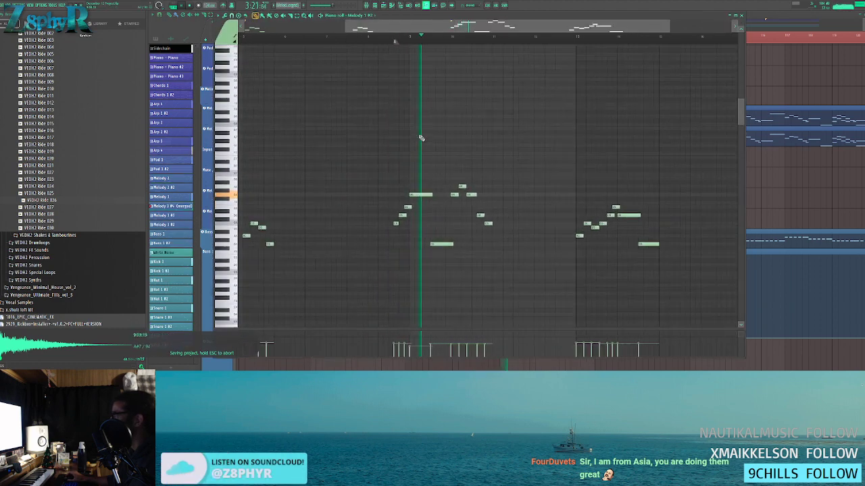
ctrl+click(431, 197)
ctrl+click(451, 181)
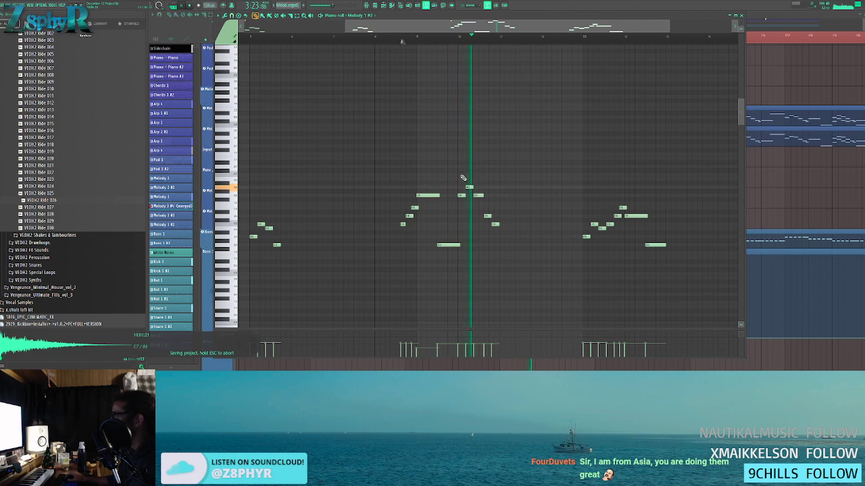
drag(452, 170, 500, 228)
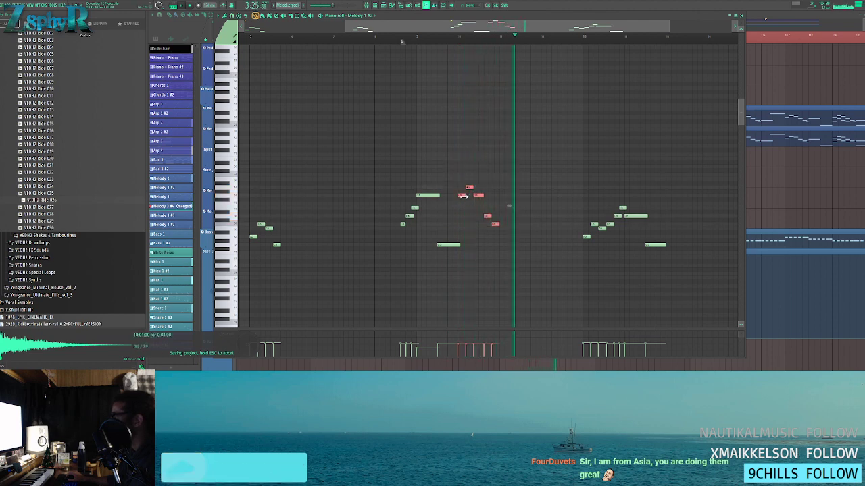
ctrl+click(477, 186)
scroll(486, 205, up, 3)
right_click(497, 226)
right_click(489, 216)
ctrl+drag(492, 200, 443, 181)
right_click(464, 187)
key(F7)
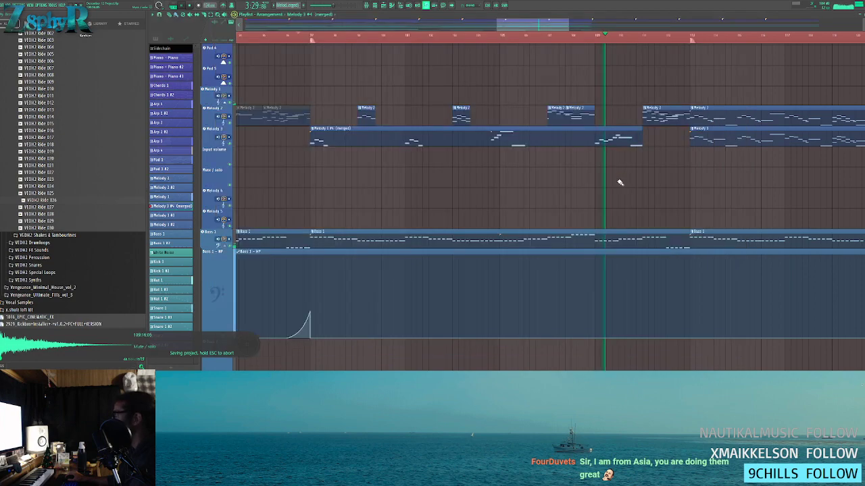
- Move the reworked five-note run to the end of the long low note in the merged Melody 3 clip
key(F7)
ctrl+drag(482, 158, 426, 203)
key(F7)
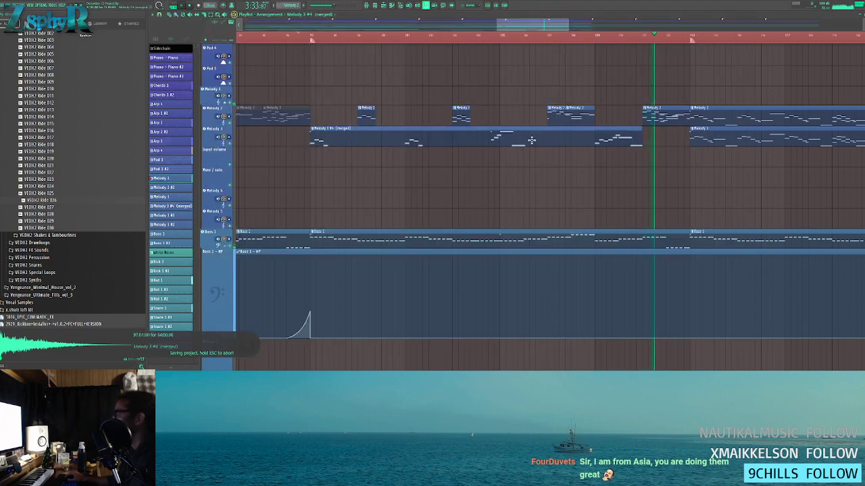
key(F7)
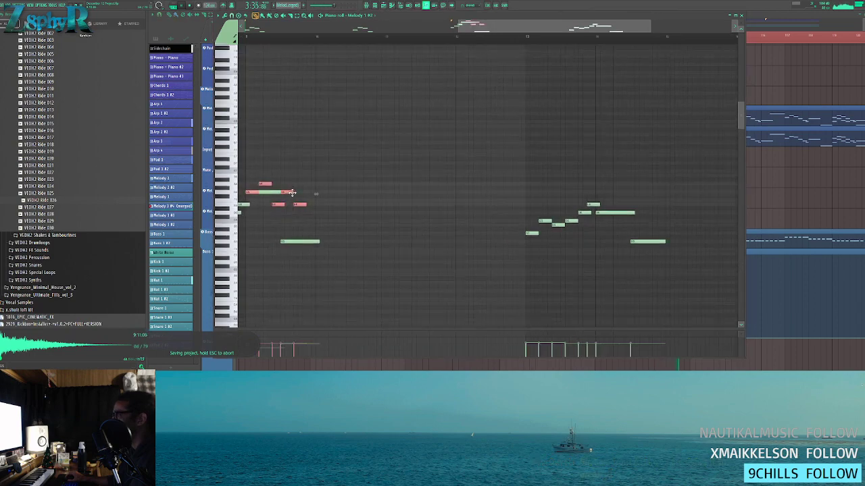
key(F7)
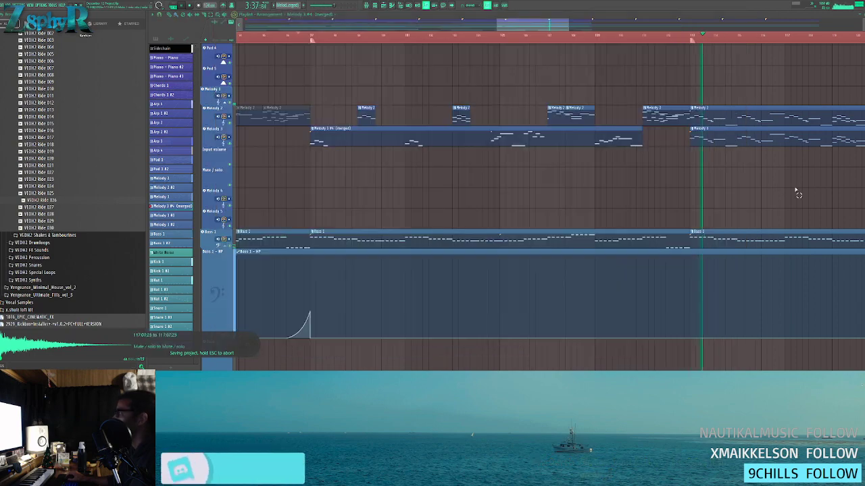
- Play the passage around bar 105 and trim the low note before the five-note run in the merged Melody 3 clip
click(494, 37)
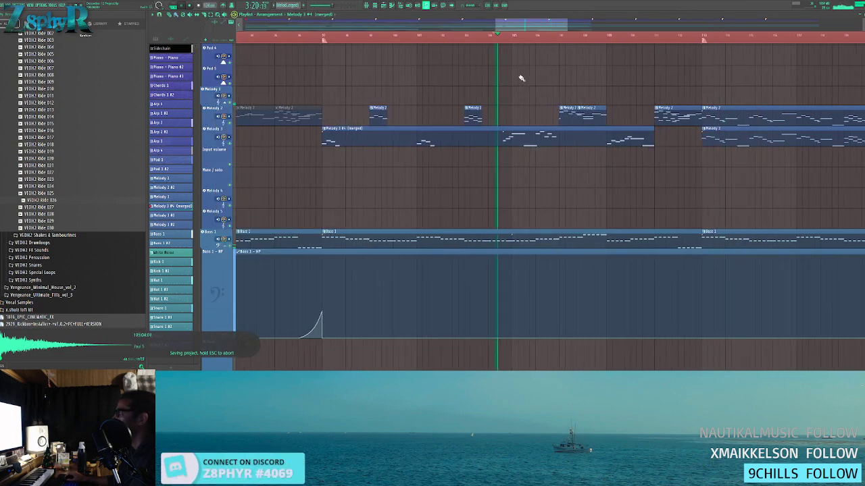
double_click(535, 142)
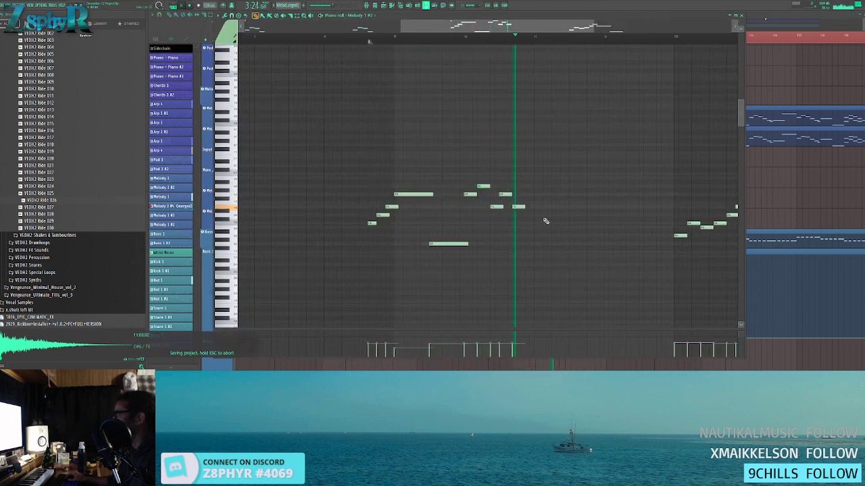
drag(530, 205, 350, 148)
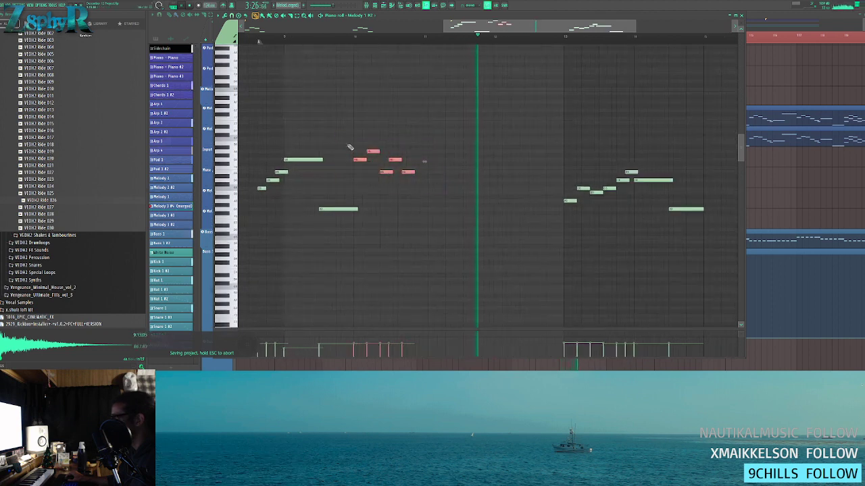
drag(357, 209, 352, 208)
drag(339, 133, 411, 181)
key(ctrl+d)
key(space)
key(Escape)
- Compare the Melody 2 clip's notes near bar 107 with the five-note run in the merged Melody 3 clip
double_click(571, 108)
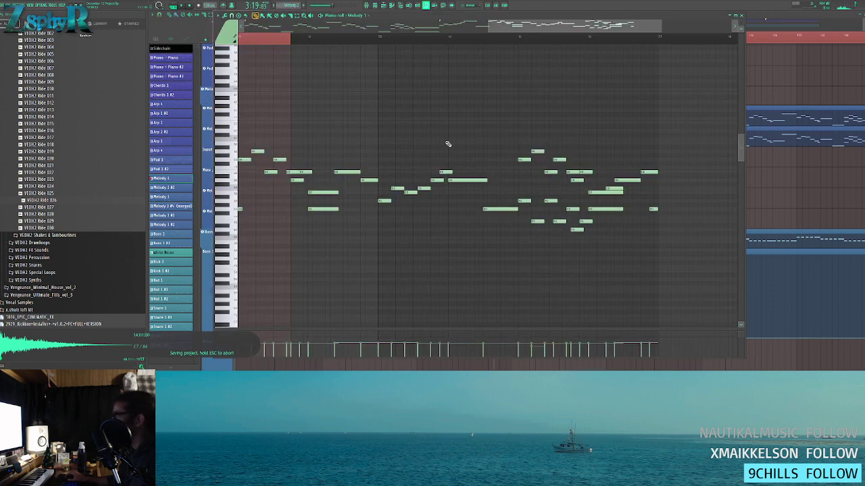
key(Escape)
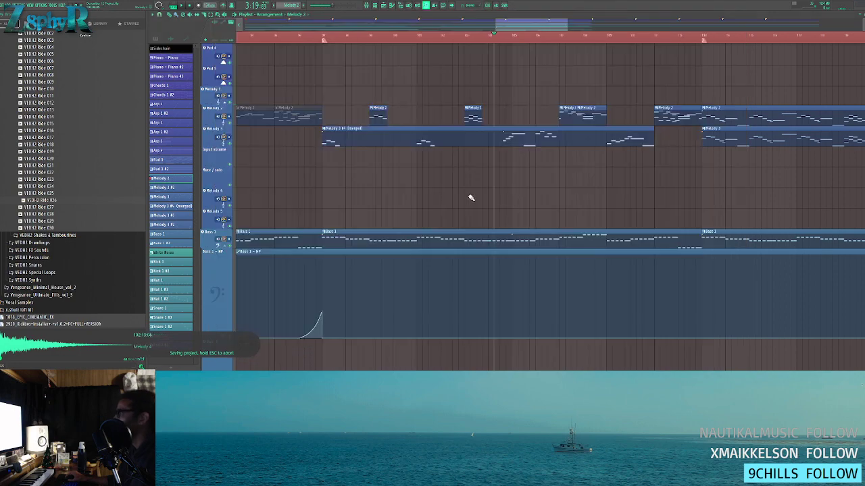
double_click(515, 133)
drag(412, 141, 276, 193)
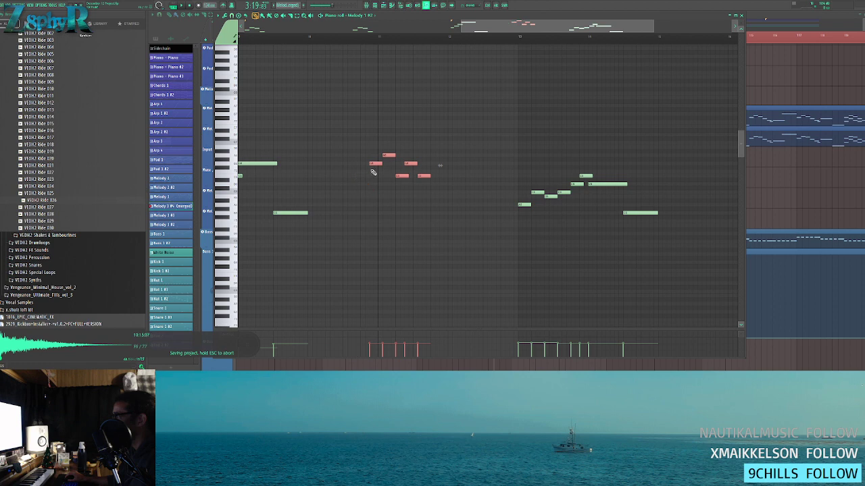
key(Escape)
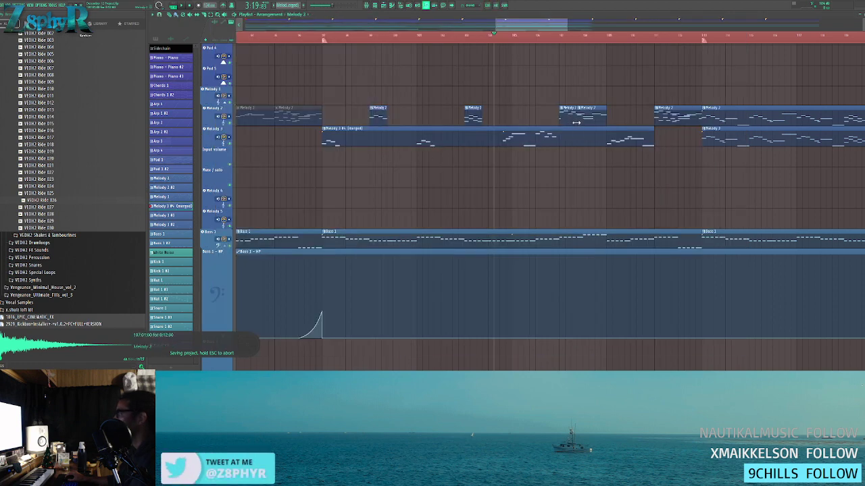
double_click(600, 120)
ctrl+scroll(385, 129, up, 4)
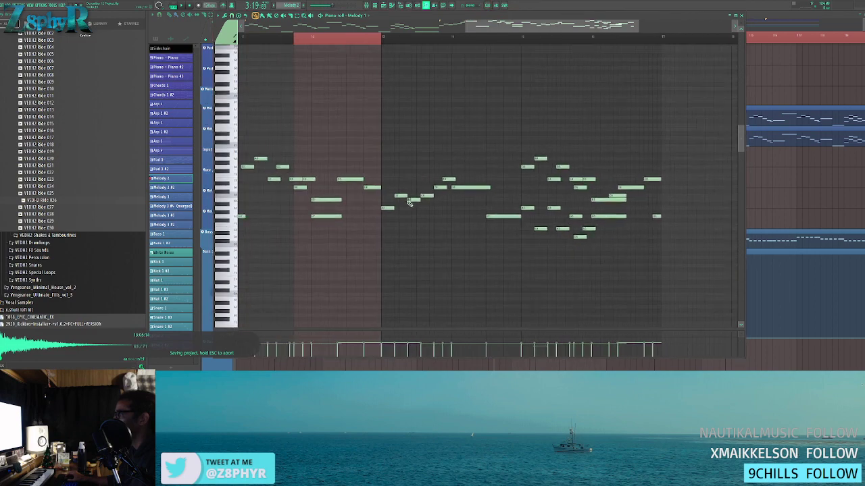
drag(372, 155, 320, 189)
key(F7)
- Delete the five-note run after the long low note in the merged Melody 3 clip
double_click(533, 138)
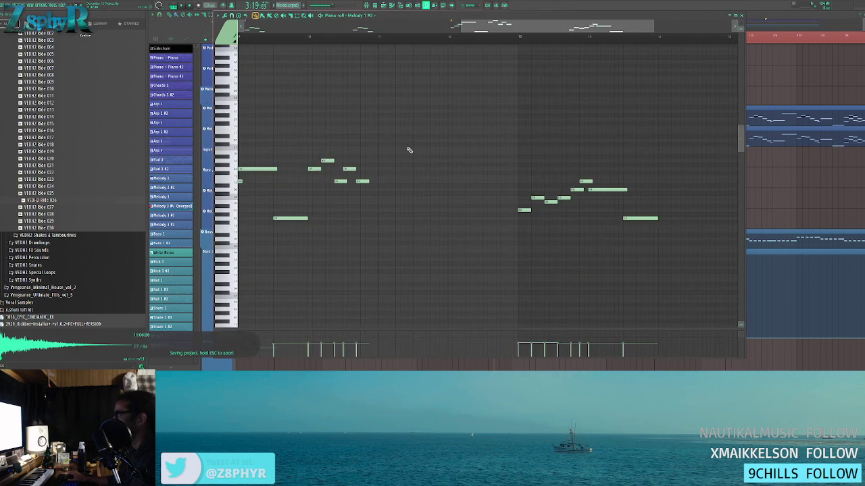
ctrl+scroll(482, 149, up, 2)
key(Delete)
- Try duplicating and pasting phrases within the merged Melody 3 clip
key(ctrl+b)
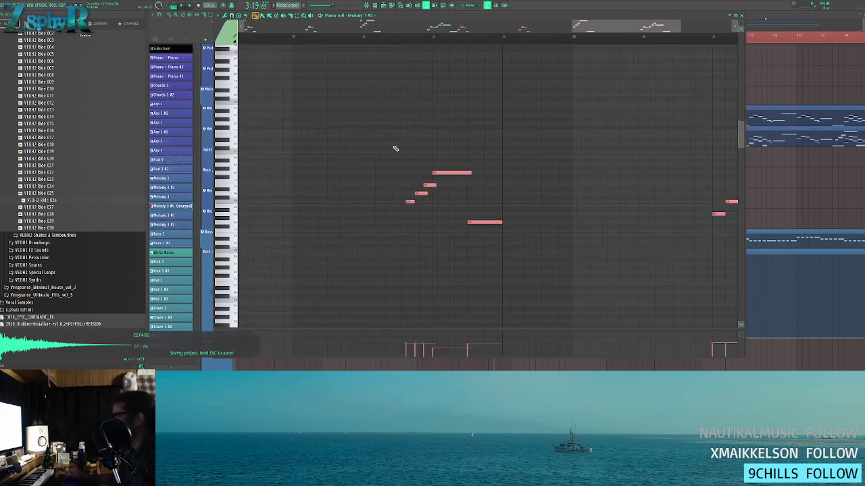
key(ctrl+z)
ctrl+scroll(398, 155, down, 3)
key(ctrl+v)
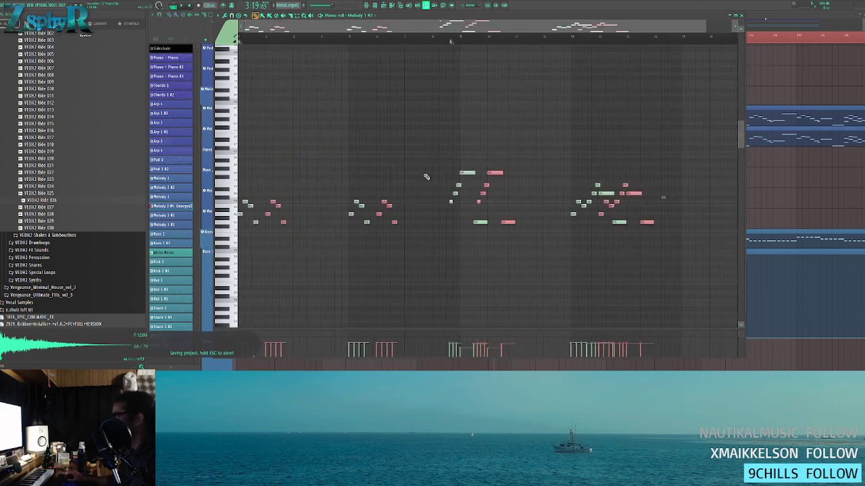
key(ctrl+z)
key(ctrl+v)
key(ctrl+z)
key(Escape)
ctrl+drag(531, 182, 532, 183)
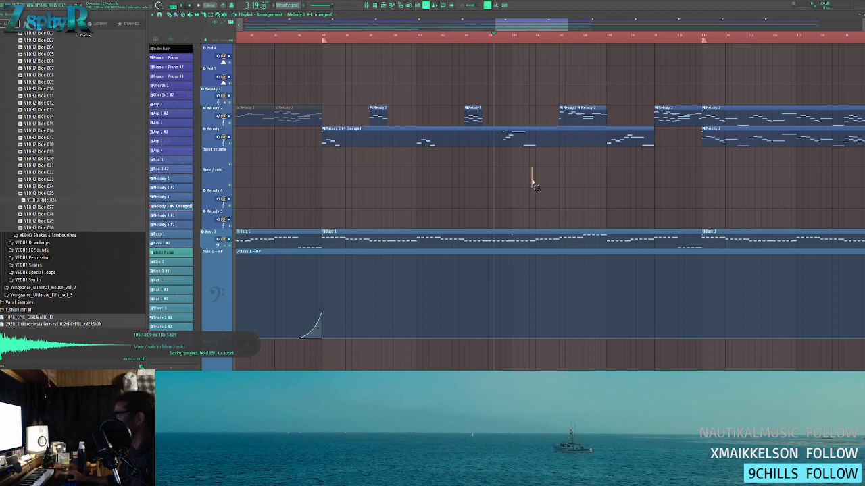
- Copy the descending seven-note run from the Melody 2 clip into the merged Melody 3 clip
double_click(582, 125)
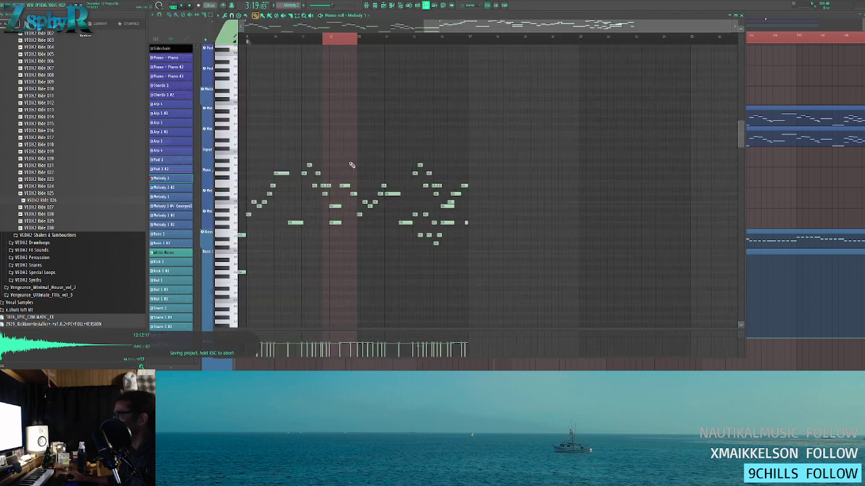
ctrl+drag(331, 199, 314, 157)
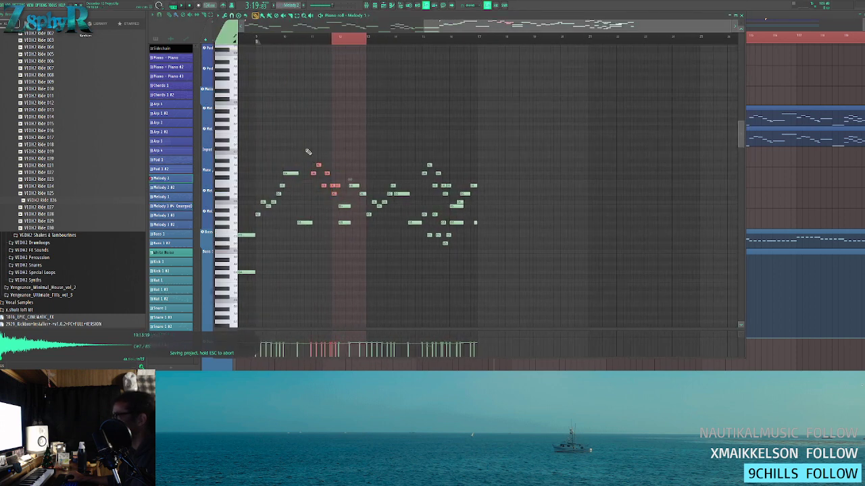
key(Escape)
double_click(495, 140)
drag(297, 154, 407, 118)
key(space)
key(space)
key(ctrl+v)
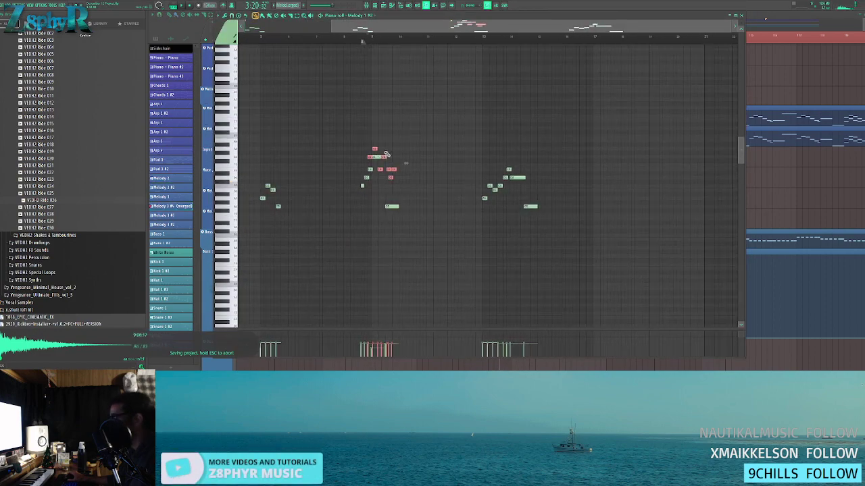
- Place the pasted seven-note run at the end of the long low note and slightly shorten its last note
scroll(389, 156, up, 5)
drag(380, 177, 523, 178)
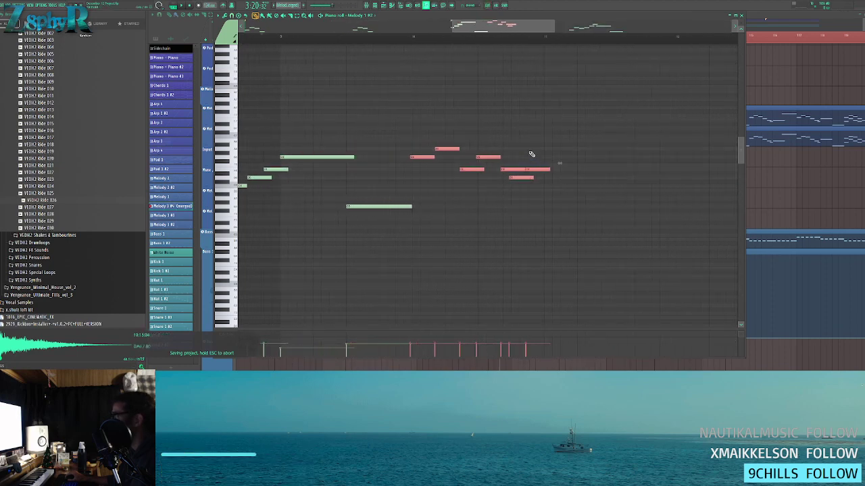
click(540, 170)
key(space)
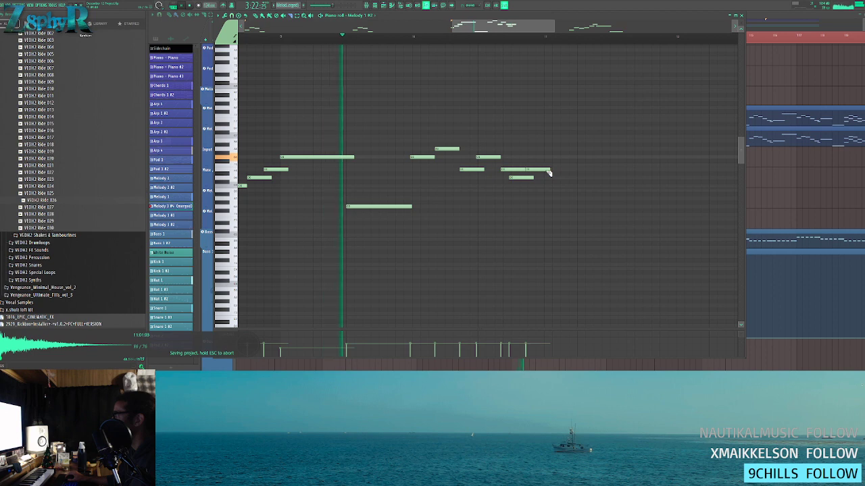
drag(549, 170, 543, 169)
- Move the seven-note run one bar earlier in the merged Melody 3 clip, replacing the long high and low notes
drag(564, 200, 399, 120)
ctrl+click(411, 196)
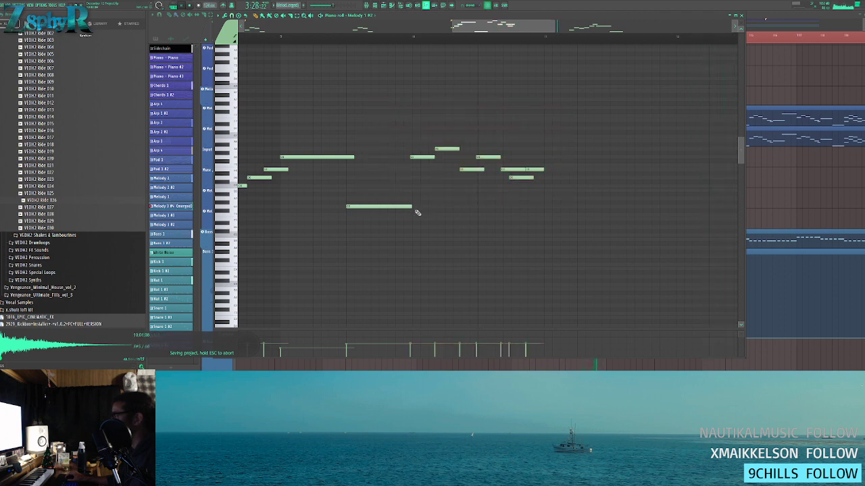
drag(401, 117, 547, 181)
drag(419, 158, 312, 159)
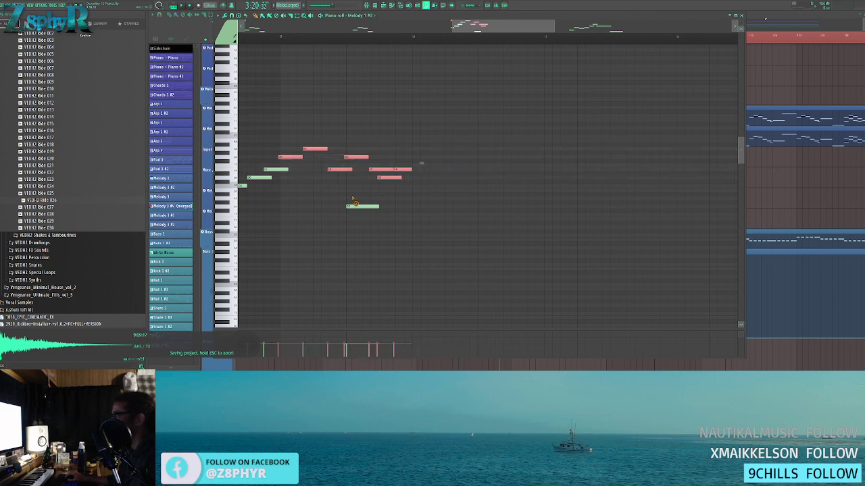
key(space)
scroll(383, 200, down, 2)
drag(383, 198, 433, 196)
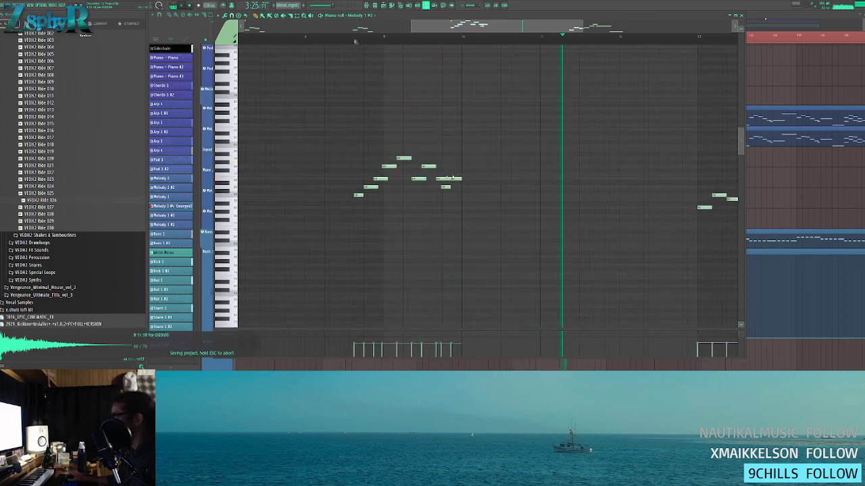
- Trim the run's overlapping note, then add a lower closing note at bar 10 of the clip and lengthen it
click(354, 41)
scroll(447, 175, up, 2)
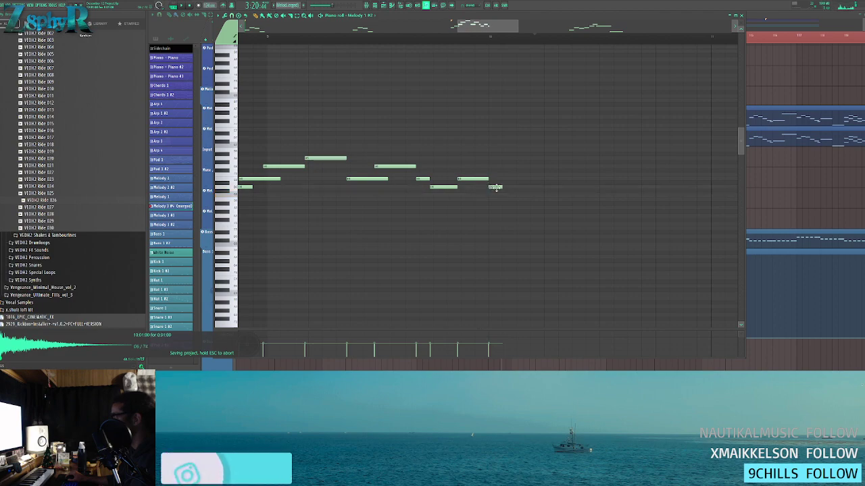
drag(500, 187, 568, 184)
key(F7)
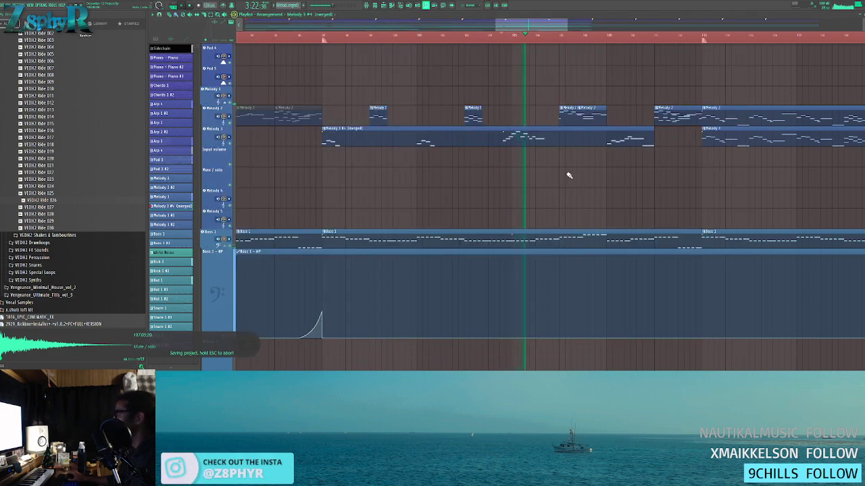
- Listen to the reworked melody section and restart playback just before bar 97
scroll(547, 158, up, 3)
scroll(542, 138, down, 4)
scroll(542, 139, down, 2)
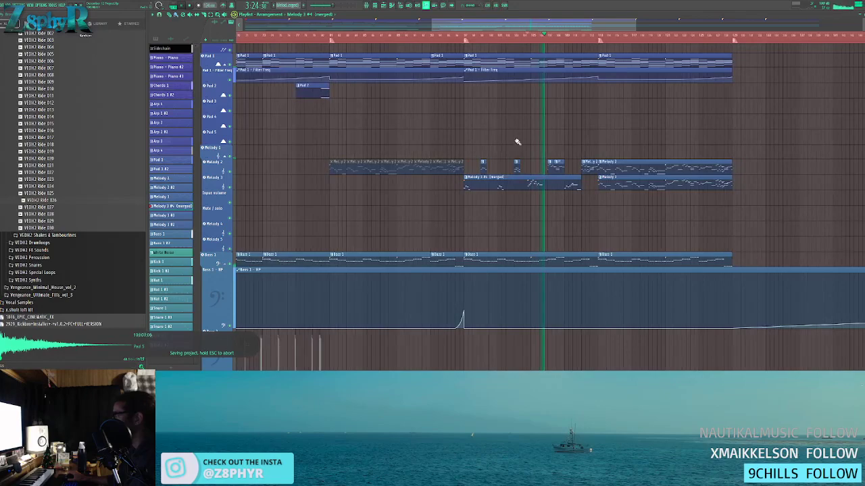
scroll(385, 139, down, 1)
scroll(521, 158, up, 4)
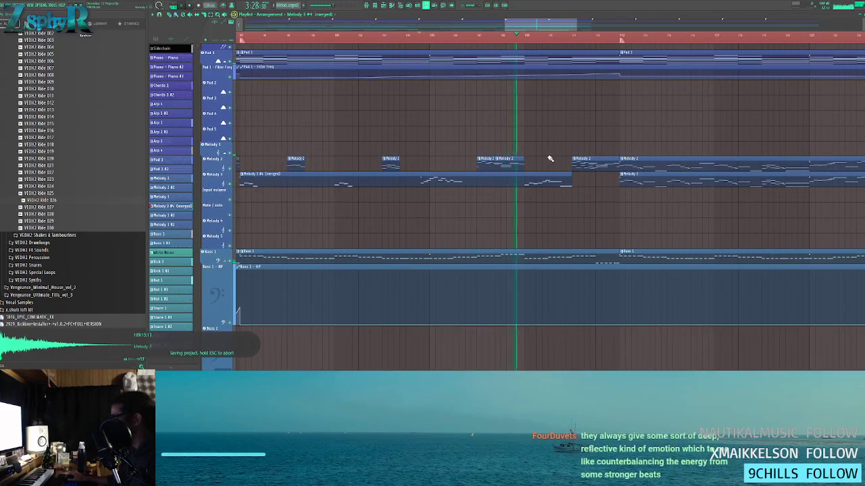
drag(445, 138, 503, 143)
click(287, 37)
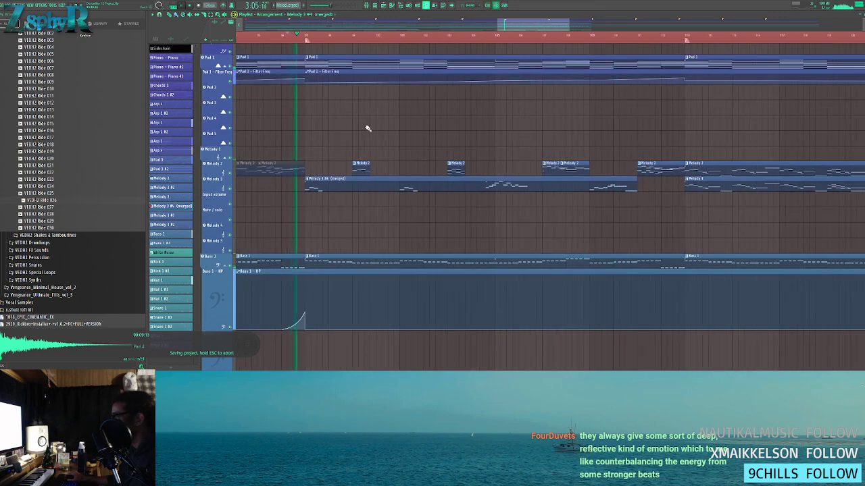
- Delete the low fourth note of the merged Melody 3 clip's opening phrase and extend the third note in its place
scroll(365, 128, down, 2)
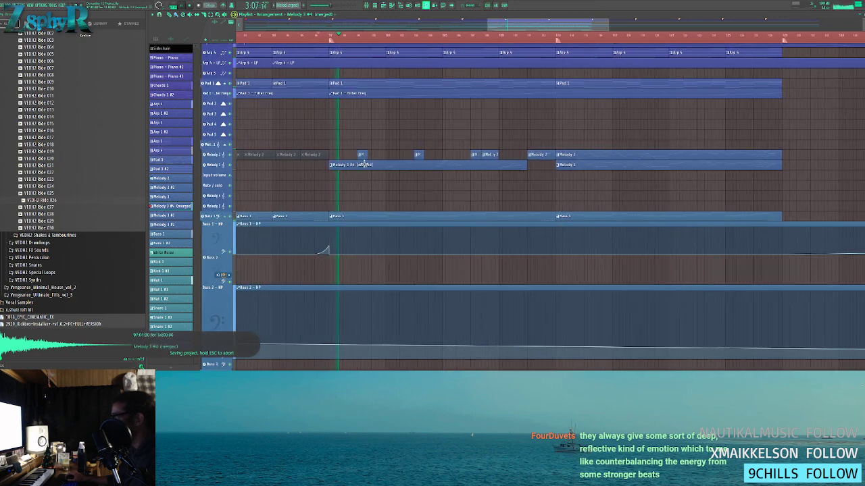
double_click(364, 166)
drag(520, 133, 684, 140)
scroll(328, 177, down, 3)
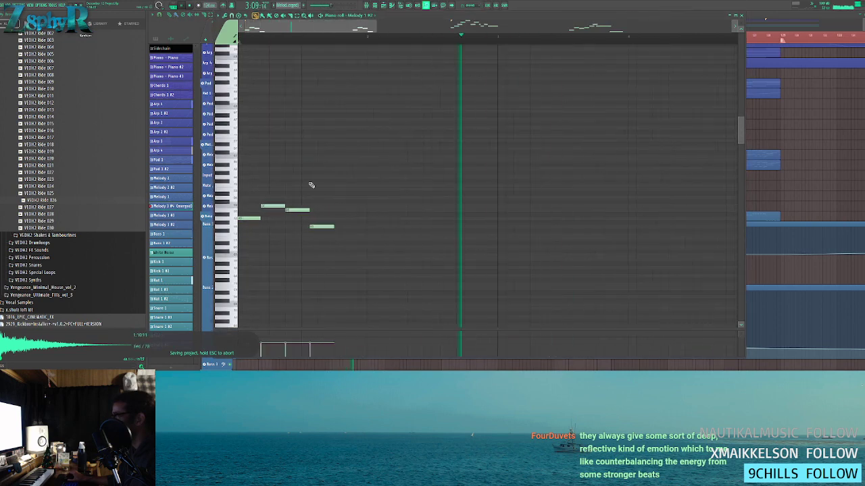
right_click(306, 227)
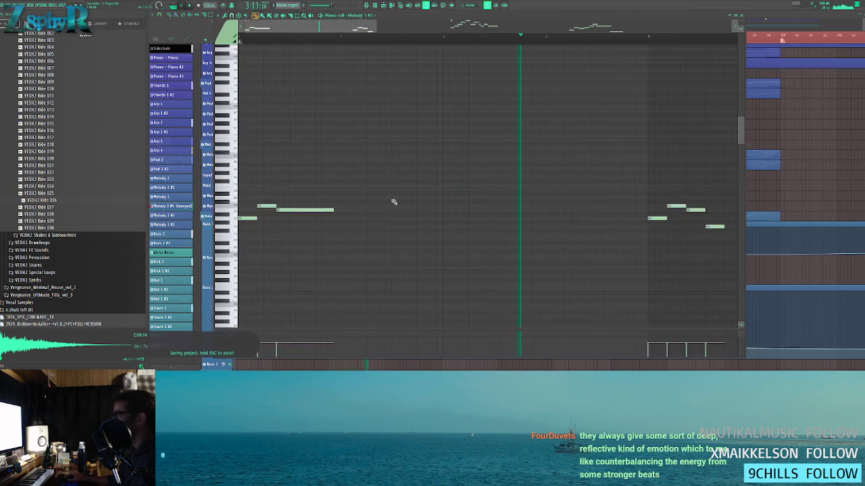
key(Escape)
- Examine the four-note phrase near bar 101 in the merged Melody 3 clip
scroll(357, 145, up, 2)
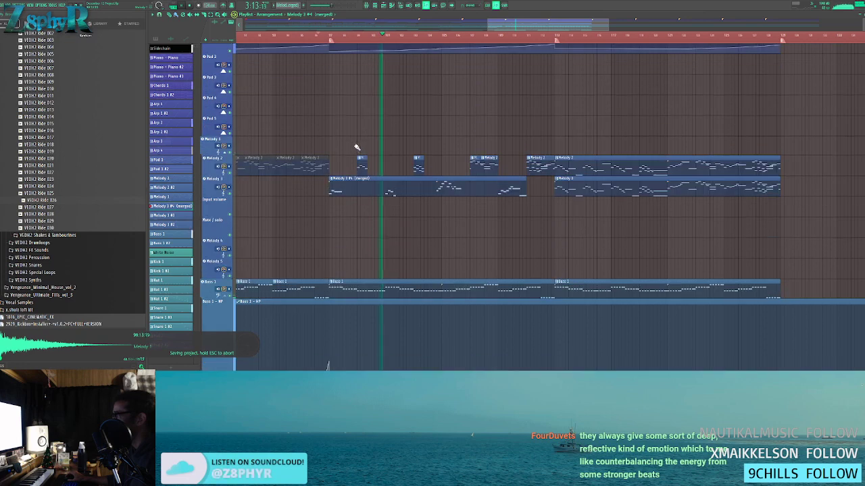
double_click(354, 201)
right_click(350, 207)
right_click(355, 206)
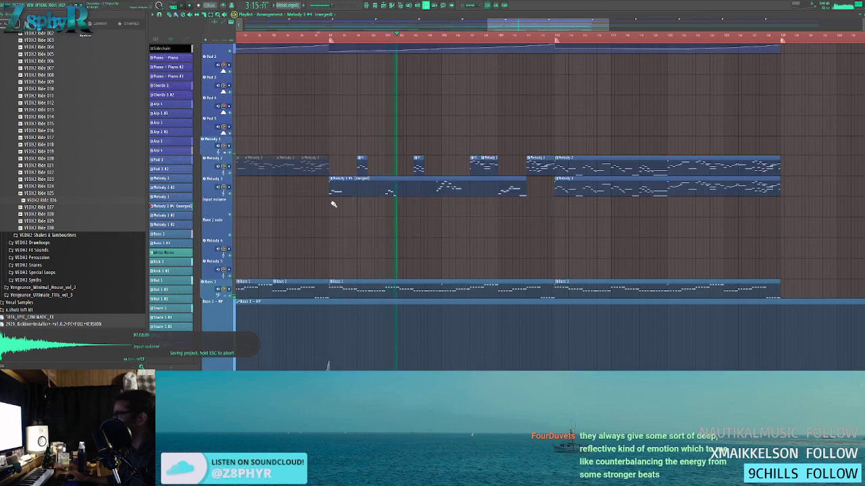
double_click(351, 188)
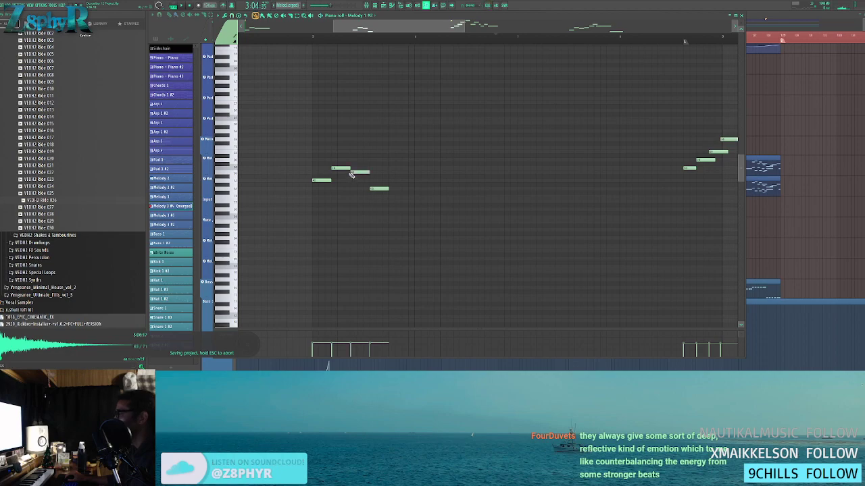
key(Escape)
- Duplicate the last two Bass 1 clips into the empty section after bar 129
drag(304, 58, 463, 126)
scroll(470, 140, down, 5)
scroll(430, 170, down, 2)
drag(489, 185, 378, 175)
drag(483, 217, 483, 272)
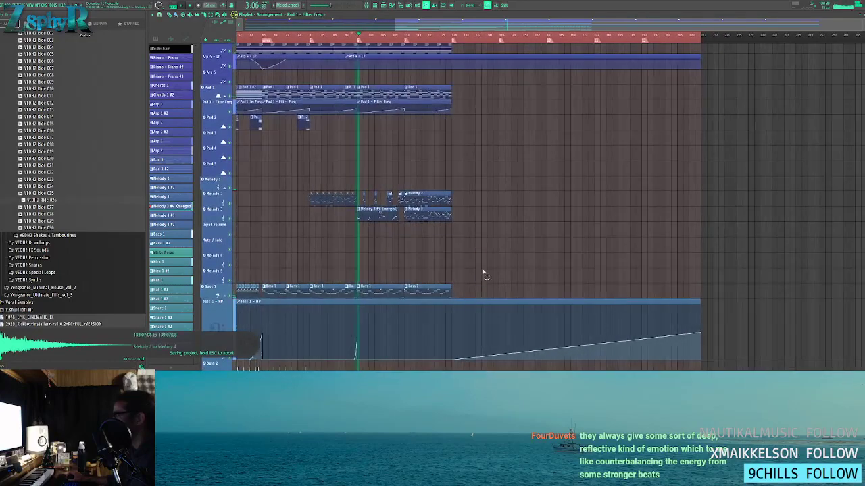
drag(376, 287, 476, 296)
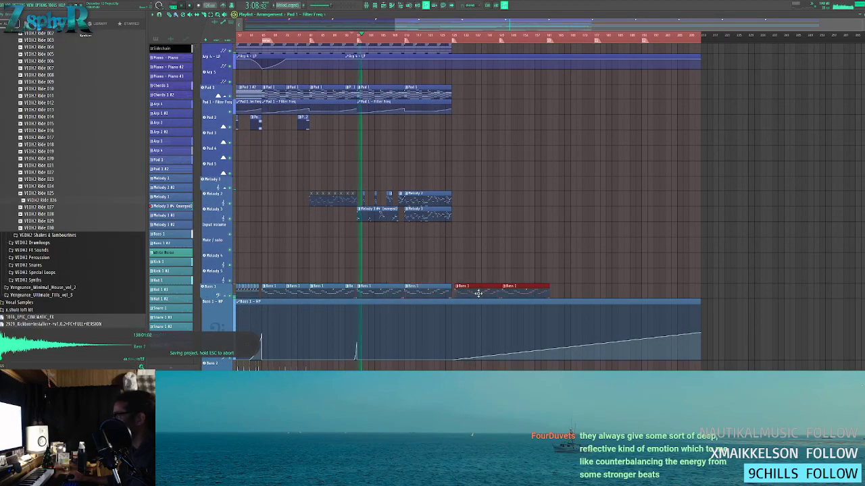
key(ctrl+d)
- Add a Bass 1 - HP automation point near bar 157, lower it to the minimum, and delete the duplicated Bass 1 clips
scroll(492, 315, down, 2)
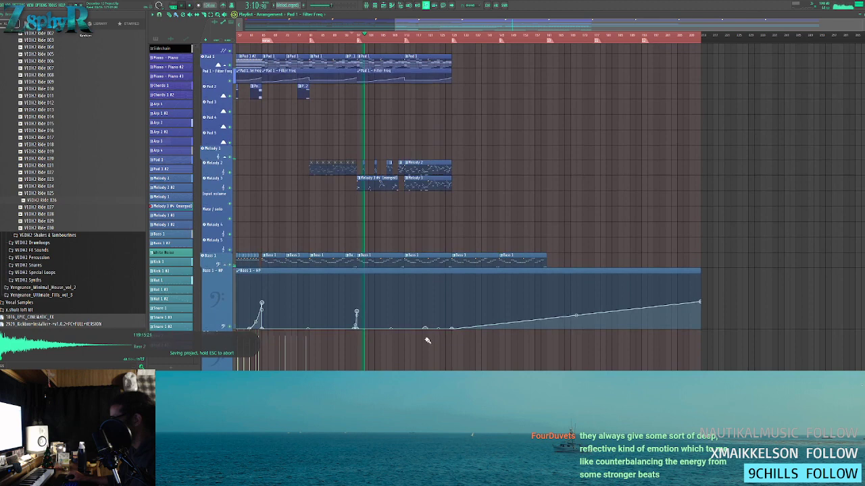
right_click(535, 318)
drag(534, 321, 537, 329)
right_click(497, 261)
right_click(501, 263)
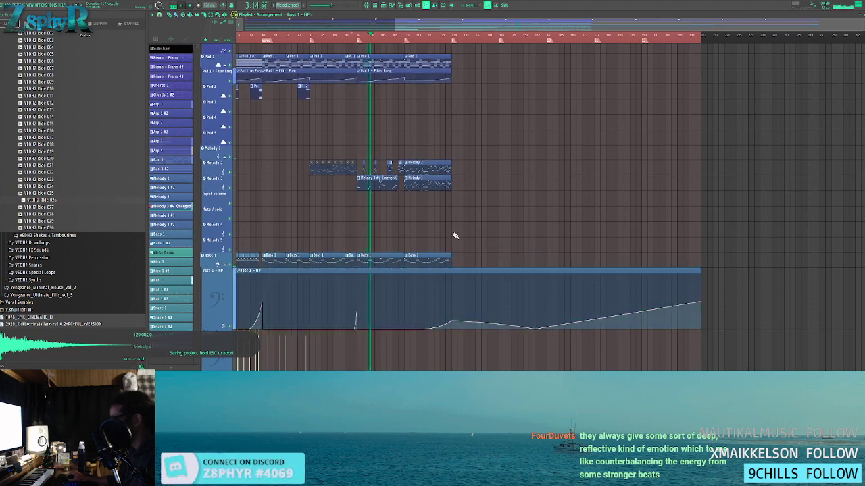
- Duplicate the Melody 2 and Melody 3 clips that start at bar 113 into the empty section from bar 129
scroll(432, 209, up, 2)
scroll(423, 186, down, 2)
scroll(444, 201, up, 2)
scroll(444, 202, up, 2)
mouse_move(443, 202)
mouse_down()
mouse_move(382, 223)
mouse_move(517, 224)
mouse_up()
key(ctrl+d)
scroll(503, 165, down, 3)
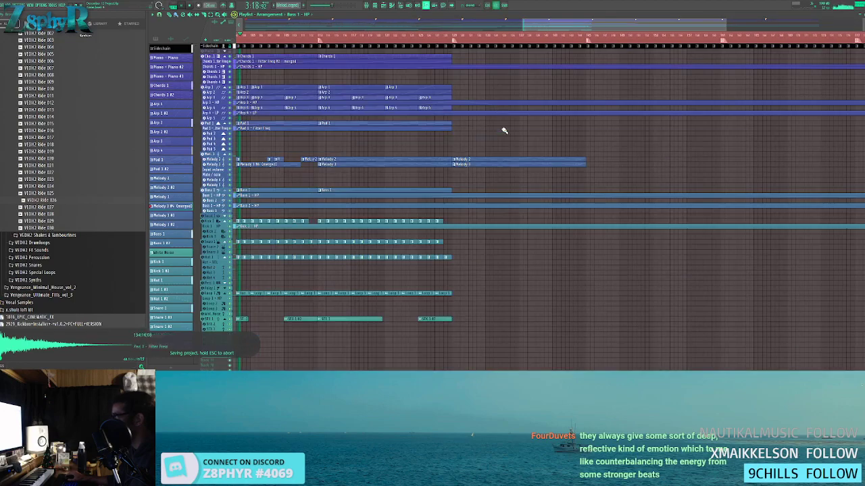
scroll(446, 81, down, 4)
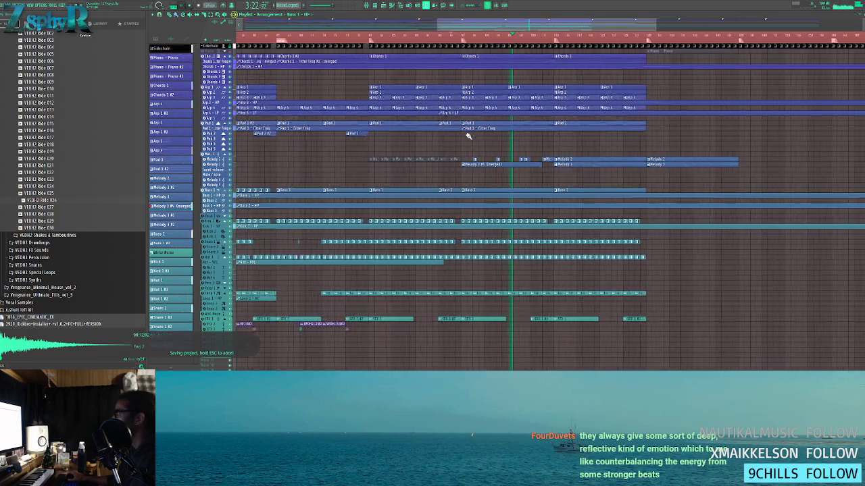
- Review the four-note phrase in the piano roll and shorten the merged Melody 3 clip to about seven and a half bars
scroll(468, 145, up, 5)
scroll(478, 160, down, 2)
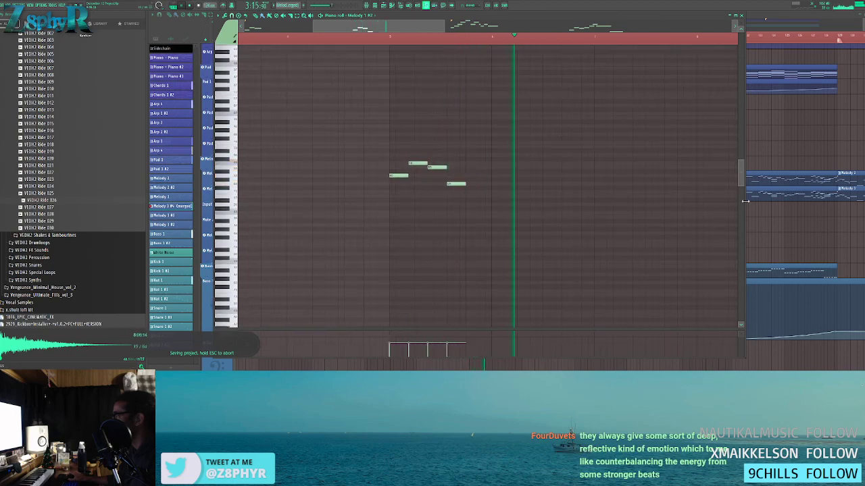
key(F5)
drag(470, 195, 387, 194)
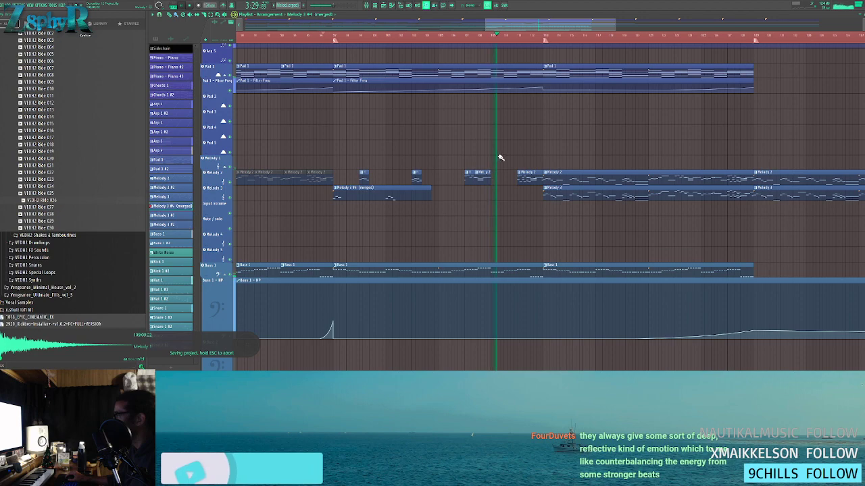
- Mute the Melody 3 clip that starts at bar 113
mouse_move(531, 168)
mouse_down()
mouse_move(467, 178)
mouse_move(525, 184)
mouse_move(515, 168)
mouse_up()
ctrl+click(376, 168)
drag(542, 233, 465, 225)
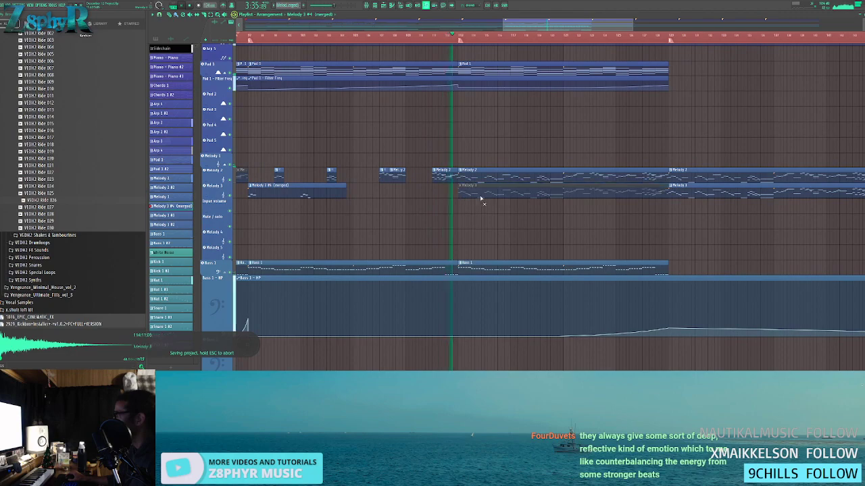
scroll(510, 195, up, 3)
scroll(509, 195, down, 3)
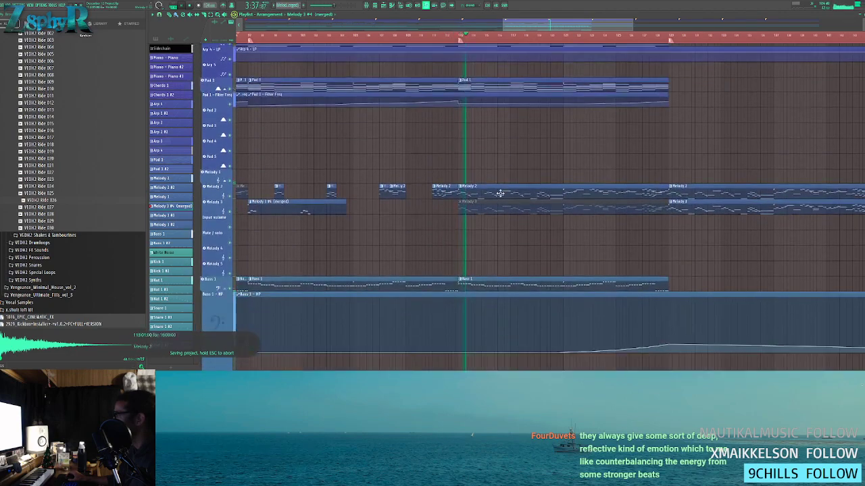
- Slice the Melody 2 clip from bar 113 into two-bar pieces and delete every second piece up to bar 129
drag(496, 212, 441, 189)
click(463, 185)
right_click(456, 184)
click(489, 185)
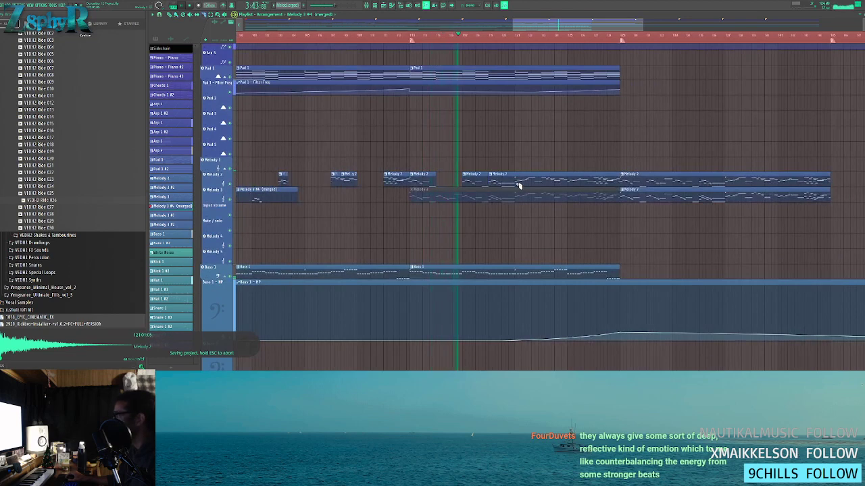
right_click(503, 184)
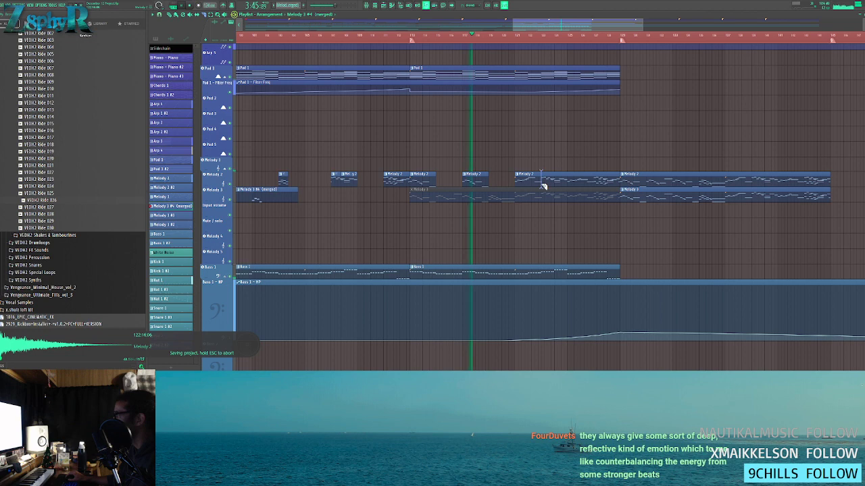
right_click(566, 184)
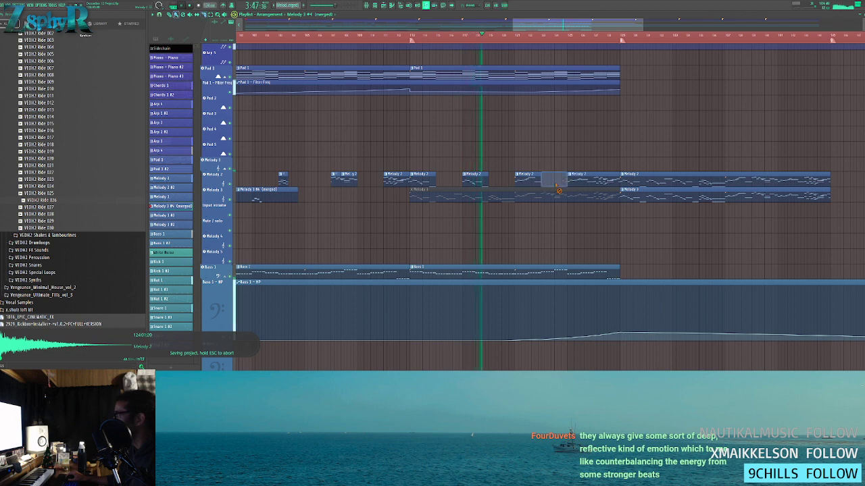
right_click(610, 181)
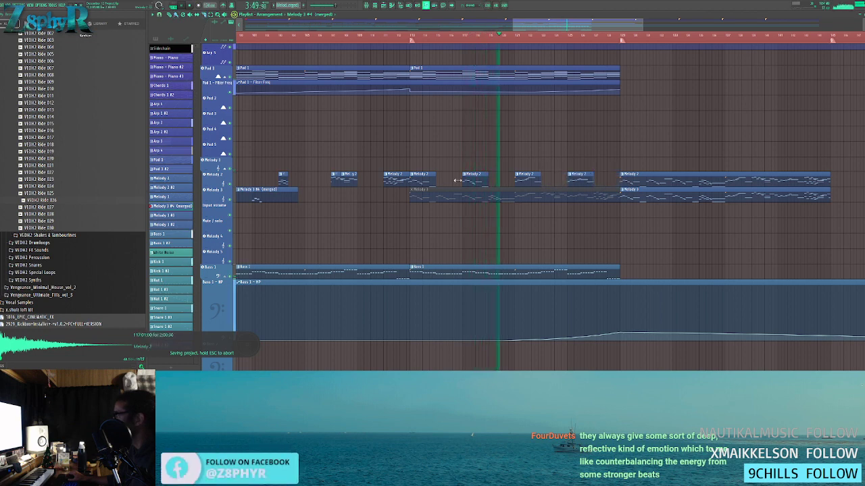
- Slice the Melody 3 clip from bar 113 into two-bar pieces, keep those filling the Melody 2 gaps, and unmute them
click(443, 201)
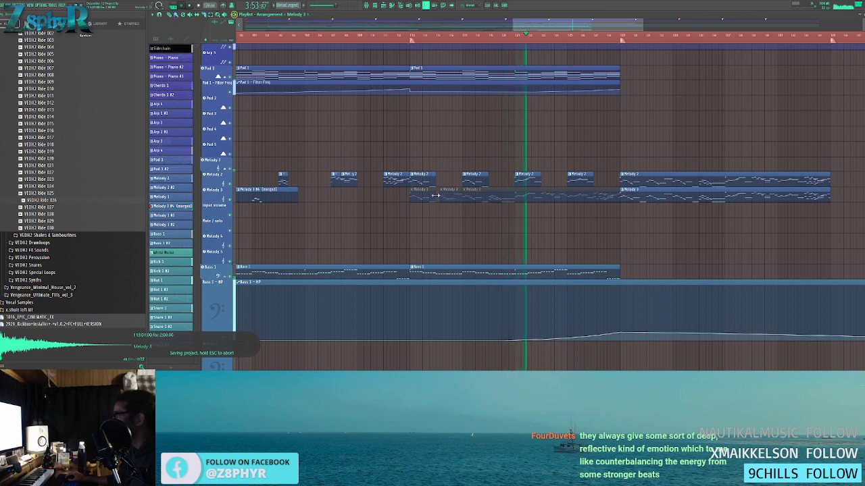
right_click(433, 195)
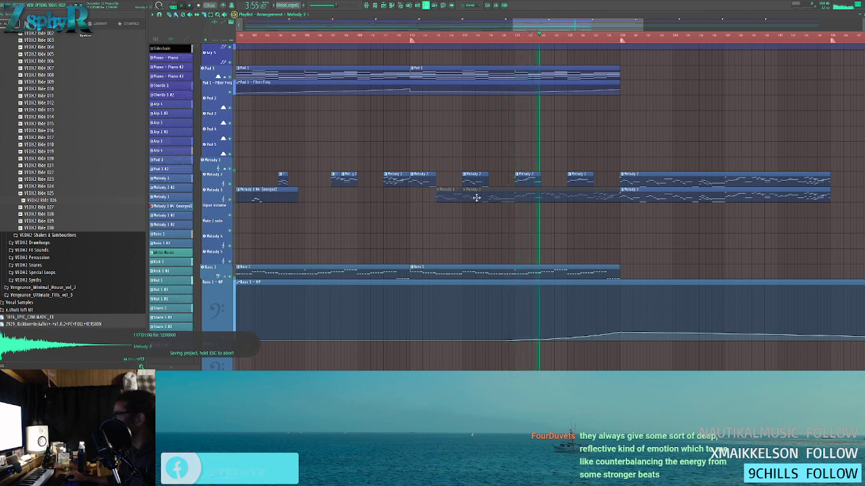
right_click(477, 200)
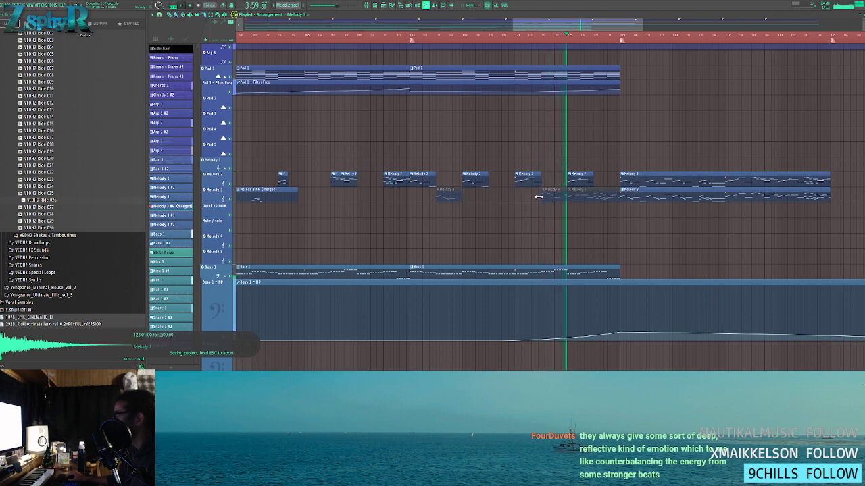
click(518, 200)
right_click(530, 201)
click(594, 201)
right_click(588, 201)
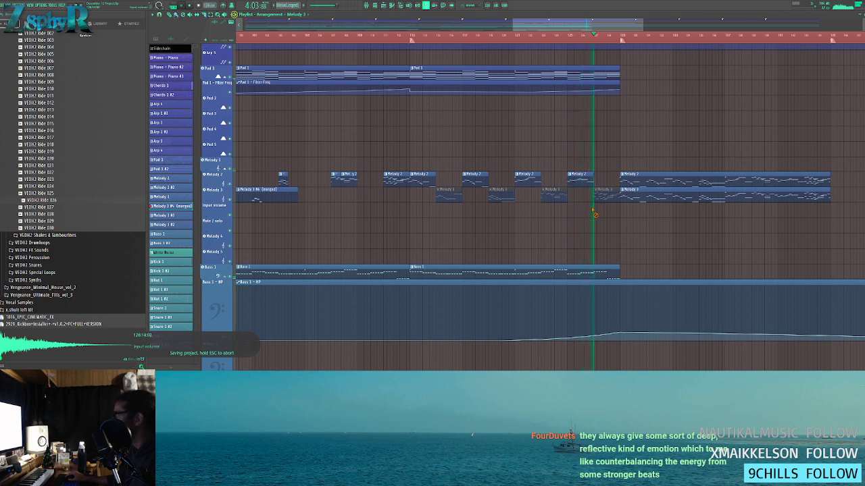
drag(597, 201, 537, 201)
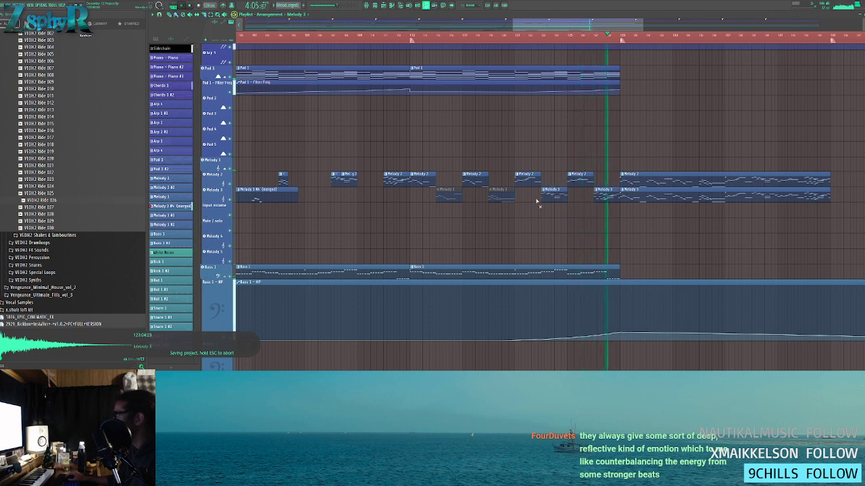
- Unmute the Piano track and play the transition into its clip at bar 129
scroll(532, 169, right, 3)
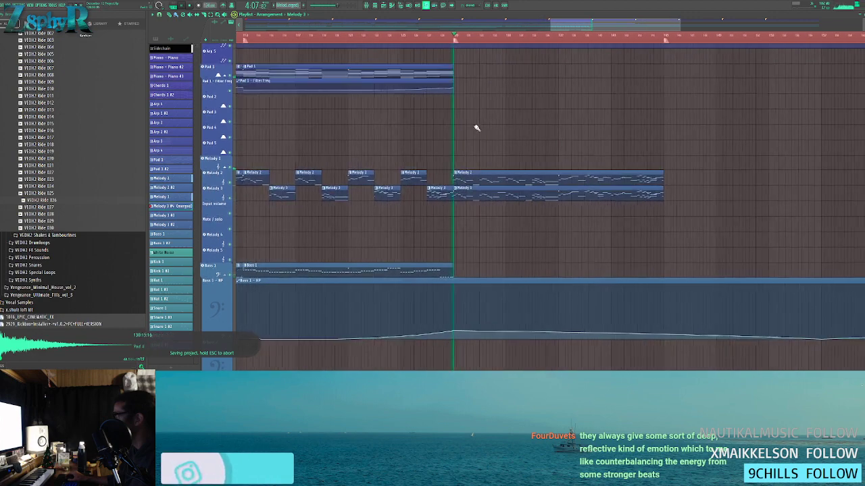
scroll(471, 106, down, 3)
scroll(471, 107, down, 5)
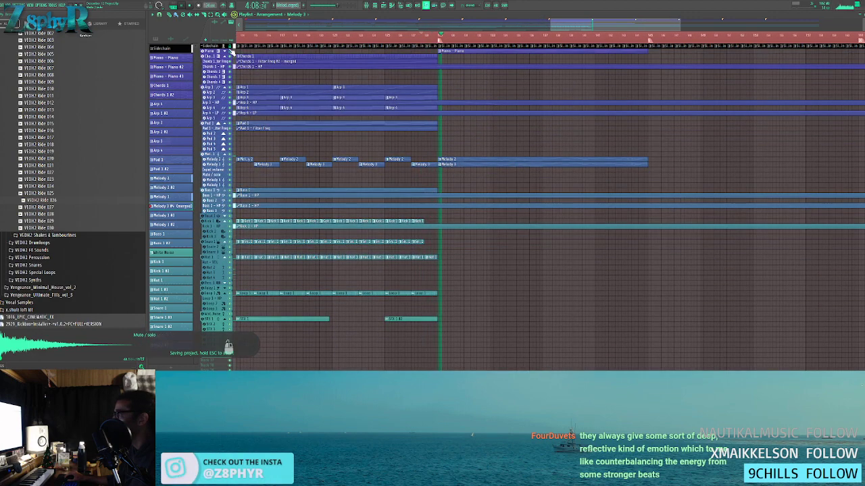
scroll(458, 62, up, 5)
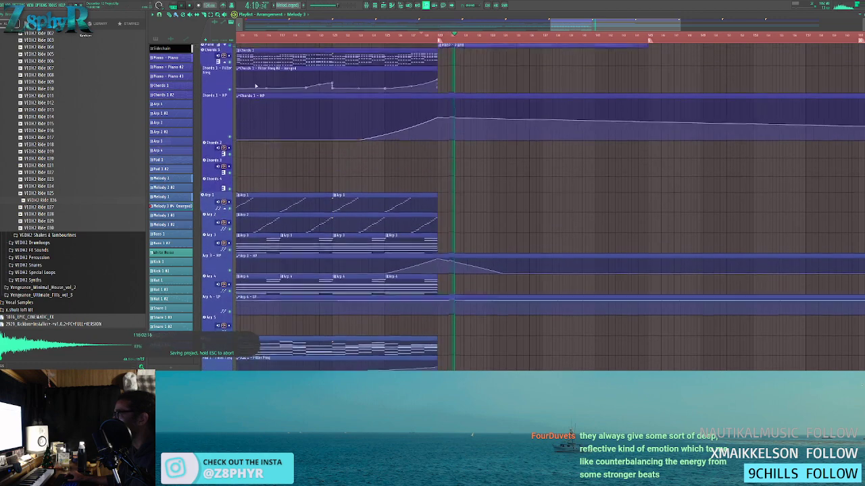
click(423, 40)
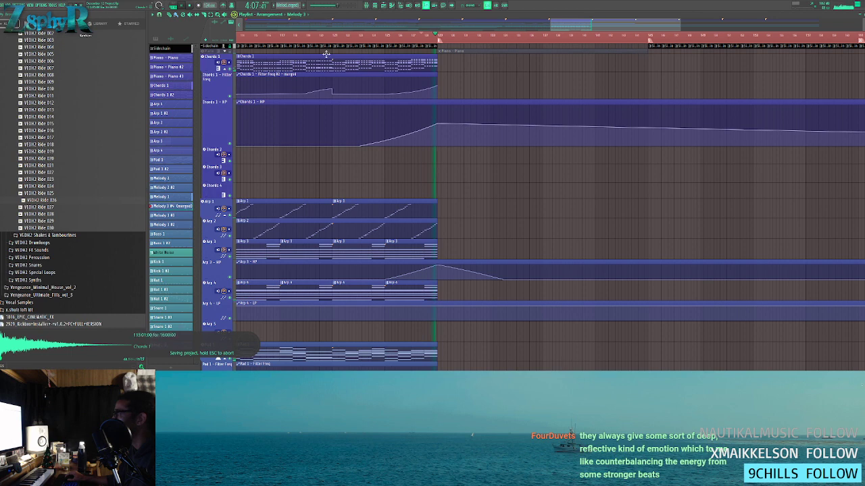
scroll(220, 52, up, 1)
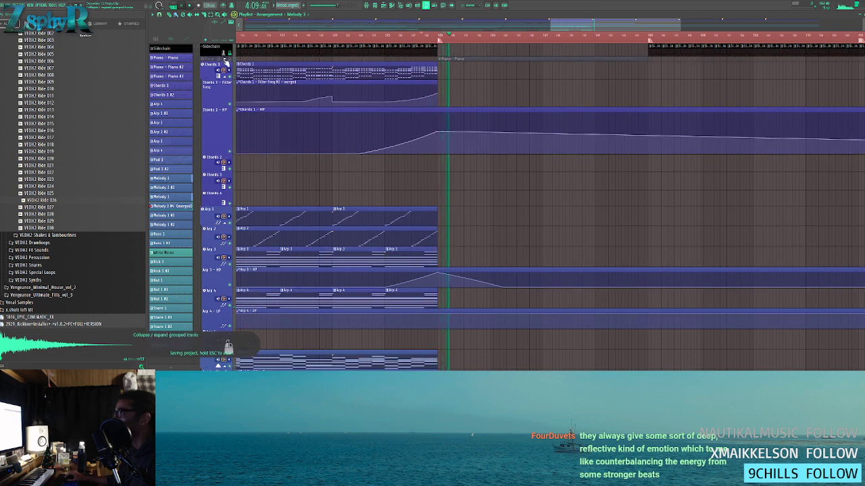
scroll(227, 100, up, 5)
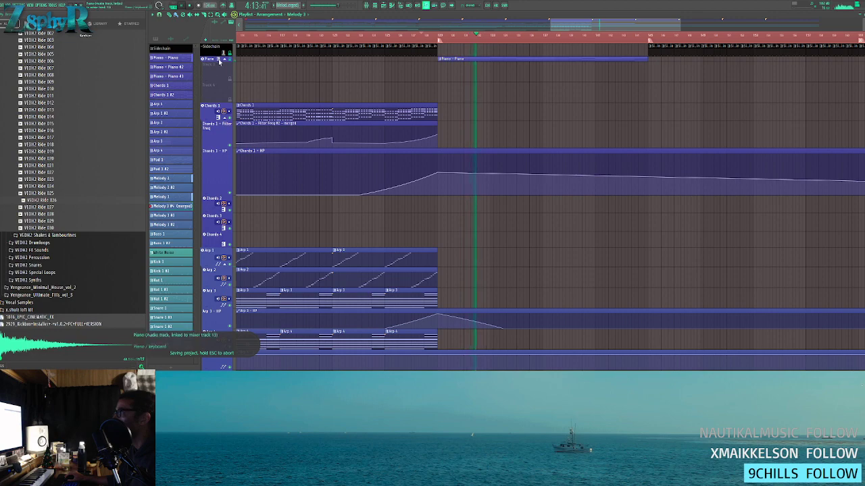
drag(218, 62, 235, 84)
click(425, 36)
scroll(491, 157, down, 4)
scroll(491, 157, down, 15)
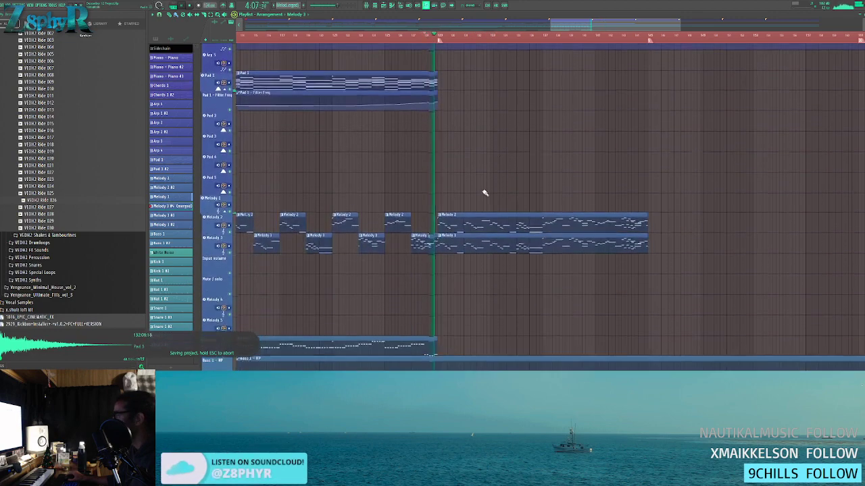
- Move the Melody 2 and Melody 3 clips at bar 129 to about bar 142
drag(508, 237, 595, 216)
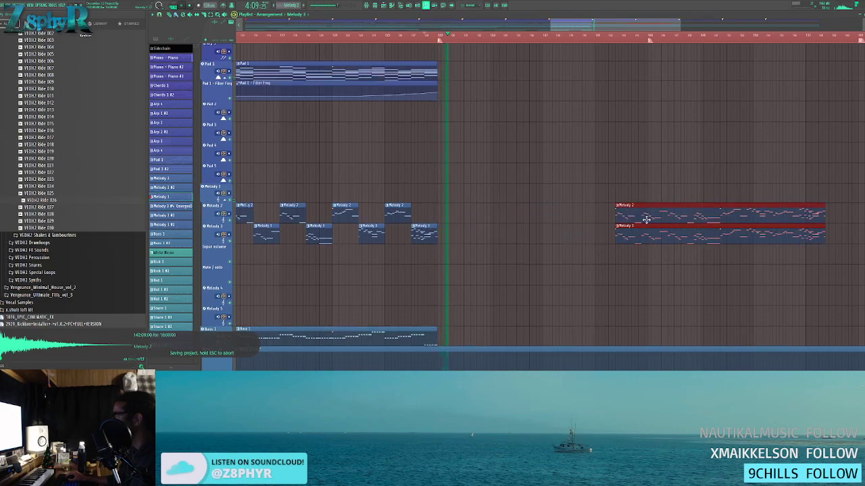
scroll(515, 191, up, 2)
scroll(500, 179, down, 5)
ctrl+click(489, 162)
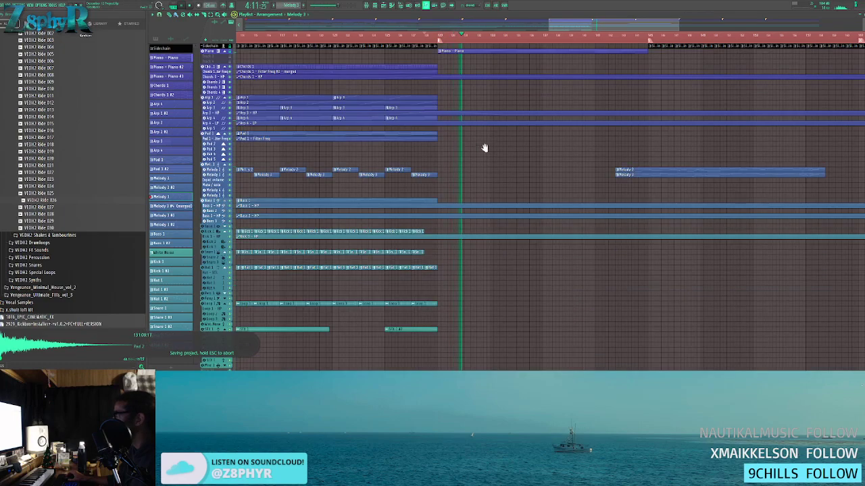
- Copy the SFX 1 clip that starts at bar 113 to bar 129
drag(485, 147, 551, 197)
scroll(549, 219, down, 5)
scroll(439, 283, up, 4)
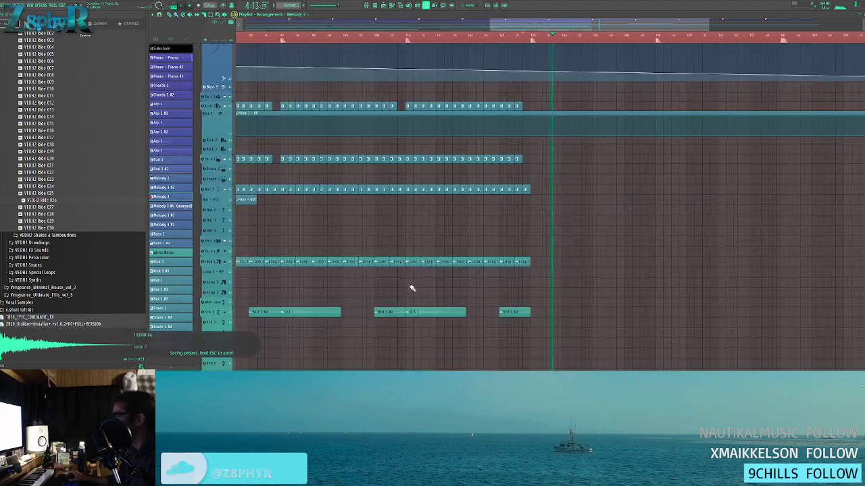
ctrl+click(437, 316)
drag(438, 316, 573, 313)
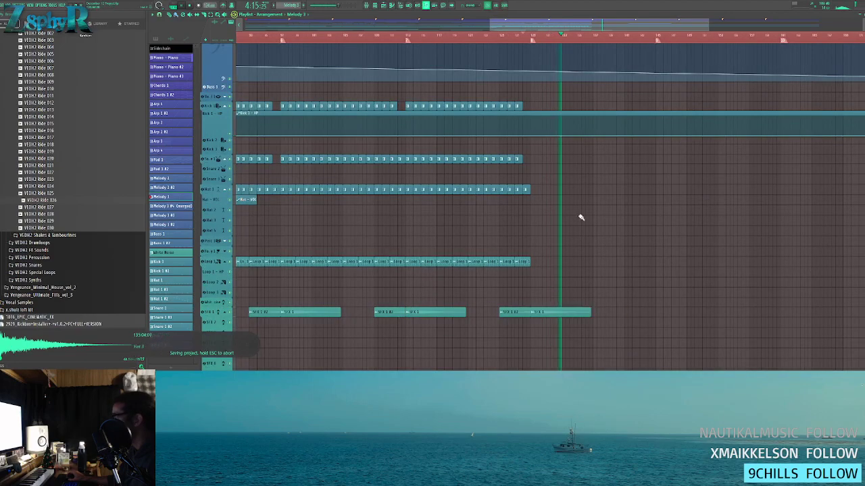
- Duplicate the Arp 1 and Arp 2 clips from bars 113 to 129 into the 16 bars after bar 129
scroll(576, 104, up, 3)
scroll(566, 95, down, 4)
scroll(581, 80, down, 4)
drag(538, 96, 443, 150)
scroll(515, 85, up, 3)
scroll(463, 44, up, 4)
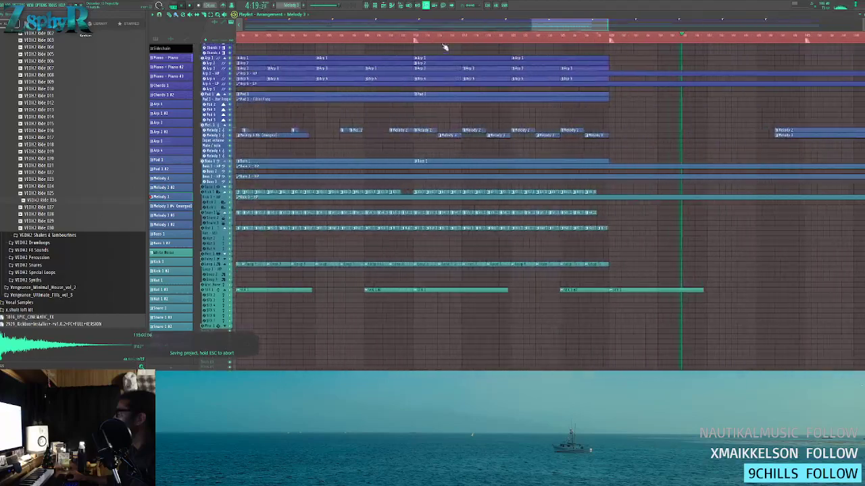
scroll(466, 62, up, 3)
scroll(484, 77, down, 6)
scroll(556, 93, up, 3)
drag(549, 102, 475, 97)
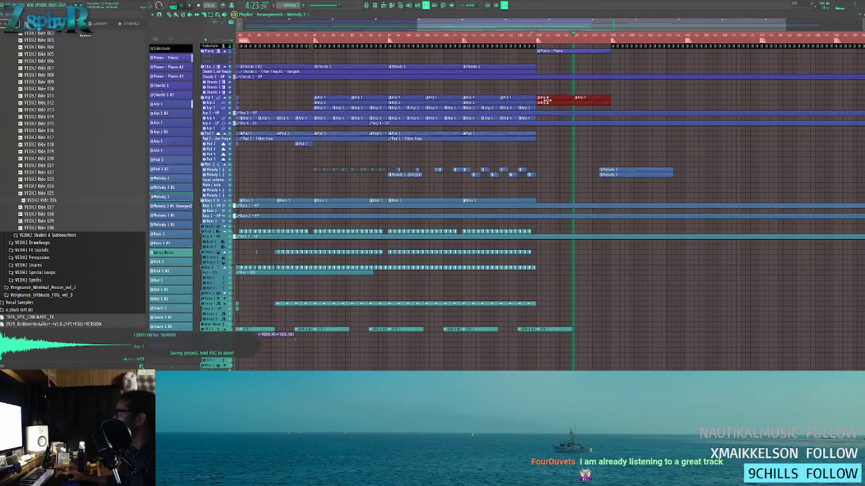
- Duplicate the Arp 3 and Arp 4 clips past bar 129 and raise the Arp 3 - HP automation point at bar 134 to 100%
scroll(551, 93, up, 3)
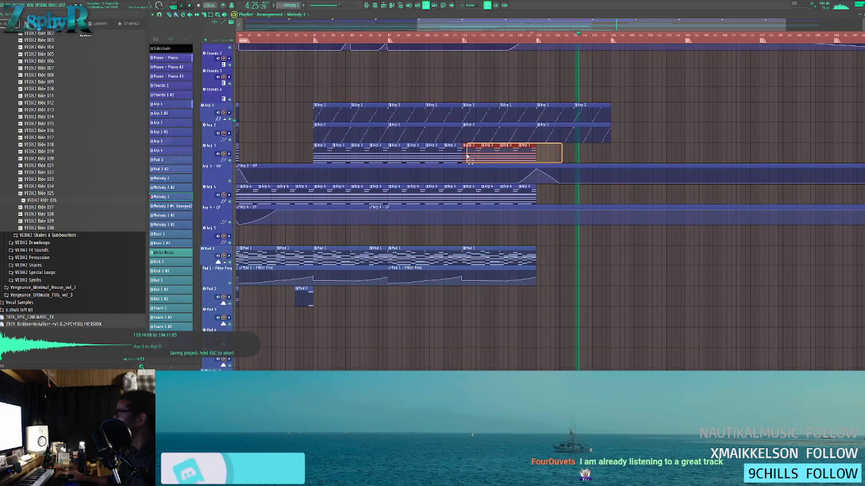
key(ctrl+b)
drag(542, 151, 558, 169)
ctrl+click(632, 155)
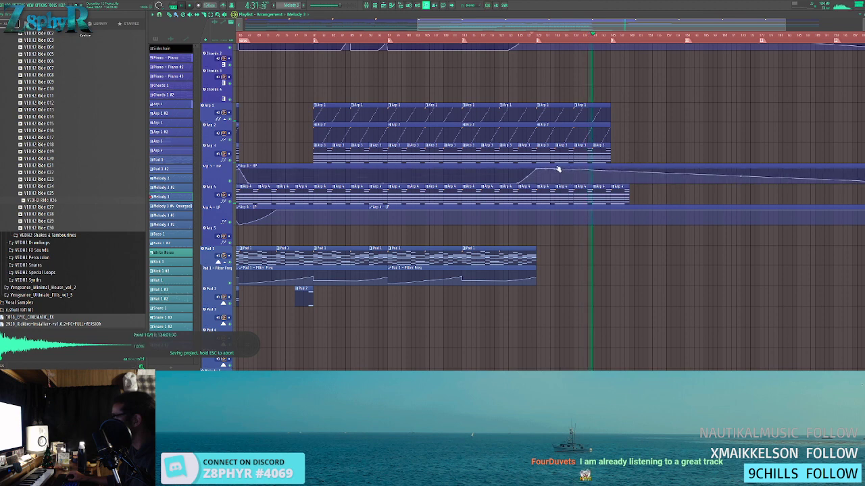
- Add a minimum Arp 3 - HP point near bar 145 and Arp 4 - LP points at bar 129 and near bar 145, falling to the minimum
right_click(610, 182)
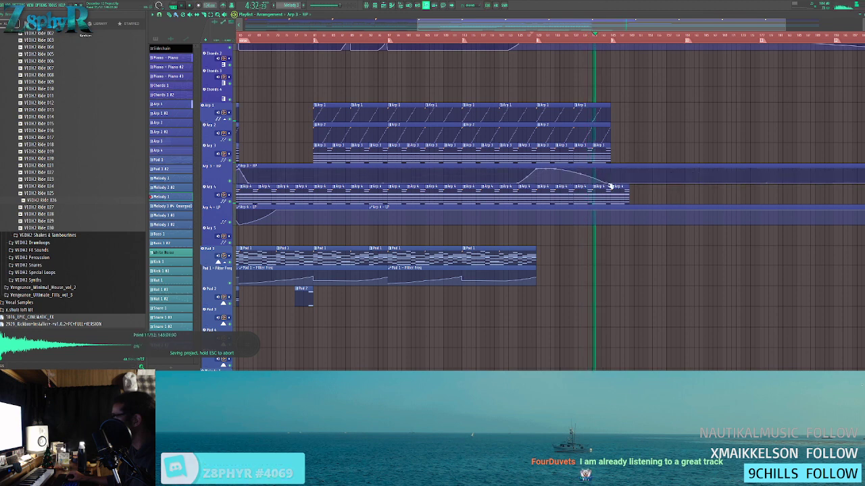
right_click(536, 211)
right_click(607, 223)
- Move the Melody 2 and Melody 3 clips earlier to about bar 134
scroll(632, 128, down, 6)
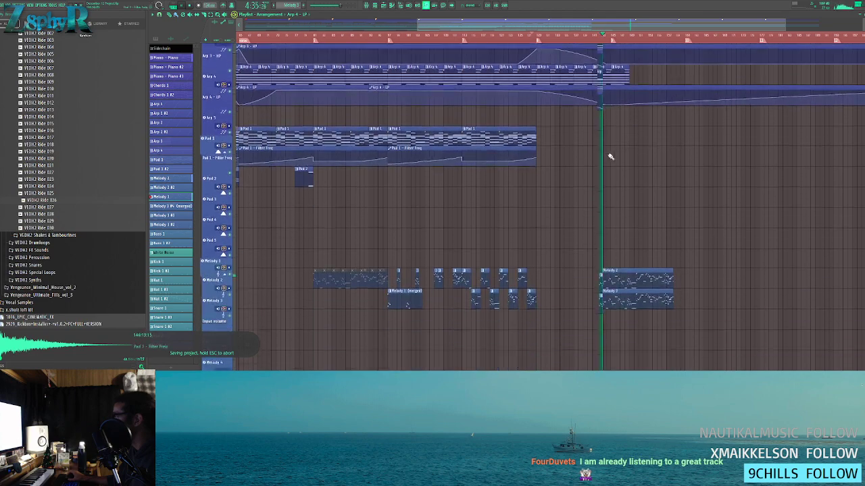
drag(642, 237, 604, 235)
key(ctrl+d)
- Stop playback, save the project, and align the Melody 2 and Melody 3 clips to start at bar 129
key(space)
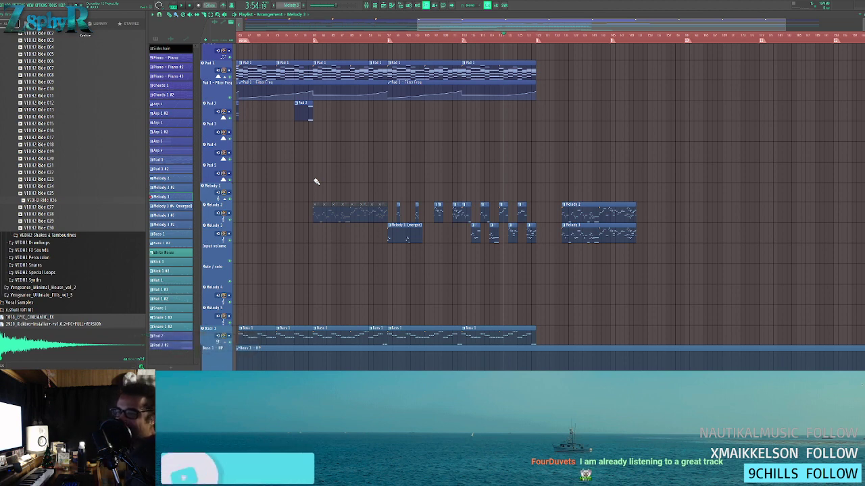
key(ctrl+s)
scroll(635, 217, up, 3)
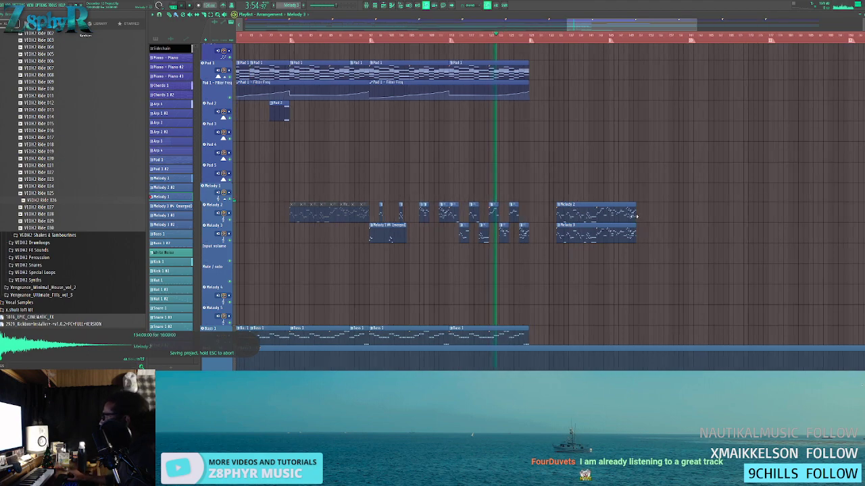
drag(635, 215, 520, 245)
drag(458, 237, 386, 231)
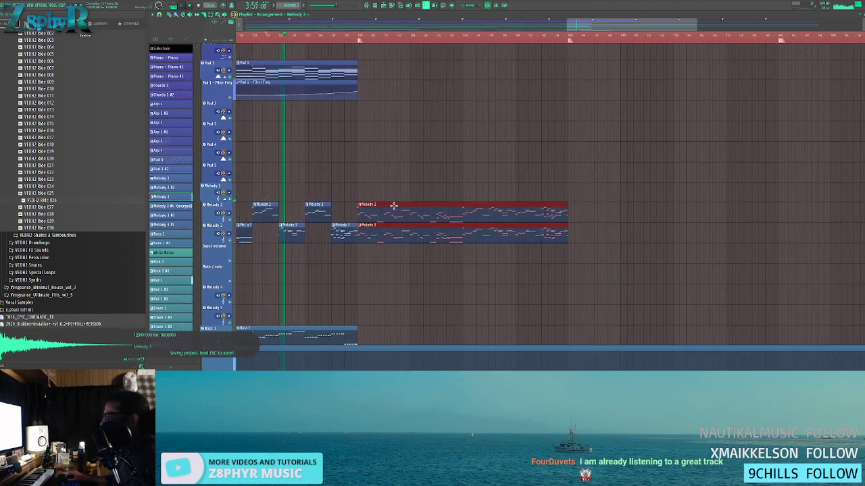
- Move the Melody 2 and Melody 3 clips together one 16-bar section later, to start at bar 146
ctrl+click(387, 184)
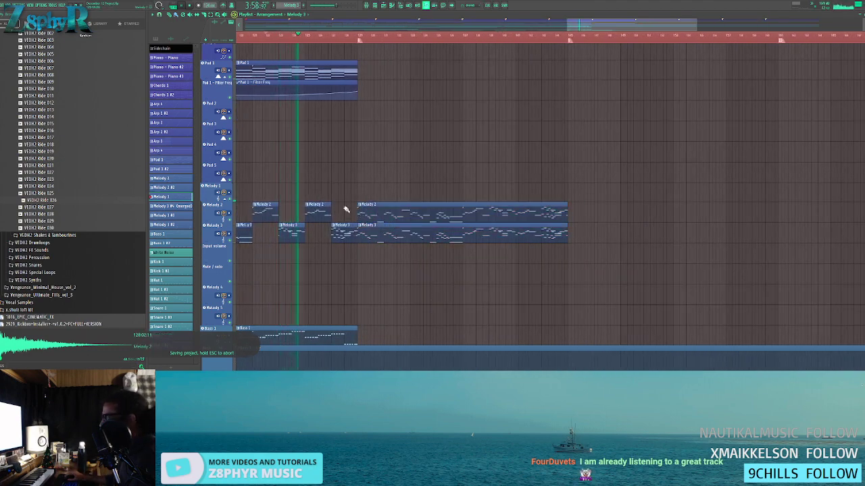
right_click(381, 238)
drag(399, 213, 603, 216)
key(ctrl+alt+z)
key(ctrl+alt+z)
key(ctrl+alt+z)
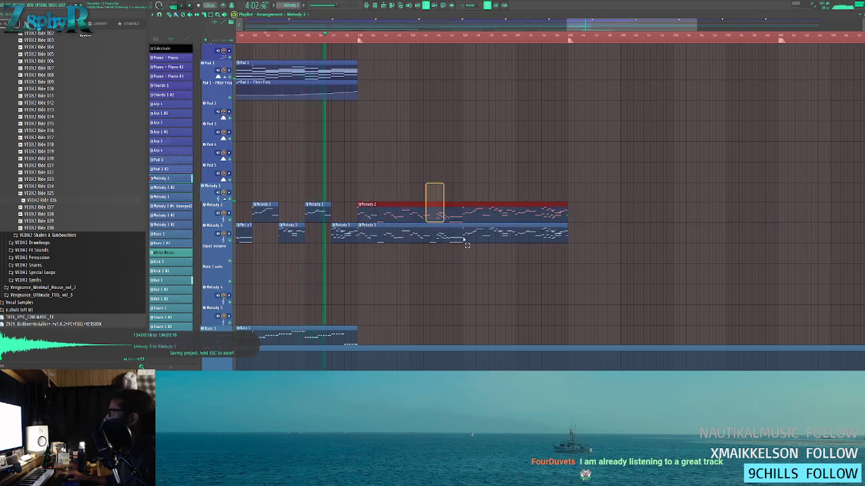
drag(533, 244, 646, 247)
ctrl+click(561, 172)
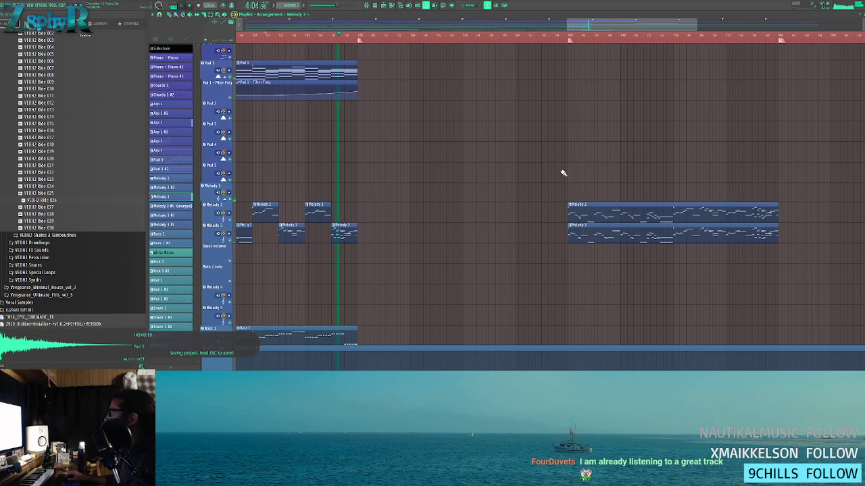
scroll(438, 167, up, 3)
scroll(439, 168, down, 1)
drag(385, 177, 541, 210)
scroll(540, 211, down, 2)
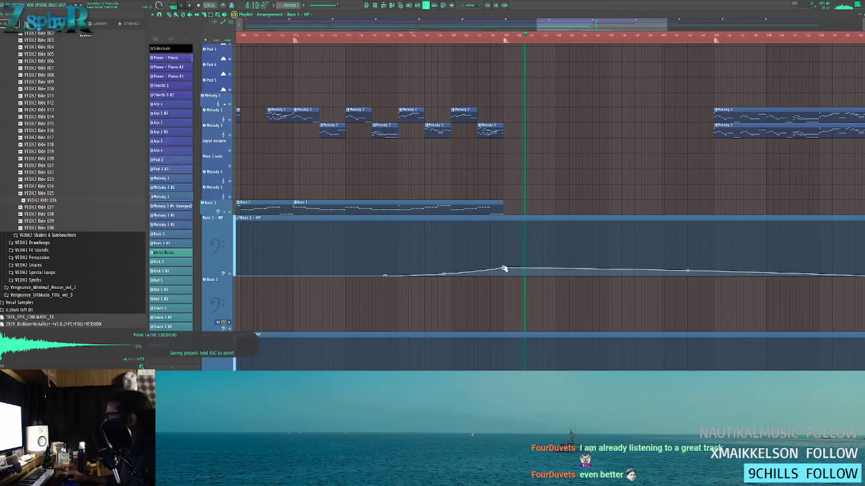
scroll(503, 270, down, 2)
scroll(497, 279, up, 6)
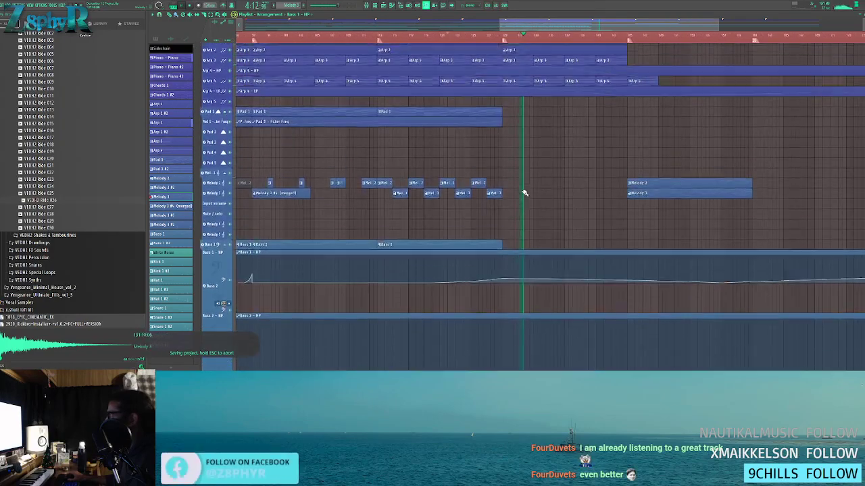
scroll(512, 204, up, 2)
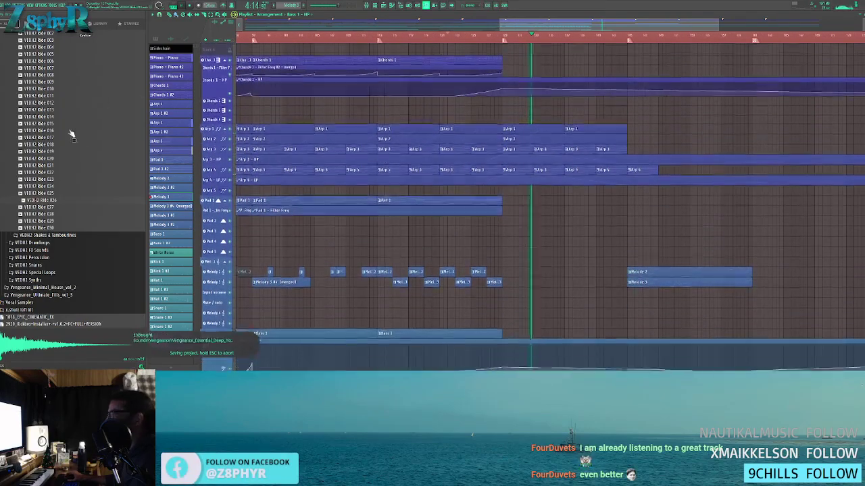
- Browse the bought sample packs, checking the Ad Brown Progressive House Essentials WAV sample content folders
scroll(87, 209, up, 6)
scroll(87, 209, down, 4)
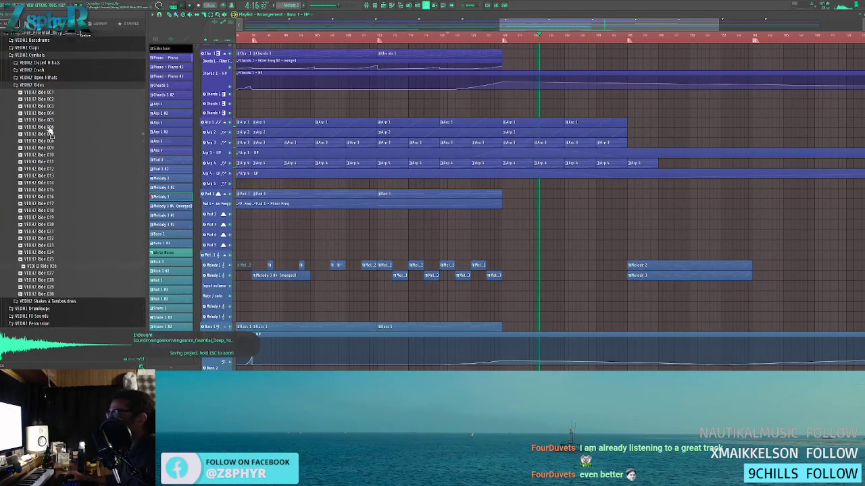
click(56, 90)
click(42, 59)
scroll(73, 103, up, 8)
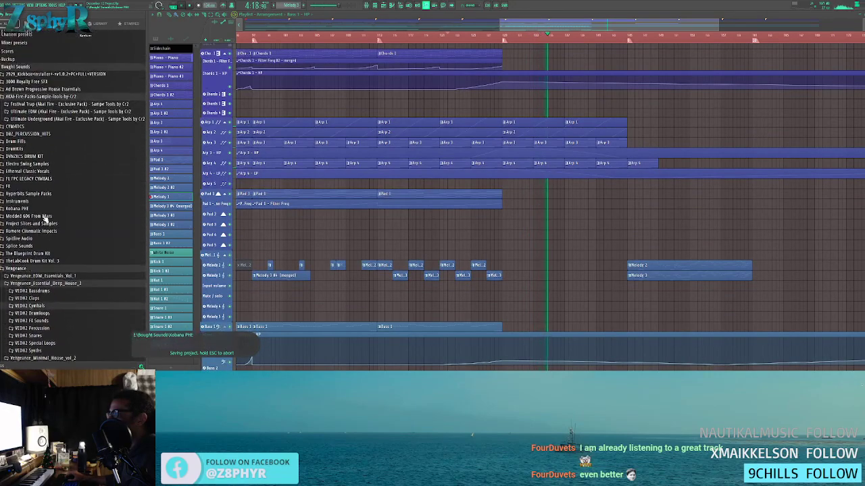
scroll(44, 211, down, 2)
scroll(46, 210, down, 2)
click(45, 181)
scroll(48, 191, up, 5)
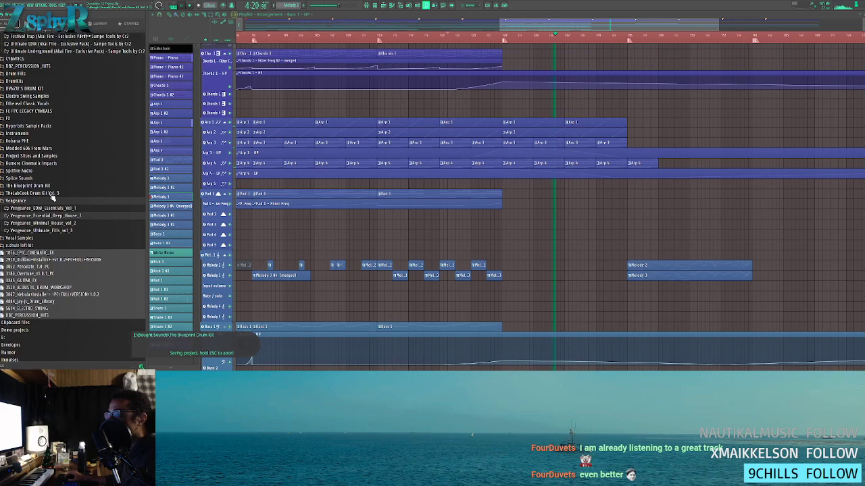
scroll(74, 222, up, 1)
click(42, 128)
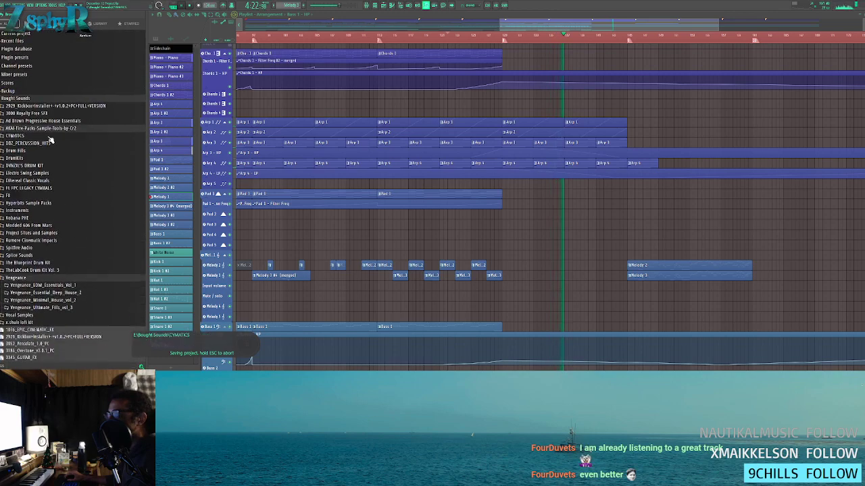
click(46, 120)
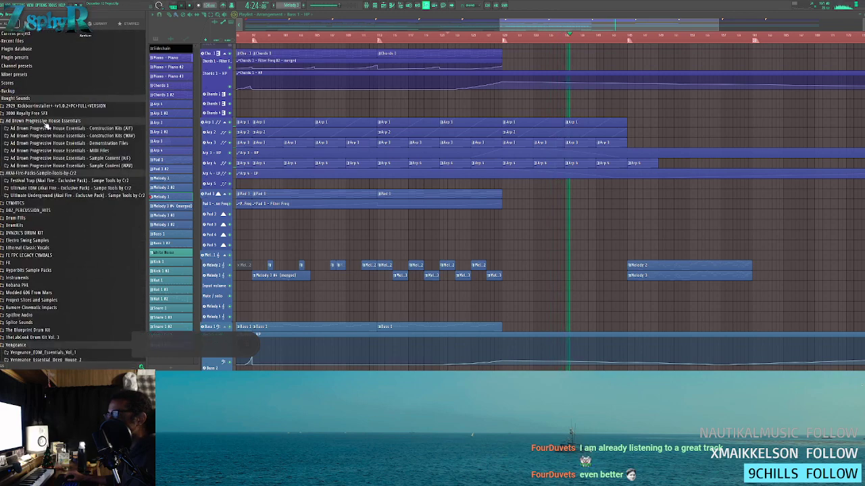
click(89, 166)
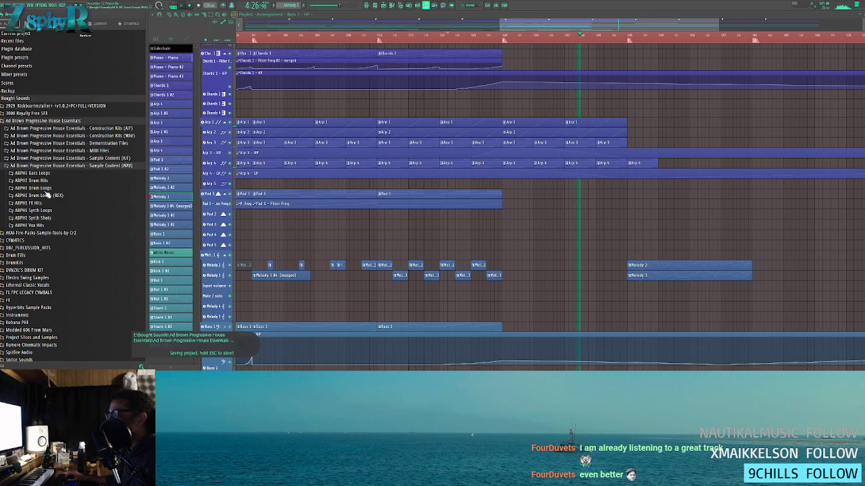
click(48, 121)
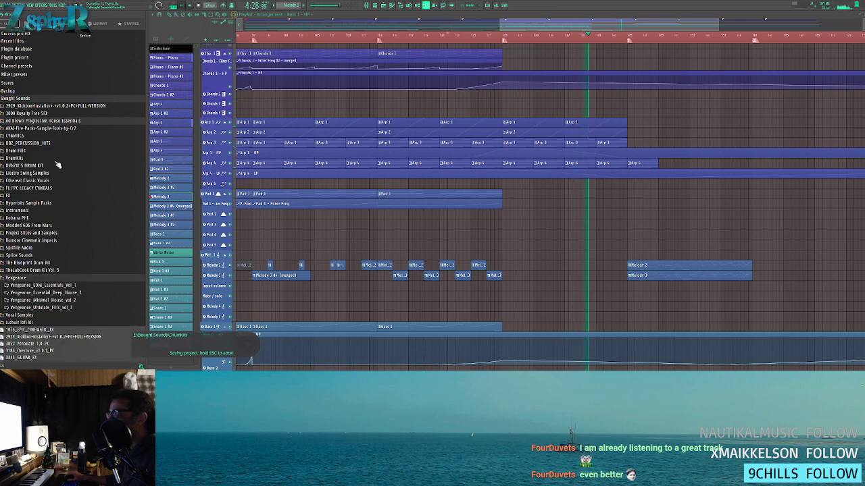
- Clear the Sidechain clips over the three 16-bar sections starting at bar 130 and repeat the Piano clip at bar 146
drag(612, 196, 496, 192)
scroll(504, 185, up, 2)
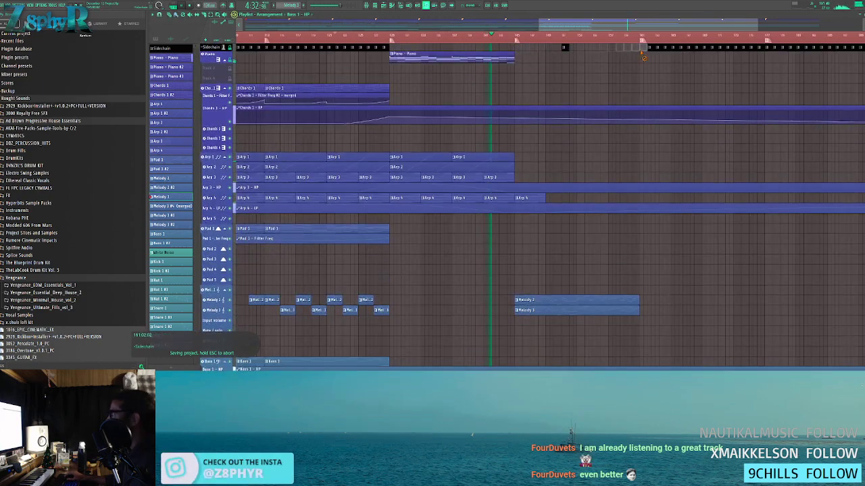
key(ctrl+d)
drag(652, 49, 759, 48)
drag(428, 59, 540, 78)
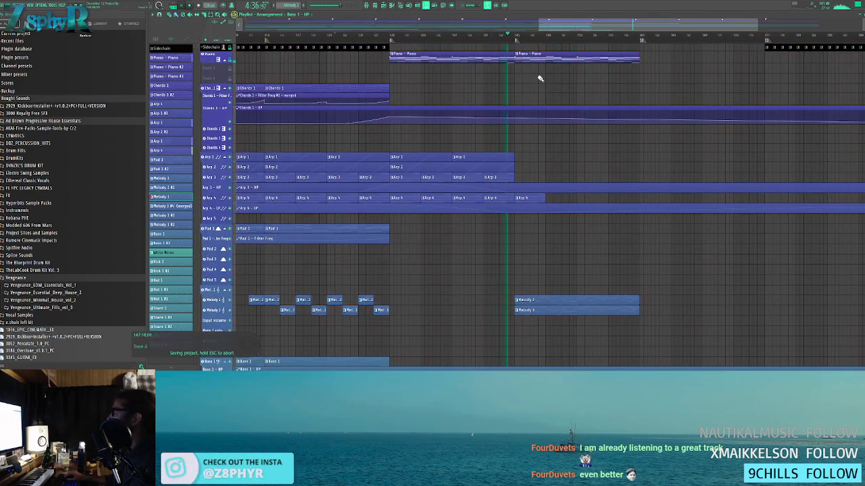
- Raise the Chords 1 - HP automation point at bar 130 and replay the transition from shortly before it
click(390, 40)
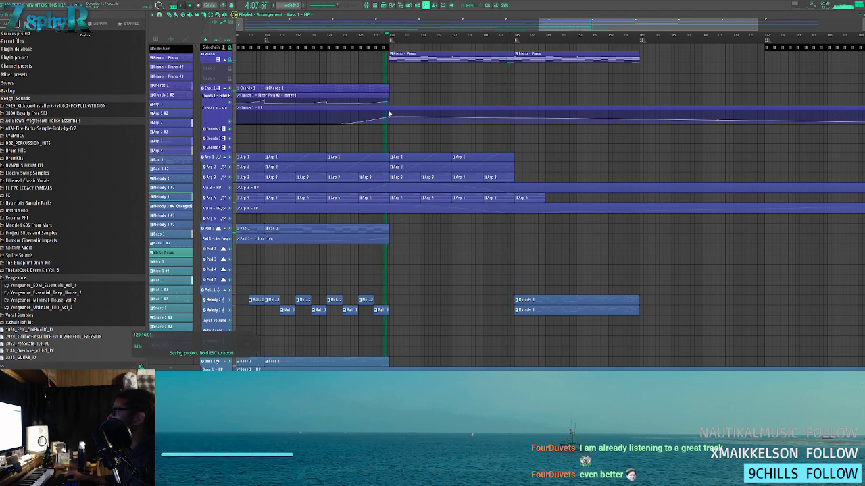
drag(390, 117, 391, 113)
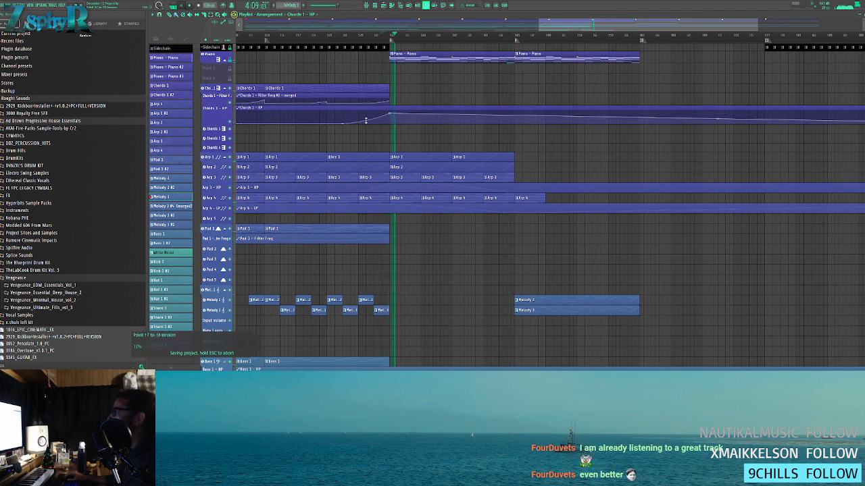
click(371, 38)
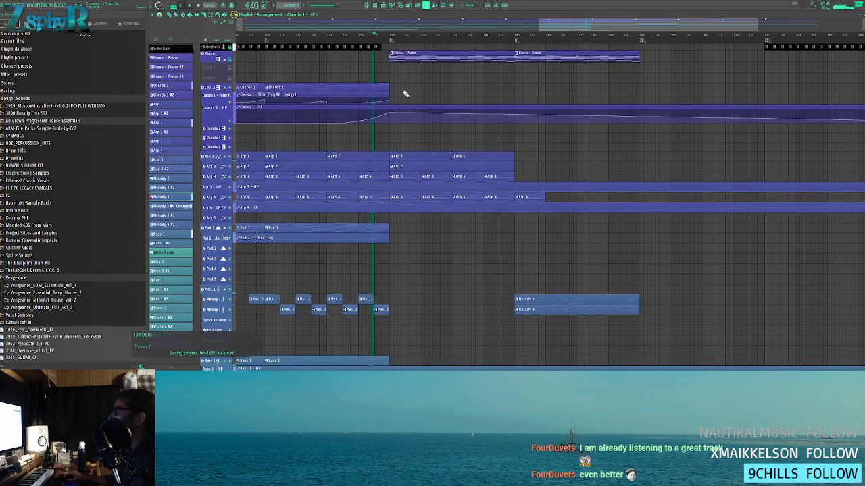
- Review the melody, bass and drum tracks with their automation across the whole arrangement
scroll(419, 187, down, 6)
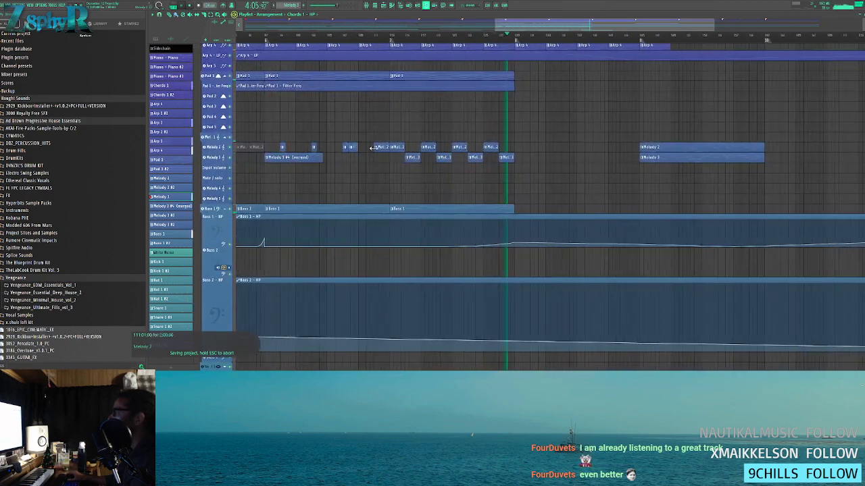
scroll(392, 162, up, 2)
scroll(532, 215, down, 2)
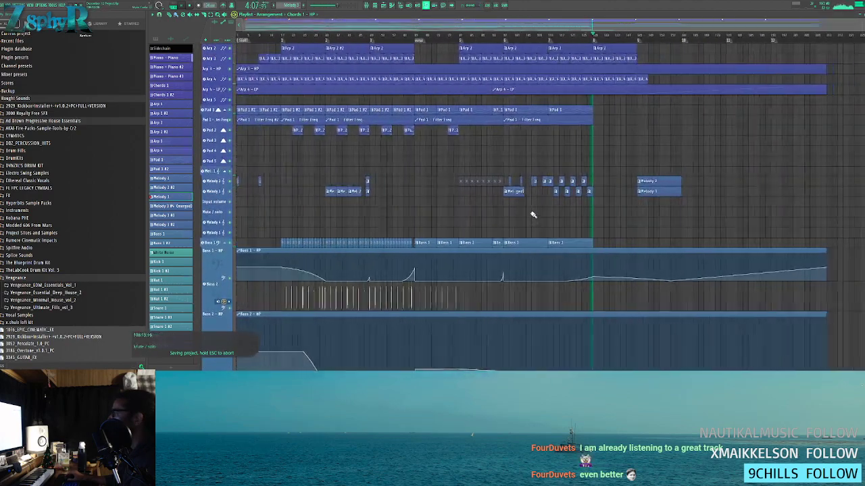
drag(392, 177, 359, 174)
drag(603, 221, 560, 197)
scroll(456, 222, down, 5)
drag(448, 197, 507, 207)
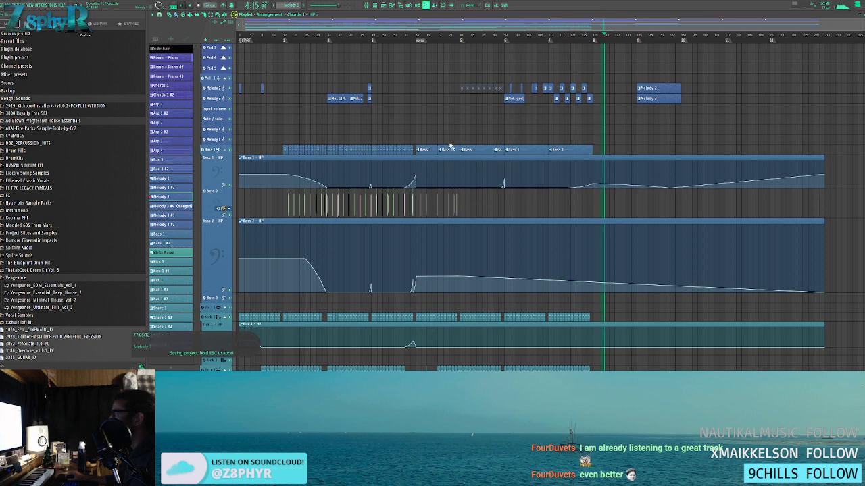
scroll(481, 176, up, 3)
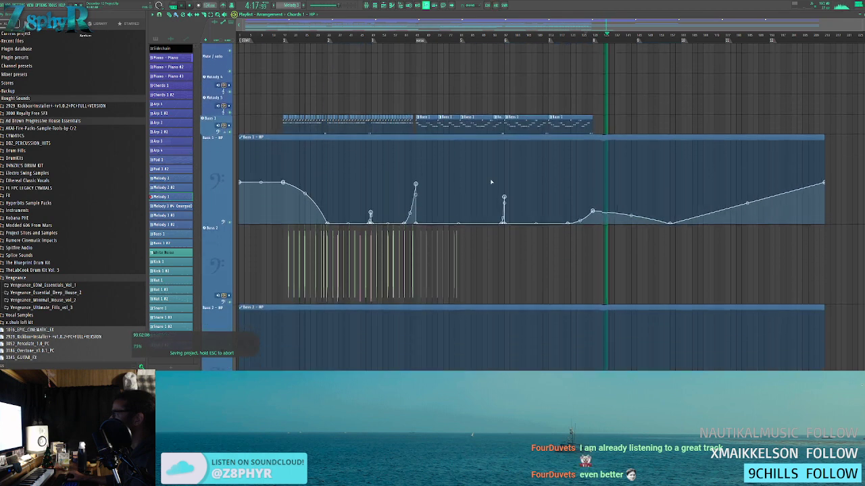
scroll(484, 238, down, 8)
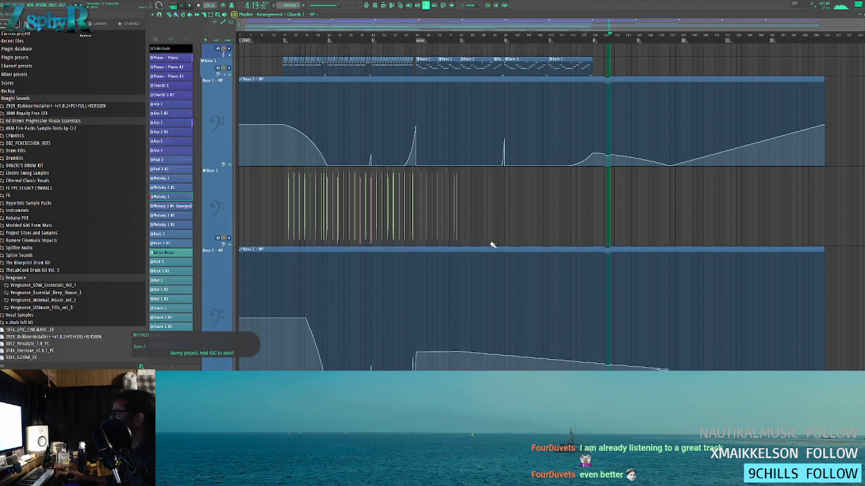
scroll(424, 152, down, 4)
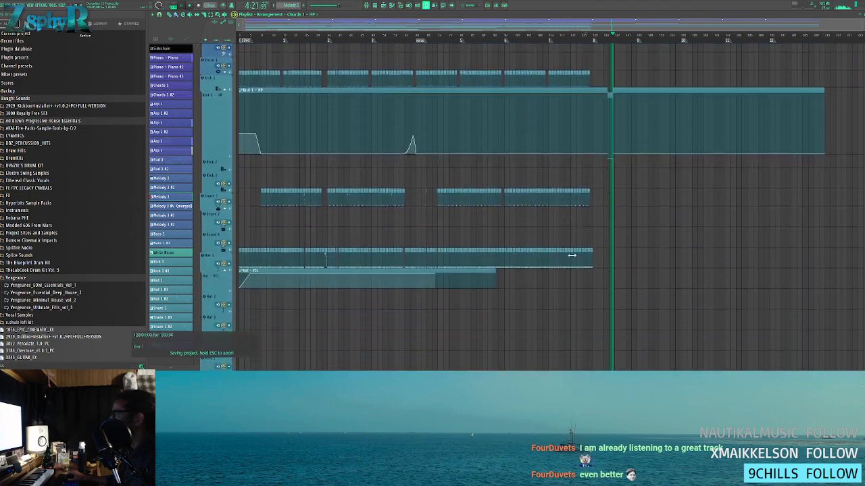
- Extend the Hat - VOL automation clip past bar 130 and add points curving the volume down to the minimum at bar 130
scroll(497, 229, down, 3)
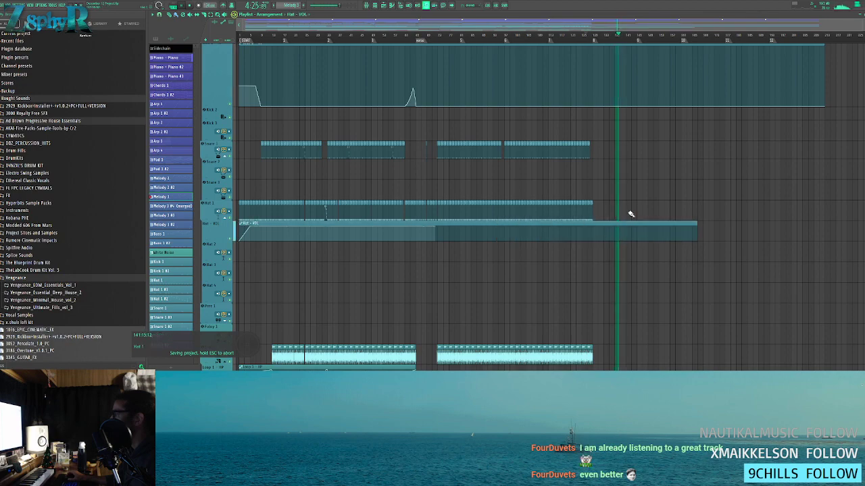
scroll(618, 215, up, 5)
right_click(519, 246)
right_click(551, 261)
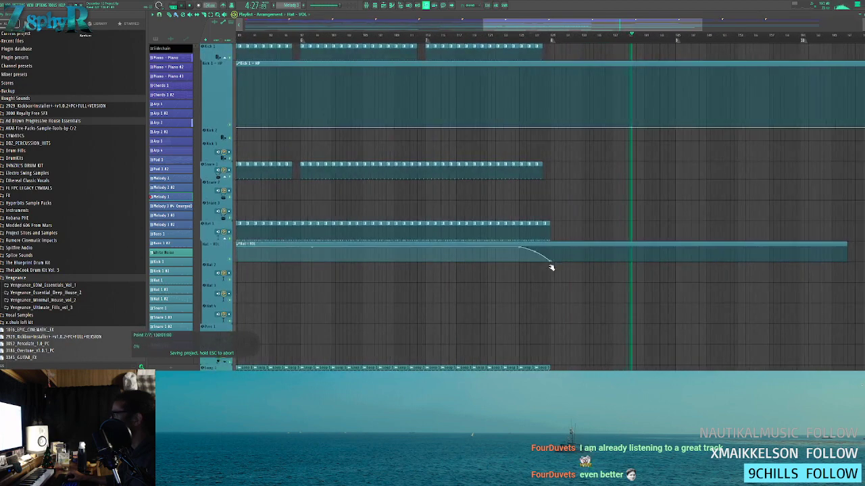
- Extend the Loop 1 - HP automation clip past bar 130 and add a curve rising to 100% near the end of bar 129
scroll(592, 282, down, 5)
scroll(594, 280, down, 4)
drag(415, 183, 652, 191)
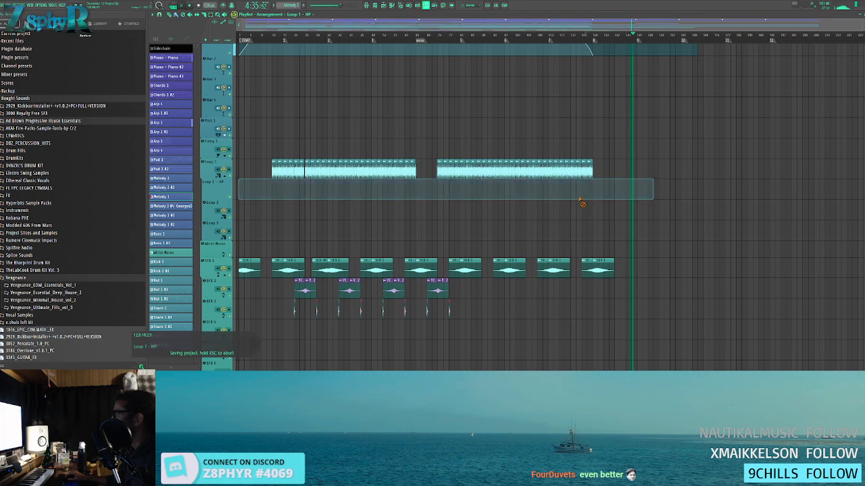
drag(583, 198, 606, 166)
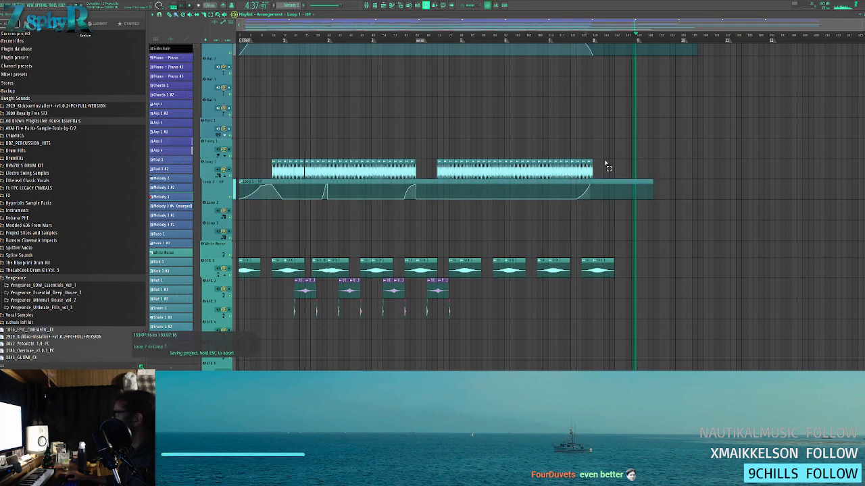
click(584, 39)
scroll(610, 90, up, 5)
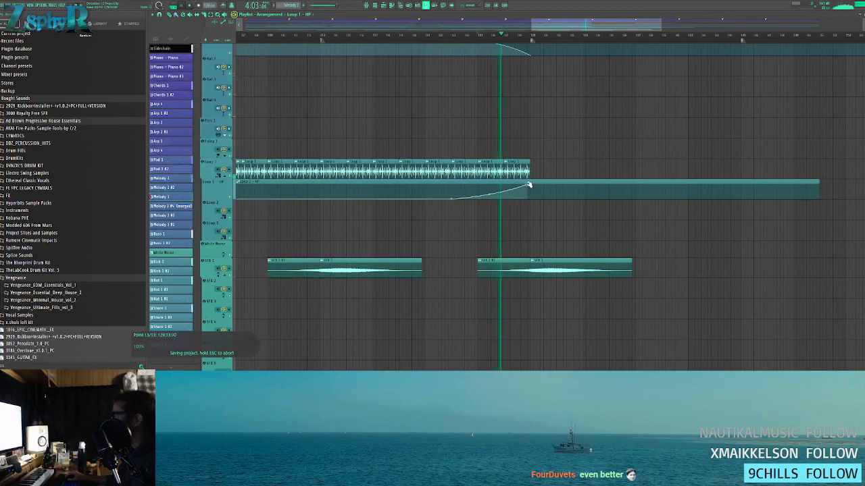
- Add a raised Kick 1 - HP automation point at bar 130
scroll(557, 158, down, 5)
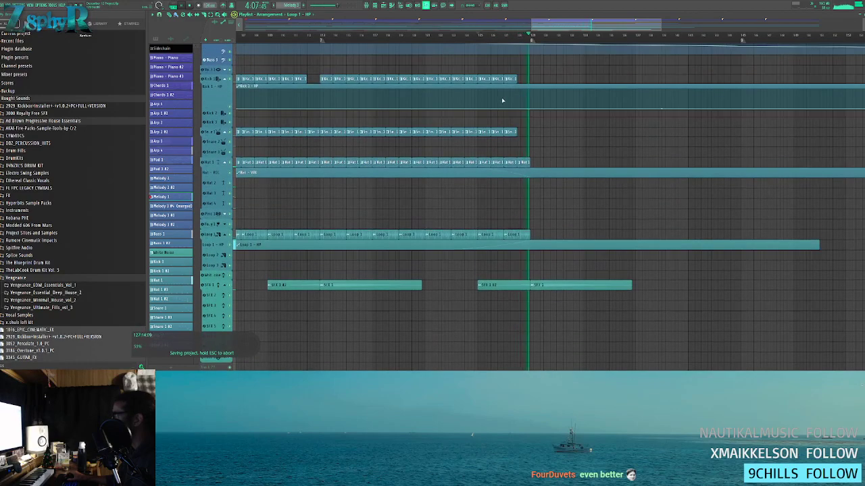
scroll(439, 122, down, 4)
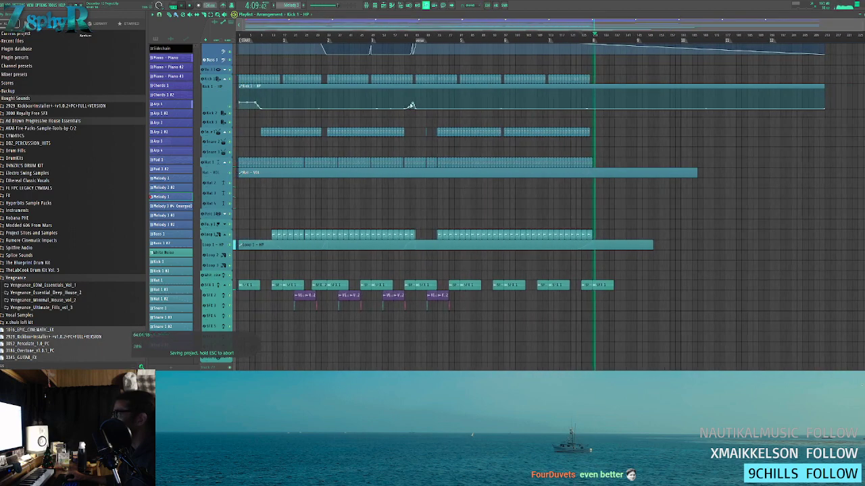
scroll(589, 97, up, 4)
scroll(589, 97, up, 2)
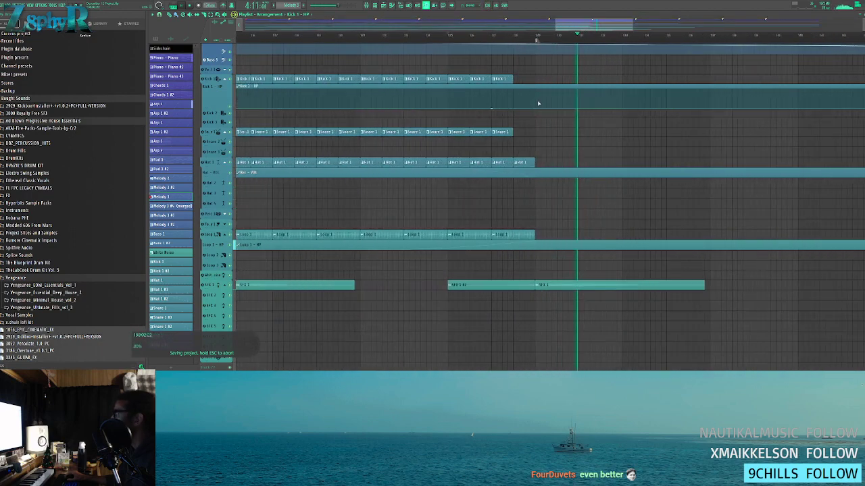
right_click(538, 102)
- Reshape the Kick 1 - HP rise to reach about 38% at bar 129 and hold until bar 130, replaying the transition
click(474, 38)
click(498, 78)
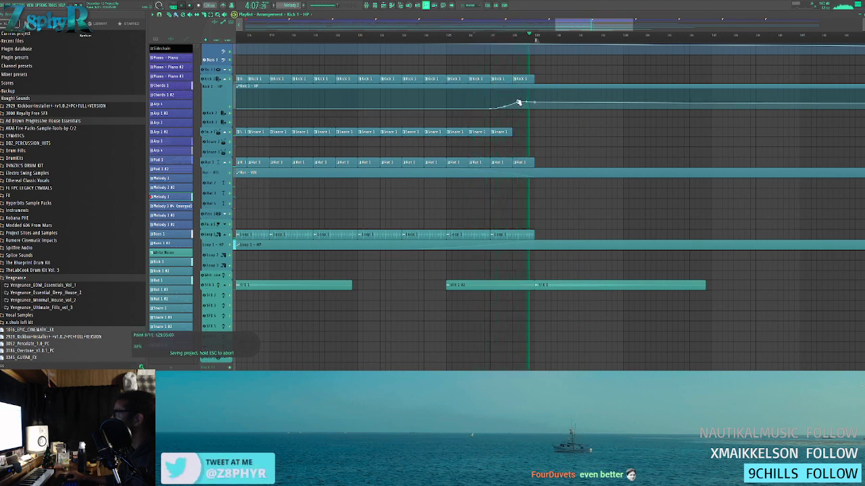
key(space)
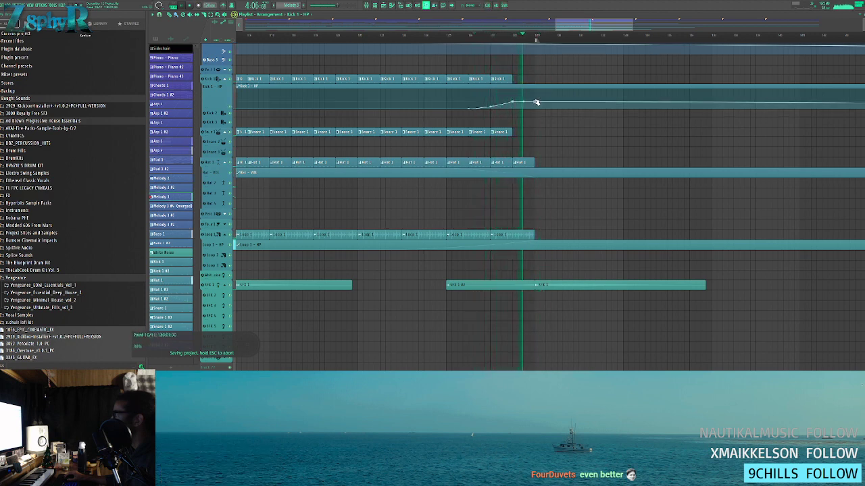
scroll(553, 153, down, 5)
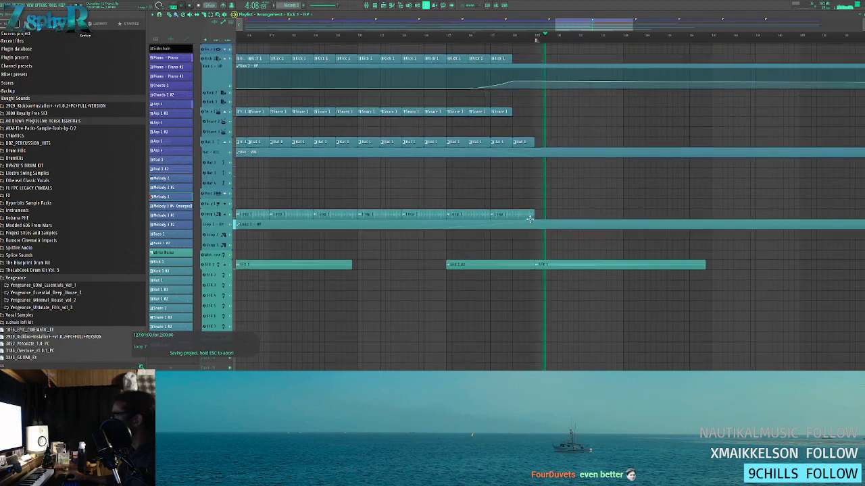
- Make the first Piano - Piano clip of the breakdown unique and open its notes
alt+scroll(540, 213, down, 8)
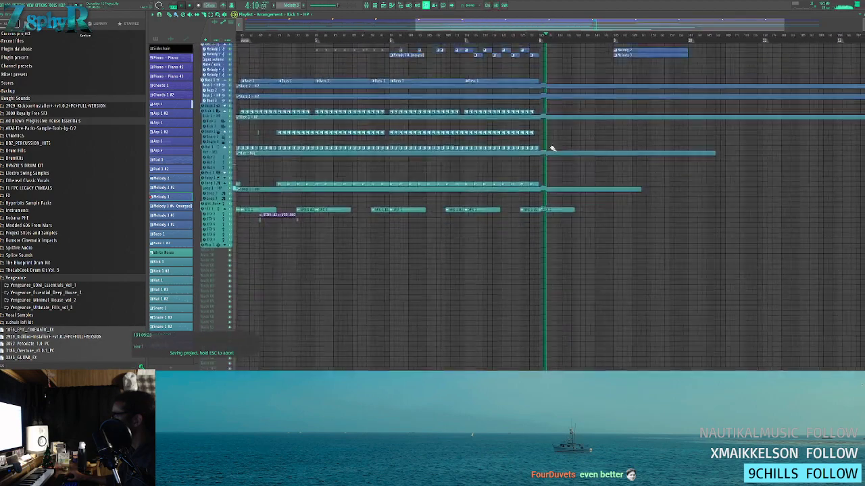
scroll(563, 125, up, 4)
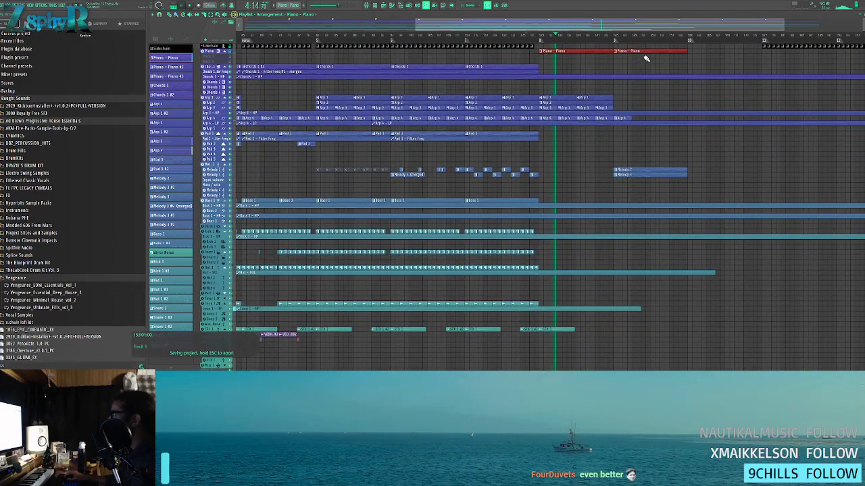
click(541, 51)
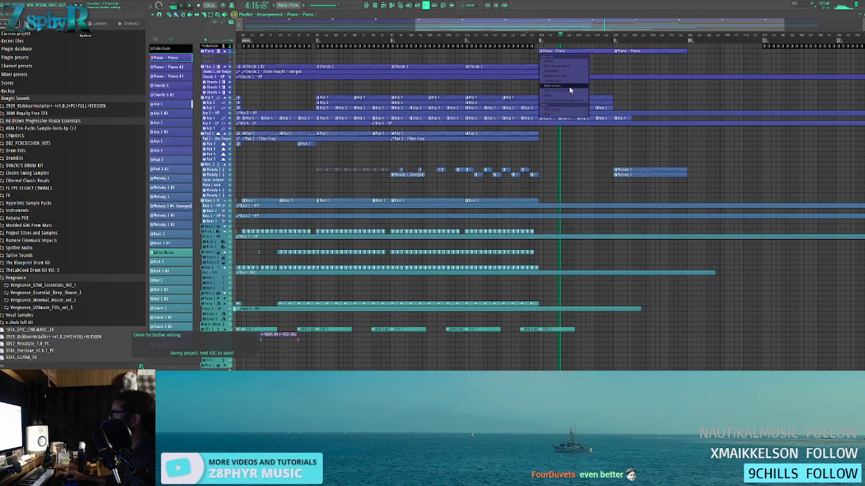
click(570, 90)
double_click(565, 58)
key(ctrl+a)
key(Escape)
scroll(526, 193, down, 3)
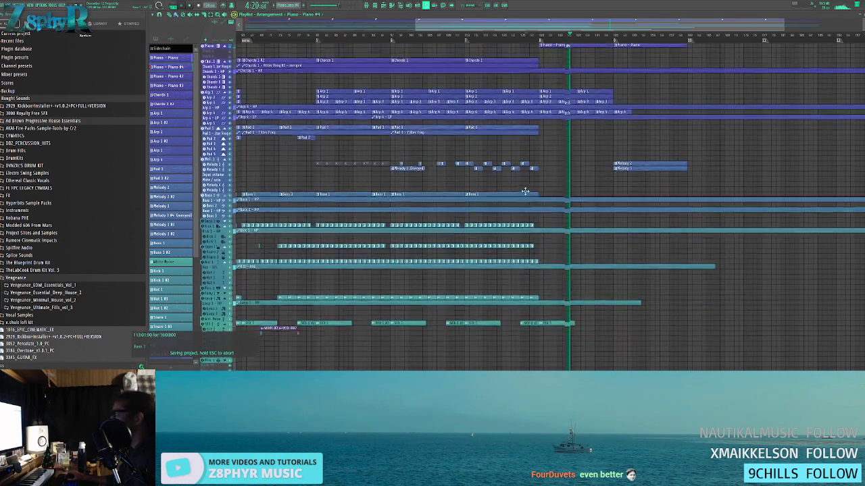
- Place a copy of the 16-bar Bass 1 clip on the Bass 3 track at bar 129
scroll(508, 183, up, 3)
ctrl+click(499, 140)
scroll(425, 202, down, 3)
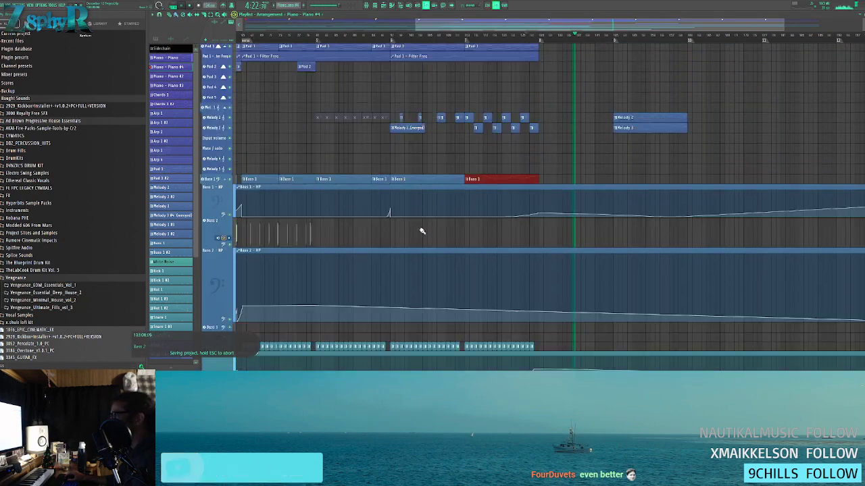
drag(481, 254, 455, 241)
click(428, 249)
right_click(432, 244)
ctrl+click(394, 100)
drag(394, 100, 474, 247)
click(406, 35)
scroll(452, 254, up, 4)
- Make the copied Bass 1 clip on the Bass 3 track a unique pattern
click(409, 234)
click(438, 270)
click(408, 234)
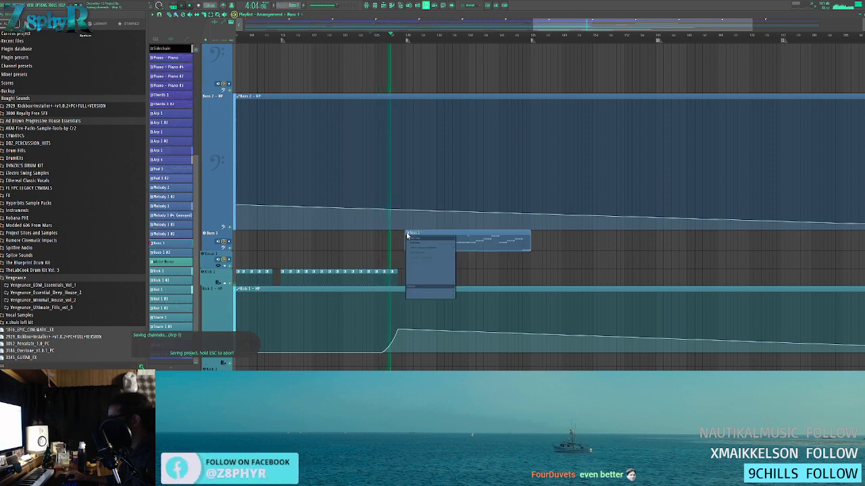
click(436, 270)
click(408, 234)
click(434, 270)
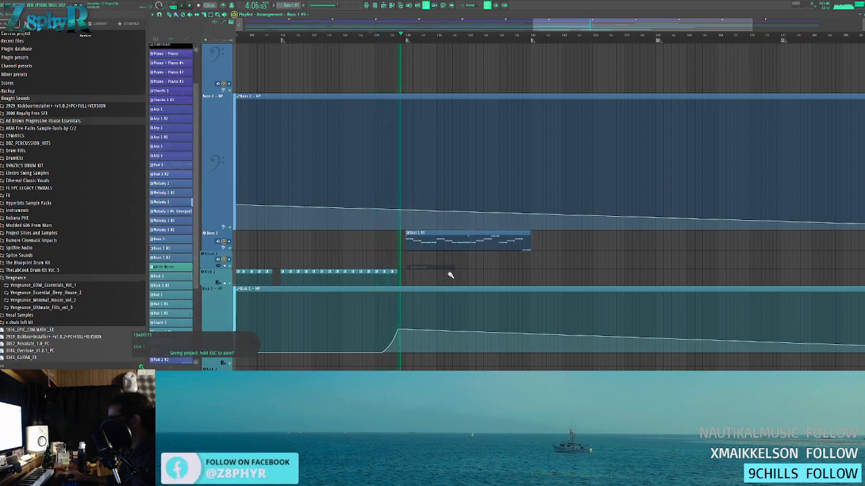
- Apply legato to the Bass 1 #3 notes and glue them into longer sustained notes
double_click(434, 247)
key(ctrl+l)
key(ctrl+g)
key(Escape)
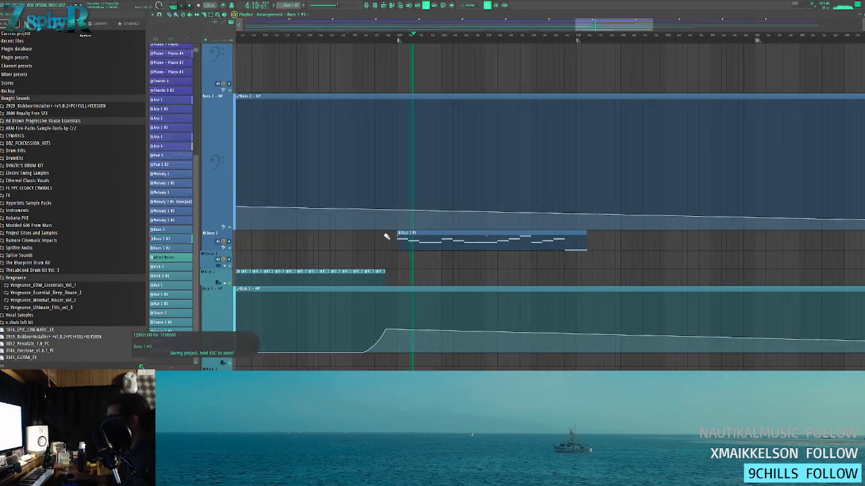
double_click(433, 238)
key(Escape)
- Move the Bass 1 #3 pattern's notes from the Bass 1 channel to the Bass 3 channel
key(F6)
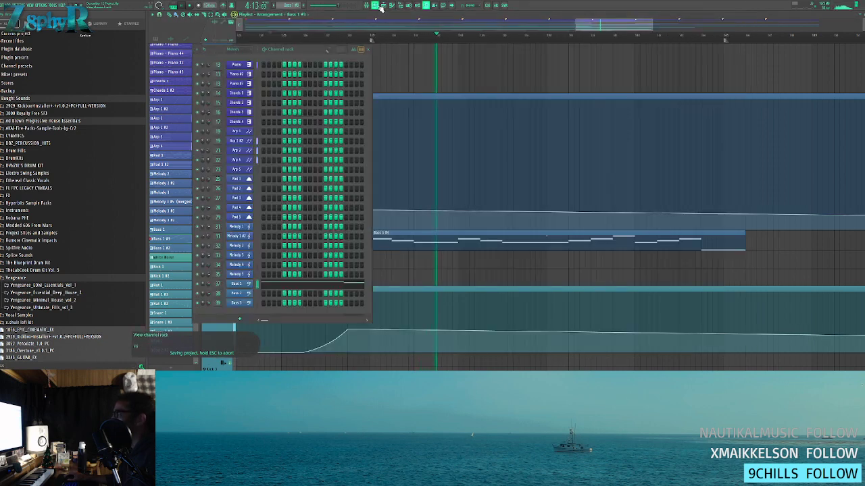
key(ctrl+x)
click(257, 303)
key(ctrl+v)
- Clone the Bass 1 channel and move the pattern's notes from Bass 3 into the clone
right_click(237, 304)
click(237, 305)
click(236, 304)
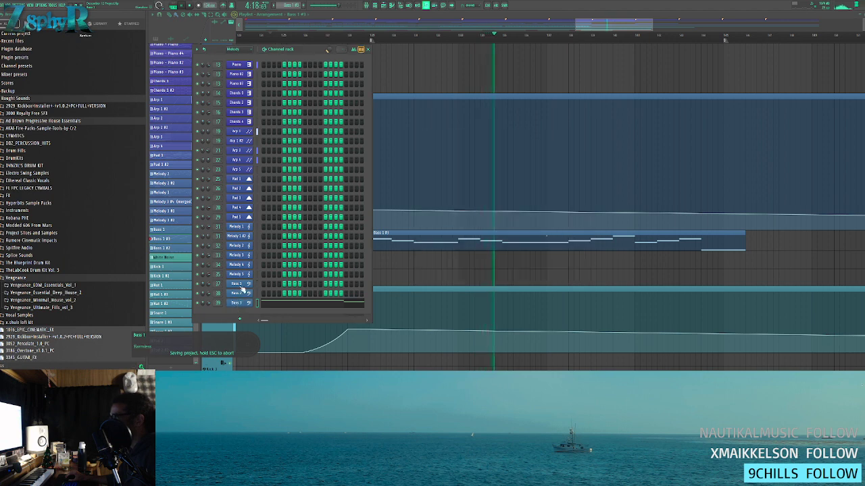
right_click(240, 286)
click(259, 312)
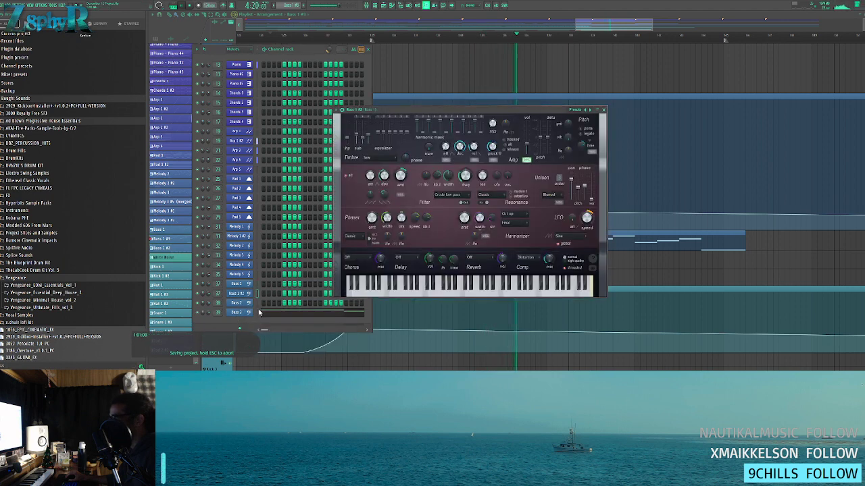
click(258, 312)
key(ctrl+x)
click(257, 294)
key(ctrl+v)
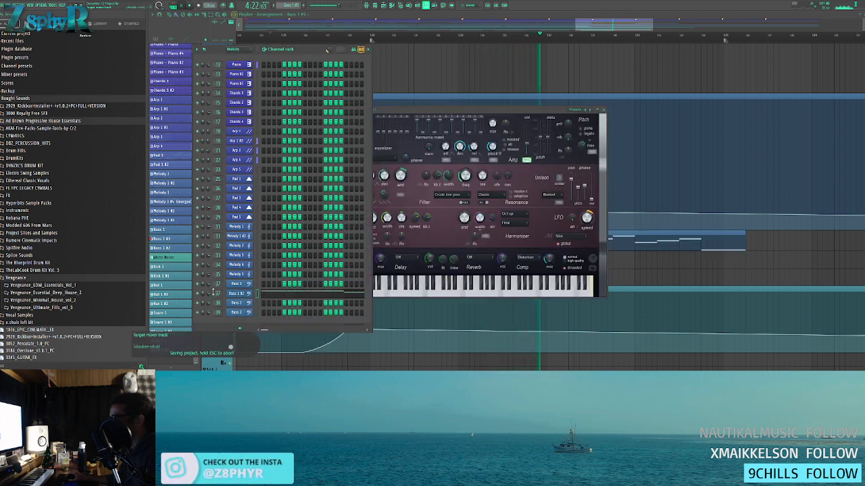
- Rename the cloned bass channel Bass 3, routed to mixer track 39, and delete the old Bass 3 channel
scroll(242, 307, down, 2)
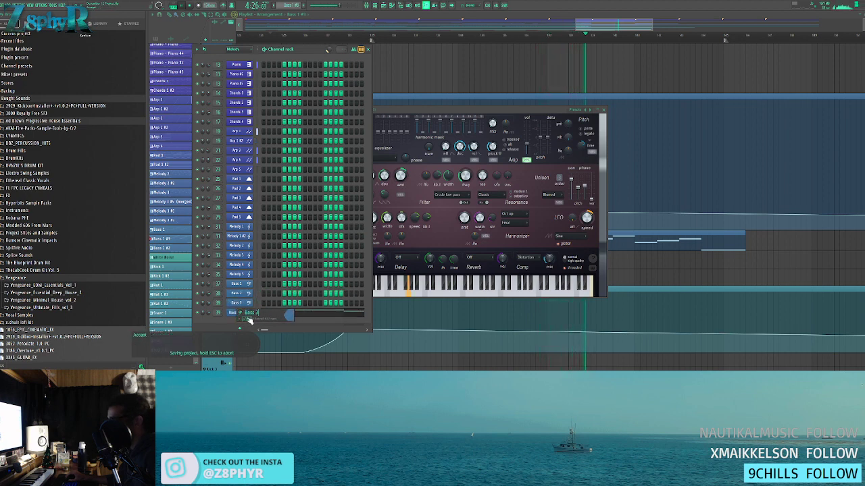
right_click(242, 304)
click(271, 356)
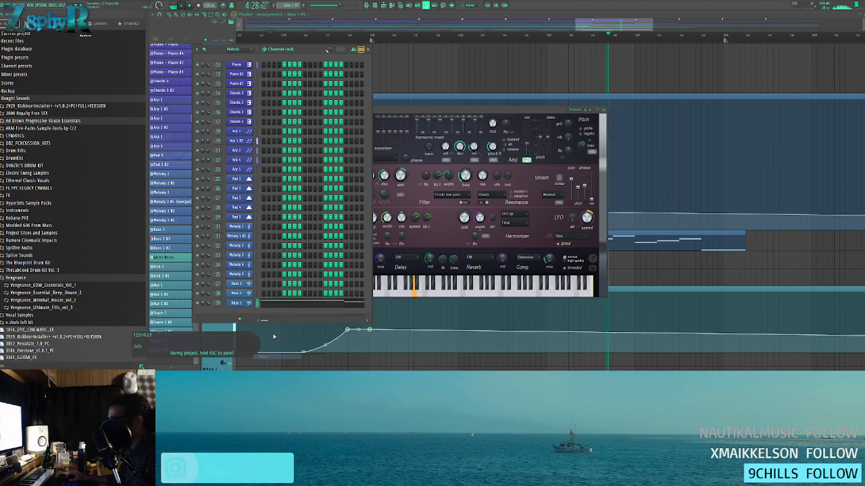
click(470, 104)
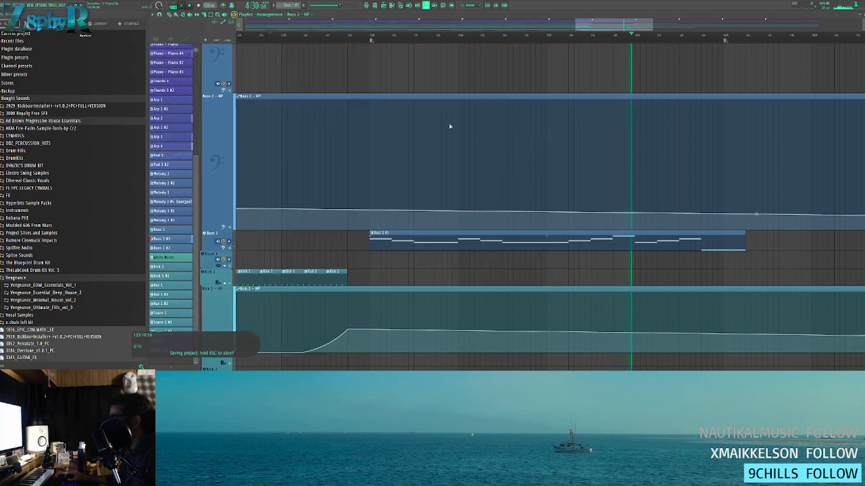
- Open the new Bass 3 synth and check its volume envelope decay length
click(376, 6)
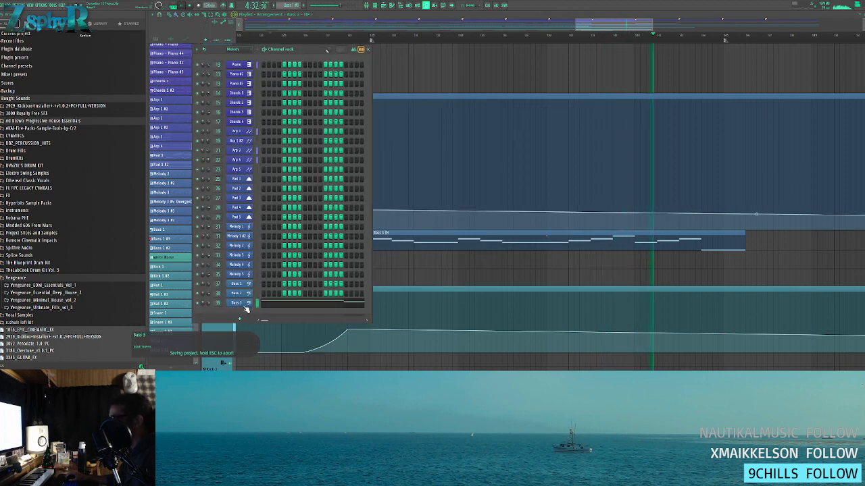
click(238, 303)
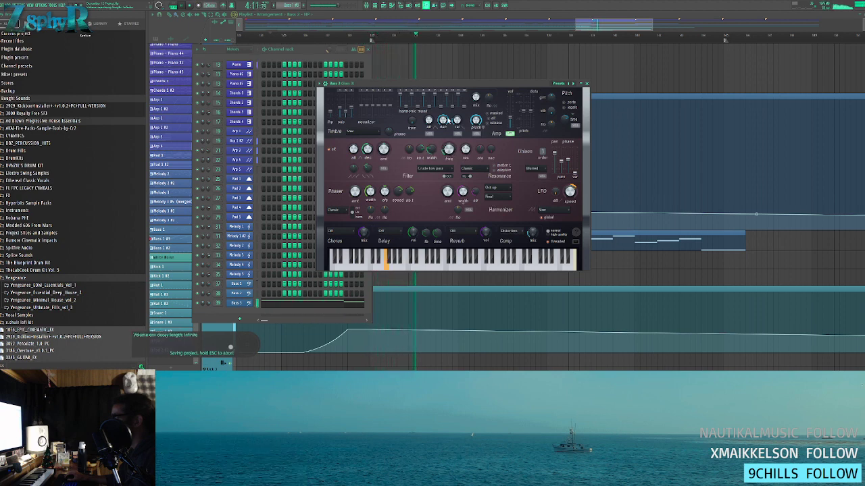
right_click(620, 271)
- Lengthen the final low note of the Bass 1 #3 pattern to three bars and enlarge the note control lane
double_click(530, 247)
drag(432, 224, 453, 189)
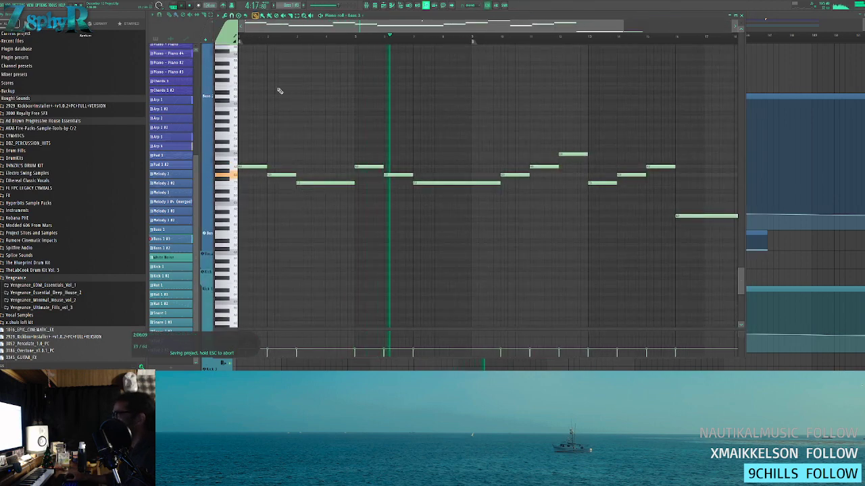
scroll(379, 227, down, 3)
drag(468, 329, 472, 277)
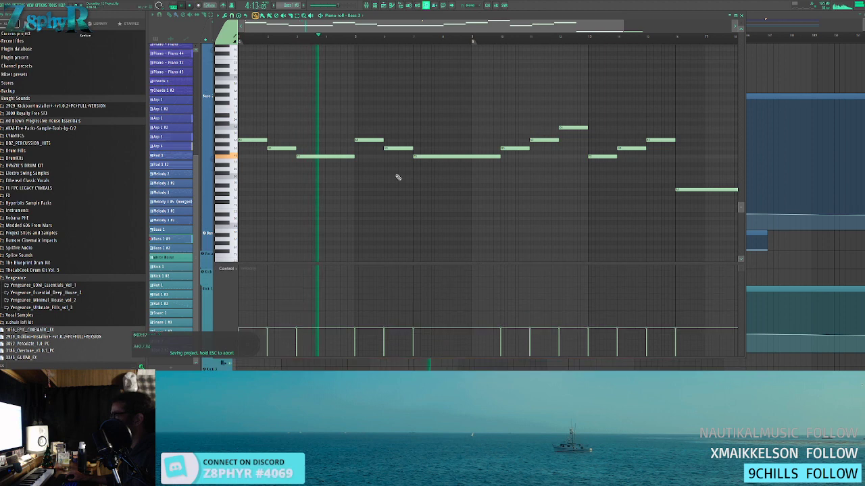
key(F6)
key(F5)
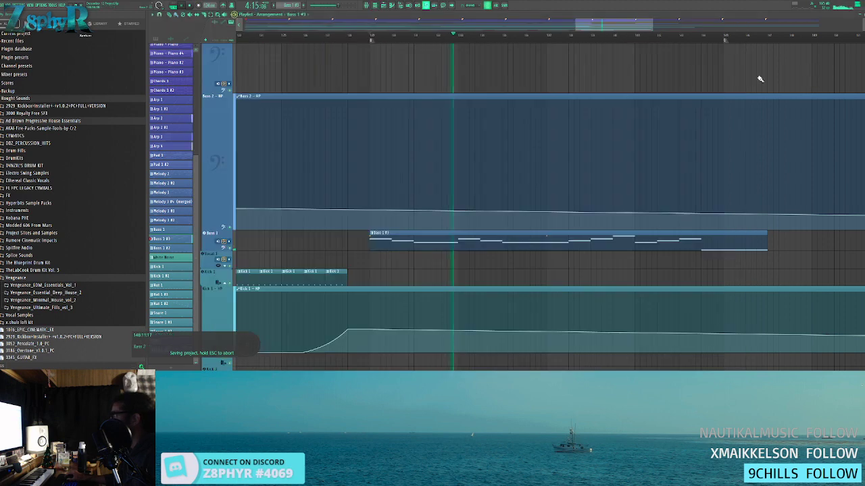
- Lower the frequency of the first low-cut band in the Bass 3 mixer track's EQ
key(F9)
click(625, 170)
click(736, 167)
click(746, 164)
click(743, 159)
drag(294, 158, 225, 158)
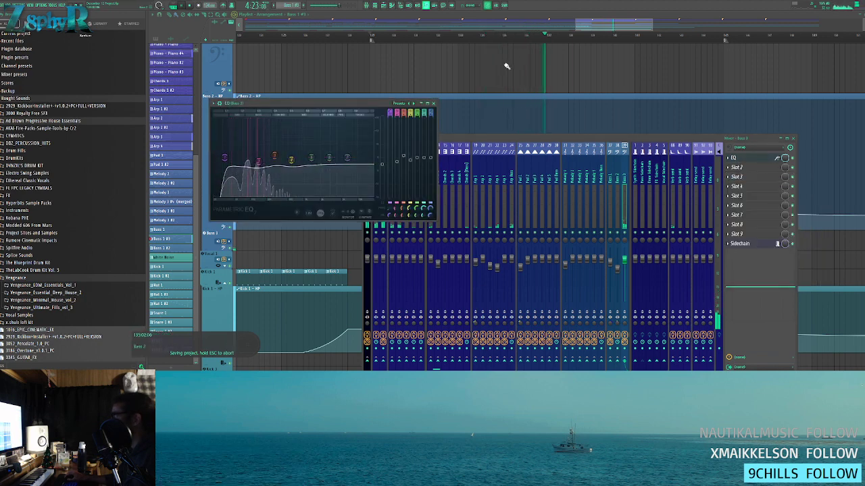
key(F12)
- Open the Bass 3 synth and check its unison panning
key(F6)
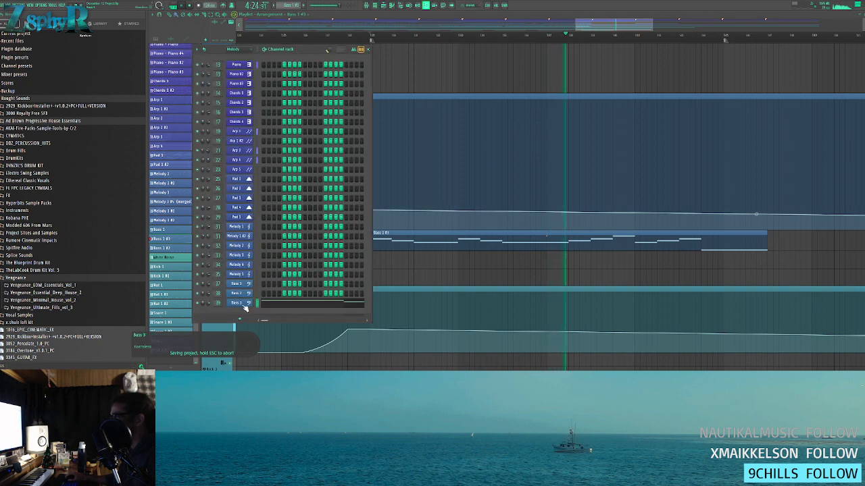
click(245, 305)
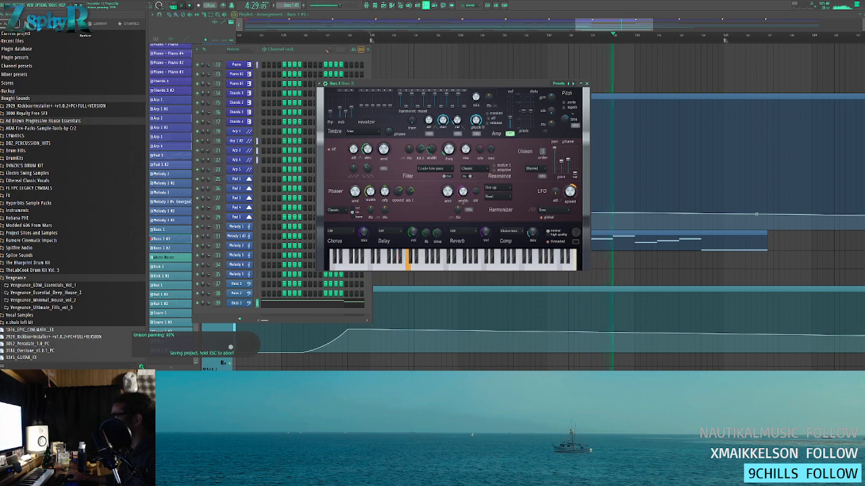
key(F12)
- Play through the end of the Bass 1 #3 clip and inspect its final note in the piano roll
scroll(656, 276, down, 3)
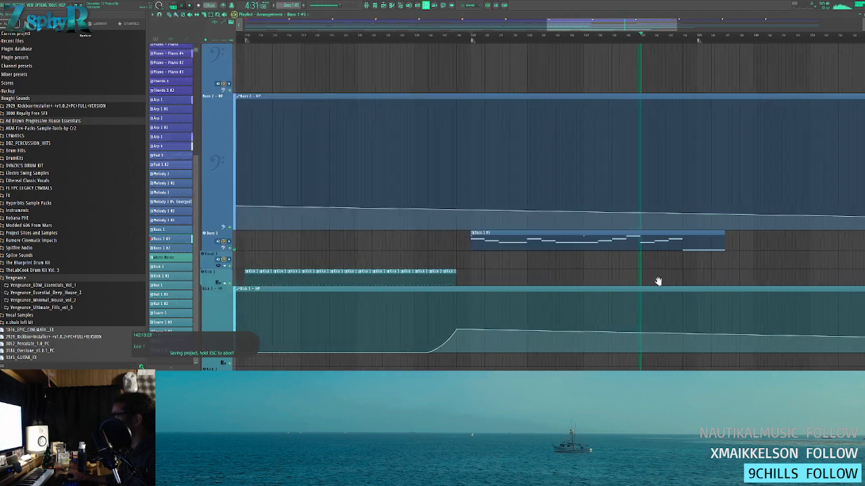
drag(658, 281, 573, 250)
scroll(561, 241, down, 2)
scroll(559, 239, down, 1)
scroll(554, 234, down, 1)
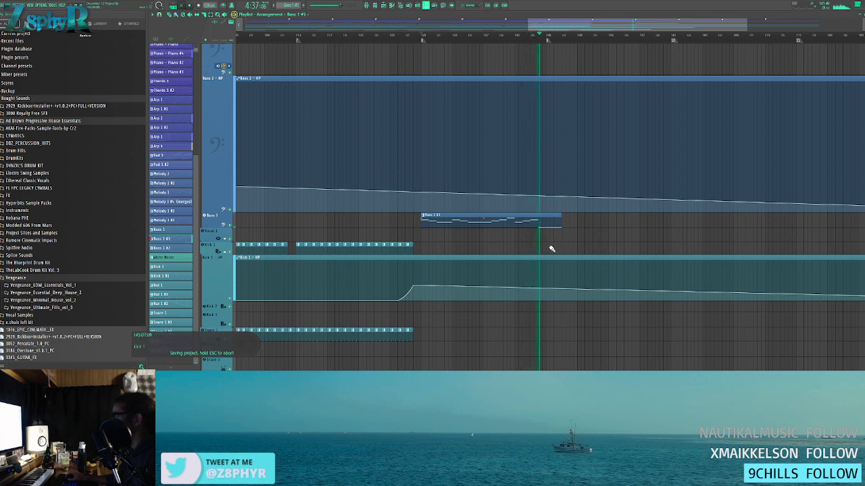
double_click(545, 224)
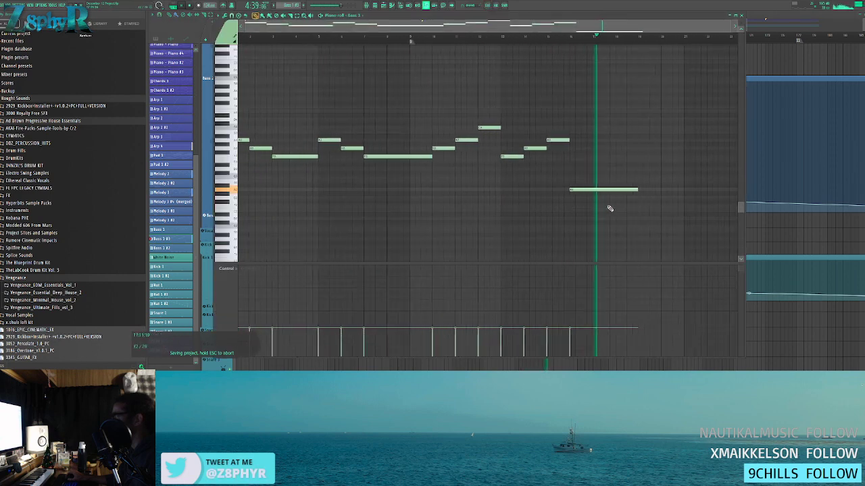
right_click(769, 221)
- Move the breakdown's Melody 2 and Melody 3 clips later so they start around bar 163
scroll(569, 121, up, 4)
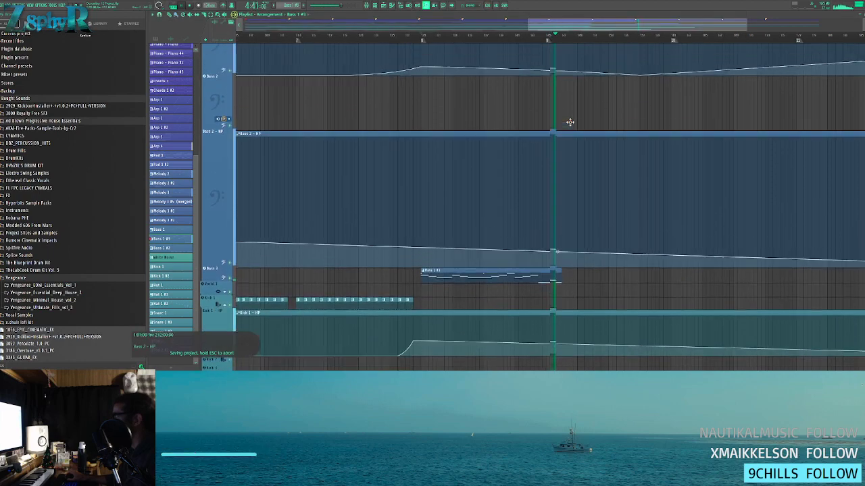
scroll(566, 121, up, 4)
drag(550, 99, 626, 142)
click(593, 145)
right_click(589, 154)
drag(566, 135, 706, 134)
click(614, 128)
key(b)
right_click(623, 124)
drag(628, 127, 768, 121)
key(ctrl+z)
- Place a Melody 2 clip around bar 143 and make it a unique pattern
click(538, 118)
key(space)
click(533, 117)
click(554, 154)
- Slice the Melody 2 #3 clip after eight bars and delete its second half
key(c)
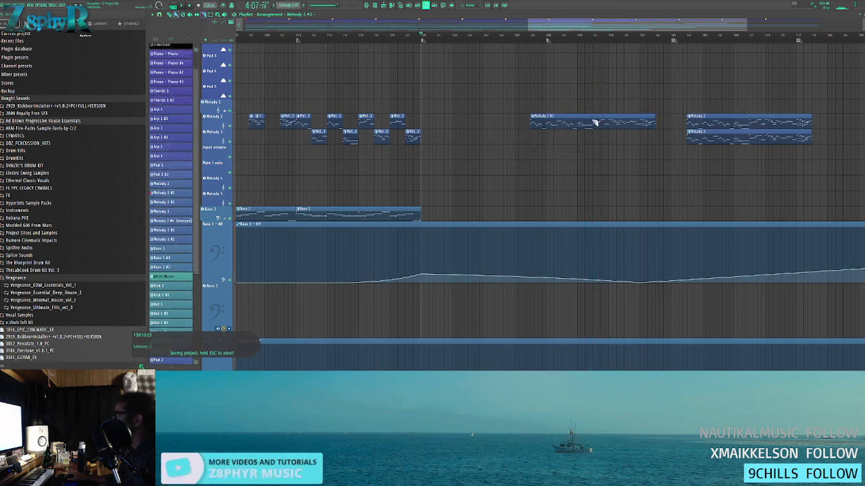
click(595, 123)
key(b)
right_click(608, 124)
- Delete all Melody 2 #3 notes from bar 9 onward, keeping the first eight bars
double_click(570, 128)
drag(440, 131, 556, 158)
scroll(554, 158, up, 3)
drag(651, 185, 441, 81)
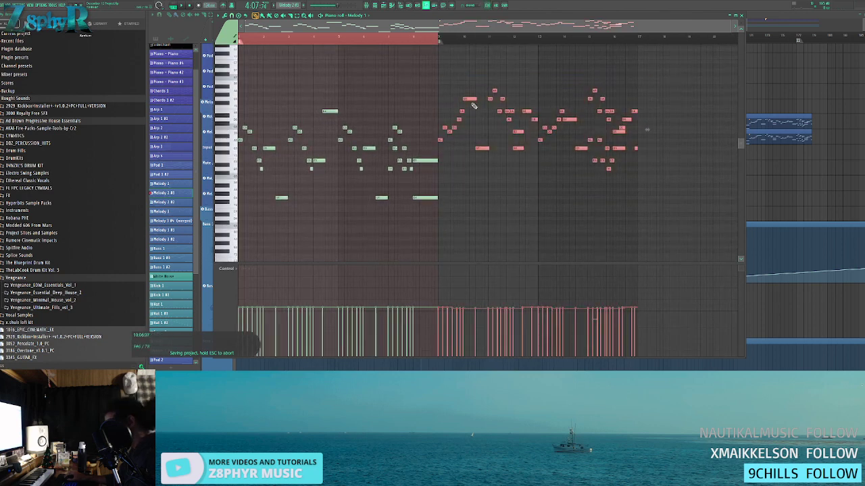
key(Delete)
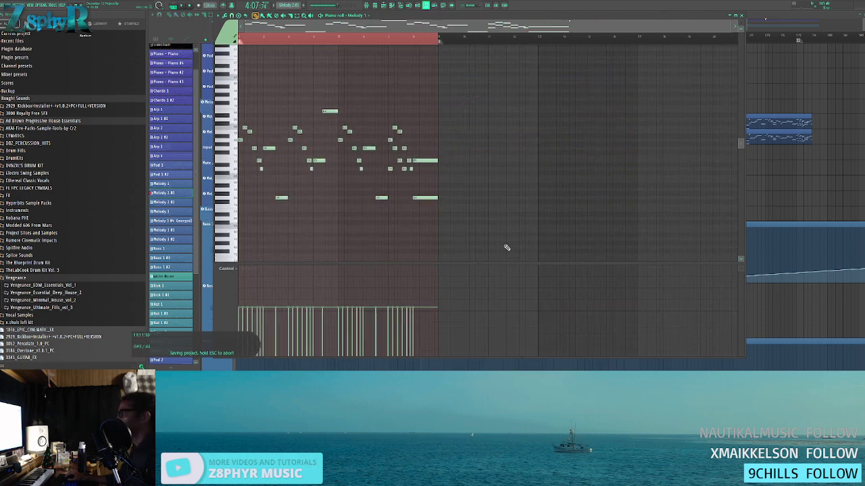
- Stretch the remaining Melody 2 #3 notes to double length so they end at bar 17
key(ctrl+a)
scroll(454, 176, up, 2)
drag(454, 176, 648, 188)
scroll(647, 189, up, 10)
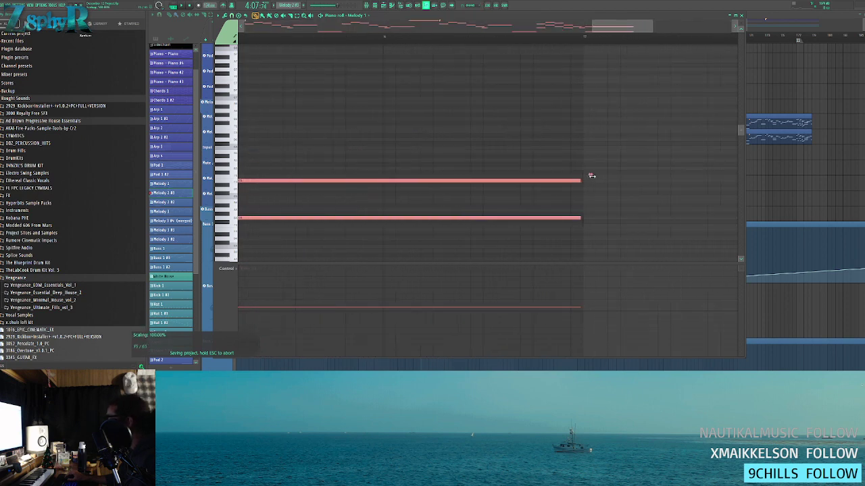
scroll(442, 148, down, 4)
drag(439, 140, 517, 143)
scroll(494, 139, down, 2)
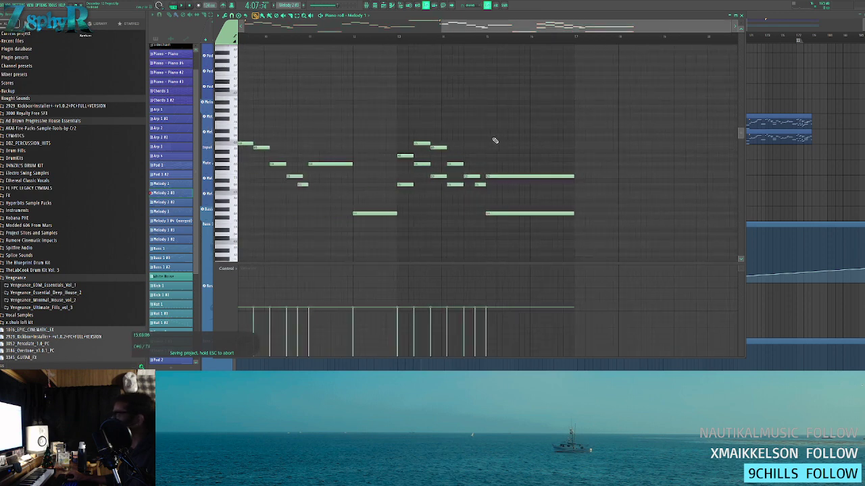
- Move the eight-bar Melody 2 #3 clip to start around bar 145 and play the section
right_click(778, 163)
drag(564, 124, 582, 123)
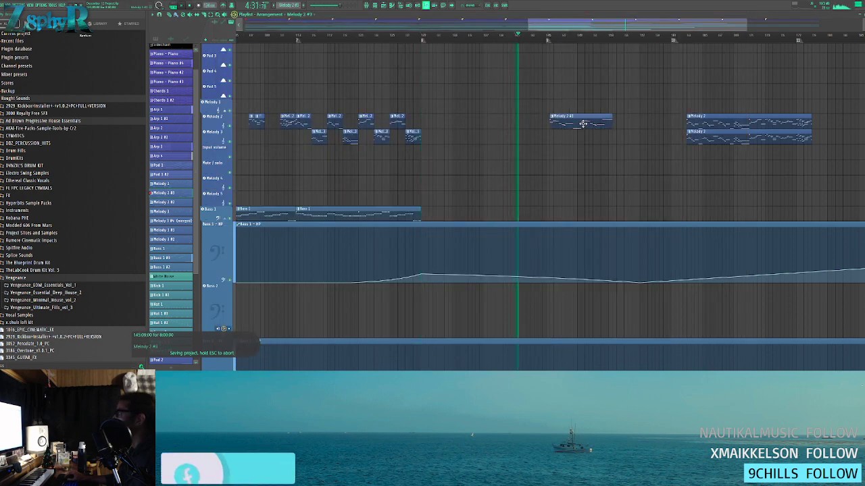
scroll(575, 162, down, 8)
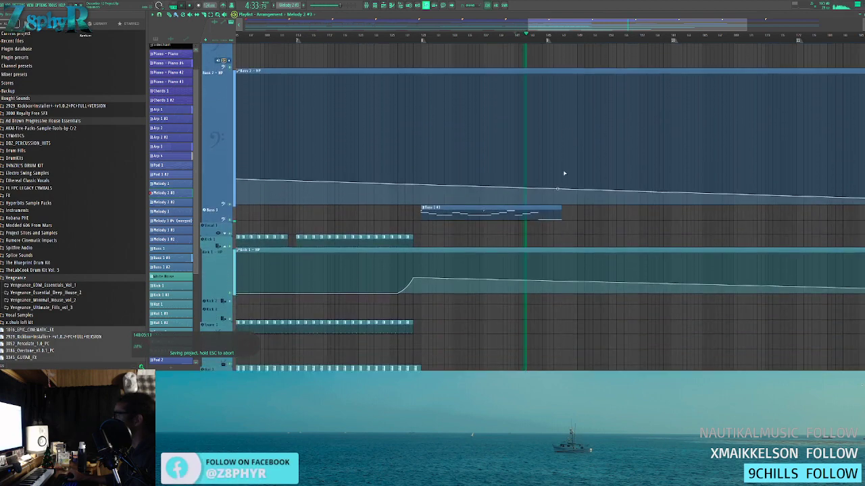
scroll(564, 175, up, 2)
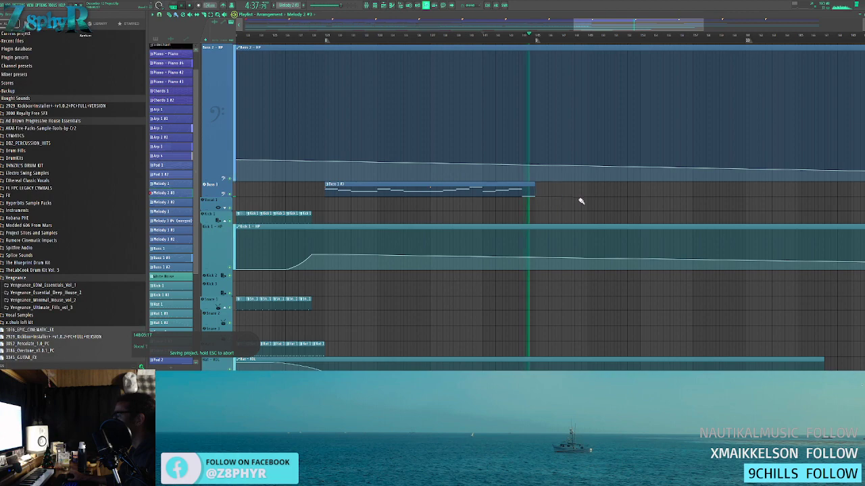
- Make the piano clip starting at bar 145 unique and open its notes in the piano roll
scroll(577, 200, up, 4)
scroll(567, 210, up, 8)
scroll(548, 174, up, 7)
click(538, 58)
double_click(562, 61)
scroll(466, 117, down, 3)
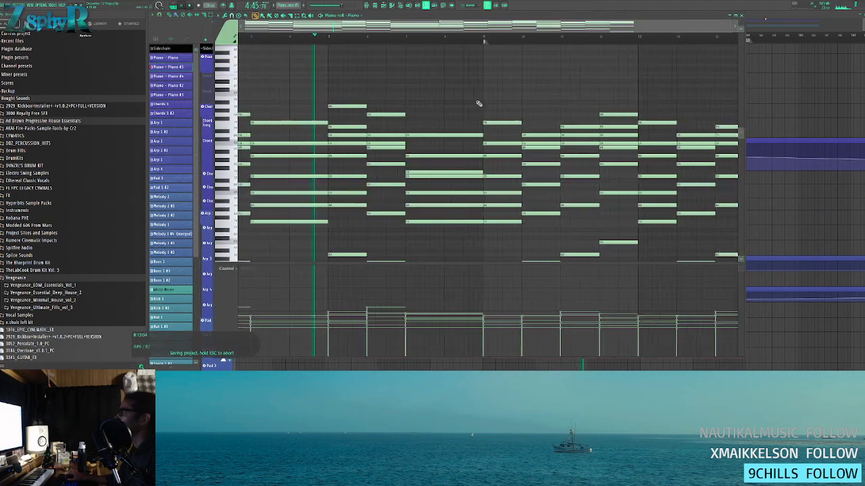
- Try deleting groups of notes in the unique piano clip, undo the edits and return to the arrangement
scroll(487, 149, down, 2)
scroll(514, 156, down, 4)
mouse_move(647, 222)
mouse_down()
mouse_move(466, 123)
mouse_move(349, 201)
mouse_move(432, 216)
mouse_move(411, 162)
mouse_up()
key(Delete)
drag(427, 104, 239, 212)
key(ctrl+z)
key(ctrl+z)
key(ctrl+z)
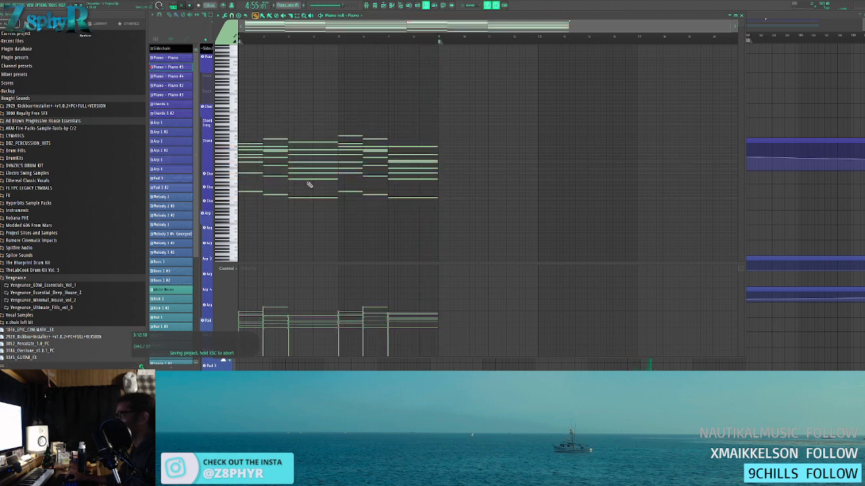
key(ctrl+z)
key(ctrl+z)
click(741, 16)
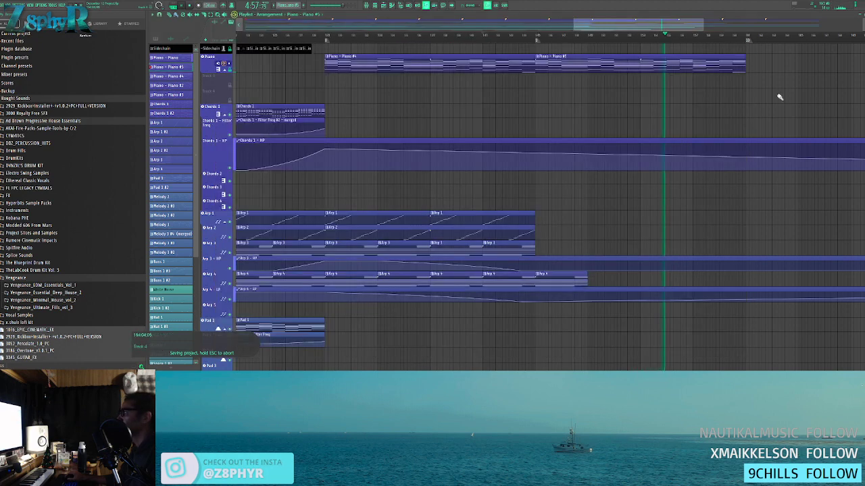
- Reopen the Piano #5 clip and delete its lowest row of bass notes while the section plays from bar 145
click(537, 36)
scroll(593, 180, down, 5)
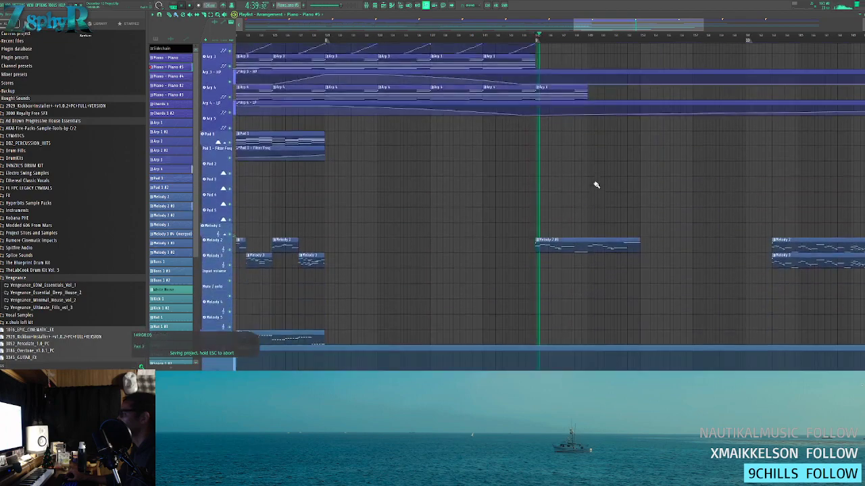
scroll(594, 184, up, 5)
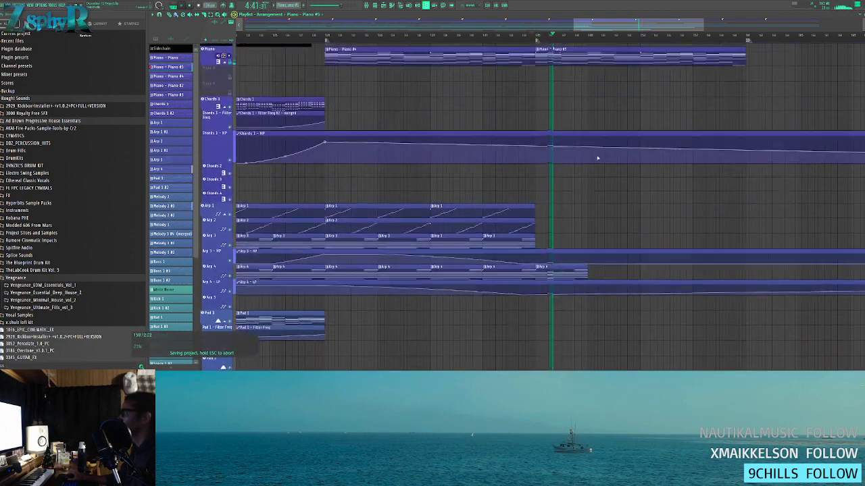
double_click(557, 70)
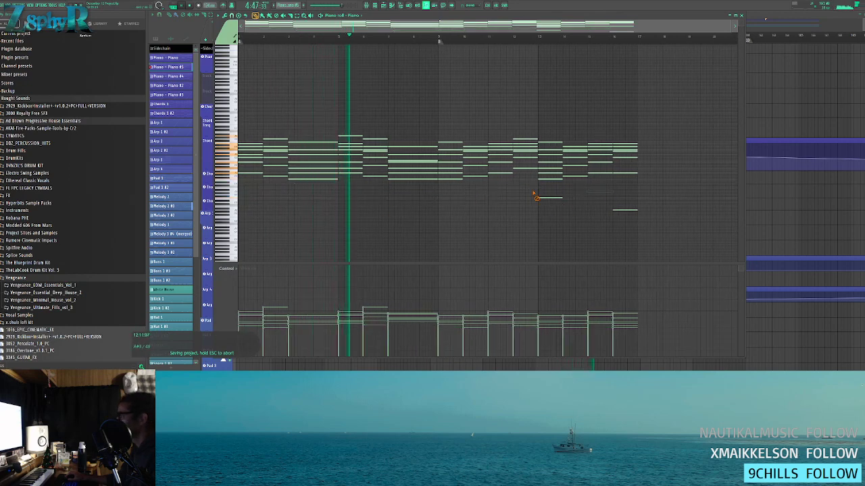
- Transpose the lower notes of the bar 3 and bar 7 chords in Piano #5 up two octaves
drag(449, 108, 364, 162)
drag(410, 126, 256, 186)
ctrl+click(353, 195)
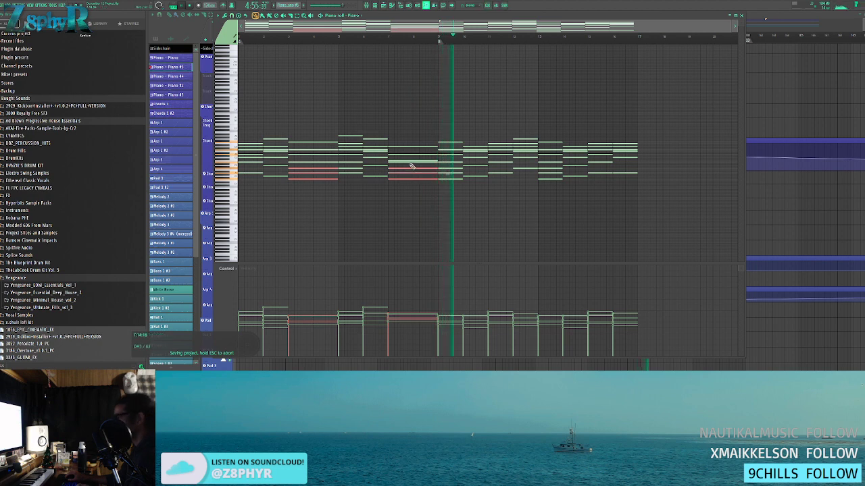
key(ctrl+Up)
key(ctrl+Up)
ctrl+click(313, 85)
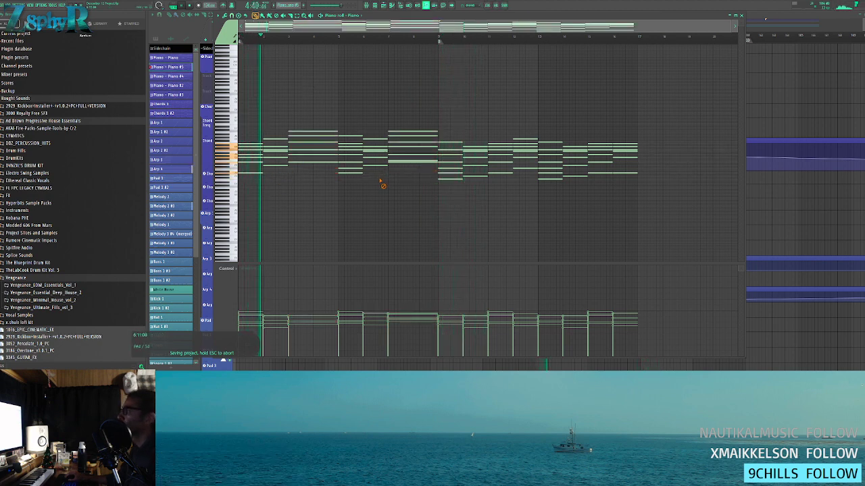
- Select more chord notes in the first eight bars and undo the two-octave transposition
drag(431, 198, 254, 91)
ctrl+click(323, 92)
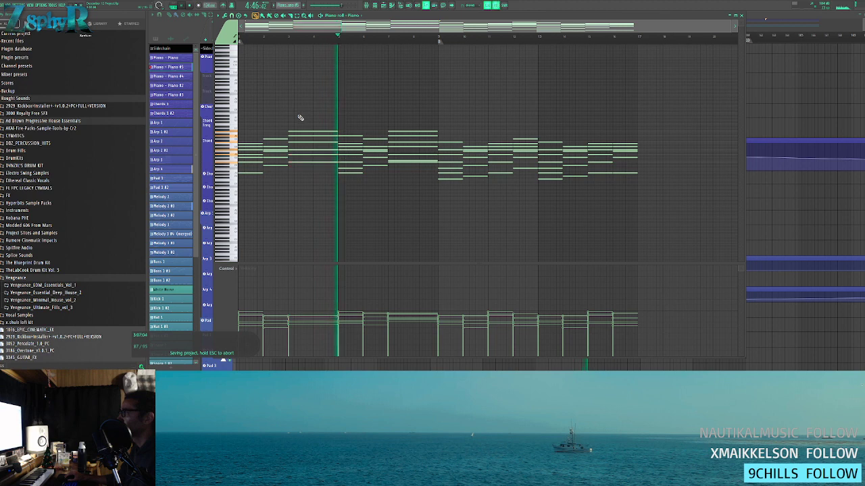
key(ctrl+z)
key(ctrl+z)
key(ctrl+z)
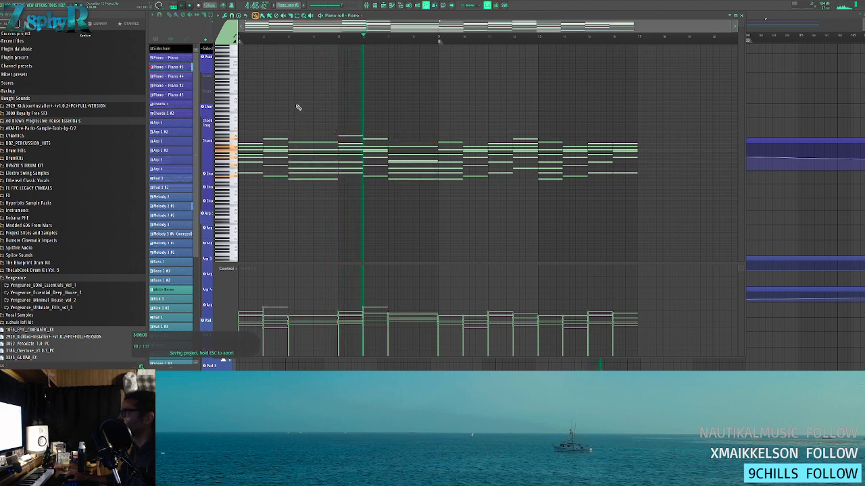
- Transpose the two-bar chords at bars 3 and 7 of Piano #5 up one octave
drag(286, 102, 324, 178)
drag(433, 141, 428, 178)
key(ctrl+Up)
ctrl+click(318, 104)
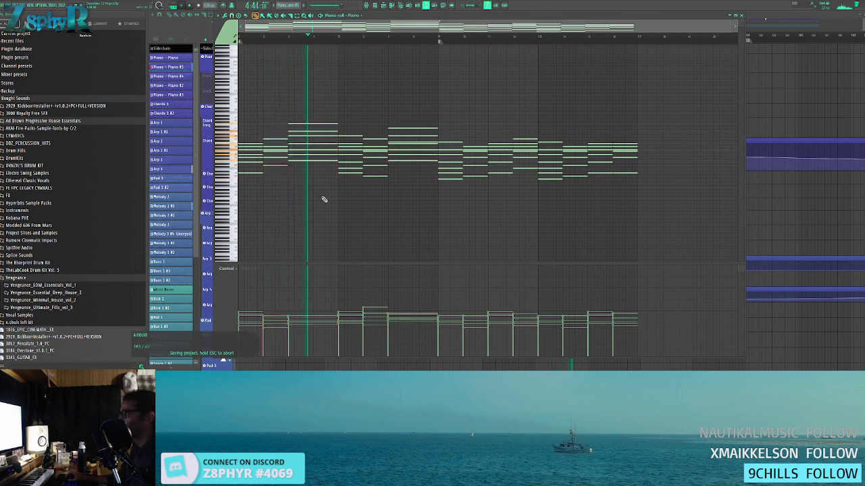
- Audition low piano keys against the opening Piano #5 chords to judge which bass notes fit
scroll(496, 212, up, 5)
scroll(507, 187, up, 4)
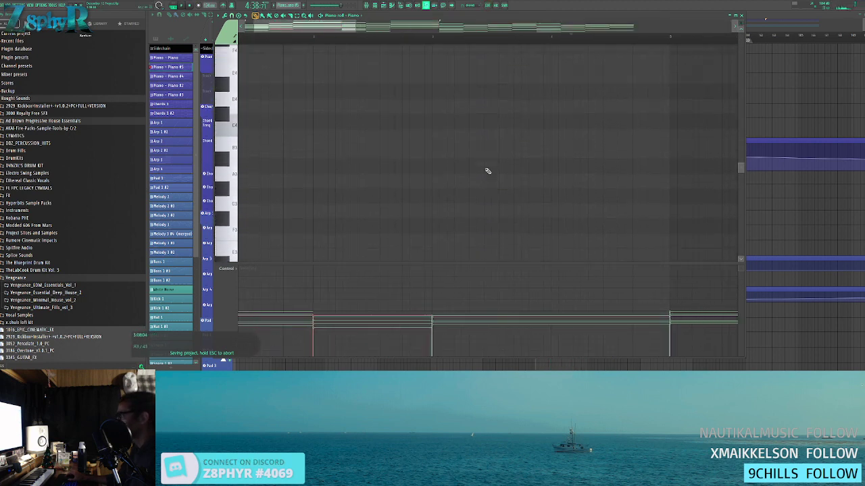
scroll(487, 171, down, 6)
scroll(391, 214, down, 2)
drag(319, 189, 336, 147)
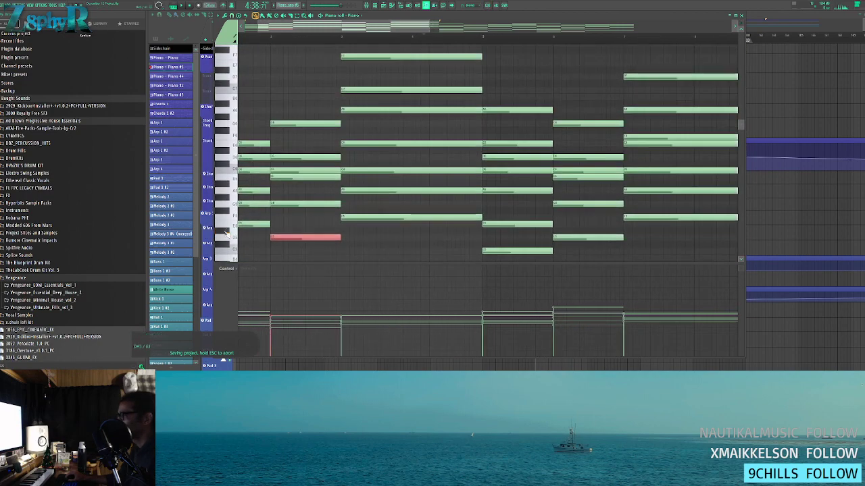
drag(466, 231, 513, 219)
key(space)
drag(396, 225, 385, 168)
key(space)
click(233, 201)
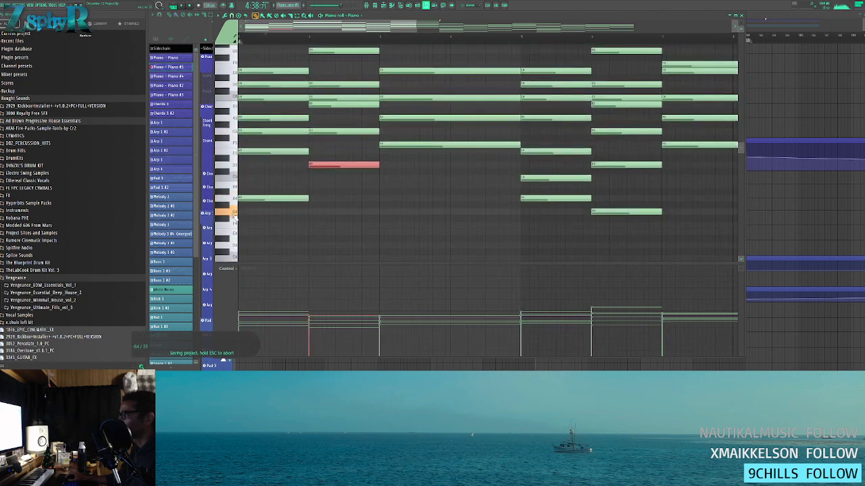
scroll(420, 209, up, 2)
scroll(398, 229, down, 2)
click(234, 235)
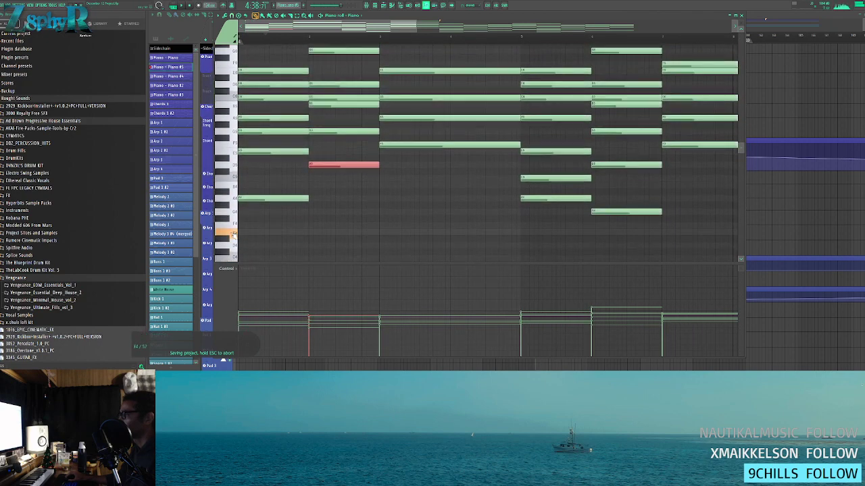
key(space)
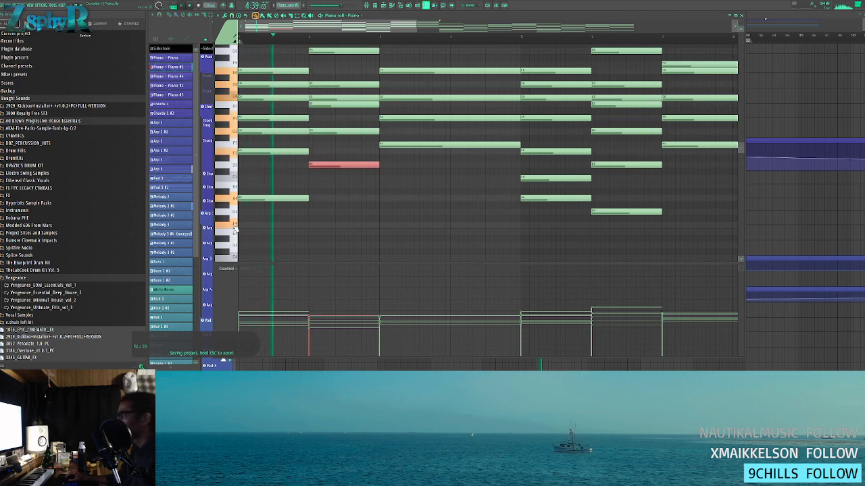
- Lower the top F7 note of the bar 3 chord to E7 and play it back
scroll(409, 209, up, 2)
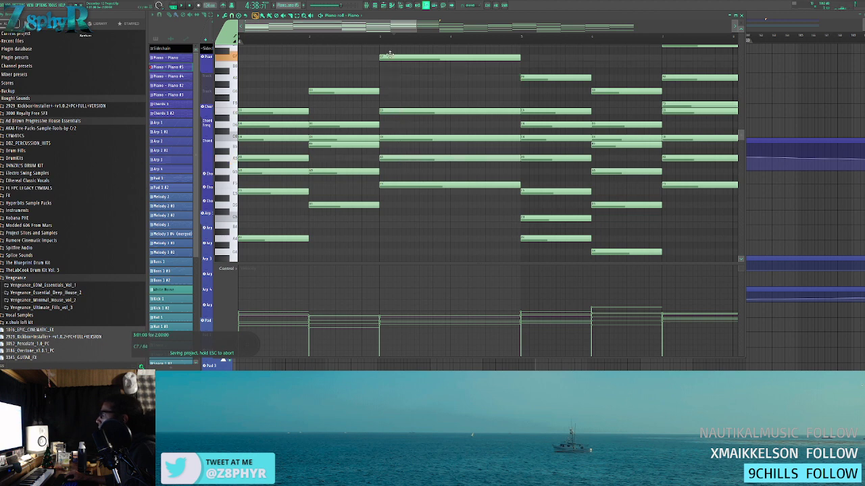
scroll(399, 67, up, 2)
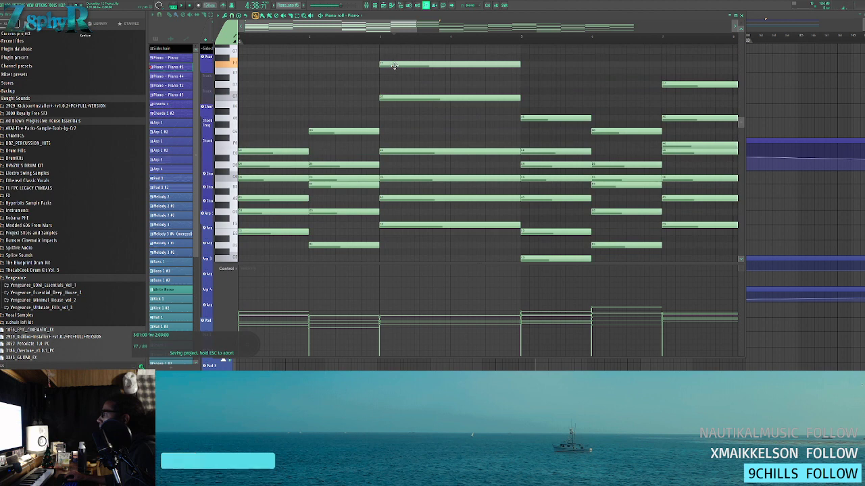
mouse_move(389, 73)
mouse_down()
mouse_move(395, 87)
mouse_move(397, 70)
mouse_move(397, 80)
mouse_up()
key(space)
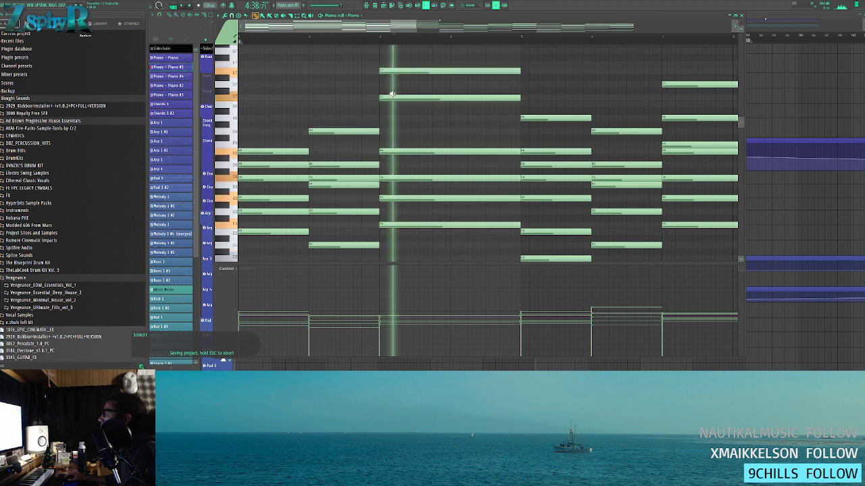
- Delete the E6 note from the bar 7 chord and return to the arrangement
drag(409, 93, 422, 91)
scroll(440, 90, down, 3)
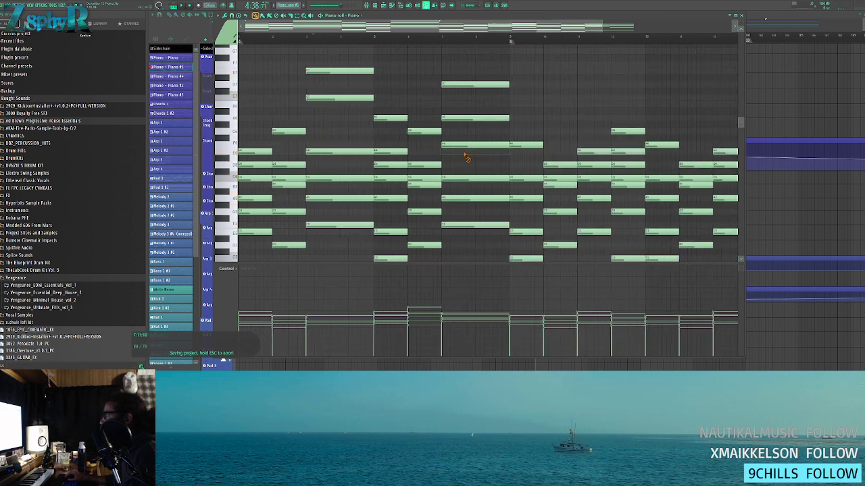
drag(415, 76, 469, 90)
scroll(481, 93, down, 1)
click(741, 16)
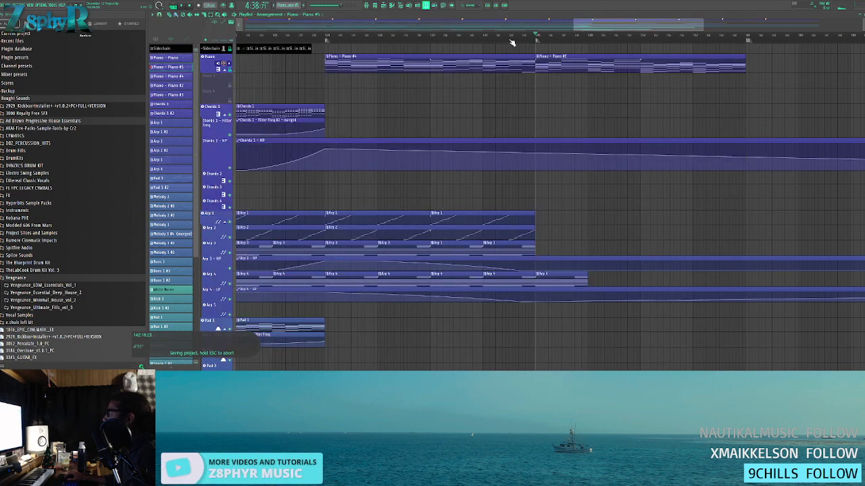
- Add Chords 1 - HP automation points that hold the level until bar 145 and lower it to minimum by bar 161
drag(527, 105, 384, 99)
right_click(395, 143)
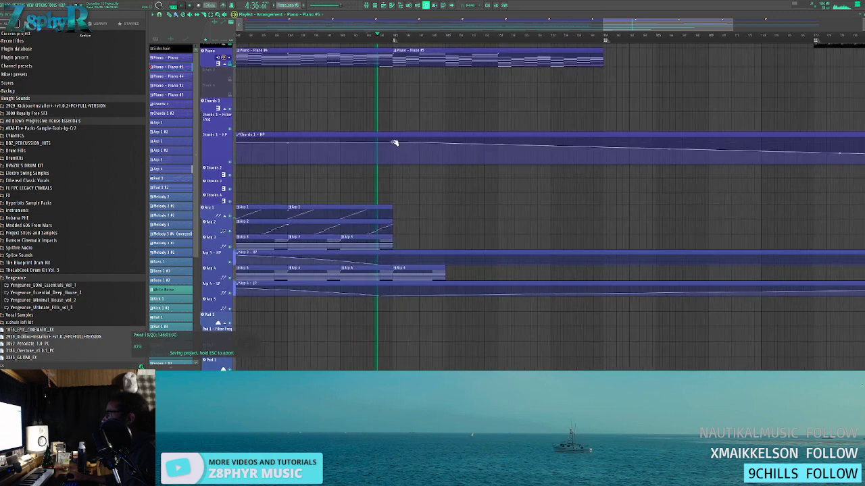
scroll(412, 137, down, 3)
right_click(527, 164)
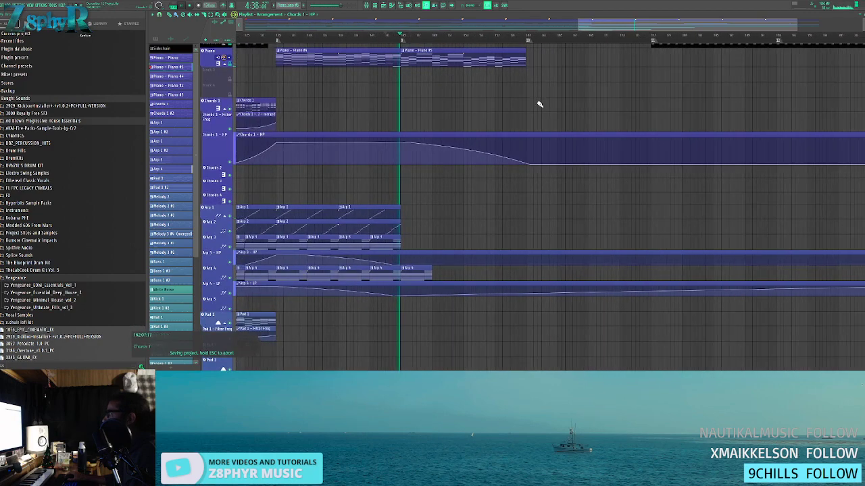
- Reopen Piano #5 and add bass notes beneath its chords: G4 in bar 2 and F4 in bars 3 and 7
scroll(495, 107, up, 1)
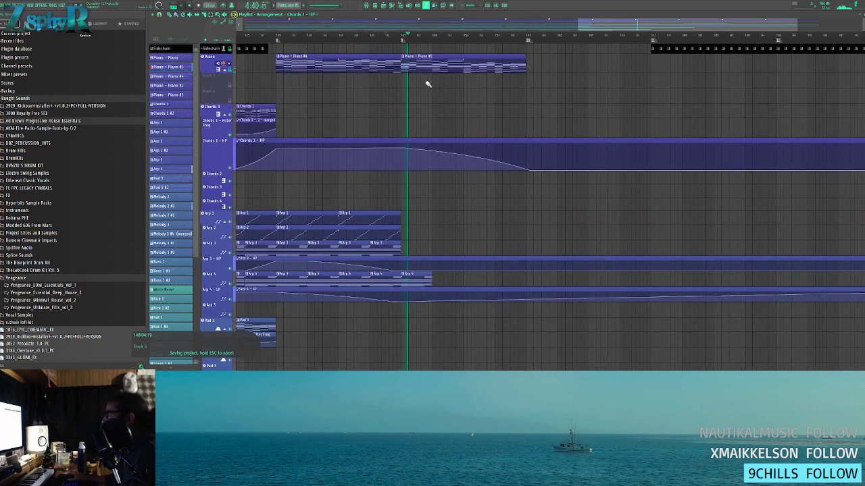
scroll(439, 91, down, 6)
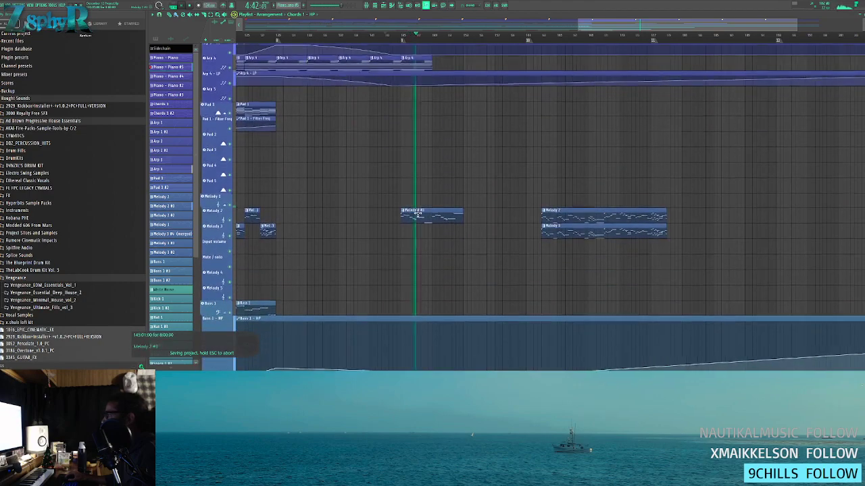
scroll(418, 147, up, 5)
scroll(415, 94, up, 2)
double_click(423, 66)
scroll(315, 121, down, 6)
click(276, 197)
drag(284, 198, 314, 211)
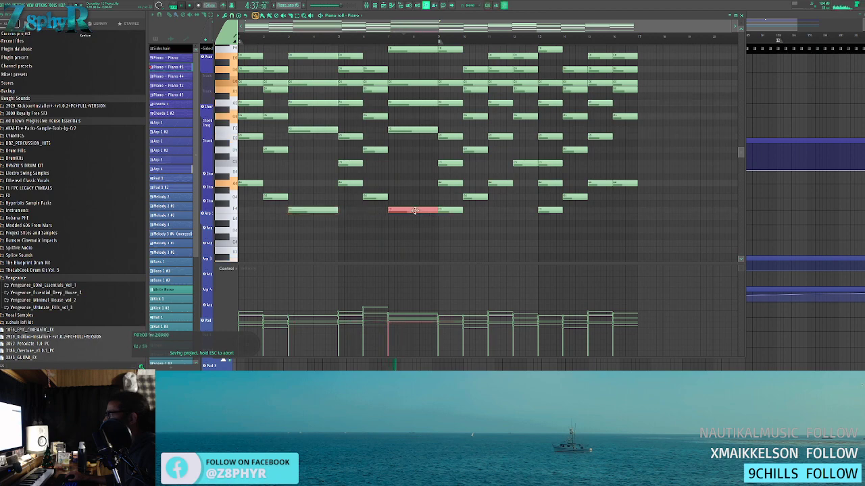
- Revoice the bar 3 chord of Piano #5, changing its inner A5 and F5 notes to G5 and E5
scroll(399, 185, up, 6)
scroll(310, 157, down, 4)
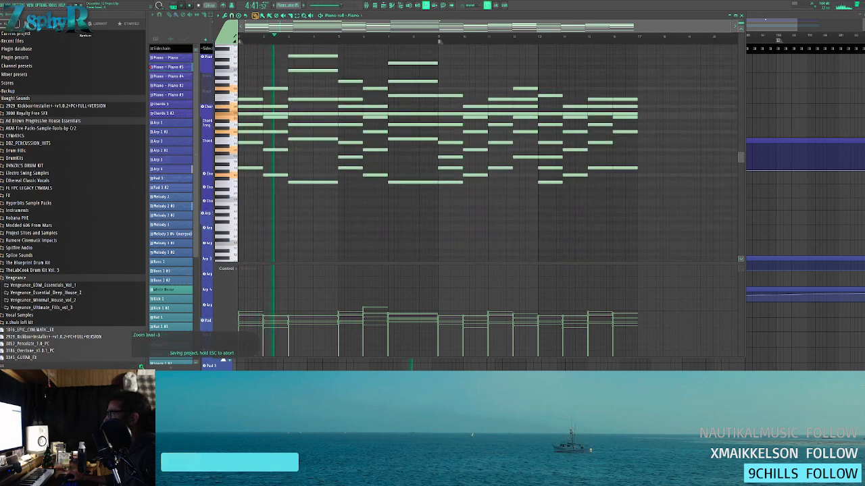
scroll(300, 135, up, 3)
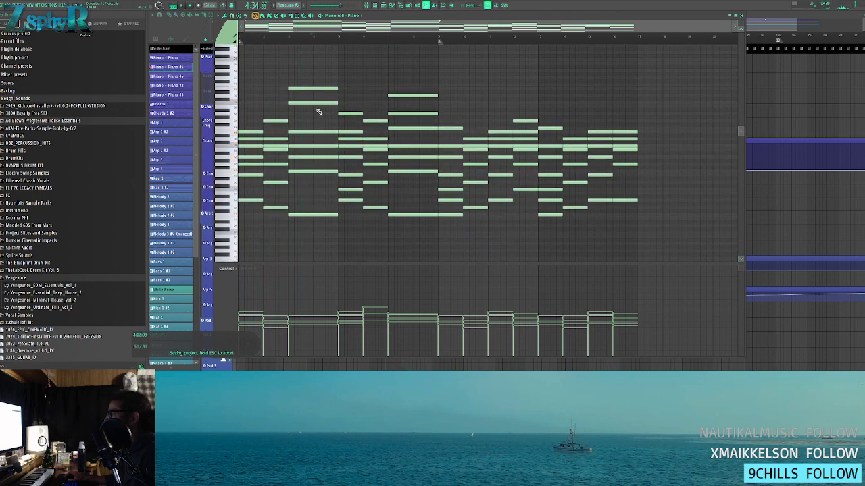
scroll(319, 111, up, 3)
click(363, 116)
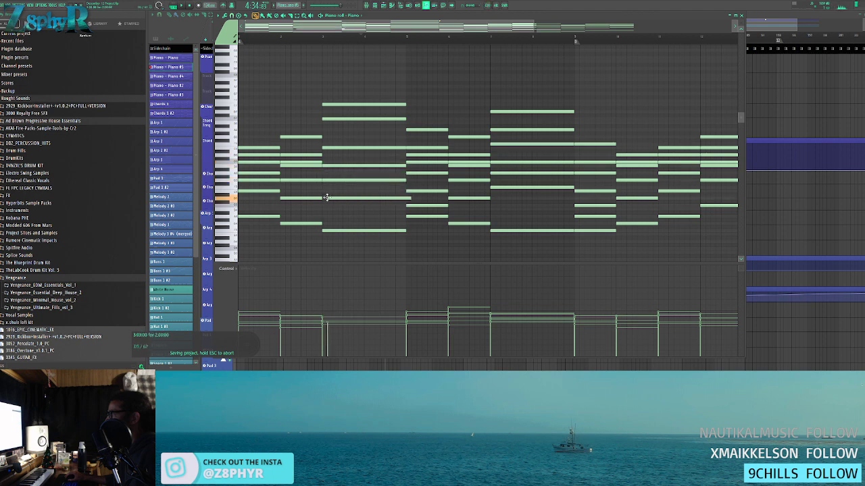
drag(324, 198, 336, 185)
alt+right_click(332, 188)
scroll(348, 185, up, 3)
drag(248, 163, 392, 182)
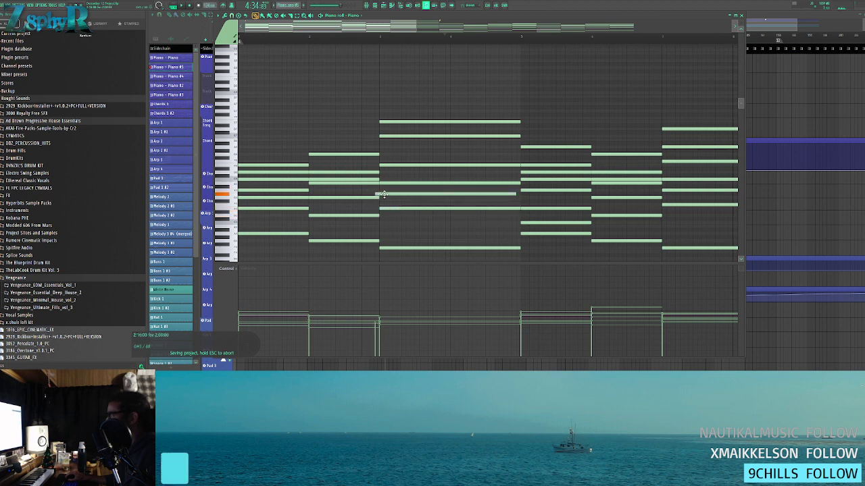
drag(383, 194, 386, 198)
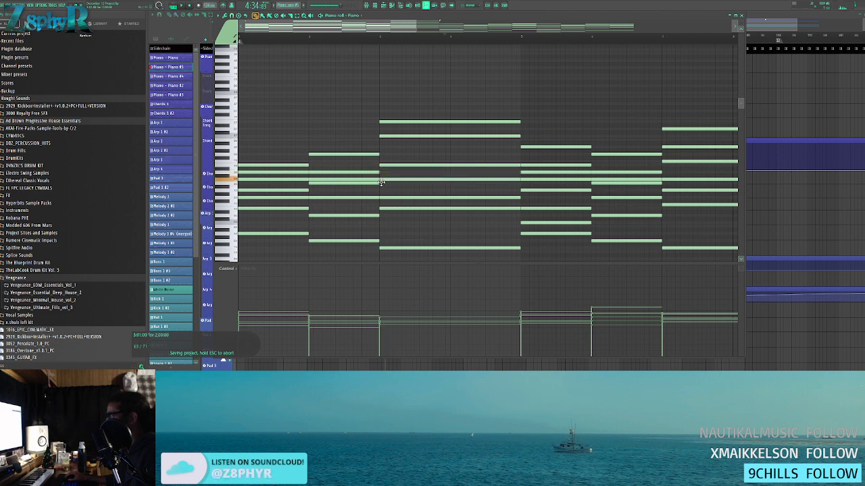
- Delete the high E7 and C7 notes from the bar 3 chord and the top D7 from bar 7
right_click(391, 137)
right_click(386, 123)
drag(346, 138, 469, 137)
drag(574, 129, 437, 147)
drag(424, 146, 545, 129)
right_click(546, 129)
- Move the bar 7 chord's F5 note down to E5 and return to the arrangement for playback
drag(564, 173, 458, 165)
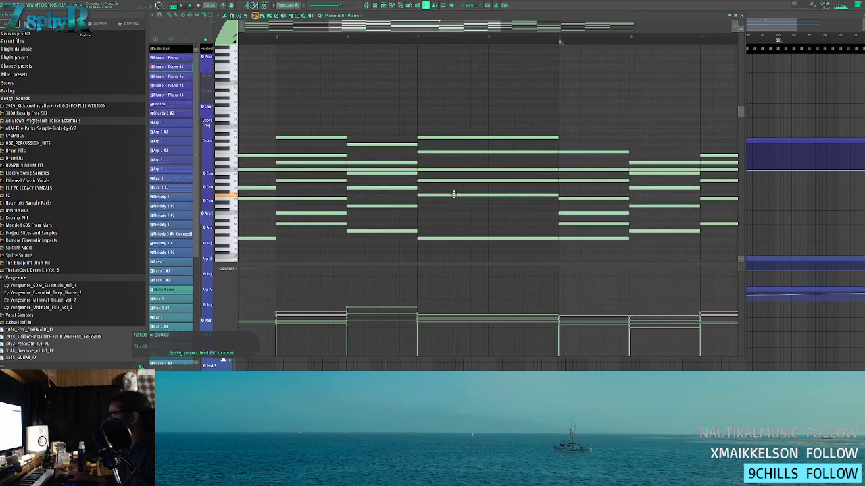
drag(453, 199, 533, 184)
scroll(520, 190, down, 5)
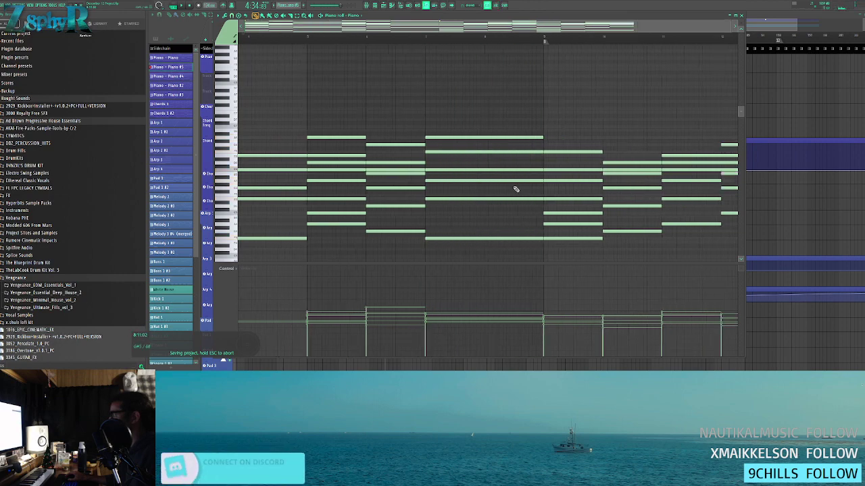
click(741, 16)
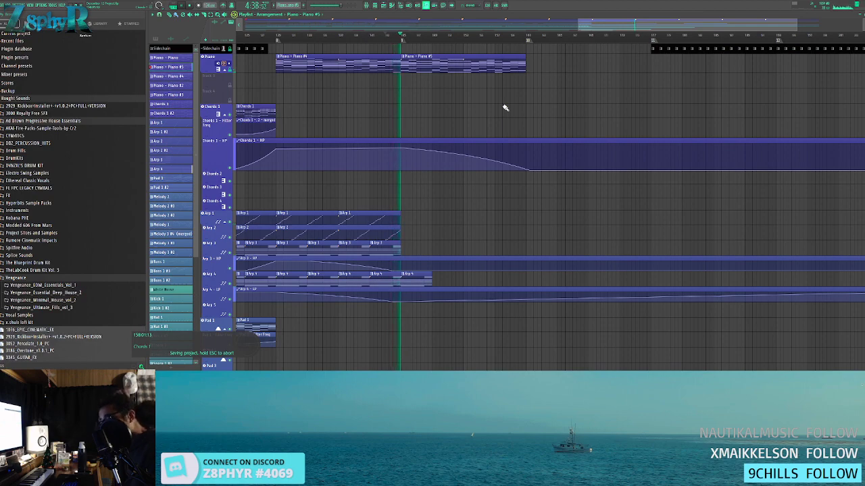
scroll(481, 124, down, 10)
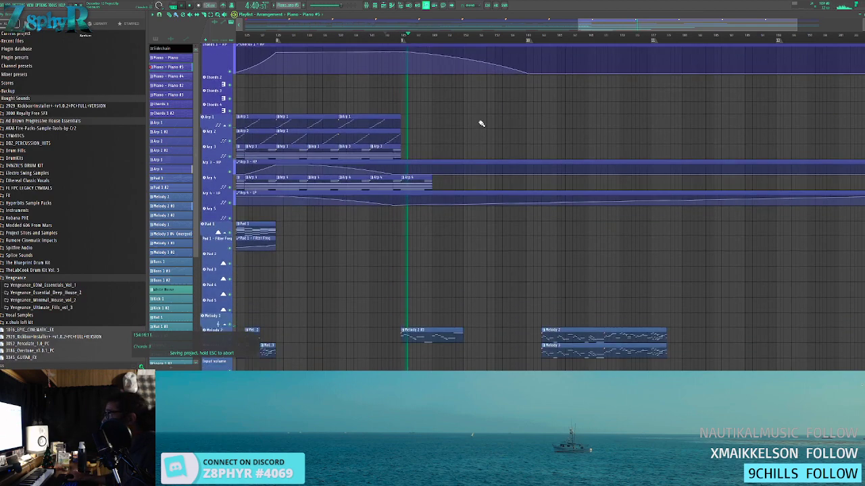
- Move the Melody 2 #3 clip from bar 145 to bar 153
drag(433, 288, 496, 286)
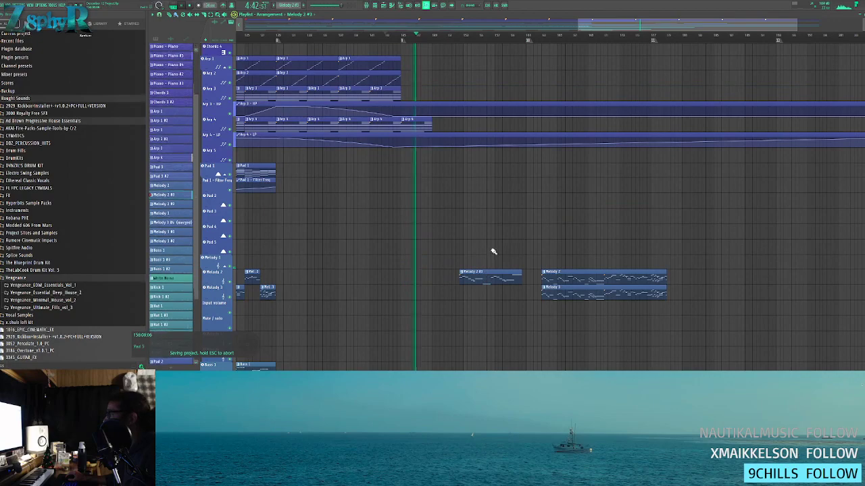
scroll(473, 206, down, 5)
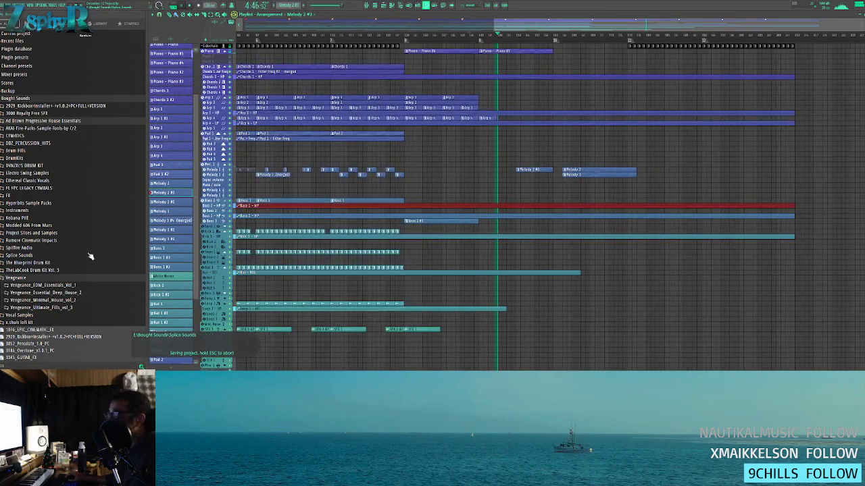
scroll(39, 260, down, 6)
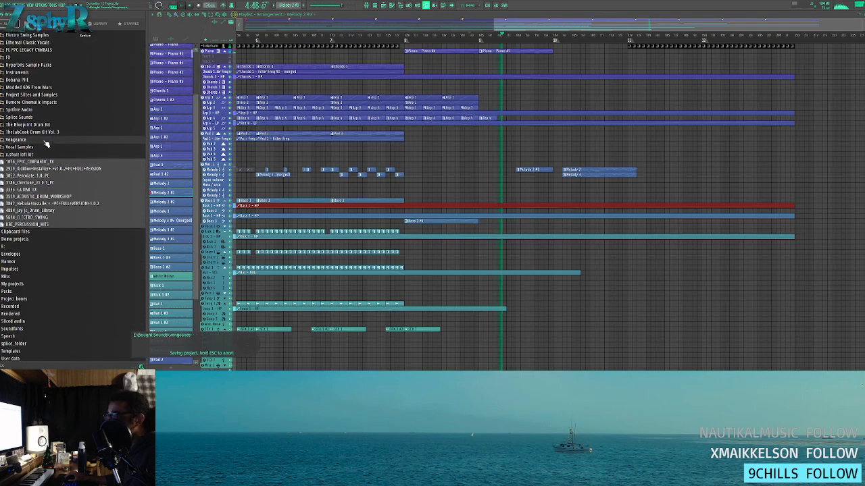
click(49, 147)
click(48, 145)
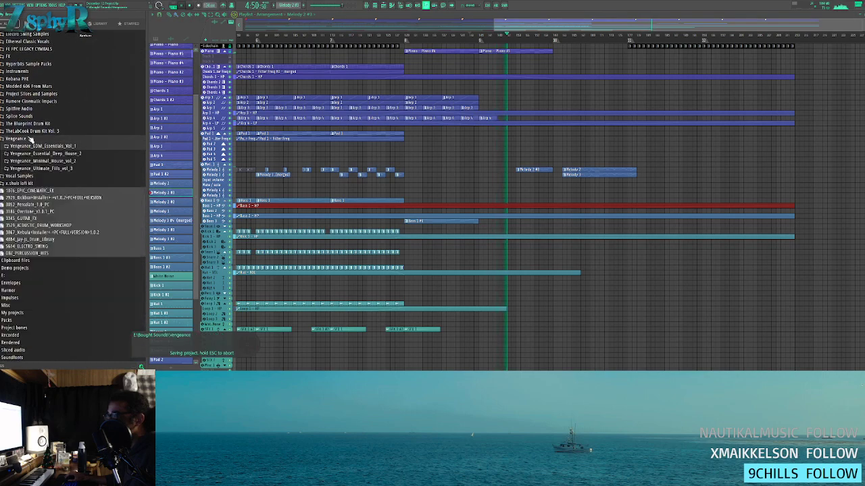
click(29, 139)
scroll(85, 137, up, 6)
scroll(517, 100, up, 5)
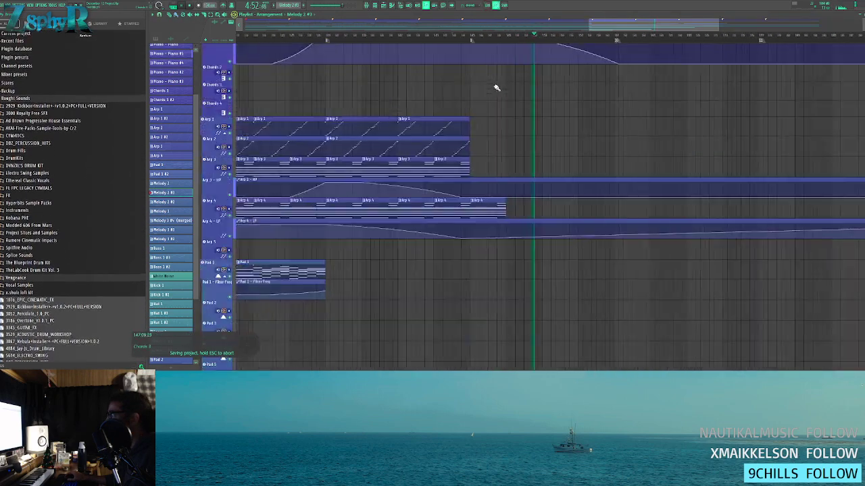
- Review the closing chords of Piano #5 in the piano roll and return to the arrangement
double_click(507, 74)
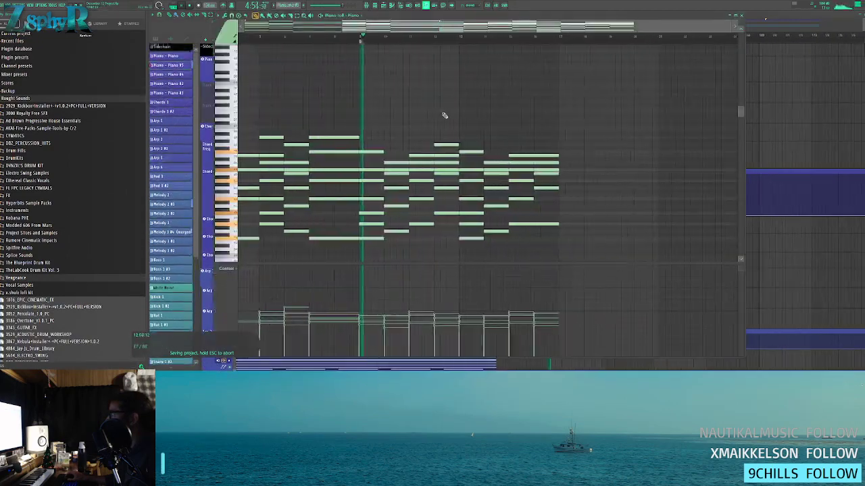
drag(613, 112, 456, 247)
drag(636, 251, 459, 139)
ctrl+click(379, 104)
key(F5)
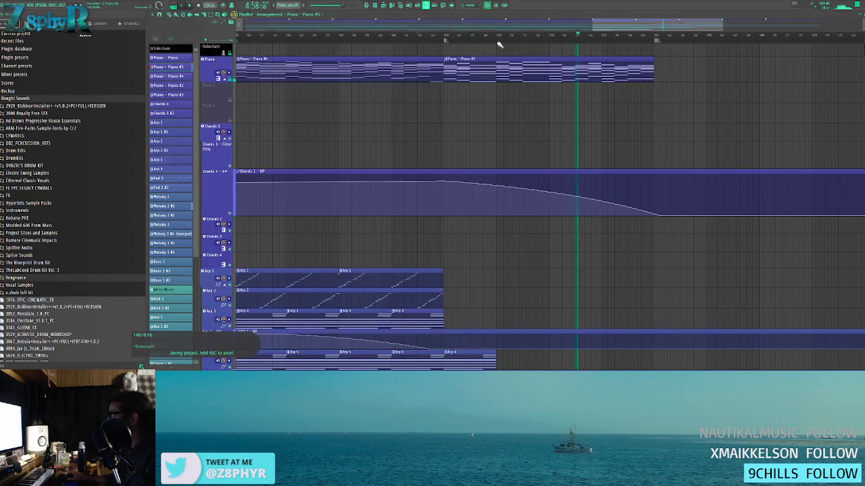
- Place a copy of the SFX 1 #2 and SFX 1 sweep pair on the SFX 1 track near bar 145
scroll(456, 148, down, 10)
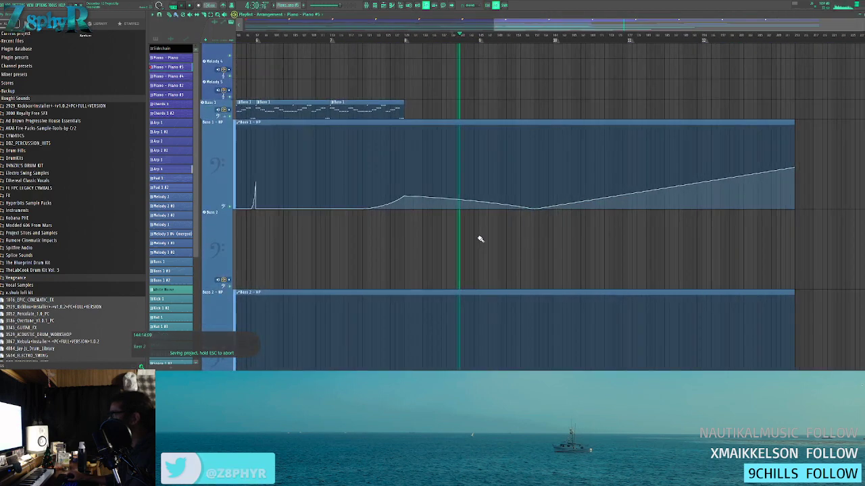
scroll(478, 227, down, 5)
scroll(488, 280, up, 3)
scroll(446, 311, down, 1)
drag(463, 343, 482, 344)
scroll(481, 343, up, 2)
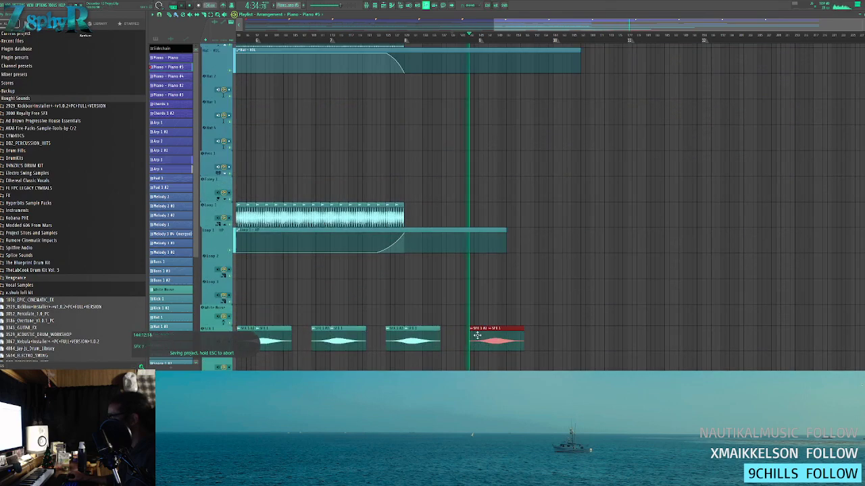
scroll(477, 334, up, 4)
scroll(493, 291, down, 2)
- Align the copied sweep clips so they meet at bar 145 and lower their gain, setting SFX 1 to about -7.3 dB
drag(465, 292, 455, 292)
scroll(466, 255, up, 3)
drag(464, 256, 471, 287)
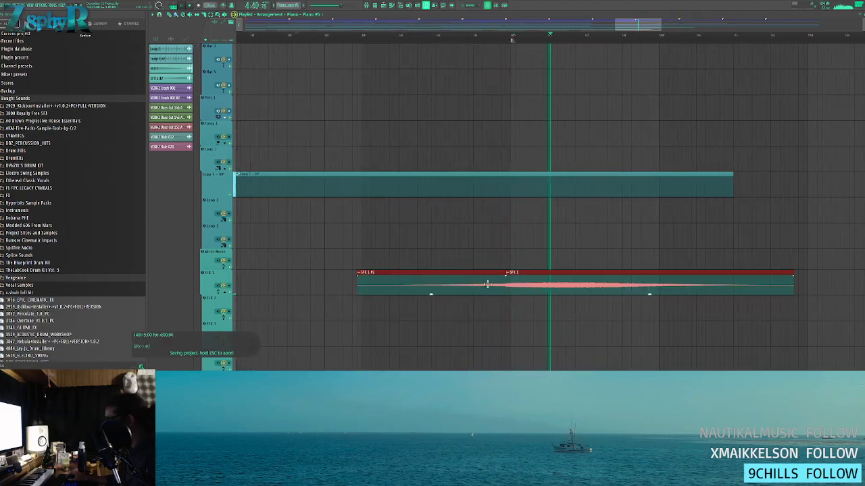
key(ctrl+d)
drag(492, 283, 512, 289)
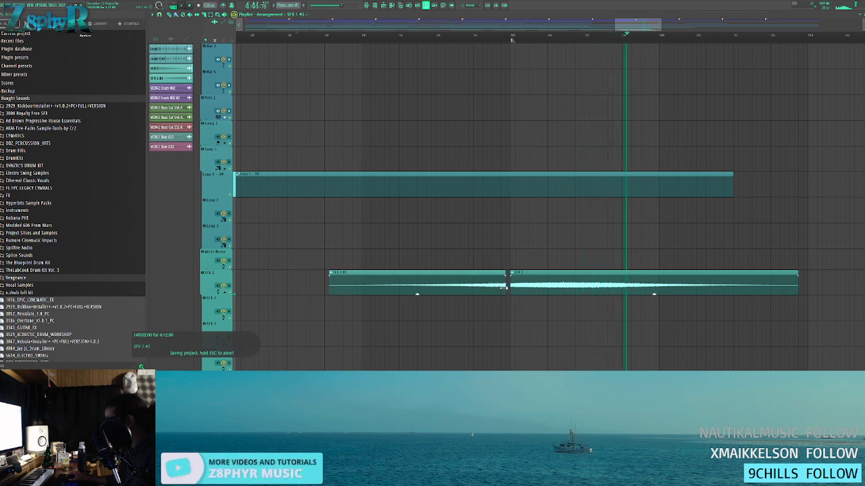
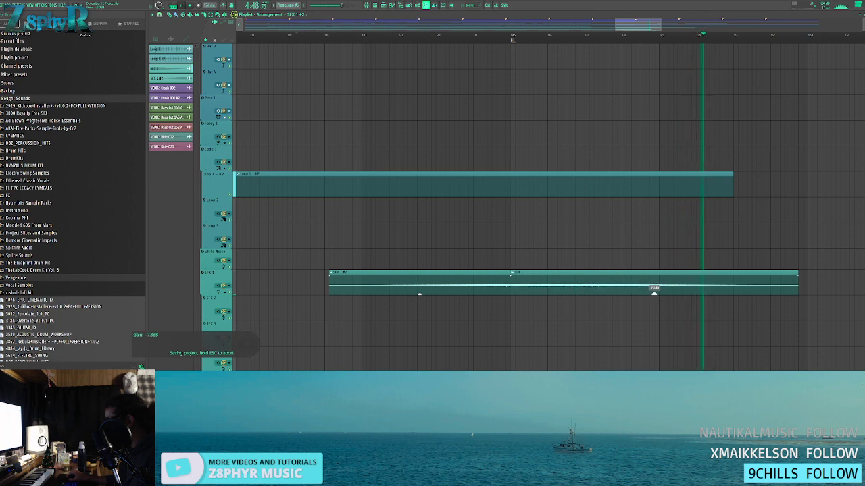
scroll(482, 106, down, 5)
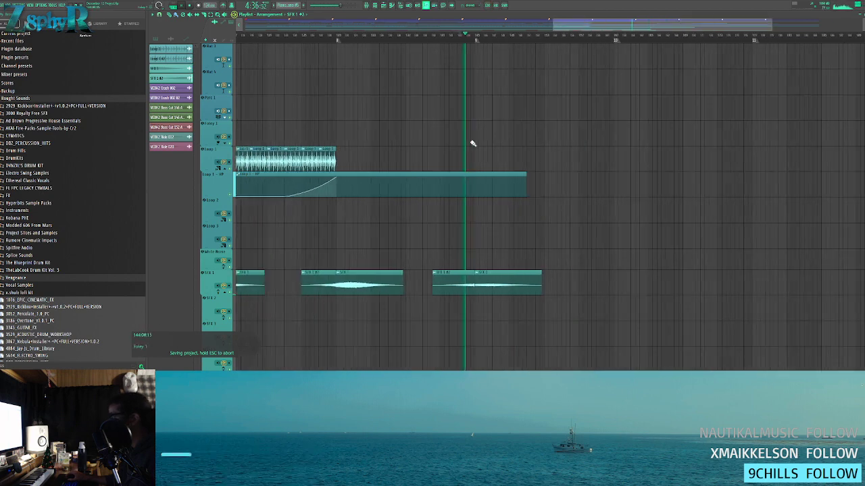
- Search the purchased sound folders for ambience, looking through Instruments > World, Ethereal Classic Vocals and Electro Swing Samples
scroll(424, 147, down, 4)
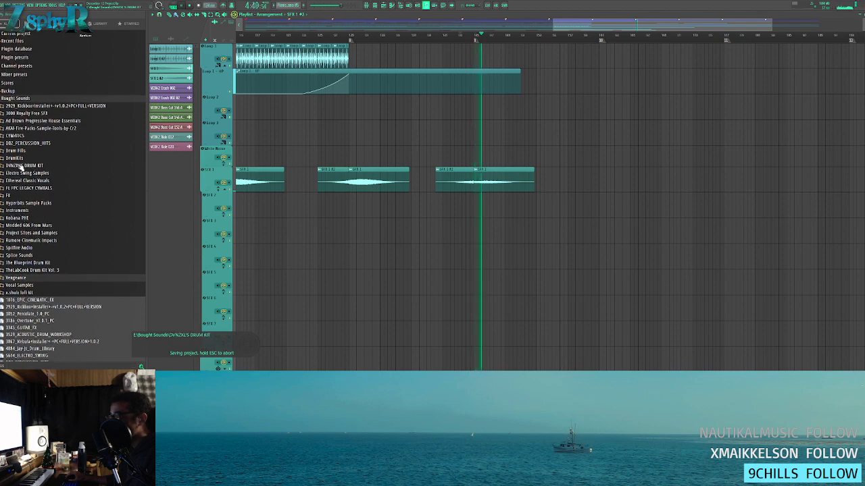
click(27, 211)
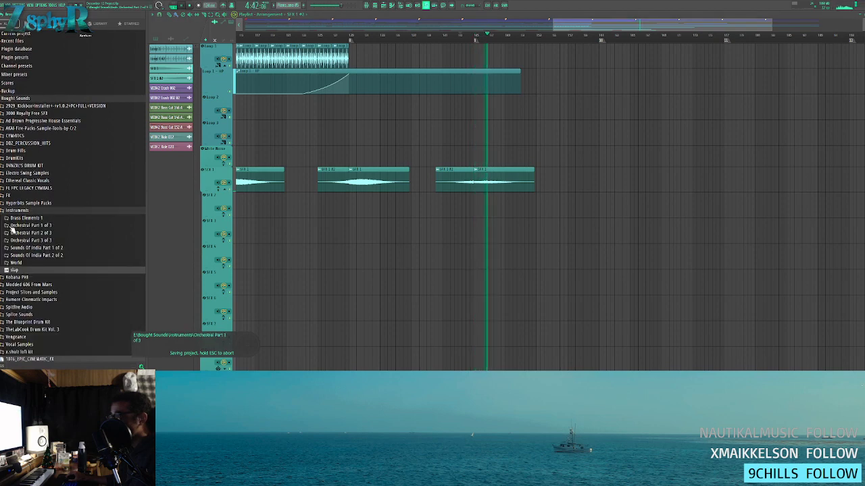
click(48, 263)
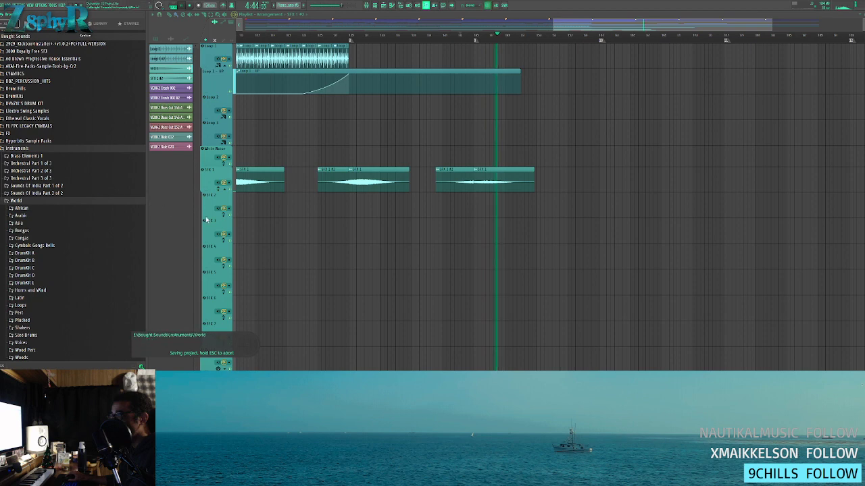
click(41, 119)
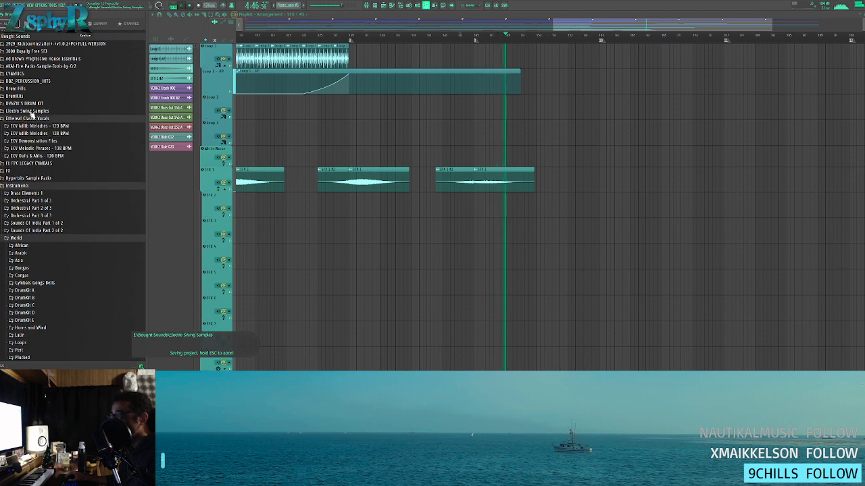
click(31, 111)
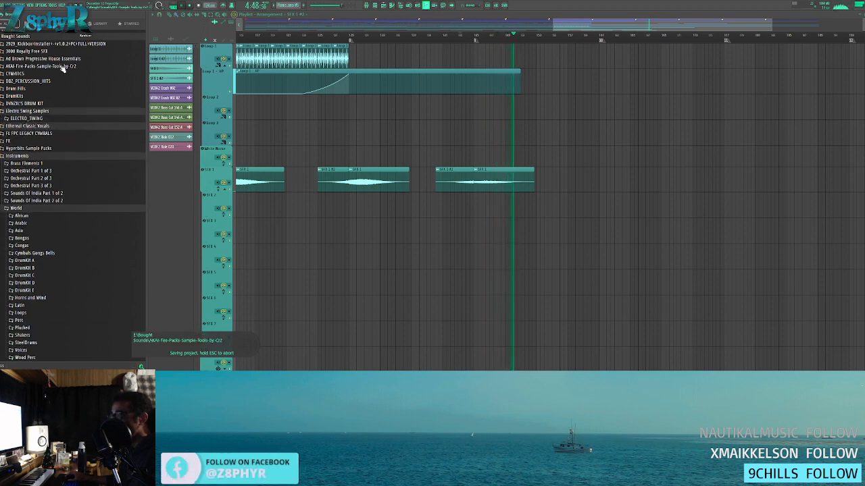
- Browse CYMATICS > Life Ambient Recordings Pt 1 > Rivers and Streams and audition its stream samples
click(30, 75)
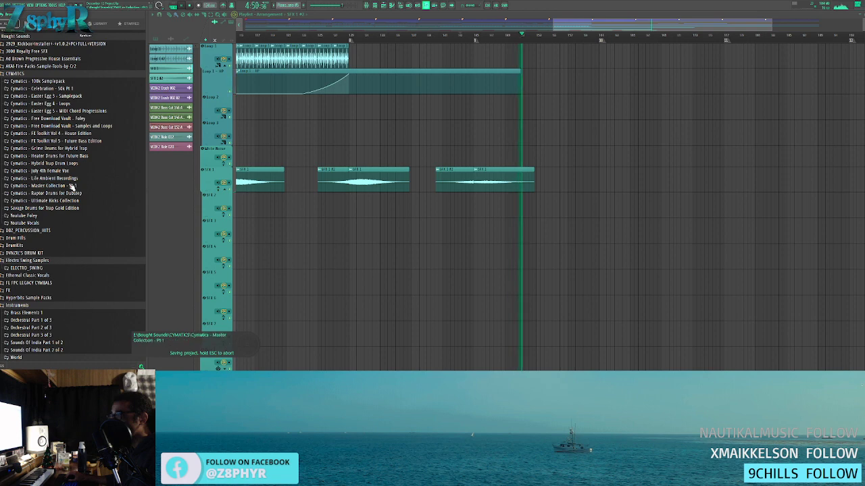
click(47, 179)
click(54, 186)
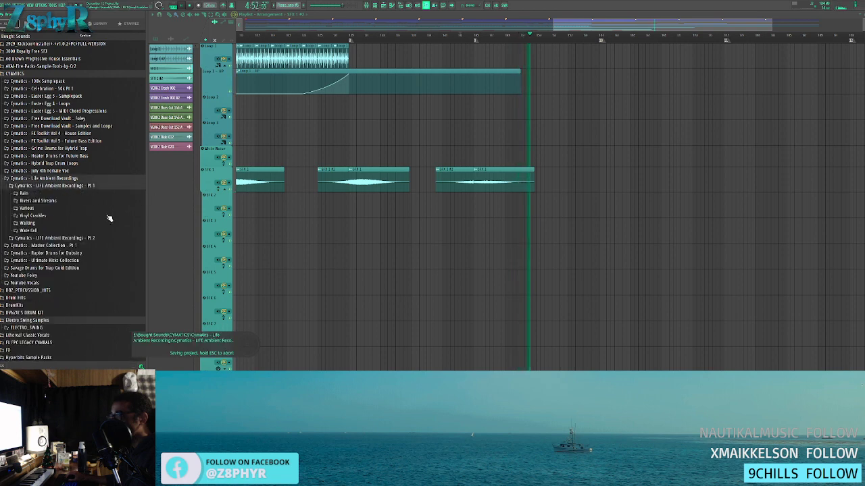
click(38, 200)
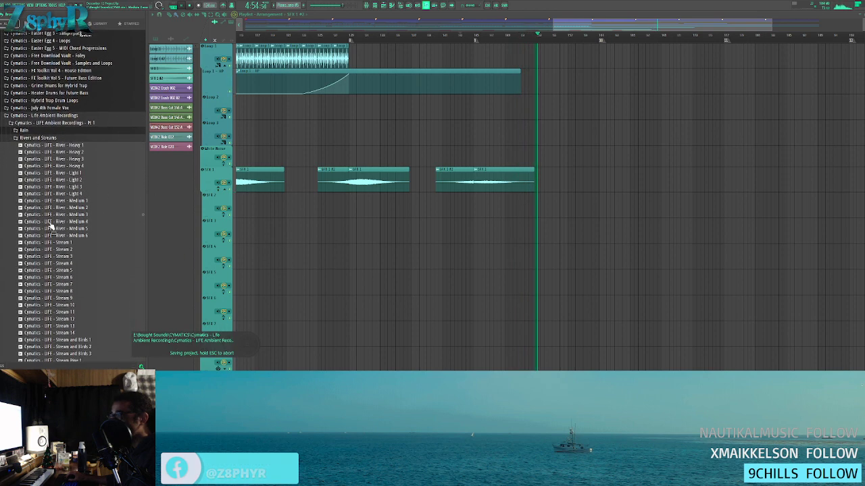
drag(80, 333, 58, 262)
scroll(80, 249, down, 4)
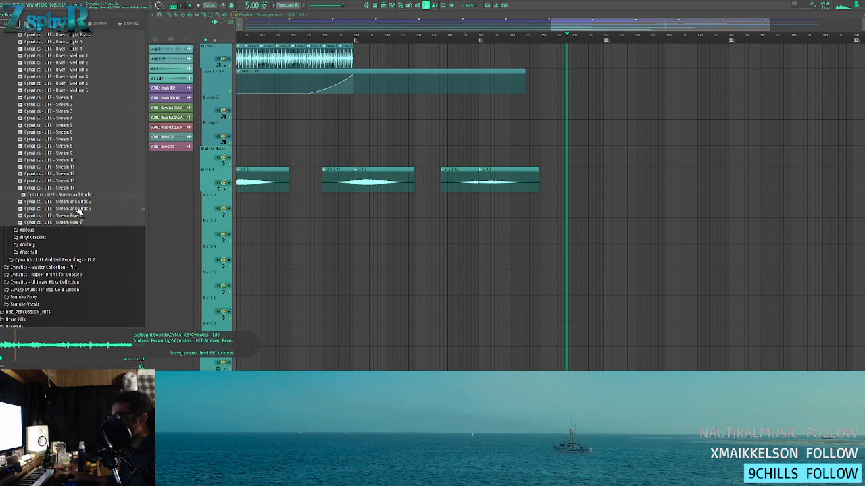
- Add the Cymatics - LIFE - Stream and Birds 2 sample to the Misc 1 track around bar 145
drag(77, 199, 405, 212)
drag(466, 205, 506, 306)
scroll(466, 304, down, 6)
drag(487, 131, 525, 182)
scroll(544, 101, down, 4)
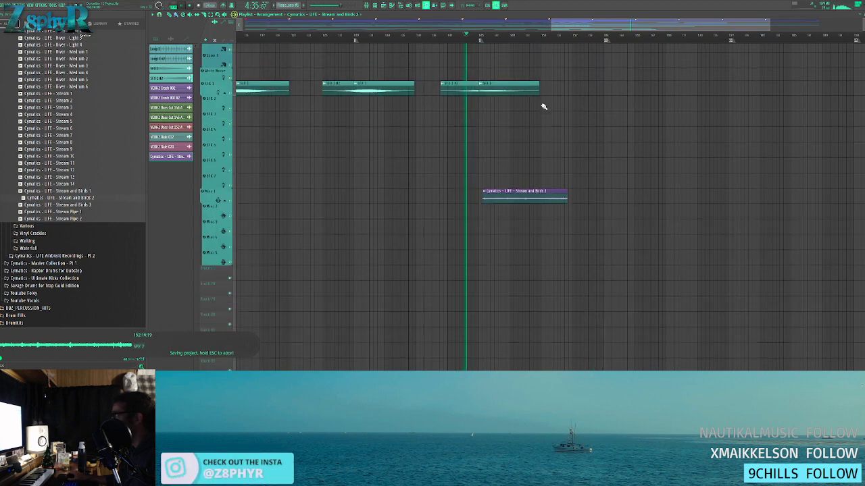
- Start the Stream and Birds 2 clip at bar 145, fade it in and out, and pan its channel 19% left
scroll(527, 142, up, 2)
scroll(496, 159, up, 3)
double_click(450, 188)
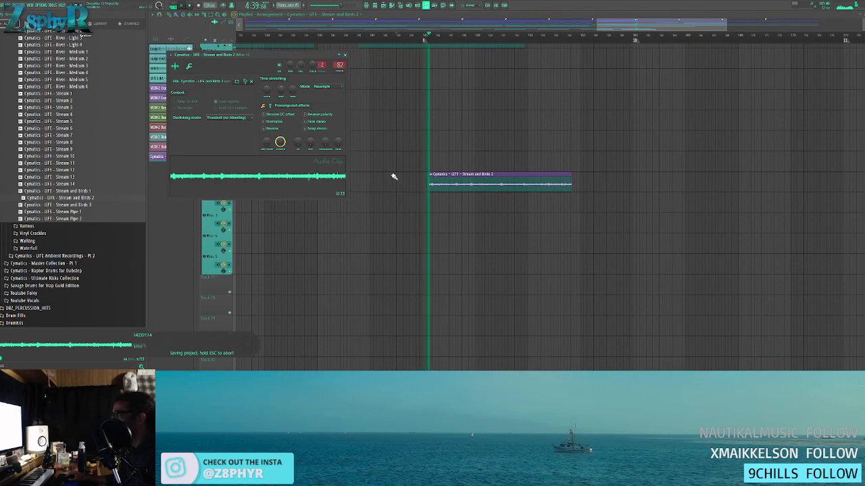
key(Escape)
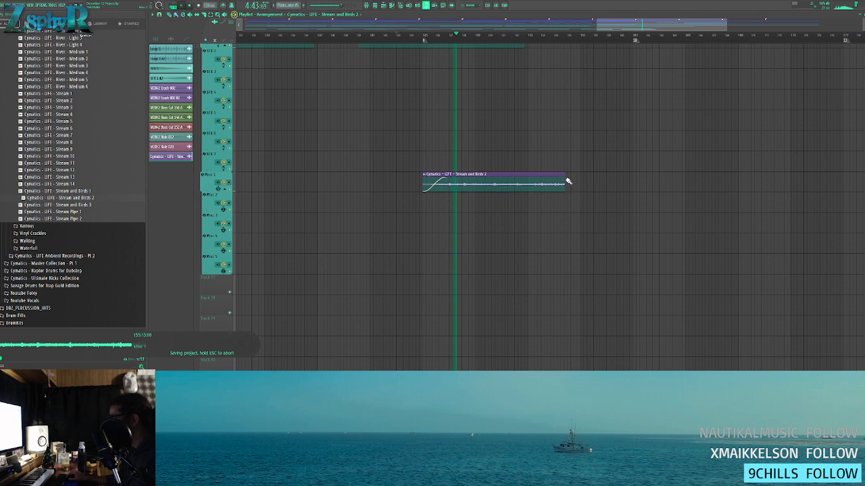
double_click(496, 174)
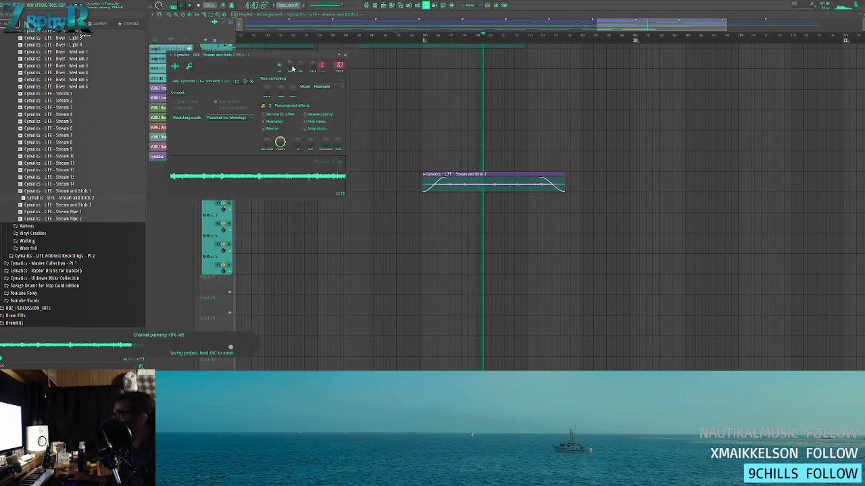
key(Escape)
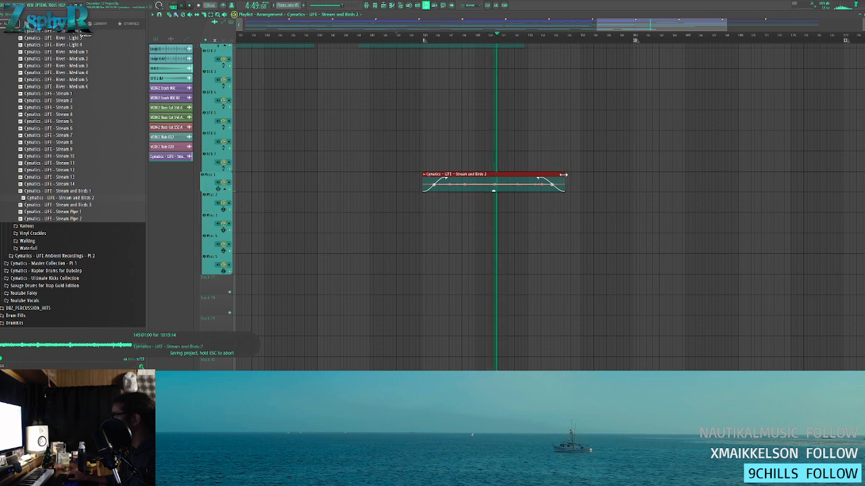
- Replace the clip's sample on Misc 1 with Cymatics - LIFE - Stream and Birds 3 and play from bar 145
drag(89, 204, 466, 184)
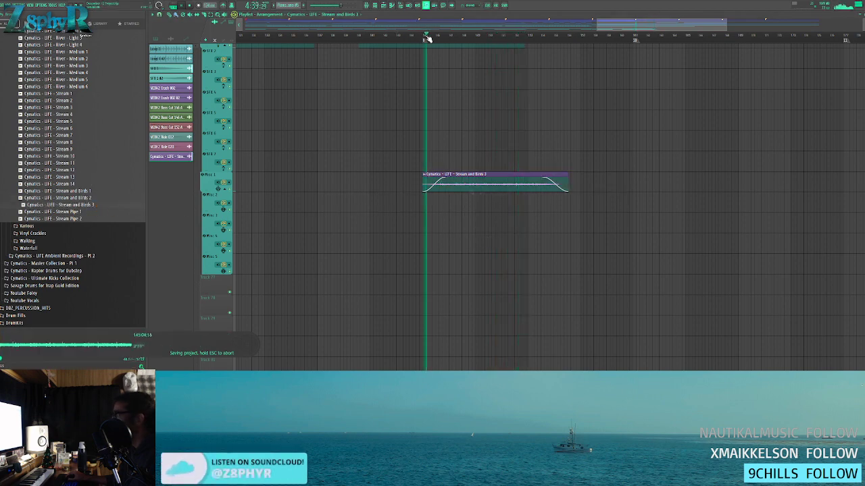
scroll(504, 135, up, 6)
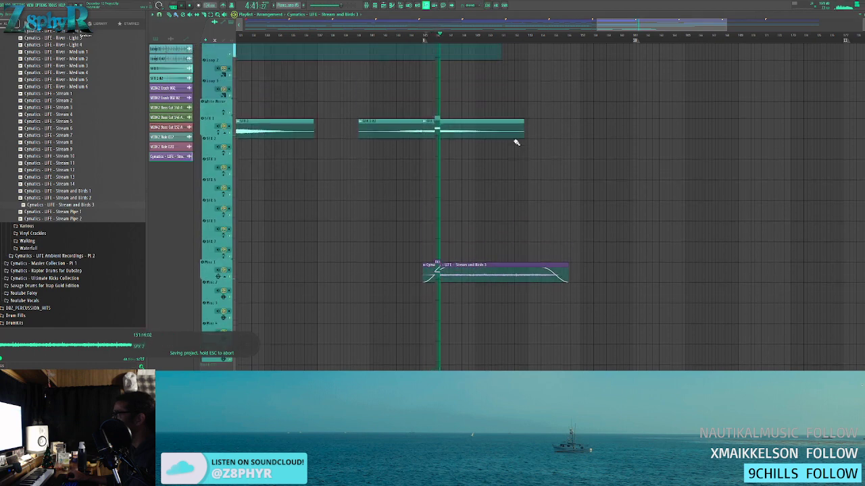
scroll(462, 191, up, 3)
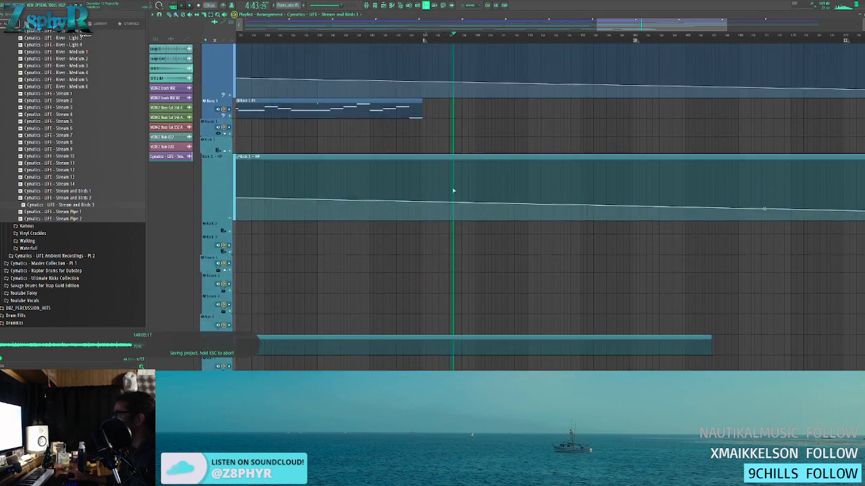
- Duplicate the Stream and Birds 3 clip on Misc 1 from about bar 153, overlapping the end of the first clip
scroll(451, 189, down, 8)
scroll(400, 189, down, 5)
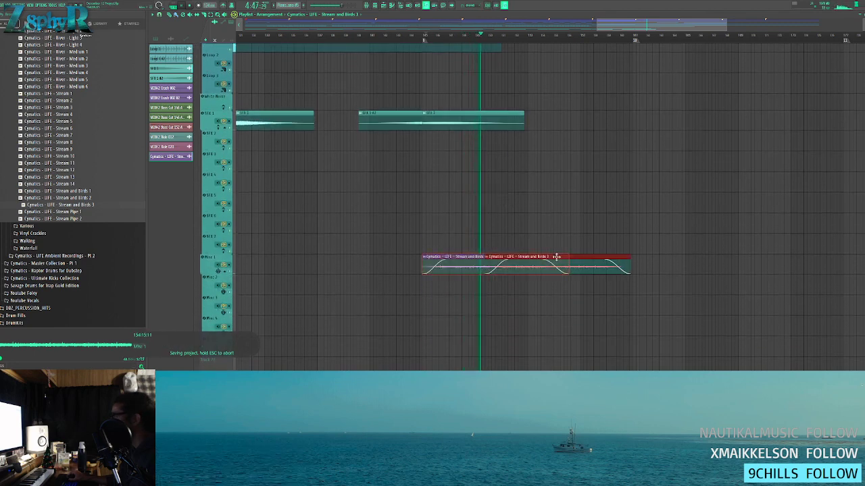
scroll(581, 233, up, 6)
scroll(568, 201, up, 20)
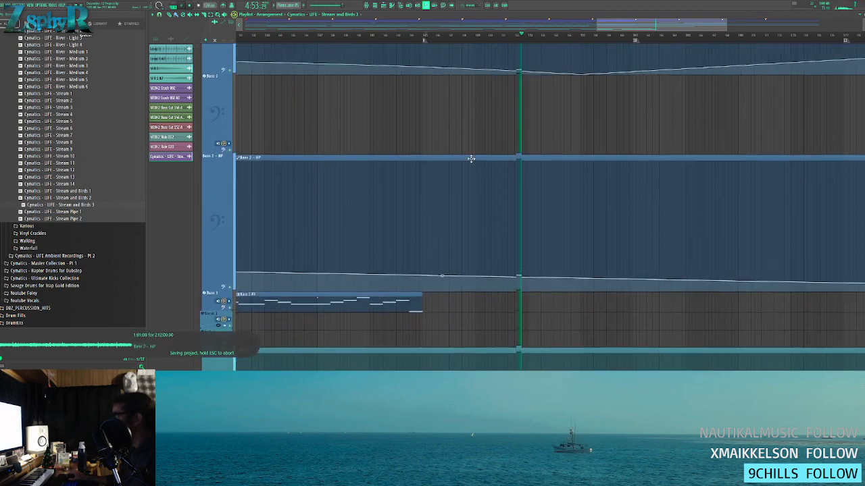
scroll(471, 161, down, 5)
scroll(521, 153, up, 4)
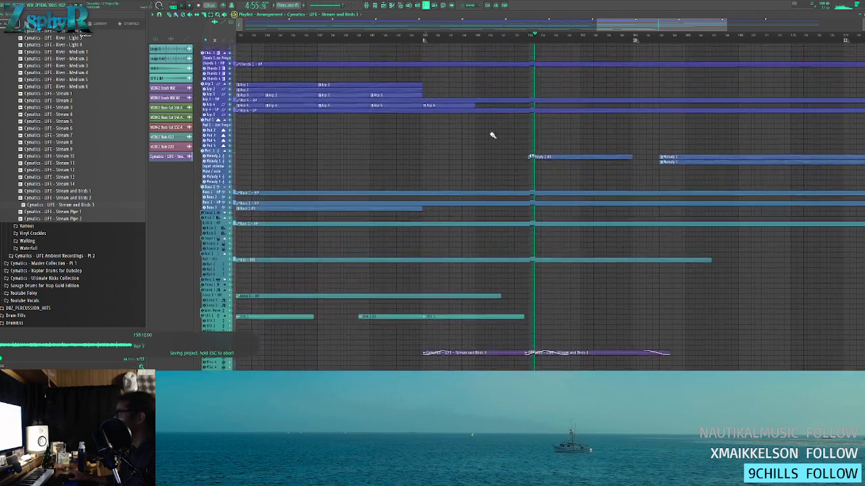
- Copy the Melody 2 #3 clip from bar 153 to bar 145 on the Melody 2 track and make the copy a unique pattern
scroll(500, 161, up, 3)
click(600, 173)
drag(606, 167, 451, 170)
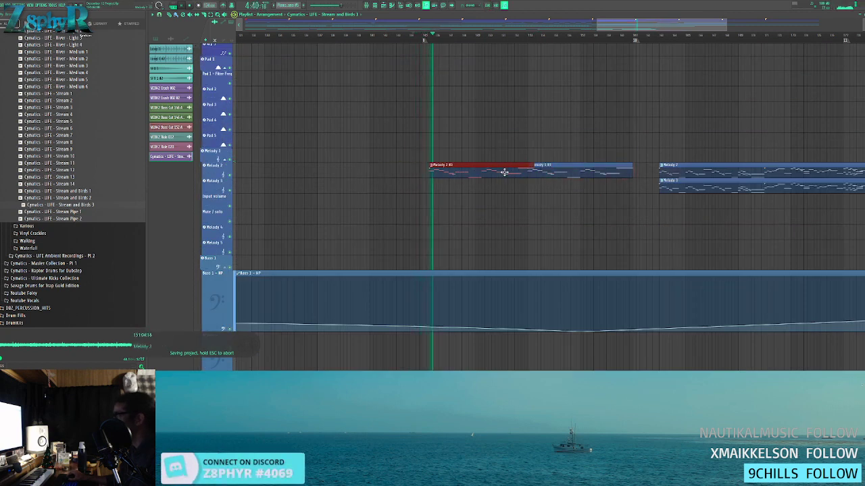
click(423, 166)
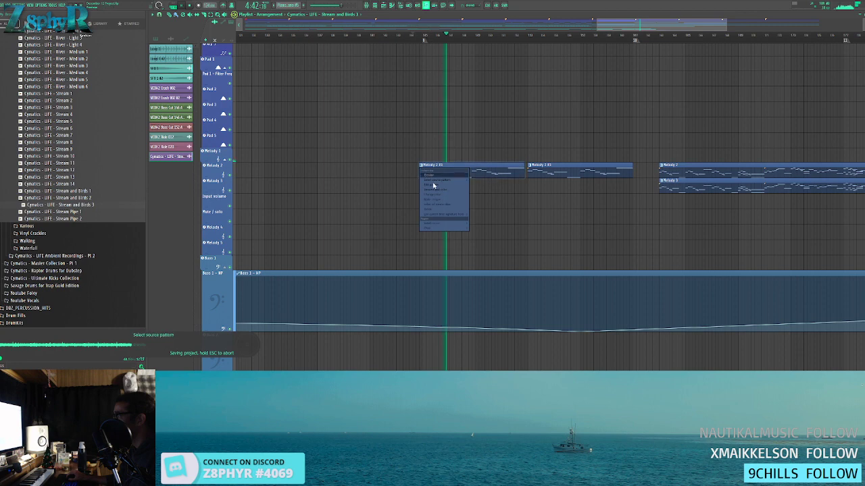
click(451, 204)
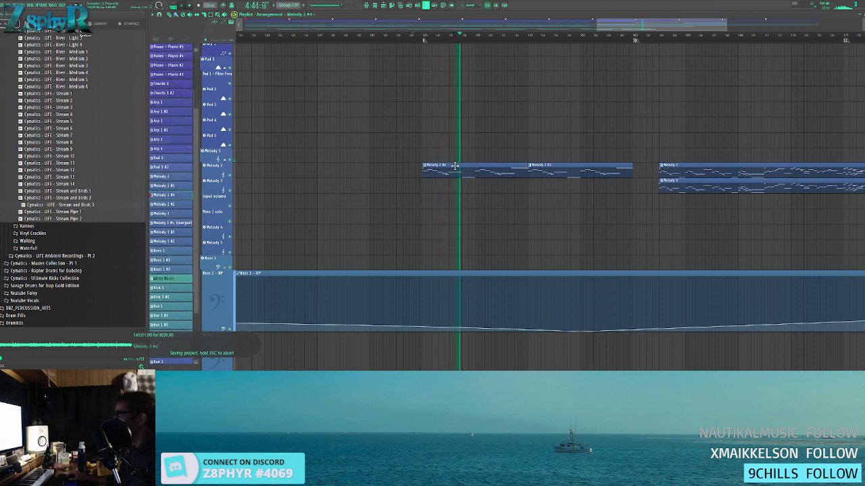
- Randomize the note velocities of the unique Melody 2 #4 pattern at bar 145 and return to the playlist
double_click(457, 173)
drag(286, 120, 489, 211)
drag(481, 214, 261, 129)
drag(505, 206, 113, 86)
key(alt+r)
click(465, 239)
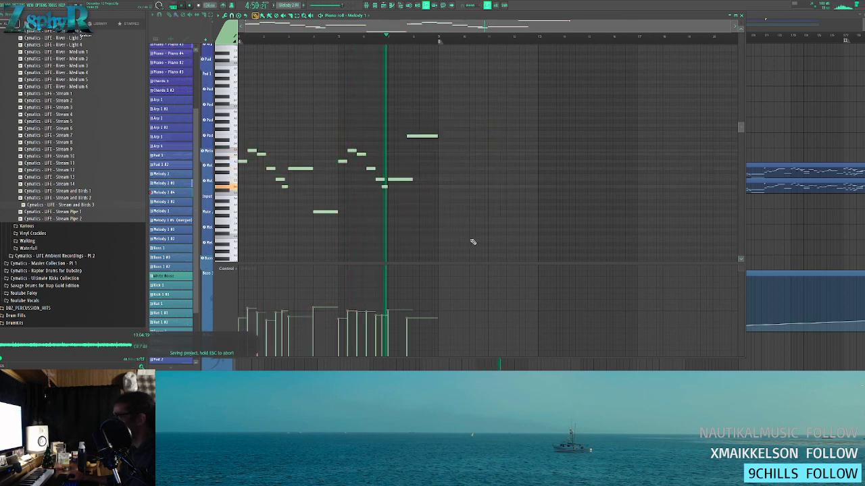
key(ctrl+s)
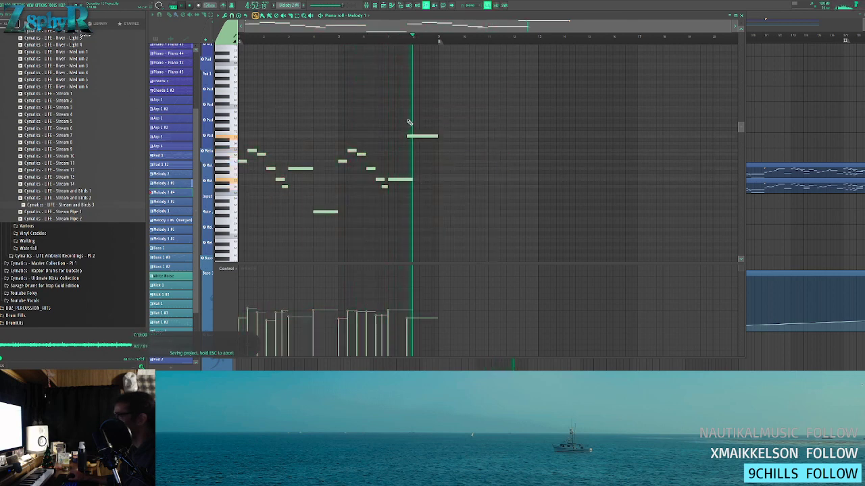
key(F5)
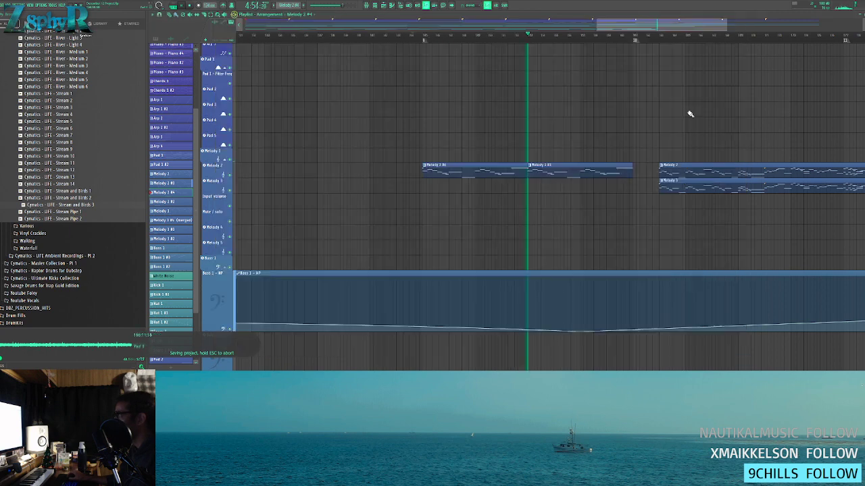
- Copy a melody phrase from the Melody 2 pattern that starts around bar 163
drag(431, 98, 553, 167)
ctrl+click(594, 148)
double_click(717, 176)
drag(617, 162, 561, 85)
drag(319, 141, 352, 157)
drag(440, 114, 537, 176)
key(Escape)
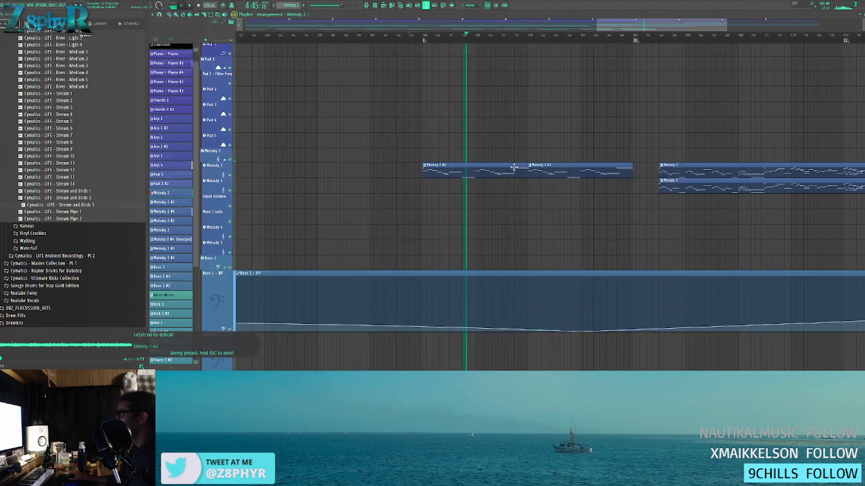
- Replace the first eight bars of notes in the Melody 2 #3 pattern with the copied phrase, starting at bar 1
click(552, 166)
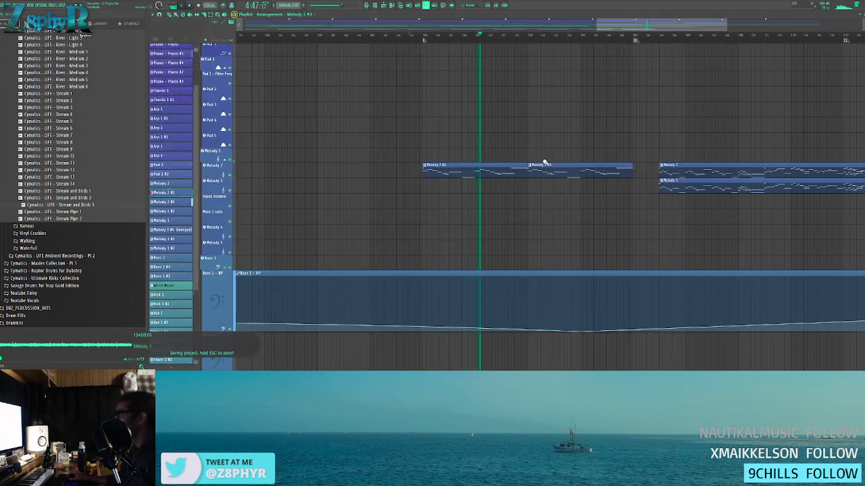
double_click(553, 173)
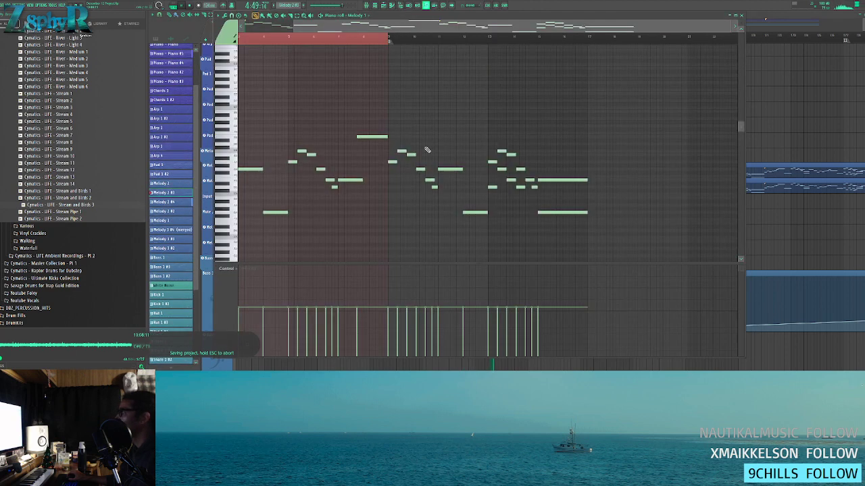
key(Escape)
double_click(555, 168)
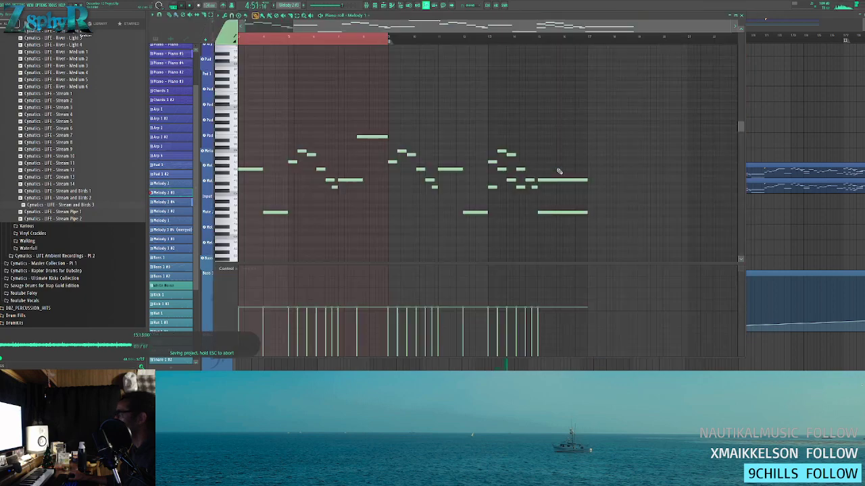
key(Escape)
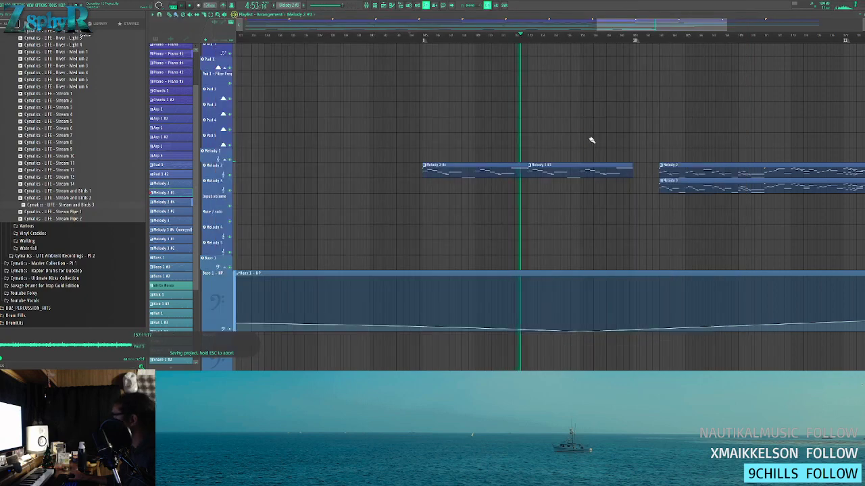
double_click(563, 176)
drag(433, 228, 236, 95)
key(Delete)
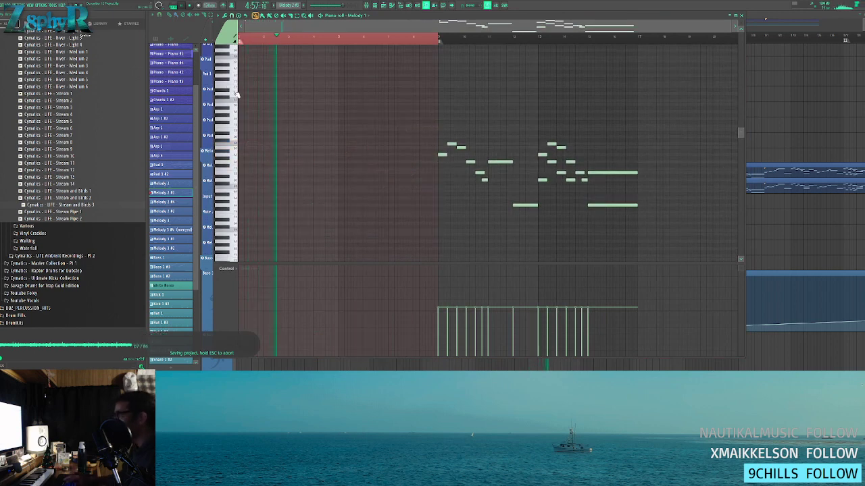
key(ctrl+z)
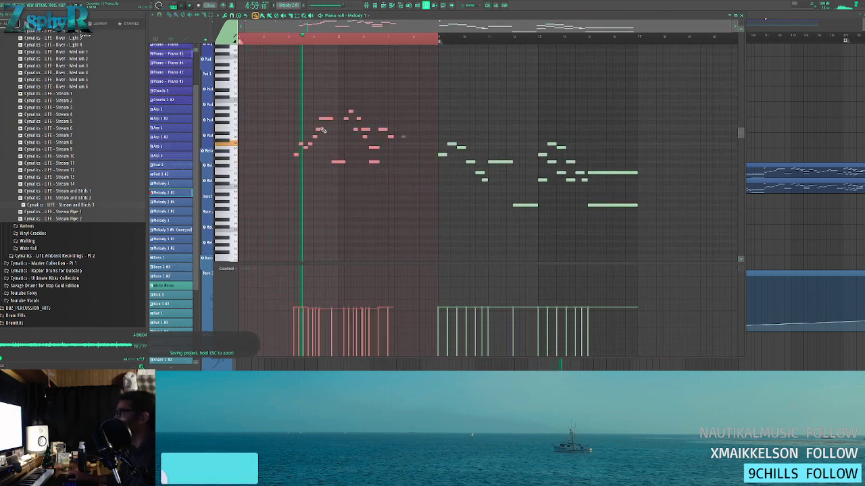
drag(293, 161, 278, 161)
click(345, 137)
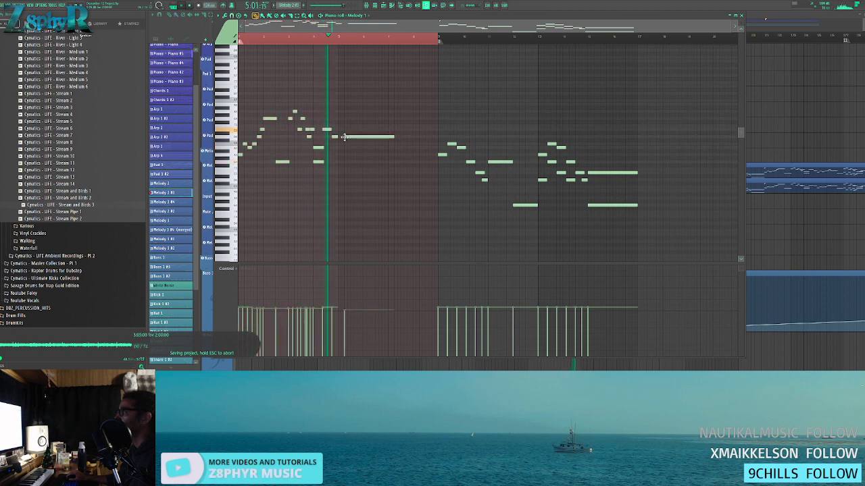
- Repeat the phrase in Melody 2 #3 across bars 5 to 9 and trim its last note to end at bar 9
drag(331, 181, 238, 101)
drag(348, 137, 426, 137)
scroll(448, 131, up, 4)
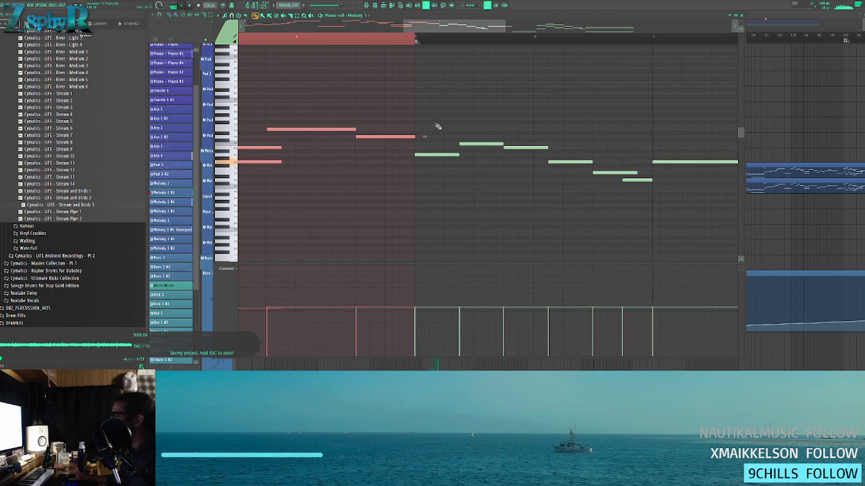
scroll(425, 135, up, 4)
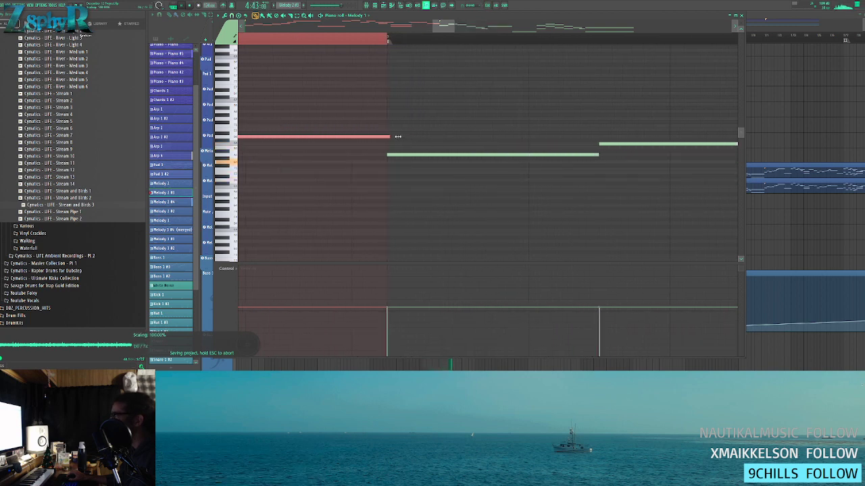
scroll(416, 125, down, 6)
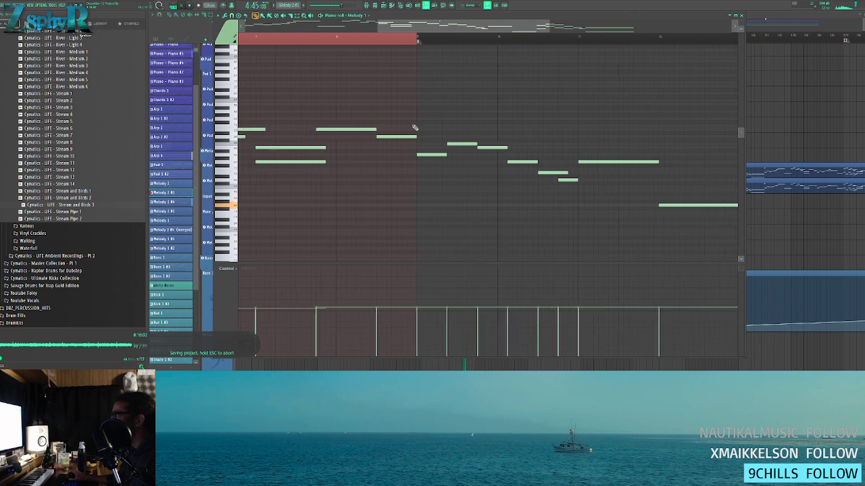
- Check the Melody 2 #4 notes, and randomize the note velocities of the Melody 2 #3 pattern at bar 153
key(F5)
click(568, 150)
right_click(614, 152)
double_click(455, 169)
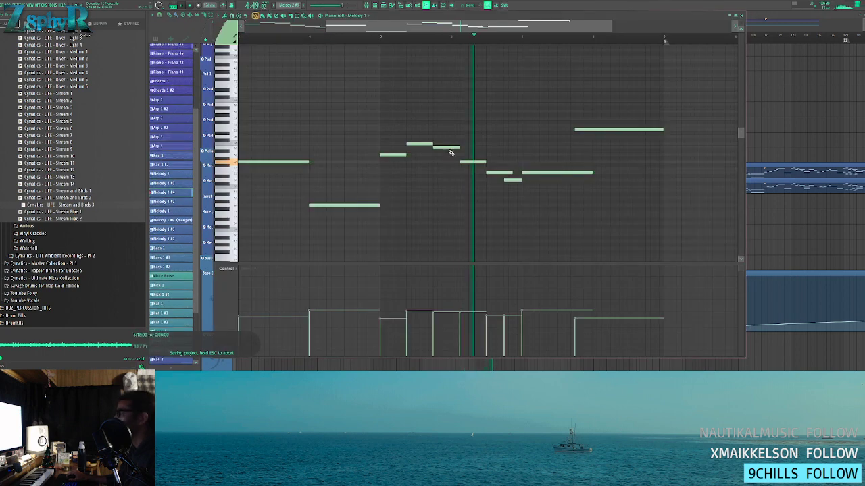
key(F5)
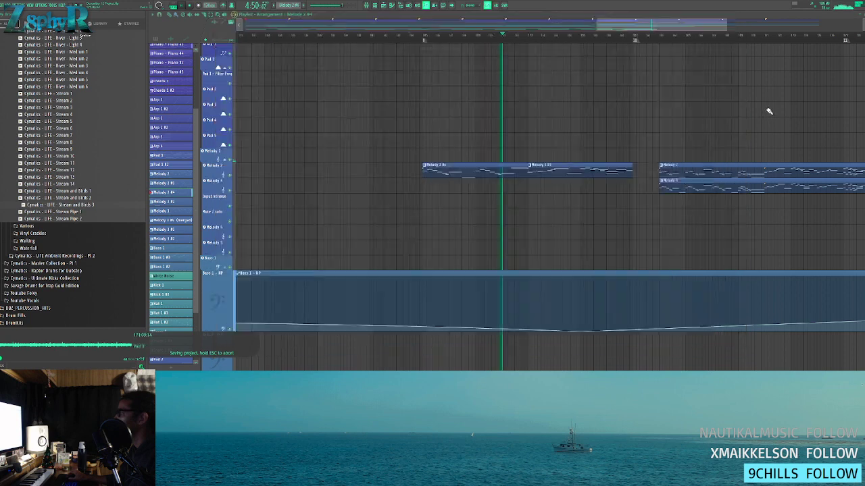
double_click(546, 170)
key(alt+r)
click(460, 236)
scroll(497, 219, down, 3)
drag(365, 190, 363, 194)
scroll(365, 196, down, 3)
click(741, 15)
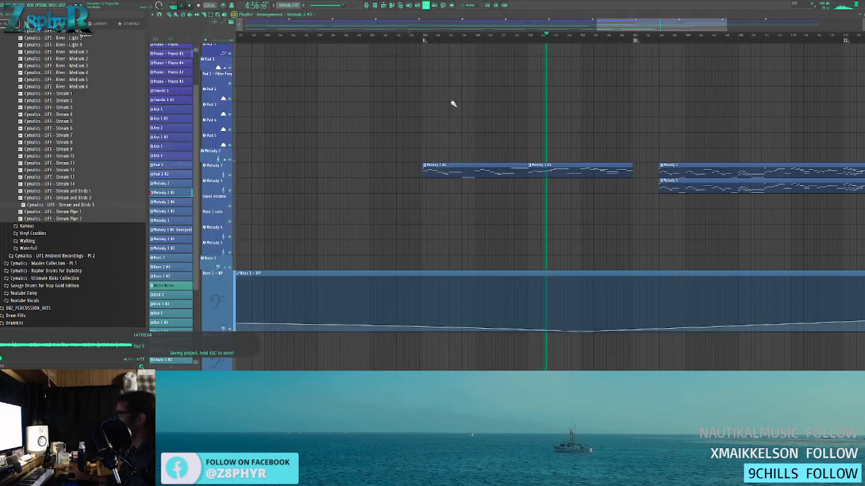
- Duplicate the Bass 3 track's clip from bar 129 to bar 145 and make the copy a unique pattern
scroll(453, 102, up, 4)
scroll(456, 115, down, 4)
scroll(464, 190, down, 2)
scroll(459, 215, down, 3)
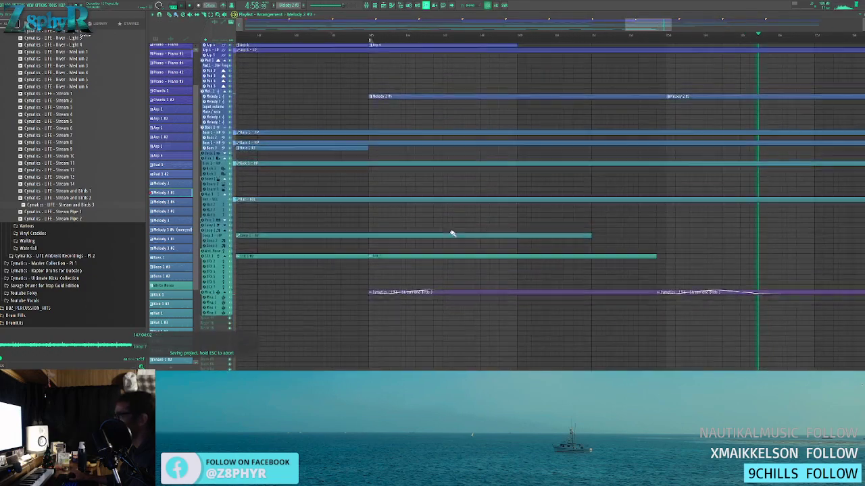
scroll(443, 226, down, 5)
scroll(425, 199, up, 4)
scroll(418, 177, up, 1)
scroll(423, 177, up, 5)
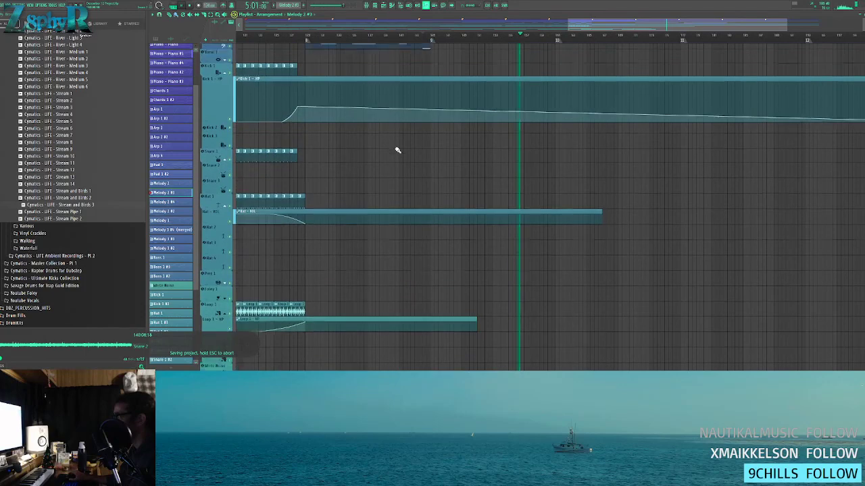
drag(340, 99, 434, 93)
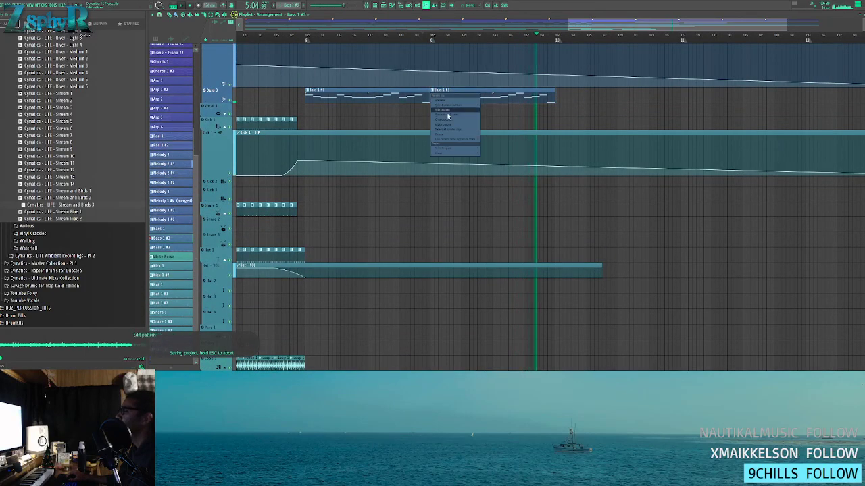
scroll(486, 135, up, 6)
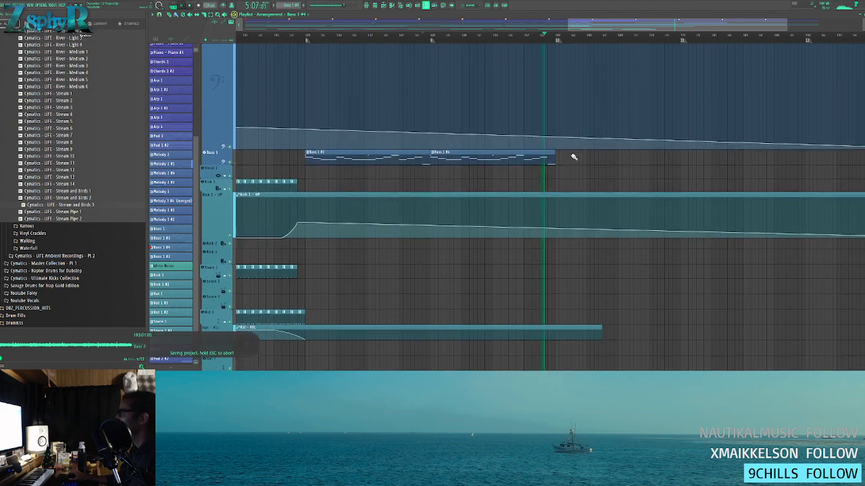
- Open the Piano #5 pattern at bar 145 and slightly lower the velocities of all its notes
scroll(461, 189, down, 1)
scroll(471, 152, up, 9)
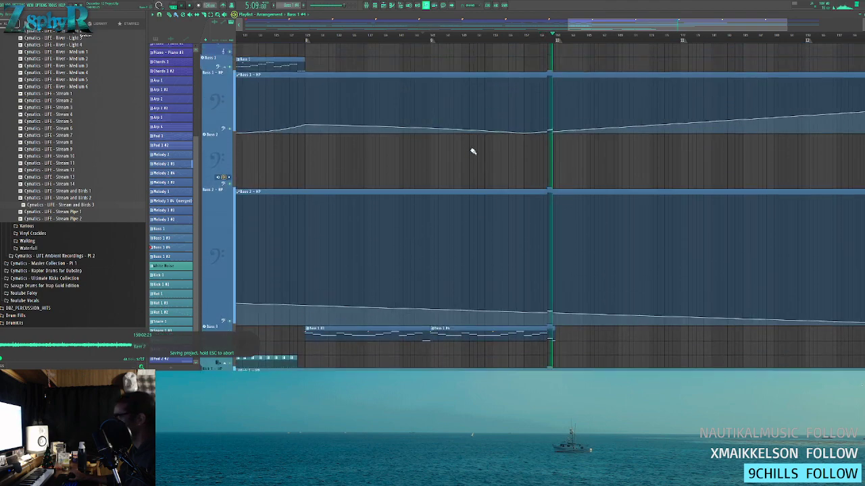
scroll(457, 135, up, 8)
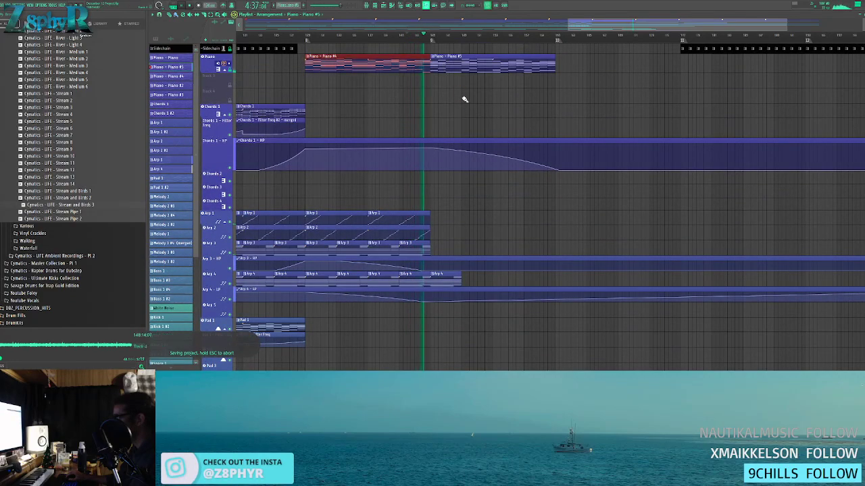
double_click(448, 65)
key(ctrl+a)
scroll(383, 104, down, 3)
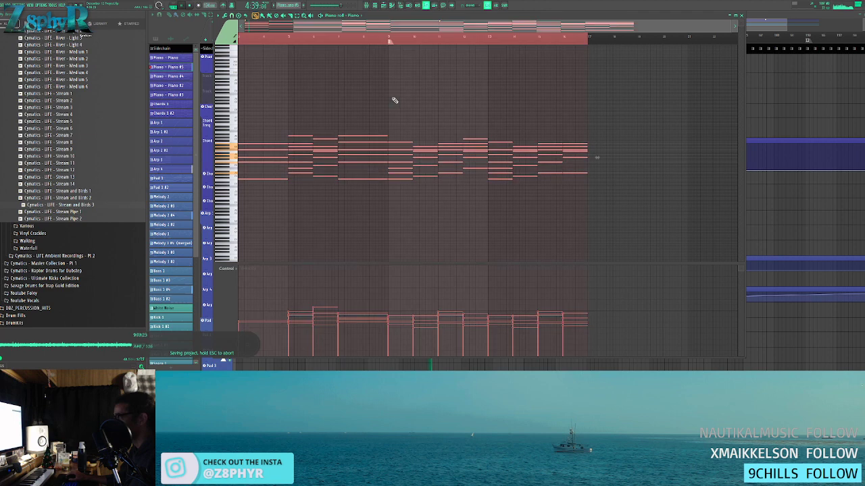
key(ctrl+d)
drag(322, 88, 705, 129)
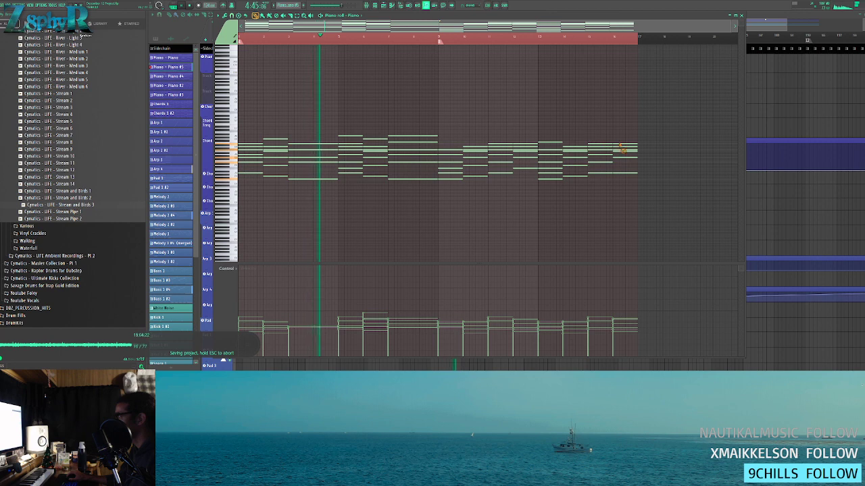
- Strum the two long piano chords at bars 7 to 9 and bars 3 to 5 of the Piano #5 pattern
drag(551, 157, 448, 181)
drag(426, 112, 405, 178)
key(alt+s)
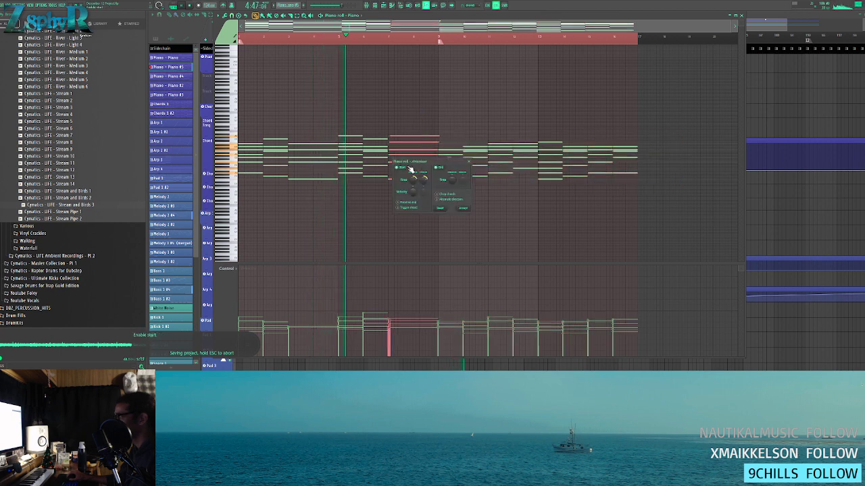
click(470, 213)
drag(289, 136, 328, 183)
key(alt+s)
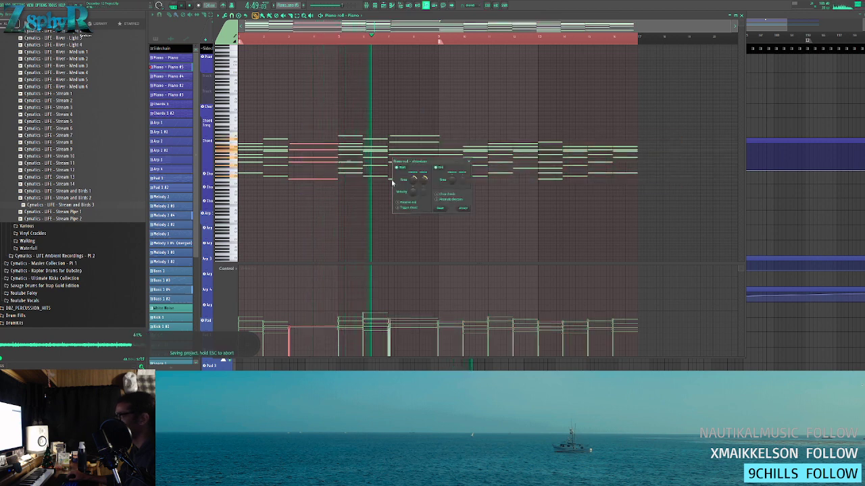
click(470, 213)
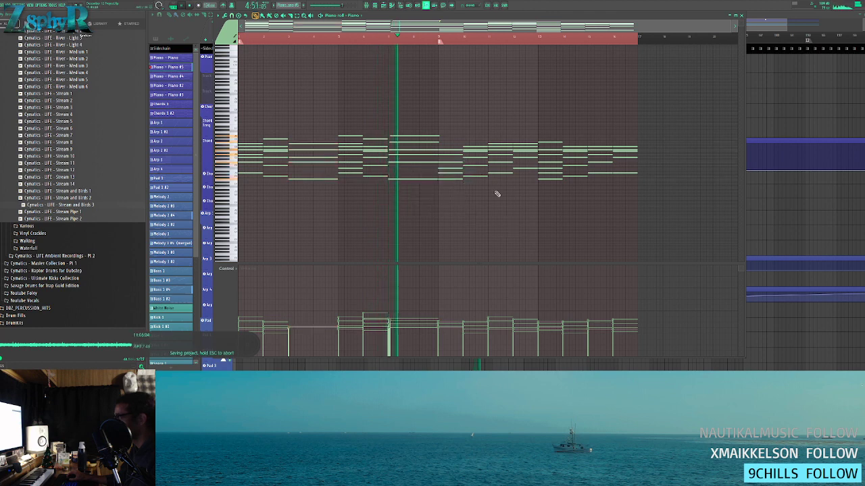
- Raise the velocities of the long chord at bars 7 to 9, and slightly raise those of all the piano notes
drag(426, 118, 410, 180)
key(alt+s)
drag(360, 107, 375, 159)
key(ctrl+a)
scroll(594, 151, up, 2)
- Apply the strum tool to the two piano chords across bars 11 to 13 of the Piano #5 pattern
ctrl+click(548, 207)
drag(454, 115, 464, 182)
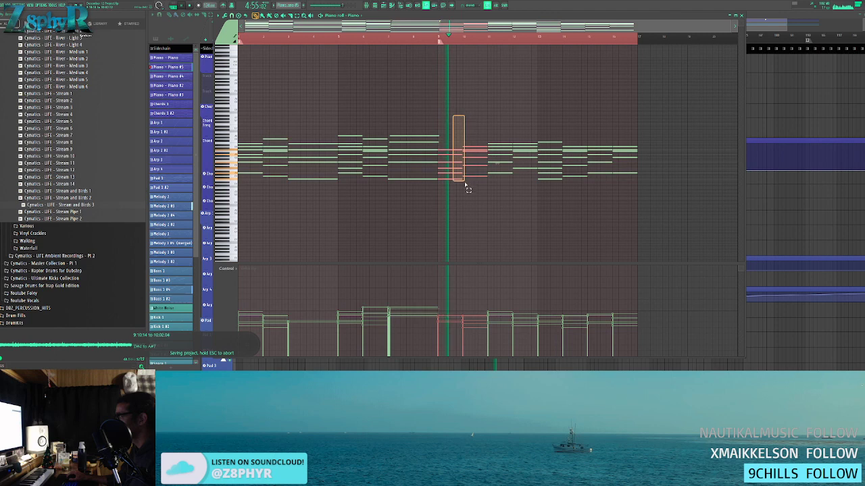
drag(503, 134, 517, 167)
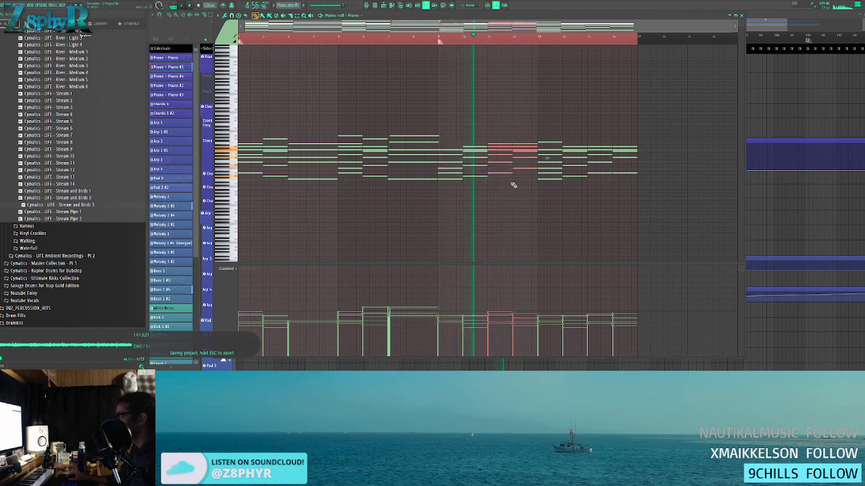
key(alt+s)
click(463, 208)
ctrl+click(548, 127)
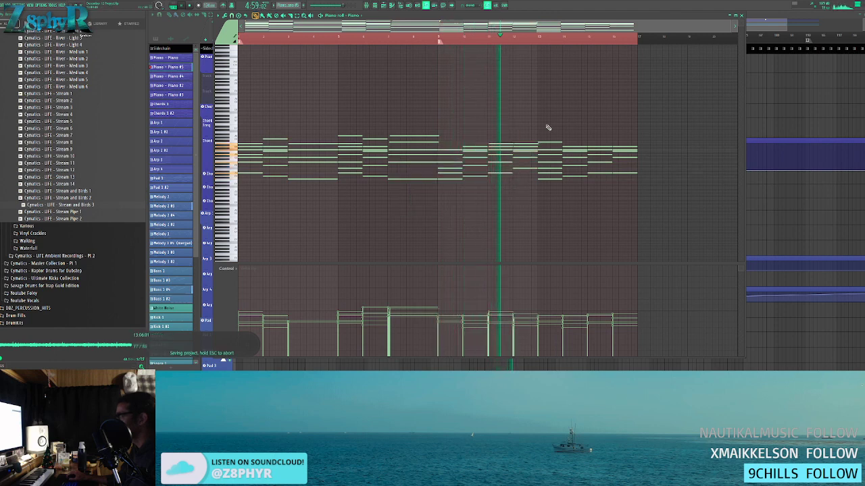
scroll(516, 150, up, 4)
drag(560, 189, 370, 179)
drag(473, 181, 460, 180)
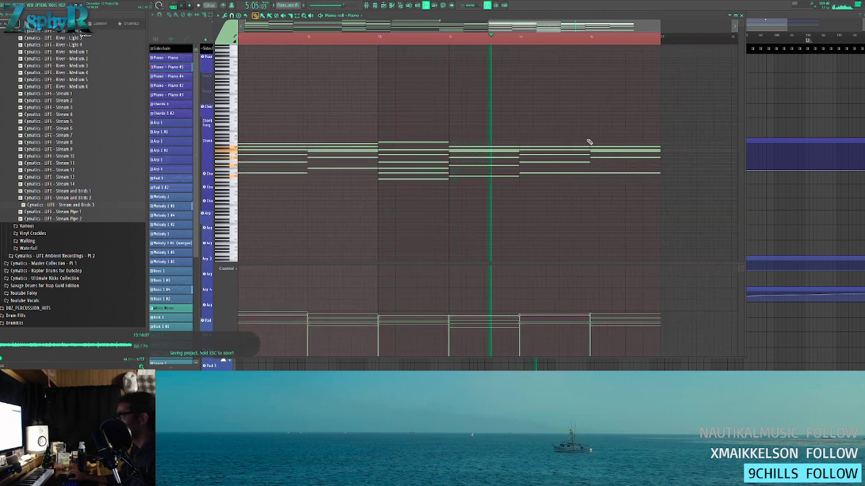
- Replace the bar 16 chord of the Piano #5 pattern by extending the bar 15 chord over it, and strum the extended chord
drag(609, 149, 616, 180)
key(Delete)
drag(599, 119, 547, 205)
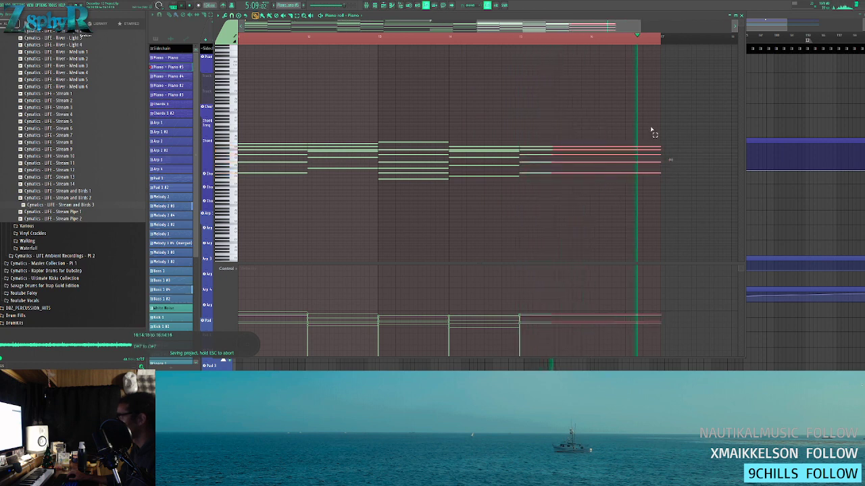
key(alt+s)
drag(409, 177, 410, 170)
click(454, 206)
ctrl+click(557, 207)
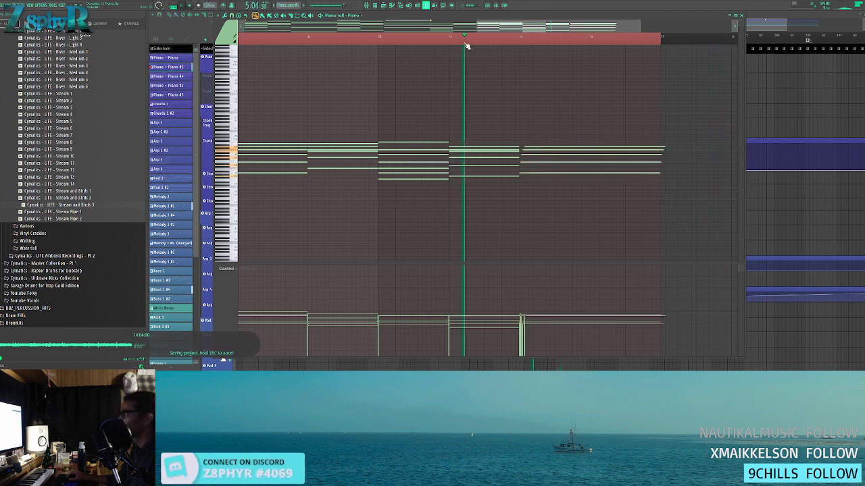
- Delete the bar 12 chord of the Piano #5 pattern and trim the long chord at bar 15 to end just before bar 17
scroll(559, 98, down, 3)
drag(442, 120, 413, 204)
key(Delete)
drag(578, 136, 604, 173)
right_click(588, 166)
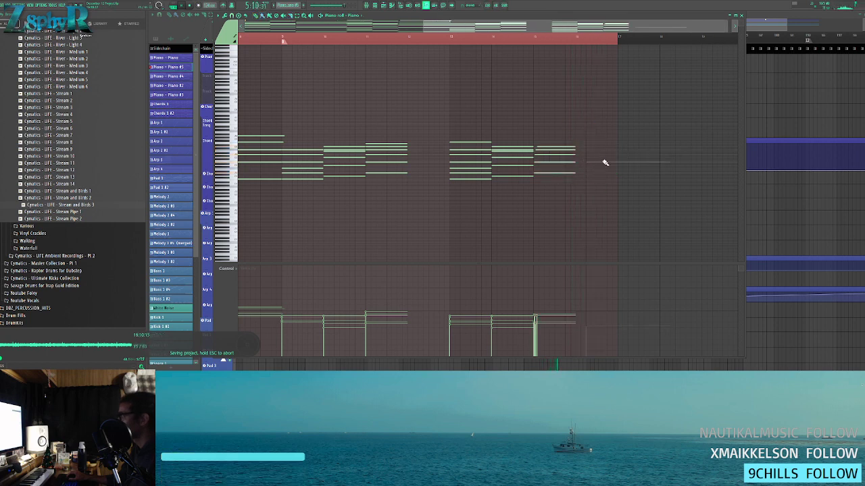
drag(584, 159, 613, 151)
ctrl+click(602, 120)
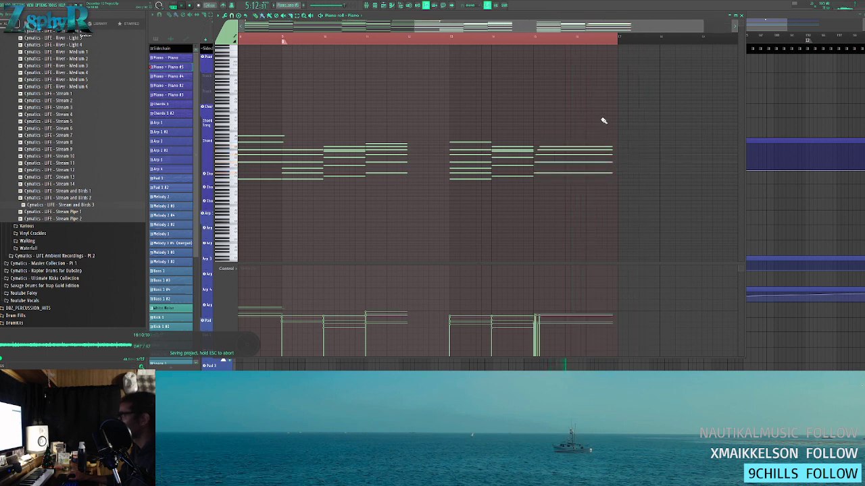
- Play the arrangement from about bar 144 and examine the bass pattern's notes and the bass channel levels in the mixer
key(F7)
click(431, 35)
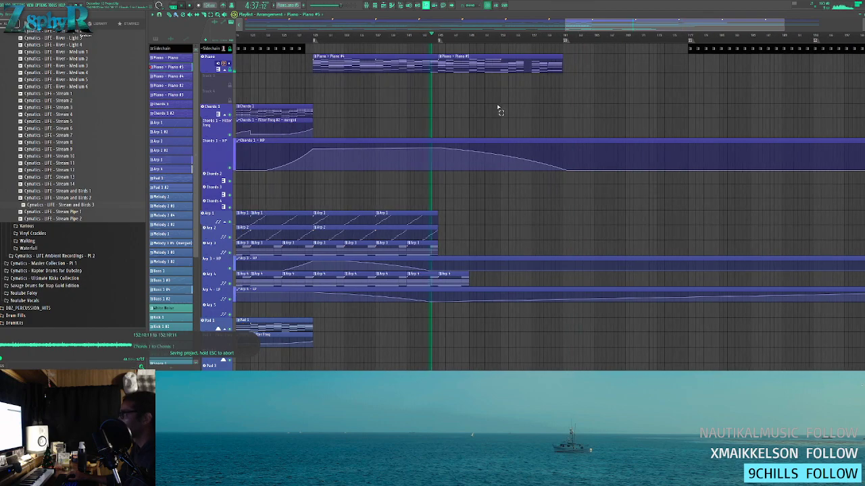
scroll(520, 113, down, 5)
scroll(496, 169, down, 8)
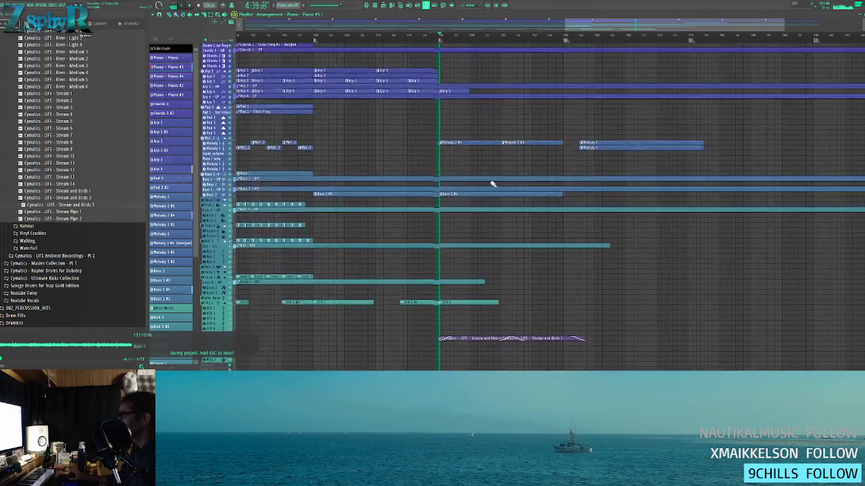
scroll(463, 206, up, 5)
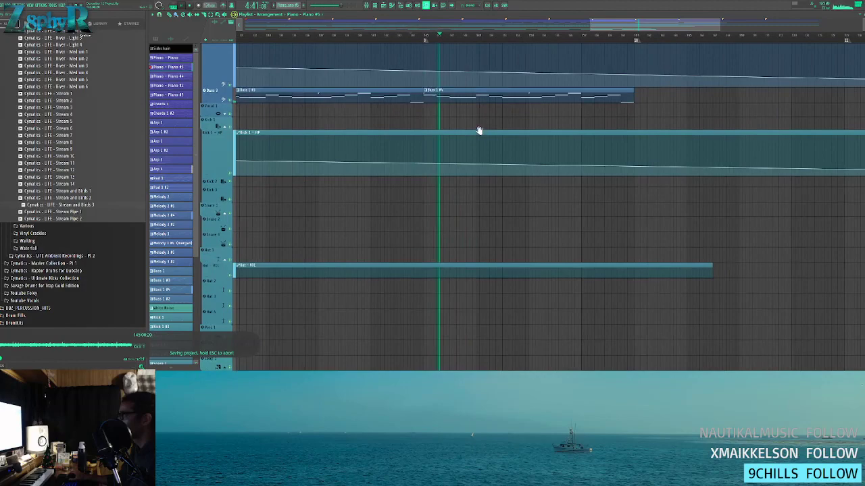
double_click(530, 109)
key(ctrl+a)
scroll(510, 122, down, 4)
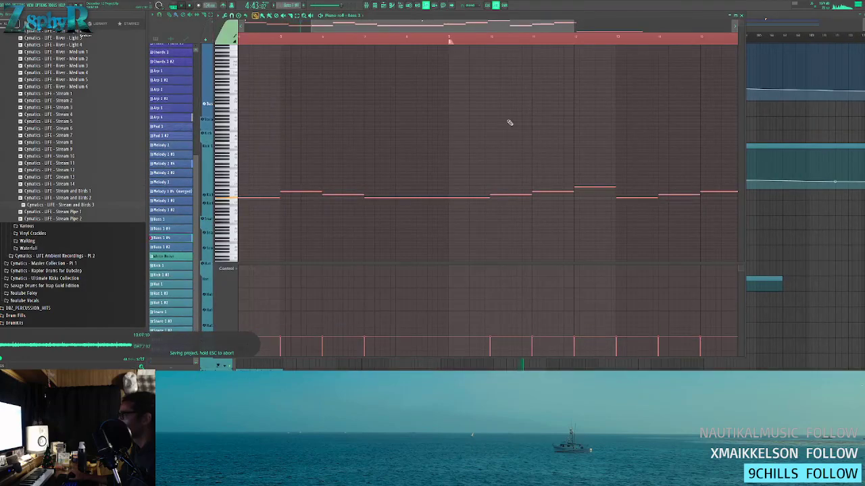
key(Escape)
scroll(576, 126, down, 5)
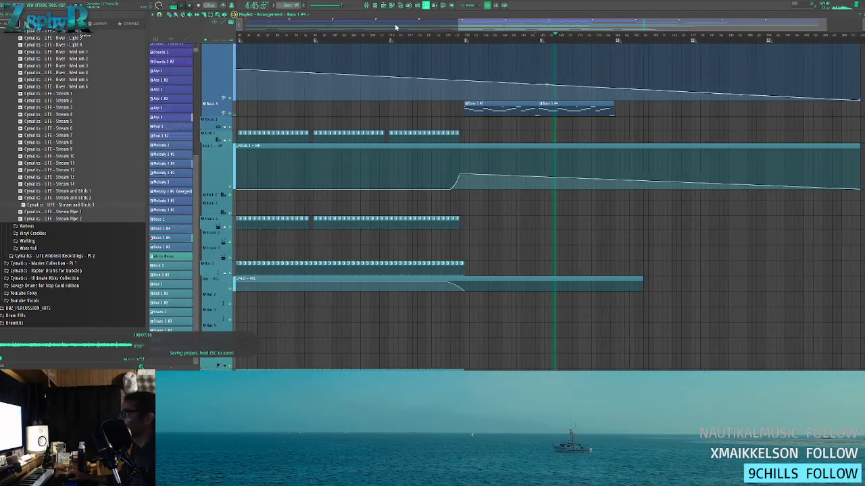
key(F9)
scroll(540, 168, down, 5)
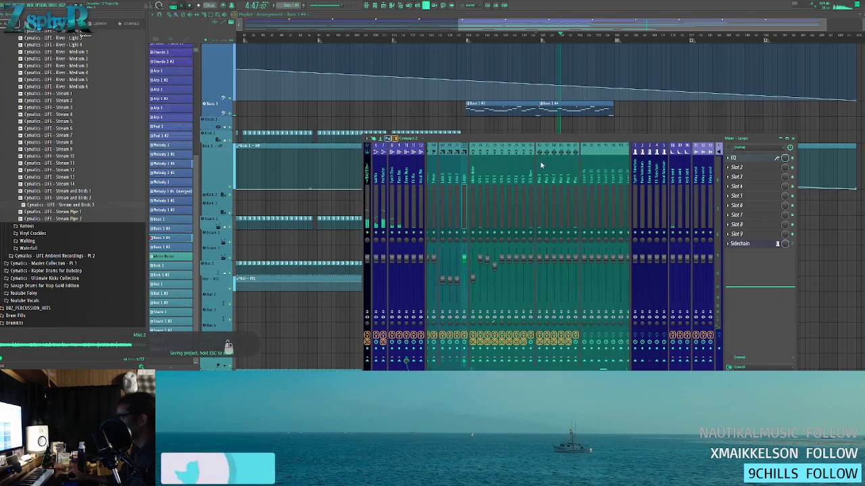
scroll(535, 181, down, 3)
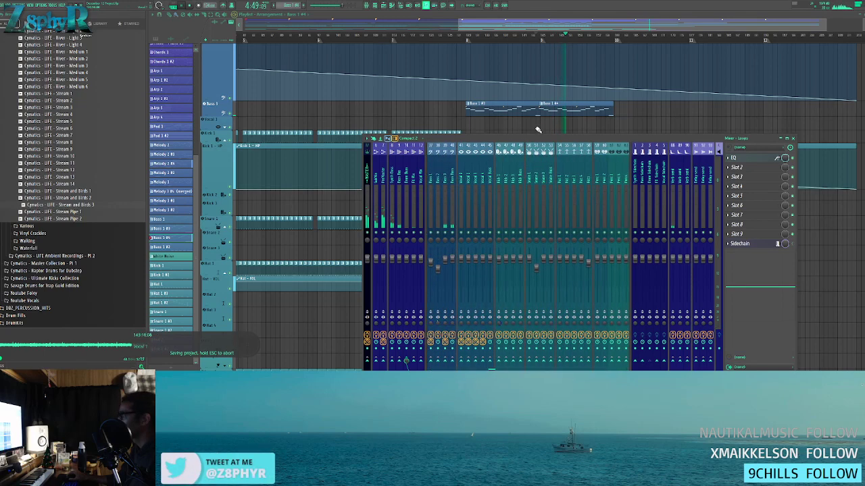
key(F9)
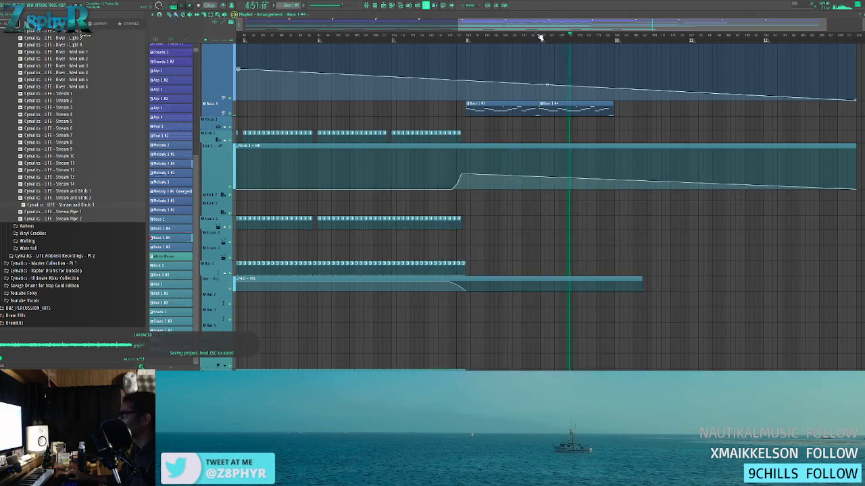
- Raise the velocities of all notes in the bass pattern at bar 145
scroll(595, 129, up, 5)
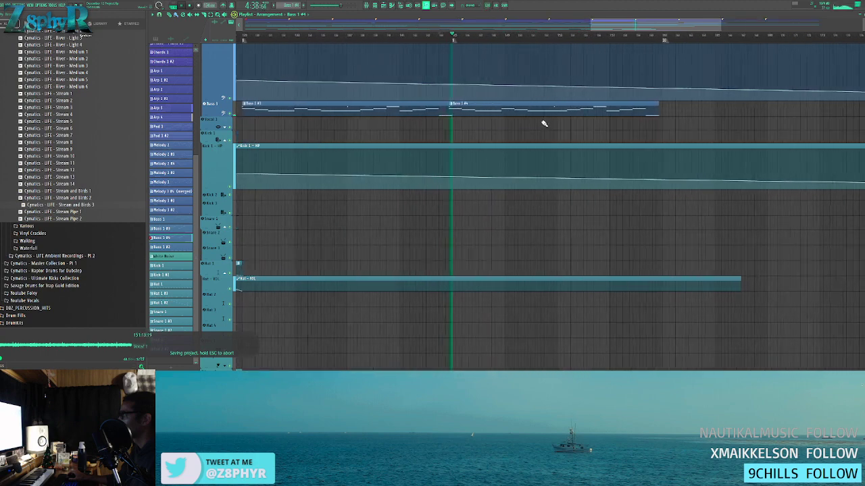
scroll(525, 126, down, 5)
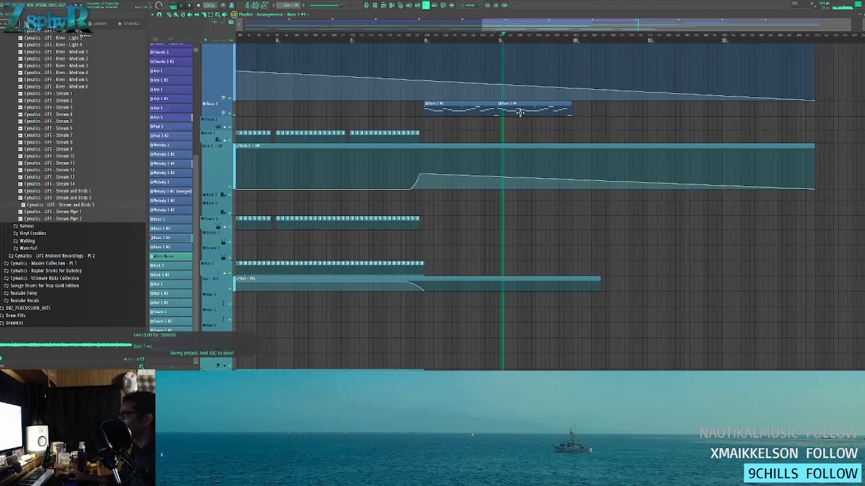
double_click(520, 113)
scroll(520, 115, down, 4)
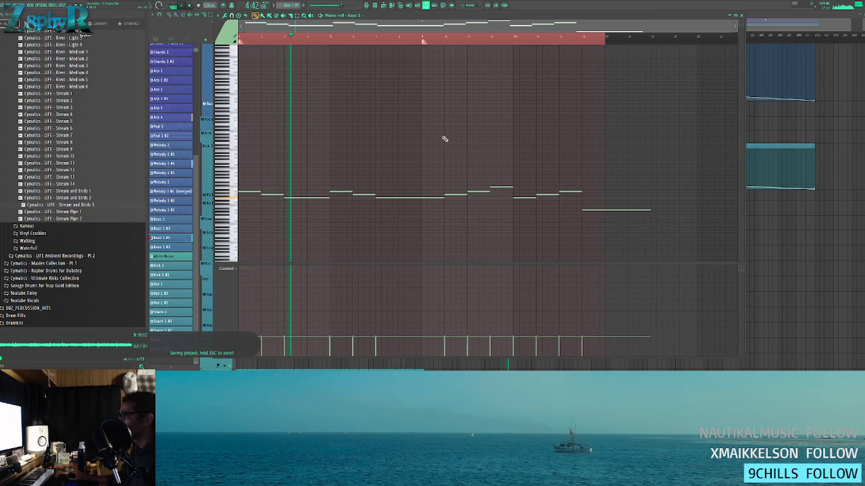
key(ctrl+a)
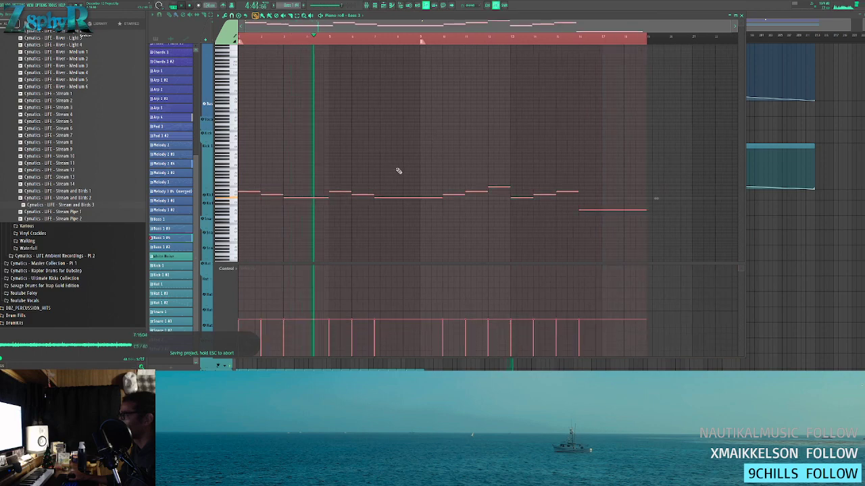
right_click(752, 128)
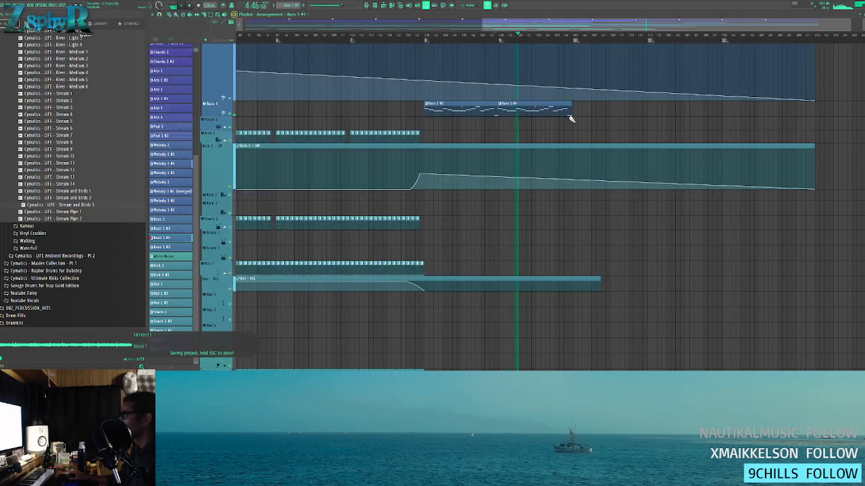
- Play from bar 129 and slightly lower the velocities of all notes in the bass pattern at bar 145
click(434, 38)
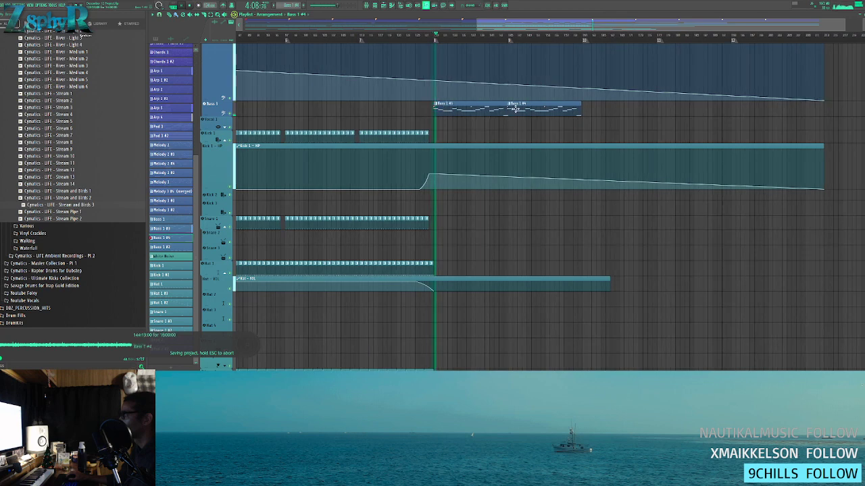
double_click(515, 108)
drag(678, 225, 251, 120)
right_click(780, 125)
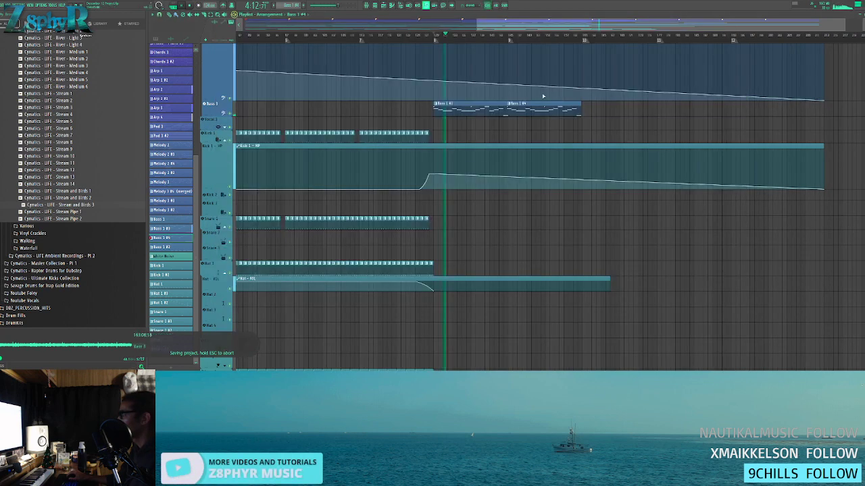
double_click(532, 113)
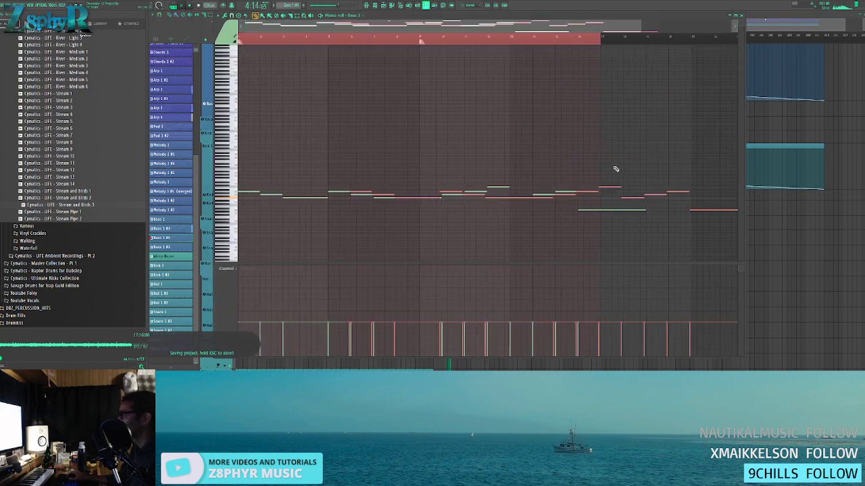
right_click(774, 135)
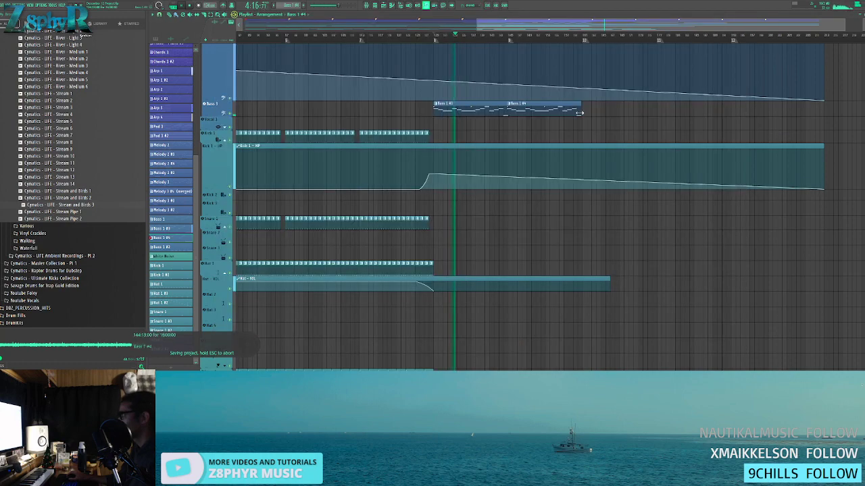
- Replay from about bar 144 and examine the notes and velocities of the bass pattern at bar 145
scroll(586, 117, up, 3)
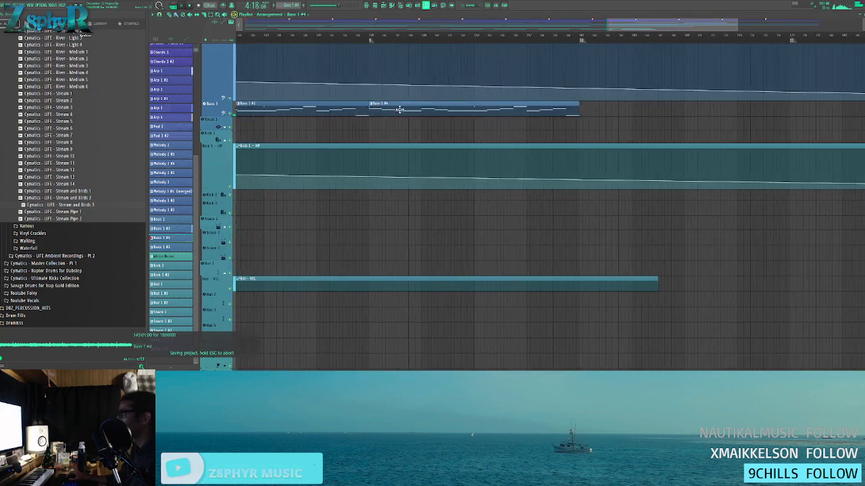
drag(438, 128, 493, 133)
scroll(509, 128, down, 3)
click(483, 37)
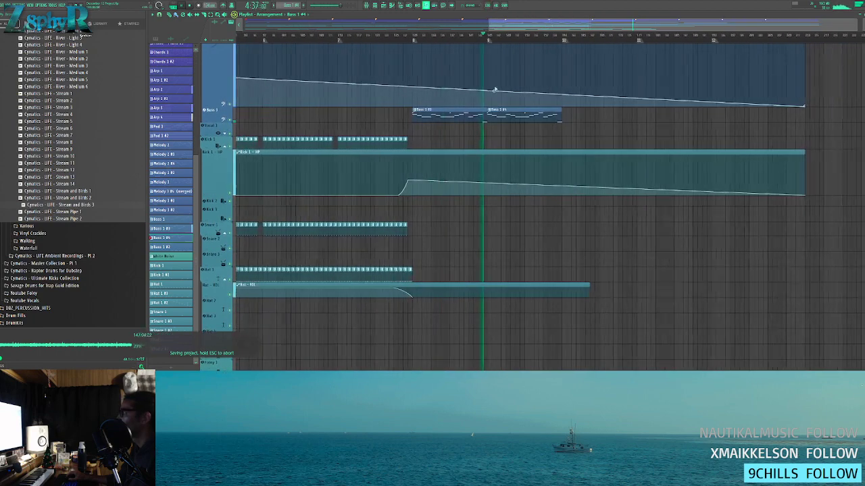
double_click(511, 117)
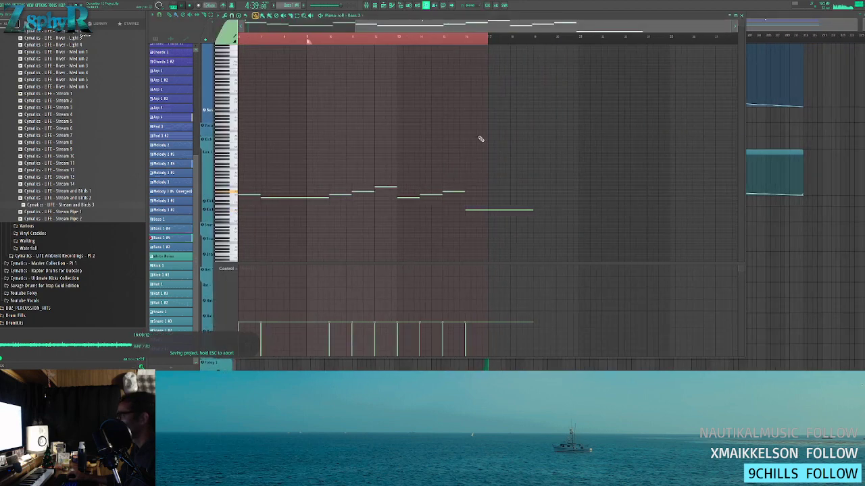
drag(485, 190, 499, 172)
key(ctrl+a)
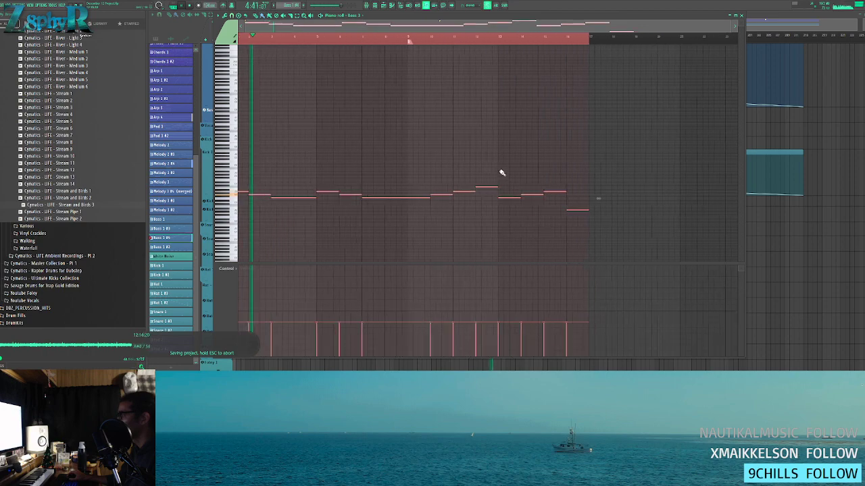
key(ctrl+d)
right_click(764, 141)
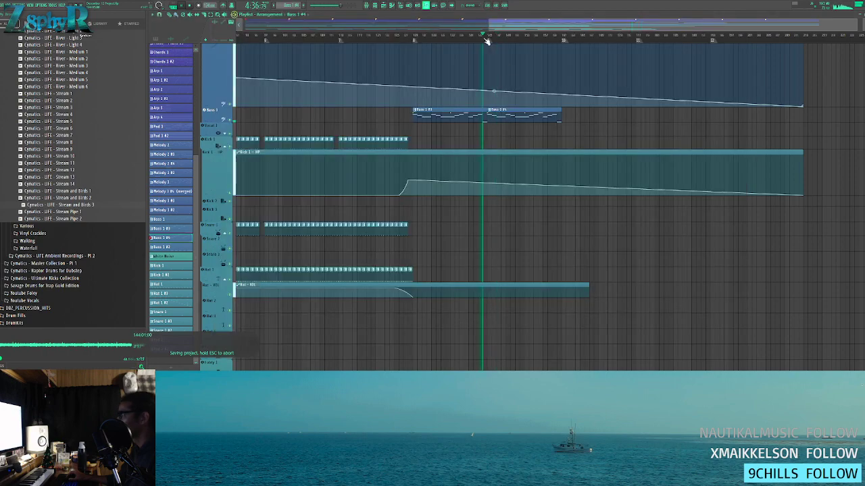
- Reshape the Kick 1 - HP automation to reach its minimum around bar 157, and replay the arrangement from about bar 120
scroll(583, 145, up, 4)
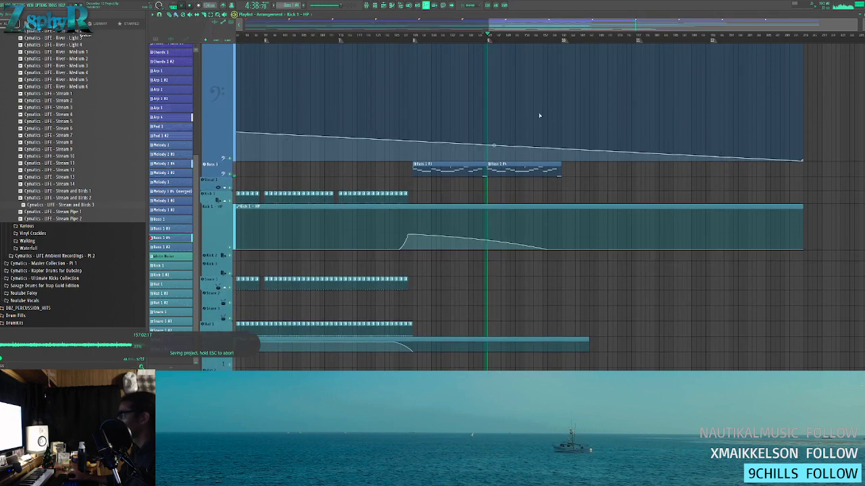
scroll(483, 96, down, 3)
scroll(514, 55, down, 4)
click(567, 38)
scroll(602, 65, up, 4)
scroll(577, 74, up, 5)
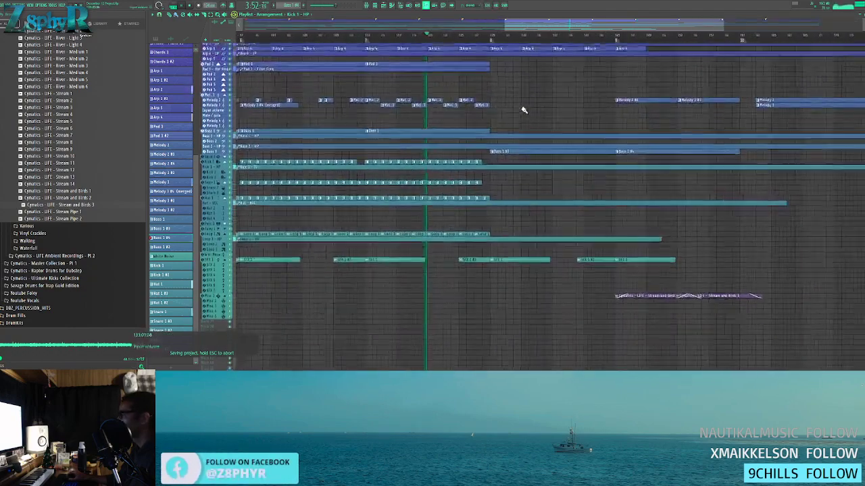
scroll(531, 92, up, 3)
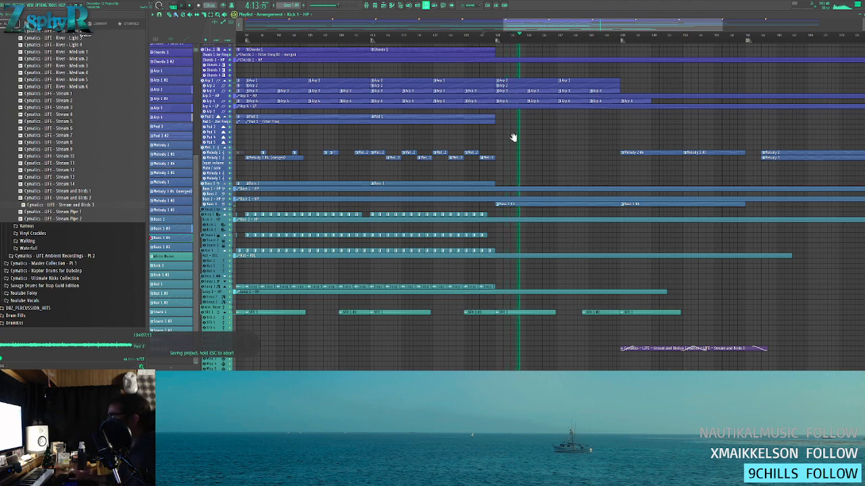
- Duplicate five Arp 4 clips to extend the Arp 4 part from bar 149 to bar 169
drag(536, 135, 436, 137)
scroll(480, 112, up, 4)
scroll(527, 111, up, 2)
drag(570, 114, 561, 131)
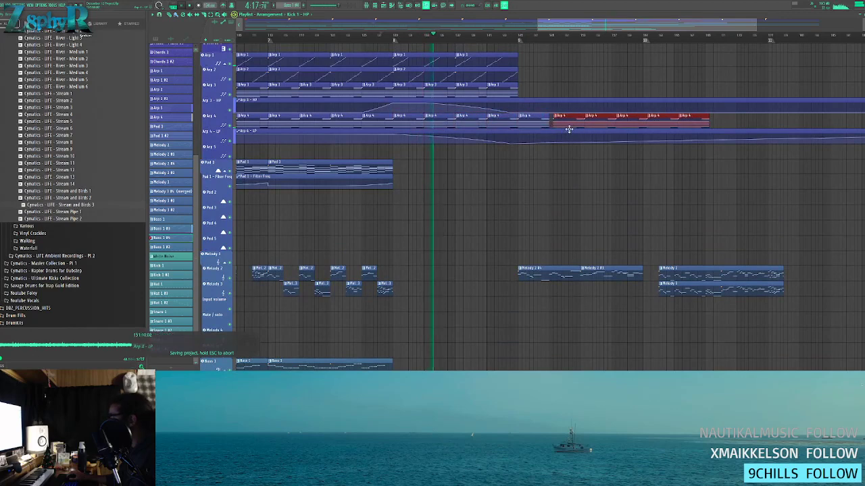
key(ctrl+d)
- Shape the Arp 4 - LP automation to stay low until bar 161 and rise to bar 177, extending Arp 4 with two more clips to bar 177
right_click(643, 142)
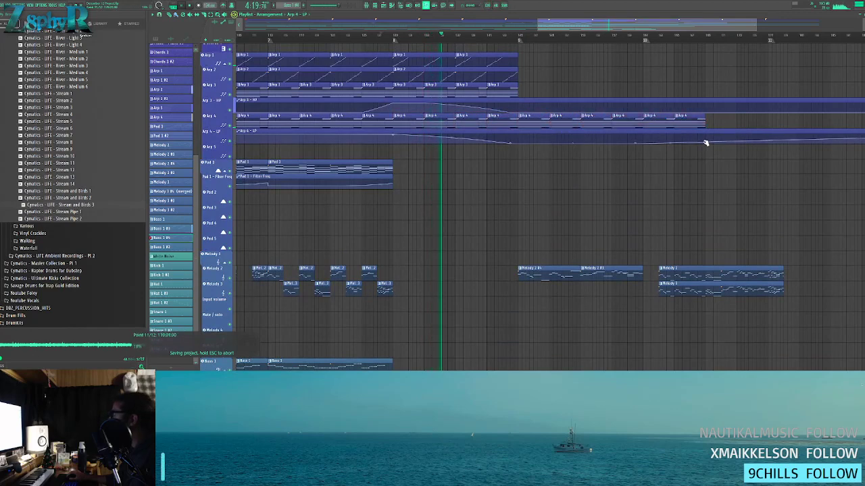
right_click(706, 140)
mouse_move(729, 127)
mouse_down()
mouse_move(666, 122)
mouse_move(727, 128)
mouse_up()
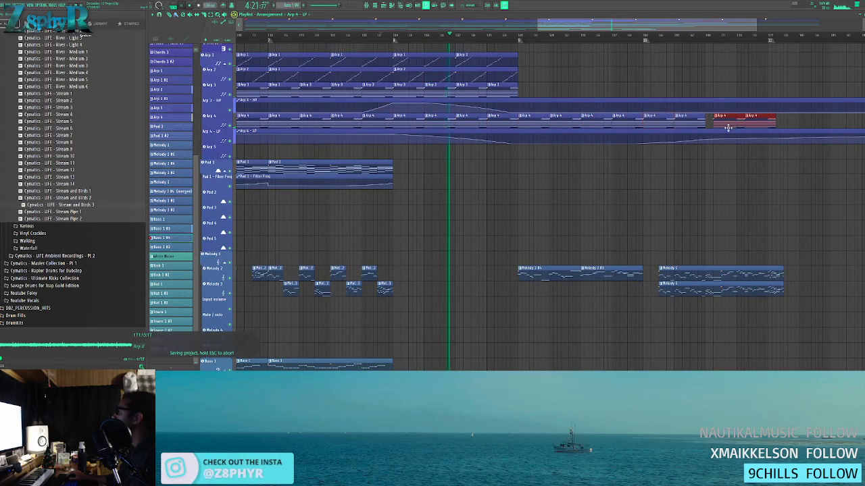
scroll(637, 151, down, 5)
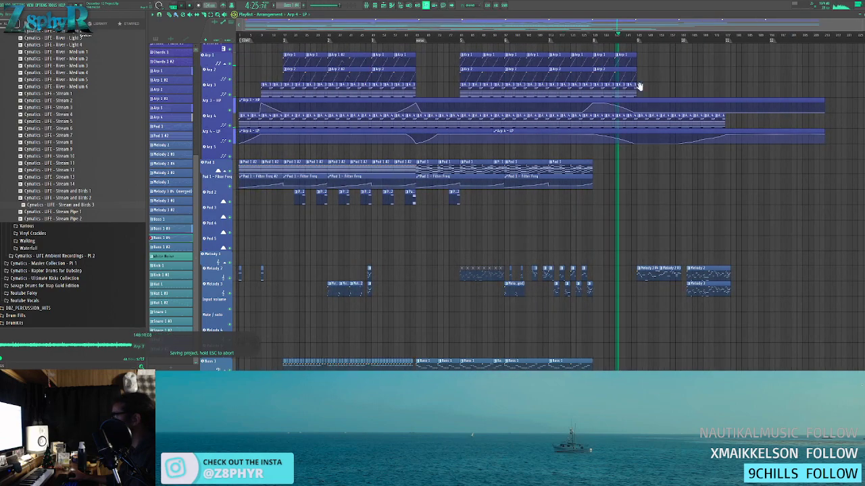
- Duplicate four Arp 3 clips to extend the Arp 3 part from bar 145 to bar 161
drag(639, 87, 624, 94)
drag(505, 97, 595, 111)
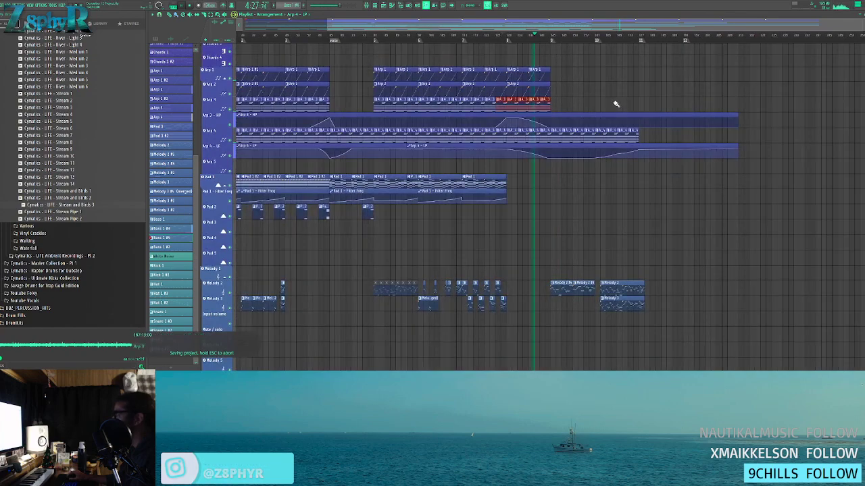
drag(490, 99, 581, 107)
scroll(557, 107, up, 4)
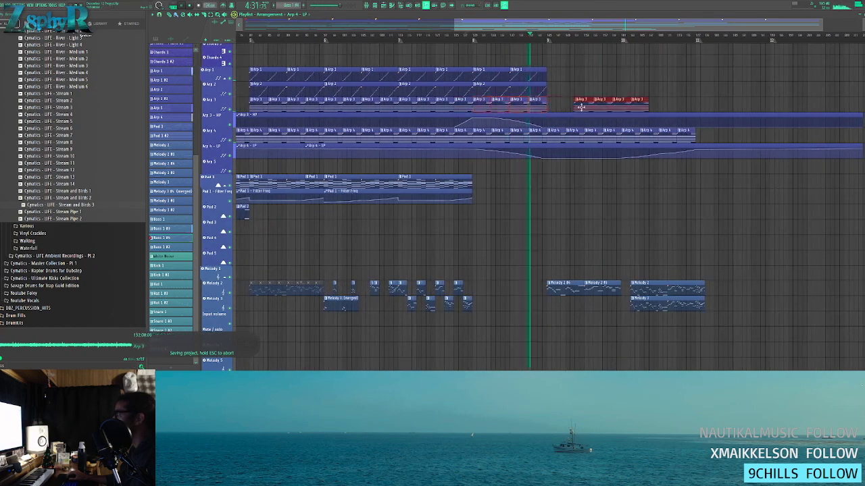
ctrl+click(568, 90)
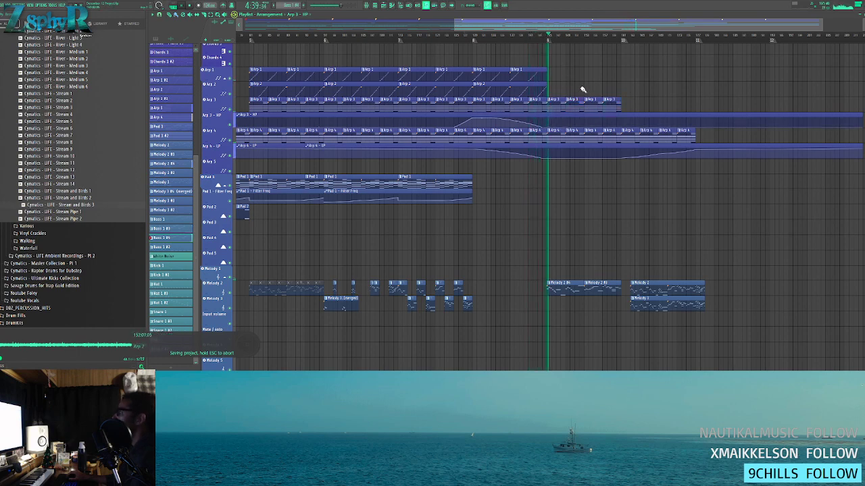
- Solo Arp 3 together with its Arp 3 - HP automation and the Piano track to hear them in isolation
right_click(231, 109)
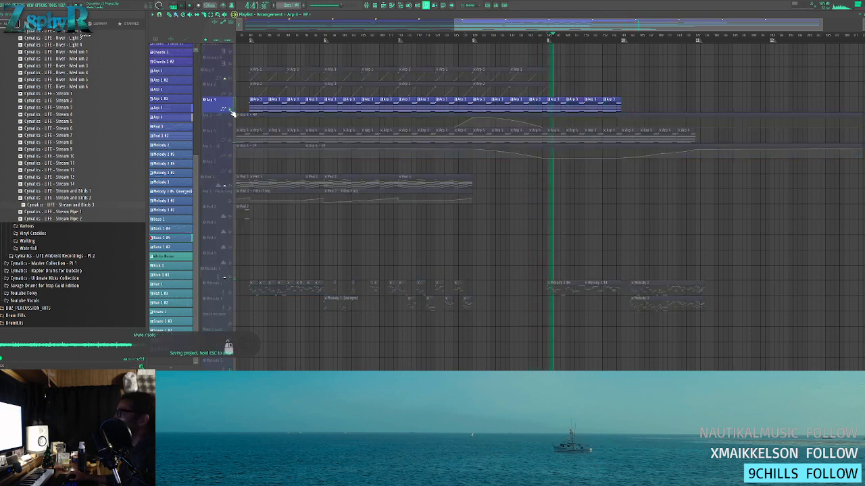
click(232, 116)
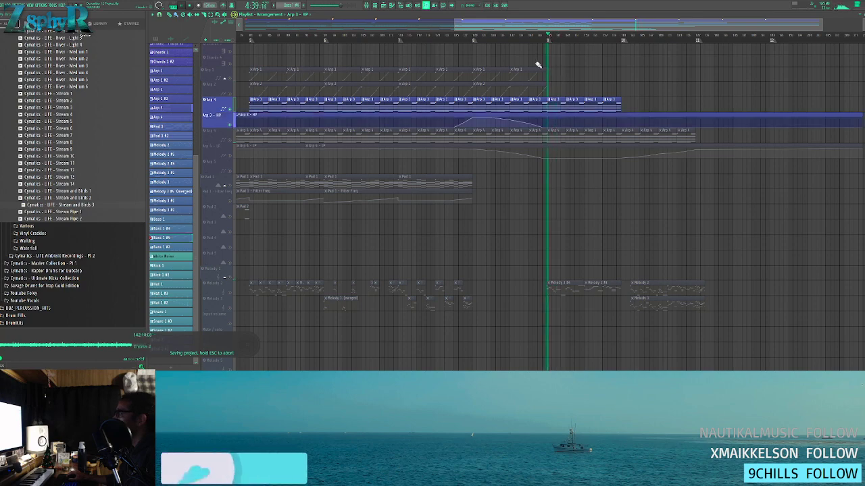
scroll(578, 95, up, 2)
scroll(578, 98, up, 5)
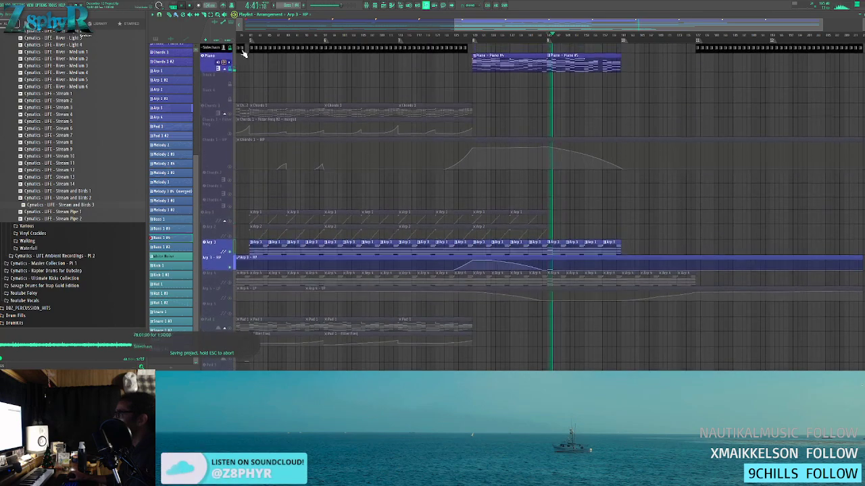
click(231, 70)
scroll(532, 116, down, 6)
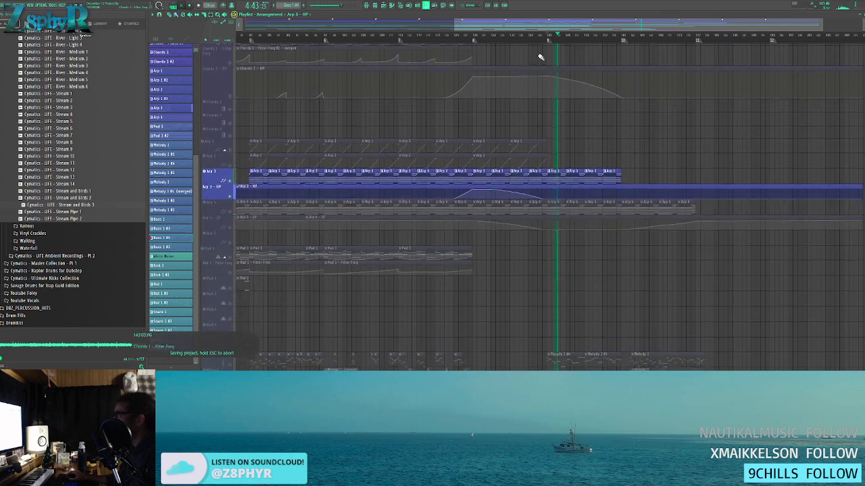
- Delay the Arp 3 - HP automation's fall to around bar 145, and reshape Arp 4 - LP to peak near bar 161 with all tracks unsoloed
click(547, 35)
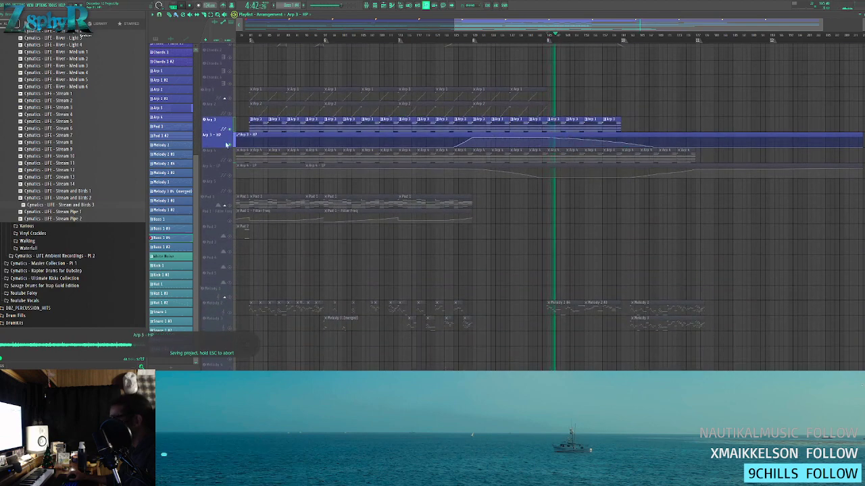
right_click(231, 145)
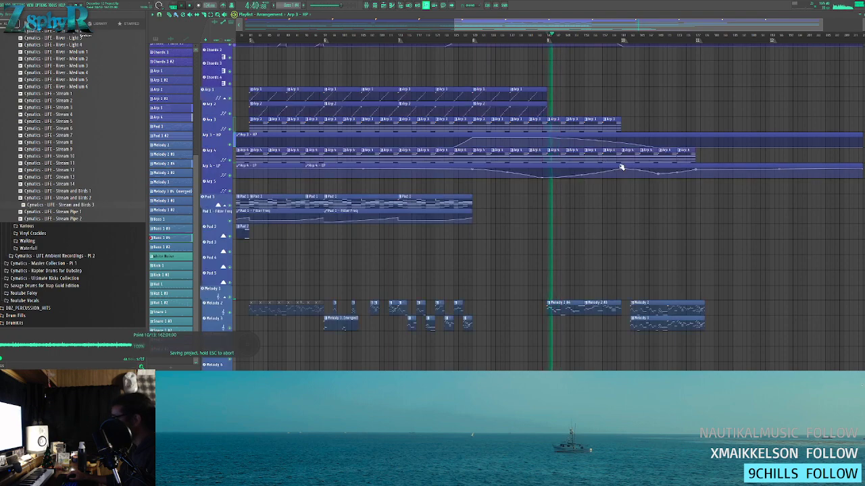
scroll(601, 201, down, 4)
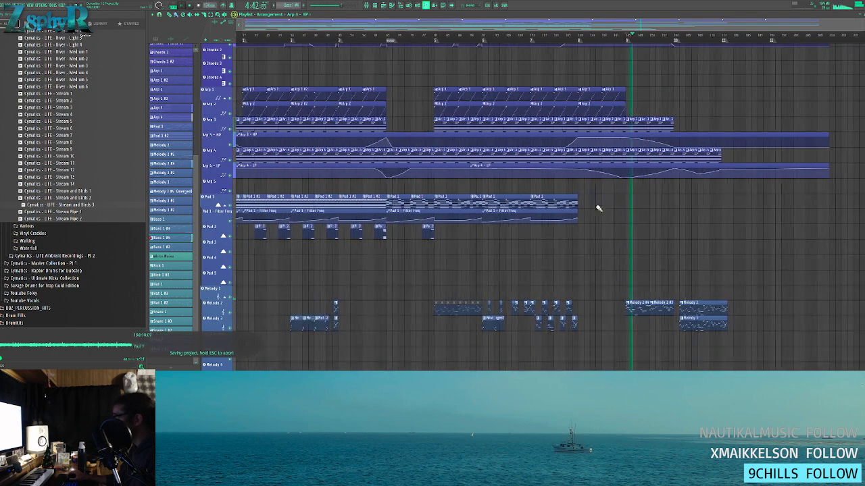
- Copy the last two Pad 1 clips to bar 130 and delete the first copy, keeping only the one at bar 146
scroll(392, 164, down, 2)
drag(605, 171, 528, 171)
drag(527, 171, 612, 171)
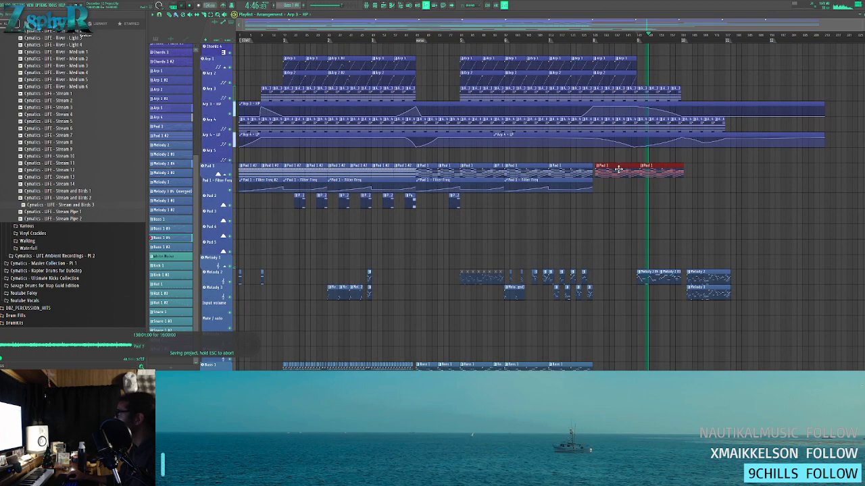
right_click(618, 169)
key(ctrl+d)
click(644, 172)
scroll(668, 210, up, 2)
scroll(630, 200, up, 2)
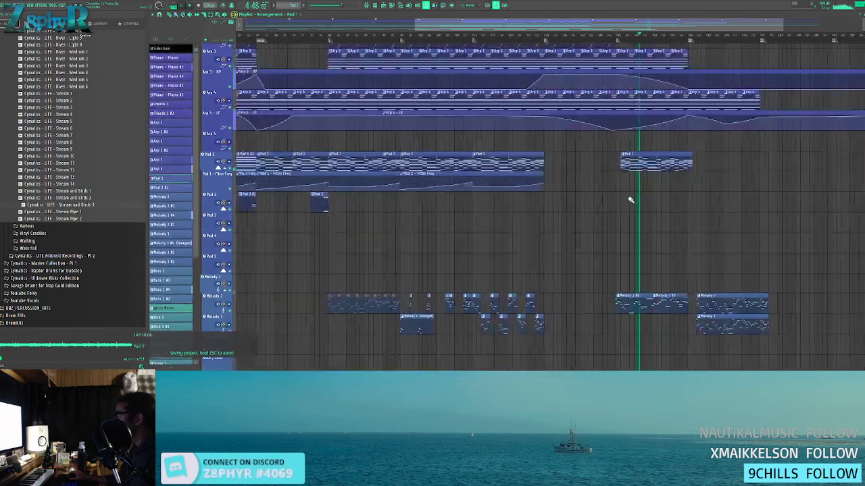
- Align the Pad 1 clip to bar 145 and place a unique copy of the Pad 1 - Filter Freq automation clip beneath it
drag(643, 169, 638, 169)
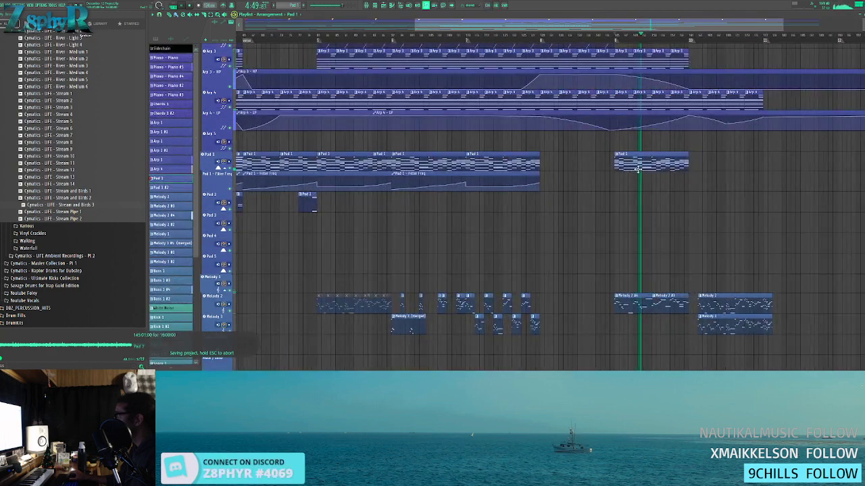
click(537, 174)
click(608, 177)
drag(637, 174, 646, 174)
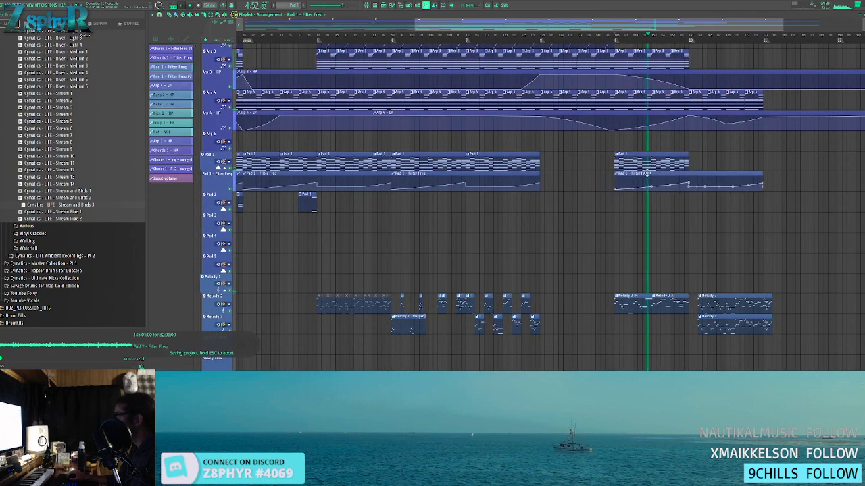
click(617, 174)
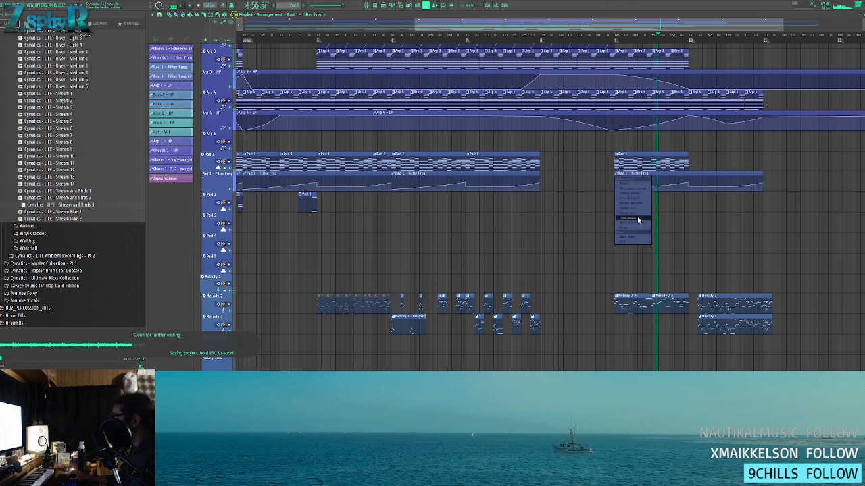
click(637, 219)
- Try extending the Pad 1 part with a second, sliced Pad 1 clip from bar 161
drag(654, 163, 728, 166)
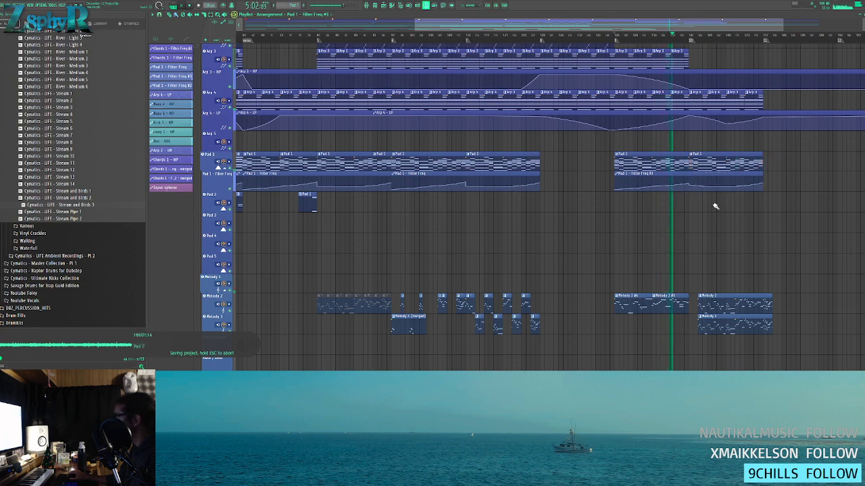
scroll(712, 200, down, 3)
scroll(710, 200, right, 3)
scroll(632, 159, up, 3)
scroll(614, 169, up, 4)
key(c)
drag(539, 139, 541, 154)
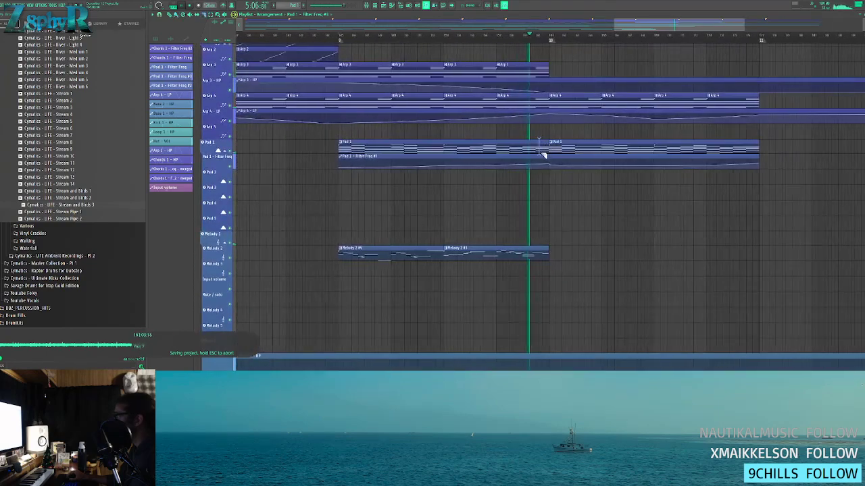
right_click(551, 151)
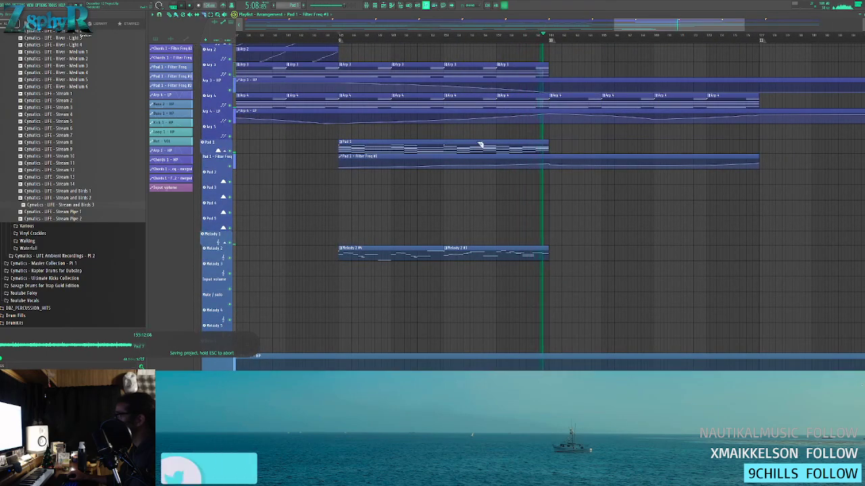
click(571, 147)
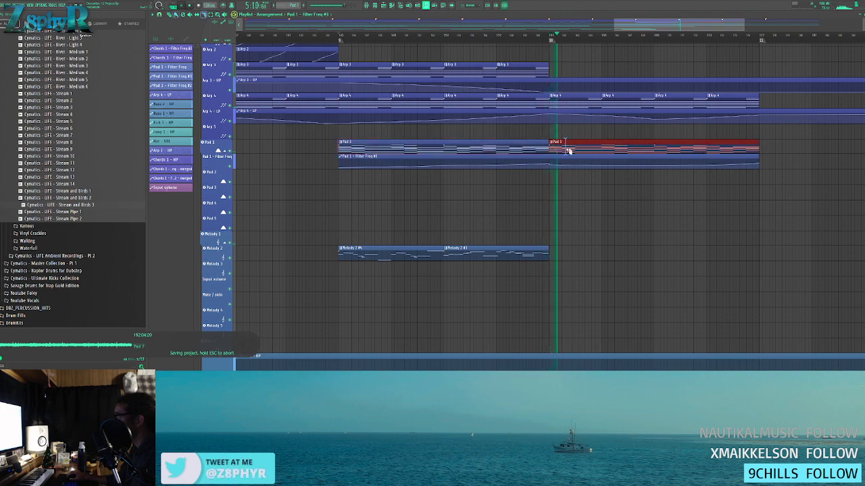
click(567, 150)
key(ctrl+alt+z)
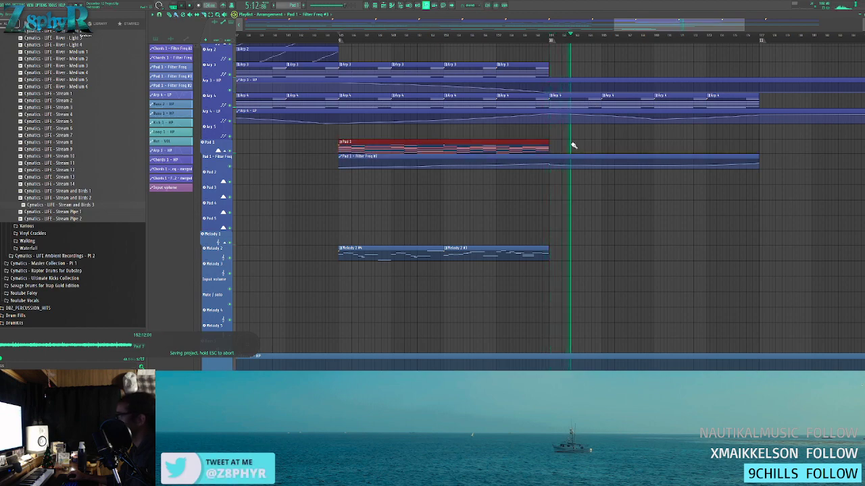
- Copy four Pad 1 #2 clips from earlier in the song to directly after the Pad 1 clip at bar 161
scroll(573, 145, down, 6)
key(space)
scroll(252, 163, up, 2)
drag(241, 158, 760, 198)
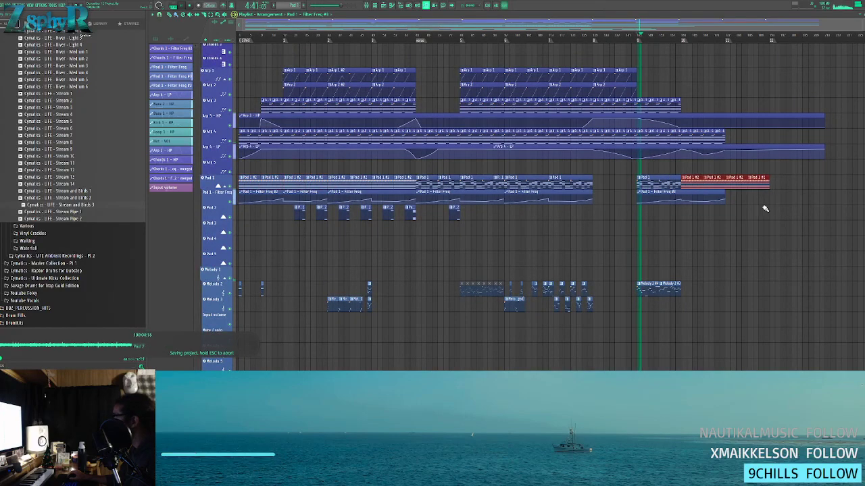
- Duplicate the Arp 3 clips past bar 161 and remove the surplus ones so the row ends together with Arp 4
scroll(702, 84, up, 3)
drag(696, 97, 630, 107)
key(ctrl+b)
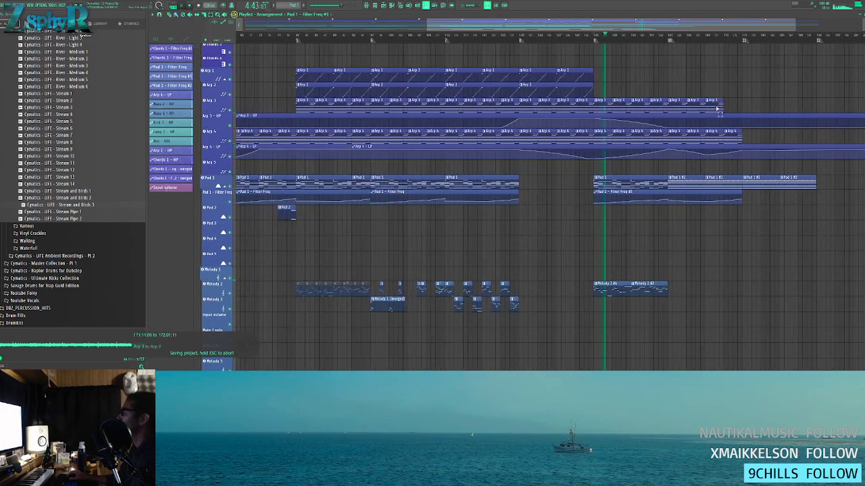
ctrl+click(689, 80)
scroll(750, 112, up, 3)
right_click(774, 167)
right_click(752, 167)
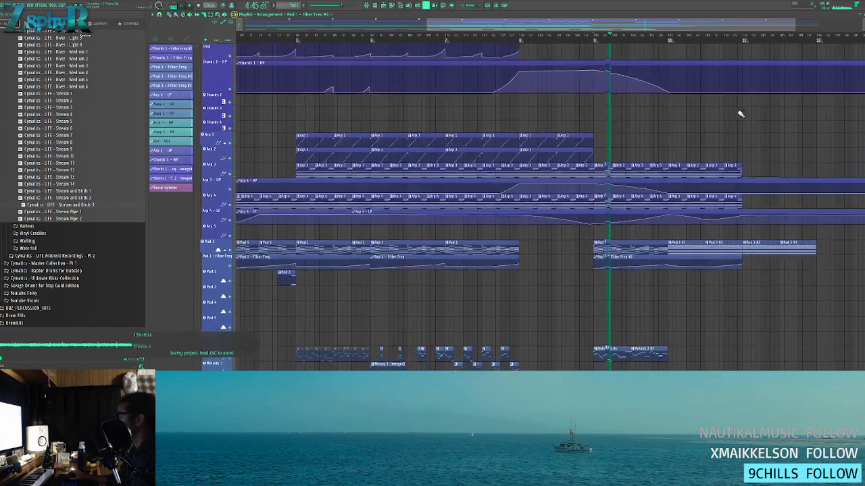
- Copy the SFX 1 #2 and SFX 1 pair so that the SFX 1 clip starts at bar 161
scroll(716, 105, down, 4)
scroll(699, 58, up, 6)
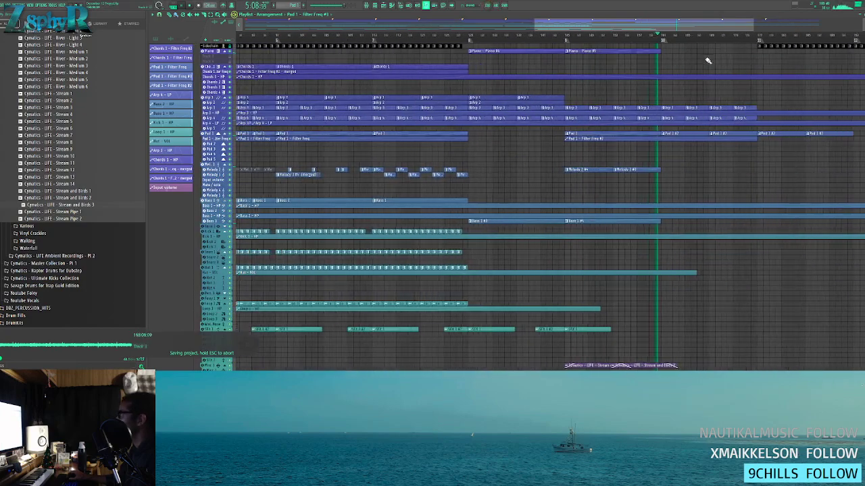
scroll(600, 140, down, 4)
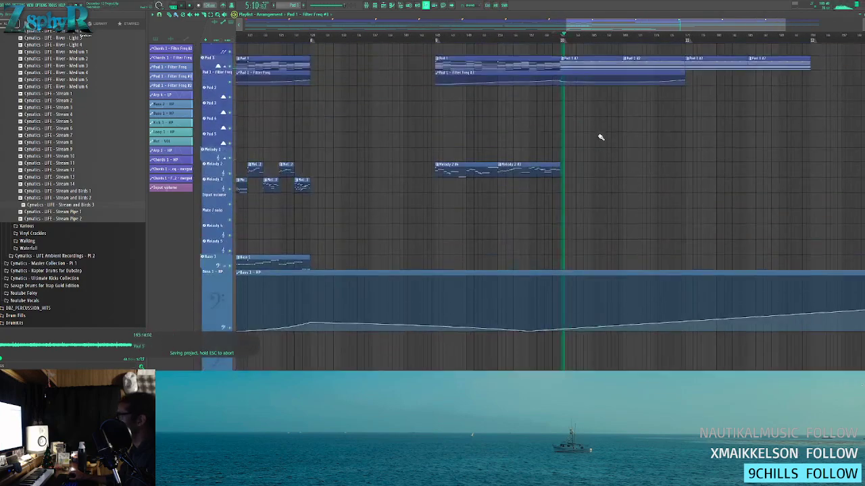
scroll(608, 222, down, 2)
drag(516, 250, 588, 252)
scroll(598, 248, up, 3)
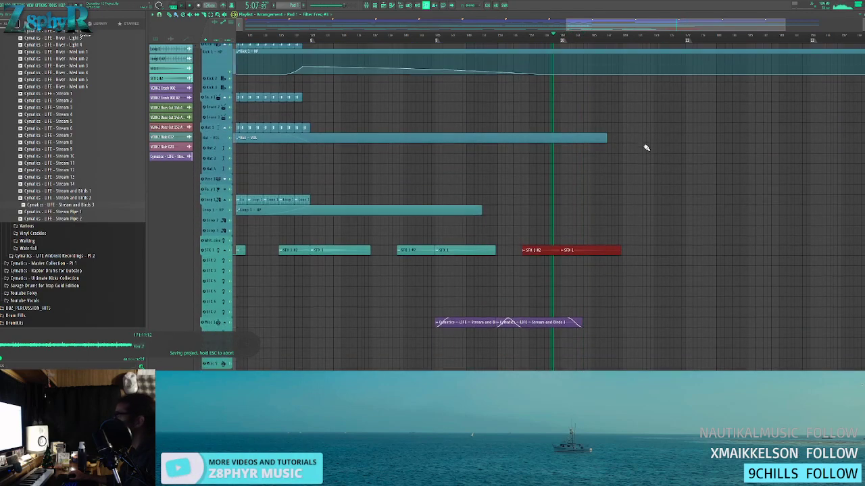
- Copy the two short Melody 2 #2 clips from the song's start onto the Melody 1 track, beginning at bar 161
scroll(647, 148, down, 5)
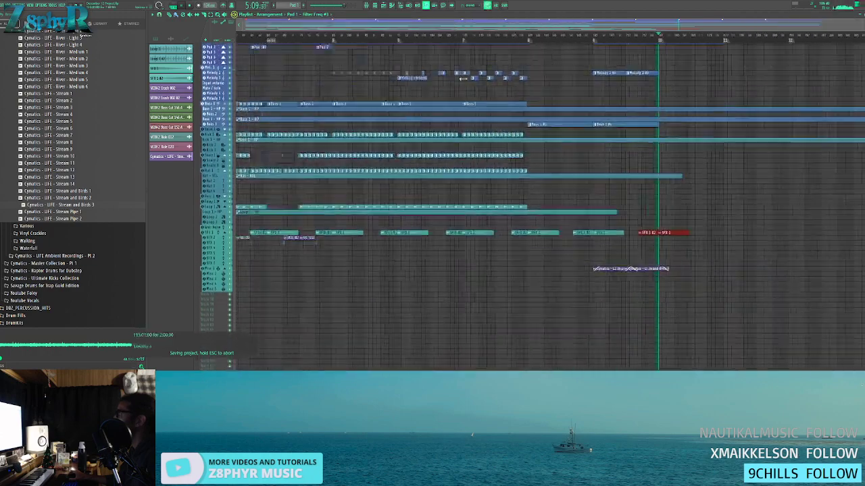
drag(256, 68, 239, 79)
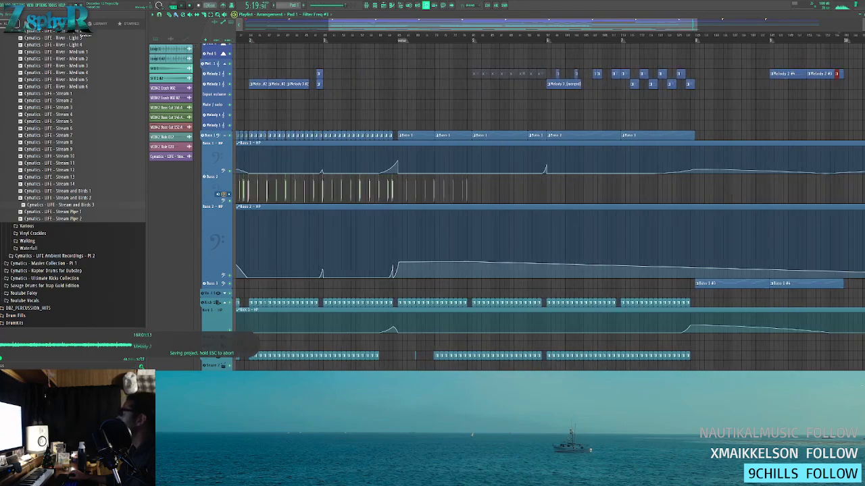
drag(830, 64, 292, 100)
scroll(821, 72, up, 4)
scroll(381, 85, down, 1)
drag(368, 83, 444, 84)
key(ctrl+d)
scroll(405, 107, down, 6)
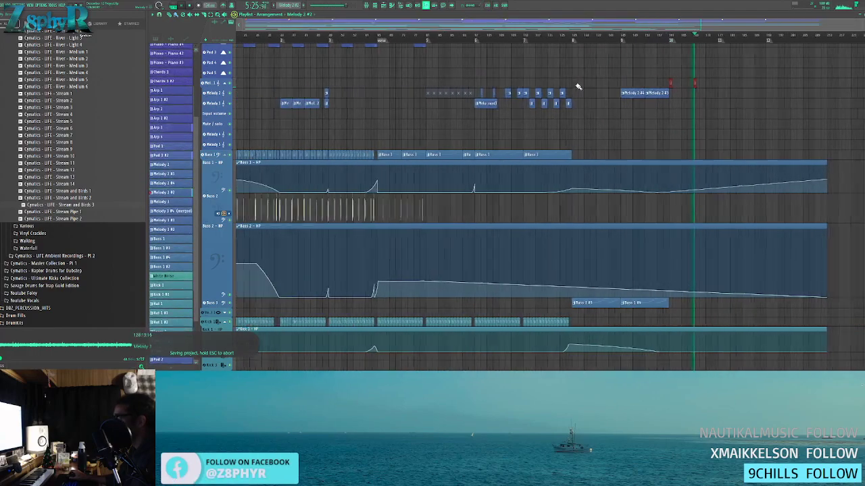
- Extend the Pad 1 - Filter Freq #3 automation clip so it covers all the added Pad 1 #2 clips
scroll(608, 87, down, 5)
scroll(734, 90, up, 2)
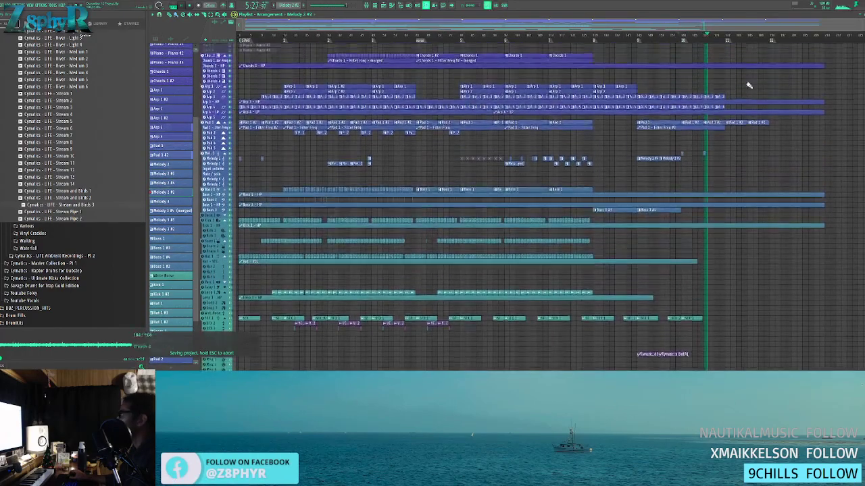
scroll(720, 89, up, 4)
scroll(566, 163, up, 4)
scroll(566, 163, up, 2)
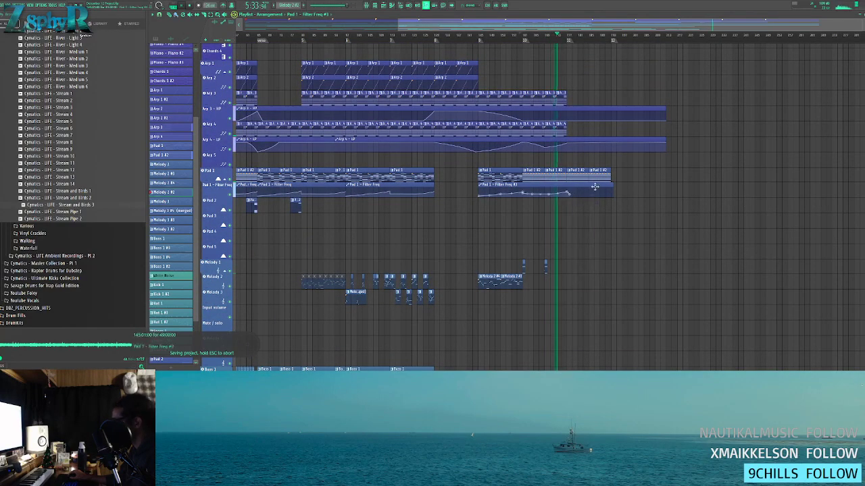
- Copy the first sixteen bars of short Chords 1 clips to the same track, starting at bar 165
scroll(570, 149, down, 4)
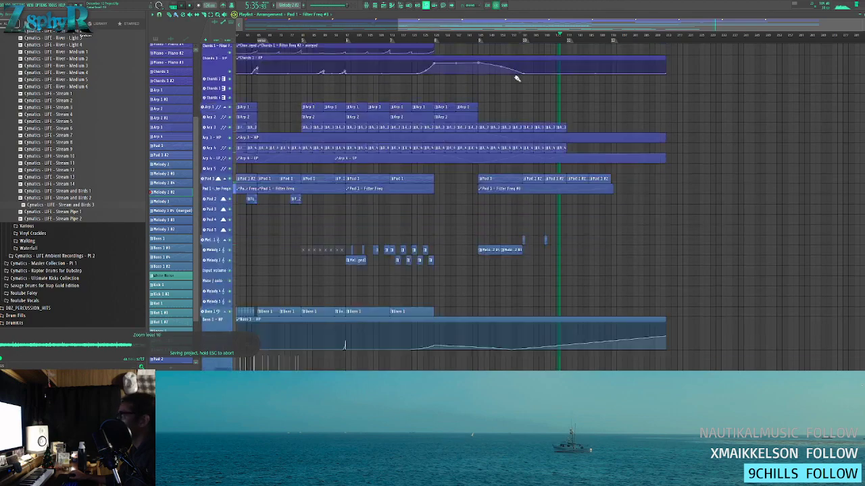
scroll(290, 60, up, 3)
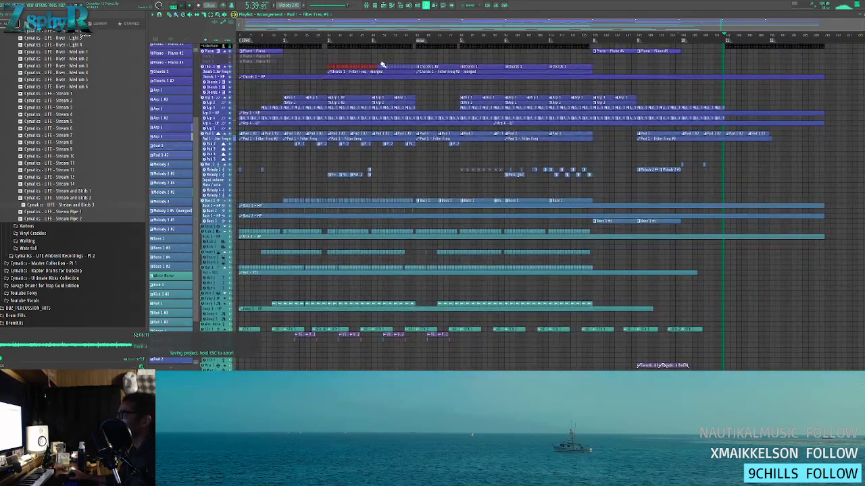
scroll(382, 65, up, 3)
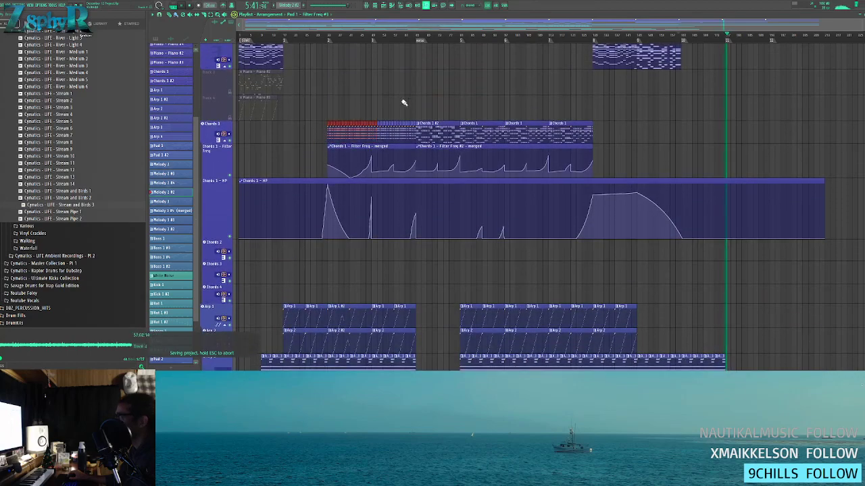
scroll(607, 98, down, 3)
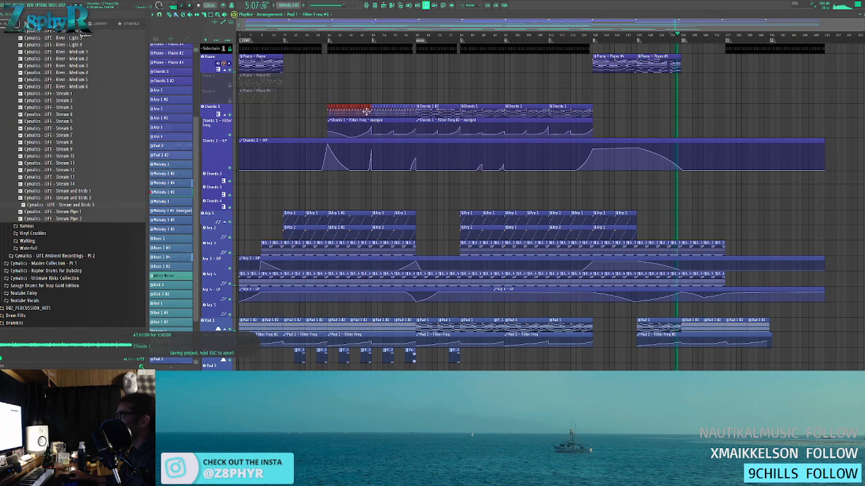
scroll(759, 124, up, 6)
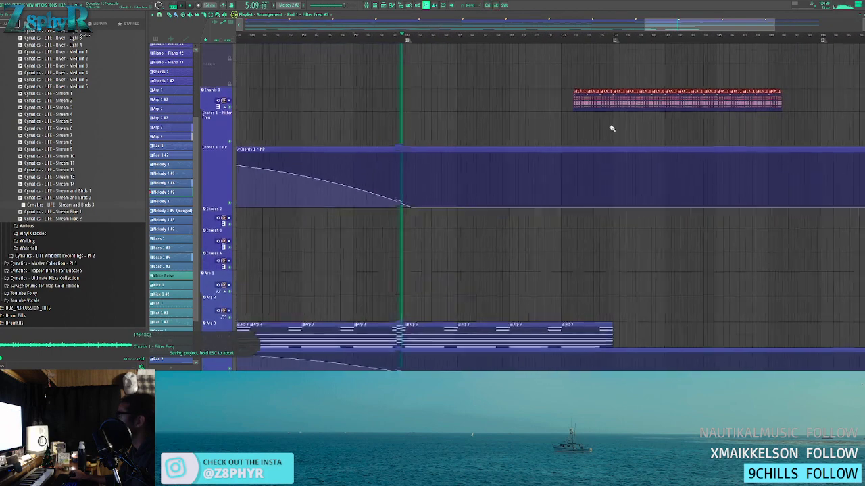
drag(604, 113, 589, 112)
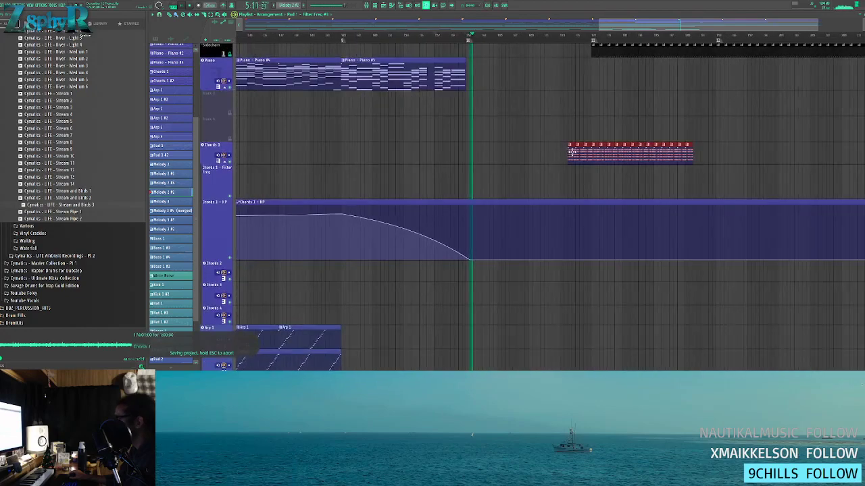
drag(558, 151, 495, 151)
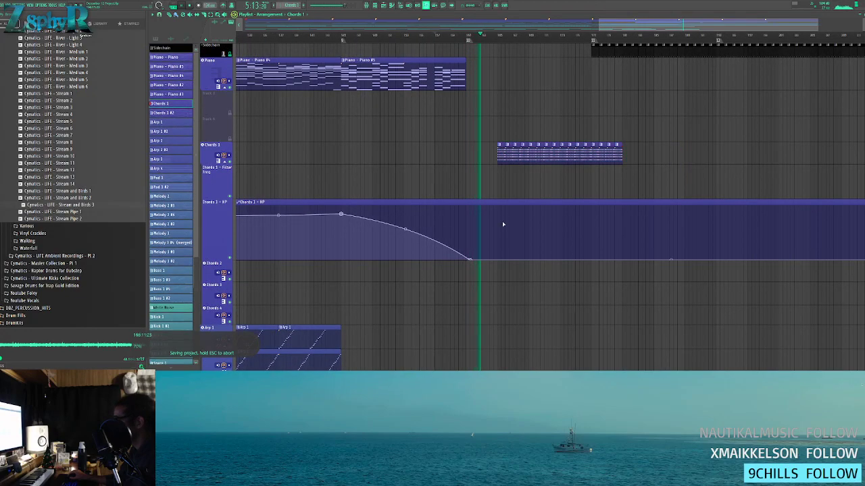
- Extend the Chords 1 - Filter Freq #2 - merged automation clip past the end of the copied chord clips
scroll(582, 173, down, 5)
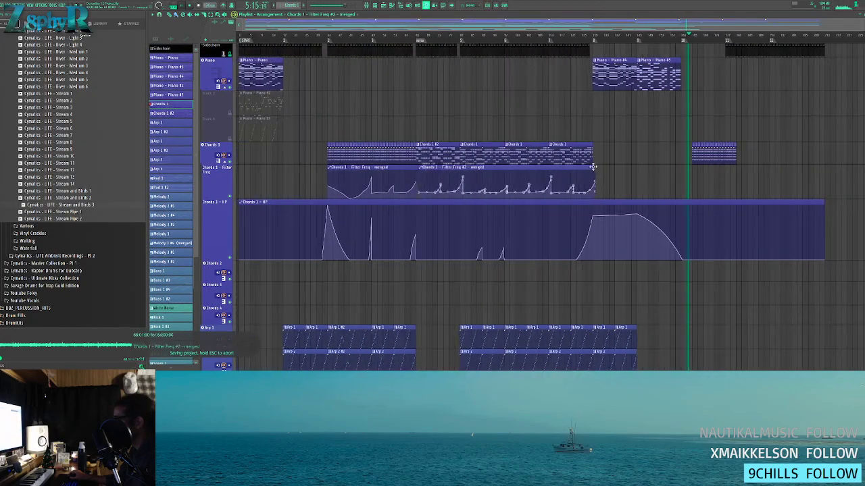
drag(662, 168, 762, 167)
scroll(720, 121, up, 5)
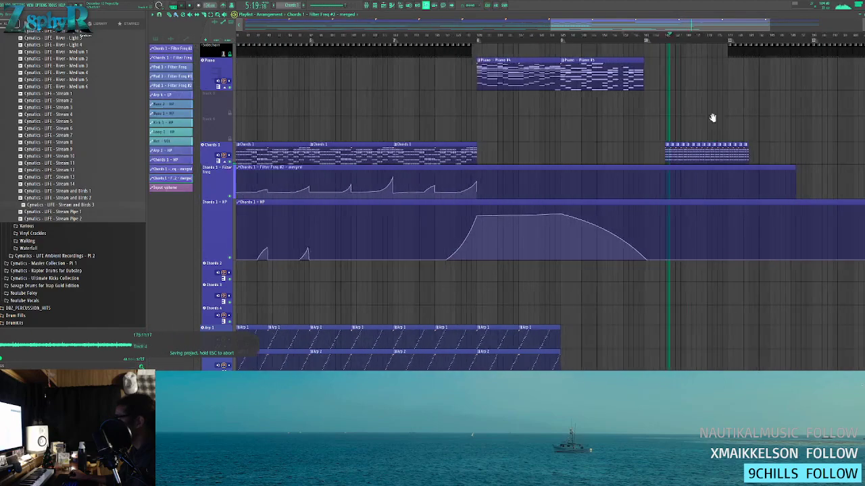
- Shape the Chords 1 - HP automation to peak where the copied chords start and curve down to its minimum at bar 177
drag(711, 147, 562, 165)
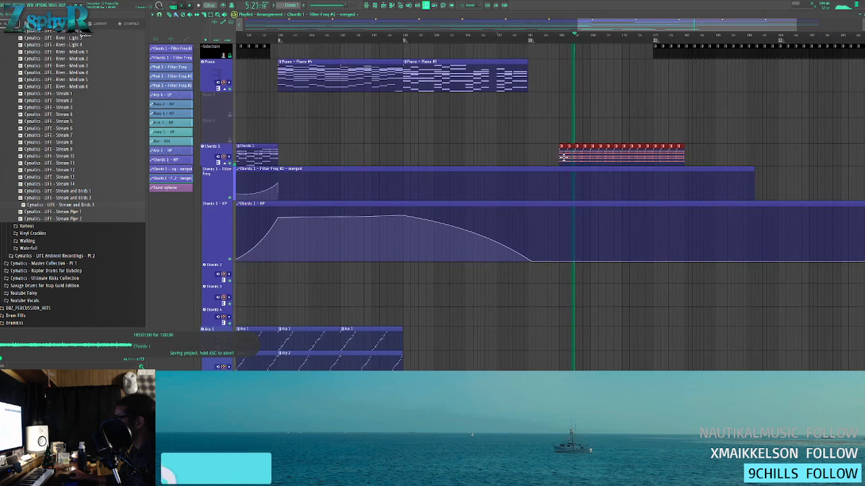
click(564, 145)
ctrl+click(566, 136)
drag(560, 239, 564, 220)
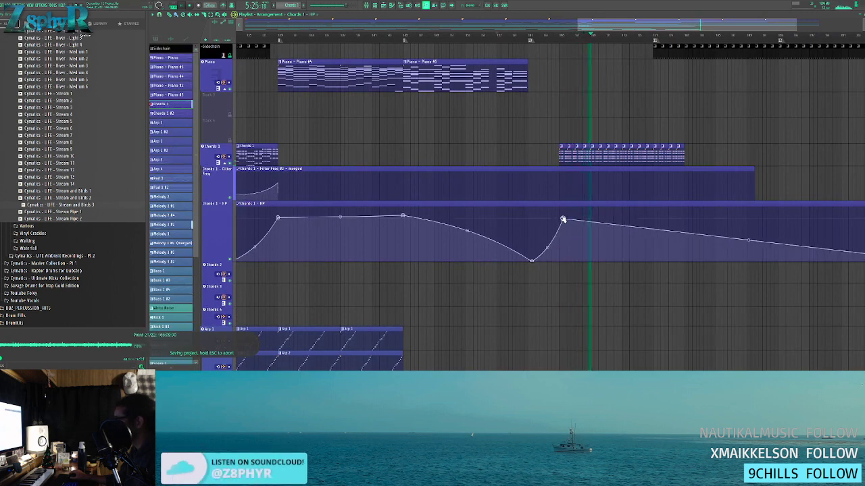
drag(652, 231, 655, 275)
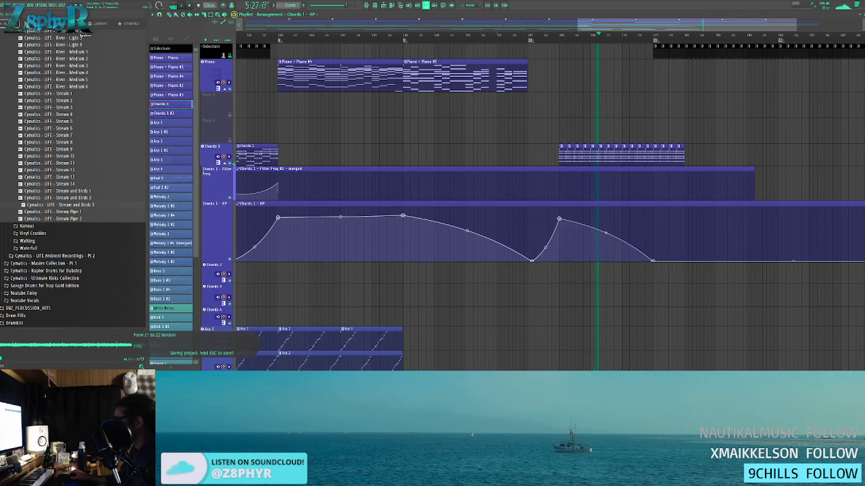
- Copy a run of Loop 1 clips from bar 105 onward into the section after bar 161
scroll(571, 135, down, 5)
scroll(550, 252, down, 3)
scroll(550, 286, down, 2)
drag(529, 267, 301, 289)
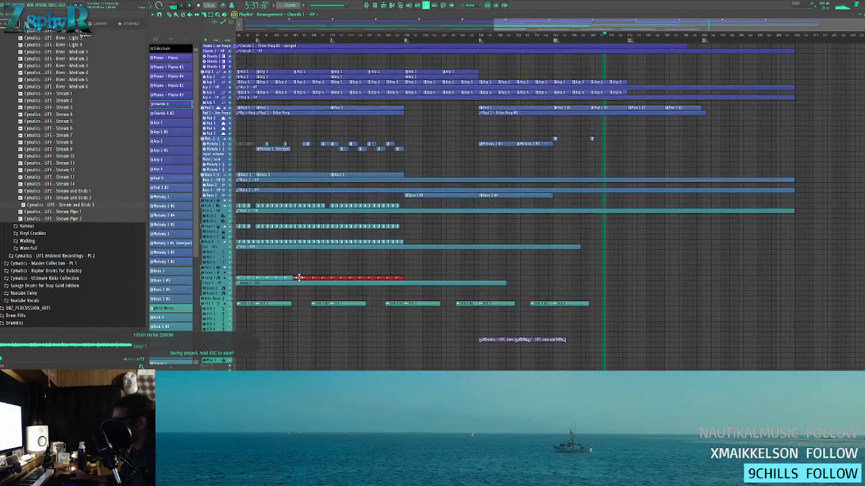
drag(585, 275, 594, 278)
scroll(594, 278, up, 4)
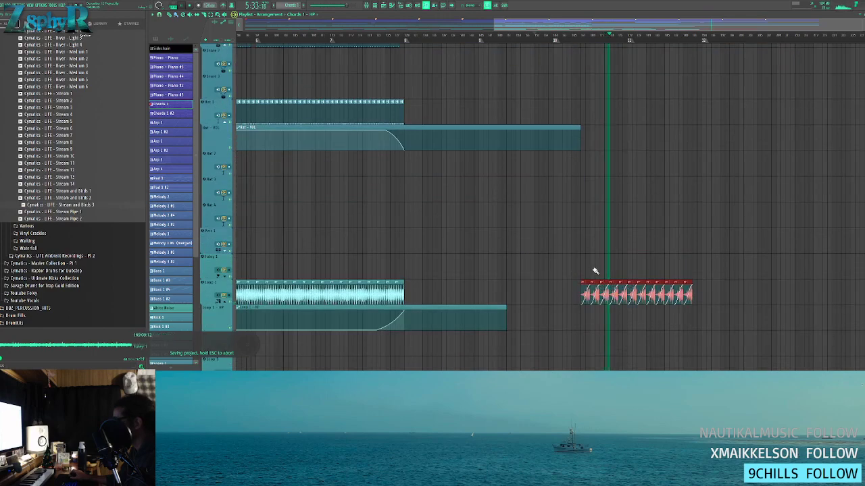
drag(586, 299, 600, 299)
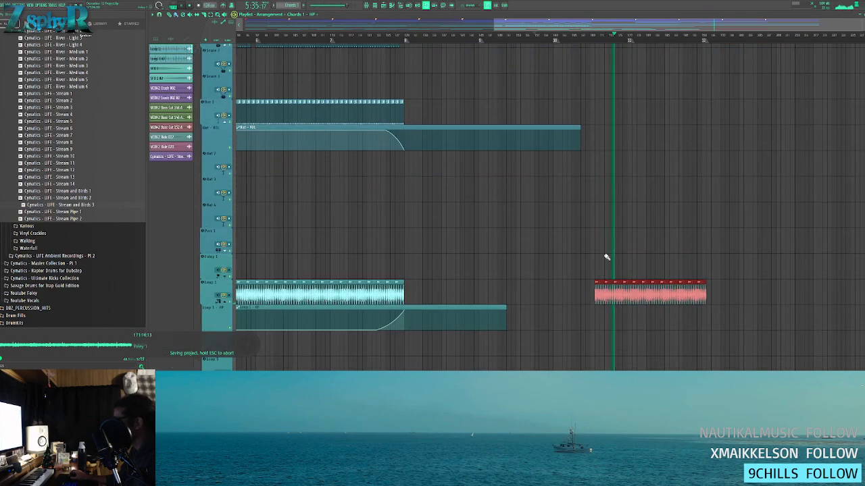
- Continue the copied Loop 1 clips with further repeats up to the section 12 marker
ctrl+click(607, 257)
scroll(599, 262, up, 4)
drag(599, 257, 577, 189)
scroll(756, 217, down, 4)
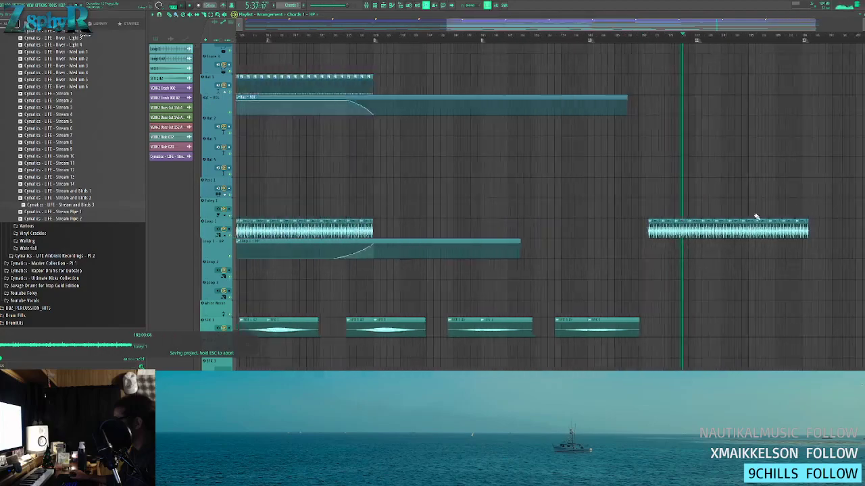
- Extend the Loop 1 - HP automation clip to just past the end of the copied Loop 1 clips
scroll(756, 217, down, 2)
drag(792, 214, 647, 239)
scroll(650, 239, up, 5)
drag(727, 233, 713, 234)
scroll(678, 183, down, 4)
drag(602, 245, 801, 245)
ctrl+click(823, 237)
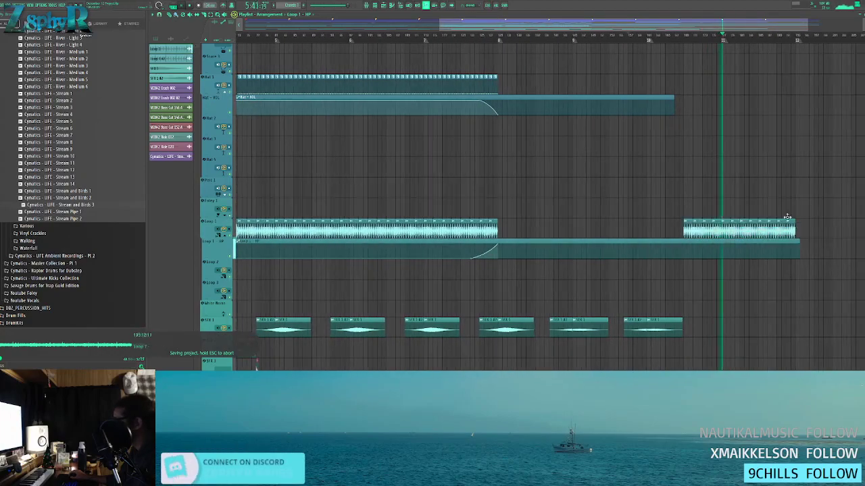
- Shape the Loop 1 - HP automation to curve down from the start of the copied loops to its minimum around bar 179
drag(787, 210, 502, 201)
key(space)
right_click(394, 235)
key(space)
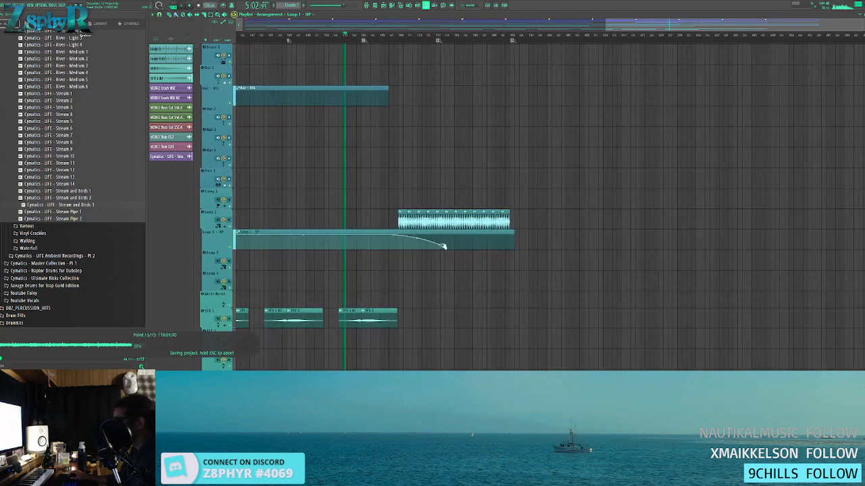
- Rename the section marker at bar 177 as BEAT
scroll(428, 64, up, 3)
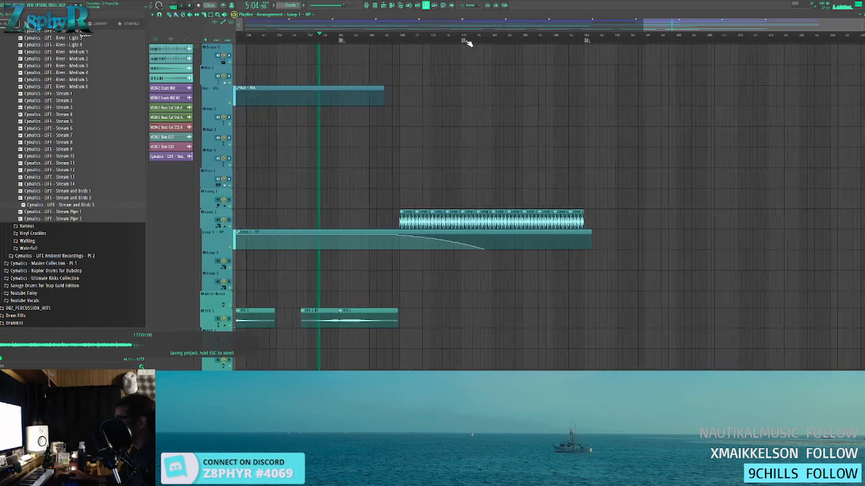
right_click(463, 42)
click(481, 68)
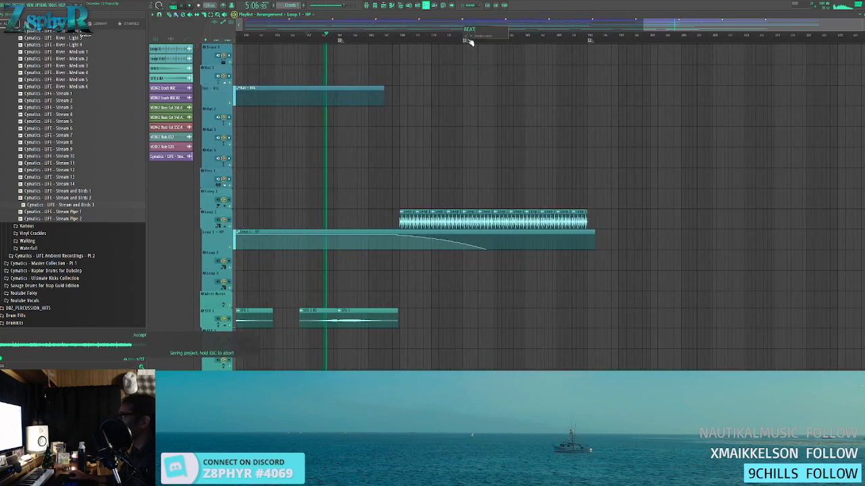
scroll(469, 162, down, 3)
- Copy the section 7 run of Kick 1 clips to the BEAT marker at bar 177
scroll(500, 196, down, 3)
drag(592, 244, 531, 262)
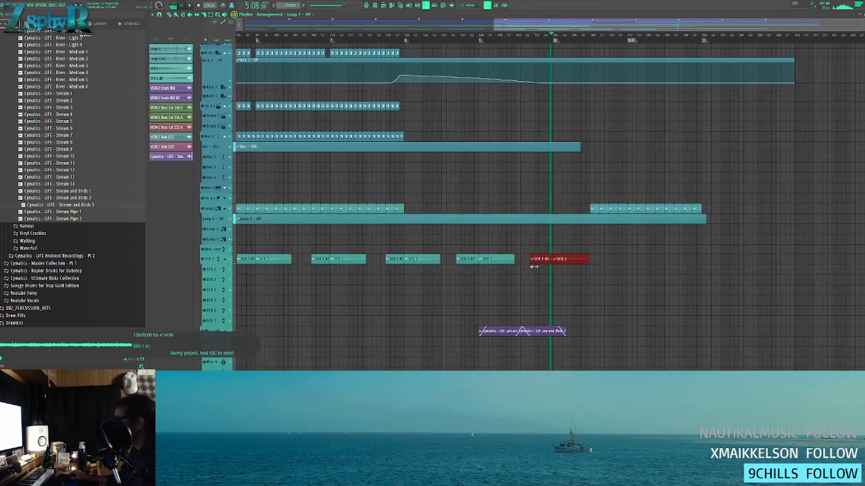
mouse_move(463, 238)
mouse_down()
mouse_move(570, 264)
mouse_move(515, 240)
mouse_move(575, 253)
mouse_up()
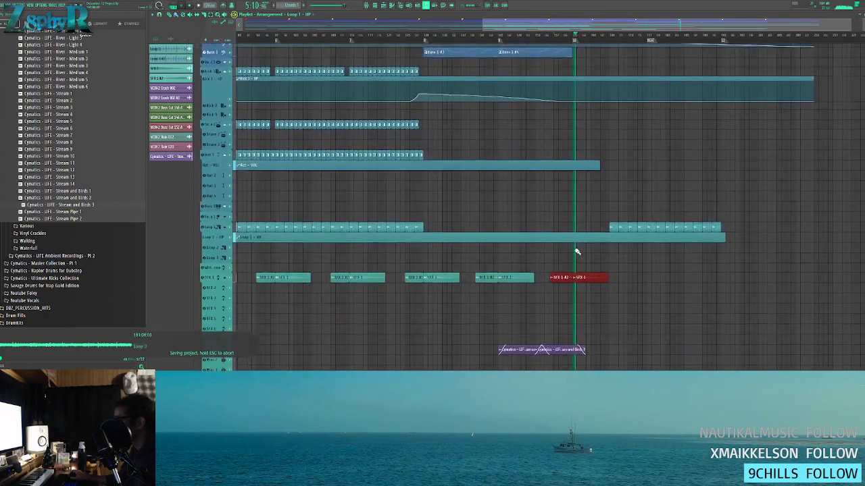
ctrl+click(552, 144)
scroll(500, 159, up, 2)
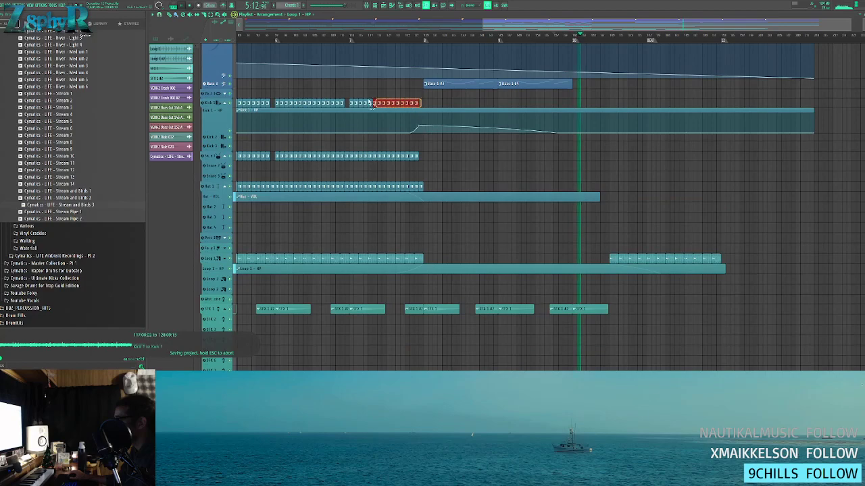
drag(533, 103, 431, 41)
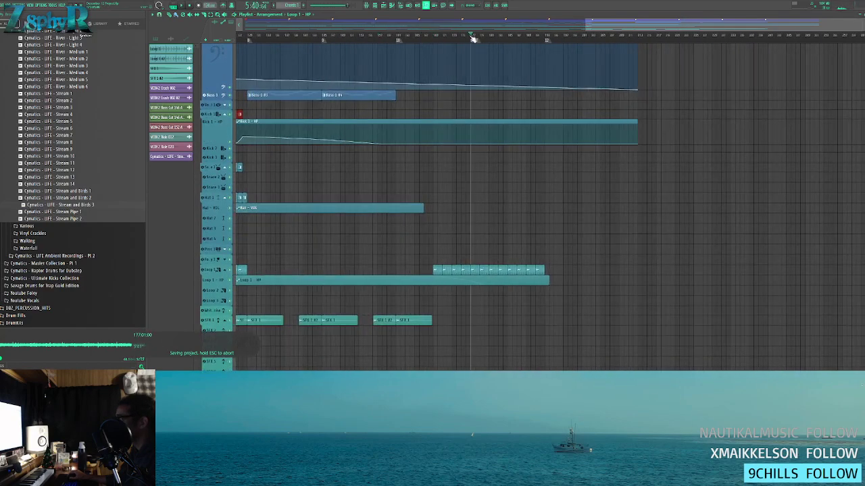
- Copy the section 7 Snare 1 and Hat 1 clips to the BEAT marker
drag(301, 175, 390, 203)
drag(363, 231, 266, 183)
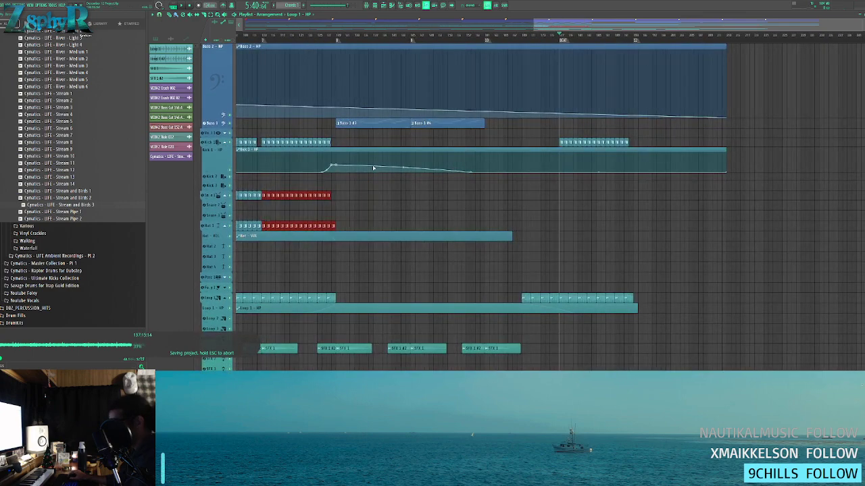
key(ctrl+v)
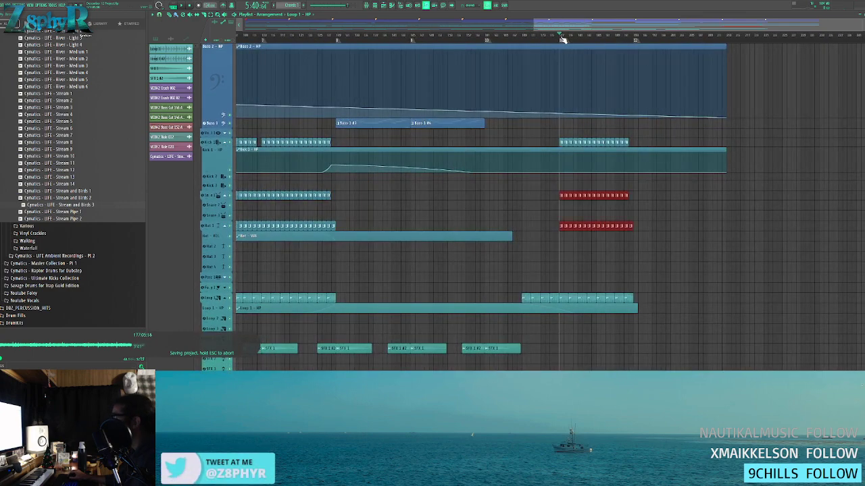
- Copy the Bass 1 and Bass 2 clips of sections 1 and 2 to the BEAT marker
scroll(607, 223, up, 2)
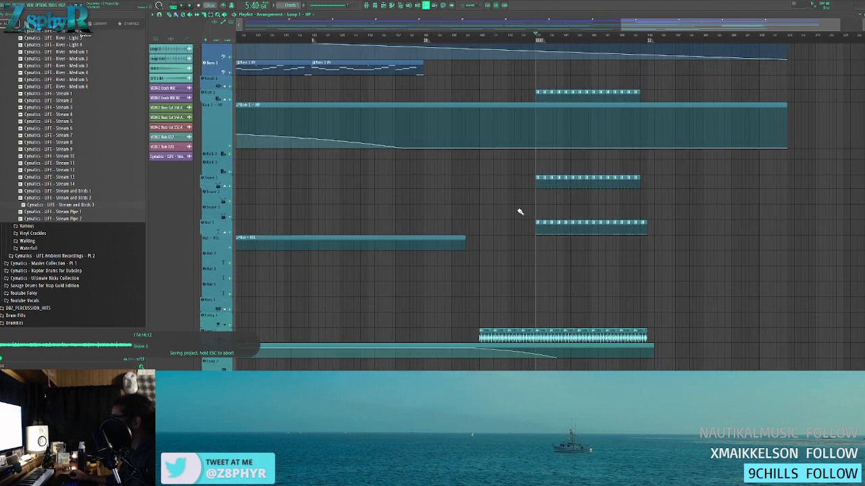
scroll(479, 224, down, 5)
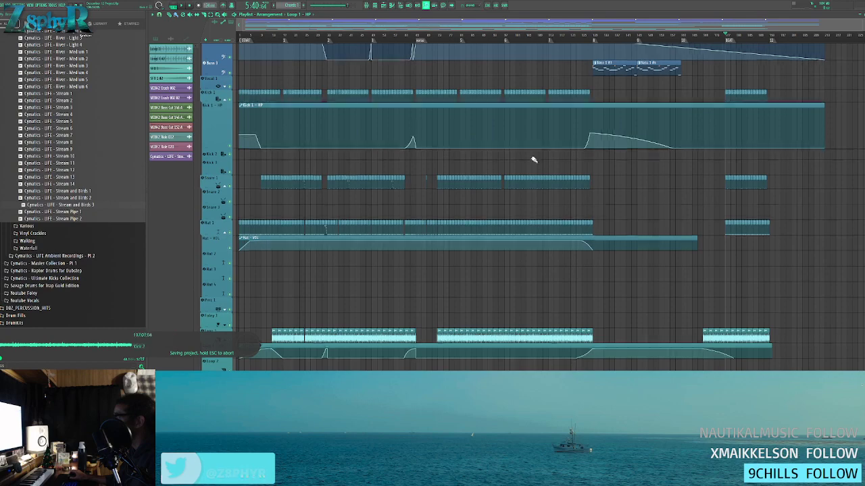
scroll(439, 169, up, 3)
scroll(472, 177, up, 10)
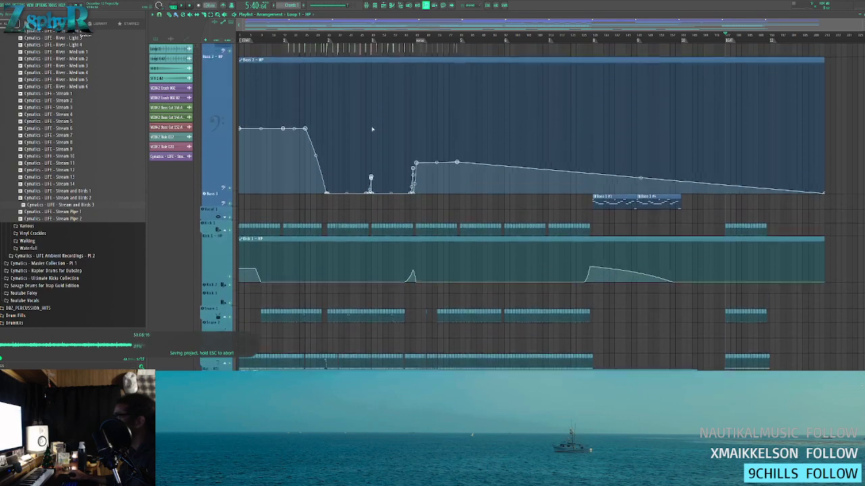
drag(273, 117, 371, 130)
drag(250, 203, 373, 231)
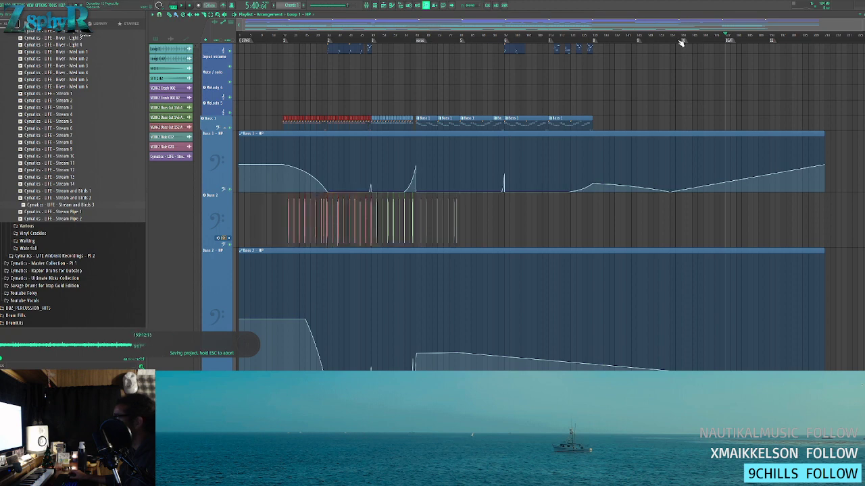
key(ctrl+v)
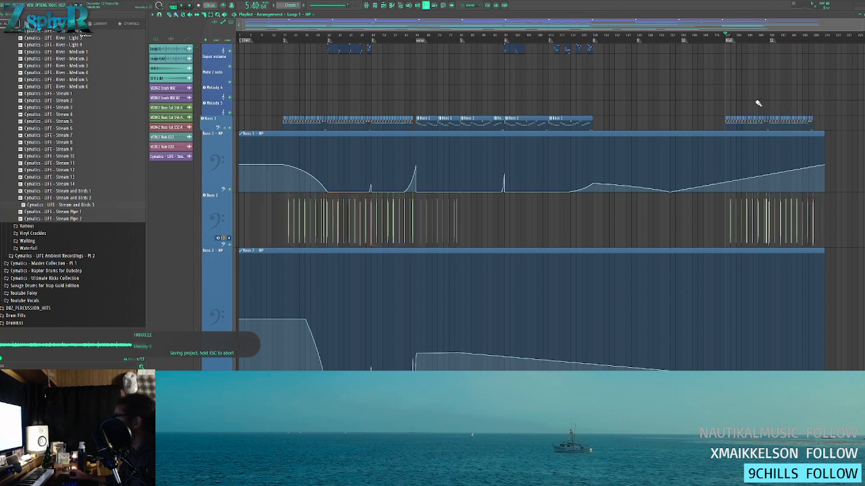
- Shape the Bass 1 - HP automation to peak at the BEAT marker and drop to its minimum about four bars after it
scroll(606, 81, right, 2)
scroll(606, 82, down, 5)
scroll(635, 92, up, 6)
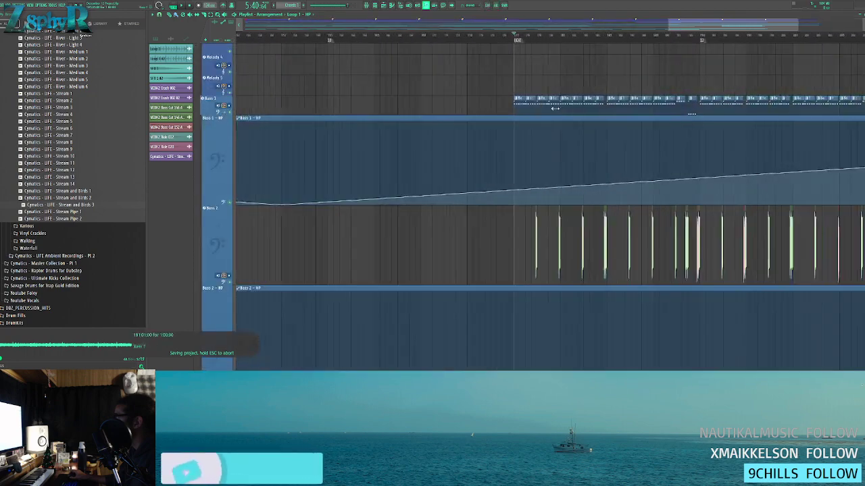
scroll(560, 108, right, 1)
right_click(449, 205)
drag(451, 205, 453, 155)
right_click(506, 205)
scroll(565, 162, down, 3)
scroll(740, 164, down, 2)
drag(795, 165, 790, 208)
scroll(790, 235, down, 2)
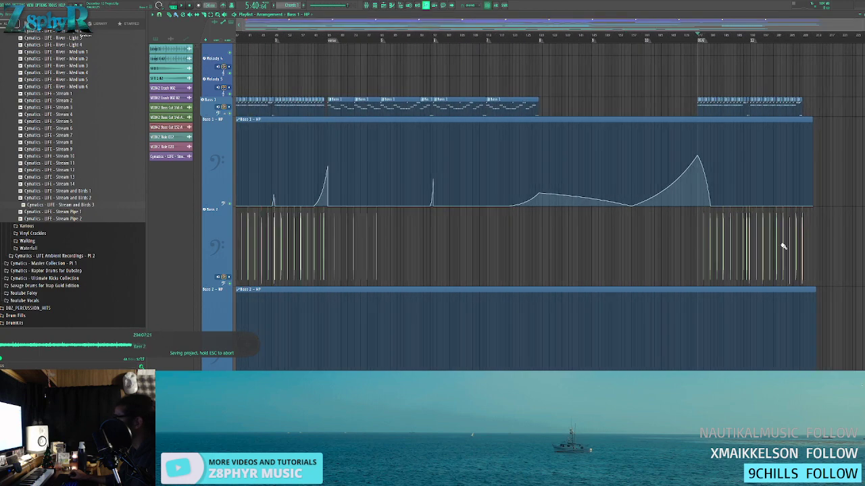
- Add a point to the Bass 2 - HP automation near the BEAT marker and curve it down to its minimum at bar 189
scroll(790, 237, down, 5)
right_click(600, 285)
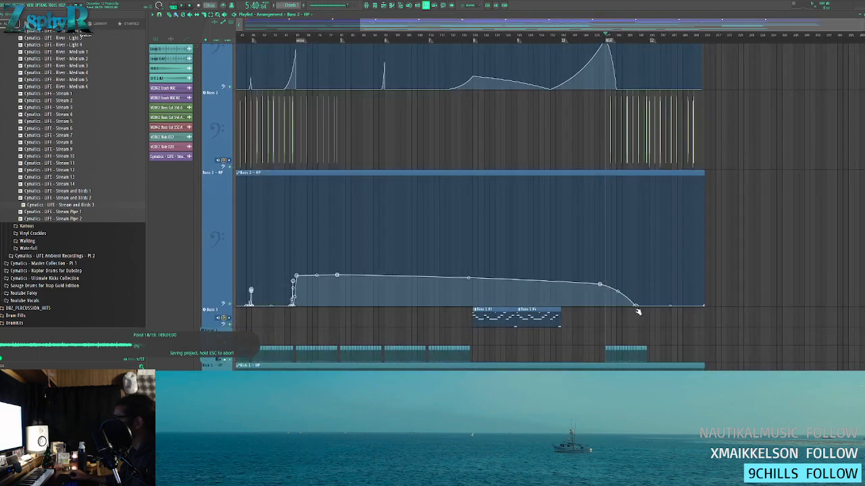
scroll(668, 304, down, 2)
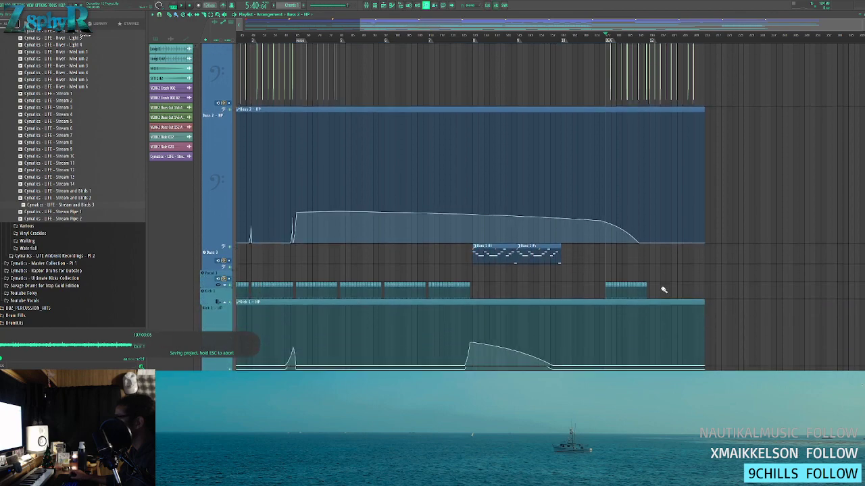
- Duplicate the copied Kick 1, Snare 1 and Hat 1 clips directly after themselves and fill the Snare 1 gap before section 12
scroll(666, 284, down, 2)
key(ctrl+b)
scroll(710, 317, down, 2)
drag(658, 277, 600, 338)
key(ctrl+b)
scroll(668, 301, up, 5)
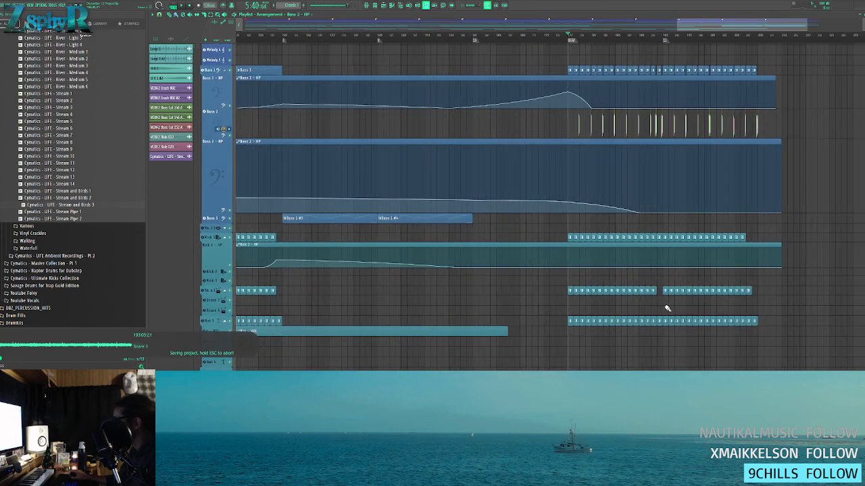
right_click(644, 293)
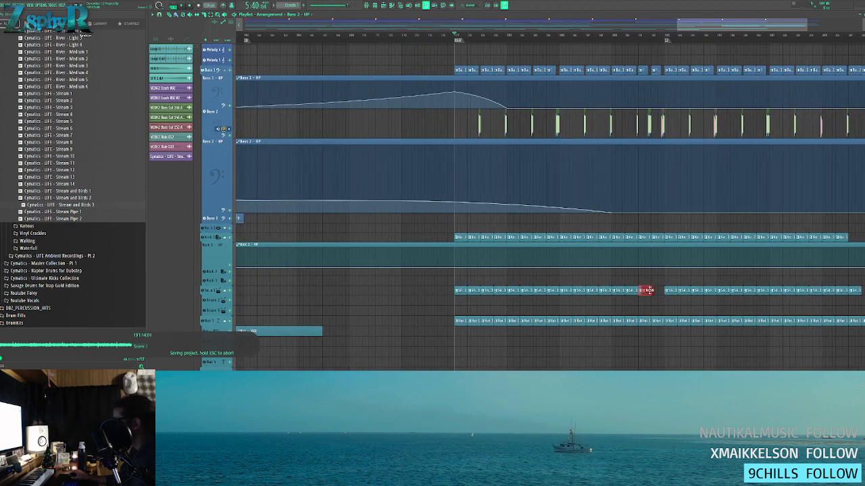
- Delete the Loop 1 clips that lie after the BEAT marker
scroll(656, 296, down, 3)
drag(564, 303, 469, 304)
ctrl+click(492, 285)
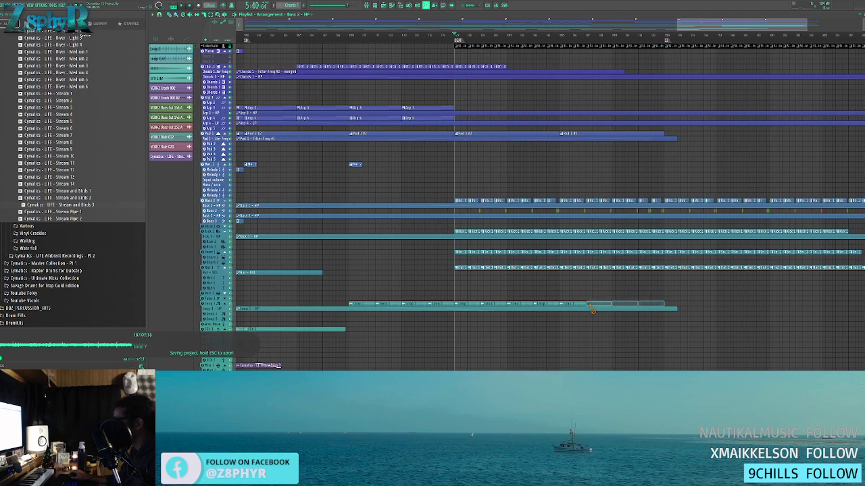
scroll(353, 267, down, 3)
scroll(437, 272, down, 2)
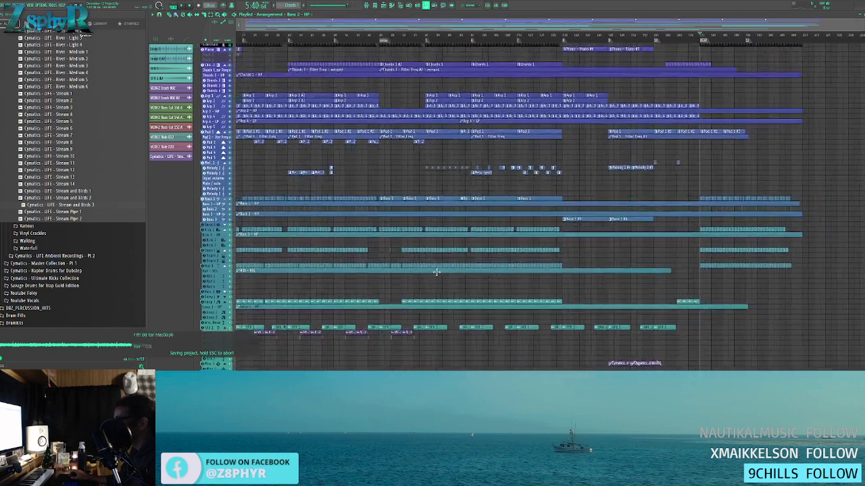
- Copy the run of Loop 1 clips starting at the section 2 marker to the BEAT marker and play the result
scroll(406, 284, up, 4)
drag(341, 295, 308, 252)
scroll(309, 252, up, 4)
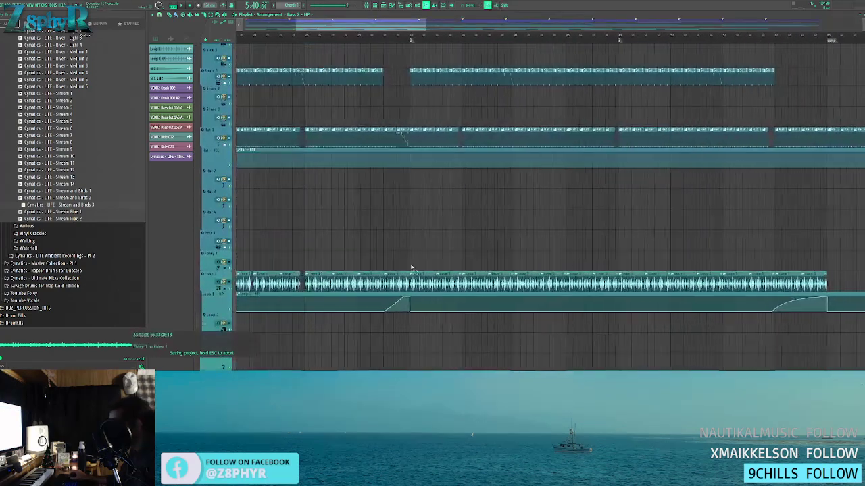
scroll(450, 252, left, 3)
drag(433, 240, 473, 278)
drag(595, 254, 293, 243)
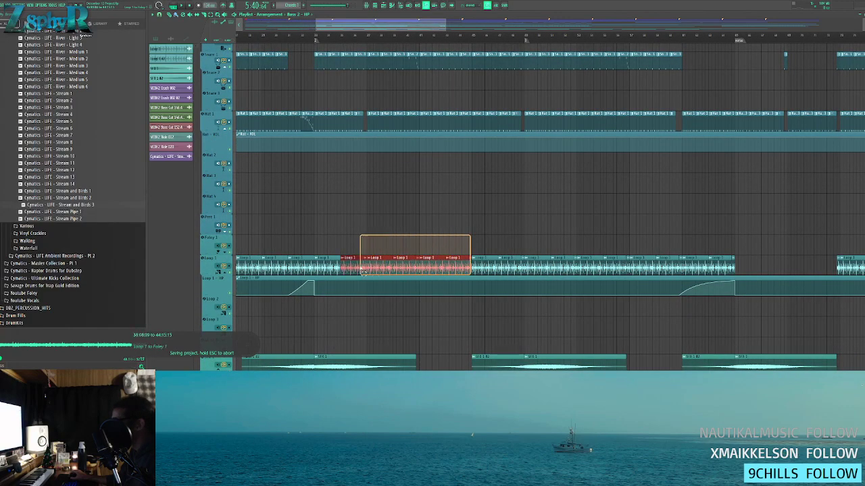
scroll(635, 224, down, 4)
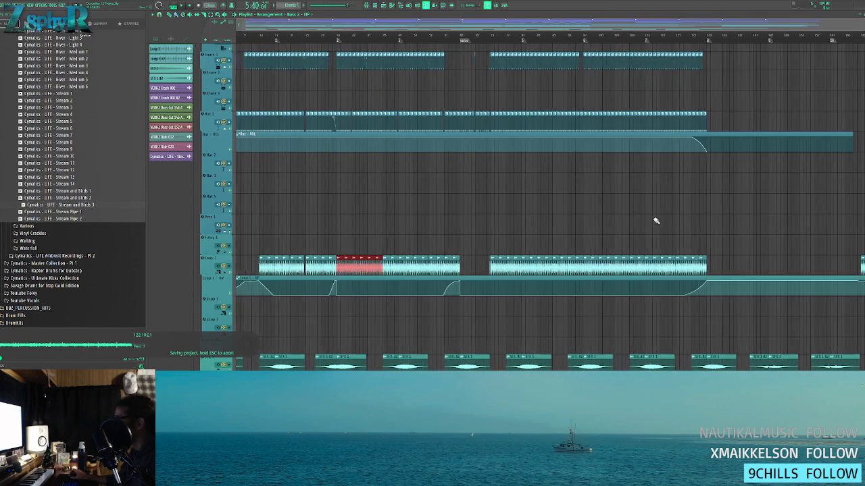
drag(644, 221, 285, 221)
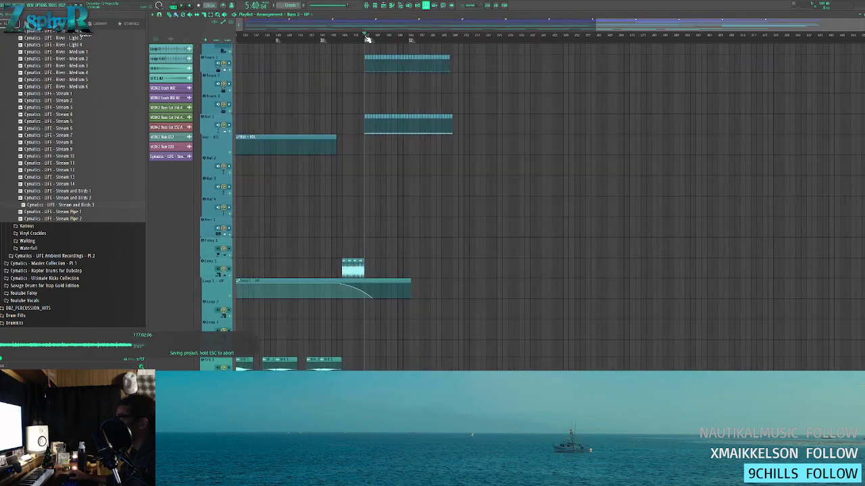
scroll(393, 220, up, 4)
key(space)
- Copy an SFX 1 clip pair so that it spans the BEAT marker
drag(434, 199, 266, 164)
scroll(425, 199, down, 2)
drag(383, 232, 419, 248)
drag(405, 317, 574, 265)
- Copy the crash clips and short hits on SFX 2 and SFX 3 into the later part of the song
scroll(412, 222, down, 3)
scroll(379, 218, down, 5)
drag(474, 236, 383, 230)
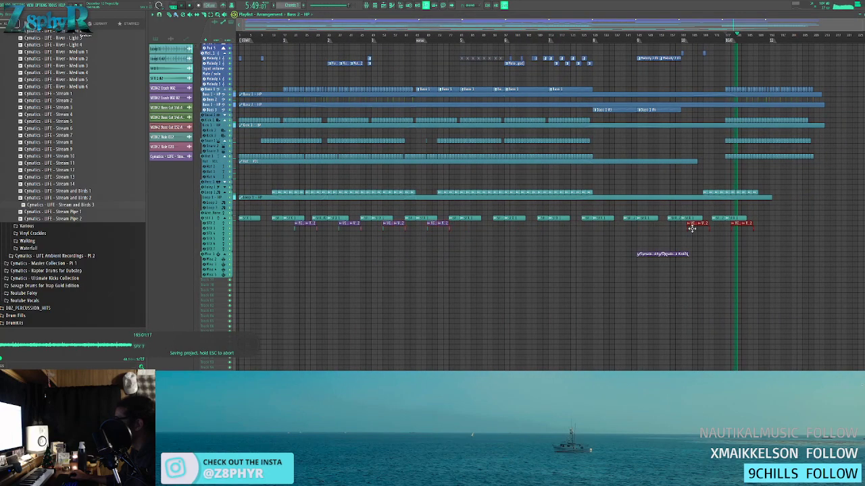
- Centre the first copied crash pair on the section 10 marker and delete the SFX 1 clip above it
scroll(737, 229, up, 6)
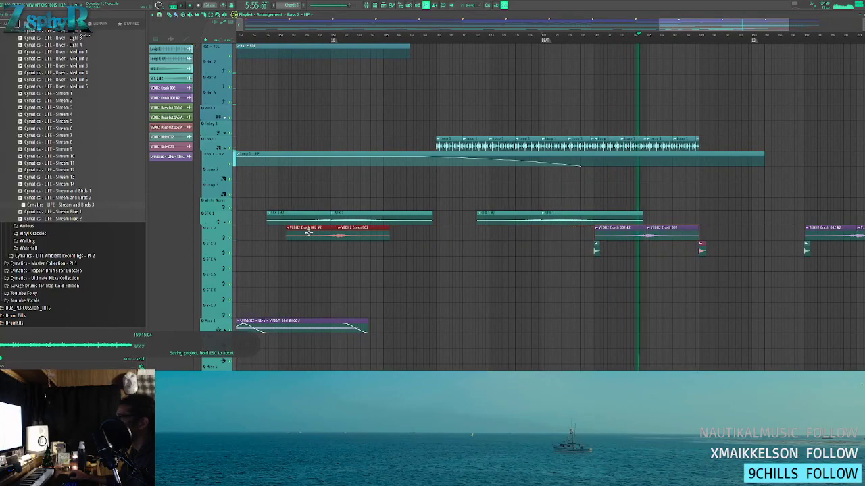
right_click(308, 213)
click(372, 201)
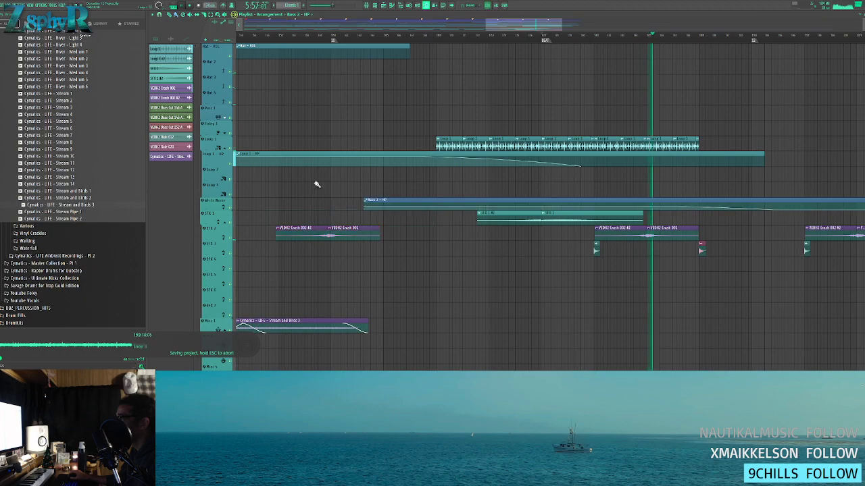
right_click(416, 201)
- Extend the Hat - VOL automation clip past the BEAT marker and add Hat 1 clips ahead of that marker
scroll(458, 81, down, 5)
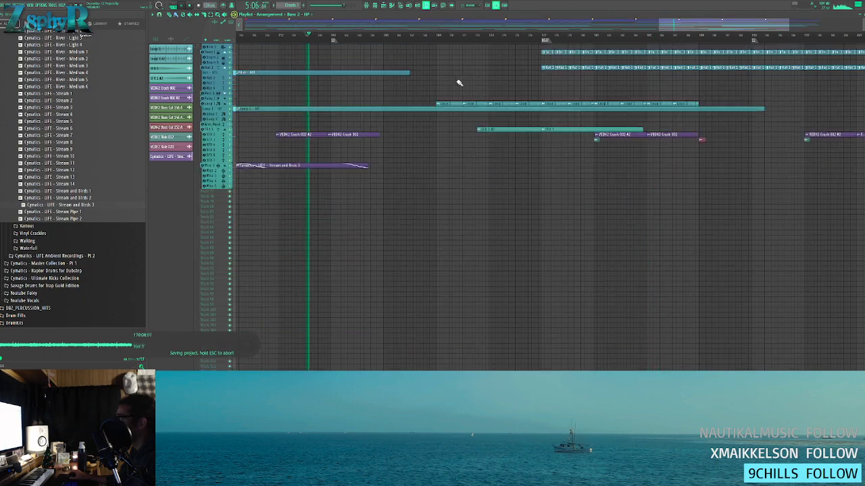
scroll(513, 65, down, 4)
scroll(623, 110, up, 4)
scroll(642, 128, up, 3)
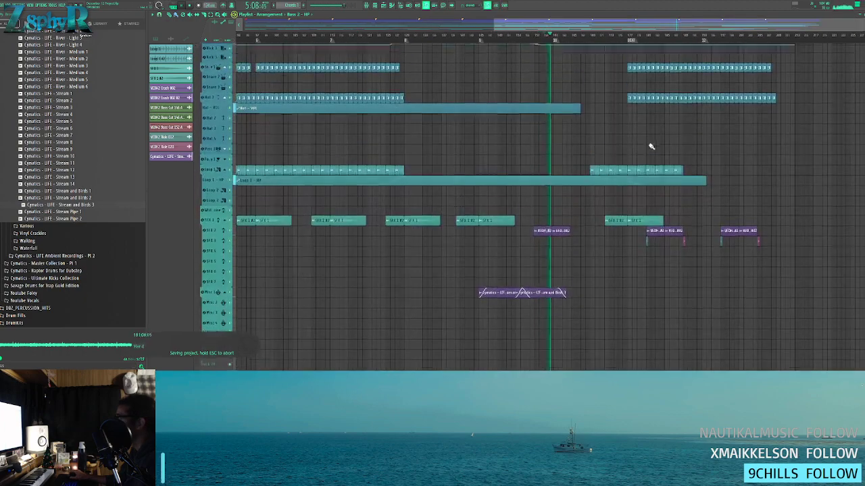
scroll(722, 153, down, 4)
scroll(709, 162, up, 3)
scroll(637, 164, right, 3)
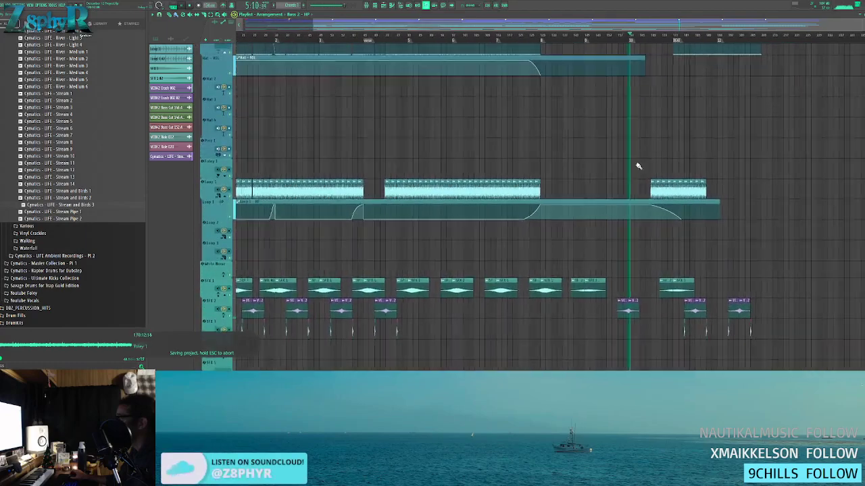
scroll(682, 148, up, 5)
scroll(629, 243, up, 3)
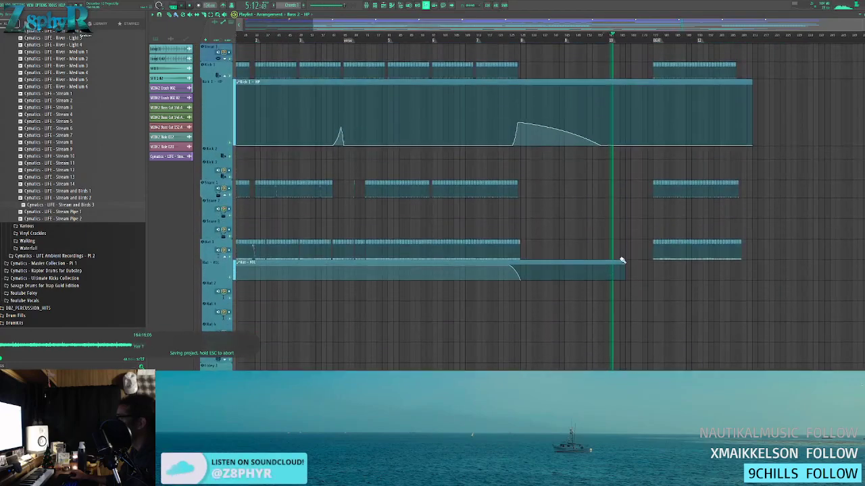
scroll(663, 221, up, 4)
drag(622, 249, 698, 256)
drag(662, 254, 599, 254)
- Shape the Kick 1 - HP automation to rise ahead of the BEAT marker, hold briefly, and fall to its minimum at the marker
scroll(628, 229, up, 4)
drag(625, 163, 719, 167)
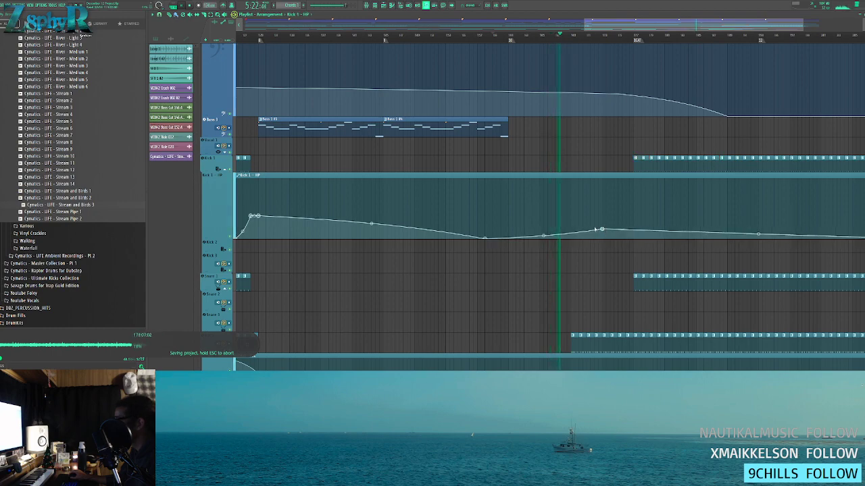
scroll(604, 230, down, 5)
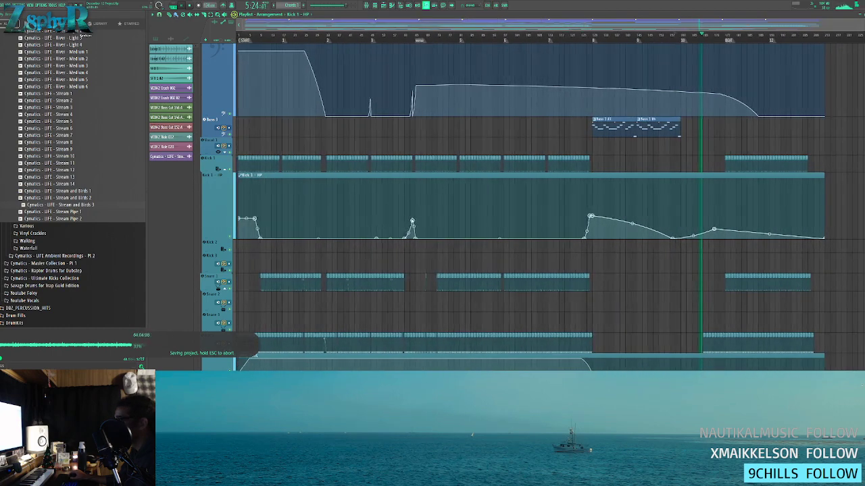
scroll(753, 165, up, 5)
scroll(753, 165, up, 2)
drag(752, 165, 392, 174)
scroll(568, 210, up, 2)
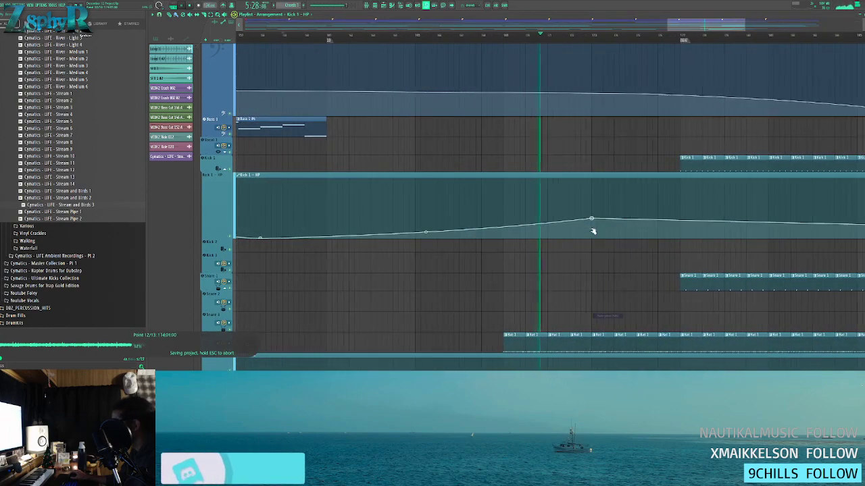
right_click(680, 221)
right_click(653, 219)
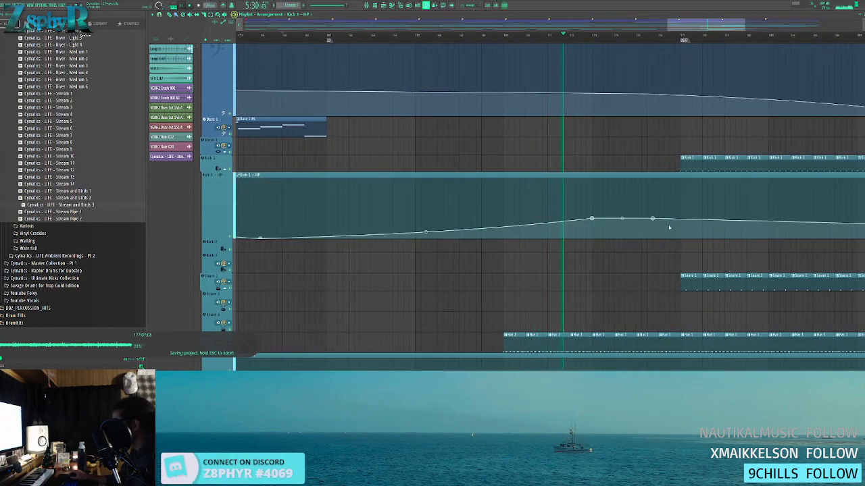
drag(680, 219, 680, 240)
- Copy four Kick 1 clips into the bars directly ahead of the BEAT marker
drag(662, 137, 766, 171)
drag(755, 169, 672, 170)
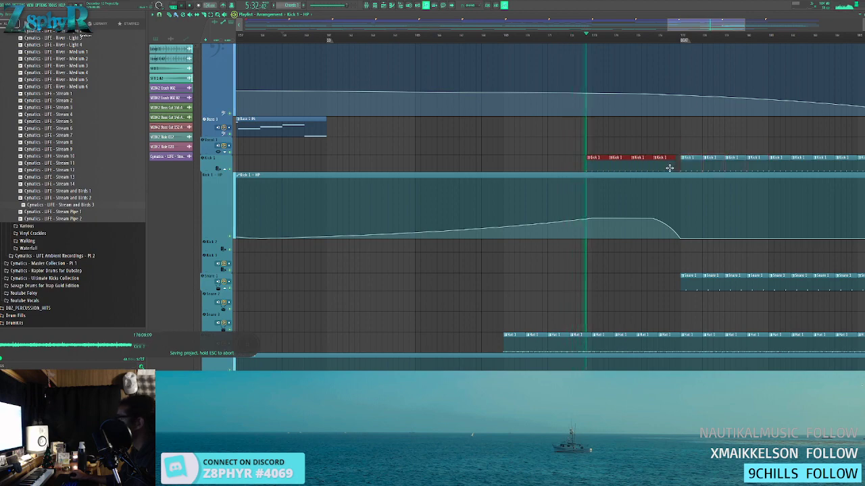
scroll(629, 181, down, 3)
scroll(605, 168, up, 4)
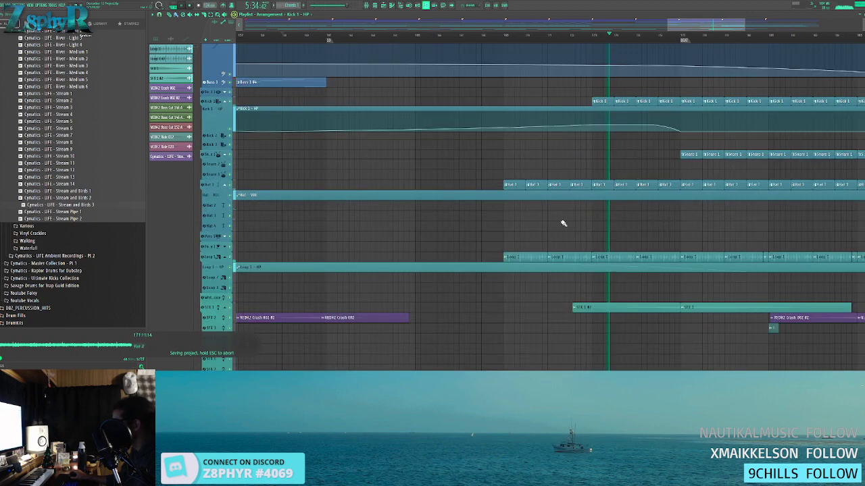
- Add a low Hat - VOL automation point ahead of the later Hat 1 clips and end the Loop 1 - HP sweep at the BEAT marker
scroll(540, 197, down, 4)
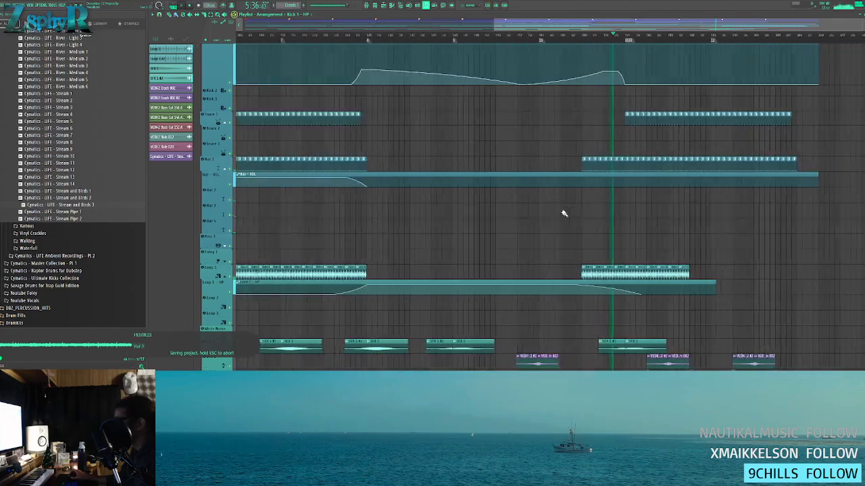
right_click(575, 181)
drag(575, 182, 586, 189)
scroll(605, 194, up, 4)
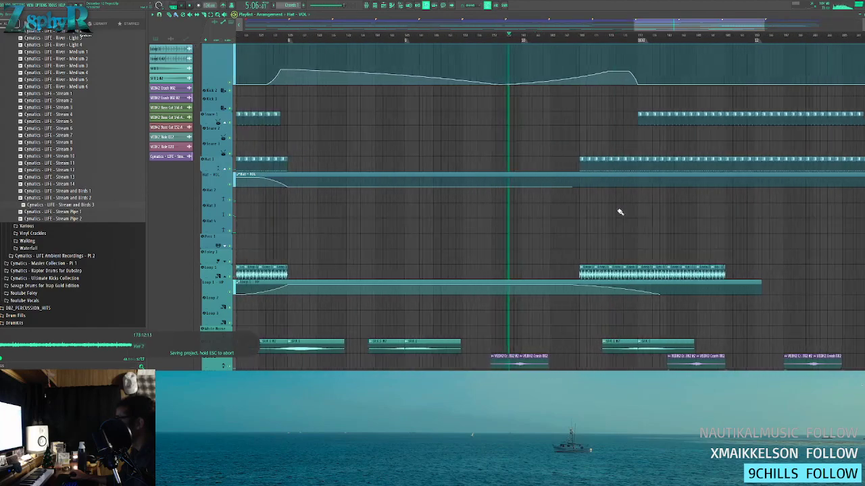
click(545, 287)
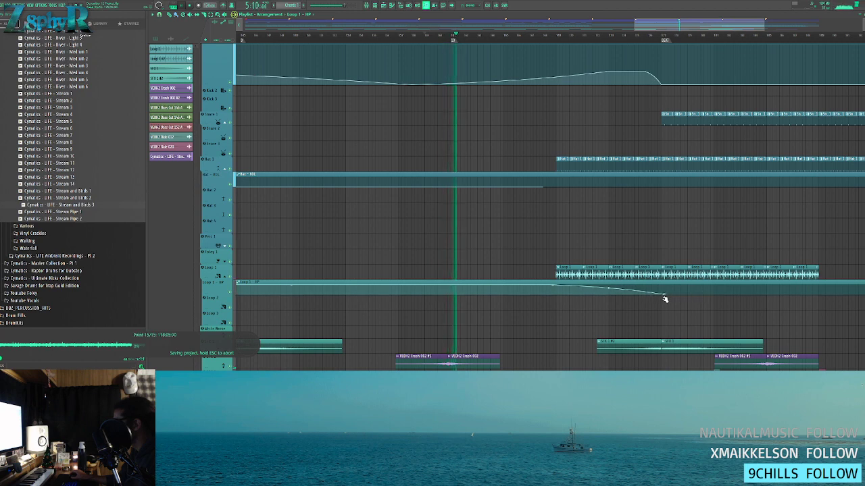
- Extend the Hat 1 clips back to the section 10 marker and ramp Hat - VOL up from there to the start of Loop 1
mouse_move(546, 157)
mouse_down()
mouse_move(656, 169)
mouse_move(544, 164)
mouse_up()
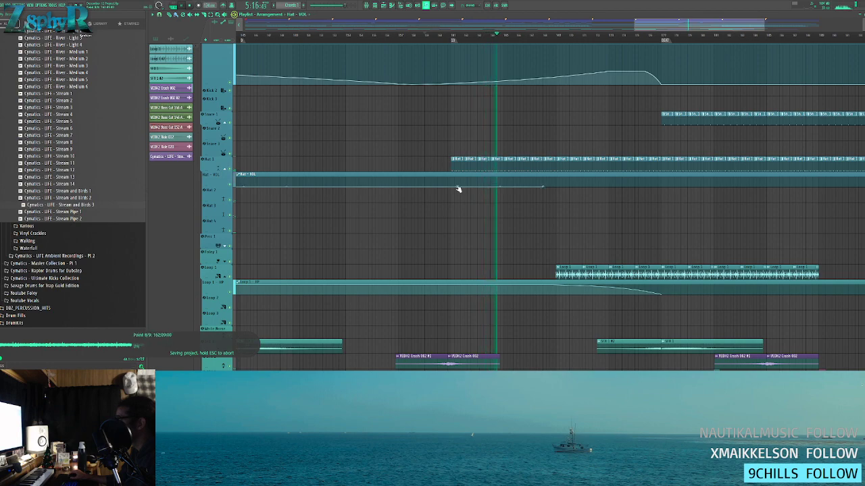
drag(543, 187, 552, 165)
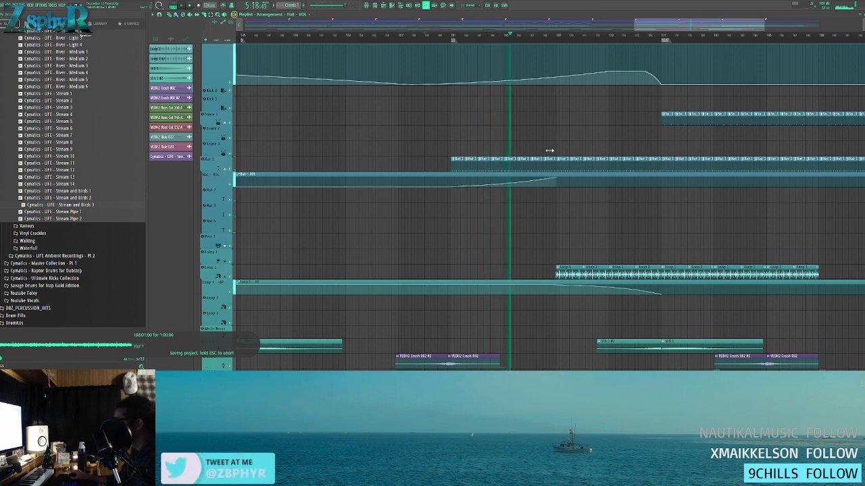
scroll(585, 143, down, 2)
- Copy a pair of short SFX 3 hits to between the section 10 marker and the BEAT marker
scroll(594, 237, down, 10)
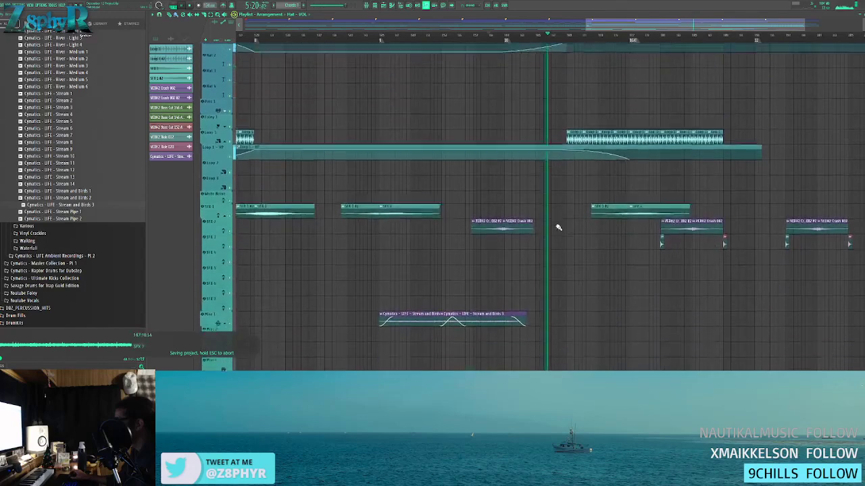
scroll(568, 216, up, 6)
drag(656, 327, 735, 337)
drag(510, 318, 490, 317)
scroll(504, 304, down, 2)
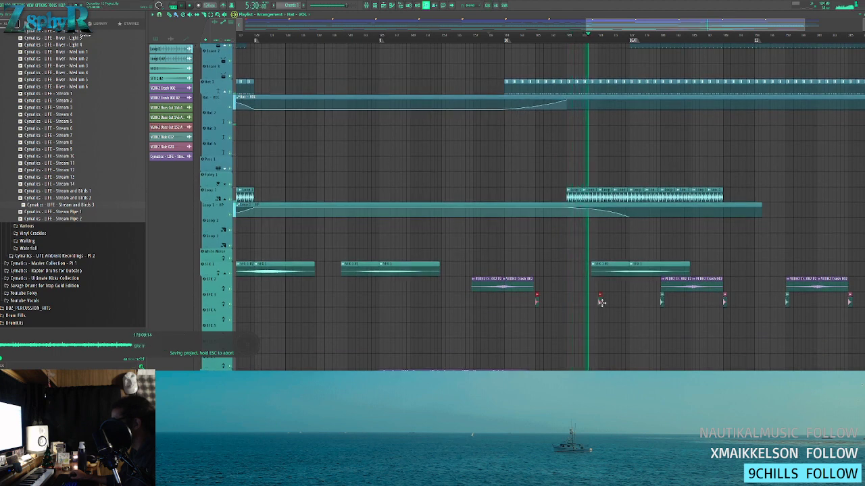
- Copy the Bass 1 and Bass 2 clips following the BEAT marker into the stretch between the section 10 and BEAT markers
scroll(564, 263, down, 3)
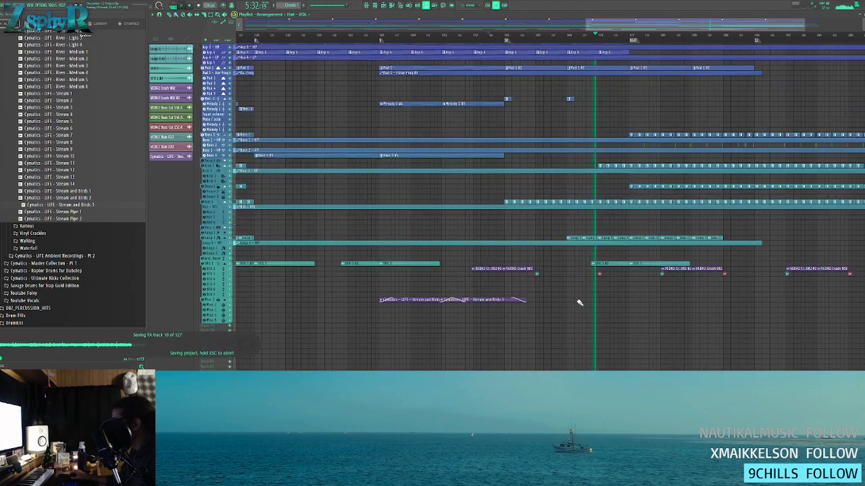
scroll(618, 290, up, 4)
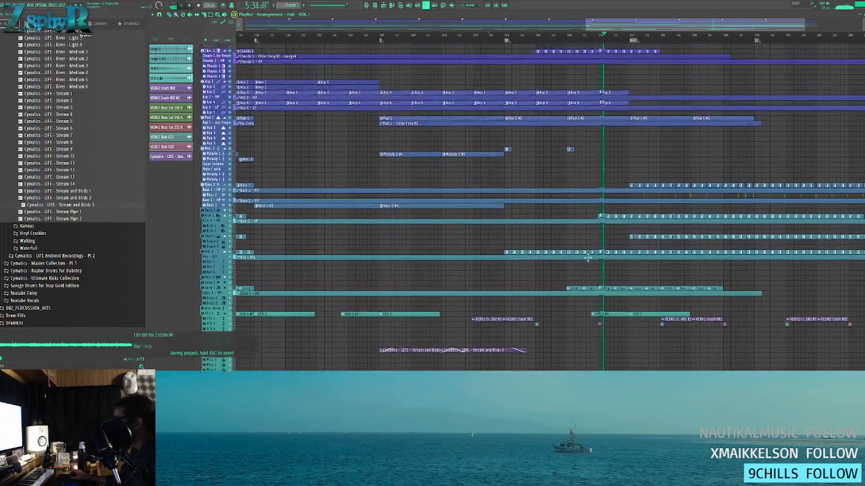
scroll(609, 176, up, 3)
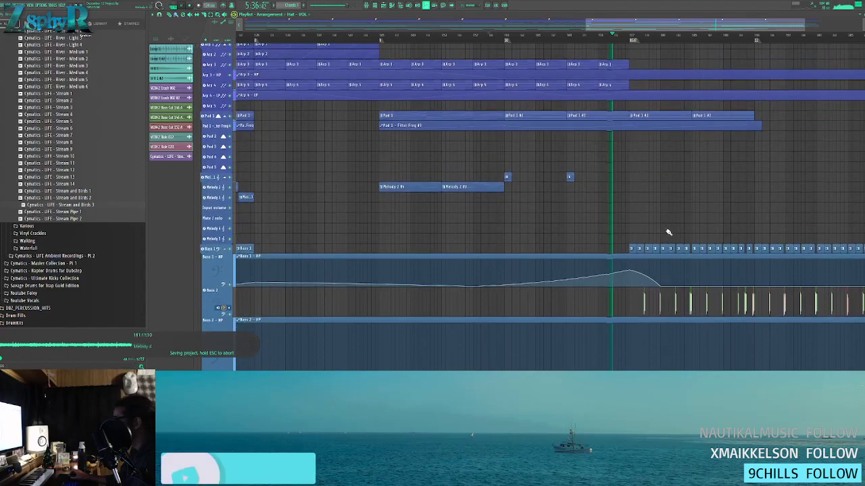
drag(792, 290, 552, 234)
drag(486, 210, 607, 203)
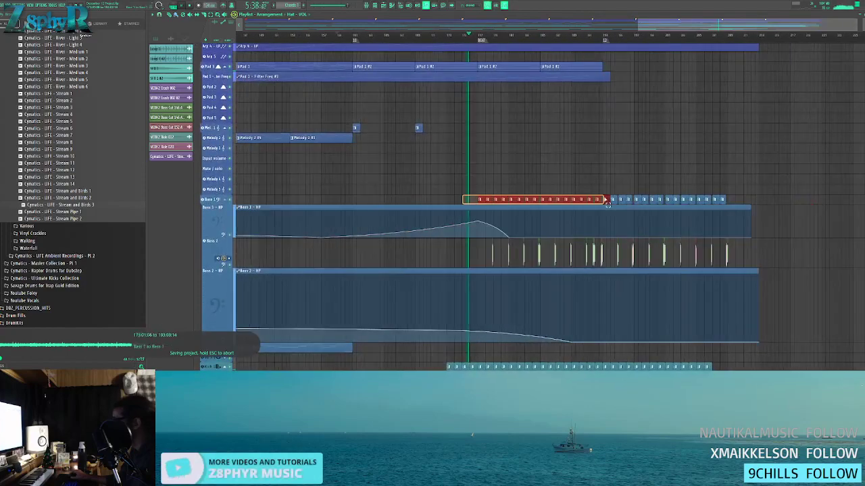
drag(610, 264, 481, 261)
drag(482, 198, 359, 191)
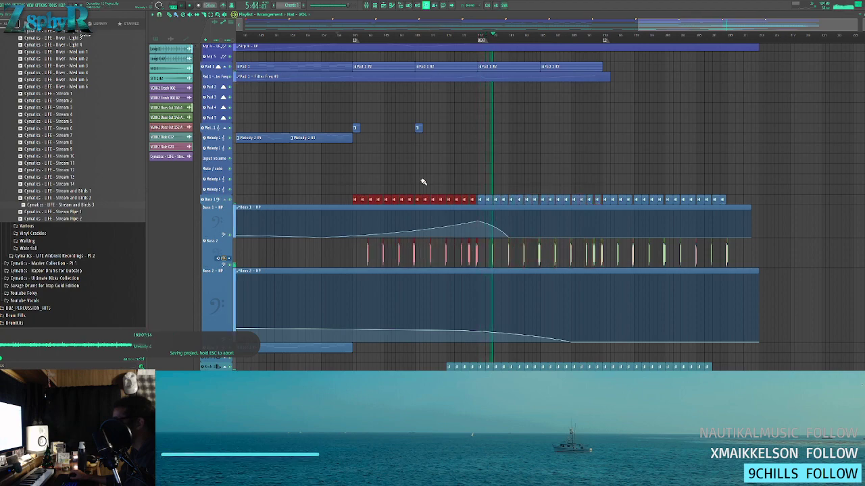
- Delete the copied Bass 1 clips ahead of the BEAT marker, leaving the Bass 2 copies in place
scroll(438, 181, up, 4)
ctrl+click(504, 188)
drag(489, 201, 422, 200)
drag(319, 200, 397, 200)
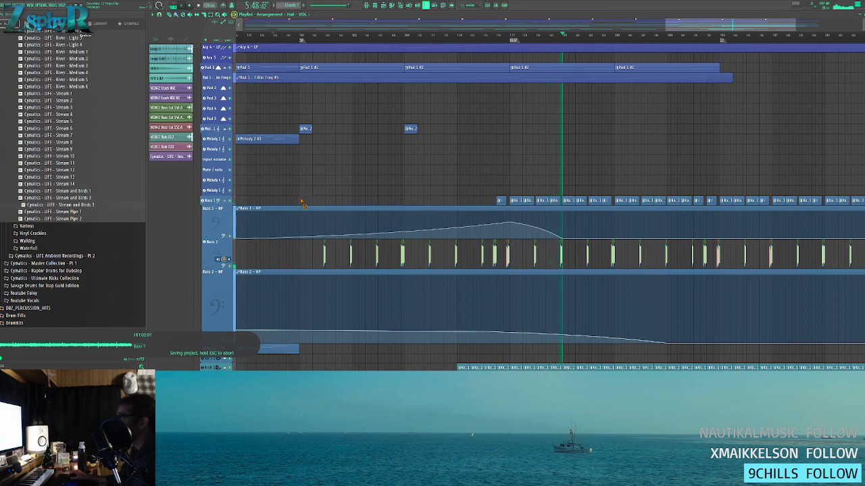
scroll(490, 188, down, 2)
- Repeat the short Chords 1 clips up to the section 12 marker and remove the excess beyond it
scroll(491, 189, down, 3)
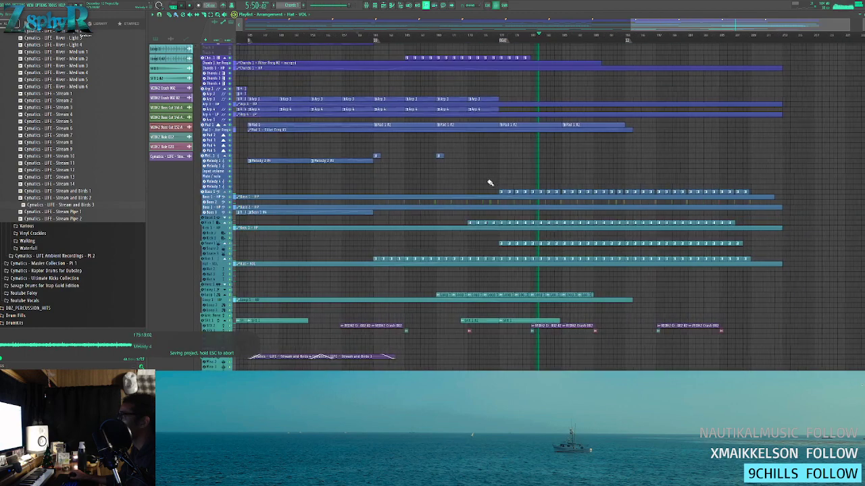
scroll(542, 67, down, 2)
drag(541, 69, 466, 64)
key(ctrl+b)
key(ctrl+b)
drag(666, 66, 625, 69)
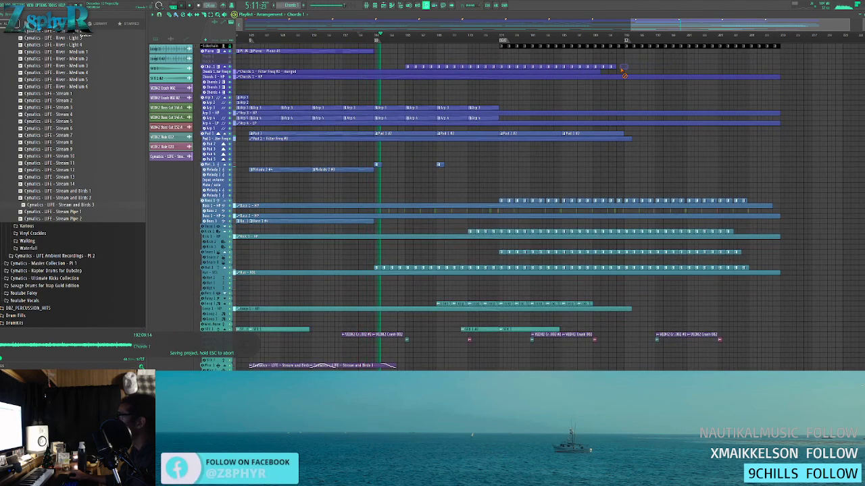
- Duplicate the Sidechain clips further past section 12 and add the section 13 marker above them
mouse_move(631, 46)
mouse_down()
mouse_move(809, 59)
mouse_move(669, 44)
mouse_up()
key(ctrl+b)
right_click(655, 41)
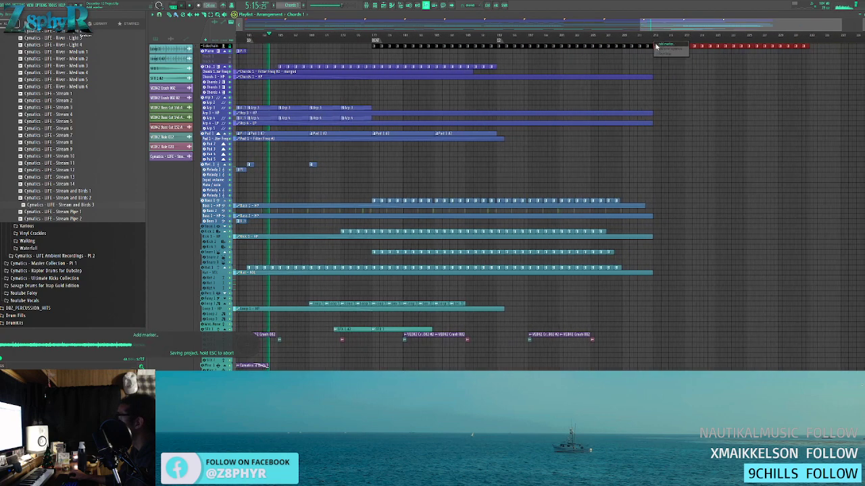
click(658, 44)
click(657, 37)
- Add the section 14 marker at the end of the Sidechain clips and duplicate the clips following section 13 beyond it
right_click(811, 40)
click(813, 43)
key(Return)
drag(814, 48, 655, 48)
key(ctrl+b)
- Copy the four long Chords 1 clips from the verse so that they start at the section 12 marker
mouse_move(716, 83)
mouse_down()
mouse_move(529, 95)
mouse_move(334, 69)
mouse_move(329, 60)
mouse_move(566, 66)
mouse_up()
scroll(525, 67, down, 2)
scroll(330, 60, down, 1)
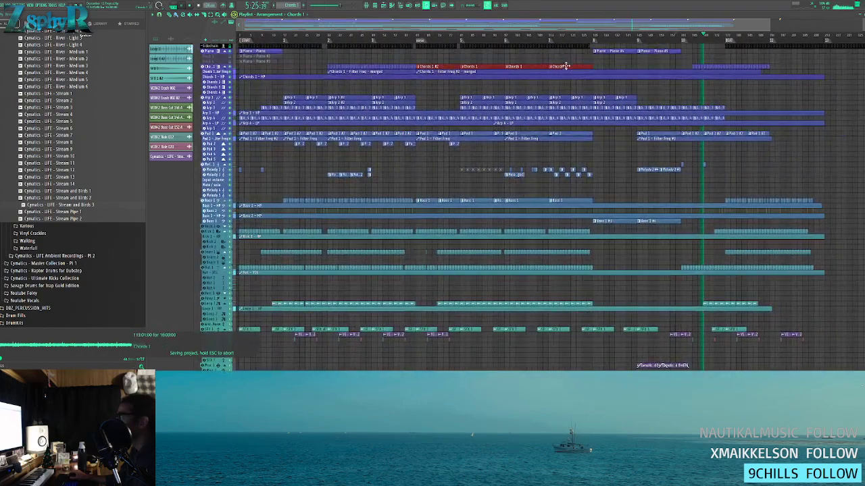
drag(446, 65, 696, 126)
- Copy the Chords 1 - Filter Freq - merged automation clip beneath the later Chords 1 clips
scroll(797, 71, up, 3)
click(409, 134)
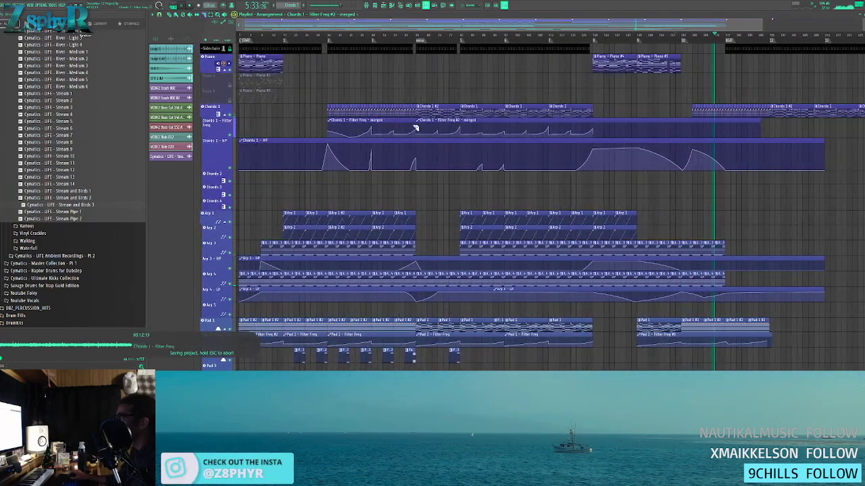
right_click(701, 122)
drag(368, 120, 716, 124)
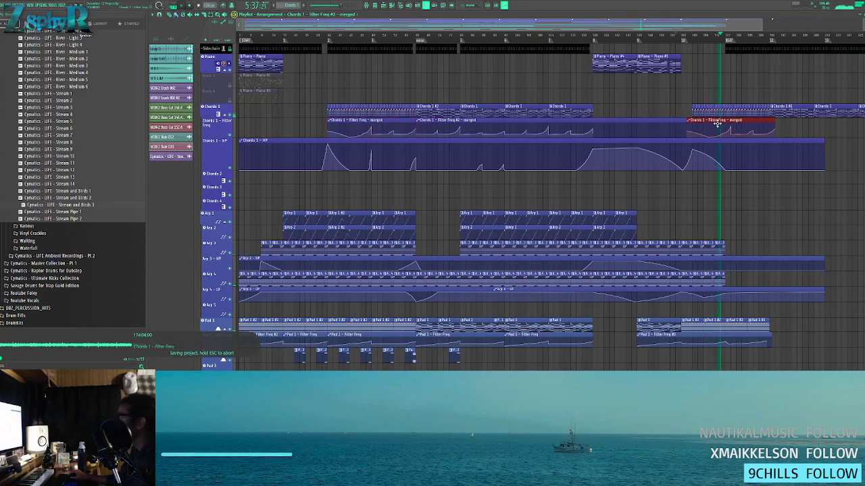
- Fit the copied filter automation to the Chords 1 clips from bar 165 to section 12, with its first peak at the BEAT marker
scroll(716, 125, up, 4)
drag(646, 104, 589, 121)
drag(626, 96, 482, 102)
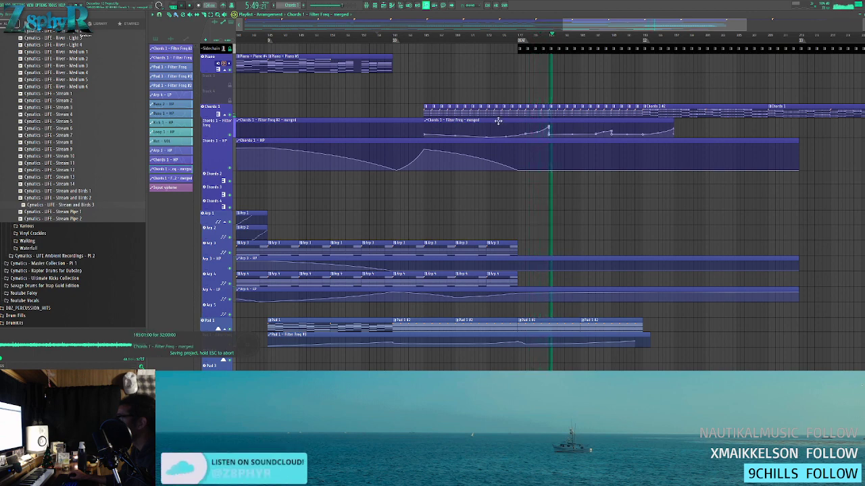
drag(501, 119, 426, 129)
- Make the copied Chords 1 - Filter Freq - merged automation clip unique
click(422, 35)
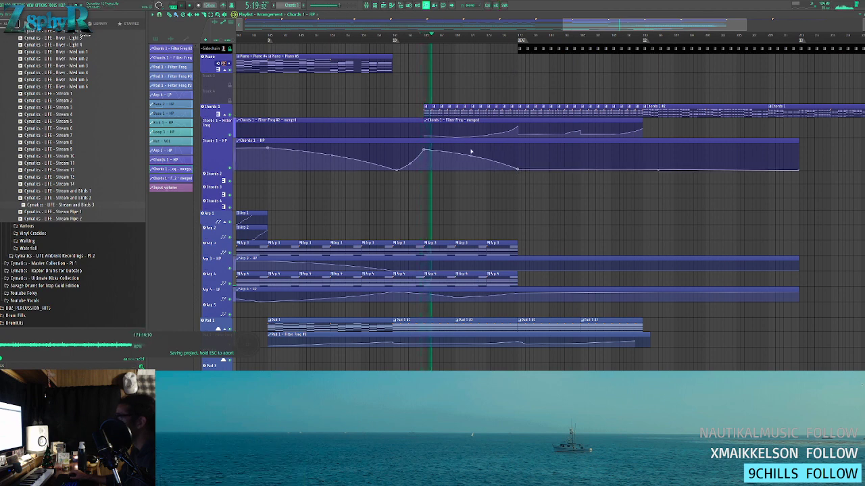
click(426, 120)
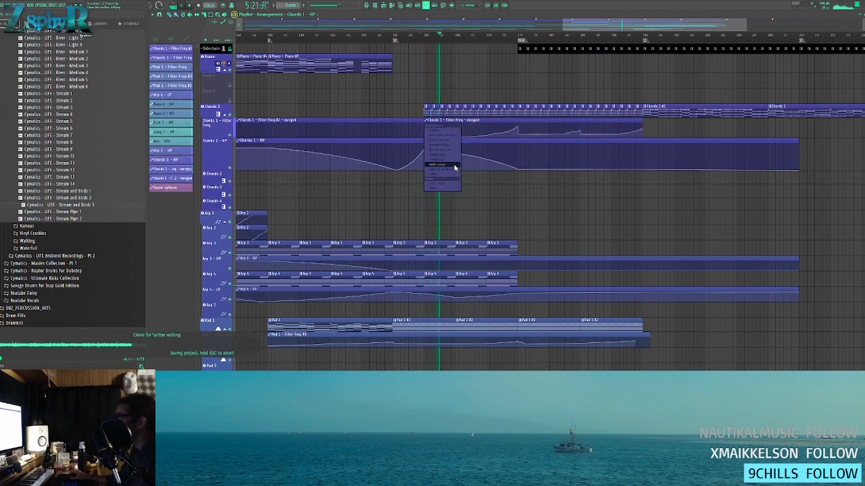
click(453, 164)
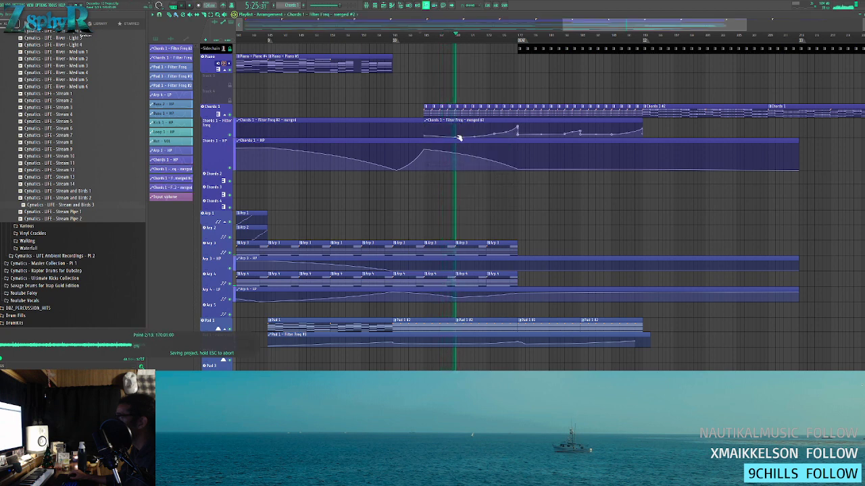
- Add a short Chords 1 - HP automation rise into the section 12 marker, dropping back to minimum at the marker
right_click(620, 170)
right_click(643, 160)
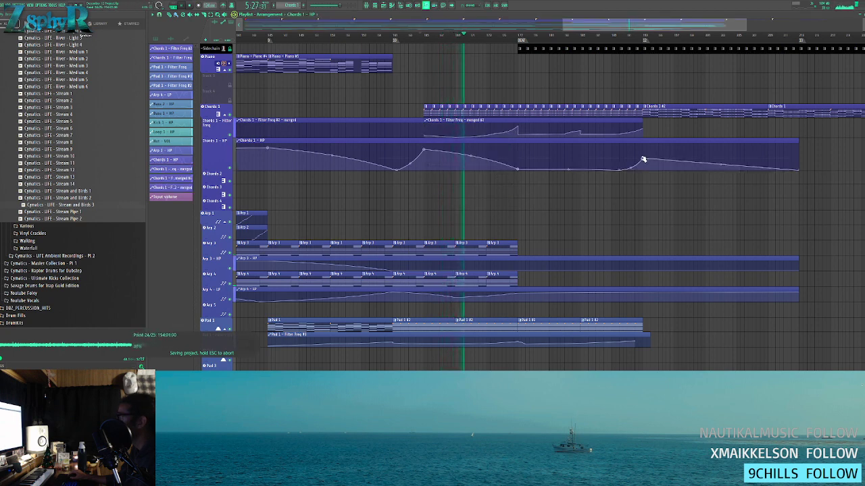
right_click(642, 170)
- Rename the section 12 marker as VERSE
scroll(673, 137, down, 3)
scroll(700, 137, right, 2)
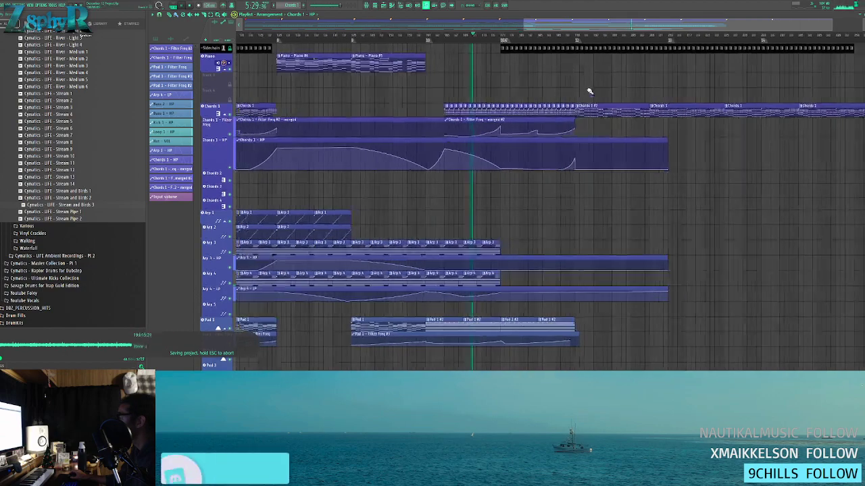
right_click(560, 42)
click(575, 71)
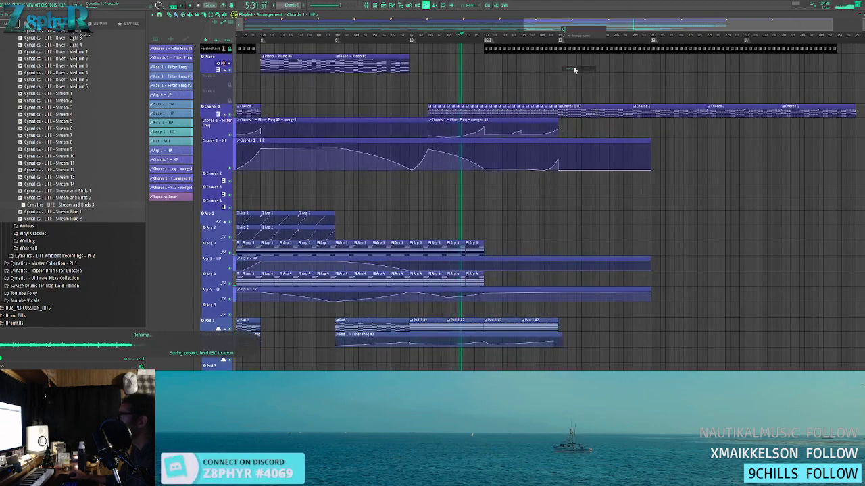
scroll(683, 90, down, 3)
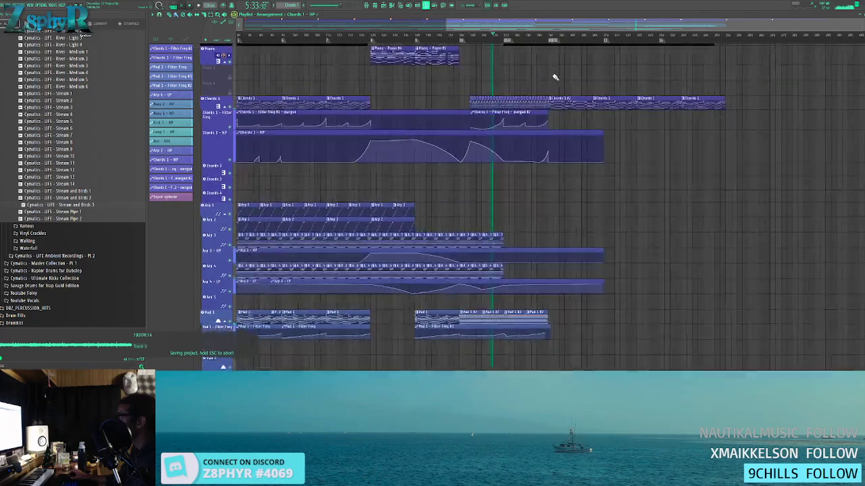
- Split the Chords 1 #2 clip that follows the renamed marker partway through its length
scroll(553, 77, right, 1)
scroll(551, 108, down, 1)
scroll(545, 93, up, 1)
drag(547, 128, 589, 113)
right_click(545, 110)
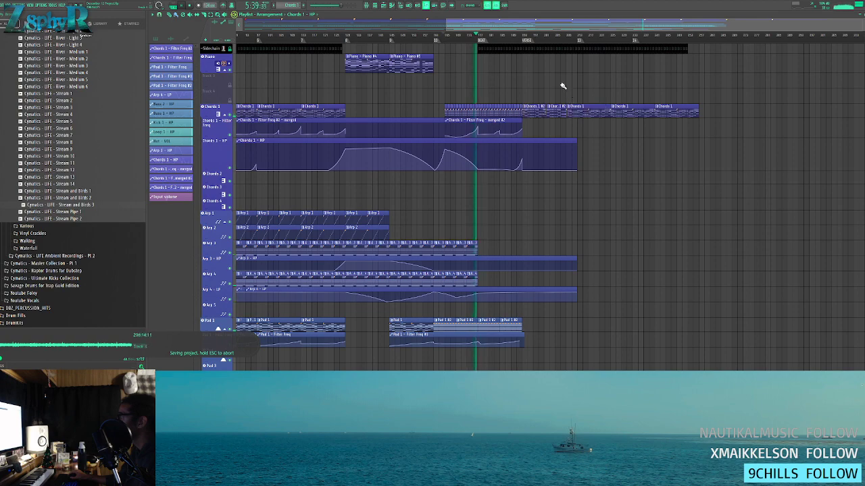
- Duplicate the Arp 3 and Arp 4 clips so that they continue past the BEAT marker
scroll(533, 104, down, 3)
drag(496, 148, 404, 177)
key(ctrl+b)
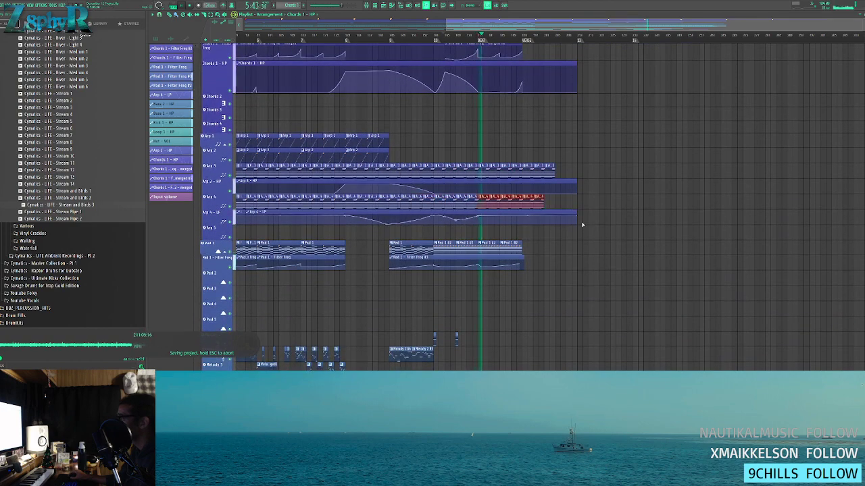
- Level the Bass 2 - HP automation ahead of the BEAT marker and start its gradual descent at the marker
scroll(534, 202, down, 5)
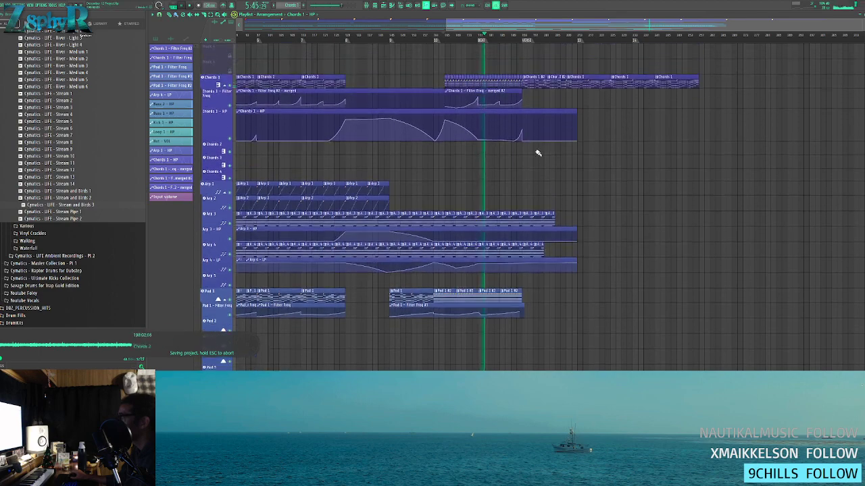
scroll(510, 233, up, 8)
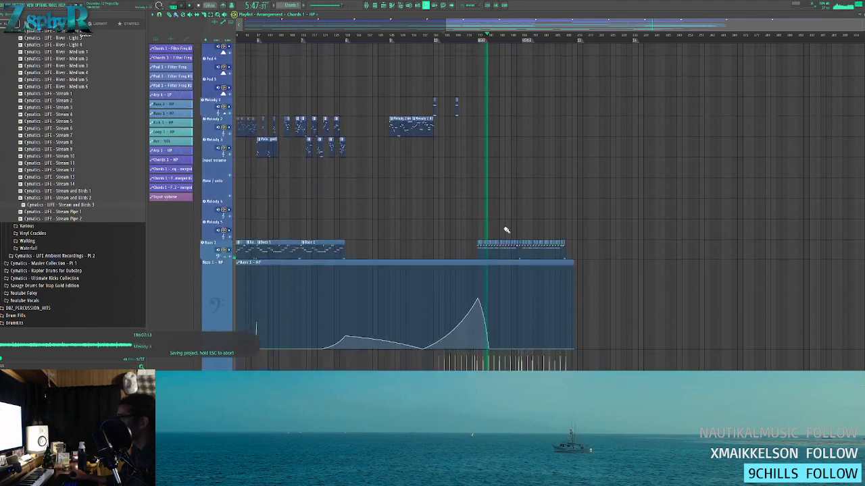
scroll(482, 186, down, 4)
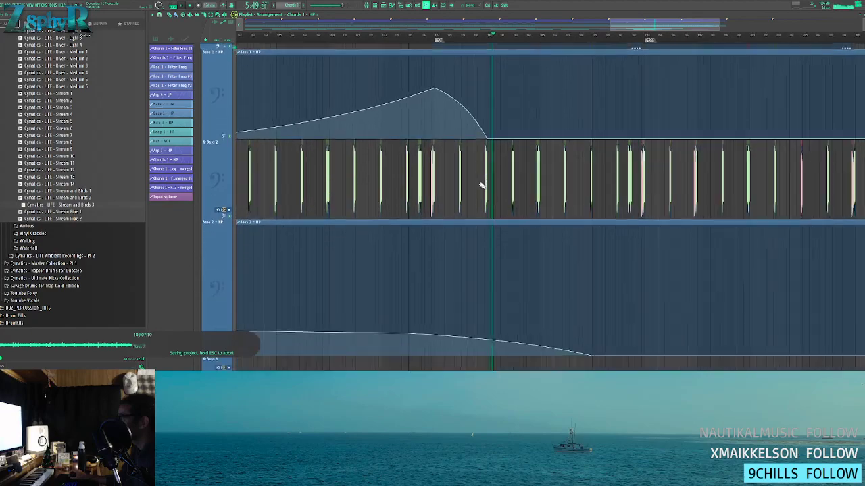
drag(438, 233, 437, 235)
right_click(326, 235)
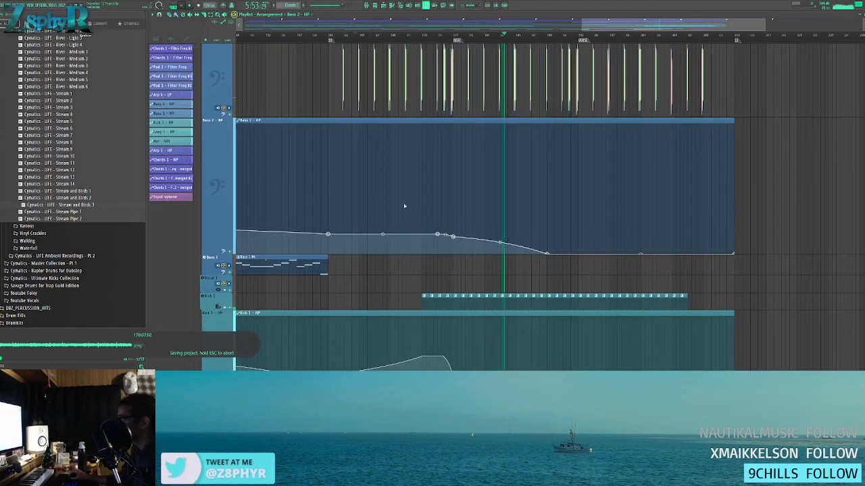
ctrl+click(502, 216)
- Add a short spike to the Bass 2 - HP automation midway between BEAT and VERSE, dropping low right behind it
scroll(502, 216, up, 4)
scroll(512, 282, up, 2)
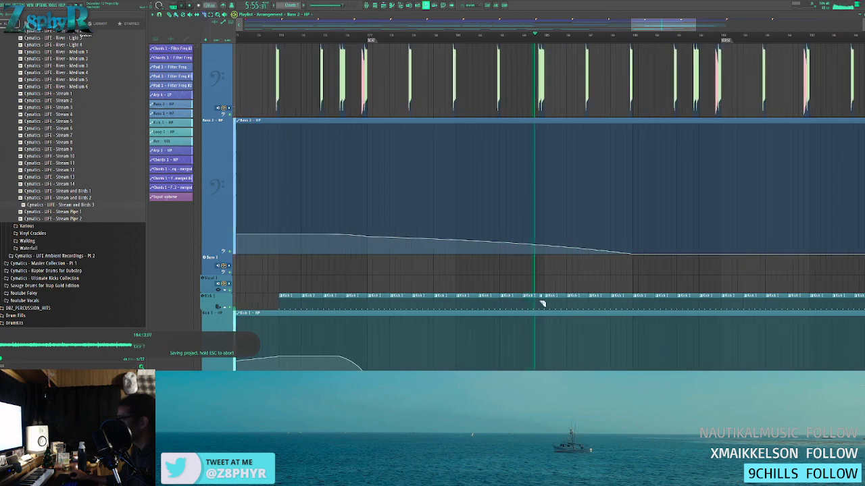
scroll(547, 263, up, 1)
right_click(534, 300)
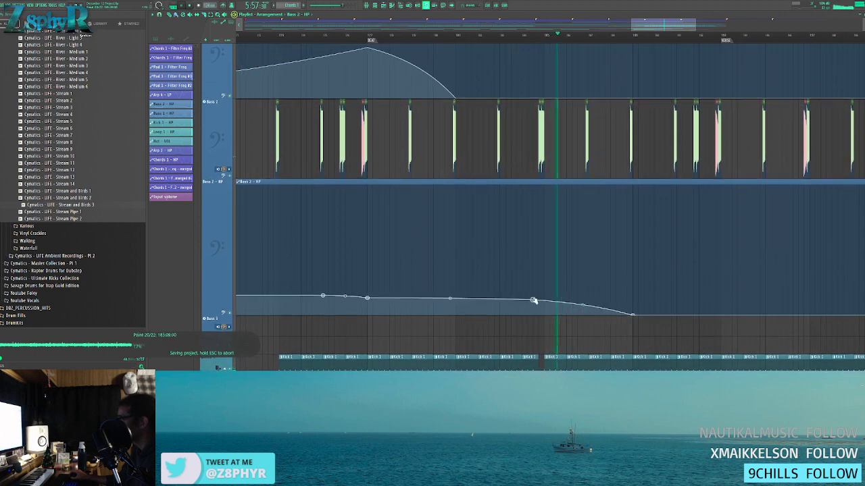
right_click(545, 312)
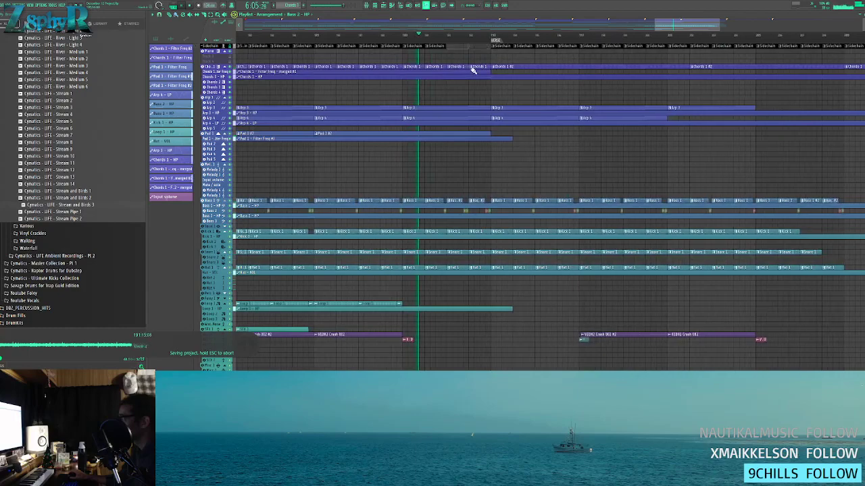
- Clear the last Kick 1 clips before the VERSE marker and copy the SFX 1 #2 and SFX 1 pair across the marker
scroll(470, 68, up, 3)
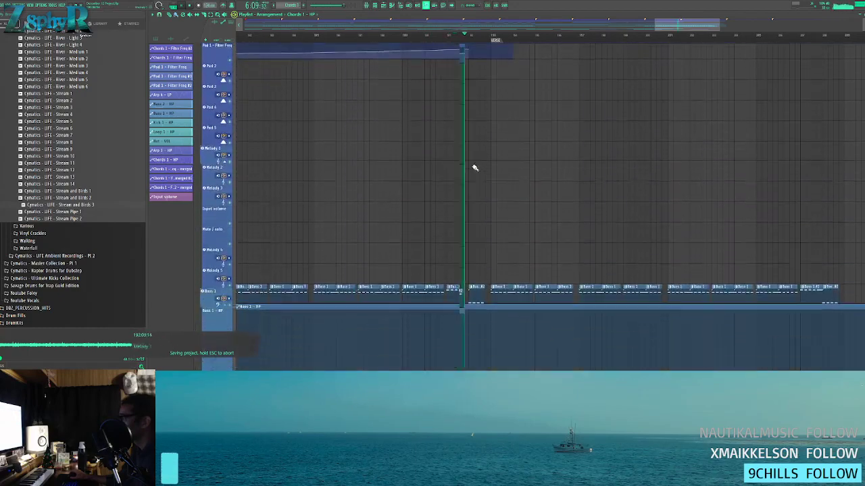
scroll(475, 167, up, 3)
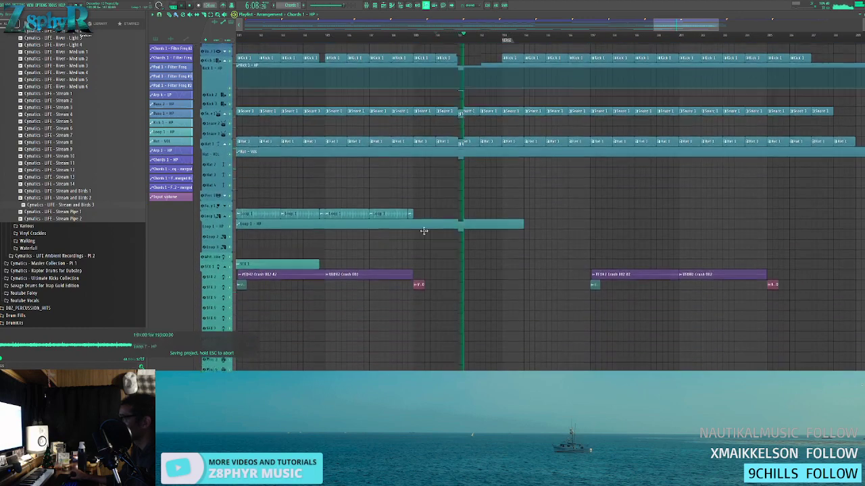
drag(233, 241, 230, 242)
drag(324, 240, 531, 234)
scroll(529, 229, up, 3)
click(517, 249)
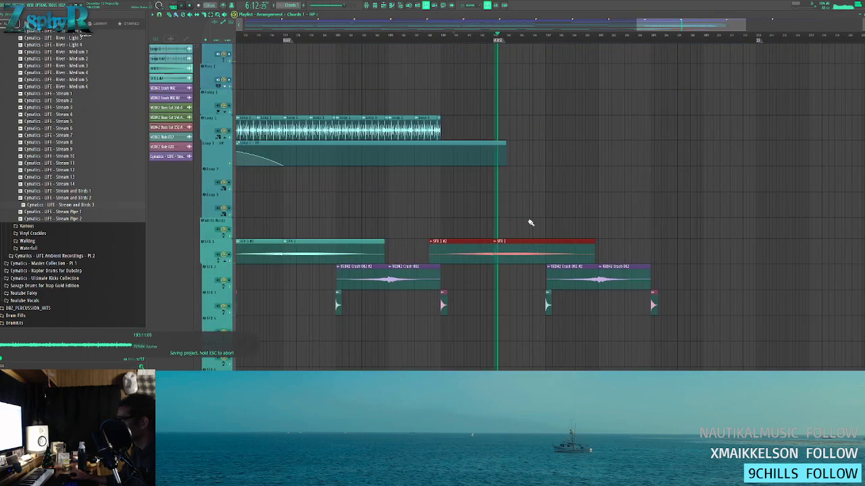
- Duplicate the Loop 1 clips so that they run on past the VERSE marker
scroll(529, 214, down, 4)
scroll(529, 210, up, 2)
scroll(529, 209, down, 2)
drag(492, 192, 451, 194)
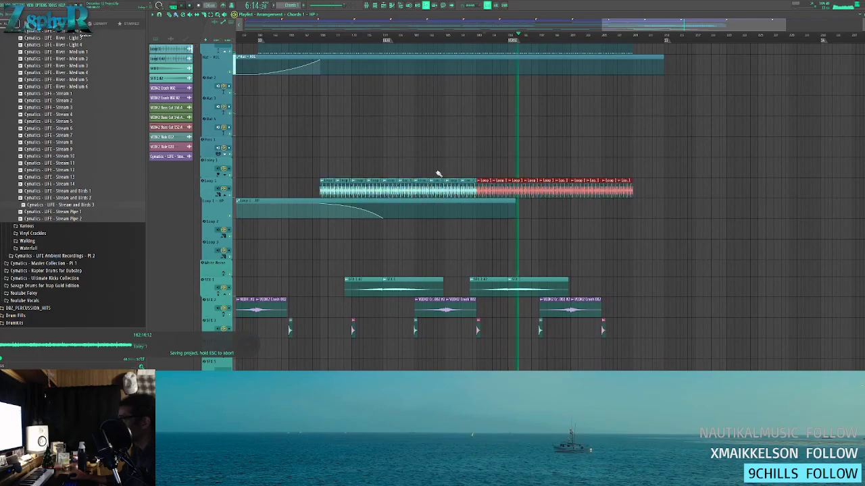
scroll(520, 220, down, 2)
scroll(515, 214, up, 4)
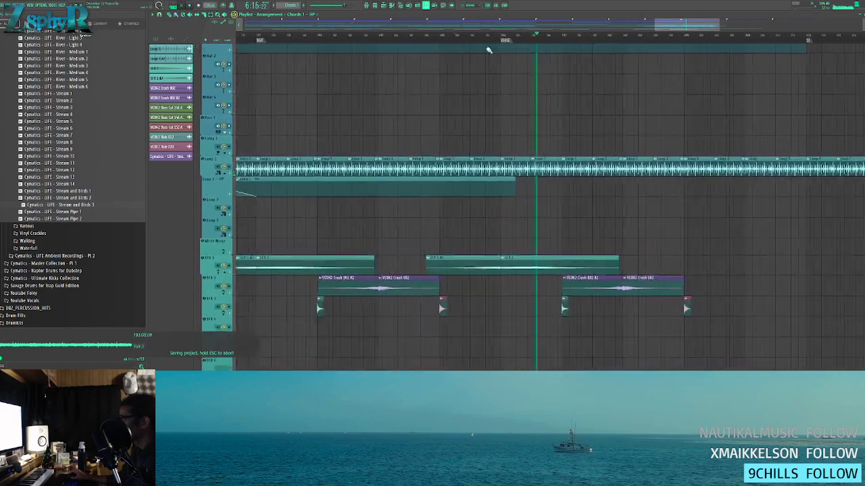
- Play back the transition into the VERSE marker and look over the bass, drum and loop tracks around it
click(465, 36)
scroll(510, 210, up, 1)
scroll(512, 224, up, 5)
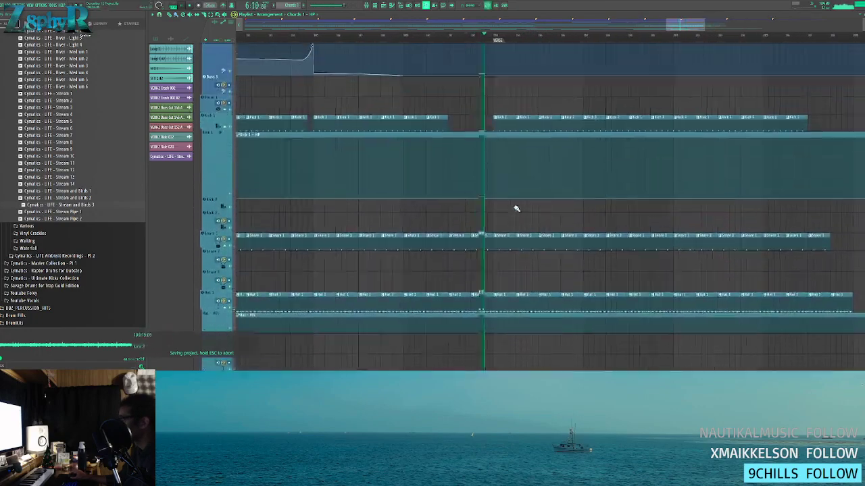
scroll(517, 202, down, 4)
scroll(519, 186, up, 2)
scroll(513, 185, up, 2)
scroll(514, 162, down, 3)
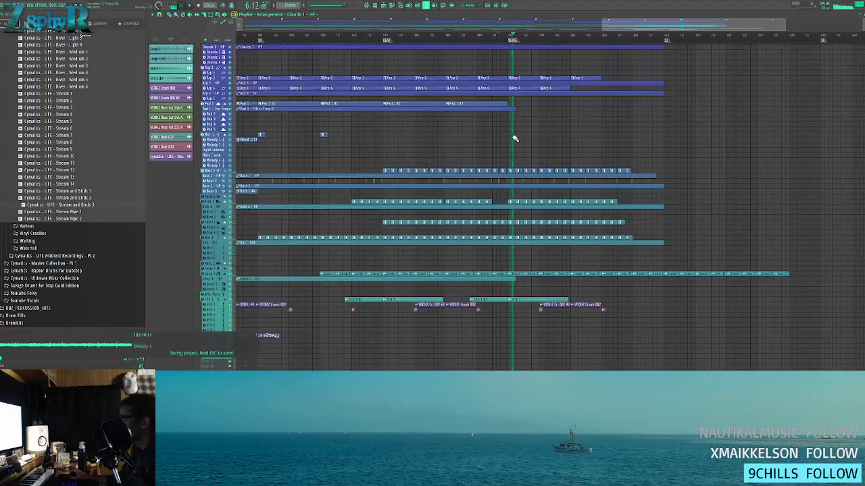
- Delete the short Bass 1 clips that follow the VERSE marker
mouse_move(519, 176)
mouse_down()
mouse_move(617, 178)
mouse_move(525, 176)
mouse_up()
key(ctrl+z)
key(ctrl+z)
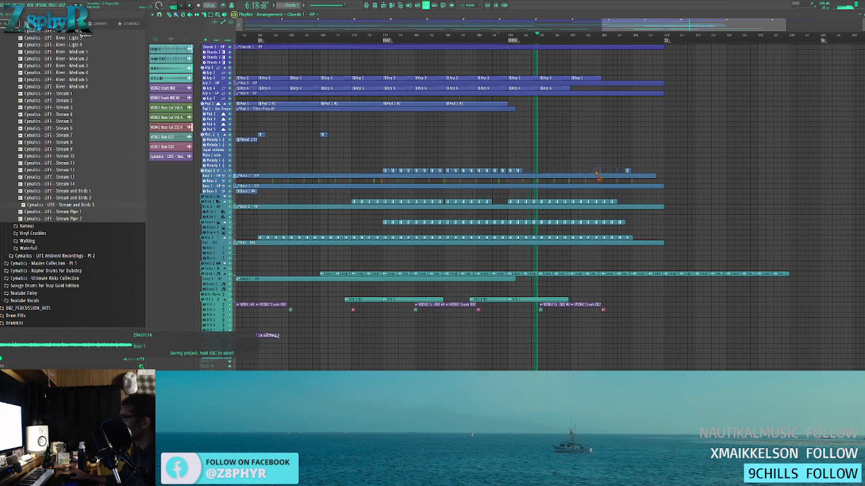
key(ctrl+z)
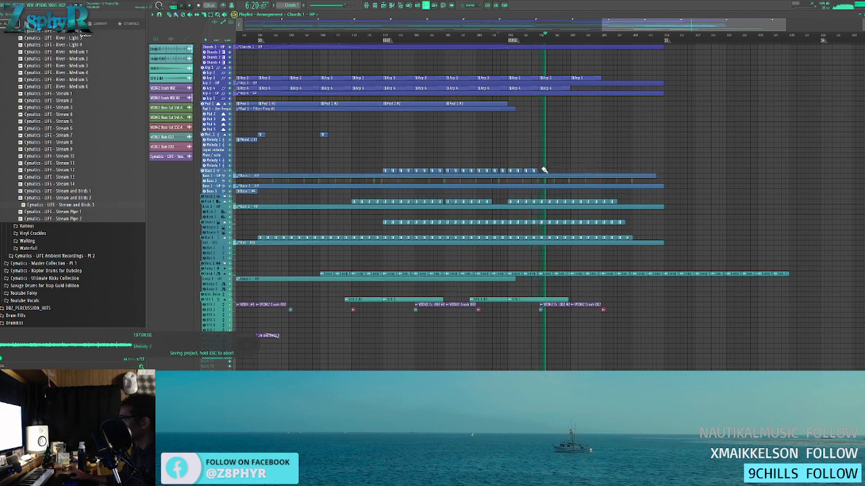
drag(524, 175, 512, 174)
- Copy the last two long Bass 1 clips of the earlier section to the VERSE marker and make Bass 1 the active pattern
scroll(477, 149, down, 5)
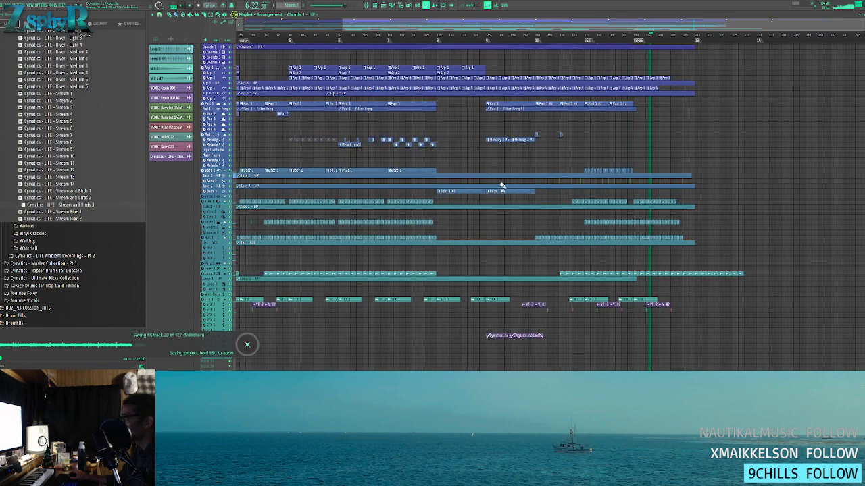
mouse_move(424, 173)
mouse_down()
mouse_move(396, 170)
mouse_move(404, 168)
mouse_up()
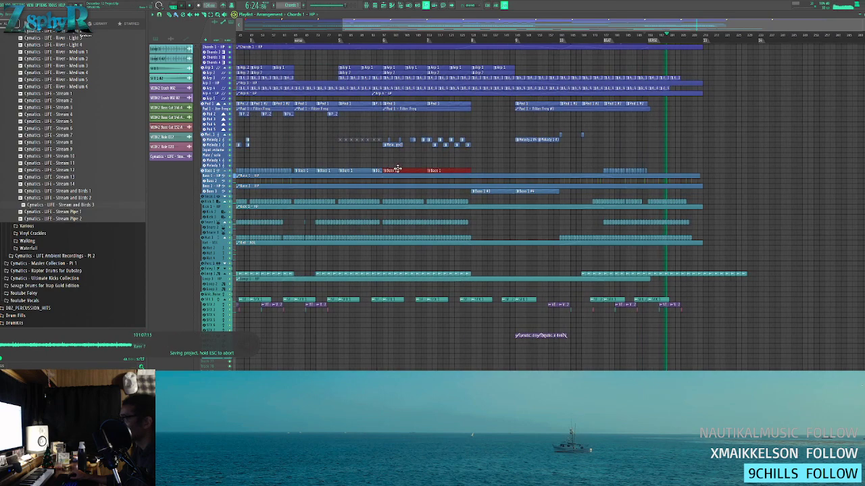
scroll(677, 160, up, 4)
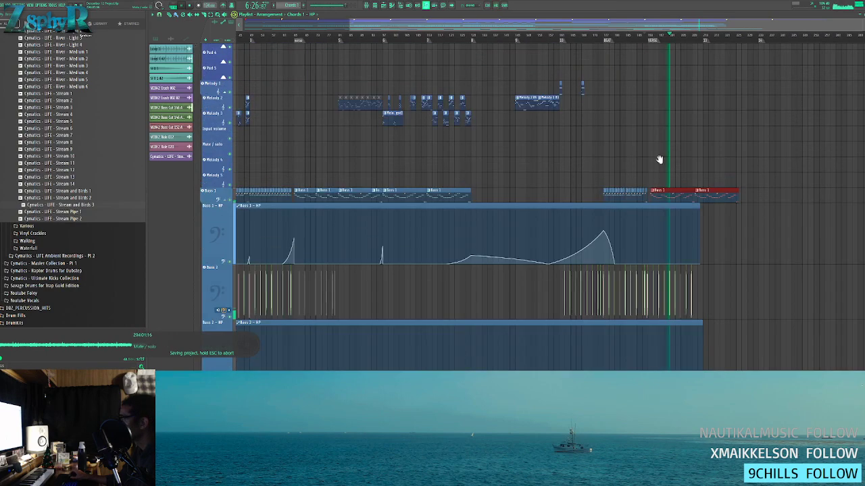
scroll(671, 159, up, 5)
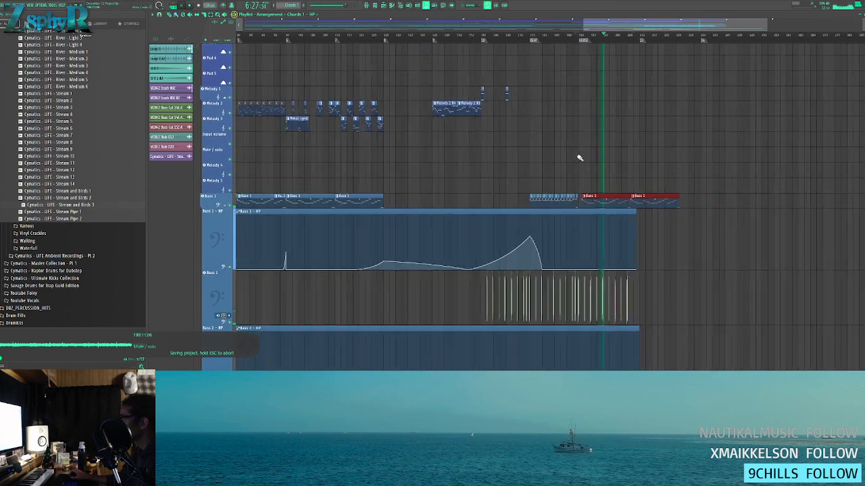
click(594, 197)
scroll(613, 154, down, 2)
scroll(612, 154, down, 2)
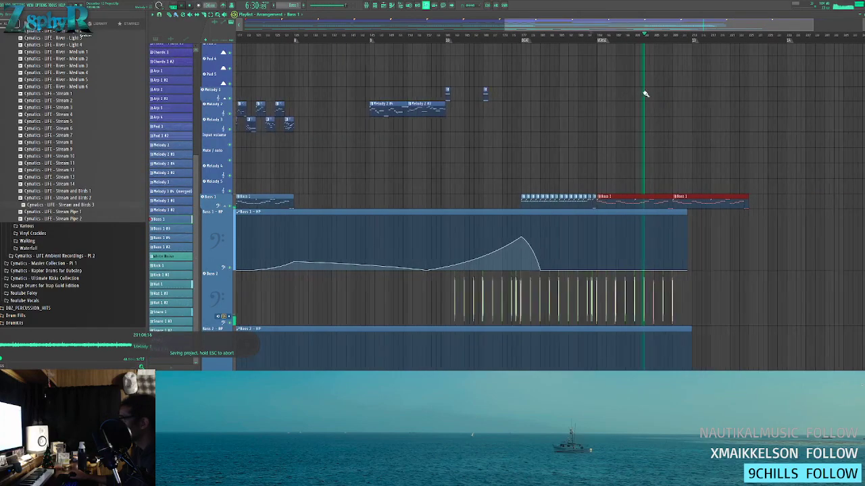
- Extend the Bass 1 - HP and Loop 1 - HP automation clips to cover the new verse section
scroll(656, 120, down, 5)
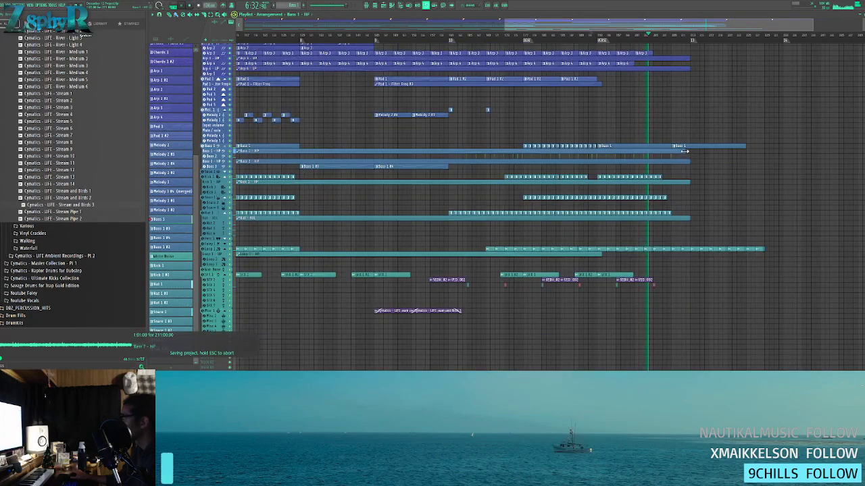
scroll(695, 145, up, 4)
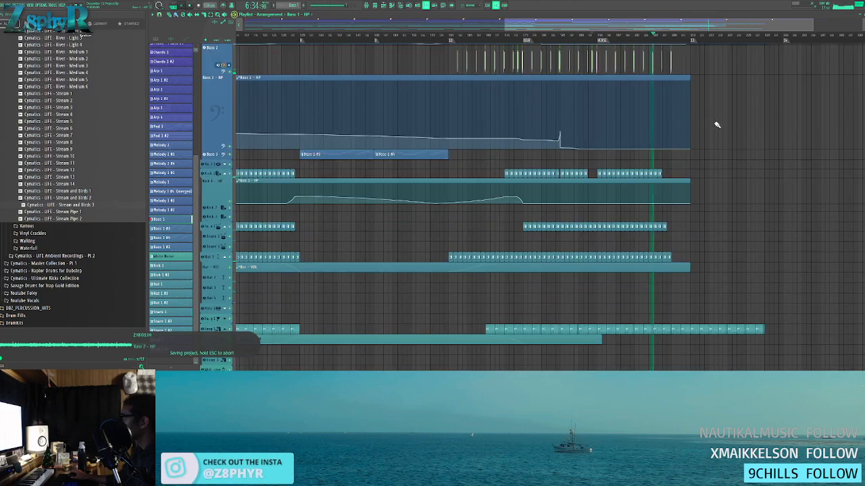
scroll(716, 123, down, 4)
scroll(669, 233, down, 2)
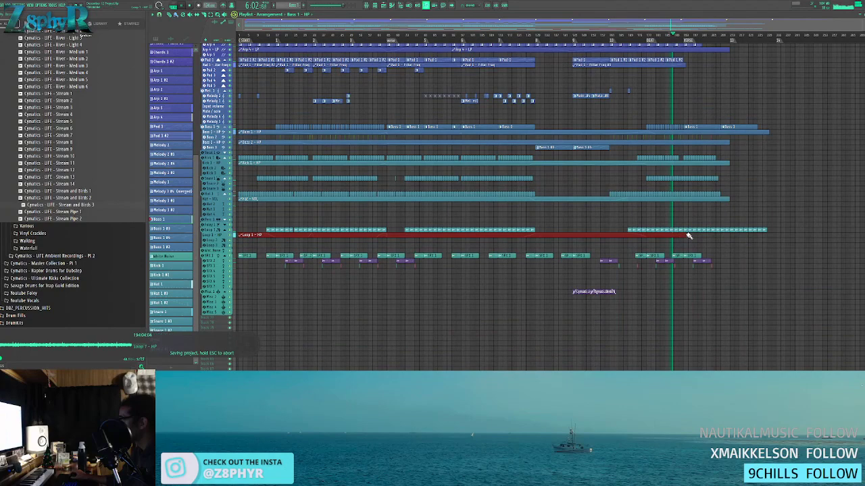
scroll(753, 219, up, 4)
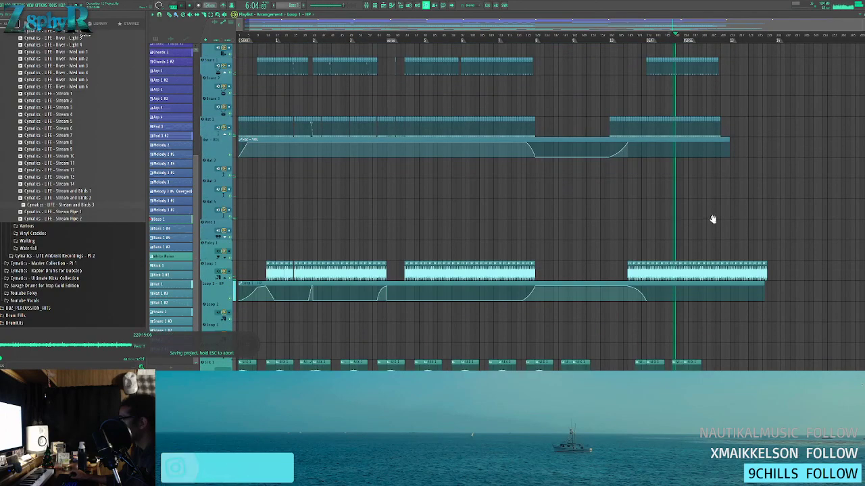
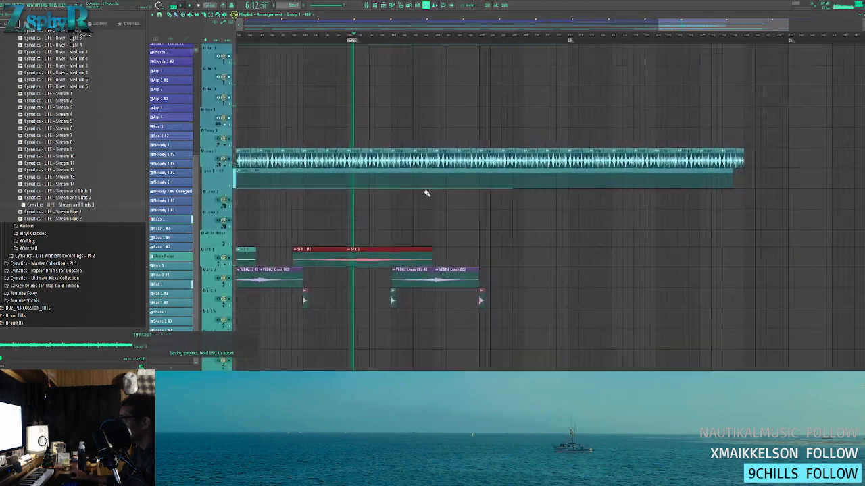
- Trim the start of the SFX 1 #2 clip before VERSE to begin where the preceding VEDH2 Crash 002 clip ends
click(361, 277)
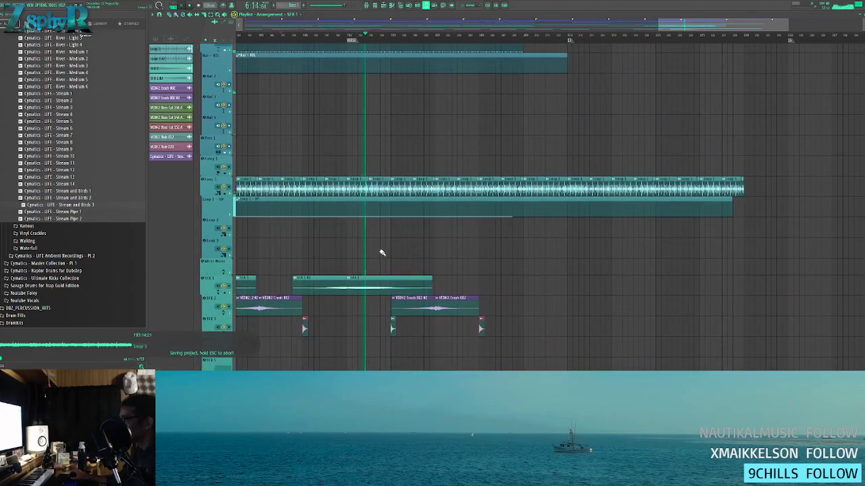
scroll(432, 257, down, 4)
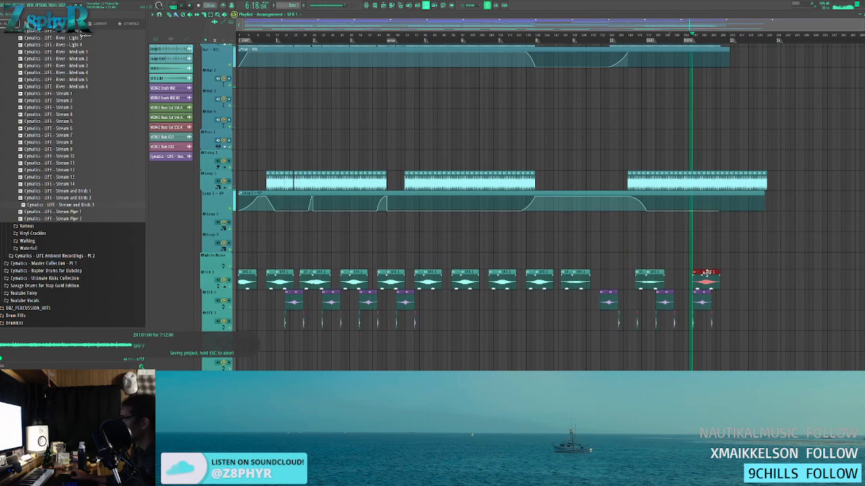
scroll(706, 272, up, 4)
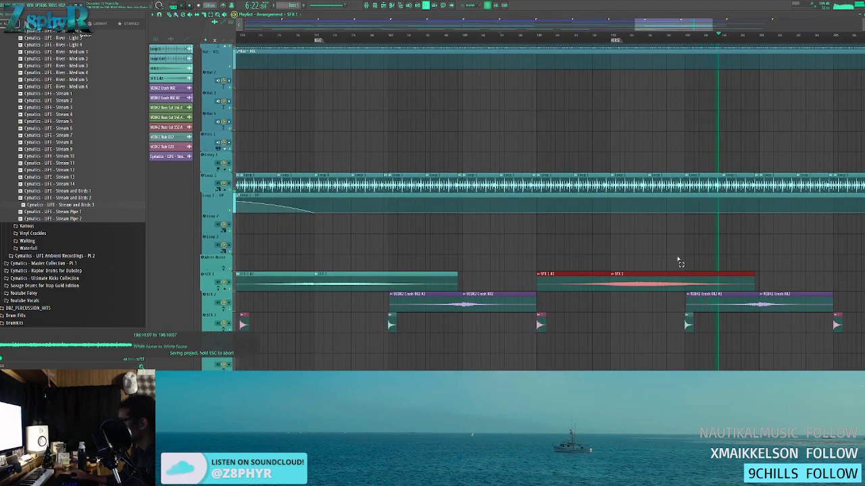
- Play from just before the VERSE marker, review the tracks up to the chords, and make Chords 1 #2 the active pattern
click(596, 35)
scroll(654, 126, up, 2)
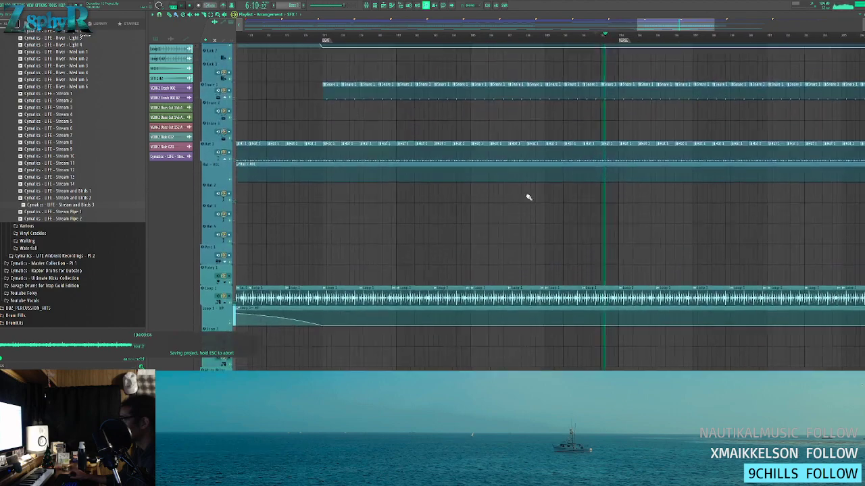
scroll(520, 237, up, 4)
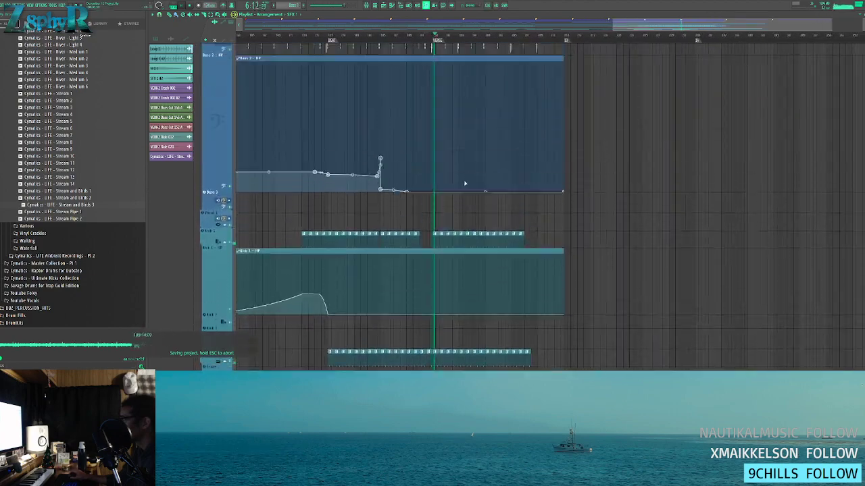
scroll(479, 97, up, 10)
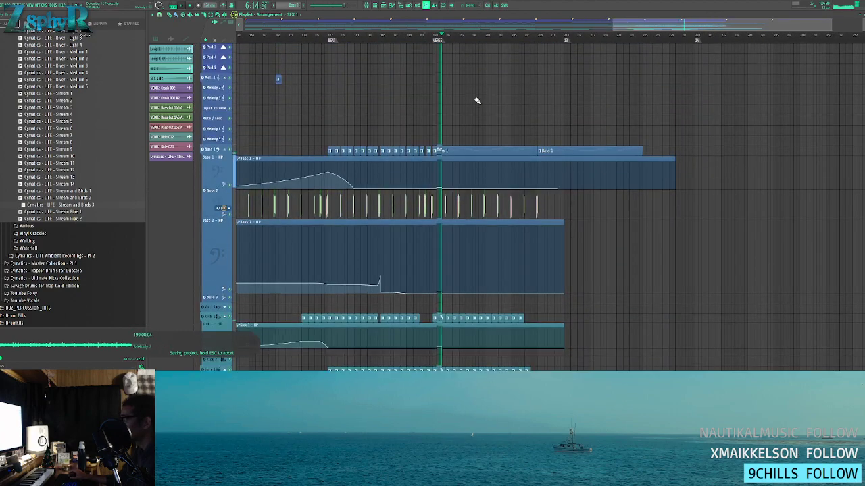
scroll(445, 100, up, 3)
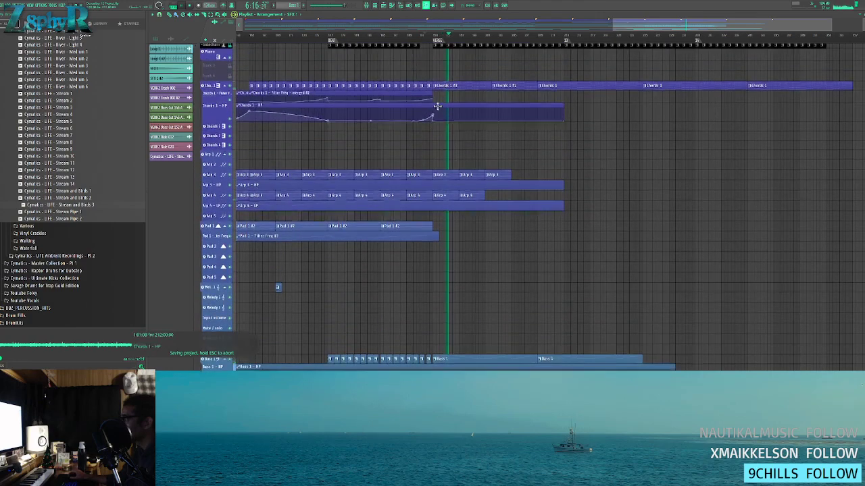
click(476, 87)
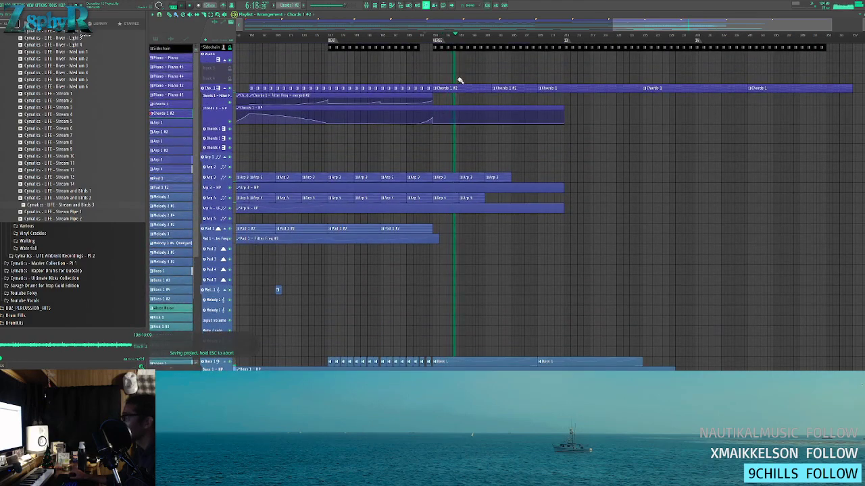
scroll(457, 76, down, 5)
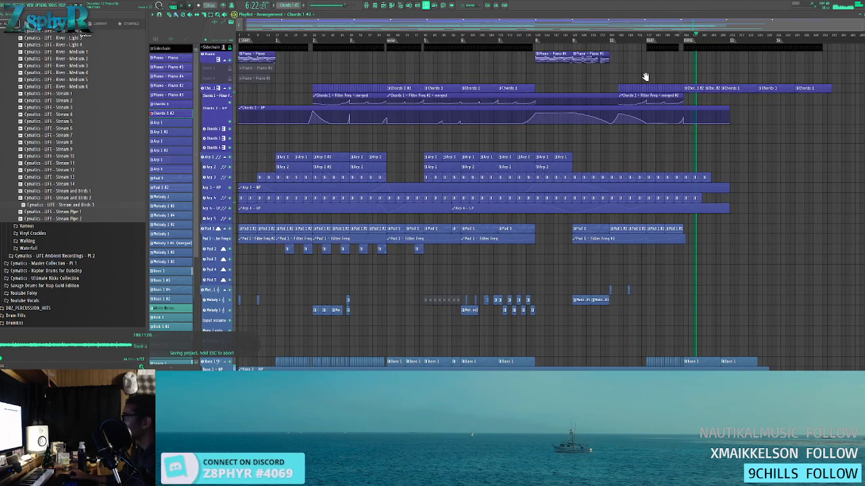
- Duplicate Arp 3 and Arp 4 clips further along their tracks so both patterns continue past the VERSE marker
drag(645, 77, 558, 62)
scroll(558, 61, up, 4)
drag(580, 229, 518, 151)
scroll(550, 199, down, 5)
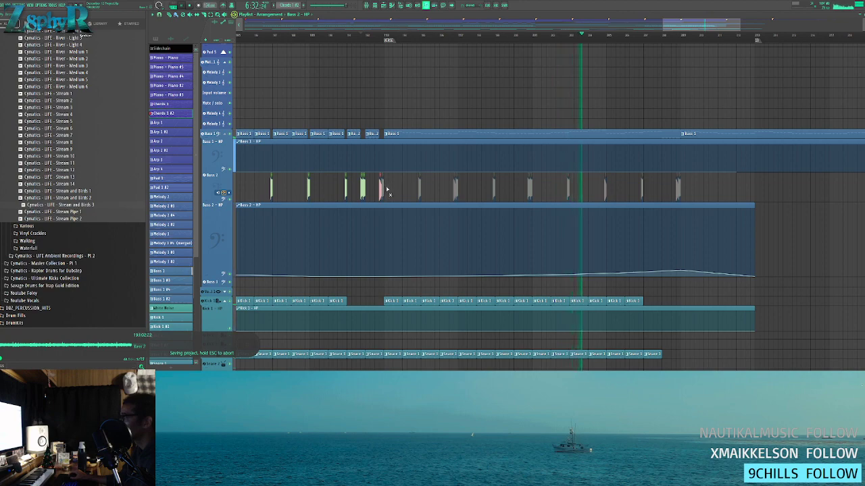
scroll(486, 91, up, 5)
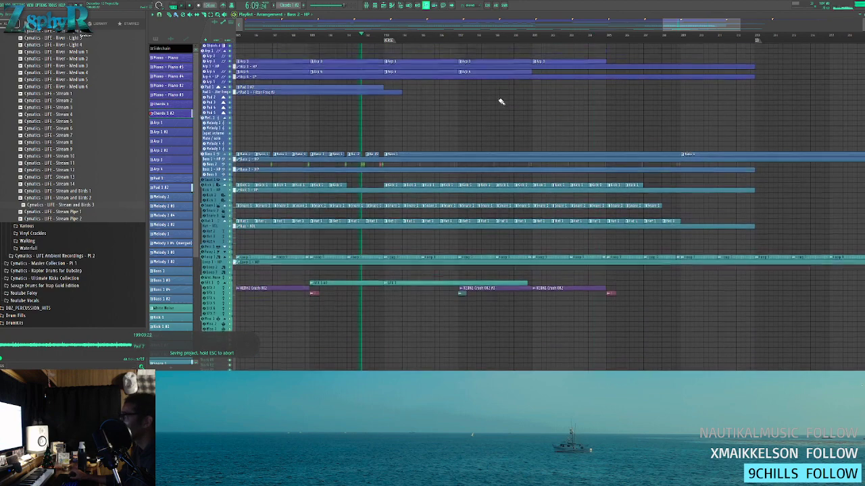
scroll(534, 150, up, 4)
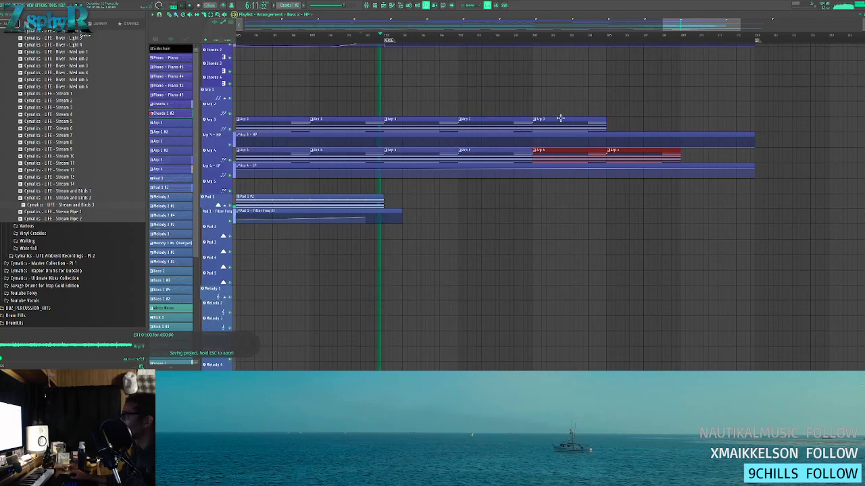
scroll(460, 219, down, 8)
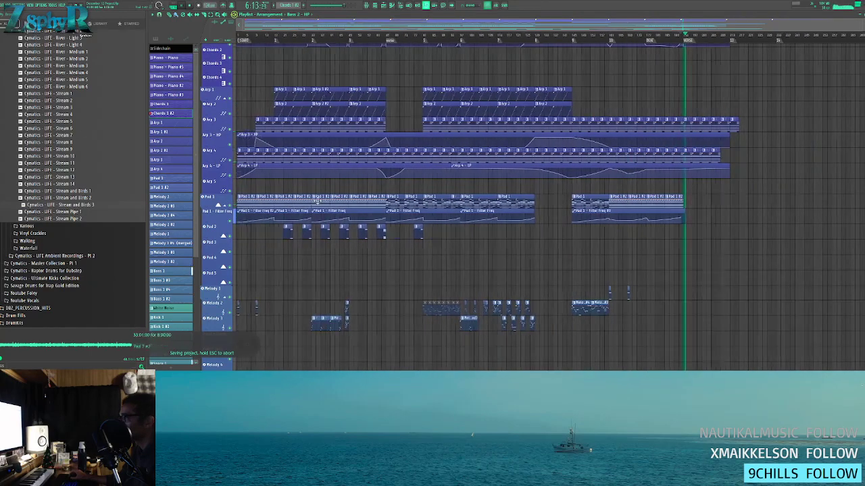
- Copy two earlier Pad 1 clips with their Pad 1 - Filter Freq automation so they start at the VERSE marker
drag(532, 198, 717, 208)
scroll(716, 208, up, 5)
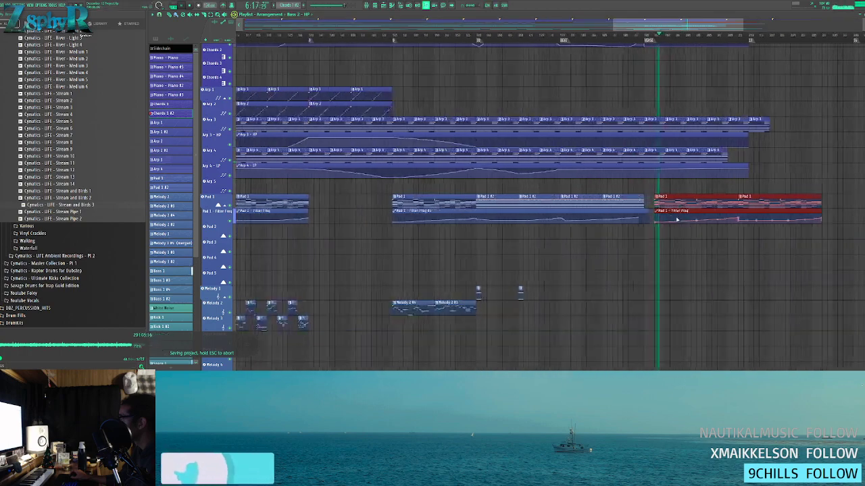
drag(578, 194, 818, 218)
drag(815, 206, 795, 205)
ctrl+click(822, 177)
scroll(685, 211, down, 5)
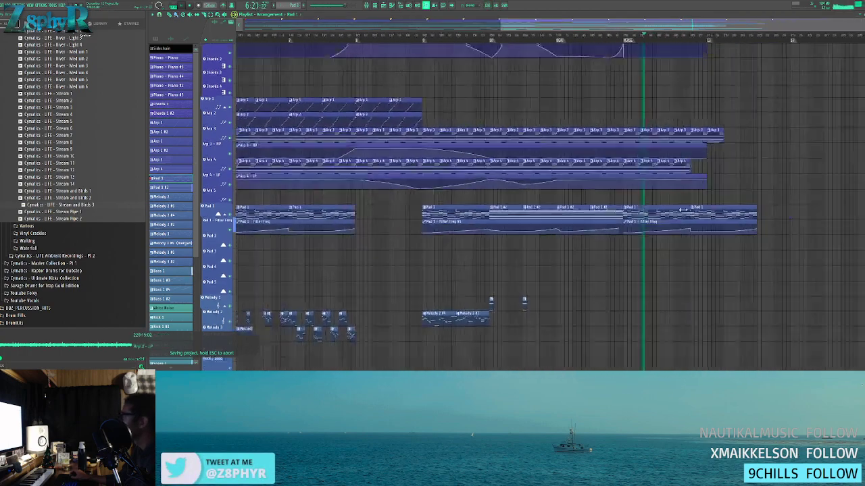
- Add one more Arp 3 clip and five more Arp 4 clips at the ends of their tracks
drag(685, 212, 601, 242)
drag(621, 199, 543, 193)
drag(596, 192, 673, 191)
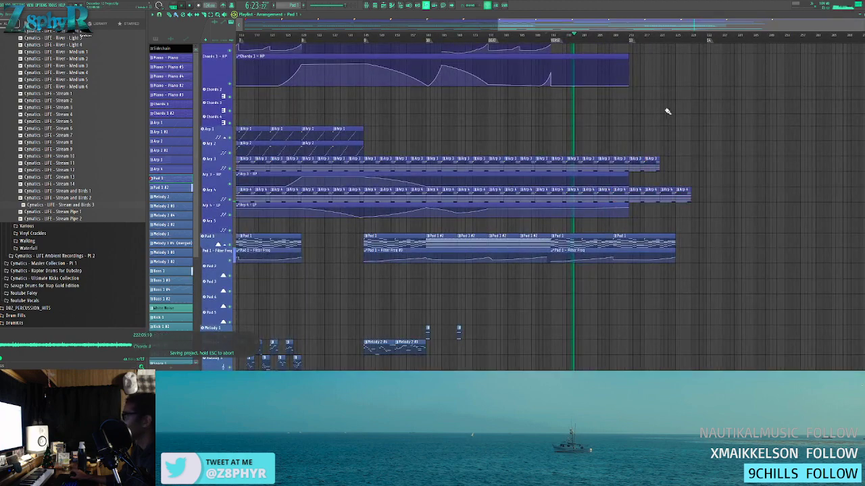
- Delete the last two Chords 1 clips lying beyond the end of the new Pad 1 clips
scroll(671, 110, down, 4)
right_click(743, 68)
right_click(734, 68)
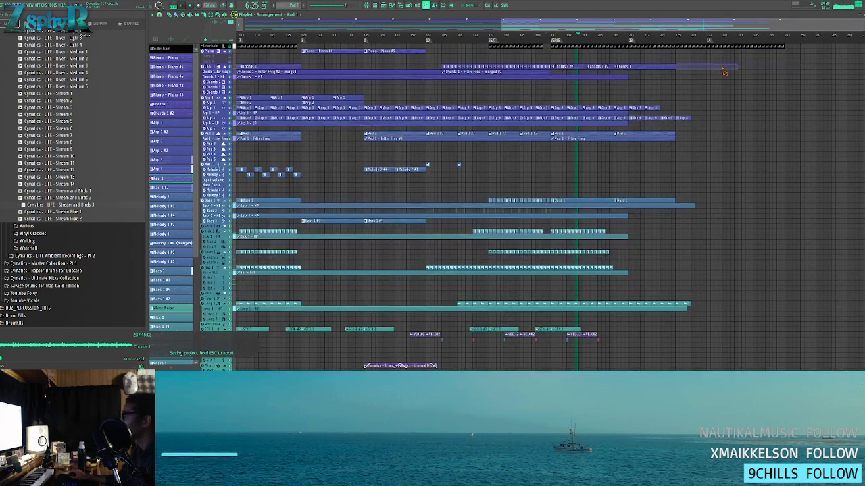
- Move the remaining last Chords 1 clip four bars onward to start at marker 13
scroll(693, 80, up, 5)
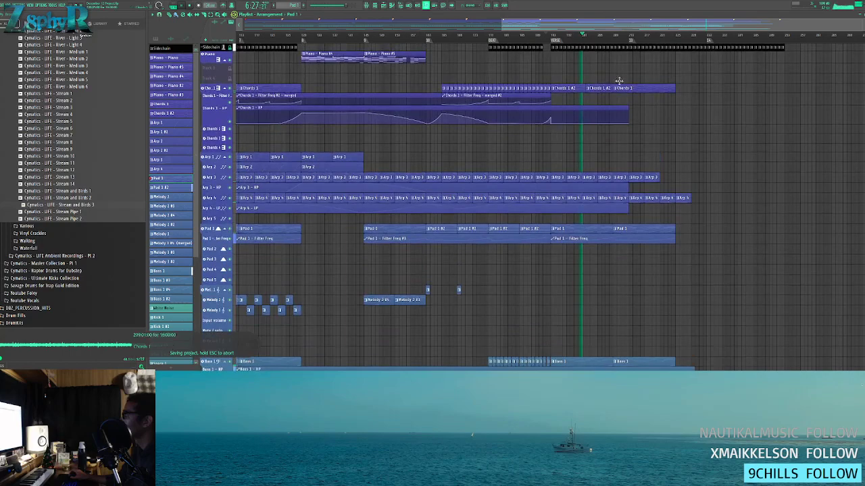
scroll(571, 74, up, 4)
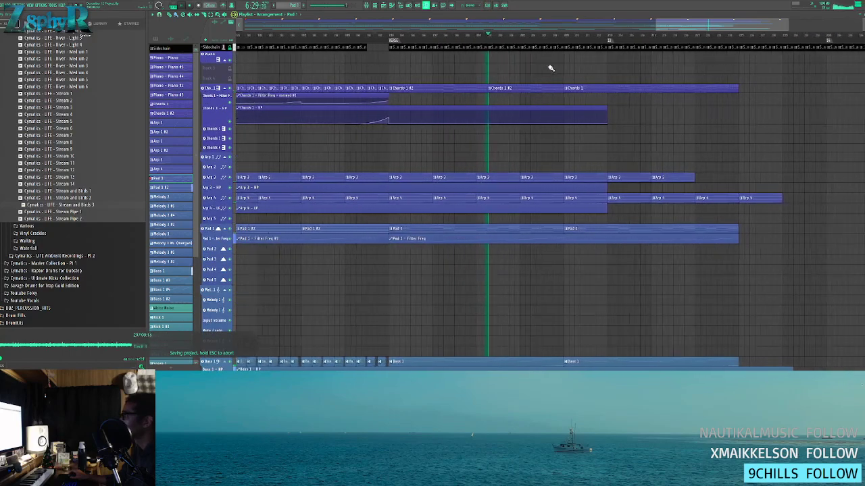
drag(591, 90, 657, 93)
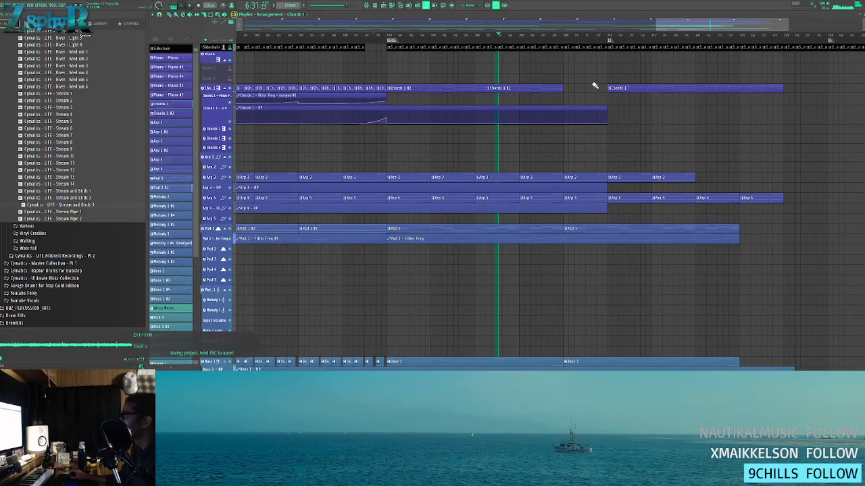
- Replace the two Chords 1 #2 clips after VERSE with one 16-bar Chords 1 #2 clip starting at the marker
scroll(568, 91, up, 2)
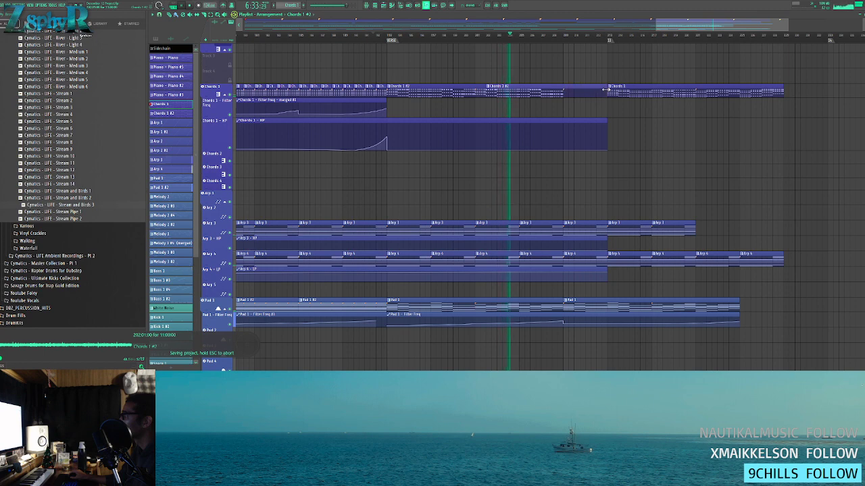
click(399, 28)
drag(520, 90, 610, 97)
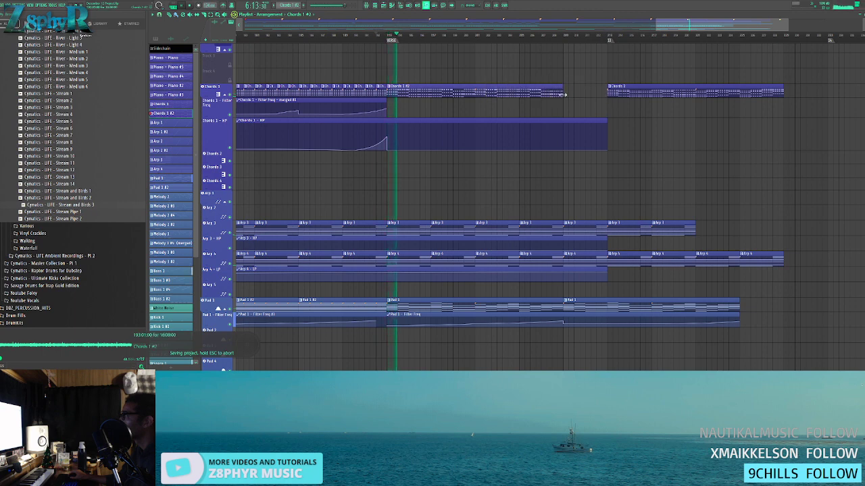
drag(515, 86, 541, 87)
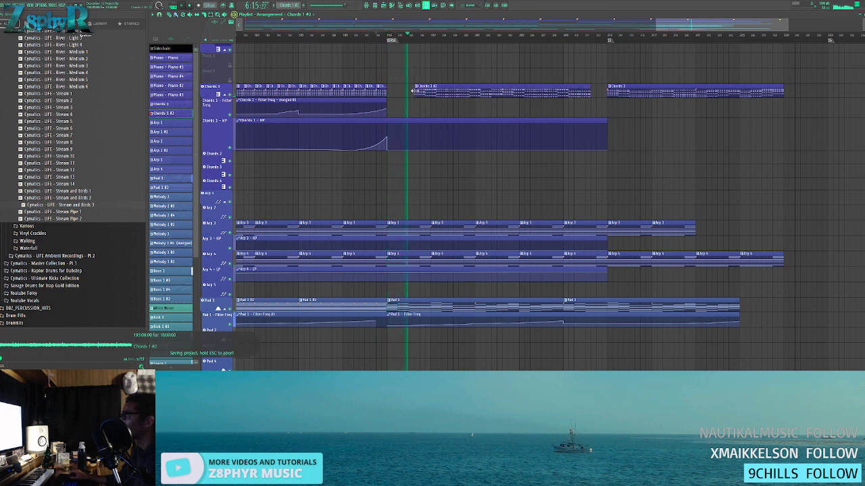
drag(458, 92, 431, 92)
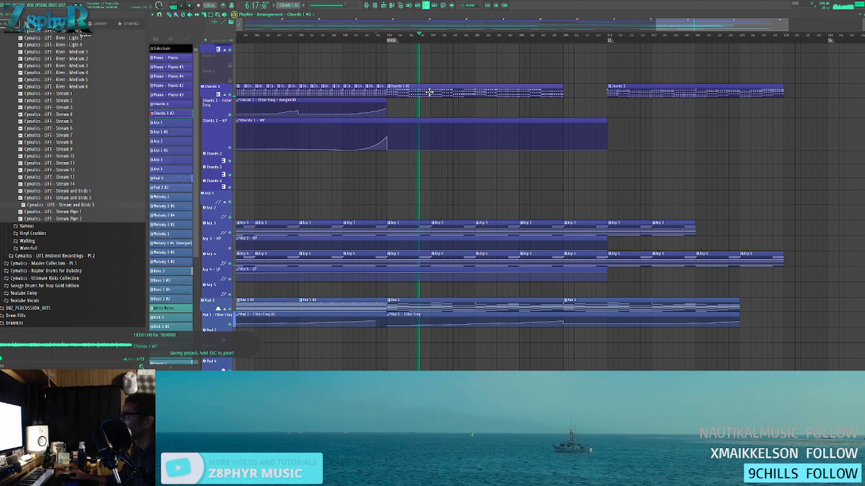
- Move the last Chords 1 clip and marker 13 to bar 209, and delete the Arp 3 clip starting there
scroll(610, 85, up, 1)
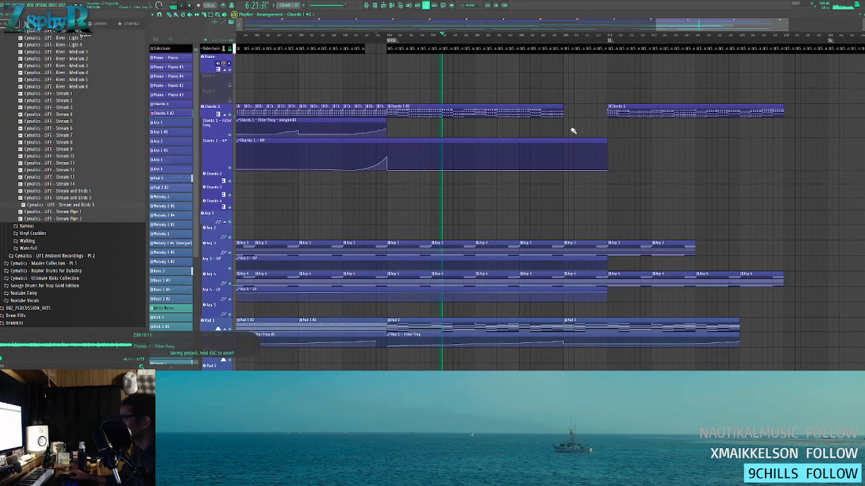
right_click(571, 242)
drag(627, 116, 587, 117)
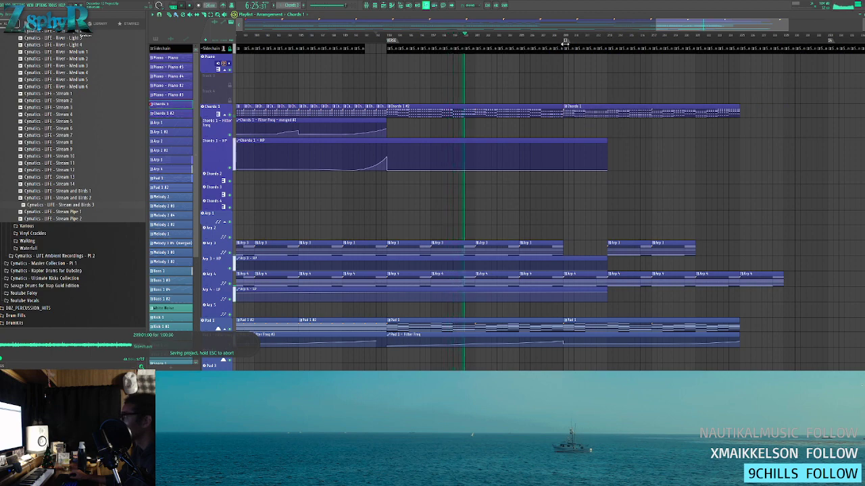
- Move marker 14 to bar 225 at the end of the Chords 1 clip and fill the Arp 3 gap at bar 209
scroll(564, 73, down, 5)
drag(639, 79, 625, 86)
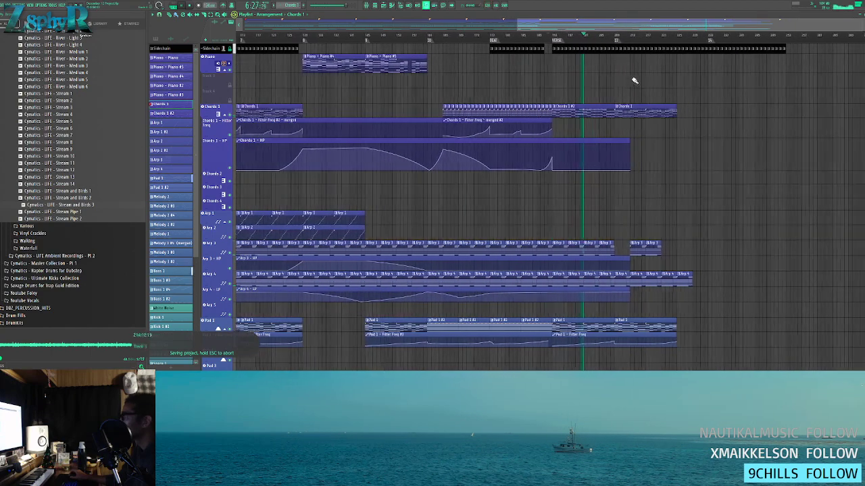
scroll(670, 64, right, 6)
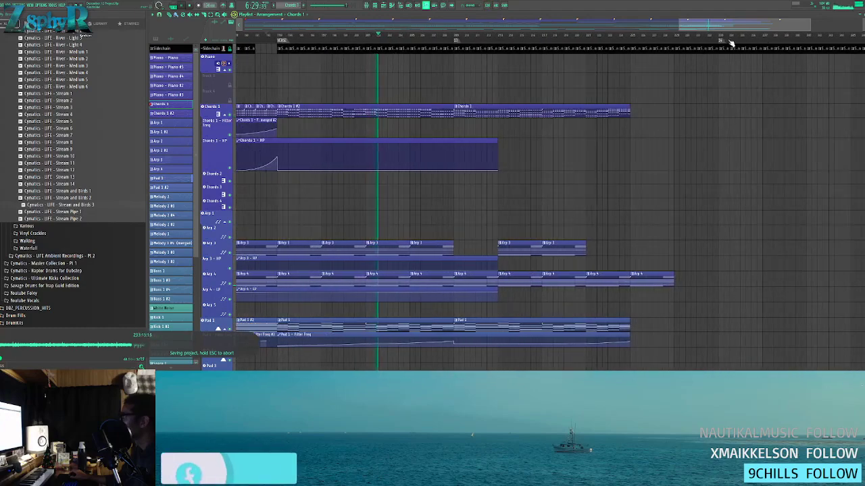
scroll(529, 121, down, 2)
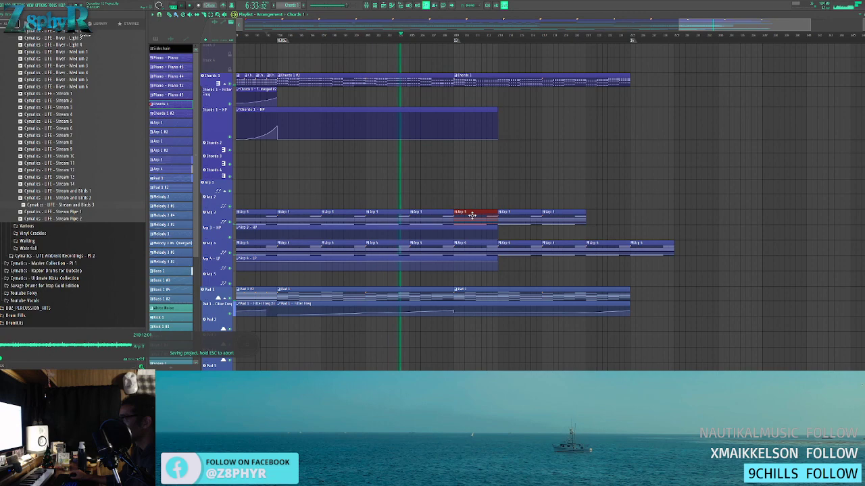
- Copy the SFX 1 #2 and SFX 1 pair onward and align the start of SFX 1 with marker 13
scroll(472, 215, down, 10)
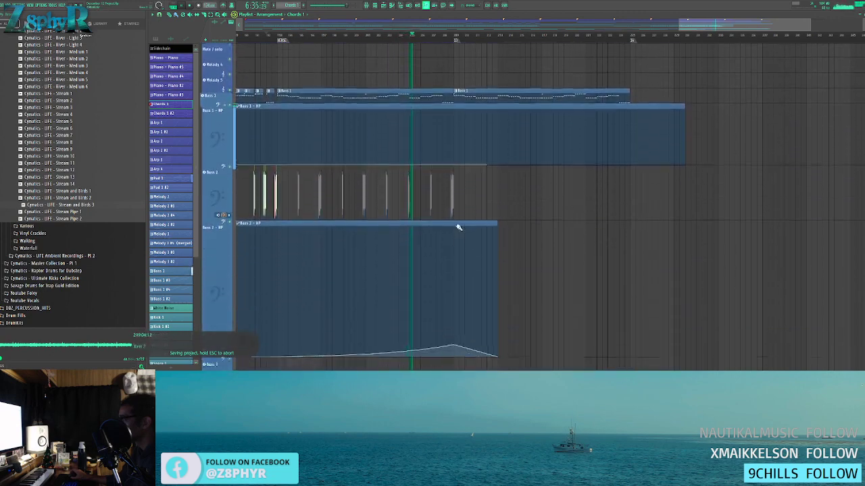
scroll(457, 228, down, 12)
scroll(446, 225, down, 3)
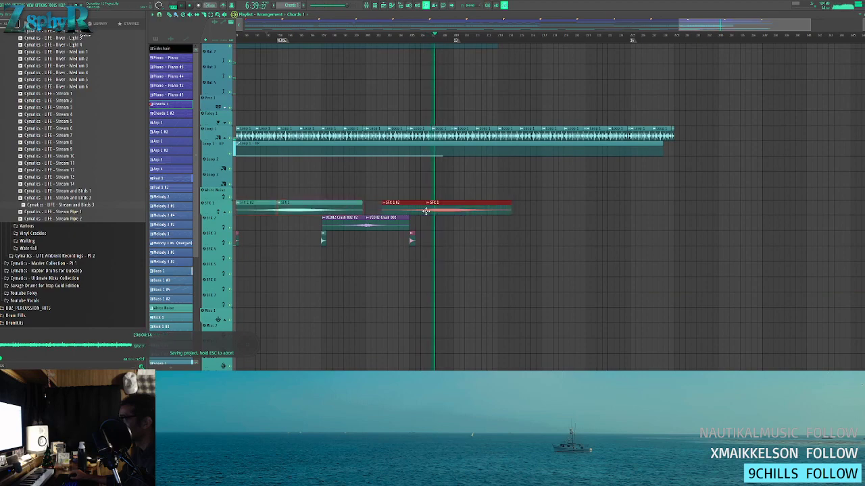
scroll(445, 206, up, 4)
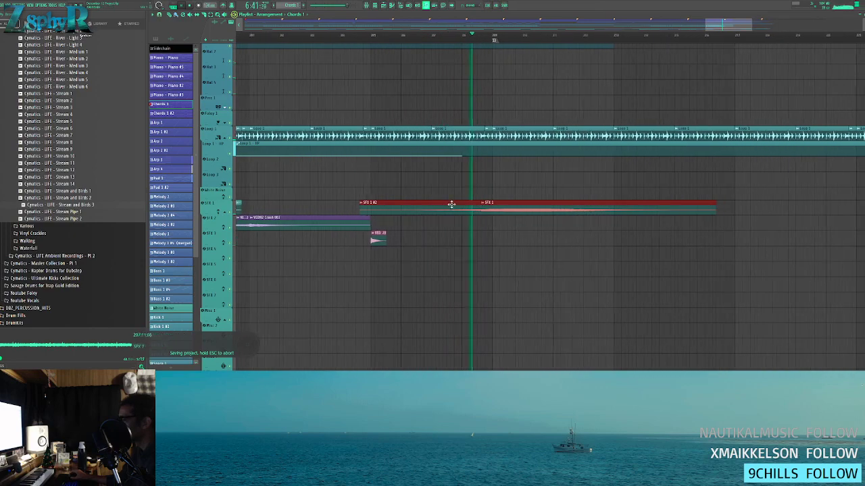
scroll(472, 182, up, 3)
- Duplicate the Hat 1, Snare 1 and Kick 1 clips so the drums continue past marker 13
scroll(488, 157, up, 4)
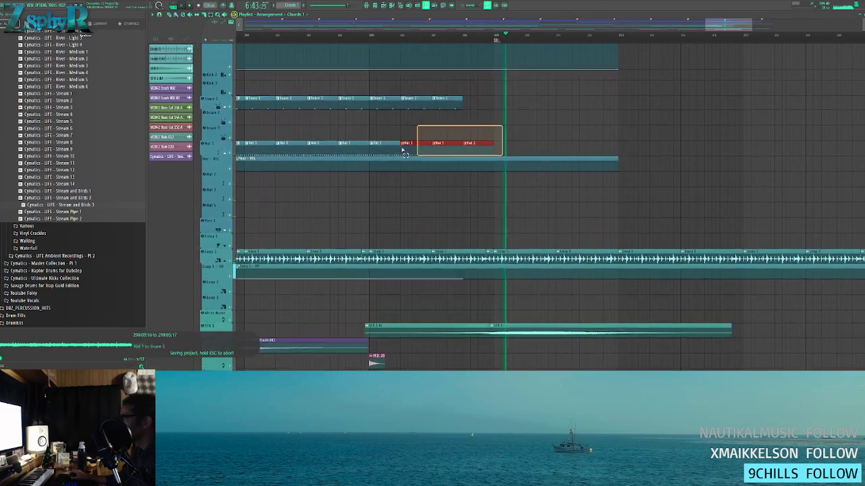
scroll(569, 105, up, 7)
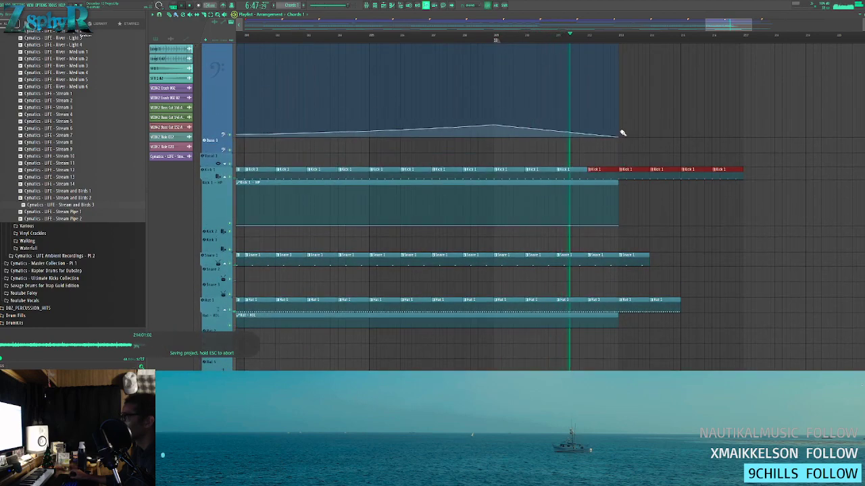
scroll(635, 115, up, 8)
- Turn the 16-bar Chords 1 clip between markers 13 and 14 into two consecutive eight-bar clips
scroll(579, 117, down, 5)
scroll(597, 79, up, 5)
scroll(564, 85, down, 2)
scroll(566, 84, down, 3)
scroll(567, 75, up, 4)
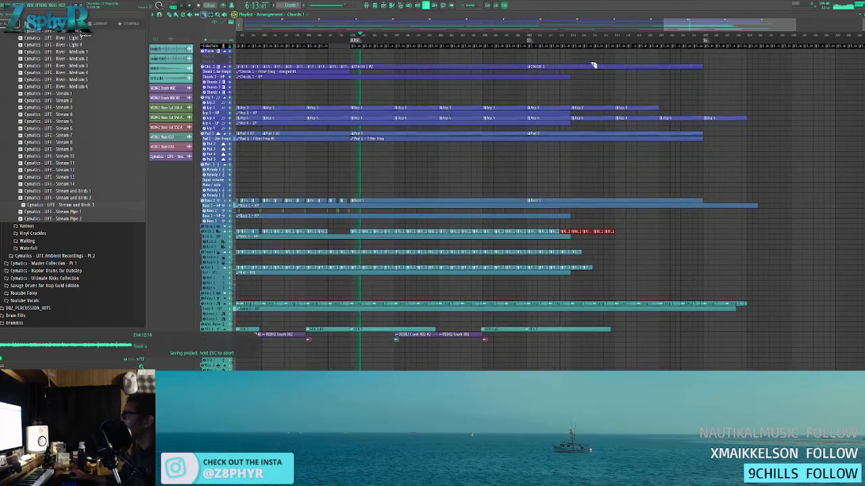
drag(659, 65, 571, 66)
- Turn the 16-bar Bass 1 and Pad 1 clips after marker 13 into two consecutive eight-bar clips each
scroll(584, 161, down, 3)
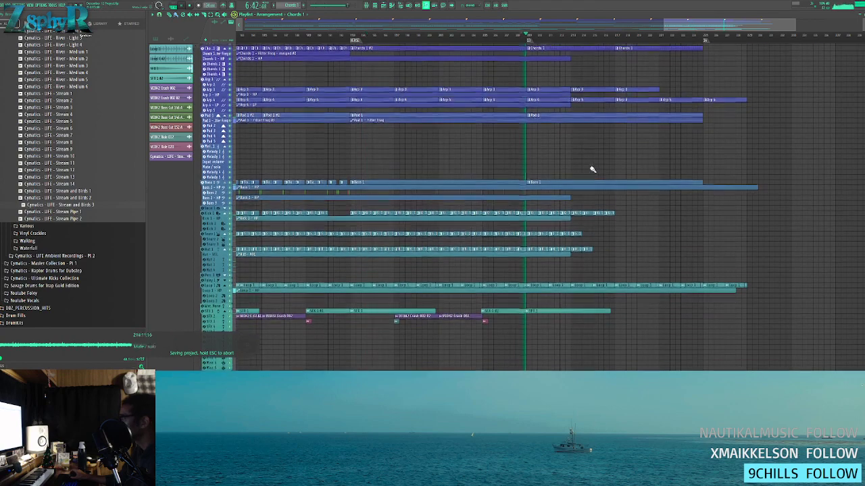
scroll(608, 195, up, 5)
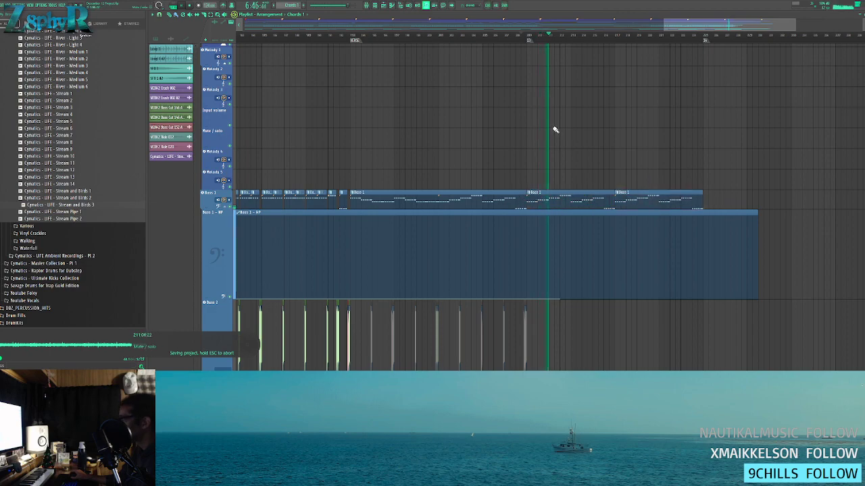
scroll(555, 132, down, 5)
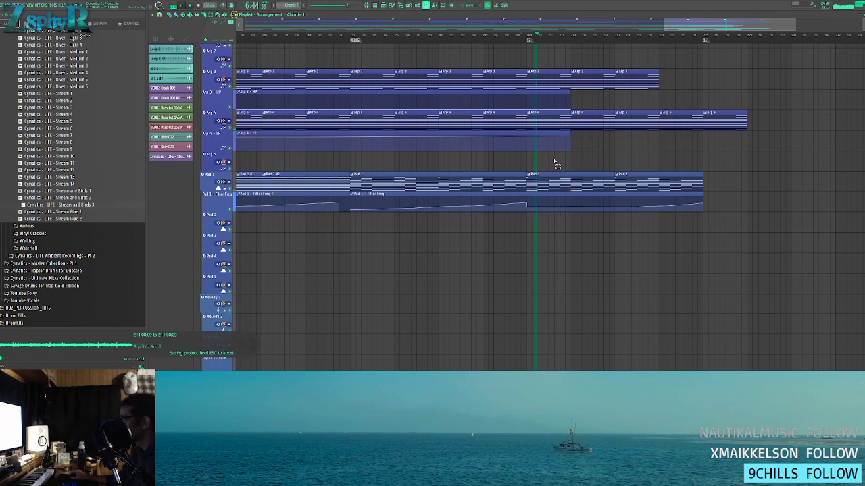
- Duplicate more Kick 1, Snare 1 and Hat 1 clips until all three drum patterns run past marker 14
scroll(555, 166, down, 8)
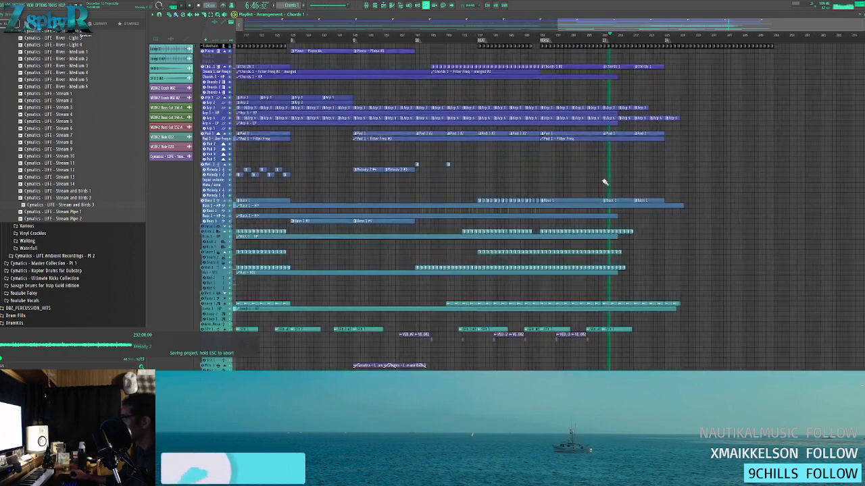
scroll(608, 182, up, 8)
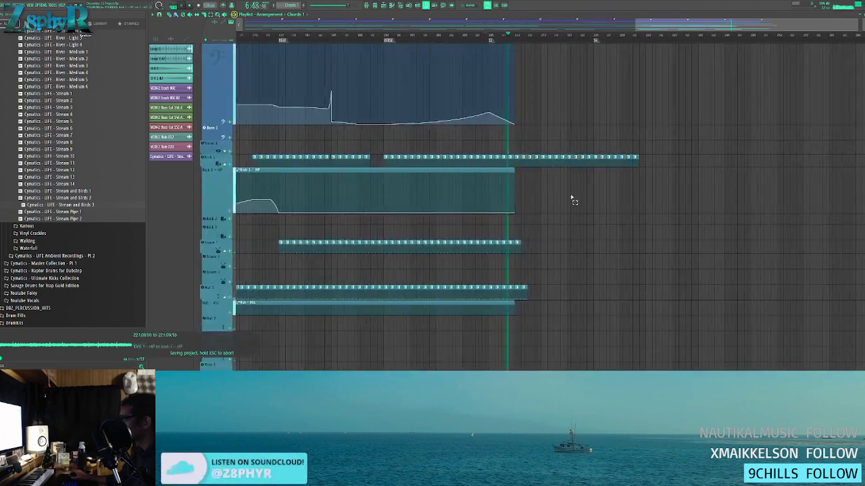
scroll(579, 269, down, 8)
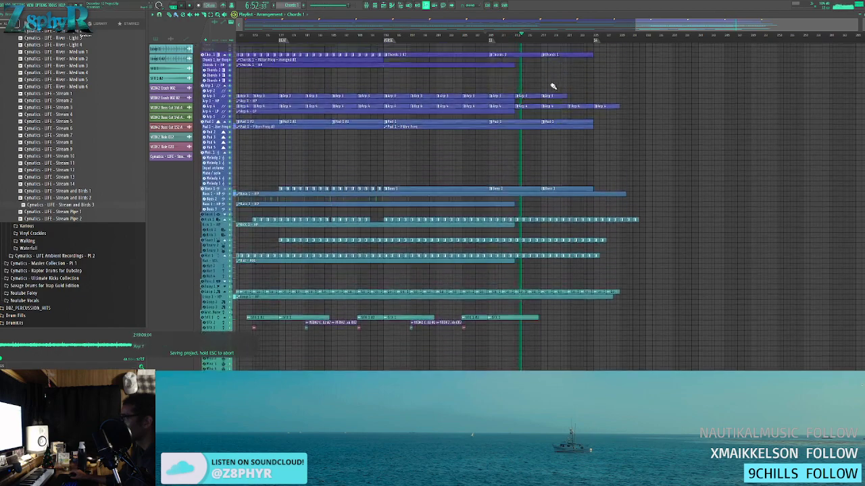
- Extend the Arp 3 - HP, Arp 4 - LP and Chords 1 - HP automation clips across the section after marker 13
scroll(534, 108, up, 8)
click(511, 167)
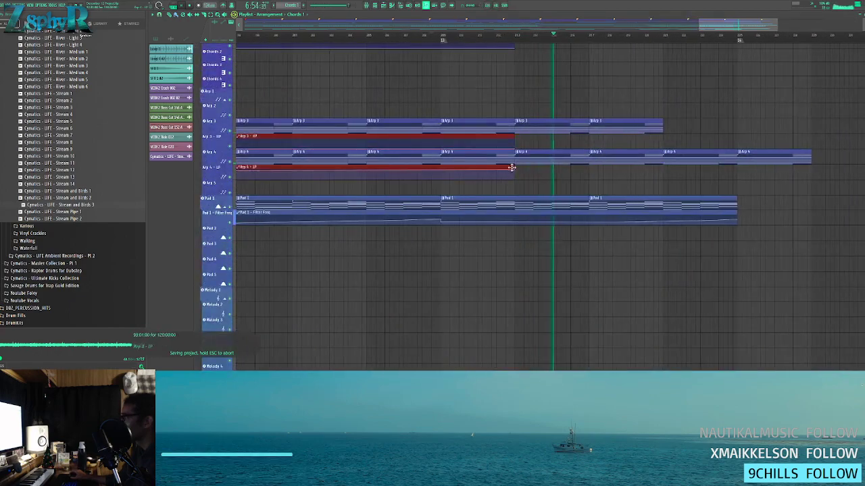
scroll(673, 131, down, 5)
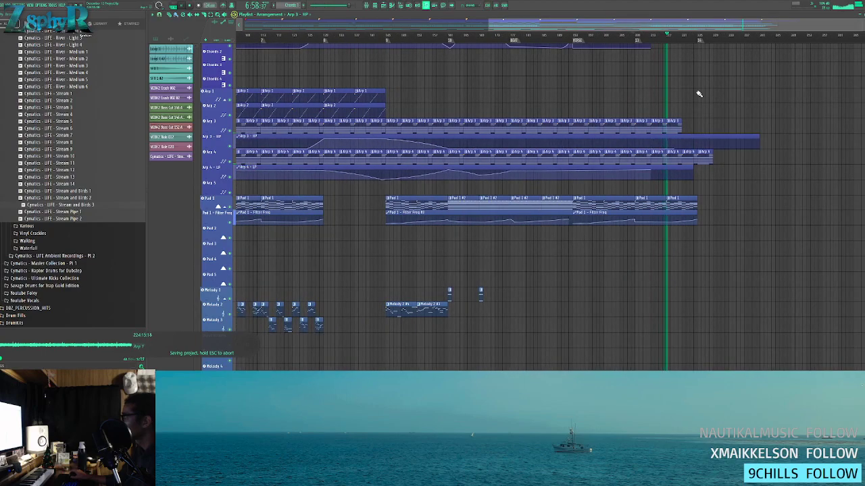
scroll(699, 94, up, 5)
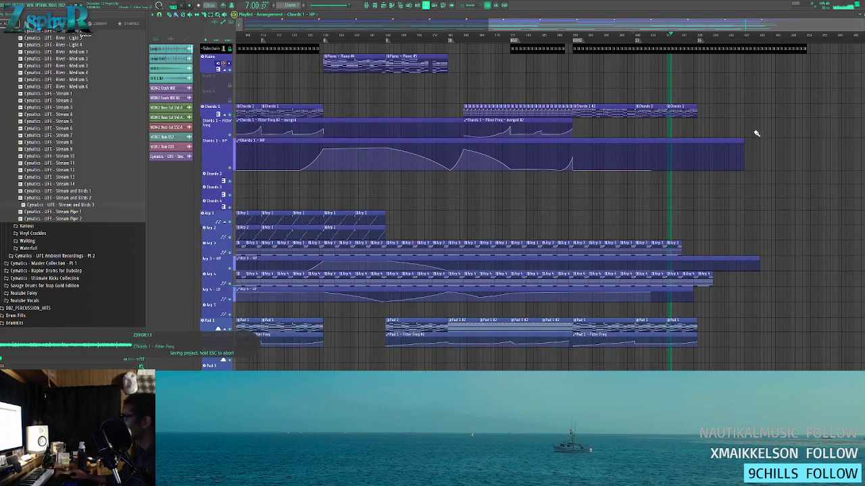
- Replace the Chords 1 - Filter Freq automation at the VERSE marker with a copy of the earlier merged clip from the first verse
scroll(505, 117, left, 10)
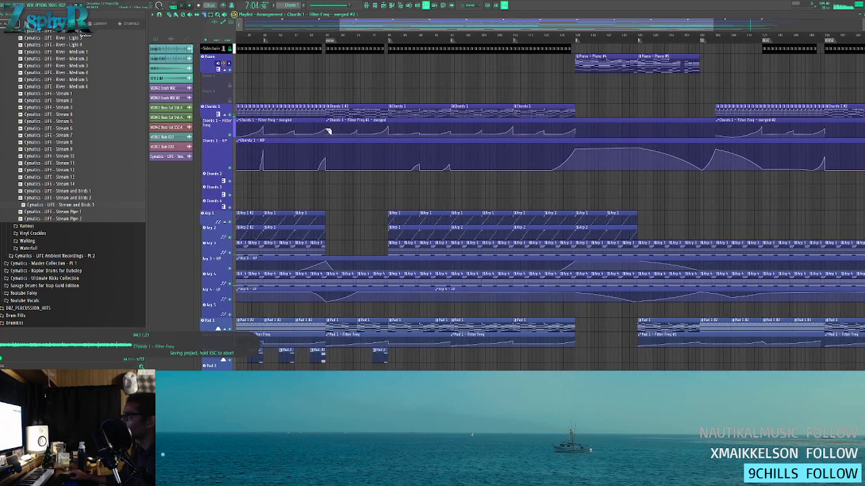
scroll(673, 83, down, 4)
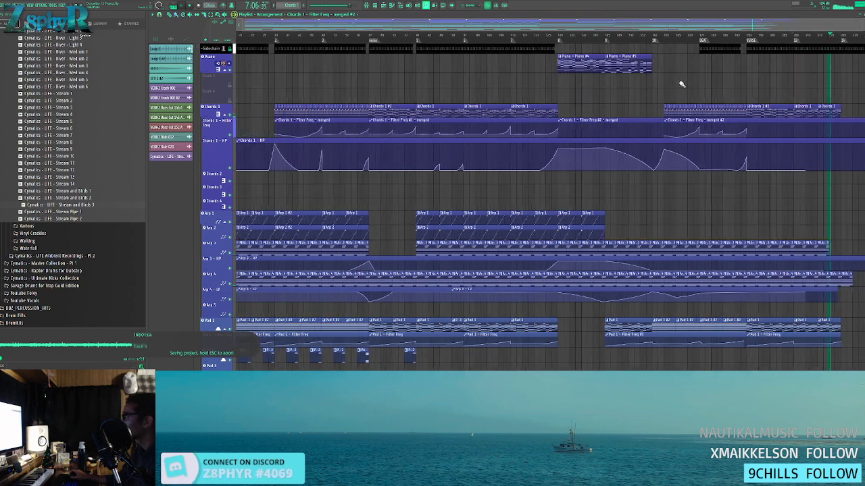
scroll(632, 121, down, 3)
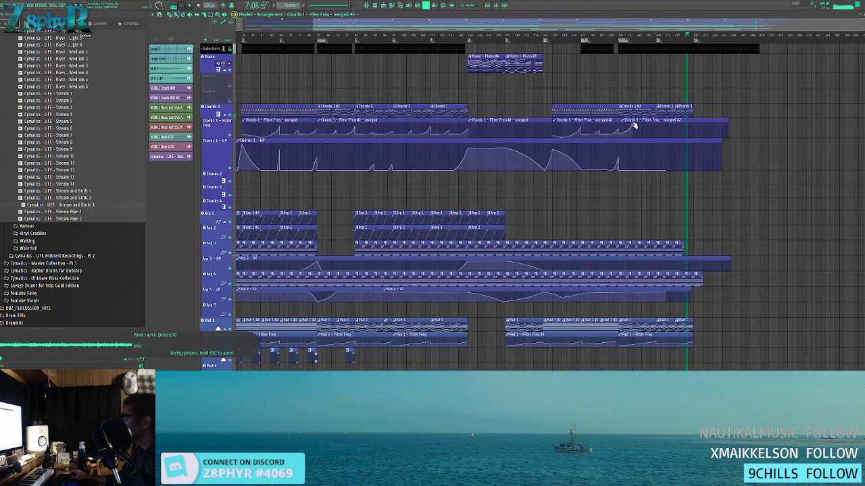
right_click(635, 123)
drag(381, 121, 686, 128)
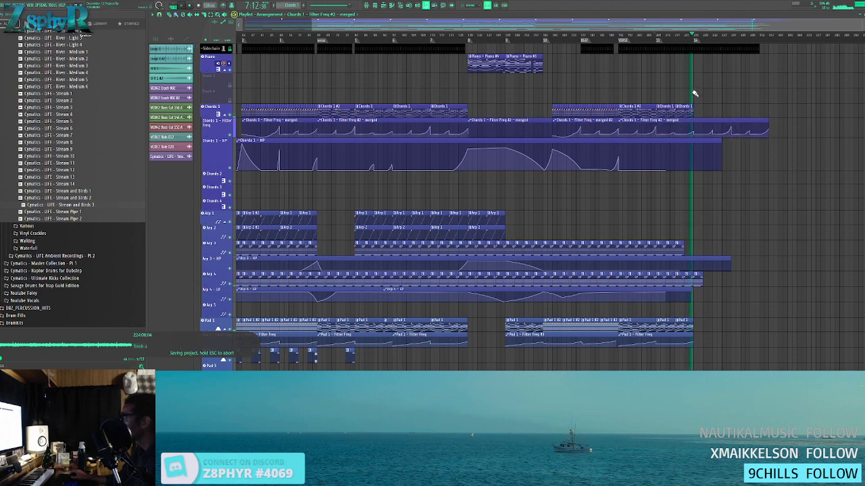
- Fit the Chords 1 - Filter Freq automation between VERSE and marker 14, and add Chords 1 - HP peaks at markers 13 and 14
scroll(682, 122, up, 5)
drag(567, 122, 573, 122)
drag(727, 92, 691, 137)
right_click(752, 129)
click(481, 120)
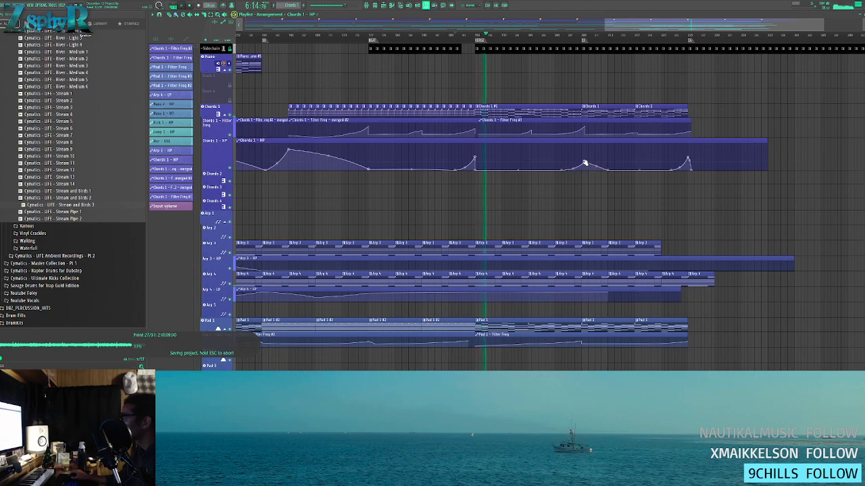
- Slice the Chords 1 - Filter Freq and Chords 1 - HP automation around the gap between the chord sections and delete the middle pieces
scroll(702, 188, down, 5)
scroll(641, 158, down, 3)
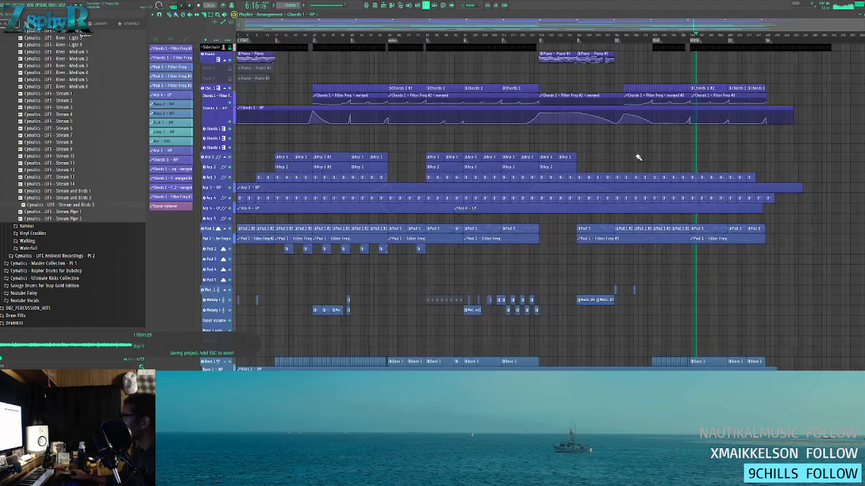
scroll(574, 128, right, 2)
scroll(487, 103, right, 1)
drag(433, 80, 431, 129)
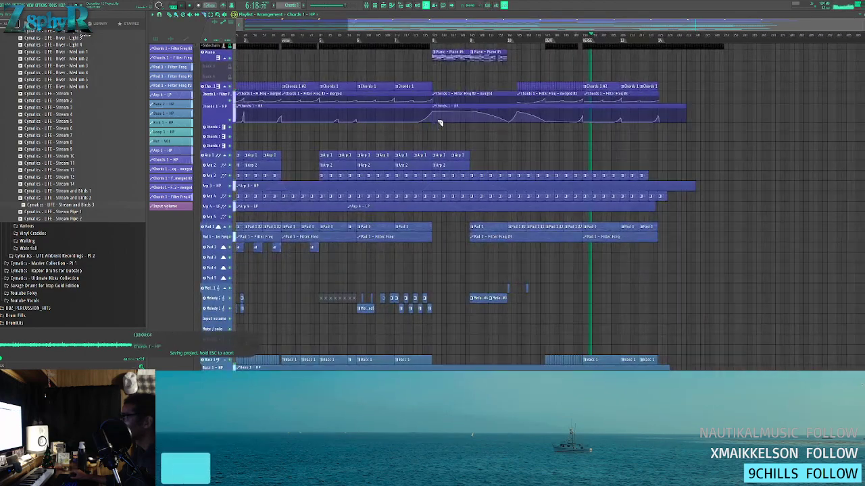
drag(517, 76, 517, 129)
drag(489, 80, 484, 132)
right_click(467, 96)
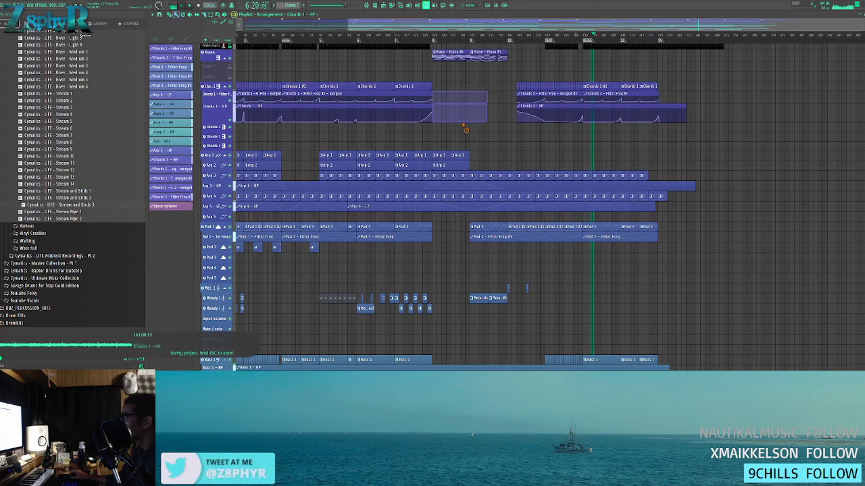
- Copy the Arp 1 and Arp 2 clips so they run from the marker before VERSE to beyond marker 14
scroll(431, 106, right, 3)
drag(415, 143, 438, 139)
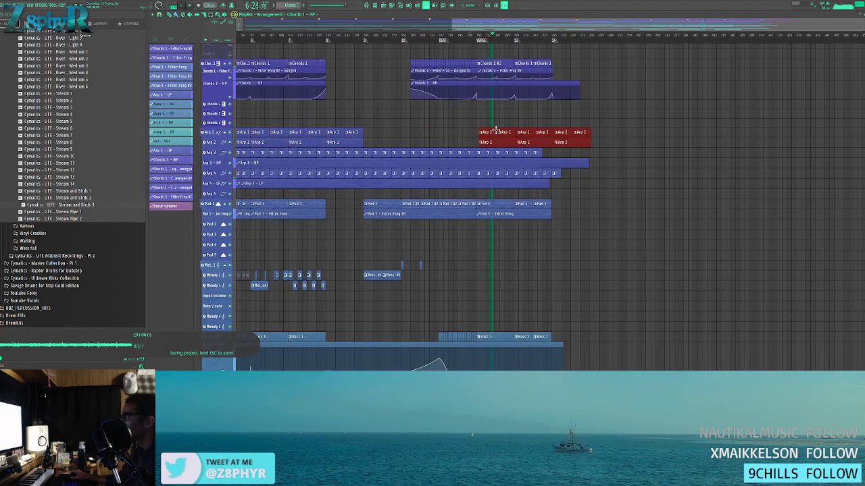
scroll(482, 134, up, 2)
scroll(462, 133, up, 4)
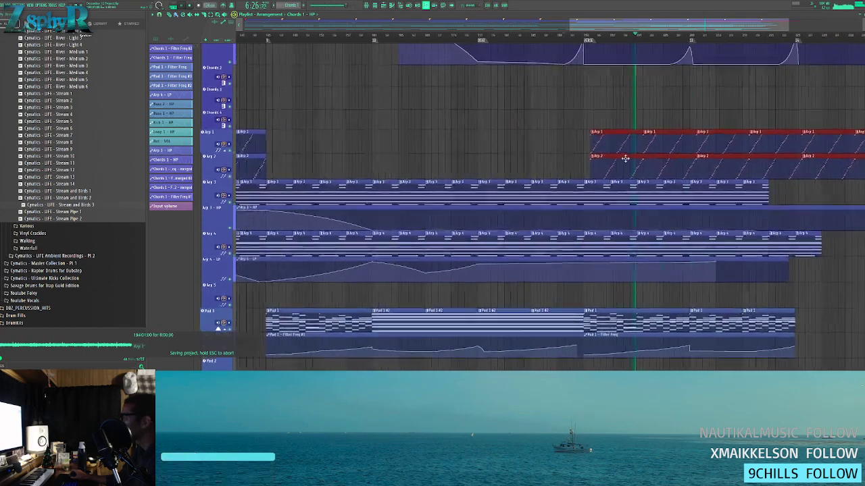
drag(612, 162, 603, 161)
drag(550, 112, 523, 157)
scroll(500, 102, down, 5)
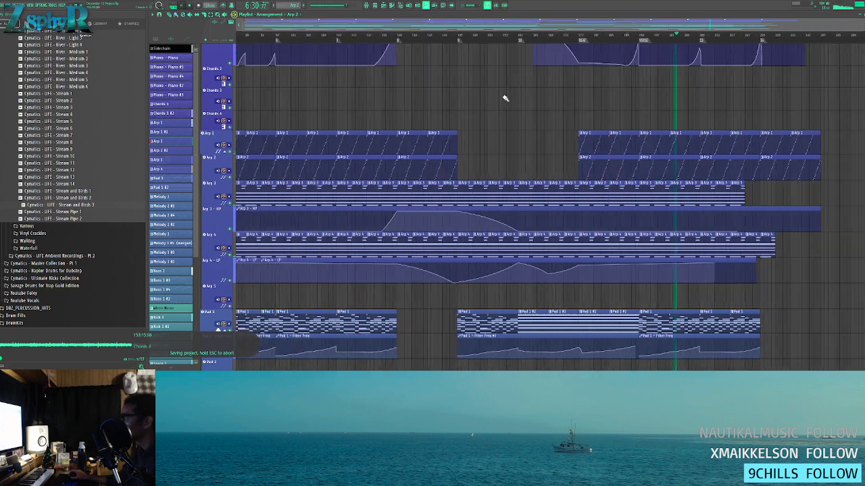
- Mute the Arp 1 track briefly to hear the arrangement without it, and unmute it again
click(229, 155)
click(229, 155)
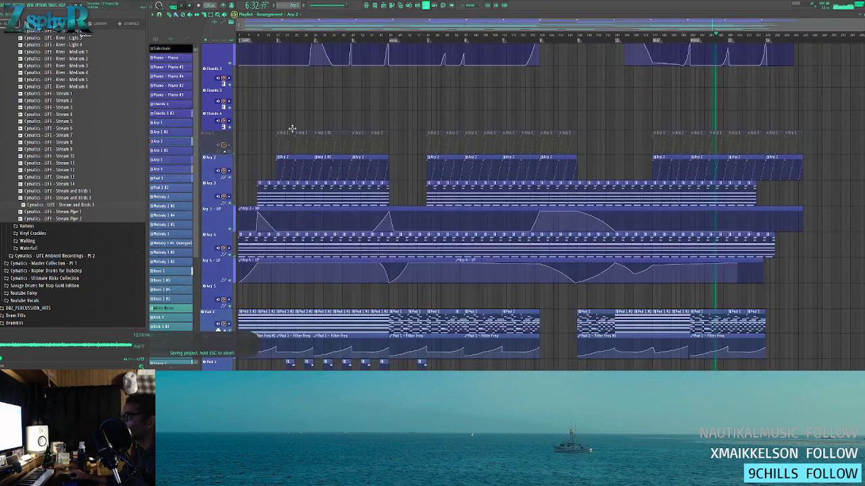
click(225, 146)
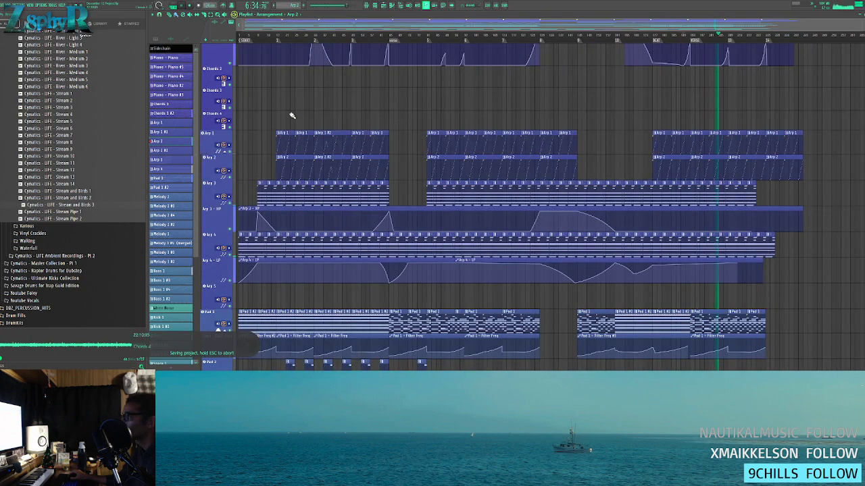
- Check the Arp 1 channel and the other track levels in the mixer, and return to the playlist
scroll(443, 96, down, 3)
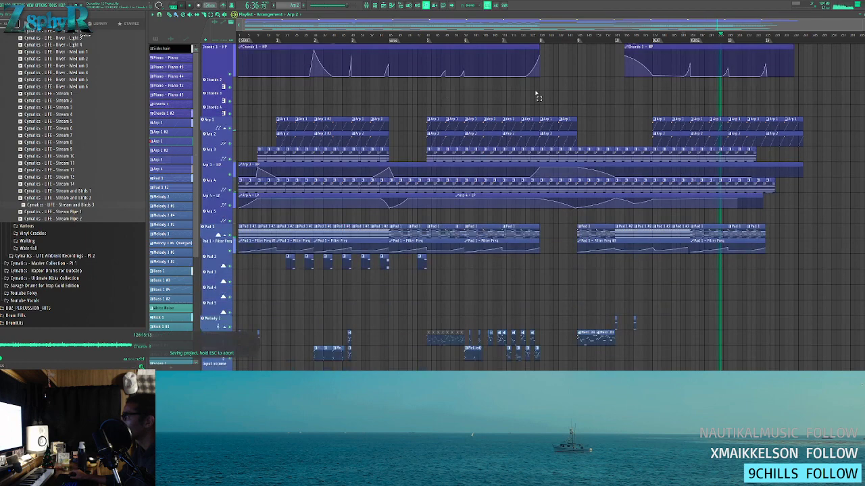
drag(533, 91, 337, 102)
click(366, 5)
scroll(493, 168, down, 3)
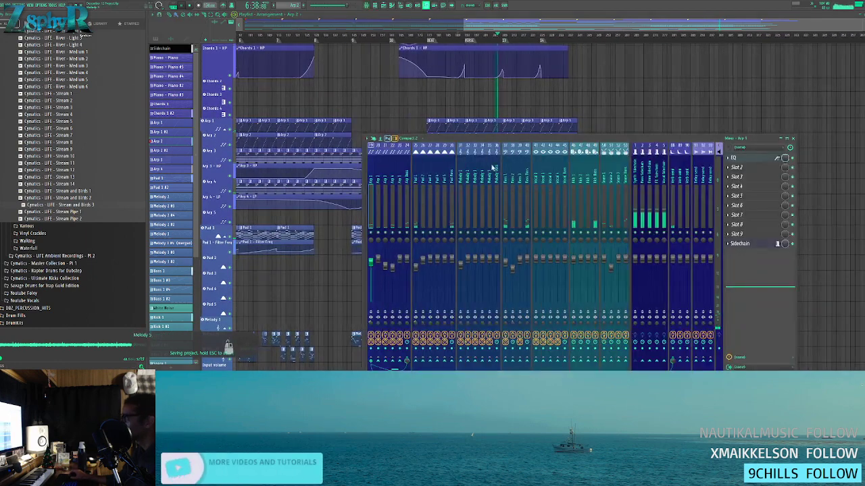
scroll(539, 105, down, 2)
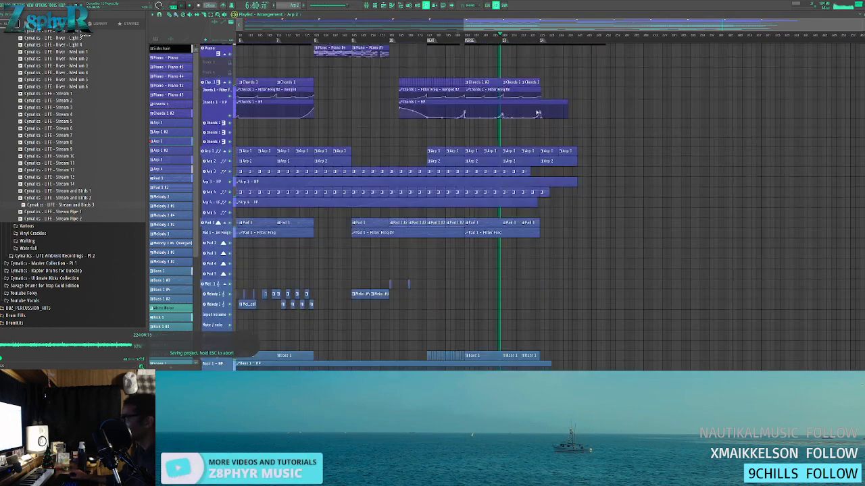
- Align the Chords 1 - HP drop with marker 13 and move the Chords 1 - Filter Freq #3 clip to start exactly at VERSE
scroll(540, 175, up, 2)
scroll(527, 184, up, 3)
mouse_move(527, 184)
mouse_down()
mouse_move(613, 190)
mouse_move(517, 187)
mouse_up()
scroll(523, 209, down, 1)
scroll(534, 142, up, 5)
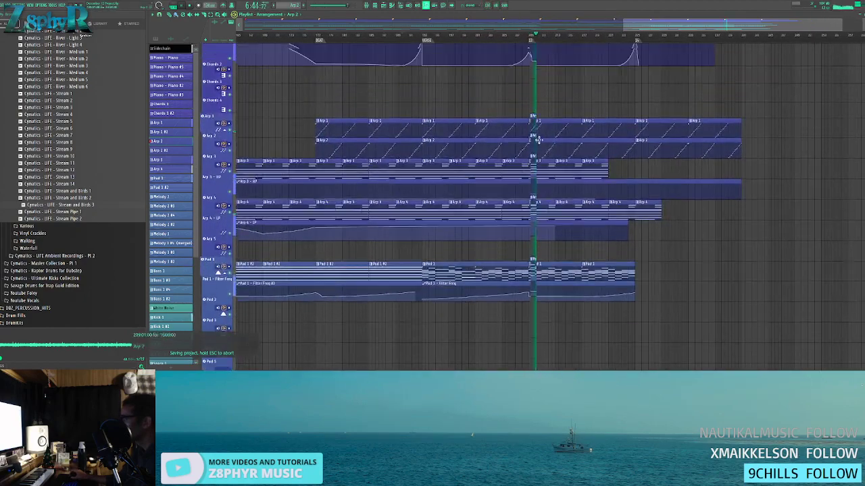
scroll(542, 126, up, 4)
scroll(535, 78, down, 1)
scroll(523, 83, up, 1)
scroll(522, 83, down, 2)
scroll(520, 84, up, 1)
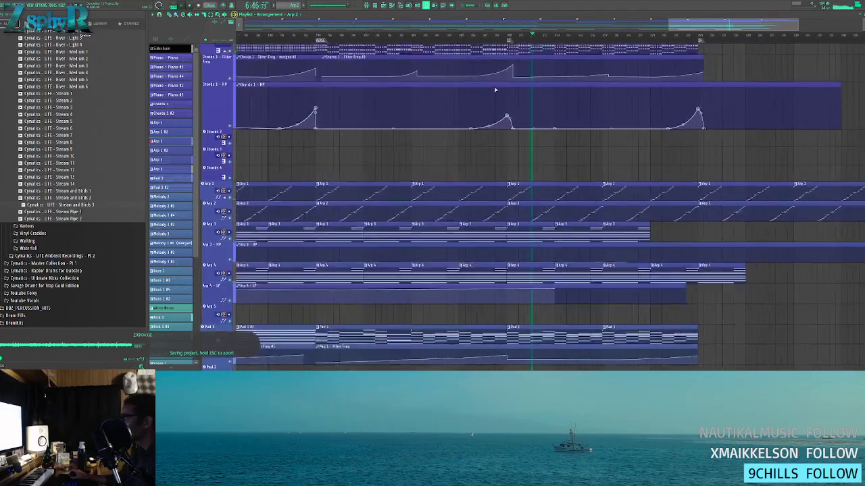
click(386, 88)
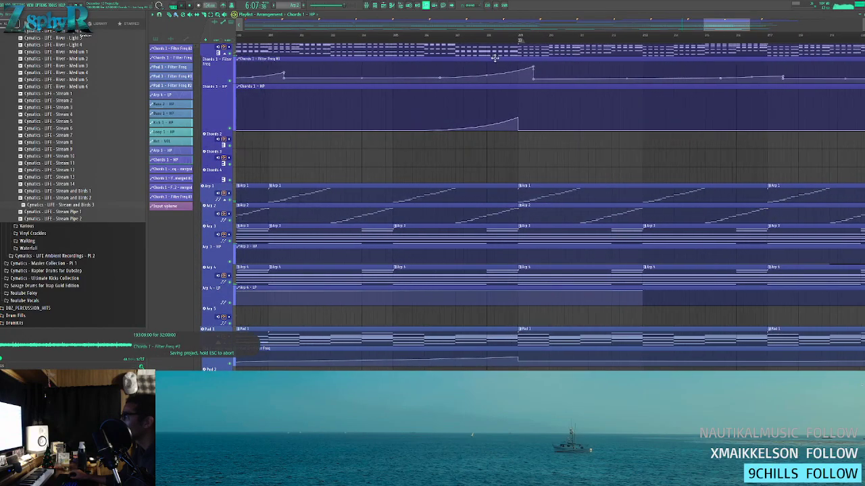
drag(337, 53, 449, 86)
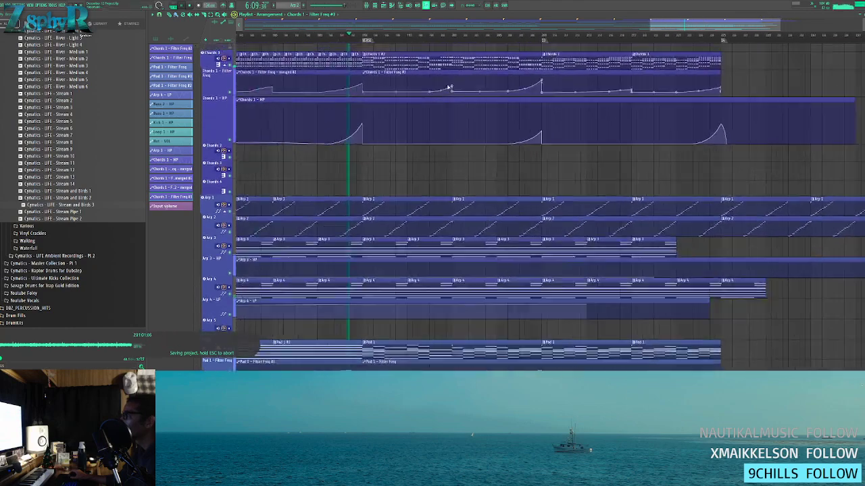
- Duplicate the Arp 3 clips past marker 14 and extend the Arp 4 - LP automation beyond it with a falling curve
scroll(420, 87, up, 3)
scroll(488, 119, down, 5)
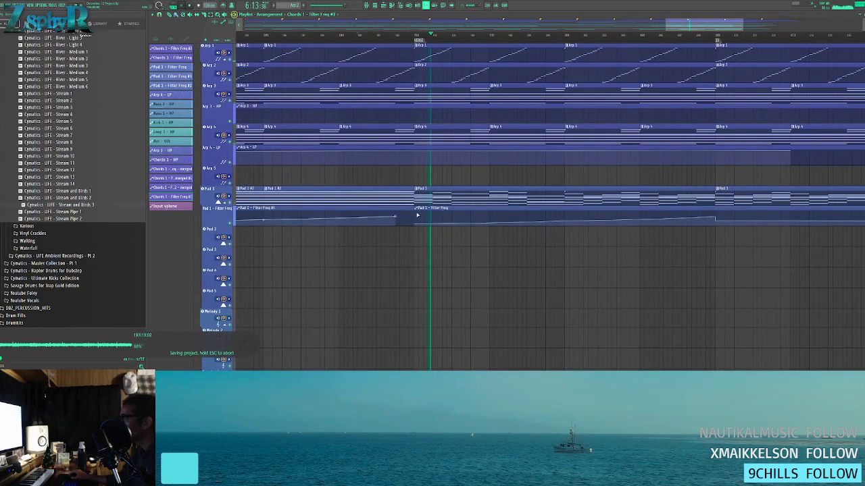
drag(542, 205, 526, 221)
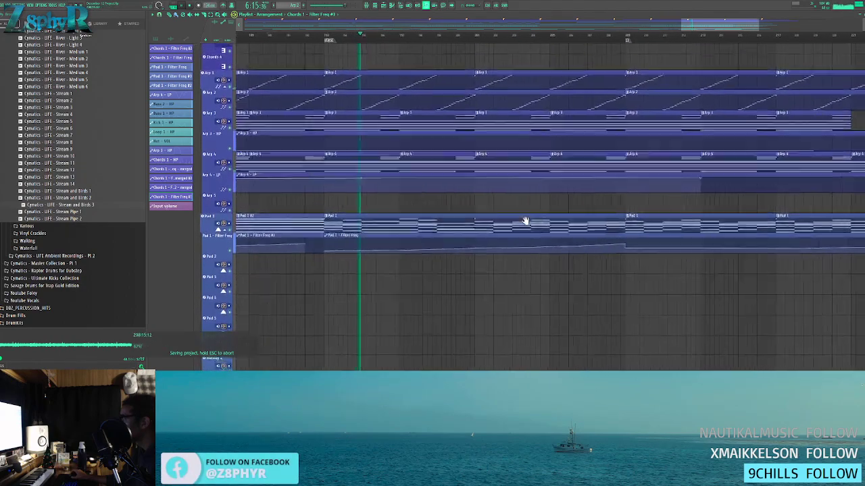
scroll(526, 222, up, 6)
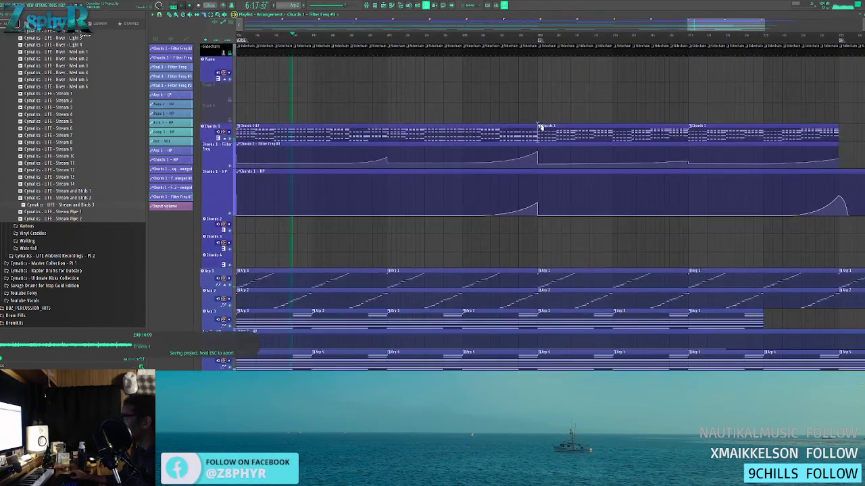
scroll(540, 123, down, 6)
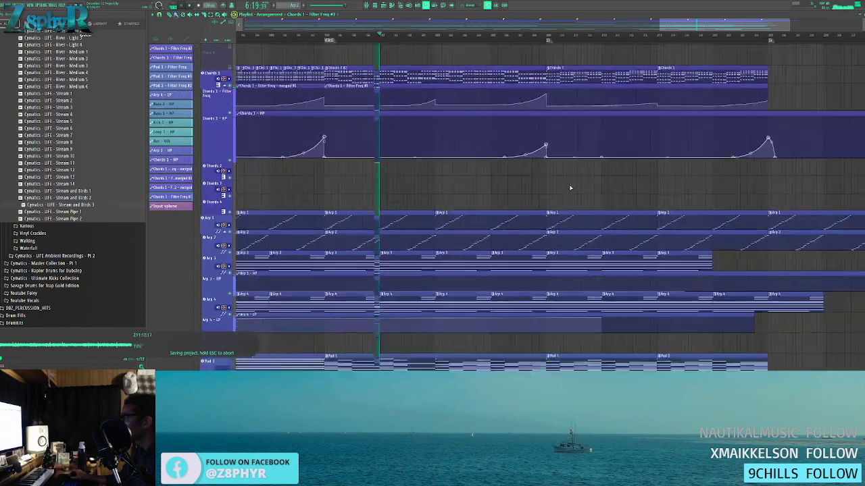
drag(663, 196, 553, 198)
key(ctrl+b)
key(ctrl+d)
scroll(696, 222, down, 5)
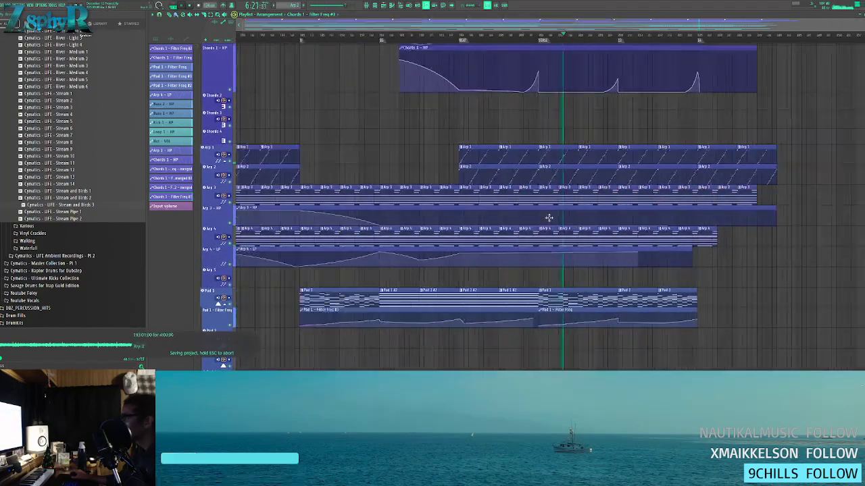
drag(772, 226, 668, 233)
scroll(667, 233, up, 4)
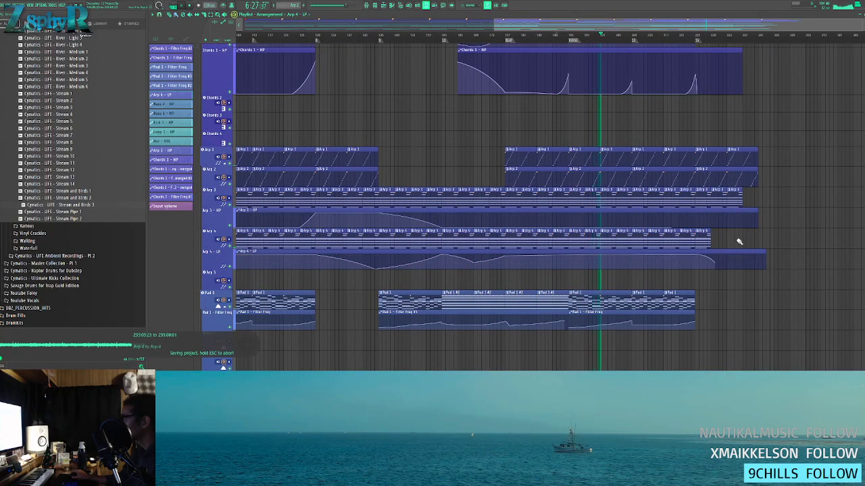
- Duplicate the Chords 1 clips across the 16 bars after marker 14, along with a piece of the Chords 1 - Filter Freq #3 automation
scroll(763, 159, down, 3)
drag(577, 169, 409, 166)
scroll(417, 159, up, 3)
drag(581, 92, 345, 93)
ctrl+click(469, 70)
scroll(469, 70, down, 4)
drag(603, 77, 545, 94)
key(ctrl+b)
ctrl+click(654, 119)
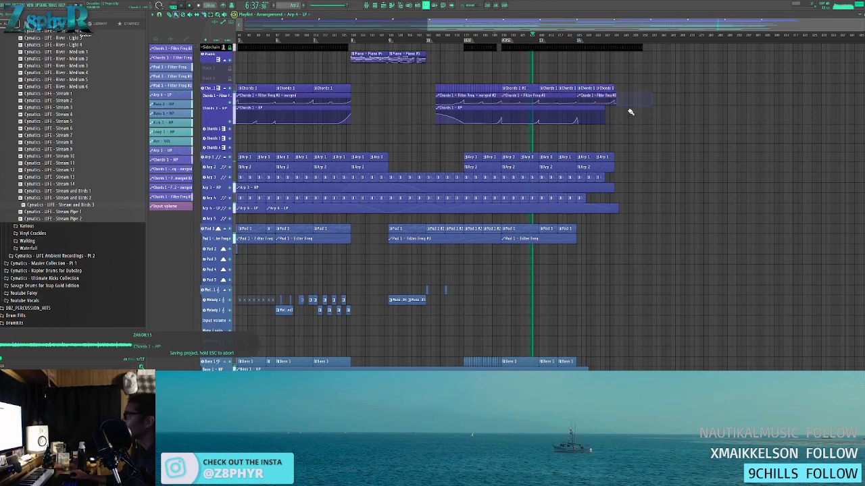
- Replace the partial filter automation after marker 14 with a copy of the full 32-bar Chords 1 - Filter Freq #3 clip
scroll(626, 103, up, 4)
right_click(680, 96)
drag(664, 92, 568, 104)
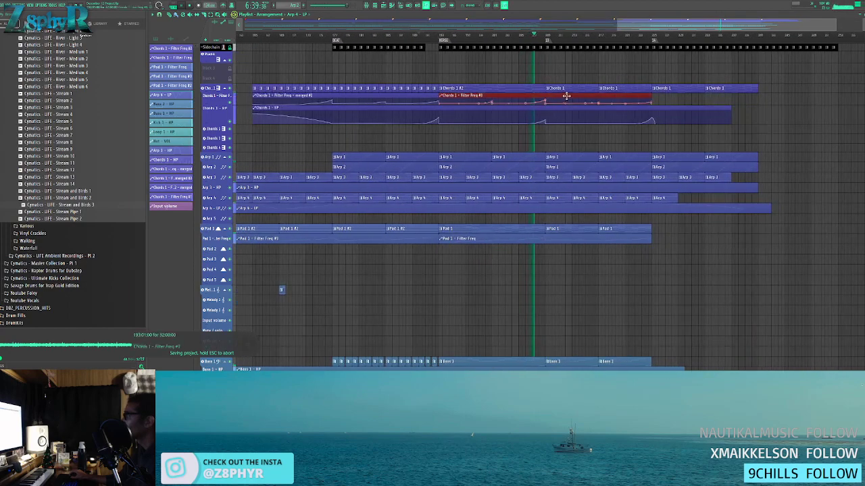
drag(769, 107, 783, 105)
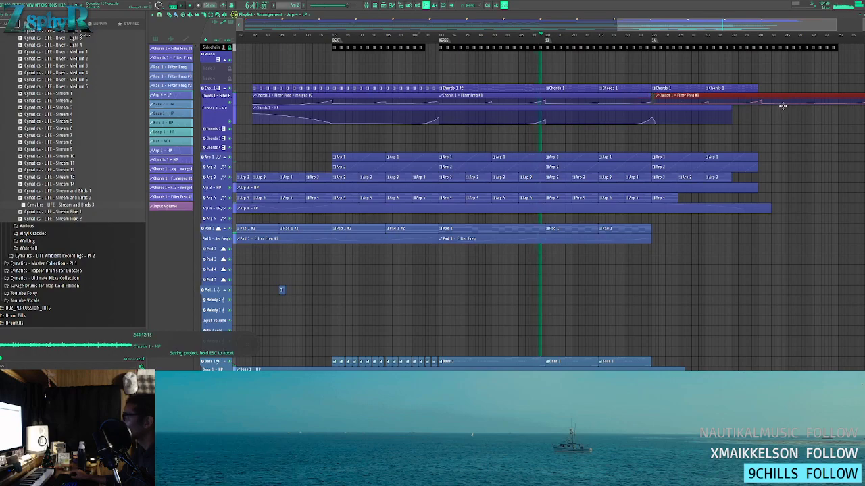
- Replay the section after VERSE and examine how the chords, arp and pad tracks line up with their automation
scroll(560, 220, up, 2)
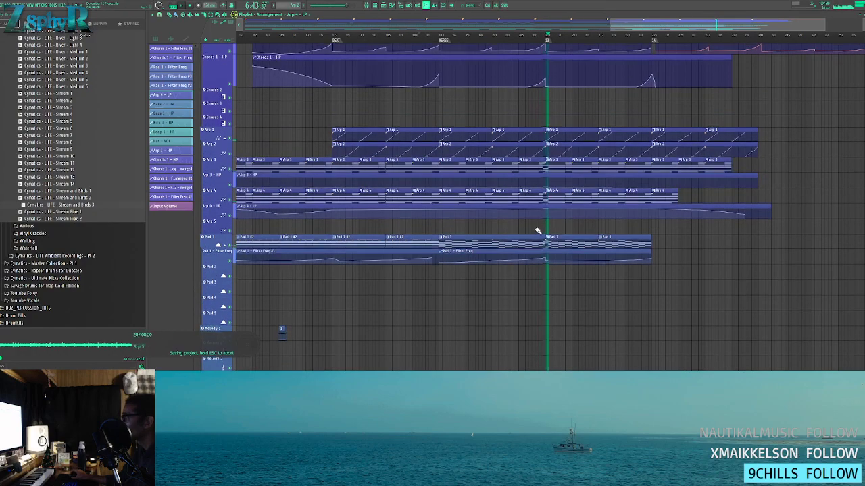
scroll(537, 229, up, 2)
click(498, 44)
scroll(502, 135, down, 5)
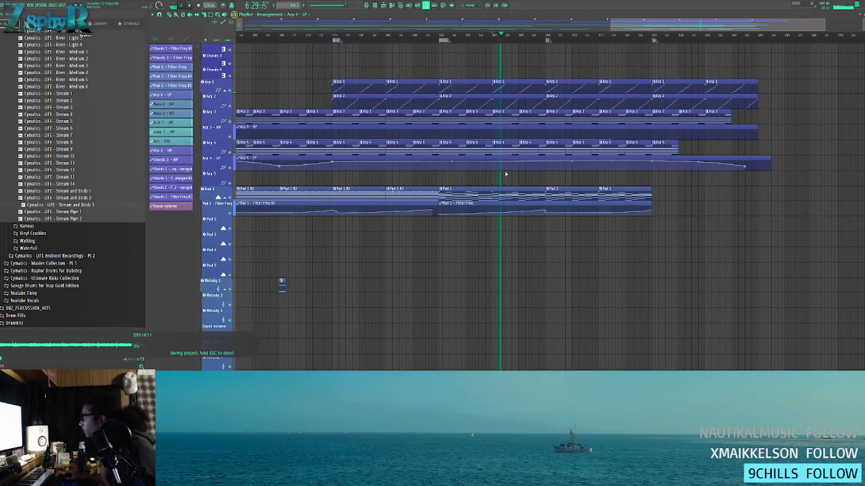
scroll(498, 169, up, 5)
scroll(508, 82, up, 2)
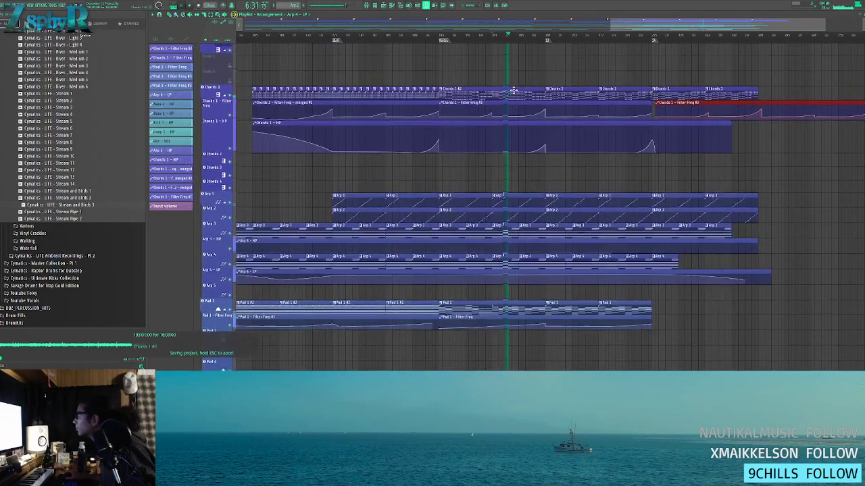
scroll(516, 106, up, 4)
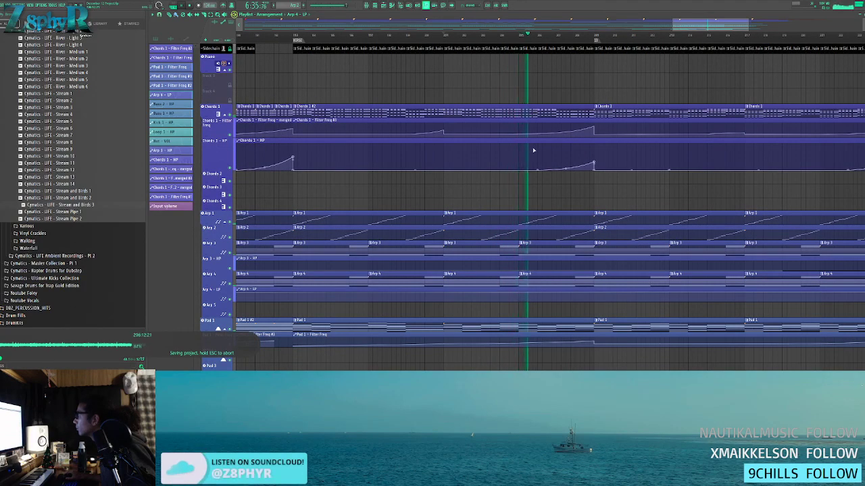
scroll(621, 185, down, 3)
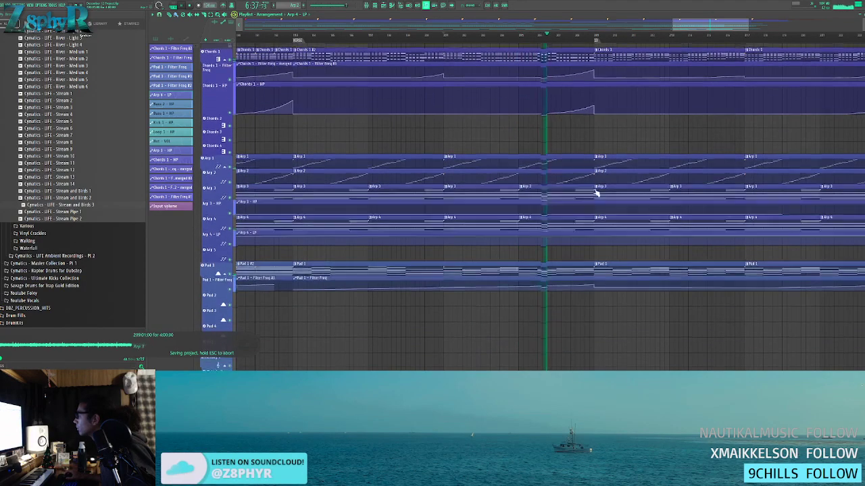
scroll(574, 217, down, 6)
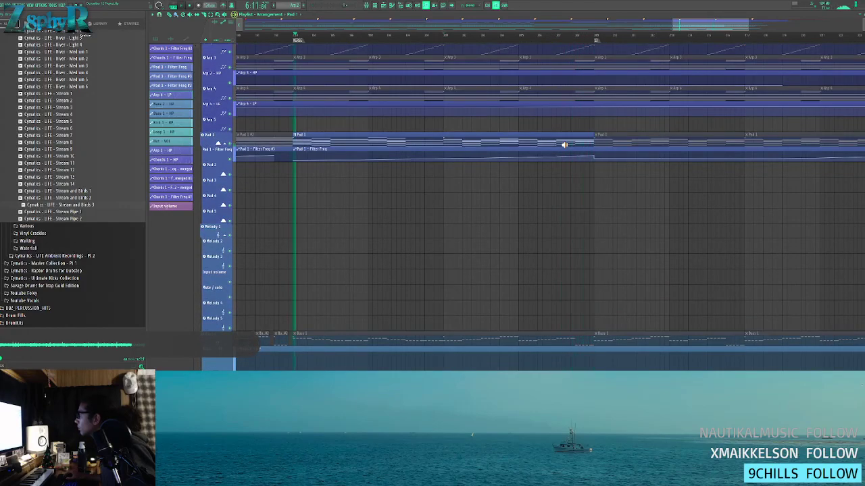
- Save the project
key(ctrl+s)
- Try moving the Pad 1 clip at VERSE onto the Pad 2 track and replay the section
drag(569, 146, 720, 177)
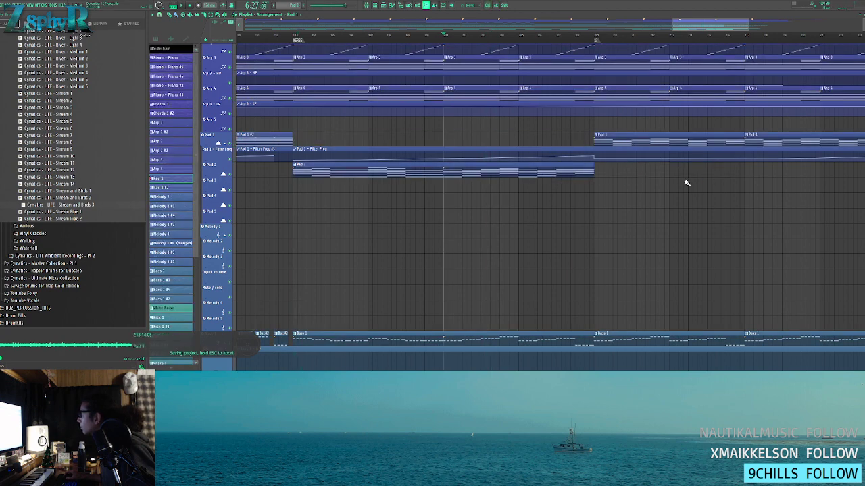
scroll(693, 183, down, 3)
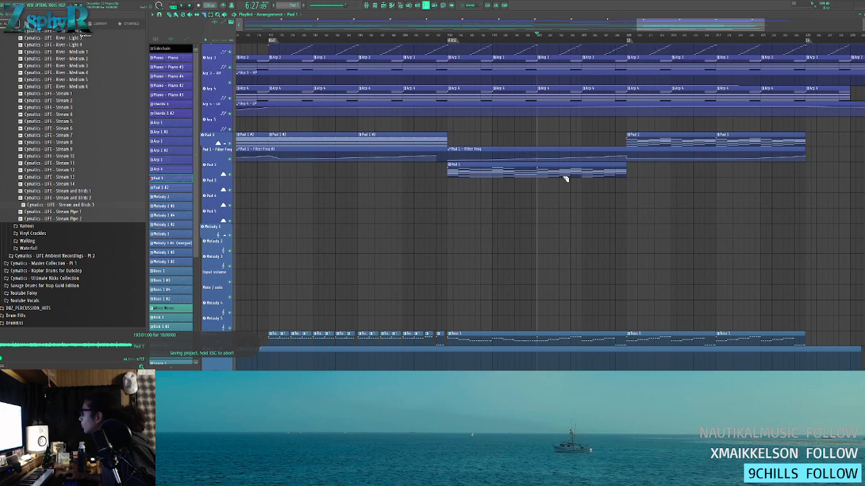
key(space)
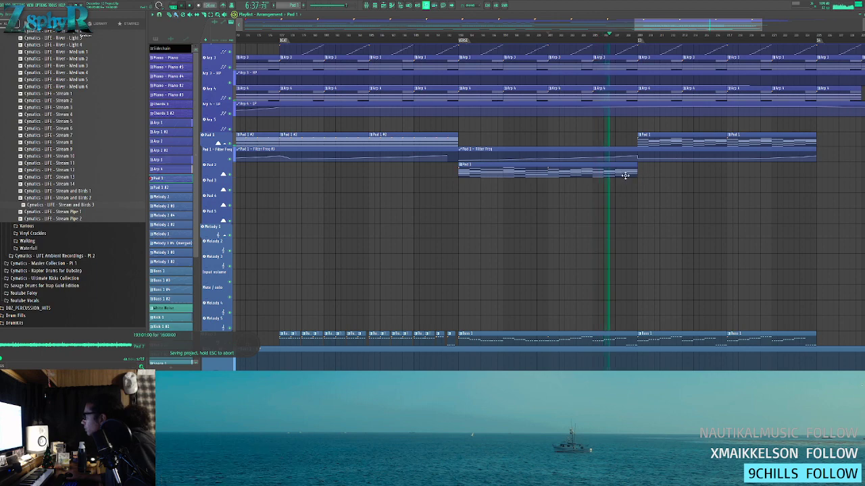
scroll(614, 157, down, 2)
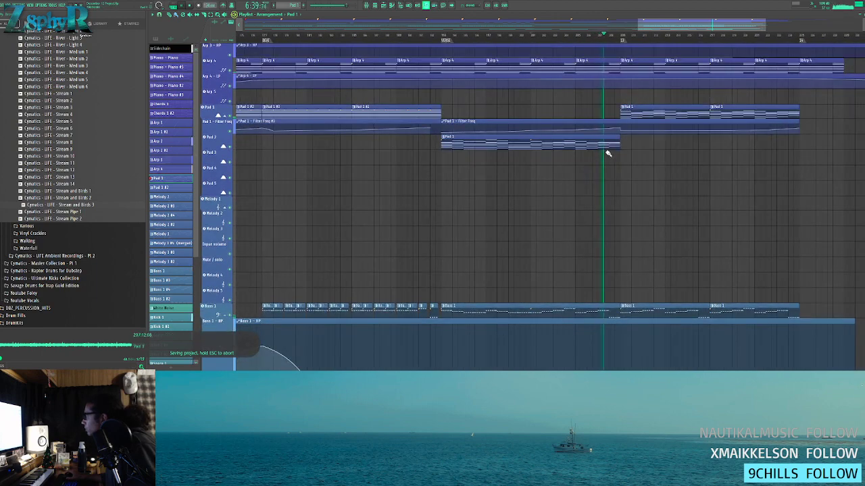
scroll(600, 207, up, 3)
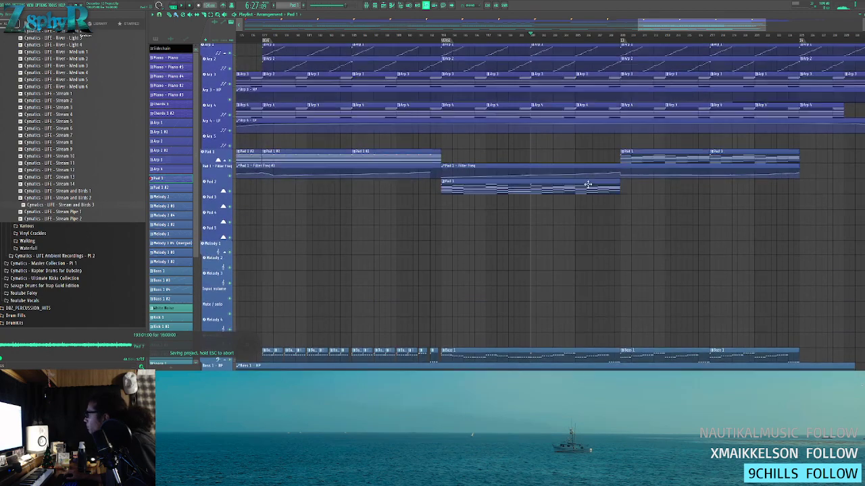
drag(580, 152, 583, 158)
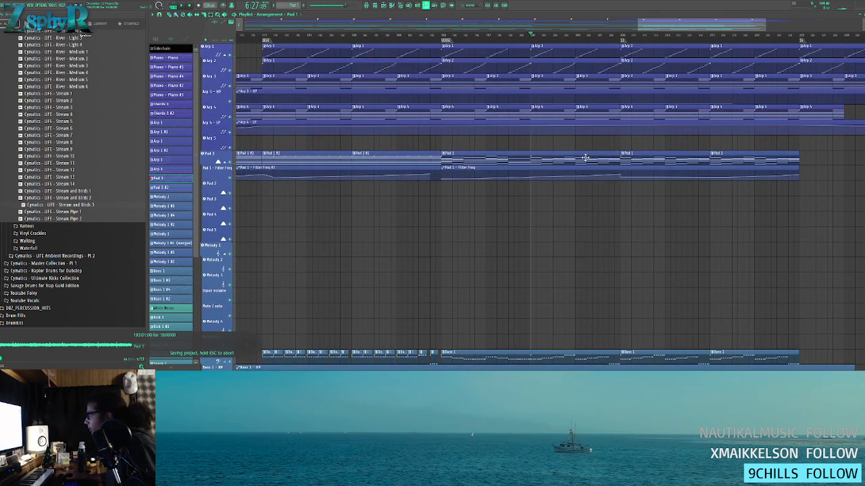
- Open the Pad 1 clip at VERSE in the piano roll and examine its chord notes during playback
double_click(585, 157)
drag(513, 167, 487, 167)
key(Escape)
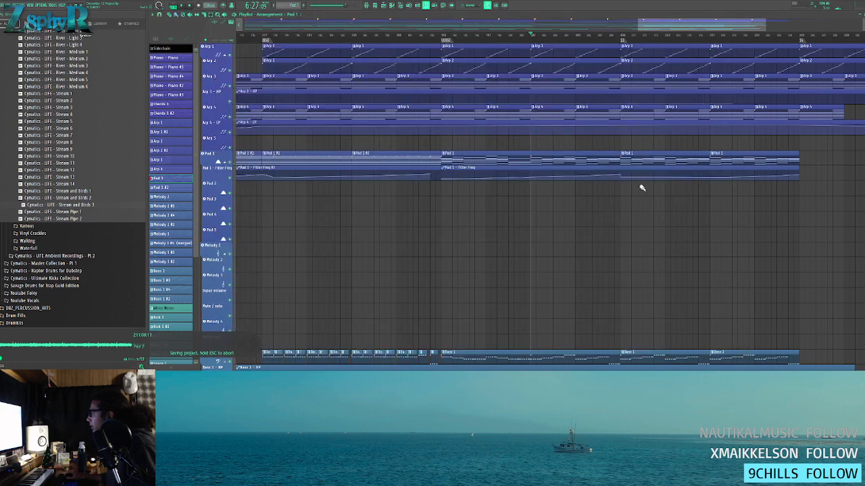
double_click(607, 153)
drag(278, 141, 635, 158)
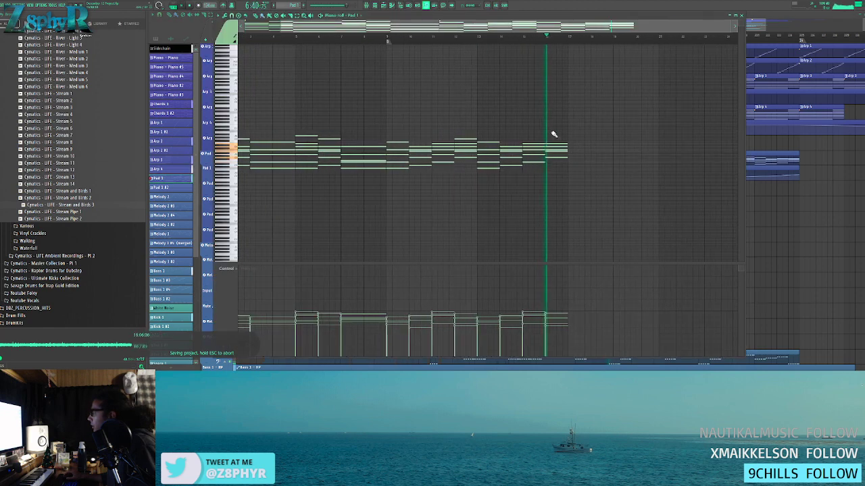
right_click(791, 143)
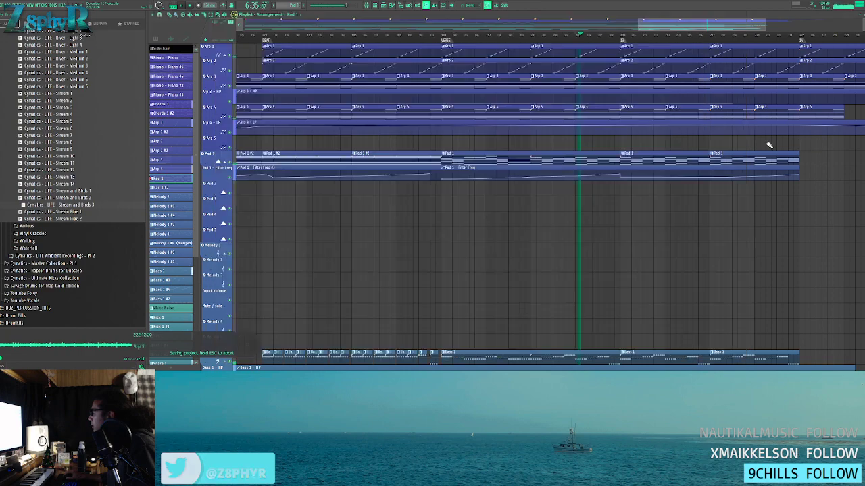
- Copy a 16-bar Chords 1 clip from the earlier section to VERSE and delete the muted Chords 1 #2 clip above it
scroll(669, 191, down, 6)
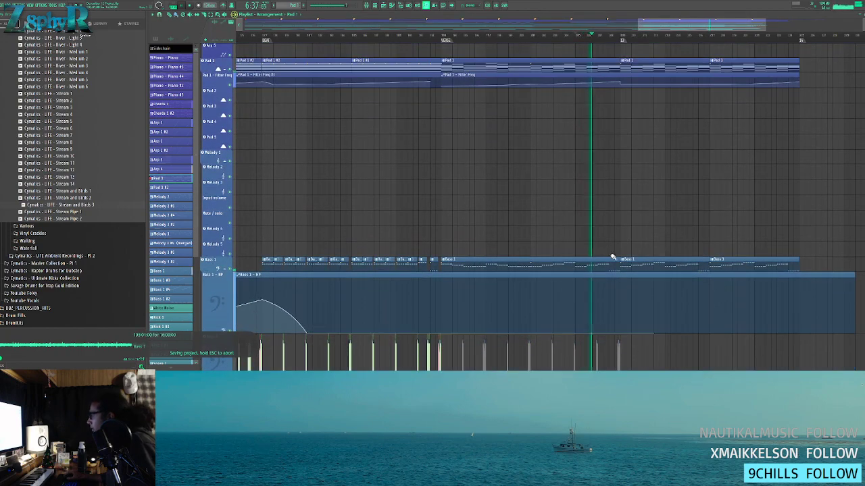
scroll(631, 257, down, 3)
scroll(625, 243, up, 8)
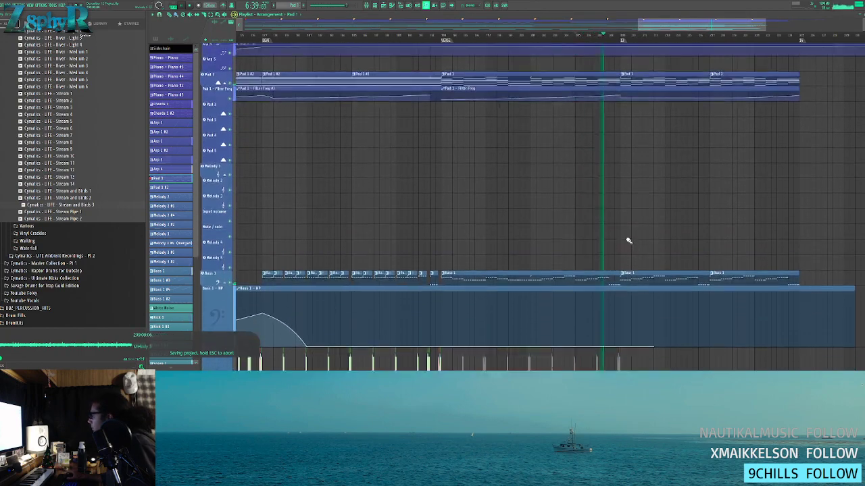
scroll(615, 233, up, 10)
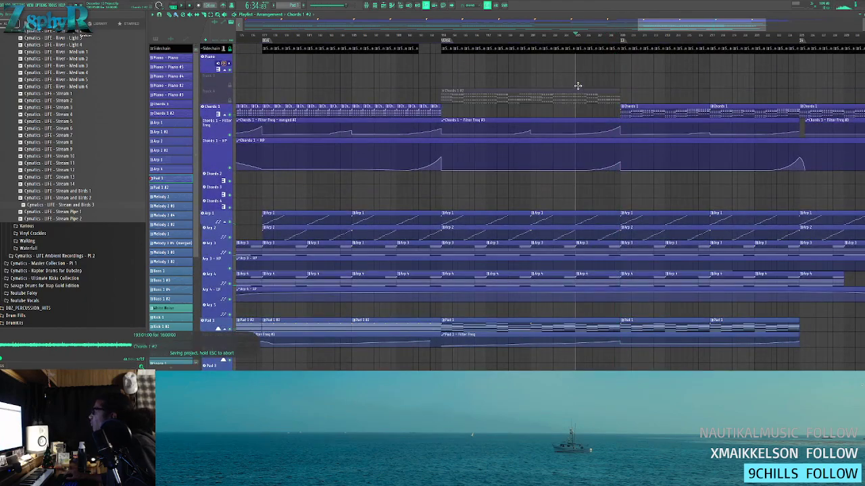
scroll(591, 91, down, 6)
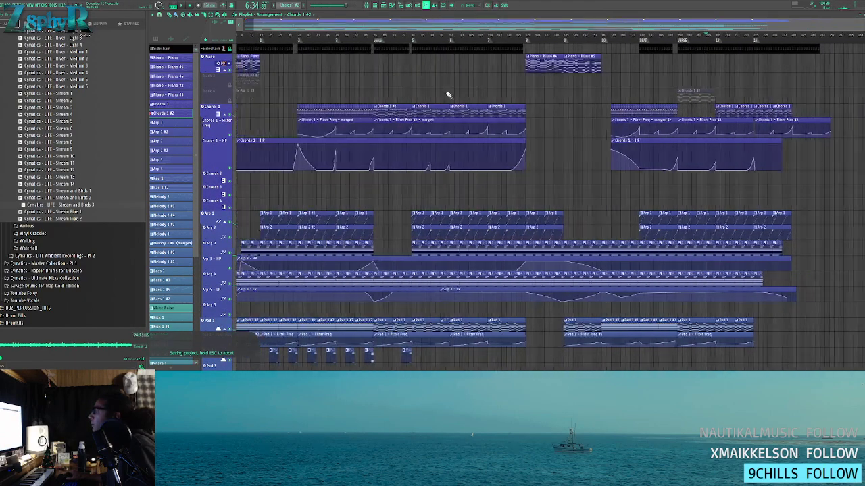
ctrl+click(431, 110)
drag(434, 110, 693, 125)
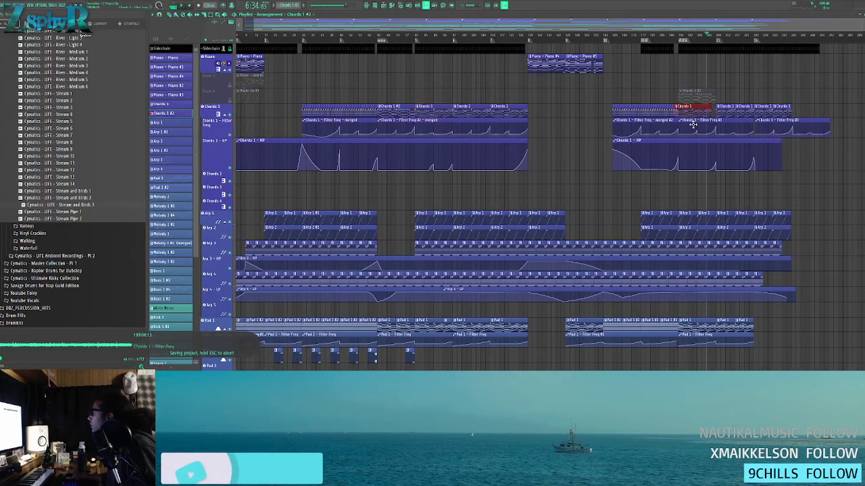
scroll(706, 87, up, 6)
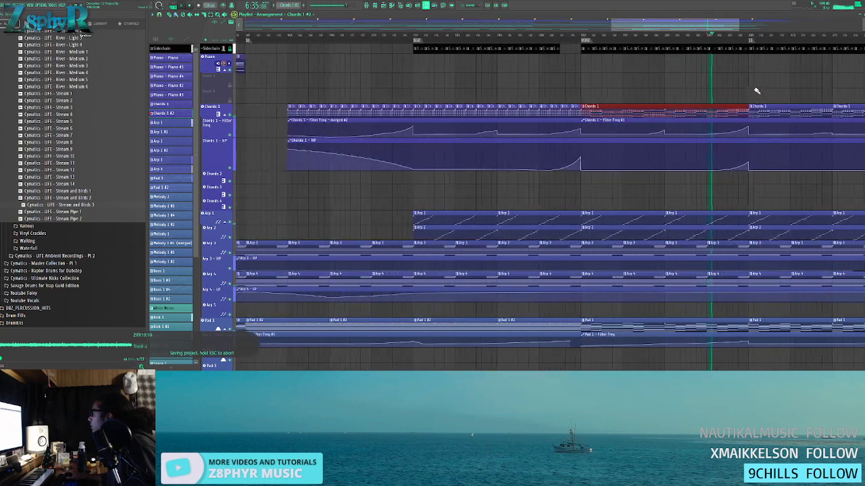
drag(637, 92, 594, 96)
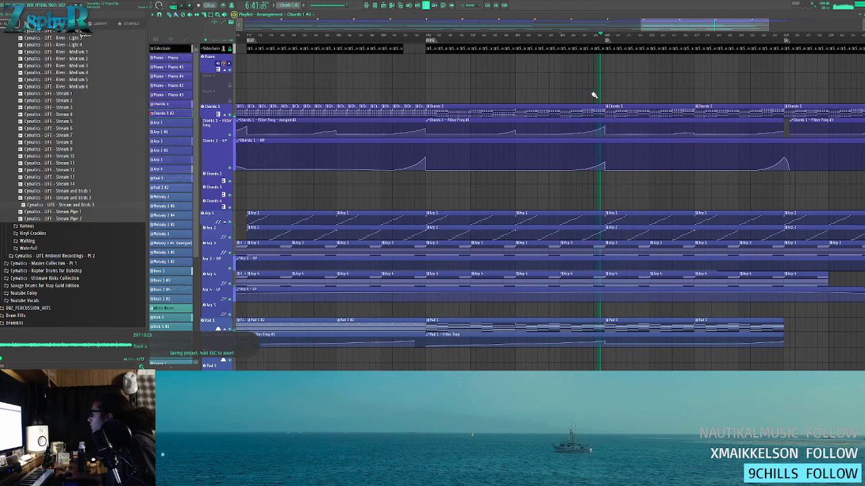
- Make the Pad 1 - Filter Freq automation at VERSE unique and simplify its curve into a steady rise between markers 13 and 14
scroll(593, 95, down, 3)
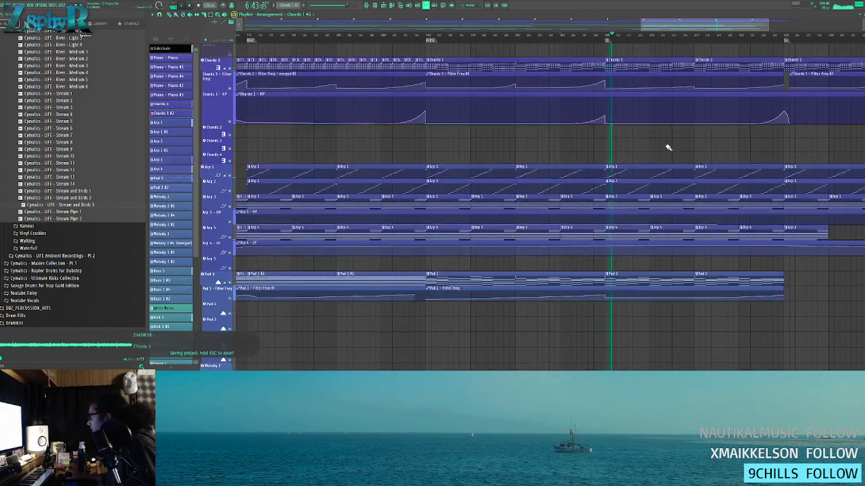
drag(633, 135, 552, 110)
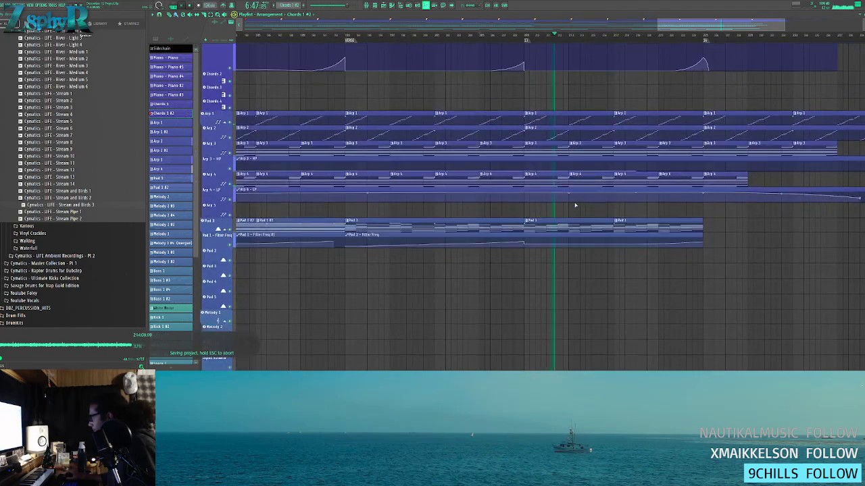
scroll(574, 205, down, 3)
scroll(593, 208, up, 2)
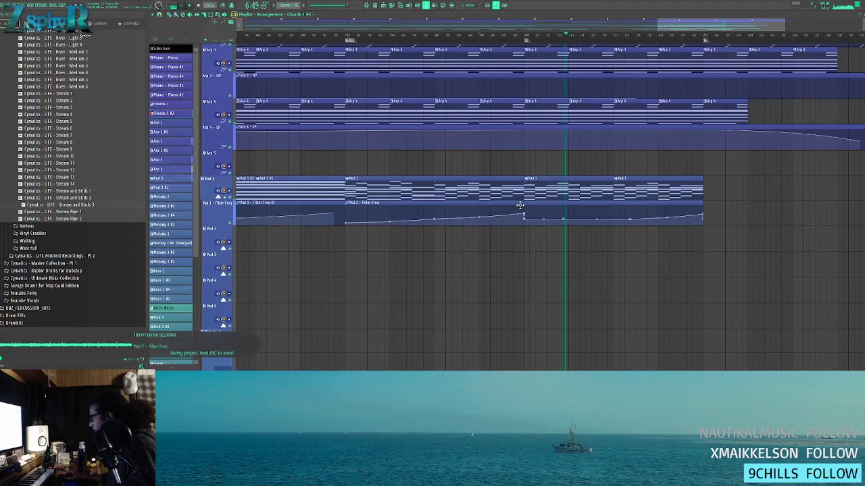
click(348, 204)
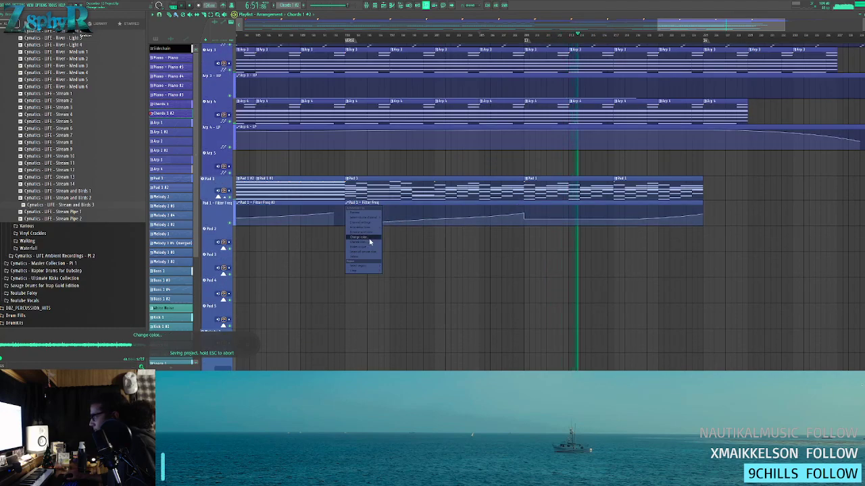
click(371, 247)
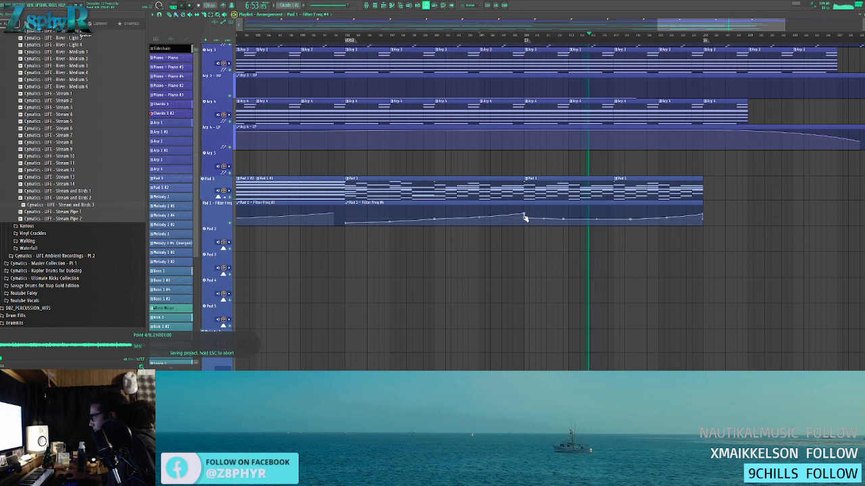
right_click(632, 219)
click(634, 226)
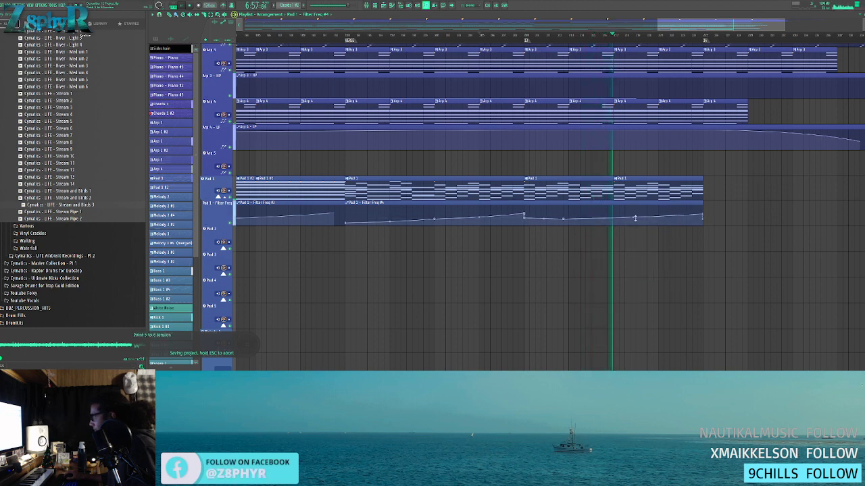
- Add a short rising curve to Bass 1 - HP just before marker 14 and extend the Bass 2 - HP clip beyond the marker
scroll(695, 232, down, 5)
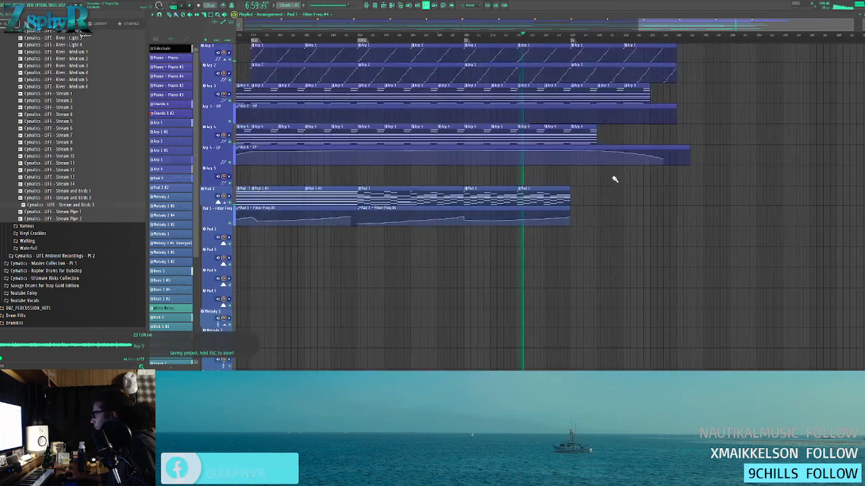
scroll(614, 190, down, 6)
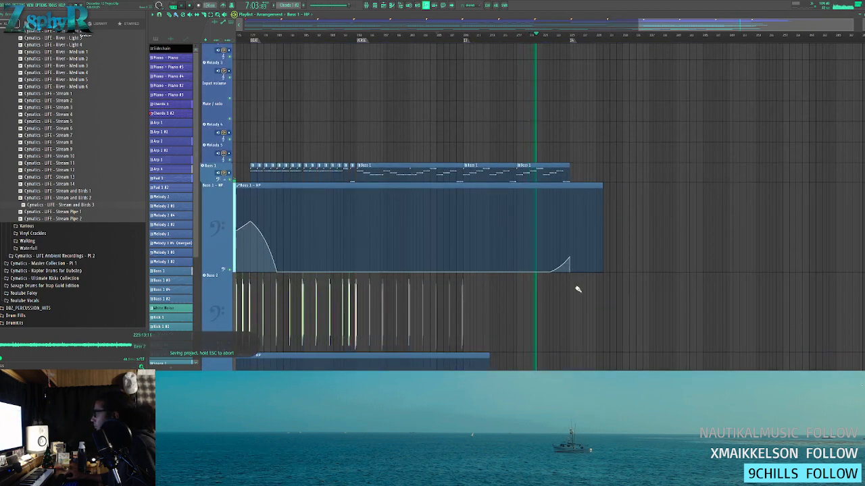
scroll(578, 289, down, 3)
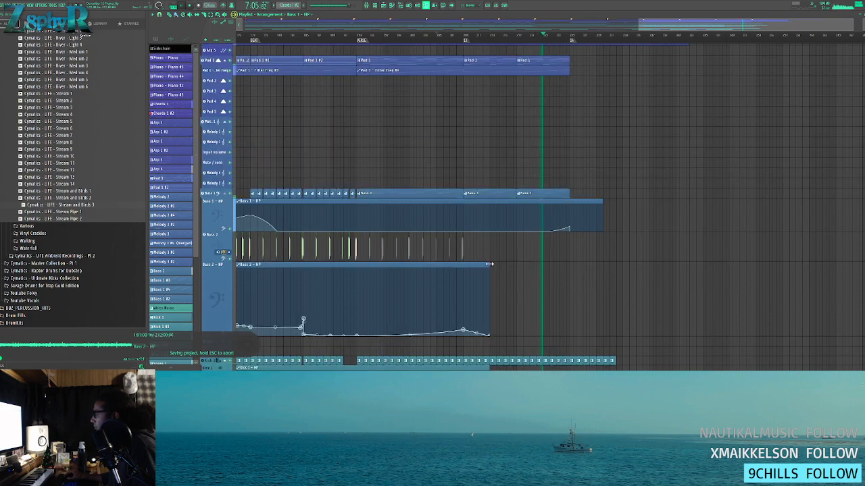
scroll(642, 252, down, 6)
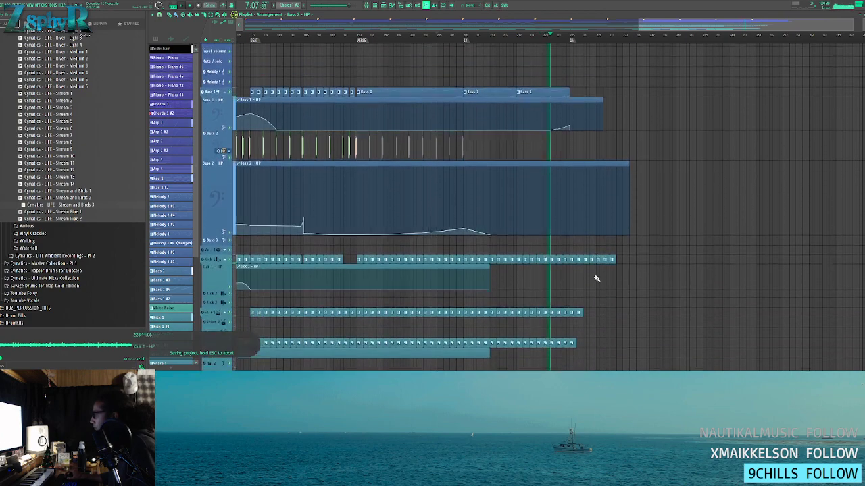
- Shape the Loop 1 - HP automation into a short rise ending at marker 14
scroll(567, 266, up, 6)
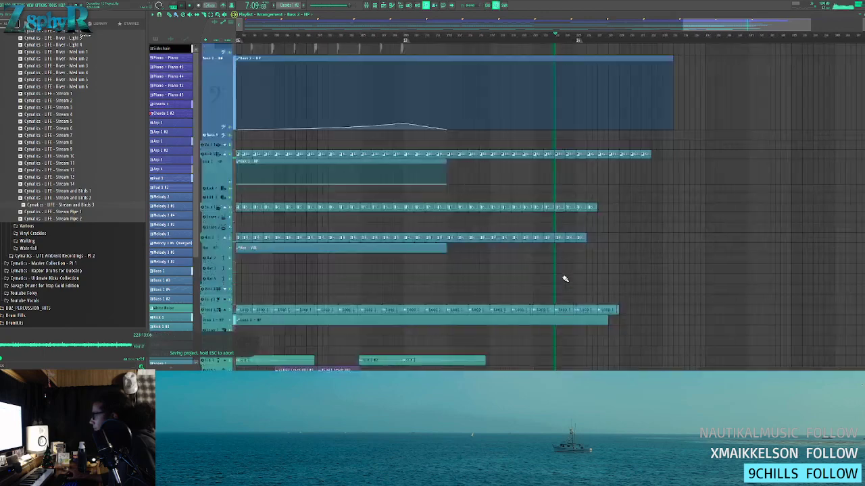
scroll(581, 289, down, 3)
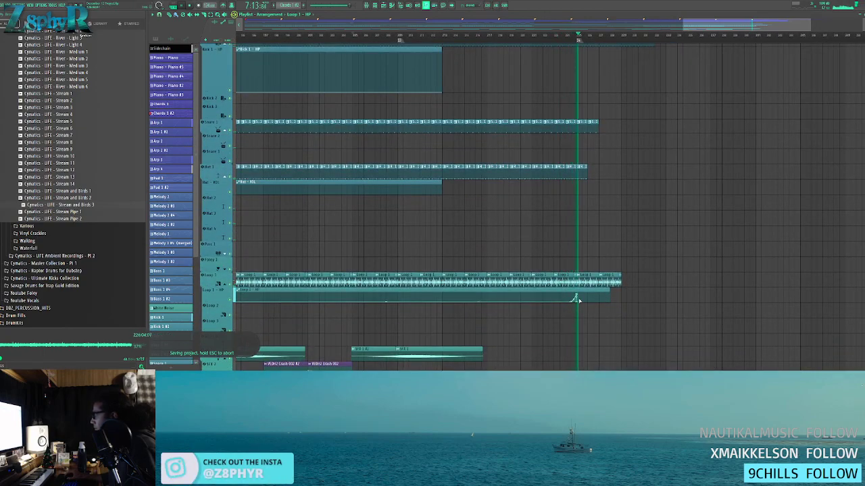
scroll(606, 268, up, 10)
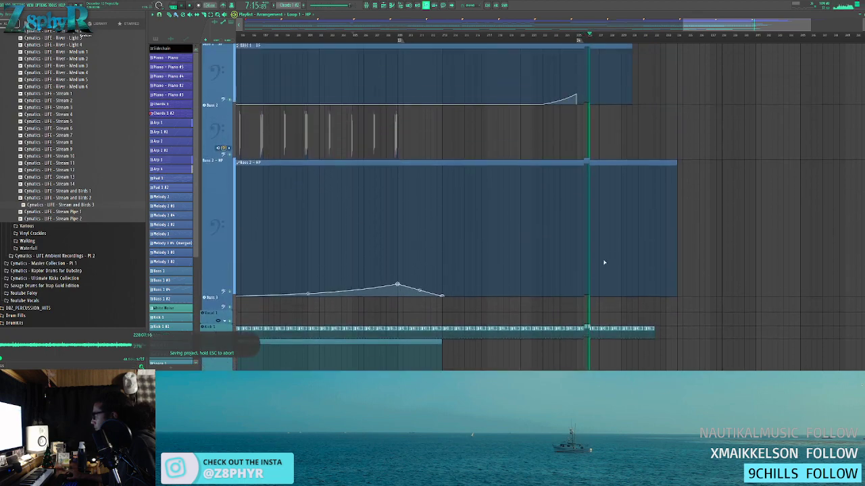
scroll(595, 243, up, 8)
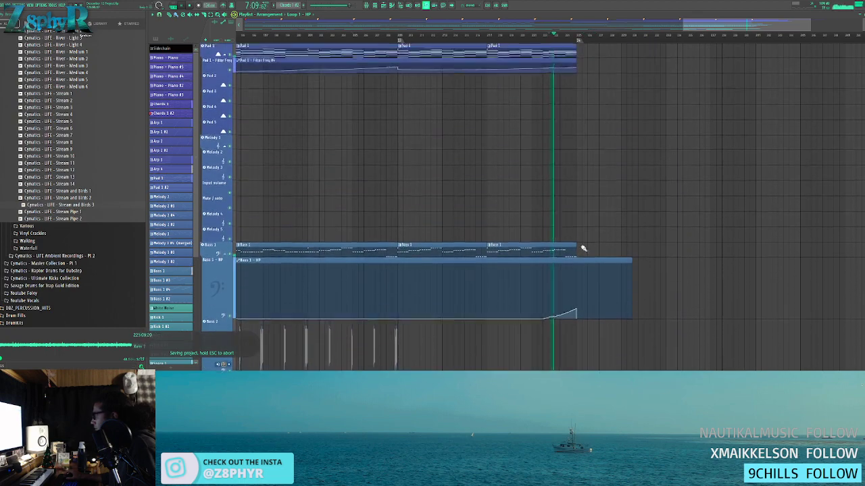
- Copy the short Chords 1 clips from just before BEAT to the bars after marker 14
scroll(595, 239, down, 4)
drag(477, 252, 533, 257)
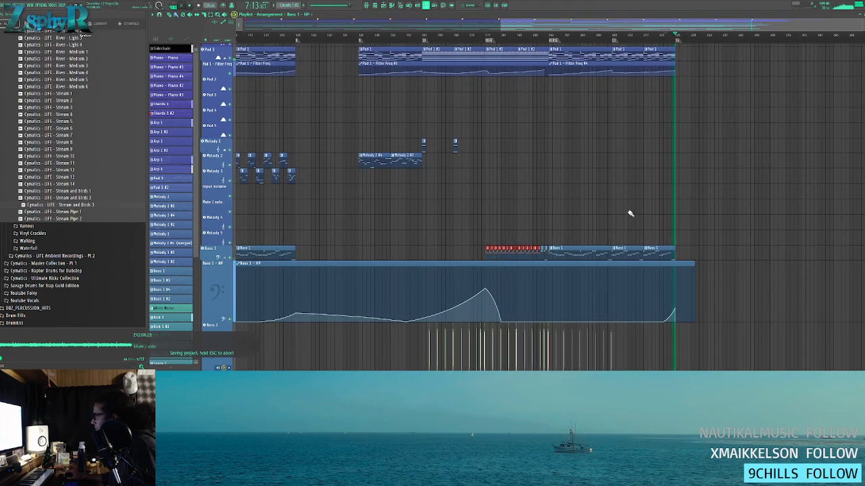
scroll(656, 199, up, 10)
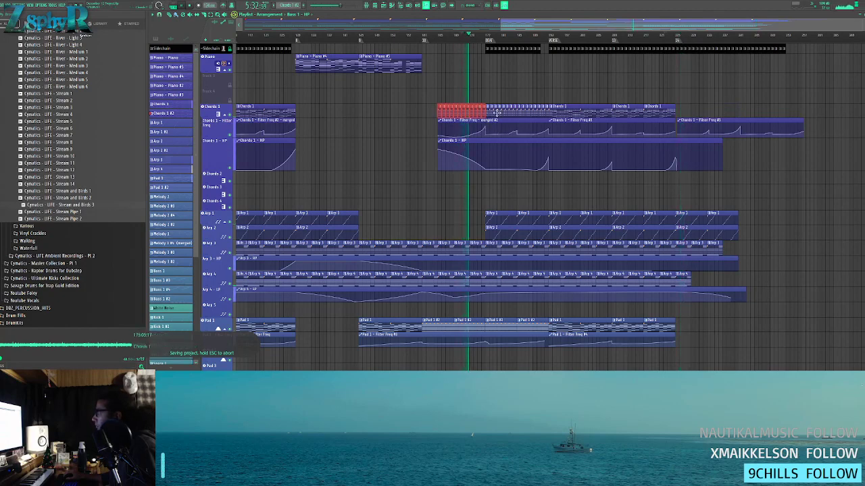
click(669, 42)
drag(694, 118, 719, 112)
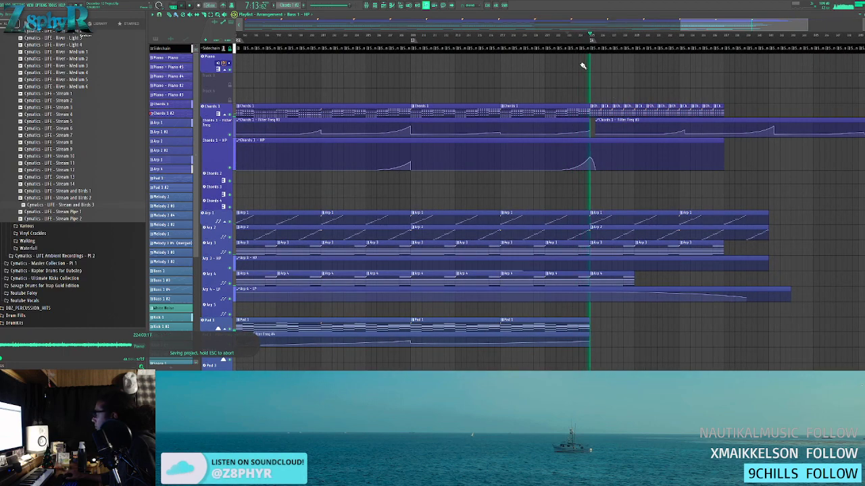
- Align the Chords 1 - Filter Freq #3 clip with marker 14 and make the Chords 1 - HP peak drop sharply there
drag(606, 122, 601, 121)
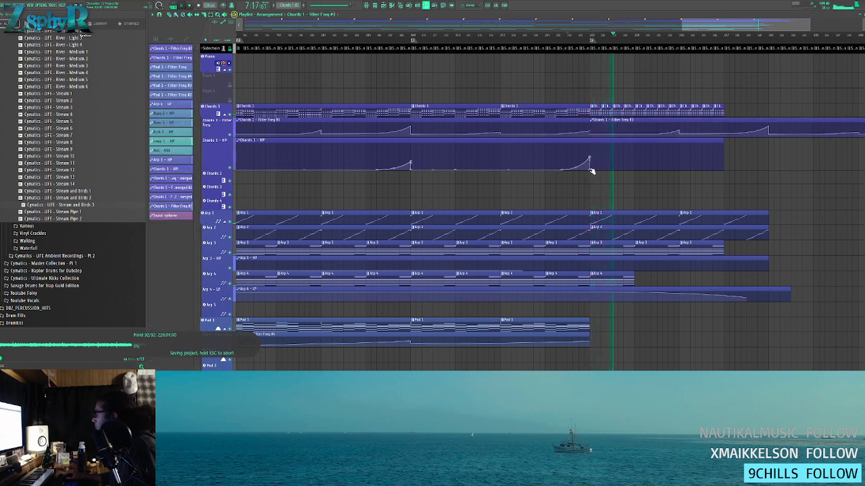
scroll(730, 196, down, 3)
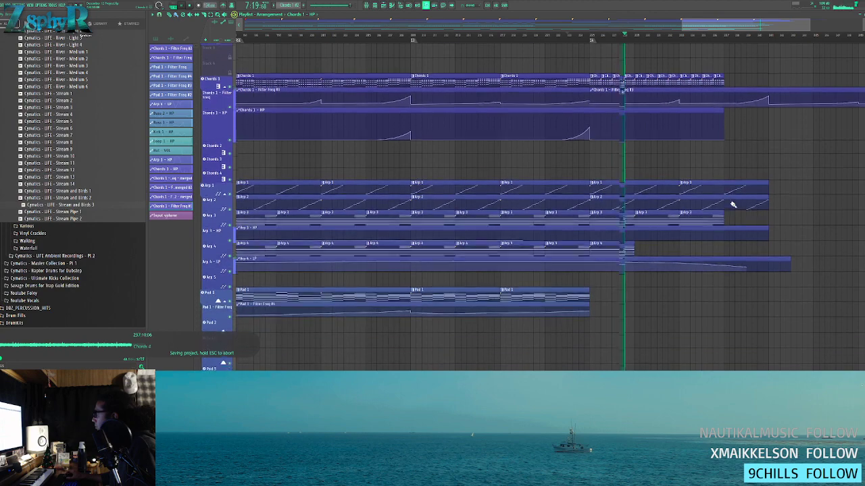
- Duplicate the Arp 3 and Arp 4 clips further past marker 14 and add a gradual rise to Arp 3 - HP there
scroll(651, 198, up, 3)
drag(659, 200, 573, 200)
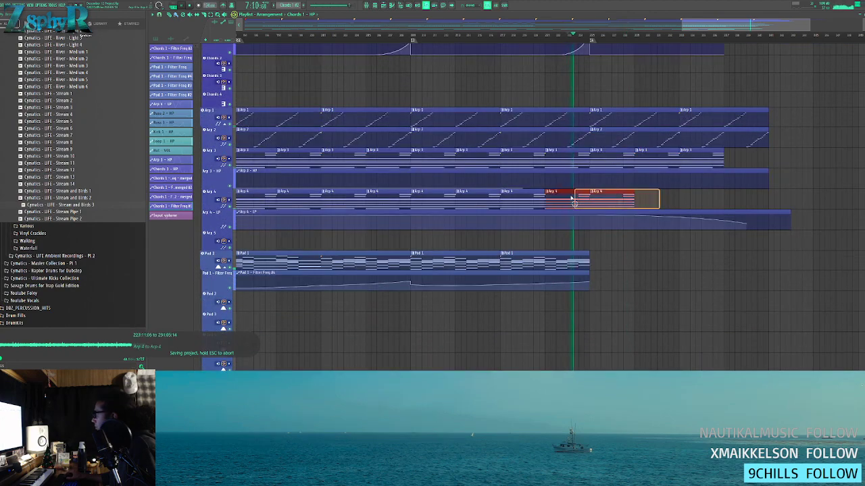
key(ctrl+b)
drag(743, 159, 631, 163)
drag(729, 203, 623, 200)
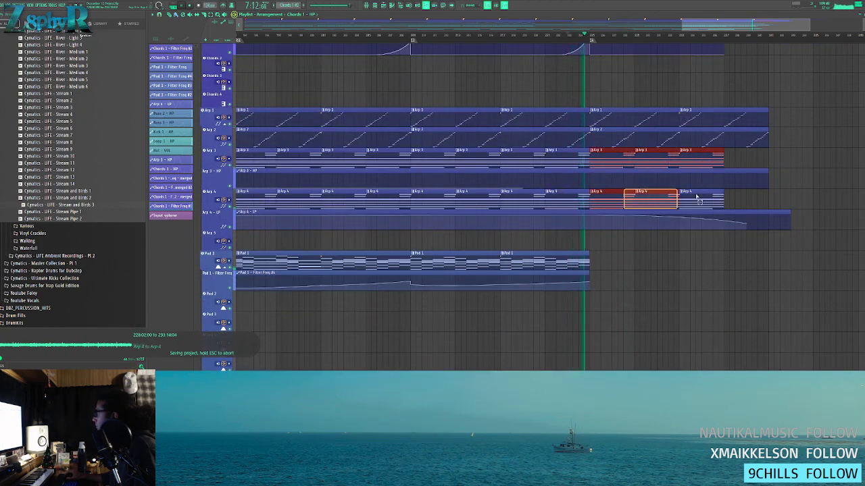
key(ctrl+b)
ctrl+click(674, 261)
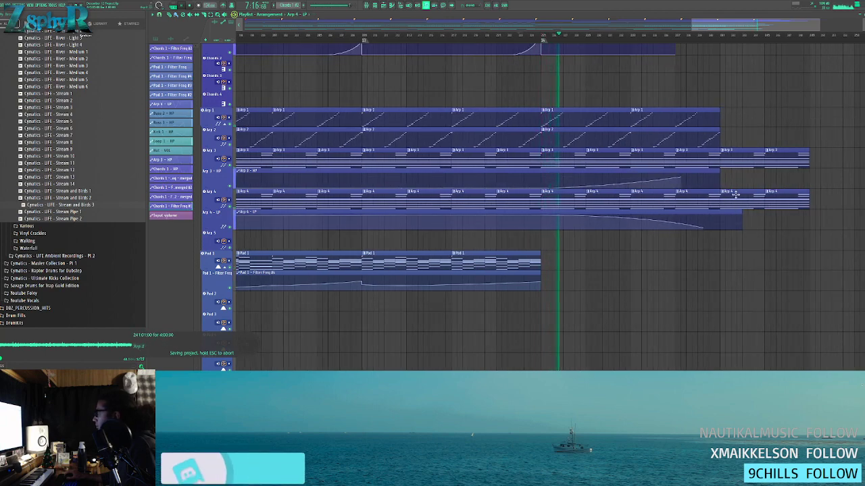
- Copy two Pad 1 #2 clips to the bars after marker 14 and rename that marker OUTRO
scroll(573, 197, down, 5)
mouse_move(546, 167)
mouse_down()
mouse_move(469, 154)
mouse_move(530, 160)
mouse_up()
scroll(552, 185, down, 4)
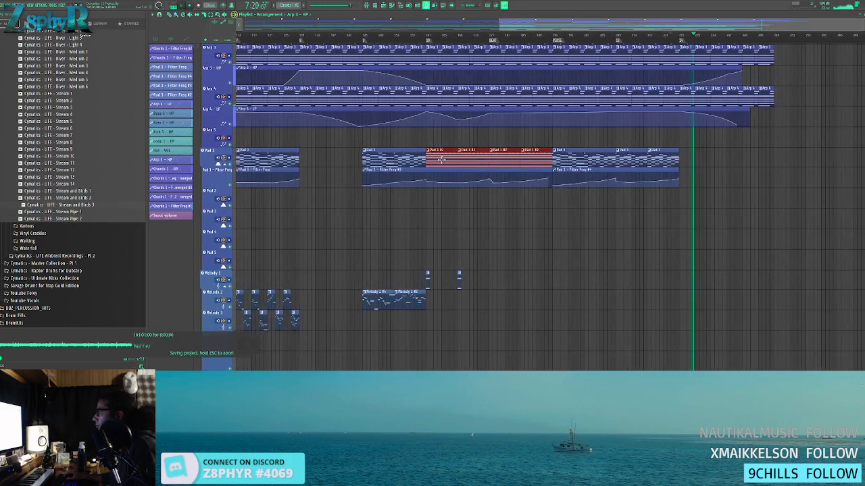
drag(441, 160, 699, 163)
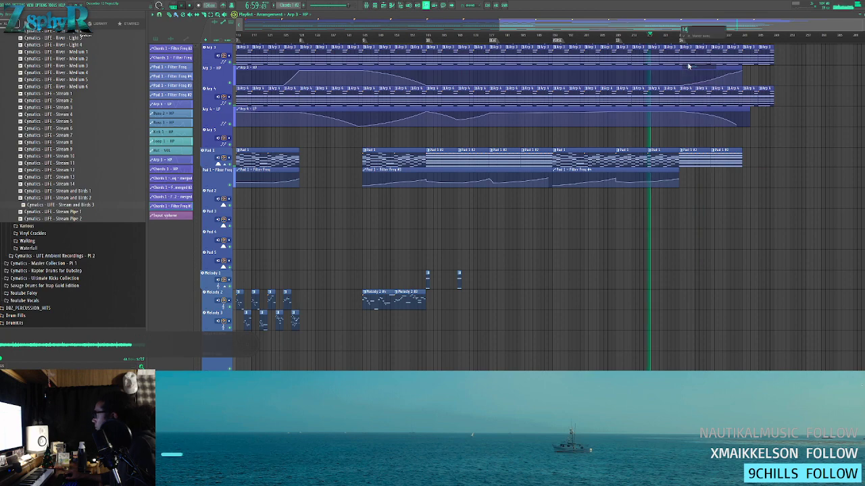
scroll(729, 194, down, 4)
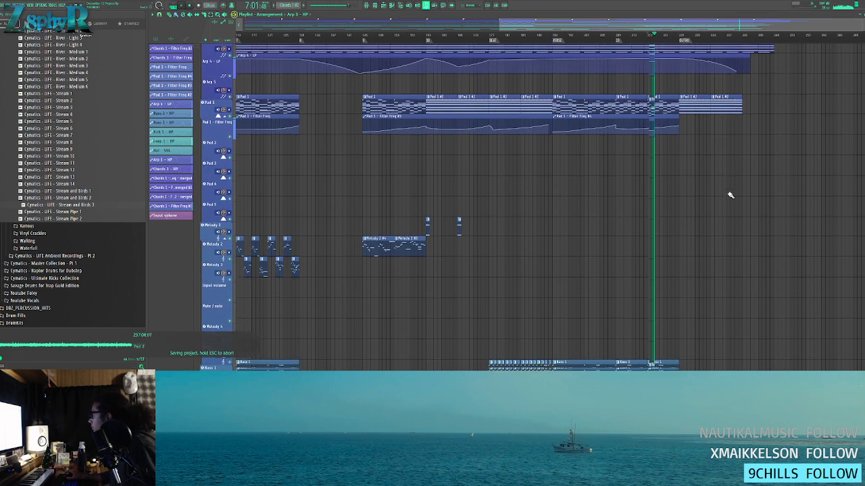
- Save the project and copy the short Bass 1 clips from the BEAT section so they start at OUTRO
key(ctrl+s)
right_click(708, 190)
scroll(700, 230, down, 3)
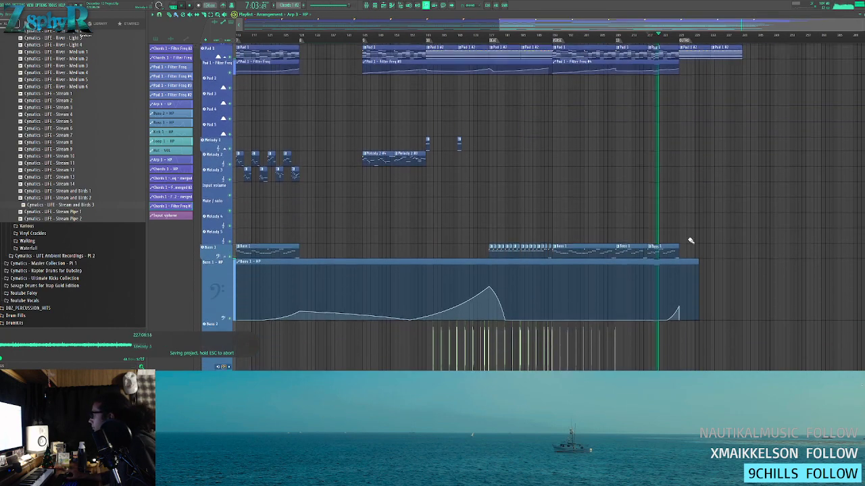
drag(480, 246, 537, 243)
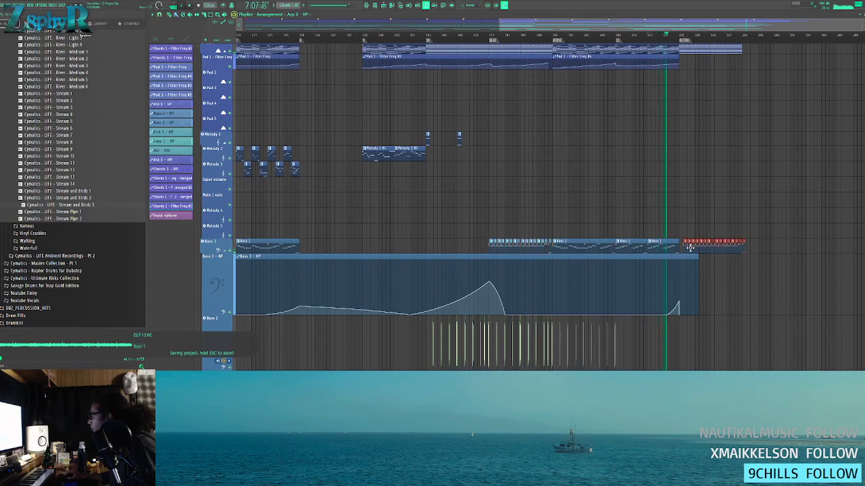
scroll(704, 283, down, 3)
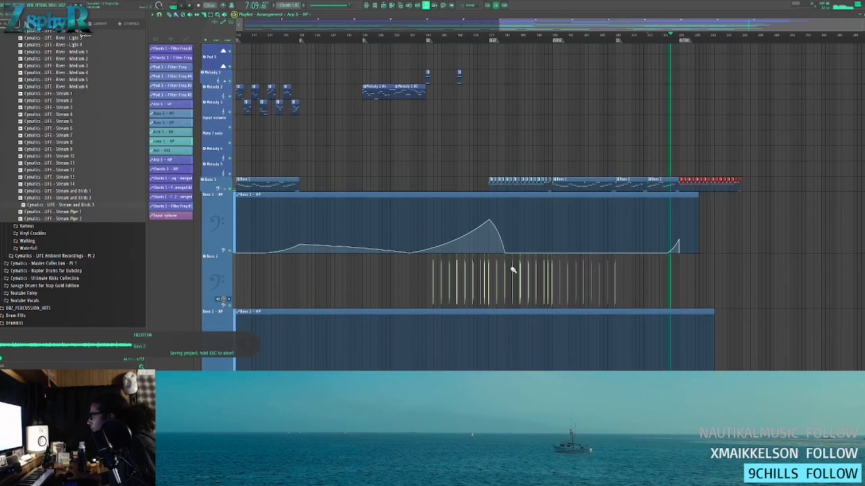
- Copy the Bass 2 audio hits of the BEAT section to the same positions in the OUTRO section
scroll(513, 269, down, 4)
scroll(540, 233, up, 3)
scroll(574, 244, up, 4)
scroll(606, 198, up, 3)
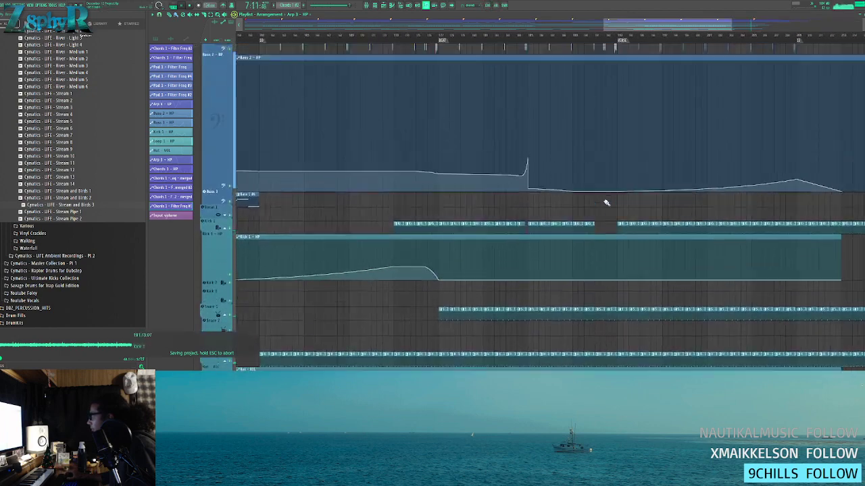
scroll(601, 205, up, 2)
drag(220, 217, 230, 136)
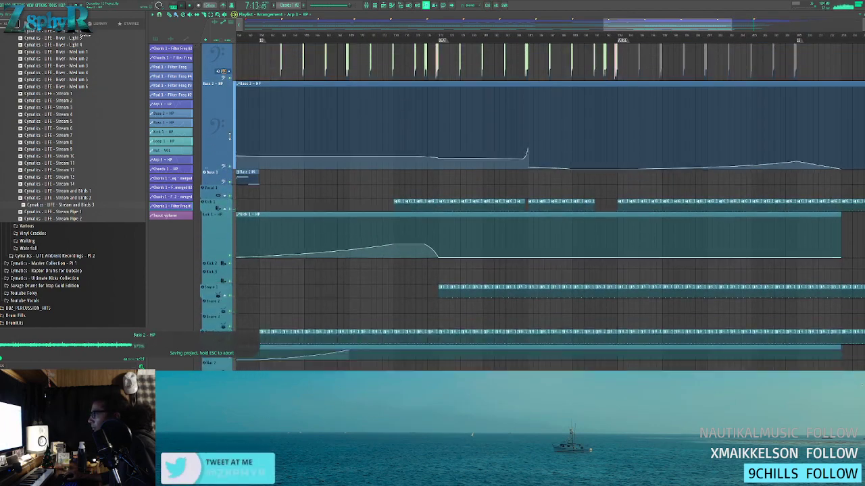
scroll(624, 169, up, 5)
drag(624, 169, 438, 174)
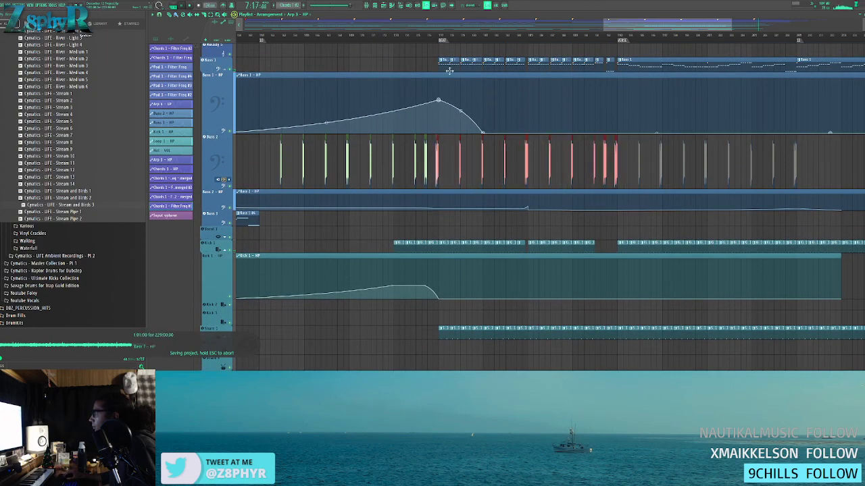
scroll(454, 164, up, 6)
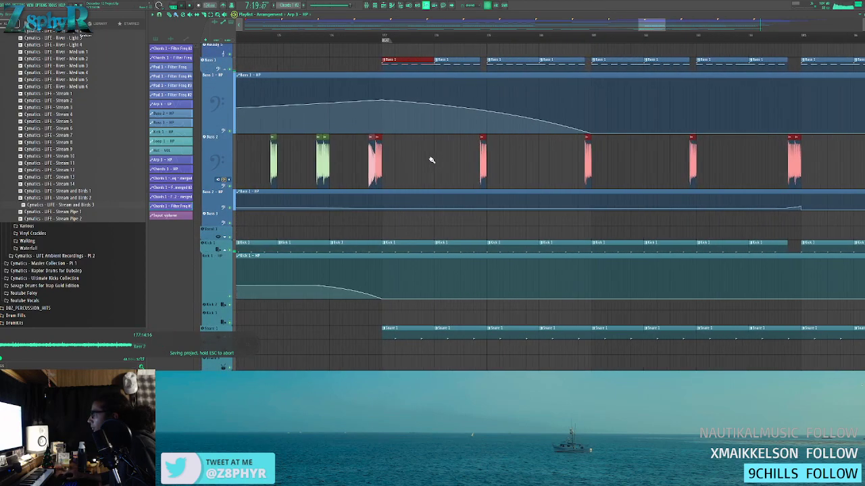
scroll(429, 161, down, 9)
drag(474, 164, 620, 112)
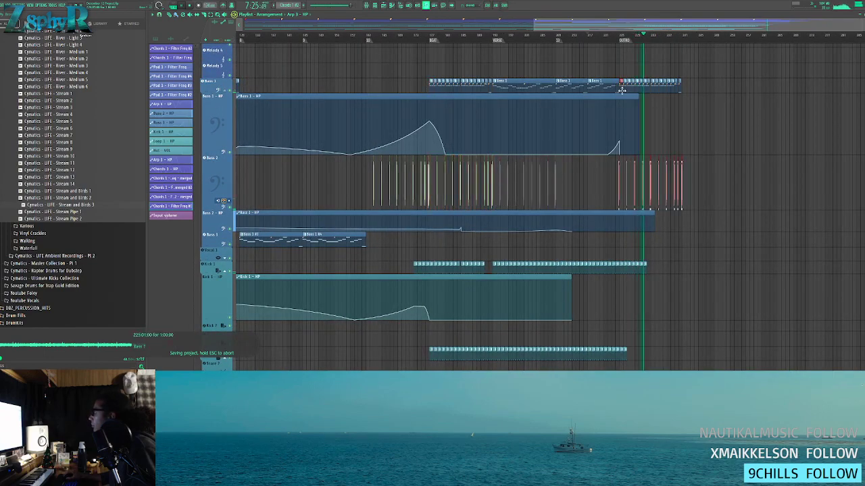
- Extend the Pad 1 - Filter Freq #4 clip past OUTRO and add points that continue its gentle curve over the new pads
scroll(652, 101, up, 12)
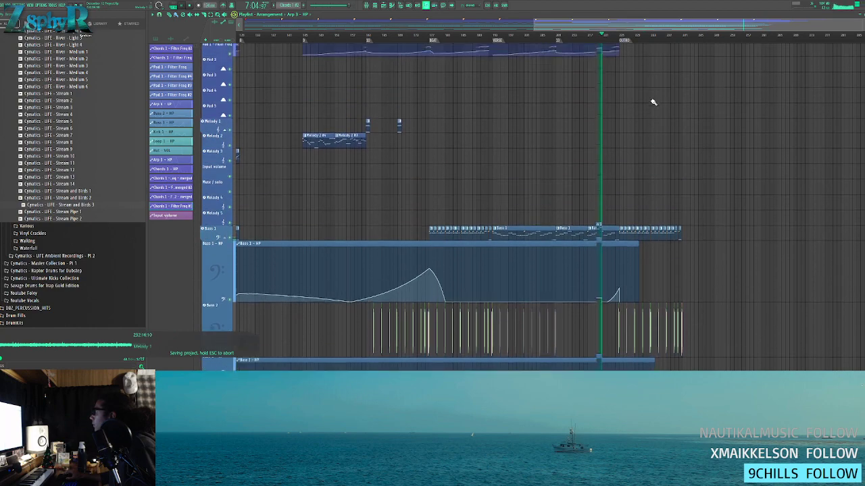
click(622, 159)
right_click(625, 161)
click(619, 159)
right_click(651, 170)
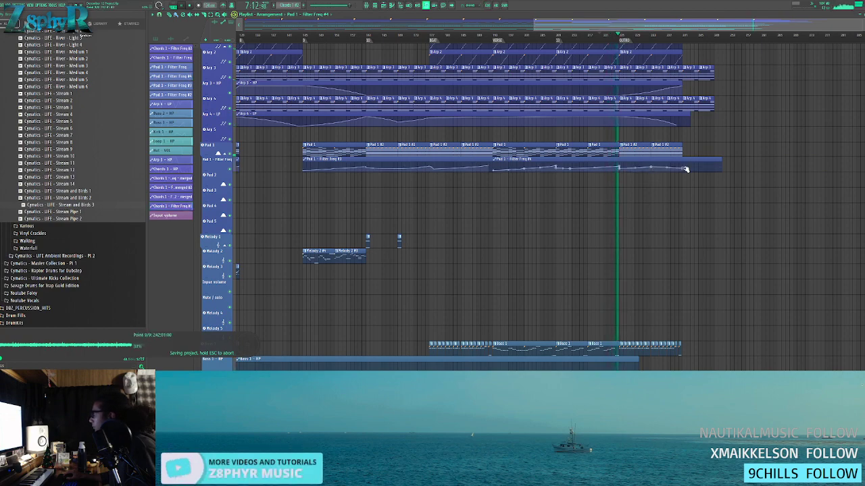
- Duplicate the Loop 1 clips through the OUTRO section and copy the SFX 1 clip pair around the OUTRO marker
scroll(700, 194, down, 8)
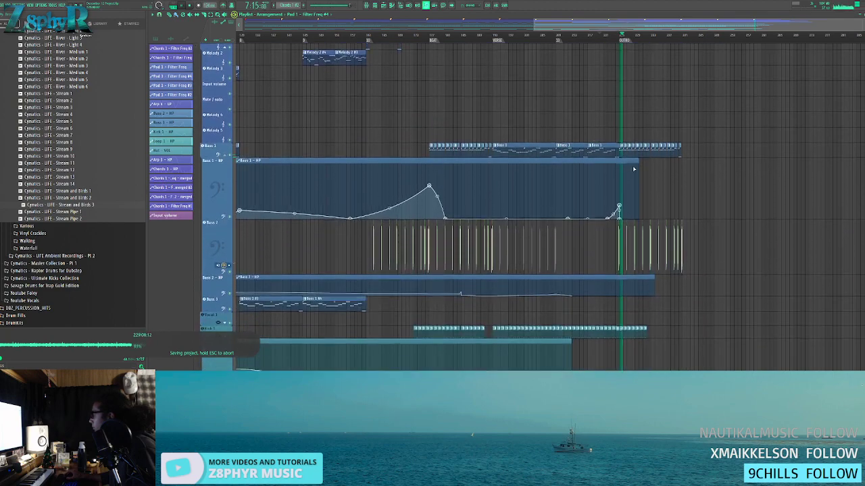
scroll(674, 241, down, 6)
scroll(662, 223, down, 4)
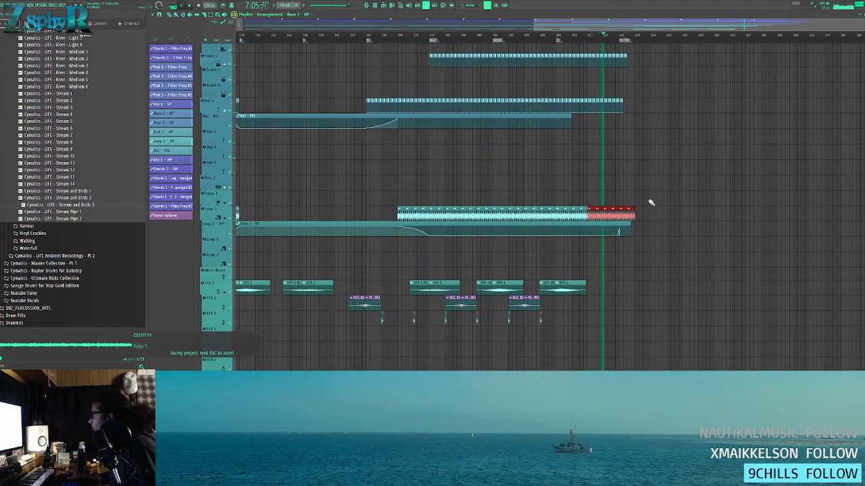
scroll(600, 268, up, 3)
drag(576, 267, 492, 295)
scroll(615, 280, down, 4)
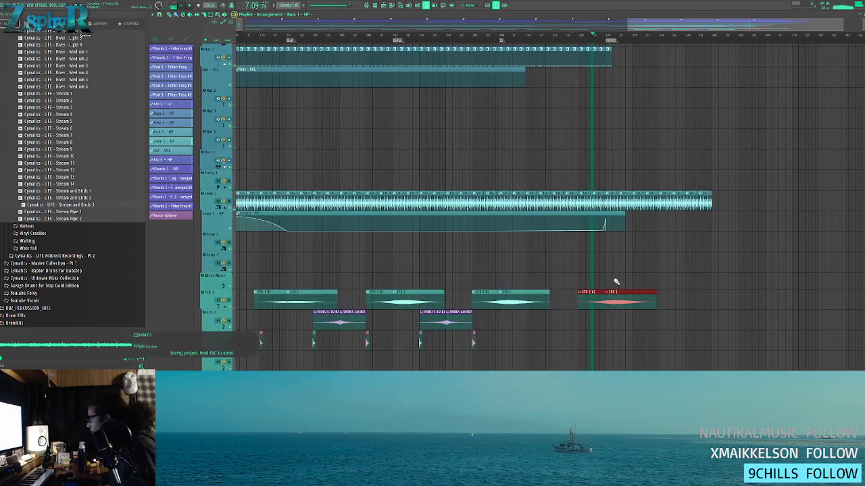
- Copy the SFX 2 crash and SFX 3 clips to the bars leading up to OUTRO and nudge the new SFX 1 pair
drag(507, 247, 407, 309)
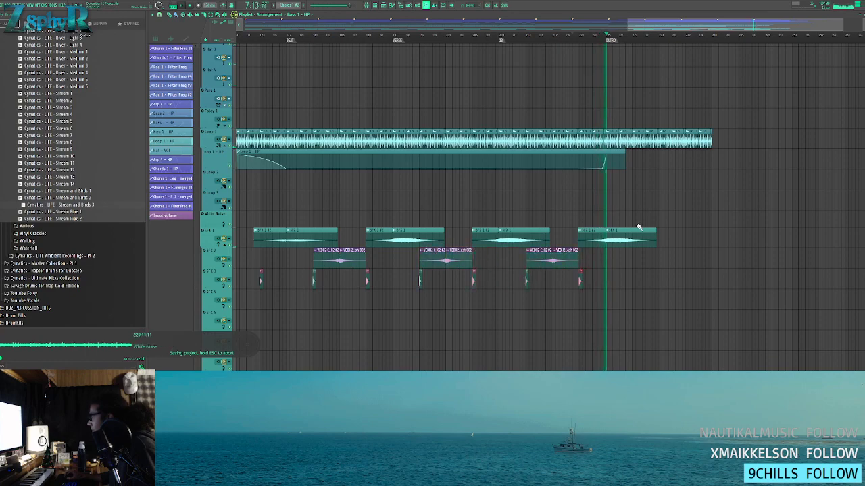
scroll(638, 227, up, 3)
click(515, 238)
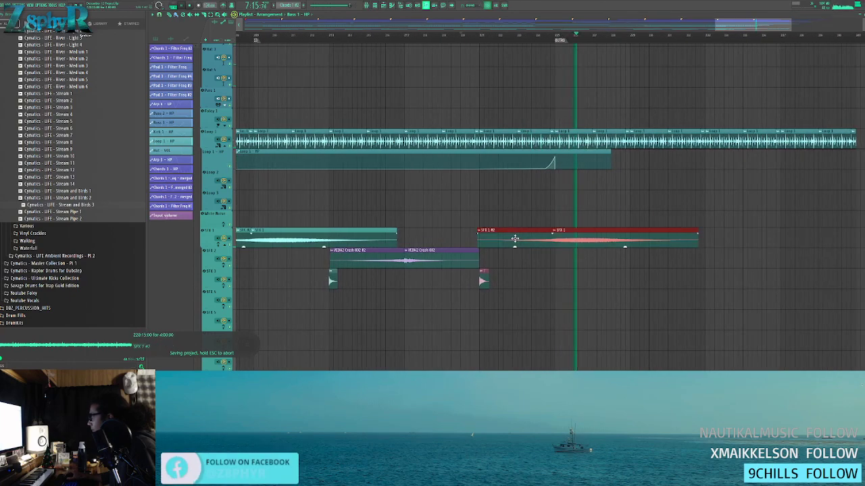
- Duplicate the last Hat 1 and Snare 1 clips so both patterns continue into the OUTRO section
scroll(603, 201, up, 6)
key(space)
drag(604, 203, 433, 202)
key(ctrl+b)
drag(656, 136, 433, 142)
key(ctrl+b)
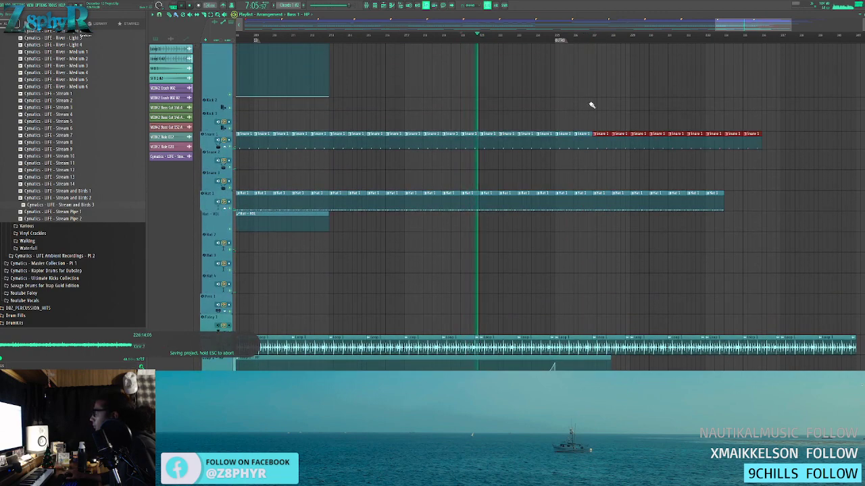
- Extend the Kick 1 - HP clip past OUTRO and add a short rising curve that drops at the marker
scroll(589, 121, up, 2)
scroll(589, 121, down, 3)
key(ctrl+d)
drag(329, 118, 742, 136)
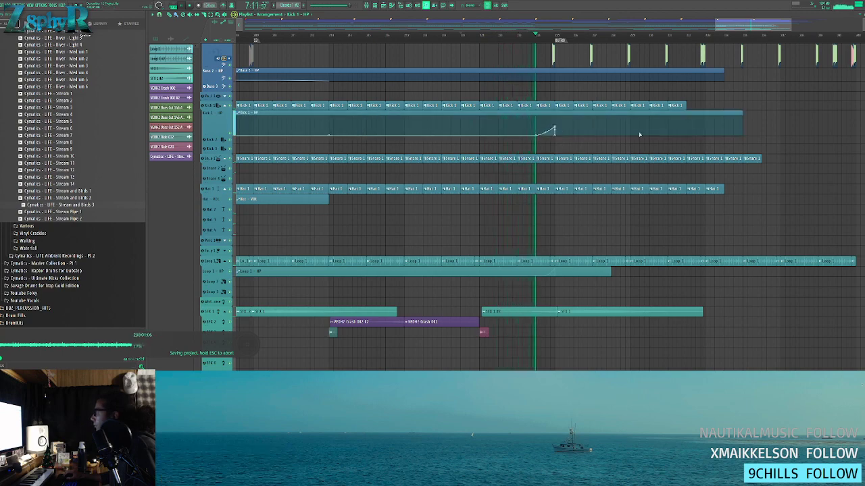
- Trim the end of the long Bass 1 clip before OUTRO to where the first Bass 2 hit begins
scroll(711, 151, down, 3)
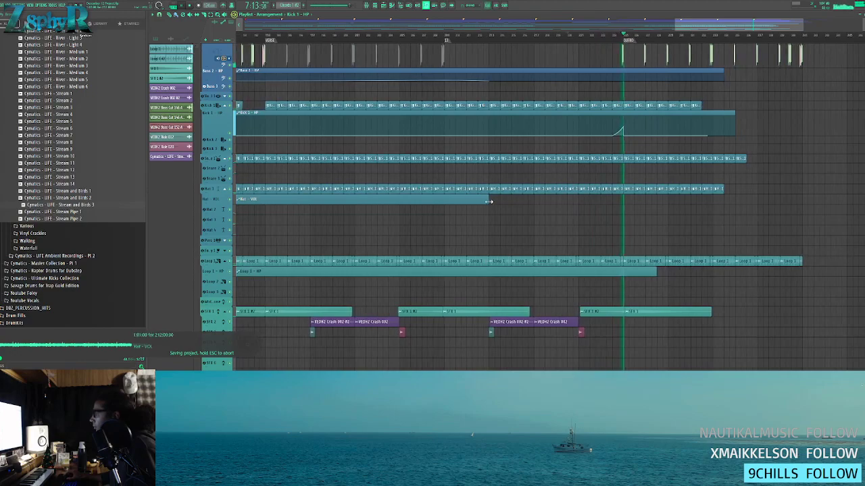
scroll(497, 206, up, 2)
scroll(633, 148, up, 3)
scroll(630, 120, up, 4)
scroll(594, 135, up, 4)
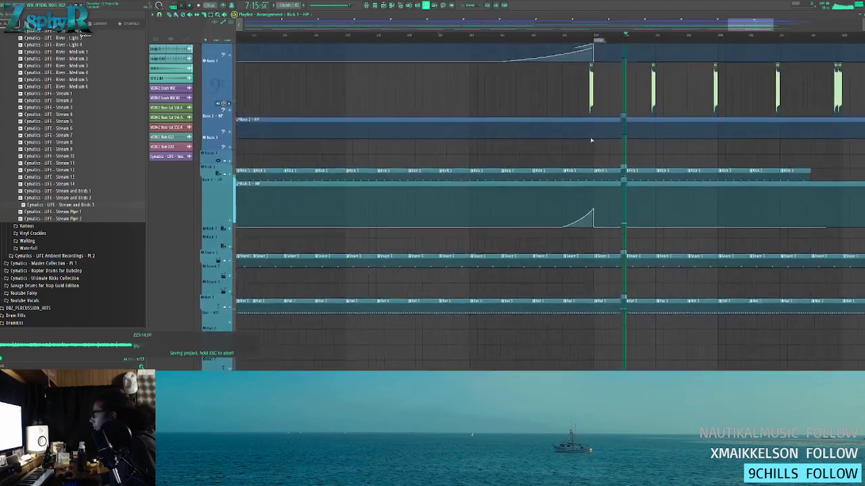
scroll(585, 150, up, 4)
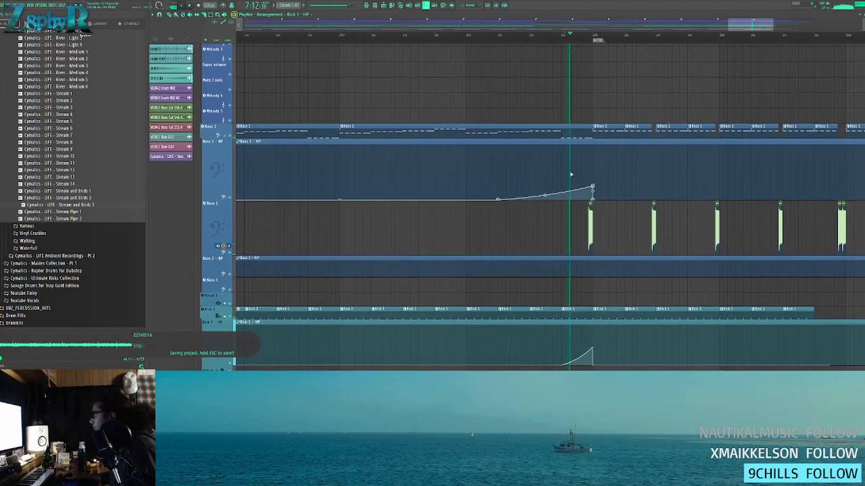
scroll(585, 238, up, 4)
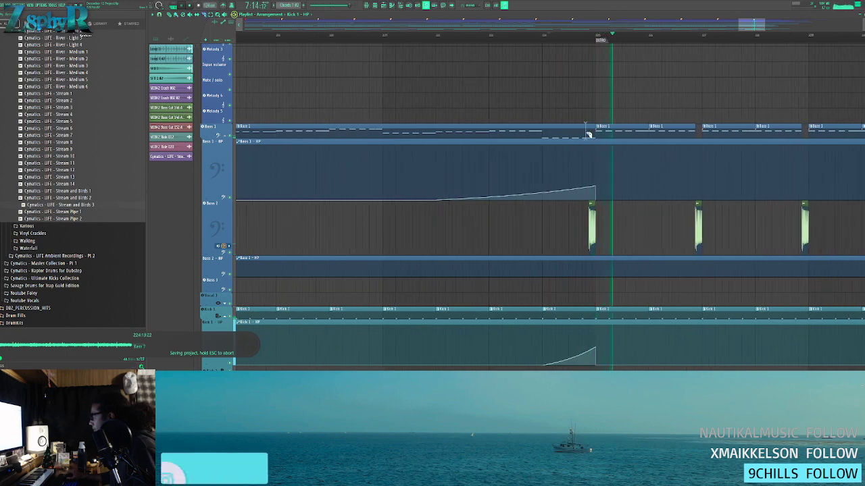
scroll(592, 182, down, 2)
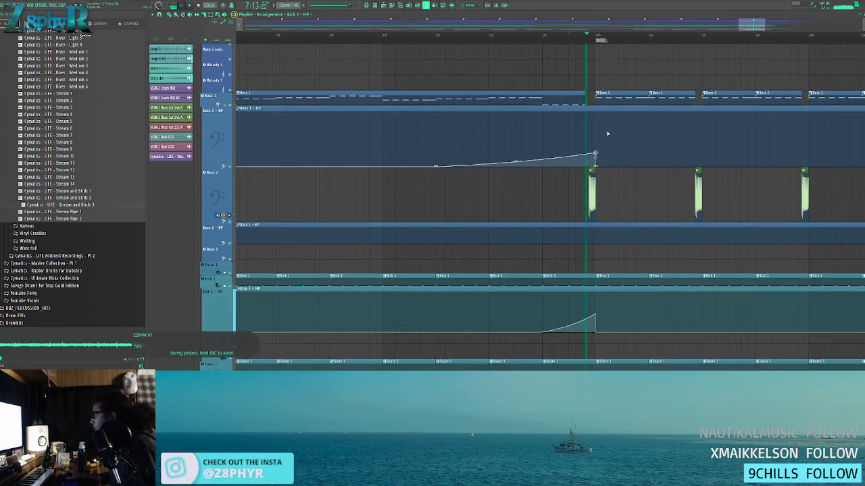
- Shift the Kick 1 - HP and Loop 1 - HP peaks slightly ahead of OUTRO so each curve slopes down to the marker
scroll(598, 196, down, 6)
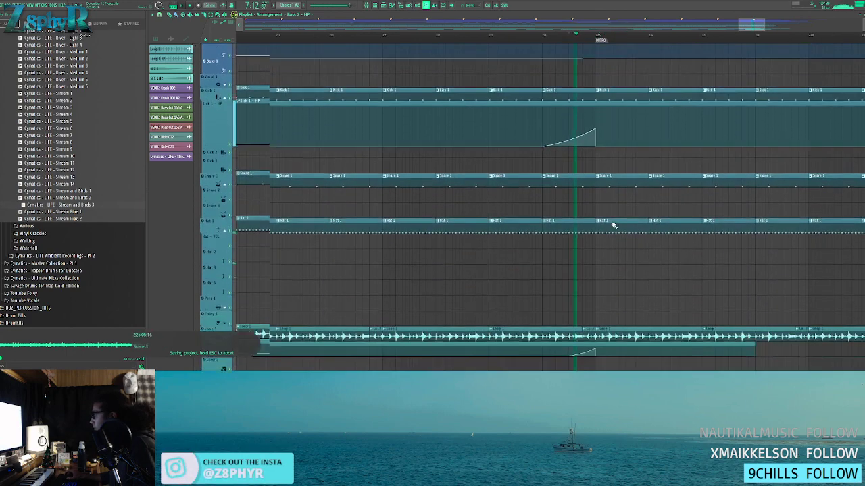
mouse_move(595, 98)
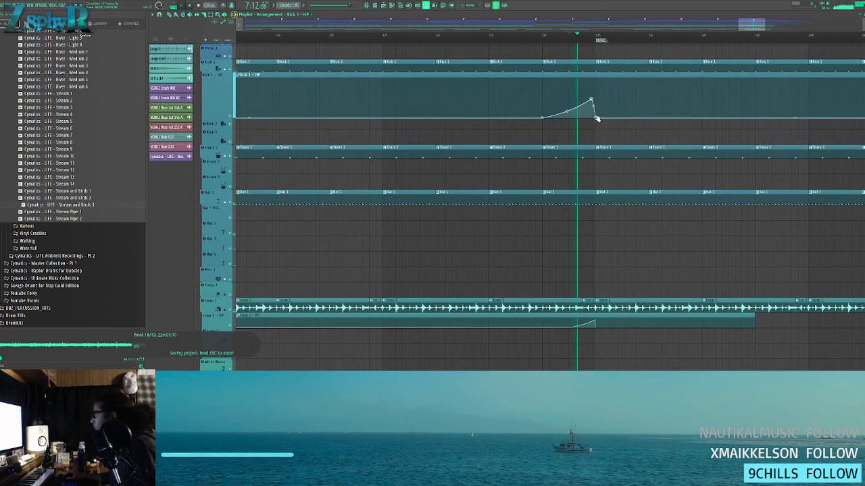
scroll(602, 202, down, 3)
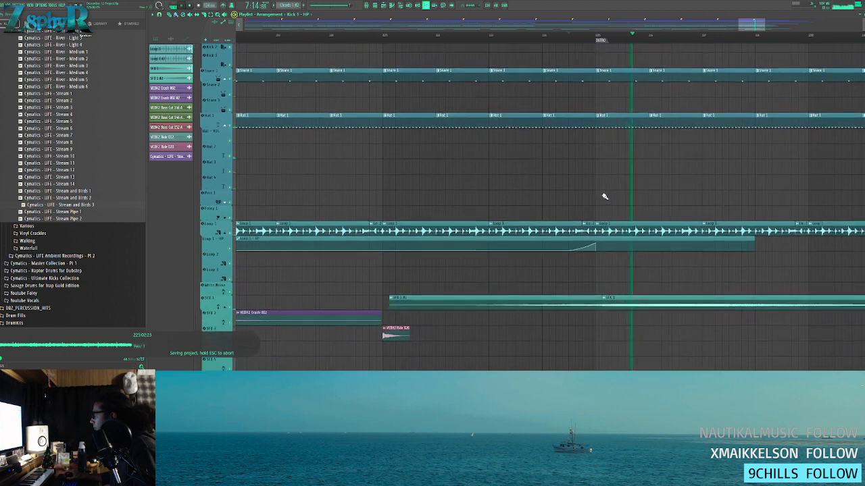
scroll(605, 219, up, 3)
scroll(604, 218, up, 3)
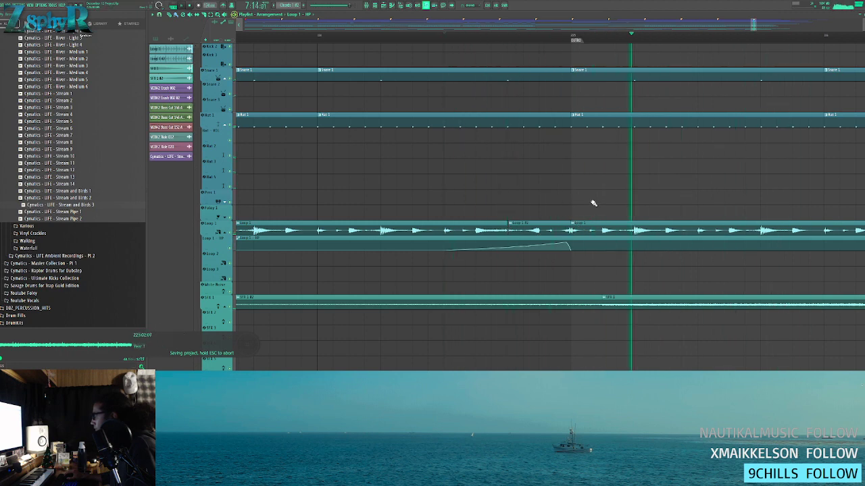
- Align the copied SFX 1 clip pair so its second clip starts exactly at OUTRO
scroll(605, 196, down, 4)
drag(549, 301, 656, 303)
ctrl+click(644, 259)
scroll(625, 203, up, 2)
scroll(623, 185, down, 2)
- Extend the Hat - VOL automation clip past OUTRO to cover the added Hat 1 clips
scroll(601, 187, down, 2)
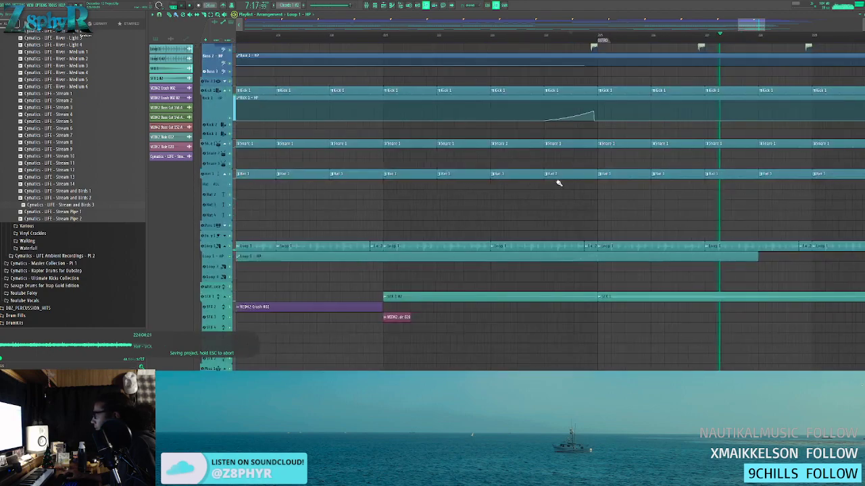
scroll(524, 189, down, 3)
scroll(500, 189, down, 2)
drag(402, 185, 687, 187)
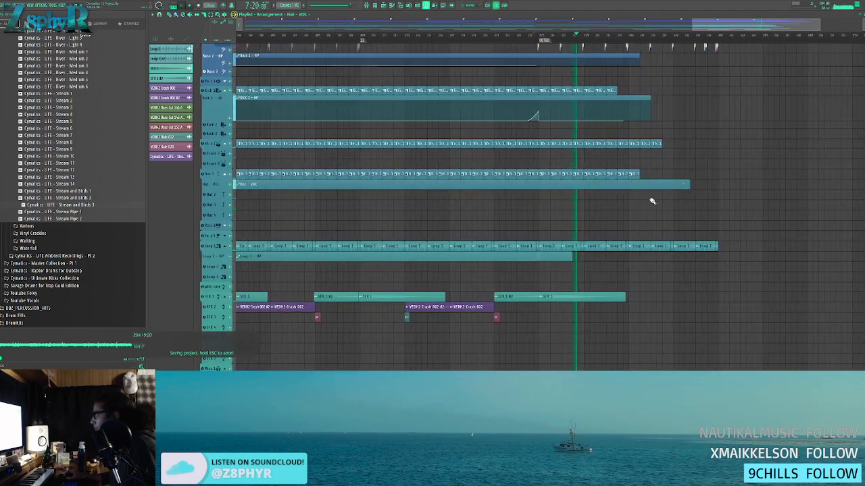
scroll(586, 199, up, 3)
scroll(589, 202, down, 4)
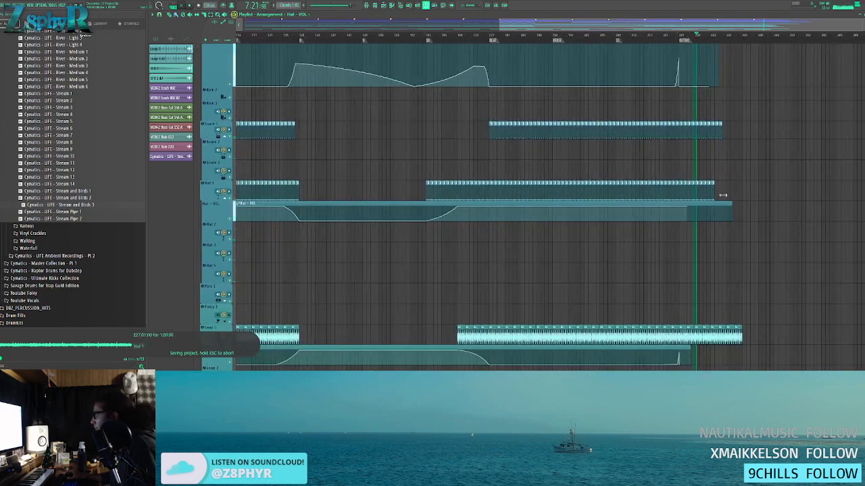
- Duplicate the last Hat 1 clips up to the end of Loop 1, then extend Hat - VOL past them with a fade-out at the end
scroll(793, 196, up, 1)
scroll(570, 191, up, 5)
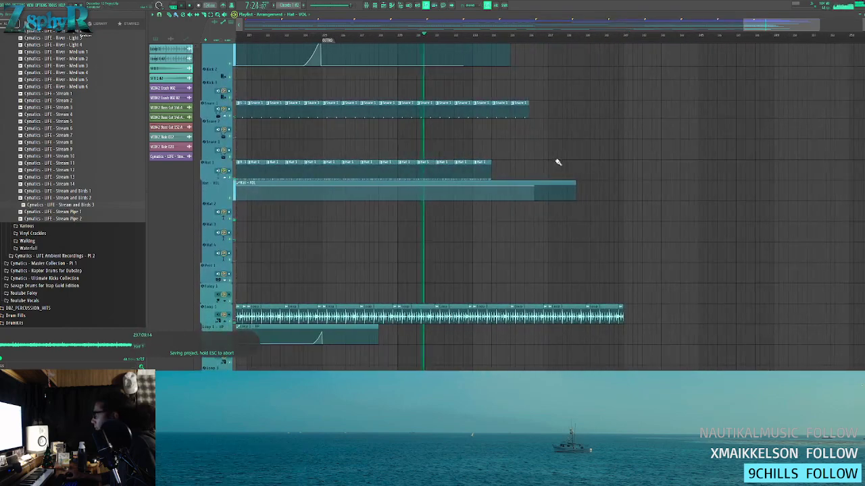
ctrl+drag(377, 172, 489, 169)
key(ctrl+b)
ctrl+click(573, 149)
drag(574, 187, 650, 182)
scroll(612, 155, up, 3)
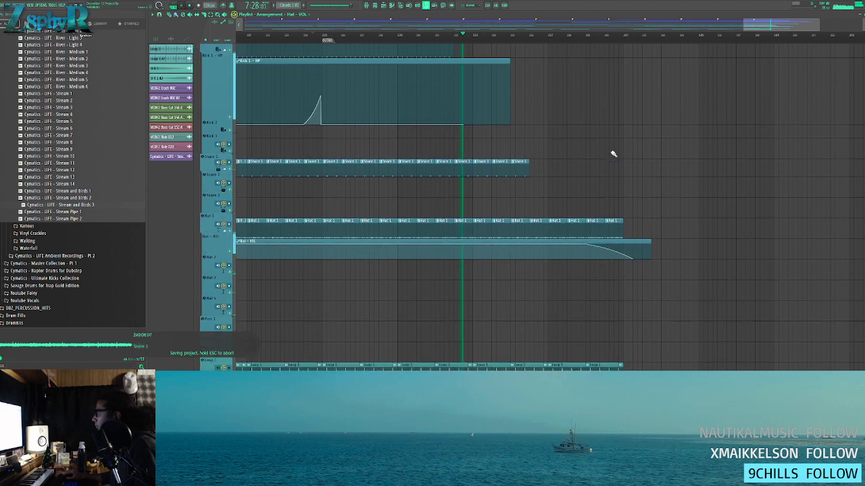
- Duplicate the selected Kick 1 clips to continue after OUTRO and extend the Kick 1 - HP automation clip beyond them
scroll(545, 154, up, 2)
ctrl+drag(502, 183, 318, 149)
key(ctrl+b)
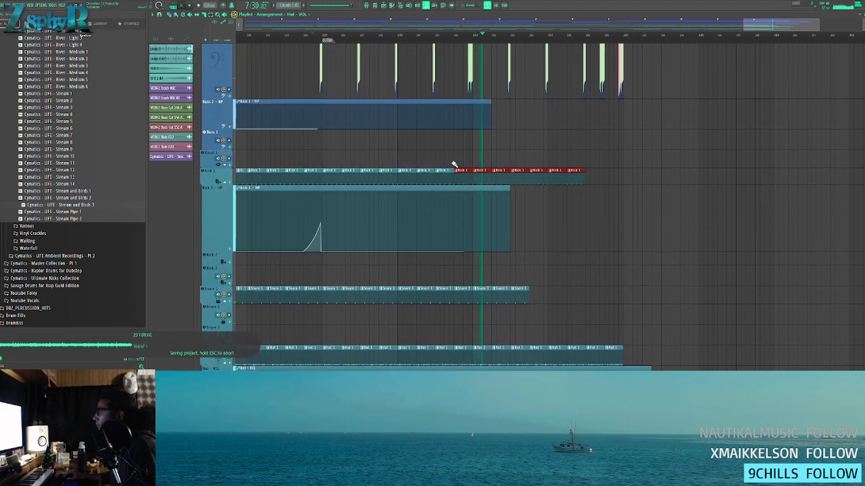
drag(511, 189, 642, 188)
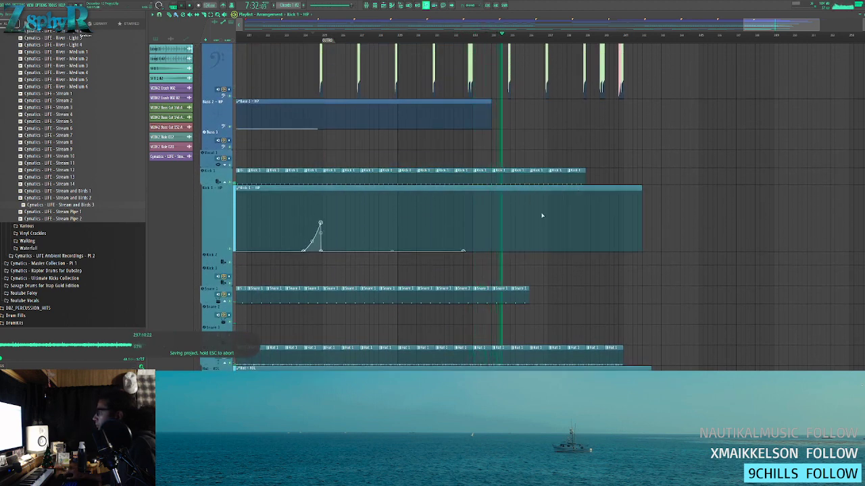
- Add a rising curve to the end of the Bass 1 - HP automation that peaks where the Bass 1 clips end
scroll(612, 141, up, 2)
alt+scroll(593, 144, down, 3)
scroll(593, 120, up, 1)
right_click(565, 135)
right_click(623, 128)
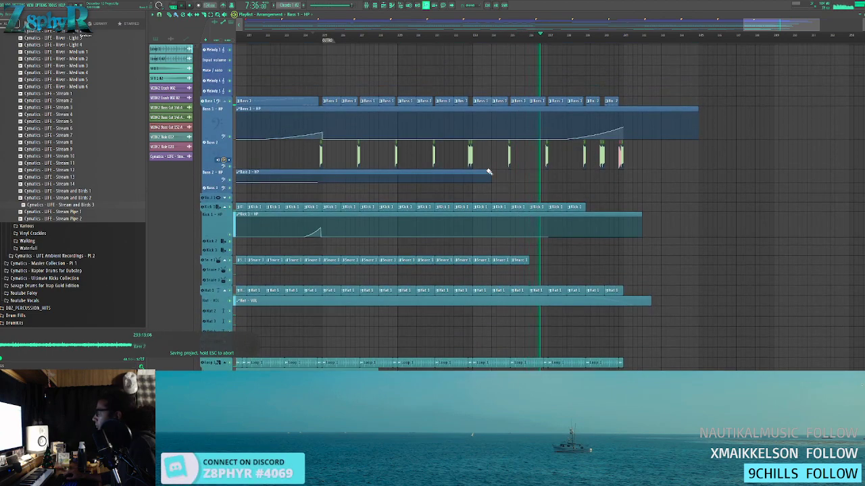
- Extend the Bass 2 - HP automation clip past the last Bass 2 hit and shape a rise at its end
drag(492, 173, 665, 173)
alt+scroll(574, 179, up, 2)
scroll(560, 88, up, 10)
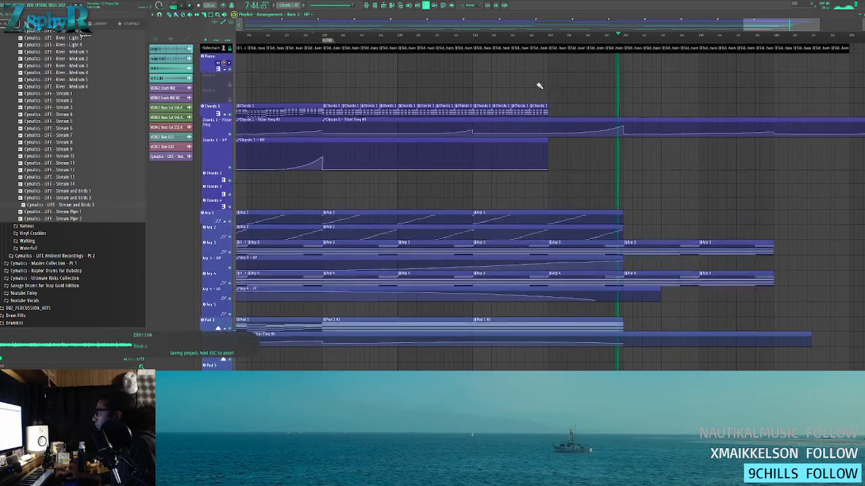
- Duplicate the Chords 1 clips up to bar 241 and make the Chords 1 - Filter Freq clip starting at OUTRO unique
ctrl+drag(558, 113, 477, 112)
key(ctrl+b)
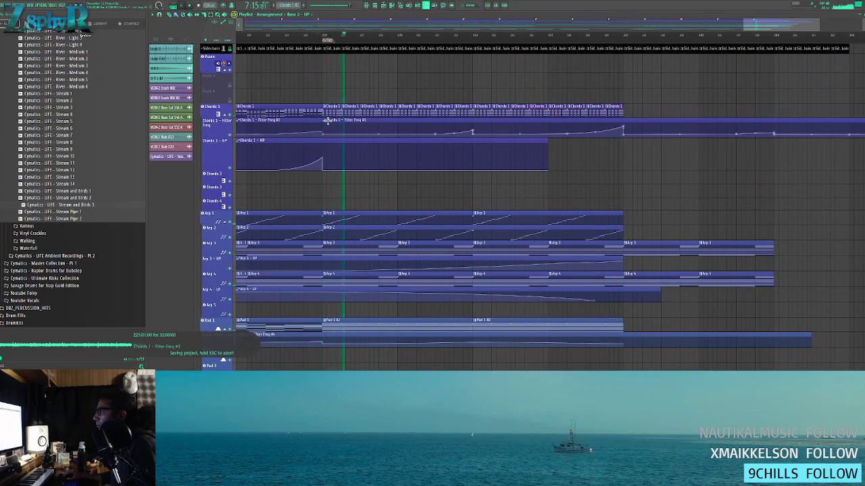
click(325, 120)
click(326, 121)
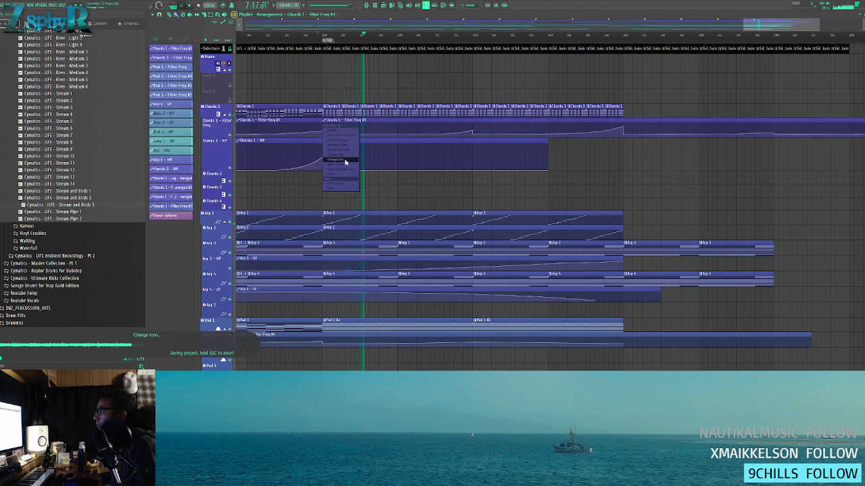
click(347, 165)
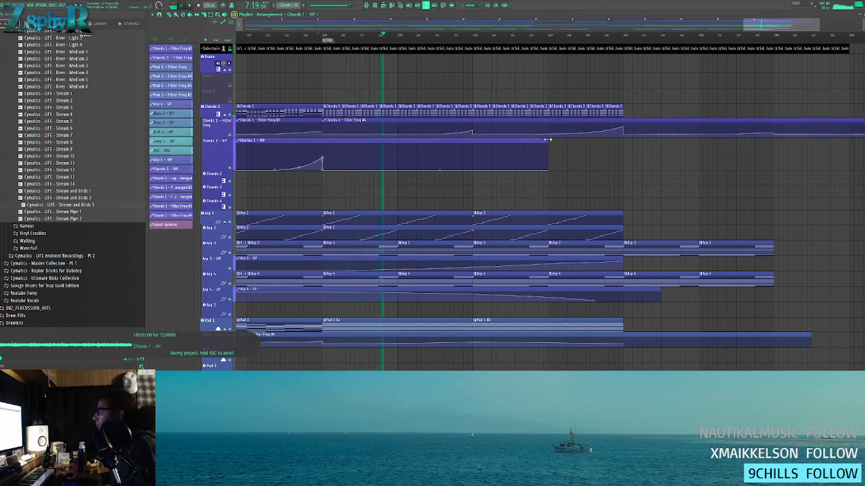
- Extend the Chords 1 - HP automation clip beyond the last Chords 1 clip with a rising curve ending at bar 241
drag(548, 140, 759, 142)
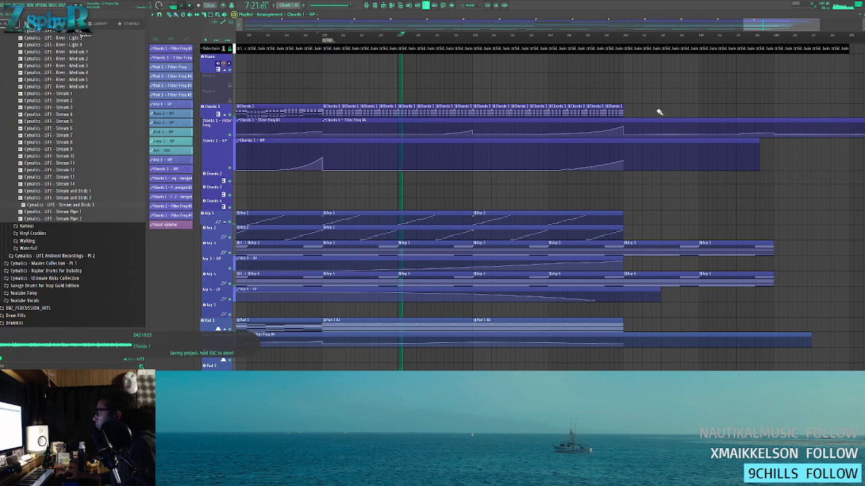
drag(598, 168, 459, 168)
- Duplicate the Arp 1 and Arp 2 clips so they continue after bar 241
drag(511, 197, 707, 233)
key(ctrl+d)
drag(288, 214, 593, 218)
key(ctrl+d)
- Extend the Arp 3 - HP and Arp 4 - LP automation clips past the last arp clips and stretch their curves to match
drag(485, 261, 676, 262)
scroll(675, 268, down, 4)
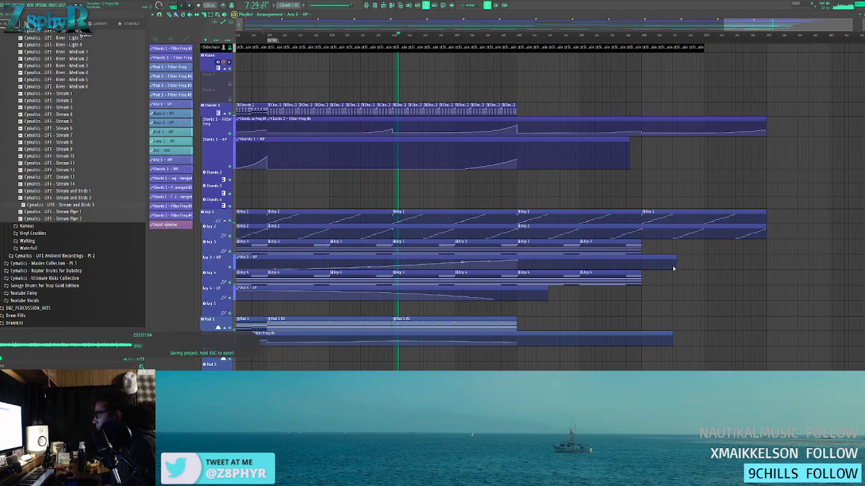
drag(710, 289, 634, 275)
right_click(634, 273)
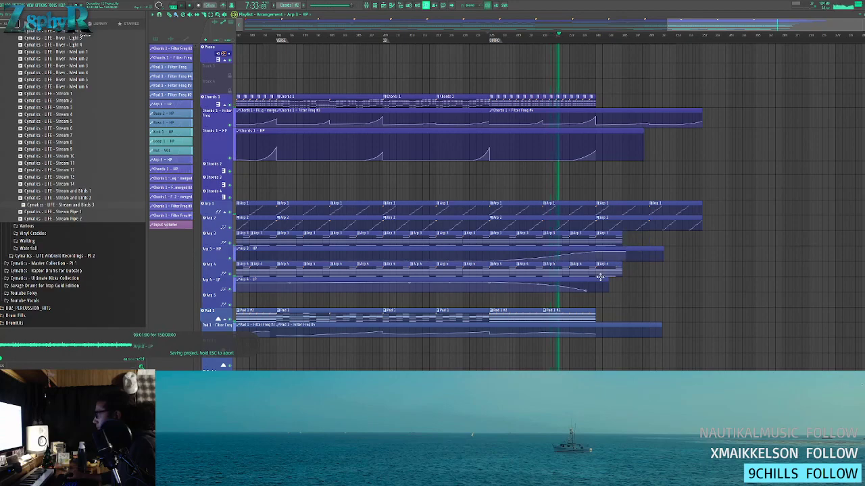
drag(608, 278, 672, 280)
scroll(621, 315, down, 3)
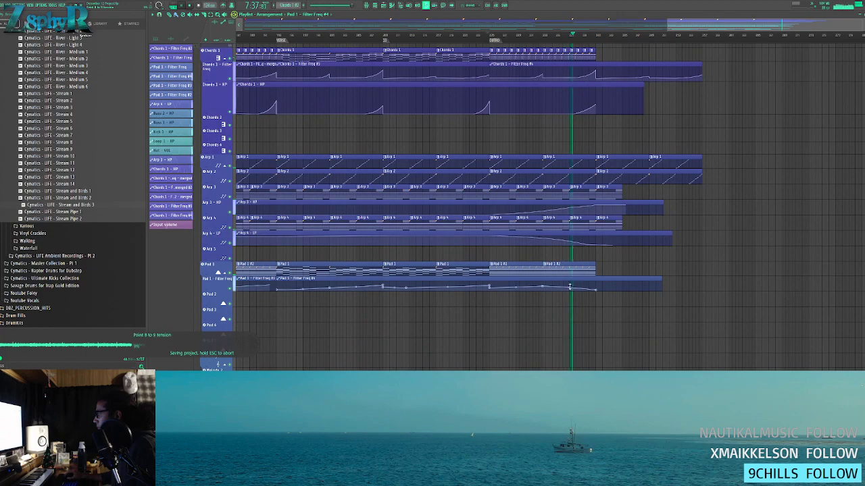
scroll(623, 268, up, 3)
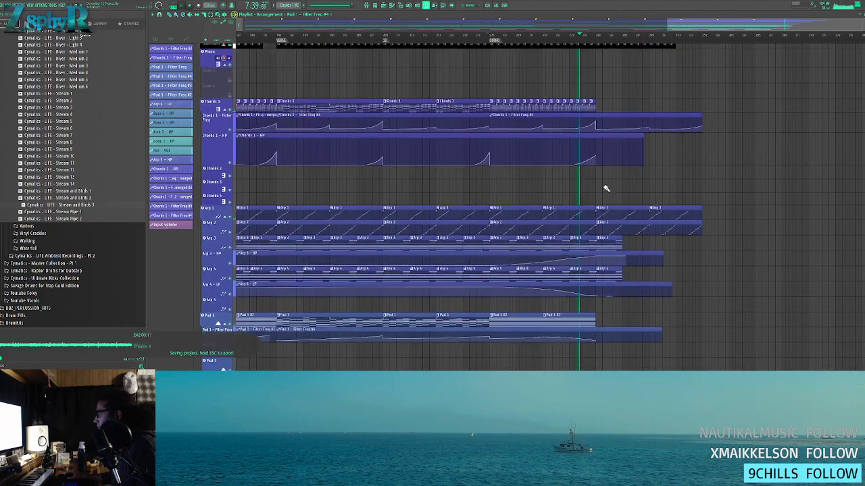
- Copy the Kick 1, Snare 1 and Hat 1 clips from OUTRO so the copies start at bar 241
scroll(649, 243, down, 10)
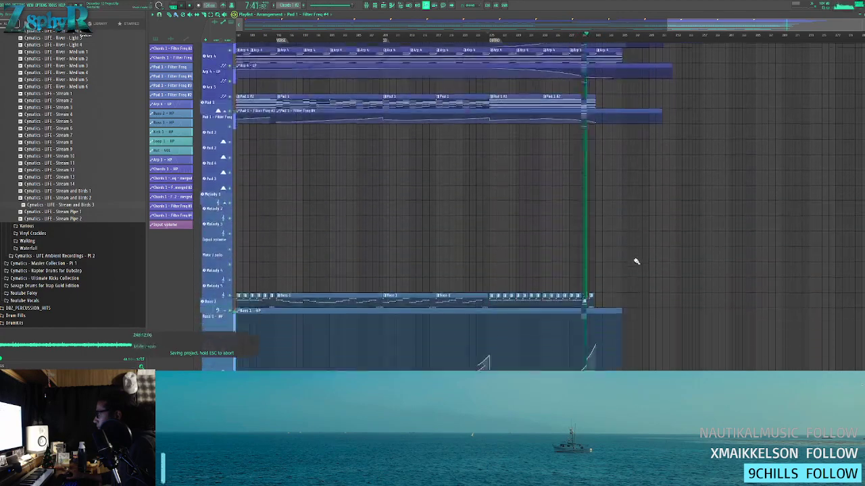
scroll(623, 231, down, 2)
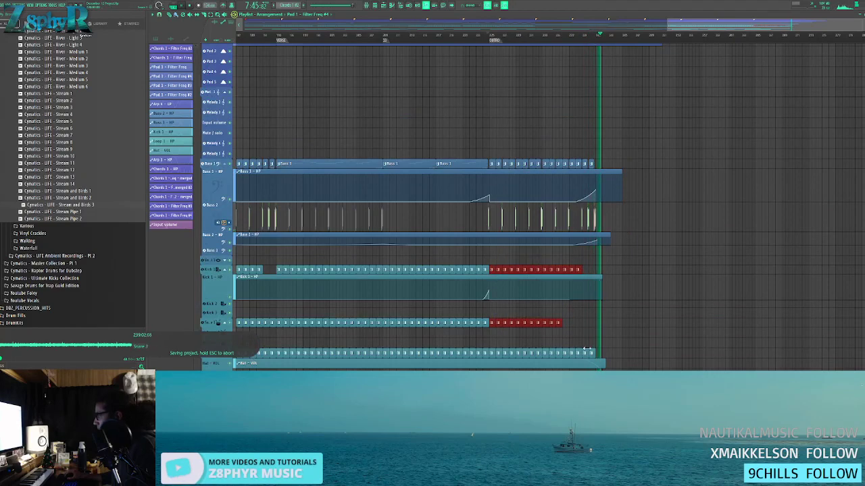
drag(513, 351, 610, 351)
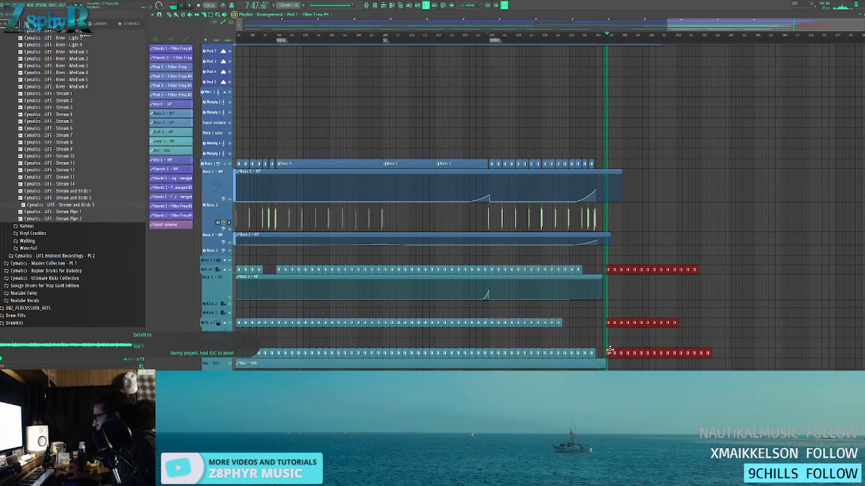
ctrl+click(657, 311)
click(581, 35)
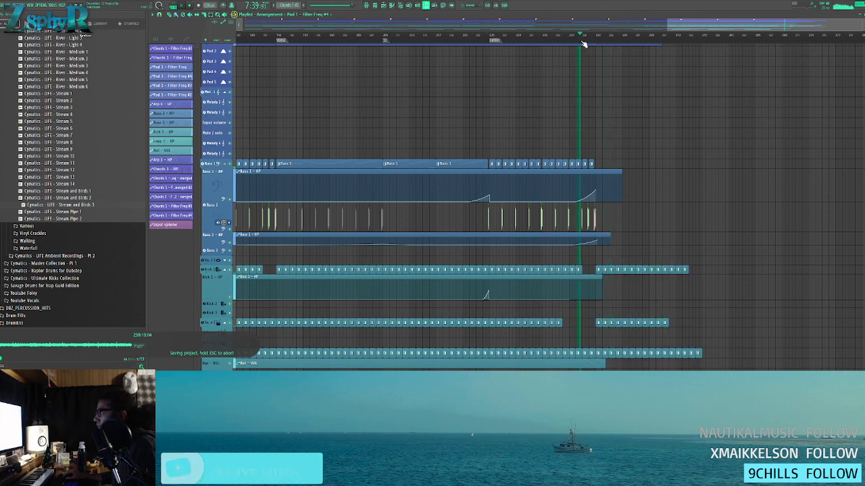
- Copy the Loop 1 clips from OUTRO to directly after the existing Loop 1 run
scroll(675, 164, down, 3)
scroll(702, 262, up, 4)
drag(533, 223, 391, 267)
drag(489, 267, 623, 271)
- Copy the SFX 1 clip pair from OUTRO so that its second clip starts at bar 241
ctrl+click(469, 309)
drag(469, 309, 511, 312)
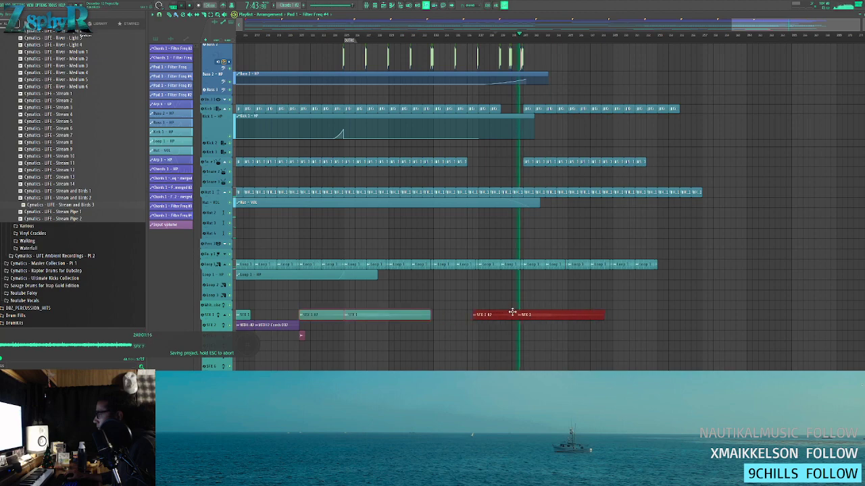
scroll(518, 313, up, 2)
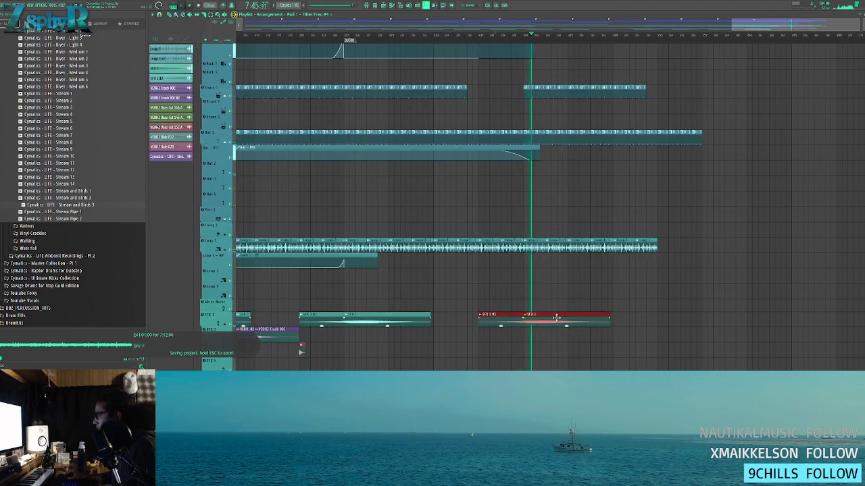
- Delete the Arp 1 and Arp 2 clips placed after bar 241
scroll(546, 233, up, 5)
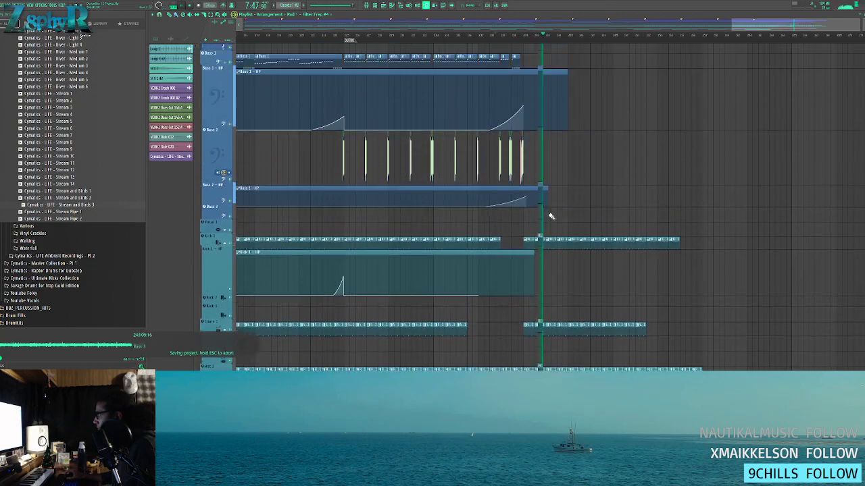
scroll(553, 219, up, 6)
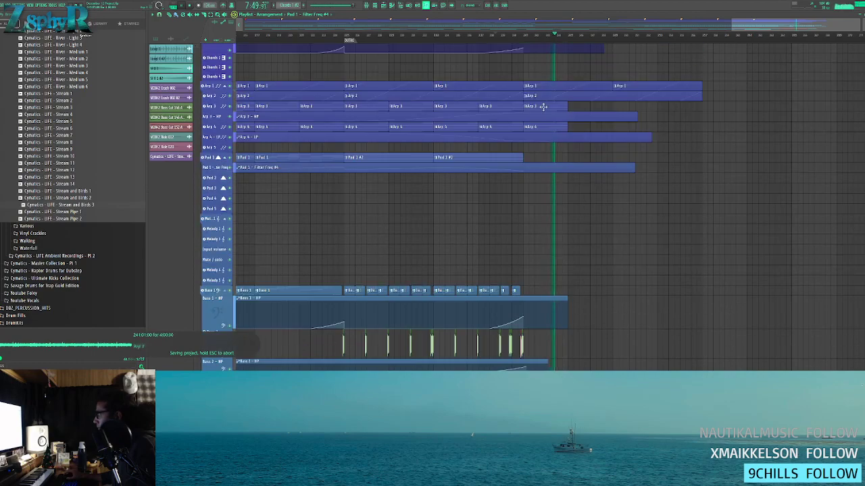
scroll(573, 74, up, 2)
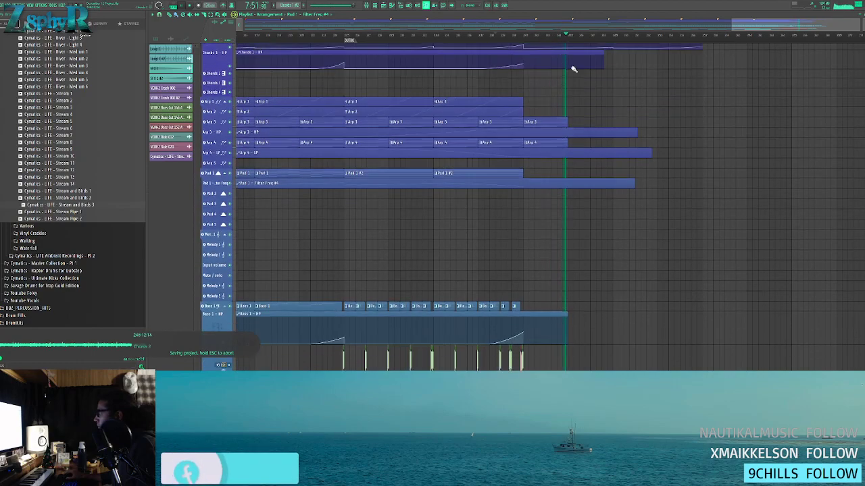
- Slice the Chords 1 - Filter Freq and Chords 1 - HP automation clips at the same point after bar 241 and remove the remainders
scroll(587, 73, up, 1)
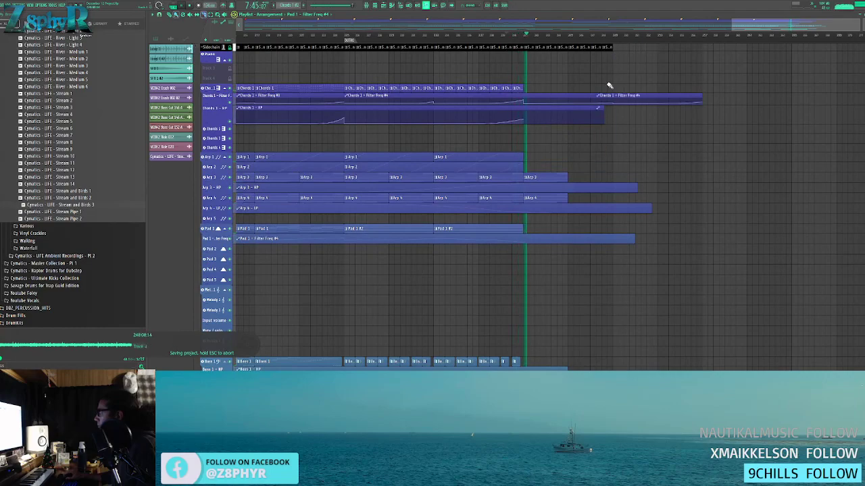
scroll(533, 104, up, 3)
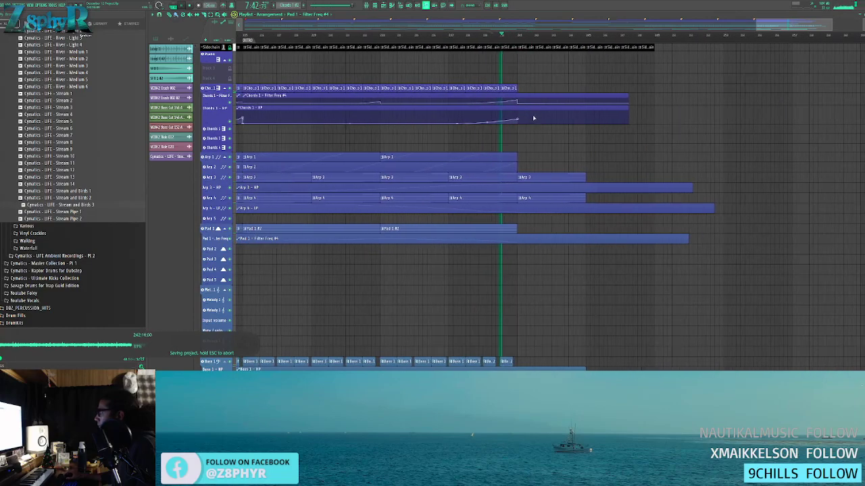
scroll(587, 159, down, 1)
- Delete the Snare 1 and Loop 1 copies after bar 241 and shorten the runs of copied Kick 1 and Hat 1 clips
scroll(587, 158, down, 5)
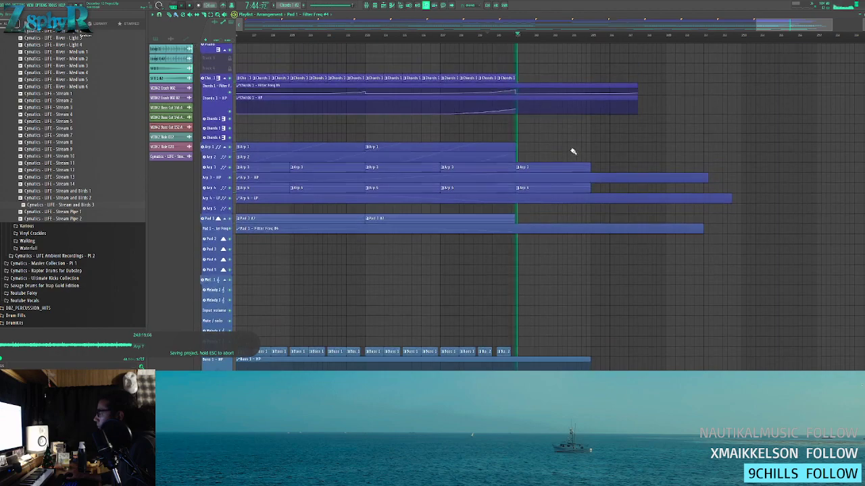
scroll(533, 171, down, 9)
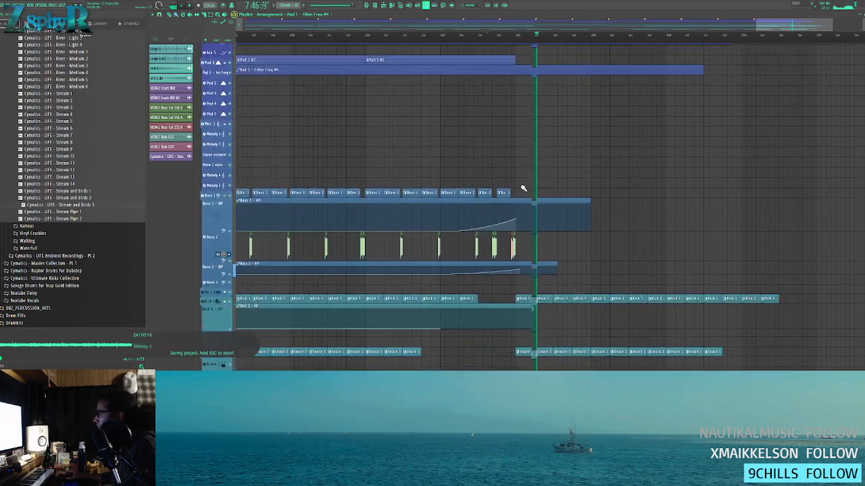
scroll(548, 258, down, 2)
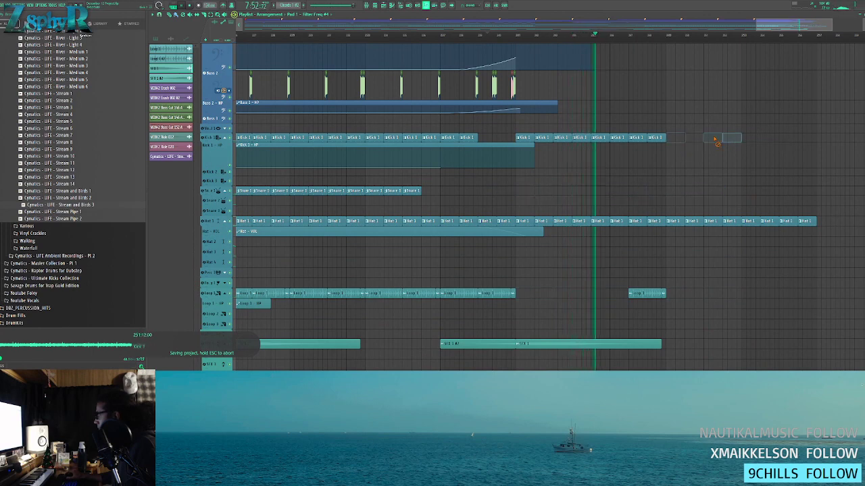
drag(772, 232, 705, 229)
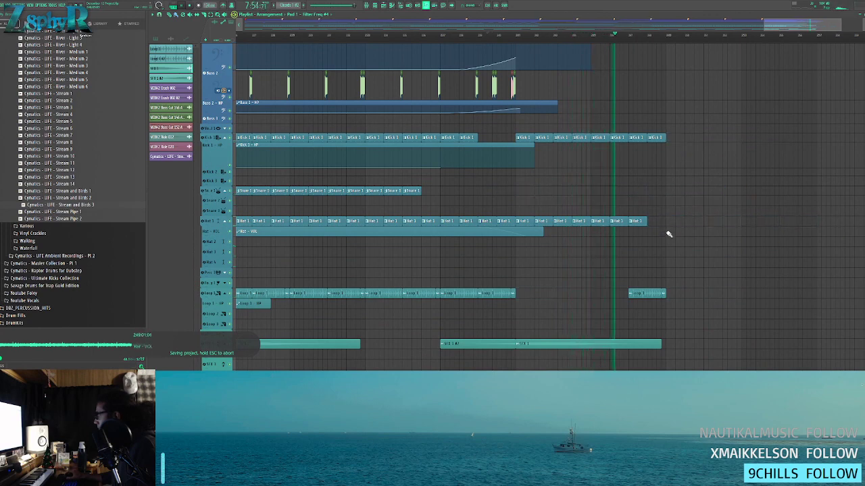
right_click(660, 294)
- Extend the Hat - VOL automation clip past the last Hat 1 clip and move its fade-out to the end of the hats
scroll(569, 253, up, 3)
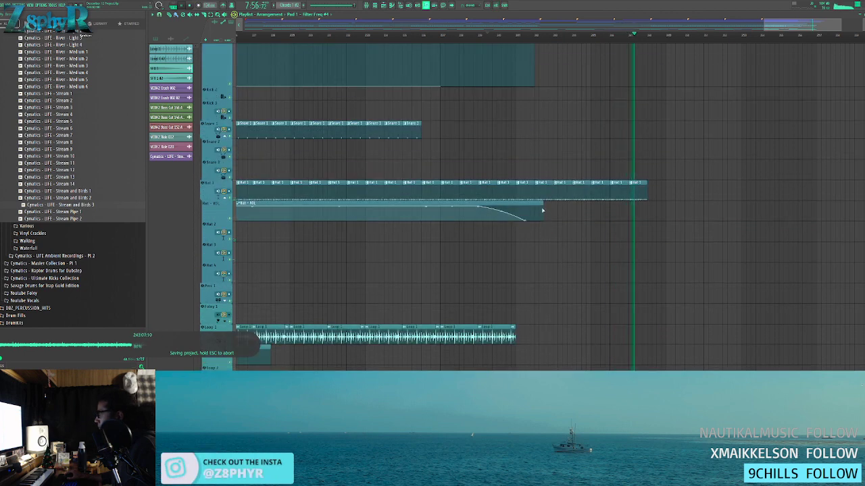
drag(645, 210, 541, 201)
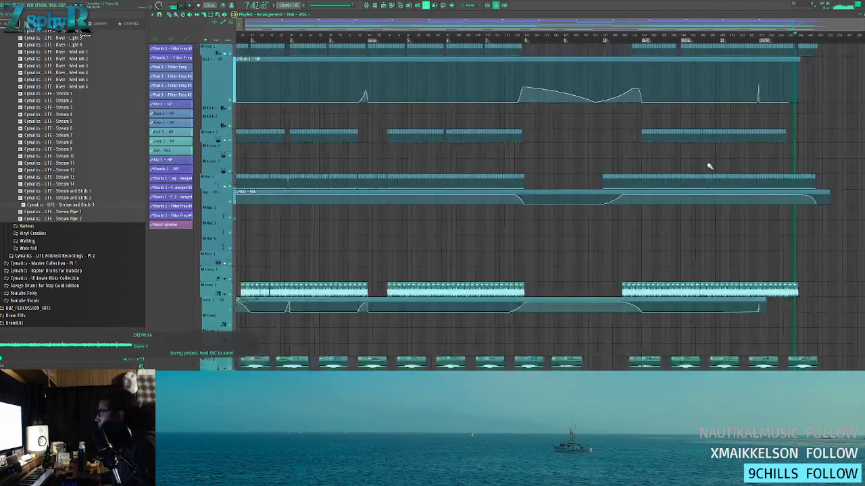
scroll(680, 191, down, 6)
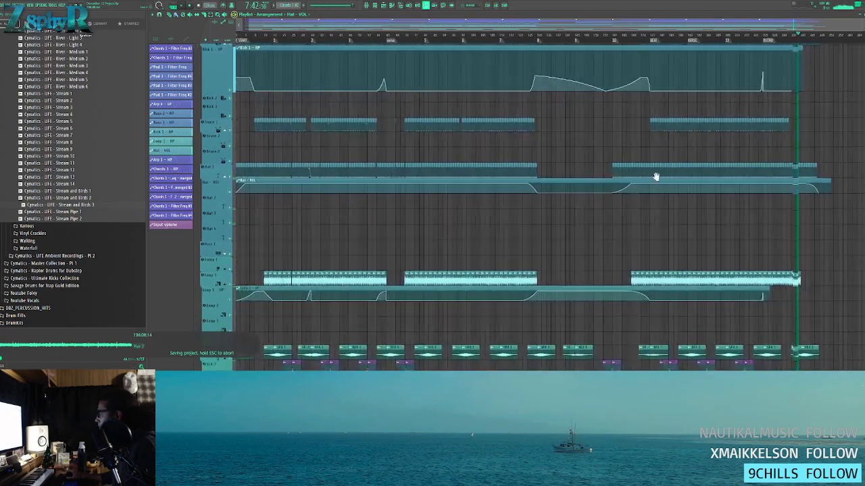
scroll(604, 270, up, 8)
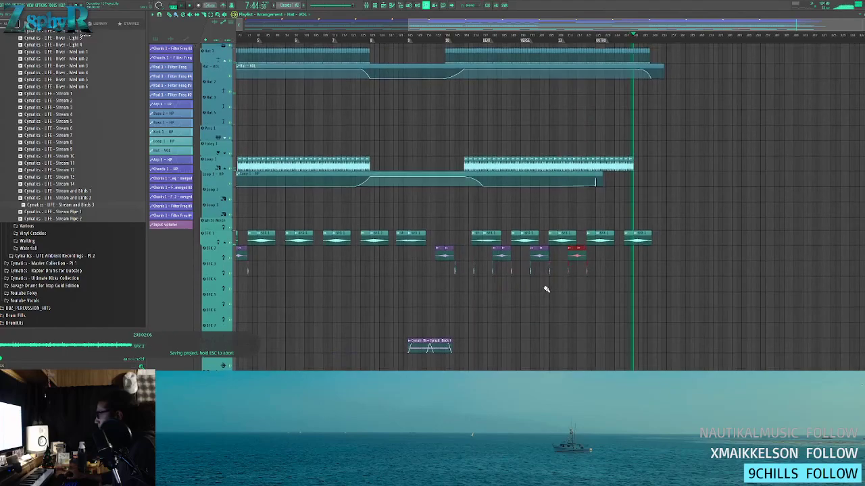
scroll(649, 129, up, 10)
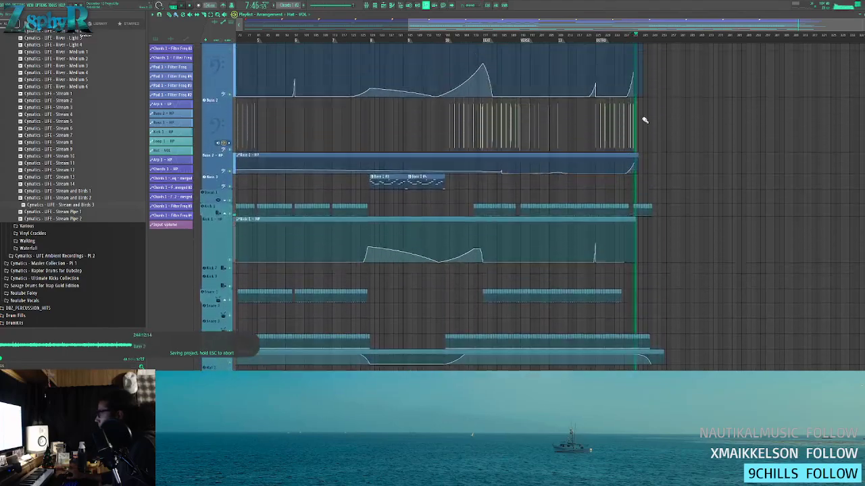
scroll(658, 120, up, 4)
scroll(756, 146, up, 10)
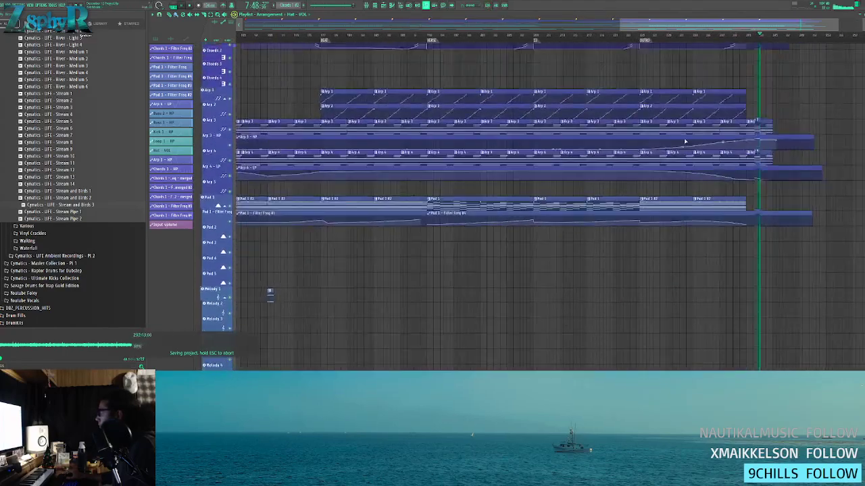
- Add one more Arp 3 and Arp 4 clip at the end and move the final Arp 3 - HP and Arp 4 - LP automation points there
scroll(540, 155, up, 4)
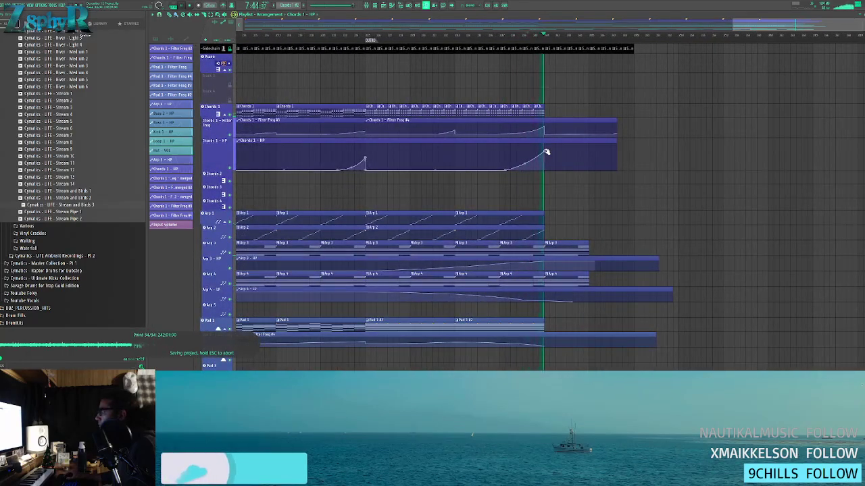
scroll(546, 153, down, 5)
scroll(544, 158, down, 1)
drag(528, 230, 518, 233)
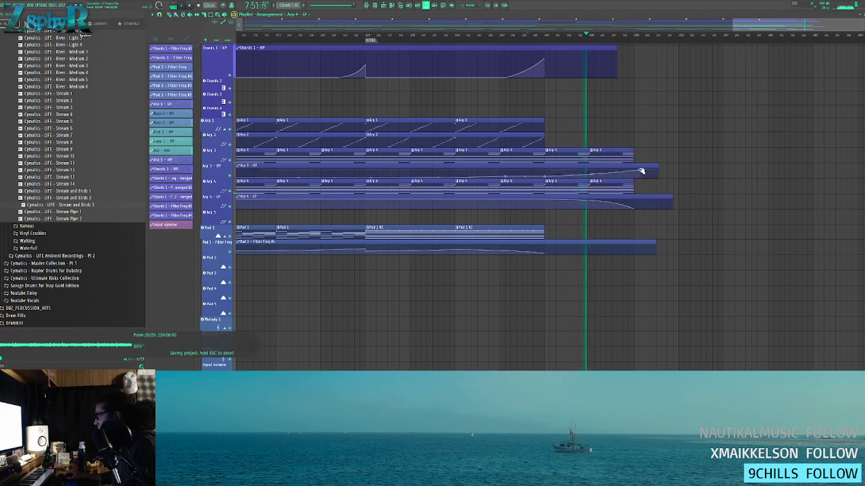
- Extend the Kick 1 - HP automation clip past the last Kick 1 clip and add a rise ending where the kicks stop
scroll(654, 128, down, 2)
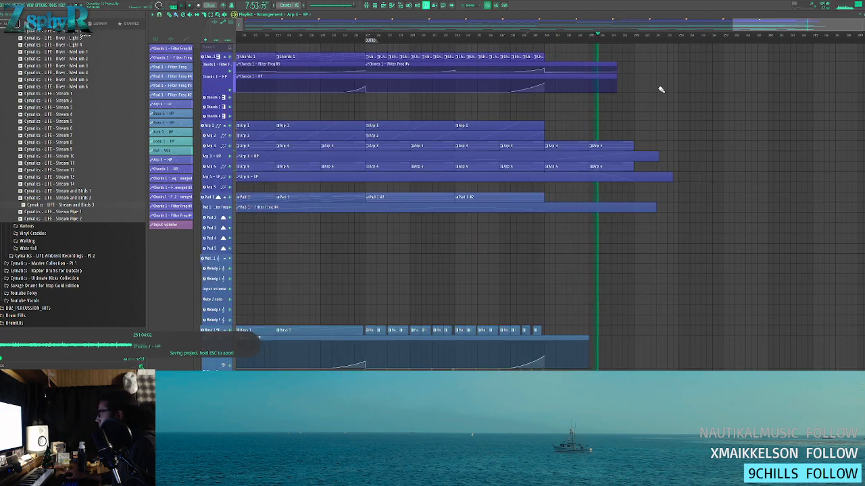
scroll(743, 96, down, 3)
drag(615, 90, 479, 37)
drag(602, 277, 597, 210)
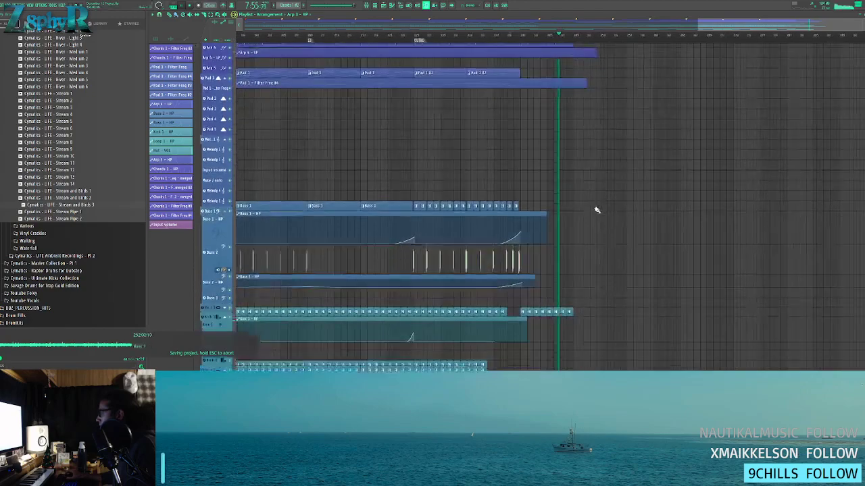
scroll(597, 211, down, 3)
scroll(743, 264, down, 3)
scroll(797, 249, up, 3)
drag(762, 207, 763, 217)
click(759, 214)
scroll(789, 223, up, 5)
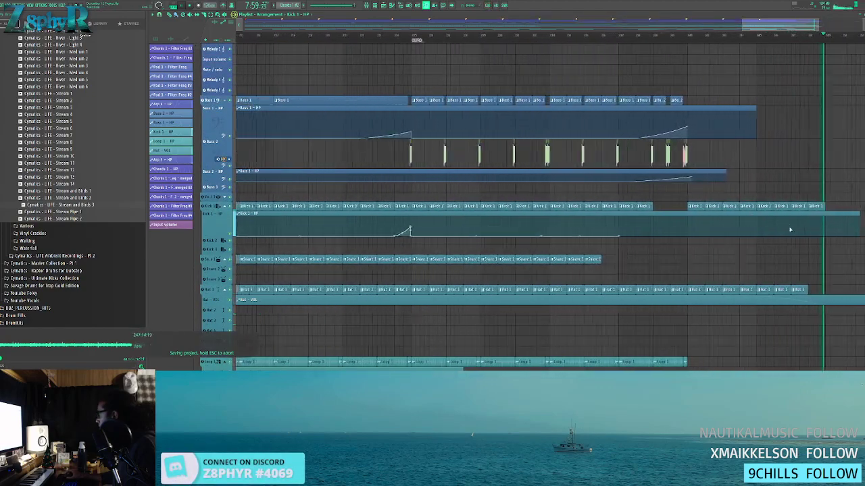
right_click(651, 220)
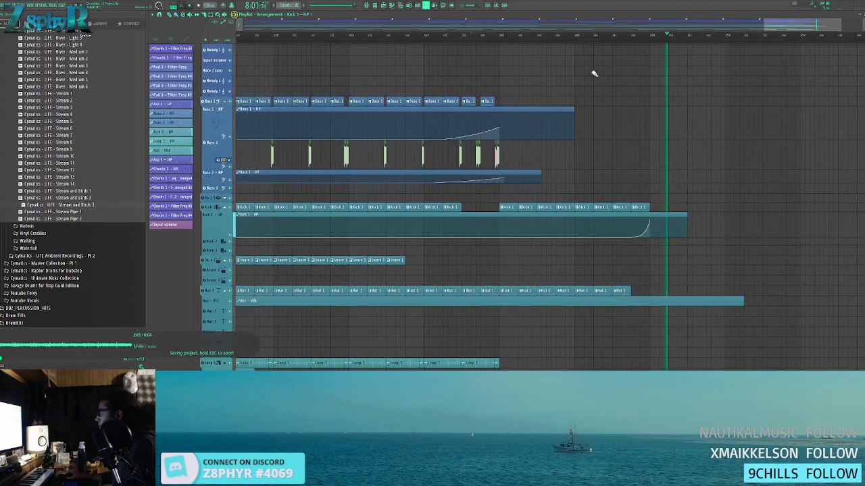
- Duplicate the last Hat 1 clips until the hats end with the kicks, deleting the surplus copies
scroll(635, 189, down, 2)
drag(642, 253, 599, 245)
key(ctrl+b)
key(ctrl+b)
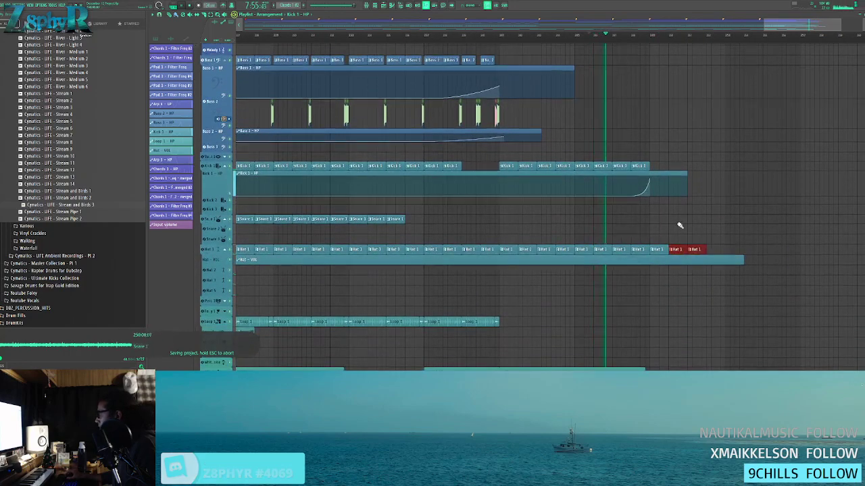
right_click(677, 250)
- Start the final Kick 1 - HP rise two bars before its end and cut the Kick 1 - HP and Hat - VOL clips where the hats stop
scroll(648, 203, up, 3)
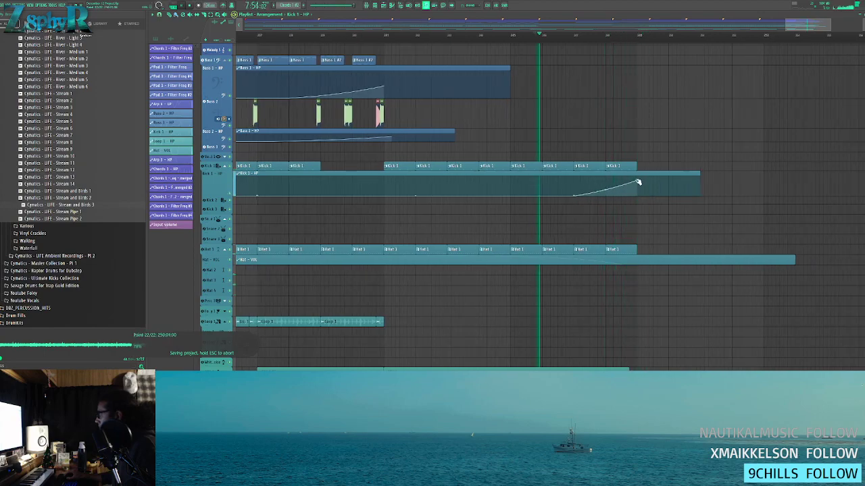
scroll(639, 139, down, 3)
scroll(629, 101, down, 3)
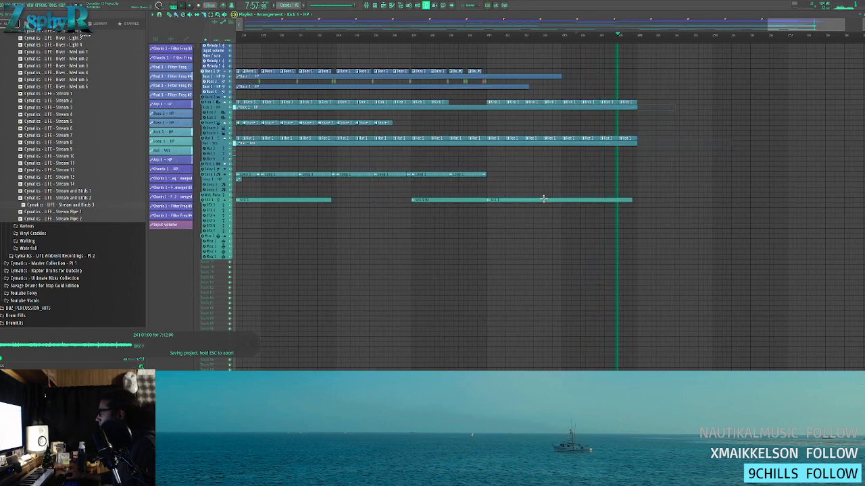
- Copy the VEDH2 Crash 002 effect clips into the OUTRO before the last SFX 1 clips and clear the selection
scroll(573, 189, down, 5)
drag(558, 218, 496, 204)
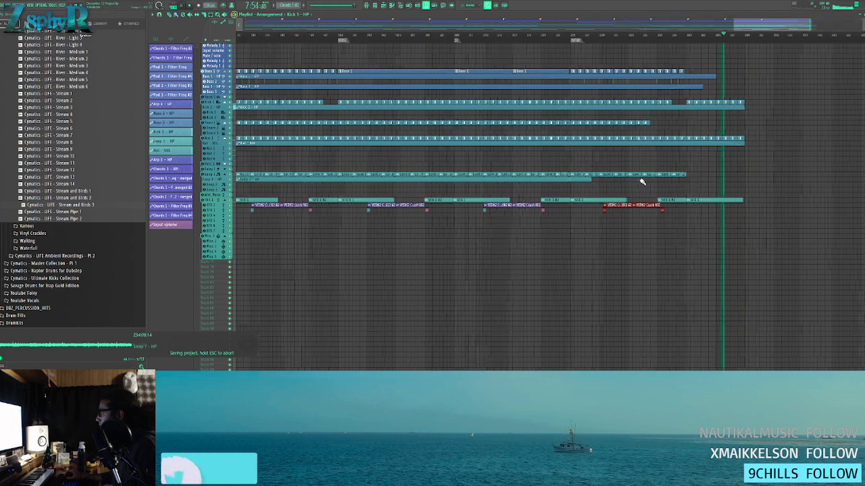
scroll(645, 182, up, 7)
click(600, 247)
key(ctrl+d)
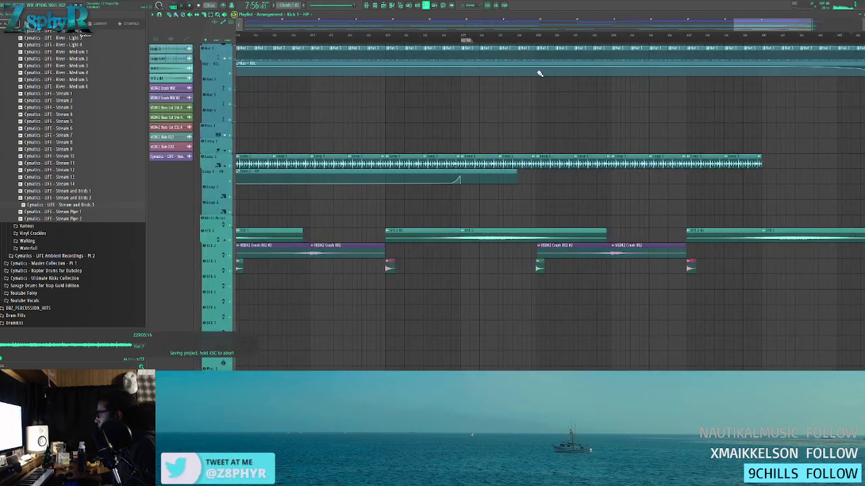
- Extend the Loop 1 - HP automation clip, duplicate Loop 1 clips to the end of the hats, and add automation points for a closing rise
scroll(646, 139, down, 3)
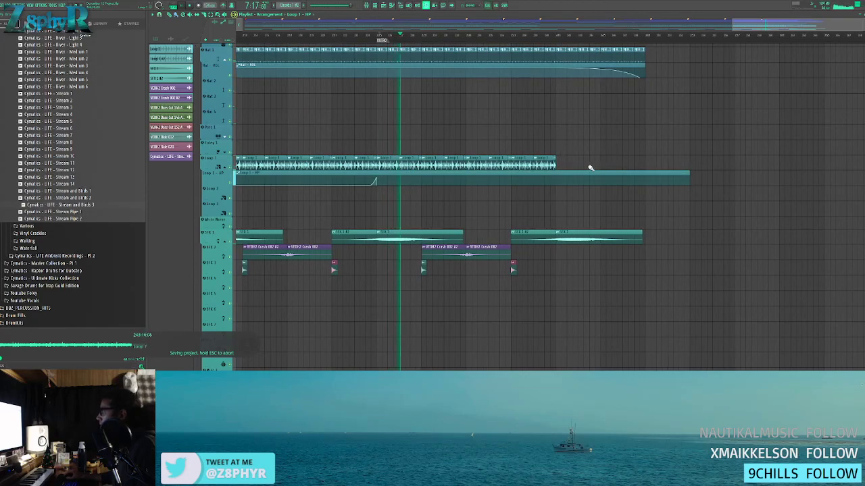
drag(590, 167, 474, 170)
key(ctrl+b)
ctrl+click(566, 127)
right_click(556, 185)
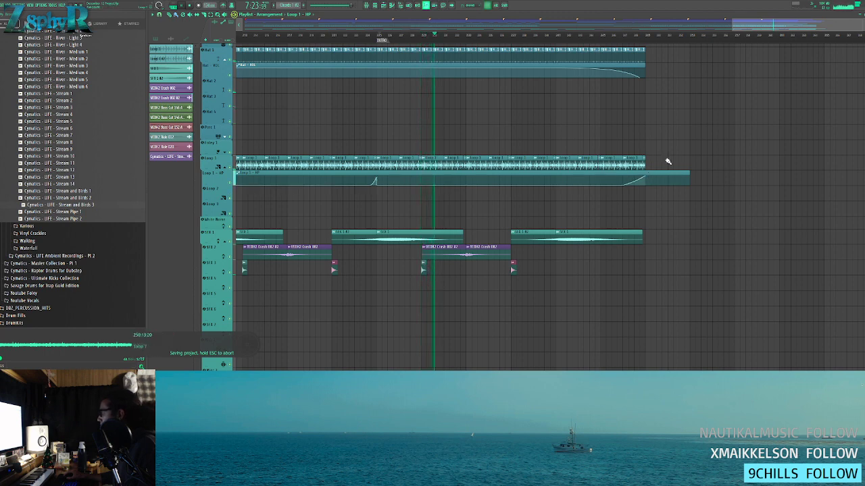
- Slice the Loop 1 - HP clip where the loops end, remove the remainder, and start its final rise two bars before the end
key(c)
drag(646, 203, 603, 187)
key(b)
right_click(662, 183)
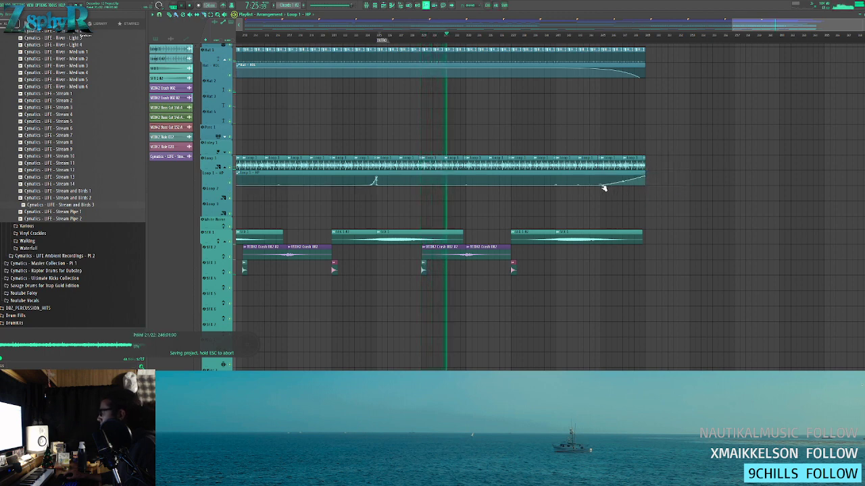
- Review the whole arrangement across all tracks, checking how the OUTRO clips end relative to the earlier sections
scroll(681, 166, down, 3)
scroll(678, 185, down, 2)
scroll(677, 187, down, 2)
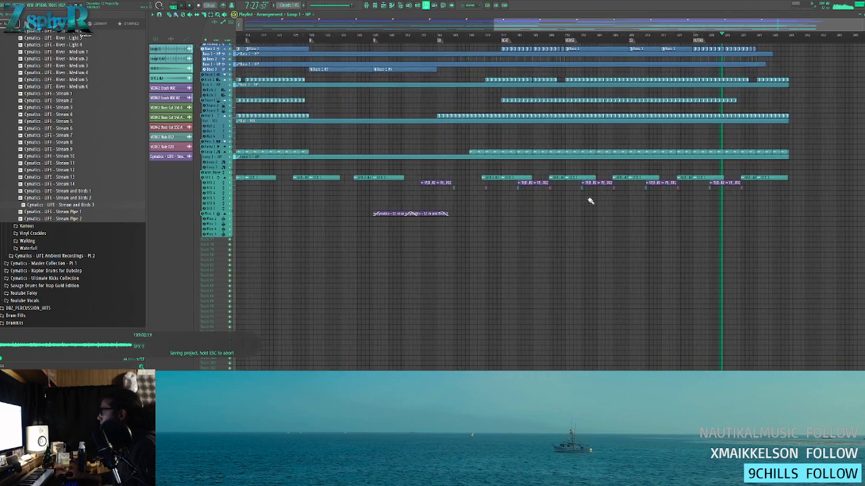
drag(659, 218, 392, 284)
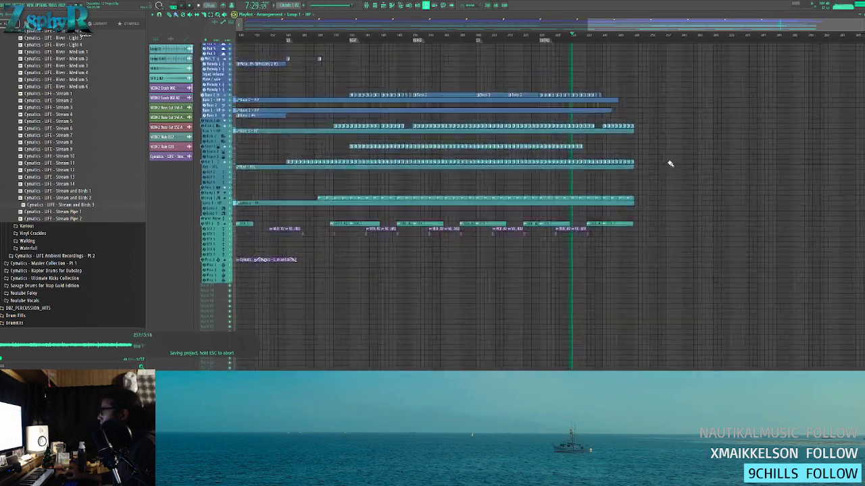
scroll(668, 135, up, 5)
scroll(640, 140, up, 3)
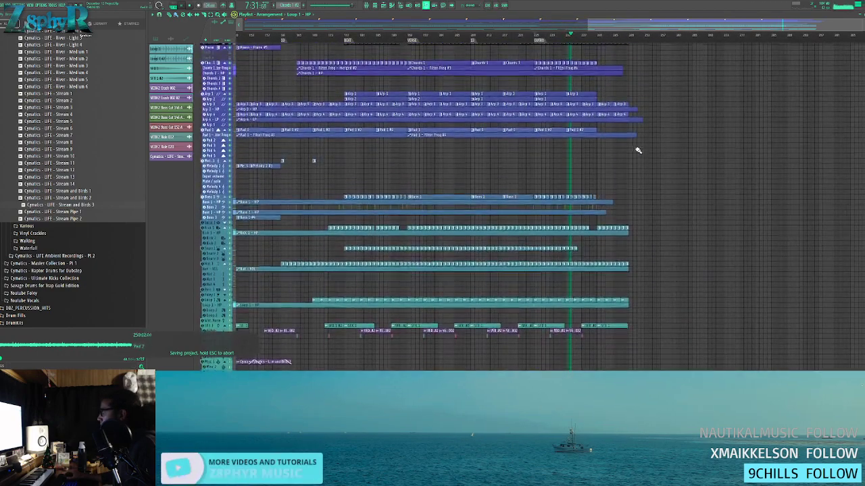
scroll(588, 170, up, 2)
scroll(543, 161, down, 4)
scroll(527, 157, down, 1)
drag(527, 156, 672, 165)
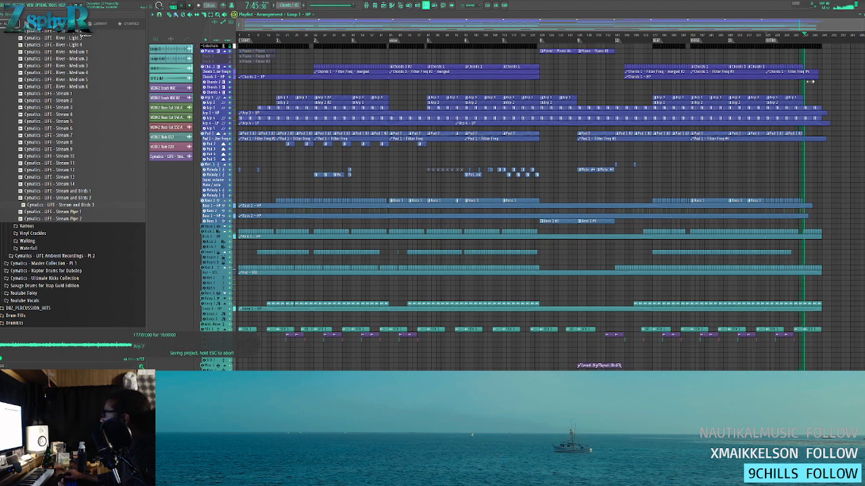
drag(759, 71, 615, 94)
scroll(623, 115, down, 4)
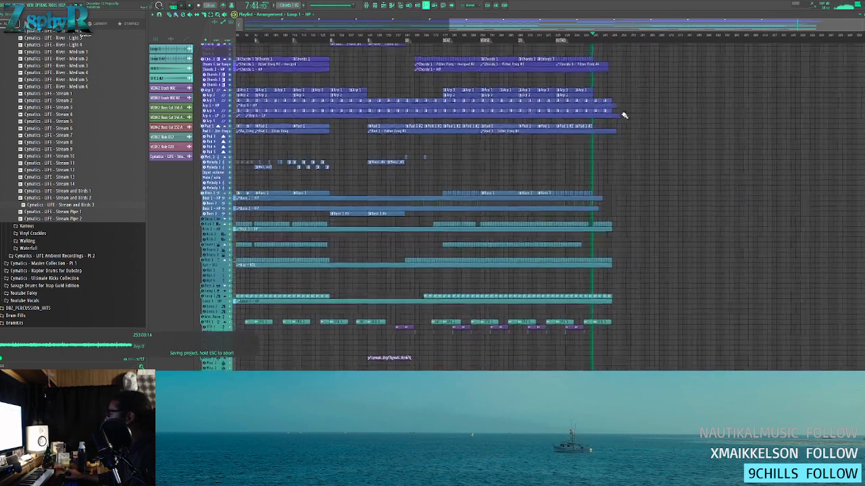
scroll(624, 188, down, 3)
scroll(622, 193, up, 6)
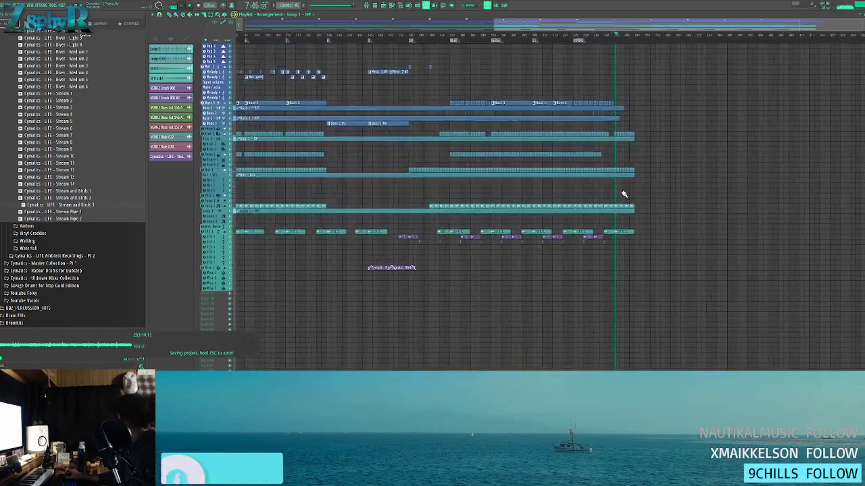
- Add points to the Loop 1 - HP automation around bar 241 to form an extra rise before the final one
drag(411, 156, 393, 148)
drag(819, 230, 549, 178)
scroll(550, 178, up, 4)
drag(512, 132, 488, 133)
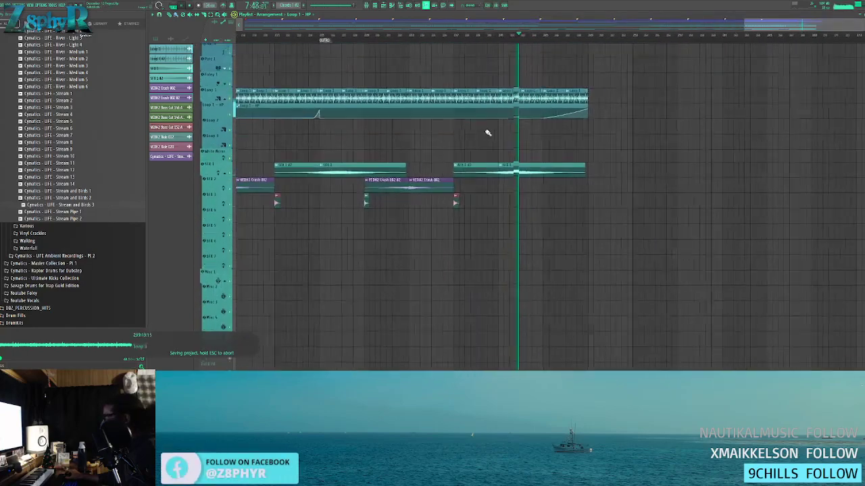
scroll(486, 135, up, 1)
right_click(499, 138)
right_click(493, 135)
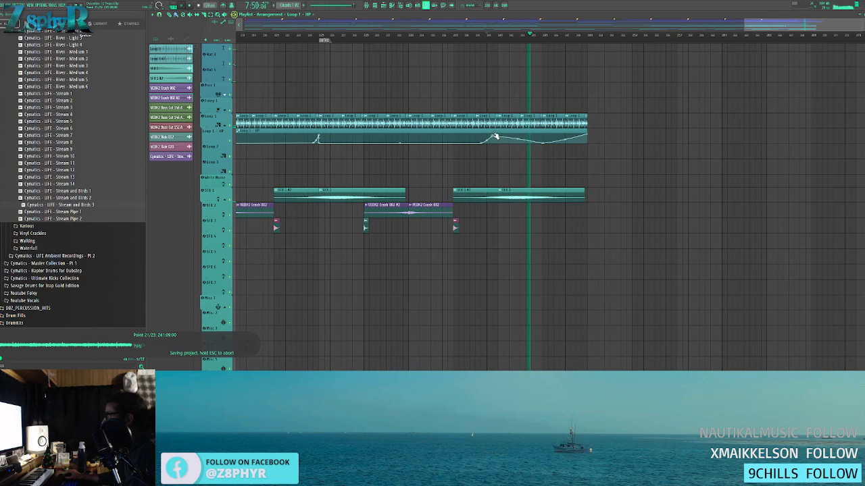
- Place the Loop 1 - HP peak just before bar 241 with a drop at the bar, and shorten the preceding Loop 1 clip to 1:12:00
scroll(497, 137, up, 4)
mouse_move(502, 138)
mouse_down()
mouse_move(498, 146)
mouse_move(491, 136)
mouse_up()
right_click(494, 122)
scroll(492, 124, up, 5)
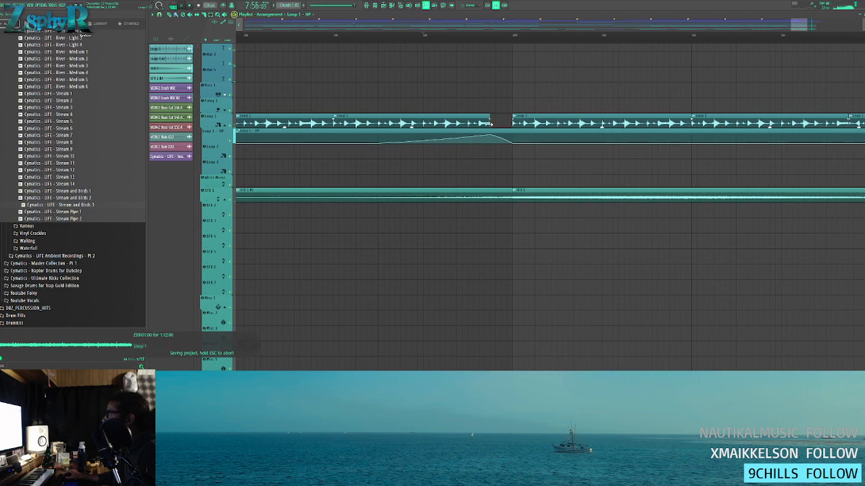
- Reshape the closing Arp 4 - LP fall and Arp 3 - HP rise into more gradual curves beginning at bar 241
scroll(500, 115, down, 4)
scroll(500, 115, down, 2)
scroll(499, 127, up, 2)
scroll(500, 126, up, 7)
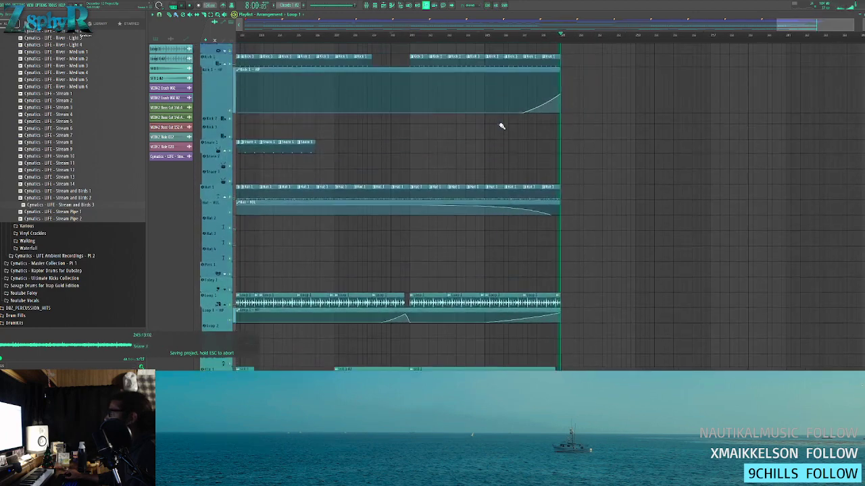
scroll(502, 109, down, 4)
scroll(496, 79, up, 5)
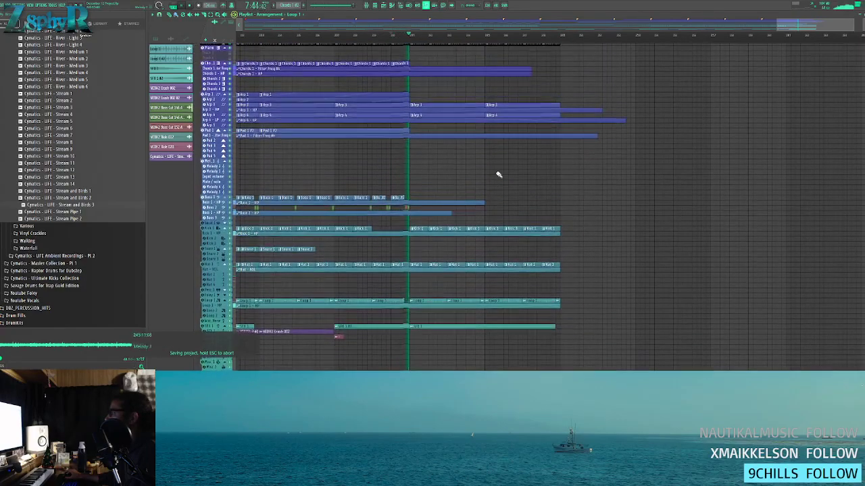
scroll(473, 169, up, 4)
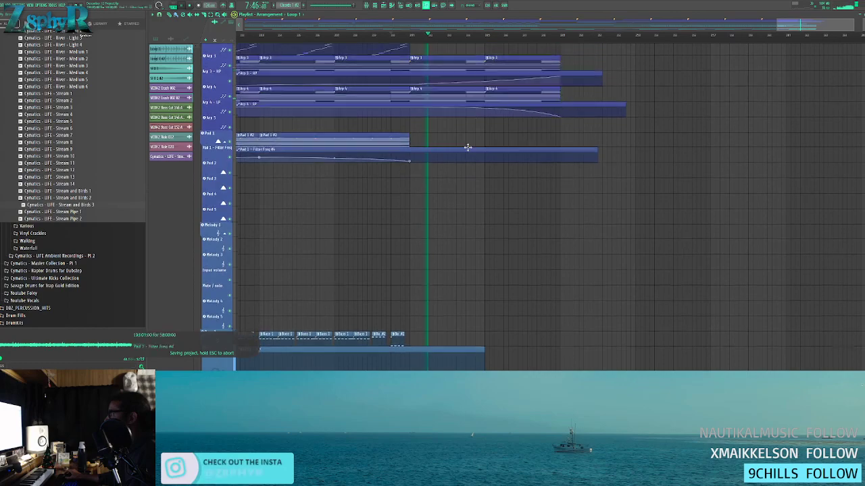
scroll(473, 153, up, 3)
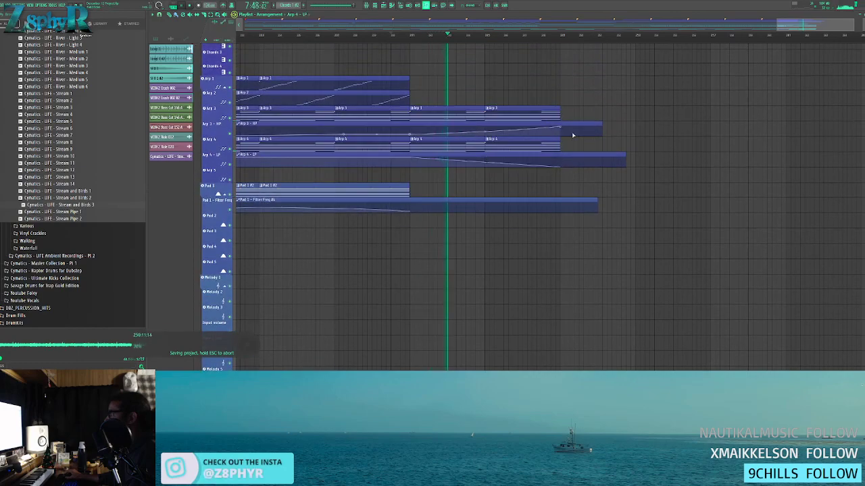
scroll(500, 162, down, 8)
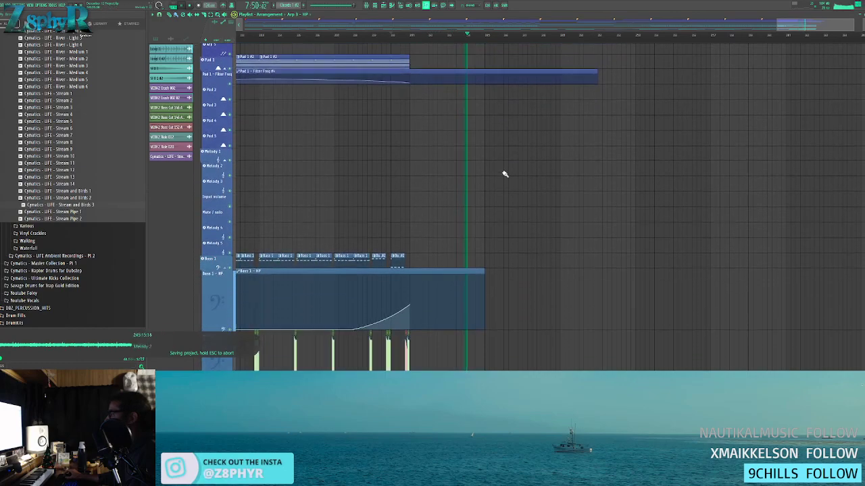
- Adjust the curve tension of the final Loop 1 - HP automation rise
scroll(496, 203, down, 5)
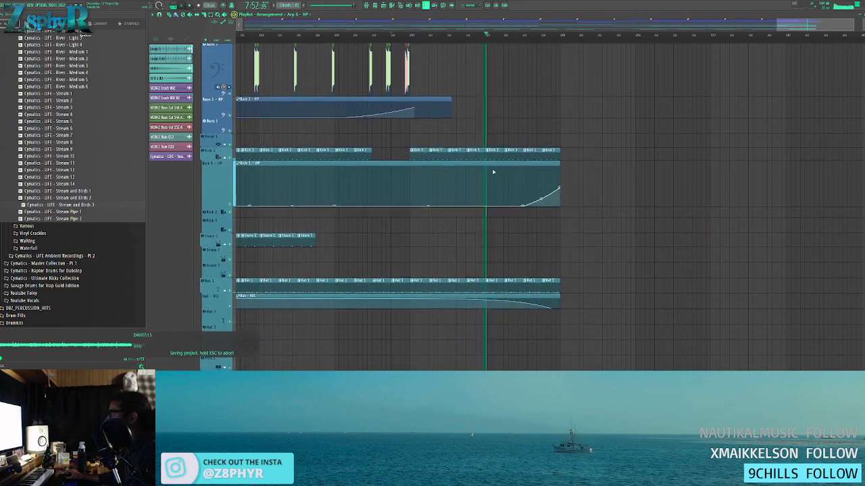
scroll(503, 230, down, 4)
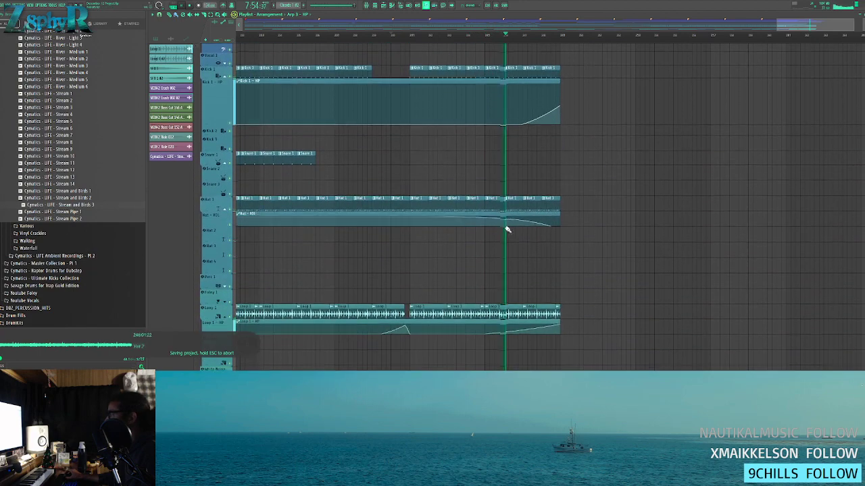
scroll(511, 282, down, 1)
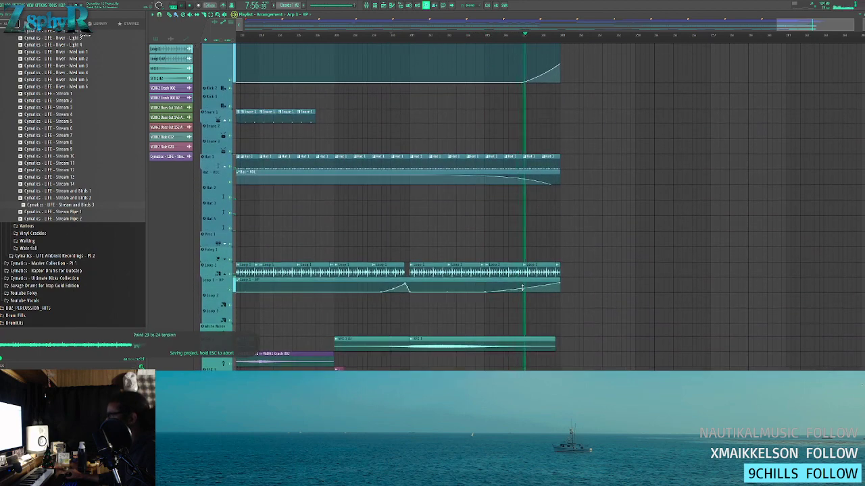
scroll(564, 237, up, 8)
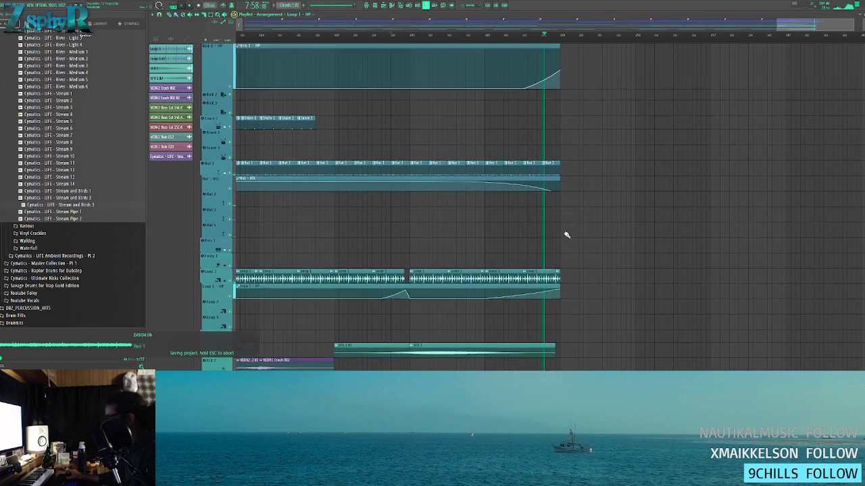
- Shorten the last Loop 1 clip so it stops slightly before the end of the Loop 1 - HP automation
scroll(567, 235, up, 5)
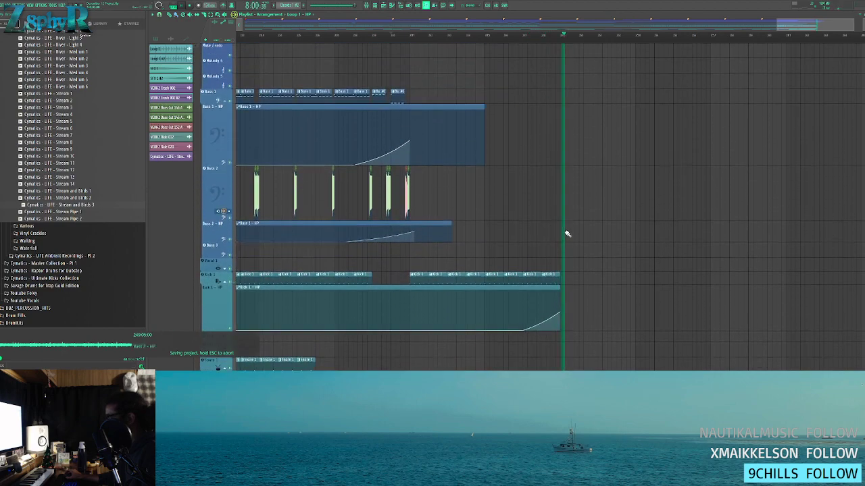
alt+scroll(571, 230, down, 4)
scroll(572, 230, down, 4)
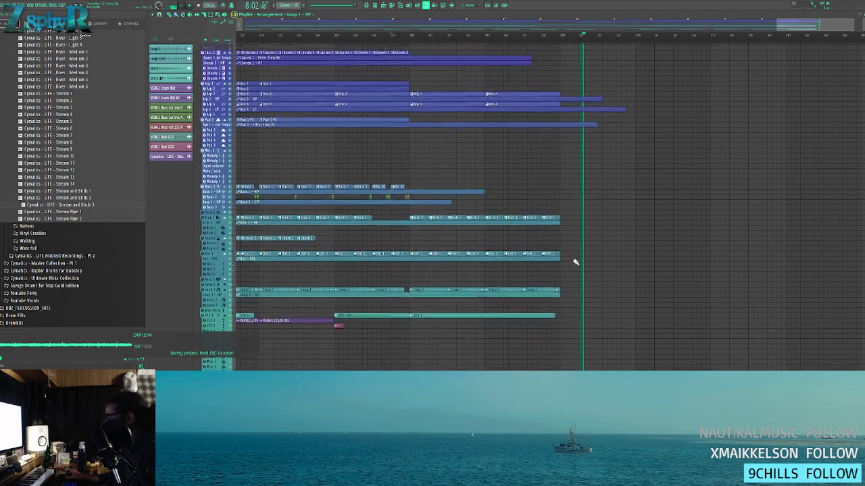
alt+scroll(566, 268, up, 4)
ctrl+scroll(564, 266, up, 3)
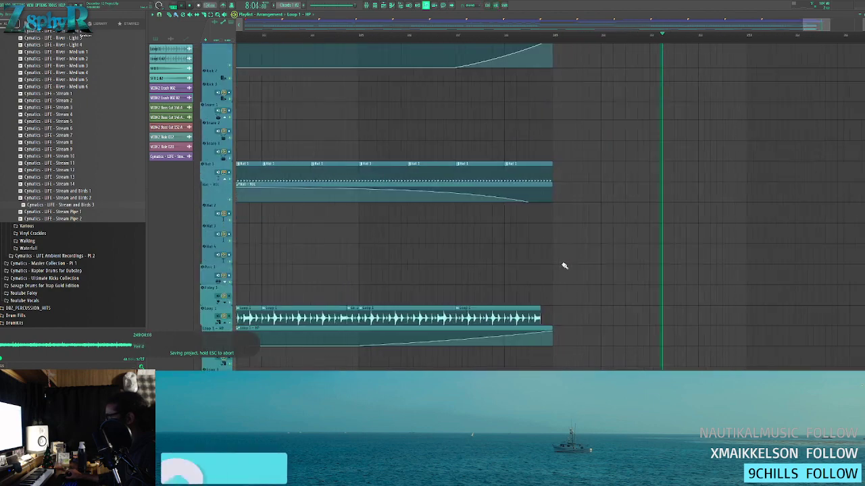
- Play back the arrangement from just before the mid-song piano section to review the transition and the parts that follow
key(space)
scroll(552, 287, down, 2)
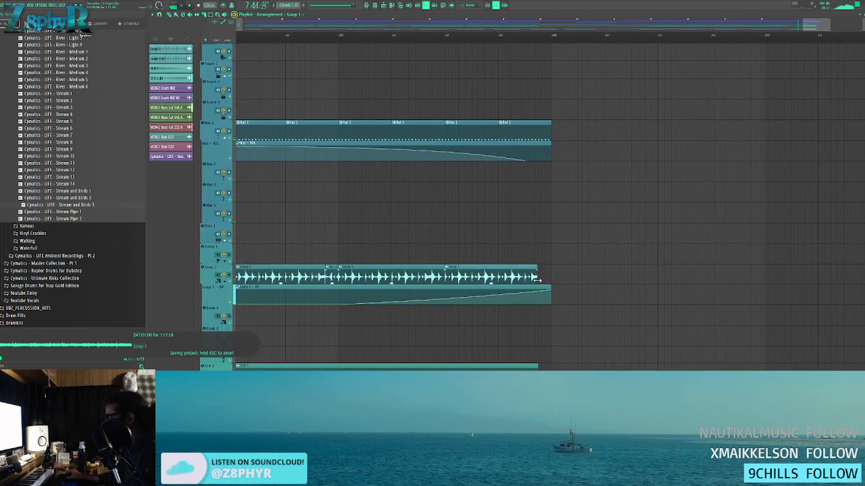
ctrl+scroll(566, 243, down, 4)
alt+scroll(566, 212, down, 4)
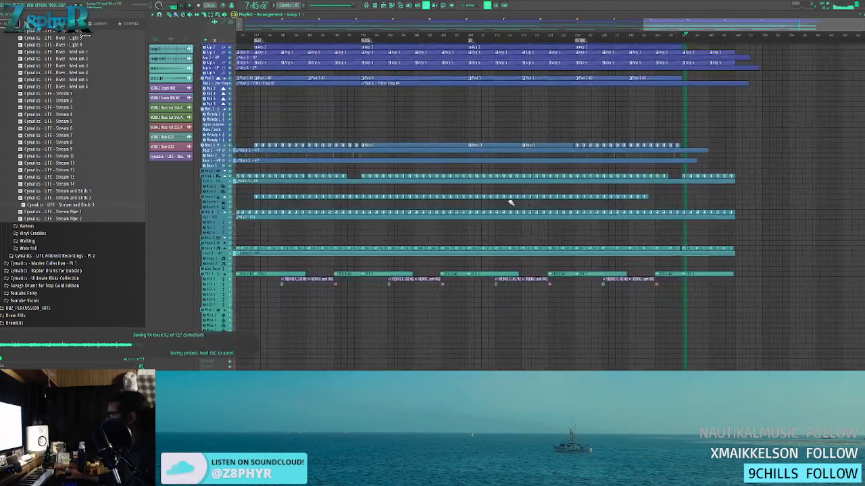
ctrl+scroll(405, 170, down, 5)
click(537, 36)
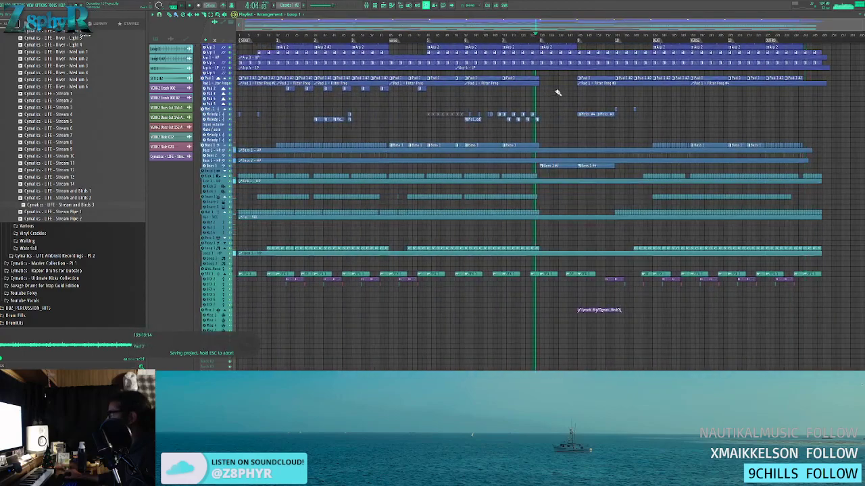
alt+scroll(560, 126, up, 2)
ctrl+scroll(550, 129, up, 5)
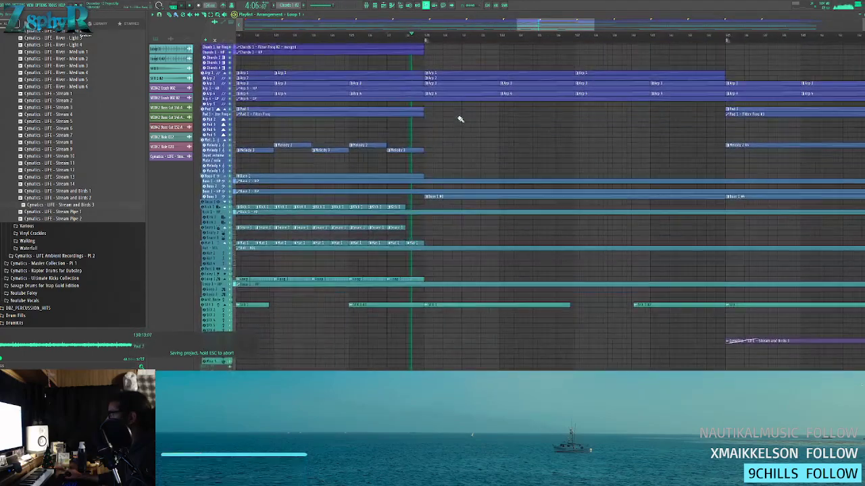
scroll(461, 120, up, 2)
ctrl+scroll(467, 133, down, 3)
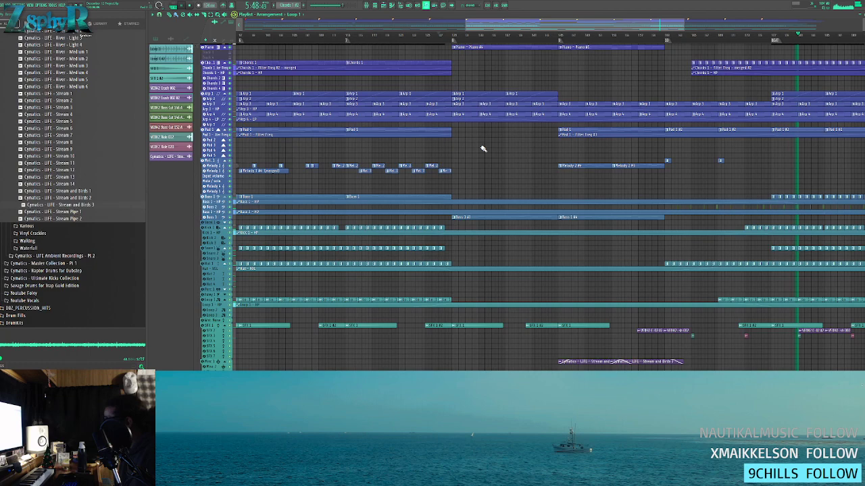
- Save the project, play the song's opening from the START marker, and stop playback
key(ctrl+s)
scroll(468, 138, down, 5)
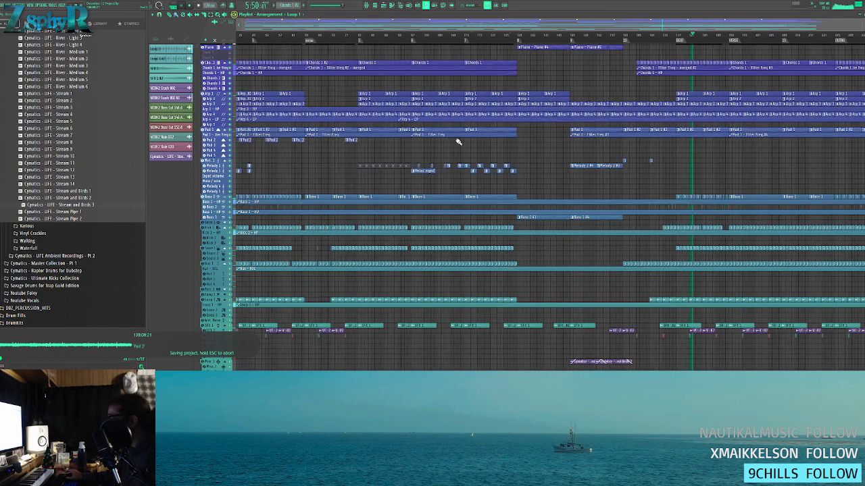
click(240, 37)
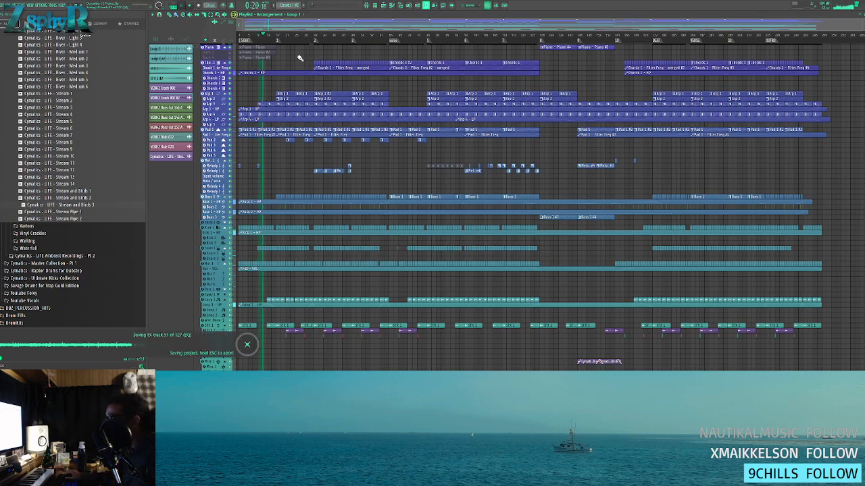
key(space)
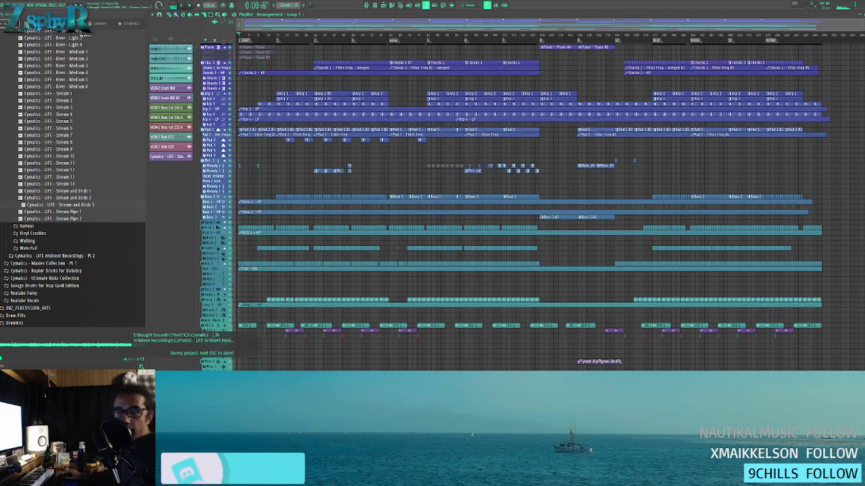